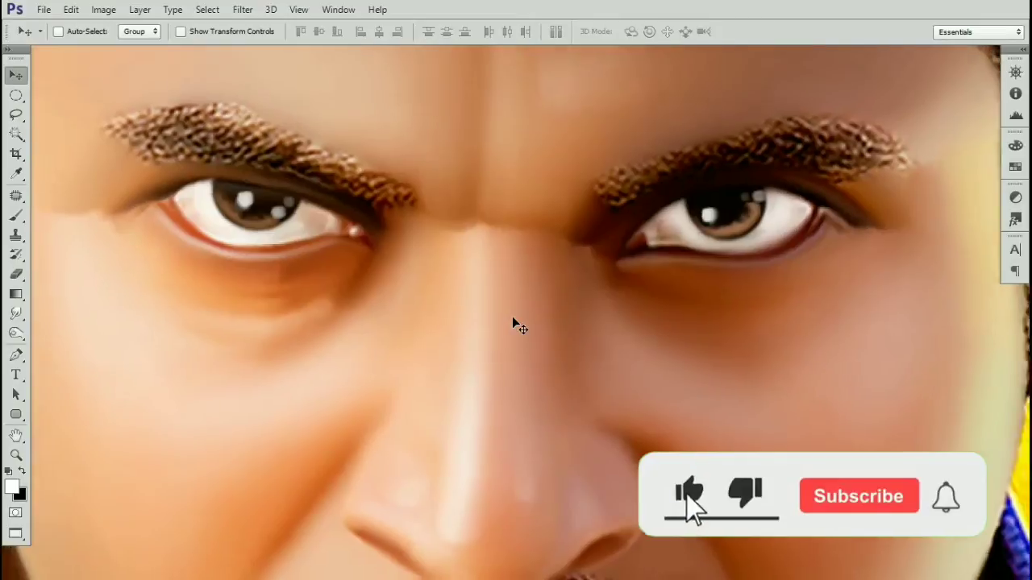
Step: Examine the portrait's eyebrows, eyes and nose bridge up close and at full-face view
{"action": "key", "text": "ctrl+minus"}
{"action": "left_click_drag", "start_coordinate": [463, 276], "coordinate": [462, 299]}
{"action": "key", "text": "z"}
{"action": "left_click", "coordinate": [485, 320]}
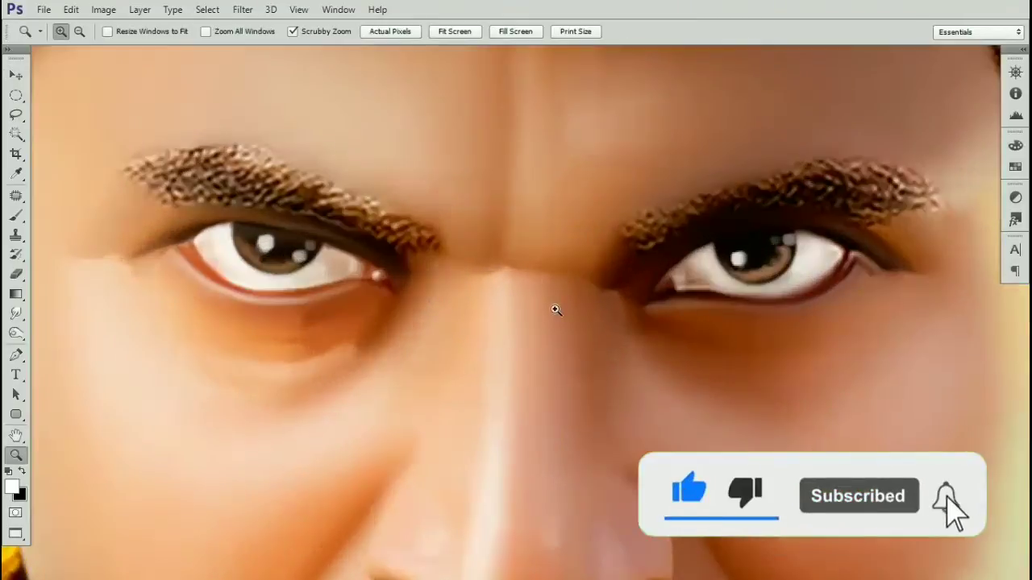
{"action": "scroll", "coordinate": [556, 309], "scroll_direction": "down", "scroll_amount": 1}
{"action": "key", "text": "ctrl+minus"}
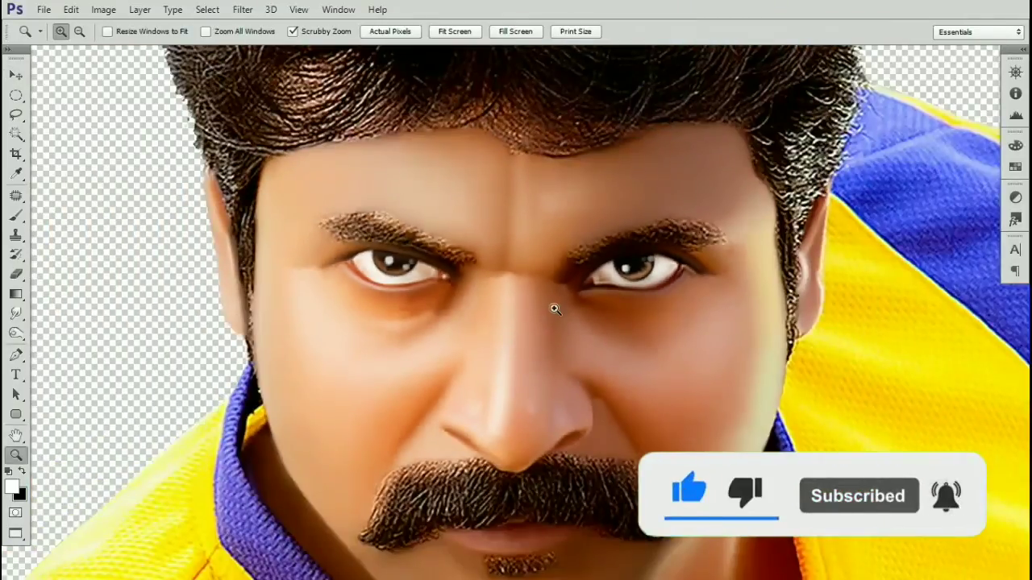
{"action": "left_click", "coordinate": [514, 280]}
{"action": "left_click_drag", "start_coordinate": [525, 295], "coordinate": [541, 251]}
{"action": "key", "text": "v"}
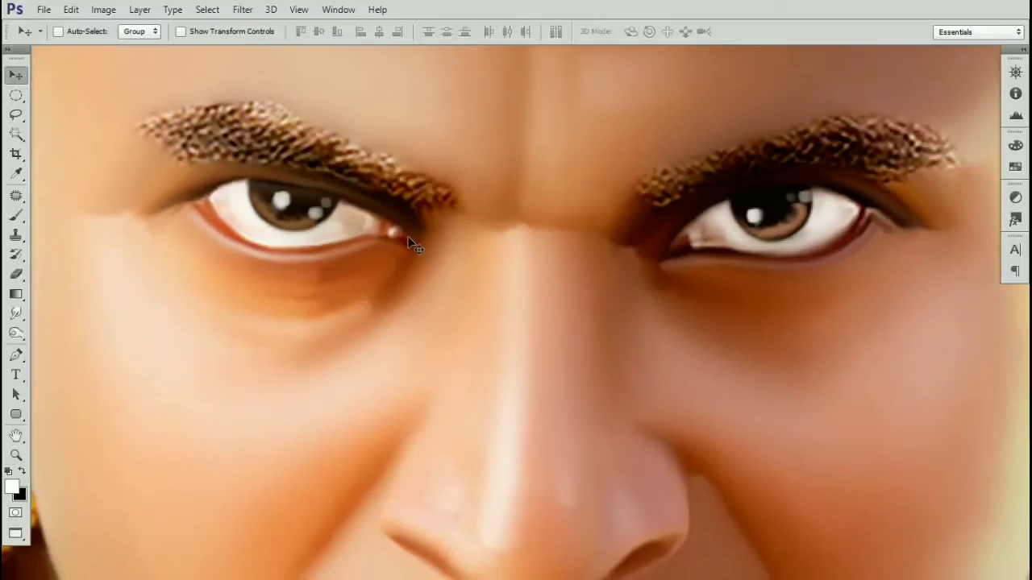
{"action": "key", "text": "ctrl+minus"}
{"action": "key", "text": "ctrl+minus"}
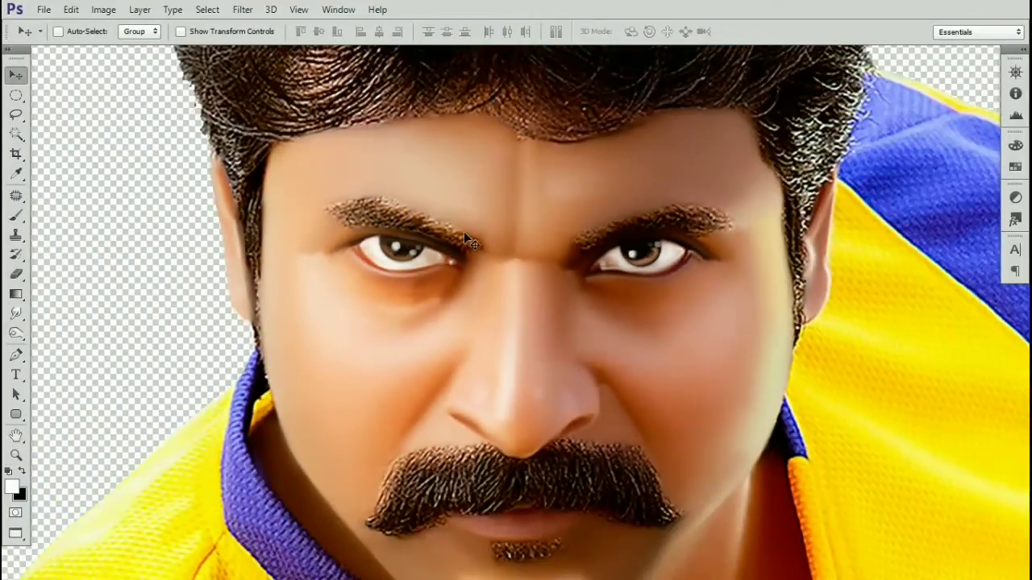
Step: Make Layer 0 copy the active layer and activate the Smudge tool
{"action": "right_click", "coordinate": [465, 235]}
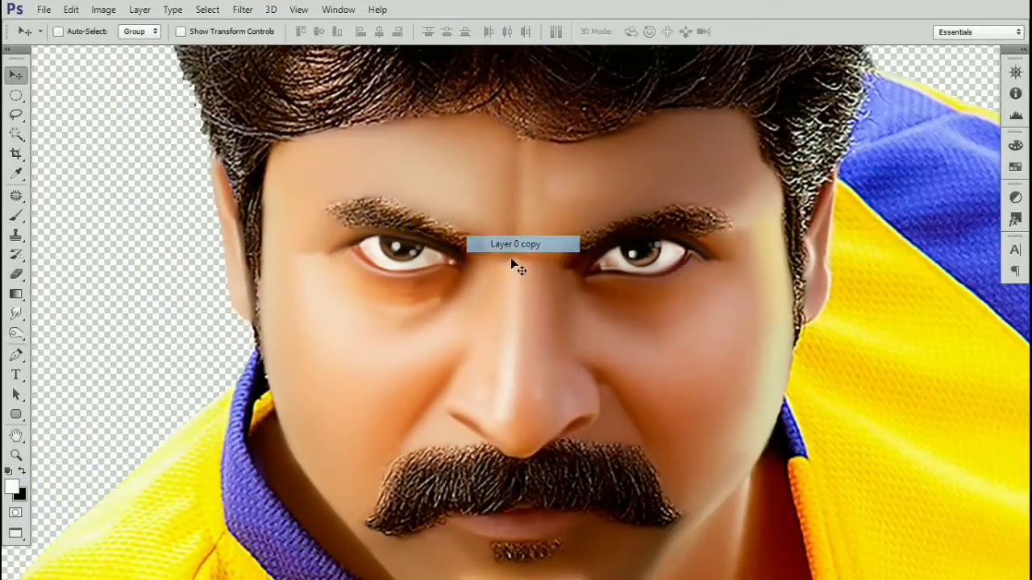
{"action": "left_click", "coordinate": [516, 245]}
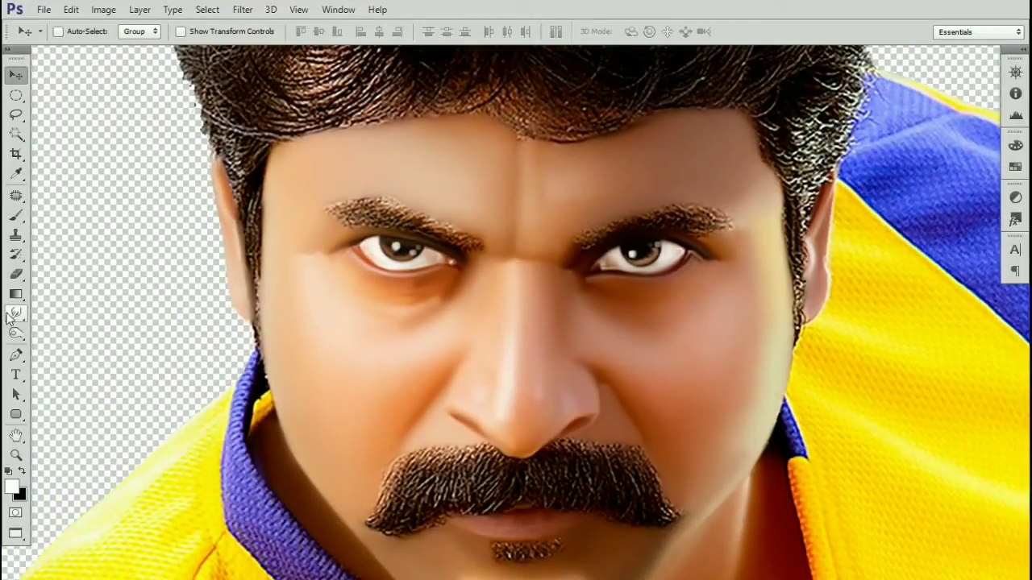
{"action": "left_click", "coordinate": [16, 314]}
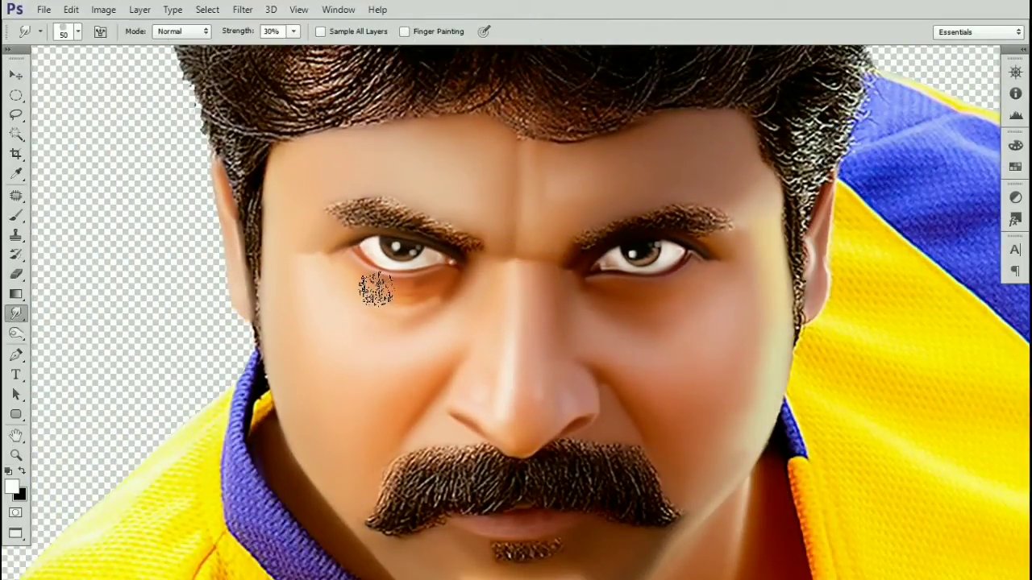
Step: Append the Assorted Brushes set to the current brush presets
{"action": "key", "text": "F5"}
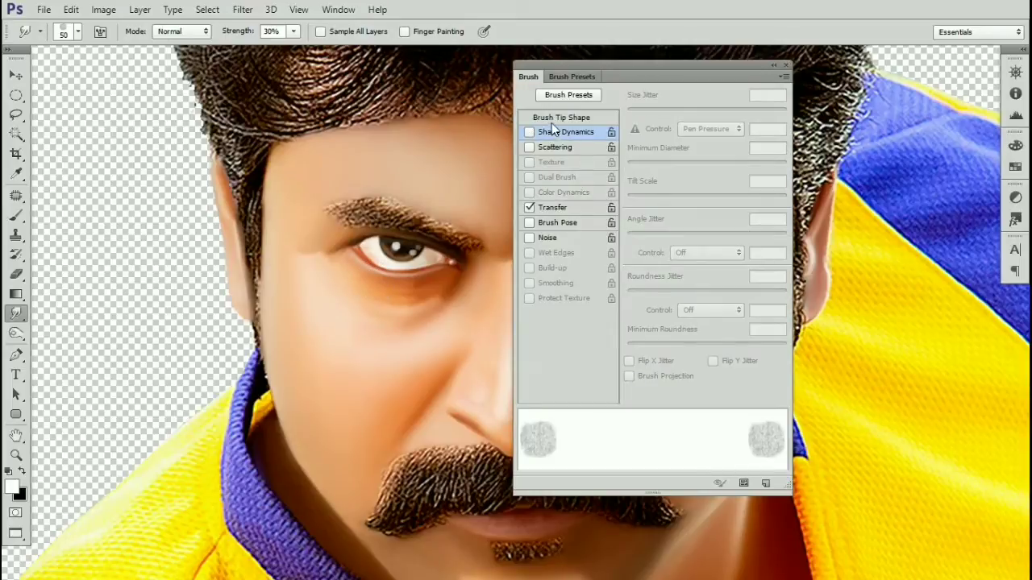
{"action": "left_click", "coordinate": [556, 118]}
{"action": "left_click", "coordinate": [782, 76]}
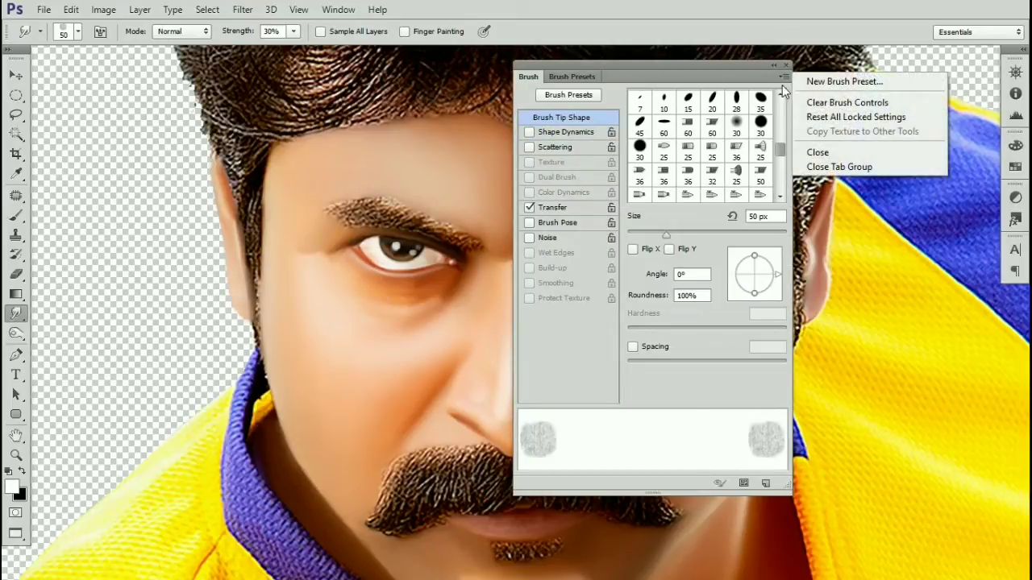
{"action": "left_click", "coordinate": [775, 77]}
{"action": "left_click", "coordinate": [569, 94]}
{"action": "left_click", "coordinate": [782, 77]}
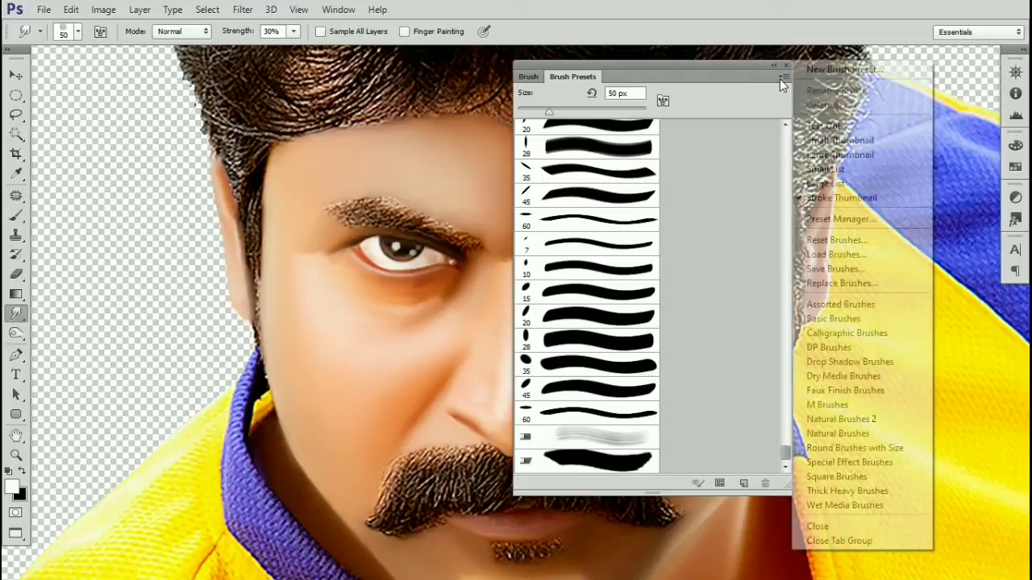
{"action": "left_click", "coordinate": [837, 306]}
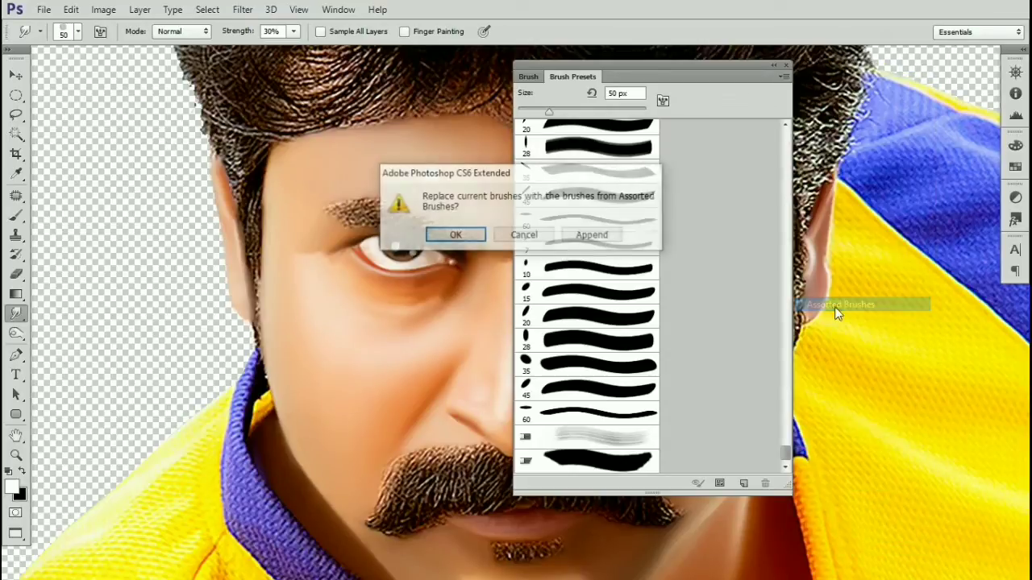
{"action": "left_click", "coordinate": [591, 236]}
Step: Choose the 11 px three-dot brush at the end of the presets as the smudge tip
{"action": "left_click_drag", "start_coordinate": [780, 420], "coordinate": [786, 459]}
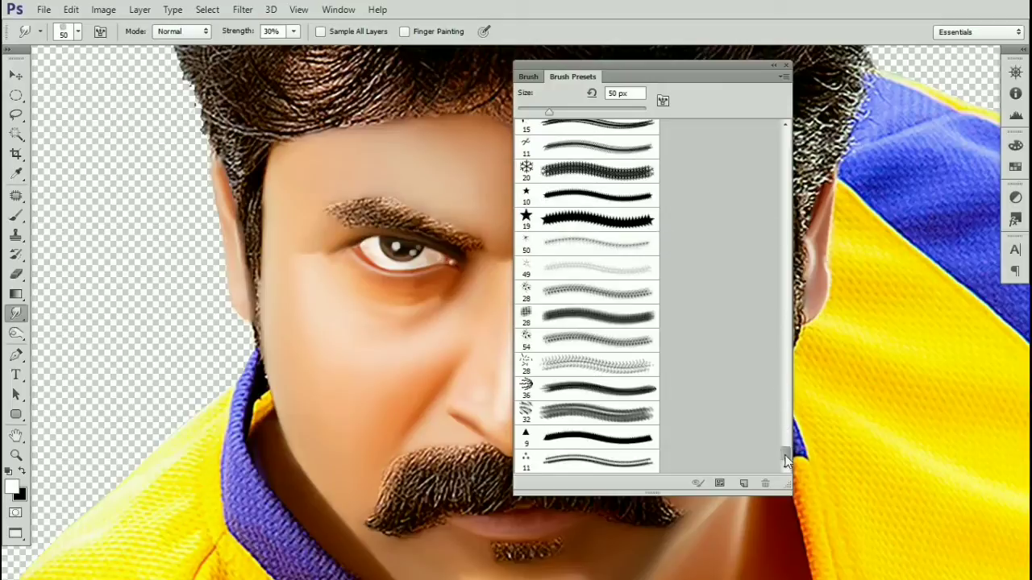
{"action": "left_click", "coordinate": [601, 466]}
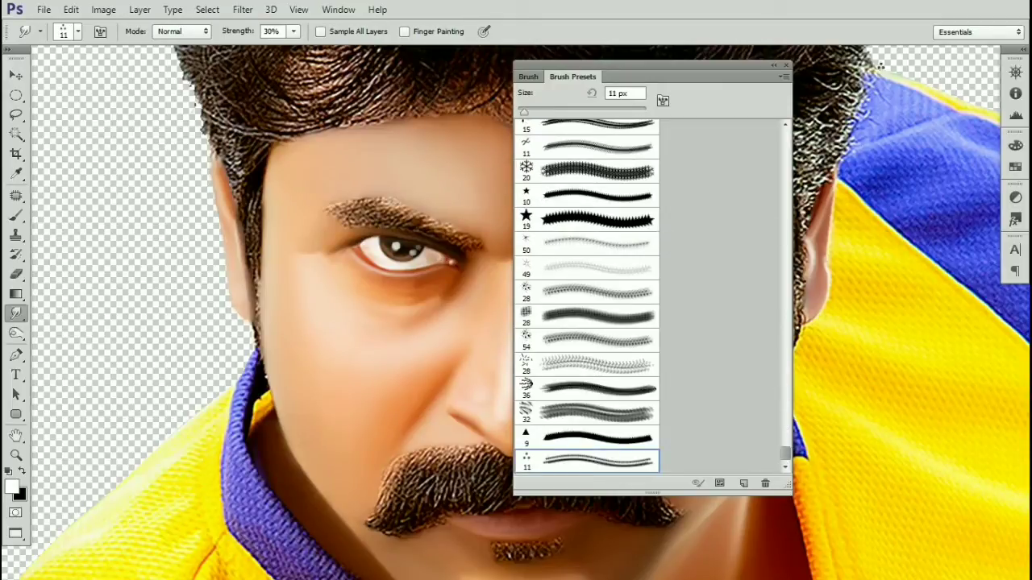
{"action": "left_click", "coordinate": [786, 65]}
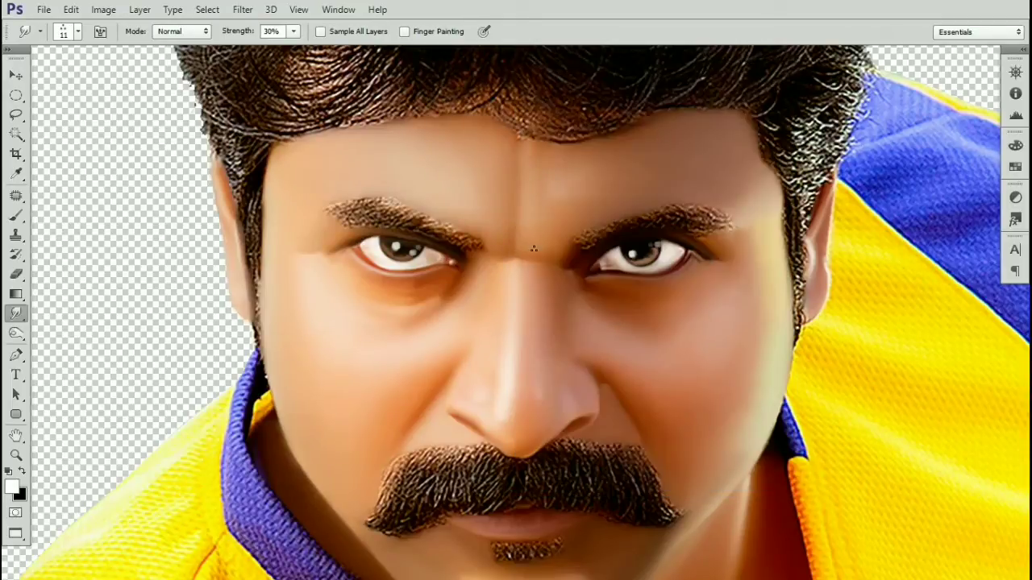
Step: Enable Shape Dynamics and disable Transfer for the three-dot smudge brush
{"action": "key", "text": "F5"}
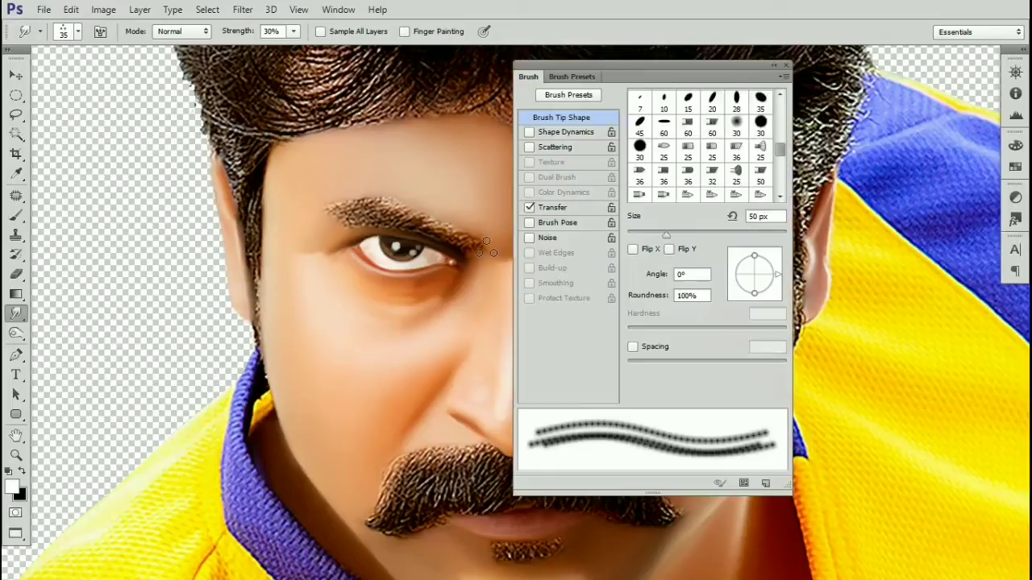
{"action": "left_click", "coordinate": [529, 132]}
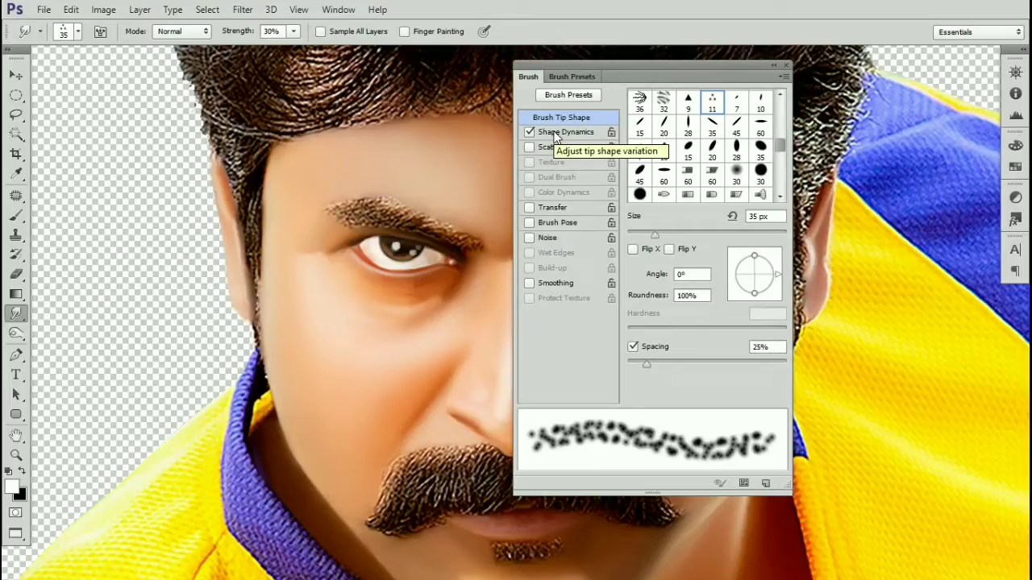
{"action": "left_click", "coordinate": [556, 207]}
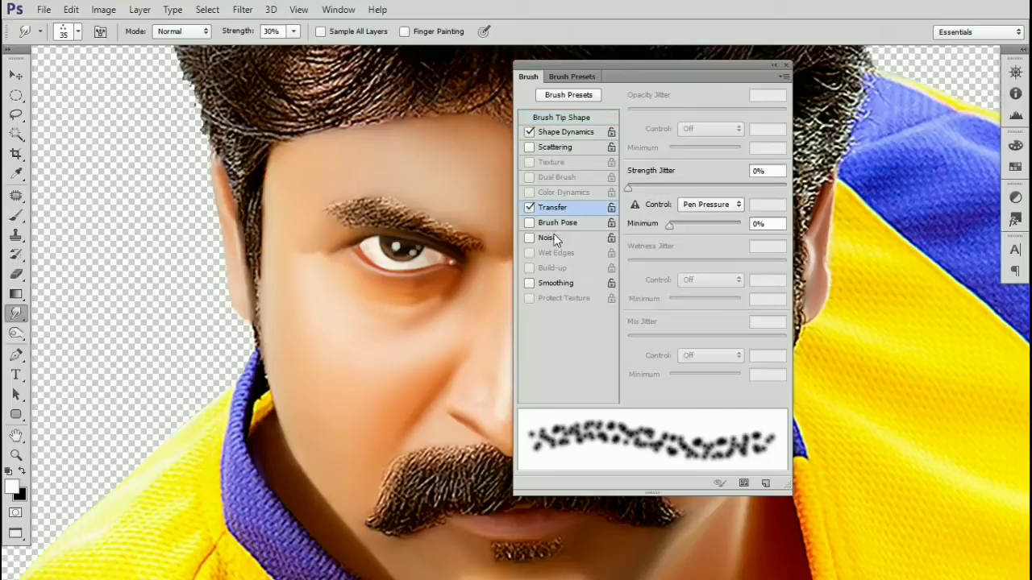
{"action": "left_click", "coordinate": [561, 133]}
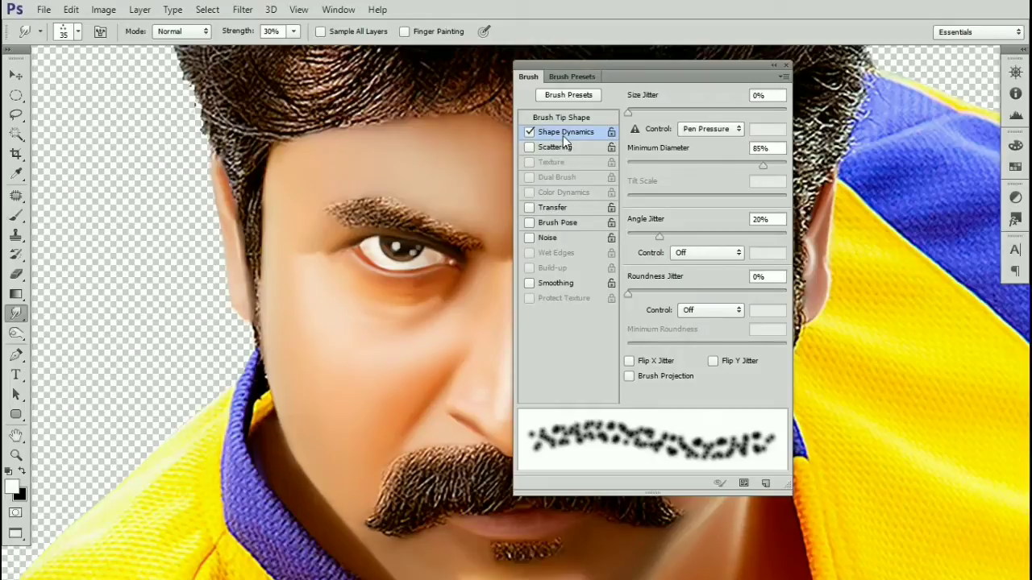
{"action": "left_click", "coordinate": [786, 66]}
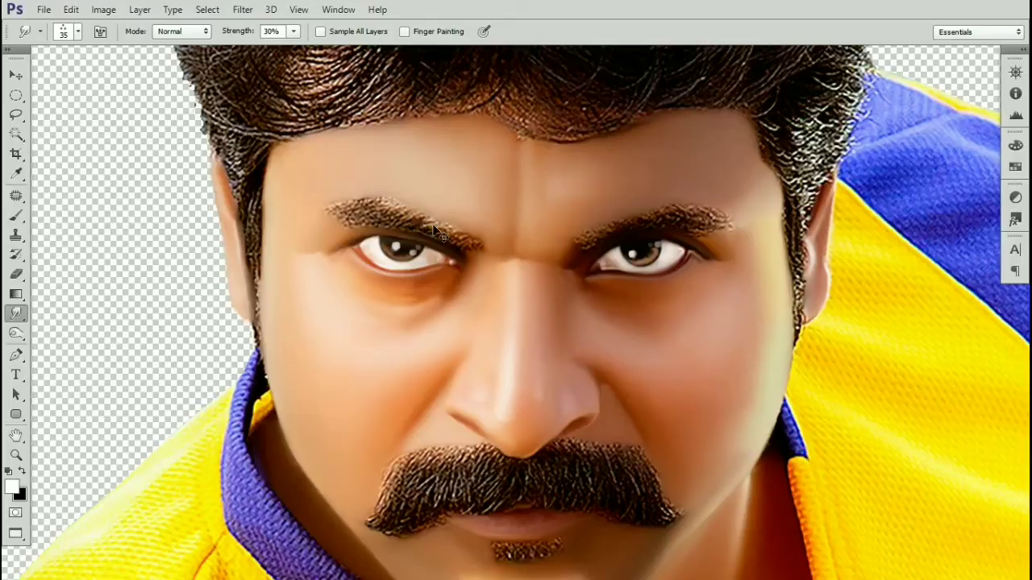
Step: Set the Smudge brush size to 10 px and its strength to 80% for work on the left eyebrow
{"action": "key", "text": "ctrl+plus"}
{"action": "left_click_drag", "start_coordinate": [312, 138], "coordinate": [482, 360]}
{"action": "left_click_drag", "start_coordinate": [345, 164], "coordinate": [424, 263]}
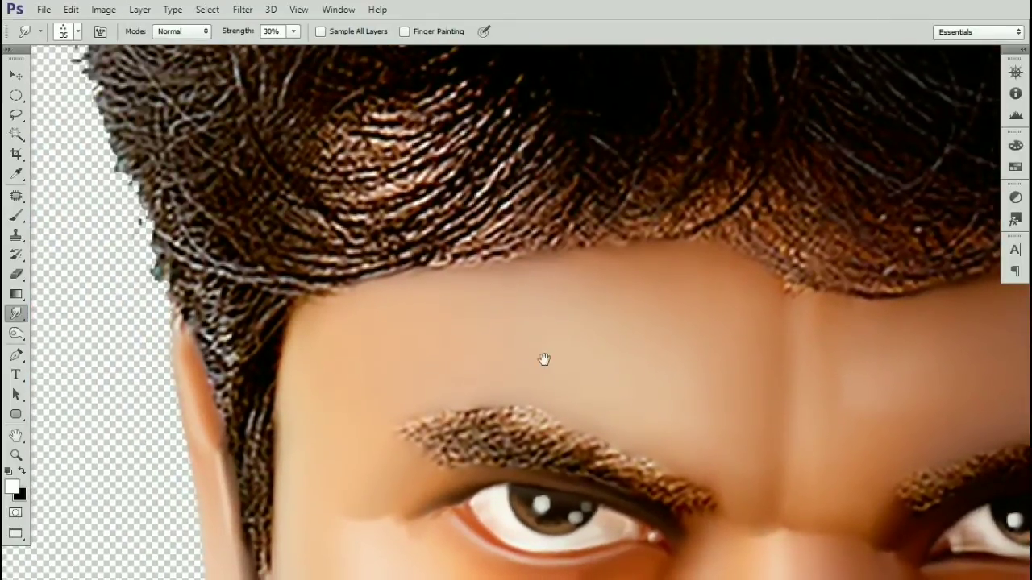
{"action": "left_click_drag", "start_coordinate": [544, 360], "coordinate": [516, 276]}
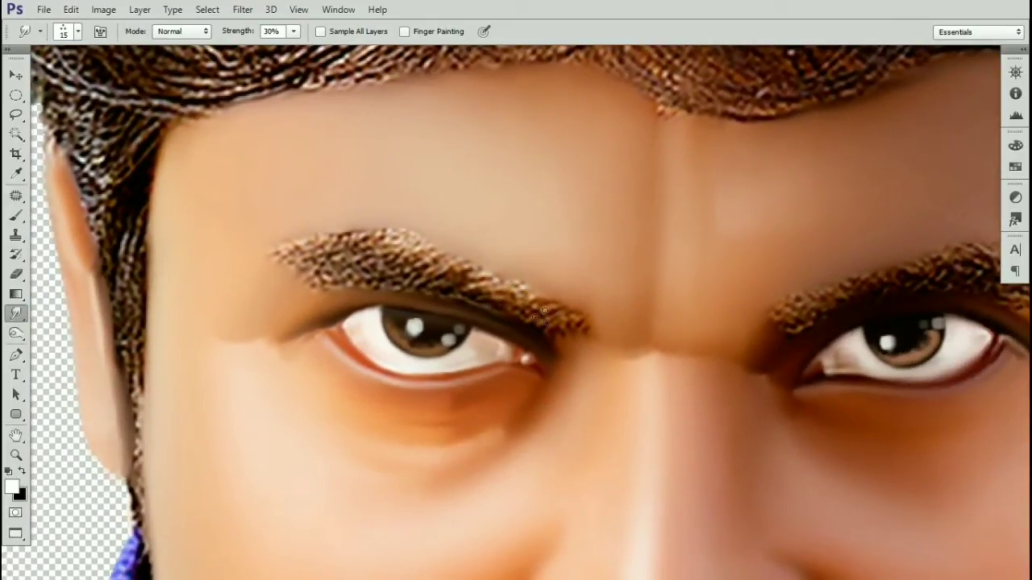
{"action": "scroll", "coordinate": [535, 330], "scroll_direction": "down", "scroll_amount": 3}
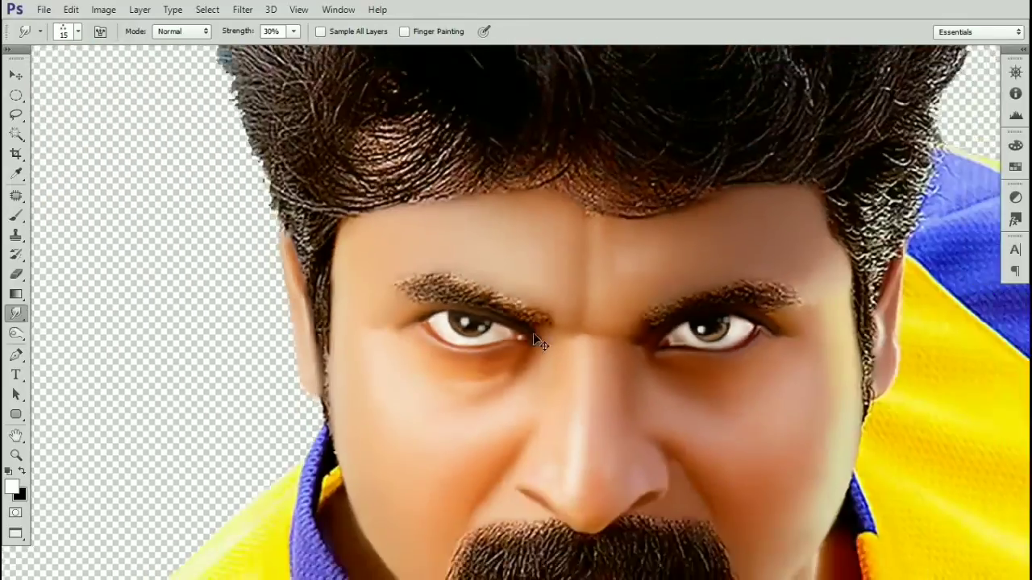
{"action": "scroll", "coordinate": [533, 333], "scroll_direction": "up", "scroll_amount": 4}
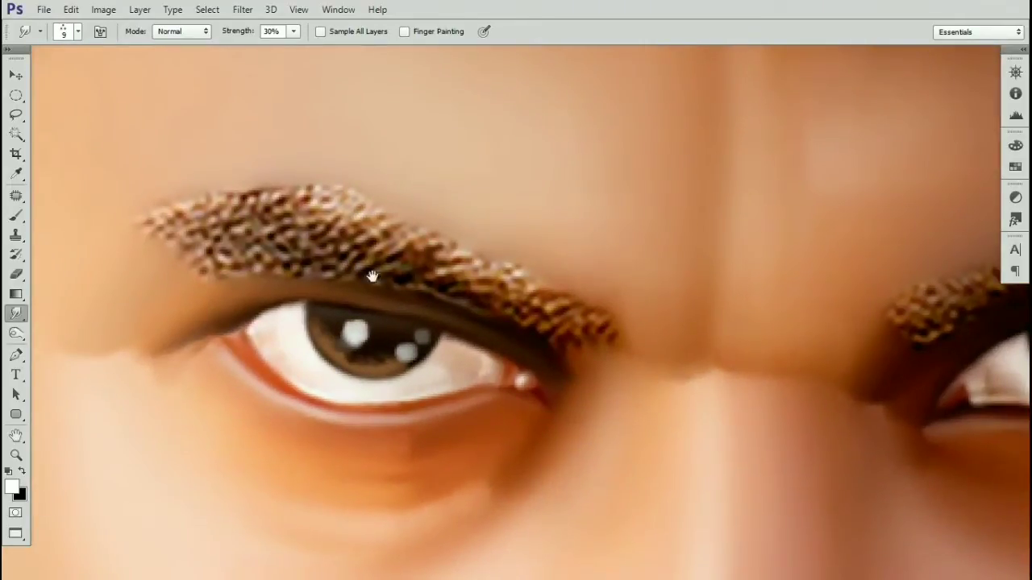
{"action": "left_click_drag", "start_coordinate": [373, 276], "coordinate": [356, 246]}
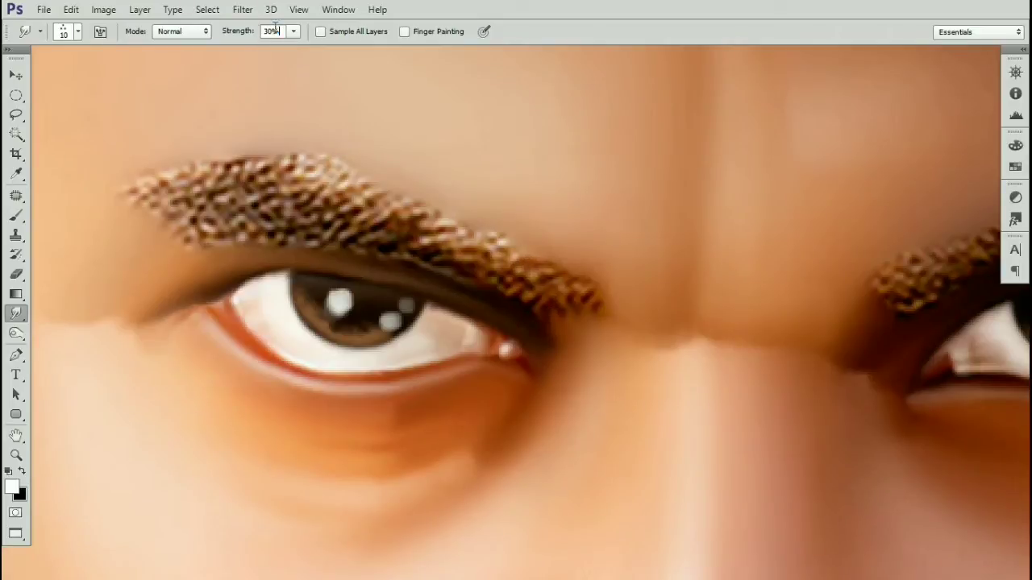
{"action": "type", "text": "800"}
{"action": "left_click", "coordinate": [535, 352]}
{"action": "left_click", "coordinate": [514, 241]}
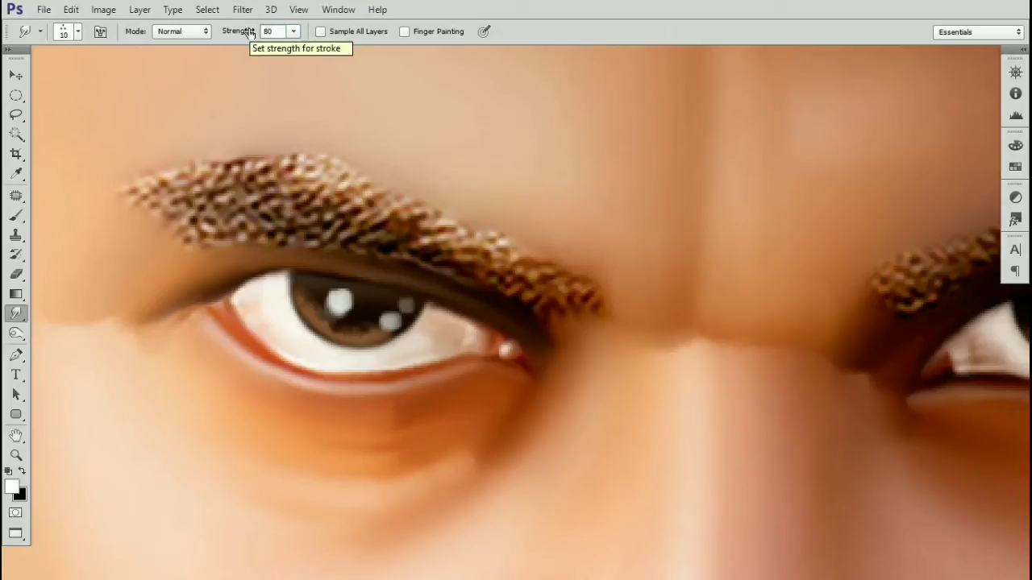
Step: Smudge the inner end, middle and upper edge of the left eyebrow into fine, soft hair strokes following its growth
{"action": "mouse_move", "coordinate": [524, 274]}
{"action": "left_mouse_down"}
{"action": "mouse_move", "coordinate": [554, 312]}
{"action": "mouse_move", "coordinate": [546, 272]}
{"action": "mouse_move", "coordinate": [570, 301]}
{"action": "mouse_move", "coordinate": [581, 288]}
{"action": "mouse_move", "coordinate": [595, 312]}
{"action": "mouse_move", "coordinate": [551, 280]}
{"action": "mouse_move", "coordinate": [546, 307]}
{"action": "mouse_move", "coordinate": [490, 234]}
{"action": "left_mouse_up"}
{"action": "mouse_move", "coordinate": [558, 305]}
{"action": "left_mouse_down"}
{"action": "mouse_move", "coordinate": [537, 257]}
{"action": "mouse_move", "coordinate": [575, 299]}
{"action": "mouse_move", "coordinate": [562, 262]}
{"action": "mouse_move", "coordinate": [519, 216]}
{"action": "mouse_move", "coordinate": [551, 256]}
{"action": "mouse_move", "coordinate": [488, 220]}
{"action": "mouse_move", "coordinate": [556, 270]}
{"action": "left_mouse_up"}
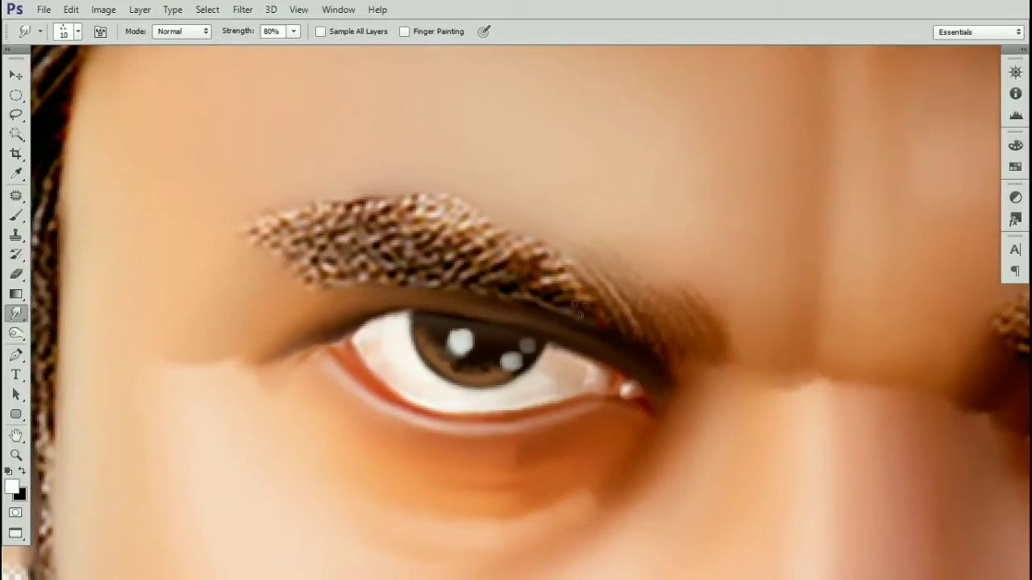
{"action": "mouse_move", "coordinate": [582, 315]}
{"action": "left_mouse_down"}
{"action": "mouse_move", "coordinate": [544, 264]}
{"action": "mouse_move", "coordinate": [592, 327]}
{"action": "mouse_move", "coordinate": [546, 257]}
{"action": "mouse_move", "coordinate": [607, 316]}
{"action": "mouse_move", "coordinate": [552, 278]}
{"action": "mouse_move", "coordinate": [574, 309]}
{"action": "mouse_move", "coordinate": [565, 296]}
{"action": "mouse_move", "coordinate": [505, 292]}
{"action": "mouse_move", "coordinate": [561, 311]}
{"action": "mouse_move", "coordinate": [577, 253]}
{"action": "left_mouse_up"}
{"action": "mouse_move", "coordinate": [467, 251]}
{"action": "left_mouse_down"}
{"action": "mouse_move", "coordinate": [532, 238]}
{"action": "mouse_move", "coordinate": [504, 216]}
{"action": "mouse_move", "coordinate": [528, 220]}
{"action": "left_mouse_up"}
{"action": "left_click_drag", "start_coordinate": [518, 221], "coordinate": [598, 225]}
{"action": "left_click_drag", "start_coordinate": [445, 244], "coordinate": [535, 215]}
{"action": "mouse_move", "coordinate": [444, 232]}
{"action": "left_mouse_down"}
{"action": "mouse_move", "coordinate": [548, 201]}
{"action": "mouse_move", "coordinate": [440, 239]}
{"action": "mouse_move", "coordinate": [503, 202]}
{"action": "left_mouse_up"}
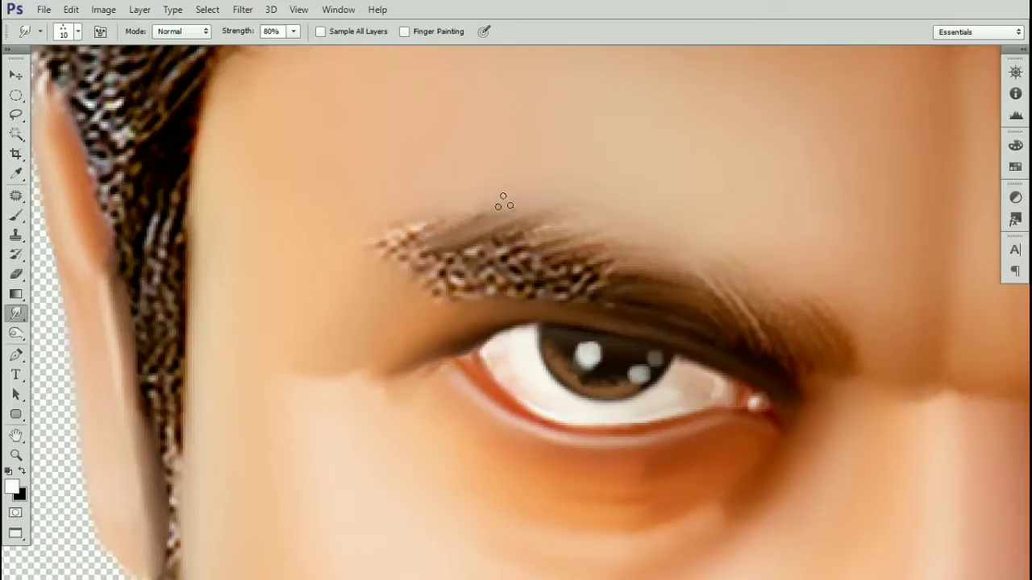
Step: Smudge the outer tail and lower edge of the left eyebrow into smooth, tapered hair strokes
{"action": "left_click_drag", "start_coordinate": [389, 250], "coordinate": [433, 227]}
{"action": "left_click_drag", "start_coordinate": [379, 271], "coordinate": [482, 246]}
{"action": "mouse_move", "coordinate": [405, 278]}
{"action": "left_mouse_down"}
{"action": "mouse_move", "coordinate": [505, 252]}
{"action": "mouse_move", "coordinate": [472, 271]}
{"action": "left_mouse_up"}
{"action": "mouse_move", "coordinate": [447, 283]}
{"action": "left_mouse_down"}
{"action": "mouse_move", "coordinate": [440, 253]}
{"action": "mouse_move", "coordinate": [534, 247]}
{"action": "left_mouse_up"}
{"action": "left_click_drag", "start_coordinate": [442, 270], "coordinate": [509, 250]}
{"action": "left_click_drag", "start_coordinate": [410, 279], "coordinate": [506, 240]}
{"action": "left_click_drag", "start_coordinate": [416, 262], "coordinate": [511, 243]}
{"action": "mouse_move", "coordinate": [576, 248]}
{"action": "left_mouse_down"}
{"action": "mouse_move", "coordinate": [549, 234]}
{"action": "mouse_move", "coordinate": [590, 226]}
{"action": "mouse_move", "coordinate": [609, 234]}
{"action": "left_mouse_up"}
{"action": "mouse_move", "coordinate": [528, 250]}
{"action": "left_mouse_down"}
{"action": "mouse_move", "coordinate": [591, 213]}
{"action": "mouse_move", "coordinate": [461, 236]}
{"action": "mouse_move", "coordinate": [554, 189]}
{"action": "mouse_move", "coordinate": [504, 188]}
{"action": "left_mouse_up"}
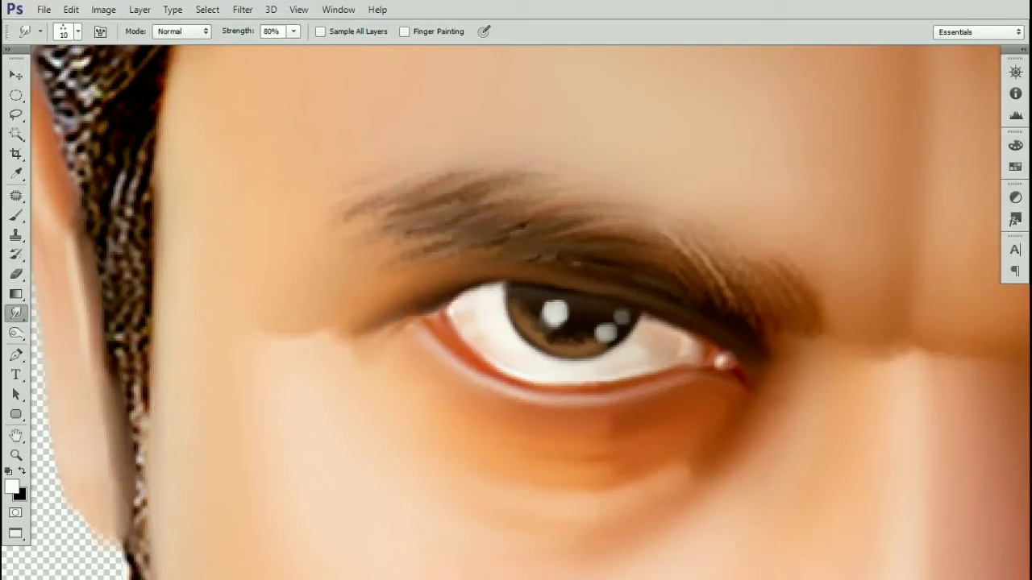
{"action": "left_click_drag", "start_coordinate": [595, 267], "coordinate": [606, 254]}
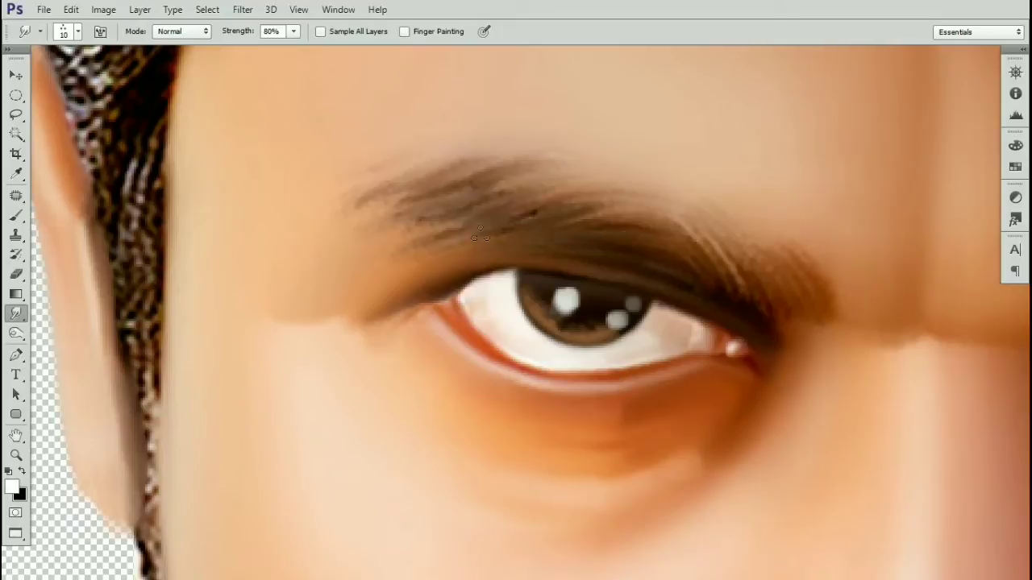
{"action": "left_click_drag", "start_coordinate": [604, 215], "coordinate": [672, 207]}
Step: Smudge the inner end and upper edge of the right eyebrow into smooth hair strokes
{"action": "left_click_drag", "start_coordinate": [733, 220], "coordinate": [523, 201]}
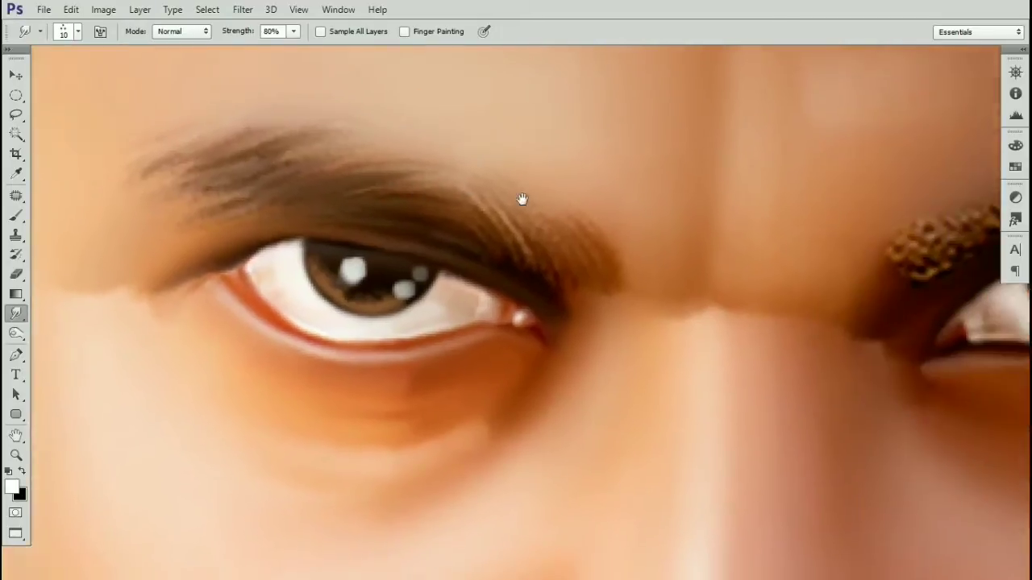
{"action": "mouse_move", "coordinate": [696, 266]}
{"action": "left_mouse_down"}
{"action": "mouse_move", "coordinate": [578, 244]}
{"action": "mouse_move", "coordinate": [321, 251]}
{"action": "left_mouse_up"}
{"action": "mouse_move", "coordinate": [576, 264]}
{"action": "left_mouse_down"}
{"action": "mouse_move", "coordinate": [521, 270]}
{"action": "mouse_move", "coordinate": [542, 204]}
{"action": "mouse_move", "coordinate": [489, 212]}
{"action": "left_mouse_up"}
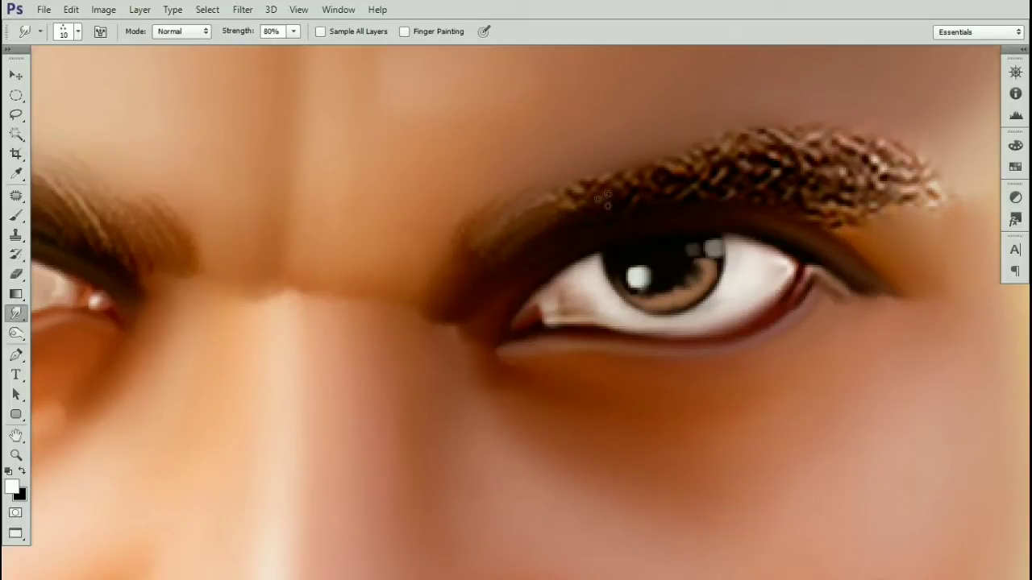
{"action": "mouse_move", "coordinate": [564, 212]}
{"action": "left_mouse_down"}
{"action": "mouse_move", "coordinate": [590, 184]}
{"action": "mouse_move", "coordinate": [557, 212]}
{"action": "mouse_move", "coordinate": [633, 192]}
{"action": "mouse_move", "coordinate": [612, 169]}
{"action": "mouse_move", "coordinate": [538, 193]}
{"action": "left_mouse_up"}
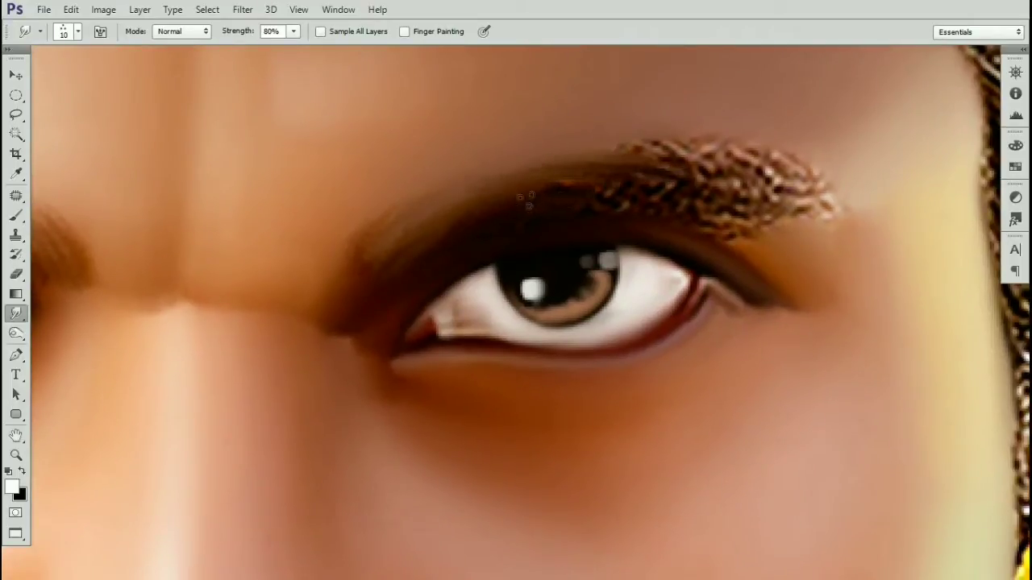
{"action": "mouse_move", "coordinate": [728, 173]}
{"action": "left_mouse_down"}
{"action": "mouse_move", "coordinate": [652, 152]}
{"action": "mouse_move", "coordinate": [559, 152]}
{"action": "left_mouse_up"}
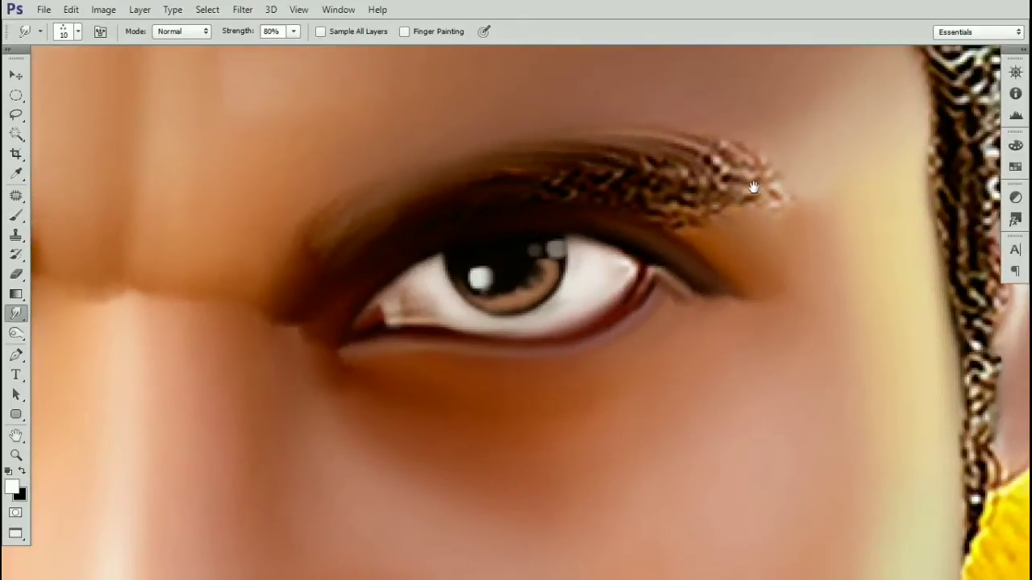
Step: Smudge the outer tail and lower part of the right eyebrow into tapered hair strokes
{"action": "mouse_move", "coordinate": [766, 181]}
{"action": "left_mouse_down"}
{"action": "mouse_move", "coordinate": [692, 141]}
{"action": "mouse_move", "coordinate": [603, 127]}
{"action": "mouse_move", "coordinate": [753, 168]}
{"action": "mouse_move", "coordinate": [669, 162]}
{"action": "left_mouse_up"}
{"action": "left_click_drag", "start_coordinate": [776, 206], "coordinate": [701, 161]}
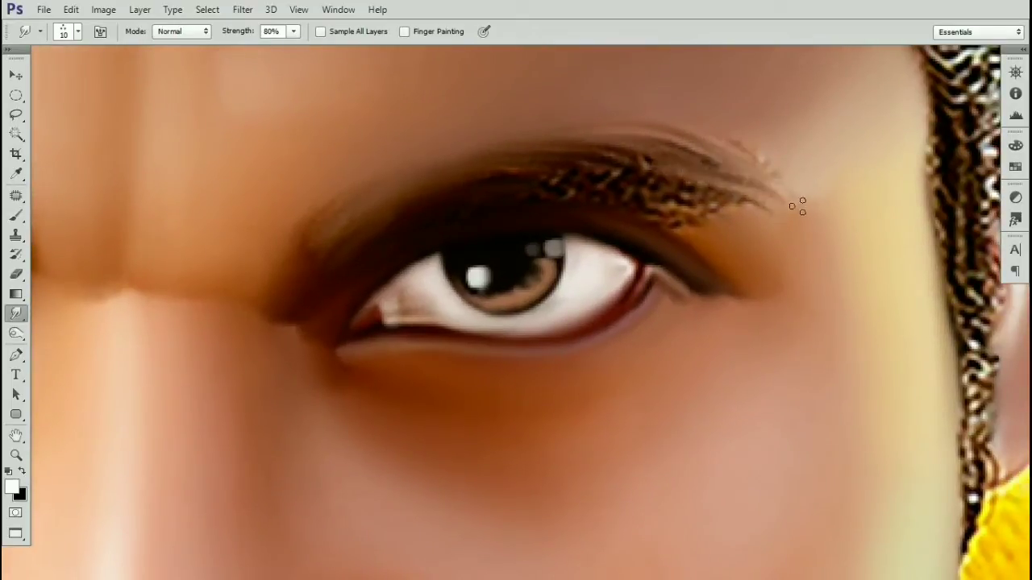
{"action": "left_click_drag", "start_coordinate": [773, 182], "coordinate": [669, 139]}
{"action": "left_click_drag", "start_coordinate": [750, 211], "coordinate": [651, 184]}
{"action": "left_click_drag", "start_coordinate": [695, 220], "coordinate": [628, 202]}
{"action": "mouse_move", "coordinate": [746, 208]}
{"action": "left_mouse_down"}
{"action": "mouse_move", "coordinate": [638, 181]}
{"action": "mouse_move", "coordinate": [634, 192]}
{"action": "left_mouse_up"}
{"action": "mouse_move", "coordinate": [761, 182]}
{"action": "left_mouse_down"}
{"action": "mouse_move", "coordinate": [655, 159]}
{"action": "mouse_move", "coordinate": [715, 147]}
{"action": "left_mouse_up"}
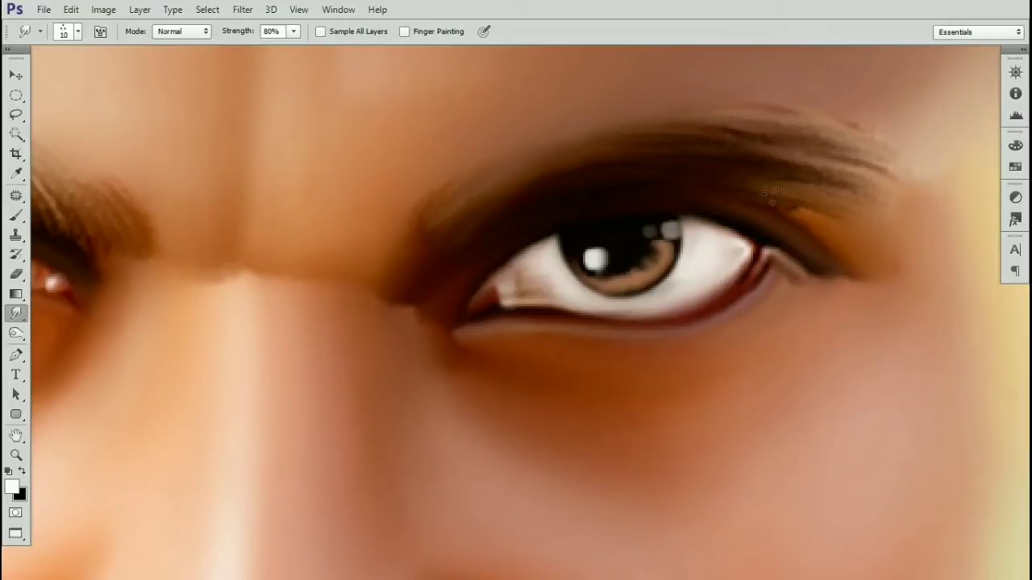
Step: Soften the outer tail and upper edge of the right eyebrow with short smudge strokes
{"action": "left_click_drag", "start_coordinate": [846, 145], "coordinate": [824, 145]}
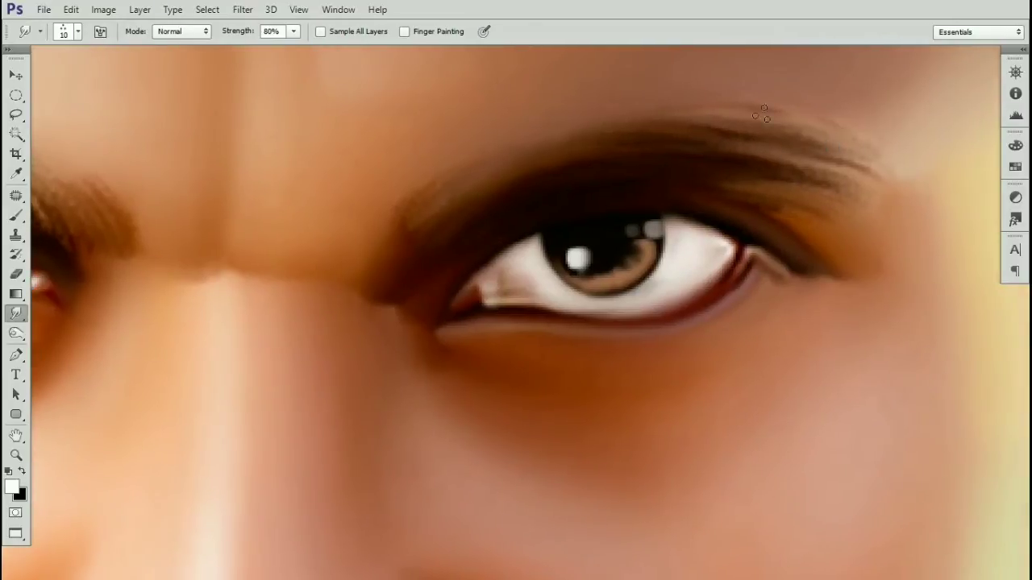
{"action": "left_click_drag", "start_coordinate": [414, 234], "coordinate": [538, 212]}
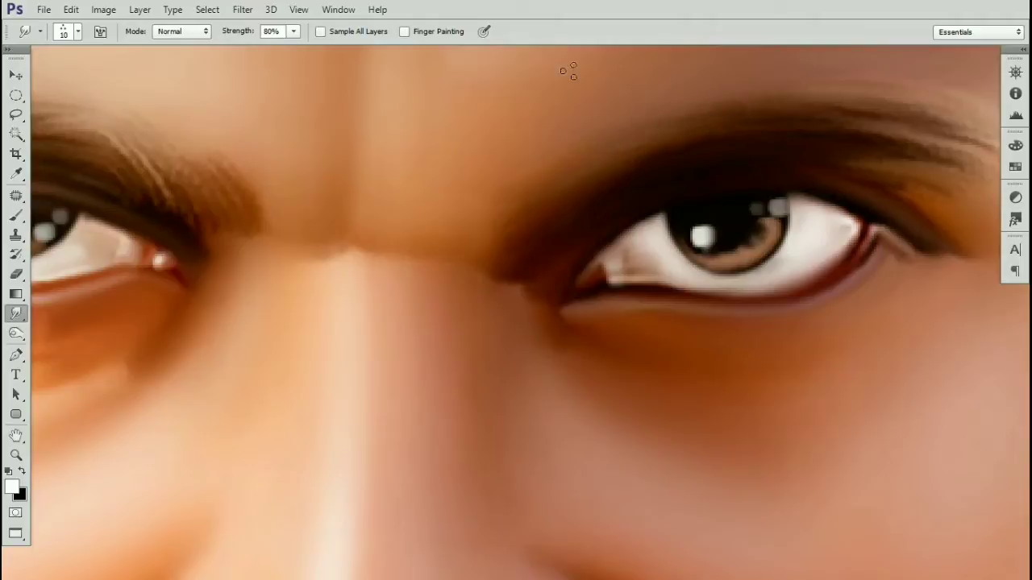
{"action": "key", "text": "ctrl+minus"}
{"action": "key", "text": "ctrl+minus"}
{"action": "left_click_drag", "start_coordinate": [415, 259], "coordinate": [602, 219]}
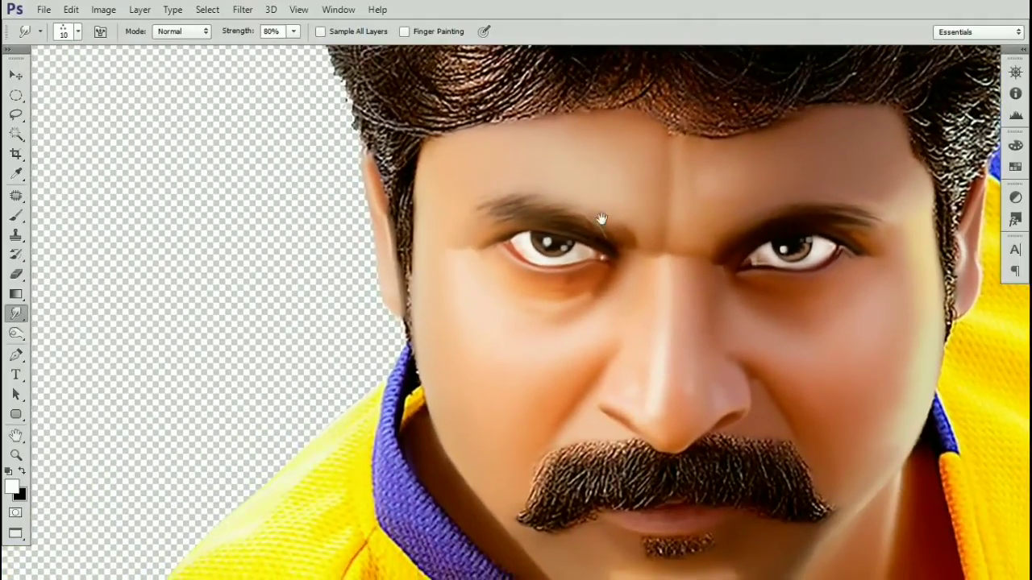
{"action": "key", "text": "ctrl+minus"}
{"action": "key", "text": "ctrl+minus"}
Step: Smudge the lower part of the left sideburn into smooth vertical strands with the brush at size 10
{"action": "key", "text": "ctrl+plus"}
{"action": "key", "text": "ctrl+plus"}
{"action": "key", "text": "ctrl+plus"}
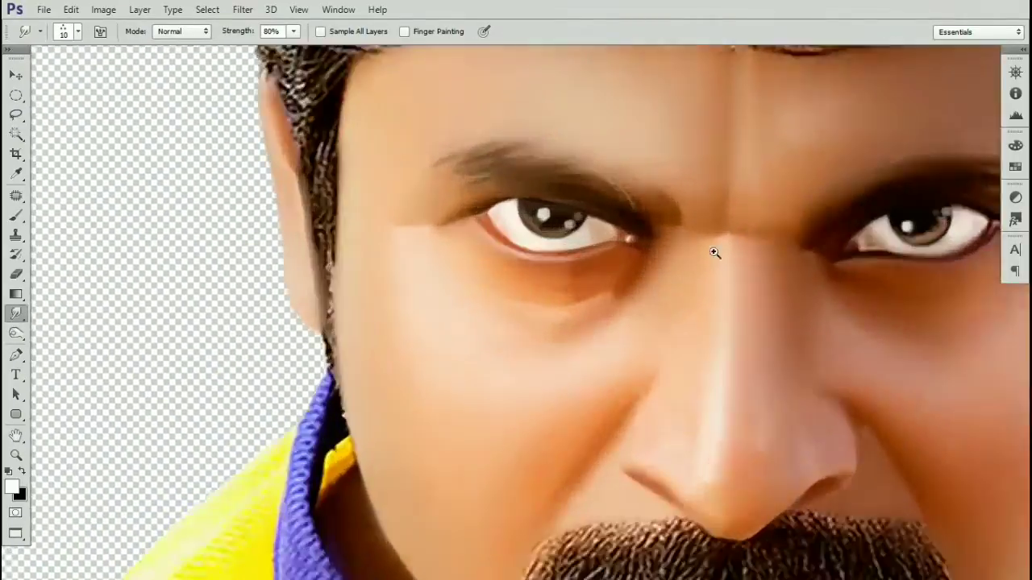
{"action": "left_click_drag", "start_coordinate": [714, 253], "coordinate": [515, 262]}
{"action": "left_click_drag", "start_coordinate": [315, 161], "coordinate": [437, 283]}
{"action": "left_click_drag", "start_coordinate": [306, 226], "coordinate": [530, 325]}
{"action": "left_click_drag", "start_coordinate": [227, 256], "coordinate": [508, 317]}
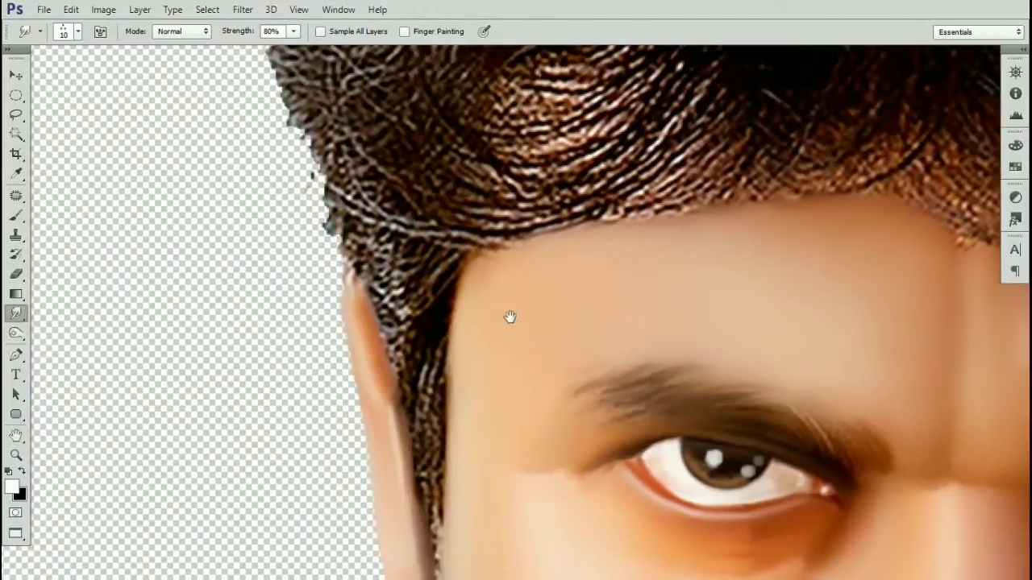
{"action": "left_click_drag", "start_coordinate": [410, 424], "coordinate": [503, 295]}
{"action": "key", "text": "ctrl+plus"}
{"action": "key", "text": "ctrl+plus"}
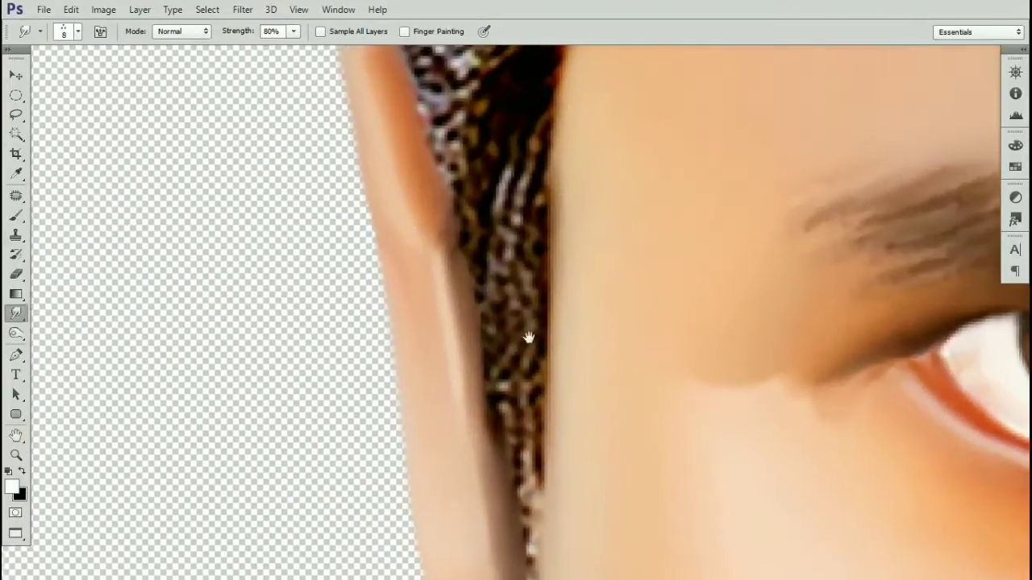
{"action": "key", "text": "bracketright"}
{"action": "key", "text": "bracketright"}
{"action": "left_click_drag", "start_coordinate": [527, 338], "coordinate": [532, 287]}
{"action": "left_click_drag", "start_coordinate": [533, 306], "coordinate": [535, 342]}
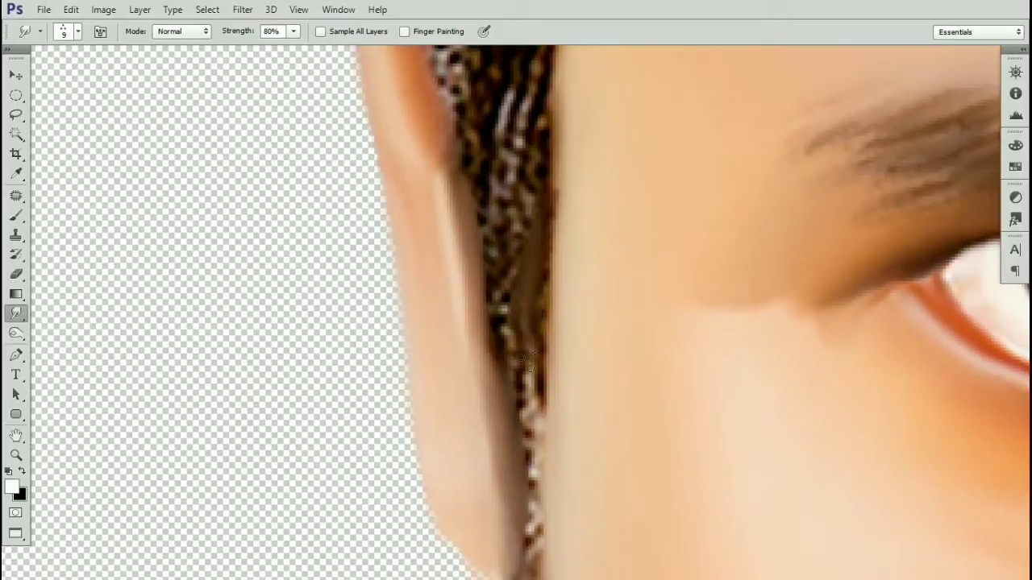
{"action": "left_click_drag", "start_coordinate": [521, 381], "coordinate": [555, 213]}
{"action": "left_click_drag", "start_coordinate": [537, 423], "coordinate": [523, 302]}
{"action": "left_click_drag", "start_coordinate": [517, 387], "coordinate": [506, 274]}
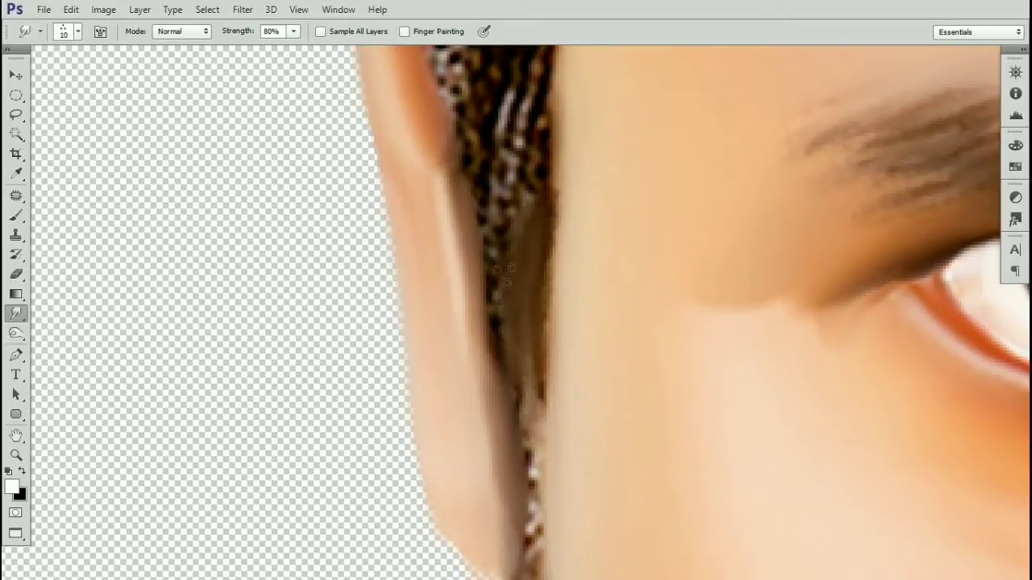
Step: Smudge the sideburn's middle and blend its front edge softly into the skin of the temple
{"action": "scroll", "coordinate": [534, 266], "scroll_direction": "up", "scroll_amount": 3}
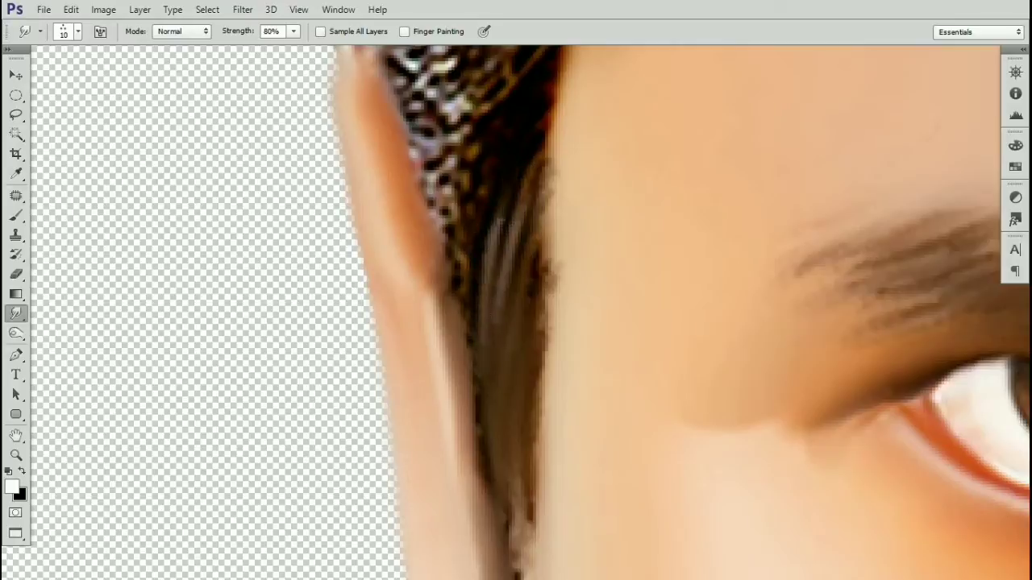
{"action": "scroll", "coordinate": [482, 441], "scroll_direction": "up", "scroll_amount": 3}
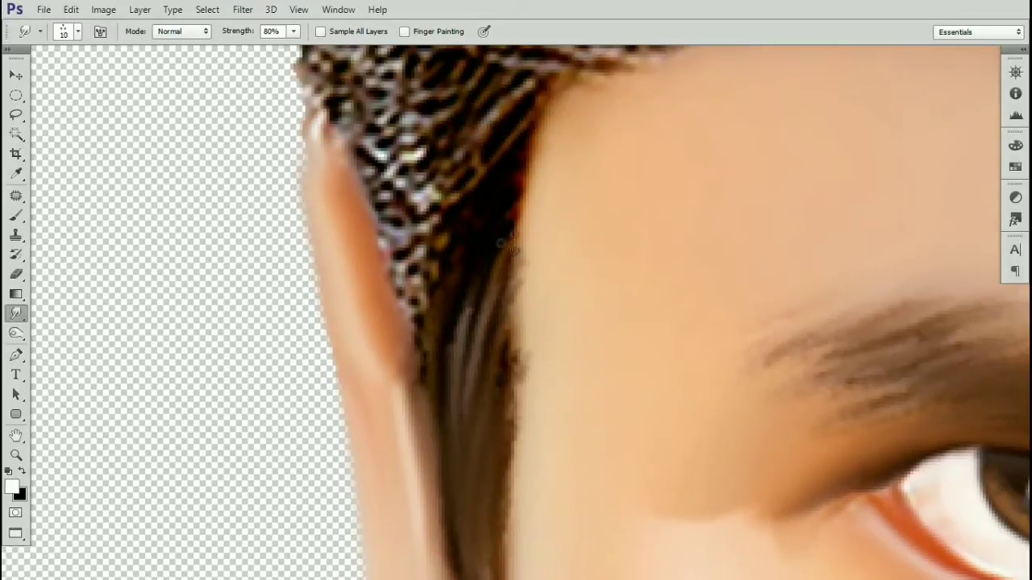
{"action": "left_click_drag", "start_coordinate": [509, 448], "coordinate": [516, 355]}
{"action": "left_click_drag", "start_coordinate": [517, 346], "coordinate": [525, 299]}
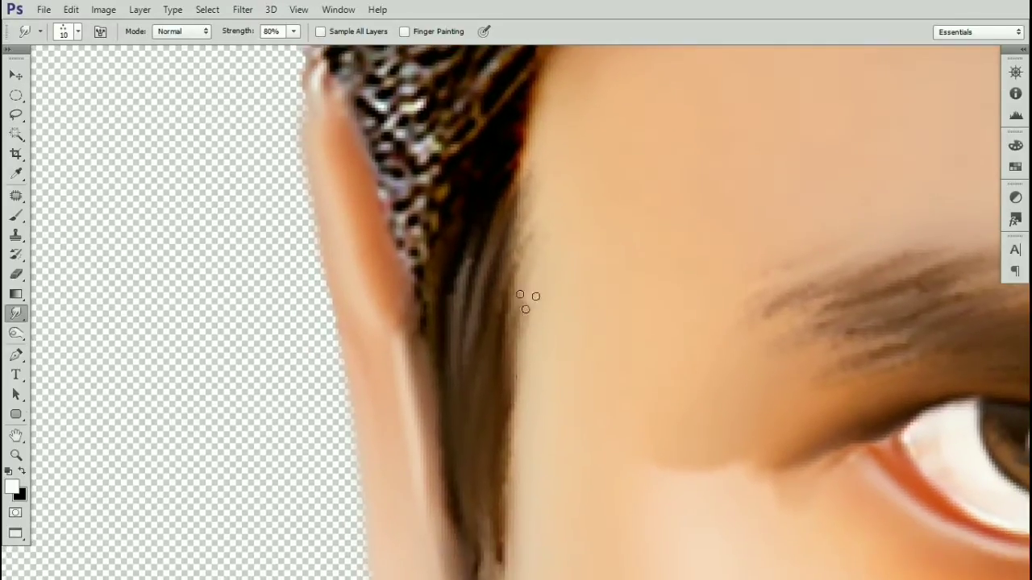
{"action": "mouse_move", "coordinate": [506, 452]}
{"action": "left_mouse_down"}
{"action": "mouse_move", "coordinate": [525, 231]}
{"action": "mouse_move", "coordinate": [473, 363]}
{"action": "mouse_move", "coordinate": [423, 396]}
{"action": "mouse_move", "coordinate": [468, 234]}
{"action": "left_mouse_up"}
Step: Enlarge the brush to 20 and smudge the upper sideburn into strands sweeping up to the temple corner
{"action": "key", "text": "bracketright"}
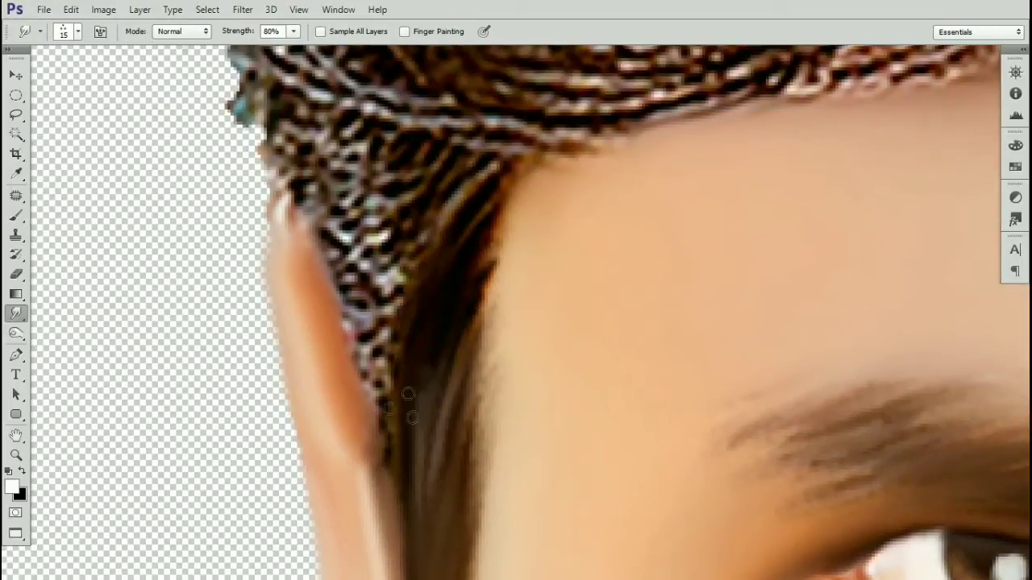
{"action": "mouse_move", "coordinate": [415, 403]}
{"action": "left_mouse_down"}
{"action": "mouse_move", "coordinate": [492, 201]}
{"action": "mouse_move", "coordinate": [482, 296]}
{"action": "mouse_move", "coordinate": [504, 248]}
{"action": "left_mouse_up"}
{"action": "left_click_drag", "start_coordinate": [452, 246], "coordinate": [461, 277]}
{"action": "key", "text": "bracketright"}
{"action": "left_click_drag", "start_coordinate": [391, 459], "coordinate": [472, 208]}
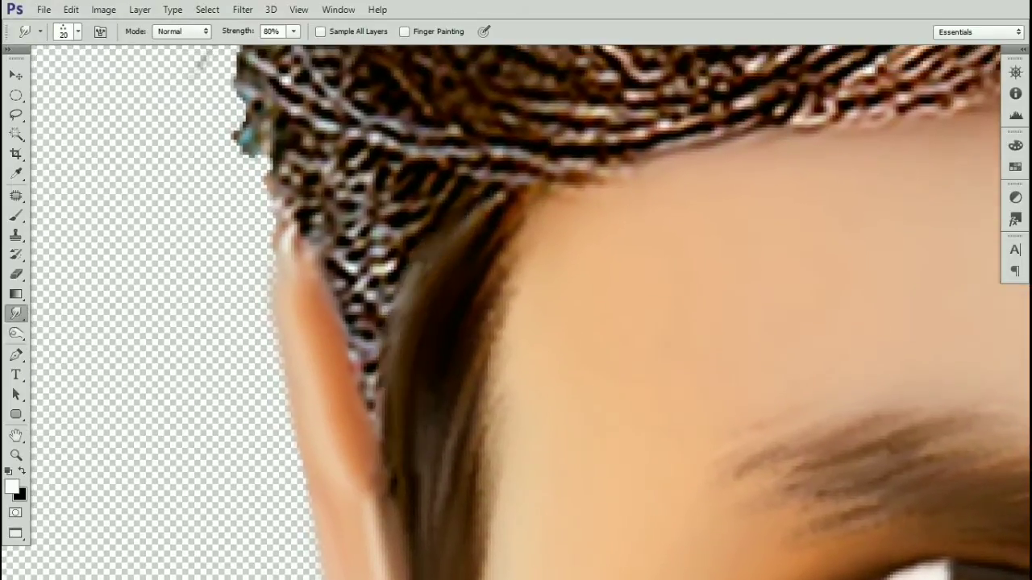
{"action": "left_click_drag", "start_coordinate": [375, 419], "coordinate": [478, 197]}
{"action": "left_click_drag", "start_coordinate": [357, 375], "coordinate": [457, 197]}
{"action": "left_click_drag", "start_coordinate": [348, 342], "coordinate": [449, 178]}
Step: Smudge the grainy hair just above the left ear upward into the side hair
{"action": "scroll", "coordinate": [492, 267], "scroll_direction": "down", "scroll_amount": 5}
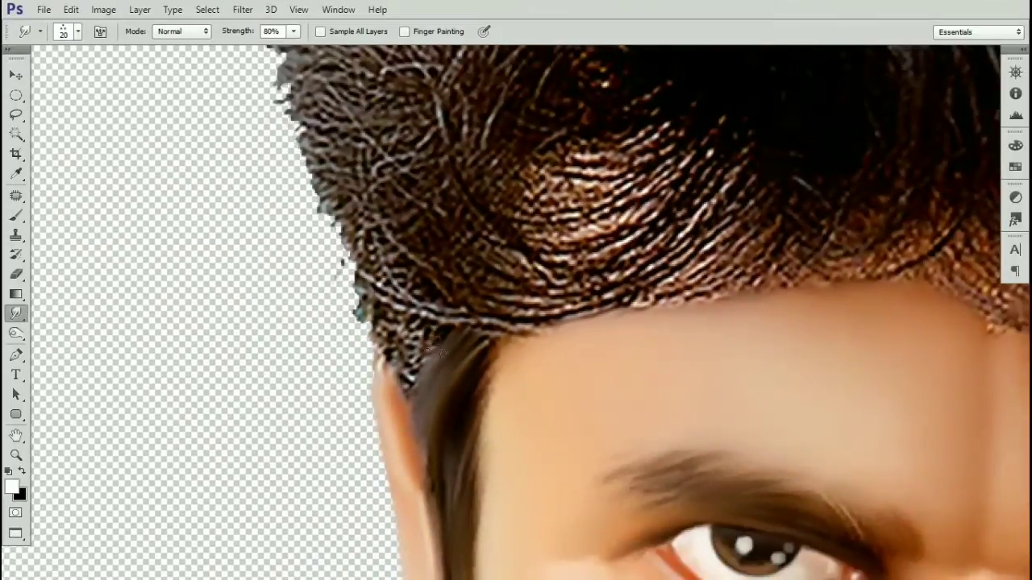
{"action": "left_click_drag", "start_coordinate": [411, 399], "coordinate": [437, 343]}
{"action": "left_click_drag", "start_coordinate": [407, 397], "coordinate": [433, 332]}
{"action": "left_click_drag", "start_coordinate": [403, 370], "coordinate": [429, 316]}
{"action": "left_click_drag", "start_coordinate": [391, 363], "coordinate": [423, 274]}
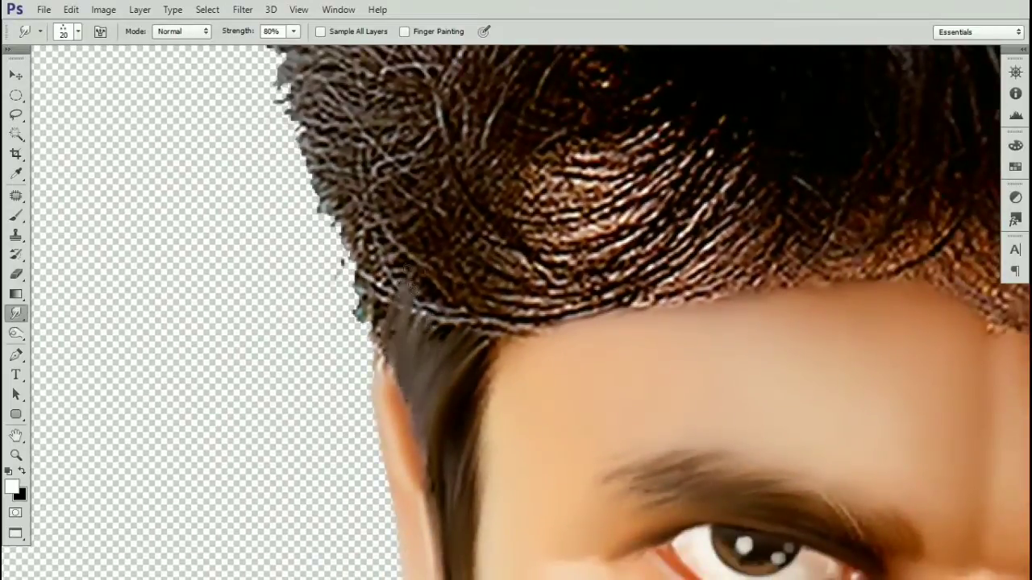
Step: Smudge the greyish lock on the left side of the hair into curved strands with the brush at size 25
{"action": "mouse_move", "coordinate": [453, 349]}
{"action": "left_mouse_down"}
{"action": "mouse_move", "coordinate": [426, 381]}
{"action": "mouse_move", "coordinate": [319, 319]}
{"action": "mouse_move", "coordinate": [525, 414]}
{"action": "mouse_move", "coordinate": [487, 504]}
{"action": "left_mouse_up"}
{"action": "scroll", "coordinate": [469, 390], "scroll_direction": "down", "scroll_amount": 5}
{"action": "scroll", "coordinate": [468, 391], "scroll_direction": "up", "scroll_amount": 5}
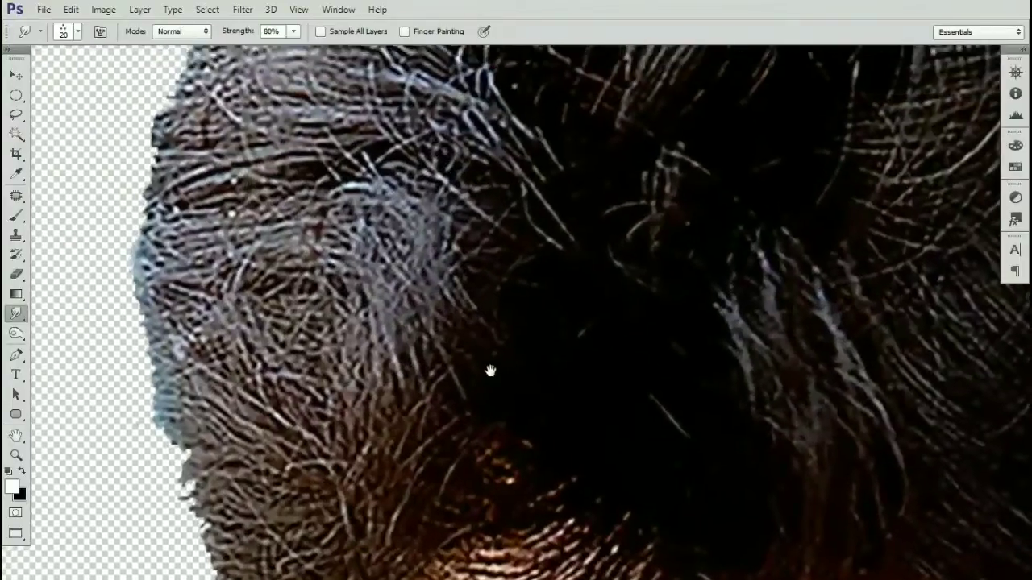
{"action": "key", "text": "bracketright"}
{"action": "left_click_drag", "start_coordinate": [395, 173], "coordinate": [530, 375]}
{"action": "key", "text": "bracketleft"}
{"action": "mouse_move", "coordinate": [361, 230]}
{"action": "left_mouse_down"}
{"action": "mouse_move", "coordinate": [387, 294]}
{"action": "mouse_move", "coordinate": [508, 408]}
{"action": "left_mouse_up"}
{"action": "left_click_drag", "start_coordinate": [342, 270], "coordinate": [451, 411]}
{"action": "left_click_drag", "start_coordinate": [428, 372], "coordinate": [469, 286]}
{"action": "mouse_move", "coordinate": [411, 252]}
{"action": "left_mouse_down"}
{"action": "mouse_move", "coordinate": [565, 362]}
{"action": "mouse_move", "coordinate": [468, 379]}
{"action": "mouse_move", "coordinate": [594, 376]}
{"action": "mouse_move", "coordinate": [584, 401]}
{"action": "left_mouse_up"}
{"action": "left_click_drag", "start_coordinate": [553, 214], "coordinate": [482, 357]}
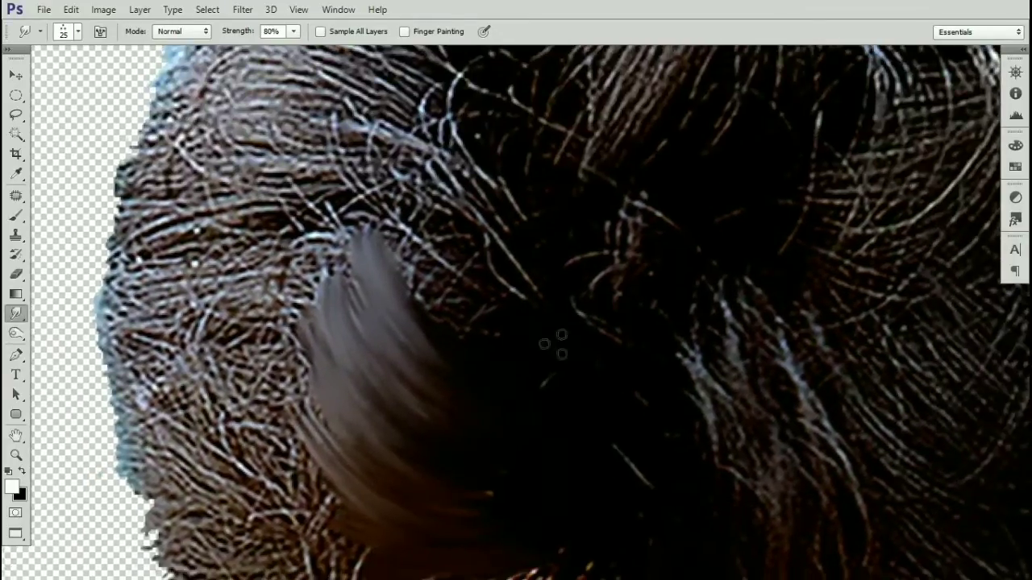
Step: Extend the painted side lock upward with curved strokes running into the dark hair beside it
{"action": "mouse_move", "coordinate": [524, 274]}
{"action": "left_mouse_down"}
{"action": "mouse_move", "coordinate": [404, 169]}
{"action": "mouse_move", "coordinate": [530, 308]}
{"action": "mouse_move", "coordinate": [387, 202]}
{"action": "mouse_move", "coordinate": [460, 283]}
{"action": "mouse_move", "coordinate": [465, 303]}
{"action": "mouse_move", "coordinate": [383, 280]}
{"action": "mouse_move", "coordinate": [486, 395]}
{"action": "left_mouse_up"}
{"action": "left_click_drag", "start_coordinate": [419, 314], "coordinate": [498, 406]}
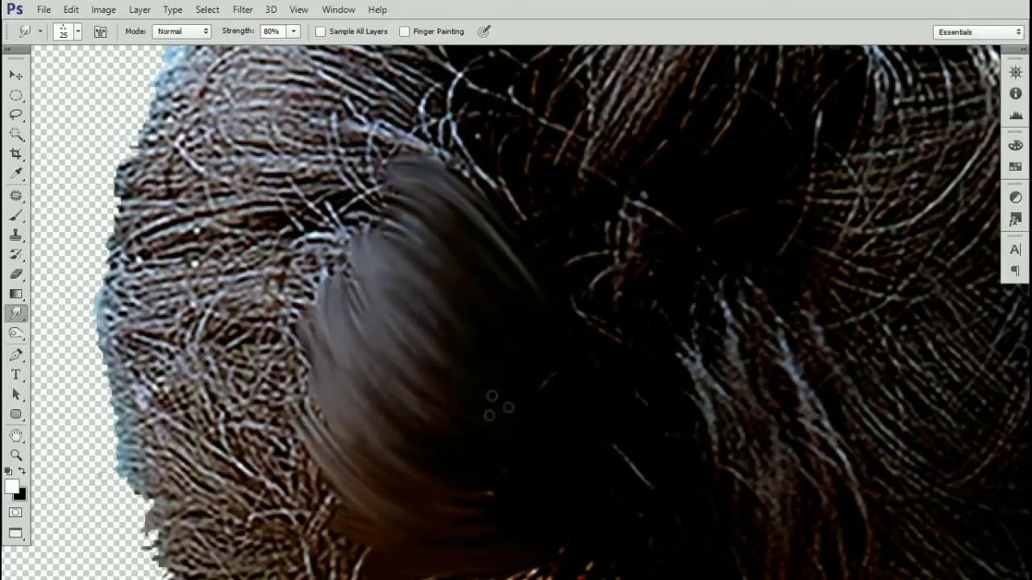
{"action": "mouse_move", "coordinate": [366, 375]}
{"action": "left_mouse_down"}
{"action": "mouse_move", "coordinate": [440, 283]}
{"action": "mouse_move", "coordinate": [482, 129]}
{"action": "left_mouse_up"}
Step: Smudge the brown highlighted hair above the left forehead and along its hairline into sweeping curved strands
{"action": "left_click_drag", "start_coordinate": [594, 355], "coordinate": [488, 328]}
{"action": "mouse_move", "coordinate": [657, 274]}
{"action": "left_mouse_down"}
{"action": "mouse_move", "coordinate": [467, 324]}
{"action": "mouse_move", "coordinate": [677, 290]}
{"action": "mouse_move", "coordinate": [691, 265]}
{"action": "mouse_move", "coordinate": [718, 295]}
{"action": "mouse_move", "coordinate": [623, 441]}
{"action": "mouse_move", "coordinate": [725, 338]}
{"action": "mouse_move", "coordinate": [668, 395]}
{"action": "left_mouse_up"}
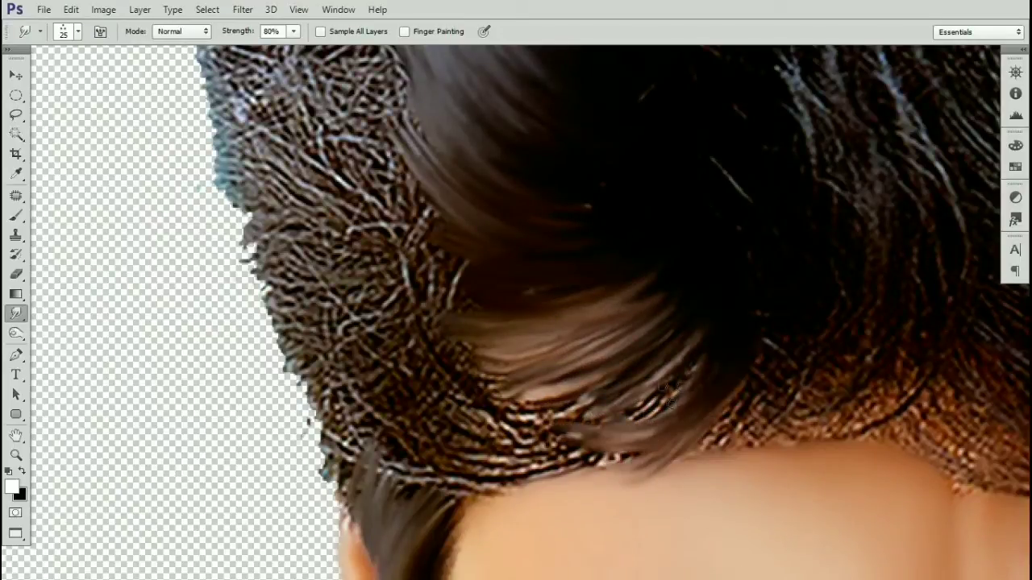
{"action": "mouse_move", "coordinate": [534, 280]}
{"action": "left_mouse_down"}
{"action": "mouse_move", "coordinate": [697, 317]}
{"action": "mouse_move", "coordinate": [678, 356]}
{"action": "mouse_move", "coordinate": [694, 368]}
{"action": "mouse_move", "coordinate": [503, 447]}
{"action": "left_mouse_up"}
{"action": "left_click_drag", "start_coordinate": [504, 448], "coordinate": [560, 392]}
{"action": "mouse_move", "coordinate": [657, 379]}
{"action": "left_mouse_down"}
{"action": "mouse_move", "coordinate": [444, 338]}
{"action": "mouse_move", "coordinate": [427, 355]}
{"action": "left_mouse_up"}
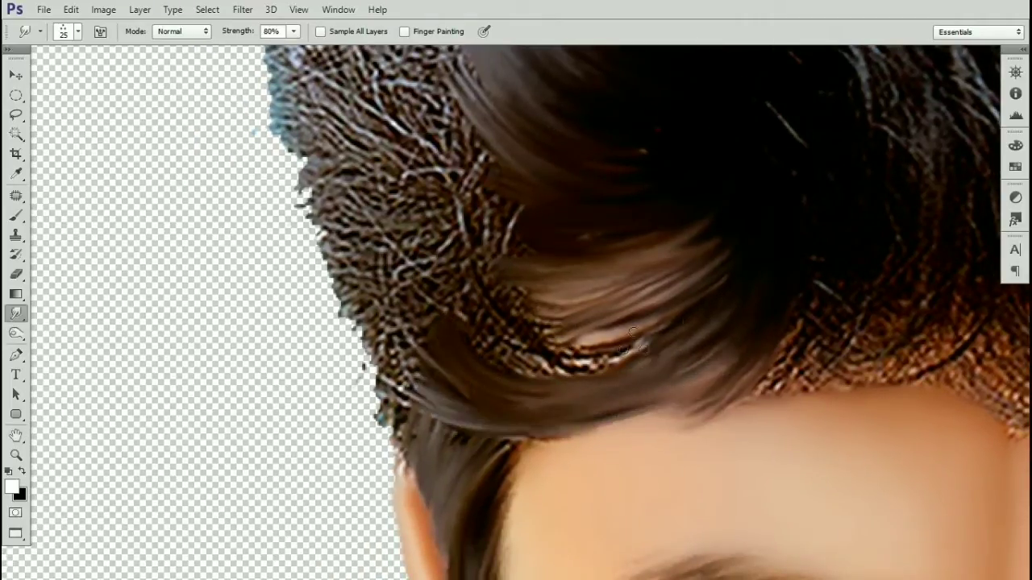
Step: Smudge away the remaining grain within the brown front lock, following its curve toward the forehead
{"action": "left_click_drag", "start_coordinate": [546, 337], "coordinate": [573, 420]}
{"action": "left_click_drag", "start_coordinate": [483, 310], "coordinate": [685, 403]}
{"action": "left_click_drag", "start_coordinate": [503, 330], "coordinate": [689, 399]}
{"action": "left_click_drag", "start_coordinate": [479, 387], "coordinate": [673, 423]}
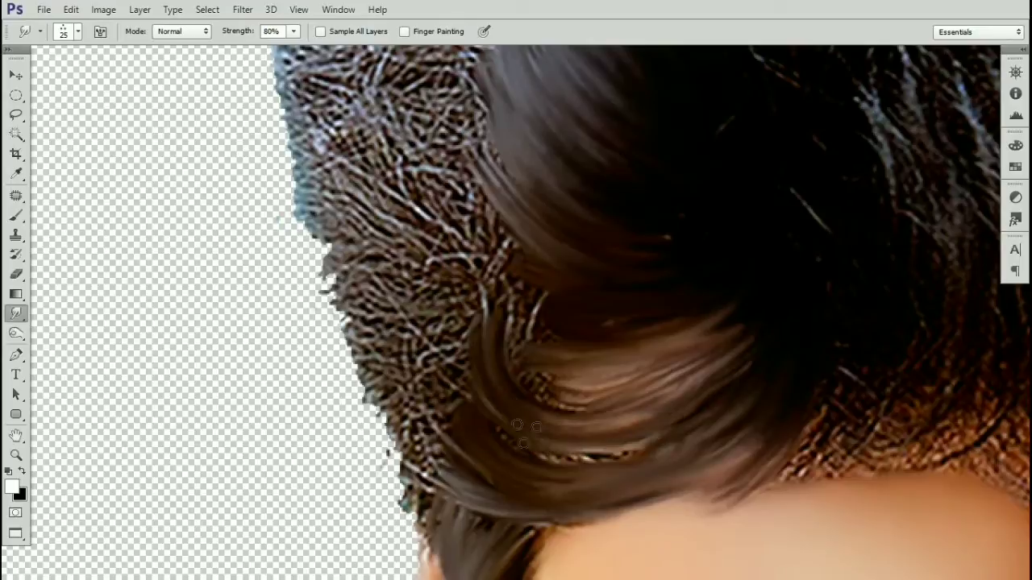
{"action": "left_click_drag", "start_coordinate": [540, 448], "coordinate": [689, 411]}
Step: Smudge the lower left side hair from its outer edge into the brown front lock with curved strokes
{"action": "mouse_move", "coordinate": [617, 447]}
{"action": "left_mouse_down"}
{"action": "mouse_move", "coordinate": [616, 375]}
{"action": "mouse_move", "coordinate": [503, 319]}
{"action": "mouse_move", "coordinate": [546, 175]}
{"action": "mouse_move", "coordinate": [553, 299]}
{"action": "mouse_move", "coordinate": [603, 299]}
{"action": "mouse_move", "coordinate": [557, 335]}
{"action": "mouse_move", "coordinate": [433, 242]}
{"action": "left_mouse_up"}
{"action": "left_click_drag", "start_coordinate": [474, 294], "coordinate": [514, 325]}
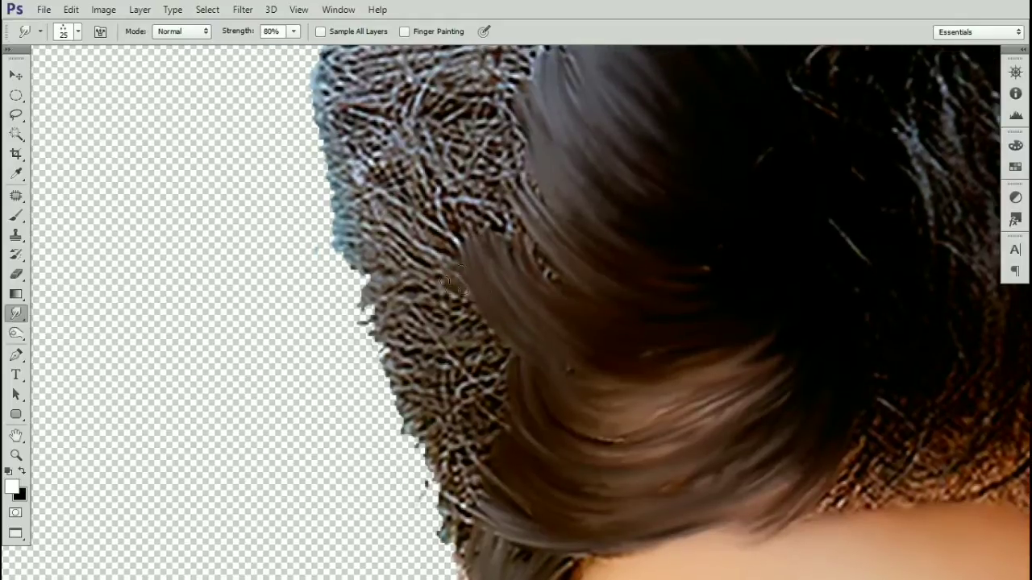
{"action": "mouse_move", "coordinate": [453, 277]}
{"action": "left_mouse_down"}
{"action": "mouse_move", "coordinate": [548, 370]}
{"action": "mouse_move", "coordinate": [512, 407]}
{"action": "left_mouse_up"}
{"action": "mouse_move", "coordinate": [491, 438]}
{"action": "left_mouse_down"}
{"action": "mouse_move", "coordinate": [445, 403]}
{"action": "mouse_move", "coordinate": [402, 333]}
{"action": "mouse_move", "coordinate": [474, 505]}
{"action": "mouse_move", "coordinate": [419, 444]}
{"action": "left_mouse_up"}
{"action": "mouse_move", "coordinate": [445, 514]}
{"action": "left_mouse_down"}
{"action": "mouse_move", "coordinate": [464, 375]}
{"action": "mouse_move", "coordinate": [478, 425]}
{"action": "left_mouse_up"}
{"action": "left_click_drag", "start_coordinate": [467, 379], "coordinate": [494, 448]}
{"action": "mouse_move", "coordinate": [560, 460]}
{"action": "left_mouse_down"}
{"action": "mouse_move", "coordinate": [522, 347]}
{"action": "mouse_move", "coordinate": [587, 245]}
{"action": "mouse_move", "coordinate": [537, 272]}
{"action": "mouse_move", "coordinate": [509, 395]}
{"action": "left_mouse_up"}
{"action": "key", "text": "ctrl+minus"}
{"action": "key", "text": "ctrl+minus"}
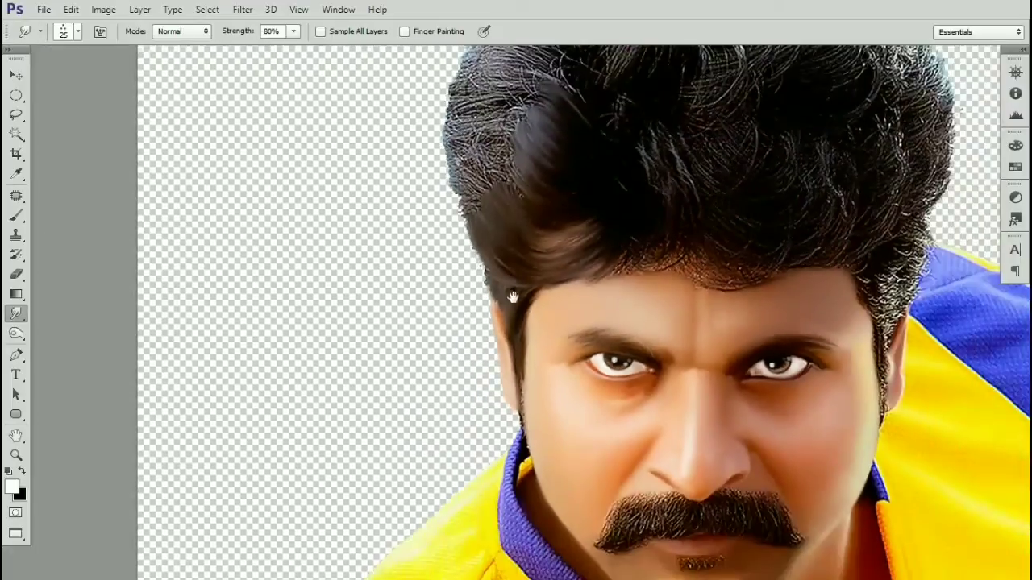
Step: Enlarge the brush to 35 and smudge the upper left side hair into long arched strands above the painted lock
{"action": "left_click_drag", "start_coordinate": [587, 204], "coordinate": [570, 325]}
{"action": "key", "text": "ctrl+plus"}
{"action": "left_click_drag", "start_coordinate": [494, 349], "coordinate": [527, 436]}
{"action": "left_click_drag", "start_coordinate": [573, 367], "coordinate": [497, 359]}
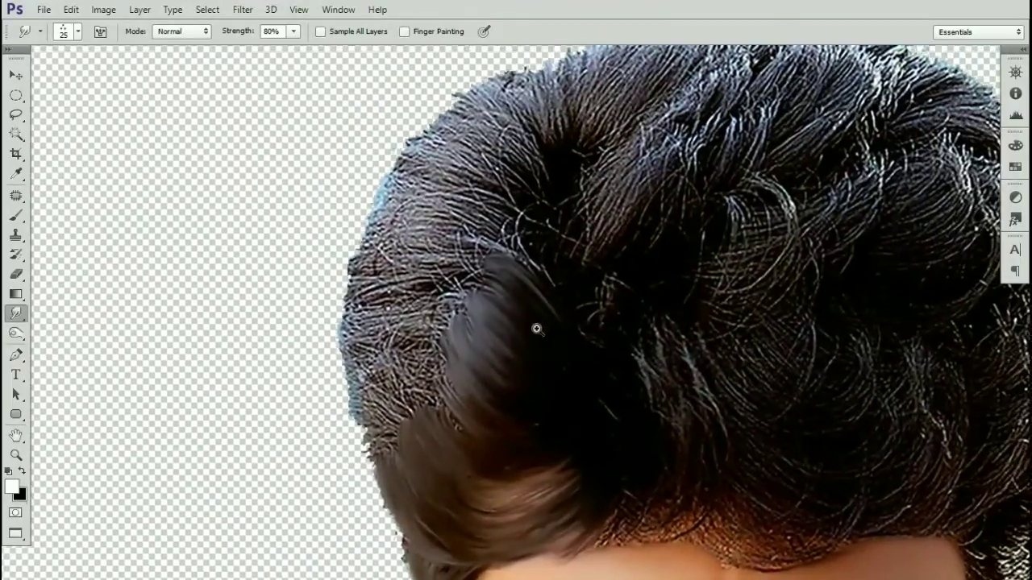
{"action": "key", "text": "ctrl+plus"}
{"action": "mouse_move", "coordinate": [422, 247]}
{"action": "left_mouse_down"}
{"action": "mouse_move", "coordinate": [535, 368]}
{"action": "mouse_move", "coordinate": [539, 351]}
{"action": "left_mouse_up"}
{"action": "key", "text": "bracketright"}
{"action": "key", "text": "bracketright"}
{"action": "key", "text": "bracketright"}
{"action": "mouse_move", "coordinate": [645, 290]}
{"action": "left_mouse_down"}
{"action": "mouse_move", "coordinate": [528, 240]}
{"action": "mouse_move", "coordinate": [461, 240]}
{"action": "left_mouse_up"}
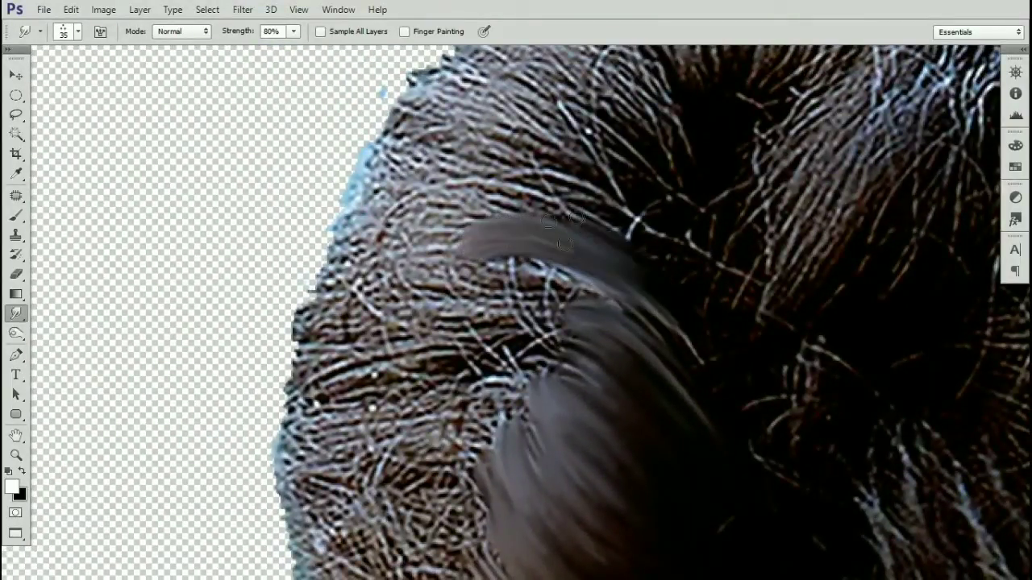
{"action": "left_click_drag", "start_coordinate": [645, 258], "coordinate": [433, 202]}
{"action": "mouse_move", "coordinate": [649, 229]}
{"action": "left_mouse_down"}
{"action": "mouse_move", "coordinate": [648, 293]}
{"action": "mouse_move", "coordinate": [455, 235]}
{"action": "left_mouse_up"}
{"action": "left_click_drag", "start_coordinate": [685, 278], "coordinate": [460, 198]}
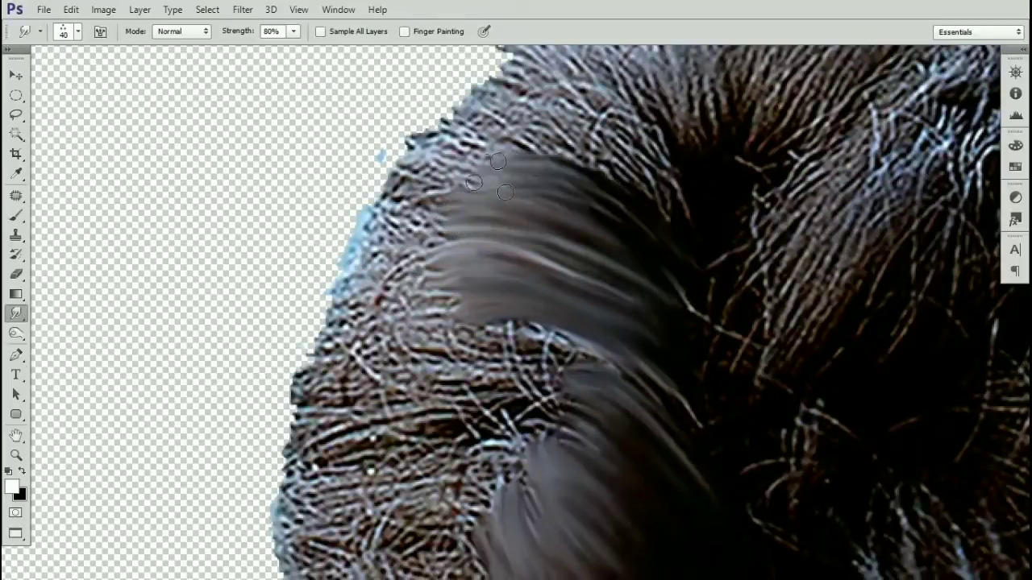
Step: Continue the arched strands up the left side with brush size 40 and sweep them to the outer hair edge
{"action": "left_click_drag", "start_coordinate": [695, 237], "coordinate": [483, 157]}
{"action": "key", "text": "bracketright"}
{"action": "mouse_move", "coordinate": [684, 212]}
{"action": "left_mouse_down"}
{"action": "mouse_move", "coordinate": [673, 286]}
{"action": "mouse_move", "coordinate": [488, 155]}
{"action": "left_mouse_up"}
{"action": "key", "text": "bracketleft"}
{"action": "left_click_drag", "start_coordinate": [688, 292], "coordinate": [471, 214]}
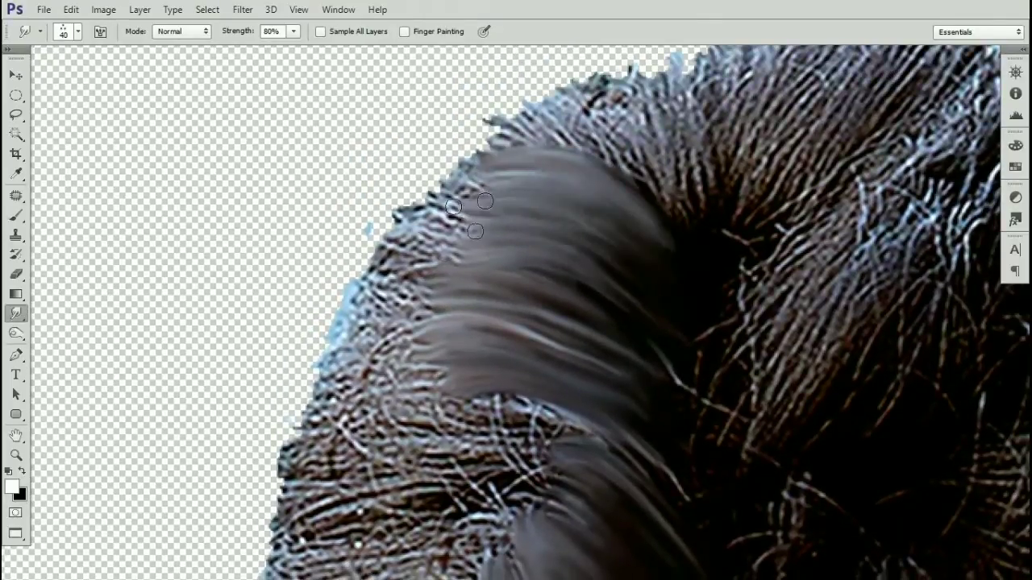
{"action": "left_click_drag", "start_coordinate": [422, 246], "coordinate": [402, 258]}
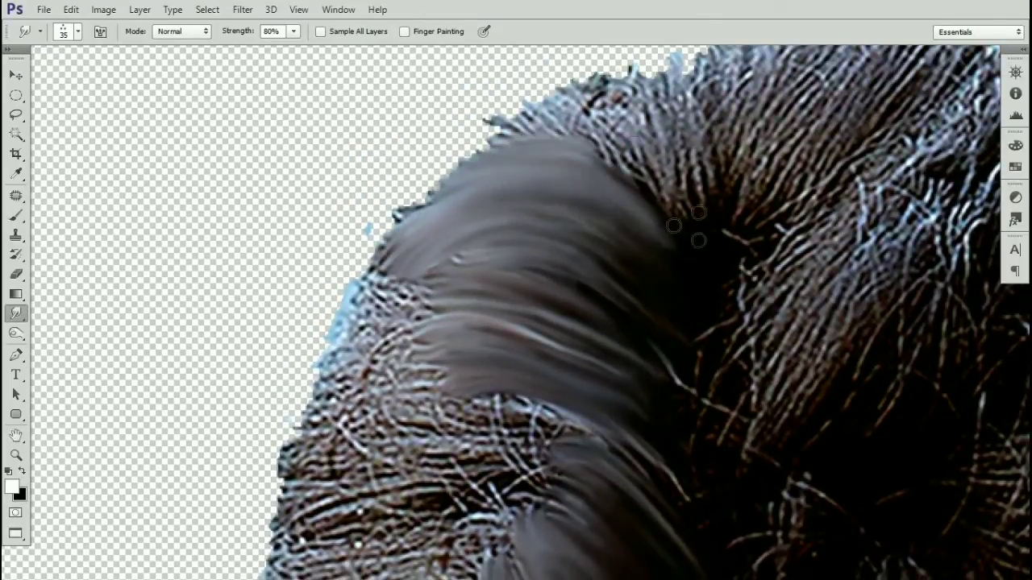
Step: Smudge the top of the left hair section into arched strands with a 30–35 brush and blend its outer edge
{"action": "left_click_drag", "start_coordinate": [689, 226], "coordinate": [524, 124]}
{"action": "mouse_move", "coordinate": [693, 202]}
{"action": "left_mouse_down"}
{"action": "mouse_move", "coordinate": [516, 97]}
{"action": "mouse_move", "coordinate": [621, 204]}
{"action": "left_mouse_up"}
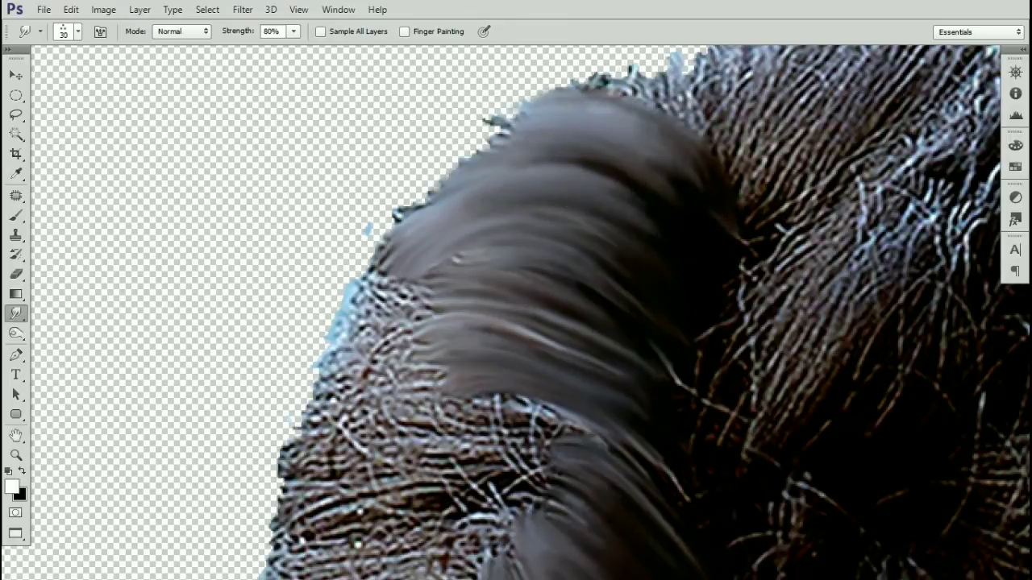
{"action": "left_click_drag", "start_coordinate": [628, 253], "coordinate": [655, 223]}
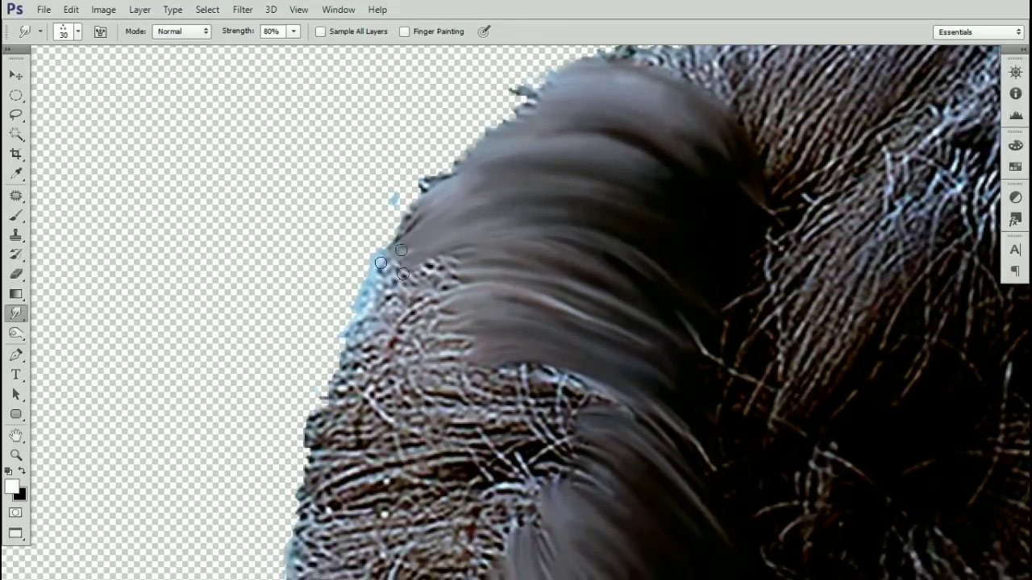
{"action": "left_click_drag", "start_coordinate": [525, 210], "coordinate": [411, 267]}
Step: Smudge the hair to the right of the parting upward into long diagonal strands with the brush at size 35
{"action": "key", "text": "bracketright"}
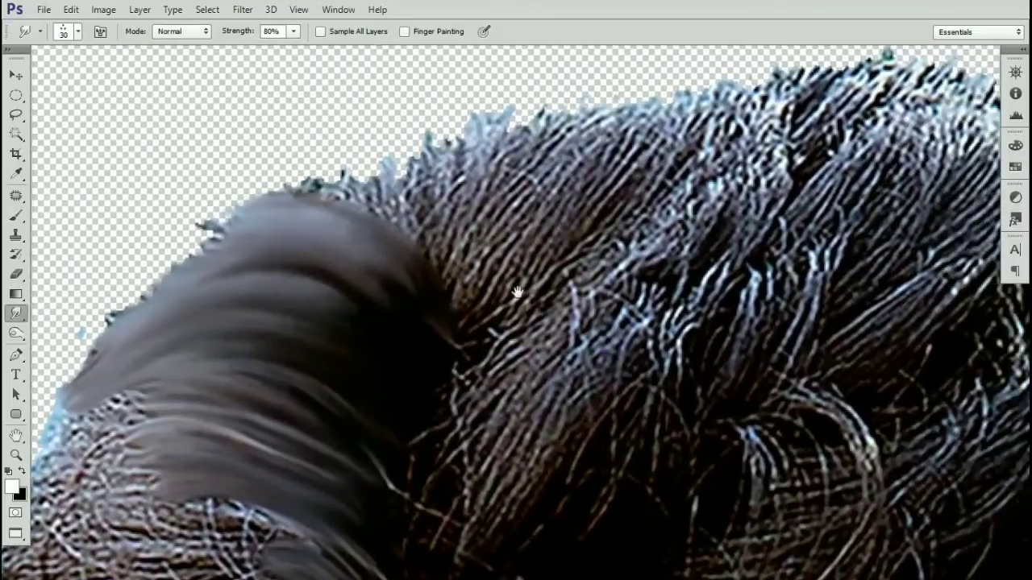
{"action": "mouse_move", "coordinate": [472, 317]}
{"action": "left_mouse_down"}
{"action": "mouse_move", "coordinate": [576, 231]}
{"action": "mouse_move", "coordinate": [677, 181]}
{"action": "left_mouse_up"}
{"action": "left_click_drag", "start_coordinate": [545, 237], "coordinate": [657, 145]}
{"action": "left_click_drag", "start_coordinate": [452, 298], "coordinate": [645, 129]}
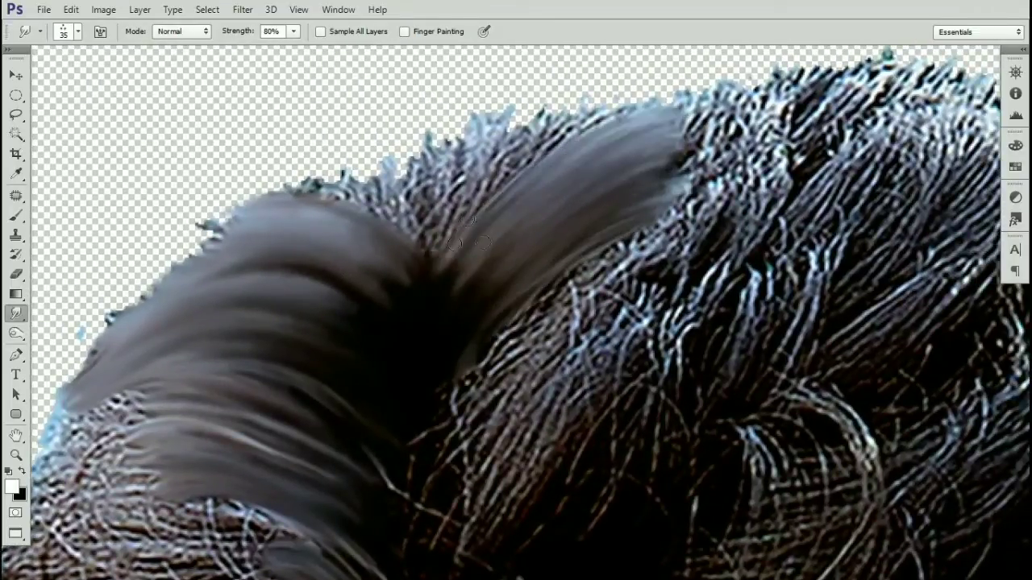
{"action": "left_click_drag", "start_coordinate": [435, 250], "coordinate": [640, 99]}
Step: Smudge the grainy gap at the crown so the two painted hair sections blend at the parting
{"action": "left_click_drag", "start_coordinate": [481, 207], "coordinate": [638, 216]}
{"action": "left_click_drag", "start_coordinate": [586, 278], "coordinate": [509, 207]}
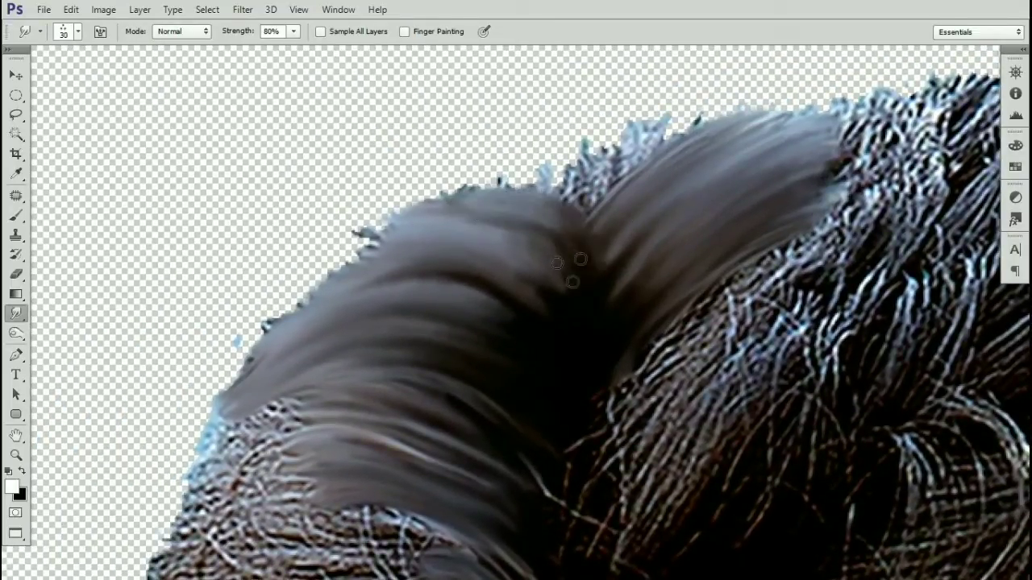
{"action": "left_click_drag", "start_coordinate": [558, 238], "coordinate": [709, 136]}
{"action": "left_click_drag", "start_coordinate": [649, 260], "coordinate": [589, 184]}
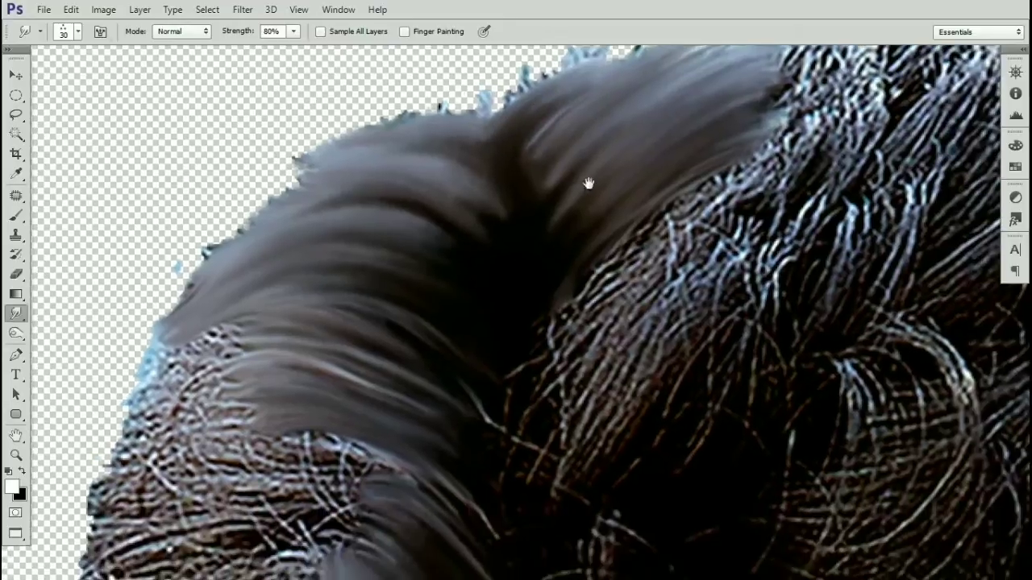
{"action": "mouse_move", "coordinate": [548, 253]}
{"action": "left_mouse_down"}
{"action": "mouse_move", "coordinate": [606, 212]}
{"action": "mouse_move", "coordinate": [706, 182]}
{"action": "left_mouse_up"}
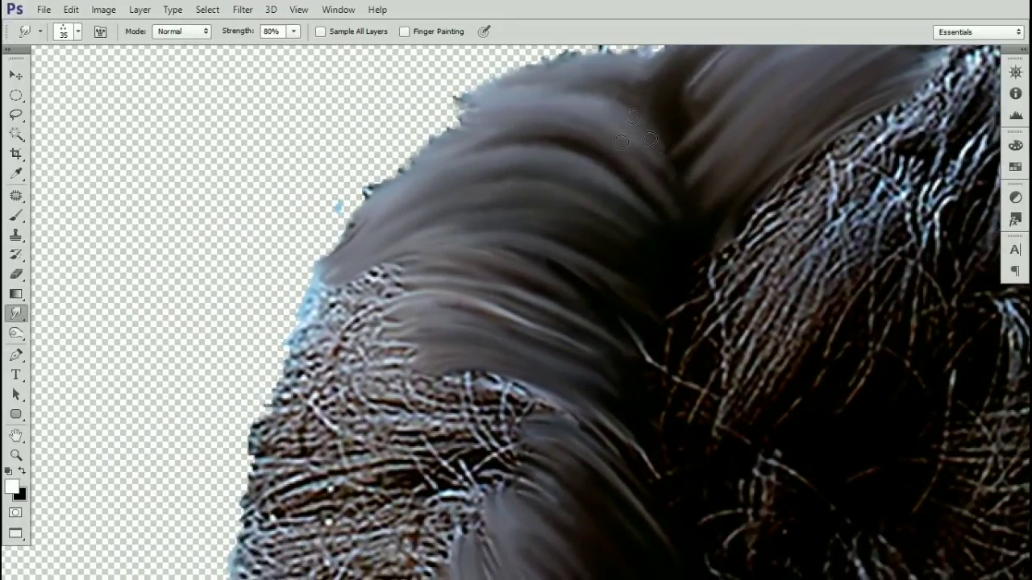
Step: Blend the dark hair at the crown parting upward into the left section and enlarge the Smudge brush to 40
{"action": "left_click_drag", "start_coordinate": [693, 218], "coordinate": [632, 154]}
{"action": "key", "text": "]"}
{"action": "key", "text": "ctrl+minus"}
{"action": "key", "text": "ctrl+minus"}
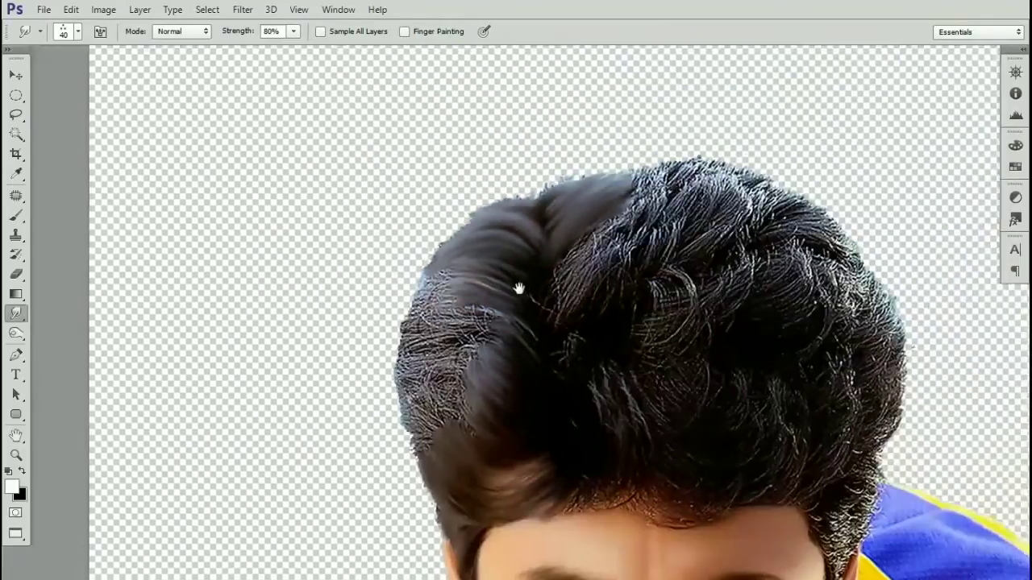
Step: Smudge a curved band of strands across the grainy left side, from the outer edge toward the parting, with a 35–40 brush
{"action": "left_click_drag", "start_coordinate": [520, 289], "coordinate": [616, 243]}
{"action": "key", "text": "ctrl+plus"}
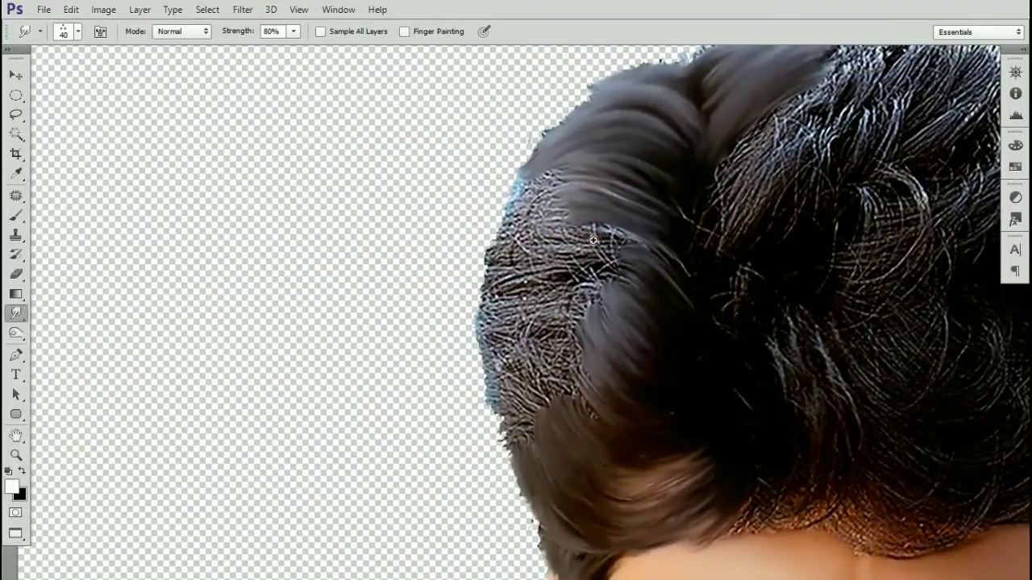
{"action": "scroll", "coordinate": [593, 240], "scroll_direction": "up", "scroll_amount": 2}
{"action": "left_click_drag", "start_coordinate": [488, 229], "coordinate": [710, 184]}
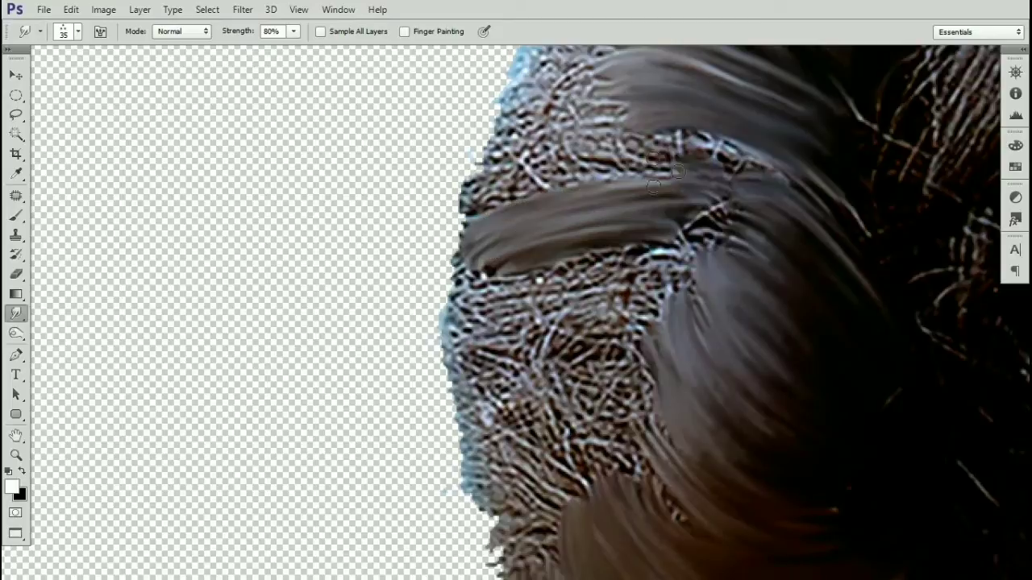
{"action": "mouse_move", "coordinate": [524, 193]}
{"action": "left_mouse_down"}
{"action": "mouse_move", "coordinate": [750, 172]}
{"action": "mouse_move", "coordinate": [695, 167]}
{"action": "left_mouse_up"}
{"action": "key", "text": "]"}
{"action": "left_click_drag", "start_coordinate": [605, 216], "coordinate": [725, 238]}
{"action": "left_click_drag", "start_coordinate": [699, 208], "coordinate": [645, 255]}
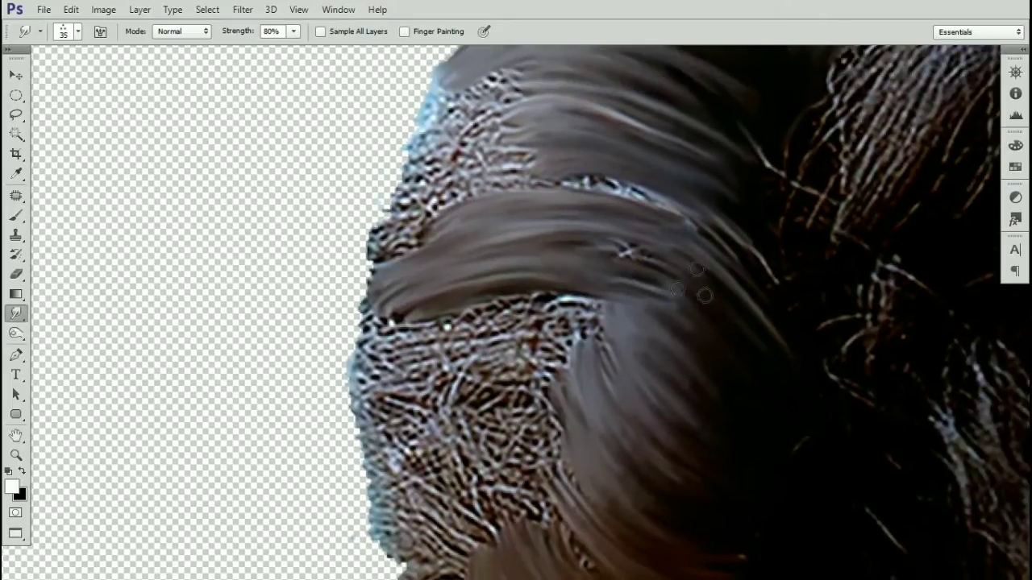
{"action": "left_click_drag", "start_coordinate": [698, 283], "coordinate": [499, 242]}
Step: Smudge the grainy patch above the new band into arched strands reaching the outer left hair edge
{"action": "key", "text": "["}
{"action": "mouse_move", "coordinate": [732, 219]}
{"action": "left_mouse_down"}
{"action": "mouse_move", "coordinate": [472, 185]}
{"action": "mouse_move", "coordinate": [583, 243]}
{"action": "mouse_move", "coordinate": [436, 318]}
{"action": "left_mouse_up"}
{"action": "left_click_drag", "start_coordinate": [592, 211], "coordinate": [439, 299]}
{"action": "left_click_drag", "start_coordinate": [633, 173], "coordinate": [467, 246]}
{"action": "left_click_drag", "start_coordinate": [625, 133], "coordinate": [479, 217]}
{"action": "left_click_drag", "start_coordinate": [645, 116], "coordinate": [479, 190]}
{"action": "left_click_drag", "start_coordinate": [576, 108], "coordinate": [488, 173]}
{"action": "left_click_drag", "start_coordinate": [578, 173], "coordinate": [516, 294]}
{"action": "left_click_drag", "start_coordinate": [437, 247], "coordinate": [530, 133]}
{"action": "left_click_drag", "start_coordinate": [656, 103], "coordinate": [416, 225]}
{"action": "key", "text": "]"}
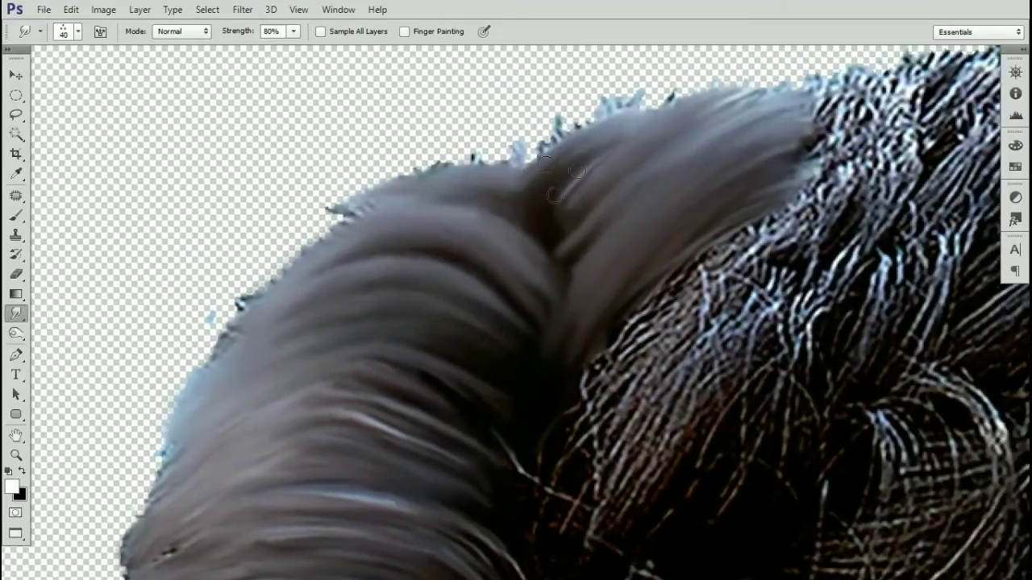
Step: Smooth the roots of the strands just right of the crown parting with the Smudge brush at size 40
{"action": "left_click_drag", "start_coordinate": [562, 179], "coordinate": [726, 138]}
{"action": "left_click_drag", "start_coordinate": [569, 207], "coordinate": [652, 158]}
{"action": "key", "text": "ctrl+minus"}
{"action": "key", "text": "ctrl+minus"}
{"action": "left_click_drag", "start_coordinate": [575, 227], "coordinate": [572, 96]}
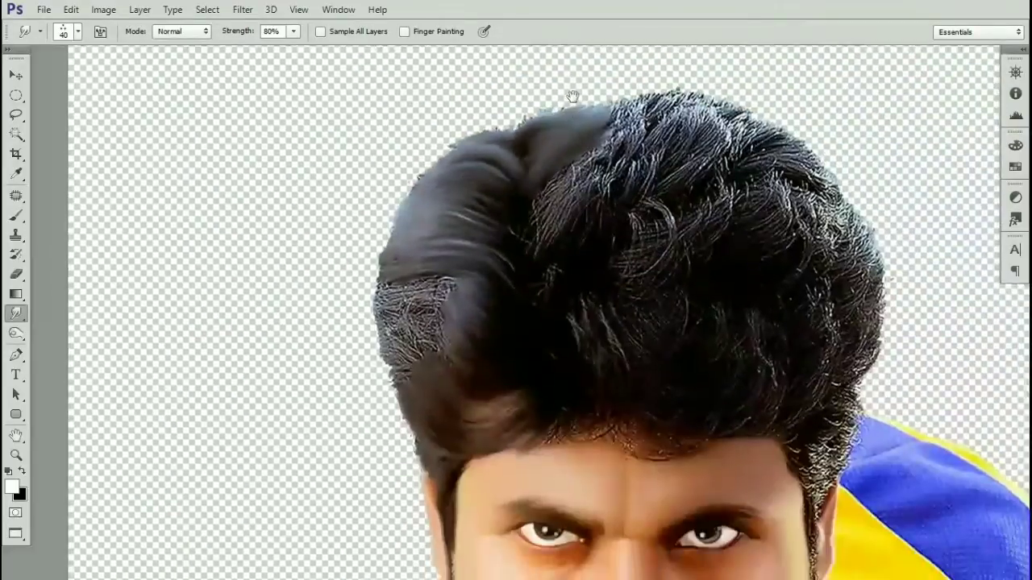
Step: Smudge the grainy patch below the band on the left side into long vertical strands with the brush at 35
{"action": "key", "text": "ctrl+plus"}
{"action": "key", "text": "ctrl+plus"}
{"action": "left_click_drag", "start_coordinate": [514, 295], "coordinate": [646, 271]}
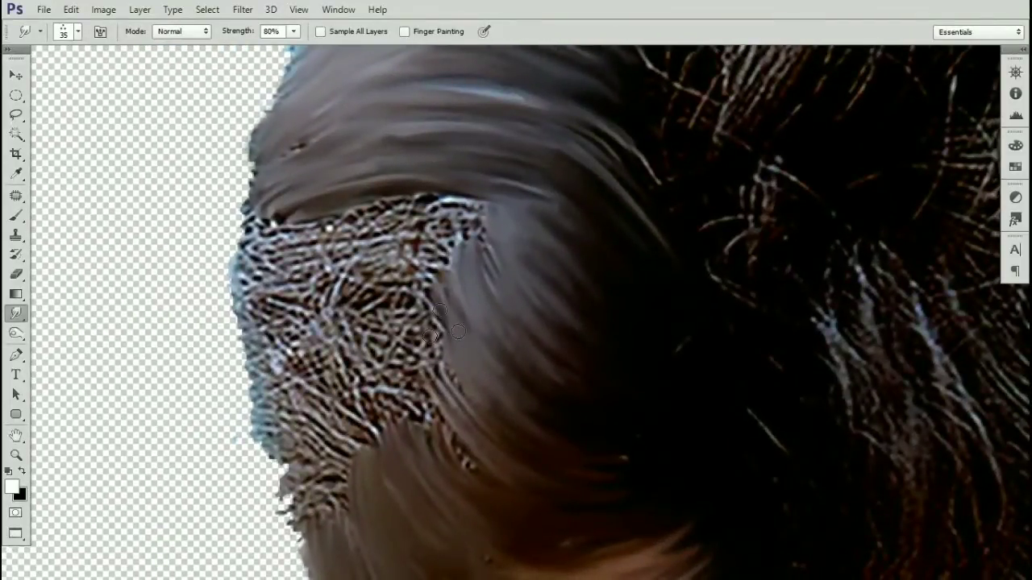
{"action": "mouse_move", "coordinate": [448, 321]}
{"action": "left_mouse_down"}
{"action": "mouse_move", "coordinate": [419, 242]}
{"action": "mouse_move", "coordinate": [379, 338]}
{"action": "mouse_move", "coordinate": [359, 266]}
{"action": "mouse_move", "coordinate": [306, 419]}
{"action": "mouse_move", "coordinate": [291, 234]}
{"action": "mouse_move", "coordinate": [275, 435]}
{"action": "mouse_move", "coordinate": [250, 205]}
{"action": "mouse_move", "coordinate": [264, 261]}
{"action": "left_mouse_up"}
{"action": "left_click_drag", "start_coordinate": [322, 441], "coordinate": [233, 330]}
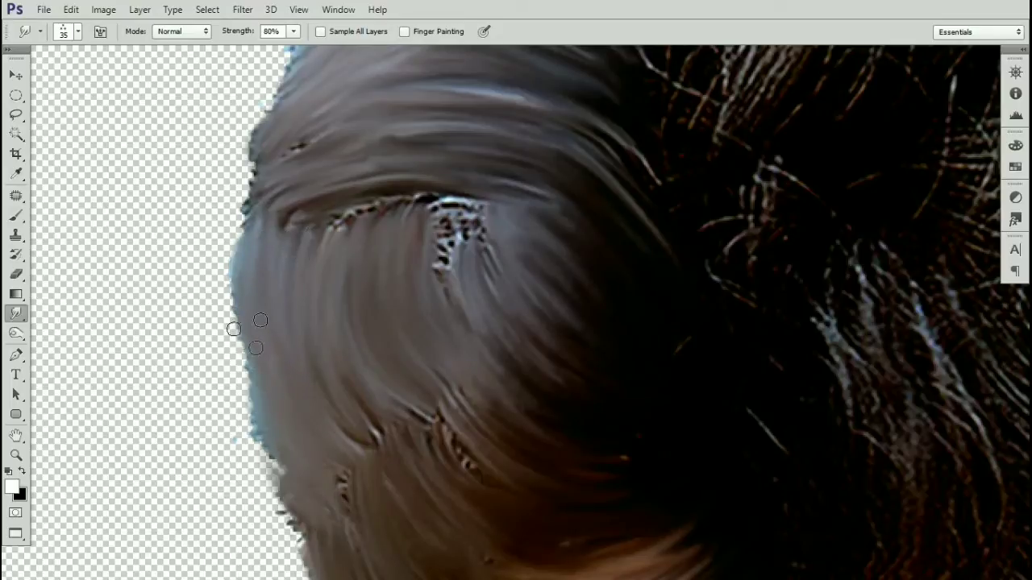
{"action": "left_click_drag", "start_coordinate": [301, 401], "coordinate": [302, 290]}
Step: Blend the rough specks where the vertical side strands meet the brown lower hair
{"action": "key", "text": "["}
{"action": "left_click_drag", "start_coordinate": [445, 286], "coordinate": [495, 389]}
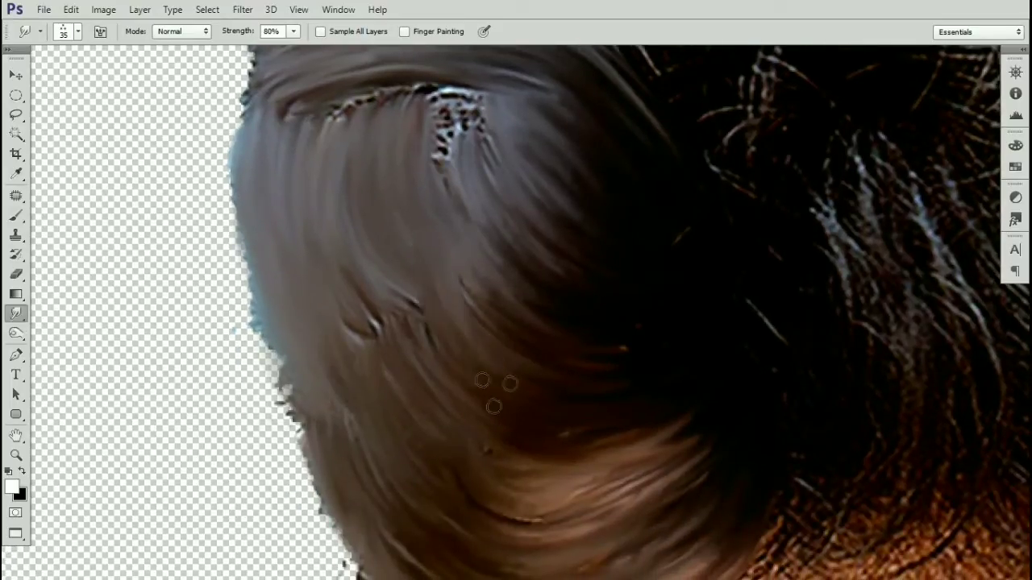
{"action": "left_click_drag", "start_coordinate": [407, 294], "coordinate": [415, 378]}
{"action": "left_click_drag", "start_coordinate": [353, 299], "coordinate": [363, 367]}
{"action": "left_click_drag", "start_coordinate": [414, 205], "coordinate": [387, 353]}
{"action": "key", "text": "["}
{"action": "key", "text": "["}
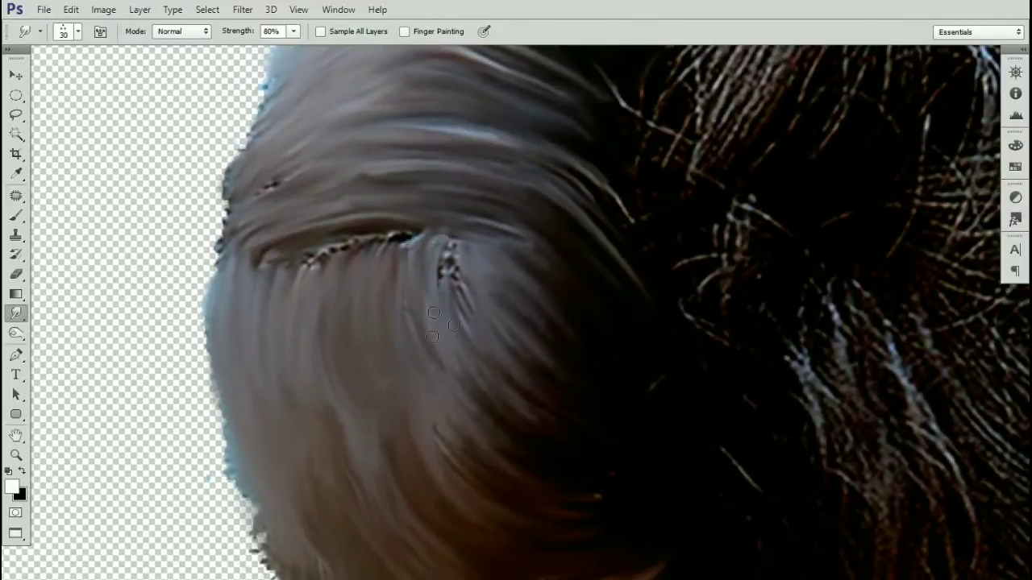
Step: Smudge the dotted dark seam between the arched band and the vertical side strands with a size 30 brush
{"action": "left_click_drag", "start_coordinate": [448, 235], "coordinate": [266, 275]}
{"action": "key", "text": "]"}
{"action": "key", "text": "ctrl+minus"}
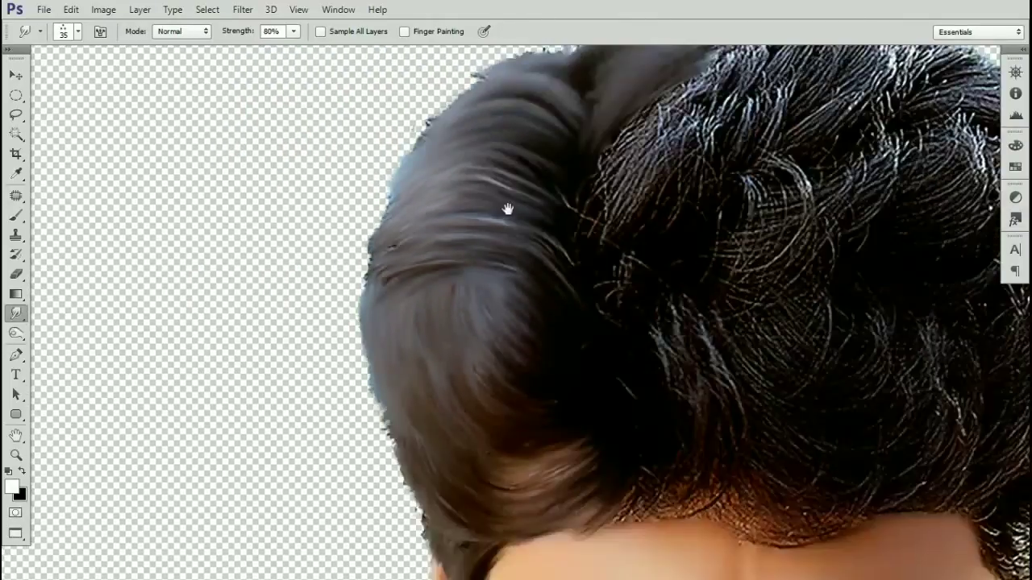
Step: Smudge the grainy lock right of the parting into long curved diagonal strands with the brush at 40
{"action": "left_click_drag", "start_coordinate": [507, 207], "coordinate": [605, 207]}
{"action": "mouse_move", "coordinate": [677, 313]}
{"action": "left_mouse_down"}
{"action": "mouse_move", "coordinate": [405, 363]}
{"action": "mouse_move", "coordinate": [283, 423]}
{"action": "left_mouse_up"}
{"action": "left_click_drag", "start_coordinate": [337, 400], "coordinate": [403, 372]}
{"action": "key", "text": "]"}
{"action": "mouse_move", "coordinate": [399, 403]}
{"action": "left_mouse_down"}
{"action": "mouse_move", "coordinate": [542, 203]}
{"action": "mouse_move", "coordinate": [371, 363]}
{"action": "left_mouse_up"}
{"action": "left_click_drag", "start_coordinate": [541, 161], "coordinate": [346, 354]}
{"action": "left_click_drag", "start_coordinate": [515, 129], "coordinate": [347, 299]}
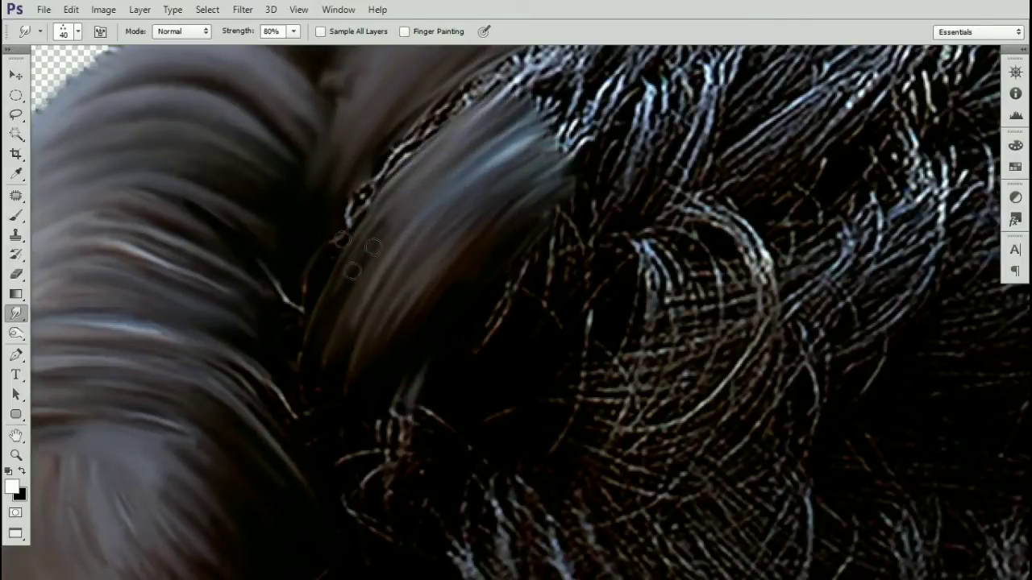
{"action": "left_click_drag", "start_coordinate": [427, 141], "coordinate": [339, 314]}
{"action": "mouse_move", "coordinate": [412, 240]}
{"action": "left_mouse_down"}
{"action": "mouse_move", "coordinate": [390, 275]}
{"action": "mouse_move", "coordinate": [368, 363]}
{"action": "left_mouse_up"}
{"action": "left_click_drag", "start_coordinate": [532, 166], "coordinate": [306, 299]}
{"action": "mouse_move", "coordinate": [528, 157]}
{"action": "left_mouse_down"}
{"action": "mouse_move", "coordinate": [396, 215]}
{"action": "mouse_move", "coordinate": [363, 331]}
{"action": "left_mouse_up"}
Step: Soften the stray hairs around the dark parting and the right edge of the diagonal lock with a size 35 brush
{"action": "left_click_drag", "start_coordinate": [308, 536], "coordinate": [419, 234]}
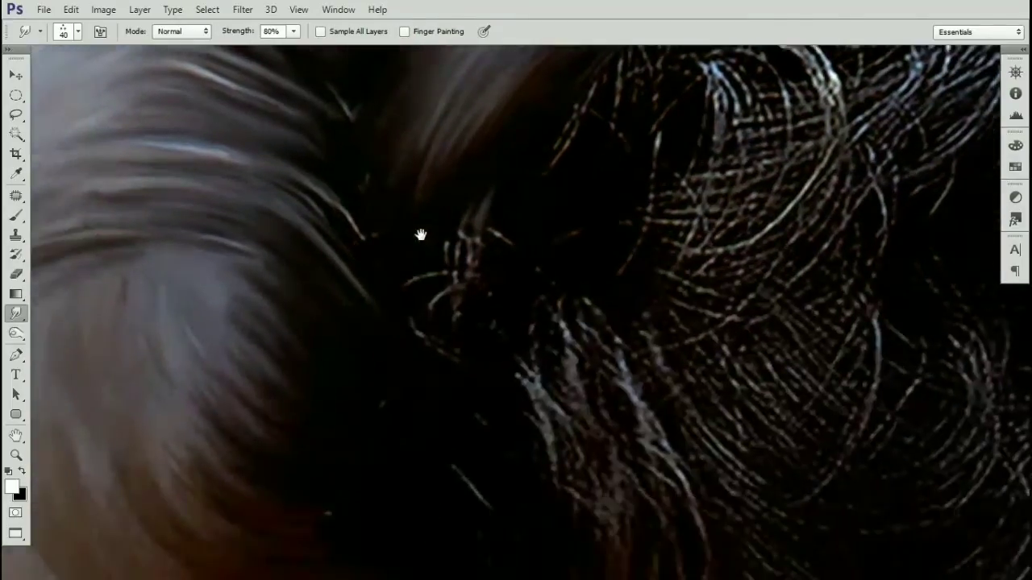
{"action": "key", "text": "bracketleft"}
{"action": "scroll", "coordinate": [402, 178], "scroll_direction": "down", "scroll_amount": 3}
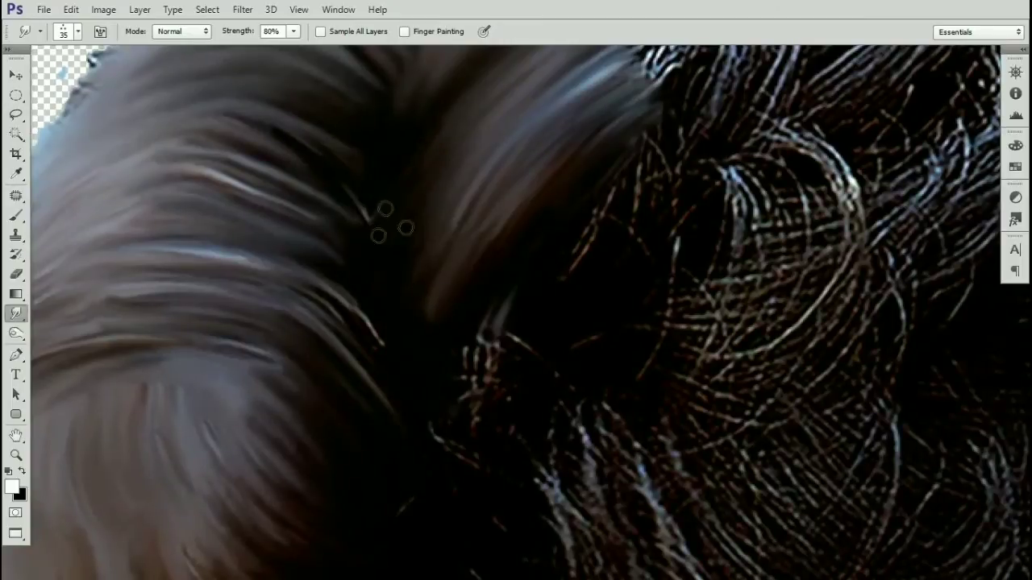
{"action": "scroll", "coordinate": [380, 219], "scroll_direction": "down", "scroll_amount": 3}
{"action": "scroll", "coordinate": [479, 325], "scroll_direction": "up", "scroll_amount": 5}
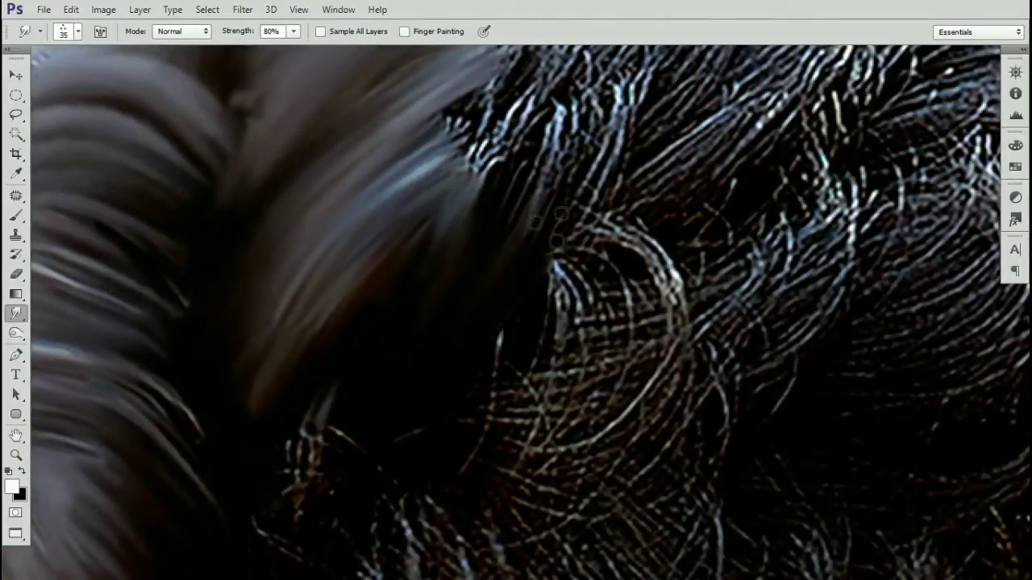
{"action": "scroll", "coordinate": [558, 216], "scroll_direction": "down", "scroll_amount": 3}
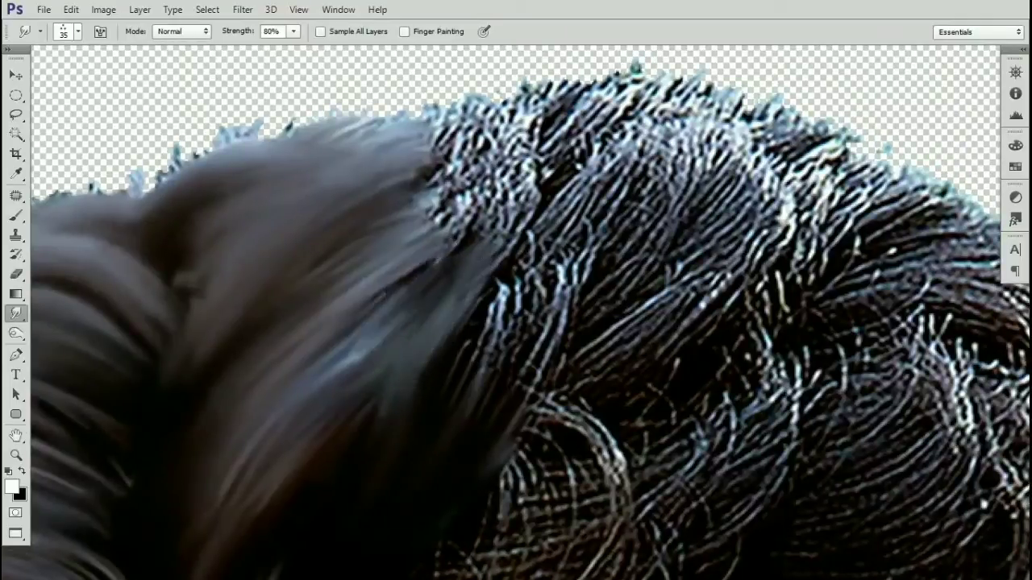
Step: Extend the diagonal strands over the grainy hair up to the top edge of the head with a 35–40 brush
{"action": "left_click_drag", "start_coordinate": [491, 203], "coordinate": [507, 250]}
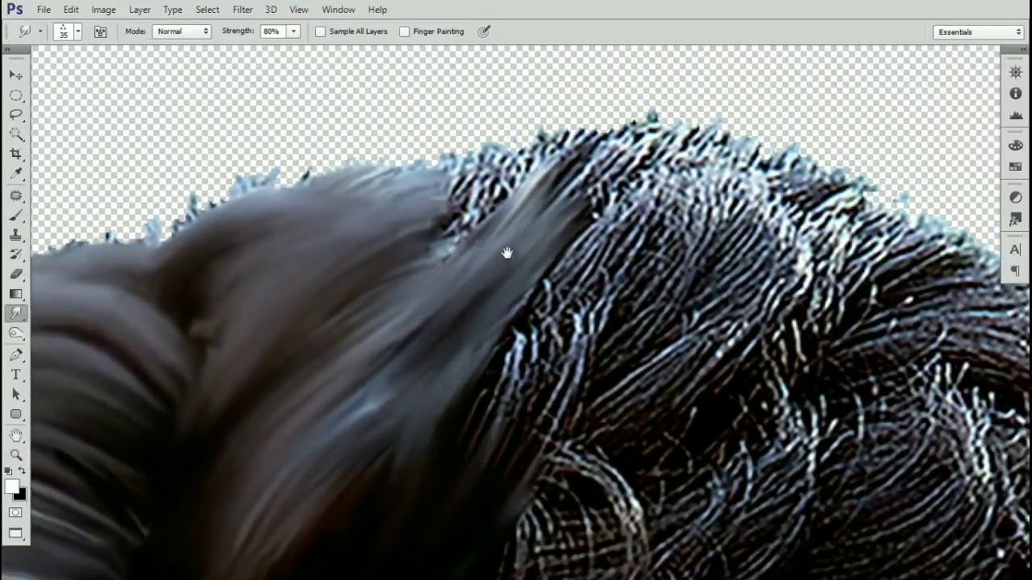
{"action": "key", "text": "]"}
{"action": "left_click_drag", "start_coordinate": [457, 211], "coordinate": [424, 263]}
{"action": "left_click_drag", "start_coordinate": [462, 210], "coordinate": [606, 199]}
{"action": "key", "text": "["}
{"action": "scroll", "coordinate": [426, 213], "scroll_direction": "up", "scroll_amount": 3}
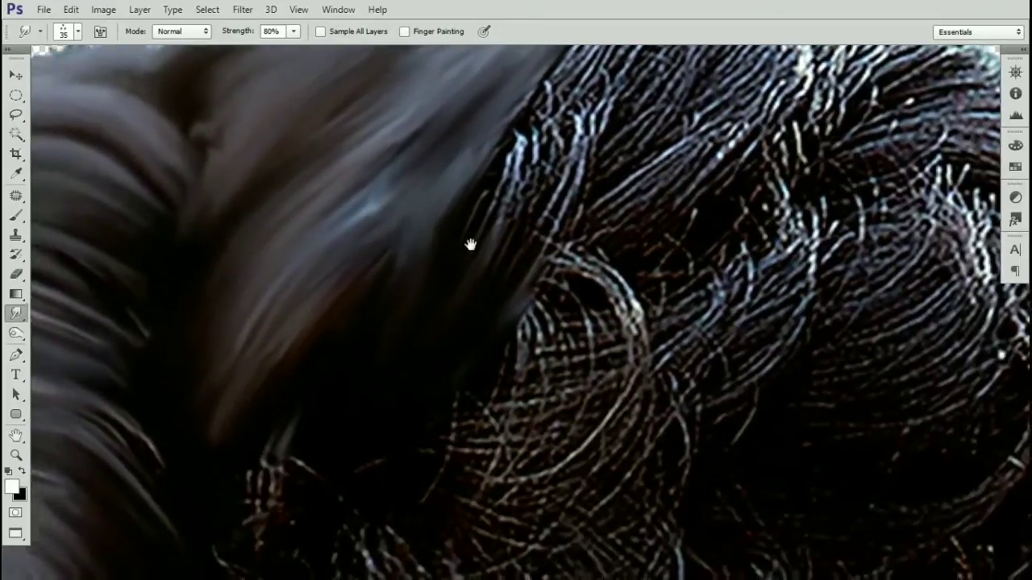
{"action": "key", "text": "bracketright"}
{"action": "left_click_drag", "start_coordinate": [566, 119], "coordinate": [481, 245]}
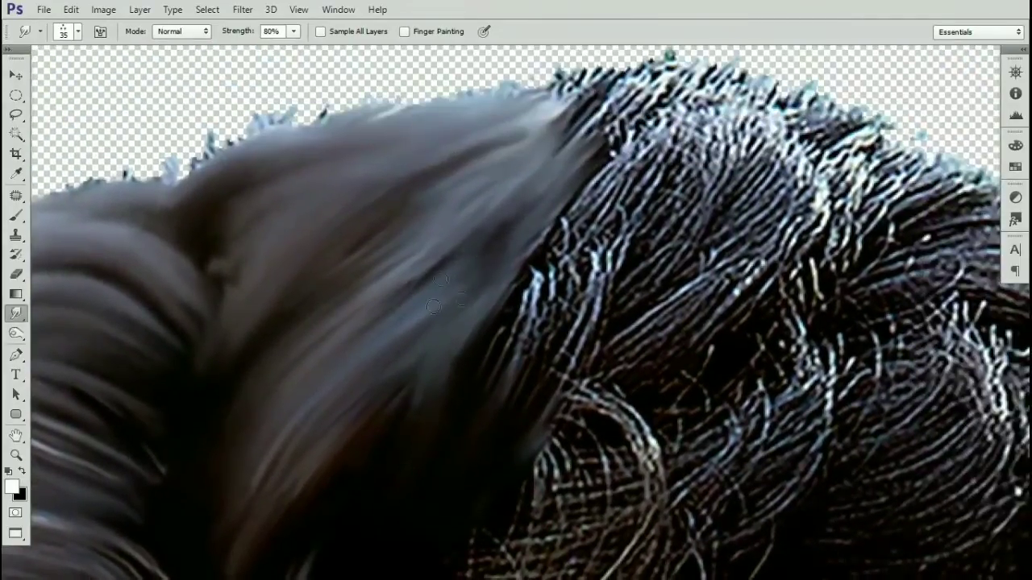
{"action": "mouse_move", "coordinate": [417, 218]}
{"action": "left_mouse_down"}
{"action": "mouse_move", "coordinate": [505, 251]}
{"action": "mouse_move", "coordinate": [546, 201]}
{"action": "mouse_move", "coordinate": [633, 167]}
{"action": "left_mouse_up"}
Step: Smooth the hair at the crown parting toward the left section with the Smudge brush at 35
{"action": "key", "text": "bracketleft"}
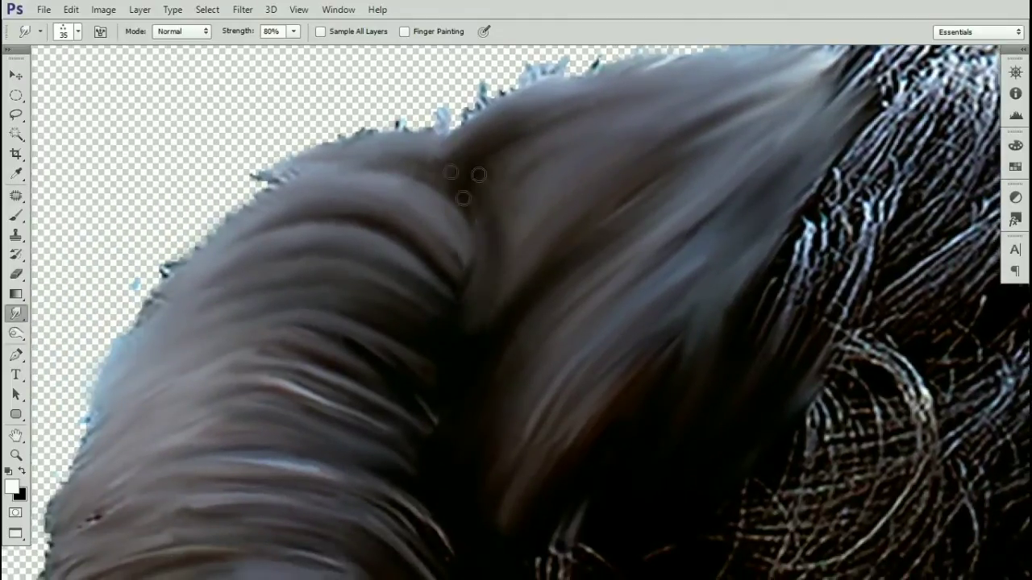
{"action": "left_click_drag", "start_coordinate": [451, 173], "coordinate": [355, 199]}
{"action": "key", "text": "h"}
{"action": "mouse_move", "coordinate": [516, 205]}
{"action": "left_mouse_down"}
{"action": "mouse_move", "coordinate": [538, 194]}
{"action": "mouse_move", "coordinate": [505, 265]}
{"action": "mouse_move", "coordinate": [523, 351]}
{"action": "mouse_move", "coordinate": [558, 395]}
{"action": "left_mouse_up"}
Step: Smudge the stray curl below the diagonal lock into a soft dark strand with a 35–40 brush
{"action": "key", "text": "bracketright"}
{"action": "left_click_drag", "start_coordinate": [477, 339], "coordinate": [601, 189]}
{"action": "left_click_drag", "start_coordinate": [509, 415], "coordinate": [517, 252]}
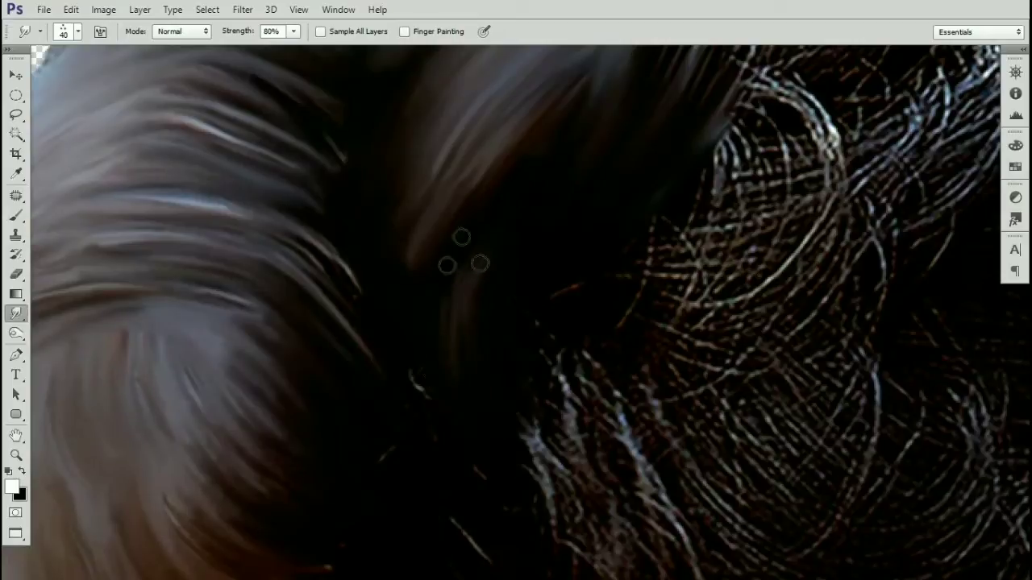
{"action": "left_click_drag", "start_coordinate": [452, 403], "coordinate": [550, 369]}
{"action": "key", "text": "bracketleft"}
{"action": "left_click_drag", "start_coordinate": [532, 329], "coordinate": [444, 202]}
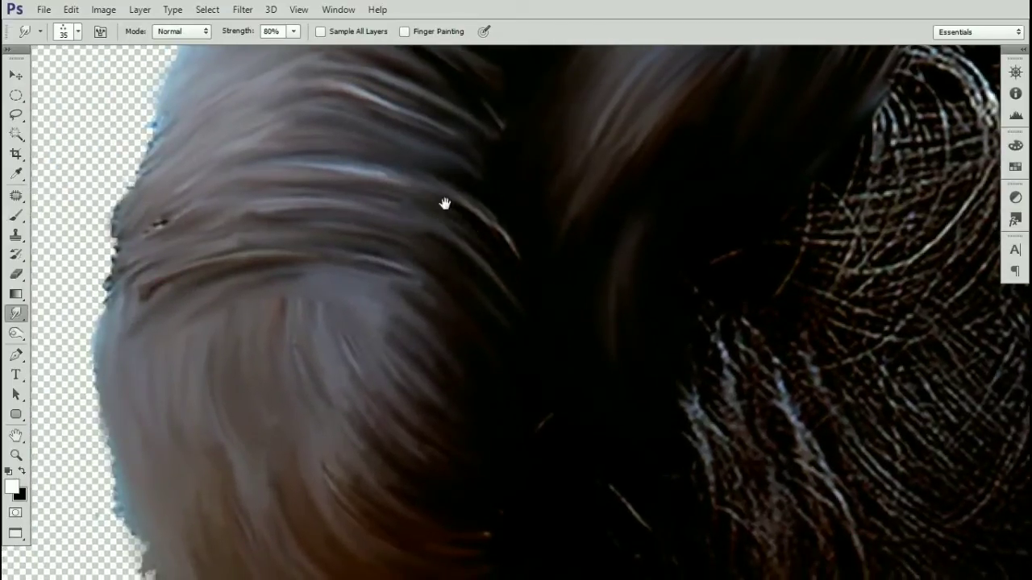
{"action": "mouse_move", "coordinate": [515, 311]}
{"action": "left_mouse_down"}
{"action": "mouse_move", "coordinate": [519, 299]}
{"action": "mouse_move", "coordinate": [405, 209]}
{"action": "left_mouse_up"}
Step: Smudge the light wavy lock above the forehead into soft downward-curving strands with the brush at 45
{"action": "key", "text": "bracketright"}
{"action": "key", "text": "bracketright"}
{"action": "key", "text": "ctrl+minus"}
{"action": "left_click_drag", "start_coordinate": [571, 274], "coordinate": [507, 135]}
{"action": "key", "text": "ctrl+plus"}
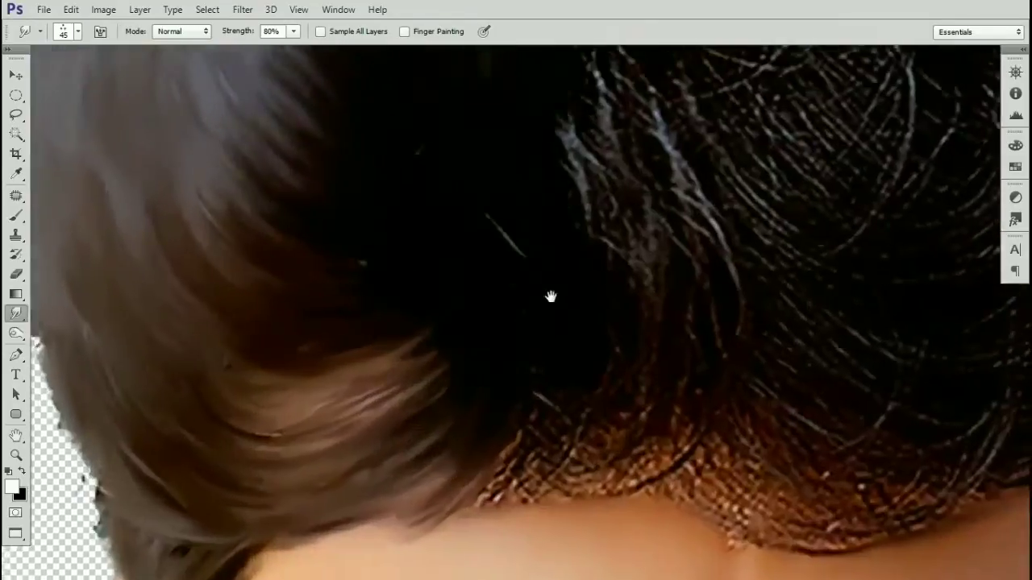
{"action": "left_click_drag", "start_coordinate": [594, 214], "coordinate": [507, 350]}
{"action": "left_click_drag", "start_coordinate": [525, 184], "coordinate": [588, 345]}
{"action": "left_click_drag", "start_coordinate": [553, 274], "coordinate": [570, 403]}
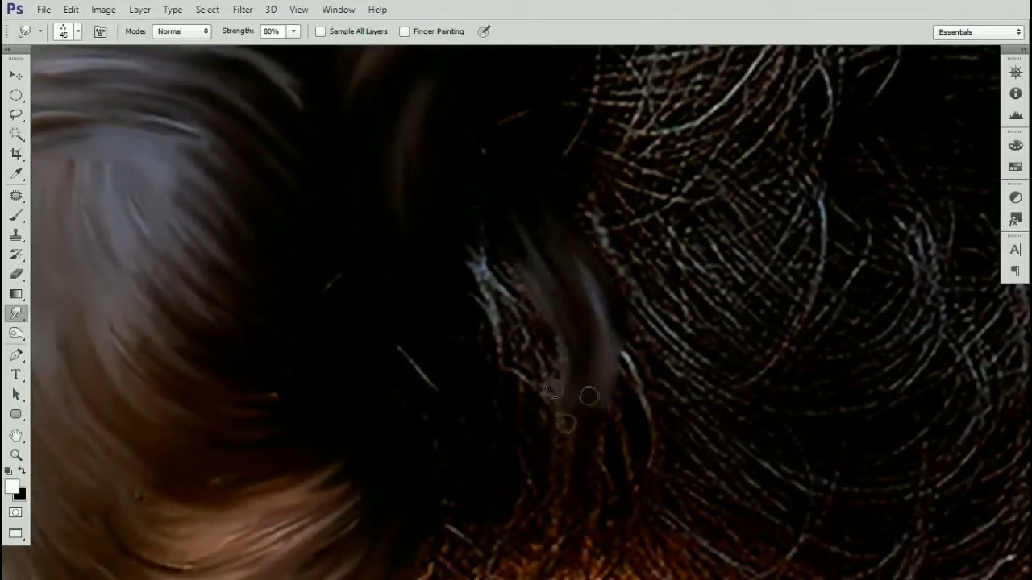
{"action": "left_click_drag", "start_coordinate": [486, 247], "coordinate": [547, 379]}
{"action": "mouse_move", "coordinate": [498, 262]}
{"action": "left_mouse_down"}
{"action": "mouse_move", "coordinate": [516, 379]}
{"action": "mouse_move", "coordinate": [559, 279]}
{"action": "mouse_move", "coordinate": [549, 218]}
{"action": "left_mouse_up"}
{"action": "left_click_drag", "start_coordinate": [600, 312], "coordinate": [524, 435]}
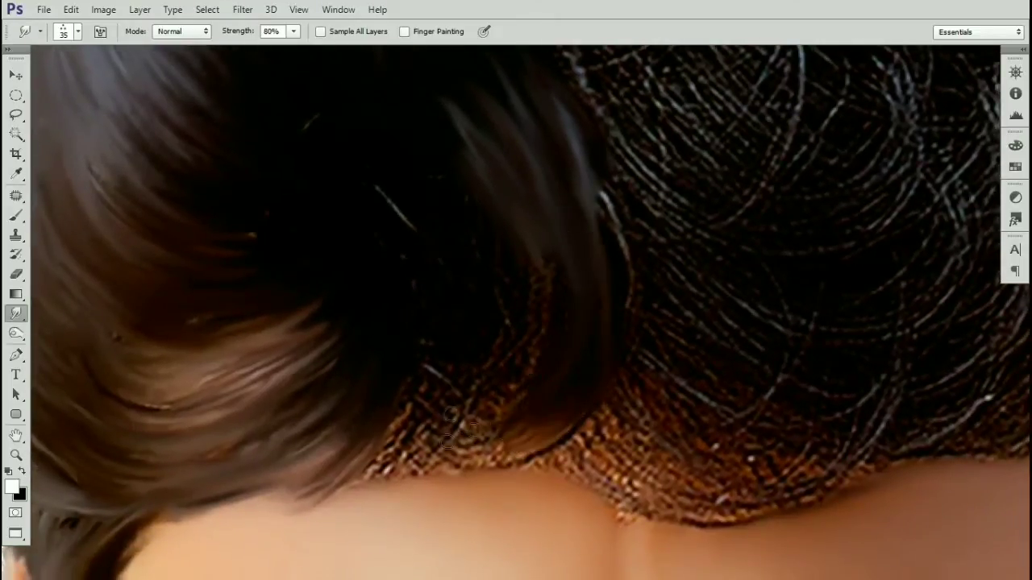
Step: Smudge the grainy orange hairline beside the wavy lock into soft strands with a 30–35 brush, lowering the strength to 70%
{"action": "mouse_move", "coordinate": [436, 458]}
{"action": "left_mouse_down"}
{"action": "mouse_move", "coordinate": [538, 396]}
{"action": "mouse_move", "coordinate": [459, 461]}
{"action": "left_mouse_up"}
{"action": "key", "text": "]"}
{"action": "left_click_drag", "start_coordinate": [556, 282], "coordinate": [516, 431]}
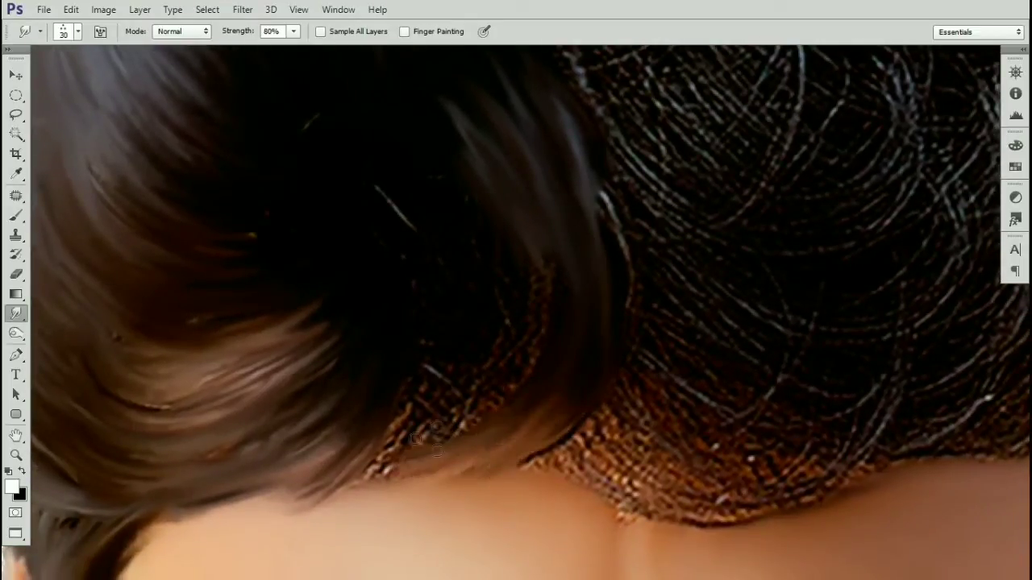
{"action": "left_click_drag", "start_coordinate": [528, 258], "coordinate": [423, 444]}
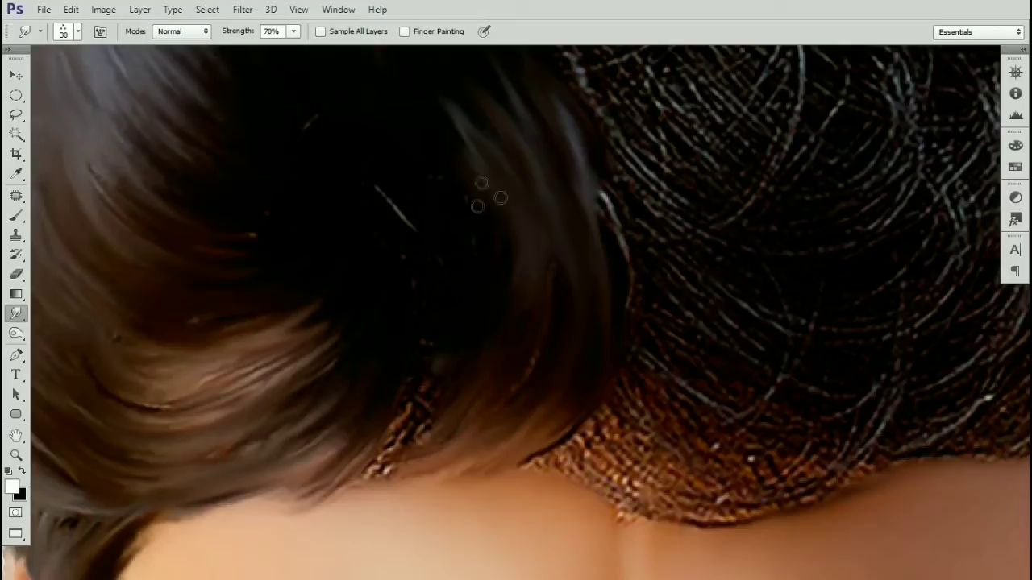
{"action": "left_click_drag", "start_coordinate": [532, 181], "coordinate": [545, 304]}
{"action": "key", "text": "]"}
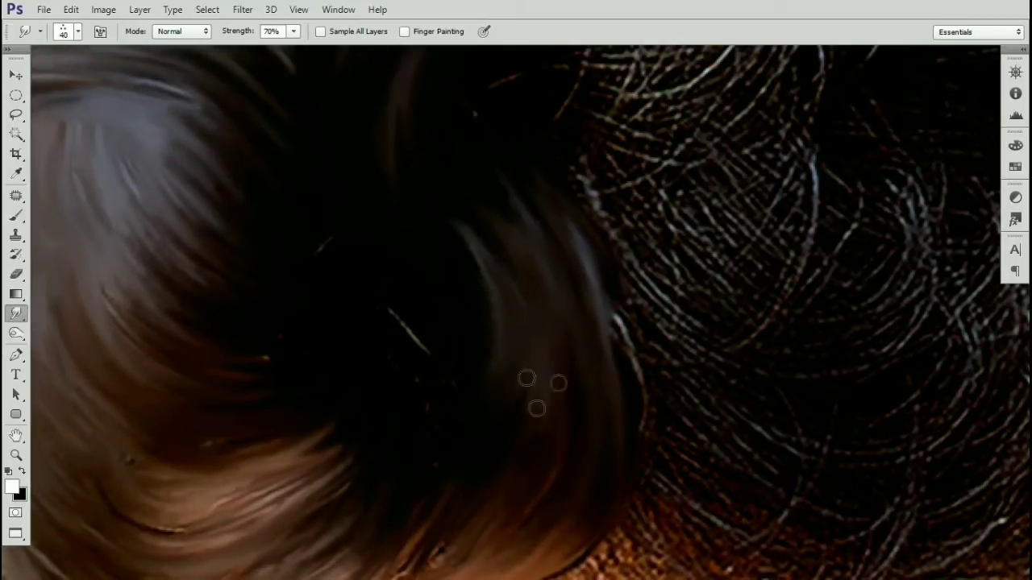
Step: Smudge away the stray light hairs in the dark area left of the wavy lock, enlarging the brush to 50
{"action": "left_click_drag", "start_coordinate": [452, 408], "coordinate": [366, 280]}
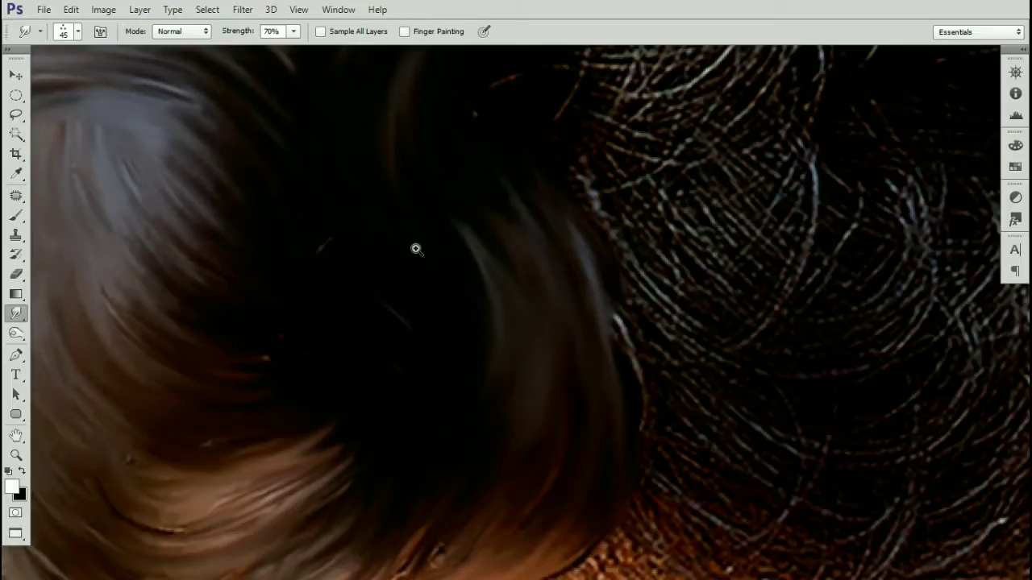
{"action": "left_click", "coordinate": [472, 245], "text": "alt"}
{"action": "left_click", "coordinate": [477, 247], "text": "ctrl"}
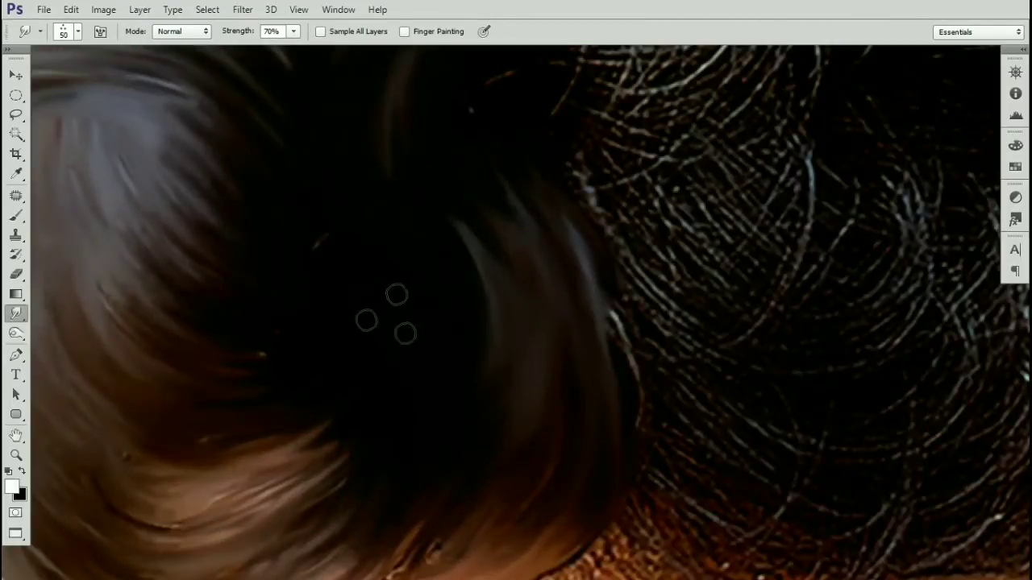
Step: Paint a grey highlight into the dark area and smudge it into long curved strands with a size 40 brush, restoring 80% strength
{"action": "left_click", "coordinate": [419, 335], "text": "alt"}
{"action": "mouse_move", "coordinate": [432, 363]}
{"action": "left_mouse_down"}
{"action": "mouse_move", "coordinate": [378, 274]}
{"action": "mouse_move", "coordinate": [369, 174]}
{"action": "left_mouse_up"}
{"action": "key", "text": "bracketleft"}
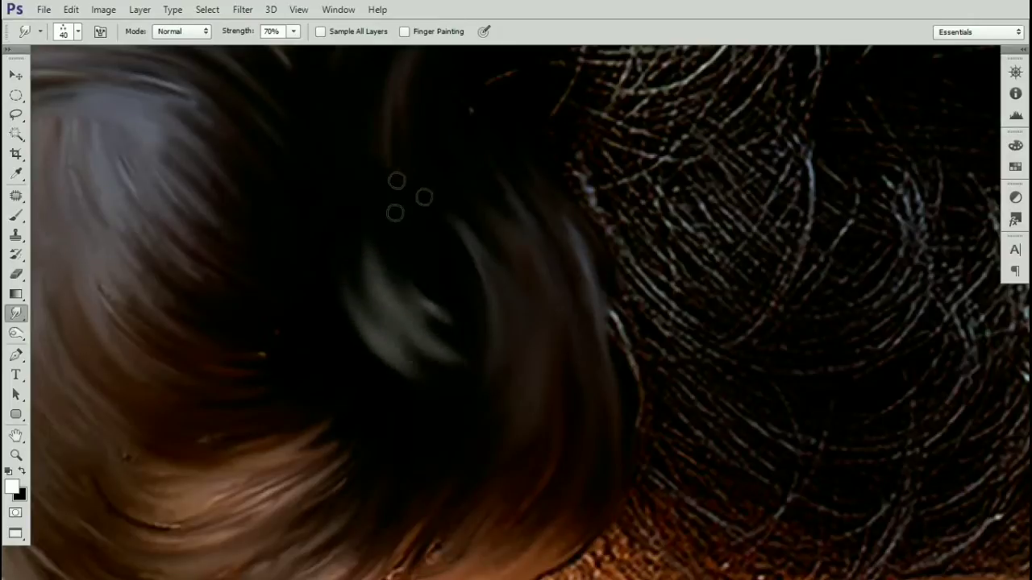
{"action": "mouse_move", "coordinate": [374, 250]}
{"action": "left_mouse_down"}
{"action": "mouse_move", "coordinate": [346, 306]}
{"action": "mouse_move", "coordinate": [403, 369]}
{"action": "mouse_move", "coordinate": [330, 266]}
{"action": "left_mouse_up"}
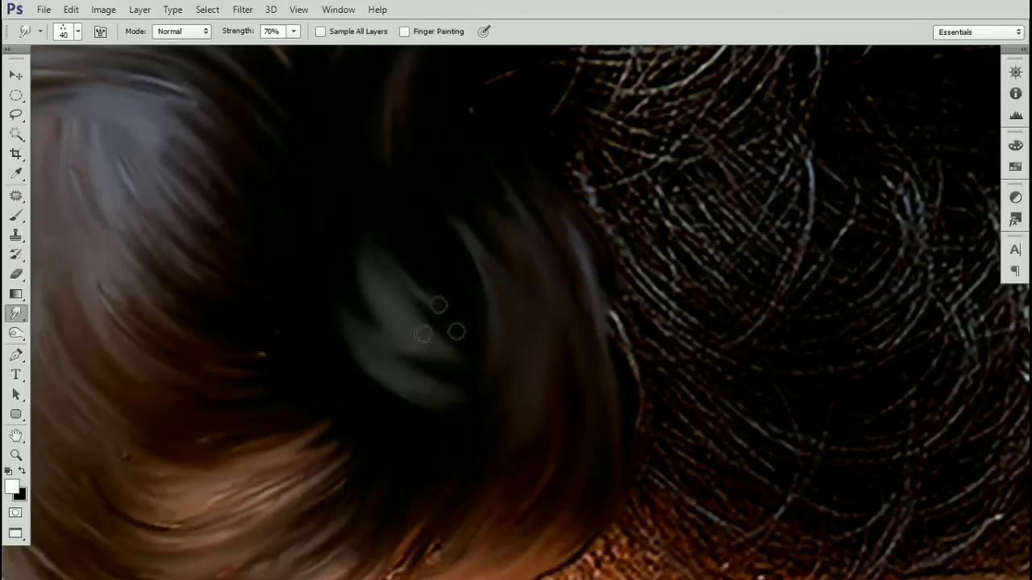
{"action": "mouse_move", "coordinate": [434, 359]}
{"action": "left_mouse_down"}
{"action": "mouse_move", "coordinate": [363, 246]}
{"action": "mouse_move", "coordinate": [368, 288]}
{"action": "mouse_move", "coordinate": [420, 375]}
{"action": "mouse_move", "coordinate": [314, 246]}
{"action": "mouse_move", "coordinate": [274, 230]}
{"action": "mouse_move", "coordinate": [408, 376]}
{"action": "mouse_move", "coordinate": [277, 304]}
{"action": "mouse_move", "coordinate": [387, 156]}
{"action": "mouse_move", "coordinate": [388, 292]}
{"action": "mouse_move", "coordinate": [366, 283]}
{"action": "mouse_move", "coordinate": [396, 128]}
{"action": "left_mouse_up"}
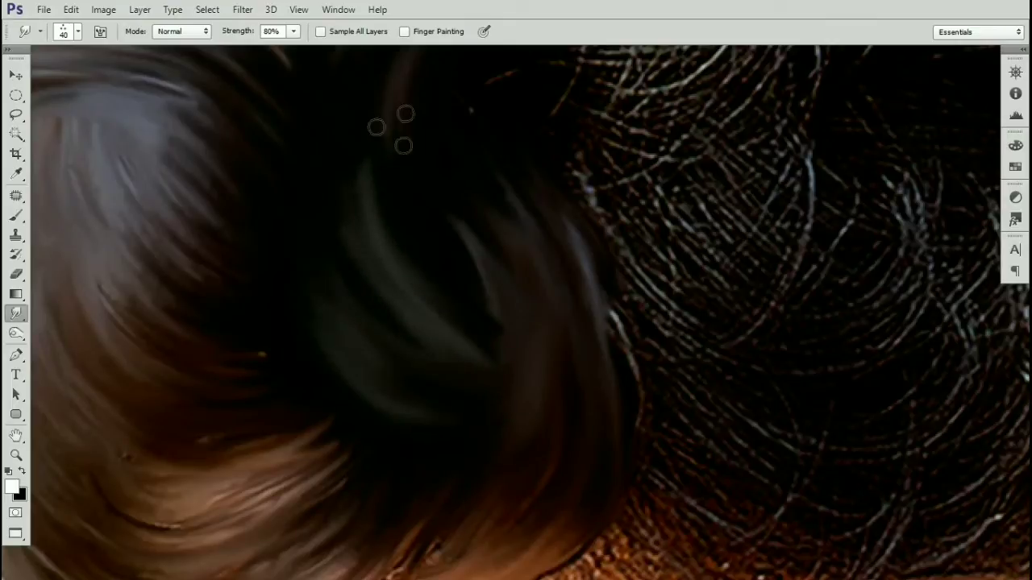
Step: Smudge a patch of grainy crown hair beside the finished blue-grey lock into soft diagonal strands with a 35 to 30 brush
{"action": "key", "text": "ctrl+minus"}
{"action": "key", "text": "ctrl+minus"}
{"action": "key", "text": "ctrl+plus"}
{"action": "left_click_drag", "start_coordinate": [528, 324], "coordinate": [488, 387]}
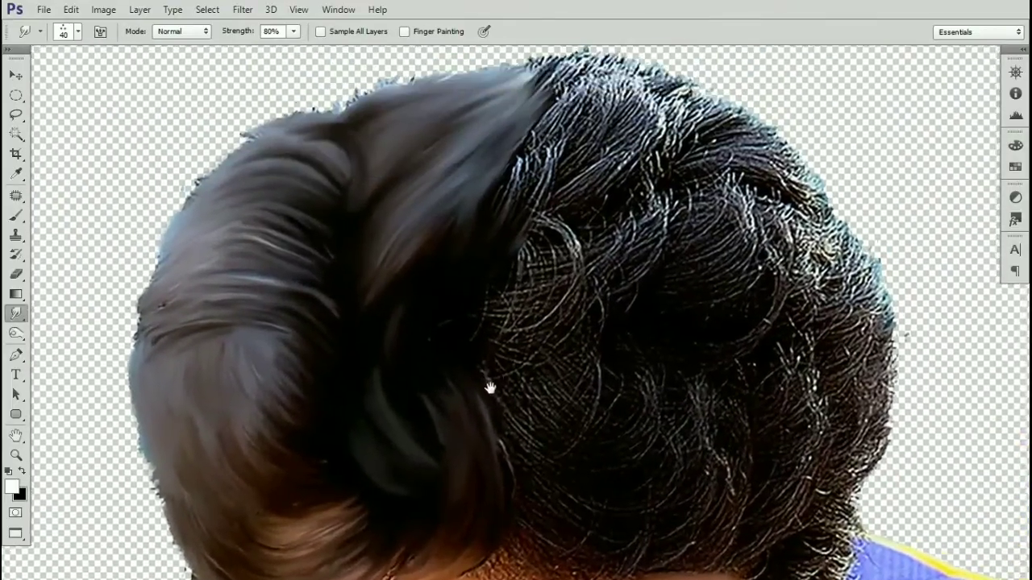
{"action": "scroll", "coordinate": [534, 296], "scroll_direction": "up", "scroll_amount": 3}
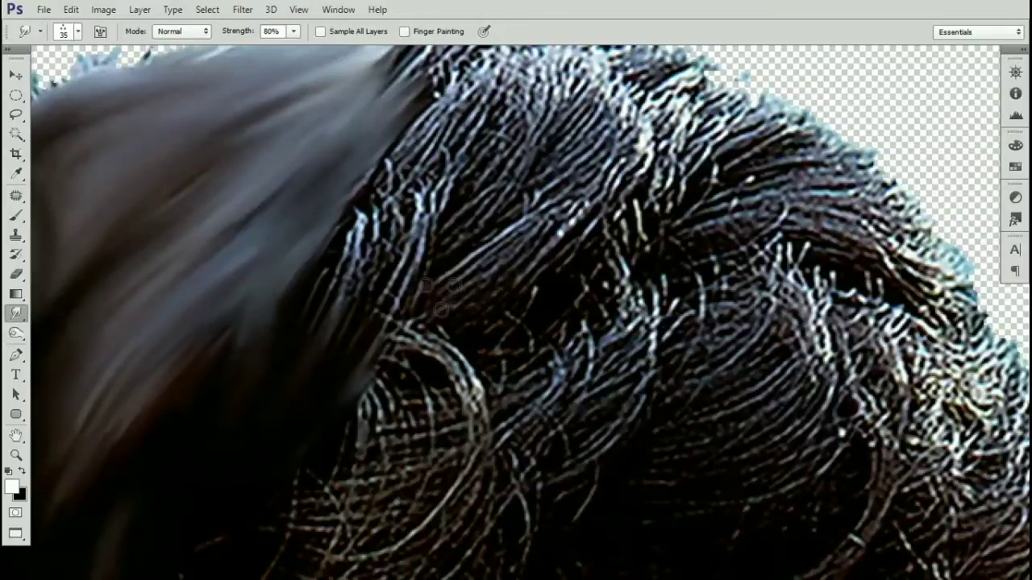
{"action": "mouse_move", "coordinate": [440, 295]}
{"action": "left_mouse_down"}
{"action": "mouse_move", "coordinate": [553, 212]}
{"action": "mouse_move", "coordinate": [512, 336]}
{"action": "left_mouse_up"}
{"action": "left_click_drag", "start_coordinate": [580, 247], "coordinate": [544, 332]}
{"action": "key", "text": "["}
{"action": "left_click_drag", "start_coordinate": [572, 176], "coordinate": [495, 292]}
{"action": "left_click_drag", "start_coordinate": [593, 184], "coordinate": [523, 295]}
{"action": "mouse_move", "coordinate": [612, 190]}
{"action": "left_mouse_down"}
{"action": "mouse_move", "coordinate": [532, 305]}
{"action": "mouse_move", "coordinate": [547, 310]}
{"action": "left_mouse_up"}
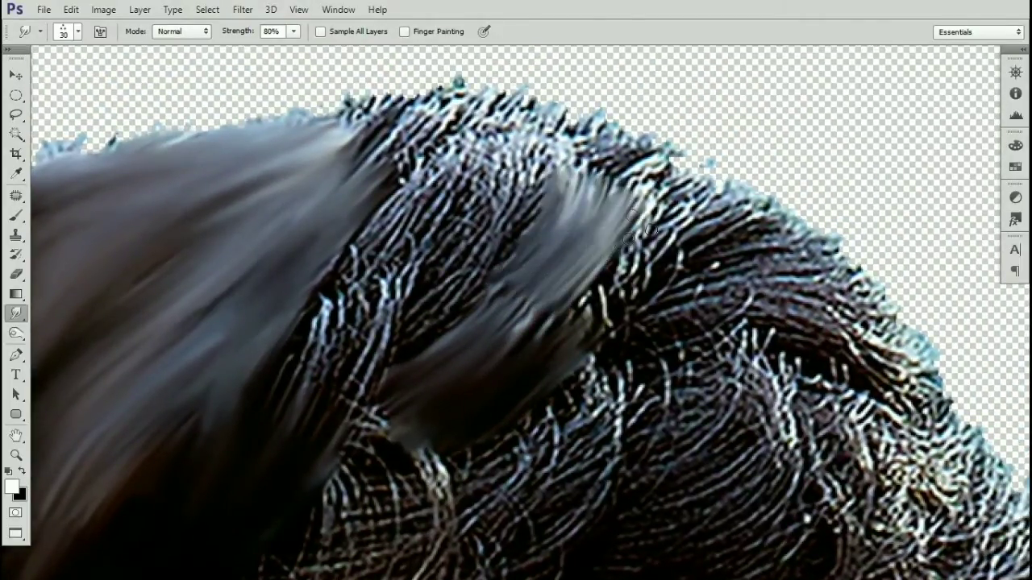
{"action": "left_click_drag", "start_coordinate": [637, 228], "coordinate": [601, 282]}
Step: Smudge the grainy hairs bordering the finished blue-grey lock into long downward-curving strands with the brush at 35
{"action": "mouse_move", "coordinate": [346, 306]}
{"action": "left_mouse_down"}
{"action": "mouse_move", "coordinate": [490, 222]}
{"action": "mouse_move", "coordinate": [544, 257]}
{"action": "mouse_move", "coordinate": [508, 328]}
{"action": "left_mouse_up"}
{"action": "key", "text": "bracketright"}
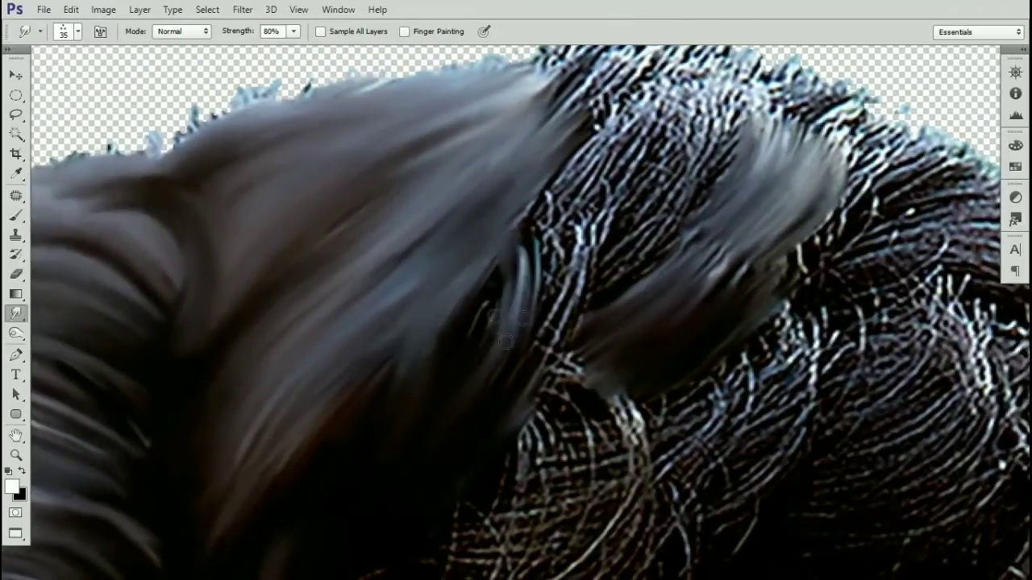
{"action": "left_click_drag", "start_coordinate": [556, 211], "coordinate": [516, 362]}
{"action": "mouse_move", "coordinate": [582, 222]}
{"action": "left_mouse_down"}
{"action": "mouse_move", "coordinate": [536, 355]}
{"action": "mouse_move", "coordinate": [487, 435]}
{"action": "left_mouse_up"}
{"action": "left_click_drag", "start_coordinate": [535, 234], "coordinate": [407, 420]}
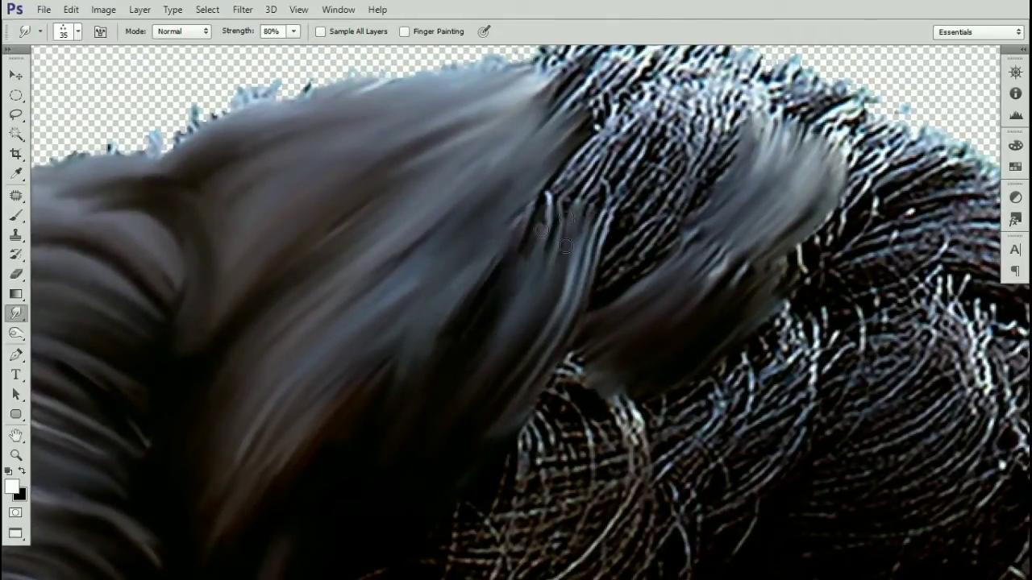
{"action": "left_click_drag", "start_coordinate": [558, 232], "coordinate": [357, 428]}
{"action": "left_click_drag", "start_coordinate": [530, 272], "coordinate": [397, 331]}
Step: Smudge the grainy gap between the two painted crown patches into diagonal strands, reducing the brush to 30 and smaller
{"action": "key", "text": "bracketleft"}
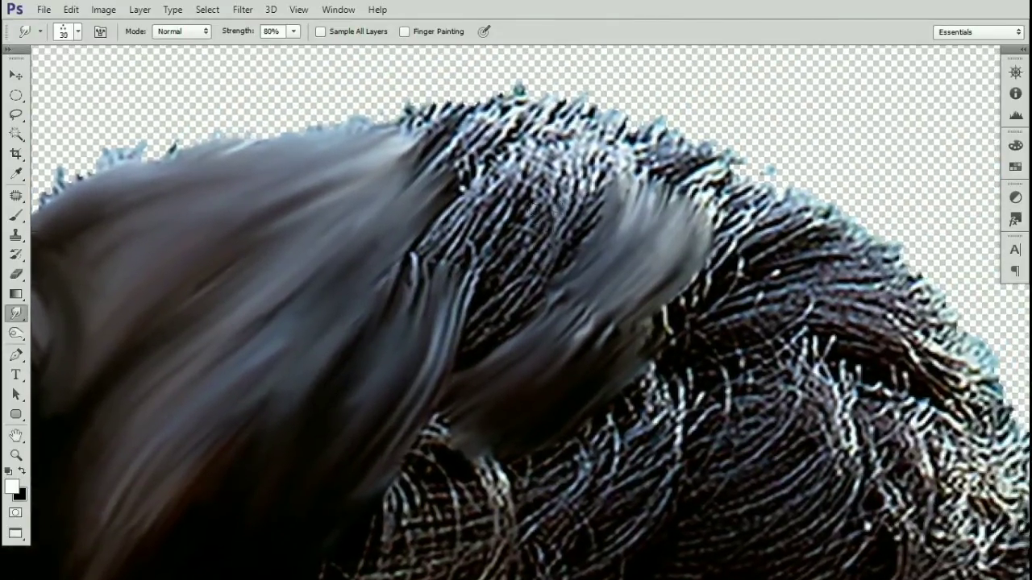
{"action": "left_click_drag", "start_coordinate": [548, 210], "coordinate": [457, 348]}
{"action": "left_click_drag", "start_coordinate": [552, 268], "coordinate": [488, 339]}
{"action": "key", "text": "bracketleft"}
{"action": "left_click_drag", "start_coordinate": [606, 162], "coordinate": [556, 294]}
Step: Smudge the spiky hair along the crown's upper edge into smooth sweeping strands with a brush of about 25
{"action": "mouse_move", "coordinate": [539, 202]}
{"action": "left_mouse_down"}
{"action": "mouse_move", "coordinate": [511, 259]}
{"action": "mouse_move", "coordinate": [540, 165]}
{"action": "mouse_move", "coordinate": [467, 266]}
{"action": "mouse_move", "coordinate": [419, 209]}
{"action": "mouse_move", "coordinate": [508, 129]}
{"action": "left_mouse_up"}
{"action": "left_click_drag", "start_coordinate": [407, 182], "coordinate": [536, 92]}
{"action": "left_click_drag", "start_coordinate": [449, 157], "coordinate": [567, 164]}
{"action": "key", "text": "bracketright"}
{"action": "mouse_move", "coordinate": [516, 168]}
{"action": "left_mouse_down"}
{"action": "mouse_move", "coordinate": [428, 218]}
{"action": "mouse_move", "coordinate": [589, 117]}
{"action": "mouse_move", "coordinate": [645, 100]}
{"action": "left_mouse_up"}
{"action": "left_click_drag", "start_coordinate": [619, 136], "coordinate": [600, 130]}
{"action": "left_click_drag", "start_coordinate": [484, 194], "coordinate": [556, 141]}
{"action": "mouse_move", "coordinate": [523, 205]}
{"action": "left_mouse_down"}
{"action": "mouse_move", "coordinate": [633, 116]}
{"action": "mouse_move", "coordinate": [673, 153]}
{"action": "mouse_move", "coordinate": [620, 260]}
{"action": "left_mouse_up"}
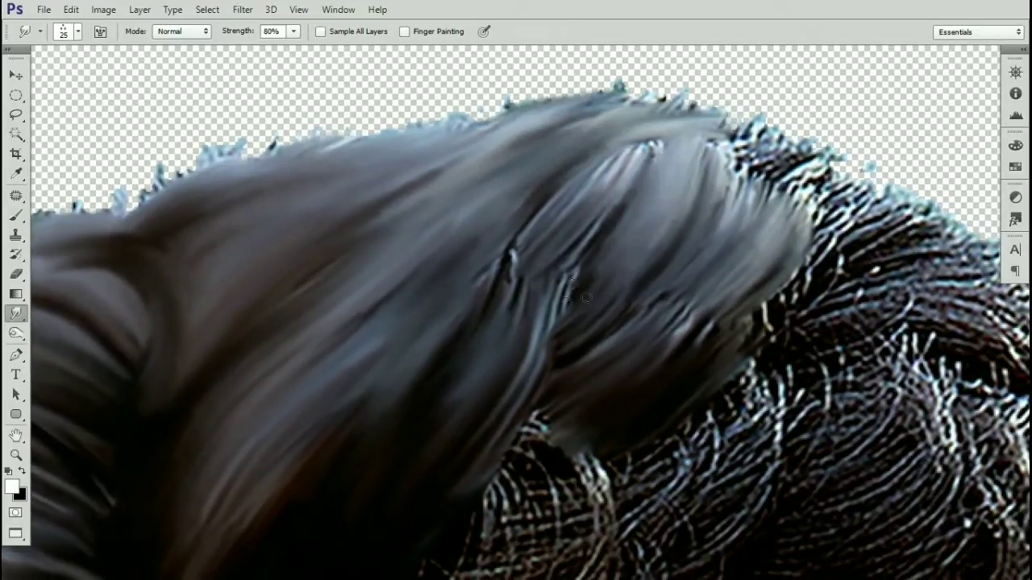
Step: Refine the thin light strands where the painted crown locks meet, using the smudge brush at 20
{"action": "left_click_drag", "start_coordinate": [577, 290], "coordinate": [652, 161]}
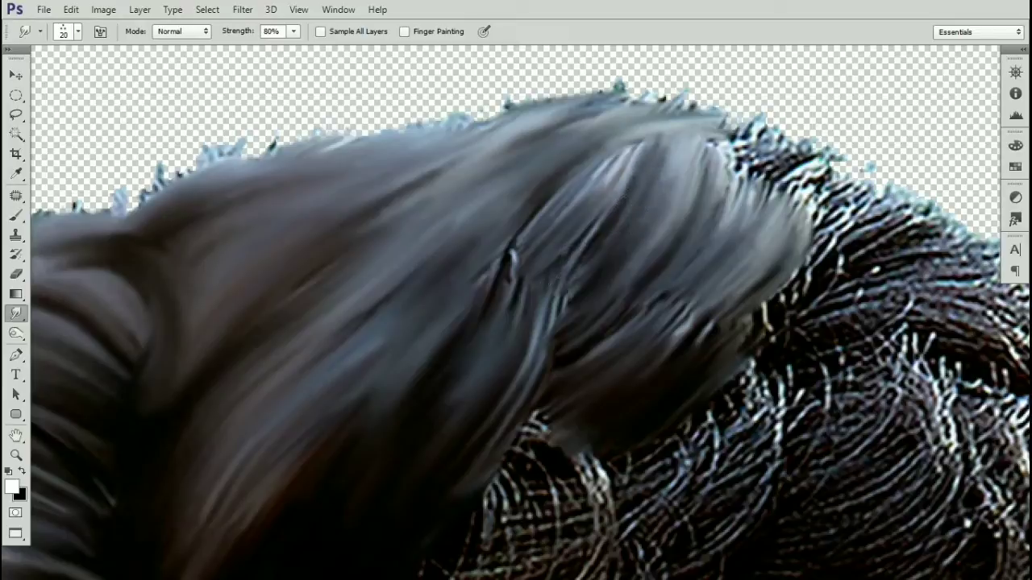
{"action": "left_click_drag", "start_coordinate": [499, 337], "coordinate": [491, 217]}
{"action": "left_click_drag", "start_coordinate": [556, 225], "coordinate": [475, 242]}
{"action": "mouse_move", "coordinate": [508, 307]}
{"action": "left_mouse_down"}
{"action": "mouse_move", "coordinate": [542, 294]}
{"action": "mouse_move", "coordinate": [541, 239]}
{"action": "mouse_move", "coordinate": [530, 290]}
{"action": "left_mouse_up"}
{"action": "left_click", "coordinate": [542, 294], "text": "ctrl"}
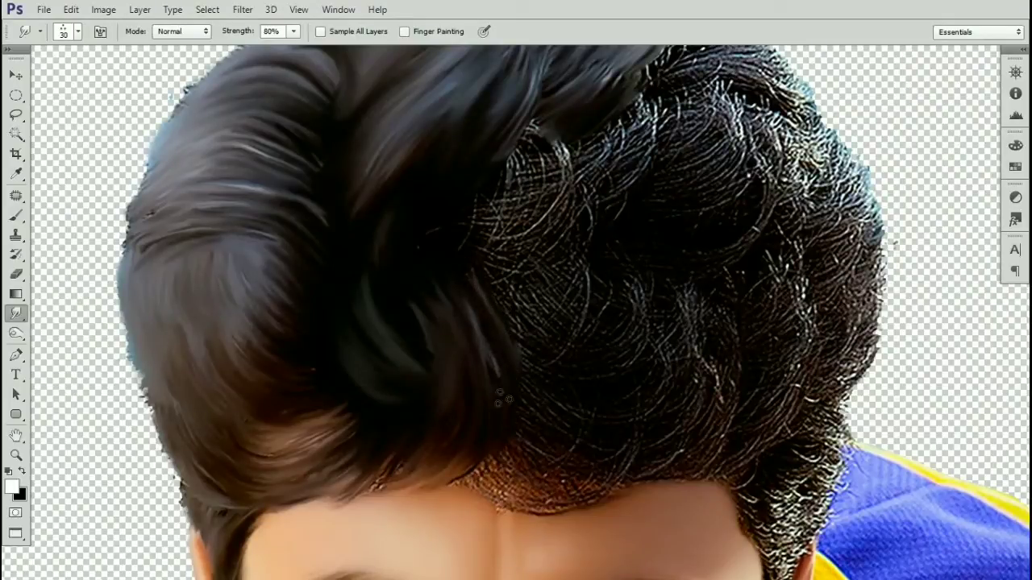
Step: Smudge the grainy brownish curl below the painted crown locks into soft curved strands with a 30 to 35 brush
{"action": "left_click", "coordinate": [502, 297], "text": "ctrl"}
{"action": "mouse_move", "coordinate": [556, 185]}
{"action": "left_mouse_down"}
{"action": "mouse_move", "coordinate": [511, 422]}
{"action": "mouse_move", "coordinate": [527, 386]}
{"action": "left_mouse_up"}
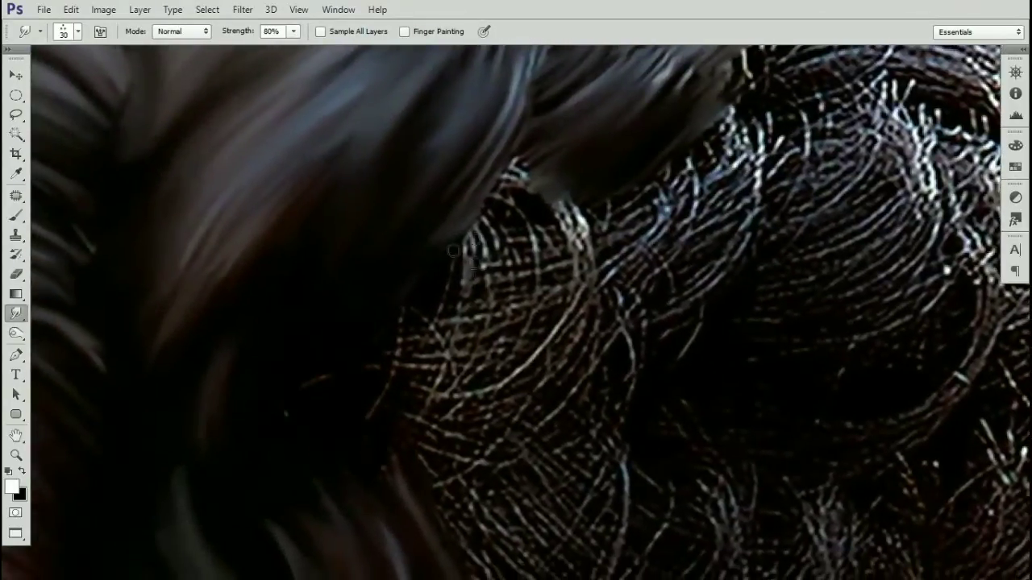
{"action": "left_click_drag", "start_coordinate": [472, 235], "coordinate": [435, 362]}
{"action": "left_click_drag", "start_coordinate": [493, 205], "coordinate": [368, 410]}
{"action": "left_click_drag", "start_coordinate": [463, 242], "coordinate": [362, 380]}
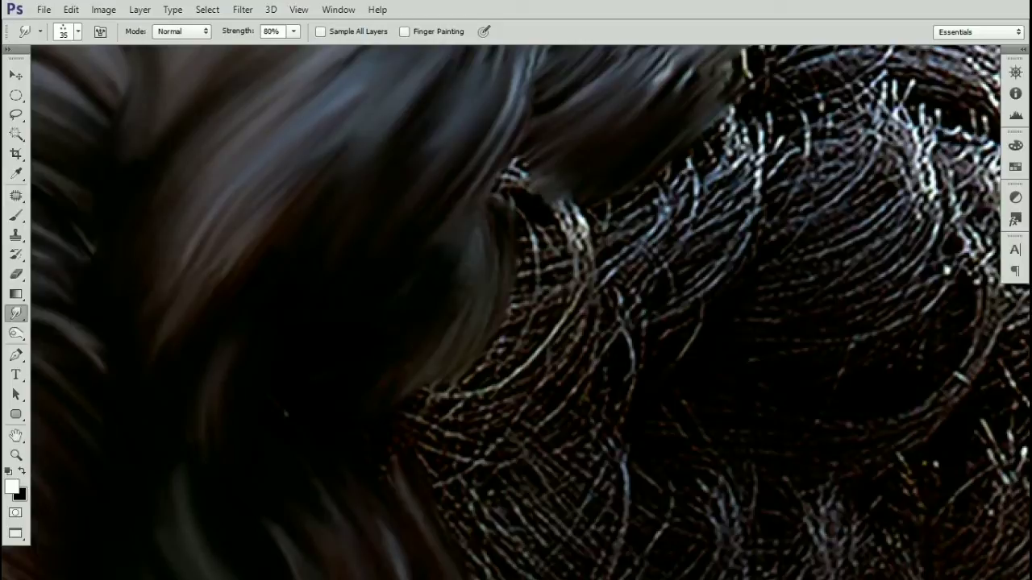
{"action": "left_click_drag", "start_coordinate": [516, 250], "coordinate": [415, 407]}
{"action": "mouse_move", "coordinate": [504, 198]}
{"action": "left_mouse_down"}
{"action": "mouse_move", "coordinate": [512, 283]}
{"action": "mouse_move", "coordinate": [439, 415]}
{"action": "left_mouse_up"}
{"action": "mouse_move", "coordinate": [495, 177]}
{"action": "left_mouse_down"}
{"action": "mouse_move", "coordinate": [532, 326]}
{"action": "mouse_move", "coordinate": [568, 323]}
{"action": "mouse_move", "coordinate": [532, 391]}
{"action": "left_mouse_up"}
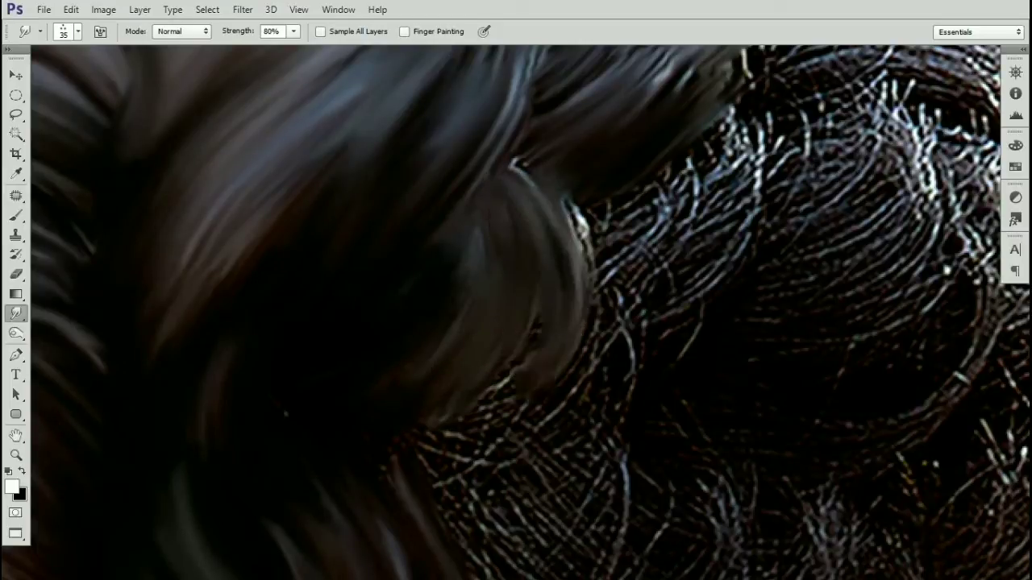
{"action": "scroll", "coordinate": [548, 279], "scroll_direction": "down", "scroll_amount": 4}
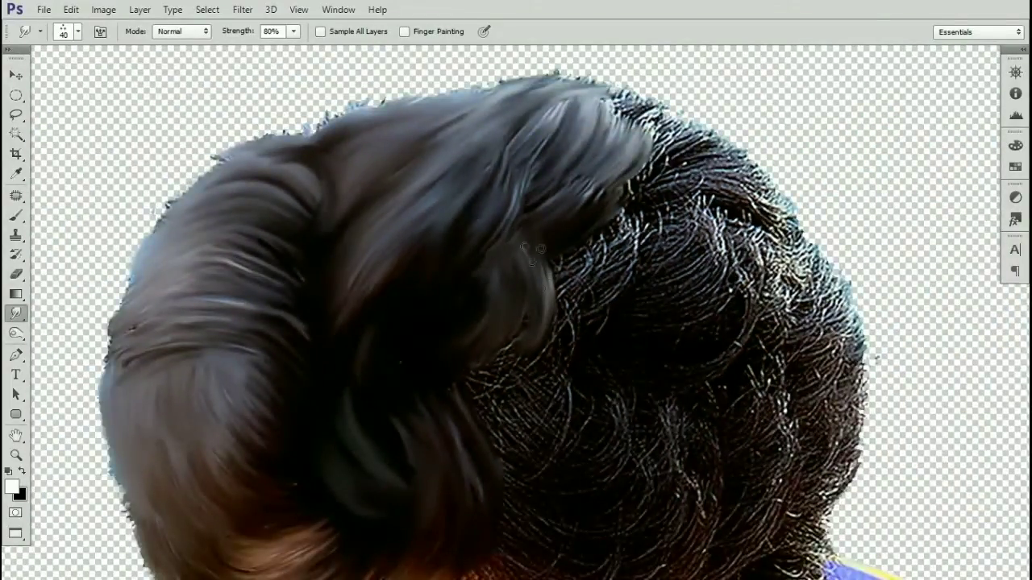
{"action": "left_click_drag", "start_coordinate": [541, 338], "coordinate": [532, 260]}
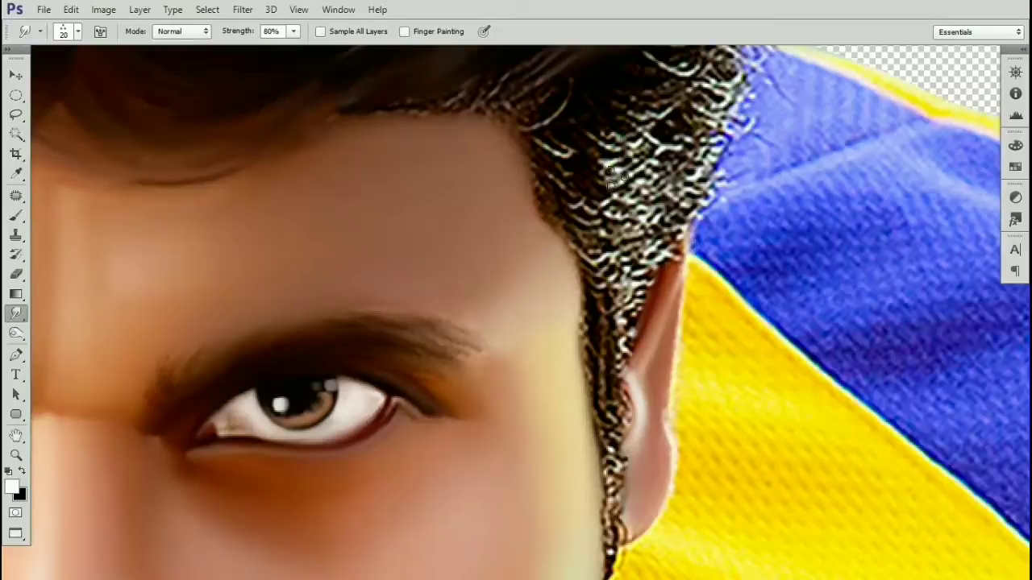
Step: Smudge the first grey strands into the grainy side hair above the ear with a 15 to 20 brush
{"action": "key", "text": "bracketright"}
{"action": "left_click_drag", "start_coordinate": [619, 142], "coordinate": [615, 205]}
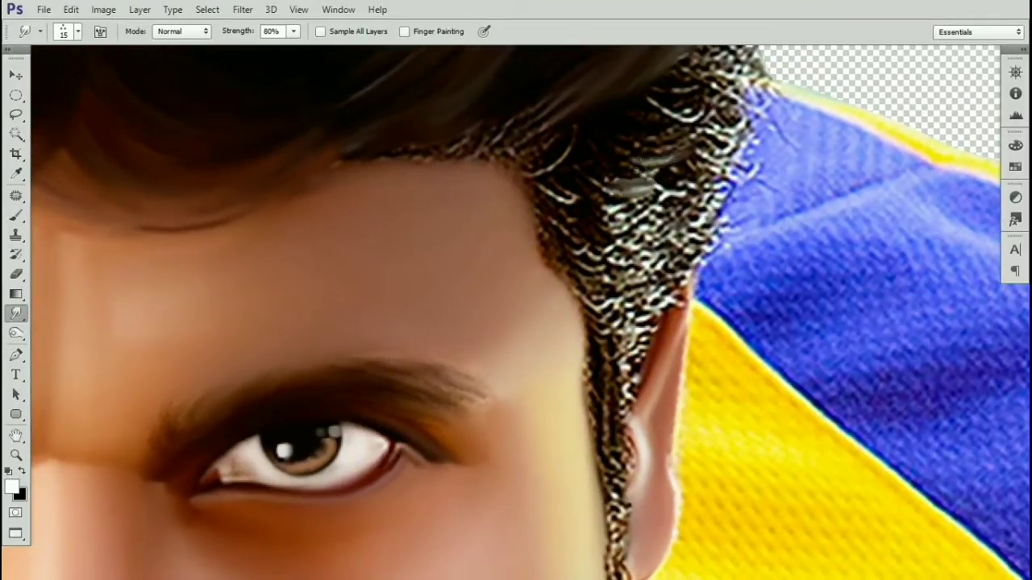
{"action": "left_click_drag", "start_coordinate": [693, 133], "coordinate": [644, 182]}
{"action": "key", "text": "bracketright"}
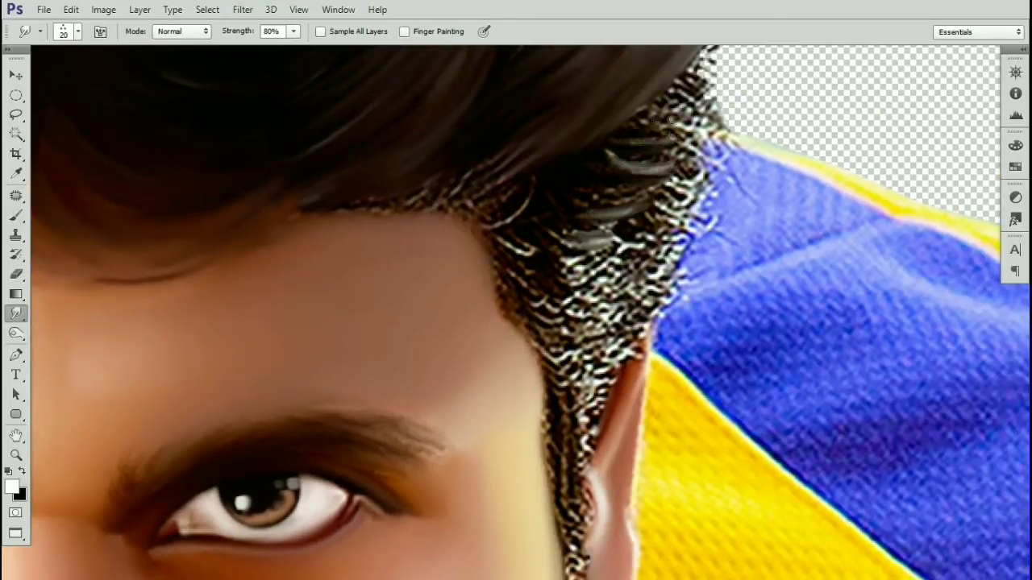
{"action": "mouse_move", "coordinate": [599, 134]}
{"action": "left_mouse_down"}
{"action": "mouse_move", "coordinate": [576, 156]}
{"action": "mouse_move", "coordinate": [622, 189]}
{"action": "left_mouse_up"}
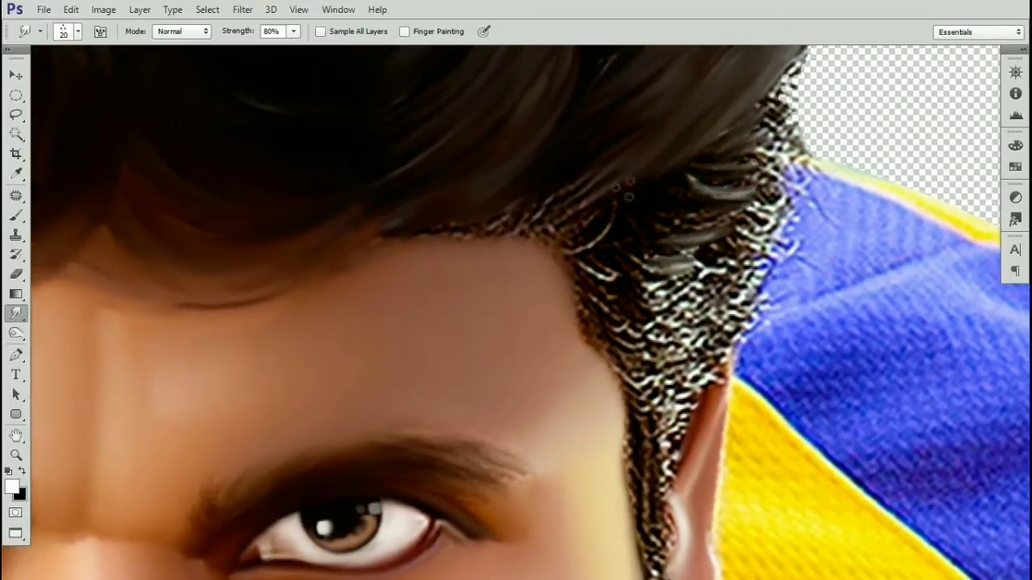
Step: Smudge the grainy forehead hairline and temple edge into soft dark strands with a 20 to 25 brush
{"action": "mouse_move", "coordinate": [461, 228]}
{"action": "left_mouse_down"}
{"action": "mouse_move", "coordinate": [537, 212]}
{"action": "mouse_move", "coordinate": [486, 256]}
{"action": "left_mouse_up"}
{"action": "key", "text": "bracketright"}
{"action": "left_click_drag", "start_coordinate": [643, 236], "coordinate": [577, 206]}
{"action": "key", "text": "bracketleft"}
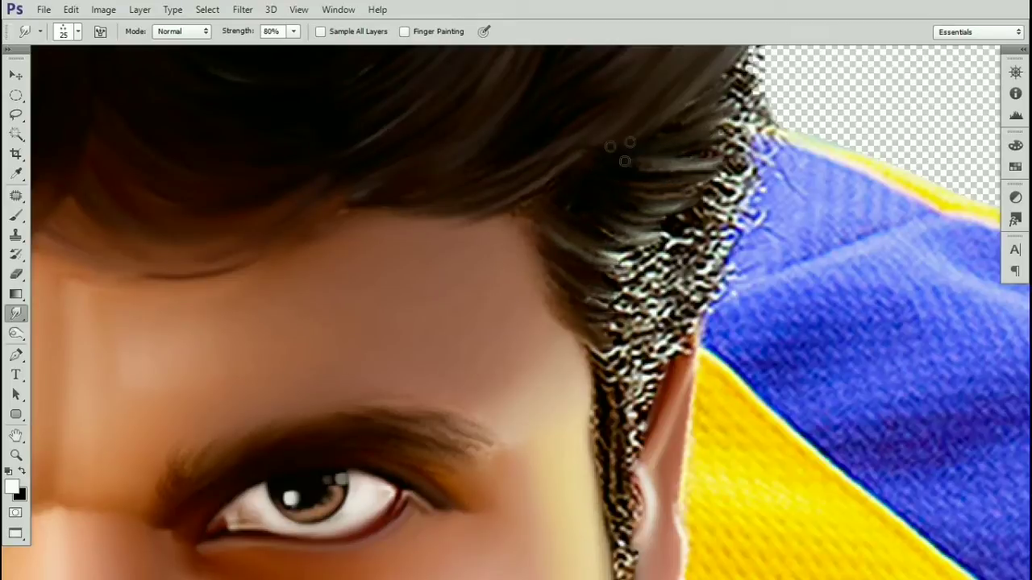
{"action": "left_click_drag", "start_coordinate": [619, 133], "coordinate": [600, 107]}
{"action": "key", "text": "bracketleft"}
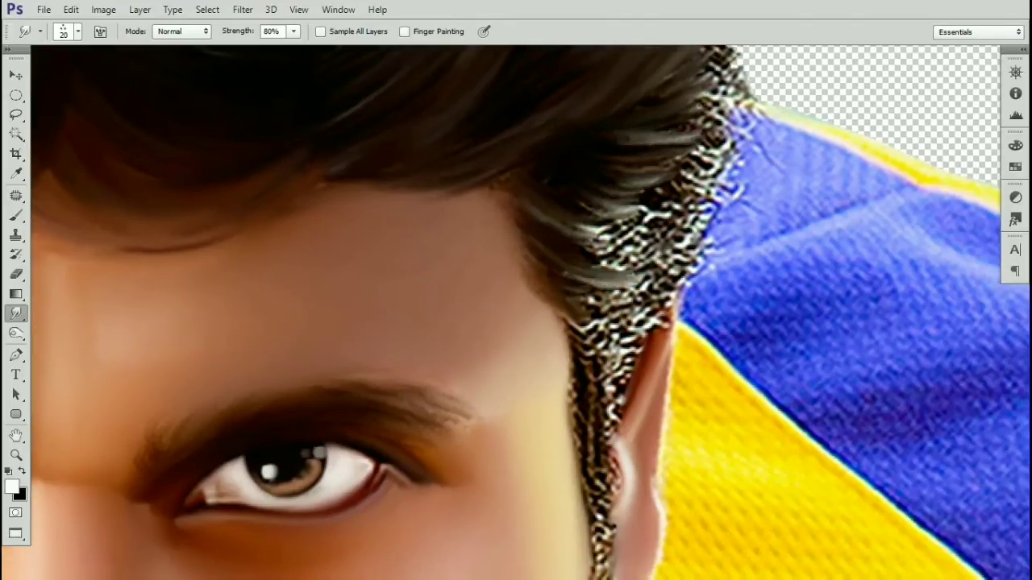
Step: Smudge the light grainy side hair and its outer edge against the blue shirt into grey strands, using a 20 to 25 brush
{"action": "left_click_drag", "start_coordinate": [624, 259], "coordinate": [642, 212]}
{"action": "left_click_drag", "start_coordinate": [672, 177], "coordinate": [654, 252]}
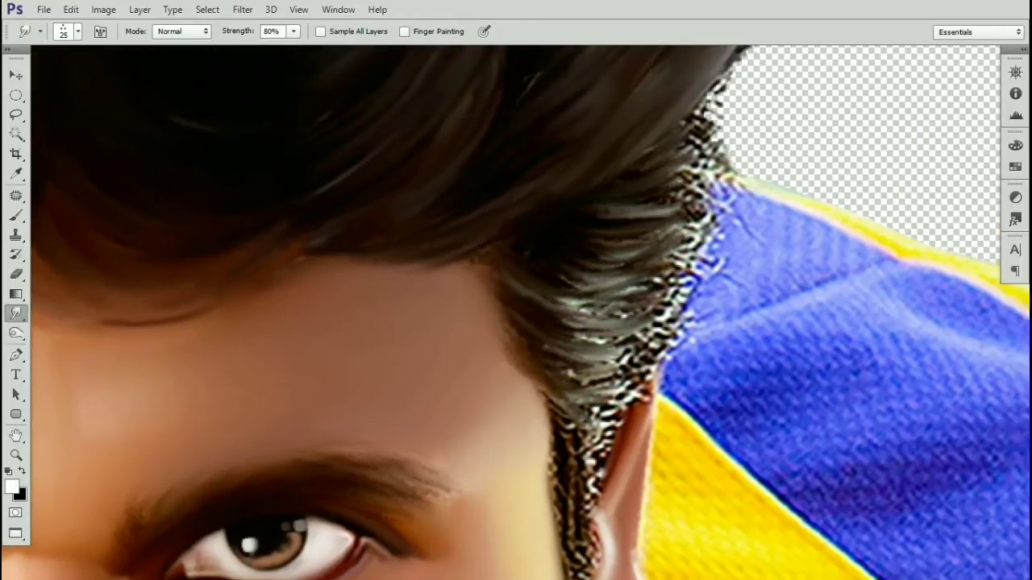
{"action": "mouse_move", "coordinate": [641, 206]}
{"action": "left_mouse_down"}
{"action": "mouse_move", "coordinate": [657, 241]}
{"action": "mouse_move", "coordinate": [640, 313]}
{"action": "left_mouse_up"}
{"action": "mouse_move", "coordinate": [680, 184]}
{"action": "left_mouse_down"}
{"action": "mouse_move", "coordinate": [702, 113]}
{"action": "mouse_move", "coordinate": [728, 95]}
{"action": "mouse_move", "coordinate": [711, 179]}
{"action": "left_mouse_up"}
{"action": "mouse_move", "coordinate": [670, 263]}
{"action": "left_mouse_down"}
{"action": "mouse_move", "coordinate": [708, 111]}
{"action": "mouse_move", "coordinate": [669, 185]}
{"action": "mouse_move", "coordinate": [635, 164]}
{"action": "mouse_move", "coordinate": [616, 213]}
{"action": "left_mouse_up"}
{"action": "key", "text": "]"}
{"action": "mouse_move", "coordinate": [582, 171]}
{"action": "left_mouse_down"}
{"action": "mouse_move", "coordinate": [625, 179]}
{"action": "mouse_move", "coordinate": [587, 153]}
{"action": "mouse_move", "coordinate": [649, 119]}
{"action": "left_mouse_up"}
{"action": "left_click_drag", "start_coordinate": [596, 179], "coordinate": [608, 150]}
{"action": "key", "text": "["}
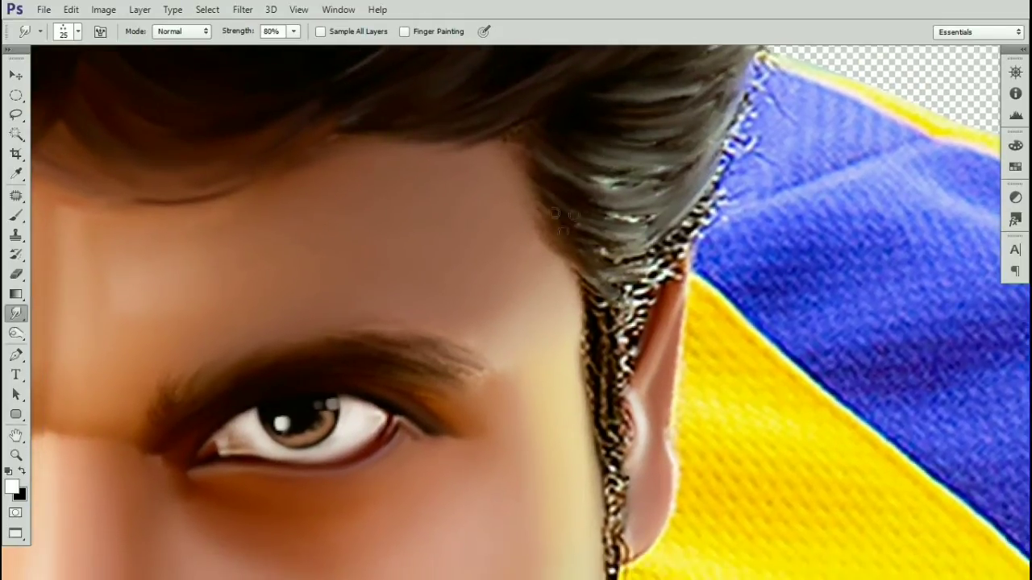
Step: Smudge the lower side hair down to the top of the ear and sideburn into soft grey strands, reducing the brush to 20
{"action": "mouse_move", "coordinate": [596, 250]}
{"action": "left_mouse_down"}
{"action": "mouse_move", "coordinate": [674, 197]}
{"action": "mouse_move", "coordinate": [738, 108]}
{"action": "left_mouse_up"}
{"action": "mouse_move", "coordinate": [655, 219]}
{"action": "left_mouse_down"}
{"action": "mouse_move", "coordinate": [574, 203]}
{"action": "mouse_move", "coordinate": [653, 172]}
{"action": "mouse_move", "coordinate": [580, 184]}
{"action": "left_mouse_up"}
{"action": "left_click_drag", "start_coordinate": [608, 212], "coordinate": [624, 131]}
{"action": "key", "text": "["}
{"action": "mouse_move", "coordinate": [600, 189]}
{"action": "left_mouse_down"}
{"action": "mouse_move", "coordinate": [670, 202]}
{"action": "mouse_move", "coordinate": [650, 216]}
{"action": "mouse_move", "coordinate": [657, 192]}
{"action": "mouse_move", "coordinate": [702, 153]}
{"action": "left_mouse_up"}
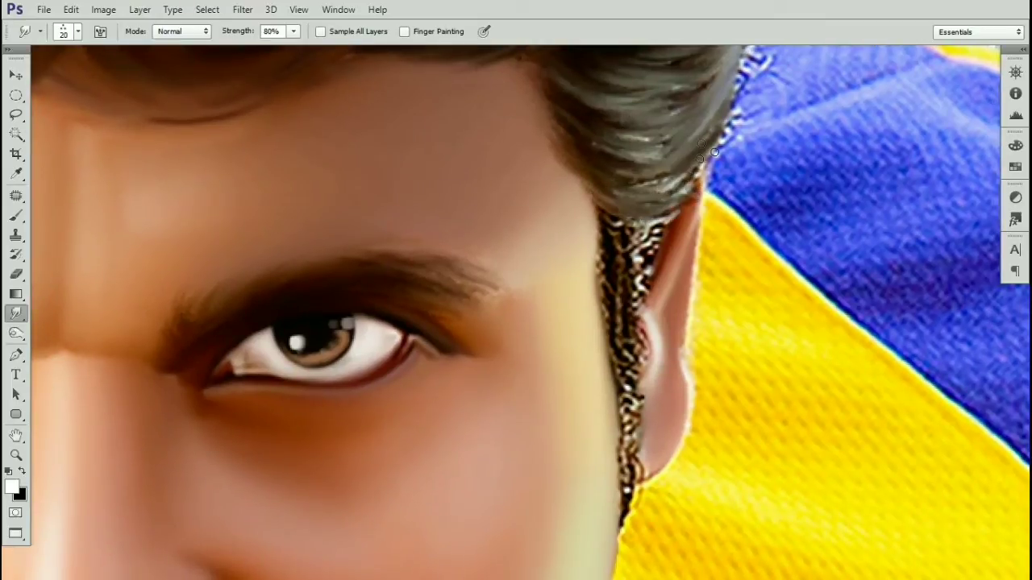
{"action": "left_click_drag", "start_coordinate": [645, 230], "coordinate": [565, 191]}
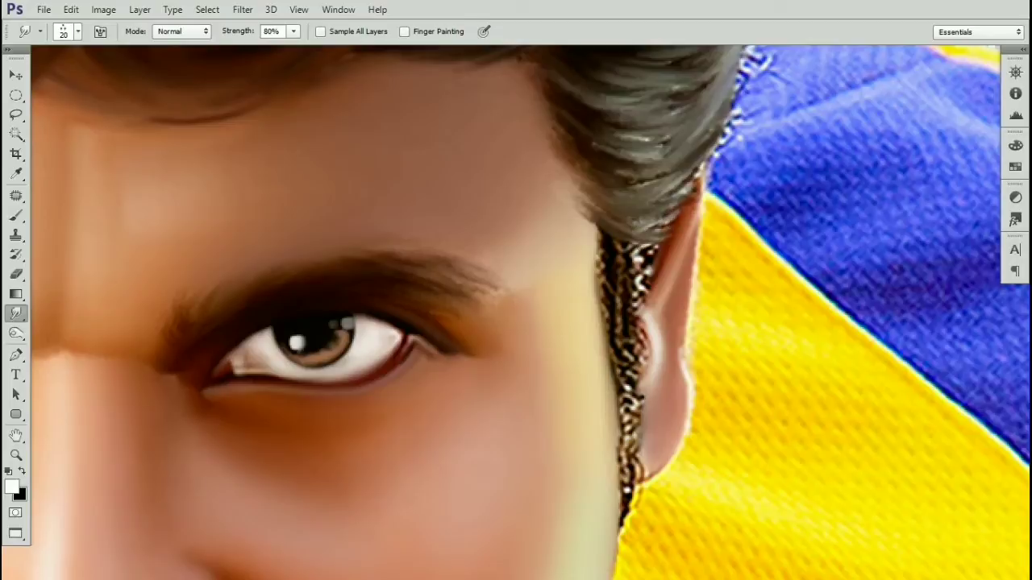
{"action": "left_click_drag", "start_coordinate": [636, 266], "coordinate": [604, 234]}
{"action": "key", "text": "ctrl+plus"}
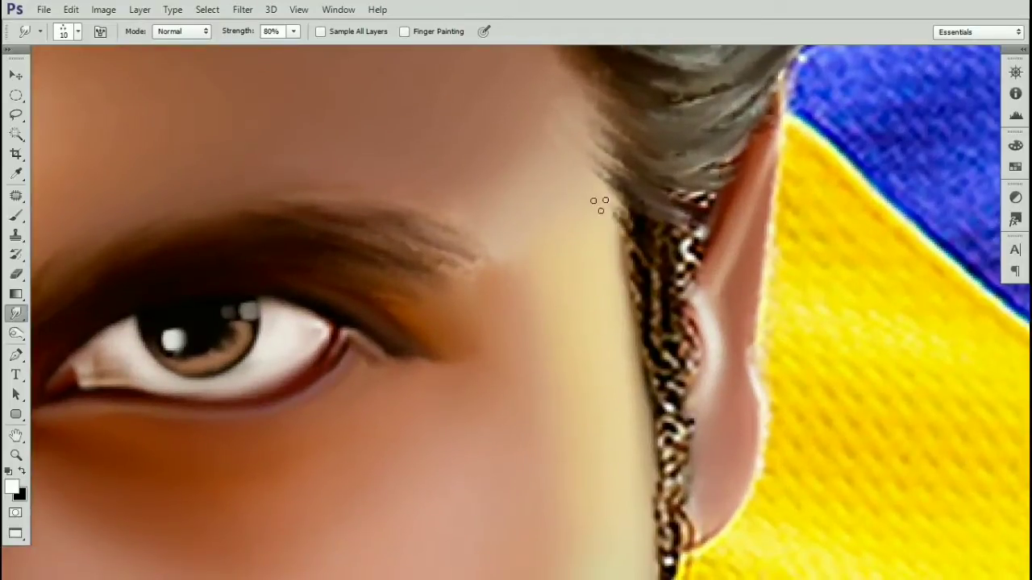
Step: Smudge the grainy upper sideburn beside the top of the ear into soft slanted strands, enlarging the brush to 20
{"action": "key", "text": "bracketright"}
{"action": "left_click_drag", "start_coordinate": [637, 220], "coordinate": [678, 270]}
{"action": "left_click_drag", "start_coordinate": [616, 199], "coordinate": [690, 252]}
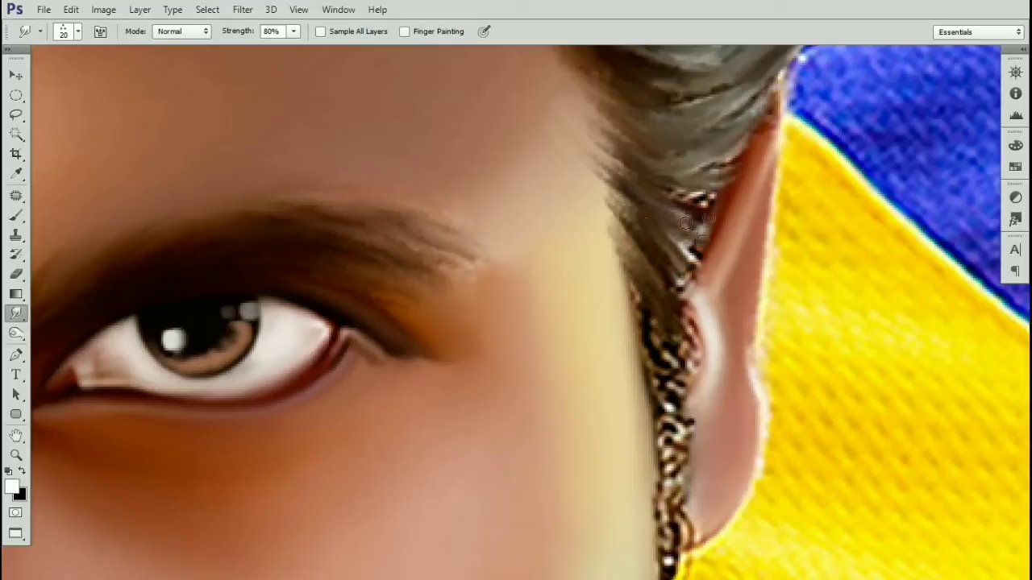
{"action": "left_click_drag", "start_coordinate": [662, 192], "coordinate": [699, 225]}
{"action": "left_click_drag", "start_coordinate": [706, 186], "coordinate": [706, 207]}
{"action": "mouse_move", "coordinate": [685, 294]}
{"action": "left_mouse_down"}
{"action": "mouse_move", "coordinate": [626, 224]}
{"action": "mouse_move", "coordinate": [641, 272]}
{"action": "left_mouse_up"}
Step: Smudge the narrow lower sideburn between cheek and ear into fine downward strands, ending with the brush at 15
{"action": "key", "text": "bracketright"}
{"action": "left_click_drag", "start_coordinate": [595, 240], "coordinate": [625, 303]}
{"action": "mouse_move", "coordinate": [576, 255]}
{"action": "left_mouse_down"}
{"action": "mouse_move", "coordinate": [626, 332]}
{"action": "mouse_move", "coordinate": [612, 266]}
{"action": "mouse_move", "coordinate": [615, 353]}
{"action": "left_mouse_up"}
{"action": "key", "text": "bracketleft"}
{"action": "left_click_drag", "start_coordinate": [582, 300], "coordinate": [603, 376]}
{"action": "left_click_drag", "start_coordinate": [571, 270], "coordinate": [600, 395]}
{"action": "mouse_move", "coordinate": [584, 359]}
{"action": "left_mouse_down"}
{"action": "mouse_move", "coordinate": [596, 439]}
{"action": "mouse_move", "coordinate": [586, 482]}
{"action": "left_mouse_up"}
{"action": "left_click_drag", "start_coordinate": [589, 351], "coordinate": [609, 427]}
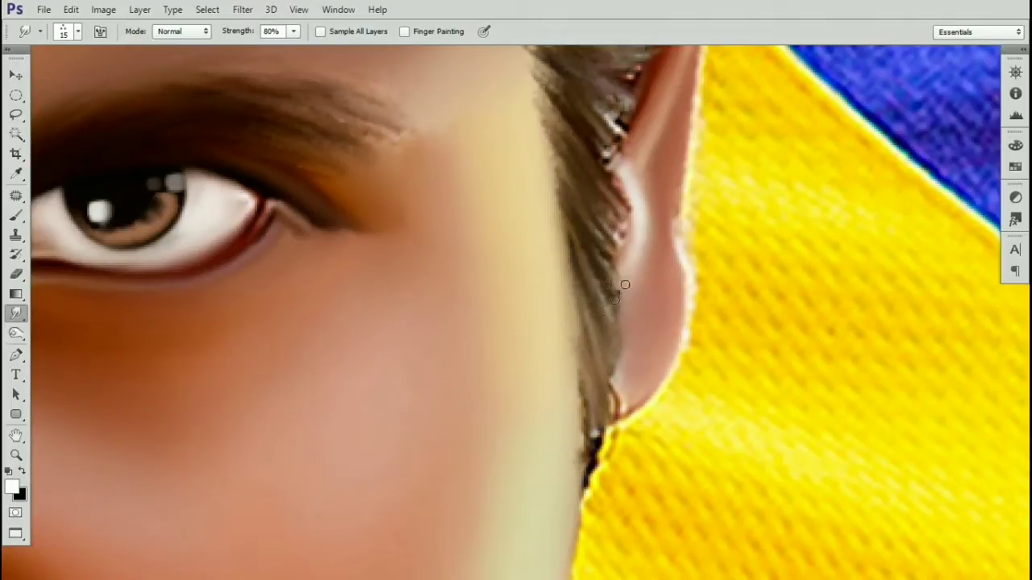
Step: Clean up the grainy sideburn edge along the inner ear with short smudges, reducing the brush to 10
{"action": "mouse_move", "coordinate": [599, 205]}
{"action": "left_mouse_down"}
{"action": "mouse_move", "coordinate": [624, 255]}
{"action": "mouse_move", "coordinate": [623, 225]}
{"action": "left_mouse_up"}
{"action": "left_click_drag", "start_coordinate": [599, 203], "coordinate": [612, 285]}
{"action": "key", "text": "bracketleft"}
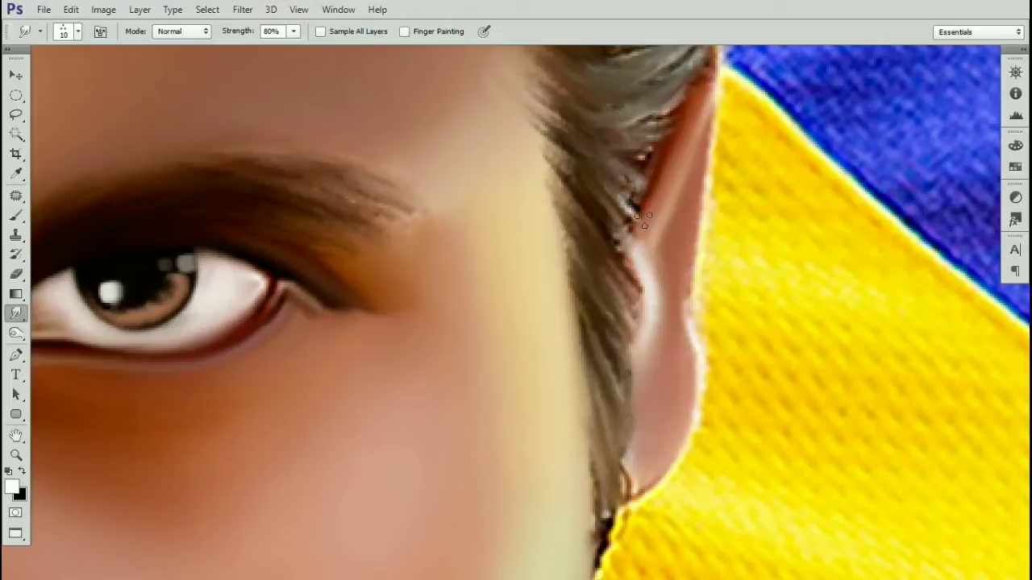
{"action": "left_click_drag", "start_coordinate": [652, 187], "coordinate": [645, 216]}
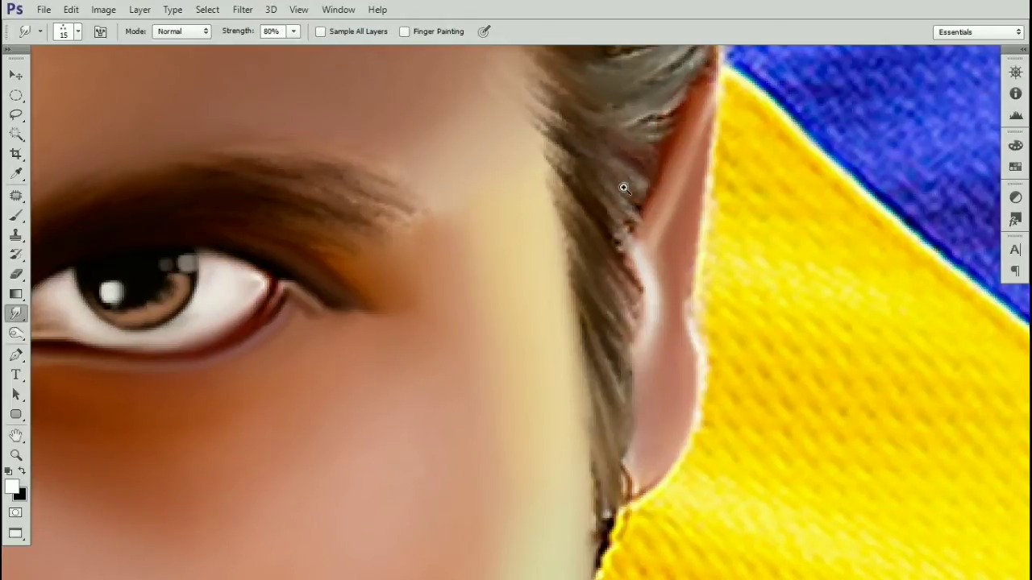
Step: Smudge the dark sideburn tip below the earlobe into the cheek edge with a small 10 brush
{"action": "key", "text": "ctrl+minus"}
{"action": "key", "text": "ctrl+minus"}
{"action": "left_click_drag", "start_coordinate": [588, 407], "coordinate": [619, 251]}
{"action": "key", "text": "ctrl+plus"}
{"action": "left_click_drag", "start_coordinate": [657, 165], "coordinate": [628, 228]}
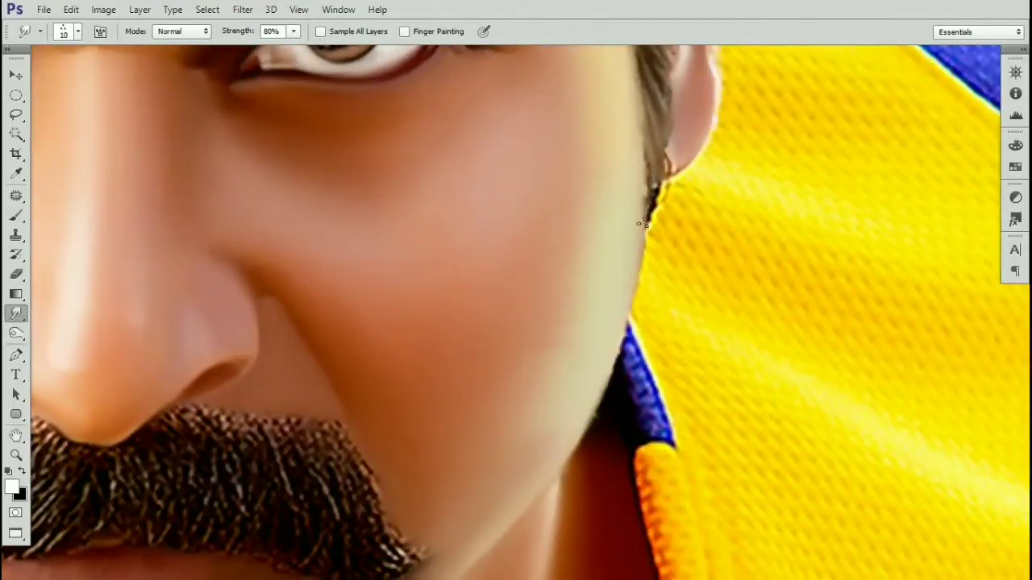
Step: Smudge the grainy lower end of the opposite sideburn, beside the transparent background, with the brush at 15
{"action": "left_click_drag", "start_coordinate": [493, 250], "coordinate": [1000, 350]}
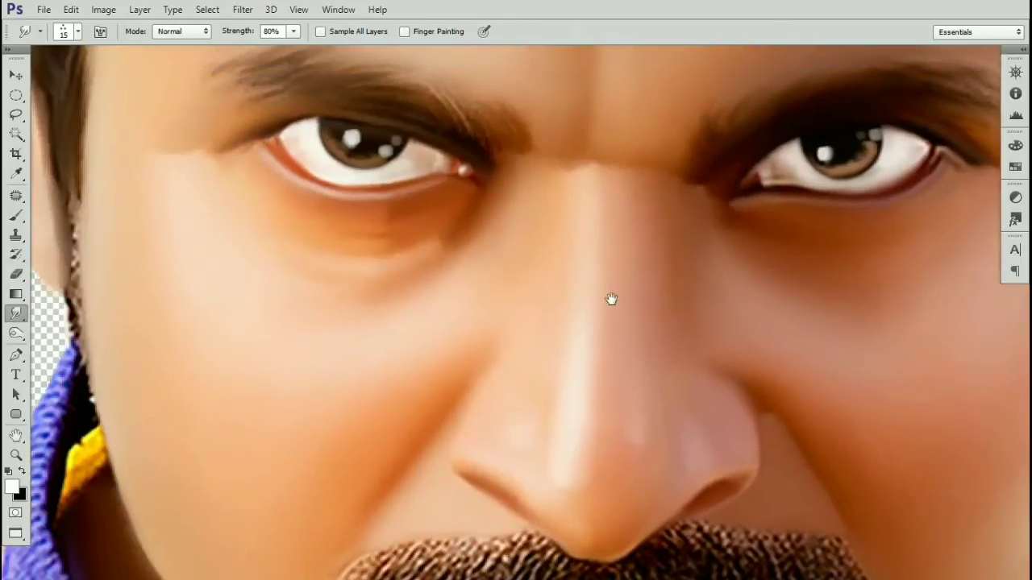
{"action": "left_click_drag", "start_coordinate": [227, 203], "coordinate": [589, 312]}
{"action": "key", "text": "bracketright"}
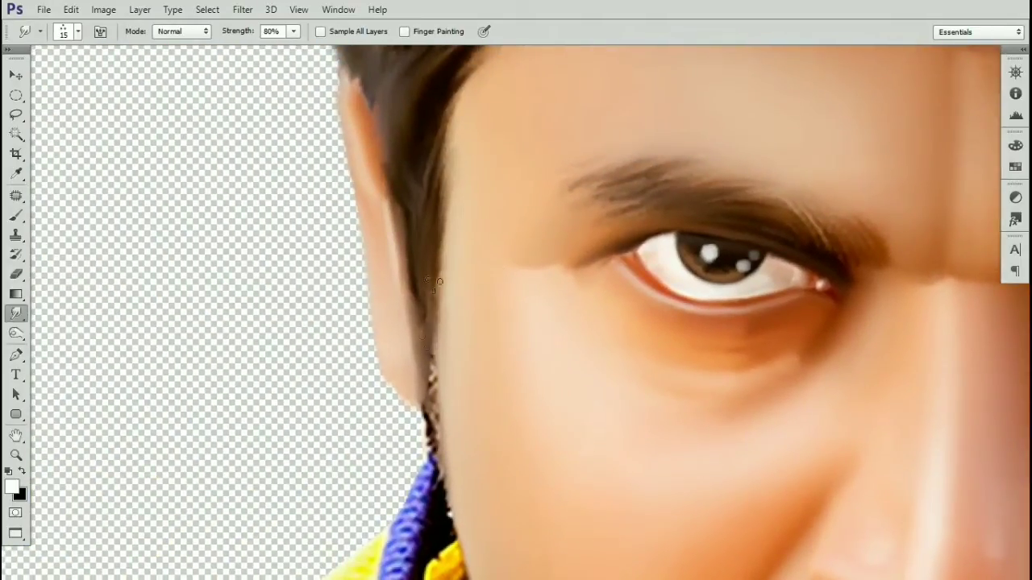
{"action": "left_click_drag", "start_coordinate": [439, 282], "coordinate": [445, 424]}
Step: Smudge the grainy upper outer edge of the moustache's left half into soft downward strands, reducing the brush from 20 to 15
{"action": "left_click_drag", "start_coordinate": [550, 253], "coordinate": [215, 219]}
{"action": "left_click_drag", "start_coordinate": [523, 350], "coordinate": [461, 48]}
{"action": "key", "text": "ctrl+plus"}
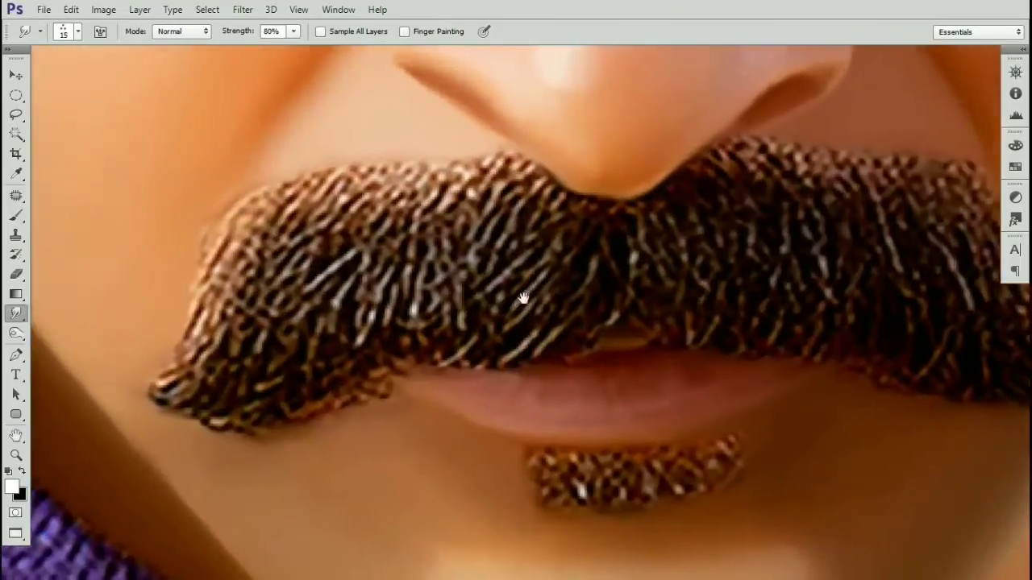
{"action": "left_click_drag", "start_coordinate": [523, 299], "coordinate": [584, 312]}
{"action": "left_click_drag", "start_coordinate": [353, 344], "coordinate": [341, 315]}
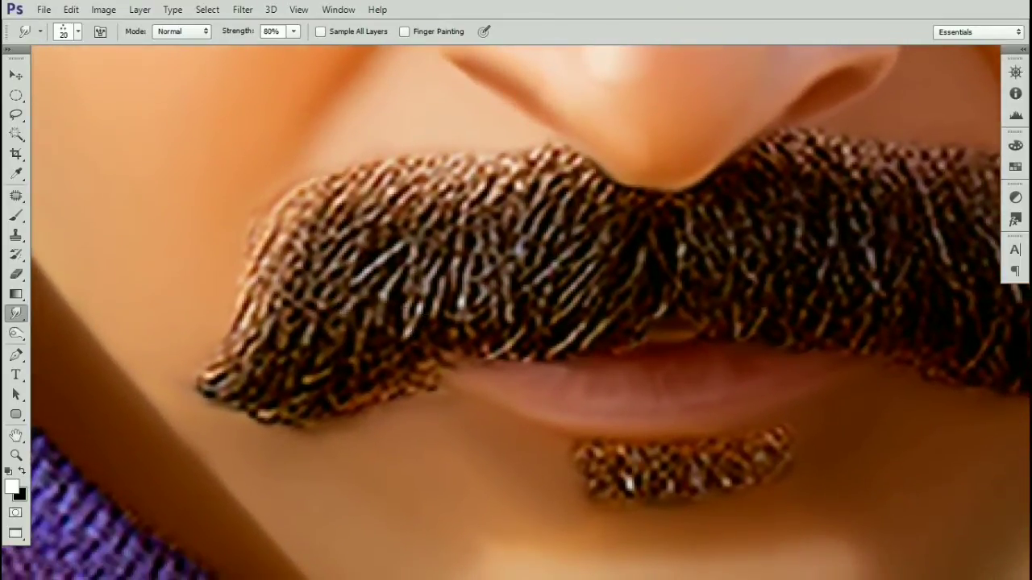
{"action": "left_click_drag", "start_coordinate": [441, 226], "coordinate": [423, 252]}
{"action": "key", "text": "["}
{"action": "left_click_drag", "start_coordinate": [428, 191], "coordinate": [383, 279]}
{"action": "mouse_move", "coordinate": [403, 221]}
{"action": "left_mouse_down"}
{"action": "mouse_move", "coordinate": [343, 277]}
{"action": "mouse_move", "coordinate": [310, 255]}
{"action": "mouse_move", "coordinate": [270, 296]}
{"action": "mouse_move", "coordinate": [264, 266]}
{"action": "mouse_move", "coordinate": [279, 233]}
{"action": "mouse_move", "coordinate": [236, 310]}
{"action": "mouse_move", "coordinate": [295, 203]}
{"action": "mouse_move", "coordinate": [274, 221]}
{"action": "mouse_move", "coordinate": [226, 347]}
{"action": "mouse_move", "coordinate": [243, 308]}
{"action": "mouse_move", "coordinate": [242, 319]}
{"action": "mouse_move", "coordinate": [248, 299]}
{"action": "mouse_move", "coordinate": [209, 381]}
{"action": "mouse_move", "coordinate": [187, 400]}
{"action": "mouse_move", "coordinate": [266, 315]}
{"action": "left_mouse_up"}
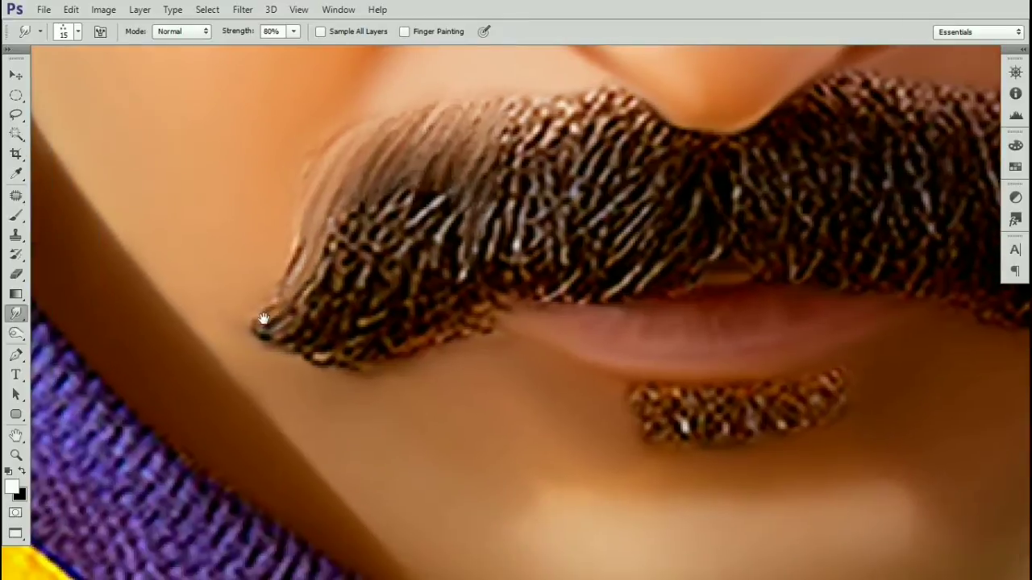
Step: Smudge the moustache's left tip, lower edge and dark outer body into outward-curving strands with the brush at 20
{"action": "key", "text": "]"}
{"action": "mouse_move", "coordinate": [296, 245]}
{"action": "left_mouse_down"}
{"action": "mouse_move", "coordinate": [264, 314]}
{"action": "mouse_move", "coordinate": [319, 274]}
{"action": "mouse_move", "coordinate": [343, 216]}
{"action": "left_mouse_up"}
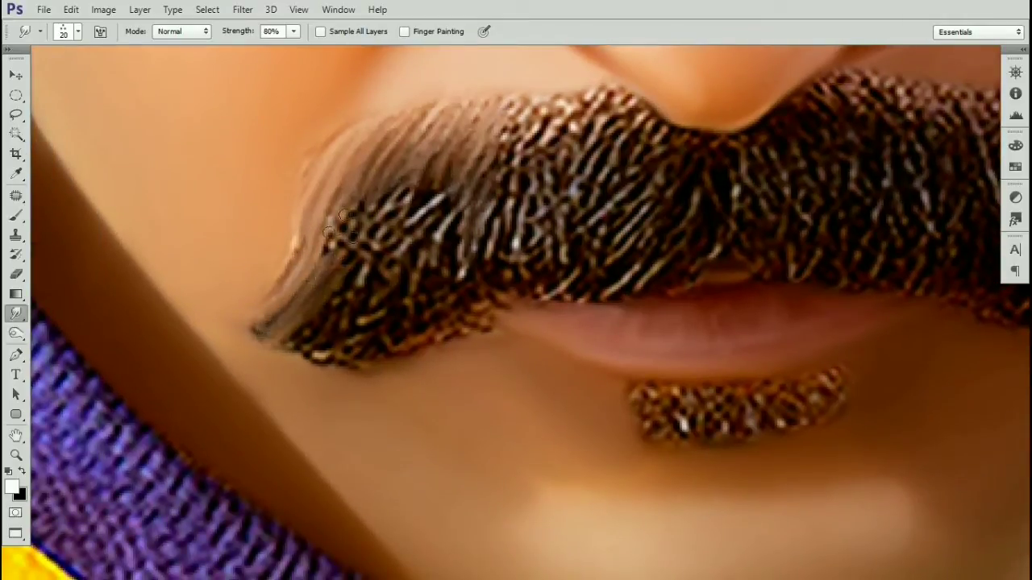
{"action": "mouse_move", "coordinate": [309, 331]}
{"action": "left_mouse_down"}
{"action": "mouse_move", "coordinate": [284, 345]}
{"action": "mouse_move", "coordinate": [375, 261]}
{"action": "mouse_move", "coordinate": [355, 305]}
{"action": "mouse_move", "coordinate": [315, 350]}
{"action": "mouse_move", "coordinate": [388, 279]}
{"action": "mouse_move", "coordinate": [307, 362]}
{"action": "mouse_move", "coordinate": [373, 281]}
{"action": "mouse_move", "coordinate": [367, 346]}
{"action": "mouse_move", "coordinate": [417, 273]}
{"action": "mouse_move", "coordinate": [385, 358]}
{"action": "mouse_move", "coordinate": [448, 279]}
{"action": "mouse_move", "coordinate": [404, 346]}
{"action": "mouse_move", "coordinate": [479, 298]}
{"action": "mouse_move", "coordinate": [398, 359]}
{"action": "mouse_move", "coordinate": [494, 310]}
{"action": "left_mouse_up"}
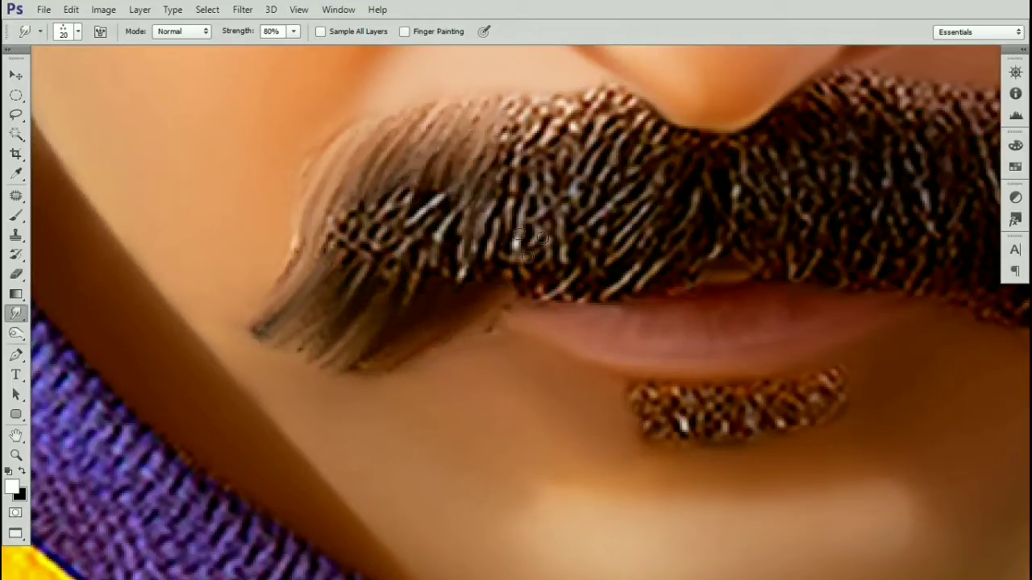
{"action": "mouse_move", "coordinate": [485, 251]}
{"action": "left_mouse_down"}
{"action": "mouse_move", "coordinate": [454, 305]}
{"action": "mouse_move", "coordinate": [469, 244]}
{"action": "mouse_move", "coordinate": [428, 314]}
{"action": "mouse_move", "coordinate": [405, 298]}
{"action": "mouse_move", "coordinate": [409, 271]}
{"action": "mouse_move", "coordinate": [370, 309]}
{"action": "mouse_move", "coordinate": [385, 227]}
{"action": "mouse_move", "coordinate": [333, 308]}
{"action": "mouse_move", "coordinate": [373, 208]}
{"action": "left_mouse_up"}
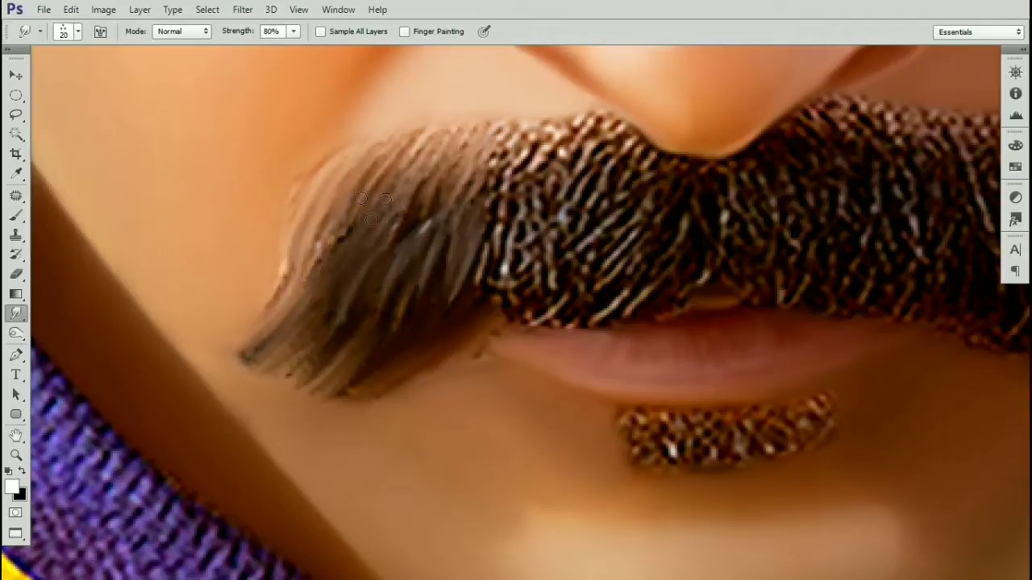
Step: Smudge the inner section of the moustache's left half from the nose down to the lip, reducing the brush from 20 to 15
{"action": "left_click_drag", "start_coordinate": [465, 170], "coordinate": [388, 226]}
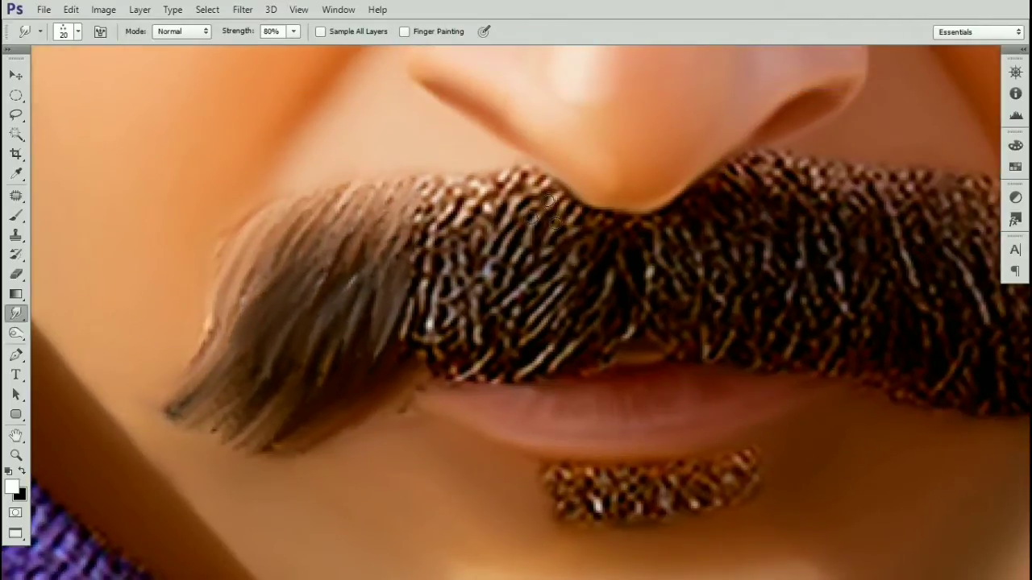
{"action": "mouse_move", "coordinate": [551, 202]}
{"action": "left_mouse_down"}
{"action": "mouse_move", "coordinate": [544, 230]}
{"action": "mouse_move", "coordinate": [532, 211]}
{"action": "mouse_move", "coordinate": [510, 220]}
{"action": "mouse_move", "coordinate": [493, 269]}
{"action": "mouse_move", "coordinate": [512, 170]}
{"action": "mouse_move", "coordinate": [459, 254]}
{"action": "mouse_move", "coordinate": [488, 171]}
{"action": "mouse_move", "coordinate": [436, 258]}
{"action": "mouse_move", "coordinate": [423, 254]}
{"action": "mouse_move", "coordinate": [454, 167]}
{"action": "mouse_move", "coordinate": [446, 206]}
{"action": "mouse_move", "coordinate": [413, 244]}
{"action": "mouse_move", "coordinate": [486, 191]}
{"action": "left_mouse_up"}
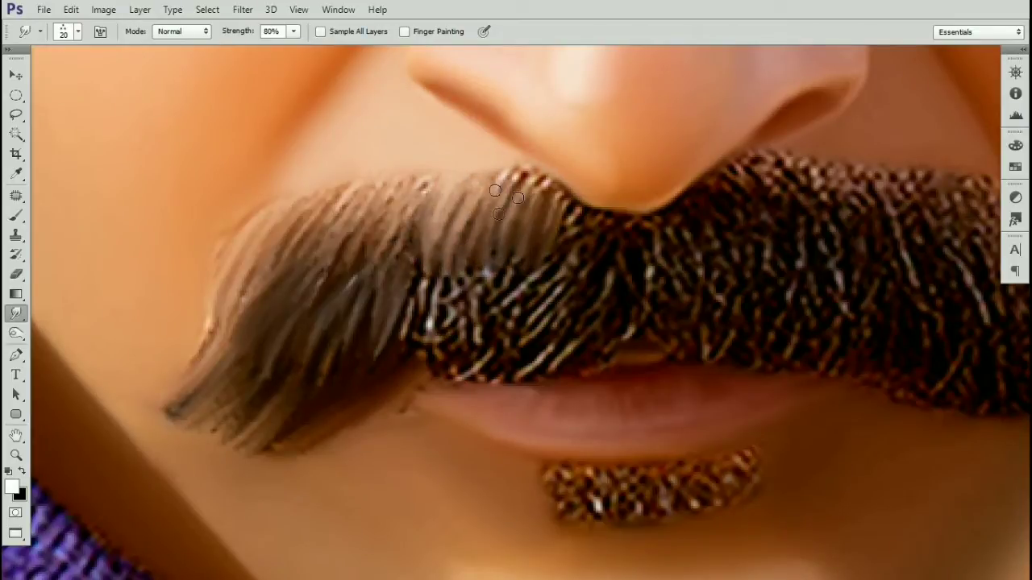
{"action": "key", "text": "bracketleft"}
{"action": "scroll", "coordinate": [476, 260], "scroll_direction": "down", "scroll_amount": 3}
{"action": "mouse_move", "coordinate": [501, 286]}
{"action": "left_mouse_down"}
{"action": "mouse_move", "coordinate": [507, 242]}
{"action": "mouse_move", "coordinate": [468, 298]}
{"action": "mouse_move", "coordinate": [456, 234]}
{"action": "mouse_move", "coordinate": [411, 274]}
{"action": "mouse_move", "coordinate": [403, 233]}
{"action": "mouse_move", "coordinate": [383, 254]}
{"action": "left_mouse_up"}
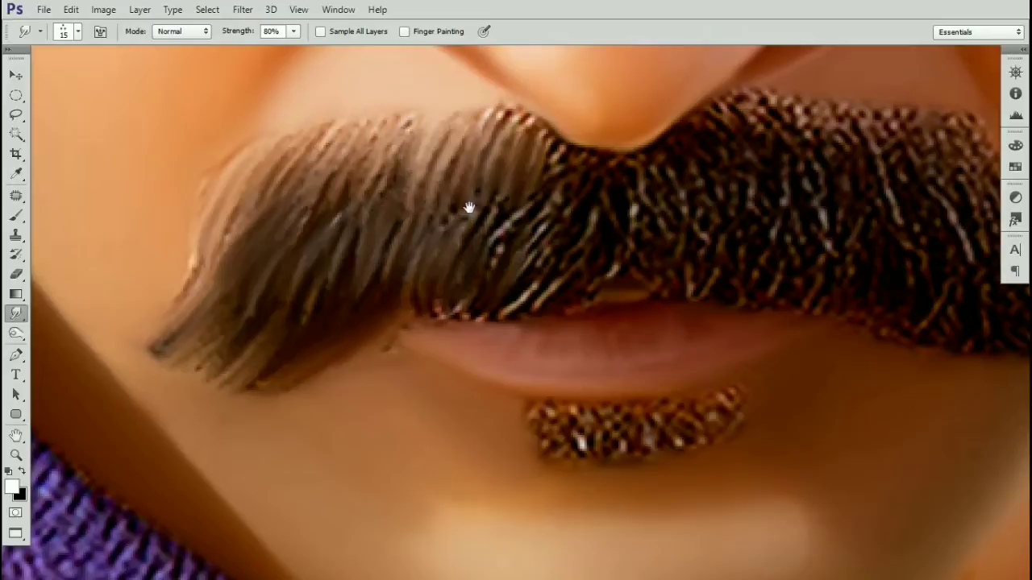
{"action": "key", "text": "bracketright"}
{"action": "mouse_move", "coordinate": [470, 208]}
{"action": "left_mouse_down"}
{"action": "mouse_move", "coordinate": [436, 217]}
{"action": "mouse_move", "coordinate": [447, 286]}
{"action": "left_mouse_up"}
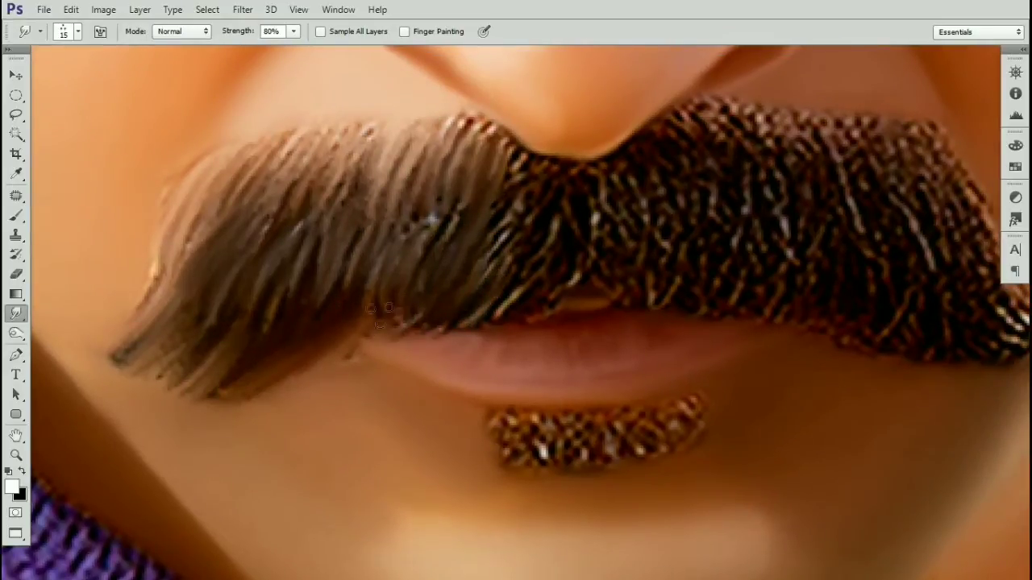
Step: Smudge the dark moustache centre below the nose and the light specks beside it, switching the brush between 15 and 20
{"action": "key", "text": "bracketright"}
{"action": "mouse_move", "coordinate": [508, 246]}
{"action": "left_mouse_down"}
{"action": "mouse_move", "coordinate": [430, 277]}
{"action": "mouse_move", "coordinate": [416, 315]}
{"action": "mouse_move", "coordinate": [421, 345]}
{"action": "left_mouse_up"}
{"action": "key", "text": "bracketright"}
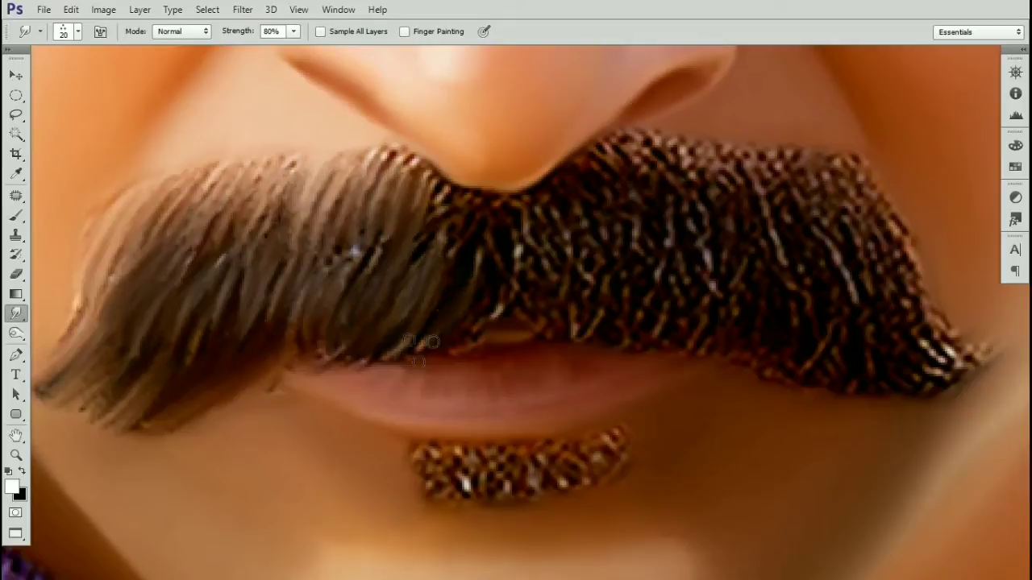
{"action": "key", "text": "bracketleft"}
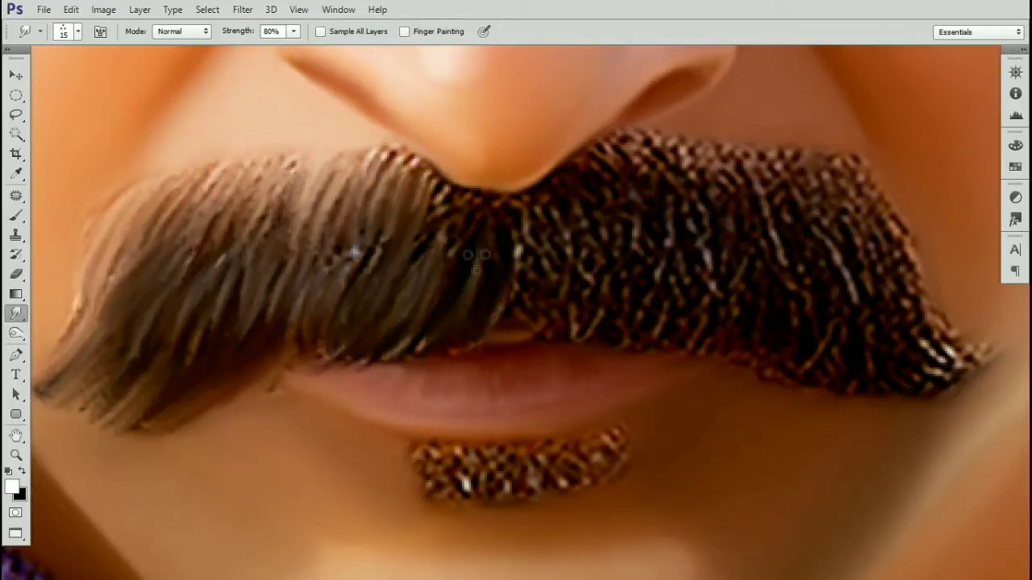
{"action": "key", "text": "bracketleft"}
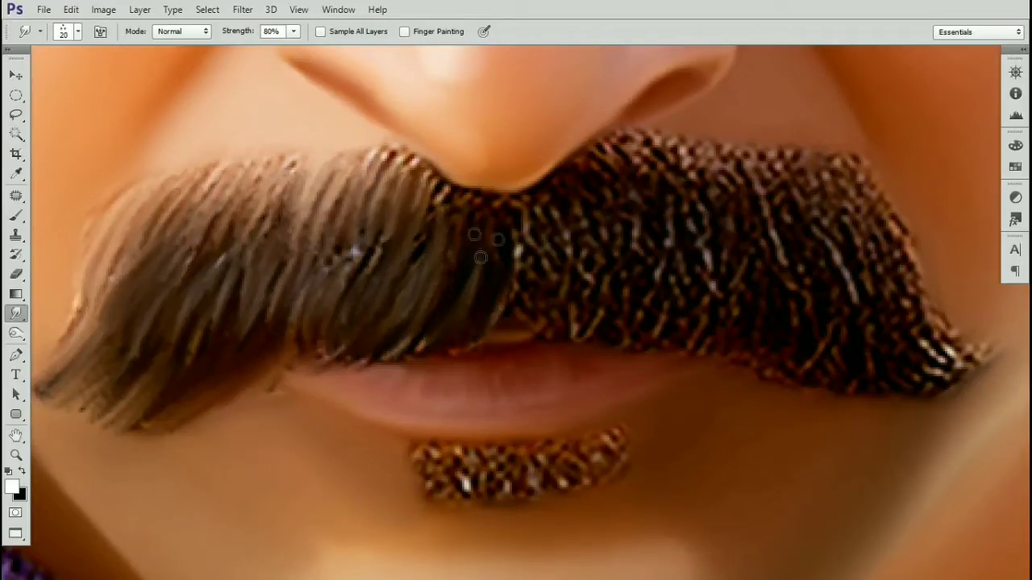
{"action": "mouse_move", "coordinate": [353, 264]}
{"action": "left_mouse_down"}
{"action": "mouse_move", "coordinate": [390, 255]}
{"action": "mouse_move", "coordinate": [420, 230]}
{"action": "left_mouse_up"}
{"action": "key", "text": "bracketright"}
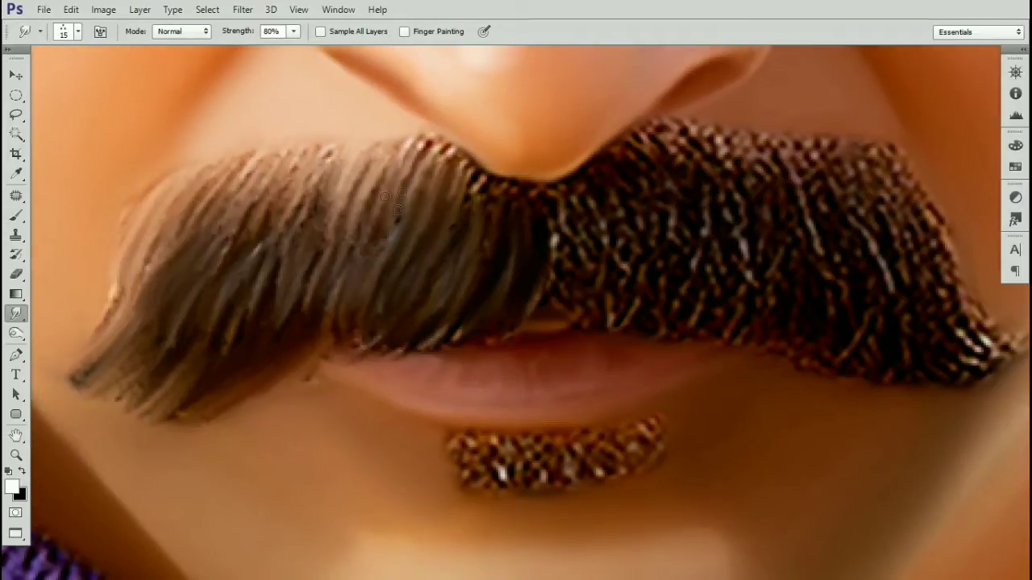
Step: Smudge the upper outer edge of the moustache's right half into soft downward strands with the brush at 25
{"action": "key", "text": "bracketright"}
{"action": "key", "text": "bracketright"}
{"action": "left_click_drag", "start_coordinate": [495, 219], "coordinate": [302, 270]}
{"action": "mouse_move", "coordinate": [665, 202]}
{"action": "left_mouse_down"}
{"action": "mouse_move", "coordinate": [694, 270]}
{"action": "mouse_move", "coordinate": [714, 274]}
{"action": "left_mouse_up"}
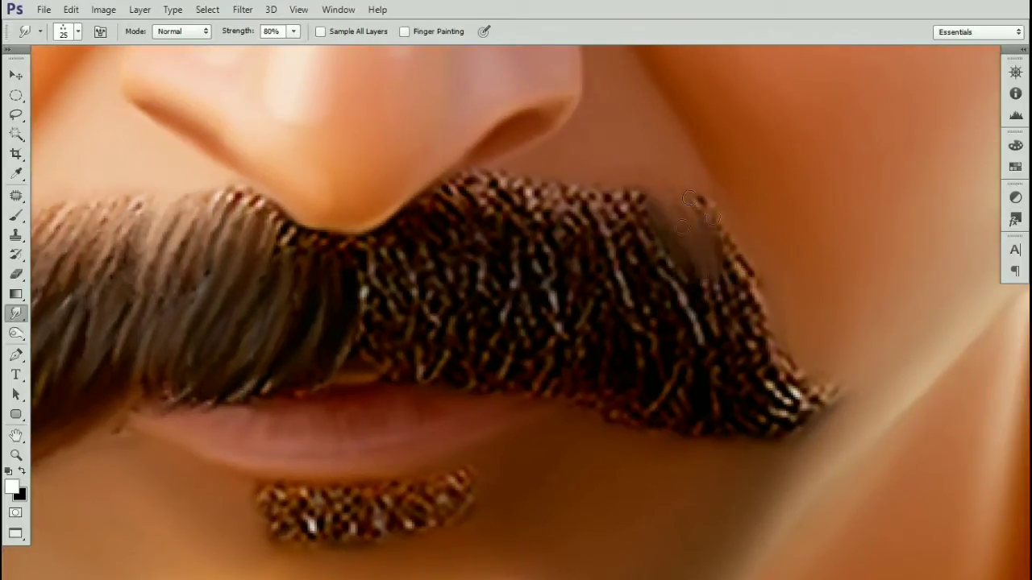
{"action": "mouse_move", "coordinate": [647, 196]}
{"action": "left_mouse_down"}
{"action": "mouse_move", "coordinate": [667, 262]}
{"action": "mouse_move", "coordinate": [645, 252]}
{"action": "left_mouse_up"}
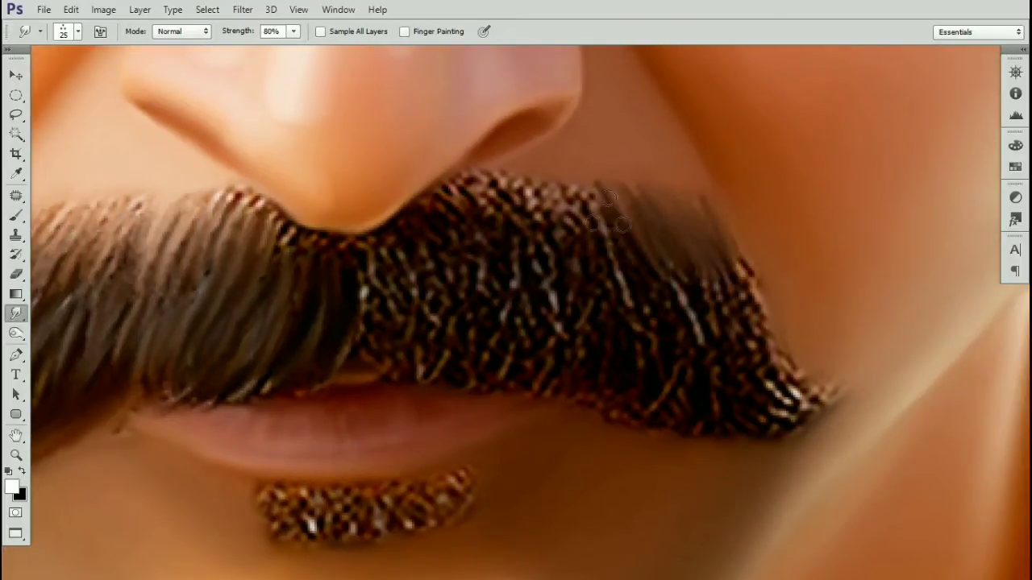
{"action": "left_click_drag", "start_coordinate": [597, 189], "coordinate": [631, 256]}
{"action": "left_click_drag", "start_coordinate": [547, 224], "coordinate": [651, 237]}
{"action": "mouse_move", "coordinate": [629, 201]}
{"action": "left_mouse_down"}
{"action": "mouse_move", "coordinate": [652, 250]}
{"action": "mouse_move", "coordinate": [649, 242]}
{"action": "mouse_move", "coordinate": [677, 246]}
{"action": "left_mouse_up"}
Step: Extend the smudged strands of the moustache's right half inward to the nostril and down into its dark body, adjusting the brush size
{"action": "key", "text": "bracketleft"}
{"action": "mouse_move", "coordinate": [598, 197]}
{"action": "left_mouse_down"}
{"action": "mouse_move", "coordinate": [625, 245]}
{"action": "mouse_move", "coordinate": [585, 244]}
{"action": "left_mouse_up"}
{"action": "mouse_move", "coordinate": [557, 207]}
{"action": "left_mouse_down"}
{"action": "mouse_move", "coordinate": [579, 254]}
{"action": "mouse_move", "coordinate": [594, 236]}
{"action": "mouse_move", "coordinate": [619, 309]}
{"action": "left_mouse_up"}
{"action": "key", "text": "bracketright"}
{"action": "mouse_move", "coordinate": [621, 234]}
{"action": "left_mouse_down"}
{"action": "mouse_move", "coordinate": [649, 314]}
{"action": "mouse_move", "coordinate": [690, 305]}
{"action": "mouse_move", "coordinate": [660, 251]}
{"action": "left_mouse_up"}
{"action": "key", "text": "bracketright"}
{"action": "left_click_drag", "start_coordinate": [663, 234], "coordinate": [672, 305]}
{"action": "key", "text": "bracketleft"}
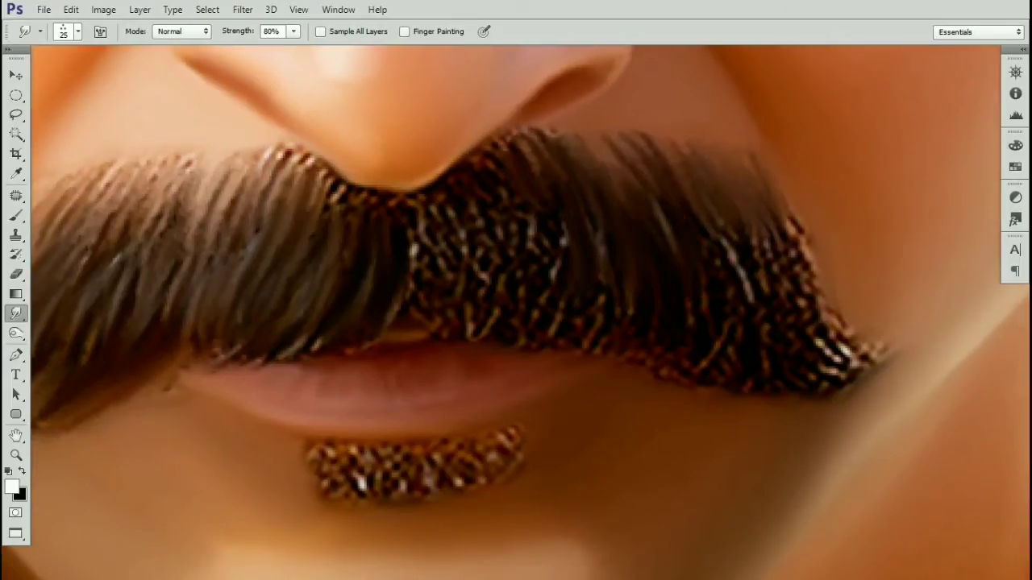
Step: Smudge the outer edge, tip and dark lower body of the moustache's right half into sweeping strands with a 20 to 25 brush
{"action": "left_click_drag", "start_coordinate": [711, 228], "coordinate": [760, 323]}
{"action": "mouse_move", "coordinate": [744, 236]}
{"action": "left_mouse_down"}
{"action": "mouse_move", "coordinate": [792, 284]}
{"action": "mouse_move", "coordinate": [781, 258]}
{"action": "left_mouse_up"}
{"action": "key", "text": "bracketleft"}
{"action": "mouse_move", "coordinate": [770, 202]}
{"action": "left_mouse_down"}
{"action": "mouse_move", "coordinate": [794, 263]}
{"action": "mouse_move", "coordinate": [756, 212]}
{"action": "mouse_move", "coordinate": [744, 170]}
{"action": "mouse_move", "coordinate": [812, 256]}
{"action": "mouse_move", "coordinate": [786, 230]}
{"action": "mouse_move", "coordinate": [806, 278]}
{"action": "mouse_move", "coordinate": [713, 234]}
{"action": "mouse_move", "coordinate": [769, 295]}
{"action": "left_mouse_up"}
{"action": "key", "text": "bracketleft"}
{"action": "key", "text": "bracketright"}
{"action": "left_click_drag", "start_coordinate": [662, 261], "coordinate": [716, 302]}
{"action": "left_click_drag", "start_coordinate": [624, 215], "coordinate": [687, 288]}
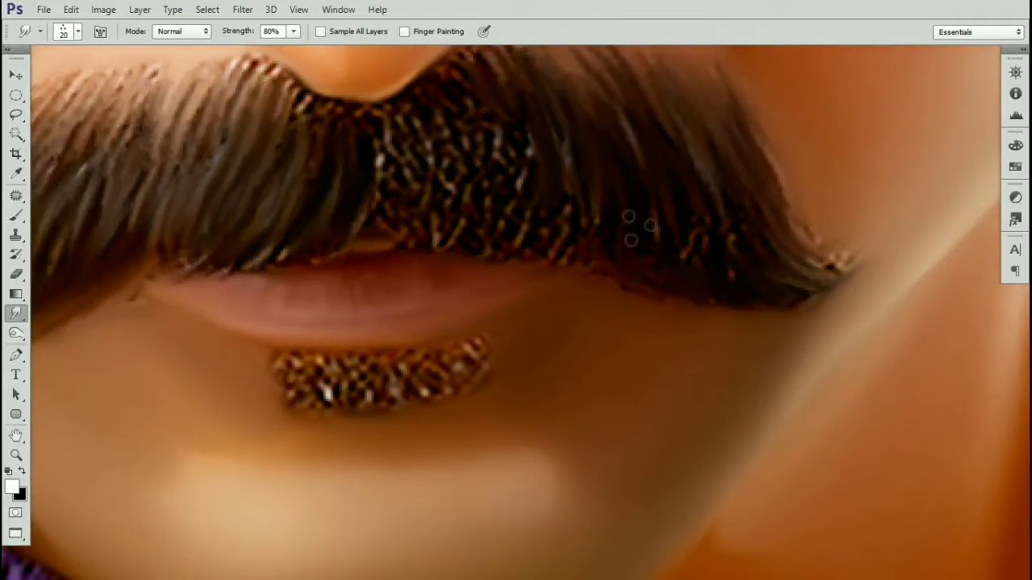
{"action": "key", "text": "bracketright"}
{"action": "mouse_move", "coordinate": [625, 181]}
{"action": "left_mouse_down"}
{"action": "mouse_move", "coordinate": [655, 233]}
{"action": "mouse_move", "coordinate": [732, 271]}
{"action": "mouse_move", "coordinate": [713, 171]}
{"action": "left_mouse_up"}
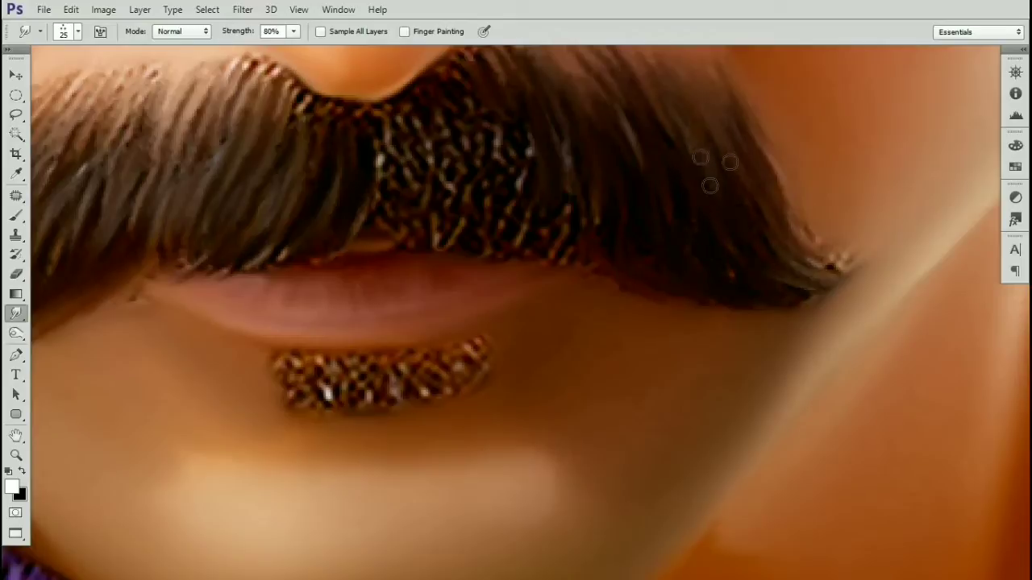
Step: Smudge the grainy patch just right of the moustache's centre parting into downward strands with the brush at 20
{"action": "key", "text": "space"}
{"action": "left_click_drag", "start_coordinate": [635, 200], "coordinate": [787, 286]}
{"action": "key", "text": "bracketleft"}
{"action": "left_click_drag", "start_coordinate": [538, 242], "coordinate": [564, 313]}
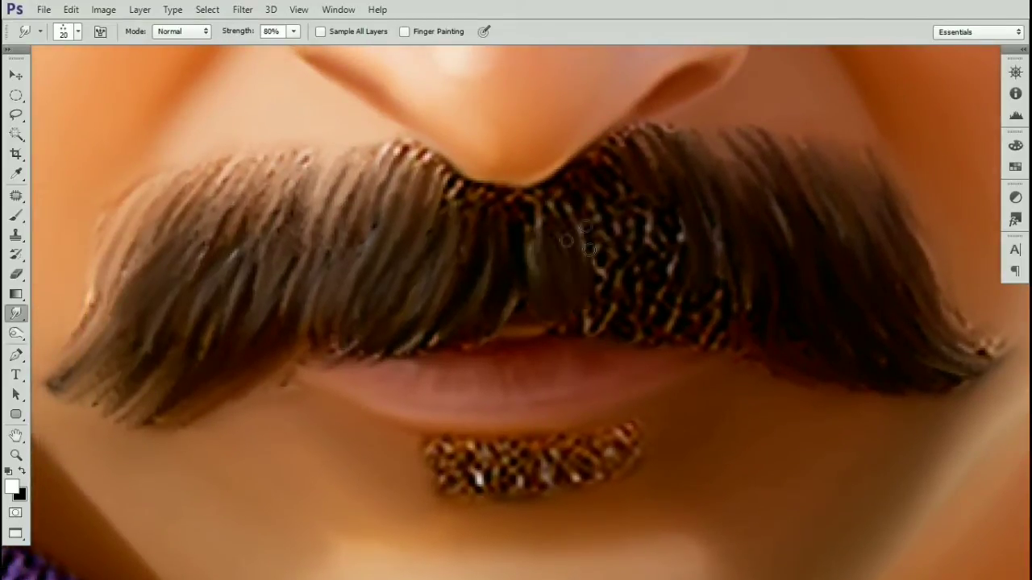
{"action": "left_click_drag", "start_coordinate": [568, 240], "coordinate": [590, 303]}
{"action": "mouse_move", "coordinate": [586, 207]}
{"action": "left_mouse_down"}
{"action": "mouse_move", "coordinate": [608, 268]}
{"action": "mouse_move", "coordinate": [622, 205]}
{"action": "mouse_move", "coordinate": [655, 262]}
{"action": "mouse_move", "coordinate": [679, 223]}
{"action": "mouse_move", "coordinate": [738, 261]}
{"action": "left_mouse_up"}
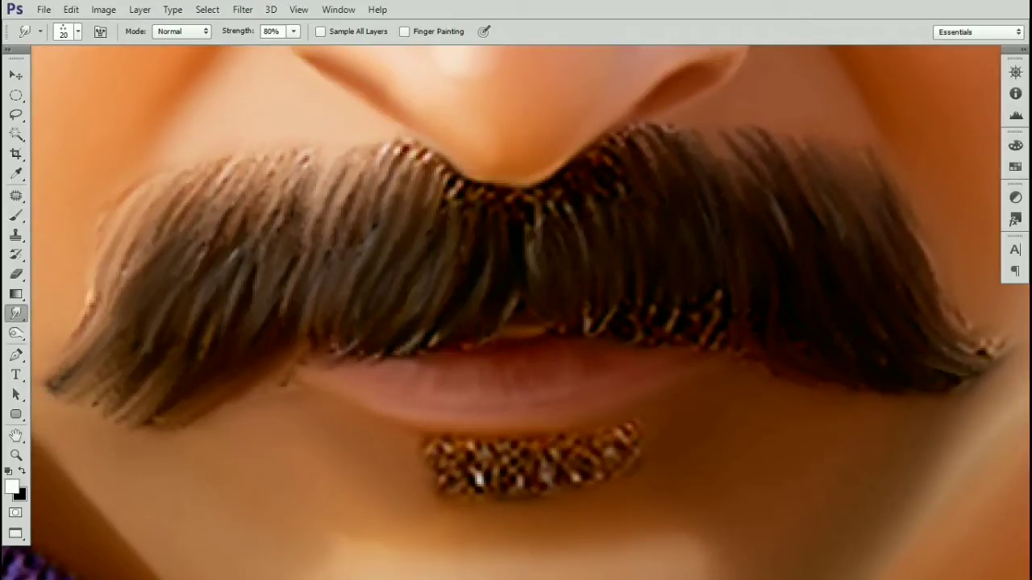
Step: Smudge the grainy upper edge of the moustache's right half directly beneath the nose with the brush at 15
{"action": "key", "text": "bracketleft"}
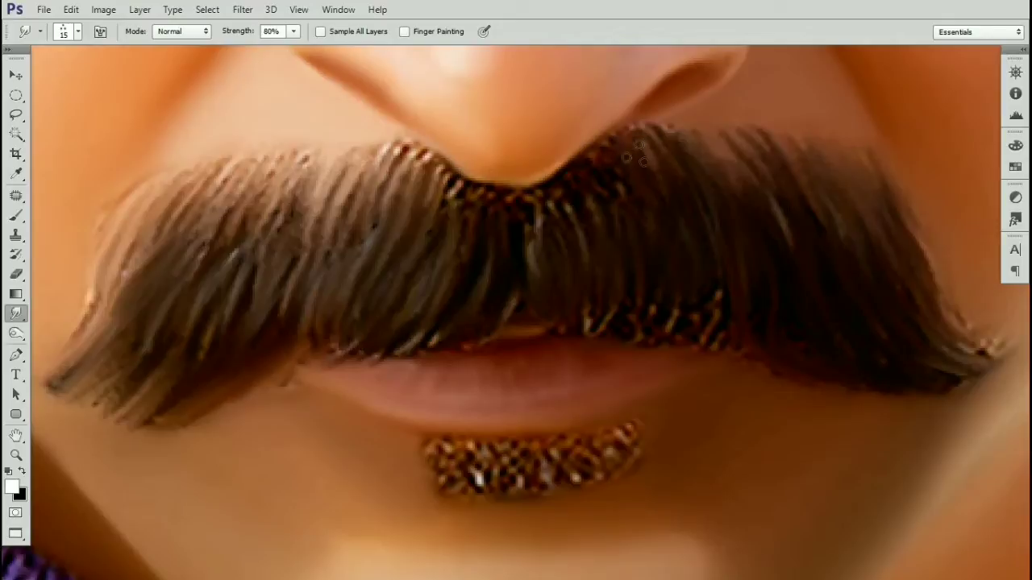
{"action": "left_click_drag", "start_coordinate": [595, 176], "coordinate": [625, 223]}
{"action": "mouse_move", "coordinate": [558, 199]}
{"action": "left_mouse_down"}
{"action": "mouse_move", "coordinate": [553, 247]}
{"action": "mouse_move", "coordinate": [500, 313]}
{"action": "mouse_move", "coordinate": [491, 300]}
{"action": "mouse_move", "coordinate": [553, 264]}
{"action": "left_mouse_up"}
{"action": "key", "text": "bracketright"}
{"action": "key", "text": "bracketleft"}
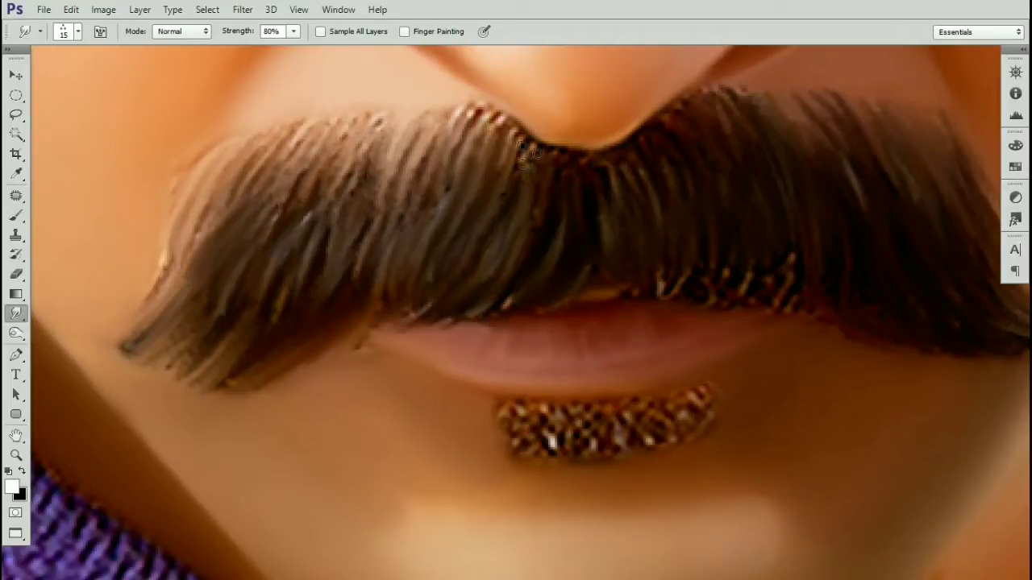
Step: Smudge the grainy lower fringe of the moustache's right half above the lip into fine strand ends with the brush at 15
{"action": "left_click_drag", "start_coordinate": [751, 96], "coordinate": [695, 67]}
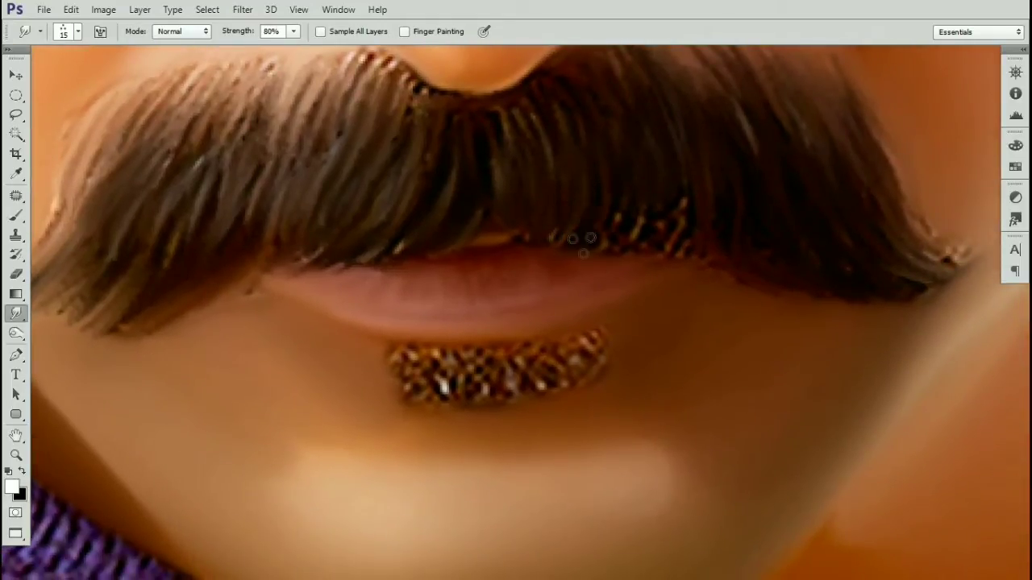
{"action": "mouse_move", "coordinate": [582, 242]}
{"action": "left_mouse_down"}
{"action": "mouse_move", "coordinate": [671, 199]}
{"action": "mouse_move", "coordinate": [675, 260]}
{"action": "left_mouse_up"}
{"action": "left_click_drag", "start_coordinate": [607, 229], "coordinate": [690, 245]}
{"action": "left_click_drag", "start_coordinate": [575, 236], "coordinate": [665, 244]}
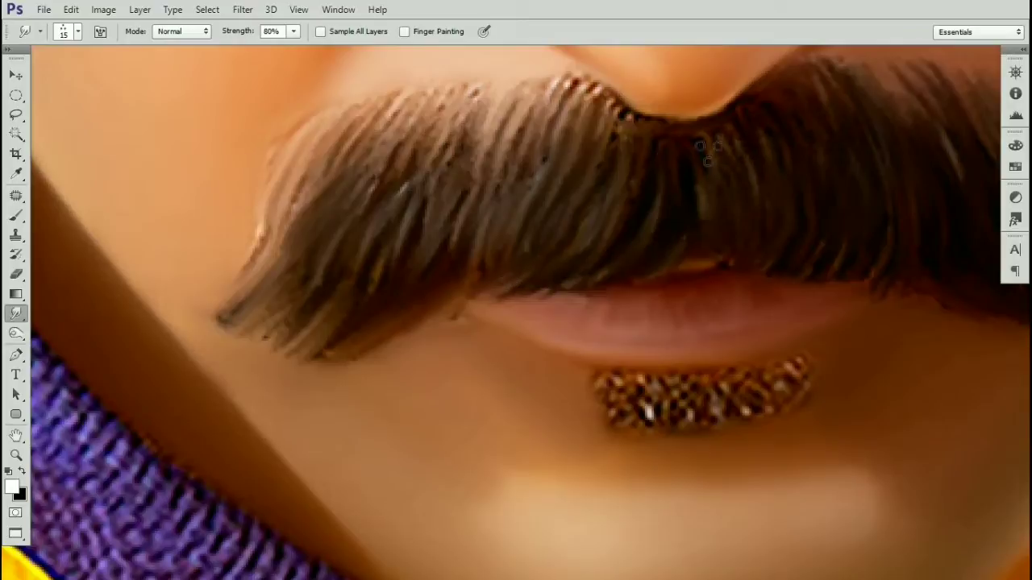
{"action": "left_click_drag", "start_coordinate": [613, 142], "coordinate": [683, 222]}
Step: Smudge the grainy hair patch below the lower lip into soft slanted strands blended with the chin, using a 15 to 20 brush
{"action": "key", "text": "["}
{"action": "key", "text": "ctrl+minus"}
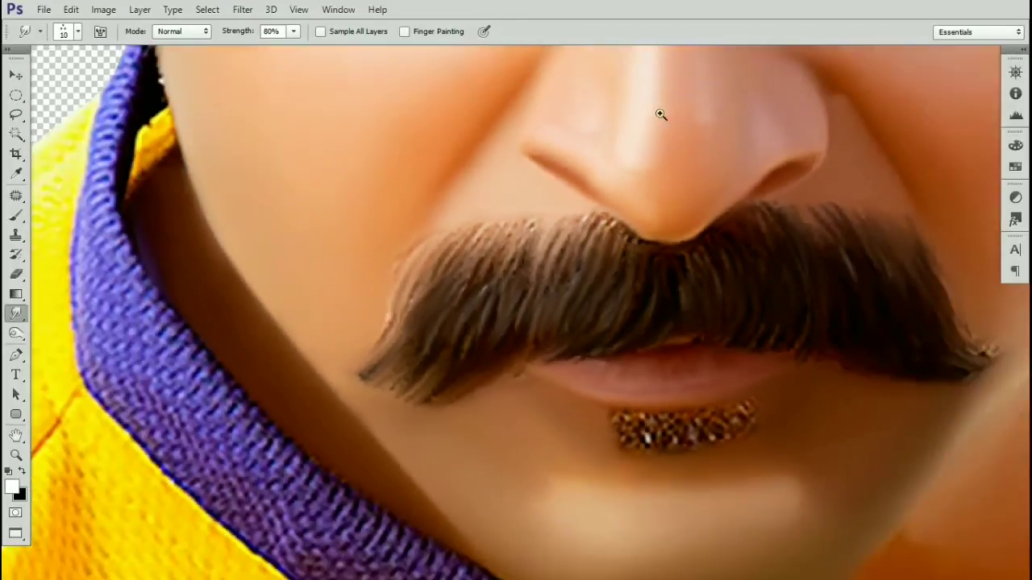
{"action": "key", "text": "ctrl+minus"}
{"action": "key", "text": "ctrl+plus"}
{"action": "mouse_move", "coordinate": [722, 385]}
{"action": "left_mouse_down"}
{"action": "mouse_move", "coordinate": [646, 228]}
{"action": "mouse_move", "coordinate": [640, 288]}
{"action": "mouse_move", "coordinate": [575, 297]}
{"action": "mouse_move", "coordinate": [627, 244]}
{"action": "left_mouse_up"}
{"action": "key", "text": "]"}
{"action": "key", "text": "ctrl+plus"}
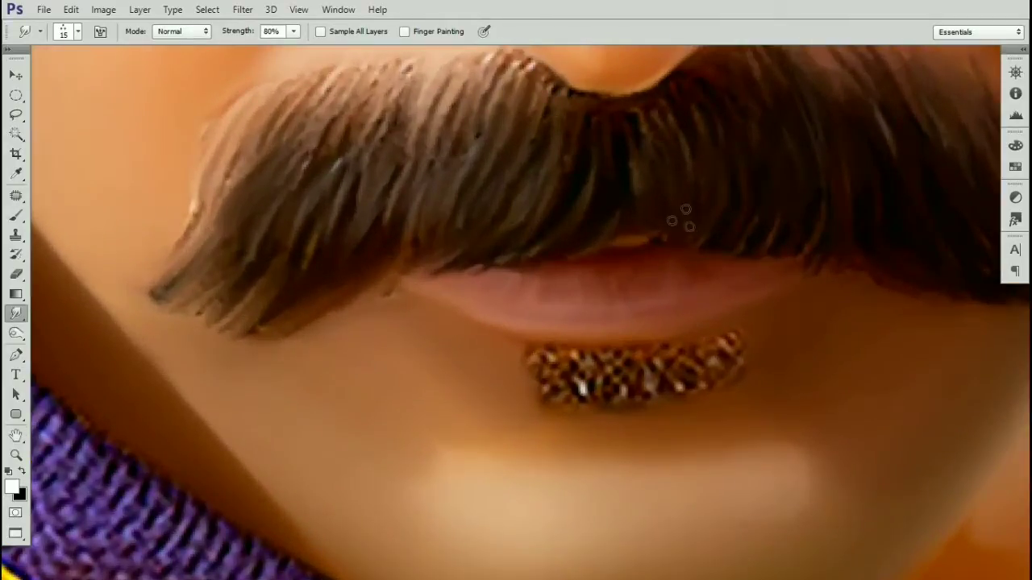
{"action": "left_click_drag", "start_coordinate": [725, 219], "coordinate": [684, 203]}
{"action": "left_click_drag", "start_coordinate": [477, 317], "coordinate": [611, 255]}
{"action": "key", "text": "bracketleft"}
{"action": "left_click_drag", "start_coordinate": [508, 266], "coordinate": [565, 282]}
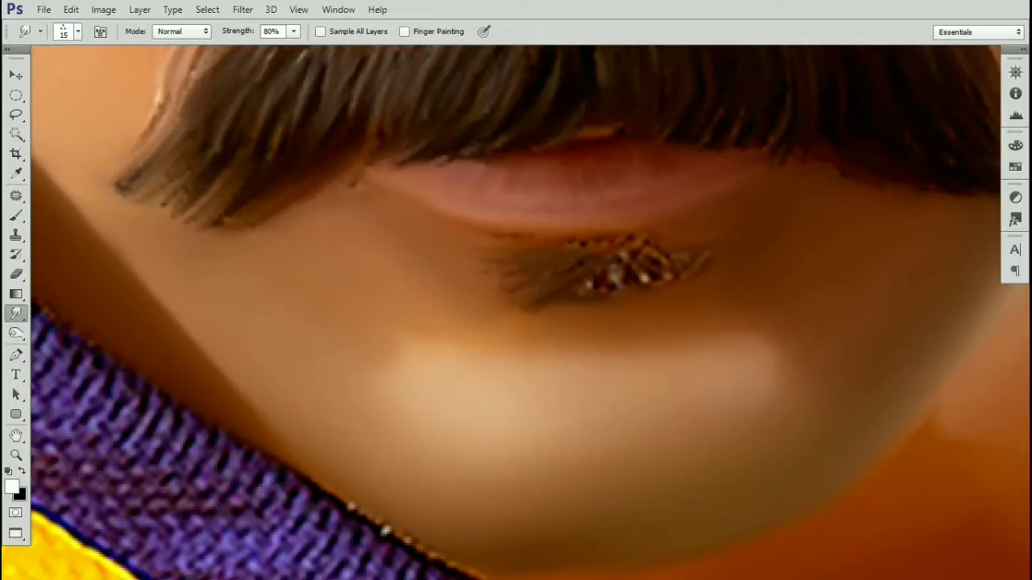
{"action": "mouse_move", "coordinate": [649, 253]}
{"action": "left_mouse_down"}
{"action": "mouse_move", "coordinate": [637, 283]}
{"action": "mouse_move", "coordinate": [592, 260]}
{"action": "left_mouse_up"}
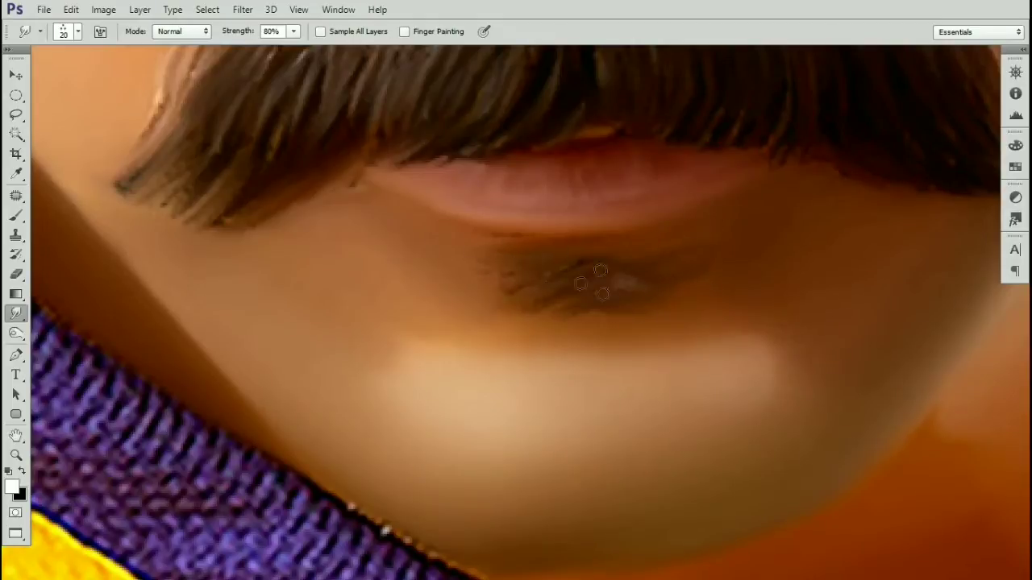
Step: Refine the upper edge of the moustache's left half, pulling the light specks into fine strands toward the cheek with a small brush
{"action": "key", "text": "ctrl+minus"}
{"action": "key", "text": "ctrl+minus"}
{"action": "key", "text": "ctrl+minus"}
{"action": "key", "text": "ctrl+plus"}
{"action": "key", "text": "ctrl+plus"}
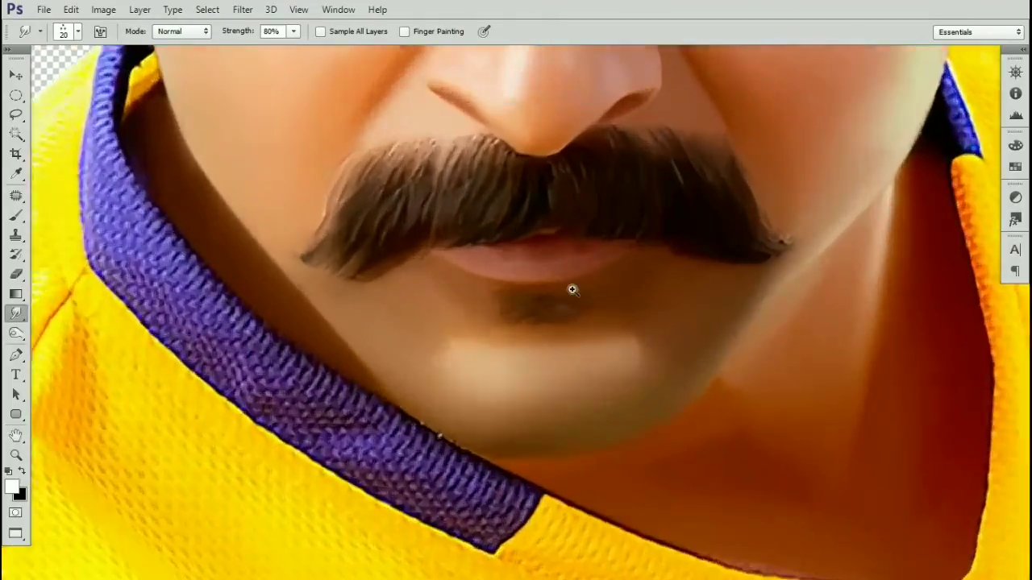
{"action": "mouse_move", "coordinate": [519, 267]}
{"action": "left_mouse_down"}
{"action": "mouse_move", "coordinate": [590, 309]}
{"action": "mouse_move", "coordinate": [578, 293]}
{"action": "mouse_move", "coordinate": [565, 362]}
{"action": "left_mouse_up"}
{"action": "left_click_drag", "start_coordinate": [444, 315], "coordinate": [560, 380]}
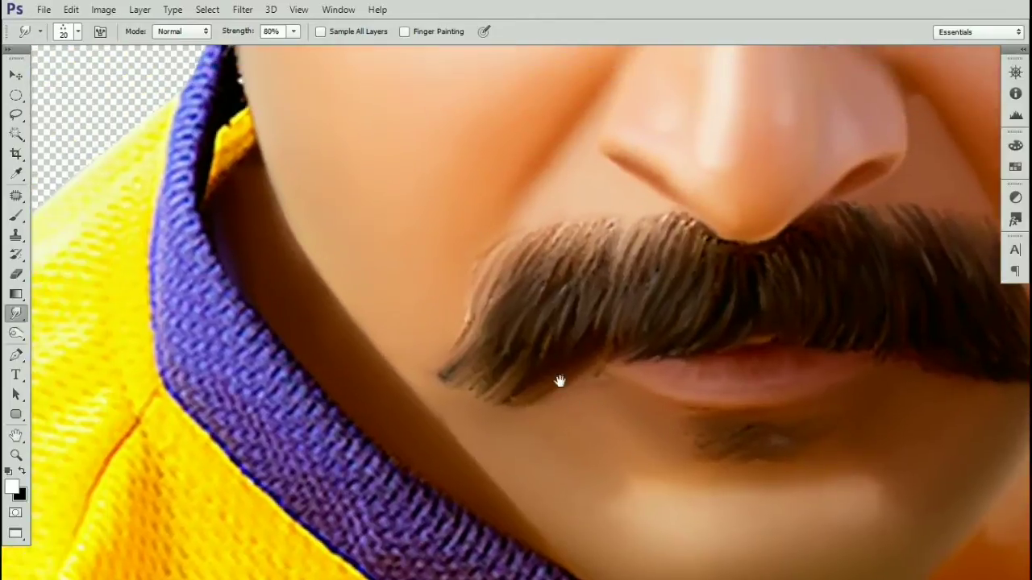
{"action": "key", "text": "ctrl+plus"}
{"action": "key", "text": "bracketleft"}
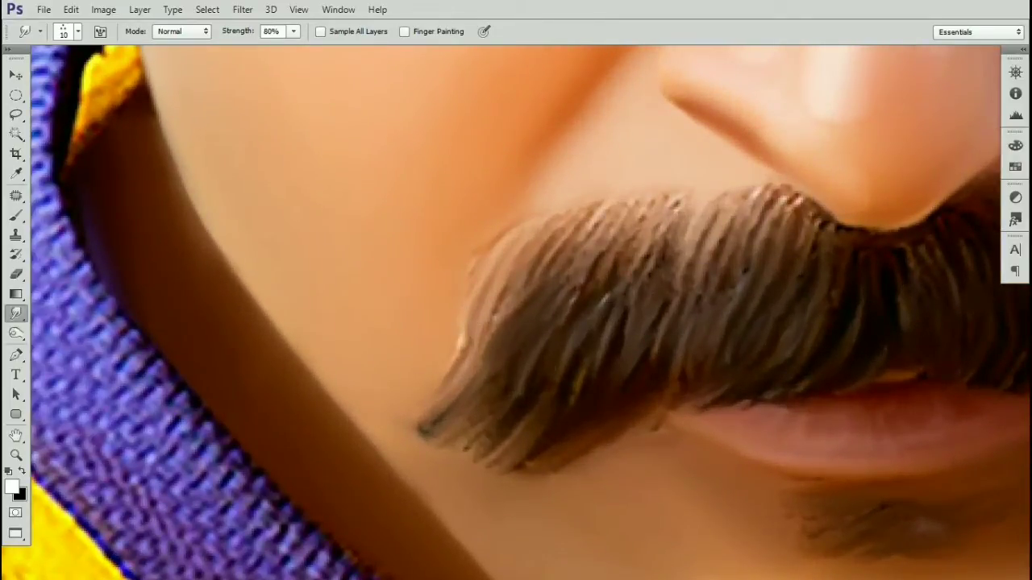
{"action": "key", "text": "bracketright"}
{"action": "left_click_drag", "start_coordinate": [613, 292], "coordinate": [682, 184]}
{"action": "left_click_drag", "start_coordinate": [642, 246], "coordinate": [674, 211]}
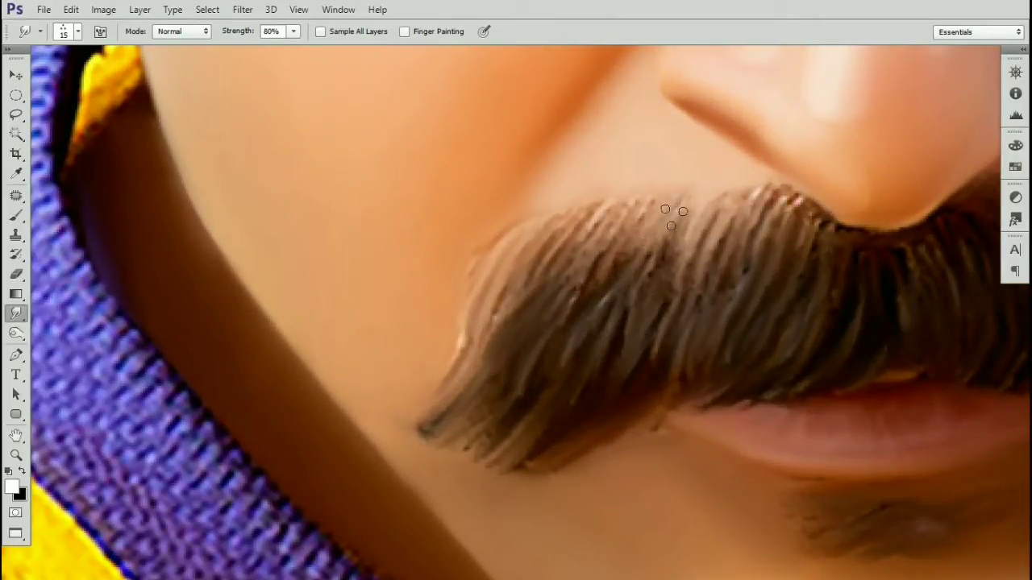
{"action": "mouse_move", "coordinate": [595, 281]}
{"action": "left_mouse_down"}
{"action": "mouse_move", "coordinate": [631, 212]}
{"action": "mouse_move", "coordinate": [622, 207]}
{"action": "left_mouse_up"}
{"action": "key", "text": "bracketright"}
{"action": "left_click_drag", "start_coordinate": [613, 275], "coordinate": [643, 239]}
Step: Smooth the remaining specks along the moustache's left upper edge beside the nose with the brush at 15
{"action": "mouse_move", "coordinate": [813, 206]}
{"action": "left_mouse_down"}
{"action": "mouse_move", "coordinate": [576, 211]}
{"action": "mouse_move", "coordinate": [577, 221]}
{"action": "left_mouse_up"}
{"action": "key", "text": "bracketleft"}
{"action": "left_click_drag", "start_coordinate": [706, 275], "coordinate": [608, 247]}
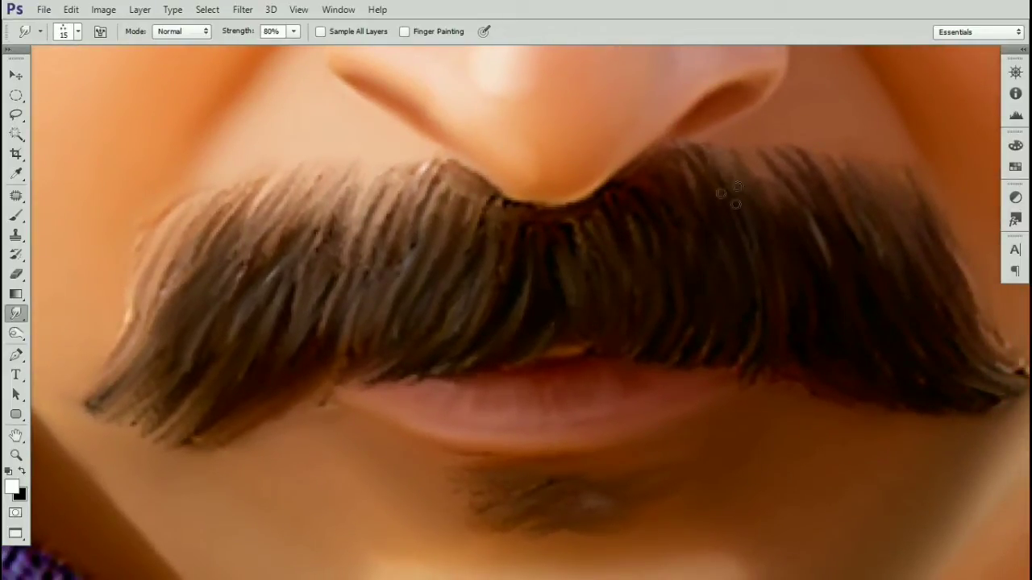
Step: Smudge the grainy outer tip of the moustache's right half into soft tapered strands with the brush at 20
{"action": "left_click_drag", "start_coordinate": [814, 321], "coordinate": [736, 286]}
{"action": "key", "text": "bracketright"}
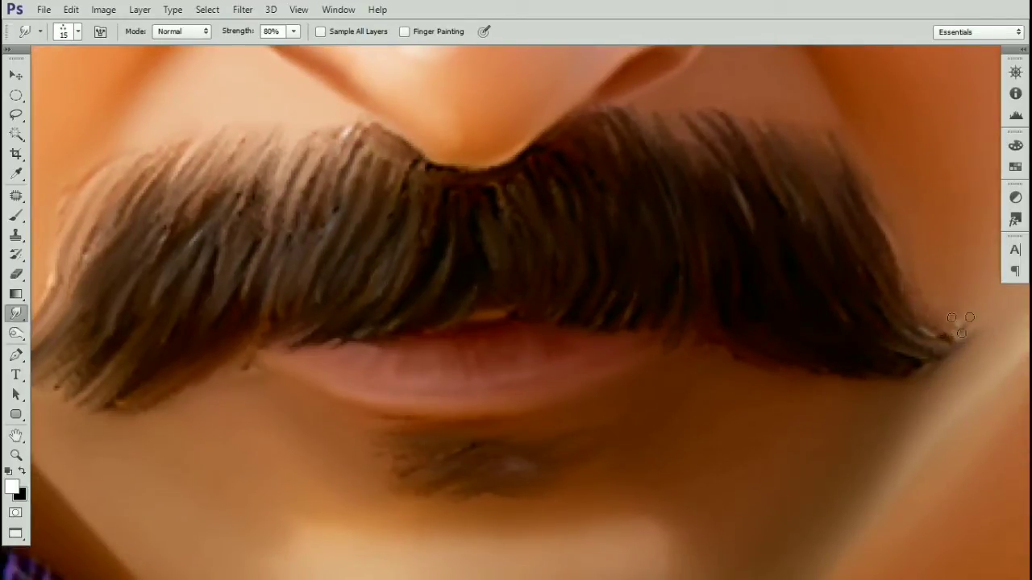
{"action": "key", "text": "bracketright"}
{"action": "left_click_drag", "start_coordinate": [961, 323], "coordinate": [921, 357]}
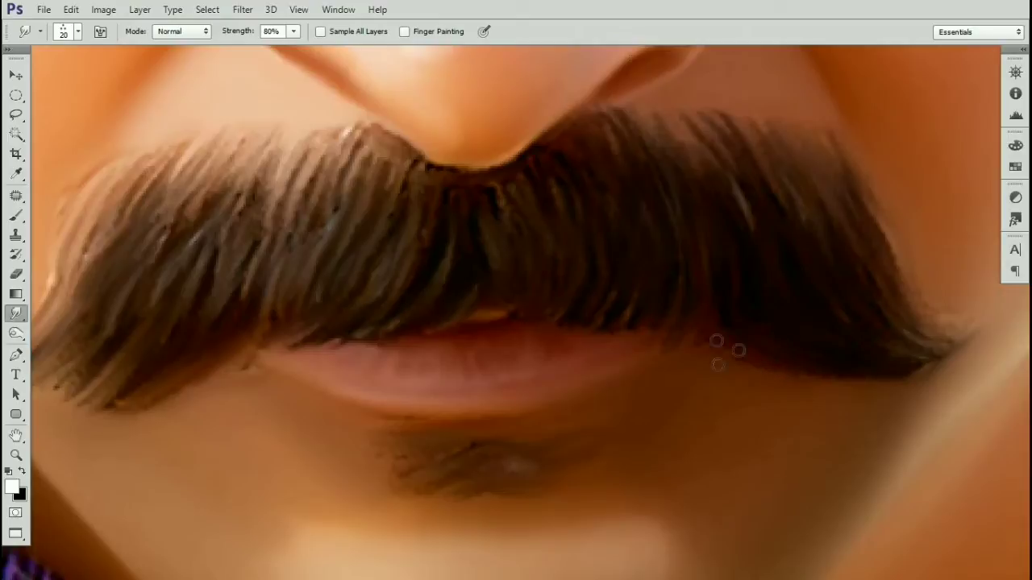
{"action": "key", "text": "ctrl+minus"}
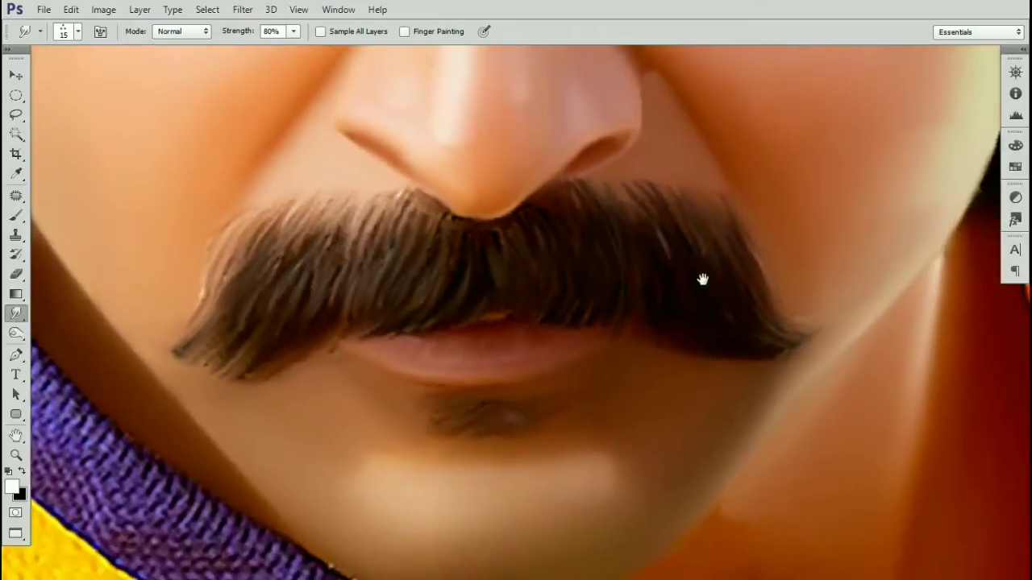
Step: Soften the upper edge of the moustache's right half below the nostril into fine hairs with the brush at 15 to 20
{"action": "key", "text": "ctrl+plus"}
{"action": "mouse_move", "coordinate": [702, 279]}
{"action": "left_mouse_down"}
{"action": "mouse_move", "coordinate": [777, 338]}
{"action": "mouse_move", "coordinate": [765, 272]}
{"action": "left_mouse_up"}
{"action": "key", "text": "bracketleft"}
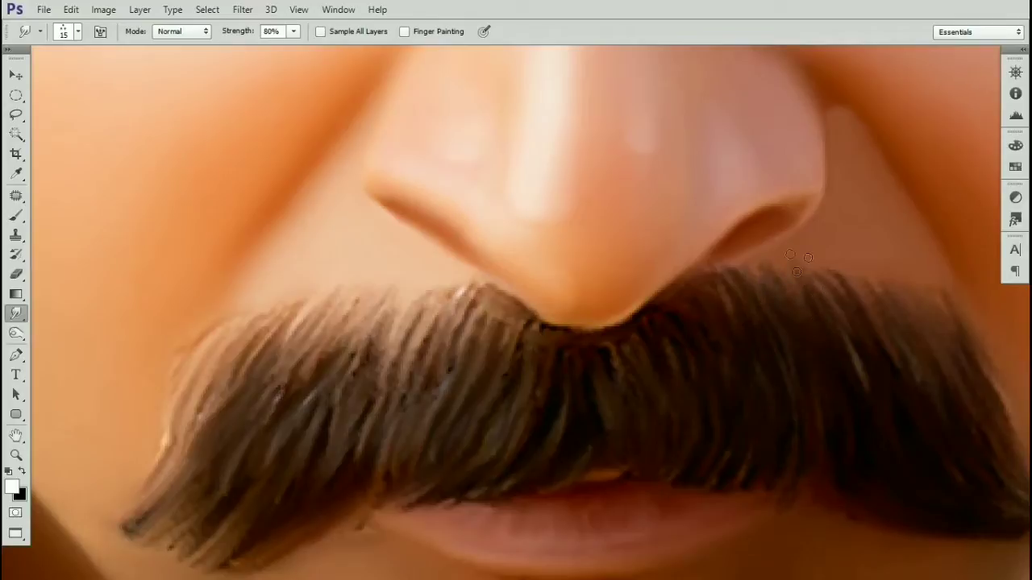
{"action": "scroll", "coordinate": [799, 262], "scroll_direction": "down", "scroll_amount": 2}
{"action": "key", "text": "bracketright"}
{"action": "scroll", "coordinate": [790, 369], "scroll_direction": "down", "scroll_amount": 3}
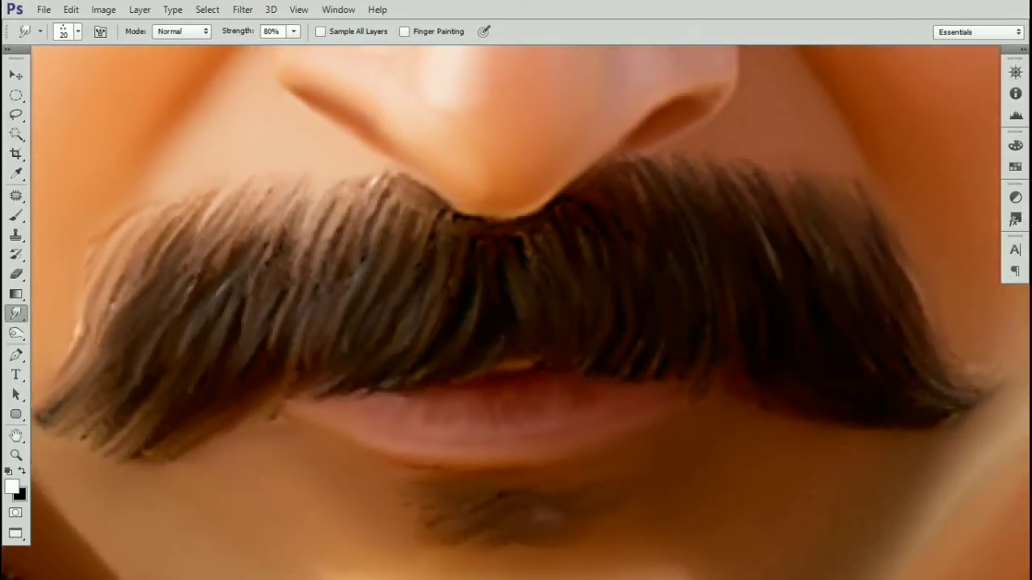
{"action": "key", "text": "ctrl+minus"}
{"action": "left_click_drag", "start_coordinate": [548, 280], "coordinate": [620, 320]}
{"action": "key", "text": "ctrl+plus"}
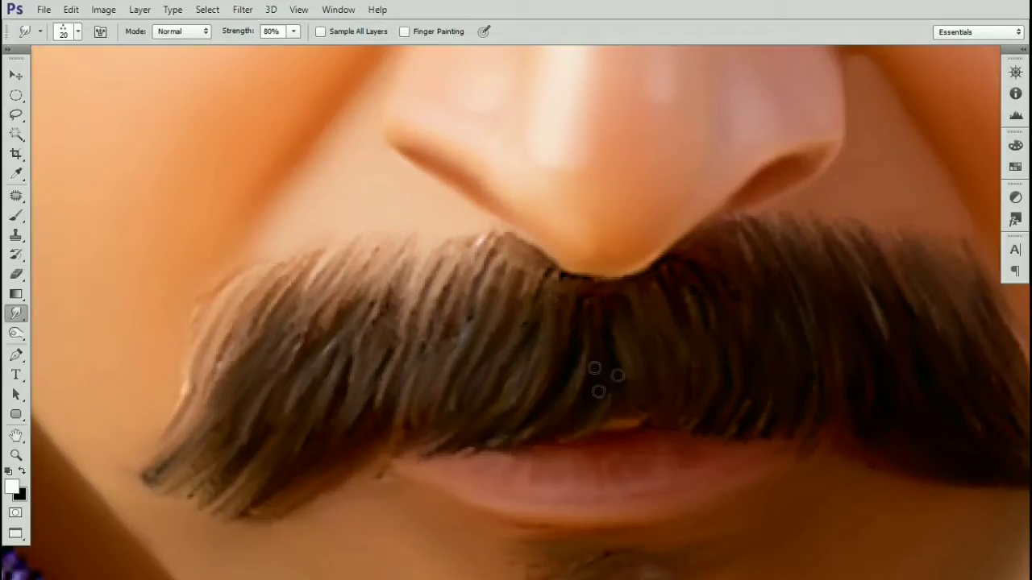
Step: Return to the hair and smudge the dark strands above the forehead's right half with the Smudge brush at 45
{"action": "key", "text": "ctrl+minus"}
{"action": "key", "text": "ctrl+minus"}
{"action": "key", "text": "ctrl+minus"}
{"action": "key", "text": "ctrl+minus"}
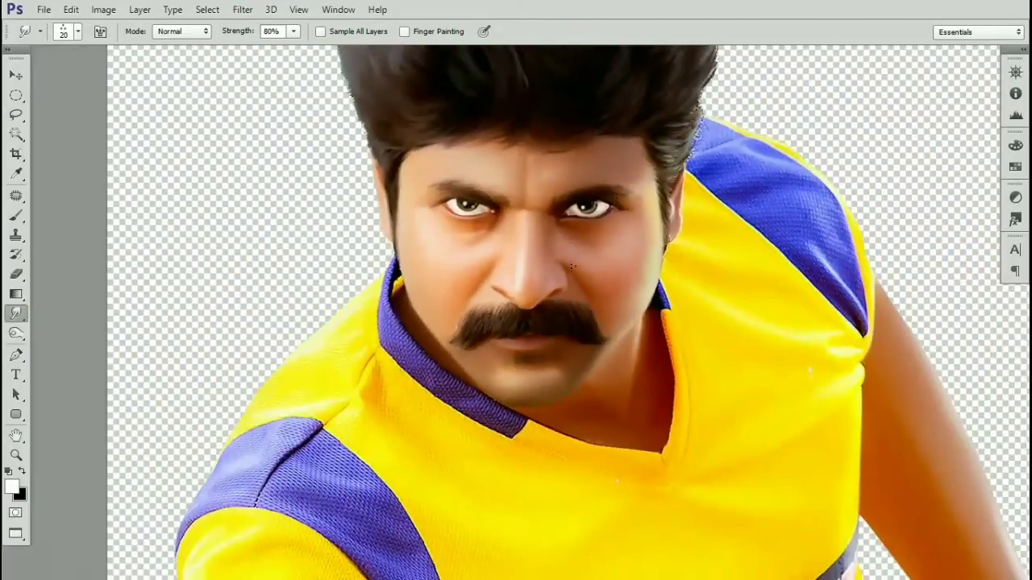
{"action": "left_click_drag", "start_coordinate": [614, 193], "coordinate": [614, 289]}
{"action": "key", "text": "z"}
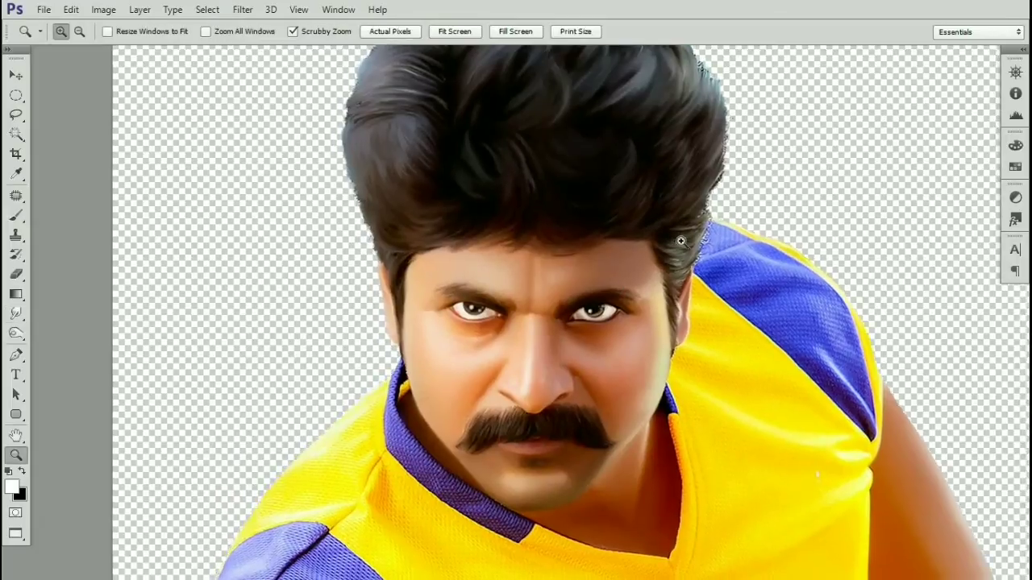
{"action": "left_click", "coordinate": [680, 240]}
{"action": "key", "text": "r"}
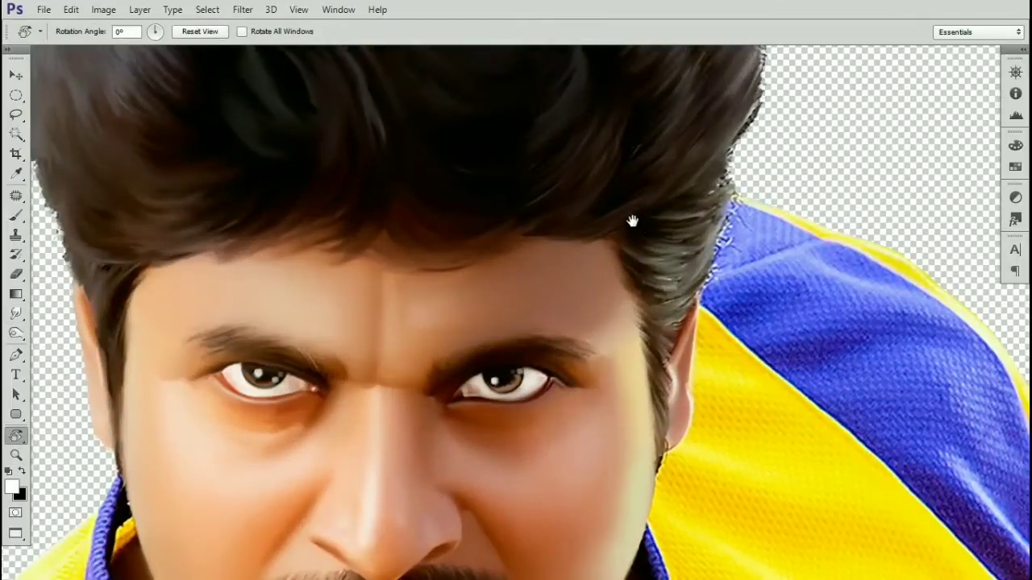
{"action": "mouse_move", "coordinate": [634, 221]}
{"action": "left_mouse_down"}
{"action": "mouse_move", "coordinate": [678, 250]}
{"action": "mouse_move", "coordinate": [670, 296]}
{"action": "left_mouse_up"}
{"action": "left_click", "coordinate": [16, 313]}
{"action": "key", "text": "]"}
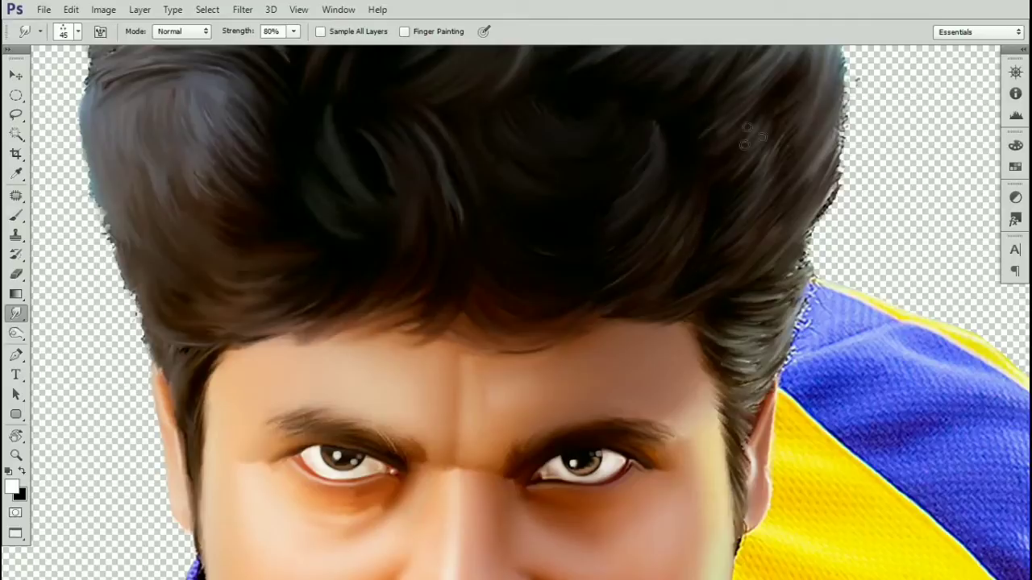
{"action": "key", "text": "bracketright"}
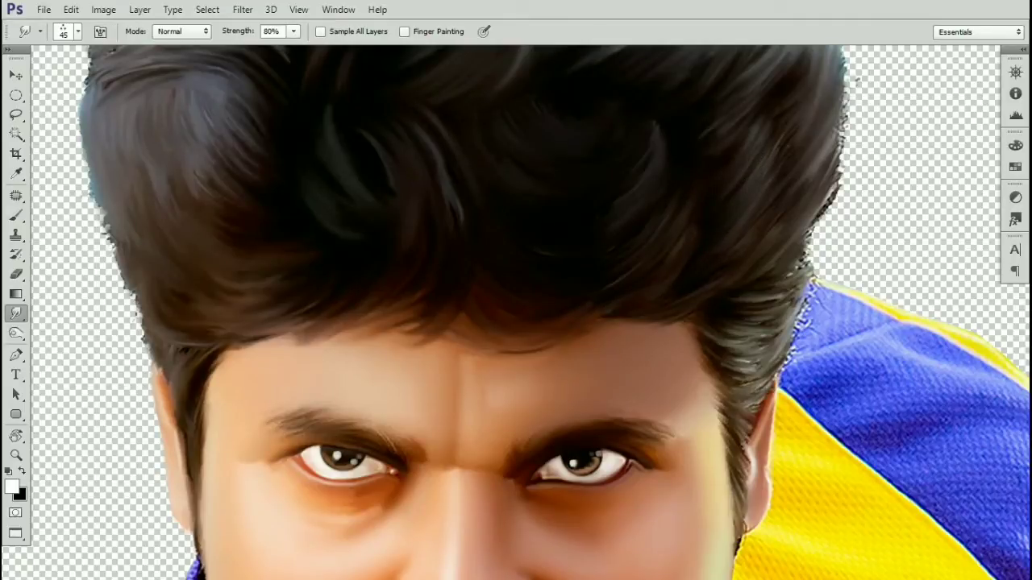
{"action": "key", "text": "bracketright"}
{"action": "left_click_drag", "start_coordinate": [663, 196], "coordinate": [709, 222]}
Step: Blend the remaining grainy wisps in the dark central hair above the nose bridge with the brush at 40 to 45
{"action": "key", "text": "bracketright"}
{"action": "left_click_drag", "start_coordinate": [714, 173], "coordinate": [601, 267]}
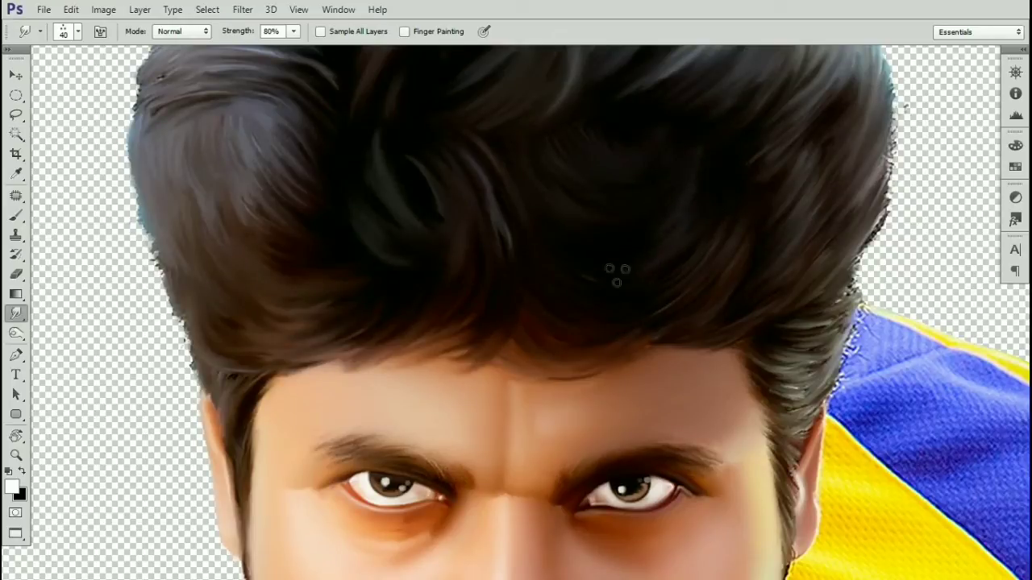
{"action": "mouse_move", "coordinate": [617, 272]}
{"action": "left_mouse_down"}
{"action": "mouse_move", "coordinate": [601, 244]}
{"action": "mouse_move", "coordinate": [594, 269]}
{"action": "mouse_move", "coordinate": [600, 171]}
{"action": "left_mouse_up"}
{"action": "key", "text": "bracketright"}
{"action": "key", "text": "bracketright"}
{"action": "key", "text": "bracketleft"}
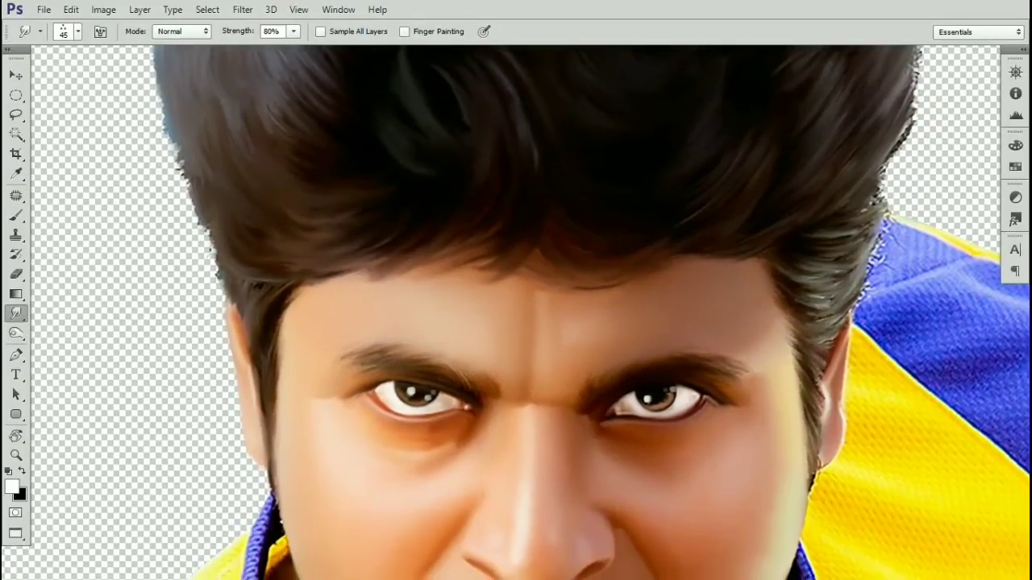
Step: Smooth the brownish strands on the hair's right side above the temple with the brush at 45
{"action": "left_click_drag", "start_coordinate": [795, 177], "coordinate": [752, 214]}
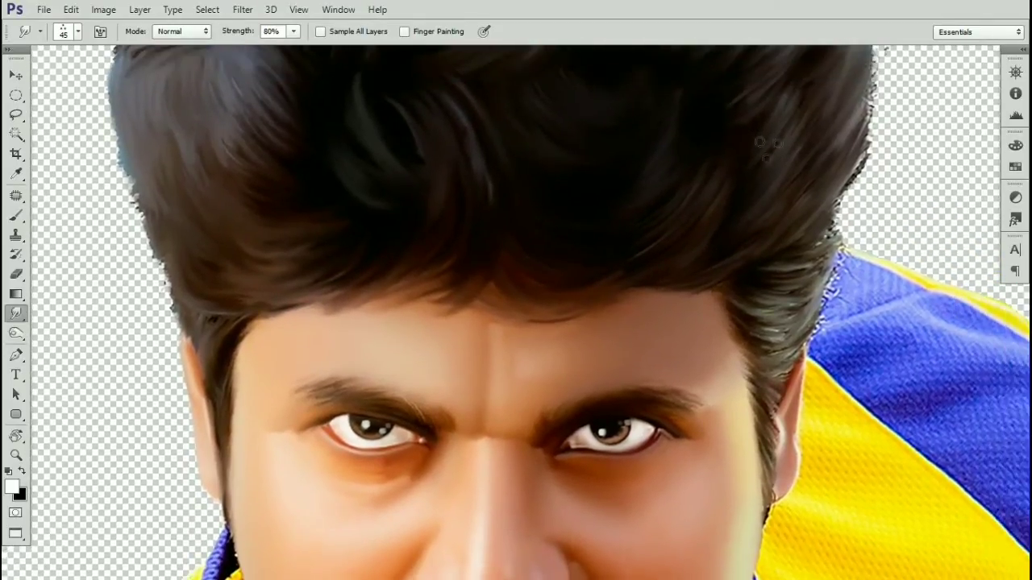
{"action": "left_click_drag", "start_coordinate": [679, 157], "coordinate": [644, 208]}
{"action": "key", "text": "bracketleft"}
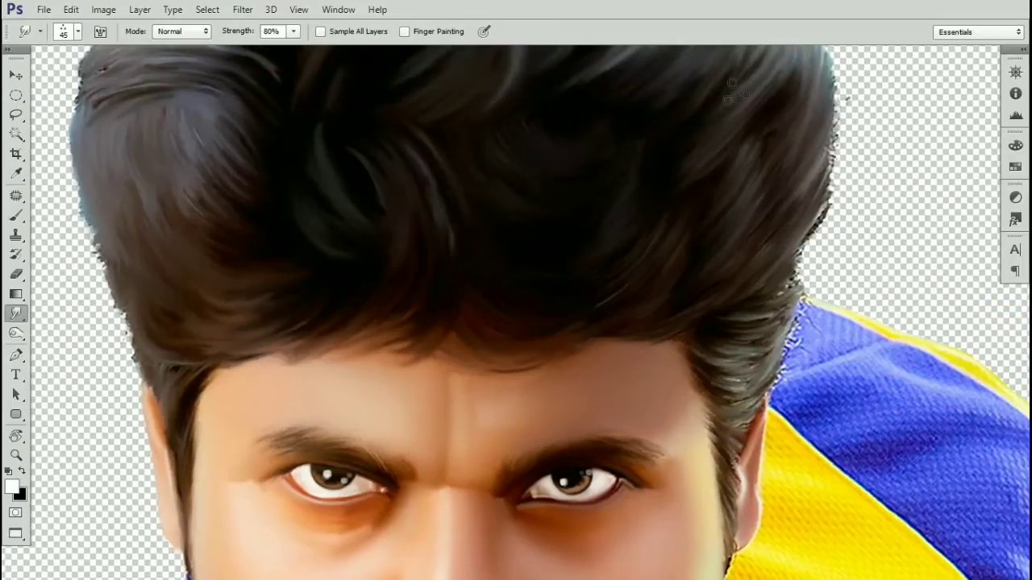
{"action": "left_click_drag", "start_coordinate": [672, 115], "coordinate": [713, 183]}
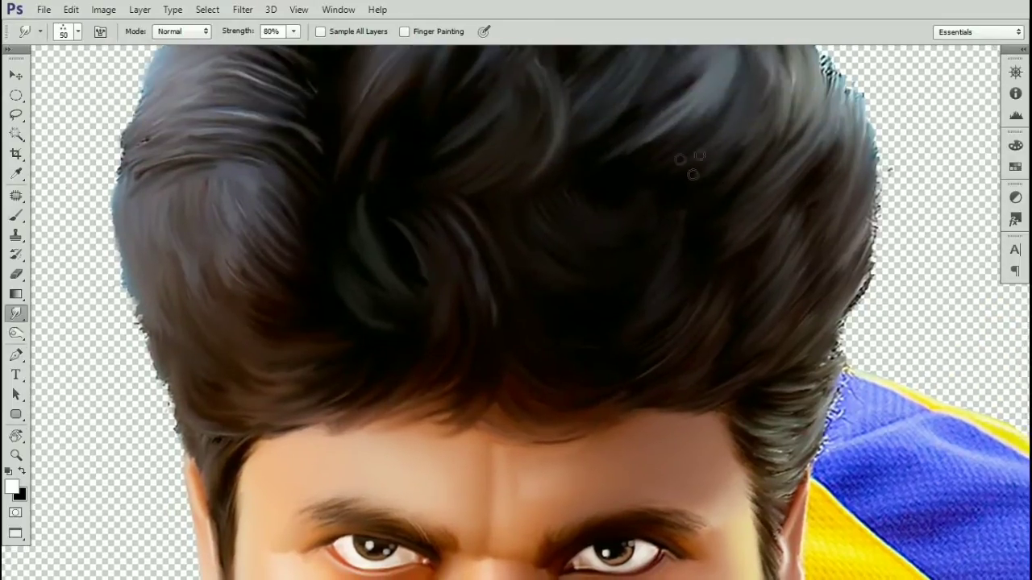
Step: Blend the dark hair below the bright grey lock and the lock's lower end with the brush at 50 to 60
{"action": "key", "text": "bracketright"}
{"action": "key", "text": "bracketright"}
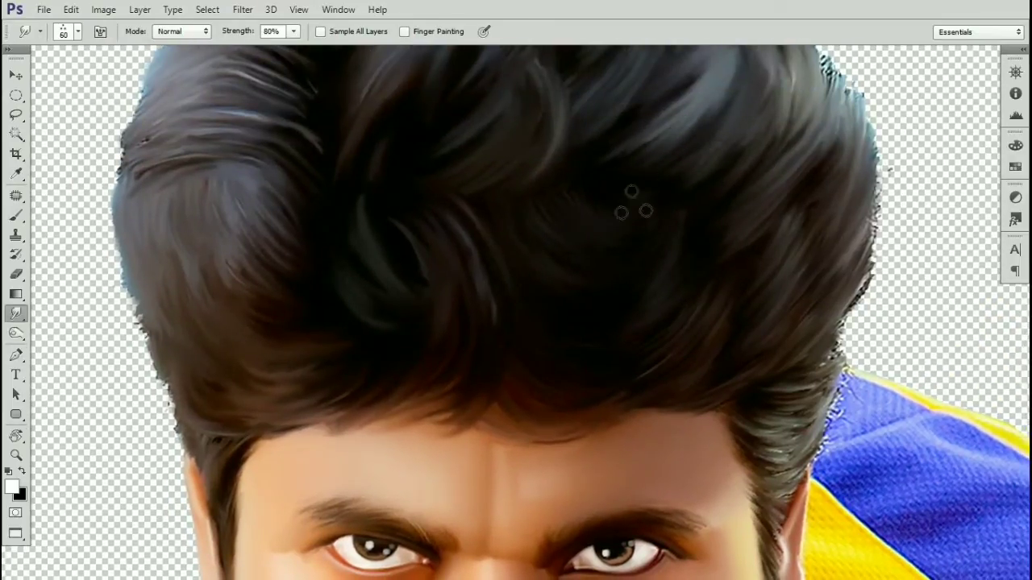
{"action": "left_click_drag", "start_coordinate": [637, 139], "coordinate": [624, 172]}
{"action": "key", "text": "bracketleft"}
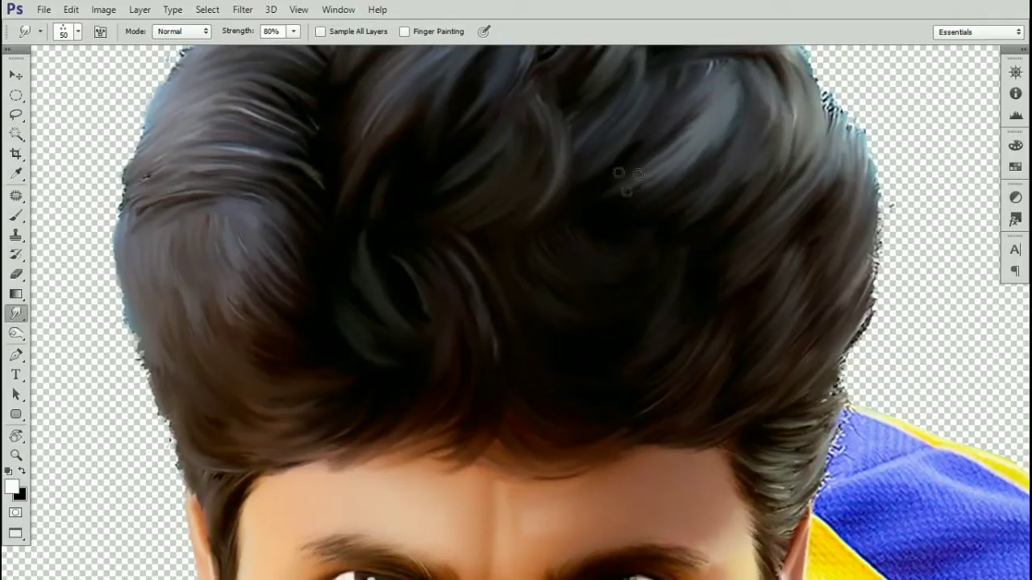
{"action": "key", "text": "bracketright"}
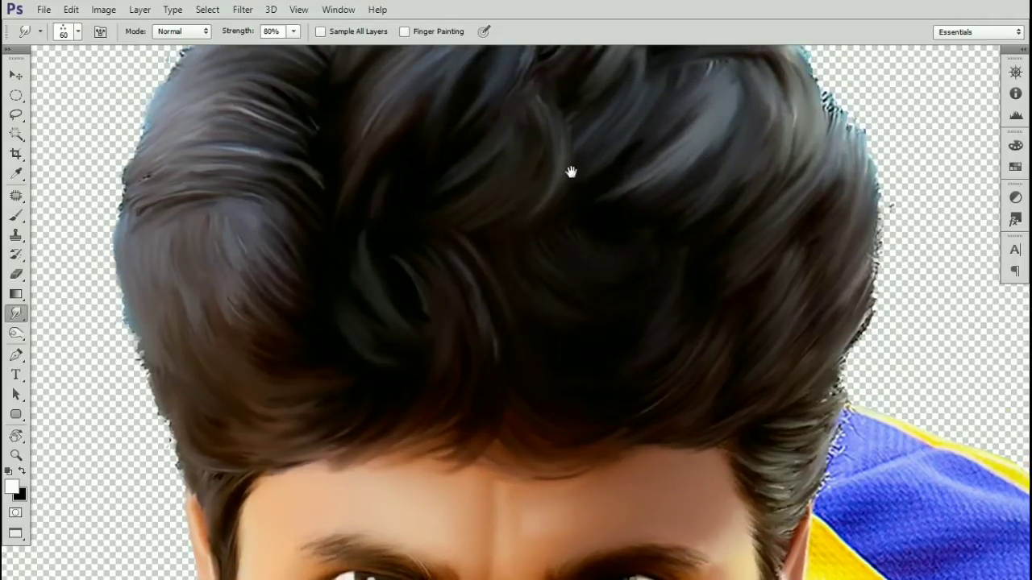
Step: Smudge the curled strands at the hair's centre above the forehead into softer sweeps with the brush at 60 to 70
{"action": "left_click_drag", "start_coordinate": [571, 172], "coordinate": [599, 212]}
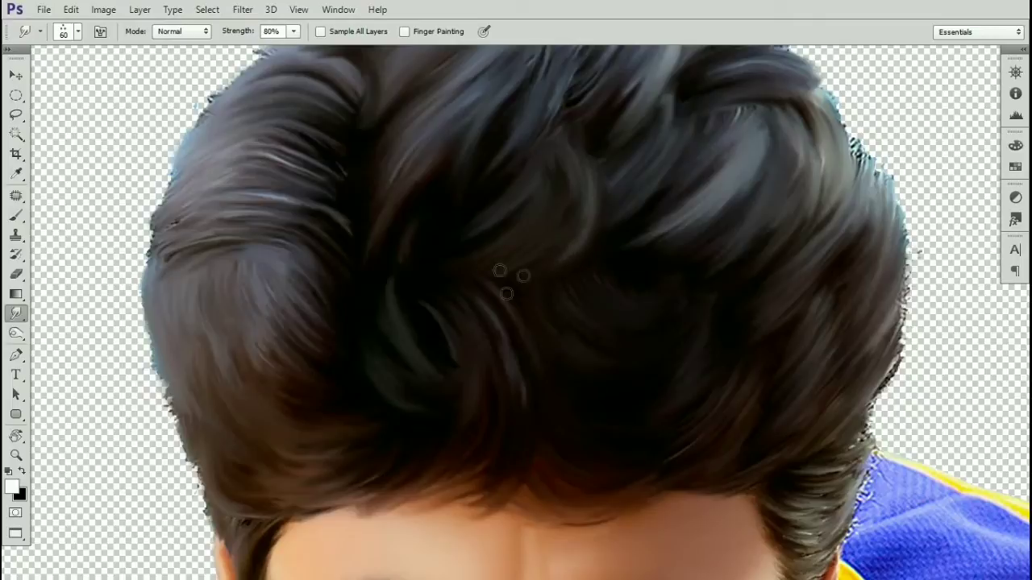
{"action": "left_click_drag", "start_coordinate": [508, 281], "coordinate": [556, 217]}
{"action": "key", "text": "bracketright"}
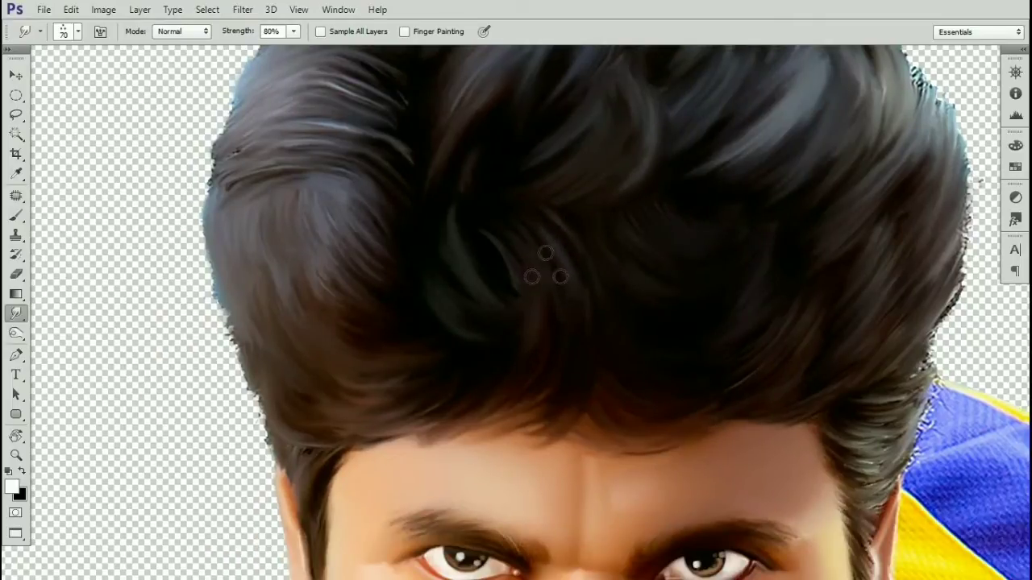
{"action": "left_click_drag", "start_coordinate": [489, 291], "coordinate": [625, 318]}
Step: Pull the inner edge of the lower left hair wave into soft strands with the brush at 60 to 70
{"action": "key", "text": "bracketleft"}
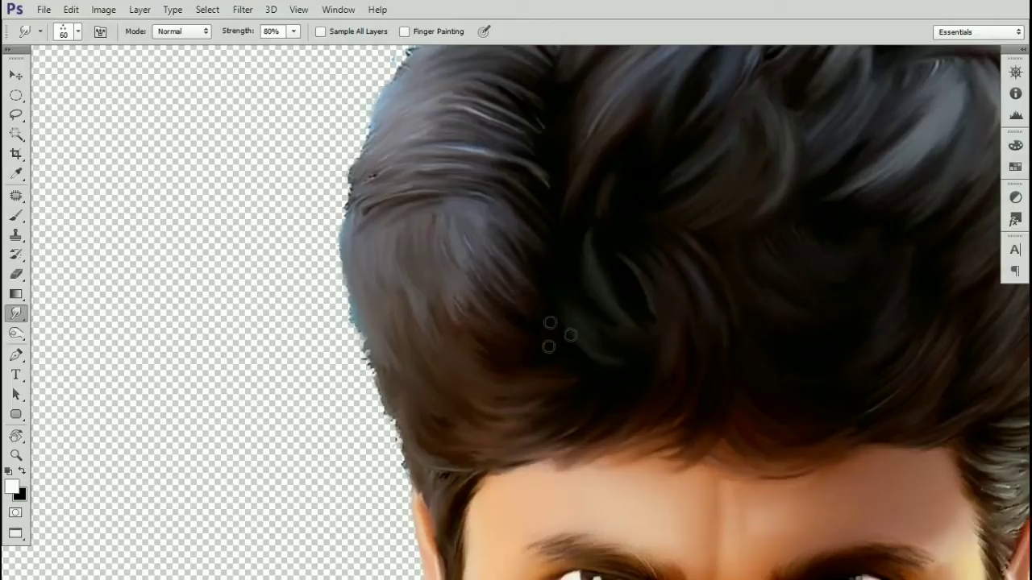
{"action": "key", "text": "bracketright"}
{"action": "key", "text": "bracketright"}
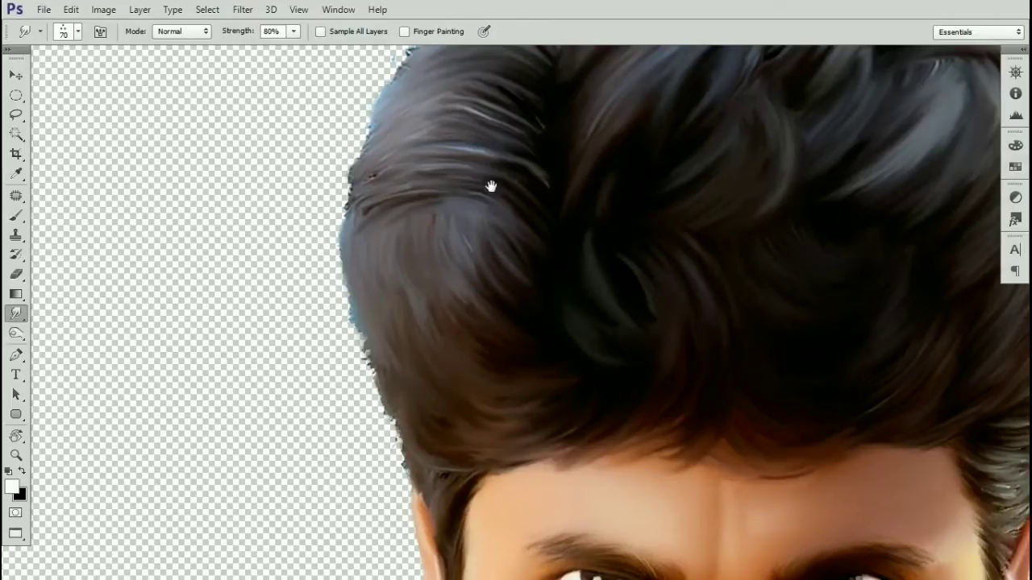
{"action": "left_click_drag", "start_coordinate": [531, 261], "coordinate": [539, 327]}
{"action": "mouse_move", "coordinate": [550, 246]}
{"action": "left_mouse_down"}
{"action": "mouse_move", "coordinate": [472, 157]}
{"action": "mouse_move", "coordinate": [550, 178]}
{"action": "mouse_move", "coordinate": [504, 163]}
{"action": "left_mouse_up"}
Step: Smudge the light specks along the inner side of the upper left hair sweep with the brush at 70
{"action": "key", "text": "bracketleft"}
{"action": "key", "text": "bracketright"}
{"action": "left_click_drag", "start_coordinate": [601, 191], "coordinate": [525, 180]}
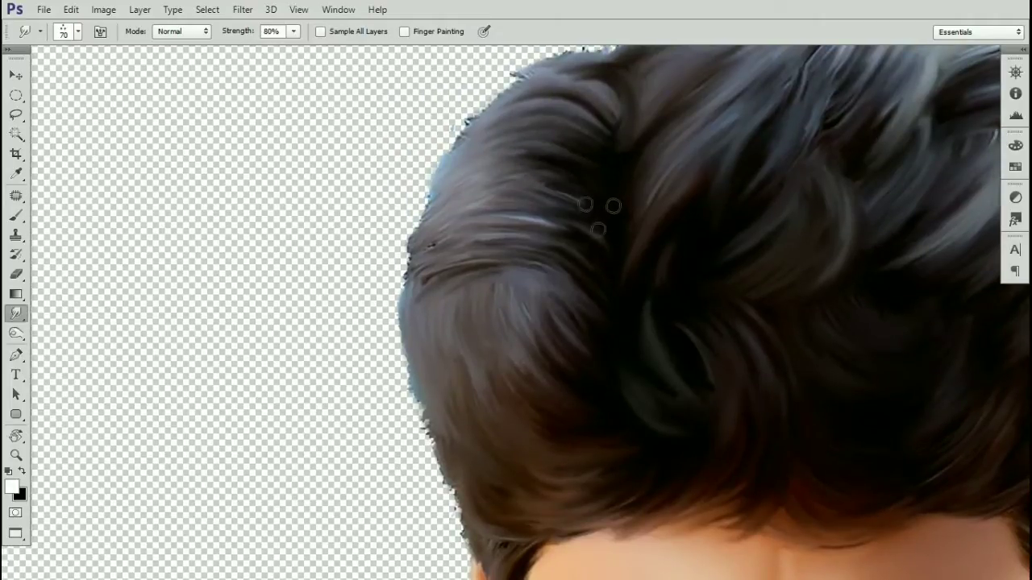
{"action": "left_click_drag", "start_coordinate": [623, 226], "coordinate": [571, 243]}
{"action": "left_click_drag", "start_coordinate": [608, 165], "coordinate": [568, 231]}
{"action": "key", "text": "bracketleft"}
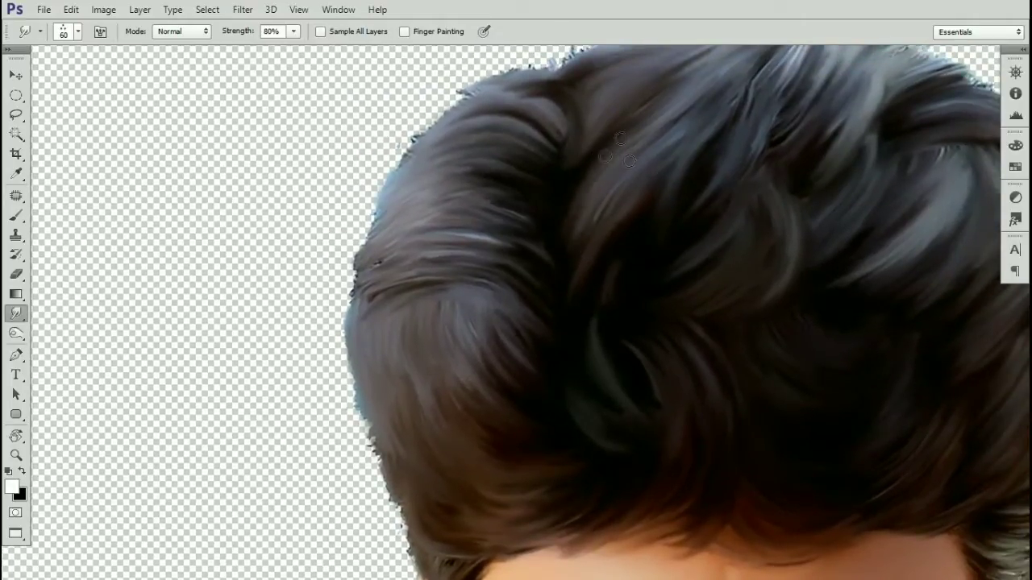
Step: Smooth the bluish locks at the upper centre of the hair into flowing strands with the brush at 50 to 60
{"action": "left_click_drag", "start_coordinate": [689, 179], "coordinate": [599, 192]}
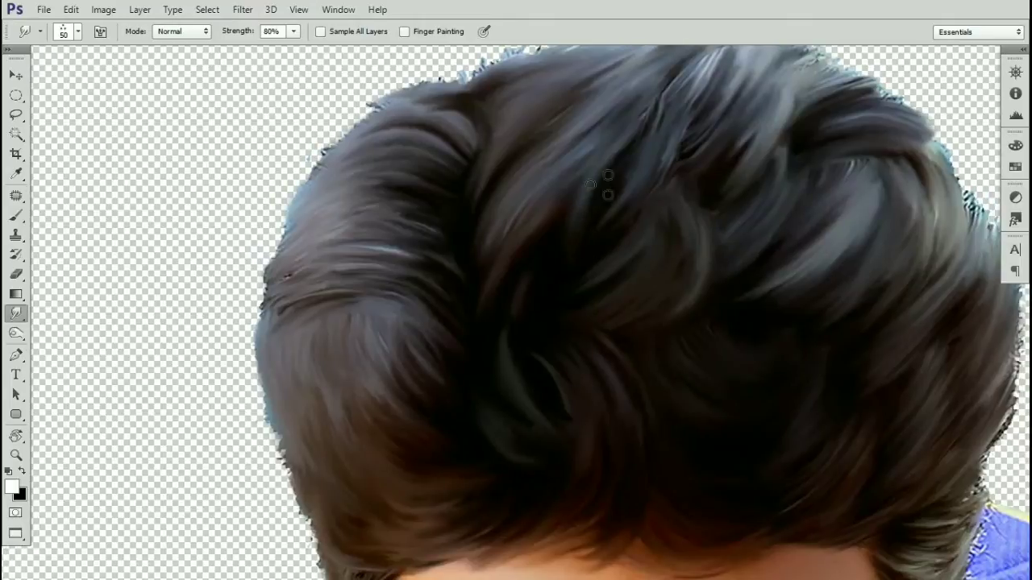
{"action": "key", "text": "bracketleft"}
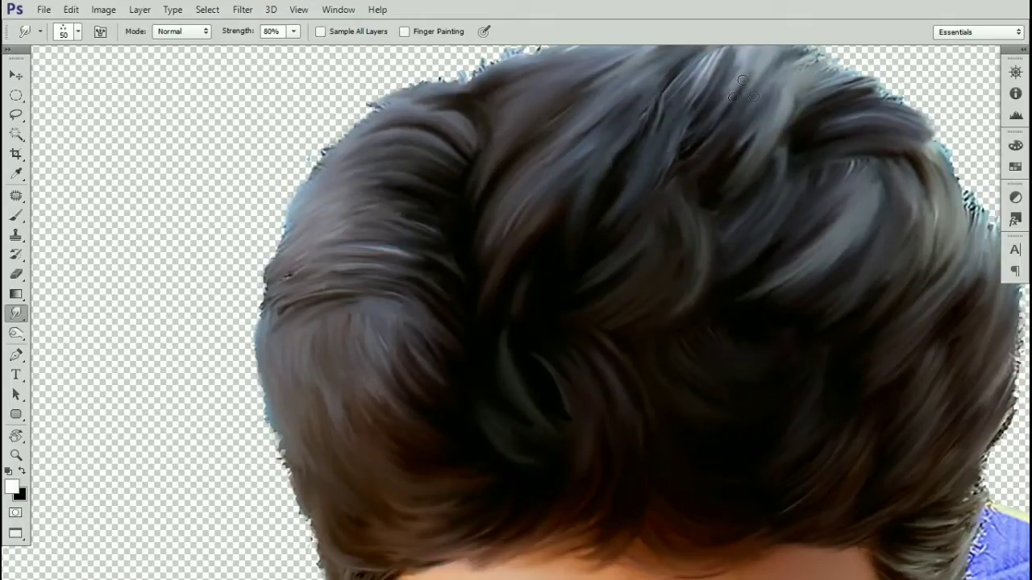
{"action": "left_click_drag", "start_coordinate": [679, 182], "coordinate": [683, 133]}
{"action": "key", "text": "bracketright"}
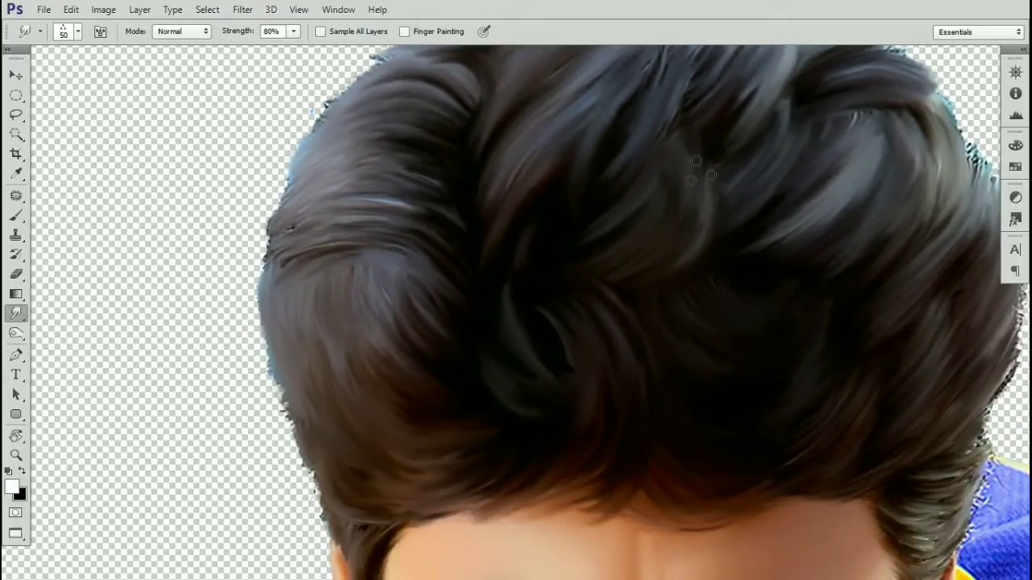
Step: Refine the curved central lock and the strands beside it with the brush at 45 to 50
{"action": "key", "text": "bracketleft"}
{"action": "left_click_drag", "start_coordinate": [718, 180], "coordinate": [689, 213]}
{"action": "key", "text": "bracketleft"}
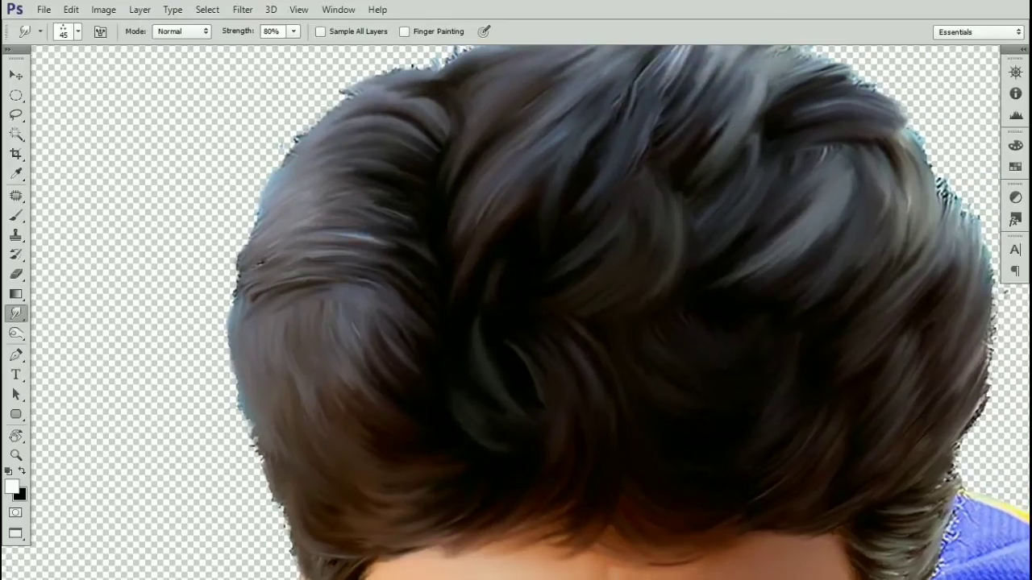
{"action": "mouse_move", "coordinate": [786, 161]}
{"action": "left_mouse_down"}
{"action": "mouse_move", "coordinate": [783, 97]}
{"action": "mouse_move", "coordinate": [758, 165]}
{"action": "mouse_move", "coordinate": [730, 133]}
{"action": "left_mouse_up"}
{"action": "mouse_move", "coordinate": [749, 184]}
{"action": "left_mouse_down"}
{"action": "mouse_move", "coordinate": [686, 242]}
{"action": "mouse_move", "coordinate": [679, 202]}
{"action": "left_mouse_up"}
{"action": "key", "text": "bracketright"}
Step: Examine the smudged hair, face and moustache across the whole portrait at several magnifications
{"action": "key", "text": "ctrl+minus"}
{"action": "key", "text": "ctrl+minus"}
{"action": "left_click_drag", "start_coordinate": [667, 309], "coordinate": [649, 293]}
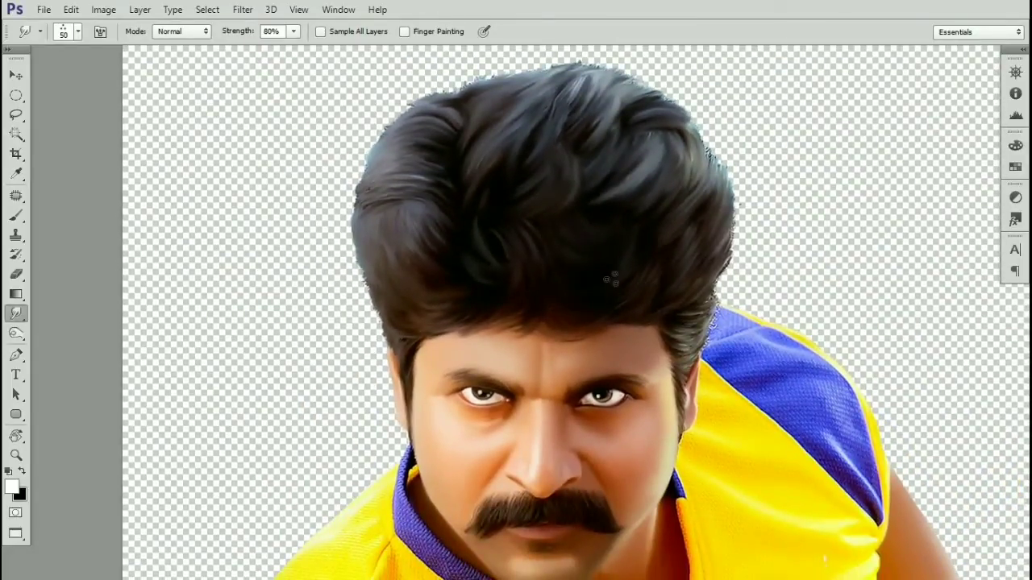
{"action": "scroll", "coordinate": [588, 270], "scroll_direction": "down", "scroll_amount": 2}
{"action": "key", "text": "z"}
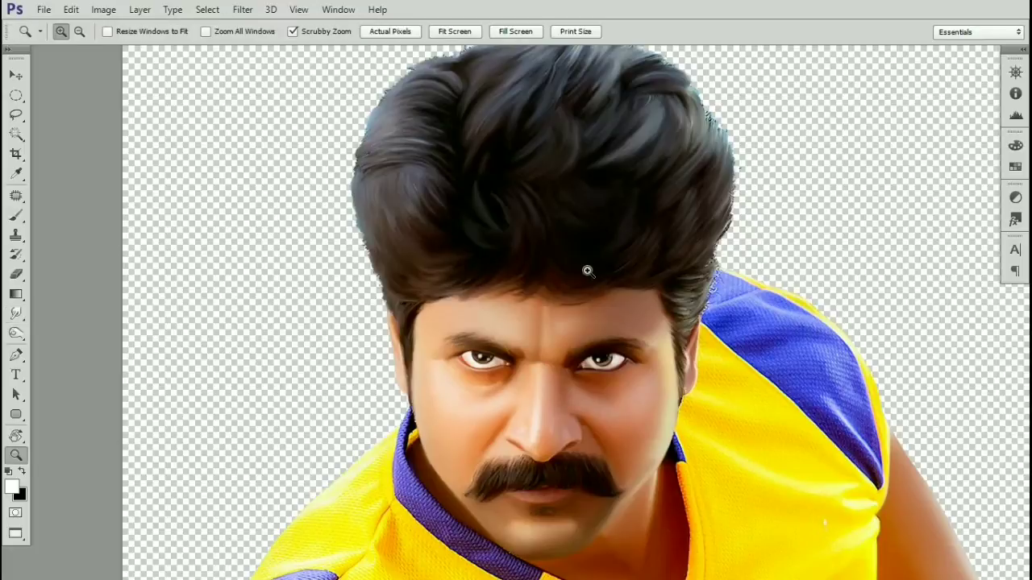
{"action": "left_click", "coordinate": [515, 296]}
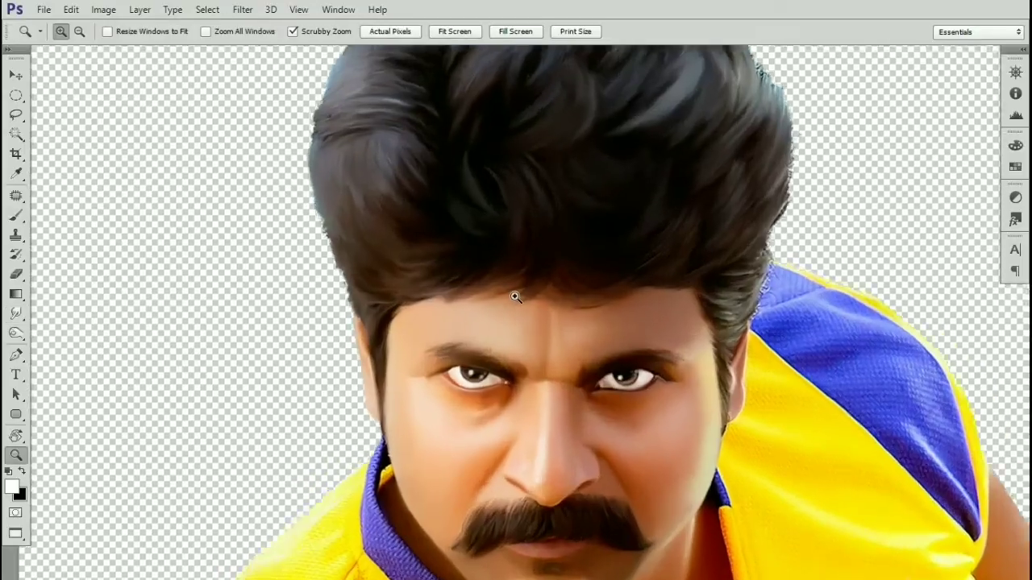
{"action": "key", "text": "v"}
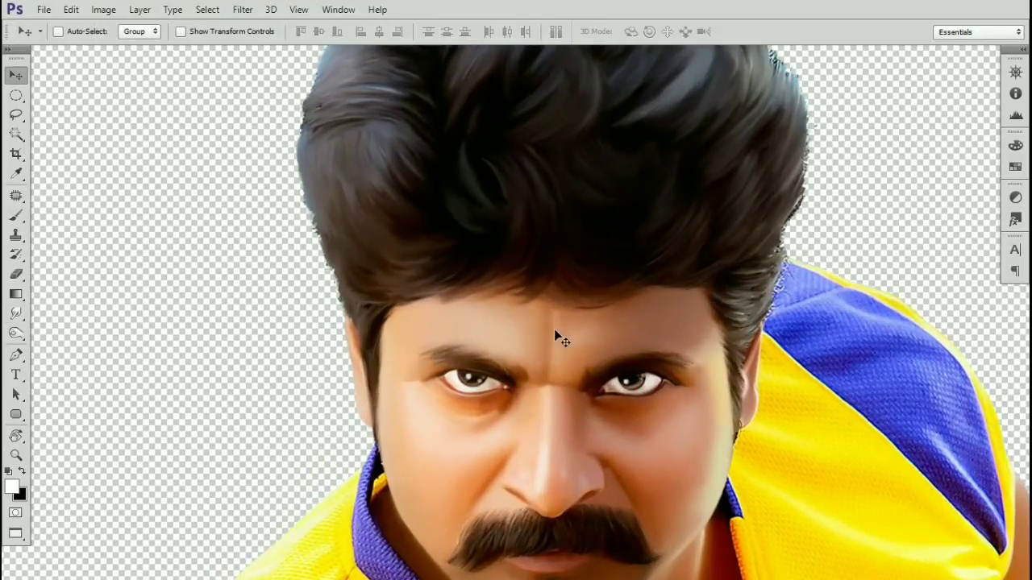
{"action": "scroll", "coordinate": [552, 329], "scroll_direction": "down", "scroll_amount": 8}
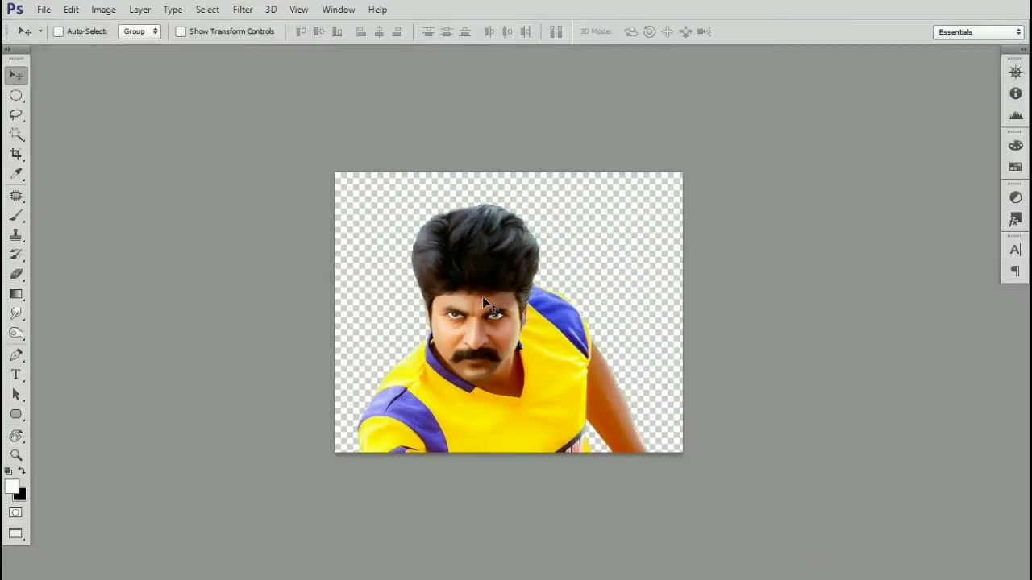
{"action": "left_click_drag", "start_coordinate": [483, 303], "coordinate": [524, 325]}
{"action": "key", "text": "ctrl+z"}
Step: Add a new layer, fill it with white and move it behind the portrait as a background
{"action": "key", "text": "z"}
{"action": "left_click", "coordinate": [455, 306]}
{"action": "key", "text": "ctrl+shift+n"}
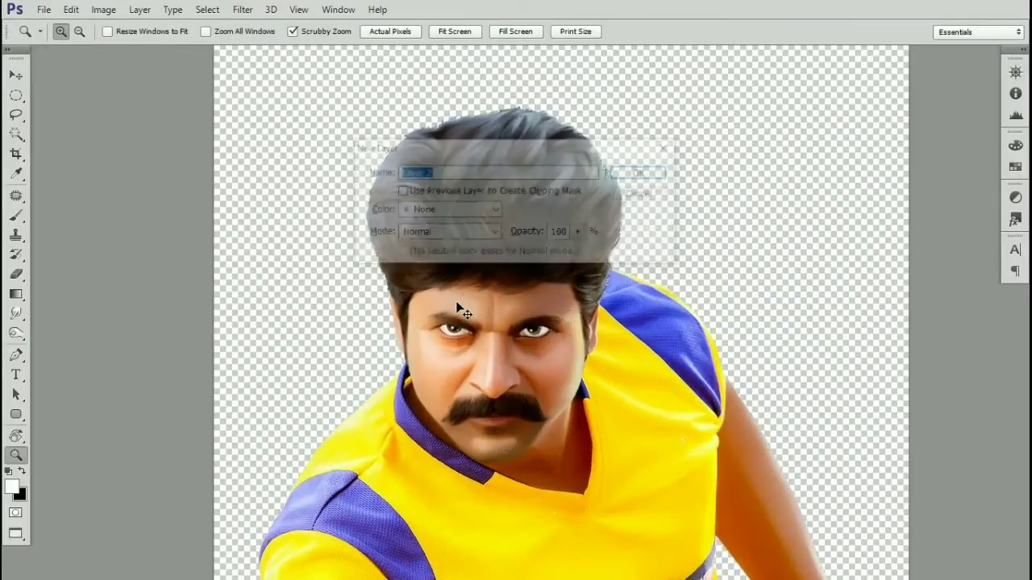
{"action": "key", "text": "Escape"}
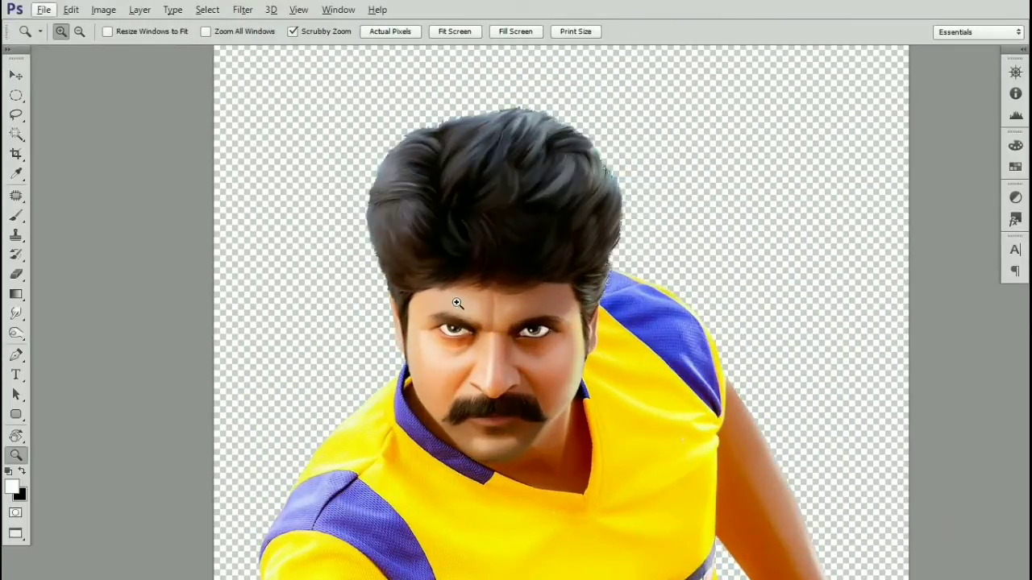
{"action": "key", "text": "alt+BackSpace"}
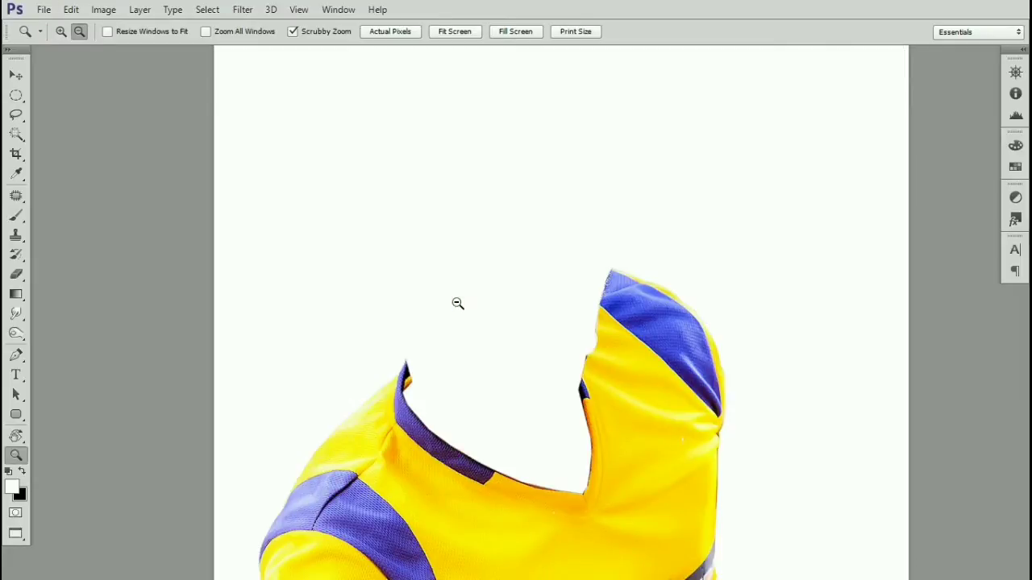
{"action": "key", "text": "v"}
{"action": "key", "text": "ctrl+["}
{"action": "key", "text": "z"}
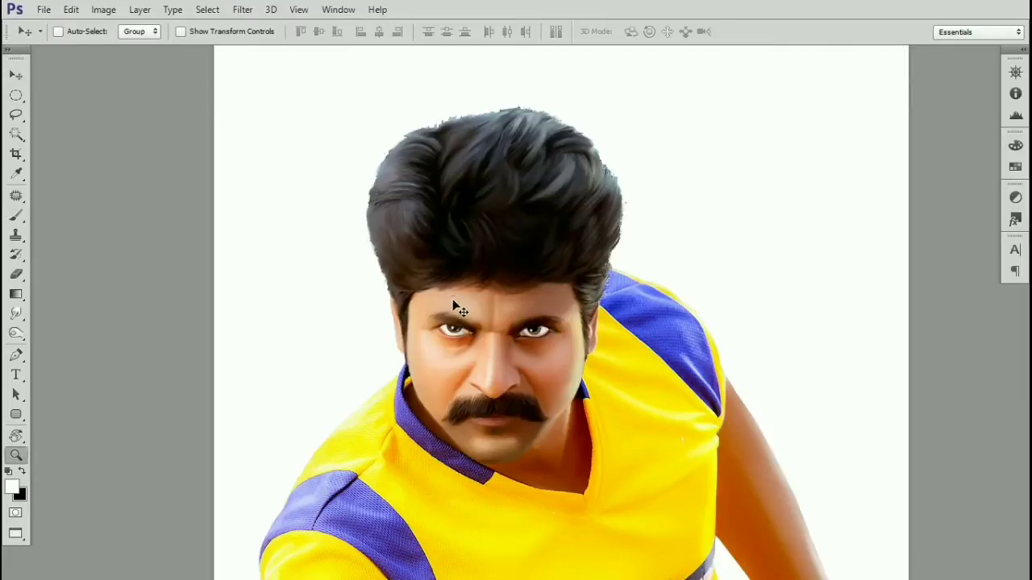
{"action": "left_click", "coordinate": [456, 309]}
{"action": "key", "text": "v"}
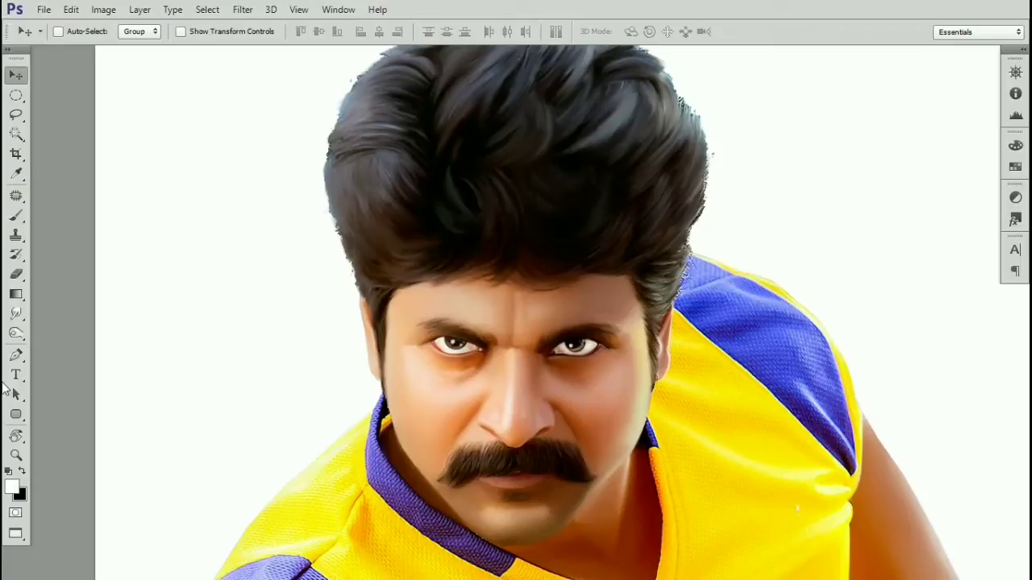
Step: Set the foreground colour to mid grey #848484 and refill the background layer with it
{"action": "left_click", "coordinate": [13, 486]}
{"action": "left_click", "coordinate": [629, 233]}
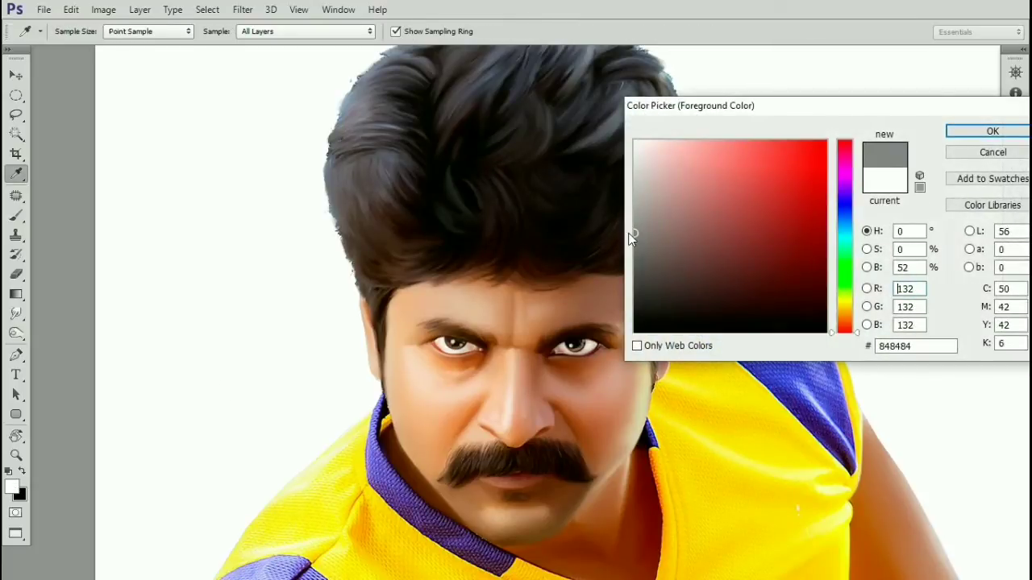
{"action": "key", "text": "Return"}
{"action": "key", "text": "alt+BackSpace"}
{"action": "key", "text": "Tab"}
{"action": "key", "text": "Tab"}
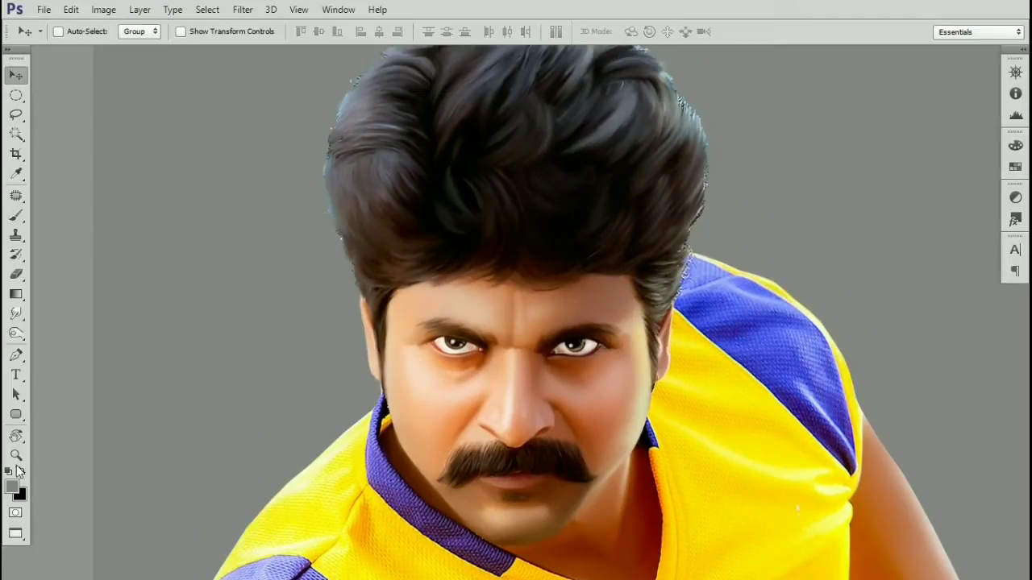
Step: Choose a dark bluish grey as the foreground colour and fill the background layer with it
{"action": "left_click", "coordinate": [13, 486]}
{"action": "left_click", "coordinate": [637, 290]}
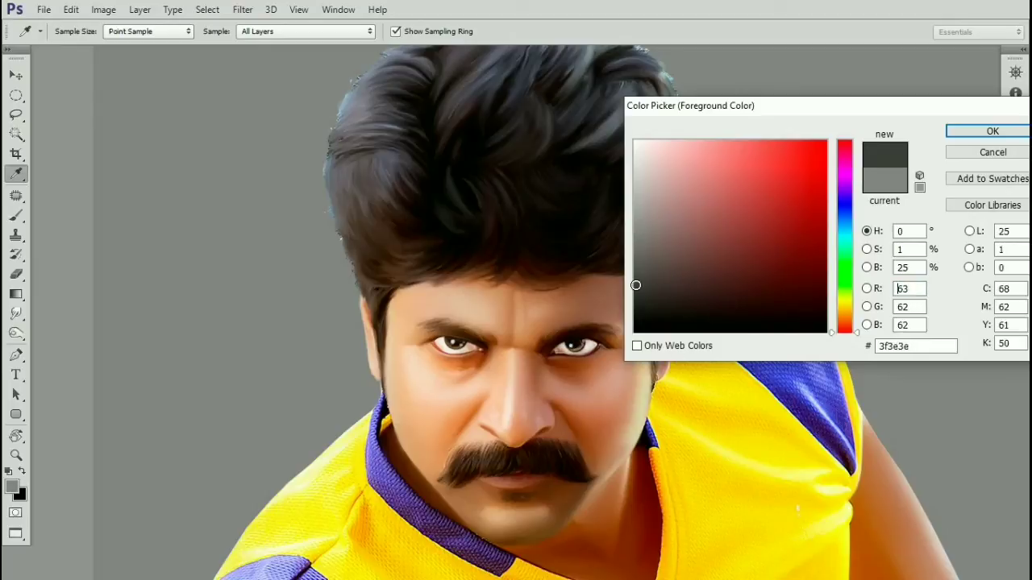
{"action": "left_click", "coordinate": [844, 202]}
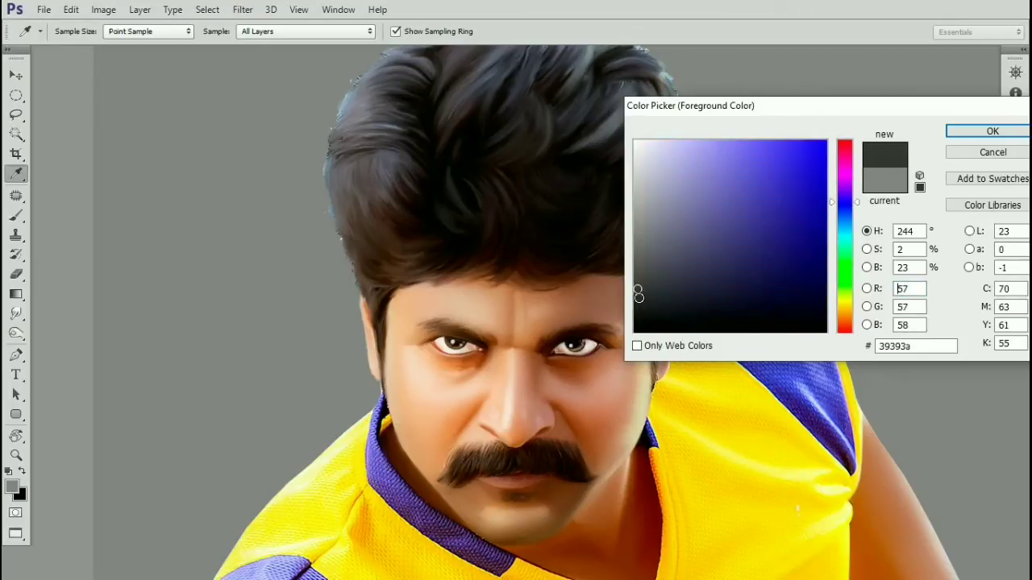
{"action": "left_click", "coordinate": [686, 284]}
{"action": "key", "text": "Return"}
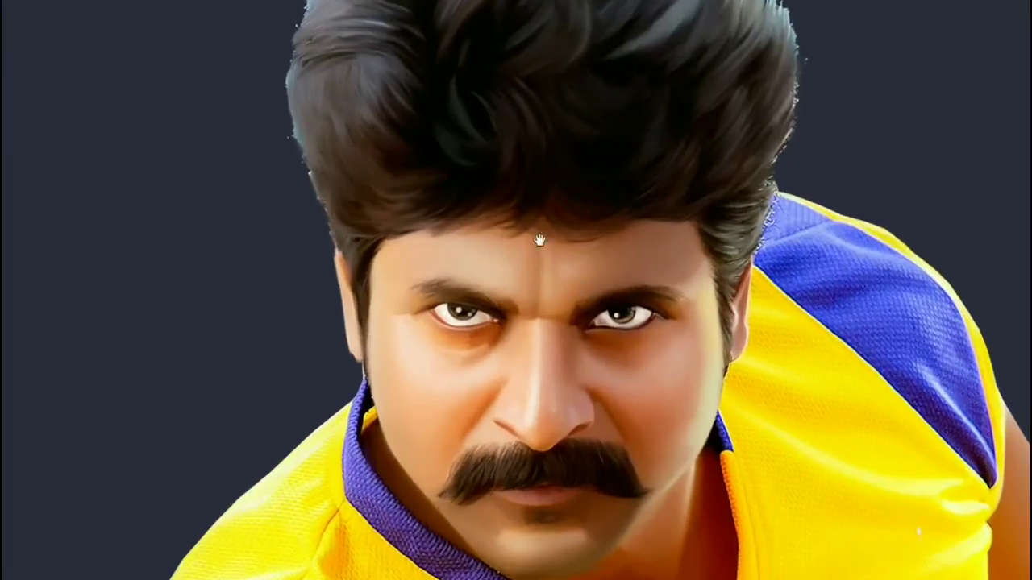
Step: Examine the hair outline and the sideburn up close against the dark background
{"action": "left_click_drag", "start_coordinate": [538, 240], "coordinate": [517, 220]}
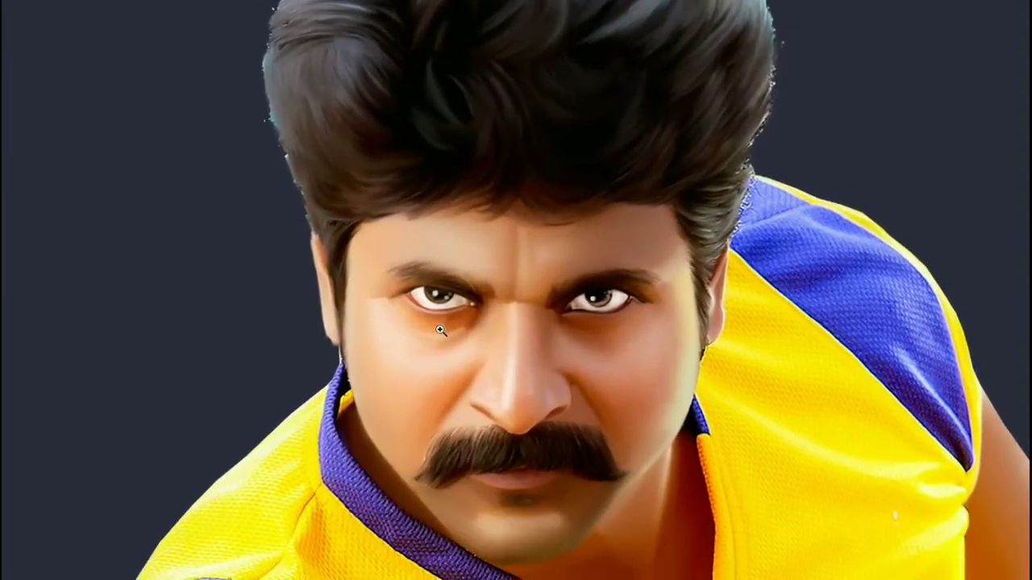
{"action": "left_click", "coordinate": [442, 330]}
{"action": "left_click_drag", "start_coordinate": [425, 273], "coordinate": [470, 352]}
{"action": "left_click_drag", "start_coordinate": [363, 278], "coordinate": [413, 339]}
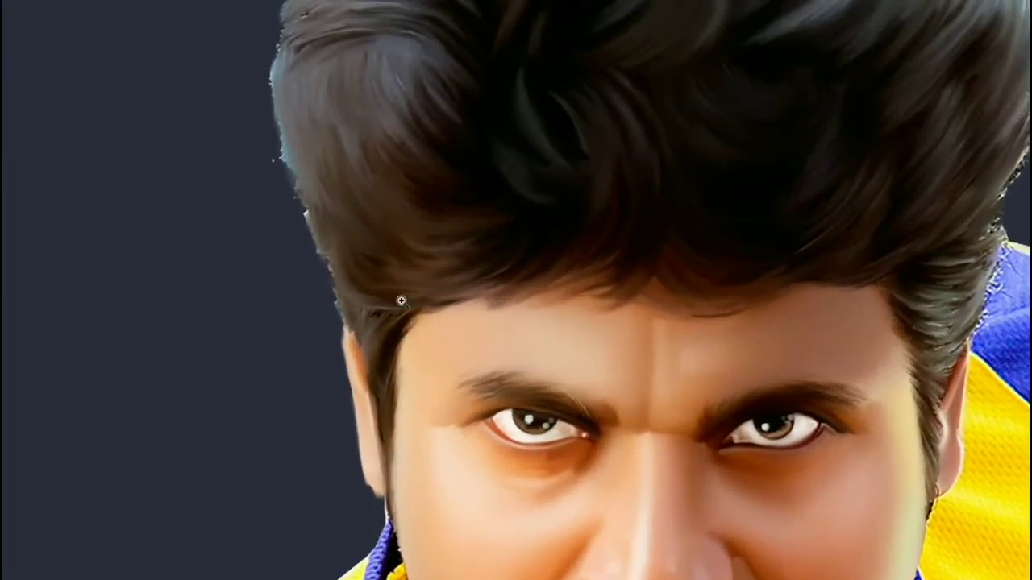
{"action": "left_click", "coordinate": [390, 285]}
{"action": "right_click", "coordinate": [320, 309]}
{"action": "left_click", "coordinate": [336, 320]}
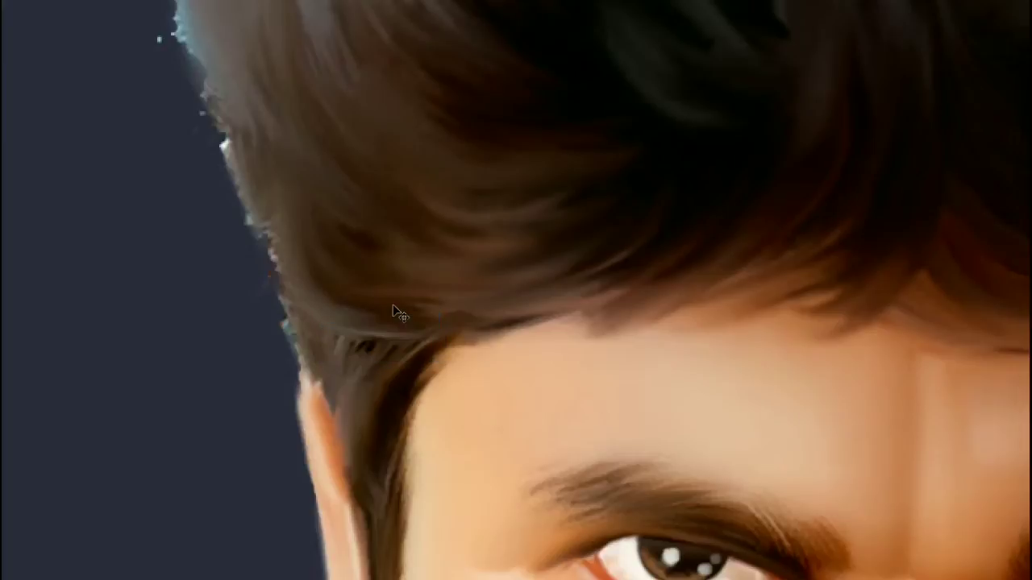
{"action": "key", "text": "ctrl+minus"}
{"action": "scroll", "coordinate": [469, 232], "scroll_direction": "down", "scroll_amount": 1}
Step: Hide the original portrait on Layer 0 beneath the smudged copy
{"action": "key", "text": "F7"}
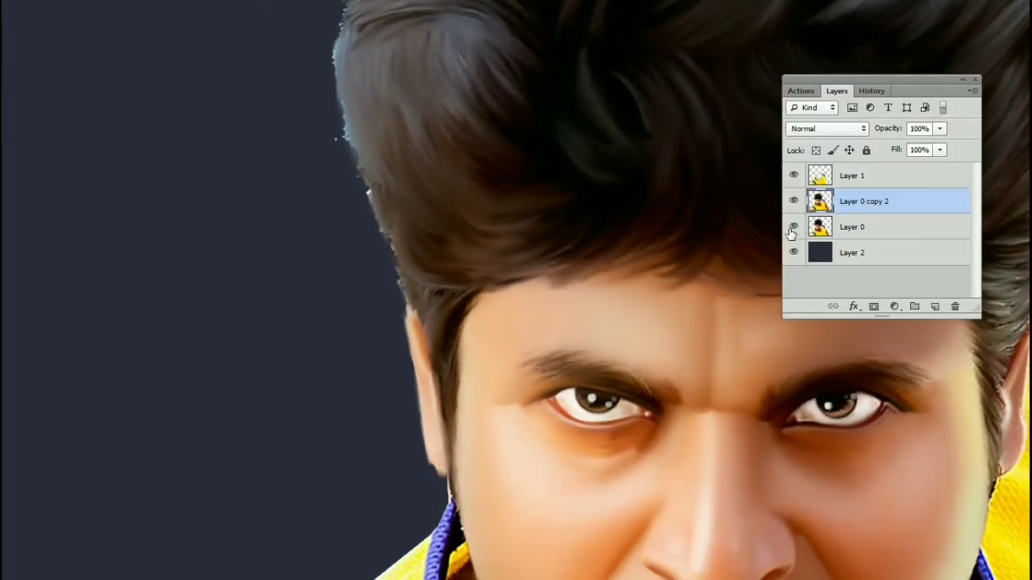
{"action": "left_click_drag", "start_coordinate": [600, 248], "coordinate": [471, 297]}
{"action": "scroll", "coordinate": [290, 281], "scroll_direction": "up", "scroll_amount": 1}
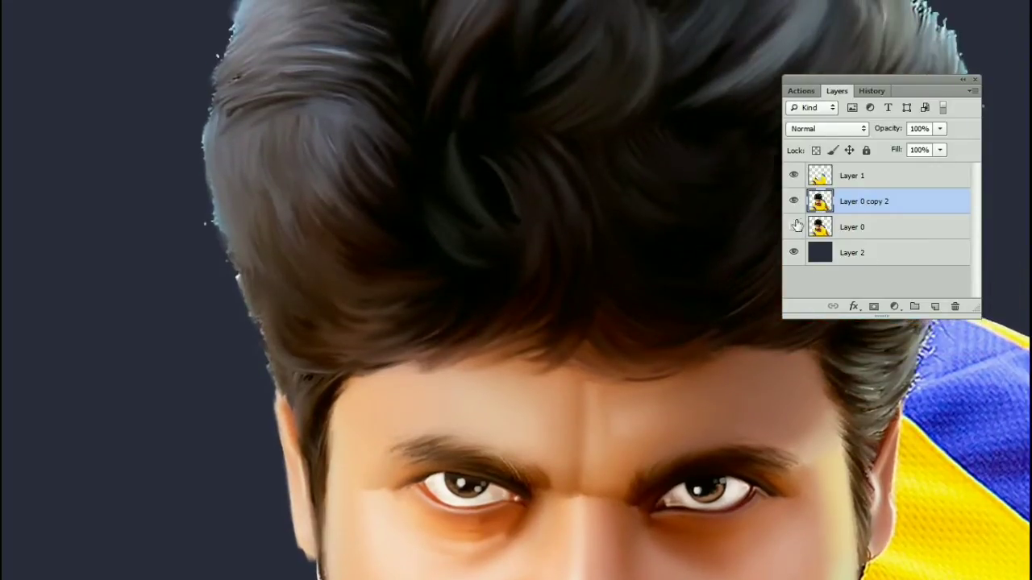
{"action": "key", "text": "Tab"}
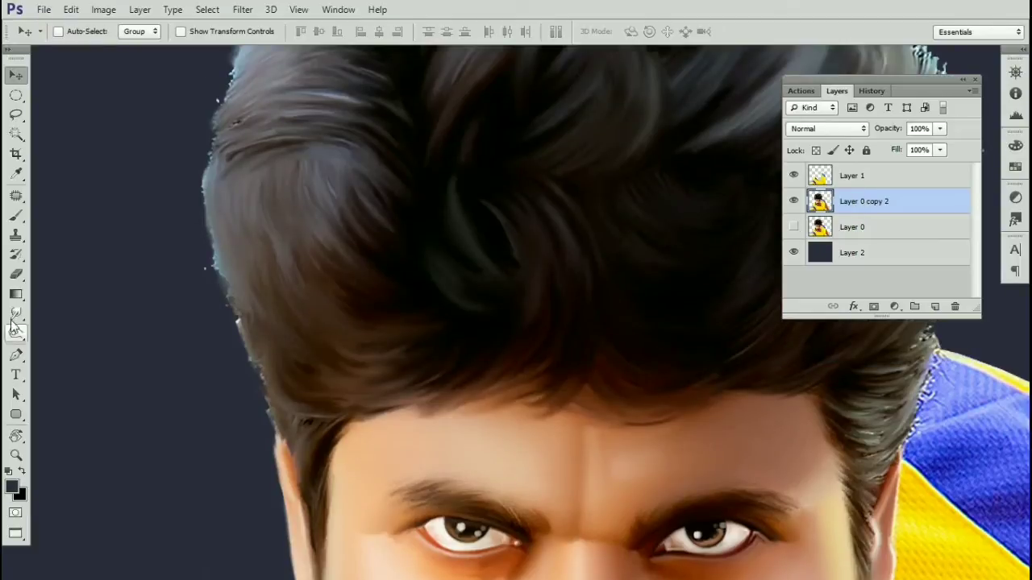
Step: Smudge the rough left outline of the hair into soft edges at 80% strength with the brush at 50 to 45
{"action": "left_click", "coordinate": [16, 314]}
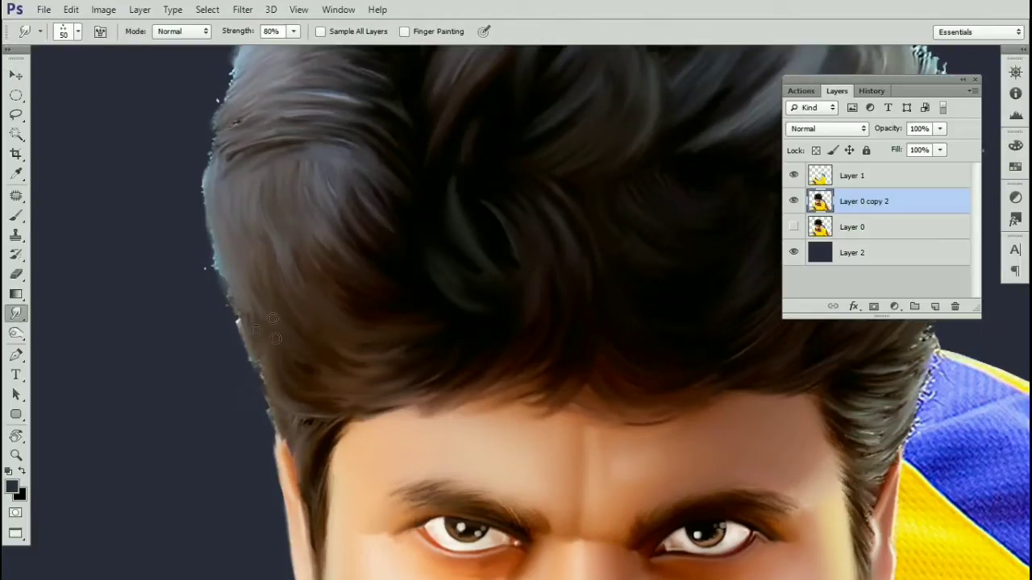
{"action": "left_click_drag", "start_coordinate": [294, 374], "coordinate": [234, 282]}
{"action": "left_click_drag", "start_coordinate": [240, 323], "coordinate": [227, 257]}
{"action": "mouse_move", "coordinate": [234, 294]}
{"action": "left_mouse_down"}
{"action": "mouse_move", "coordinate": [229, 232]}
{"action": "mouse_move", "coordinate": [185, 338]}
{"action": "left_mouse_up"}
{"action": "scroll", "coordinate": [230, 234], "scroll_direction": "up", "scroll_amount": 3}
{"action": "left_click_drag", "start_coordinate": [280, 132], "coordinate": [233, 299]}
{"action": "mouse_move", "coordinate": [294, 221]}
{"action": "left_mouse_down"}
{"action": "mouse_move", "coordinate": [271, 278]}
{"action": "mouse_move", "coordinate": [331, 204]}
{"action": "mouse_move", "coordinate": [268, 223]}
{"action": "mouse_move", "coordinate": [324, 194]}
{"action": "mouse_move", "coordinate": [278, 221]}
{"action": "left_mouse_up"}
{"action": "key", "text": "["}
{"action": "mouse_move", "coordinate": [327, 195]}
{"action": "left_mouse_down"}
{"action": "mouse_move", "coordinate": [236, 271]}
{"action": "mouse_move", "coordinate": [189, 377]}
{"action": "left_mouse_up"}
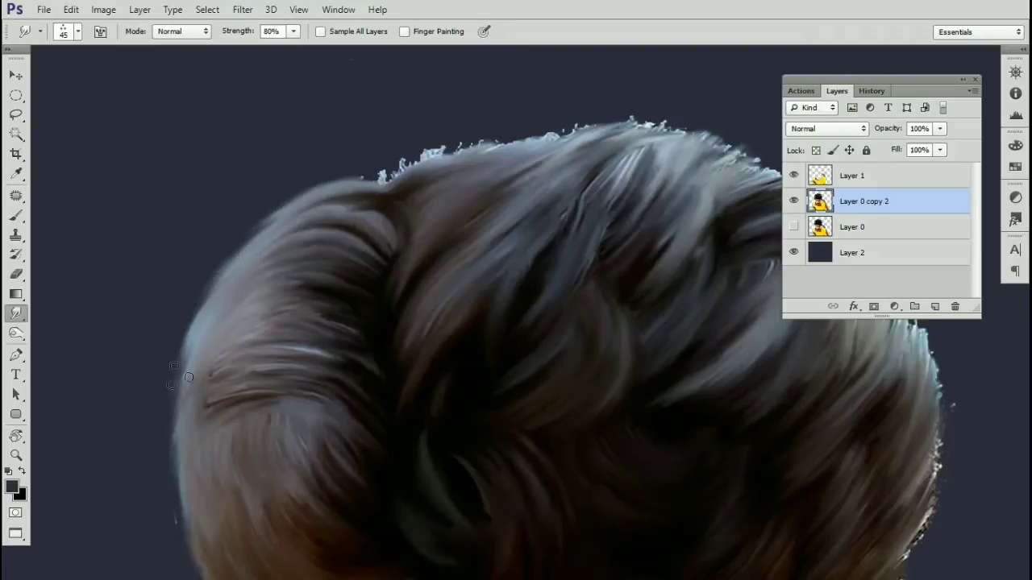
Step: Smudge the jagged light fringe along the top outline of the hair with the brush at 45
{"action": "mouse_move", "coordinate": [360, 213]}
{"action": "left_mouse_down"}
{"action": "mouse_move", "coordinate": [259, 268]}
{"action": "mouse_move", "coordinate": [290, 228]}
{"action": "mouse_move", "coordinate": [449, 196]}
{"action": "mouse_move", "coordinate": [554, 160]}
{"action": "left_mouse_up"}
{"action": "mouse_move", "coordinate": [440, 186]}
{"action": "left_mouse_down"}
{"action": "mouse_move", "coordinate": [565, 180]}
{"action": "mouse_move", "coordinate": [504, 169]}
{"action": "mouse_move", "coordinate": [565, 170]}
{"action": "mouse_move", "coordinate": [609, 189]}
{"action": "left_mouse_up"}
{"action": "mouse_move", "coordinate": [440, 162]}
{"action": "left_mouse_down"}
{"action": "mouse_move", "coordinate": [574, 162]}
{"action": "mouse_move", "coordinate": [478, 126]}
{"action": "mouse_move", "coordinate": [605, 201]}
{"action": "left_mouse_up"}
{"action": "left_click_drag", "start_coordinate": [534, 182], "coordinate": [605, 208]}
{"action": "mouse_move", "coordinate": [617, 215]}
{"action": "left_mouse_down"}
{"action": "mouse_move", "coordinate": [532, 126]}
{"action": "mouse_move", "coordinate": [569, 200]}
{"action": "mouse_move", "coordinate": [599, 229]}
{"action": "left_mouse_up"}
{"action": "left_click_drag", "start_coordinate": [559, 175], "coordinate": [523, 120]}
Step: Soften the speckled right outline of the hair with the Smudge brush at 50
{"action": "key", "text": "bracketright"}
{"action": "left_click_drag", "start_coordinate": [541, 158], "coordinate": [597, 266]}
{"action": "mouse_move", "coordinate": [544, 129]}
{"action": "left_mouse_down"}
{"action": "mouse_move", "coordinate": [569, 197]}
{"action": "mouse_move", "coordinate": [516, 65]}
{"action": "left_mouse_up"}
{"action": "left_click_drag", "start_coordinate": [538, 256], "coordinate": [554, 105]}
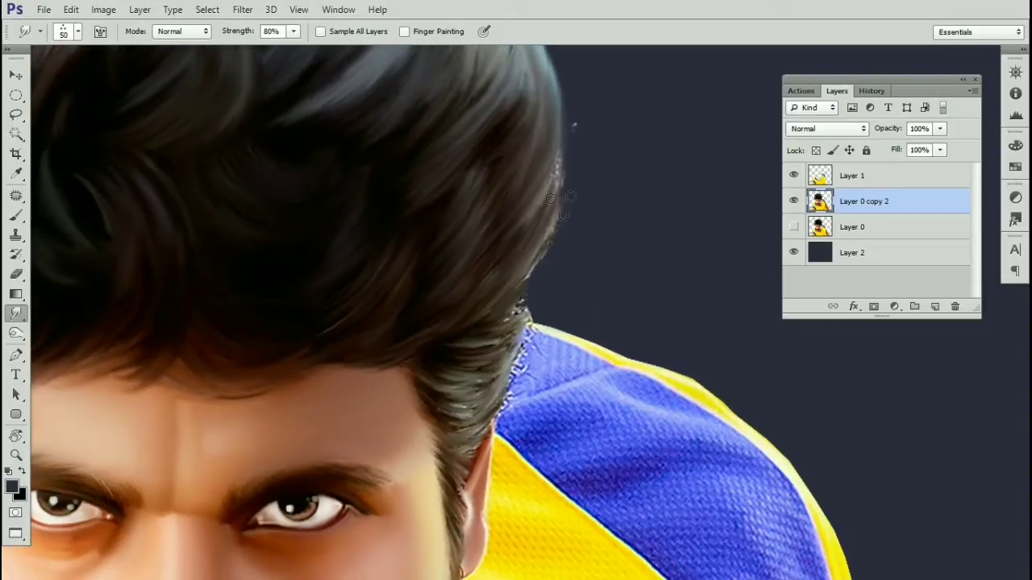
{"action": "mouse_move", "coordinate": [540, 266]}
{"action": "left_mouse_down"}
{"action": "mouse_move", "coordinate": [568, 165]}
{"action": "mouse_move", "coordinate": [552, 82]}
{"action": "mouse_move", "coordinate": [561, 136]}
{"action": "mouse_move", "coordinate": [546, 155]}
{"action": "mouse_move", "coordinate": [554, 251]}
{"action": "mouse_move", "coordinate": [506, 69]}
{"action": "left_mouse_up"}
{"action": "mouse_move", "coordinate": [521, 110]}
{"action": "left_mouse_down"}
{"action": "mouse_move", "coordinate": [546, 186]}
{"action": "mouse_move", "coordinate": [461, 66]}
{"action": "left_mouse_up"}
{"action": "left_click_drag", "start_coordinate": [479, 101], "coordinate": [564, 182]}
{"action": "left_click_drag", "start_coordinate": [287, 98], "coordinate": [494, 196]}
{"action": "left_click_drag", "start_coordinate": [373, 159], "coordinate": [476, 141]}
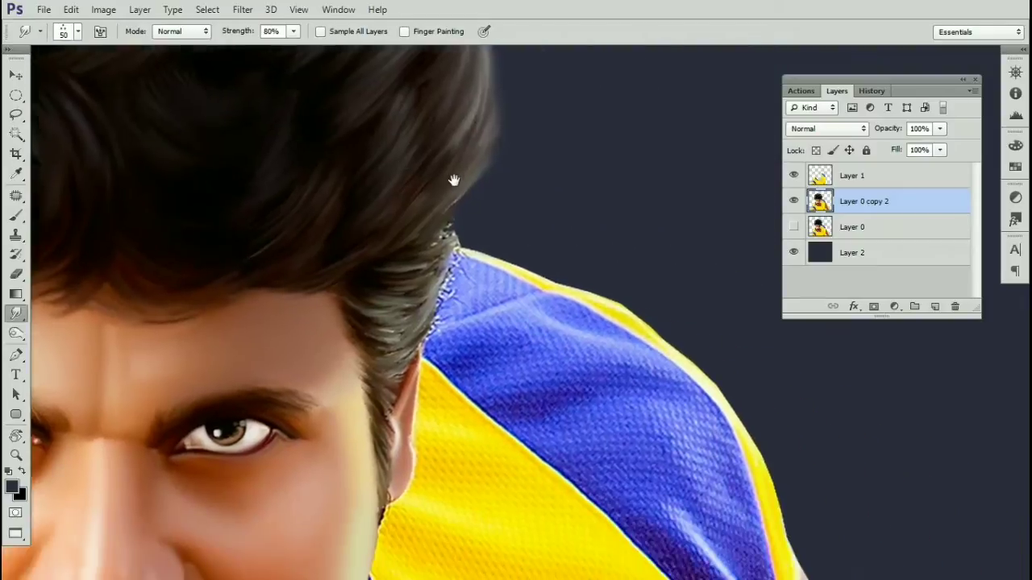
Step: Smudge the hair edge above the right ear and along the sideburn with the brush reduced from 40 to 20
{"action": "left_click_drag", "start_coordinate": [454, 181], "coordinate": [444, 163]}
{"action": "key", "text": "["}
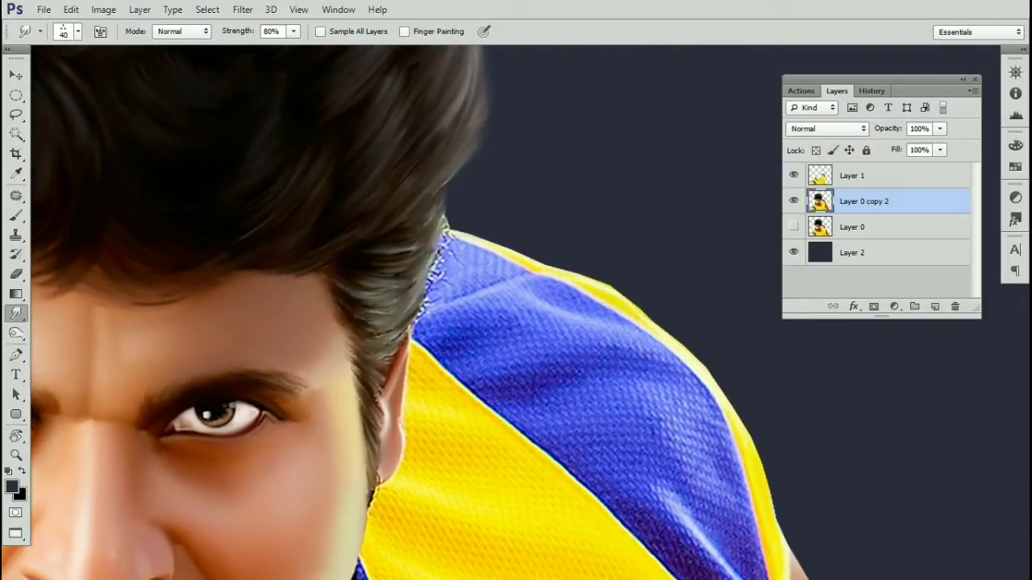
{"action": "left_click_drag", "start_coordinate": [412, 258], "coordinate": [463, 108]}
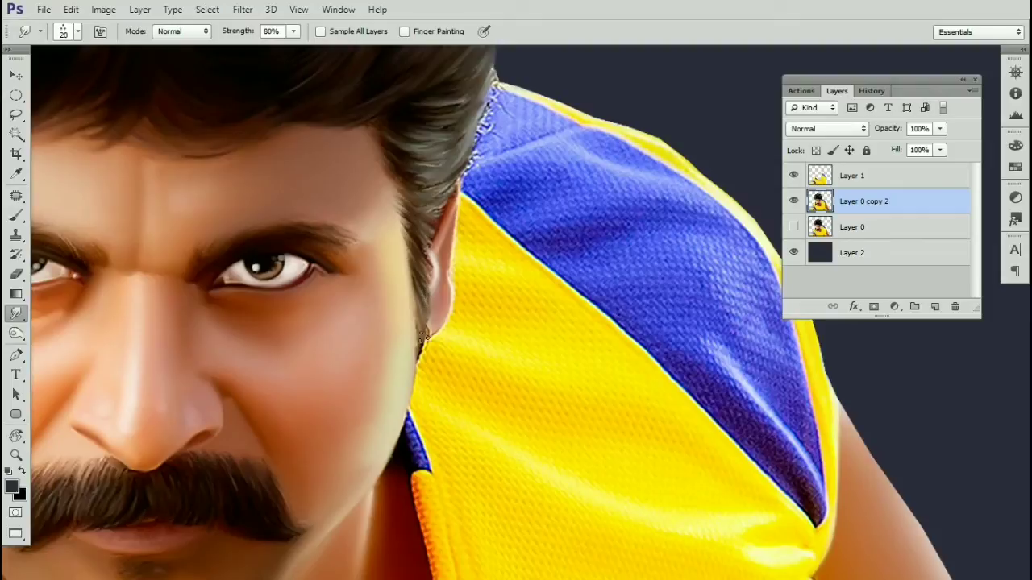
Step: Smudge the hair edge and strands at the left temple with the brush at 20 to 30
{"action": "left_click_drag", "start_coordinate": [47, 255], "coordinate": [528, 299]}
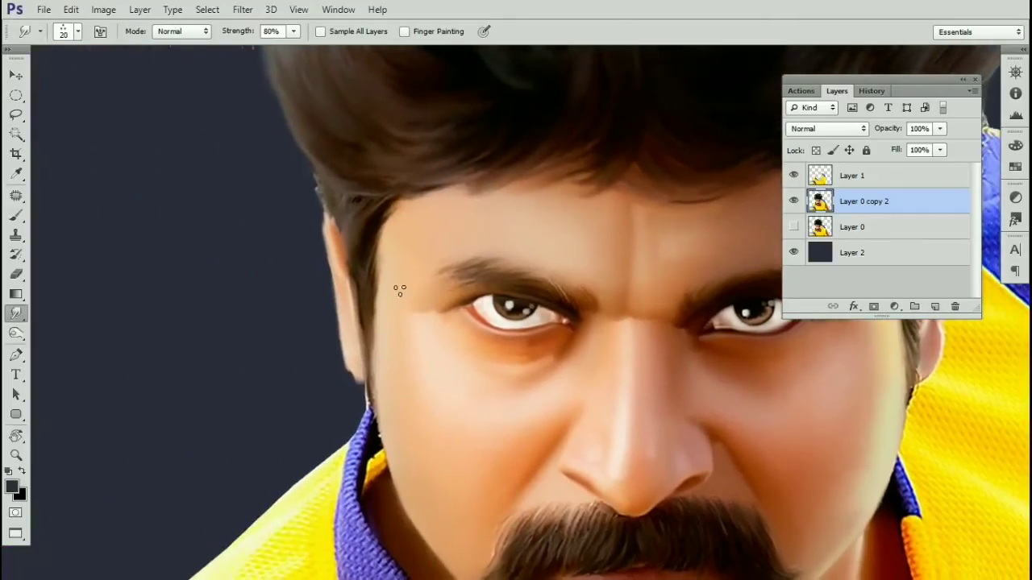
{"action": "left_click_drag", "start_coordinate": [390, 206], "coordinate": [361, 187]}
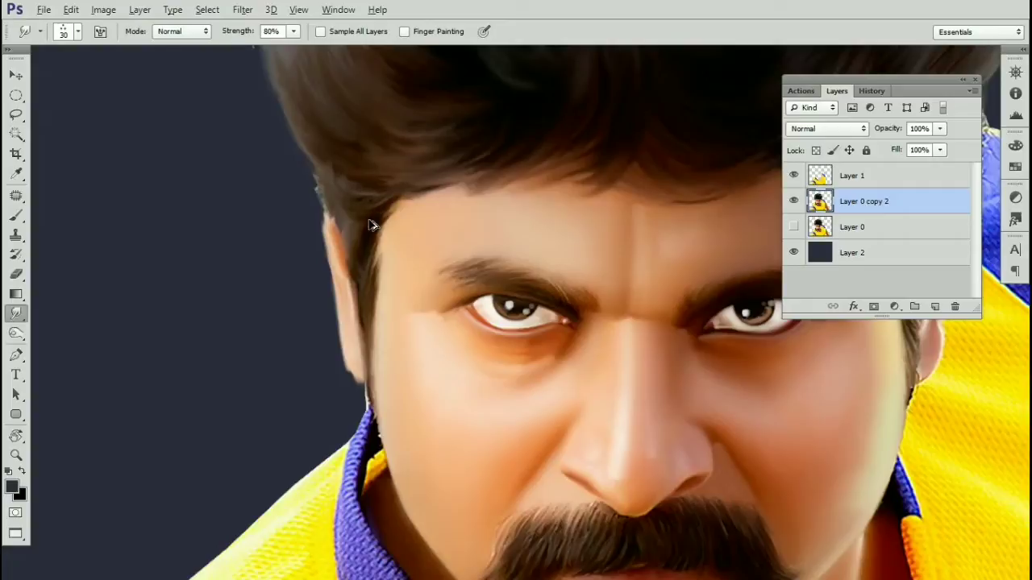
{"action": "left_click_drag", "start_coordinate": [370, 225], "coordinate": [393, 204]}
{"action": "scroll", "coordinate": [318, 186], "scroll_direction": "up", "scroll_amount": 6}
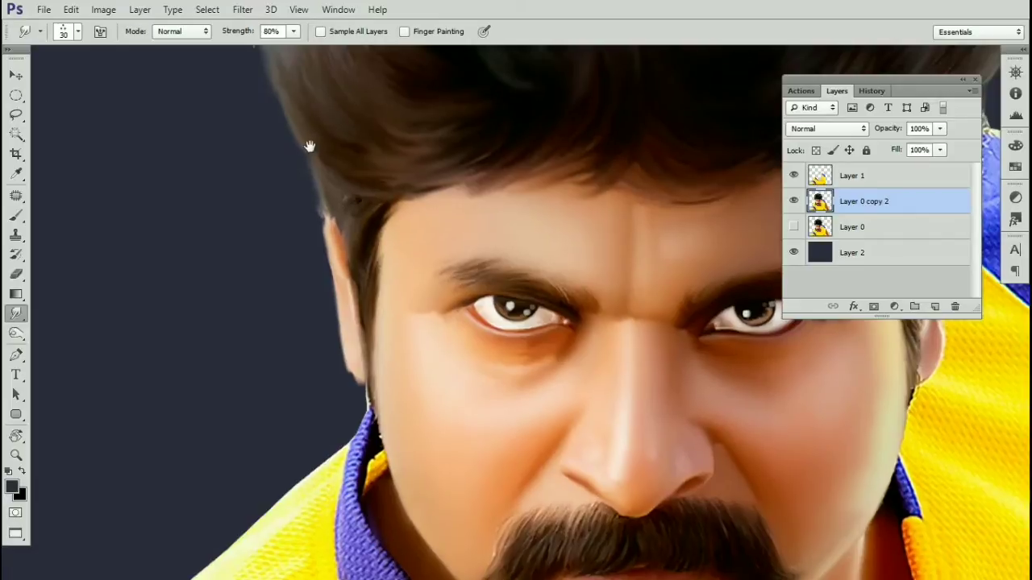
Step: Examine the smoothed hair outline across the head and the eyebrows up close
{"action": "key", "text": "ctrl+minus"}
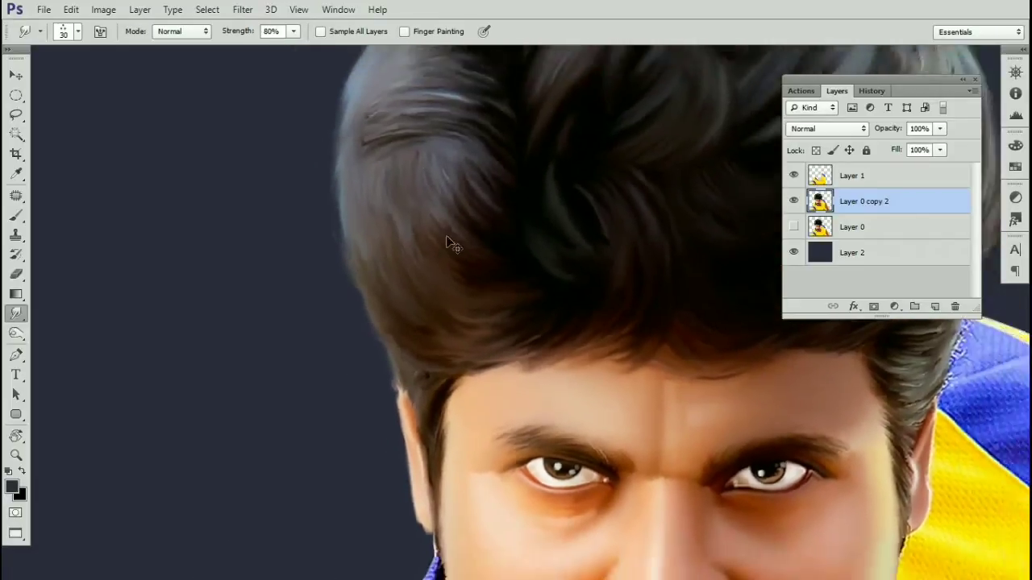
{"action": "left_click_drag", "start_coordinate": [484, 242], "coordinate": [346, 309]}
{"action": "left_click_drag", "start_coordinate": [625, 331], "coordinate": [643, 250]}
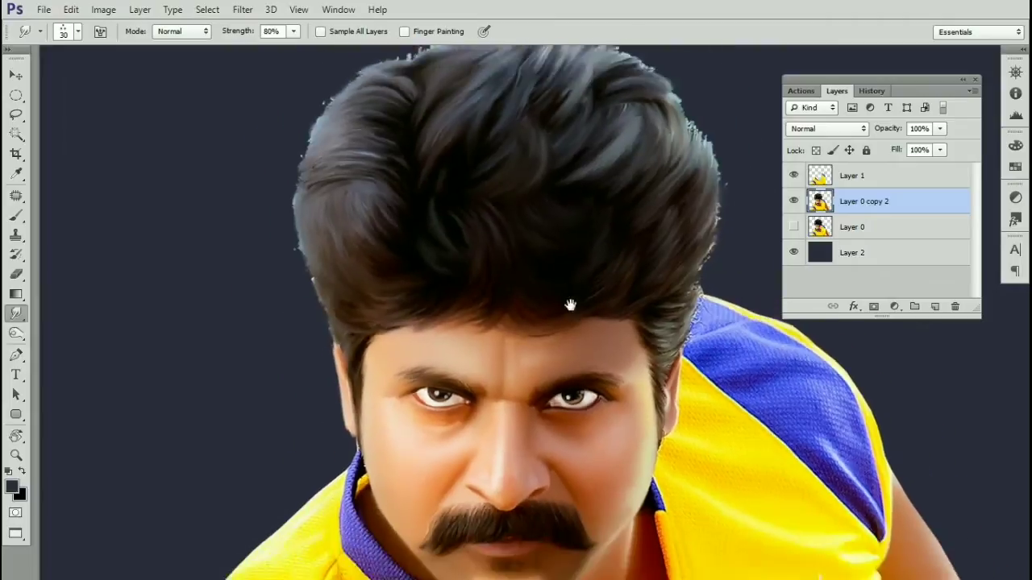
{"action": "left_click_drag", "start_coordinate": [492, 329], "coordinate": [555, 244]}
{"action": "left_click_drag", "start_coordinate": [551, 310], "coordinate": [524, 349]}
{"action": "key", "text": "ctrl+plus"}
{"action": "scroll", "coordinate": [523, 349], "scroll_direction": "up", "scroll_amount": 5}
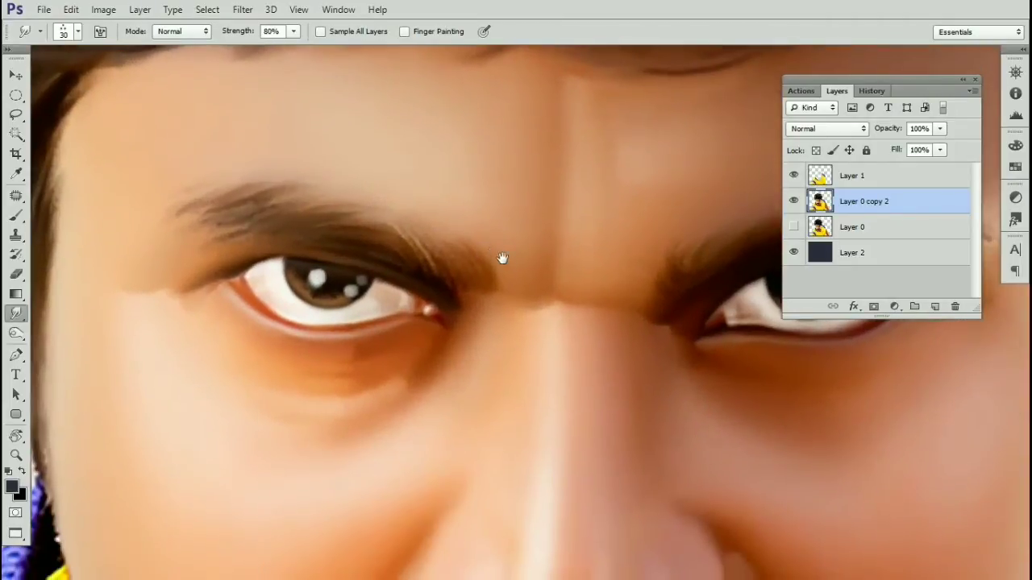
{"action": "left_click_drag", "start_coordinate": [502, 258], "coordinate": [551, 274]}
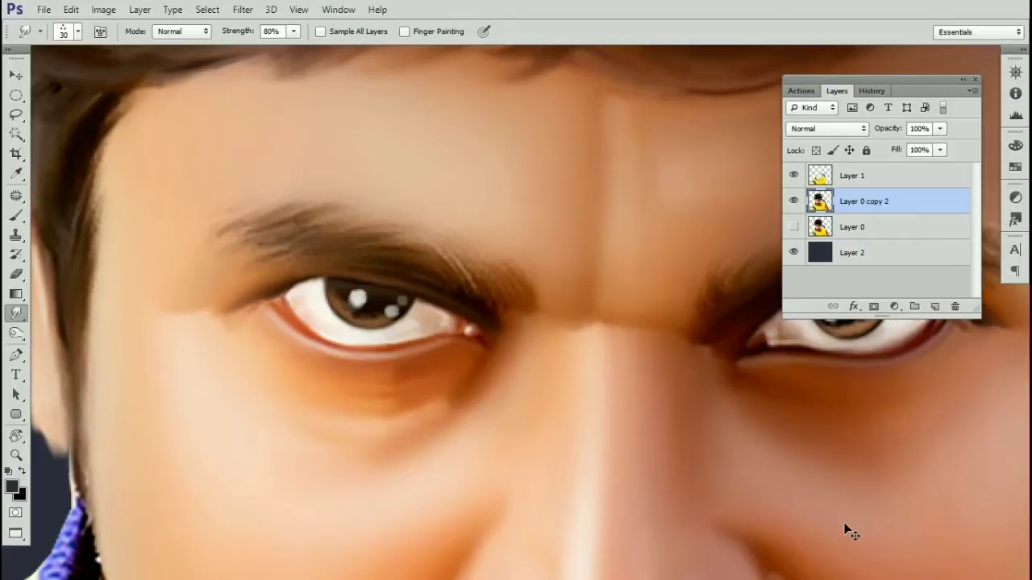
Step: Add a new layer above Layer 0 copy 2 and switch to the Brush tool
{"action": "key", "text": "ctrl+shift+n"}
{"action": "key", "text": "Return"}
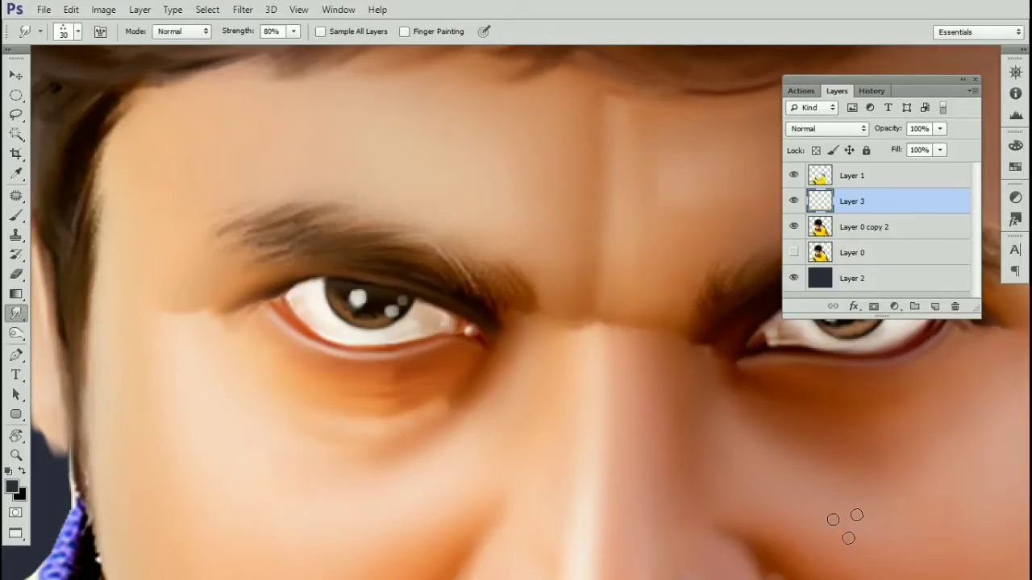
{"action": "left_click", "coordinate": [16, 219]}
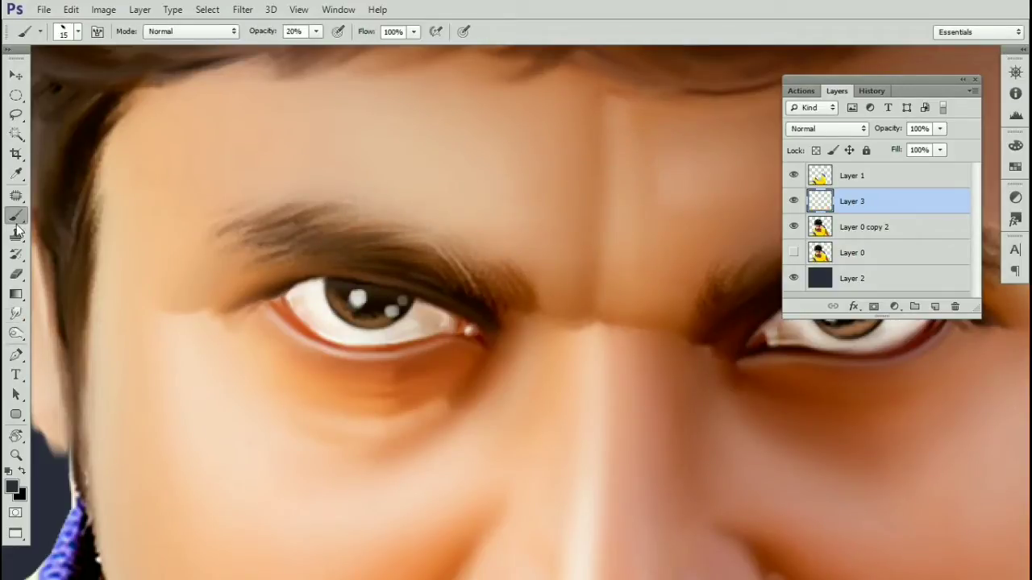
Step: Append the Calligraphic Brushes set to the current brush presets
{"action": "key", "text": "F5"}
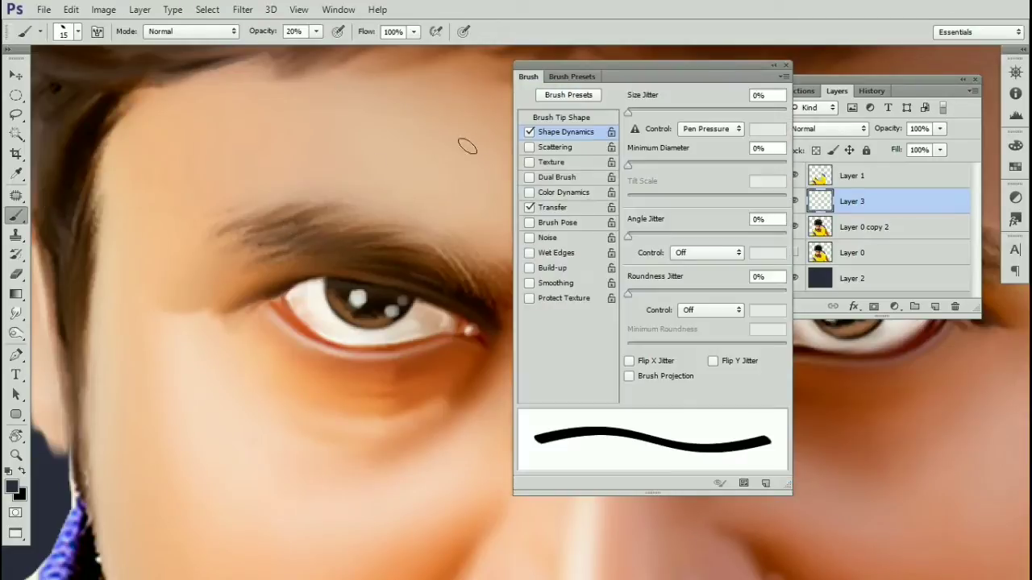
{"action": "left_click", "coordinate": [559, 118]}
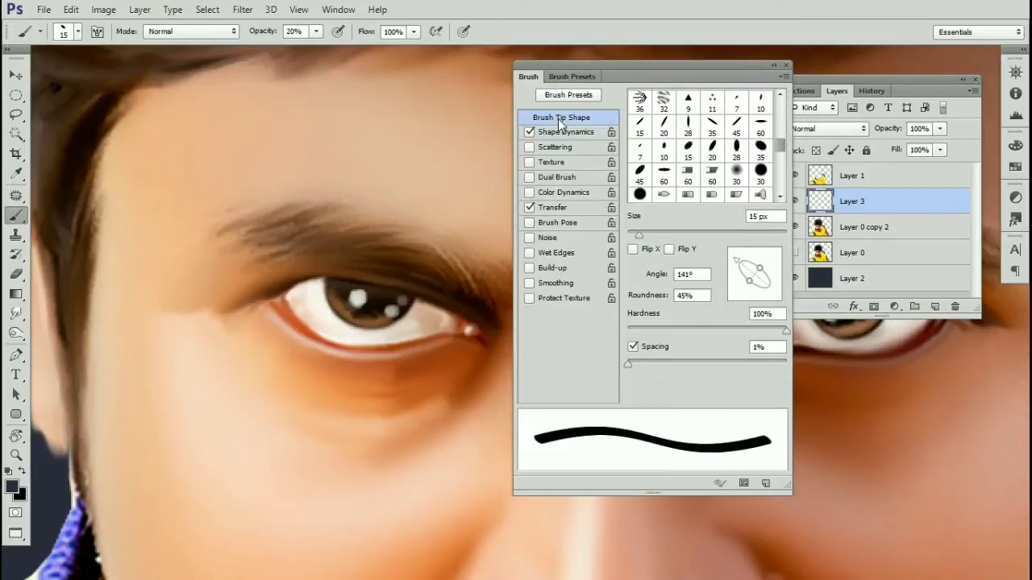
{"action": "left_click", "coordinate": [782, 77]}
{"action": "left_click", "coordinate": [573, 77]}
{"action": "left_click", "coordinate": [783, 77]}
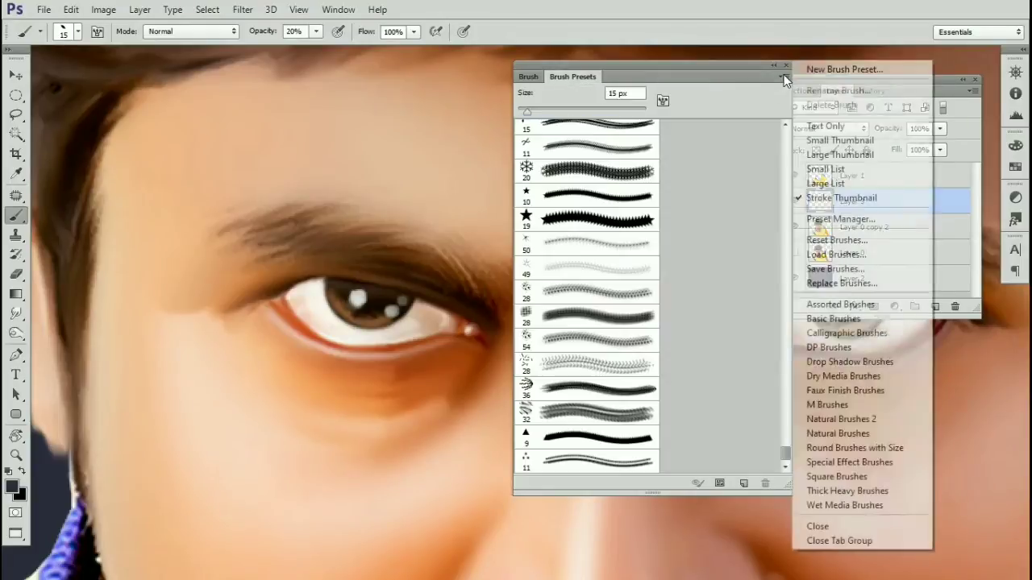
{"action": "left_click", "coordinate": [832, 336]}
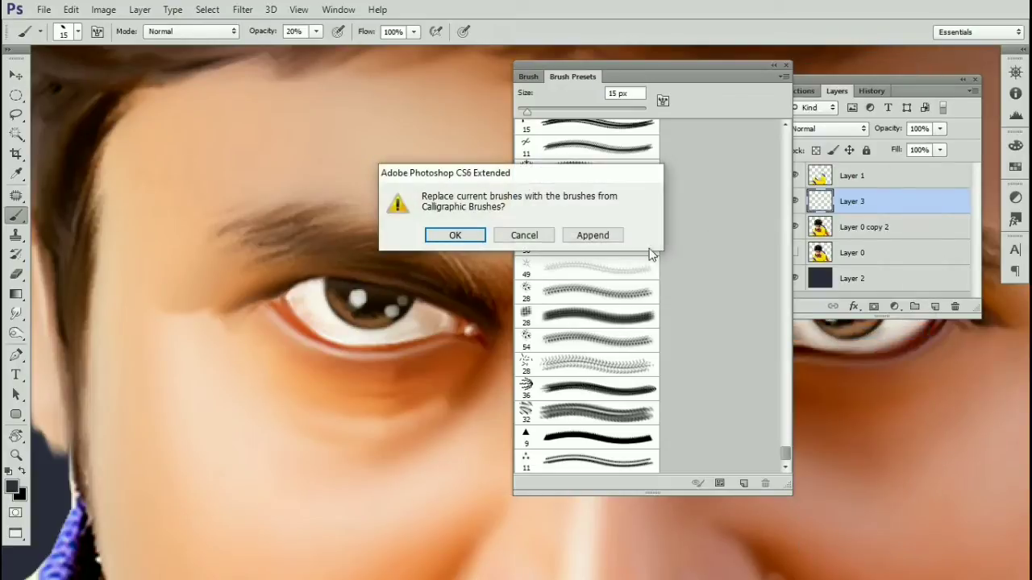
{"action": "left_click", "coordinate": [593, 240]}
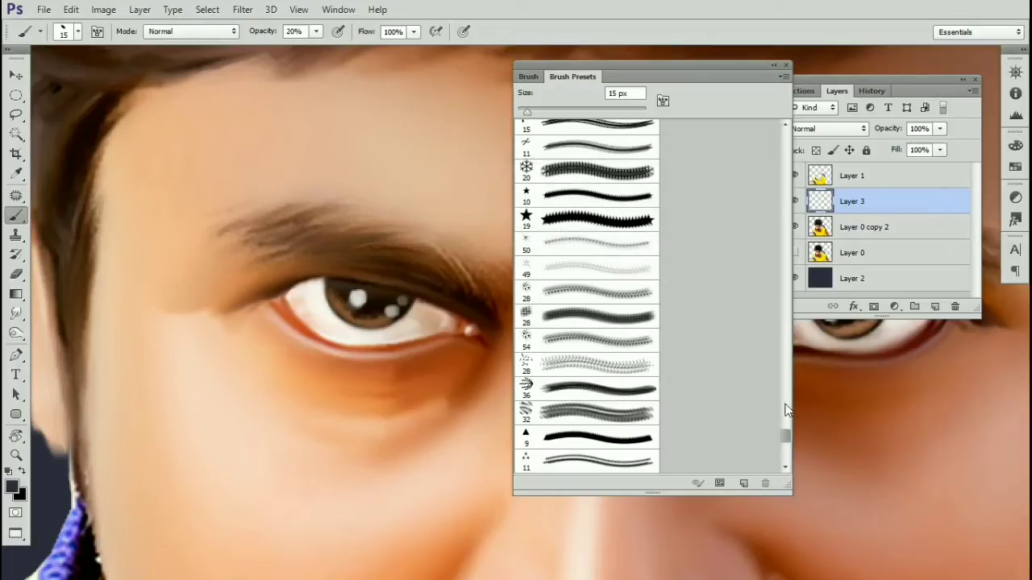
Step: Choose the 45 px oval calligraphic brush from the newly added presets
{"action": "left_click_drag", "start_coordinate": [785, 435], "coordinate": [786, 479]}
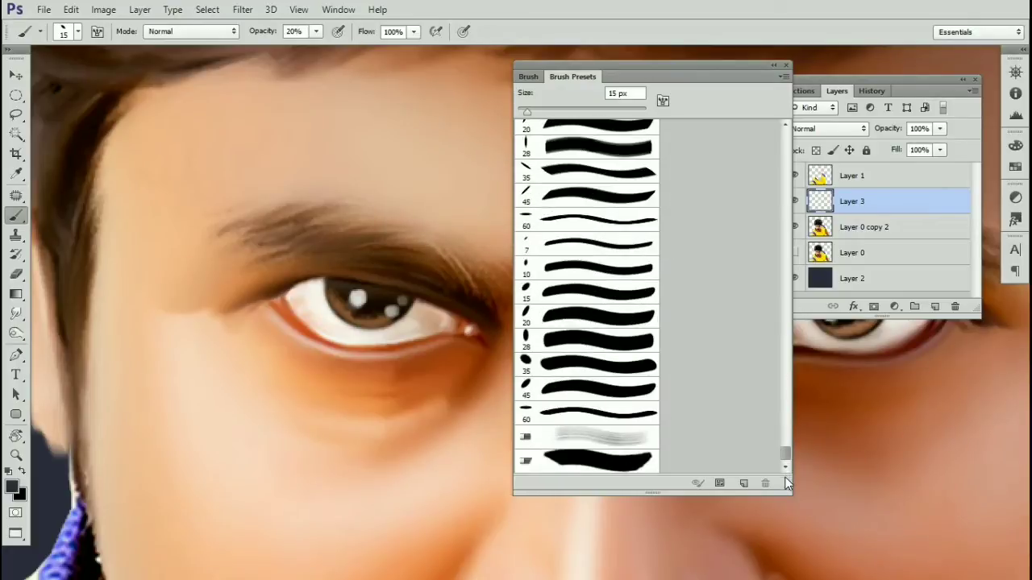
{"action": "left_click", "coordinate": [560, 391]}
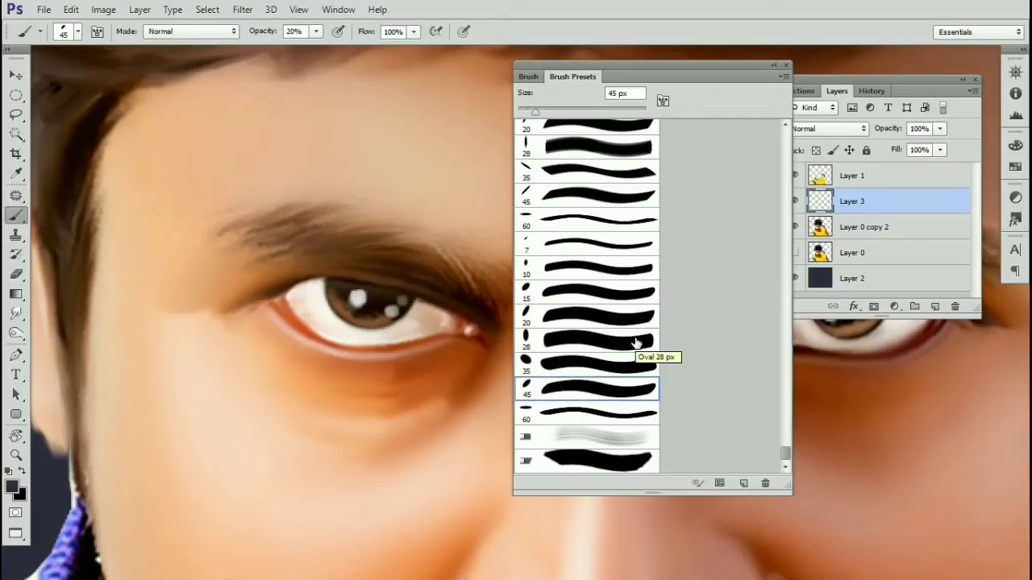
{"action": "left_click", "coordinate": [786, 66]}
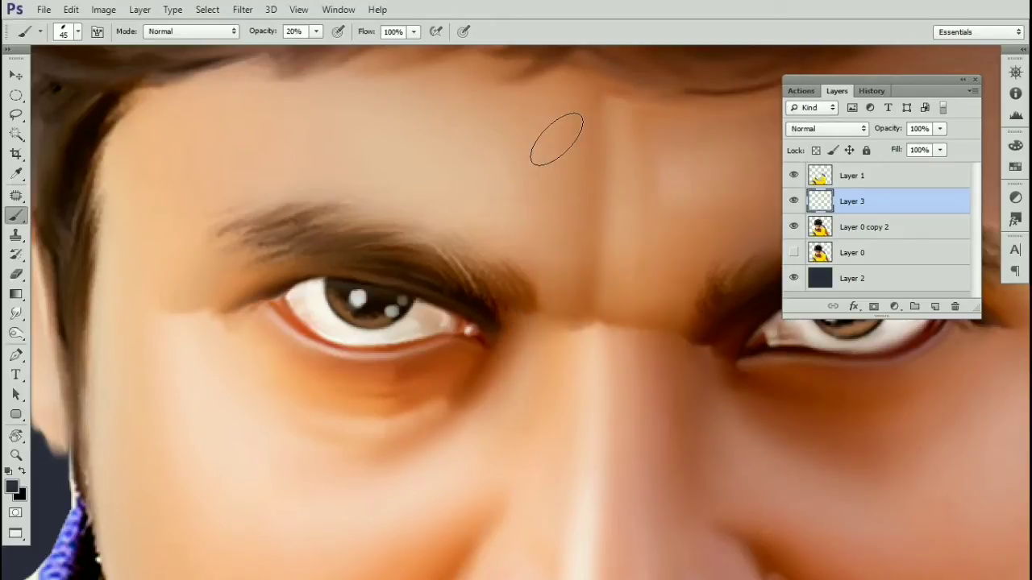
Step: Keep the brush's Shape Dynamics on Pen Pressure and turn on Transfer with opacity controlled by Pen Pressure
{"action": "key", "text": "F5"}
{"action": "left_click", "coordinate": [557, 132]}
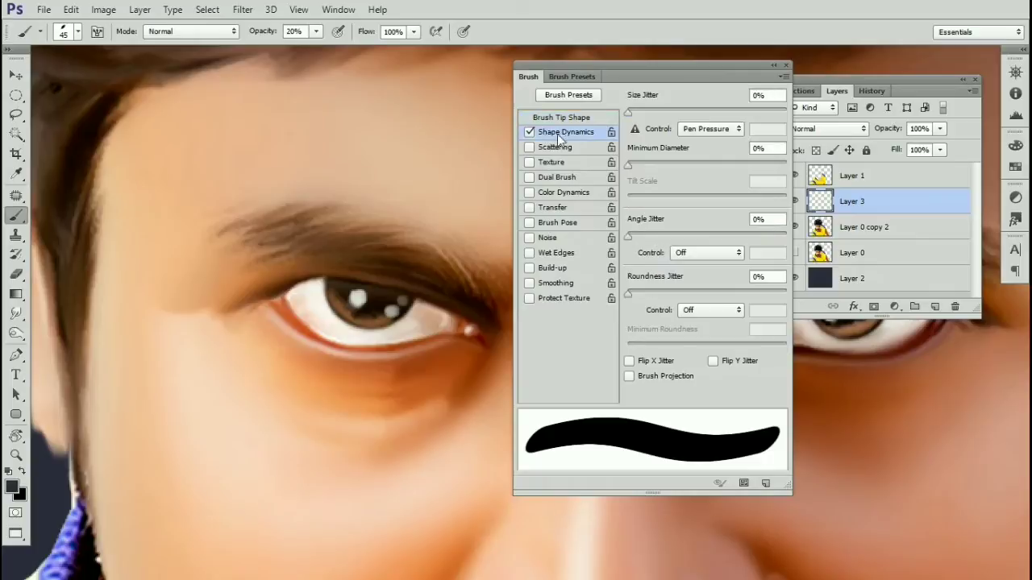
{"action": "left_click", "coordinate": [698, 134]}
{"action": "left_click", "coordinate": [701, 134]}
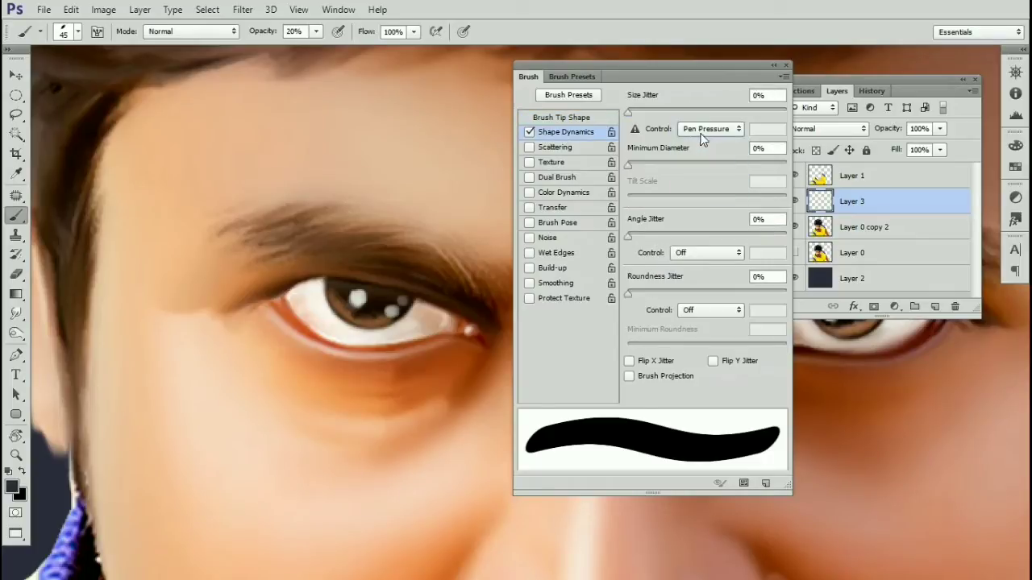
{"action": "left_click", "coordinate": [531, 211]}
{"action": "left_click", "coordinate": [577, 209]}
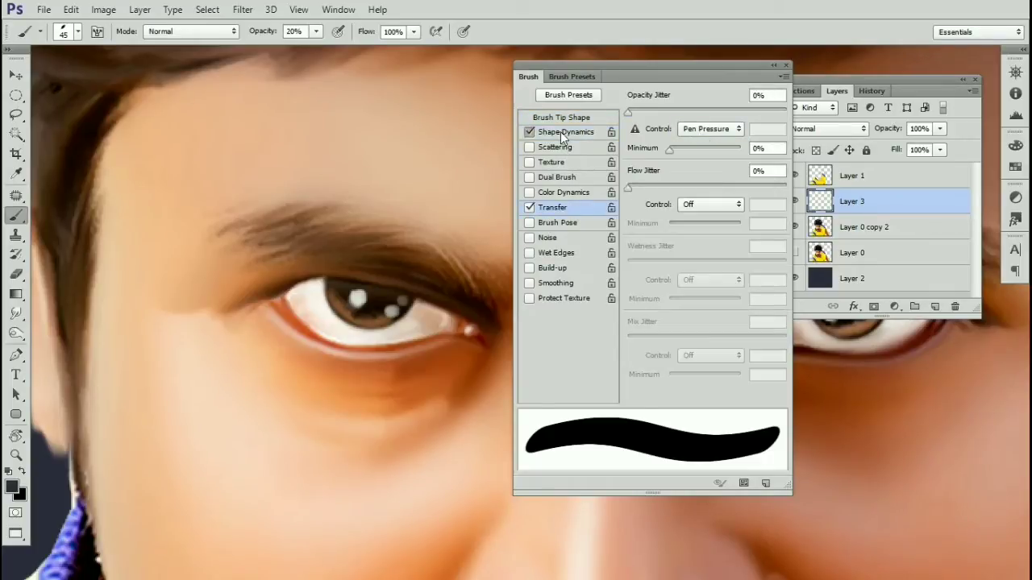
Step: Review the brush's Shape Dynamics and Transfer settings, including the control for size jitter
{"action": "left_click", "coordinate": [560, 131]}
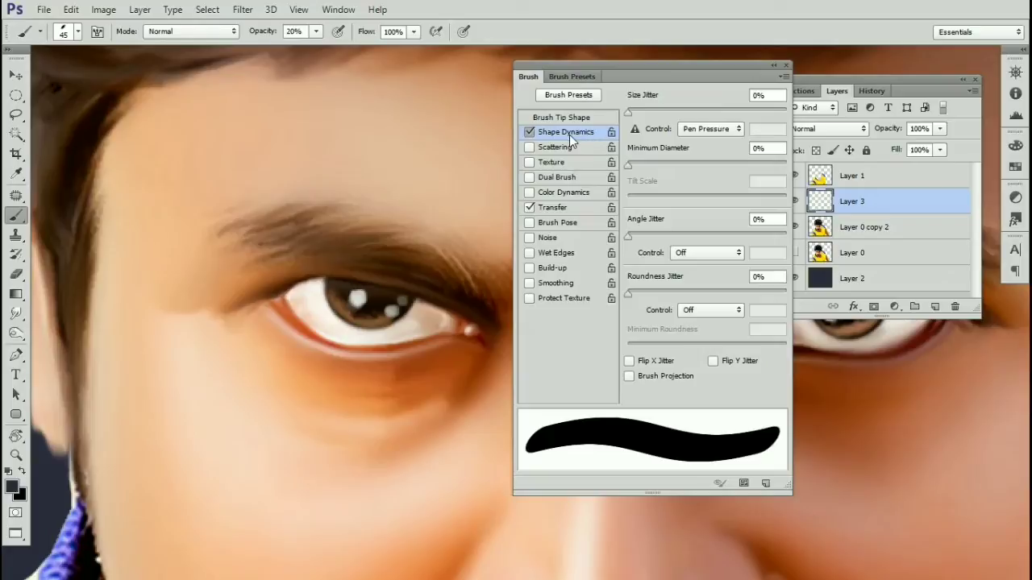
{"action": "left_click", "coordinate": [730, 129]}
{"action": "left_click", "coordinate": [727, 131]}
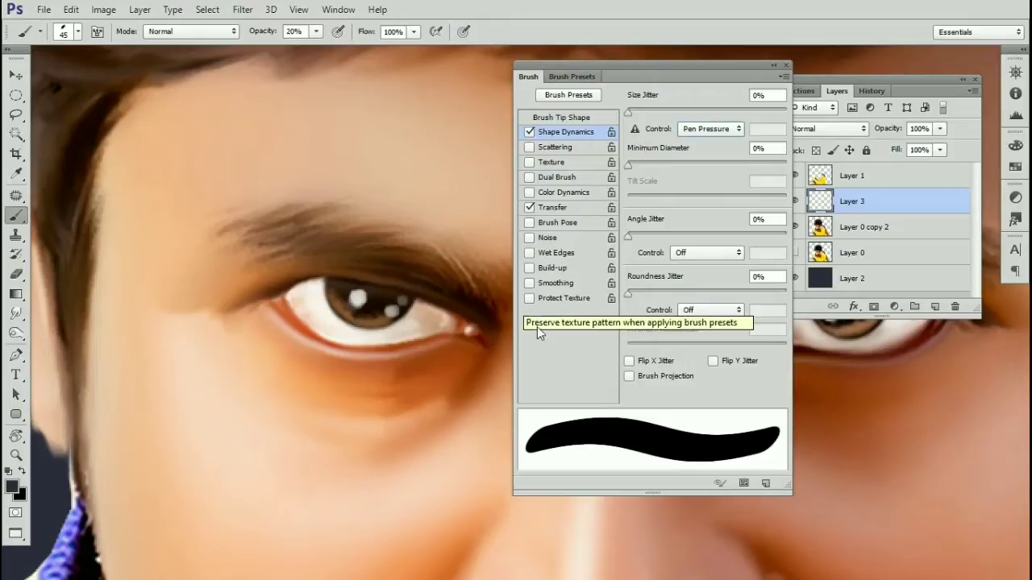
{"action": "left_click", "coordinate": [556, 210]}
{"action": "left_click", "coordinate": [563, 133]}
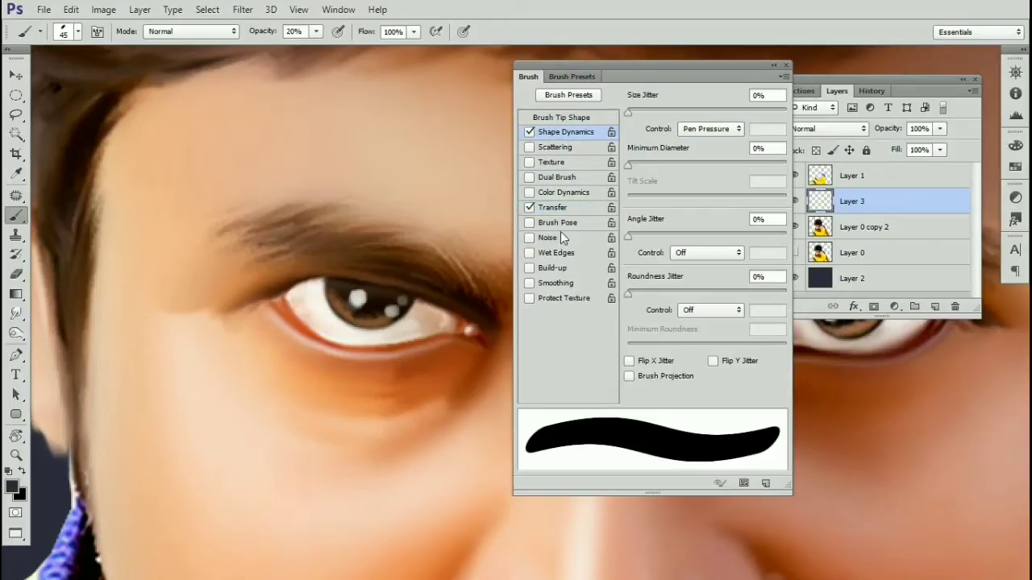
{"action": "left_click", "coordinate": [558, 207]}
{"action": "left_click", "coordinate": [571, 133]}
{"action": "left_click", "coordinate": [571, 206]}
{"action": "left_click", "coordinate": [586, 132]}
{"action": "left_click", "coordinate": [786, 65]}
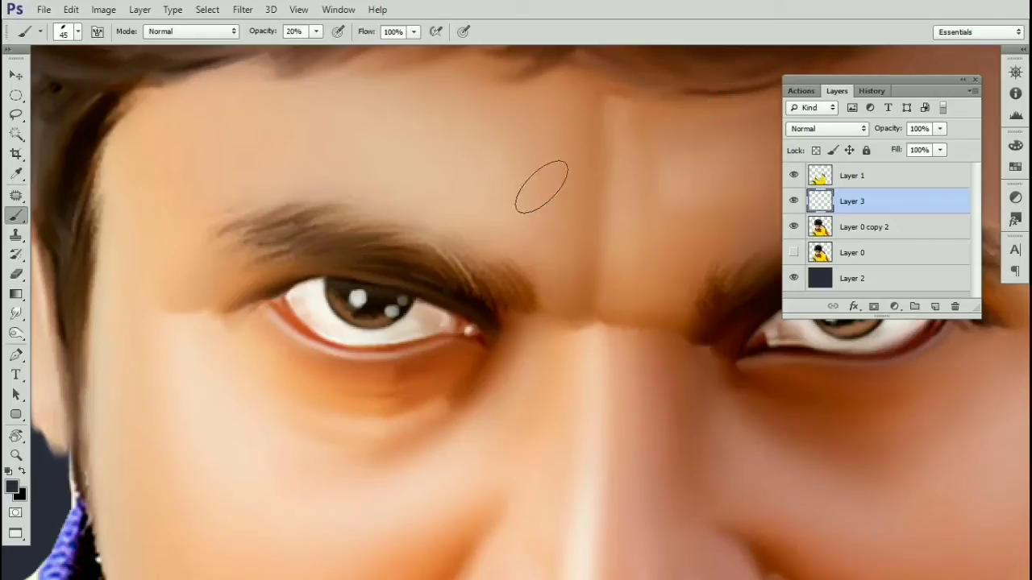
Step: Make black the foreground colour and reduce the brush size to 5 for work on the left-hand eyebrow
{"action": "key", "text": "["}
{"action": "key", "text": "["}
{"action": "key", "text": "["}
{"action": "key", "text": "["}
{"action": "key", "text": "["}
{"action": "key", "text": "["}
{"action": "left_click_drag", "start_coordinate": [505, 282], "coordinate": [584, 277]}
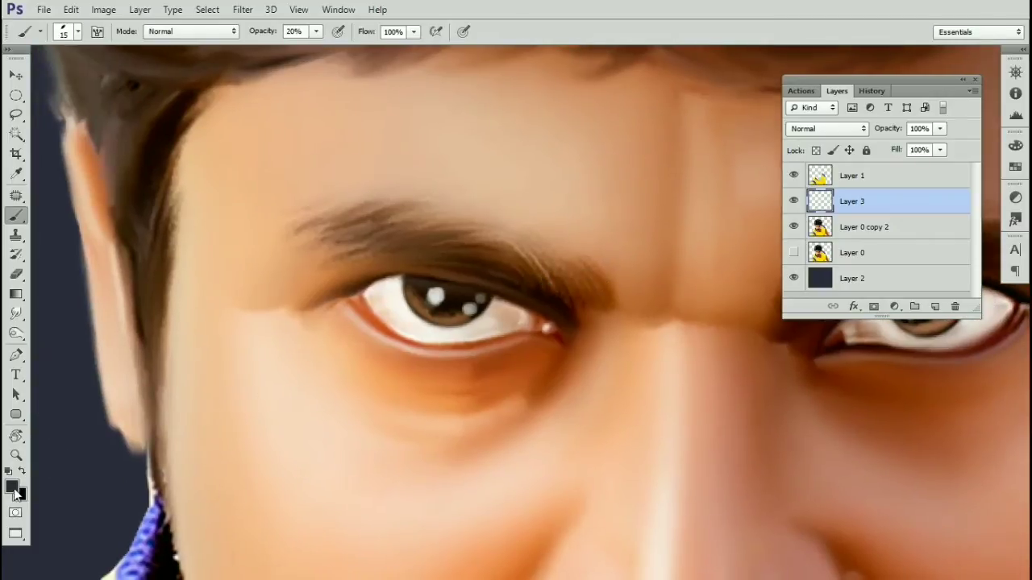
{"action": "left_click_drag", "start_coordinate": [528, 302], "coordinate": [509, 287]}
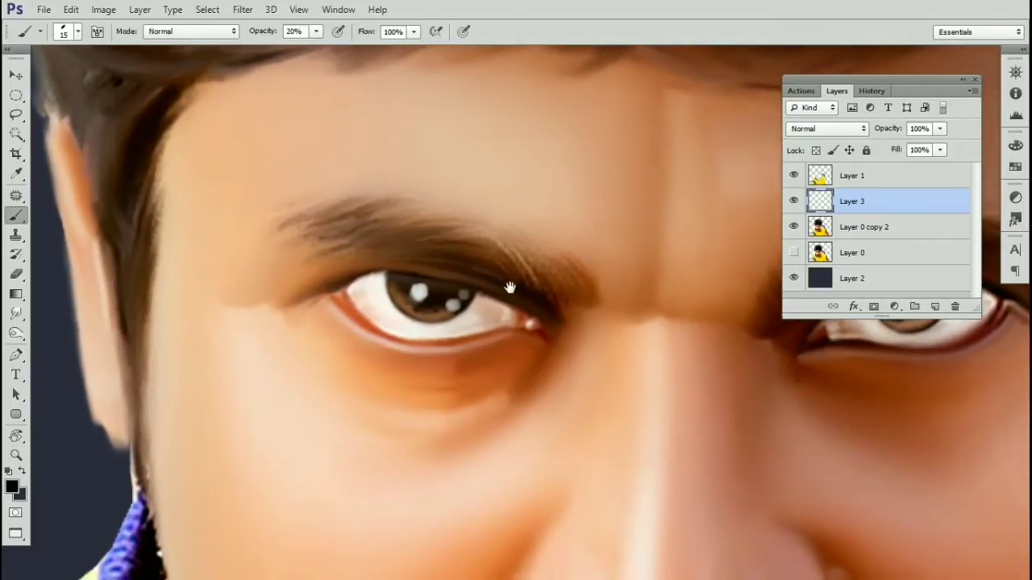
{"action": "left_click", "coordinate": [393, 261]}
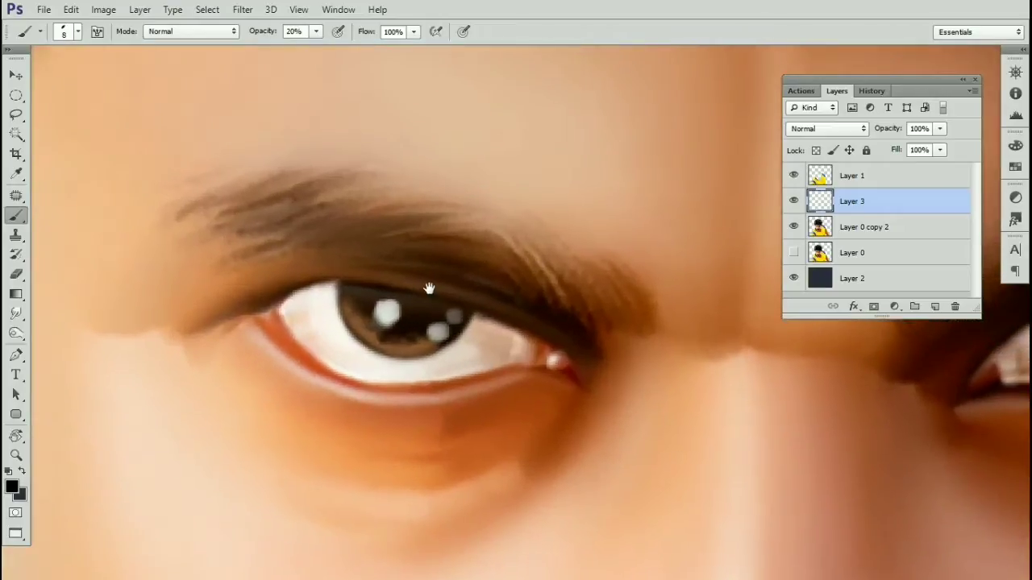
{"action": "key", "text": "bracketleft"}
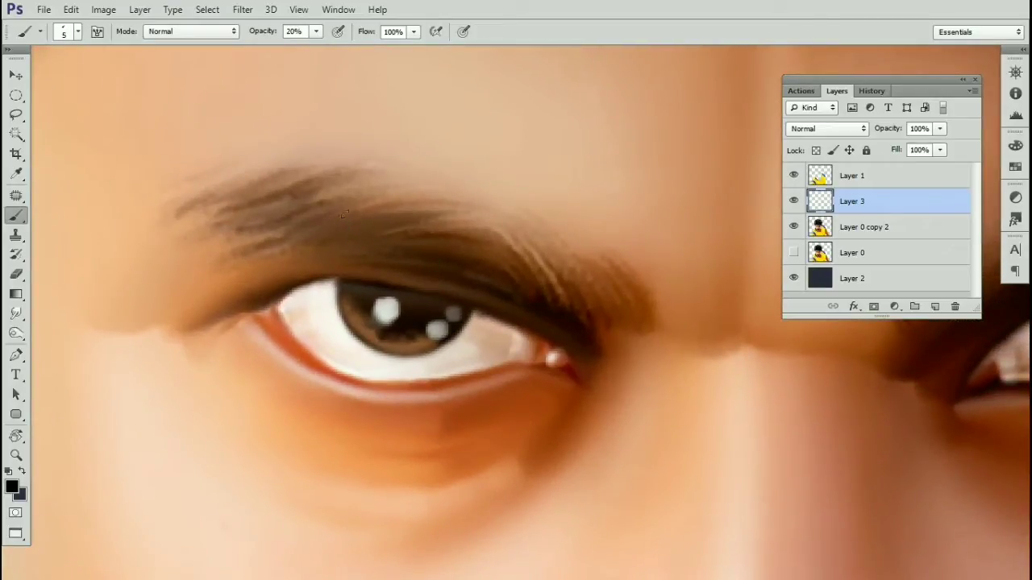
Step: Paint fine black hairs along the upper edge of the left-hand eyebrow at 20% brush opacity
{"action": "left_click_drag", "start_coordinate": [344, 213], "coordinate": [431, 188]}
{"action": "left_click_drag", "start_coordinate": [308, 198], "coordinate": [395, 159]}
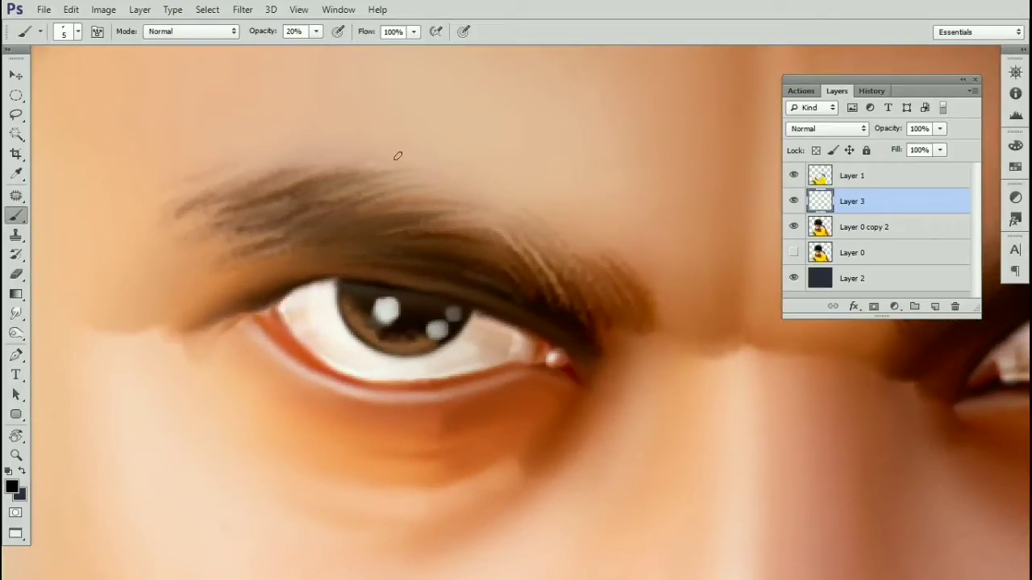
{"action": "mouse_move", "coordinate": [270, 201]}
{"action": "left_mouse_down"}
{"action": "mouse_move", "coordinate": [380, 175]}
{"action": "mouse_move", "coordinate": [366, 161]}
{"action": "mouse_move", "coordinate": [312, 161]}
{"action": "left_mouse_up"}
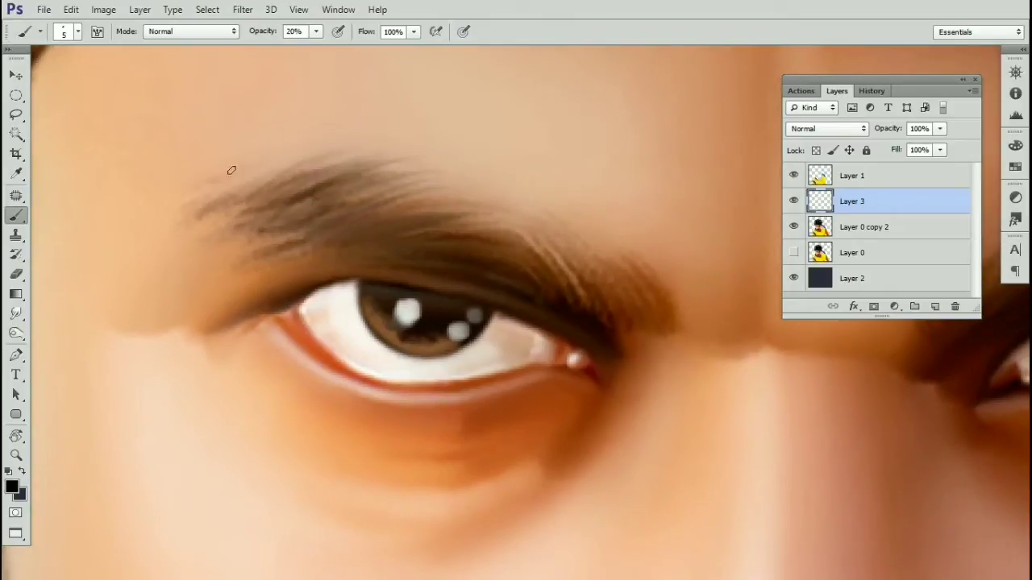
{"action": "left_click_drag", "start_coordinate": [361, 187], "coordinate": [358, 171]}
Step: Raise the brush opacity to 28% and paint more hairs across the outer half and middle of the left-hand eyebrow
{"action": "left_click", "coordinate": [316, 31]}
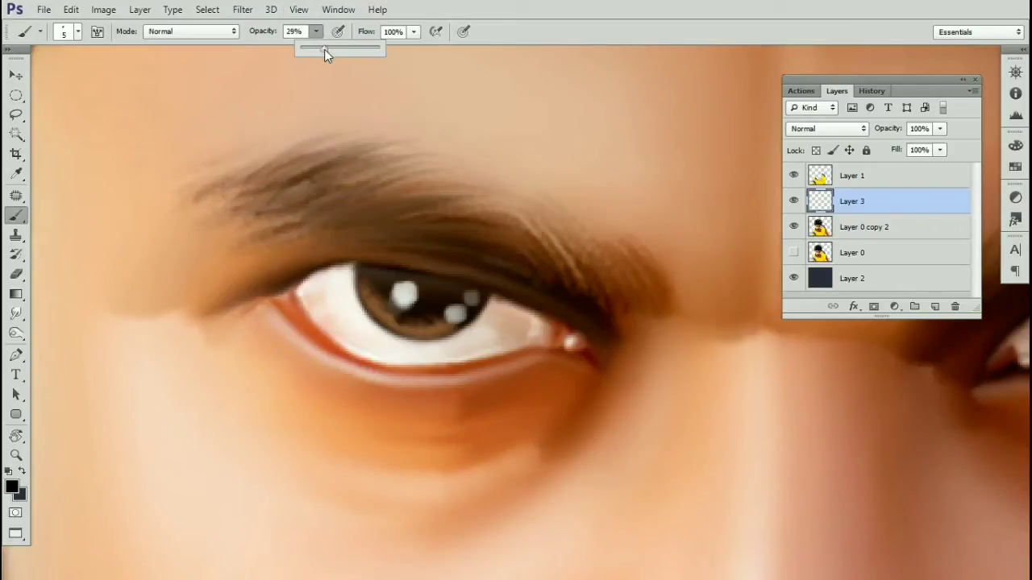
{"action": "left_click", "coordinate": [362, 201]}
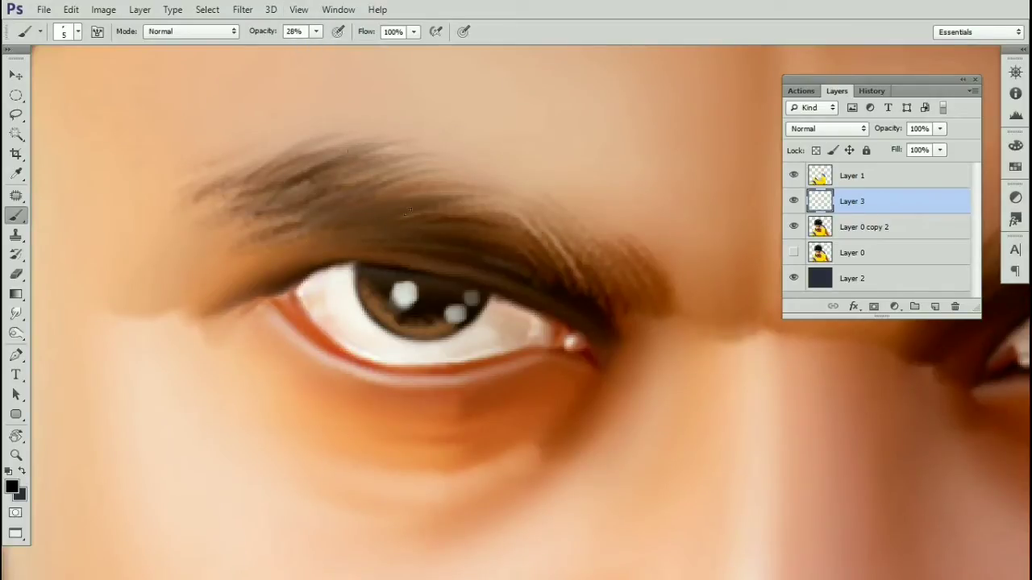
{"action": "left_click_drag", "start_coordinate": [378, 216], "coordinate": [440, 208]}
{"action": "left_click_drag", "start_coordinate": [362, 215], "coordinate": [440, 189]}
{"action": "left_click_drag", "start_coordinate": [351, 197], "coordinate": [458, 175]}
{"action": "left_click_drag", "start_coordinate": [347, 181], "coordinate": [415, 160]}
{"action": "mouse_move", "coordinate": [330, 172]}
{"action": "left_mouse_down"}
{"action": "mouse_move", "coordinate": [424, 151]}
{"action": "mouse_move", "coordinate": [384, 149]}
{"action": "left_mouse_up"}
{"action": "mouse_move", "coordinate": [262, 175]}
{"action": "left_mouse_down"}
{"action": "mouse_move", "coordinate": [392, 141]}
{"action": "mouse_move", "coordinate": [305, 142]}
{"action": "left_mouse_up"}
{"action": "left_click_drag", "start_coordinate": [282, 177], "coordinate": [364, 156]}
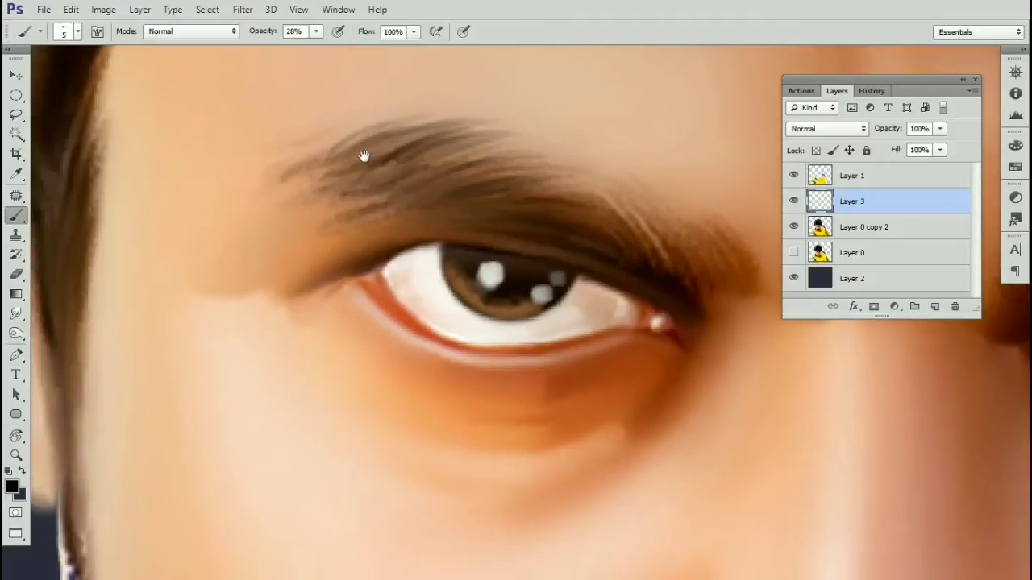
Step: Paint hair strokes along the lower edge and outer tail of the left-hand eyebrow
{"action": "left_click_drag", "start_coordinate": [374, 213], "coordinate": [413, 202]}
{"action": "left_click_drag", "start_coordinate": [308, 232], "coordinate": [374, 210]}
{"action": "mouse_move", "coordinate": [317, 197]}
{"action": "left_mouse_down"}
{"action": "mouse_move", "coordinate": [385, 176]}
{"action": "mouse_move", "coordinate": [363, 158]}
{"action": "left_mouse_up"}
{"action": "left_click_drag", "start_coordinate": [276, 192], "coordinate": [366, 134]}
{"action": "left_click_drag", "start_coordinate": [390, 168], "coordinate": [279, 141]}
{"action": "left_click_drag", "start_coordinate": [363, 185], "coordinate": [403, 186]}
{"action": "left_click_drag", "start_coordinate": [336, 179], "coordinate": [401, 183]}
Step: Paint curved hairs over the middle and upper edge of the left-hand eyebrow and undo the last strokes
{"action": "left_click_drag", "start_coordinate": [469, 163], "coordinate": [428, 150]}
{"action": "mouse_move", "coordinate": [492, 164]}
{"action": "left_mouse_down"}
{"action": "mouse_move", "coordinate": [407, 148]}
{"action": "mouse_move", "coordinate": [363, 125]}
{"action": "left_mouse_up"}
{"action": "left_click_drag", "start_coordinate": [462, 130], "coordinate": [358, 121]}
{"action": "left_click_drag", "start_coordinate": [431, 109], "coordinate": [366, 106]}
{"action": "left_click_drag", "start_coordinate": [470, 152], "coordinate": [418, 128]}
{"action": "left_click_drag", "start_coordinate": [460, 197], "coordinate": [374, 154]}
{"action": "left_click_drag", "start_coordinate": [466, 173], "coordinate": [414, 140]}
{"action": "left_click_drag", "start_coordinate": [498, 154], "coordinate": [385, 132]}
{"action": "left_click_drag", "start_coordinate": [466, 140], "coordinate": [361, 106]}
{"action": "left_click_drag", "start_coordinate": [461, 160], "coordinate": [452, 153]}
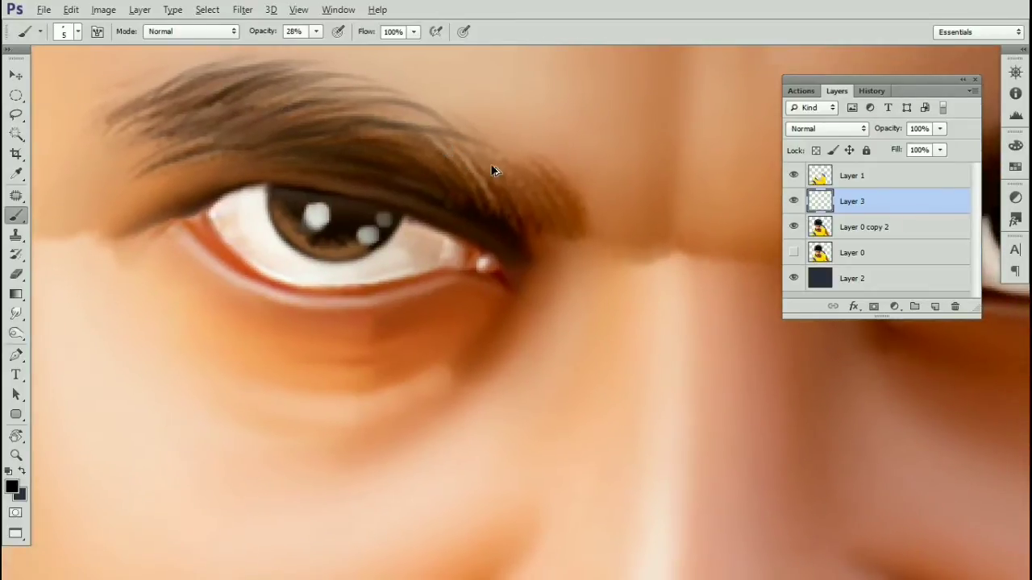
{"action": "key", "text": "ctrl+alt+z"}
{"action": "key", "text": "ctrl+alt+z"}
Step: Paint curved hairs from the inner end of the left-hand eyebrow along its upper edge
{"action": "mouse_move", "coordinate": [508, 199]}
{"action": "left_mouse_down"}
{"action": "mouse_move", "coordinate": [456, 154]}
{"action": "mouse_move", "coordinate": [476, 154]}
{"action": "left_mouse_up"}
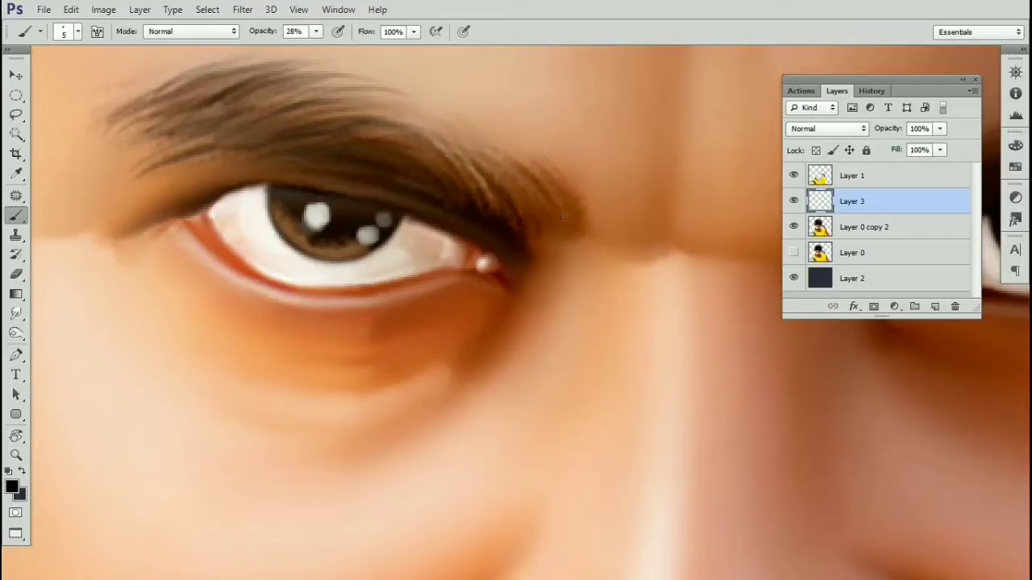
{"action": "mouse_move", "coordinate": [564, 203]}
{"action": "left_mouse_down"}
{"action": "mouse_move", "coordinate": [517, 167]}
{"action": "mouse_move", "coordinate": [440, 126]}
{"action": "left_mouse_up"}
{"action": "left_click_drag", "start_coordinate": [504, 134], "coordinate": [396, 108]}
{"action": "left_click_drag", "start_coordinate": [410, 138], "coordinate": [436, 140]}
{"action": "mouse_move", "coordinate": [537, 203]}
{"action": "left_mouse_down"}
{"action": "mouse_move", "coordinate": [467, 140]}
{"action": "mouse_move", "coordinate": [355, 87]}
{"action": "left_mouse_up"}
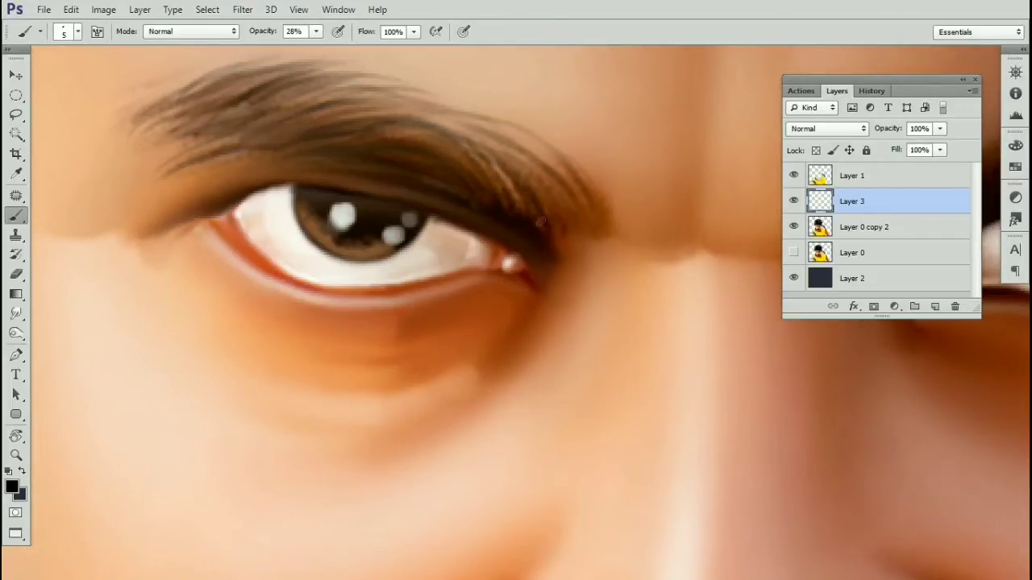
{"action": "left_click_drag", "start_coordinate": [501, 185], "coordinate": [471, 203]}
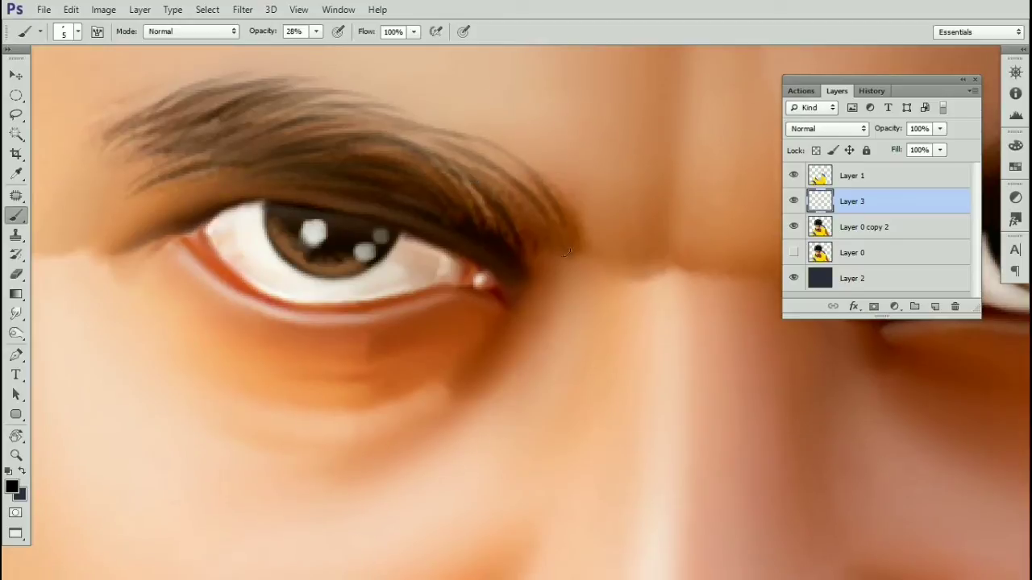
Step: Add fine hairs rising above the inner end and arch of the left-hand eyebrow, undoing one misplaced stroke
{"action": "left_click_drag", "start_coordinate": [560, 172], "coordinate": [563, 233]}
{"action": "key", "text": "ctrl+z"}
{"action": "left_click_drag", "start_coordinate": [481, 132], "coordinate": [535, 161]}
{"action": "left_click_drag", "start_coordinate": [518, 182], "coordinate": [525, 185]}
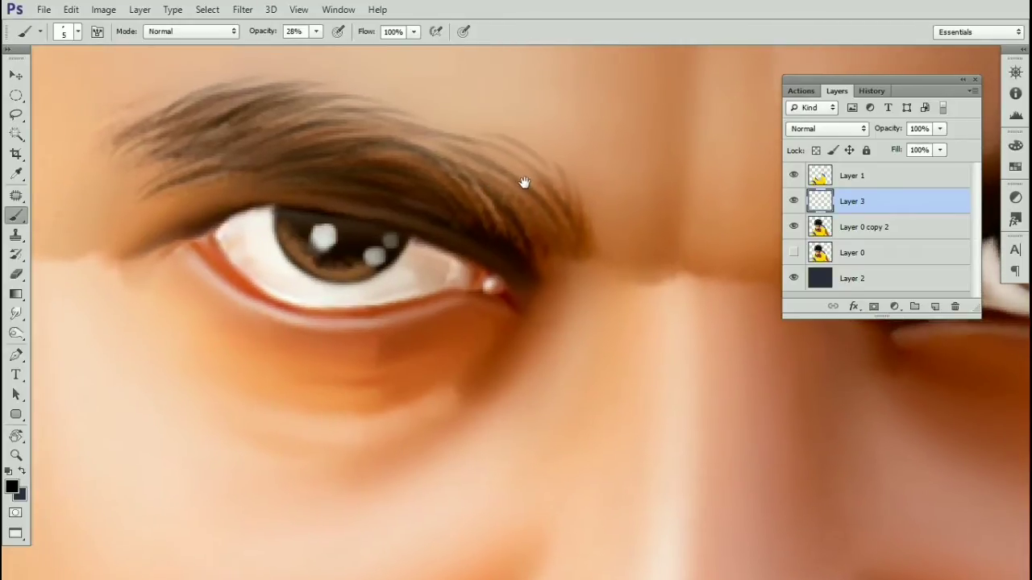
{"action": "mouse_move", "coordinate": [457, 132]}
{"action": "left_mouse_down"}
{"action": "mouse_move", "coordinate": [600, 208]}
{"action": "mouse_move", "coordinate": [527, 164]}
{"action": "left_mouse_up"}
{"action": "left_click_drag", "start_coordinate": [424, 126], "coordinate": [487, 139]}
{"action": "left_click_drag", "start_coordinate": [527, 199], "coordinate": [496, 176]}
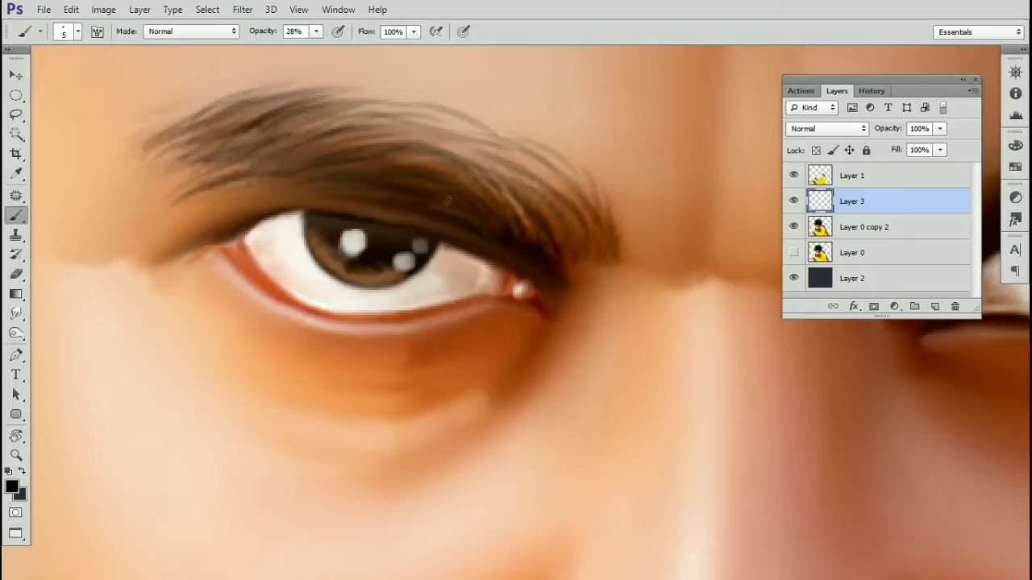
{"action": "left_click_drag", "start_coordinate": [447, 201], "coordinate": [520, 224]}
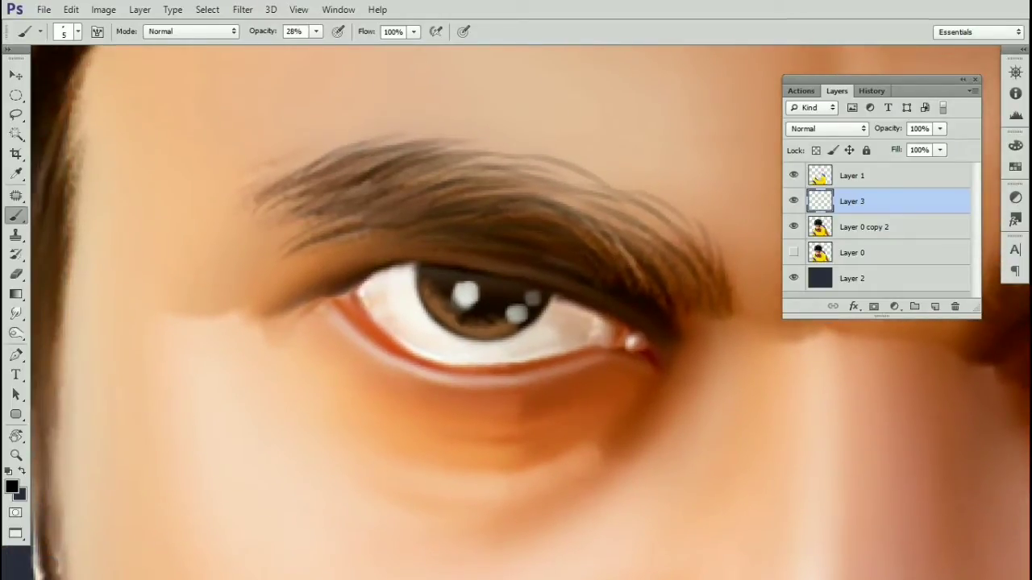
Step: Paint curved hairs over the inner end and along the upper edge of the right-hand eyebrow
{"action": "left_click_drag", "start_coordinate": [757, 197], "coordinate": [435, 206]}
{"action": "left_click_drag", "start_coordinate": [617, 209], "coordinate": [446, 207]}
{"action": "left_click_drag", "start_coordinate": [610, 308], "coordinate": [414, 219]}
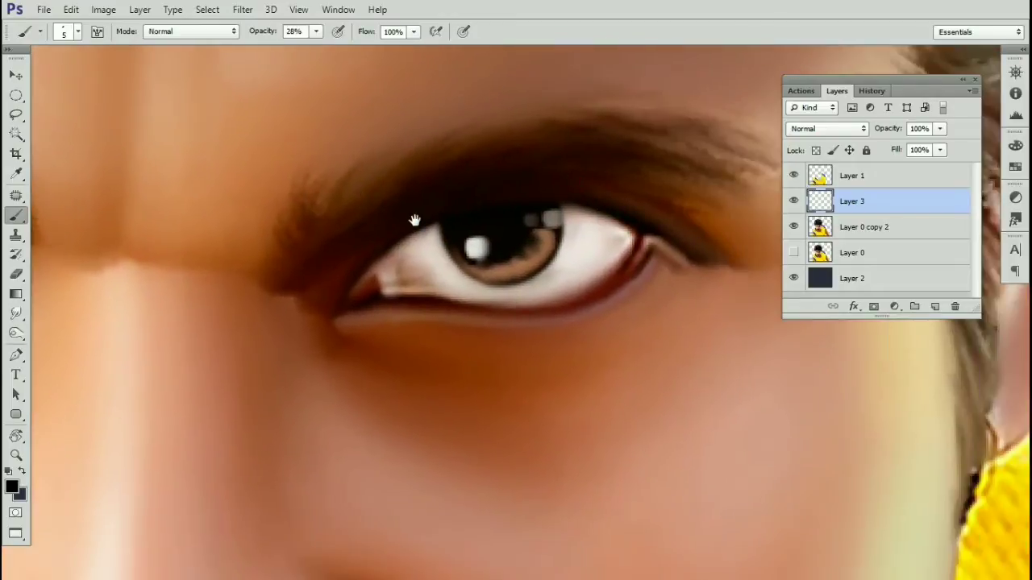
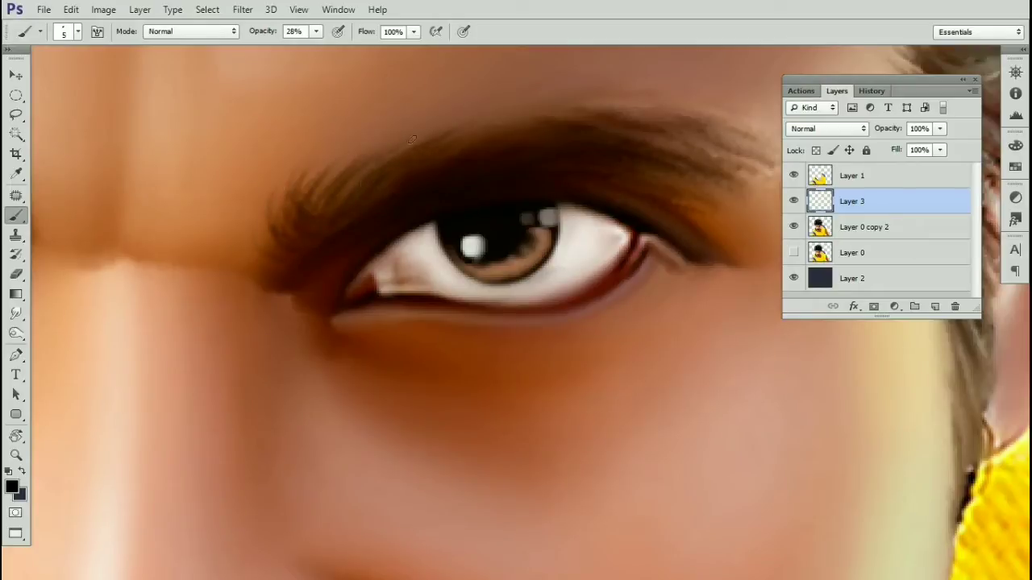
{"action": "mouse_move", "coordinate": [394, 165]}
{"action": "left_mouse_down"}
{"action": "mouse_move", "coordinate": [330, 179]}
{"action": "mouse_move", "coordinate": [397, 132]}
{"action": "left_mouse_up"}
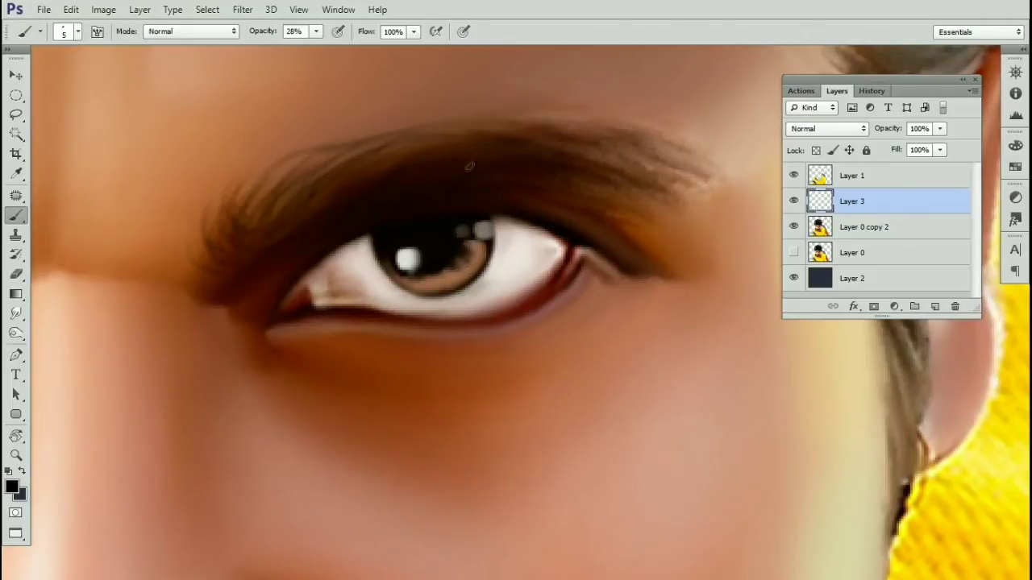
{"action": "left_click_drag", "start_coordinate": [351, 223], "coordinate": [342, 202]}
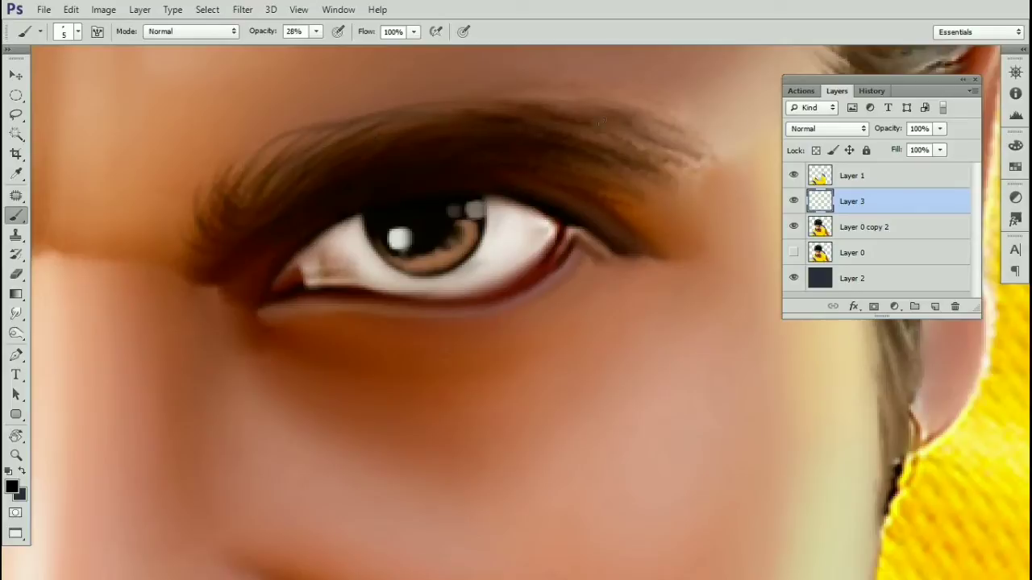
Step: Add fine hairs along the arch and outer tail of the right-hand eyebrow
{"action": "left_click_drag", "start_coordinate": [505, 92], "coordinate": [434, 105]}
{"action": "left_click_drag", "start_coordinate": [583, 109], "coordinate": [453, 84]}
{"action": "left_click_drag", "start_coordinate": [574, 127], "coordinate": [561, 124]}
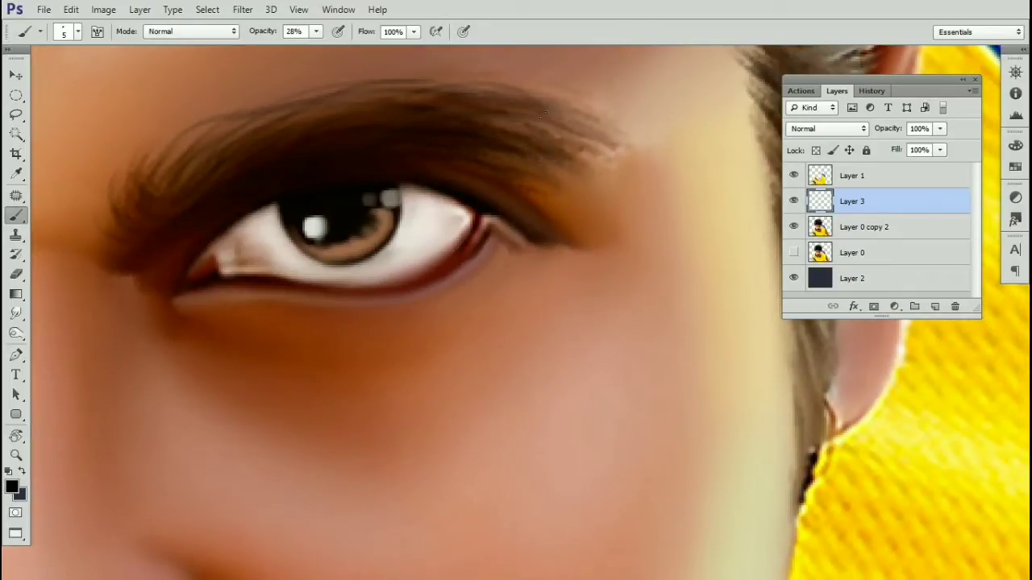
{"action": "left_click_drag", "start_coordinate": [585, 133], "coordinate": [598, 156]}
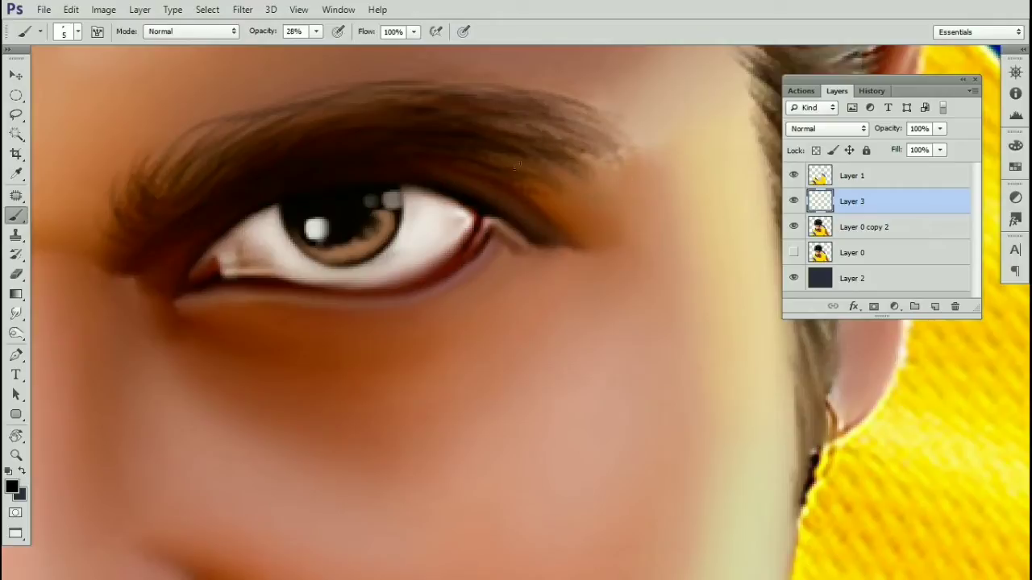
{"action": "left_click_drag", "start_coordinate": [434, 88], "coordinate": [506, 129]}
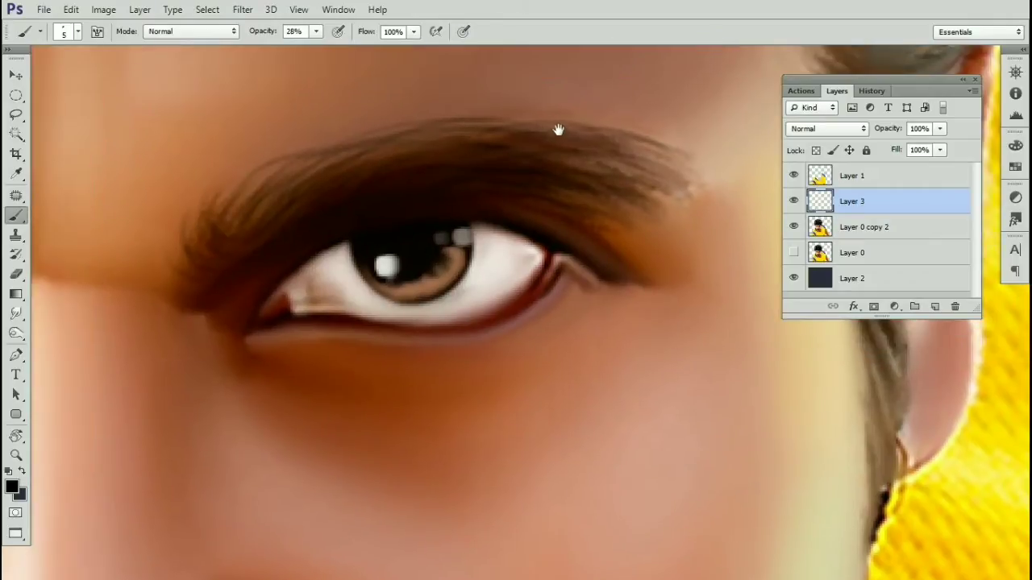
Step: Squash the eyebrow hairs on Layer 3 slightly downward from their upper edge with Free Transform
{"action": "key", "text": "ctrl+minus"}
{"action": "key", "text": "ctrl+minus"}
{"action": "key", "text": "ctrl+minus"}
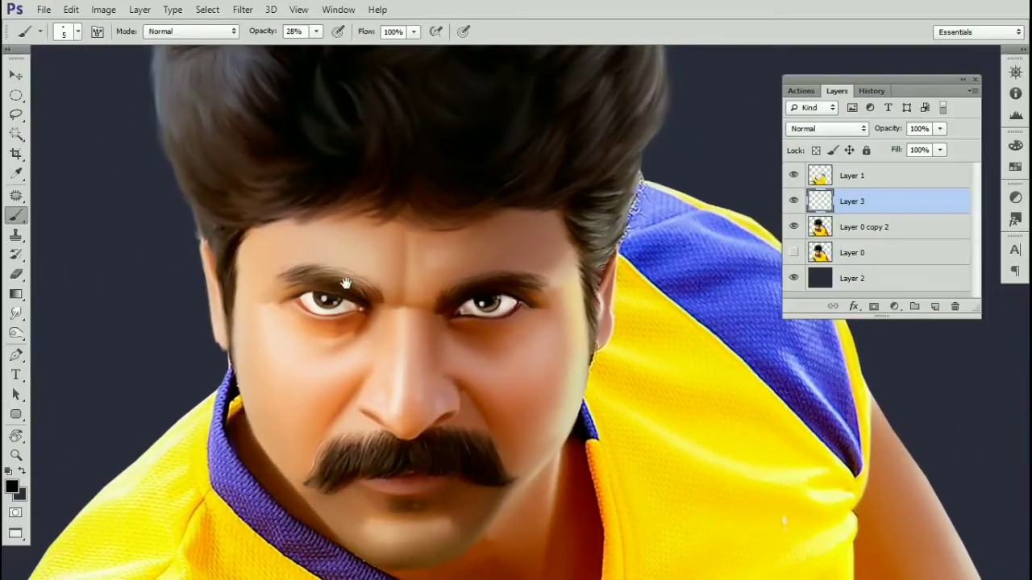
{"action": "left_click", "coordinate": [454, 277], "text": "ctrl"}
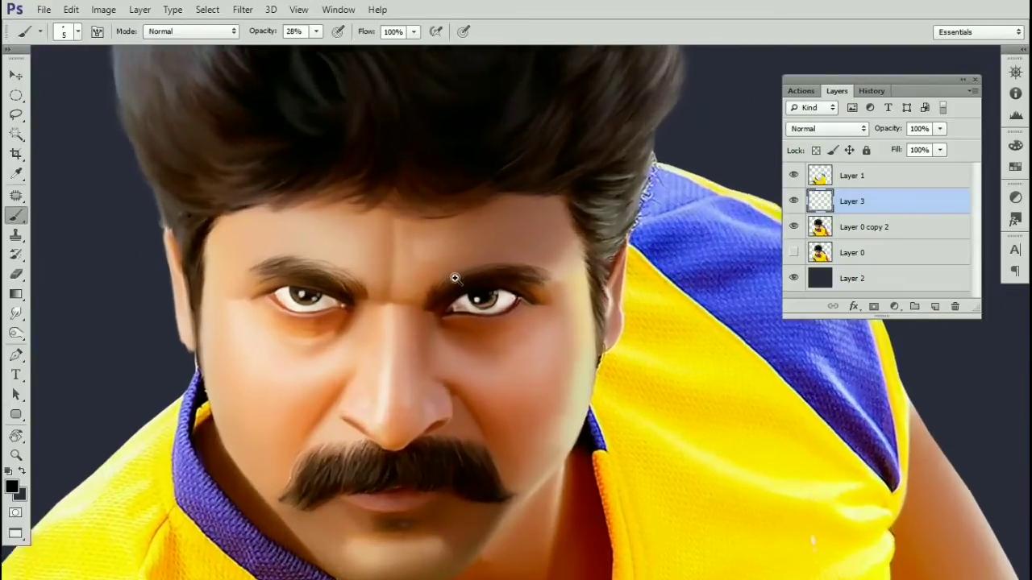
{"action": "left_click_drag", "start_coordinate": [333, 296], "coordinate": [458, 288]}
{"action": "left_click", "coordinate": [459, 288], "text": "ctrl"}
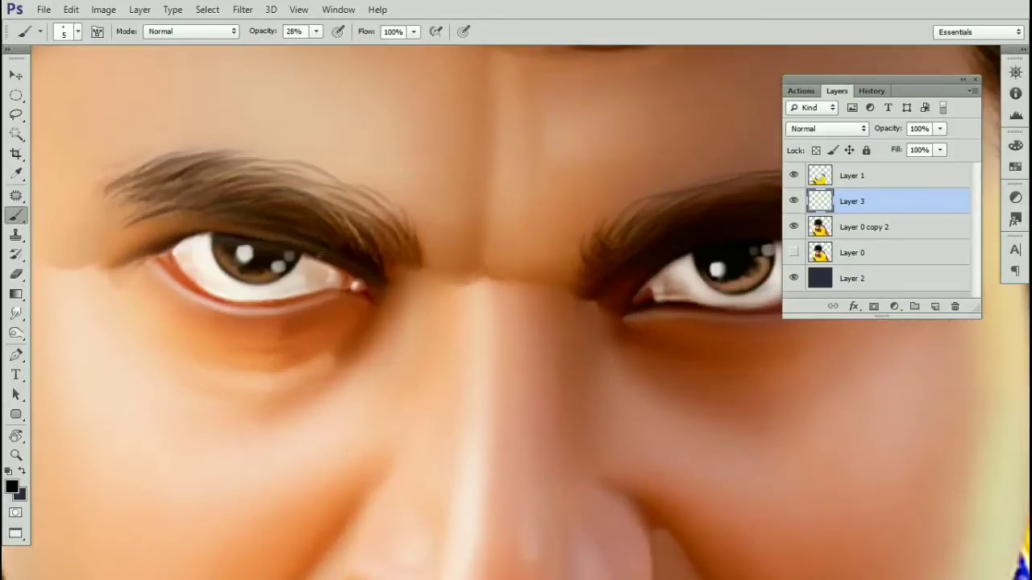
{"action": "key", "text": "f"}
{"action": "key", "text": "ctrl+t"}
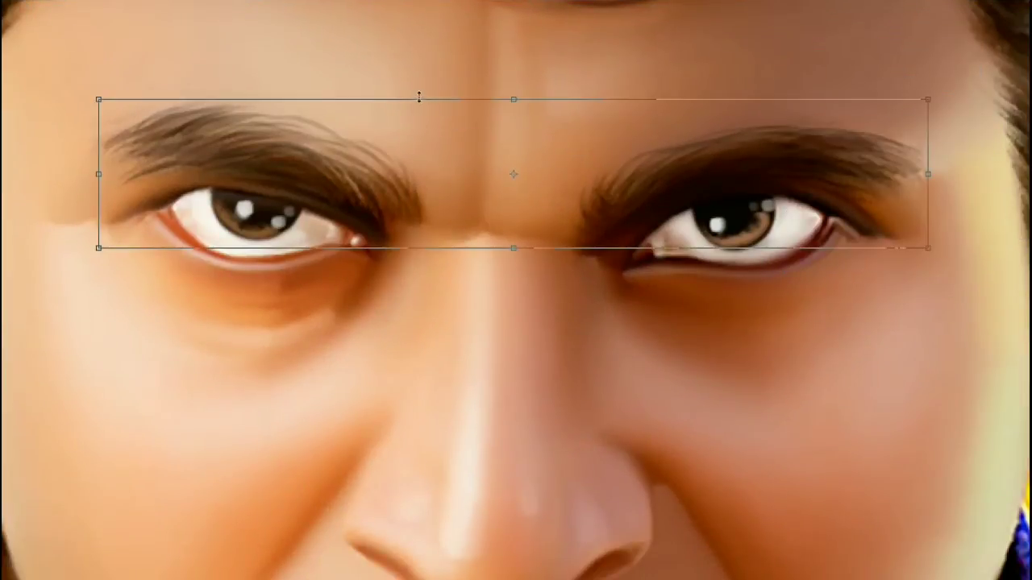
{"action": "left_click_drag", "start_coordinate": [419, 97], "coordinate": [419, 110]}
{"action": "key", "text": "Return"}
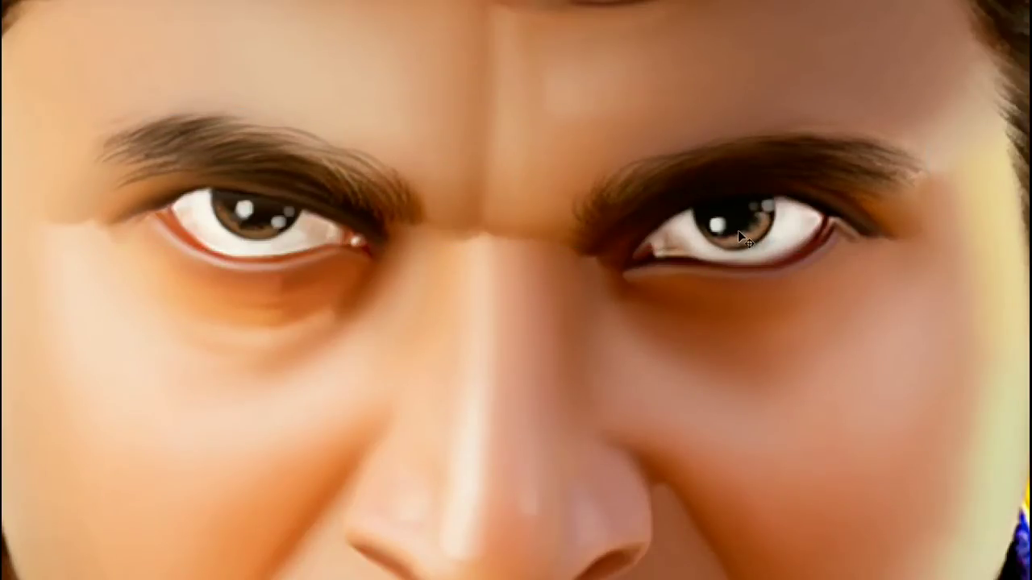
Step: Make Layer 0 copy 2 the active layer by picking it from the hair, and restore the interface around the canvas
{"action": "left_click_drag", "start_coordinate": [609, 208], "coordinate": [748, 299]}
{"action": "left_click_drag", "start_coordinate": [409, 159], "coordinate": [715, 354]}
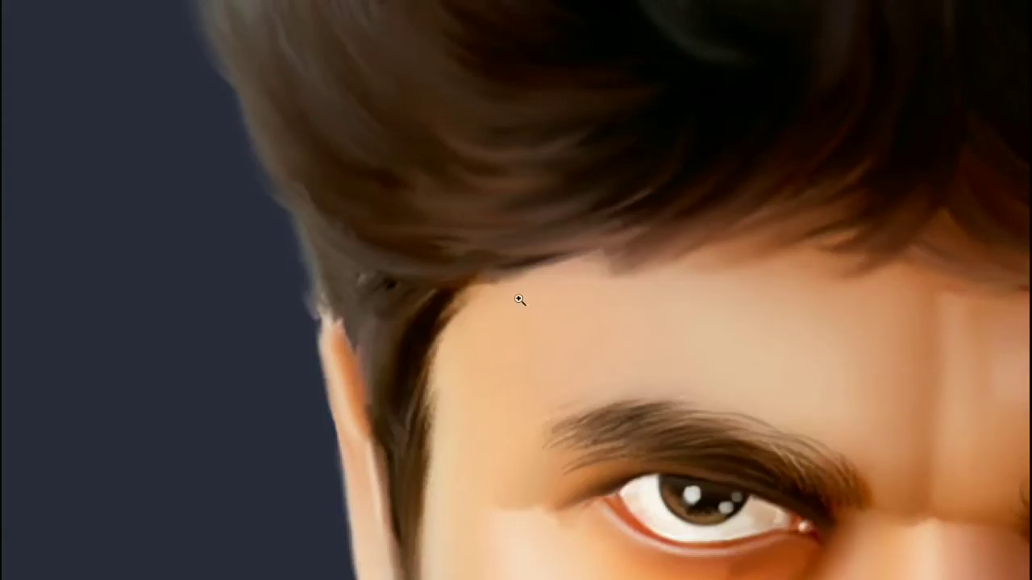
{"action": "right_click", "coordinate": [608, 159]}
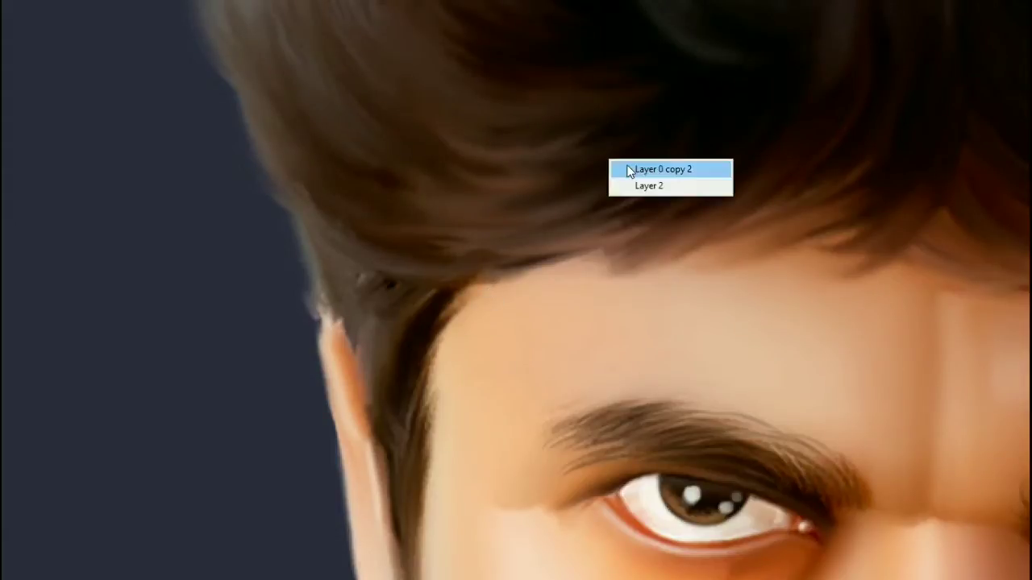
{"action": "left_click", "coordinate": [629, 170]}
{"action": "key", "text": "ctrl+minus"}
{"action": "left_click_drag", "start_coordinate": [723, 210], "coordinate": [589, 263]}
{"action": "right_click", "coordinate": [552, 218]}
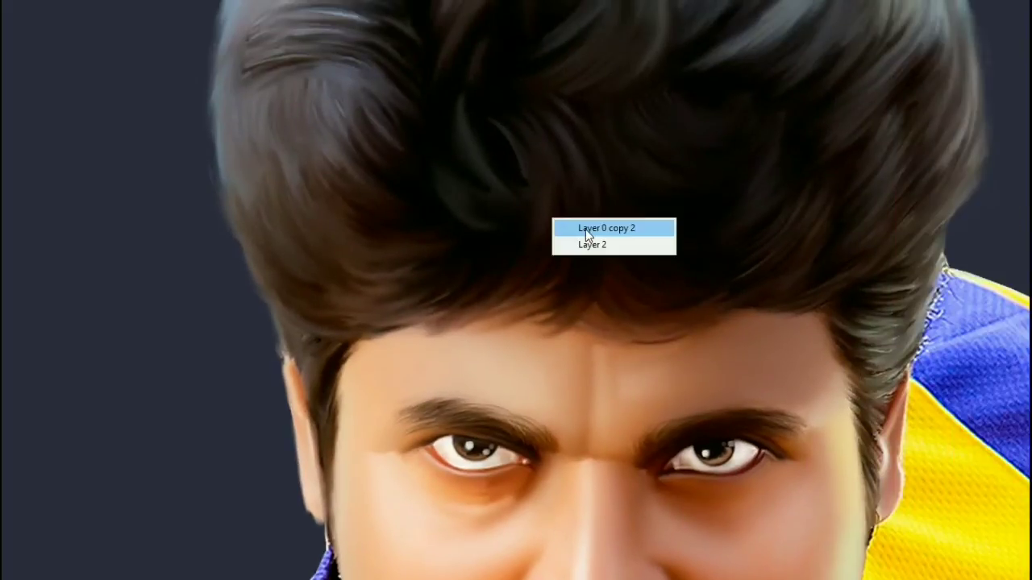
{"action": "left_click", "coordinate": [589, 230]}
{"action": "key", "text": "ctrl+minus"}
{"action": "key", "text": "Tab"}
{"action": "left_click_drag", "start_coordinate": [368, 253], "coordinate": [307, 232]}
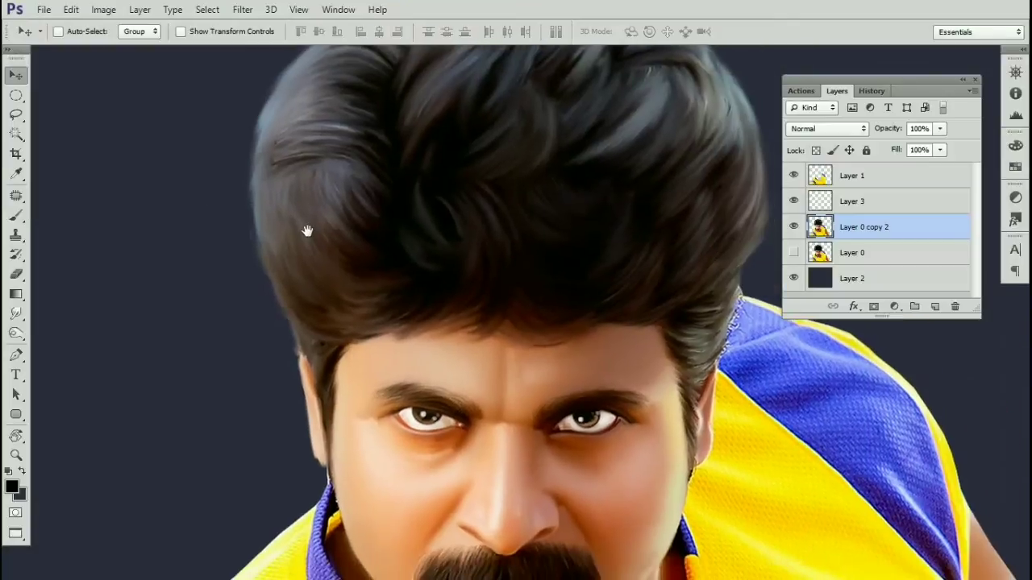
Step: Activate the Burn tool for darkening the portrait's hair
{"action": "left_click", "coordinate": [12, 216]}
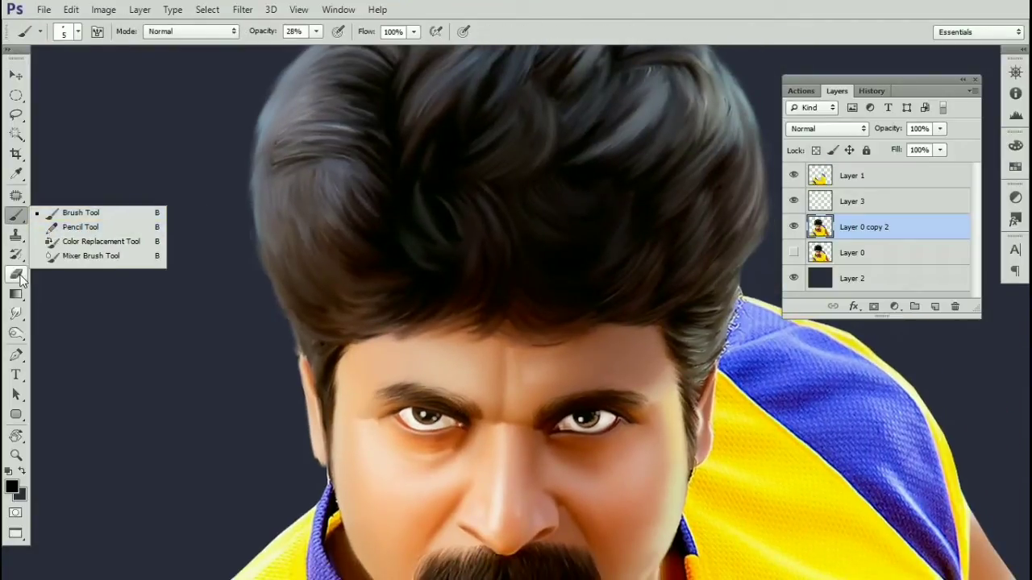
{"action": "left_click", "coordinate": [16, 233]}
{"action": "key", "text": "o"}
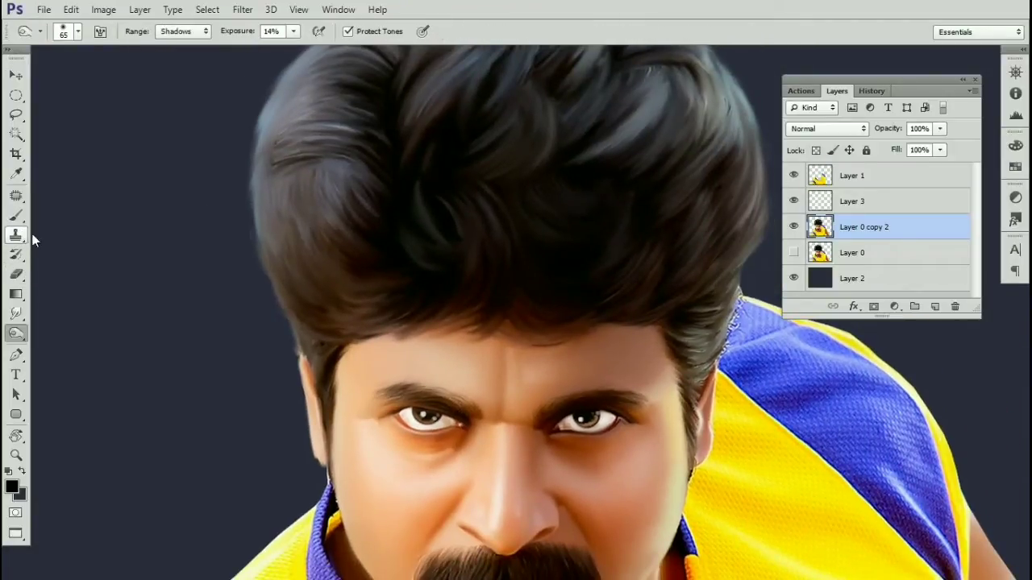
{"action": "right_click", "coordinate": [23, 331]}
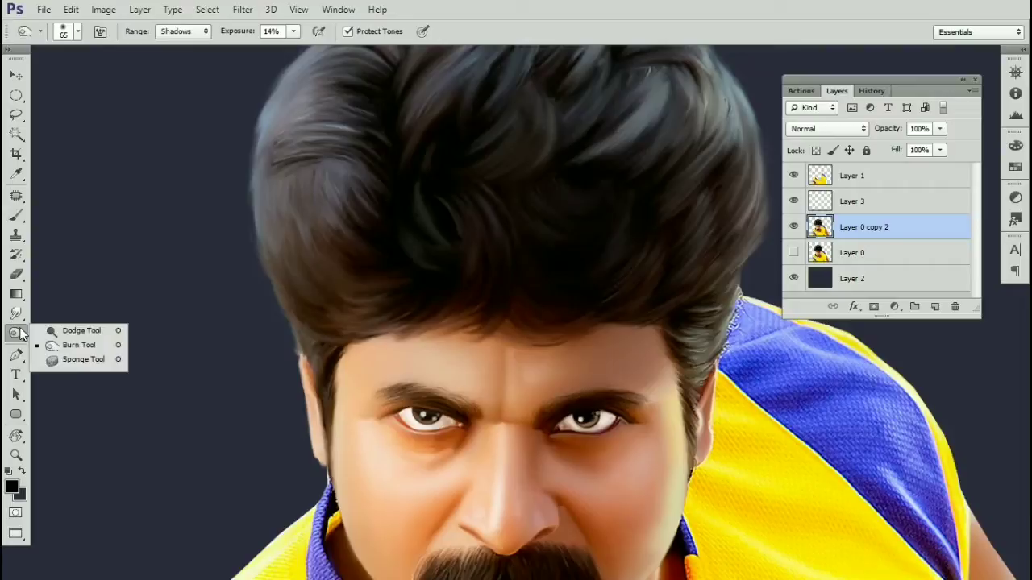
{"action": "left_click", "coordinate": [78, 345]}
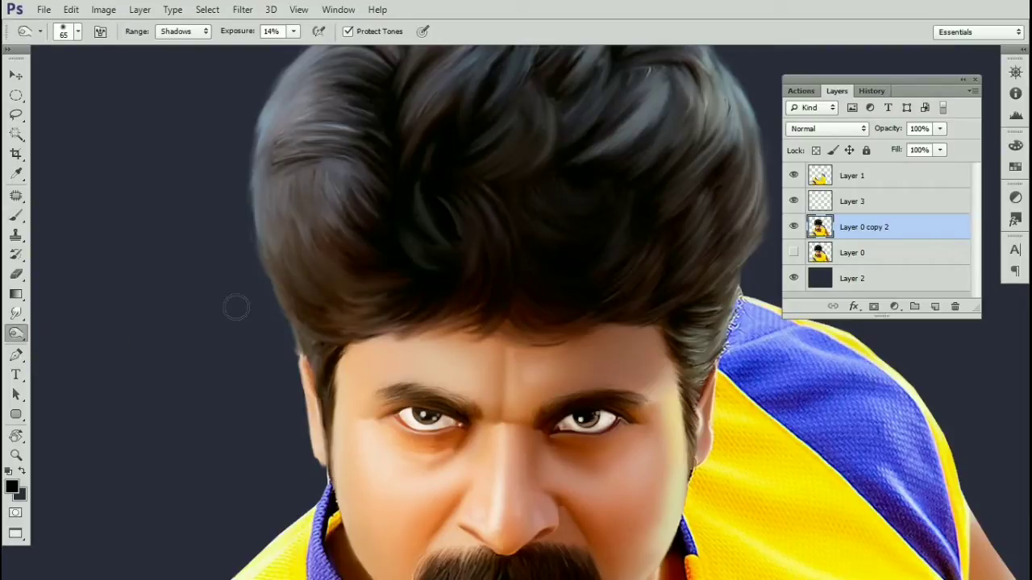
Step: Enlarge the Burn brush to 500 px and set its exposure to 22%
{"action": "key", "text": "bracketright"}
{"action": "key", "text": "bracketright"}
{"action": "key", "text": "bracketright"}
{"action": "key", "text": "bracketright"}
{"action": "key", "text": "bracketright"}
{"action": "key", "text": "bracketright"}
{"action": "key", "text": "bracketright"}
{"action": "key", "text": "bracketright"}
{"action": "key", "text": "bracketright"}
{"action": "key", "text": "bracketright"}
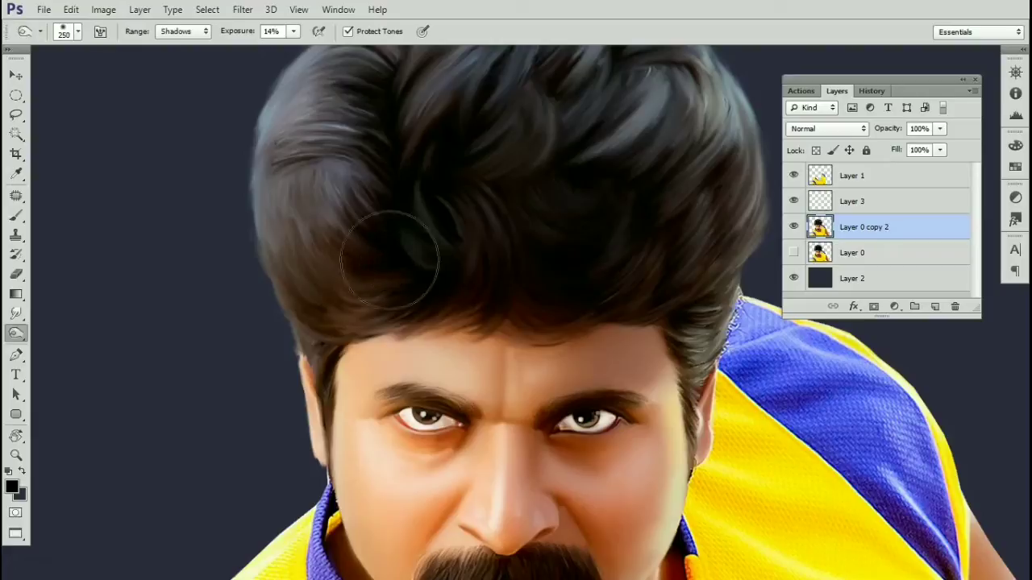
{"action": "left_click_drag", "start_coordinate": [378, 238], "coordinate": [362, 311]}
{"action": "key", "text": "bracketright"}
{"action": "key", "text": "bracketright"}
{"action": "key", "text": "bracketright"}
{"action": "key", "text": "bracketright"}
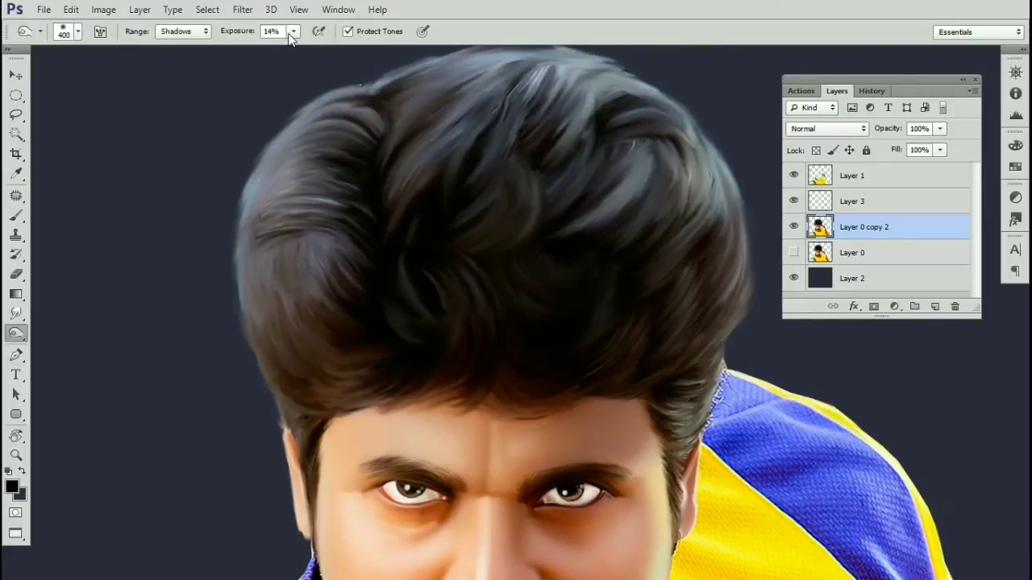
{"action": "left_click_drag", "start_coordinate": [294, 30], "coordinate": [299, 48]}
{"action": "left_click", "coordinate": [342, 211]}
Step: Burn the shadows on the left-hand side of the hair and across the crown, reducing the brush to 175 px
{"action": "left_click_drag", "start_coordinate": [318, 144], "coordinate": [342, 145]}
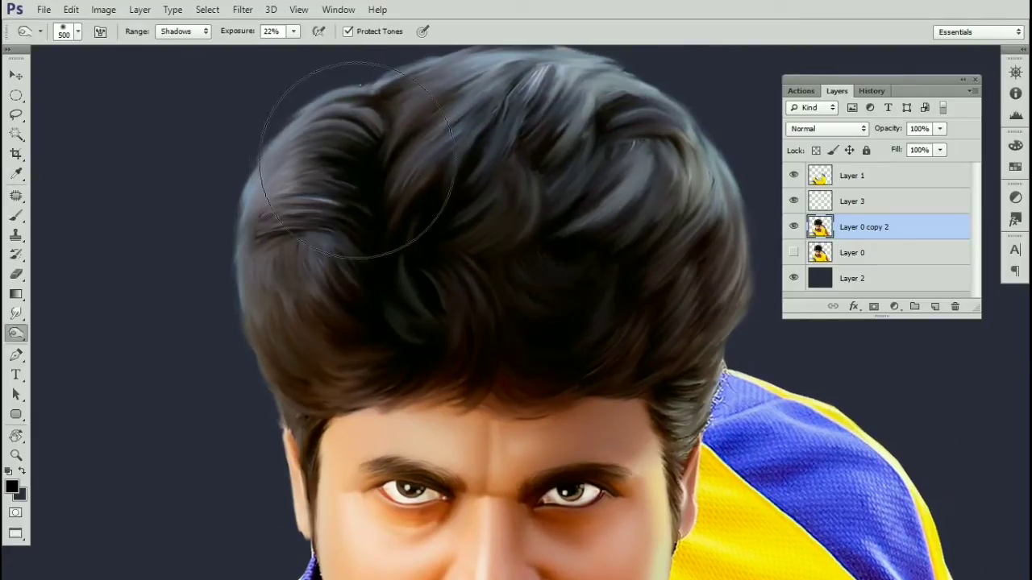
{"action": "key", "text": "bracketleft"}
{"action": "mouse_move", "coordinate": [271, 263]}
{"action": "left_mouse_down"}
{"action": "mouse_move", "coordinate": [272, 197]}
{"action": "mouse_move", "coordinate": [271, 296]}
{"action": "mouse_move", "coordinate": [291, 336]}
{"action": "mouse_move", "coordinate": [322, 366]}
{"action": "mouse_move", "coordinate": [347, 322]}
{"action": "left_mouse_up"}
{"action": "mouse_move", "coordinate": [298, 145]}
{"action": "left_mouse_down"}
{"action": "mouse_move", "coordinate": [252, 185]}
{"action": "mouse_move", "coordinate": [346, 141]}
{"action": "mouse_move", "coordinate": [483, 153]}
{"action": "mouse_move", "coordinate": [709, 121]}
{"action": "mouse_move", "coordinate": [452, 78]}
{"action": "mouse_move", "coordinate": [536, 74]}
{"action": "left_mouse_up"}
{"action": "key", "text": "bracketleft"}
{"action": "key", "text": "bracketleft"}
{"action": "key", "text": "bracketleft"}
{"action": "left_click_drag", "start_coordinate": [614, 63], "coordinate": [608, 118]}
{"action": "mouse_move", "coordinate": [606, 121]}
{"action": "left_mouse_down"}
{"action": "mouse_move", "coordinate": [555, 85]}
{"action": "mouse_move", "coordinate": [516, 109]}
{"action": "mouse_move", "coordinate": [499, 92]}
{"action": "mouse_move", "coordinate": [444, 141]}
{"action": "left_mouse_up"}
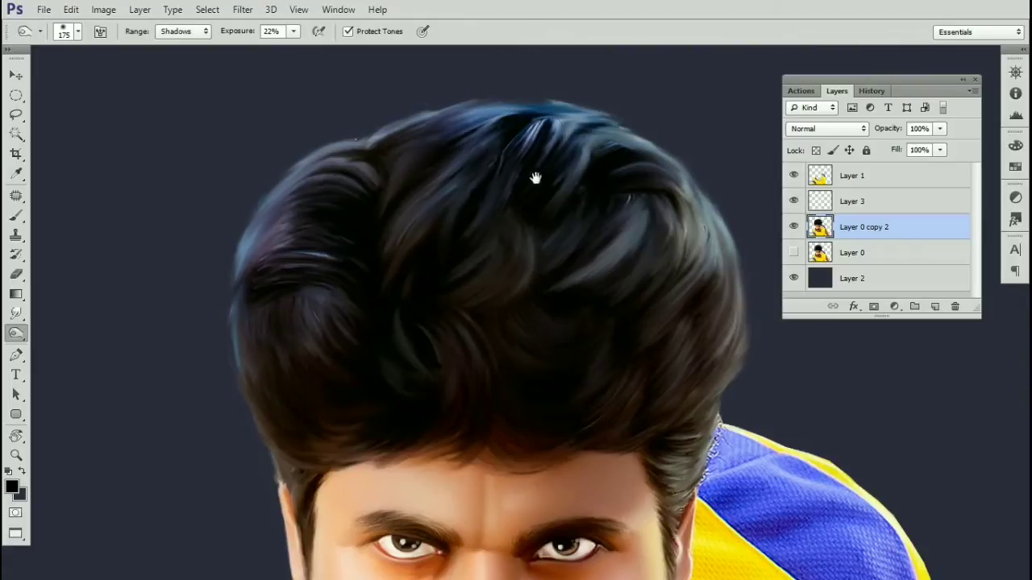
Step: Burn the middle of the hair with a larger brush and the upper right-hand locks with a smaller one
{"action": "left_click_drag", "start_coordinate": [534, 177], "coordinate": [530, 132]}
{"action": "key", "text": "bracketright"}
{"action": "key", "text": "bracketright"}
{"action": "key", "text": "bracketright"}
{"action": "left_click_drag", "start_coordinate": [581, 218], "coordinate": [550, 216]}
{"action": "key", "text": "bracketleft"}
{"action": "key", "text": "bracketleft"}
{"action": "mouse_move", "coordinate": [625, 147]}
{"action": "left_mouse_down"}
{"action": "mouse_move", "coordinate": [595, 241]}
{"action": "mouse_move", "coordinate": [691, 281]}
{"action": "mouse_move", "coordinate": [684, 177]}
{"action": "left_mouse_up"}
{"action": "mouse_move", "coordinate": [715, 192]}
{"action": "left_mouse_down"}
{"action": "mouse_move", "coordinate": [699, 131]}
{"action": "mouse_move", "coordinate": [673, 105]}
{"action": "mouse_move", "coordinate": [694, 164]}
{"action": "mouse_move", "coordinate": [647, 93]}
{"action": "mouse_move", "coordinate": [659, 167]}
{"action": "left_mouse_up"}
Step: Burn across the top and centre of the hair with a 300 px brush
{"action": "key", "text": "bracketright"}
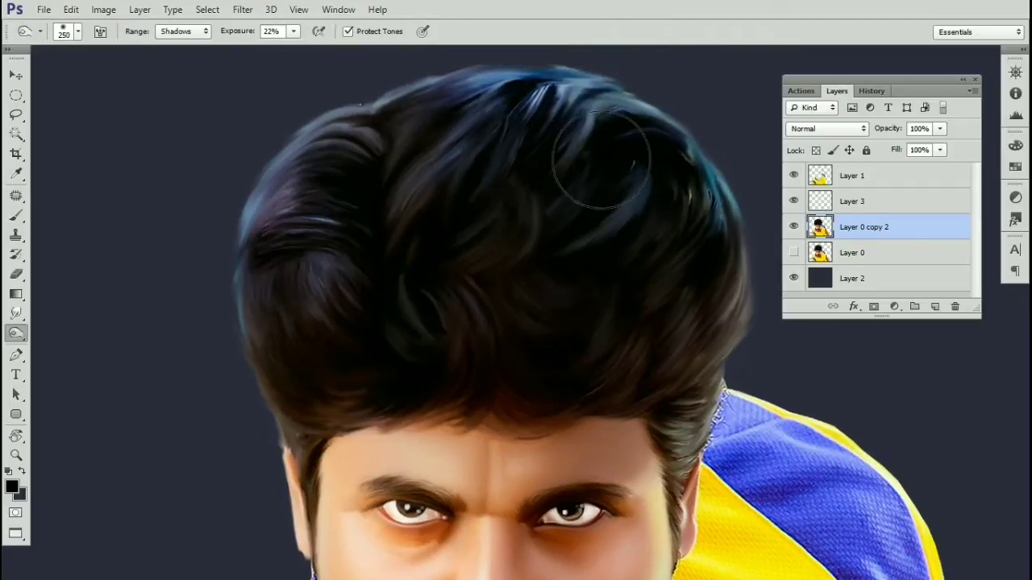
{"action": "key", "text": "bracketright"}
{"action": "left_click_drag", "start_coordinate": [574, 94], "coordinate": [472, 104]}
{"action": "left_click_drag", "start_coordinate": [560, 217], "coordinate": [560, 124]}
{"action": "mouse_move", "coordinate": [515, 243]}
{"action": "left_mouse_down"}
{"action": "mouse_move", "coordinate": [462, 222]}
{"action": "mouse_move", "coordinate": [618, 245]}
{"action": "left_mouse_up"}
Step: Burn the right-hand side and outer edge of the hair, reducing the brush to 125 px
{"action": "key", "text": "bracketleft"}
{"action": "key", "text": "bracketleft"}
{"action": "key", "text": "bracketleft"}
{"action": "key", "text": "bracketleft"}
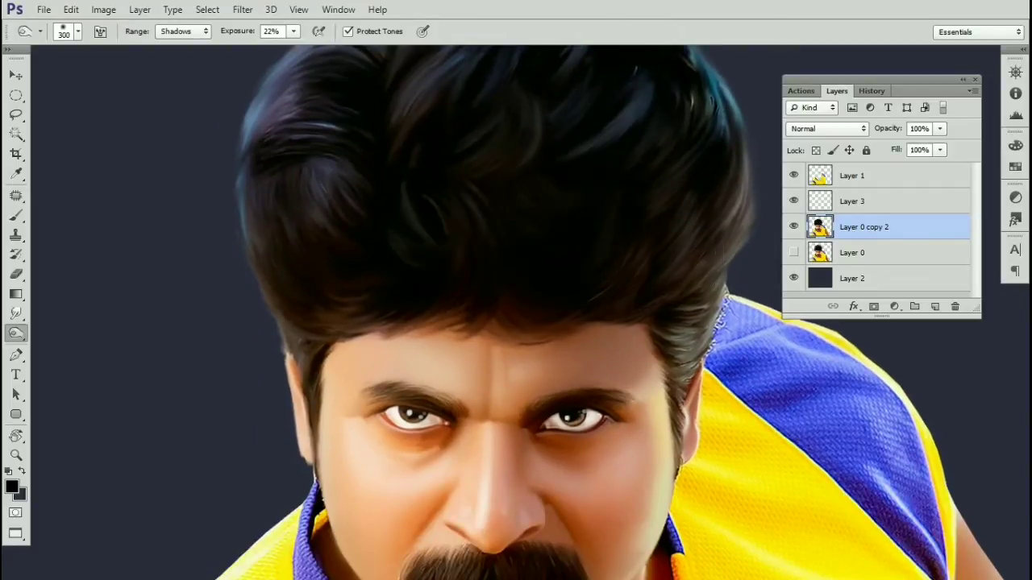
{"action": "mouse_move", "coordinate": [670, 280]}
{"action": "left_mouse_down"}
{"action": "mouse_move", "coordinate": [677, 303]}
{"action": "mouse_move", "coordinate": [688, 294]}
{"action": "mouse_move", "coordinate": [669, 314]}
{"action": "mouse_move", "coordinate": [681, 346]}
{"action": "mouse_move", "coordinate": [725, 234]}
{"action": "mouse_move", "coordinate": [692, 334]}
{"action": "mouse_move", "coordinate": [740, 233]}
{"action": "mouse_move", "coordinate": [718, 153]}
{"action": "mouse_move", "coordinate": [739, 258]}
{"action": "mouse_move", "coordinate": [744, 125]}
{"action": "mouse_move", "coordinate": [753, 235]}
{"action": "mouse_move", "coordinate": [726, 133]}
{"action": "left_mouse_up"}
{"action": "key", "text": "bracketleft"}
{"action": "key", "text": "bracketleft"}
{"action": "mouse_move", "coordinate": [717, 120]}
{"action": "left_mouse_down"}
{"action": "mouse_move", "coordinate": [728, 150]}
{"action": "mouse_move", "coordinate": [724, 142]}
{"action": "left_mouse_up"}
{"action": "mouse_move", "coordinate": [724, 161]}
{"action": "left_mouse_down"}
{"action": "mouse_move", "coordinate": [645, 74]}
{"action": "mouse_move", "coordinate": [682, 118]}
{"action": "left_mouse_up"}
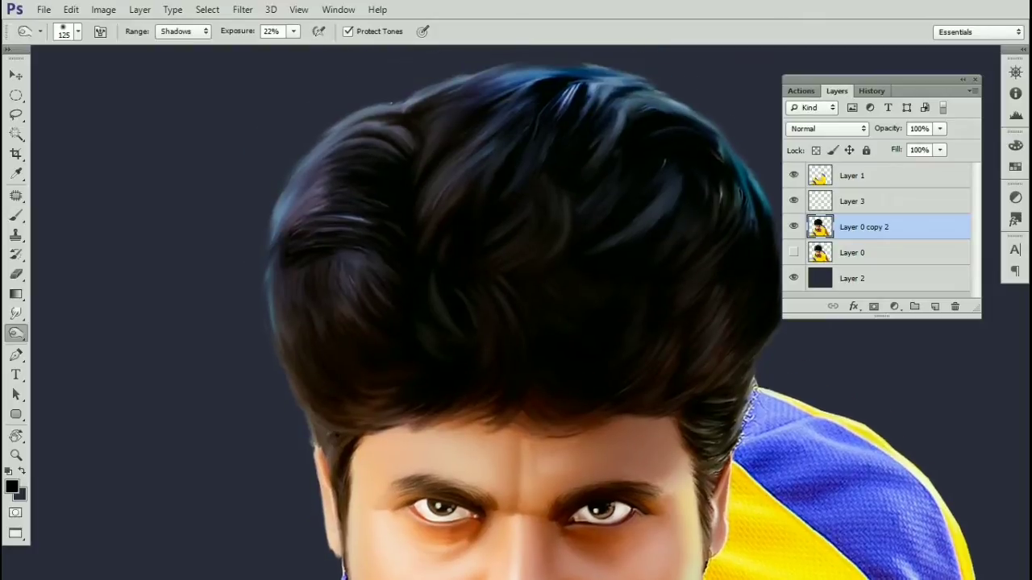
Step: Deepen the streaks at the crown and the dark gaps in the left-hand locks with a 175 px Burn brush
{"action": "mouse_move", "coordinate": [622, 84]}
{"action": "left_mouse_down"}
{"action": "mouse_move", "coordinate": [647, 87]}
{"action": "mouse_move", "coordinate": [500, 109]}
{"action": "mouse_move", "coordinate": [576, 101]}
{"action": "mouse_move", "coordinate": [565, 97]}
{"action": "mouse_move", "coordinate": [620, 144]}
{"action": "left_mouse_up"}
{"action": "key", "text": "]"}
{"action": "key", "text": "]"}
{"action": "key", "text": "]"}
{"action": "key", "text": "]"}
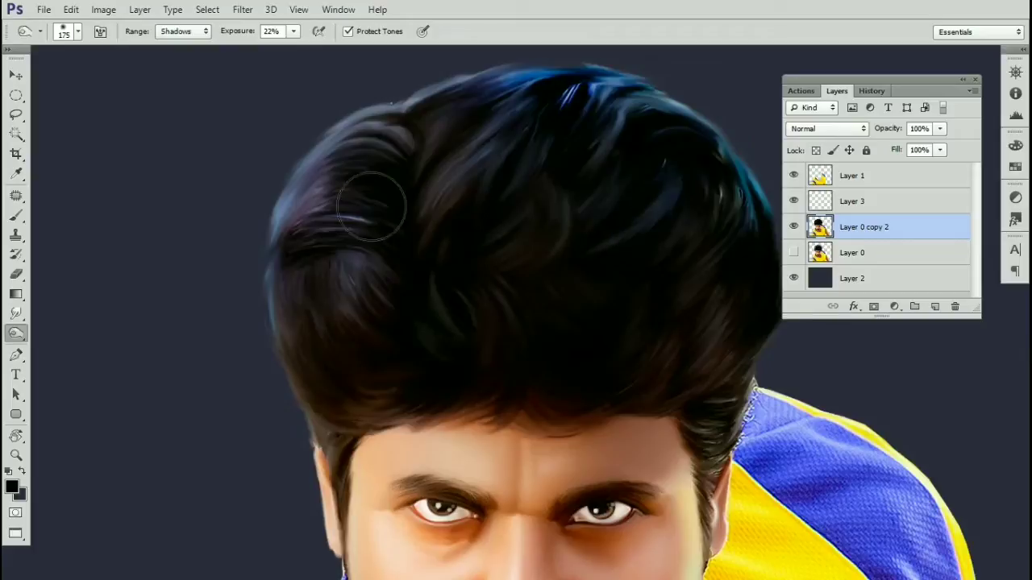
{"action": "mouse_move", "coordinate": [368, 207]}
{"action": "left_mouse_down"}
{"action": "mouse_move", "coordinate": [285, 237]}
{"action": "mouse_move", "coordinate": [379, 190]}
{"action": "left_mouse_up"}
{"action": "left_click_drag", "start_coordinate": [422, 220], "coordinate": [415, 166]}
{"action": "key", "text": "["}
{"action": "mouse_move", "coordinate": [356, 212]}
{"action": "left_mouse_down"}
{"action": "mouse_move", "coordinate": [455, 304]}
{"action": "mouse_move", "coordinate": [366, 212]}
{"action": "left_mouse_up"}
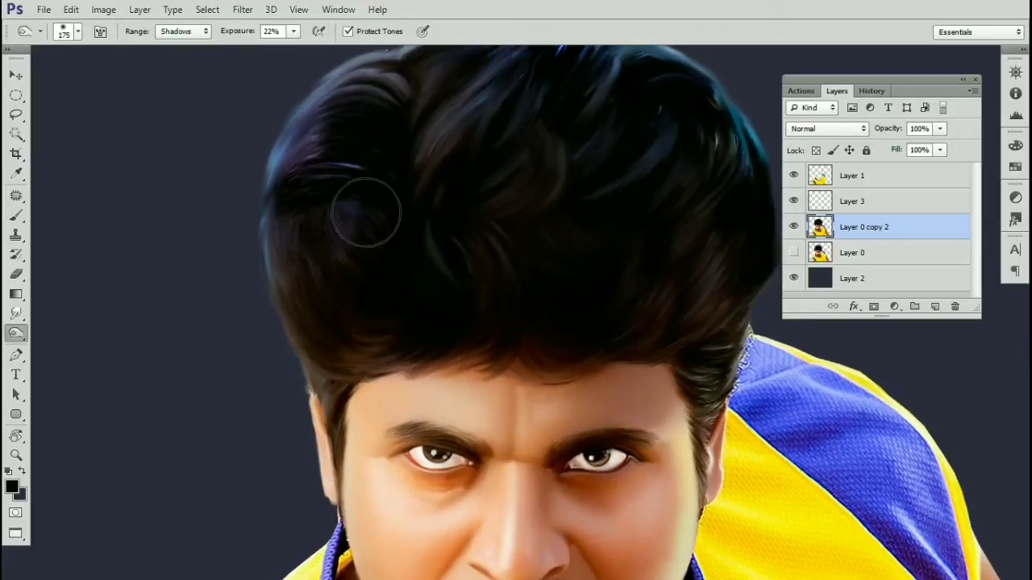
Step: Burn the lower front of the hair from the left-hand side across to the right, enlarging the brush to 250 px
{"action": "key", "text": "]"}
{"action": "left_click_drag", "start_coordinate": [313, 253], "coordinate": [501, 296]}
{"action": "key", "text": "]"}
{"action": "mouse_move", "coordinate": [593, 319]}
{"action": "left_mouse_down"}
{"action": "mouse_move", "coordinate": [698, 264]}
{"action": "mouse_move", "coordinate": [702, 154]}
{"action": "left_mouse_up"}
{"action": "key", "text": "ctrl+minus"}
{"action": "key", "text": "ctrl+minus"}
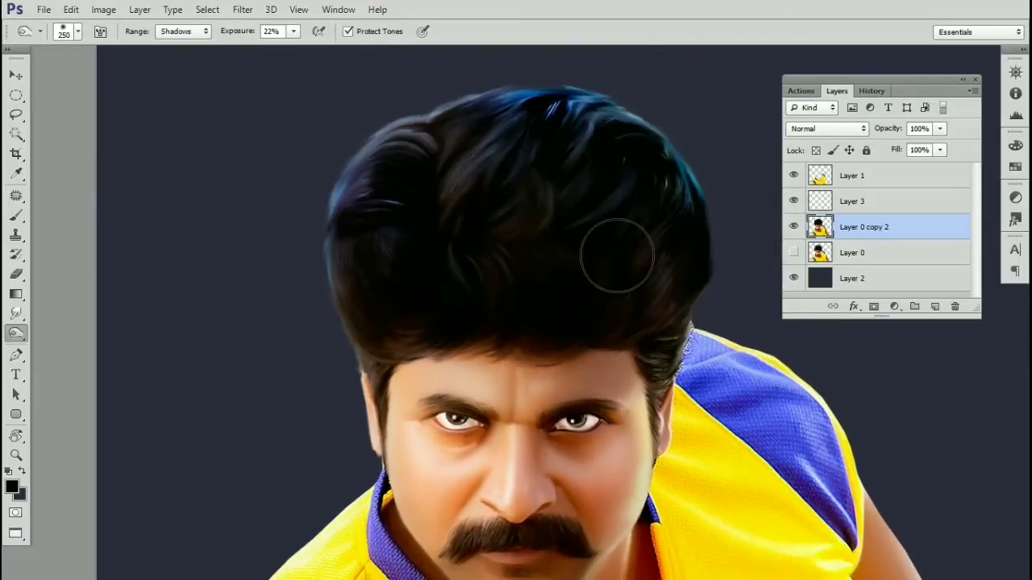
Step: Reduce the Burn brush to 45 px and darken the right-hand and left-hand eyebrows
{"action": "key", "text": "ctrl+plus"}
{"action": "key", "text": "ctrl+plus"}
{"action": "scroll", "coordinate": [618, 273], "scroll_direction": "up", "scroll_amount": 3}
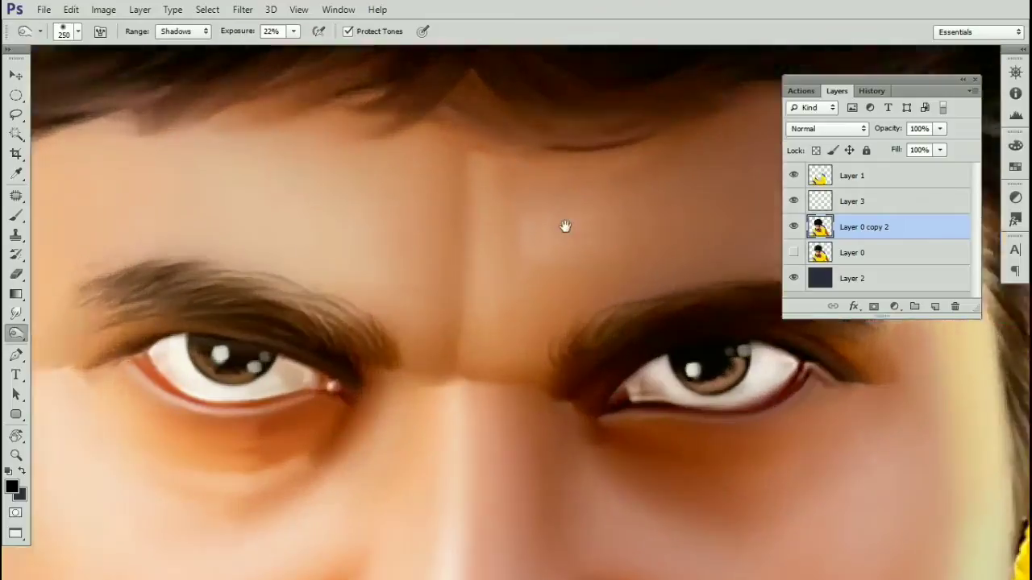
{"action": "key", "text": "bracketleft"}
{"action": "key", "text": "bracketleft"}
{"action": "key", "text": "bracketleft"}
{"action": "key", "text": "bracketleft"}
{"action": "key", "text": "bracketleft"}
{"action": "key", "text": "bracketleft"}
{"action": "key", "text": "bracketleft"}
{"action": "key", "text": "bracketleft"}
{"action": "key", "text": "bracketleft"}
{"action": "key", "text": "bracketleft"}
{"action": "key", "text": "bracketleft"}
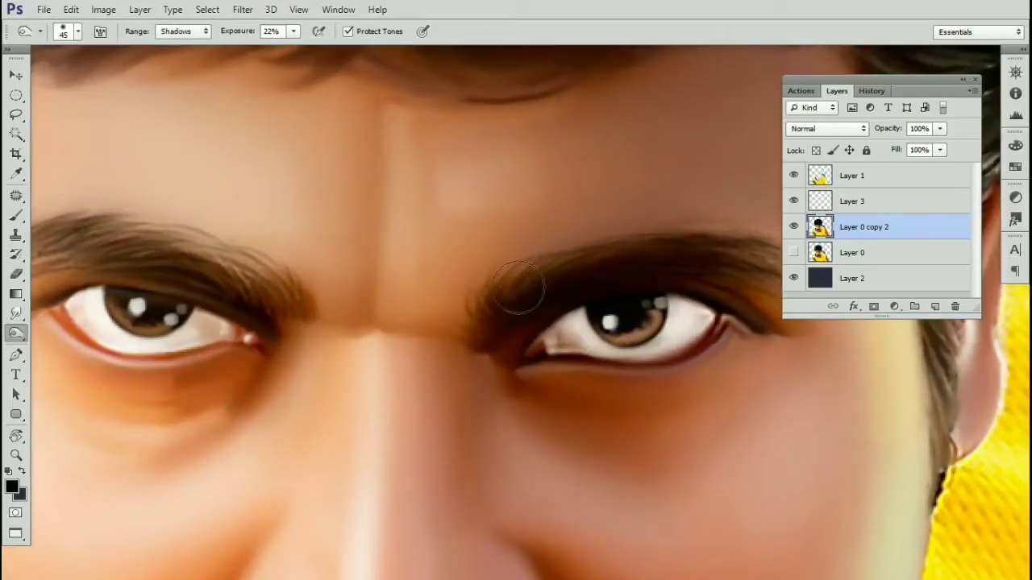
{"action": "left_click_drag", "start_coordinate": [436, 258], "coordinate": [634, 296]}
{"action": "mouse_move", "coordinate": [456, 300]}
{"action": "left_mouse_down"}
{"action": "mouse_move", "coordinate": [436, 325]}
{"action": "mouse_move", "coordinate": [460, 322]}
{"action": "mouse_move", "coordinate": [280, 281]}
{"action": "mouse_move", "coordinate": [390, 304]}
{"action": "mouse_move", "coordinate": [277, 264]}
{"action": "left_mouse_up"}
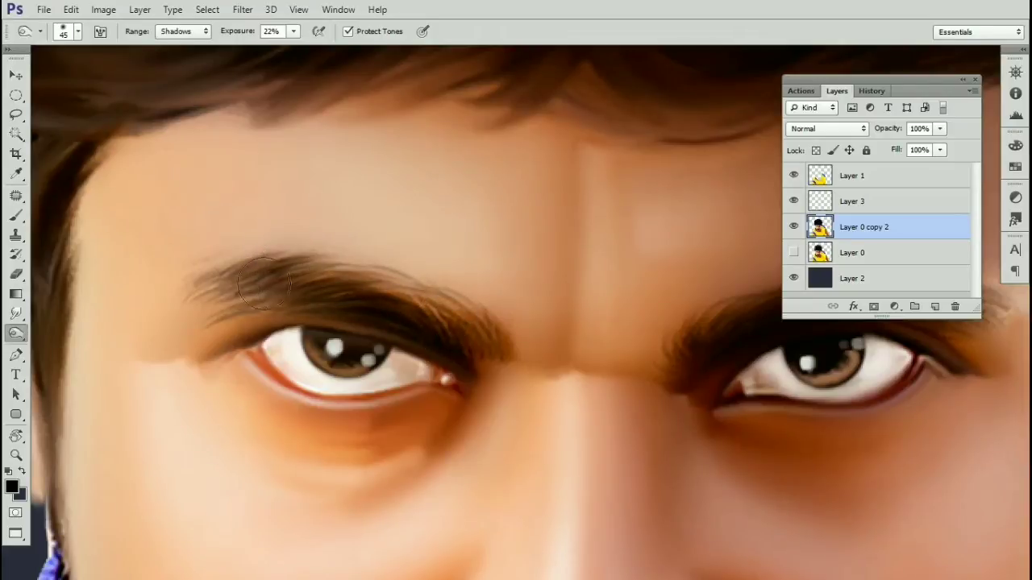
Step: Add a new empty layer, move it to the top of the layer stack, and switch to the Brush tool
{"action": "key", "text": "ctrl+minus"}
{"action": "key", "text": "ctrl+minus"}
{"action": "key", "text": "ctrl+minus"}
{"action": "scroll", "coordinate": [481, 285], "scroll_direction": "up", "scroll_amount": 6}
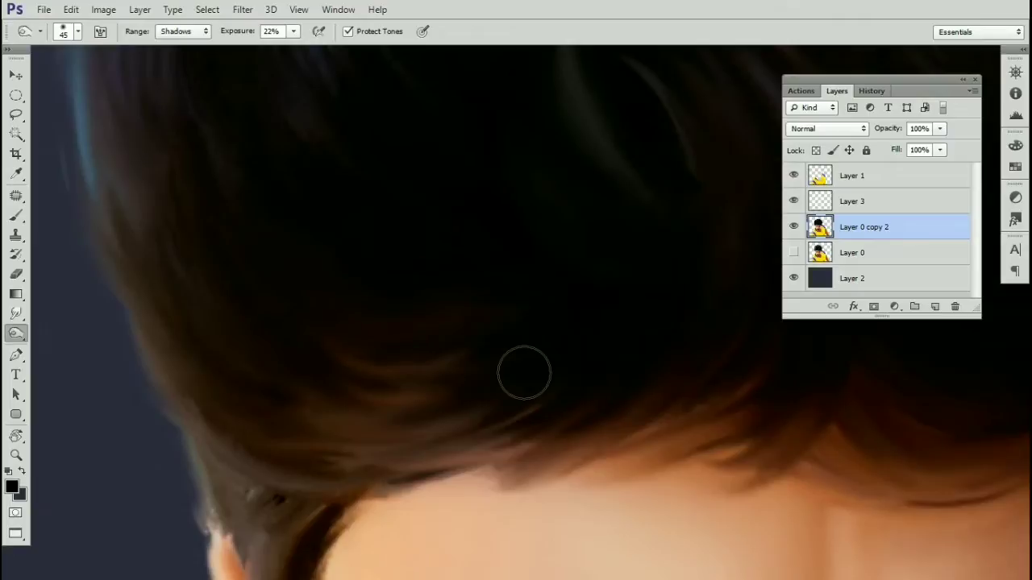
{"action": "scroll", "coordinate": [528, 367], "scroll_direction": "up", "scroll_amount": 2}
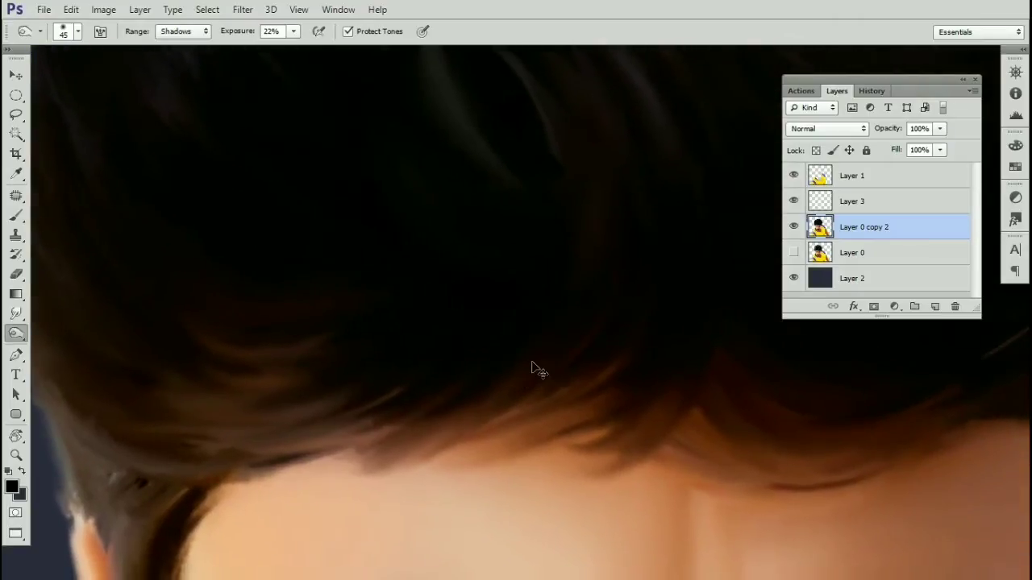
{"action": "key", "text": "ctrl+shift+n"}
{"action": "key", "text": "Return"}
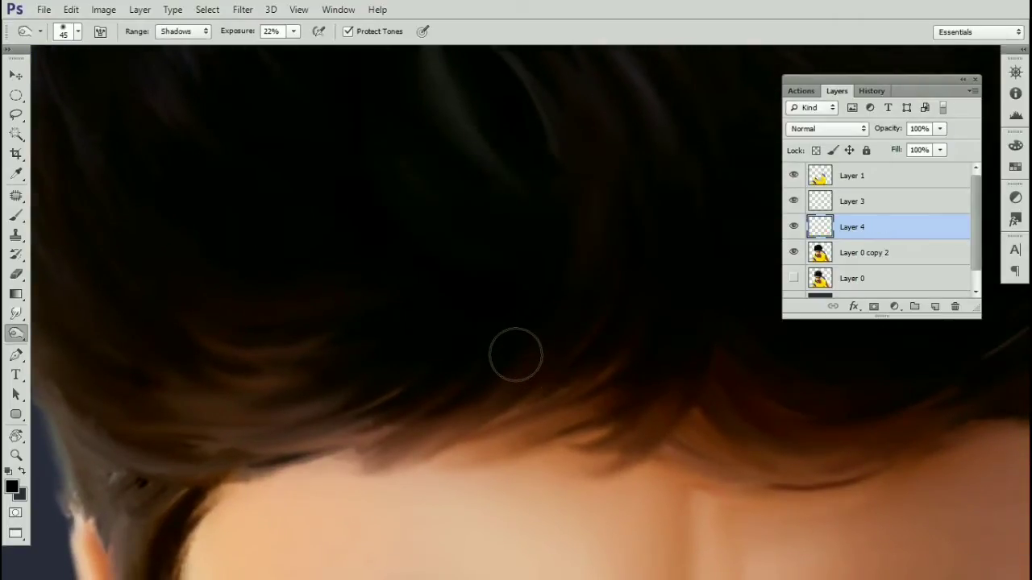
{"action": "key", "text": "b"}
{"action": "key", "text": "ctrl+shift+bracketleft"}
{"action": "key", "text": "ctrl+shift+bracketright"}
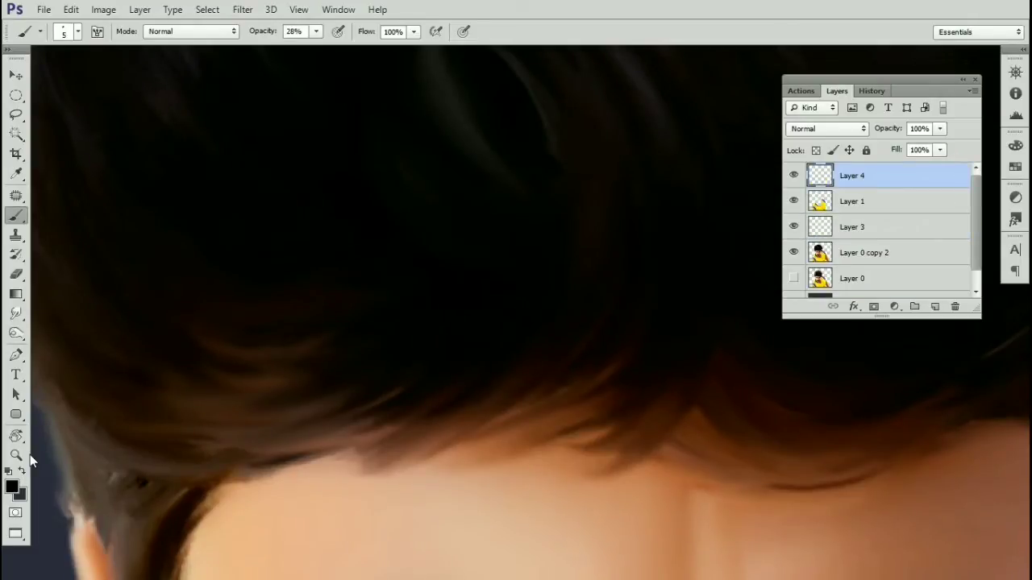
Step: Make the portrait layer Layer 0 copy 2 the active layer
{"action": "key", "text": "ctrl+minus"}
{"action": "key", "text": "ctrl+minus"}
{"action": "key", "text": "ctrl+minus"}
{"action": "key", "text": "v"}
{"action": "right_click", "coordinate": [486, 323]}
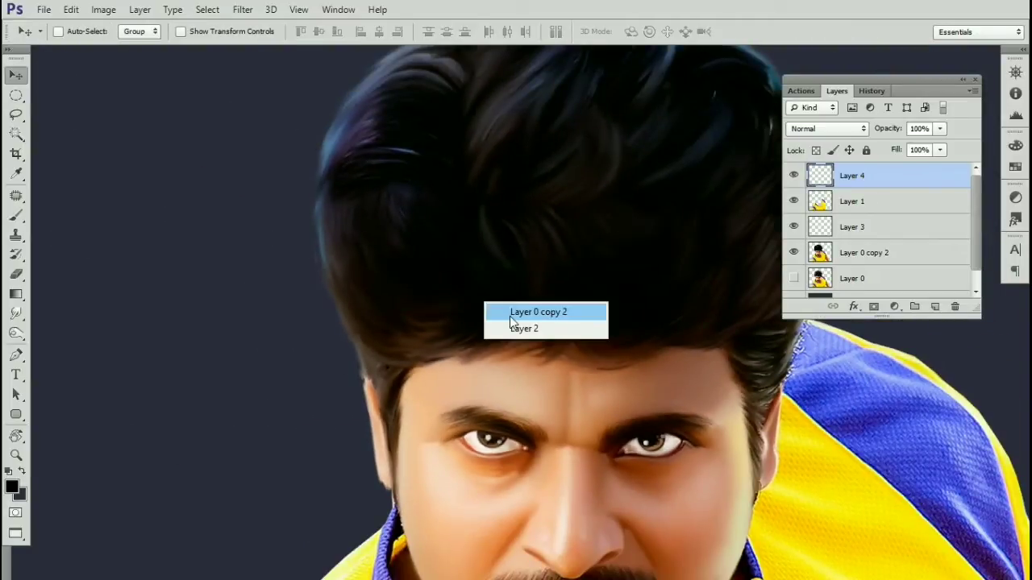
{"action": "left_click", "coordinate": [509, 313]}
{"action": "scroll", "coordinate": [493, 332], "scroll_direction": "down", "scroll_amount": 1}
{"action": "scroll", "coordinate": [489, 331], "scroll_direction": "down", "scroll_amount": 1}
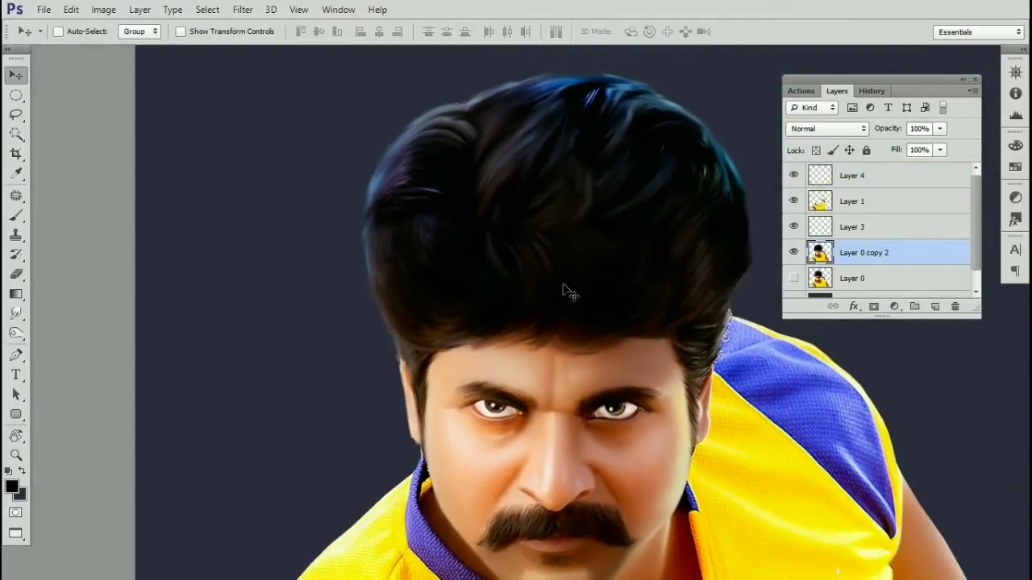
{"action": "right_click", "coordinate": [564, 290]}
{"action": "left_click", "coordinate": [582, 297]}
{"action": "left_click_drag", "start_coordinate": [594, 296], "coordinate": [551, 244]}
{"action": "key", "text": "ctrl+minus"}
{"action": "right_click", "coordinate": [528, 263]}
{"action": "left_click", "coordinate": [553, 267]}
{"action": "key", "text": "ctrl+z"}
Step: Select the figure's silhouette with the Magic Wand and add a new layer directly above Layer 0 copy 2
{"action": "key", "text": "w"}
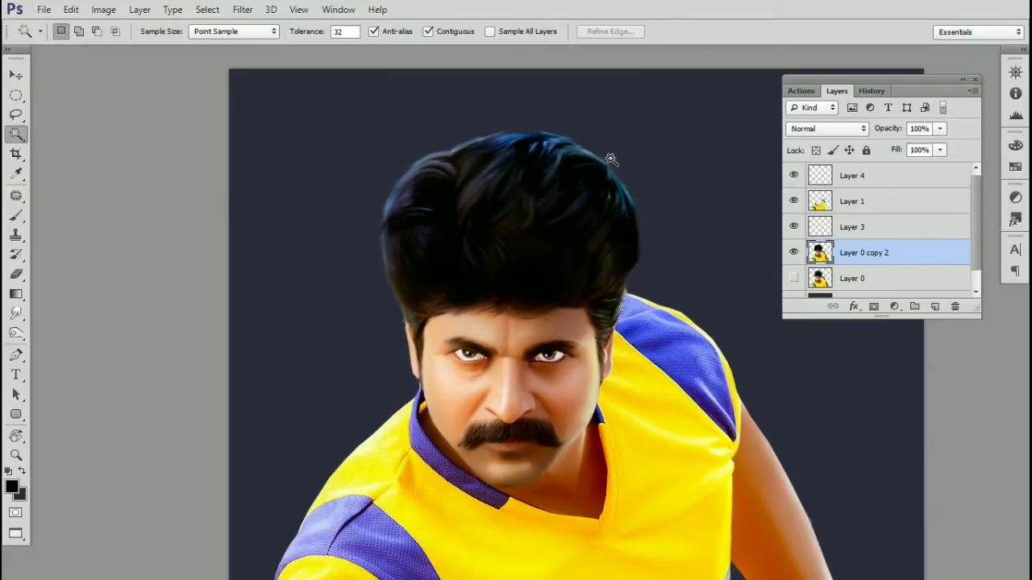
{"action": "left_click", "coordinate": [610, 158]}
{"action": "left_click_drag", "start_coordinate": [636, 197], "coordinate": [643, 166]}
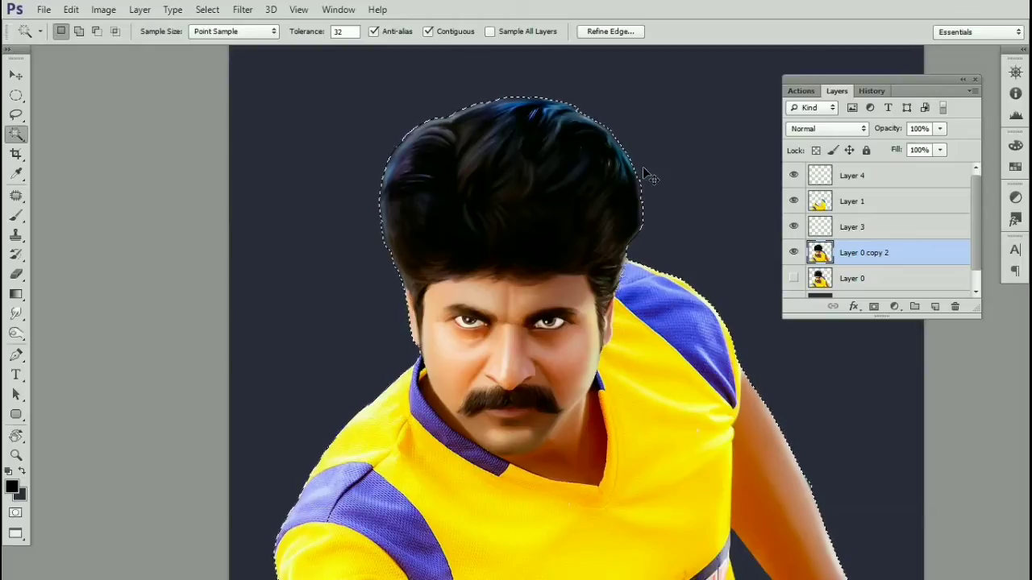
{"action": "key", "text": "ctrl+shift+n"}
{"action": "left_click", "coordinate": [645, 172]}
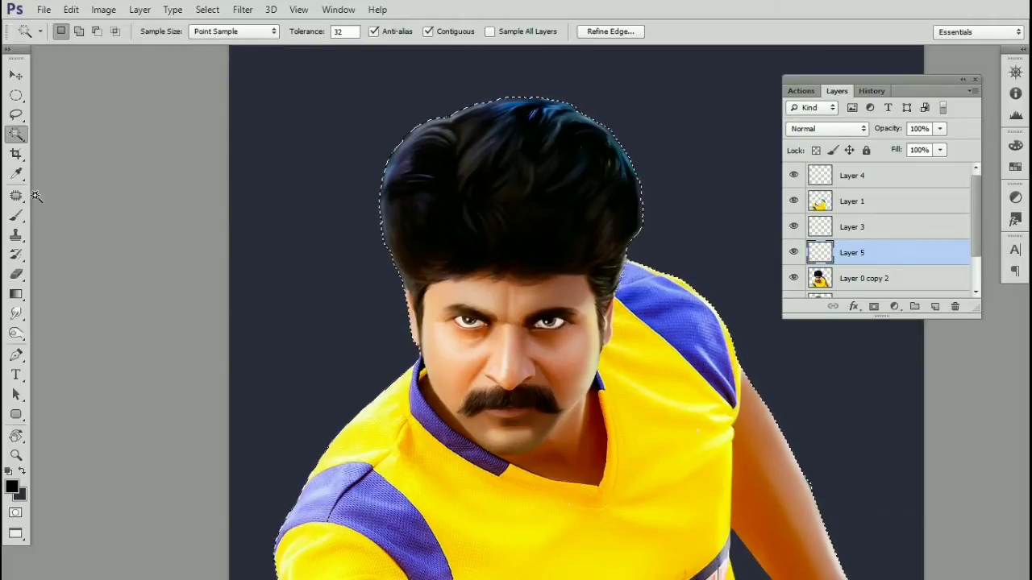
Step: Switch to the Brush tool and append the Basic Brushes set to the brush presets
{"action": "left_click", "coordinate": [16, 215]}
{"action": "left_click", "coordinate": [81, 214]}
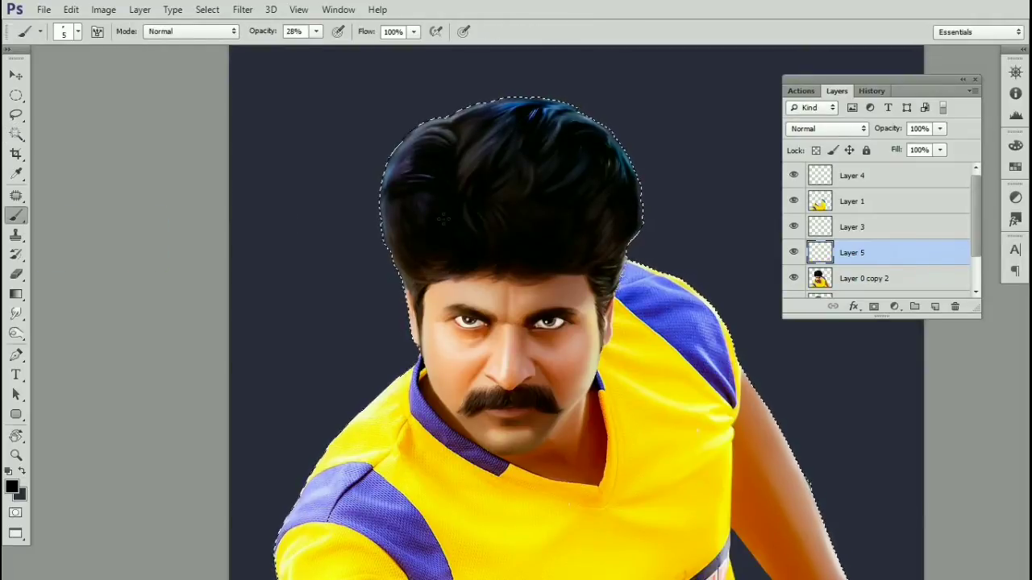
{"action": "key", "text": "F5"}
{"action": "left_click", "coordinate": [560, 117]}
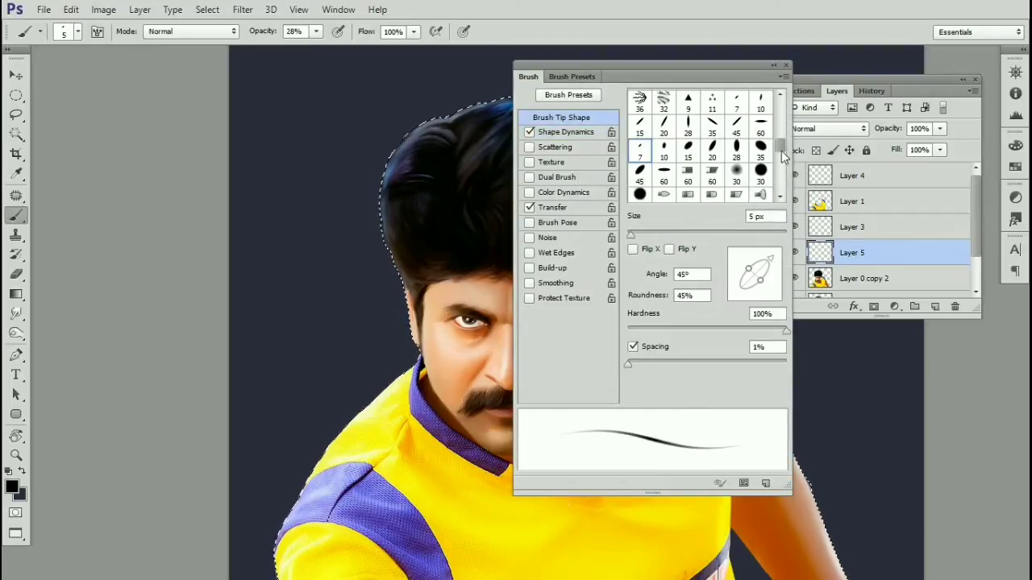
{"action": "scroll", "coordinate": [781, 153], "scroll_direction": "down", "scroll_amount": 5}
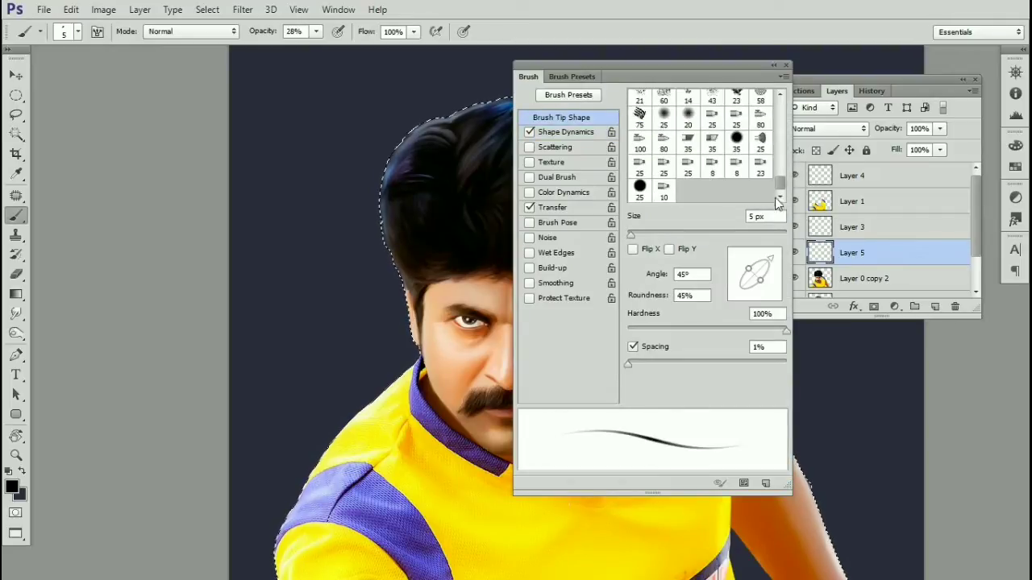
{"action": "left_click", "coordinate": [781, 76]}
{"action": "left_click", "coordinate": [582, 75]}
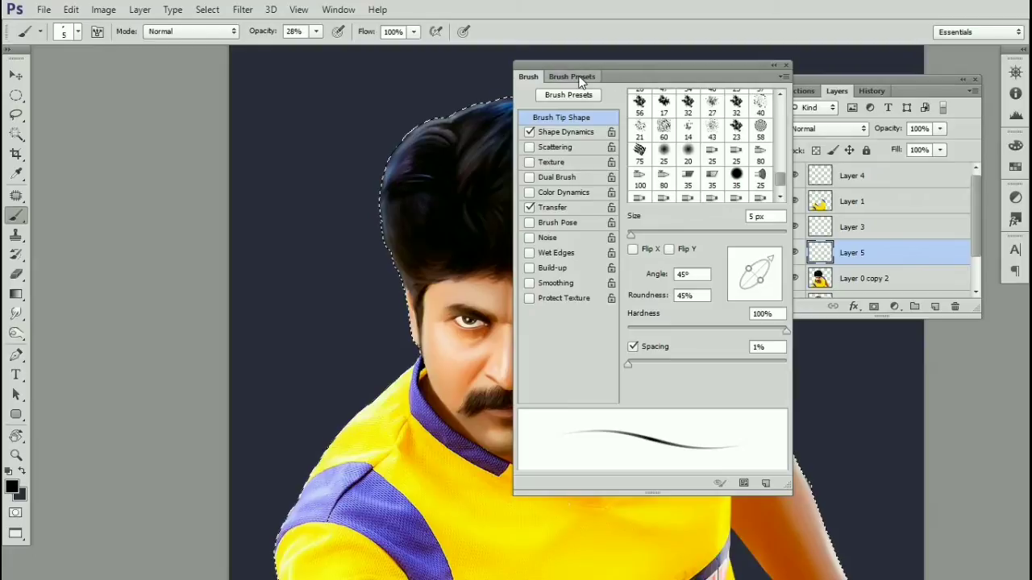
{"action": "left_click", "coordinate": [582, 75]}
{"action": "left_click", "coordinate": [782, 76]}
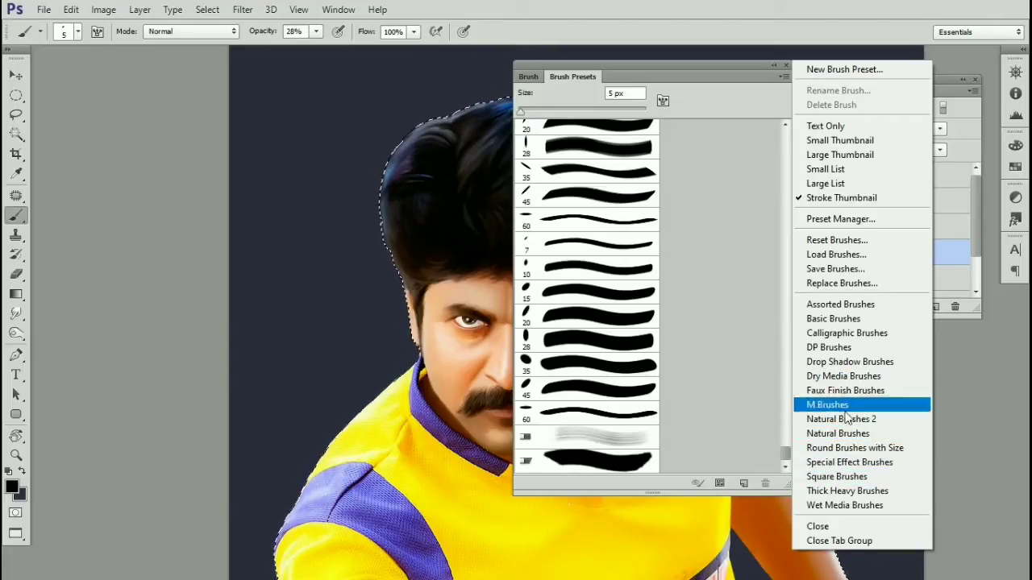
{"action": "left_click", "coordinate": [834, 320]}
{"action": "left_click", "coordinate": [590, 234]}
{"action": "left_click", "coordinate": [781, 425]}
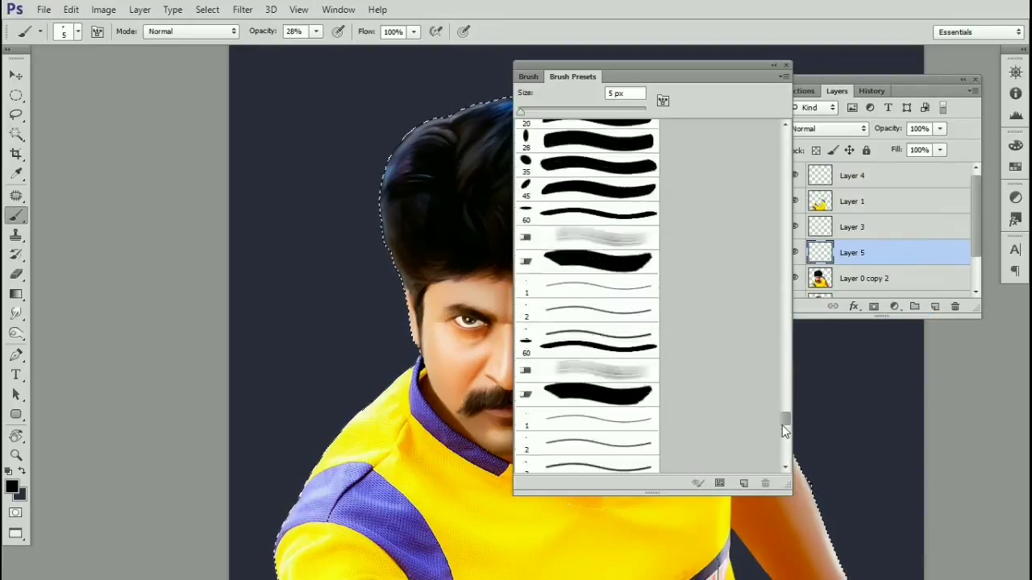
Step: Choose the 300 px soft round brush preset and close the brush and layer panels
{"action": "left_click_drag", "start_coordinate": [782, 424], "coordinate": [786, 464]}
{"action": "left_click", "coordinate": [580, 458]}
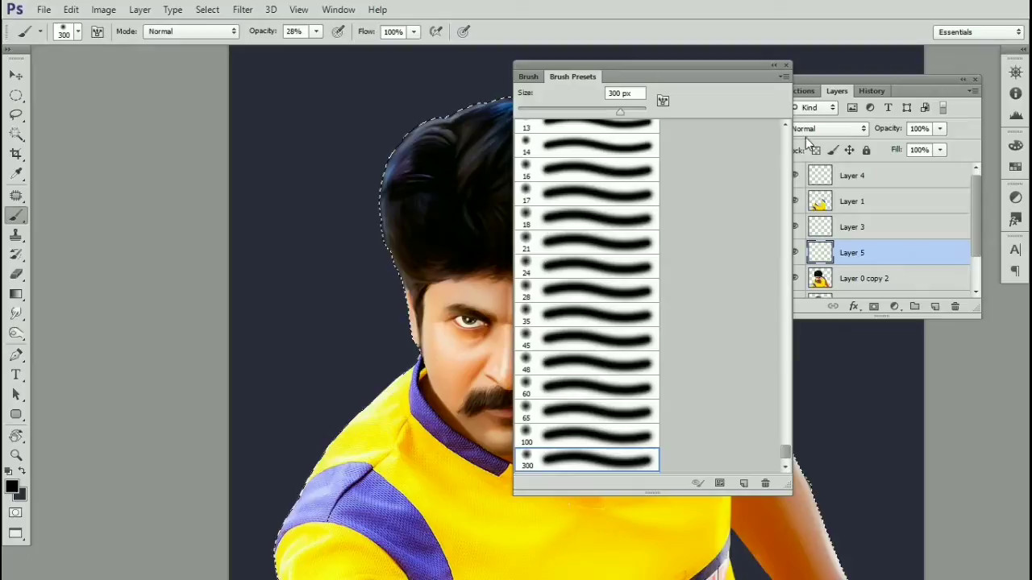
{"action": "left_click", "coordinate": [786, 65]}
{"action": "left_click", "coordinate": [976, 80]}
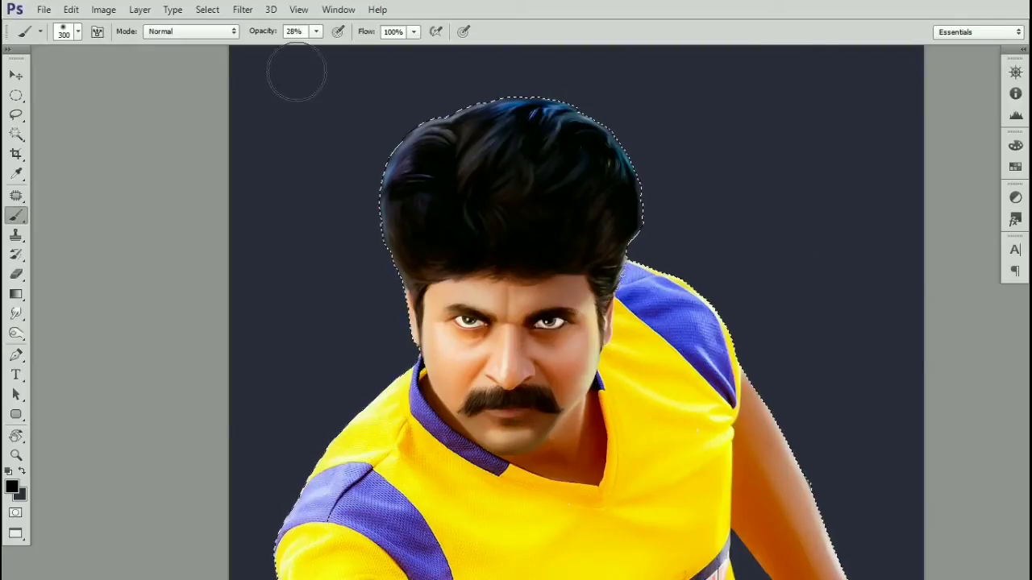
Step: Set the brush opacity to 57% and its blending mode to Color
{"action": "left_click", "coordinate": [316, 31]}
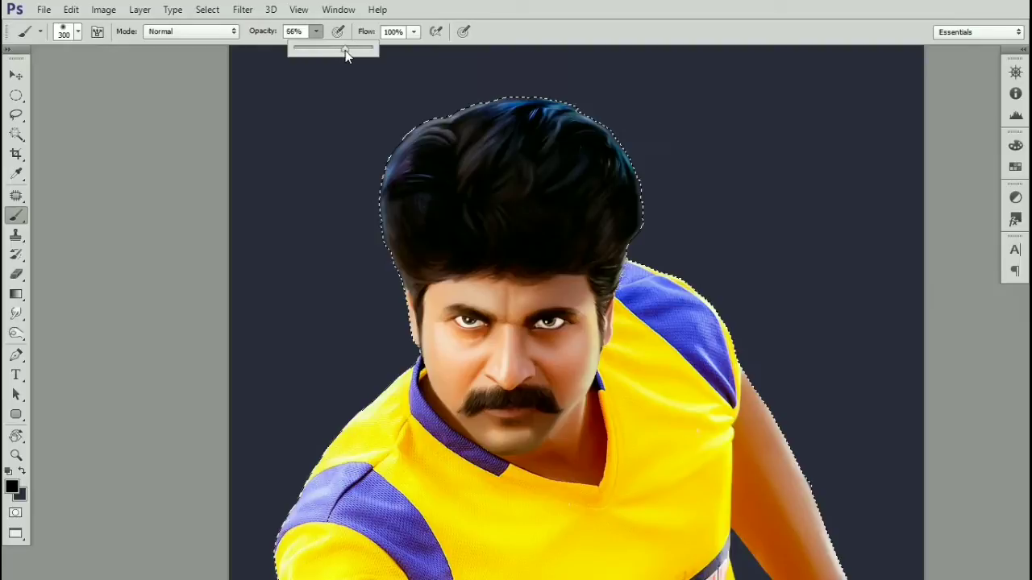
{"action": "left_click_drag", "start_coordinate": [346, 53], "coordinate": [348, 54]}
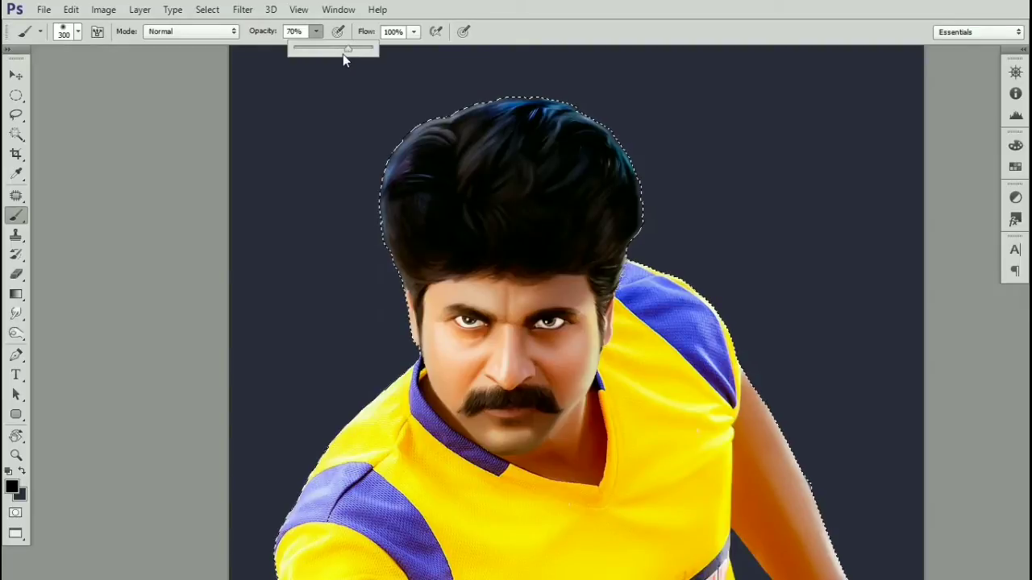
{"action": "left_click_drag", "start_coordinate": [337, 49], "coordinate": [338, 49]}
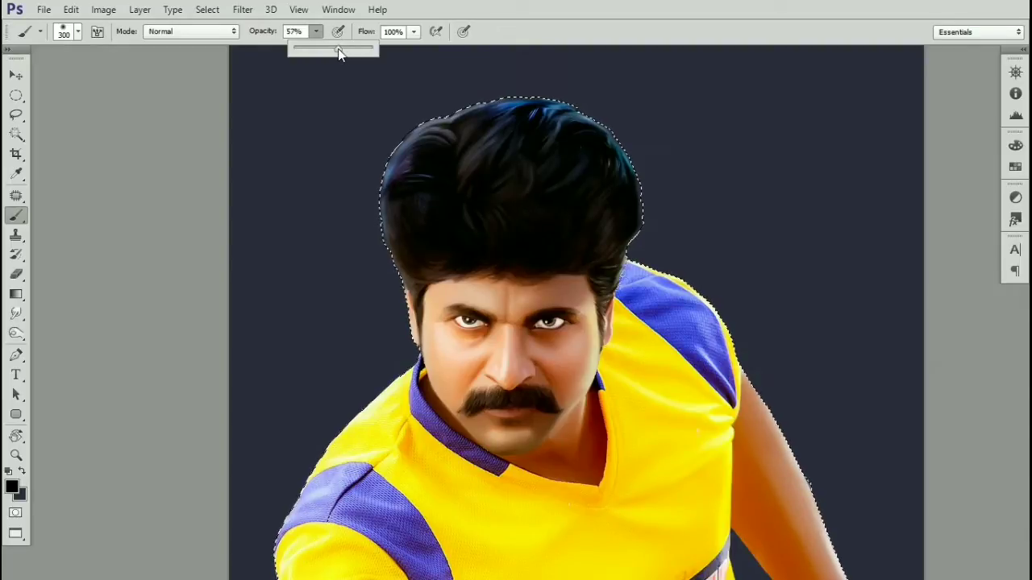
{"action": "left_click", "coordinate": [191, 36]}
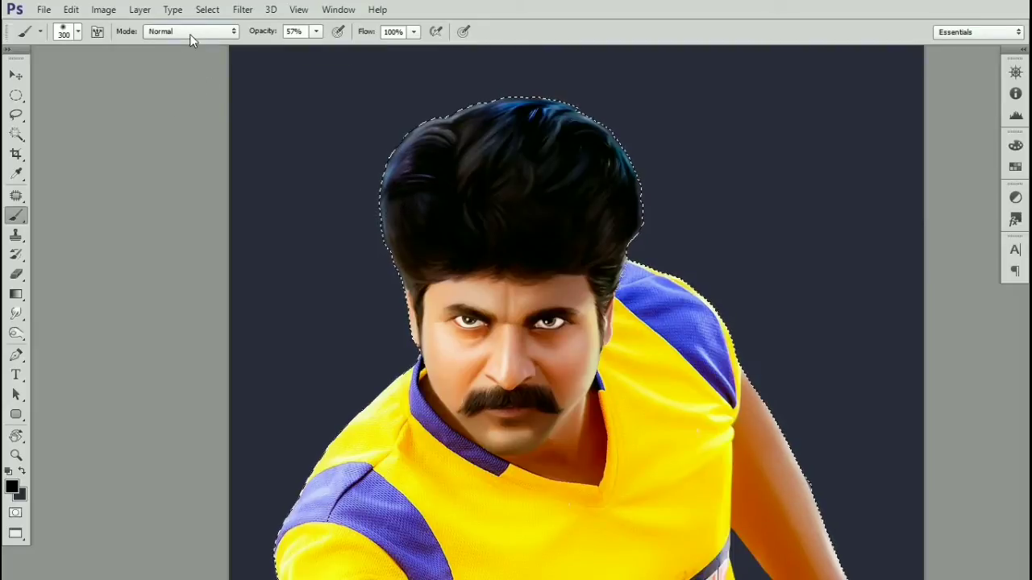
{"action": "left_click", "coordinate": [191, 37]}
{"action": "left_click", "coordinate": [166, 422]}
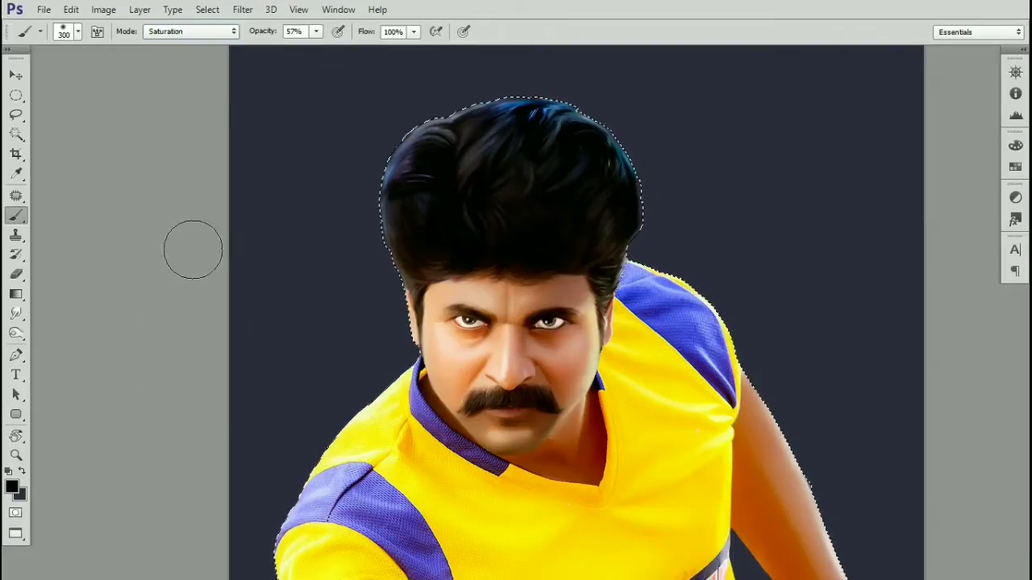
{"action": "left_click", "coordinate": [191, 36]}
{"action": "left_click", "coordinate": [173, 435]}
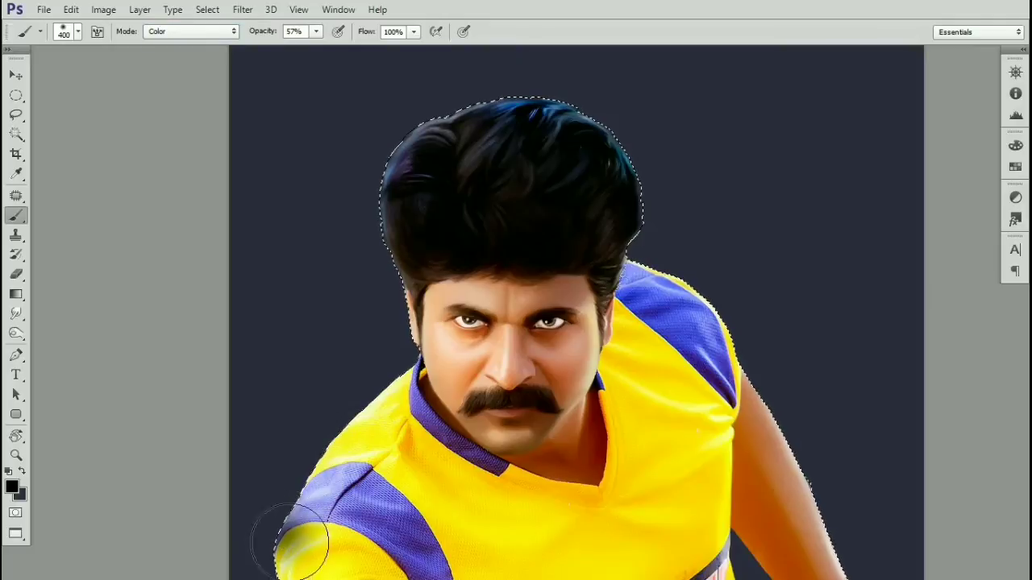
Step: Set the foreground color to blue 000cff and tint the left-hand edge of the hair, face and shoulder with a 900 px brush
{"action": "left_click", "coordinate": [11, 487]}
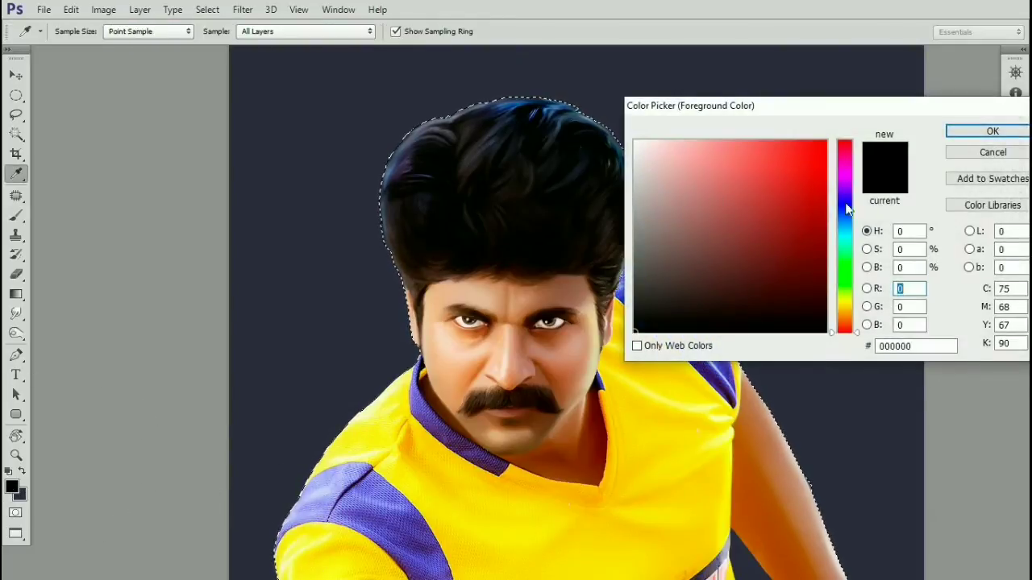
{"action": "left_click_drag", "start_coordinate": [845, 199], "coordinate": [844, 211]}
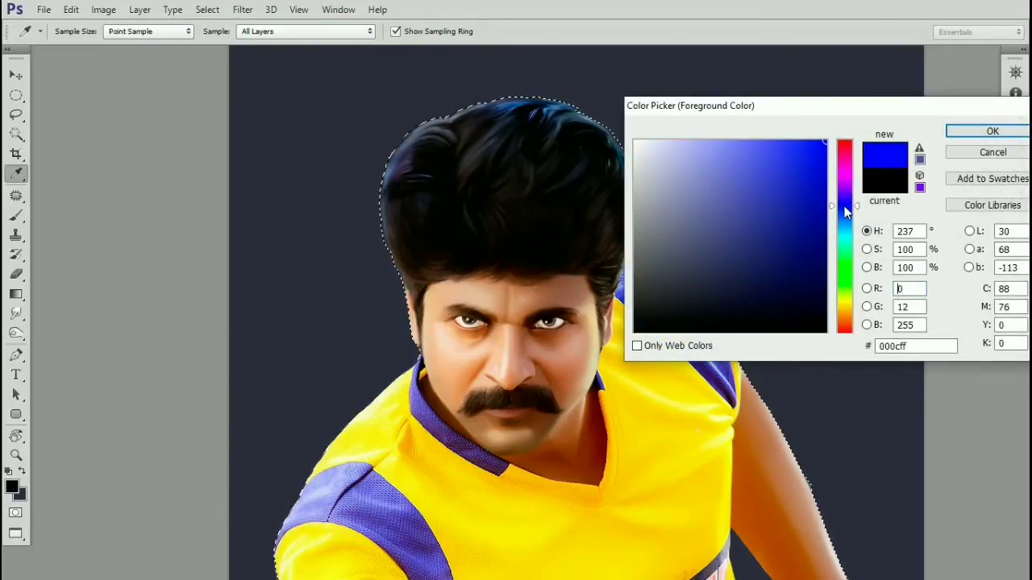
{"action": "left_click", "coordinate": [967, 134]}
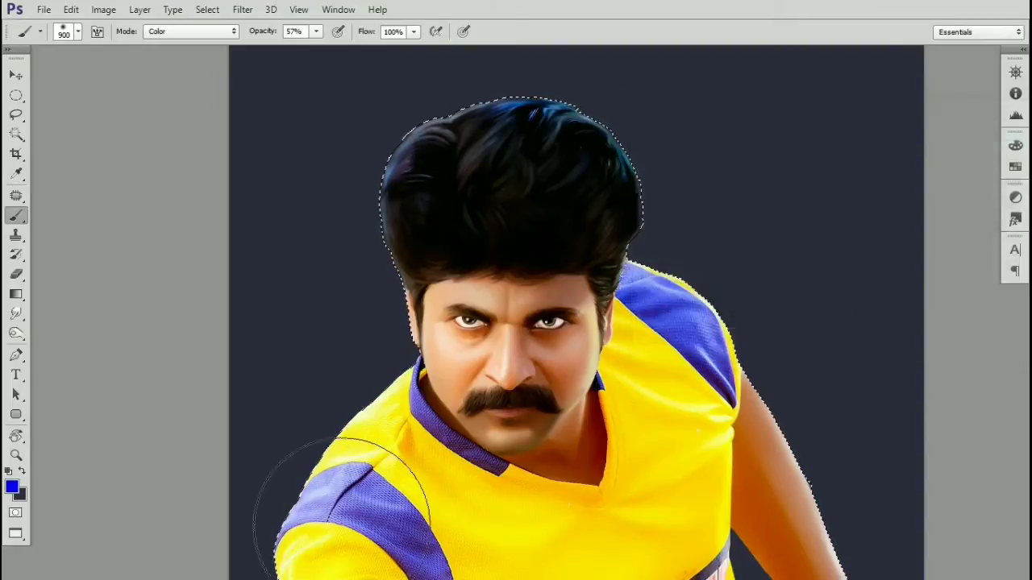
{"action": "mouse_move", "coordinate": [265, 541]}
{"action": "left_mouse_down"}
{"action": "mouse_move", "coordinate": [292, 416]}
{"action": "mouse_move", "coordinate": [331, 362]}
{"action": "mouse_move", "coordinate": [325, 297]}
{"action": "mouse_move", "coordinate": [410, 126]}
{"action": "left_mouse_up"}
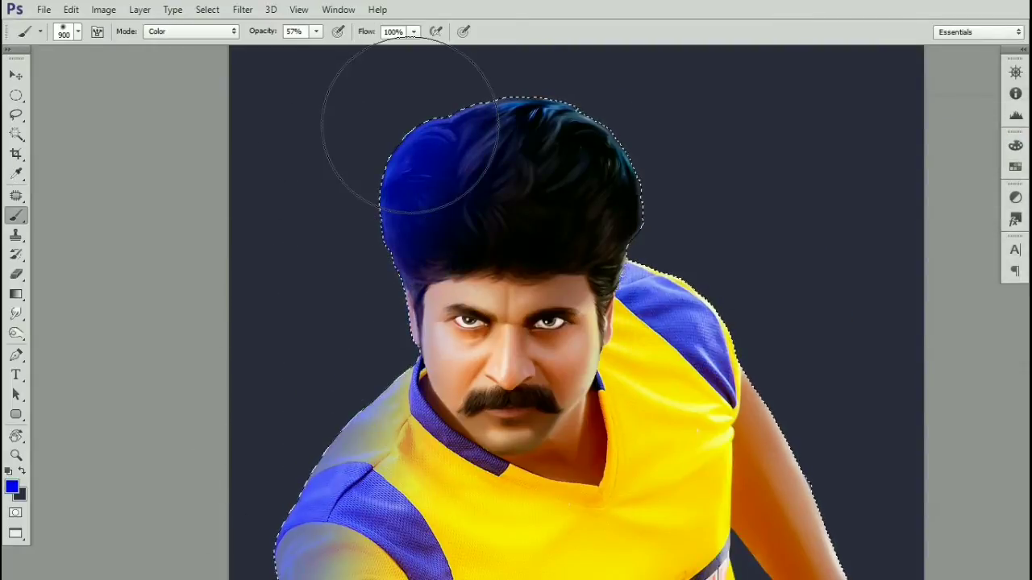
{"action": "key", "text": "ctrl+z"}
{"action": "mouse_move", "coordinate": [270, 524]}
{"action": "left_mouse_down"}
{"action": "mouse_move", "coordinate": [285, 414]}
{"action": "mouse_move", "coordinate": [312, 343]}
{"action": "mouse_move", "coordinate": [326, 168]}
{"action": "mouse_move", "coordinate": [413, 70]}
{"action": "mouse_move", "coordinate": [651, 8]}
{"action": "left_mouse_up"}
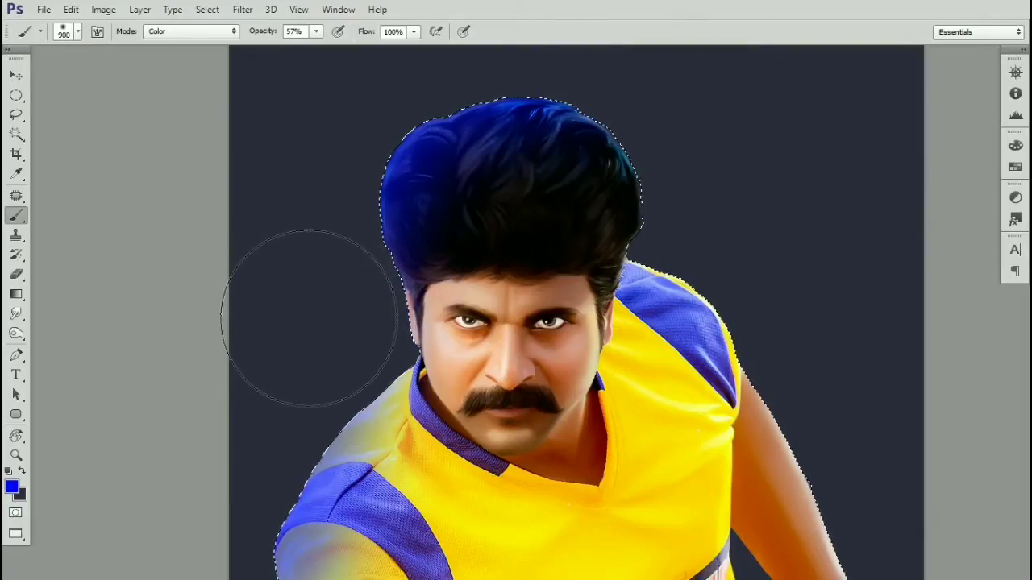
{"action": "mouse_move", "coordinate": [322, 292]}
{"action": "left_mouse_down"}
{"action": "mouse_move", "coordinate": [339, 404]}
{"action": "mouse_move", "coordinate": [231, 540]}
{"action": "left_mouse_up"}
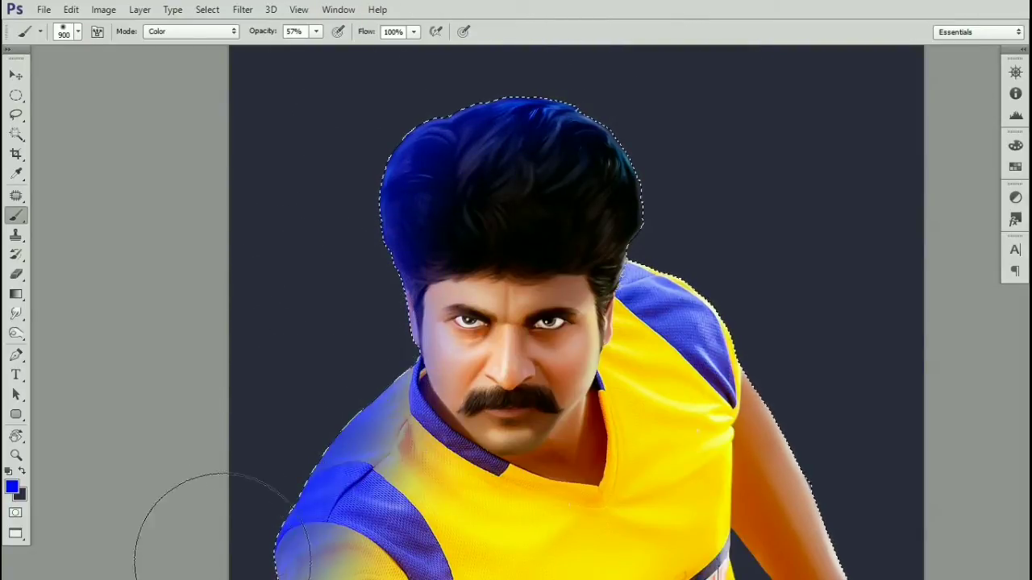
Step: Change the foreground color to magenta ff00d2 and tint the right-hand arm, shoulder and side of the hair
{"action": "left_click", "coordinate": [13, 489]}
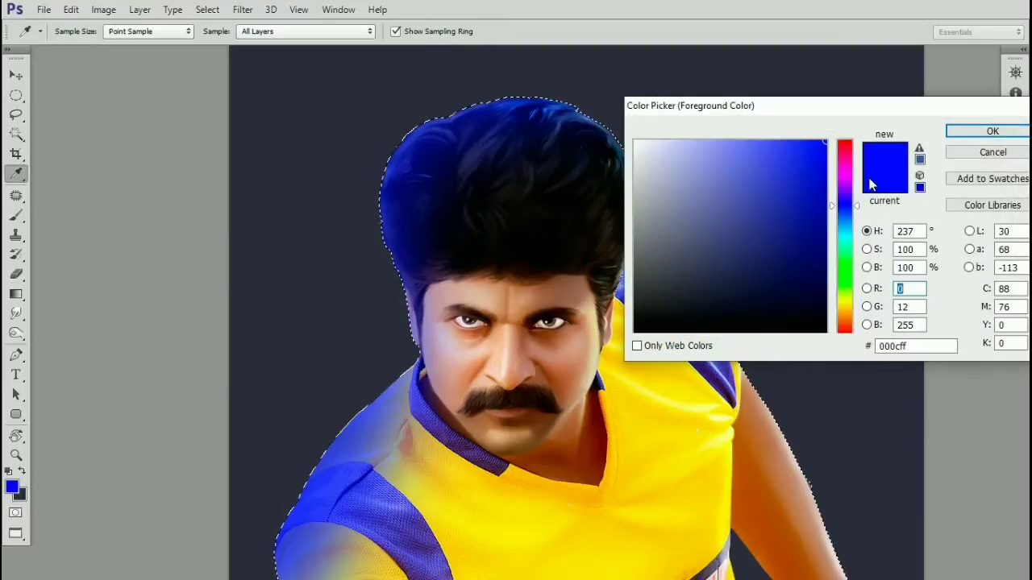
{"action": "left_click_drag", "start_coordinate": [846, 189], "coordinate": [848, 113]}
{"action": "left_click_drag", "start_coordinate": [841, 182], "coordinate": [846, 167]}
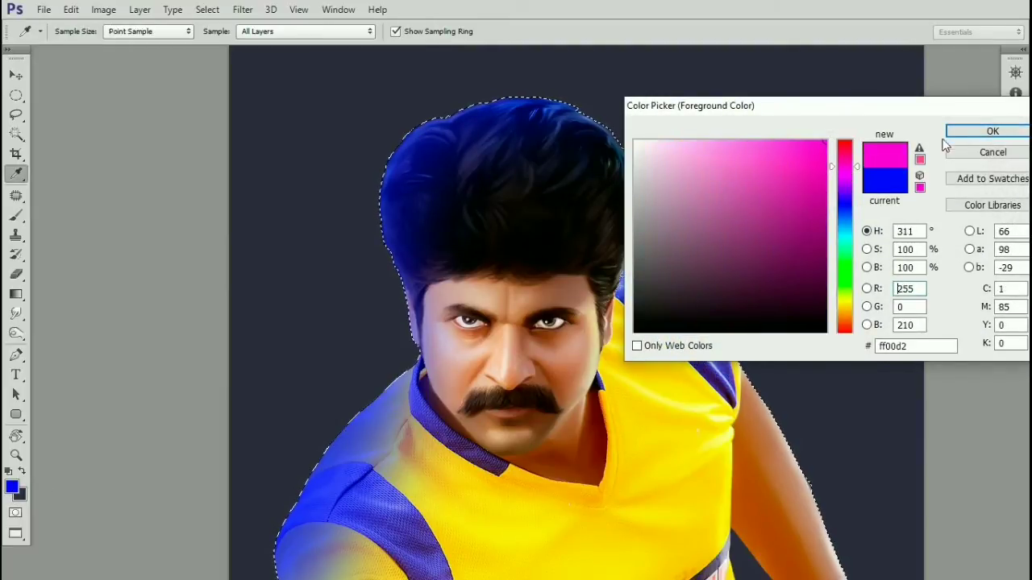
{"action": "left_click", "coordinate": [968, 132]}
{"action": "mouse_move", "coordinate": [890, 563]}
{"action": "left_mouse_down"}
{"action": "mouse_move", "coordinate": [890, 501]}
{"action": "mouse_move", "coordinate": [818, 374]}
{"action": "mouse_move", "coordinate": [773, 260]}
{"action": "mouse_move", "coordinate": [705, 222]}
{"action": "mouse_move", "coordinate": [699, 181]}
{"action": "mouse_move", "coordinate": [604, 51]}
{"action": "left_mouse_up"}
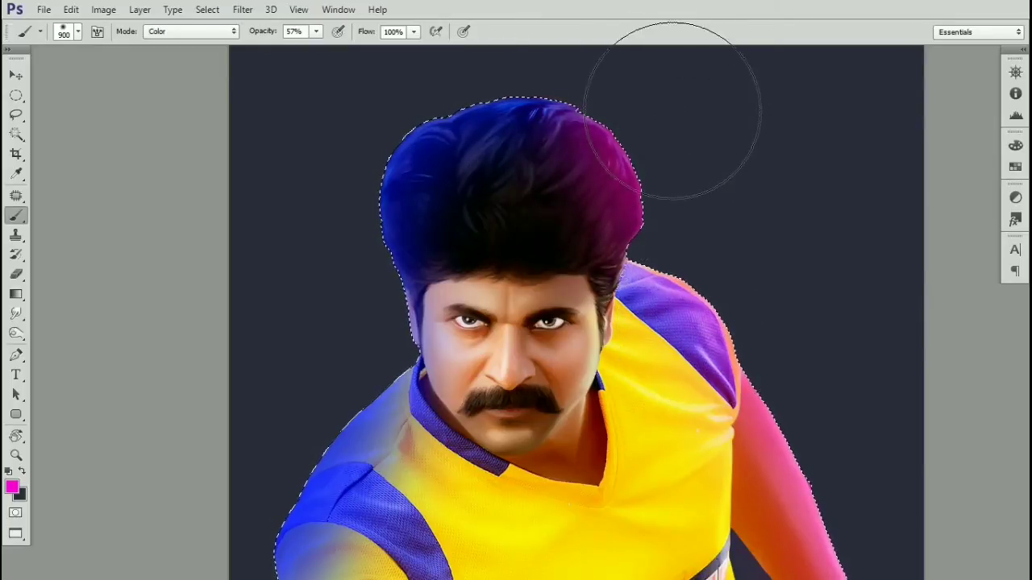
Step: Change the foreground color to red and tint the top of the hair, comparing before and after the stroke
{"action": "left_click", "coordinate": [11, 487]}
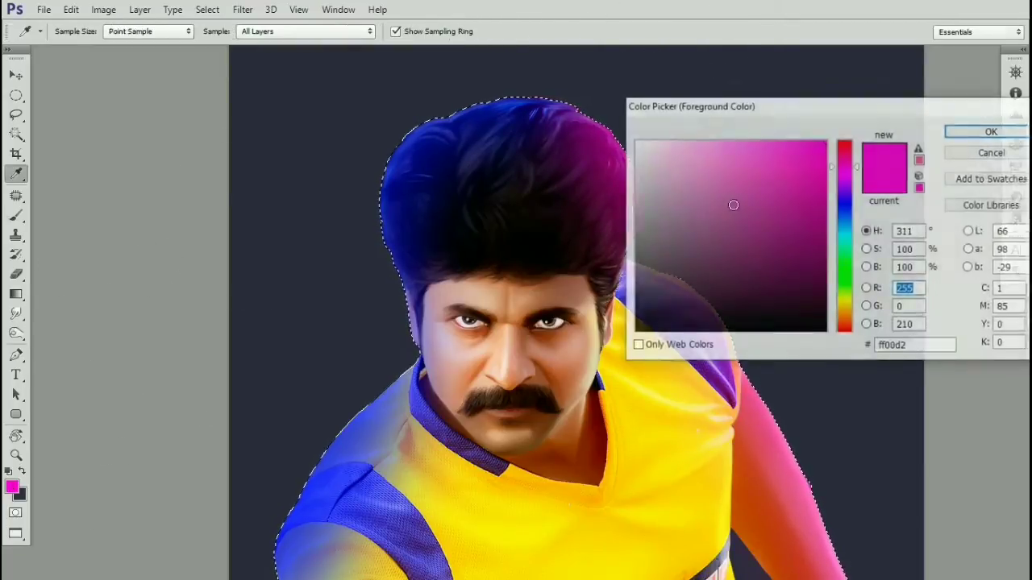
{"action": "left_click_drag", "start_coordinate": [851, 171], "coordinate": [851, 149]}
{"action": "left_click", "coordinate": [990, 131]}
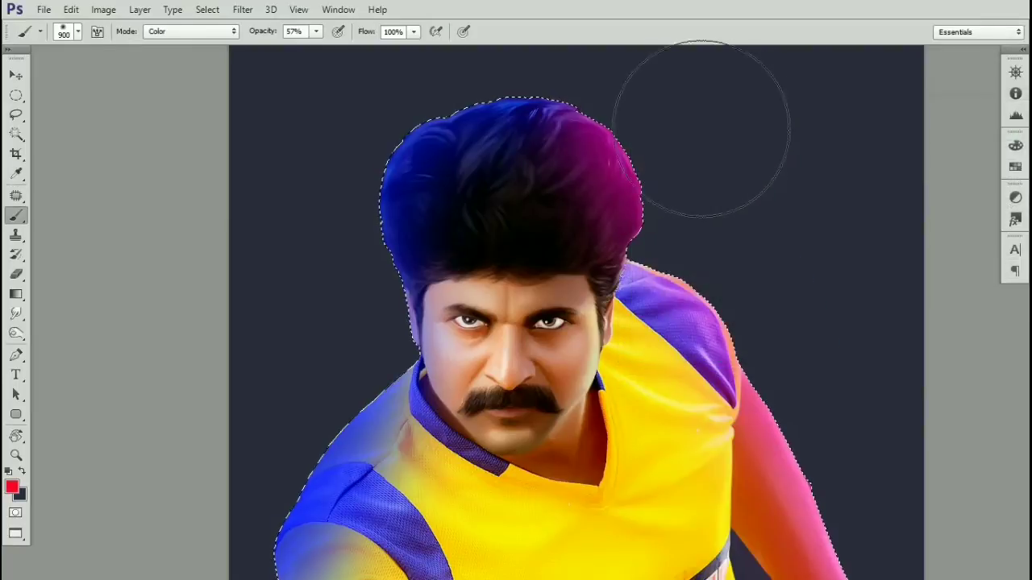
{"action": "mouse_move", "coordinate": [673, 69]}
{"action": "left_mouse_down"}
{"action": "mouse_move", "coordinate": [631, 69]}
{"action": "mouse_move", "coordinate": [514, 44]}
{"action": "mouse_move", "coordinate": [604, 51]}
{"action": "mouse_move", "coordinate": [783, 101]}
{"action": "mouse_move", "coordinate": [623, 63]}
{"action": "mouse_move", "coordinate": [472, 65]}
{"action": "left_mouse_up"}
{"action": "key", "text": "ctrl+z"}
{"action": "key", "text": "ctrl+z"}
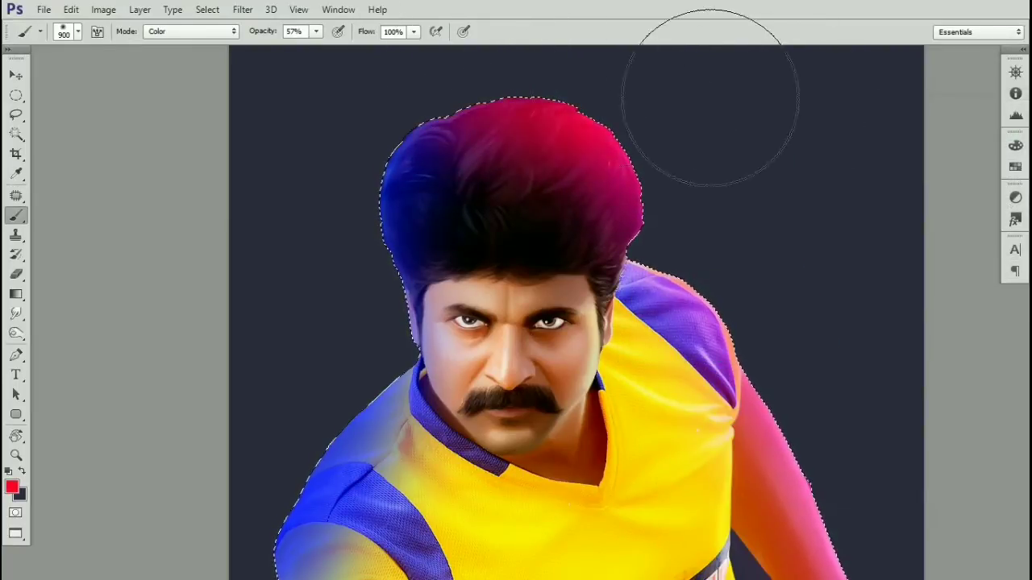
Step: Undo the last red stroke on the hair and clear the selection around the figure
{"action": "key", "text": "ctrl+z"}
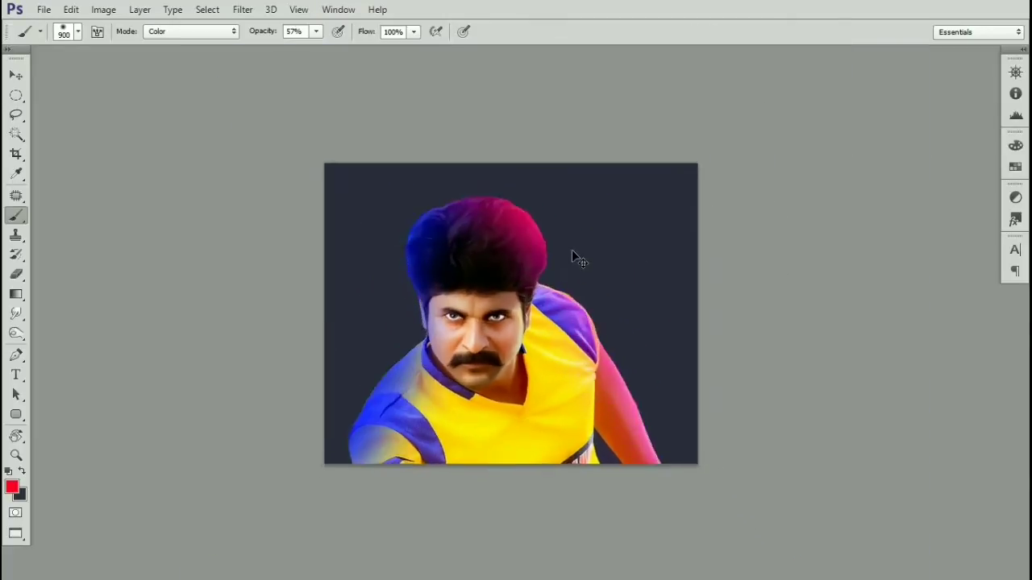
{"action": "scroll", "coordinate": [573, 258], "scroll_direction": "up", "scroll_amount": 4}
{"action": "scroll", "coordinate": [571, 250], "scroll_direction": "up", "scroll_amount": 2}
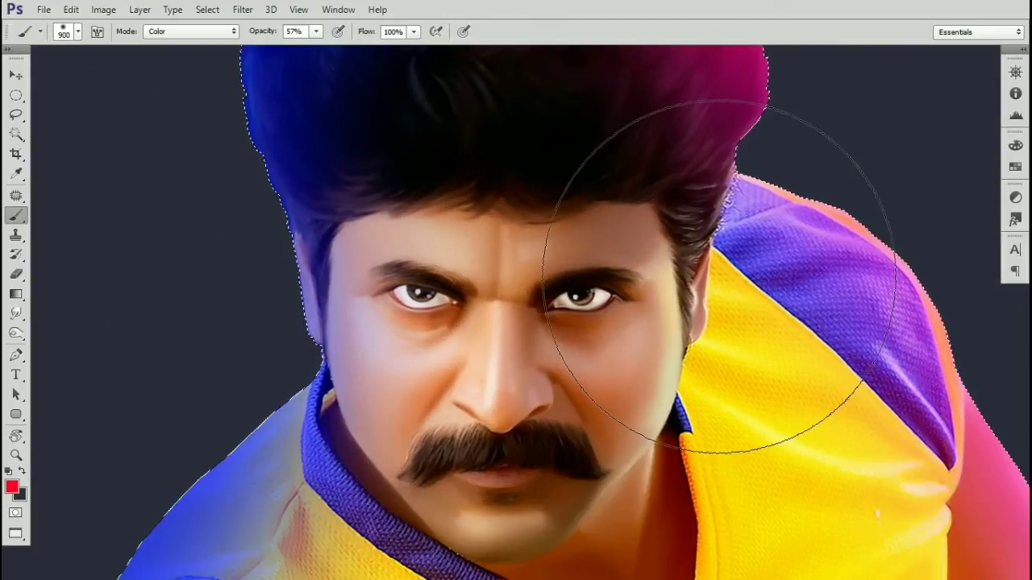
{"action": "scroll", "coordinate": [718, 279], "scroll_direction": "down", "scroll_amount": 4}
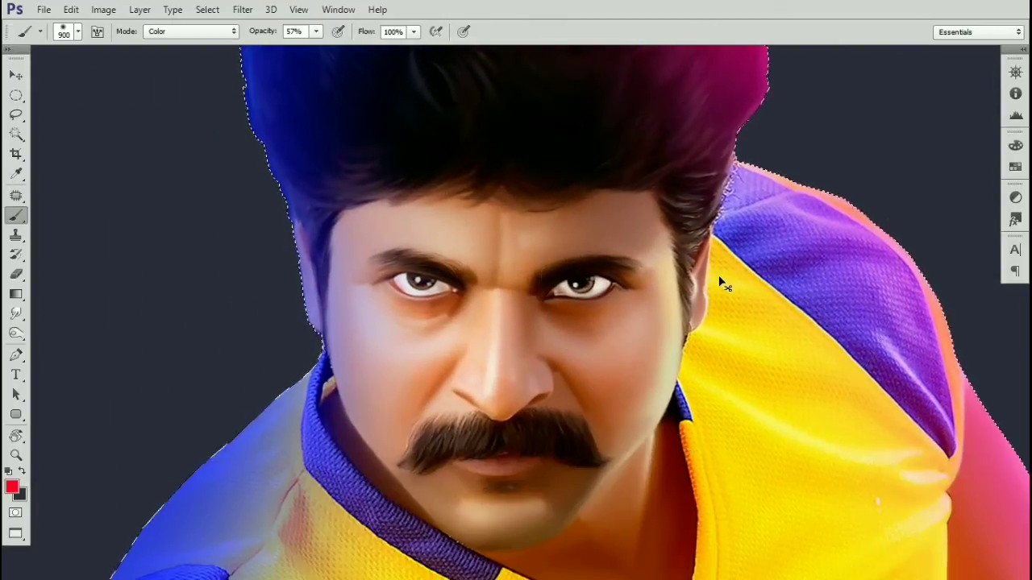
{"action": "key", "text": "v"}
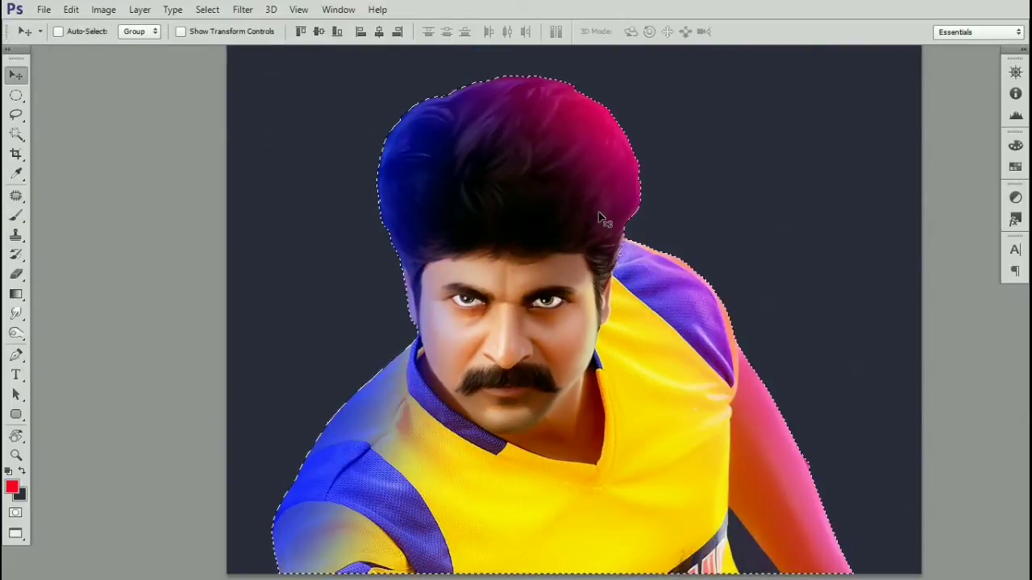
{"action": "left_click_drag", "start_coordinate": [599, 212], "coordinate": [596, 176]}
{"action": "key", "text": "ctrl+d"}
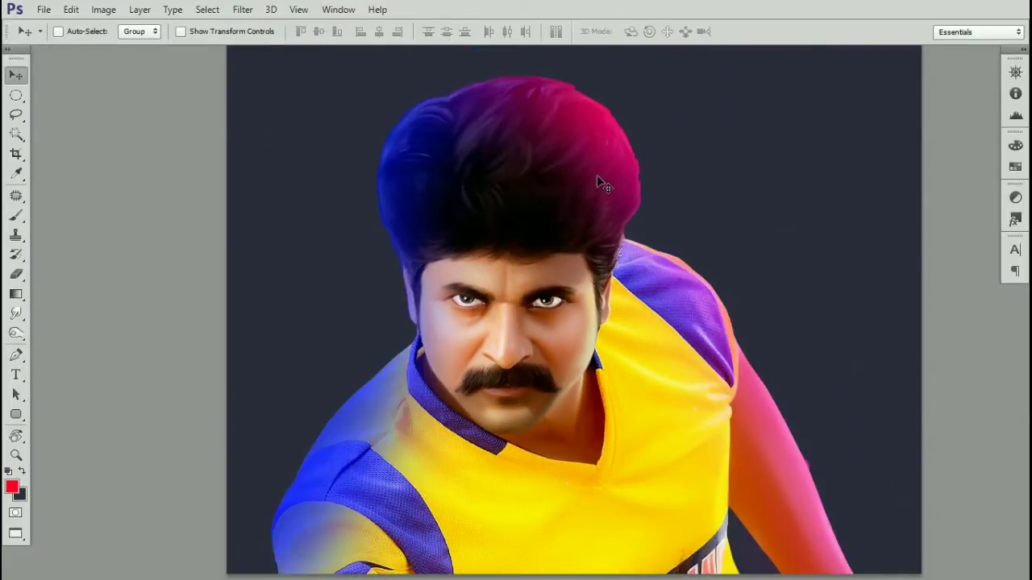
Step: Set the blending mode of Layer 5, which holds the color tints, to Soft Light
{"action": "key", "text": "F7"}
{"action": "left_click", "coordinate": [835, 129]}
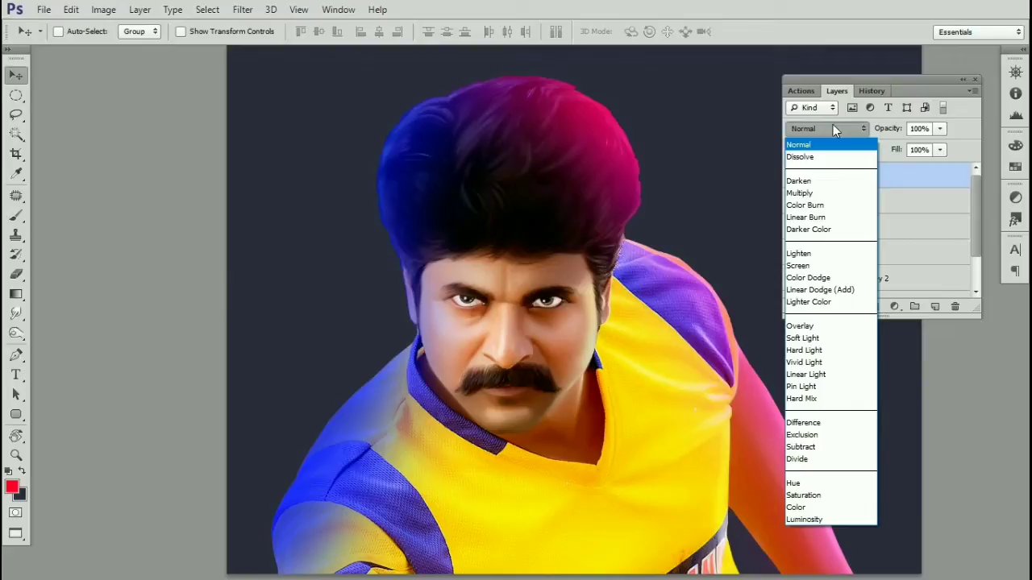
{"action": "left_click", "coordinate": [805, 338]}
{"action": "right_click", "coordinate": [591, 174]}
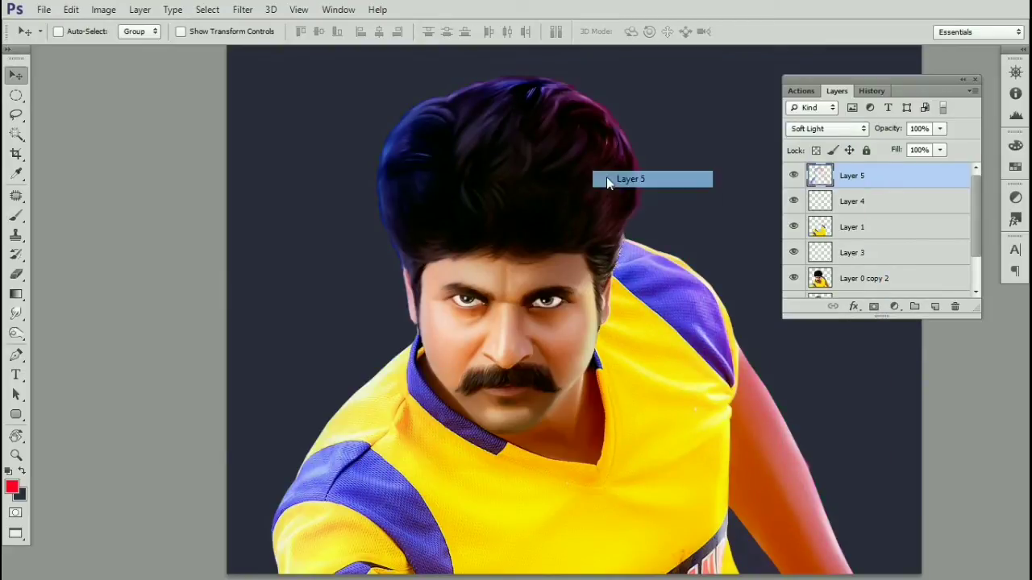
{"action": "left_click", "coordinate": [606, 177]}
{"action": "mouse_move", "coordinate": [606, 176]}
{"action": "left_mouse_down"}
{"action": "mouse_move", "coordinate": [636, 179]}
{"action": "mouse_move", "coordinate": [613, 171]}
{"action": "left_mouse_up"}
Step: Duplicate Layer 5 and set the copy's blending mode to Overlay
{"action": "key", "text": "ctrl+j"}
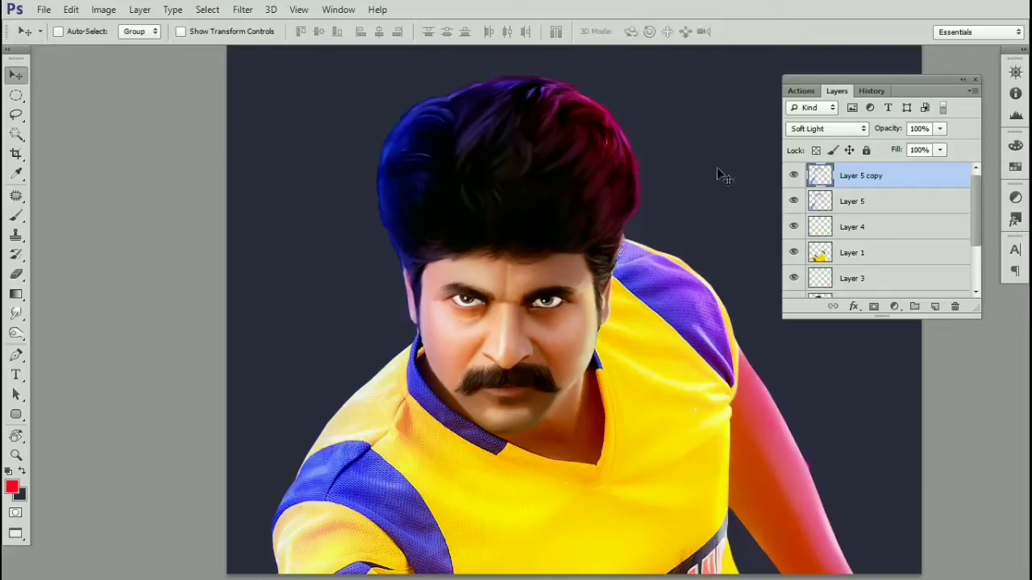
{"action": "left_click", "coordinate": [828, 129]}
{"action": "left_click", "coordinate": [815, 326]}
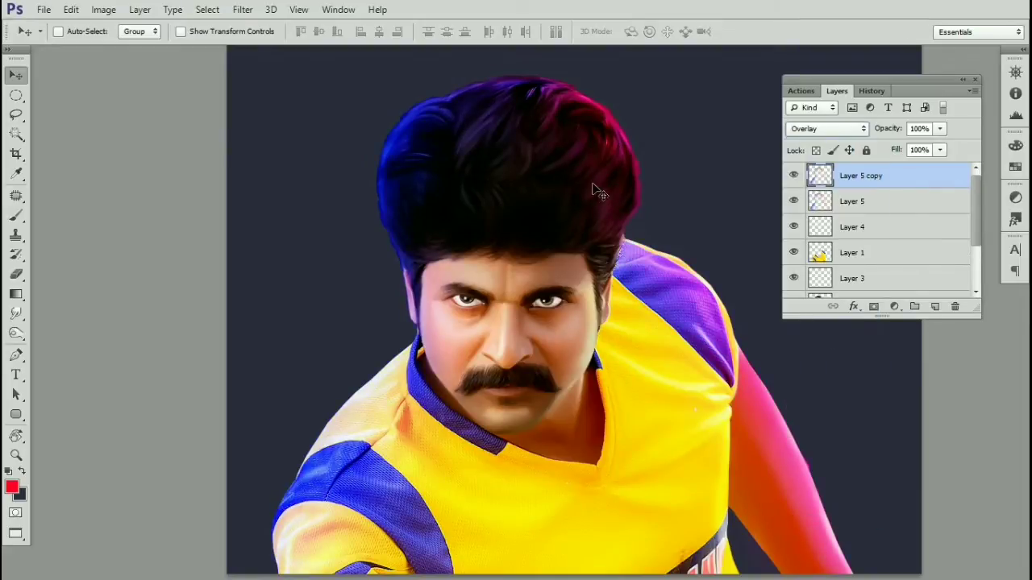
Step: Examine the blended blue and red light on the hair up close and in full-screen view
{"action": "left_click_drag", "start_coordinate": [597, 217], "coordinate": [567, 149]}
{"action": "key", "text": "z"}
{"action": "left_click", "coordinate": [560, 140]}
{"action": "left_click", "coordinate": [559, 140]}
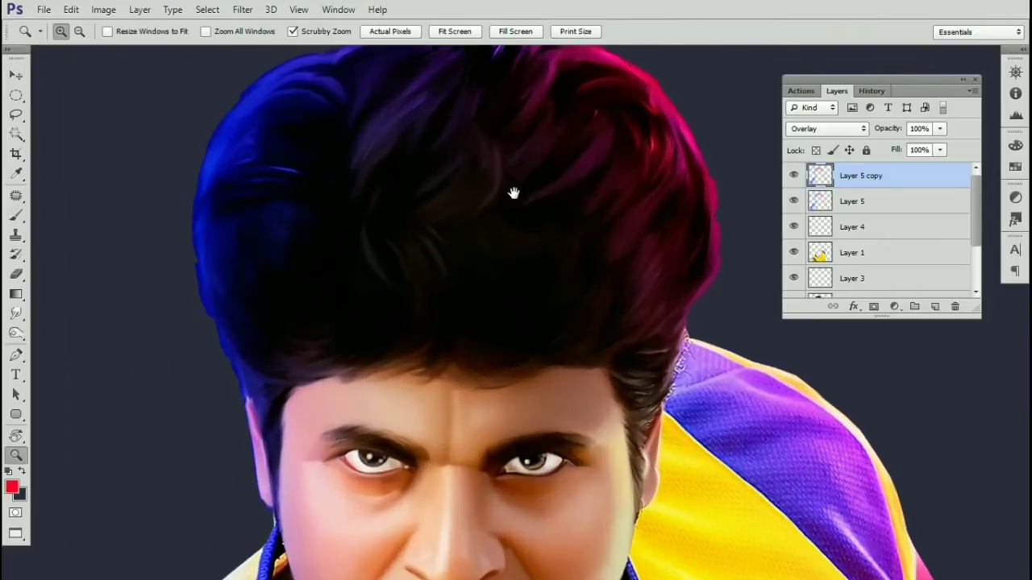
{"action": "left_click_drag", "start_coordinate": [514, 194], "coordinate": [590, 196]}
{"action": "key", "text": "v"}
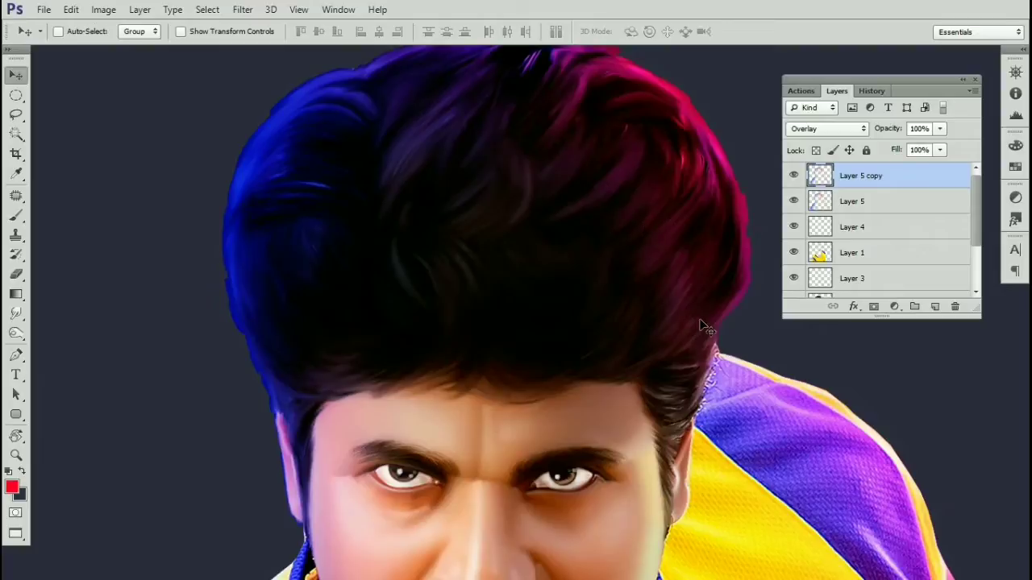
{"action": "left_click_drag", "start_coordinate": [700, 320], "coordinate": [698, 284]}
{"action": "key", "text": "f"}
{"action": "left_click_drag", "start_coordinate": [664, 202], "coordinate": [695, 286]}
{"action": "key", "text": "ctrl+z"}
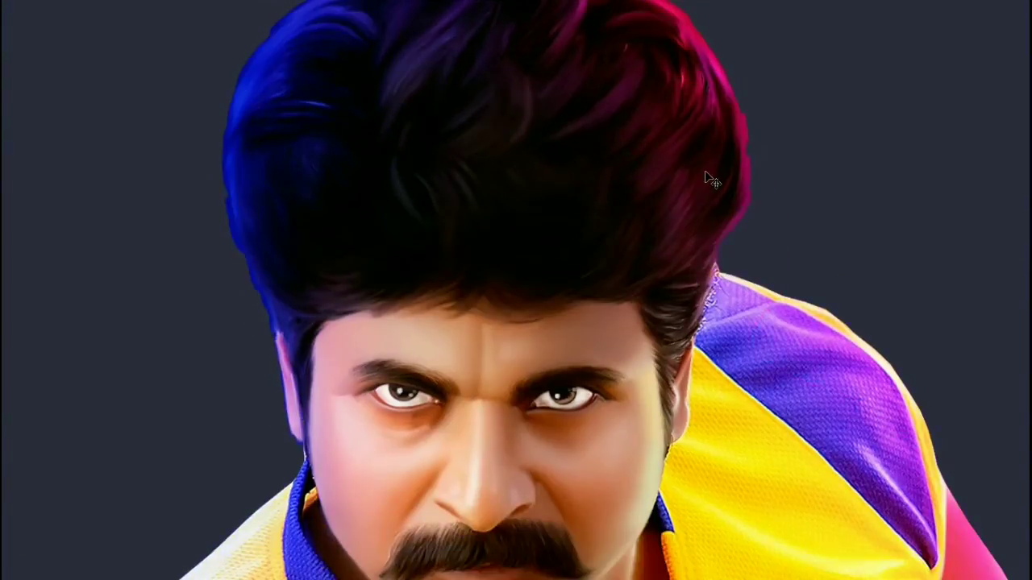
{"action": "right_click", "coordinate": [713, 169]}
{"action": "left_click", "coordinate": [734, 195]}
{"action": "left_click_drag", "start_coordinate": [720, 228], "coordinate": [728, 157]}
{"action": "key", "text": "ctrl+z"}
{"action": "key", "text": "ctrl+minus"}
{"action": "scroll", "coordinate": [737, 183], "scroll_direction": "down", "scroll_amount": 4}
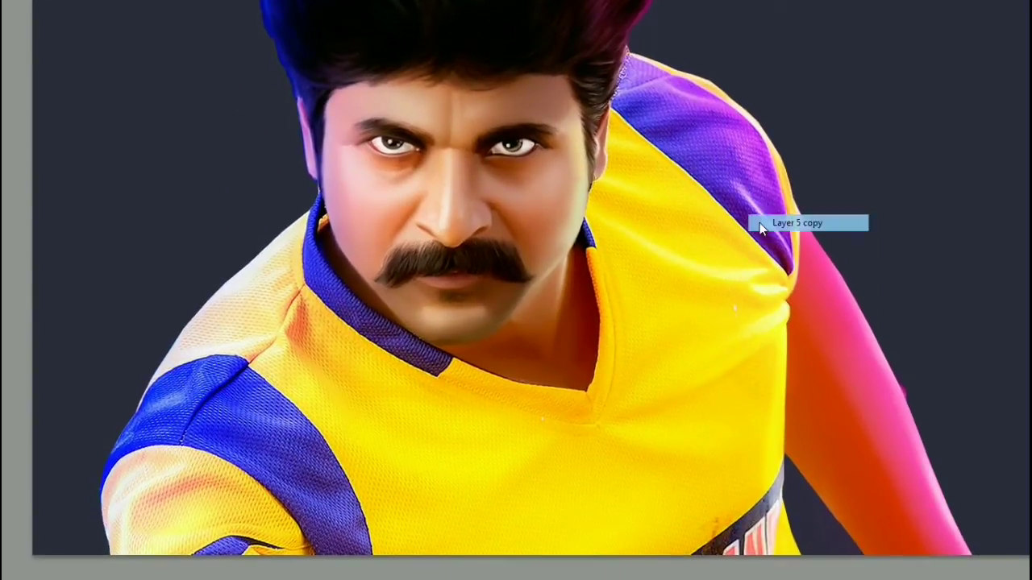
Step: Inspect the colored light across the face, shirt and arm with the Brush tool active
{"action": "key", "text": "b"}
{"action": "key", "text": "bracketright"}
{"action": "key", "text": "bracketright"}
{"action": "key", "text": "bracketright"}
{"action": "key", "text": "bracketright"}
{"action": "key", "text": "bracketright"}
{"action": "key", "text": "bracketright"}
{"action": "key", "text": "bracketright"}
{"action": "key", "text": "bracketright"}
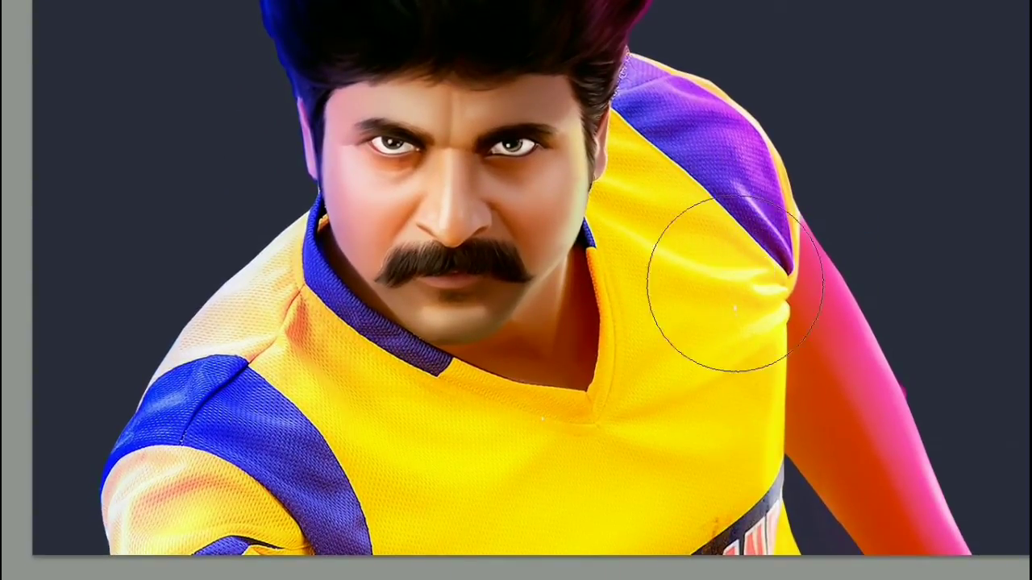
{"action": "mouse_move", "coordinate": [734, 285]}
{"action": "left_mouse_down"}
{"action": "mouse_move", "coordinate": [816, 445]}
{"action": "mouse_move", "coordinate": [857, 492]}
{"action": "left_mouse_up"}
{"action": "key", "text": "bracketleft"}
{"action": "key", "text": "bracketleft"}
{"action": "key", "text": "bracketleft"}
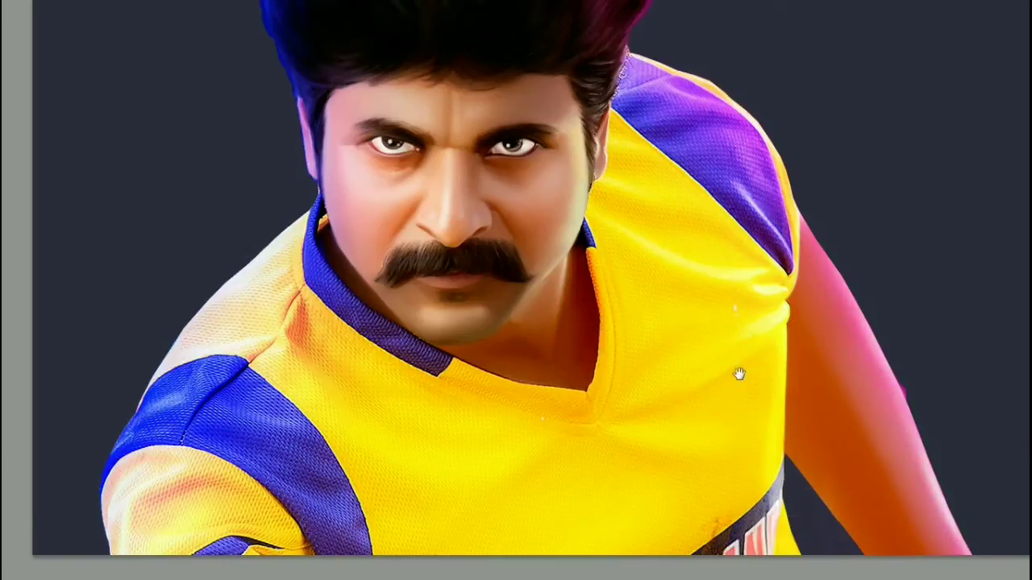
{"action": "left_click_drag", "start_coordinate": [739, 373], "coordinate": [843, 566]}
{"action": "key", "text": "bracketleft"}
{"action": "key", "text": "bracketleft"}
{"action": "key", "text": "bracketleft"}
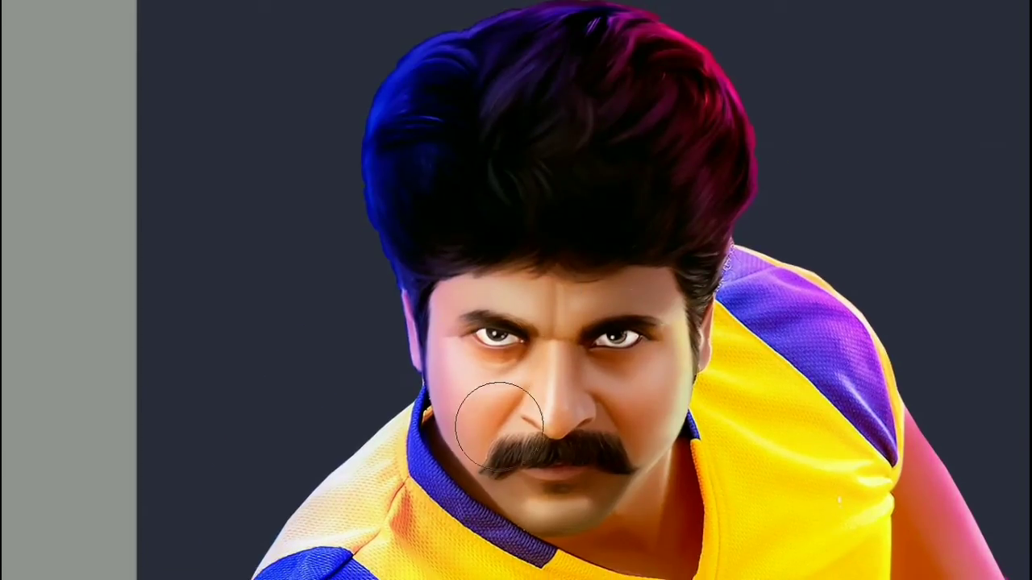
{"action": "left_click_drag", "start_coordinate": [514, 429], "coordinate": [532, 242]}
{"action": "key", "text": "bracketright"}
{"action": "key", "text": "bracketright"}
{"action": "key", "text": "bracketright"}
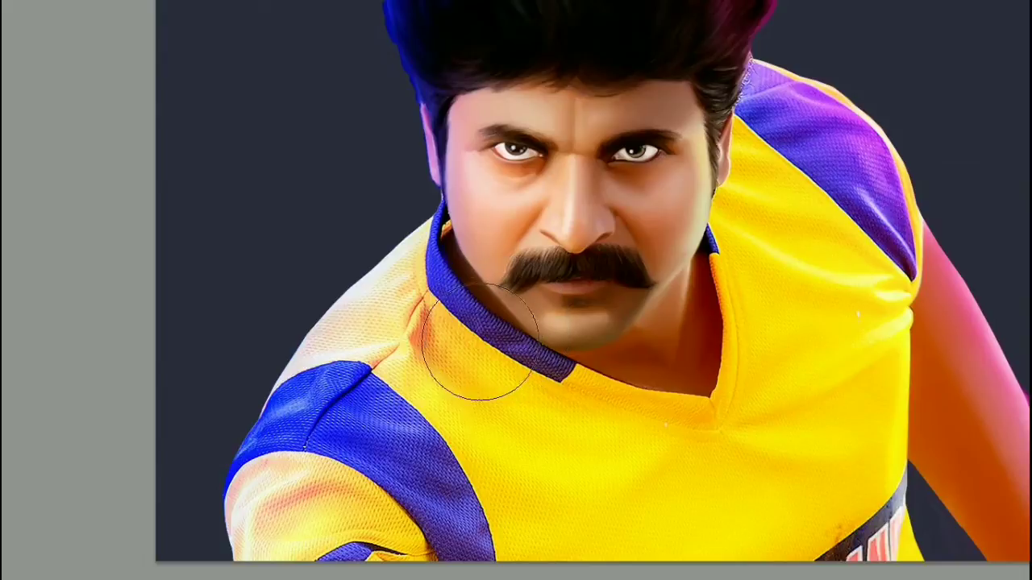
{"action": "scroll", "coordinate": [500, 406], "scroll_direction": "up", "scroll_amount": 4}
{"action": "left_click_drag", "start_coordinate": [502, 406], "coordinate": [502, 476]}
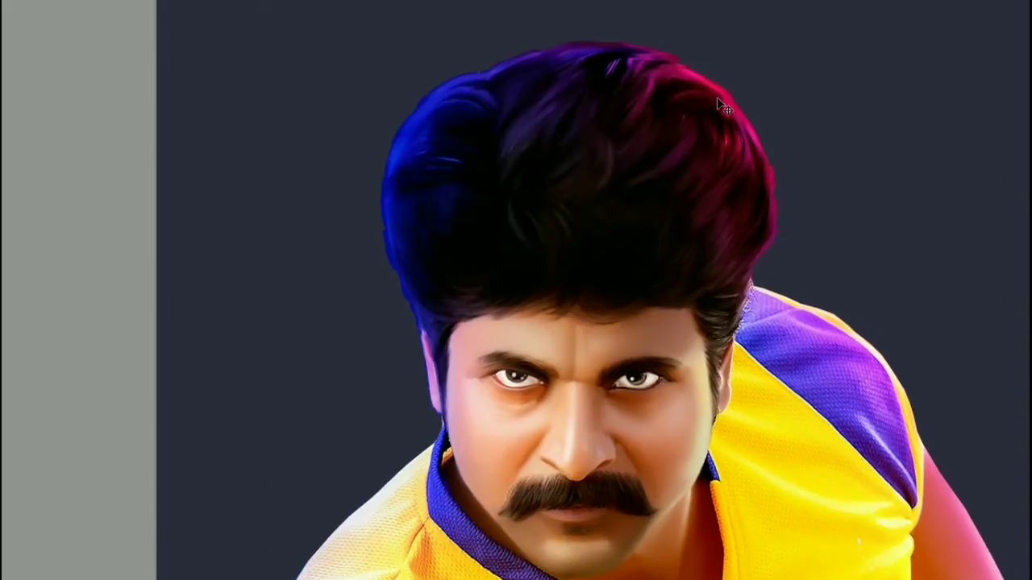
Step: Select Layer 5 copy from the hair area and reduce its opacity to 43%
{"action": "right_click", "coordinate": [716, 102], "text": "ctrl"}
{"action": "left_click", "coordinate": [727, 112]}
{"action": "key", "text": "bracketleft"}
{"action": "key", "text": "bracketleft"}
{"action": "key", "text": "bracketleft"}
{"action": "key", "text": "bracketleft"}
{"action": "key", "text": "bracketleft"}
{"action": "key", "text": "bracketleft"}
{"action": "key", "text": "bracketleft"}
{"action": "key", "text": "bracketleft"}
{"action": "right_click", "coordinate": [744, 149], "text": "ctrl"}
{"action": "left_click", "coordinate": [759, 159]}
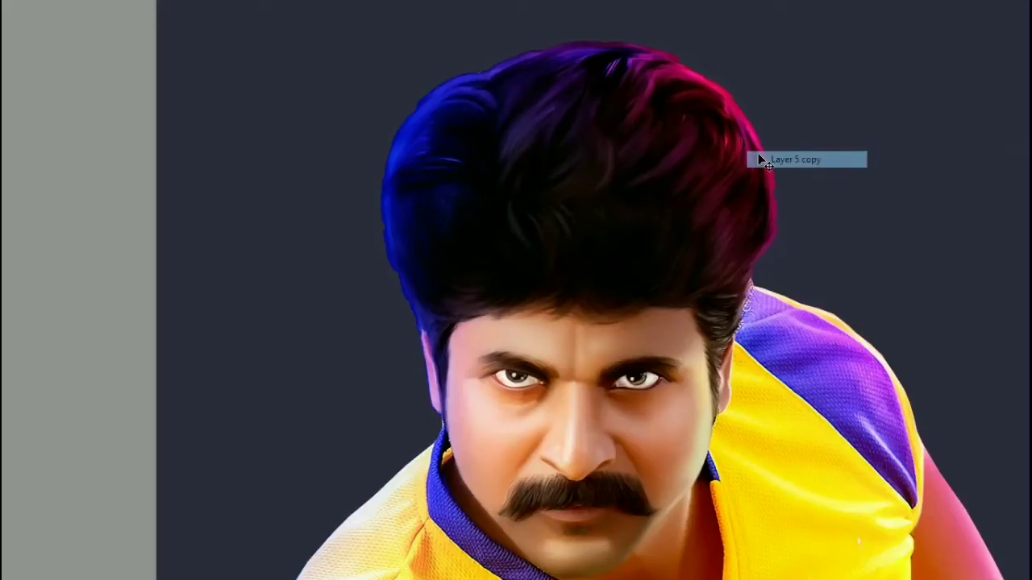
{"action": "key", "text": "F7"}
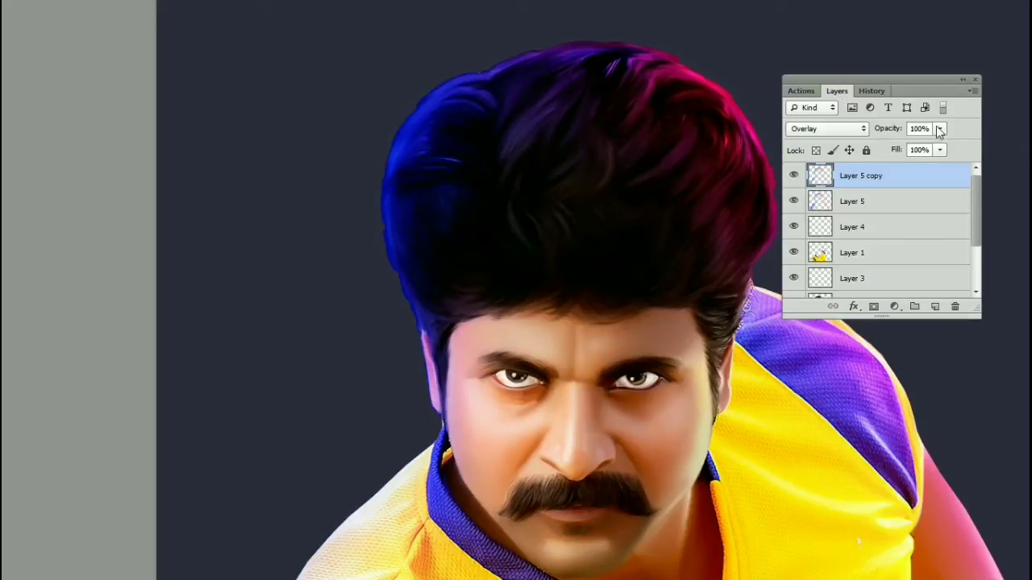
{"action": "left_click", "coordinate": [941, 129]}
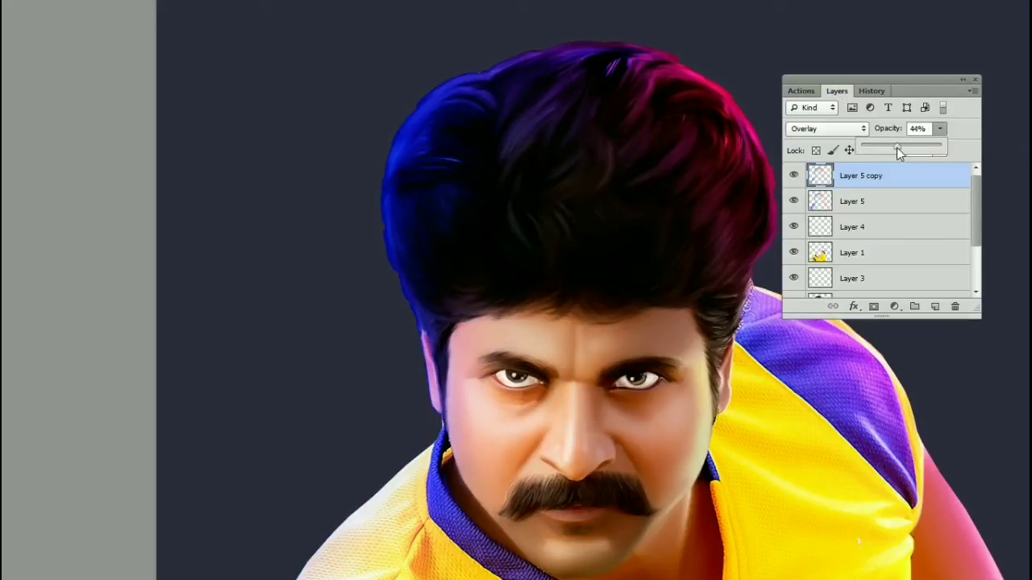
{"action": "mouse_move", "coordinate": [896, 148]}
{"action": "left_mouse_down"}
{"action": "mouse_move", "coordinate": [866, 148]}
{"action": "mouse_move", "coordinate": [884, 148]}
{"action": "left_mouse_up"}
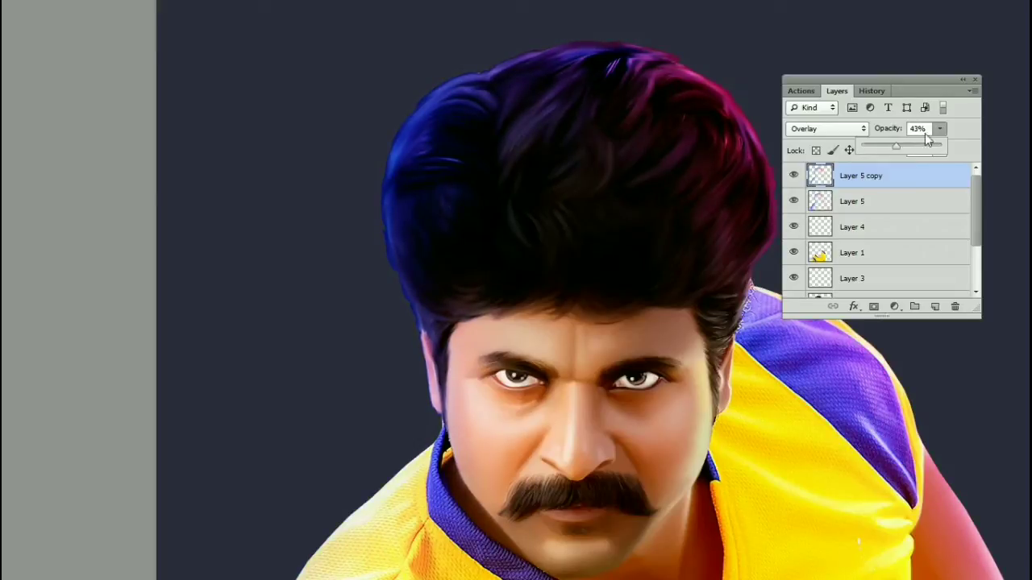
{"action": "left_click", "coordinate": [974, 79]}
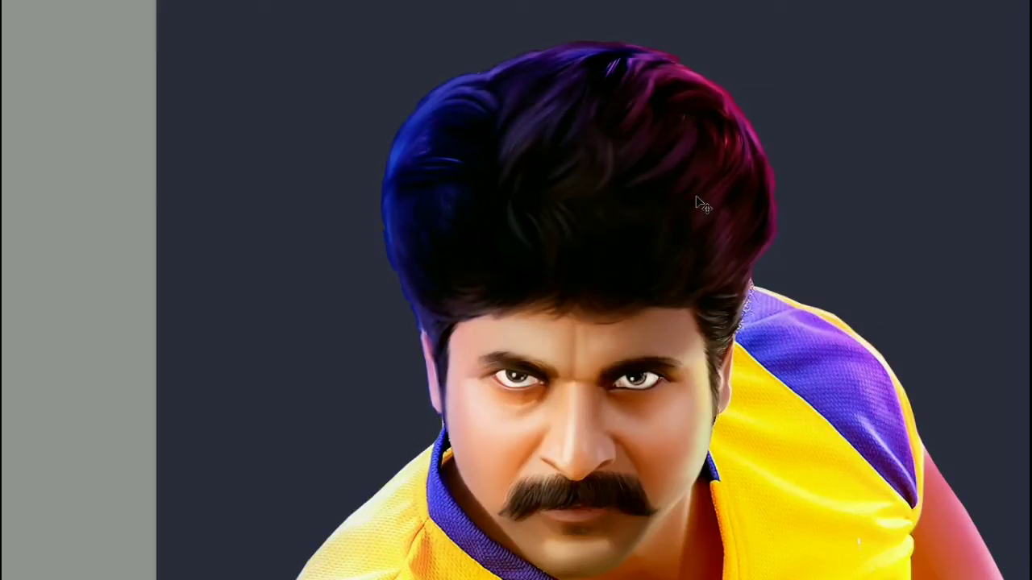
Step: Add a new empty layer above Layer 5 copy and activate the Brush tool for work near the ear and eye
{"action": "left_click_drag", "start_coordinate": [428, 297], "coordinate": [535, 298]}
{"action": "left_click_drag", "start_coordinate": [536, 299], "coordinate": [503, 289]}
{"action": "left_click_drag", "start_coordinate": [420, 323], "coordinate": [513, 251]}
{"action": "left_click_drag", "start_coordinate": [465, 281], "coordinate": [495, 275]}
{"action": "left_click_drag", "start_coordinate": [529, 336], "coordinate": [478, 242]}
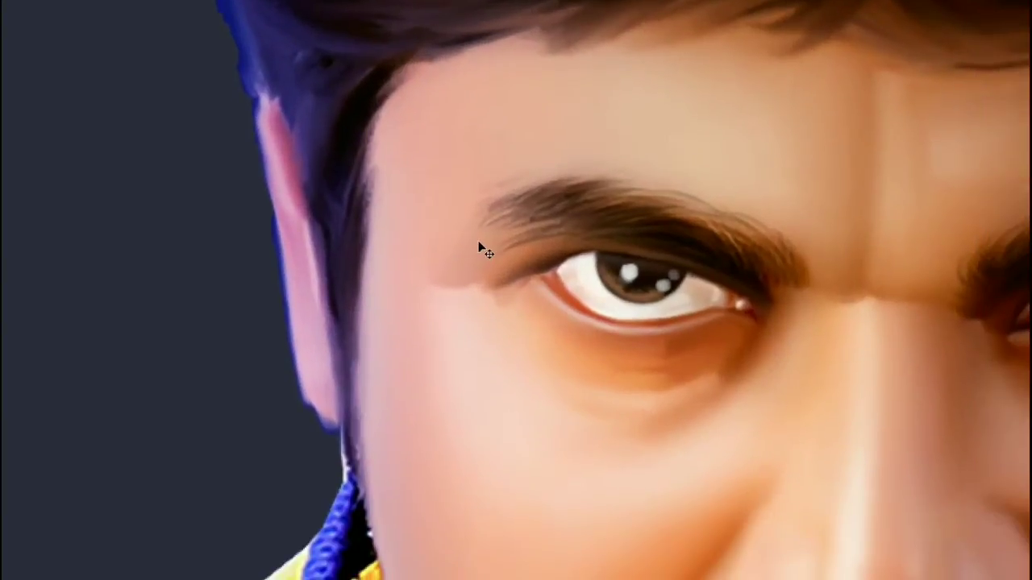
{"action": "key", "text": "ctrl+shift+n"}
{"action": "key", "text": "Return"}
{"action": "key", "text": "b"}
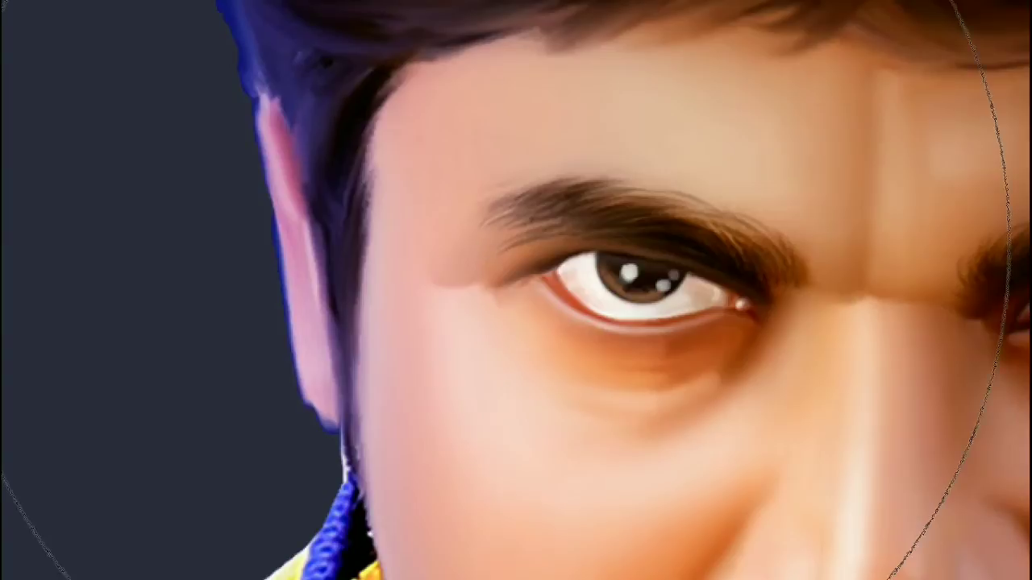
{"action": "key", "text": "F7"}
{"action": "key", "text": "f"}
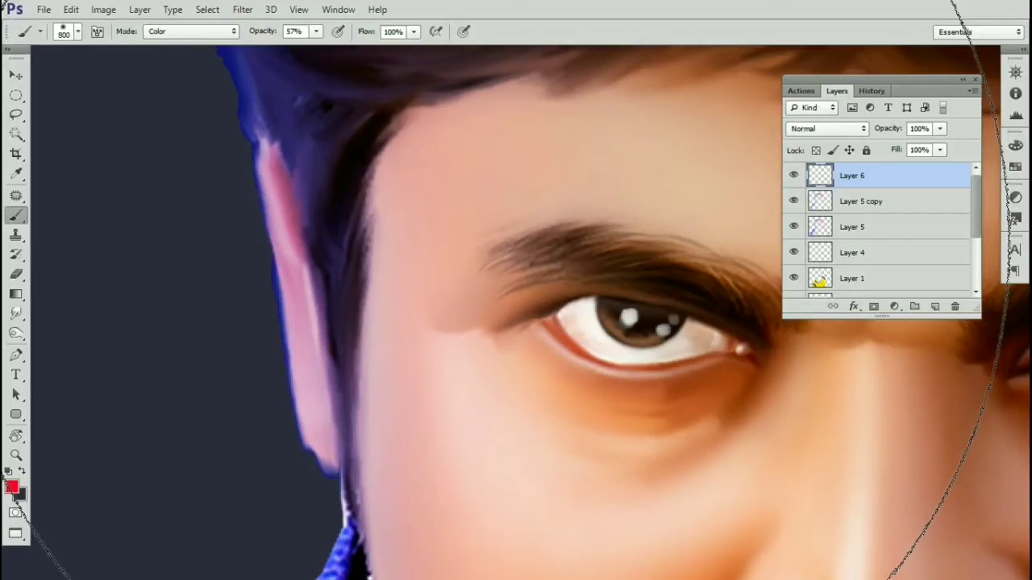
Step: Reduce the brush size to 40 px
{"action": "key", "text": "bracketleft"}
{"action": "key", "text": "bracketleft"}
{"action": "key", "text": "bracketleft"}
{"action": "key", "text": "bracketleft"}
{"action": "key", "text": "bracketleft"}
{"action": "key", "text": "bracketleft"}
{"action": "key", "text": "bracketleft"}
{"action": "key", "text": "bracketleft"}
{"action": "key", "text": "bracketleft"}
{"action": "key", "text": "bracketleft"}
{"action": "key", "text": "bracketleft"}
{"action": "key", "text": "bracketleft"}
{"action": "key", "text": "bracketleft"}
{"action": "key", "text": "bracketleft"}
{"action": "key", "text": "bracketleft"}
{"action": "key", "text": "bracketleft"}
{"action": "key", "text": "bracketleft"}
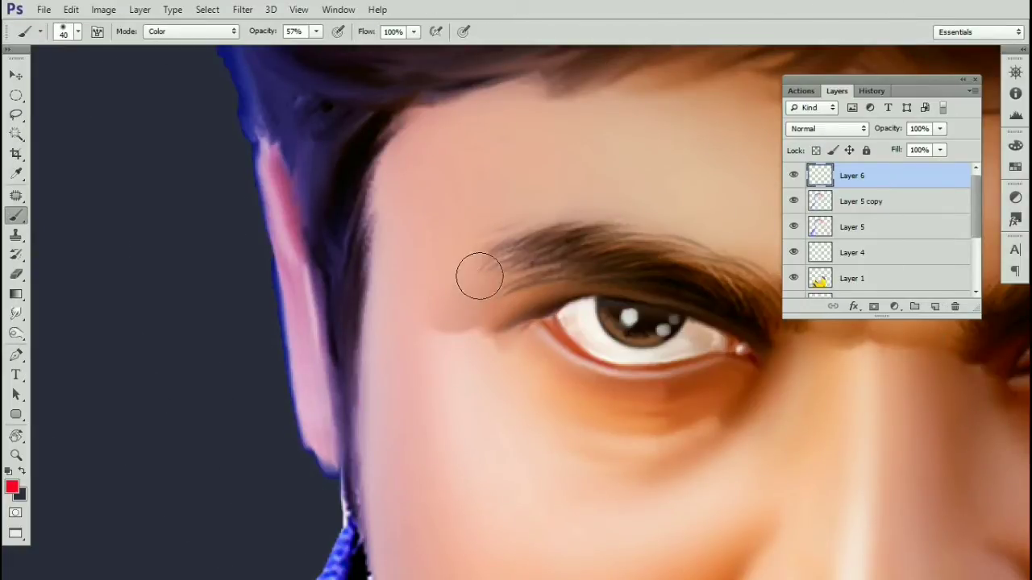
Step: Choose the 45 px hard elliptical brush tip with 45° angle and 45% roundness, and enable Shape Dynamics and Transfer
{"action": "key", "text": "F5"}
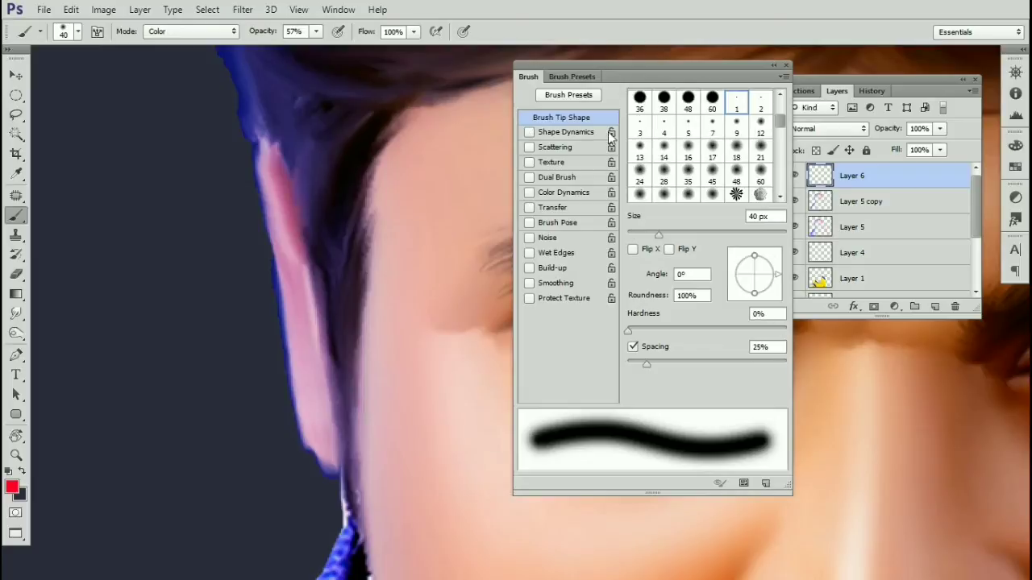
{"action": "mouse_move", "coordinate": [780, 129]}
{"action": "left_mouse_down"}
{"action": "mouse_move", "coordinate": [782, 212]}
{"action": "mouse_move", "coordinate": [778, 139]}
{"action": "left_mouse_up"}
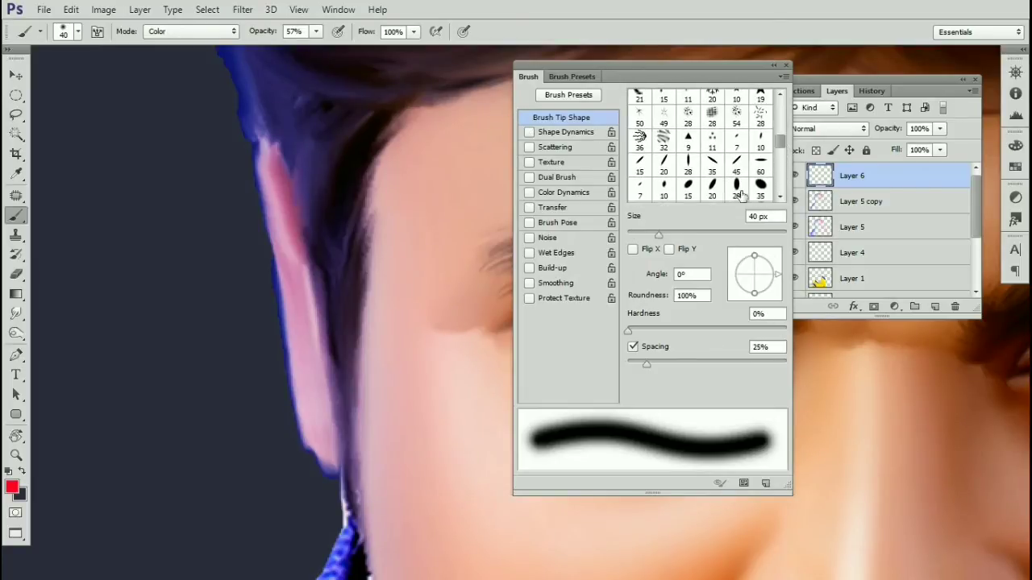
{"action": "scroll", "coordinate": [740, 196], "scroll_direction": "down", "scroll_amount": 2}
{"action": "left_click", "coordinate": [641, 188]}
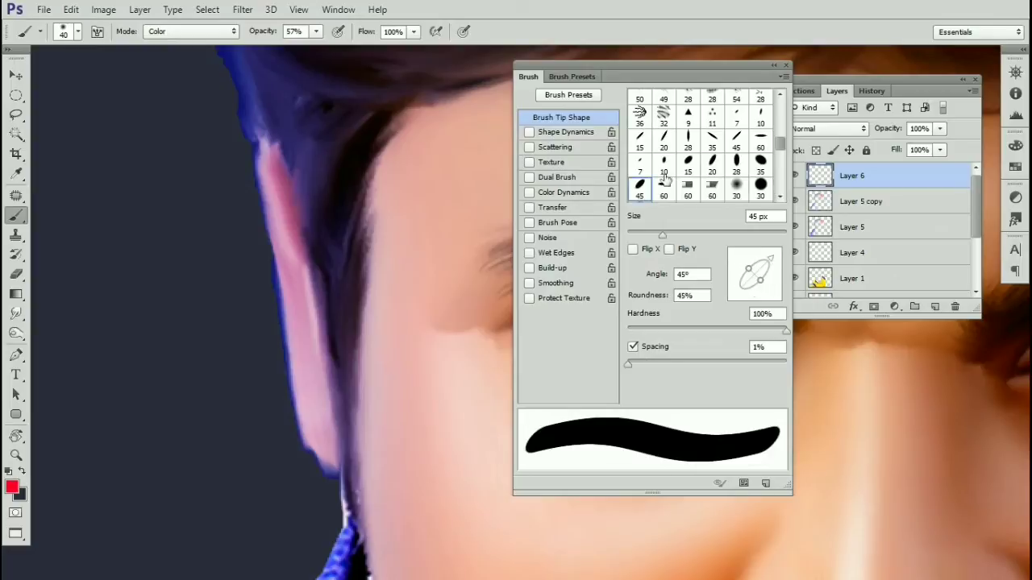
{"action": "left_click", "coordinate": [575, 132]}
{"action": "left_click", "coordinate": [579, 203]}
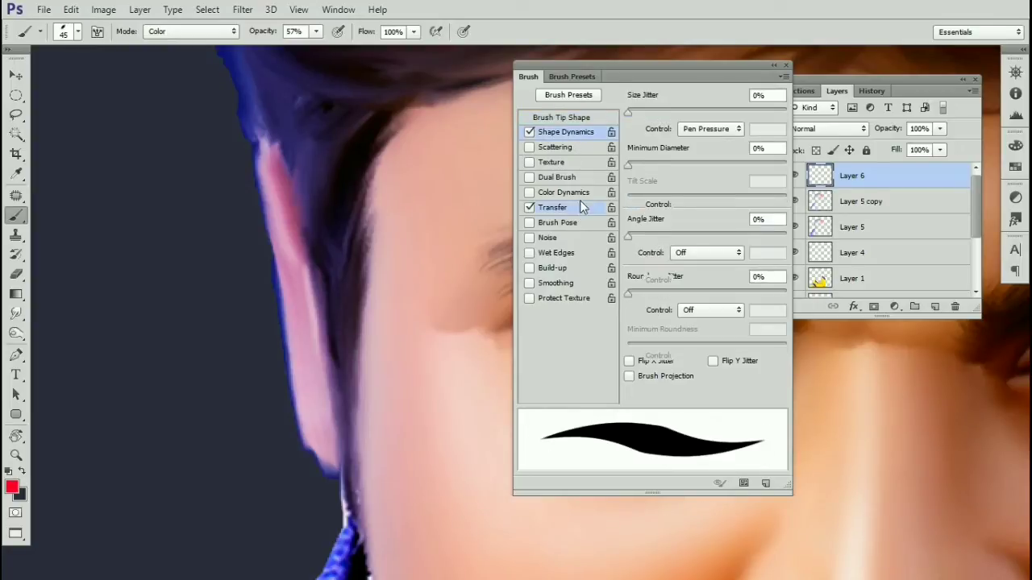
{"action": "left_click", "coordinate": [589, 132]}
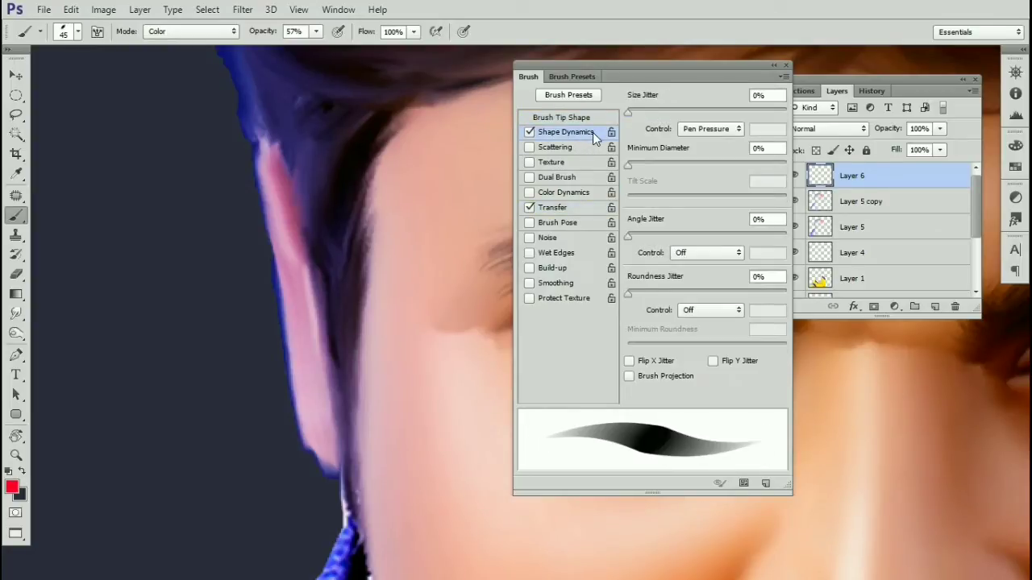
Step: Close the brush settings, then reduce the brush size to 20 px and set its opacity to 30%
{"action": "left_click", "coordinate": [786, 66]}
{"action": "key", "text": "["}
{"action": "key", "text": "["}
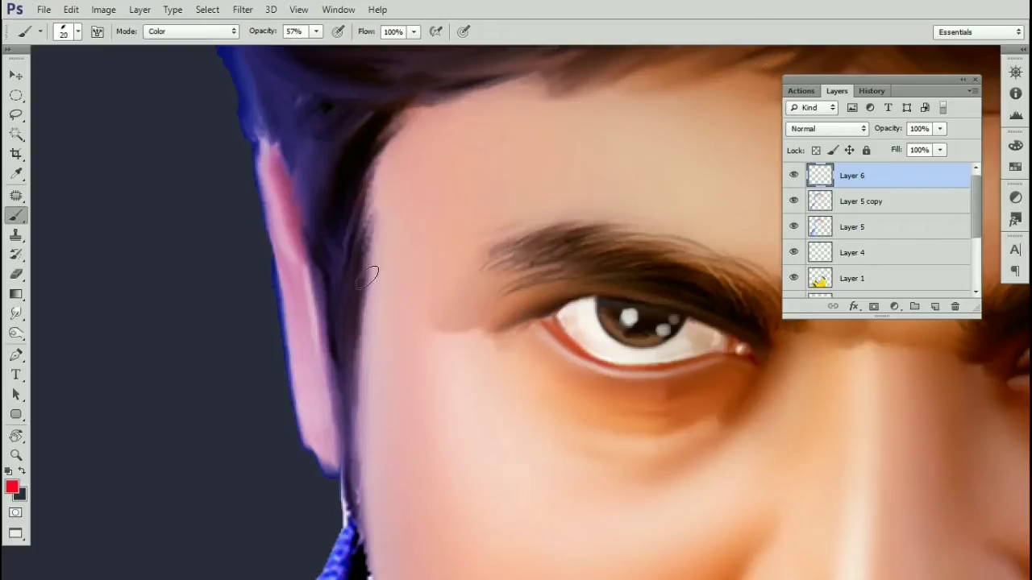
{"action": "left_click_drag", "start_coordinate": [374, 276], "coordinate": [419, 299]}
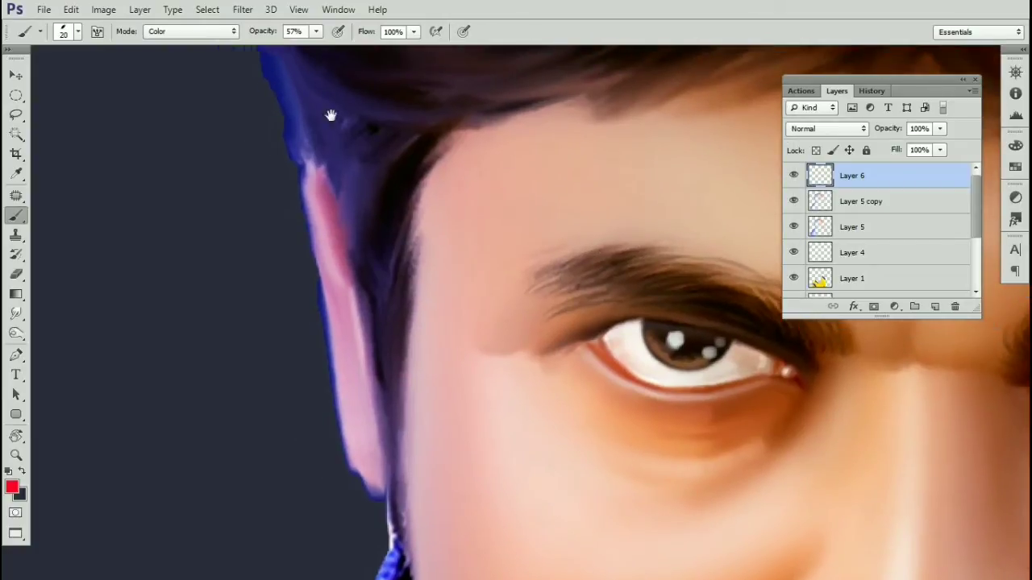
{"action": "left_click", "coordinate": [274, 30]}
{"action": "type", "text": "30"}
{"action": "key", "text": "Return"}
Step: Set the foreground colour to blue #4c6eff
{"action": "left_click_drag", "start_coordinate": [329, 246], "coordinate": [310, 303]}
{"action": "left_click", "coordinate": [12, 487]}
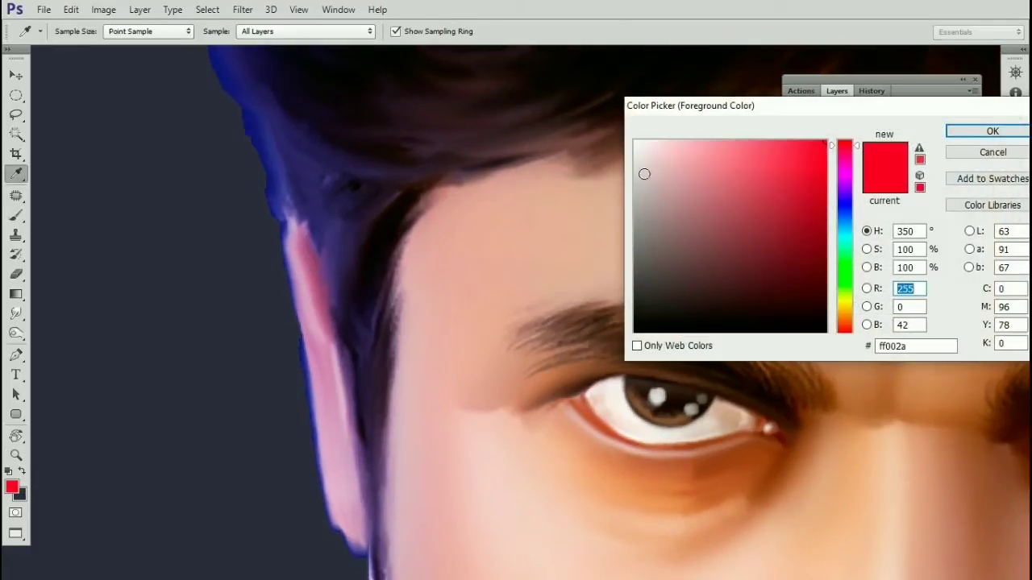
{"action": "left_click_drag", "start_coordinate": [845, 207], "coordinate": [845, 219]}
{"action": "left_click", "coordinate": [769, 141]}
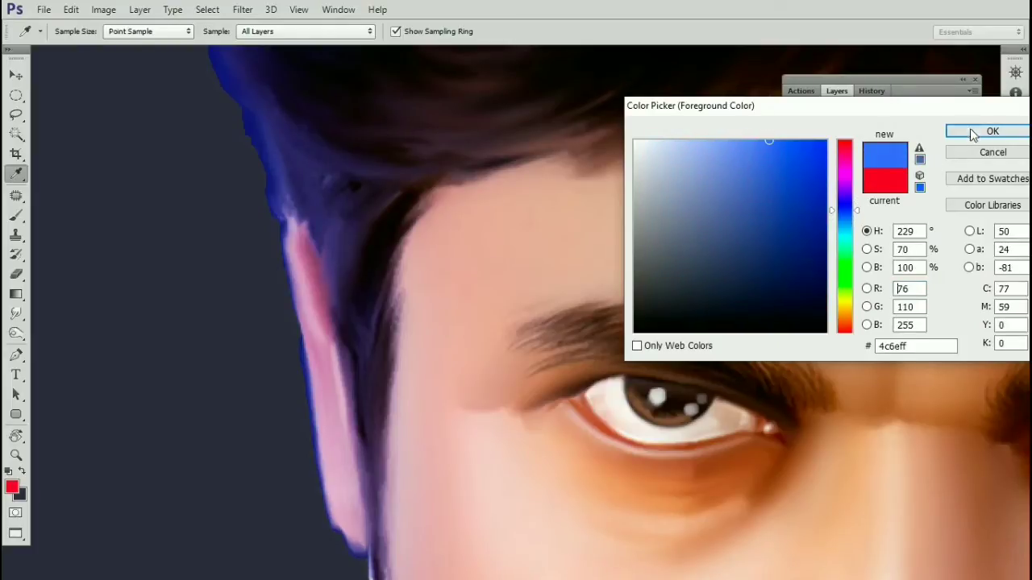
{"action": "left_click", "coordinate": [992, 132]}
Step: Try a blue strand in the dark hair above the temple, undo it, and reduce the brush size to 15 px
{"action": "left_click_drag", "start_coordinate": [624, 211], "coordinate": [594, 414]}
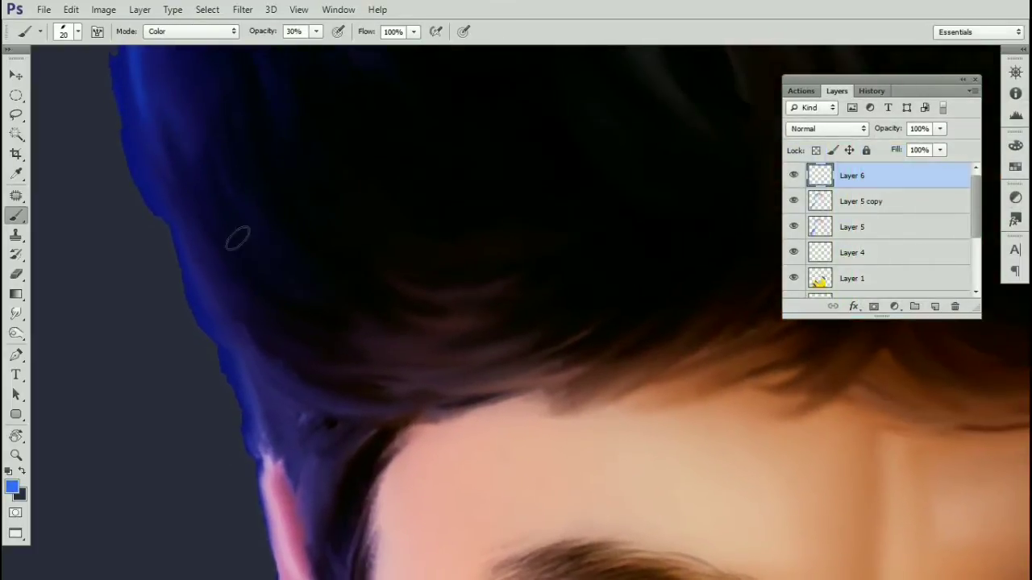
{"action": "left_click_drag", "start_coordinate": [304, 233], "coordinate": [311, 330]}
{"action": "left_click_drag", "start_coordinate": [383, 365], "coordinate": [251, 196]}
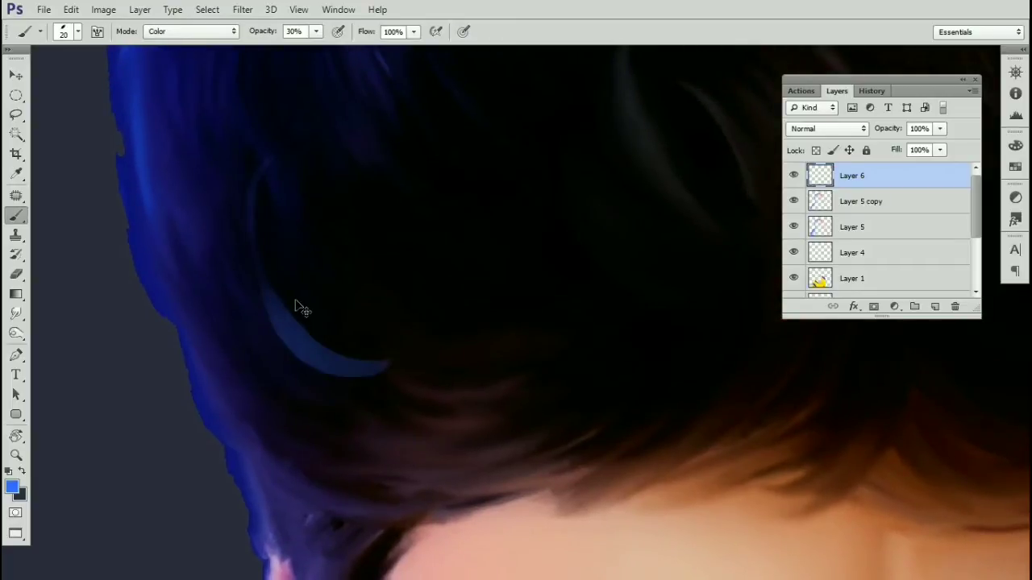
{"action": "key", "text": "ctrl+z"}
{"action": "key", "text": "bracketleft"}
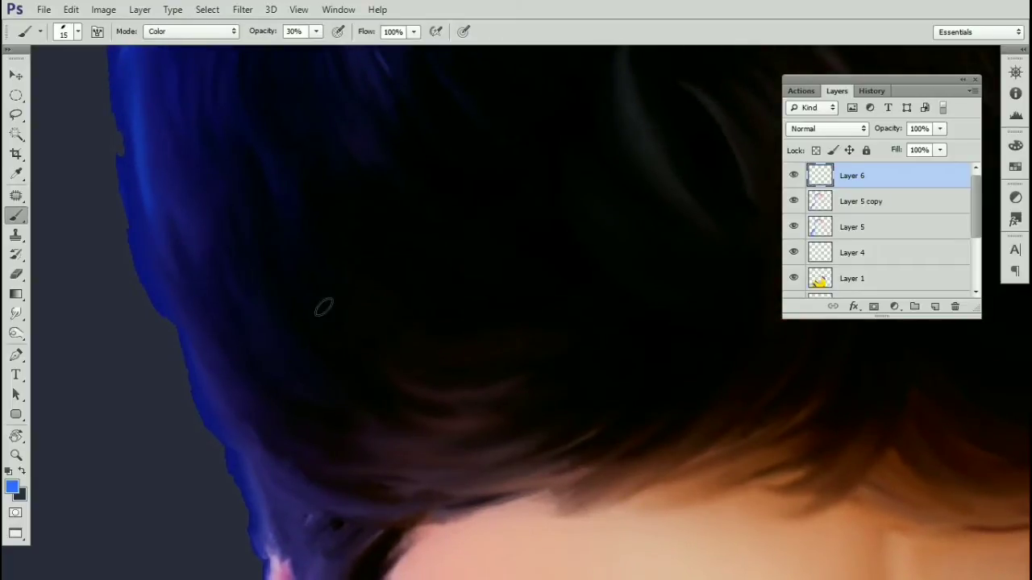
{"action": "key", "text": "F5"}
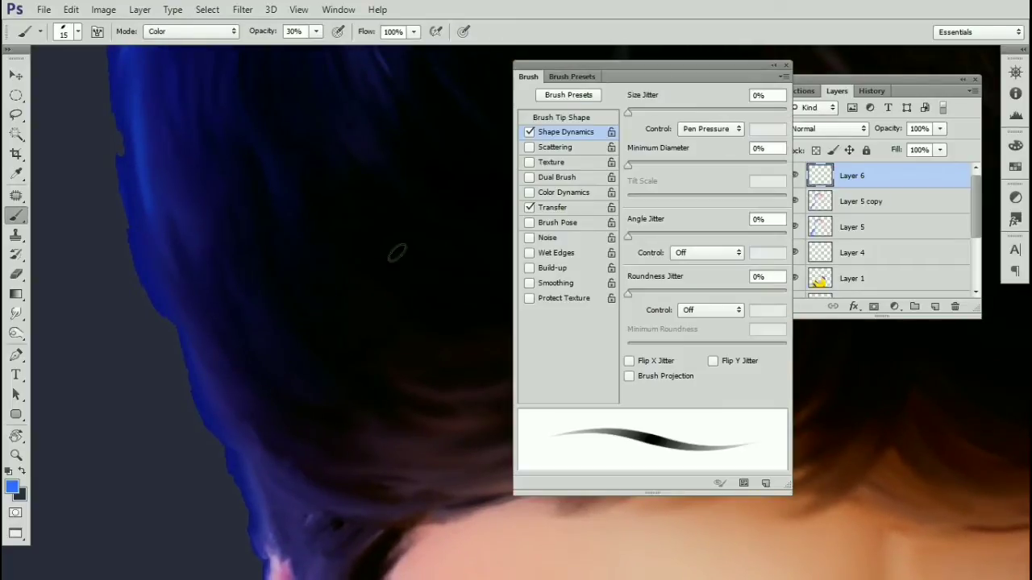
{"action": "left_click", "coordinate": [704, 310]}
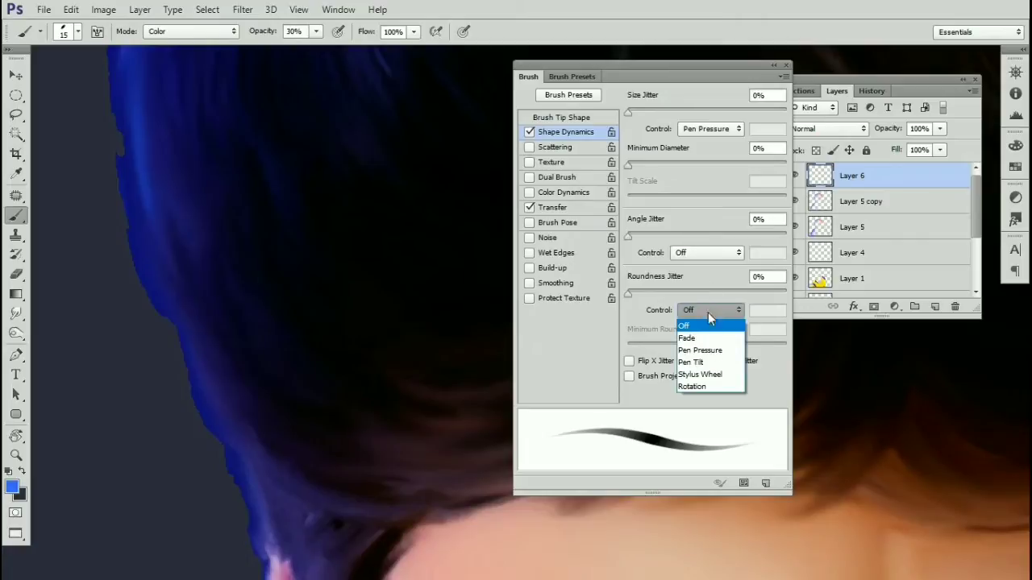
{"action": "left_click", "coordinate": [712, 386]}
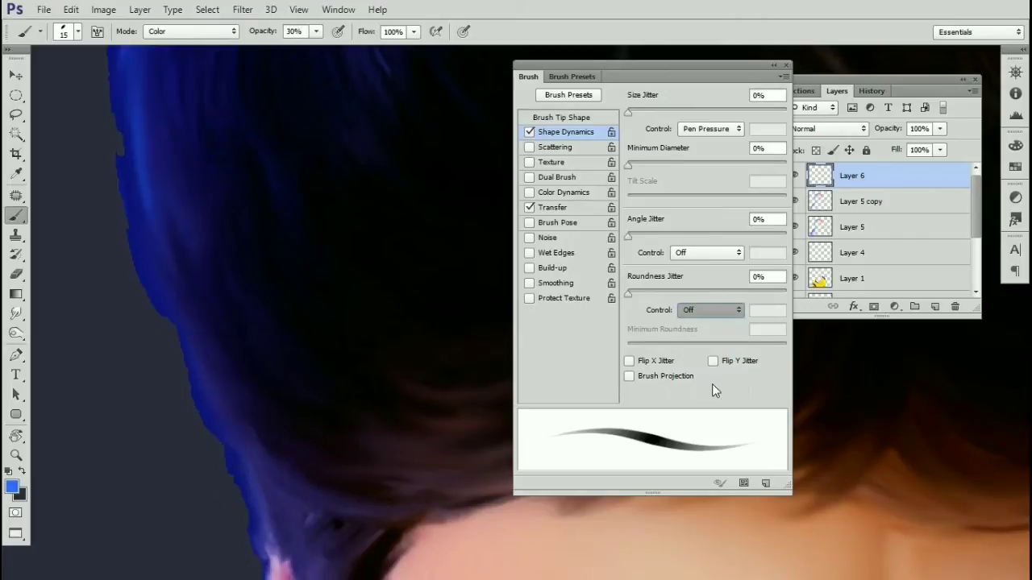
{"action": "left_click", "coordinate": [786, 65]}
Step: Paint thin curved blue strands along the side of the hair above the ear, undoing the first attempt
{"action": "left_click_drag", "start_coordinate": [354, 380], "coordinate": [319, 388]}
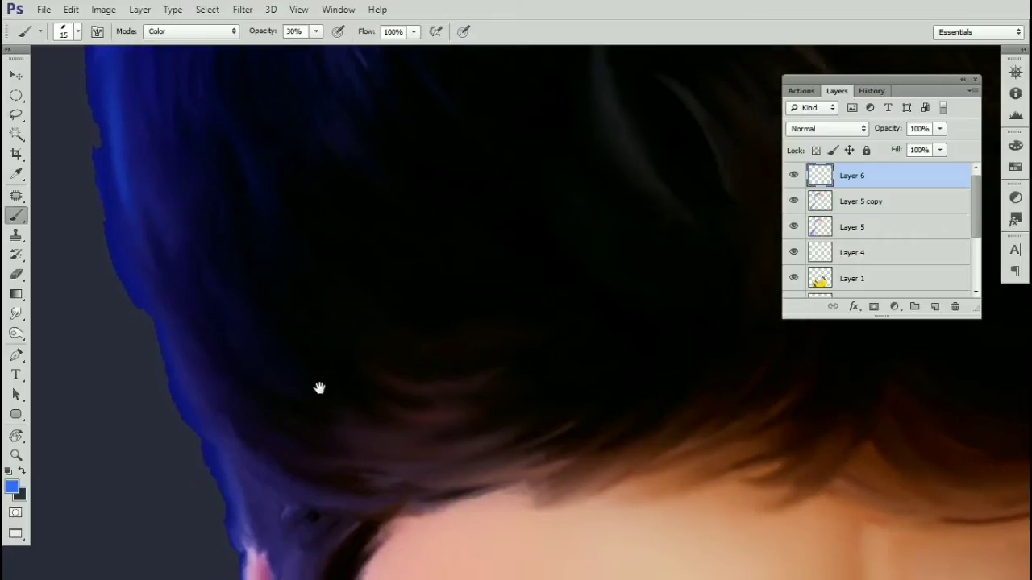
{"action": "mouse_move", "coordinate": [387, 394]}
{"action": "left_mouse_down"}
{"action": "mouse_move", "coordinate": [235, 218]}
{"action": "mouse_move", "coordinate": [235, 288]}
{"action": "mouse_move", "coordinate": [233, 222]}
{"action": "left_mouse_up"}
{"action": "key", "text": "ctrl+z"}
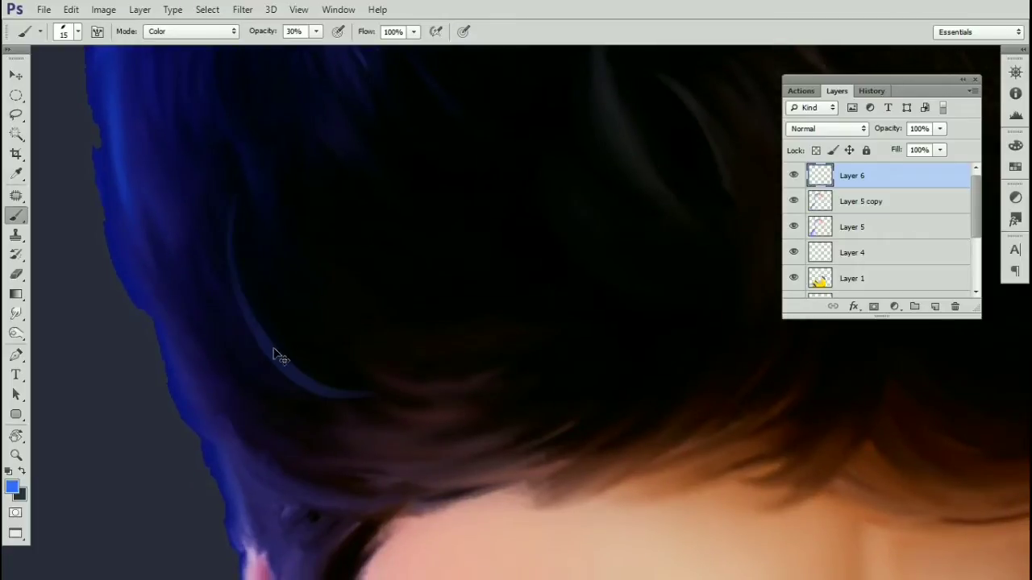
{"action": "left_click_drag", "start_coordinate": [264, 348], "coordinate": [282, 383]}
{"action": "mouse_move", "coordinate": [363, 432]}
{"action": "left_mouse_down"}
{"action": "mouse_move", "coordinate": [234, 244]}
{"action": "mouse_move", "coordinate": [301, 403]}
{"action": "left_mouse_up"}
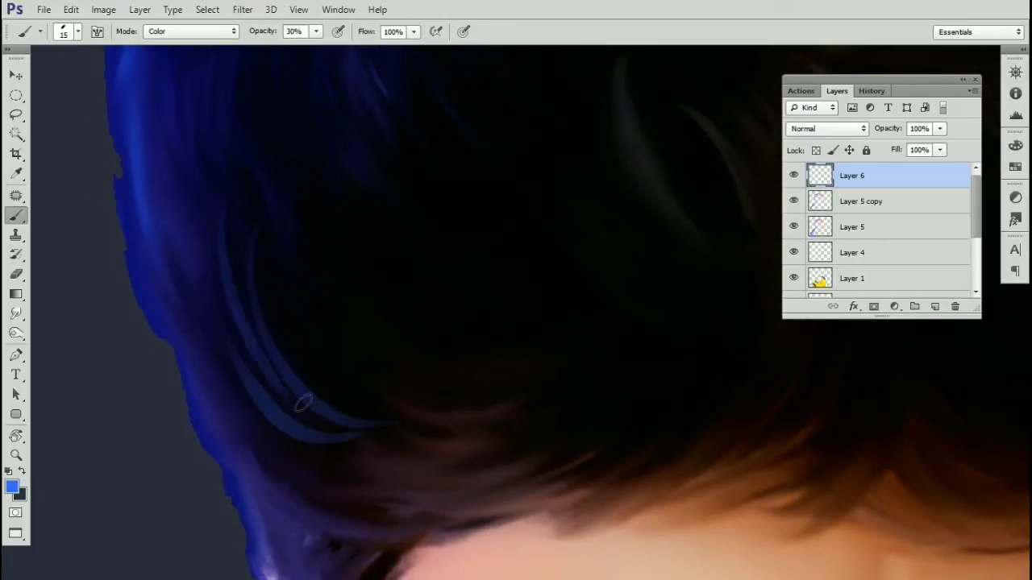
{"action": "left_click_drag", "start_coordinate": [243, 381], "coordinate": [296, 407]}
{"action": "left_click_drag", "start_coordinate": [347, 476], "coordinate": [218, 238]}
{"action": "left_click_drag", "start_coordinate": [279, 398], "coordinate": [240, 196]}
{"action": "left_click_drag", "start_coordinate": [252, 236], "coordinate": [253, 325]}
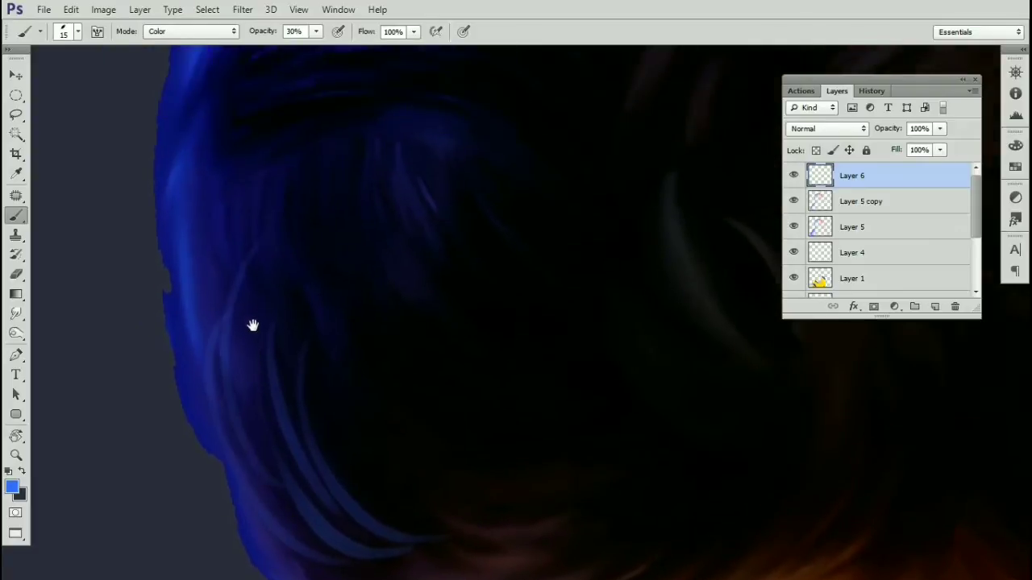
{"action": "left_click_drag", "start_coordinate": [269, 415], "coordinate": [278, 214]}
{"action": "left_click_drag", "start_coordinate": [386, 408], "coordinate": [344, 154]}
Step: Paint curved blue strands along the lower hairline above the temple, undoing the misplaced ones
{"action": "left_click_drag", "start_coordinate": [437, 379], "coordinate": [447, 331]}
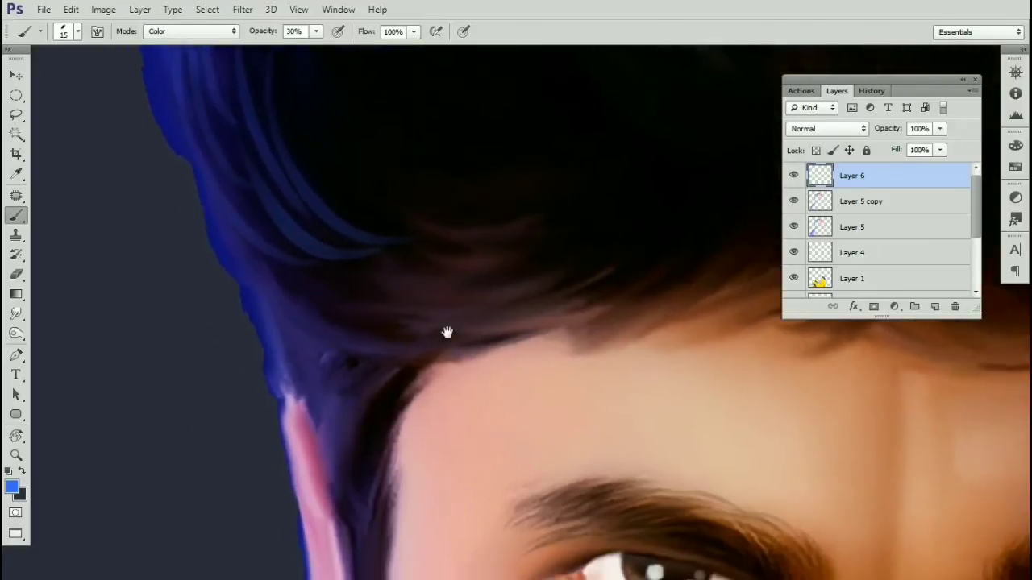
{"action": "left_click_drag", "start_coordinate": [501, 279], "coordinate": [342, 256]}
{"action": "left_click_drag", "start_coordinate": [494, 257], "coordinate": [359, 246]}
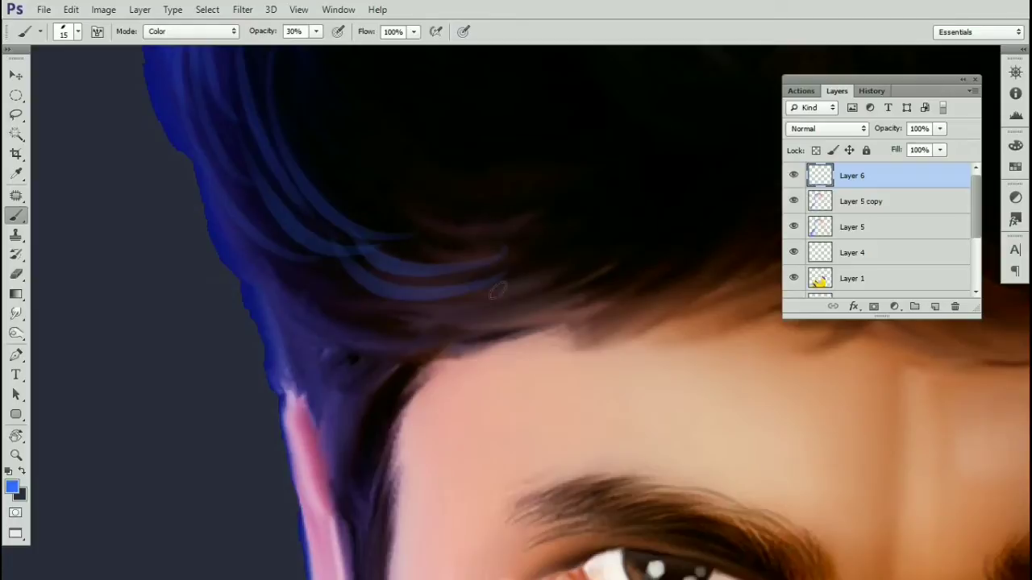
{"action": "key", "text": "ctrl+z"}
{"action": "left_click_drag", "start_coordinate": [442, 319], "coordinate": [315, 284]}
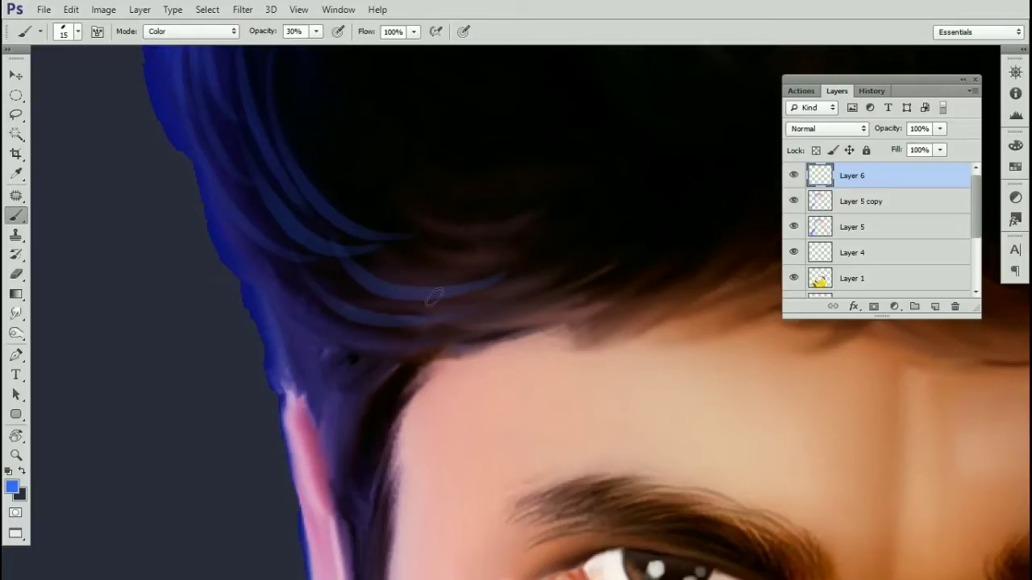
{"action": "left_click_drag", "start_coordinate": [434, 298], "coordinate": [316, 268]}
{"action": "mouse_move", "coordinate": [440, 342]}
{"action": "left_mouse_down"}
{"action": "mouse_move", "coordinate": [288, 313]}
{"action": "mouse_move", "coordinate": [235, 105]}
{"action": "left_mouse_up"}
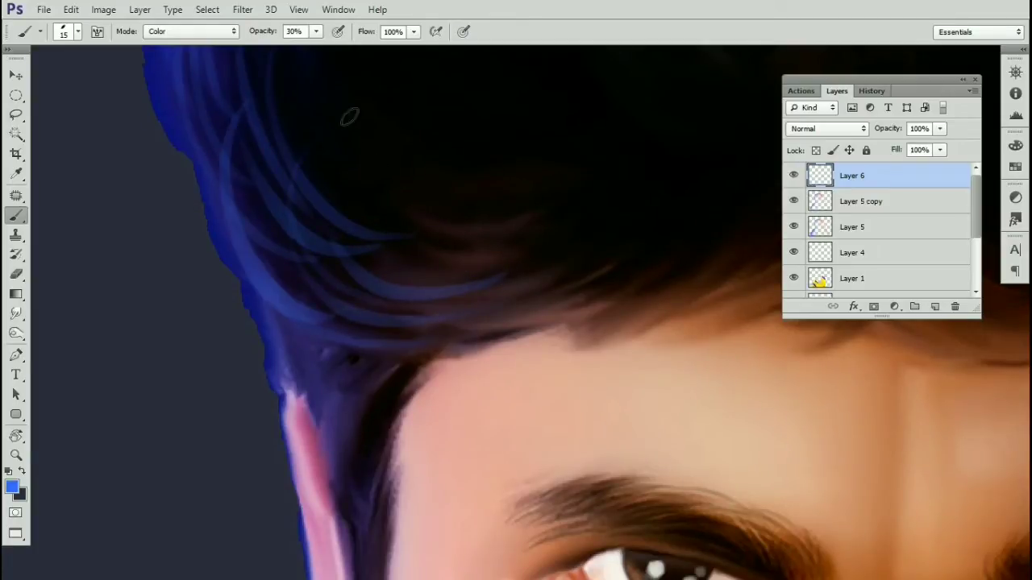
{"action": "key", "text": "ctrl+z"}
{"action": "left_click_drag", "start_coordinate": [367, 326], "coordinate": [278, 281]}
Step: Paint long curved blue strands down through the dark hair, inward from the strands at the blue outer edge
{"action": "left_click_drag", "start_coordinate": [299, 121], "coordinate": [306, 396]}
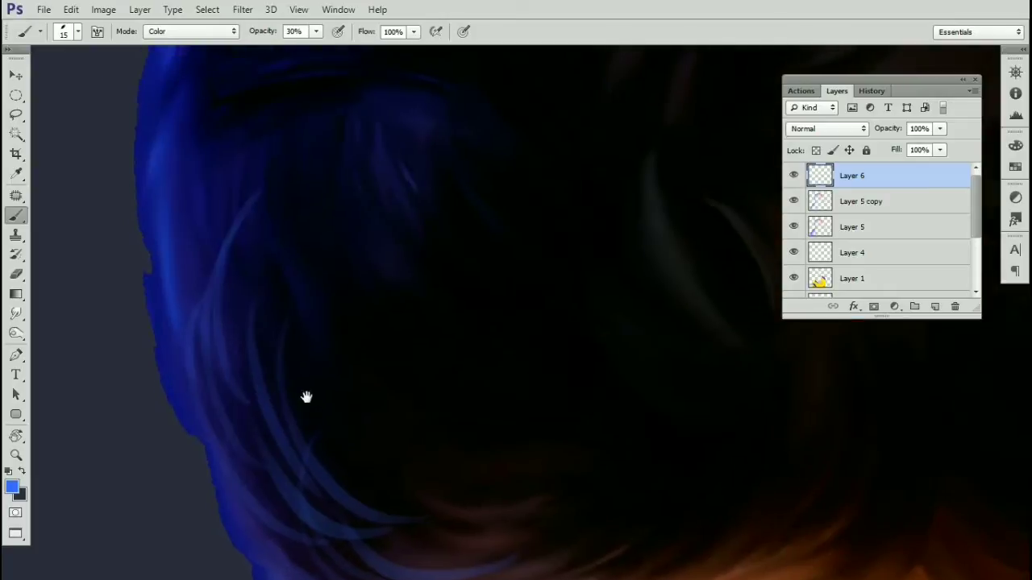
{"action": "left_click_drag", "start_coordinate": [401, 382], "coordinate": [393, 160]}
{"action": "key", "text": "ctrl+z"}
{"action": "left_click_drag", "start_coordinate": [420, 413], "coordinate": [353, 157]}
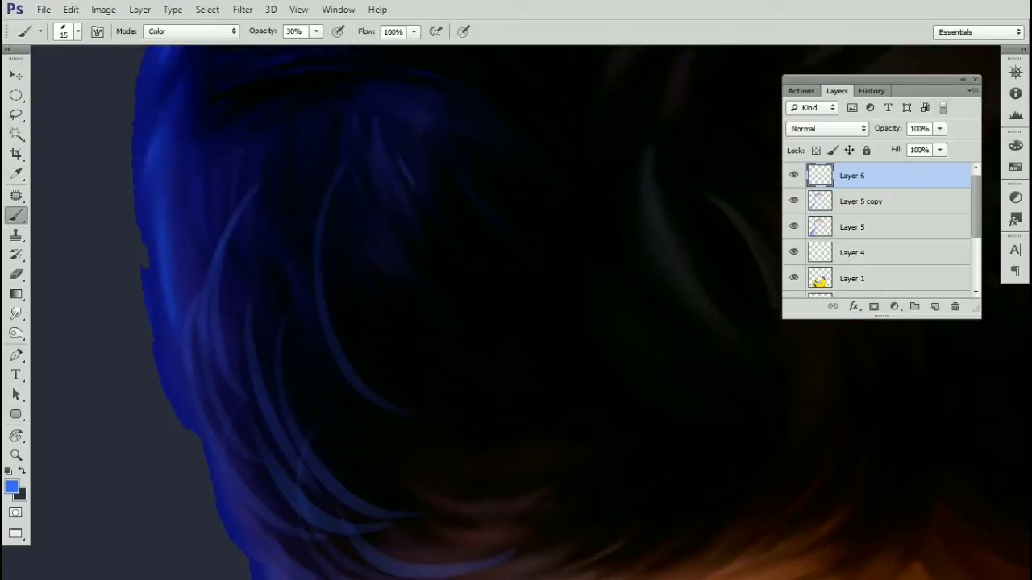
{"action": "mouse_move", "coordinate": [379, 419]}
{"action": "left_mouse_down"}
{"action": "mouse_move", "coordinate": [267, 281]}
{"action": "mouse_move", "coordinate": [303, 162]}
{"action": "left_mouse_up"}
{"action": "left_click_drag", "start_coordinate": [363, 380], "coordinate": [383, 103]}
{"action": "mouse_move", "coordinate": [451, 385]}
{"action": "left_mouse_down"}
{"action": "mouse_move", "coordinate": [298, 263]}
{"action": "mouse_move", "coordinate": [346, 179]}
{"action": "left_mouse_up"}
Step: Paint blue strands sweeping across the dark hair above the forehead, undoing and redrawing the unwanted strokes
{"action": "mouse_move", "coordinate": [520, 218]}
{"action": "left_mouse_down"}
{"action": "mouse_move", "coordinate": [403, 249]}
{"action": "mouse_move", "coordinate": [307, 154]}
{"action": "left_mouse_up"}
{"action": "mouse_move", "coordinate": [413, 289]}
{"action": "left_mouse_down"}
{"action": "mouse_move", "coordinate": [242, 200]}
{"action": "mouse_move", "coordinate": [262, 161]}
{"action": "left_mouse_up"}
{"action": "key", "text": "ctrl+z"}
{"action": "left_click_drag", "start_coordinate": [451, 253], "coordinate": [270, 206]}
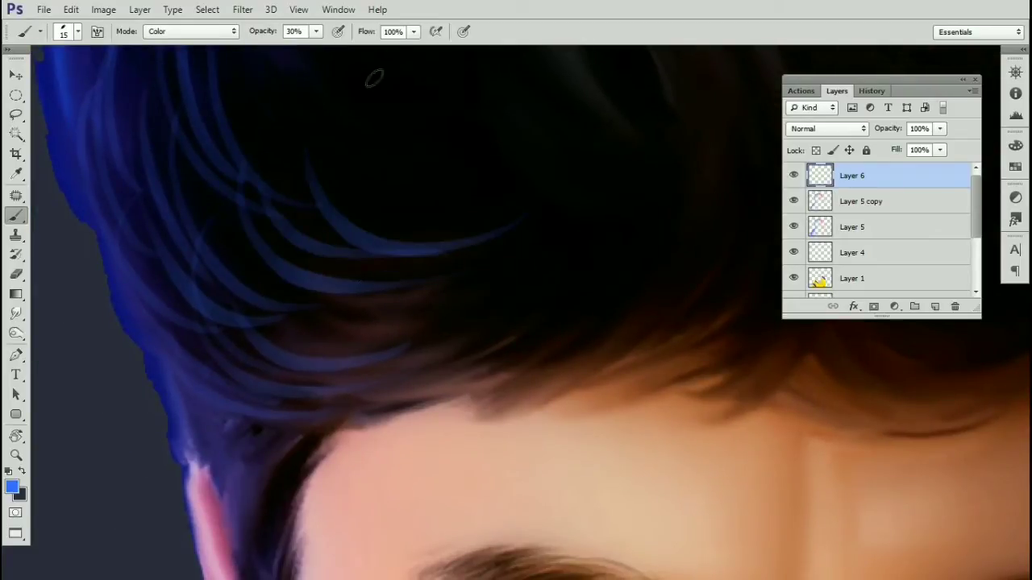
{"action": "left_click_drag", "start_coordinate": [449, 304], "coordinate": [293, 343]}
{"action": "key", "text": "ctrl+z"}
{"action": "left_click_drag", "start_coordinate": [439, 282], "coordinate": [369, 270]}
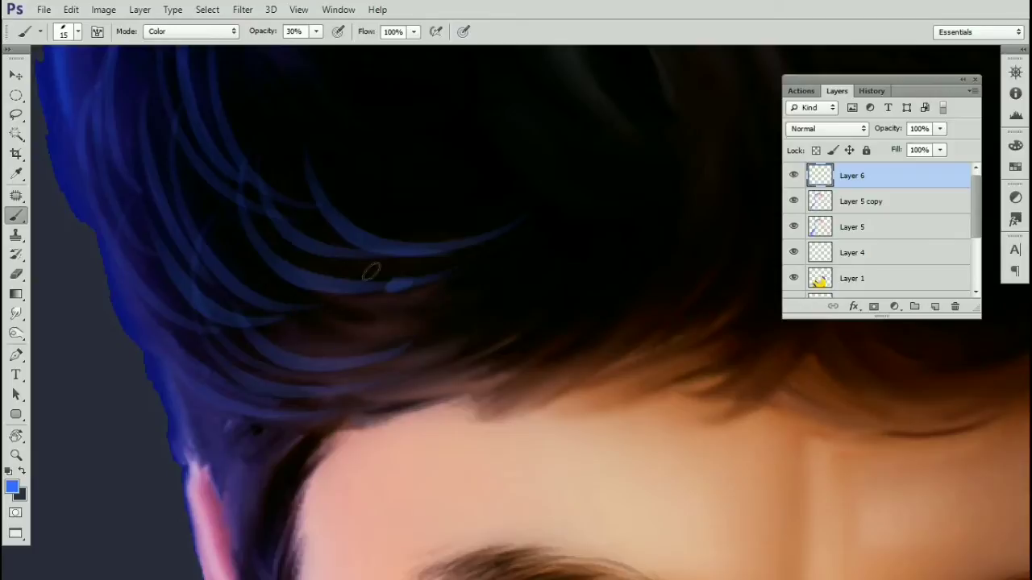
{"action": "key", "text": "ctrl+z"}
{"action": "left_click_drag", "start_coordinate": [456, 250], "coordinate": [308, 223]}
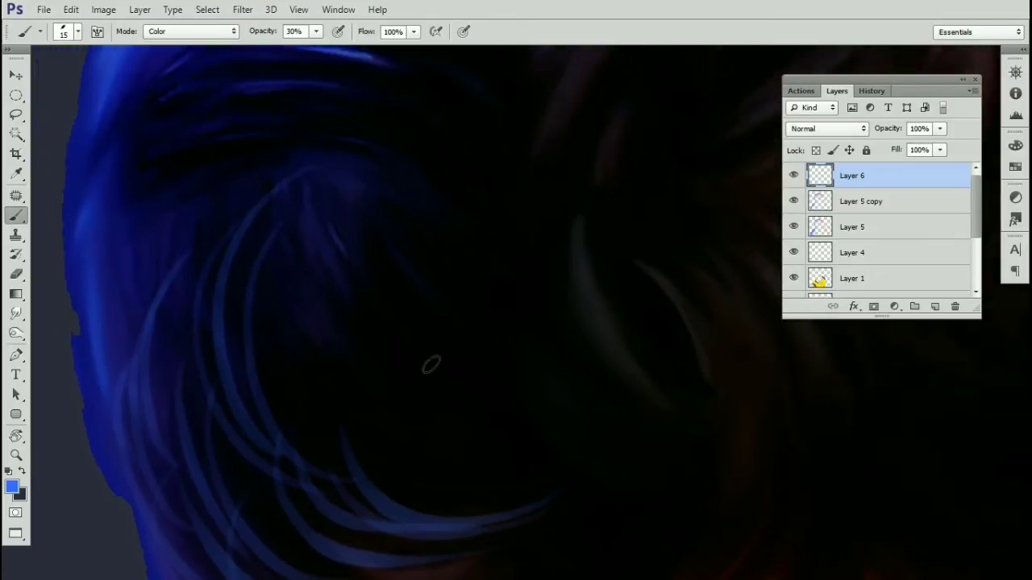
Step: Add a cluster of curved blue strands in the upper side hair, redrawing the lowest one
{"action": "mouse_move", "coordinate": [359, 161]}
{"action": "left_mouse_down"}
{"action": "mouse_move", "coordinate": [439, 357]}
{"action": "mouse_move", "coordinate": [349, 148]}
{"action": "left_mouse_up"}
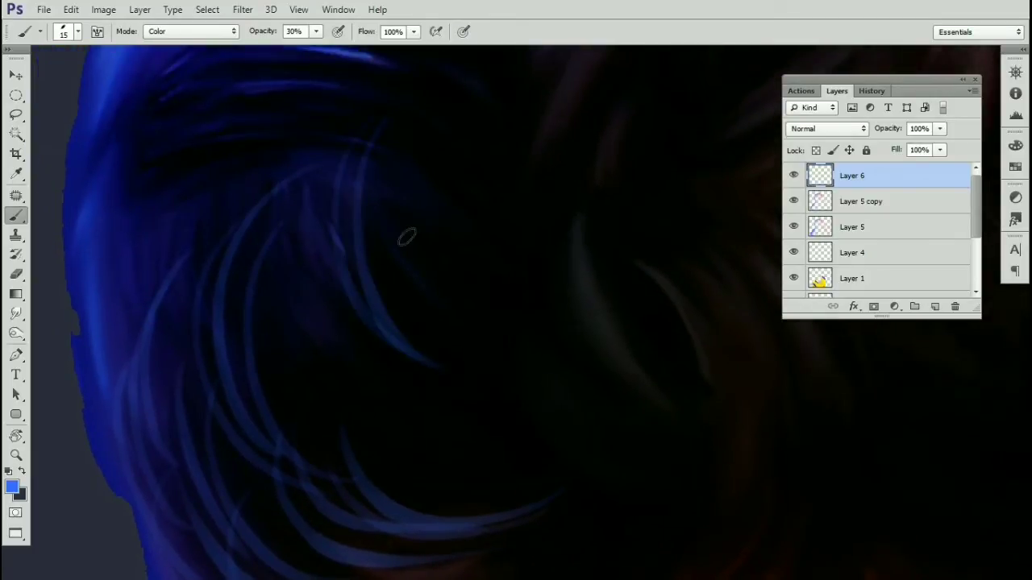
{"action": "mouse_move", "coordinate": [424, 373]}
{"action": "left_mouse_down"}
{"action": "mouse_move", "coordinate": [315, 306]}
{"action": "mouse_move", "coordinate": [353, 115]}
{"action": "left_mouse_up"}
{"action": "left_click_drag", "start_coordinate": [406, 391], "coordinate": [277, 191]}
{"action": "left_click_drag", "start_coordinate": [363, 389], "coordinate": [255, 257]}
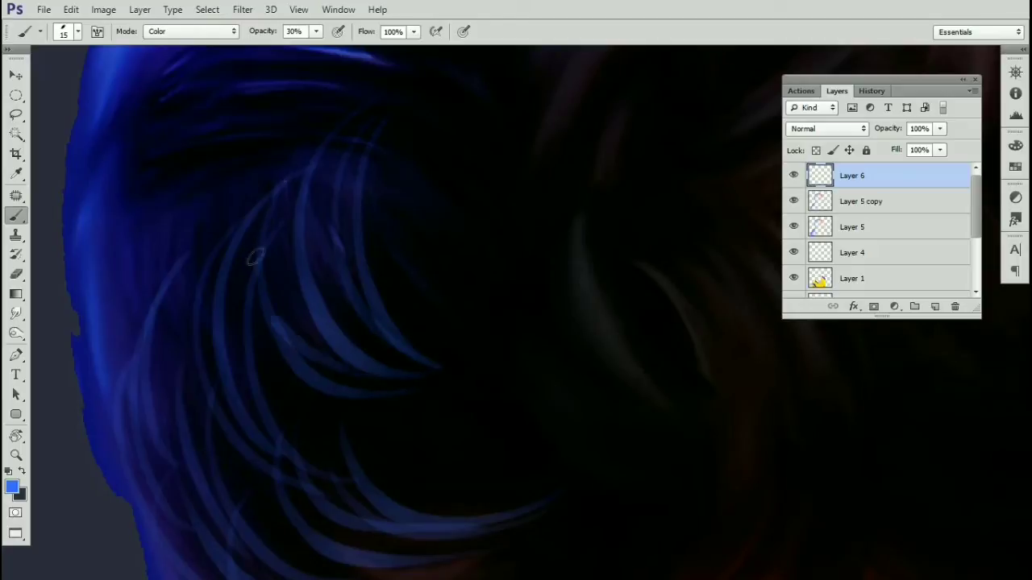
{"action": "key", "text": "ctrl+z"}
{"action": "left_click_drag", "start_coordinate": [394, 379], "coordinate": [278, 236]}
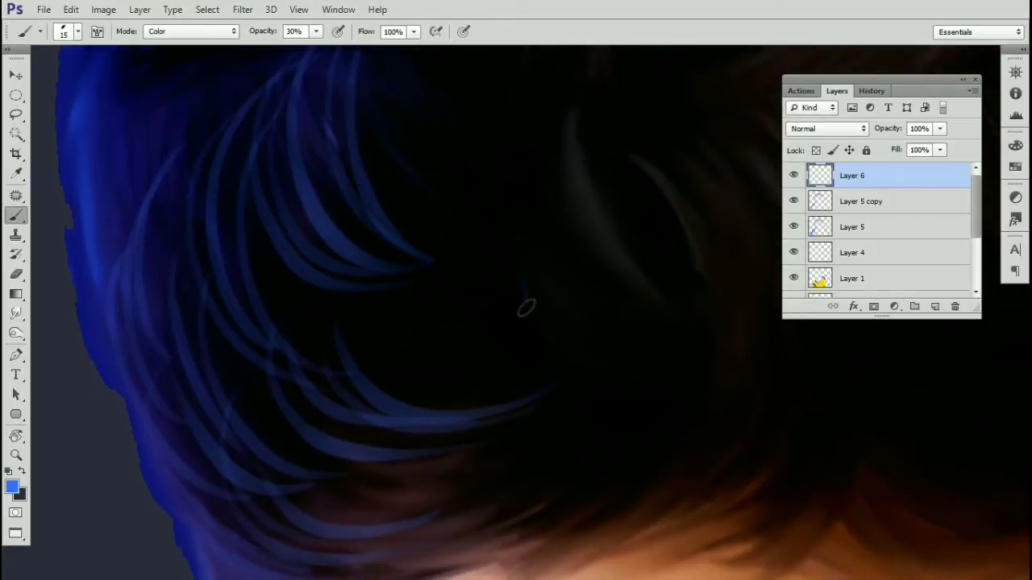
Step: Try more blue strands in the dark middle of the hair and undo them
{"action": "left_click_drag", "start_coordinate": [526, 308], "coordinate": [382, 325]}
{"action": "key", "text": "ctrl+z"}
{"action": "mouse_move", "coordinate": [524, 278]}
{"action": "left_mouse_down"}
{"action": "mouse_move", "coordinate": [451, 350]}
{"action": "mouse_move", "coordinate": [382, 329]}
{"action": "left_mouse_up"}
{"action": "key", "text": "ctrl+z"}
{"action": "key", "text": "ctrl+z"}
{"action": "left_click_drag", "start_coordinate": [525, 273], "coordinate": [396, 355]}
{"action": "key", "text": "ctrl+z"}
{"action": "mouse_move", "coordinate": [514, 271]}
{"action": "left_mouse_down"}
{"action": "mouse_move", "coordinate": [503, 345]}
{"action": "mouse_move", "coordinate": [469, 237]}
{"action": "mouse_move", "coordinate": [506, 271]}
{"action": "mouse_move", "coordinate": [420, 324]}
{"action": "mouse_move", "coordinate": [485, 257]}
{"action": "mouse_move", "coordinate": [495, 277]}
{"action": "mouse_move", "coordinate": [422, 251]}
{"action": "left_mouse_up"}
{"action": "key", "text": "ctrl+alt+z"}
{"action": "key", "text": "ctrl+alt+z"}
{"action": "key", "text": "ctrl+alt+z"}
{"action": "key", "text": "ctrl+alt+z"}
{"action": "key", "text": "ctrl+alt+z"}
{"action": "key", "text": "ctrl+z"}
{"action": "key", "text": "ctrl+alt+z"}
{"action": "key", "text": "ctrl+alt+z"}
{"action": "key", "text": "ctrl+alt+z"}
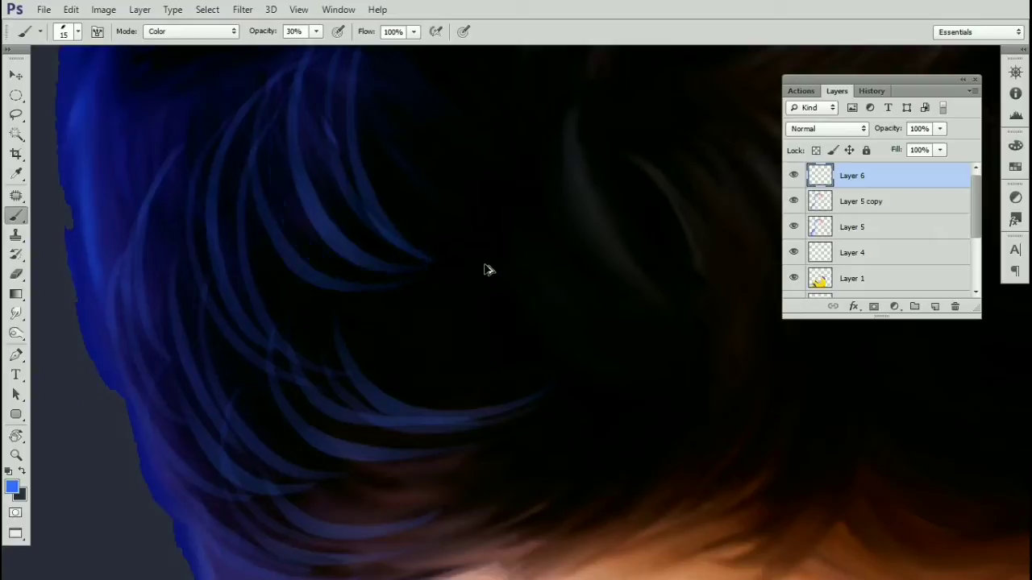
Step: Paint translucent blue curved hair strands inside the lower half of the blue curl on Layer 6, redoing the unsatisfactory strokes
{"action": "key", "text": "ctrl+shift+z"}
{"action": "key", "text": "ctrl+alt+z"}
{"action": "key", "text": "ctrl+shift+z"}
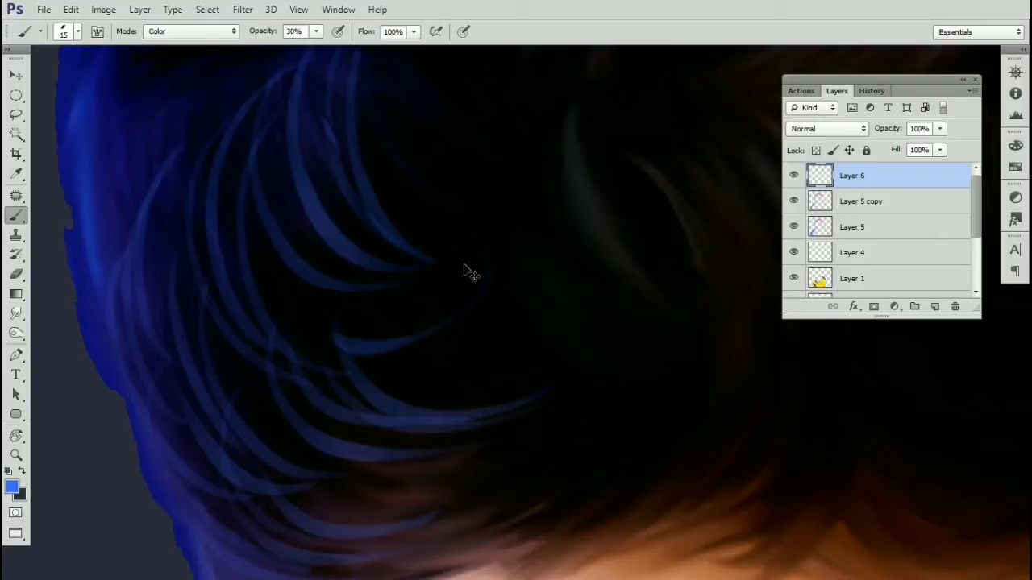
{"action": "key", "text": "ctrl+alt+z"}
{"action": "left_click_drag", "start_coordinate": [469, 262], "coordinate": [315, 231]}
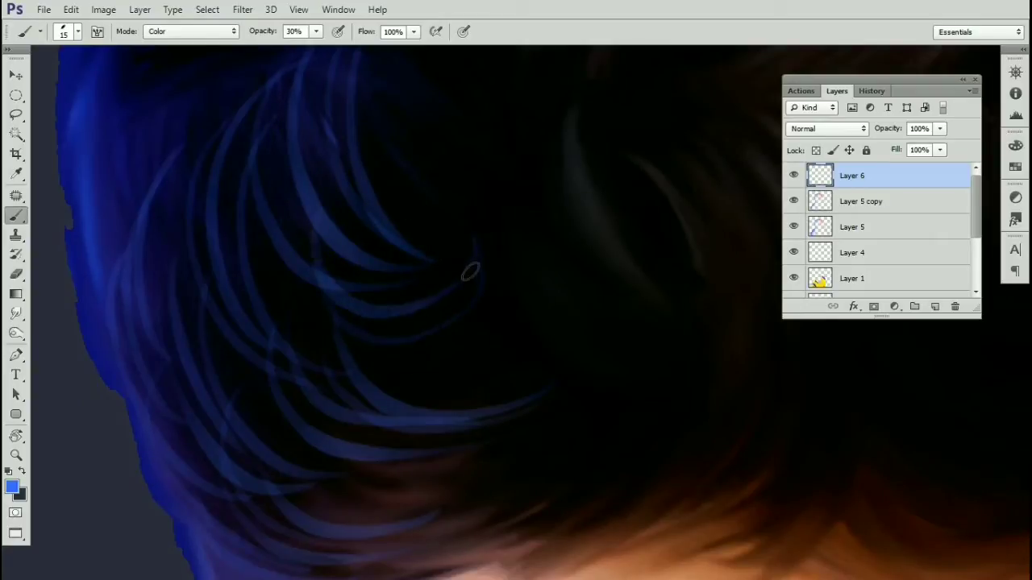
{"action": "left_click_drag", "start_coordinate": [473, 357], "coordinate": [333, 341]}
{"action": "mouse_move", "coordinate": [331, 207]}
{"action": "left_mouse_down"}
{"action": "mouse_move", "coordinate": [446, 327]}
{"action": "mouse_move", "coordinate": [409, 334]}
{"action": "mouse_move", "coordinate": [404, 422]}
{"action": "left_mouse_up"}
Step: Paint thin blue curved strands along the grey highlight of the smaller curl at the centre of the hair
{"action": "key", "text": "ctrl+minus"}
{"action": "key", "text": "ctrl+minus"}
{"action": "key", "text": "ctrl+minus"}
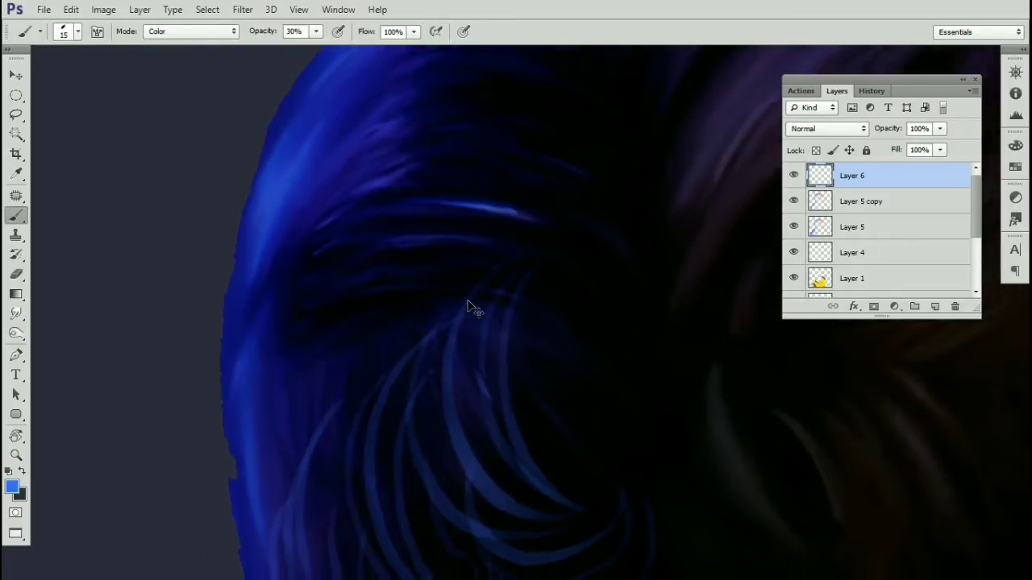
{"action": "scroll", "coordinate": [488, 214], "scroll_direction": "up", "scroll_amount": 6}
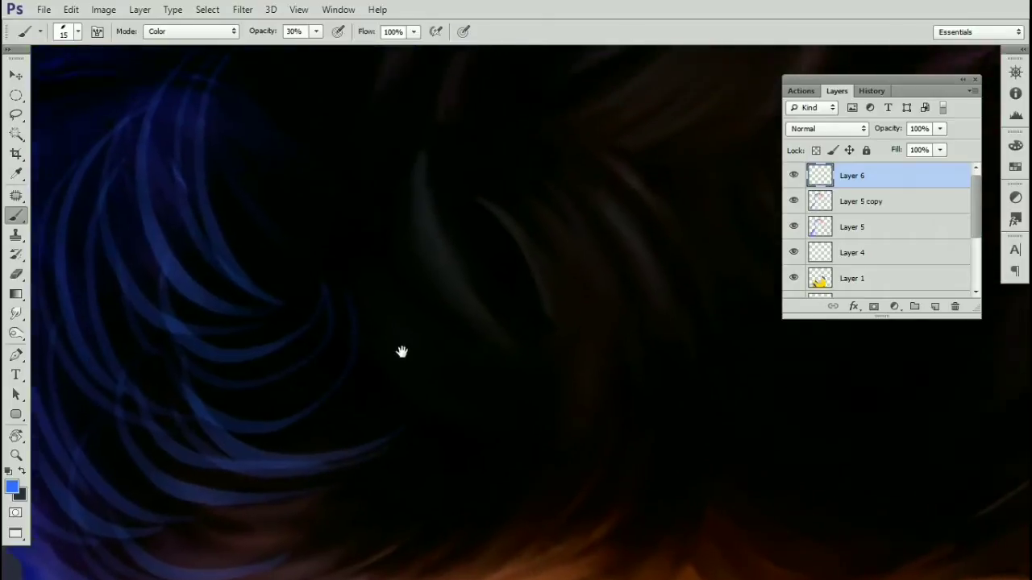
{"action": "scroll", "coordinate": [466, 303], "scroll_direction": "down", "scroll_amount": 4}
{"action": "scroll", "coordinate": [442, 279], "scroll_direction": "up", "scroll_amount": 6}
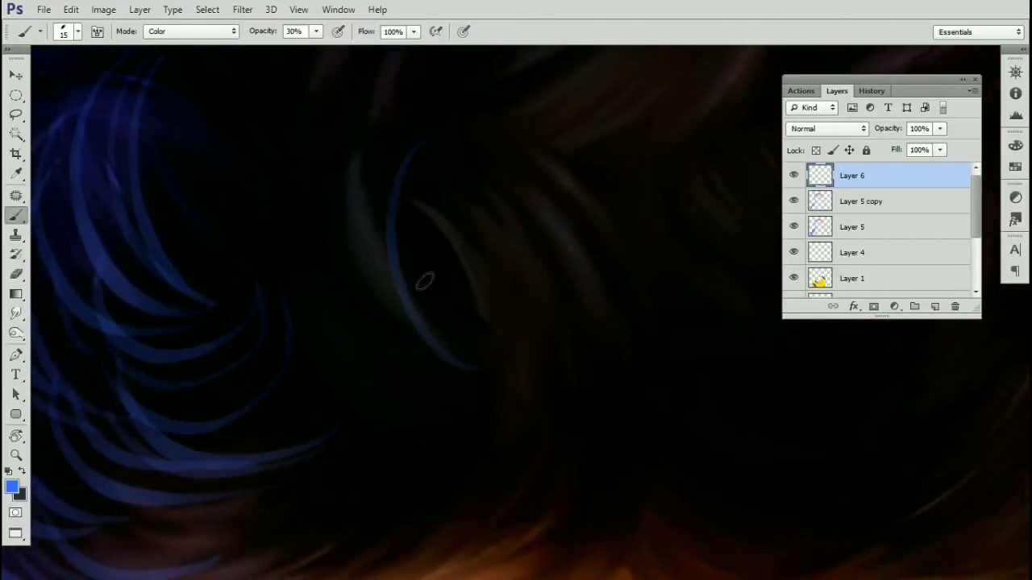
{"action": "mouse_move", "coordinate": [470, 369]}
{"action": "left_mouse_down"}
{"action": "mouse_move", "coordinate": [416, 150]}
{"action": "mouse_move", "coordinate": [386, 158]}
{"action": "left_mouse_up"}
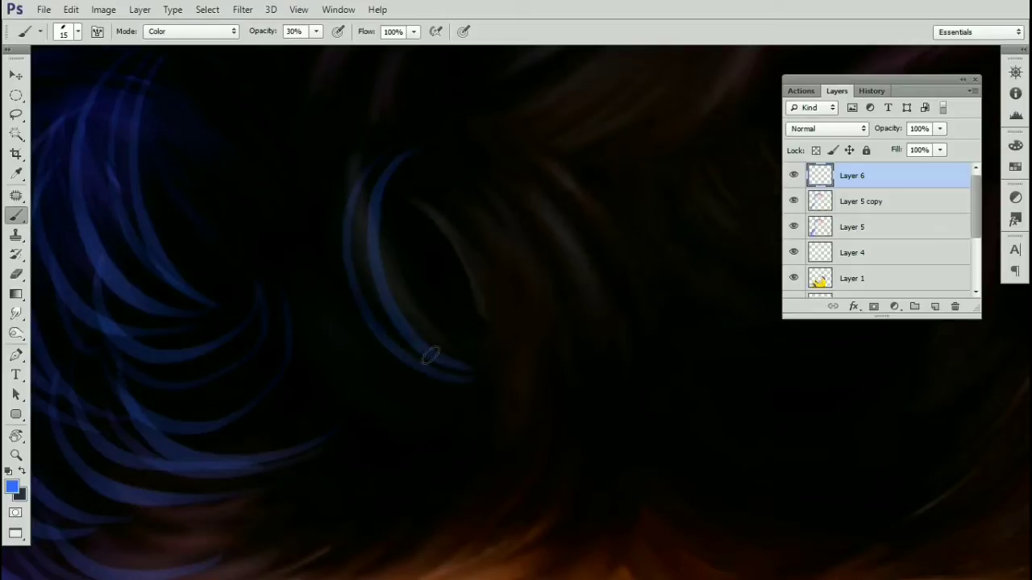
{"action": "mouse_move", "coordinate": [476, 373]}
{"action": "left_mouse_down"}
{"action": "mouse_move", "coordinate": [320, 266]}
{"action": "mouse_move", "coordinate": [402, 224]}
{"action": "left_mouse_up"}
{"action": "left_click_drag", "start_coordinate": [413, 376], "coordinate": [348, 161]}
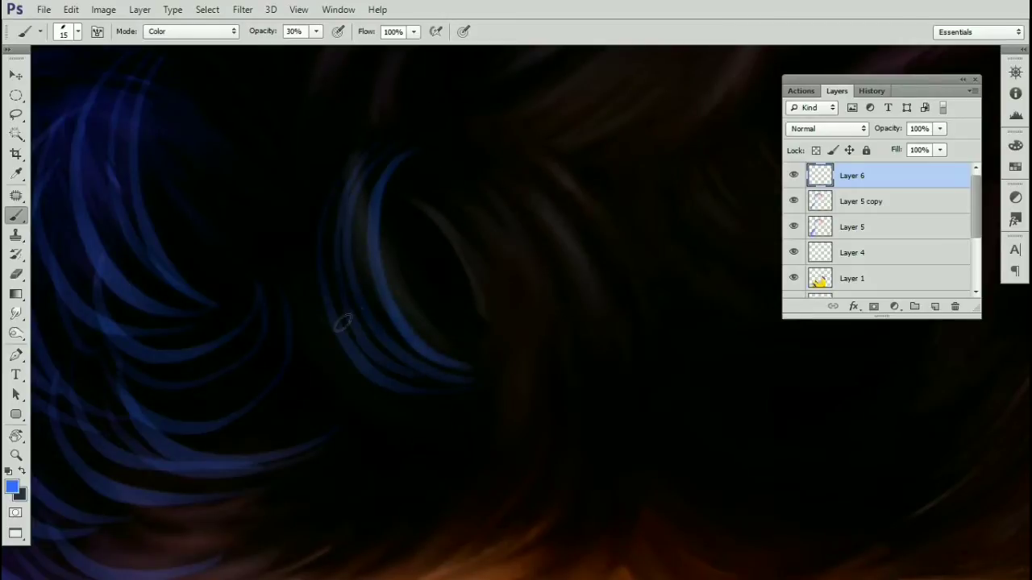
{"action": "left_click_drag", "start_coordinate": [341, 323], "coordinate": [397, 329]}
Step: Fill the outer and lower edge of the central curl with more overlapping blue strands, repainting one misplaced stroke
{"action": "left_click_drag", "start_coordinate": [487, 431], "coordinate": [369, 294]}
{"action": "left_click_drag", "start_coordinate": [385, 334], "coordinate": [361, 202]}
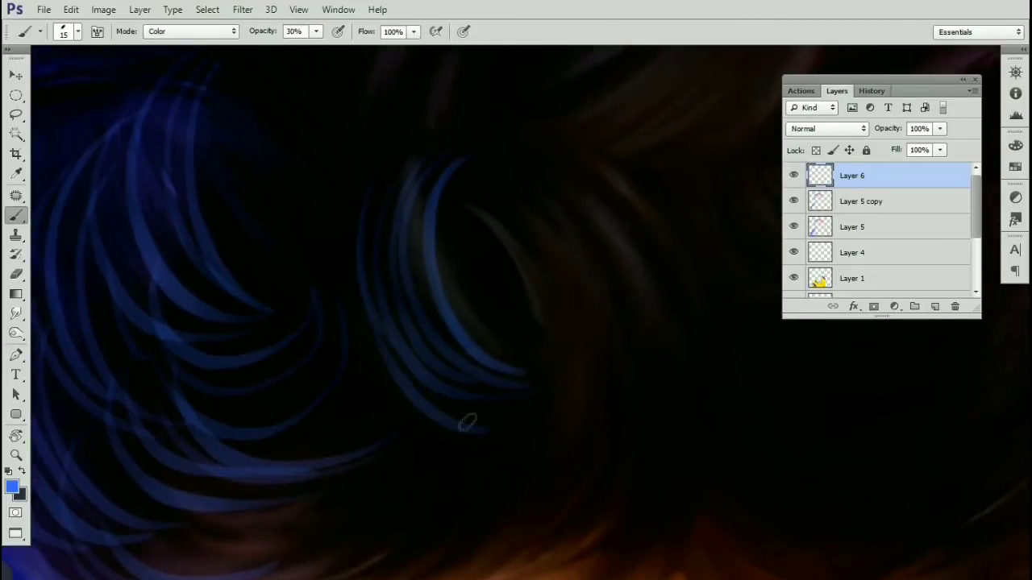
{"action": "left_click_drag", "start_coordinate": [466, 423], "coordinate": [363, 161]}
{"action": "left_click_drag", "start_coordinate": [324, 293], "coordinate": [372, 256]}
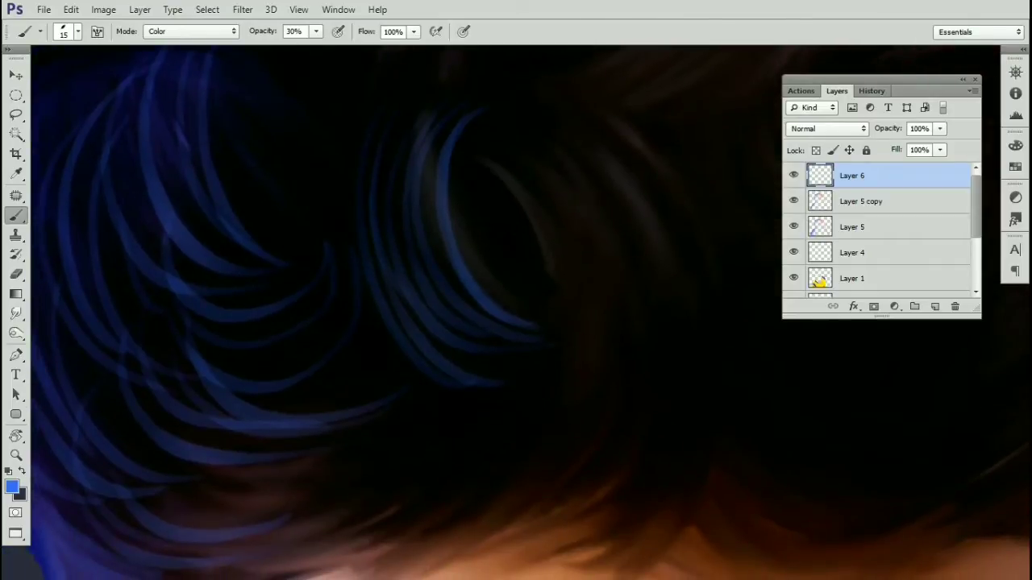
{"action": "left_click_drag", "start_coordinate": [416, 308], "coordinate": [546, 349]}
{"action": "mouse_move", "coordinate": [369, 275]}
{"action": "left_mouse_down"}
{"action": "mouse_move", "coordinate": [428, 228]}
{"action": "mouse_move", "coordinate": [434, 268]}
{"action": "left_mouse_up"}
{"action": "left_click_drag", "start_coordinate": [425, 310], "coordinate": [435, 129]}
{"action": "key", "text": "ctrl+z"}
{"action": "left_click_drag", "start_coordinate": [429, 319], "coordinate": [435, 169]}
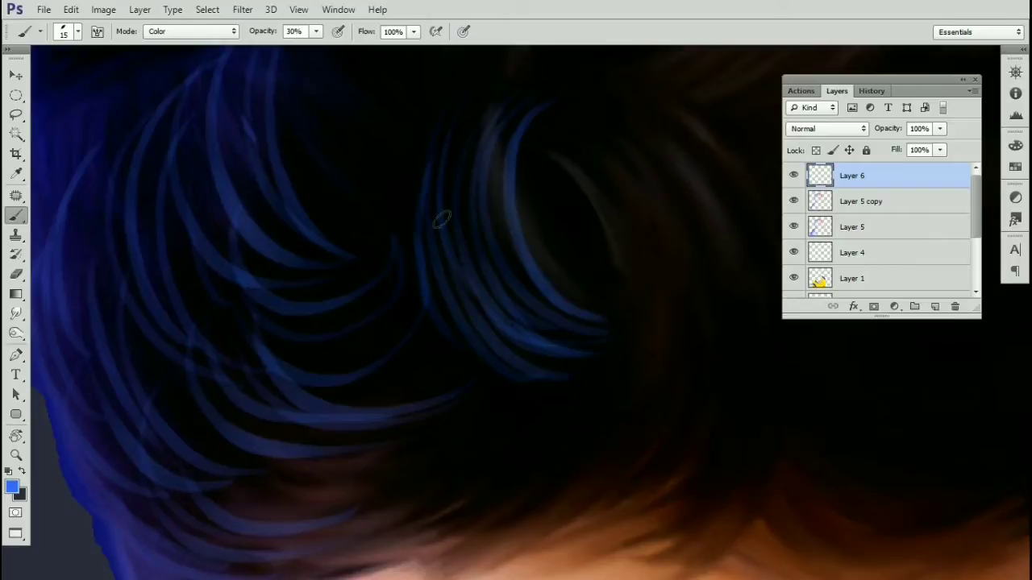
Step: Set the foreground colour to a more saturated blue, #133fff
{"action": "left_click", "coordinate": [16, 455]}
{"action": "left_click", "coordinate": [13, 486]}
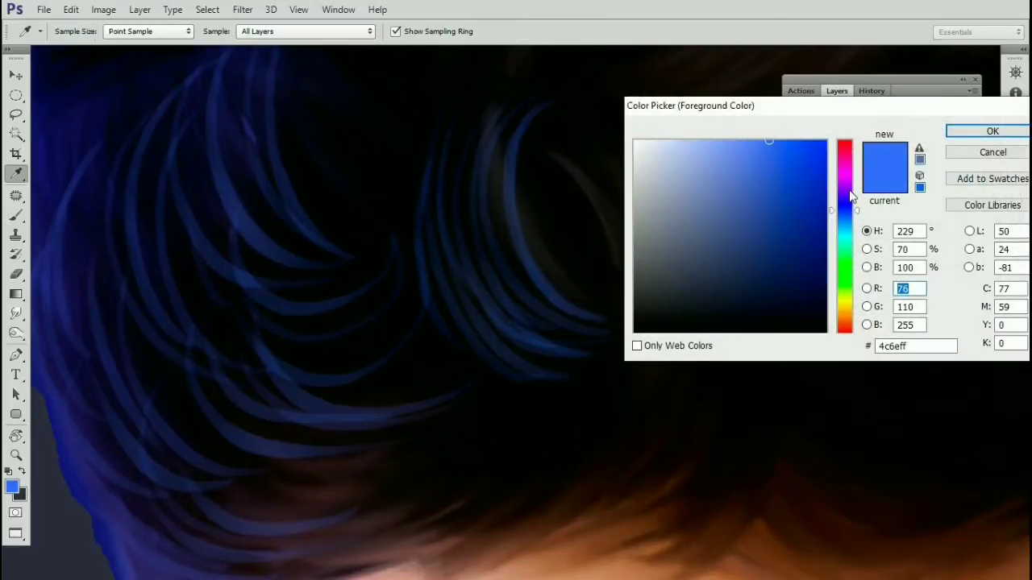
{"action": "left_click", "coordinate": [811, 143]}
{"action": "left_click", "coordinate": [992, 132]}
Step: Paint additional fine strands with the saturated blue across the large blue curl above the forehead
{"action": "key", "text": "z"}
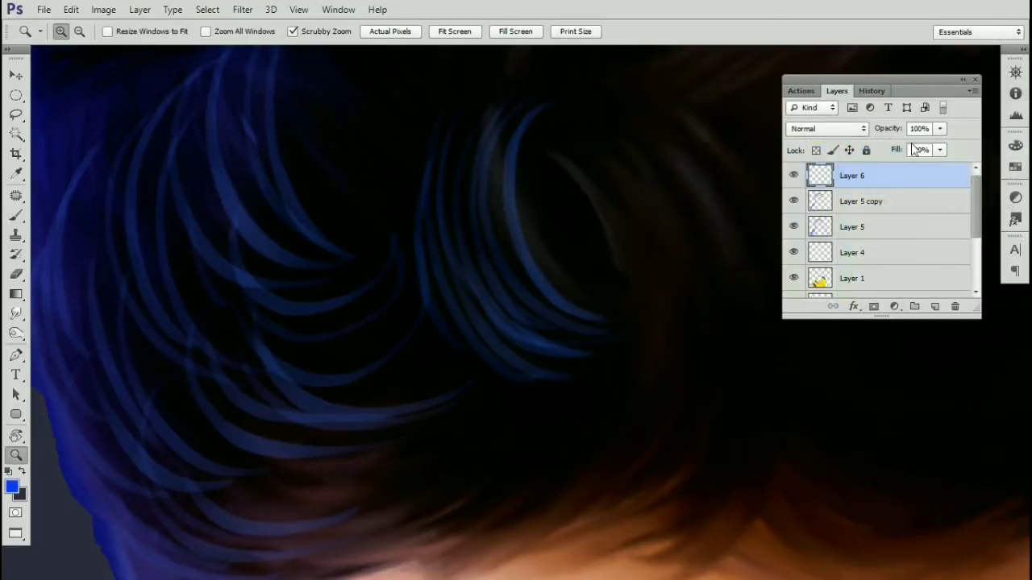
{"action": "left_click_drag", "start_coordinate": [242, 261], "coordinate": [308, 314]}
{"action": "left_click_drag", "start_coordinate": [384, 321], "coordinate": [334, 146]}
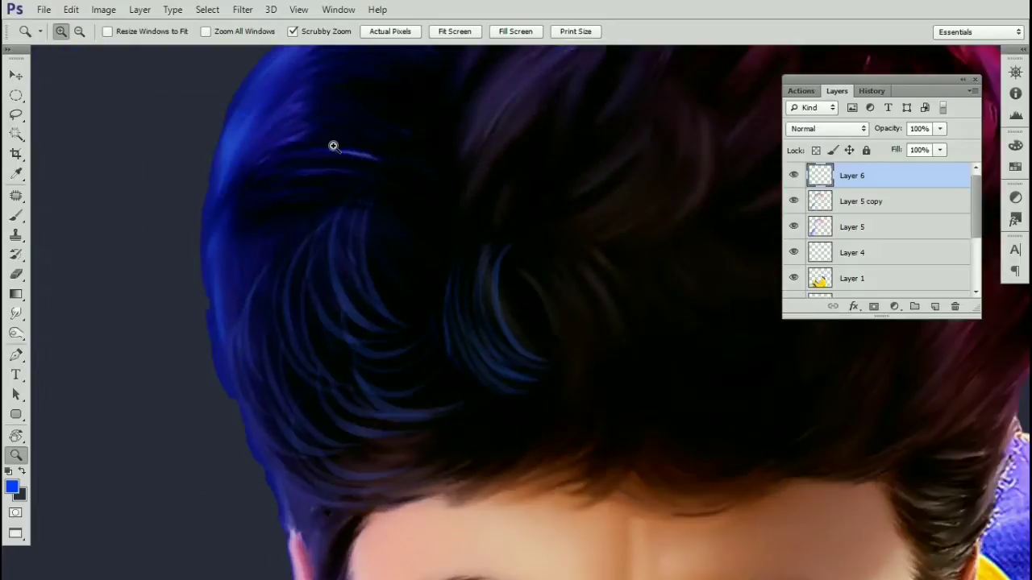
{"action": "key", "text": "b"}
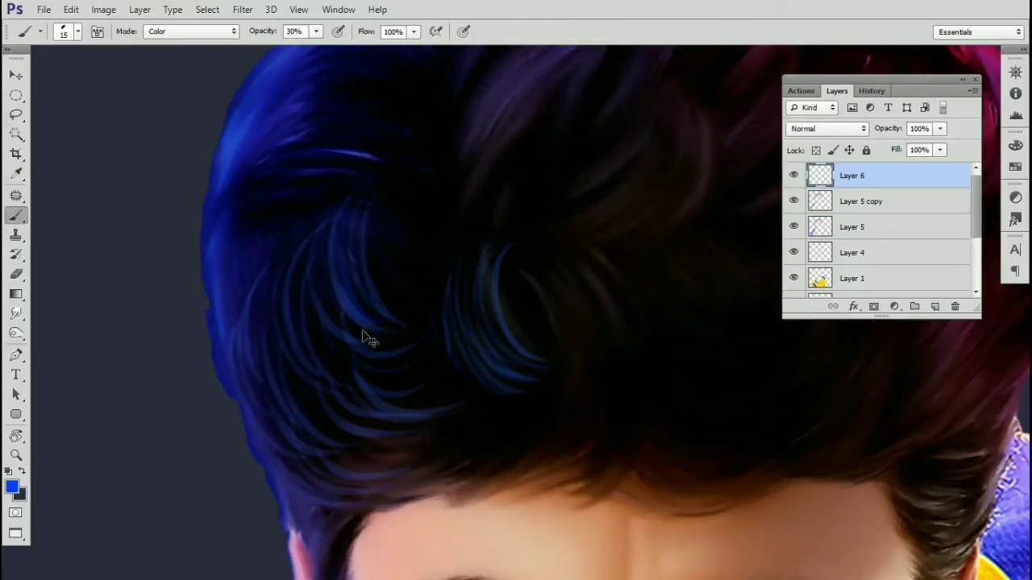
{"action": "left_click_drag", "start_coordinate": [415, 308], "coordinate": [381, 254]}
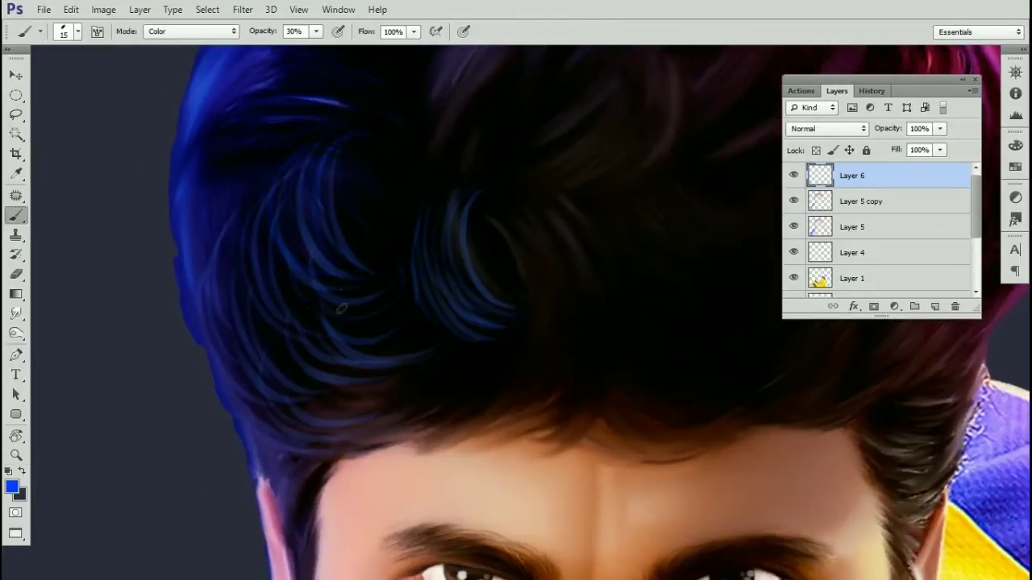
{"action": "left_click_drag", "start_coordinate": [301, 315], "coordinate": [263, 251]}
{"action": "left_click_drag", "start_coordinate": [319, 281], "coordinate": [342, 302]}
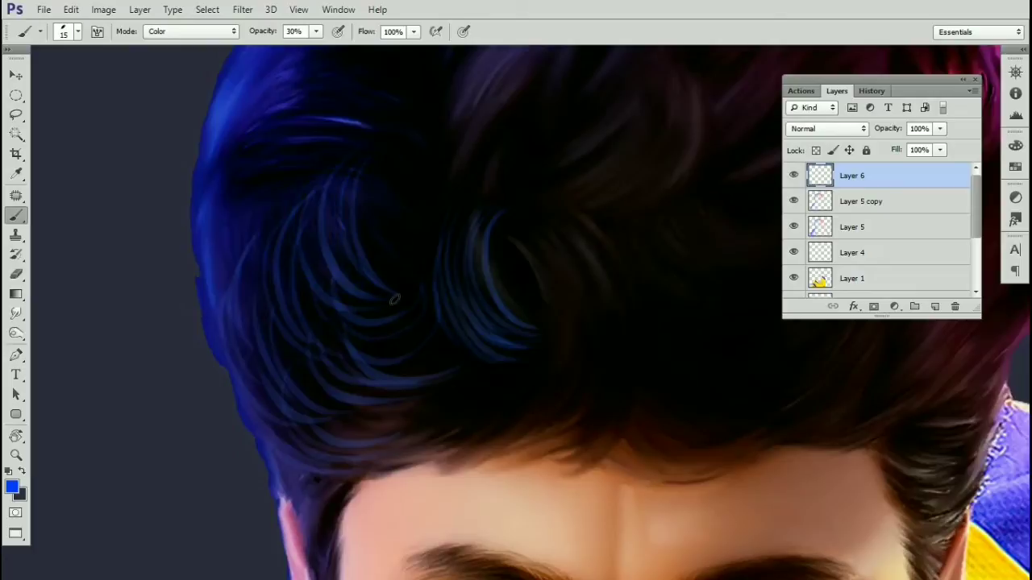
{"action": "left_click_drag", "start_coordinate": [388, 244], "coordinate": [414, 332]}
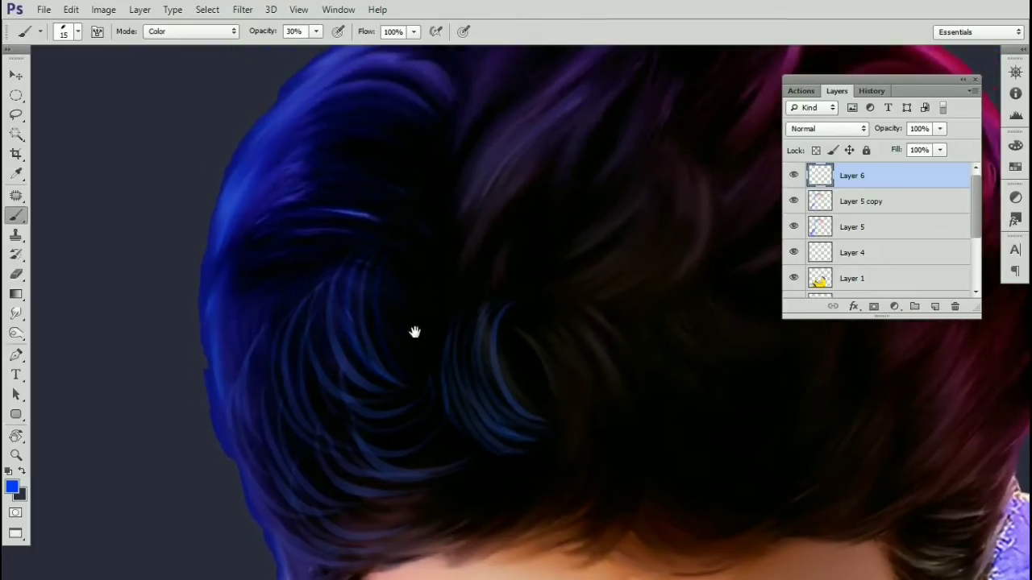
Step: Set the foreground colour to a bright magenta
{"action": "left_click", "coordinate": [12, 488]}
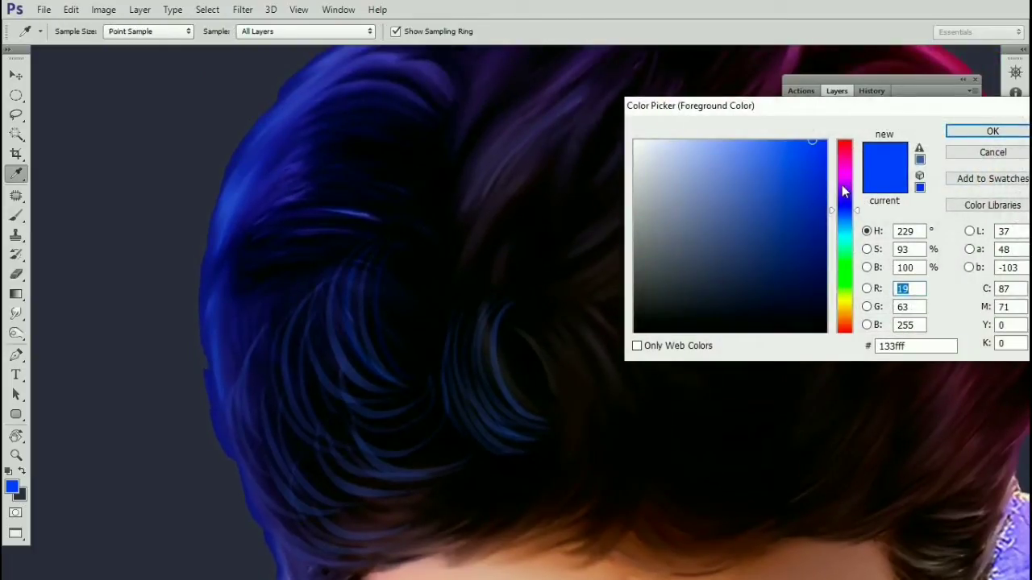
{"action": "left_click_drag", "start_coordinate": [844, 191], "coordinate": [844, 170]}
{"action": "left_click", "coordinate": [992, 131]}
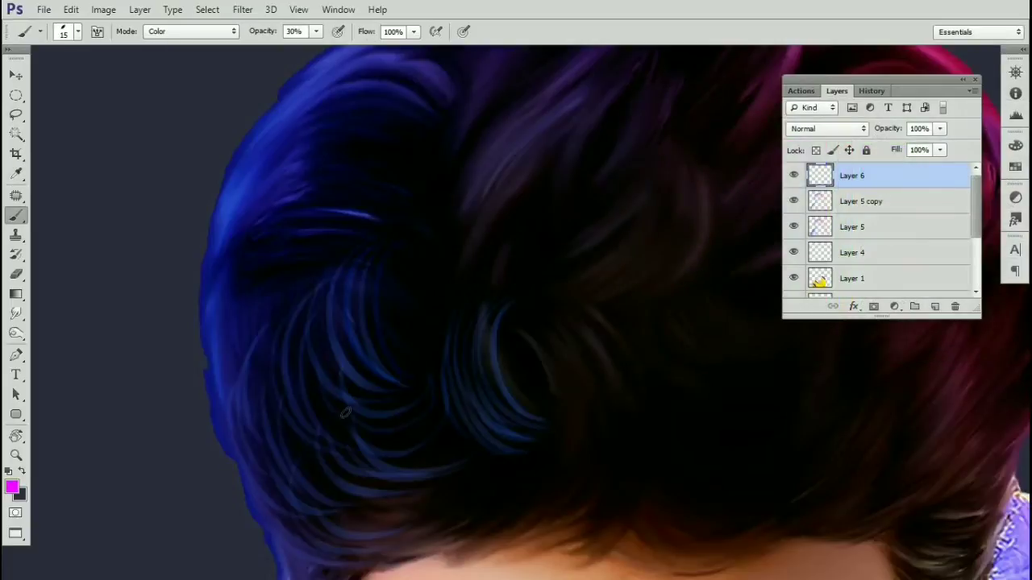
Step: Paint a short curved magenta strand in the outer part of the large blue curl and undo the extra stroke
{"action": "left_click_drag", "start_coordinate": [338, 415], "coordinate": [301, 288]}
{"action": "mouse_move", "coordinate": [315, 387]}
{"action": "left_mouse_down"}
{"action": "mouse_move", "coordinate": [349, 272]}
{"action": "mouse_move", "coordinate": [325, 247]}
{"action": "left_mouse_up"}
{"action": "key", "text": "ctrl+z"}
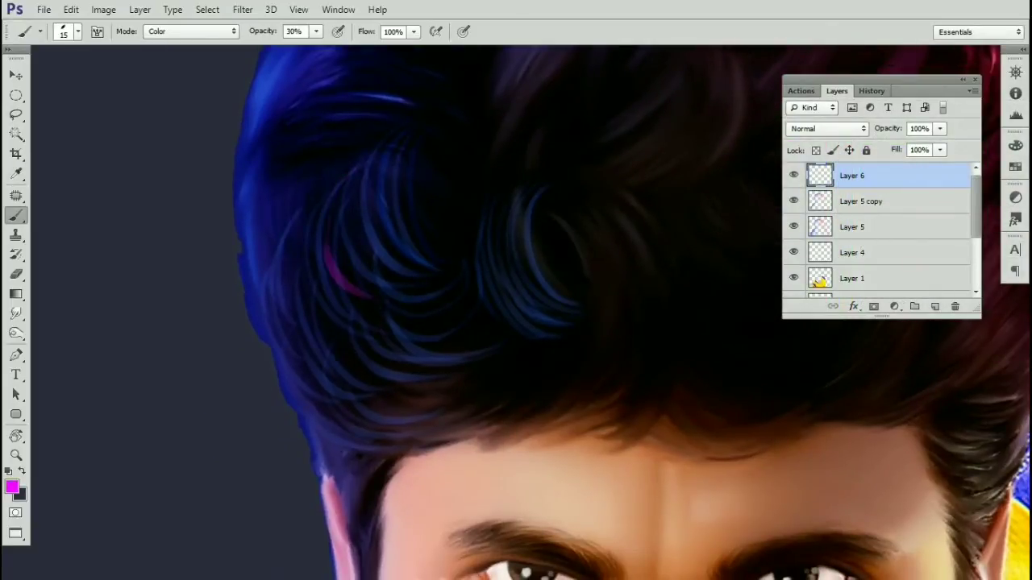
{"action": "left_click_drag", "start_coordinate": [439, 287], "coordinate": [376, 224]}
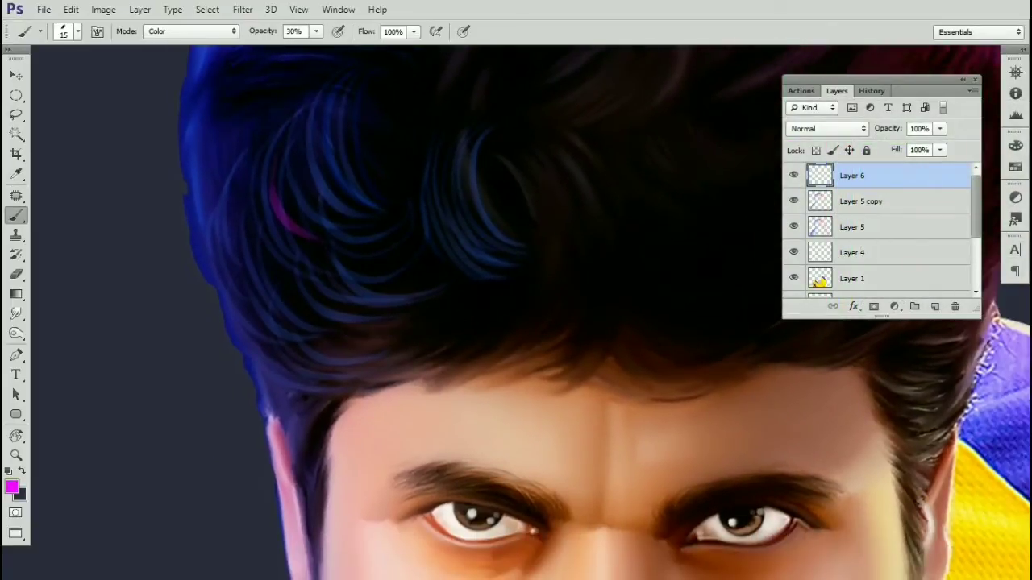
Step: Paint sweeping magenta strands along the lower edge of the large blue curl above the hairline, undoing the strokes that do not fit
{"action": "key", "text": "r"}
{"action": "left_click_drag", "start_coordinate": [597, 150], "coordinate": [579, 272]}
{"action": "key", "text": "ctrl+plus"}
{"action": "left_click_drag", "start_coordinate": [504, 271], "coordinate": [518, 325]}
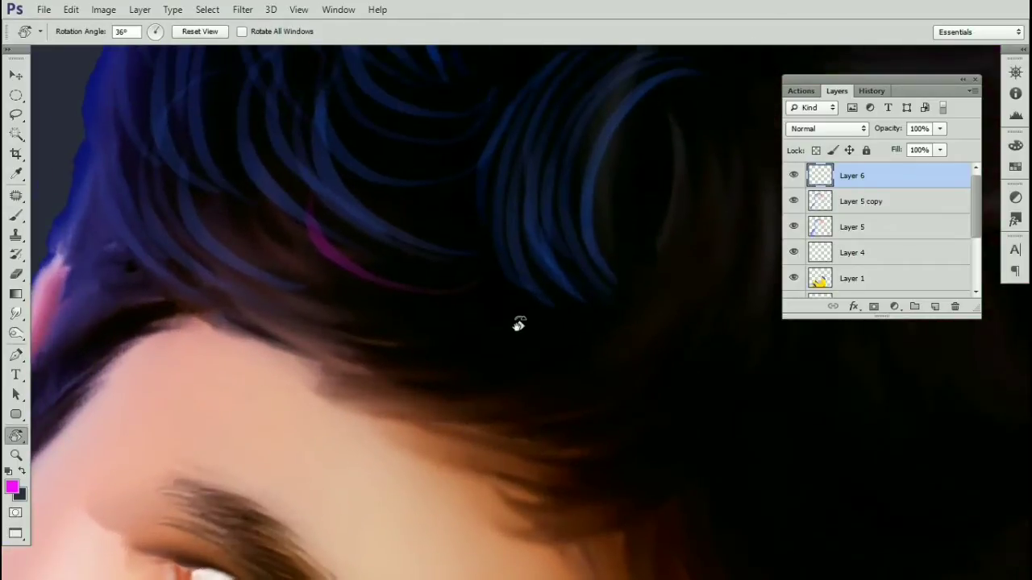
{"action": "key", "text": "b"}
{"action": "left_click_drag", "start_coordinate": [362, 272], "coordinate": [427, 275]}
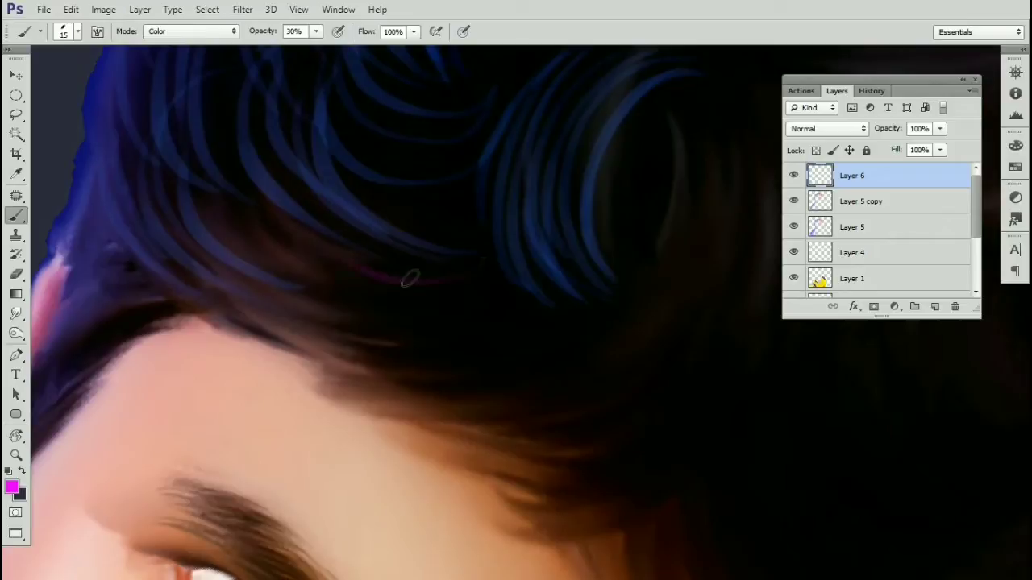
{"action": "key", "text": "ctrl+z"}
{"action": "left_click_drag", "start_coordinate": [272, 181], "coordinate": [466, 270]}
{"action": "mouse_move", "coordinate": [311, 299]}
{"action": "left_mouse_down"}
{"action": "mouse_move", "coordinate": [440, 312]}
{"action": "mouse_move", "coordinate": [315, 305]}
{"action": "left_mouse_up"}
{"action": "mouse_move", "coordinate": [391, 334]}
{"action": "left_mouse_down"}
{"action": "mouse_move", "coordinate": [265, 296]}
{"action": "mouse_move", "coordinate": [236, 213]}
{"action": "left_mouse_up"}
{"action": "left_click_drag", "start_coordinate": [437, 217], "coordinate": [369, 181]}
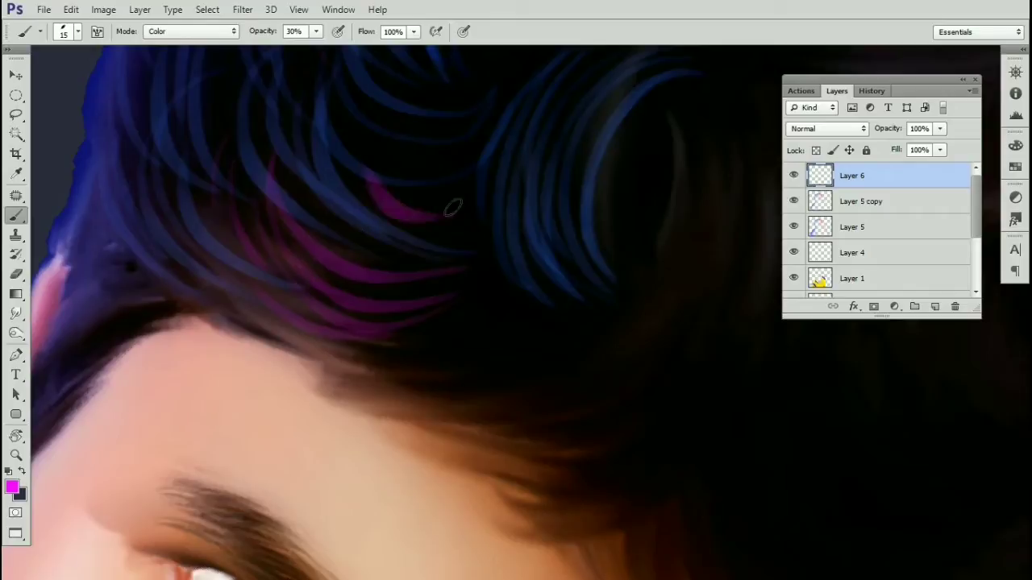
{"action": "key", "text": "ctrl+z"}
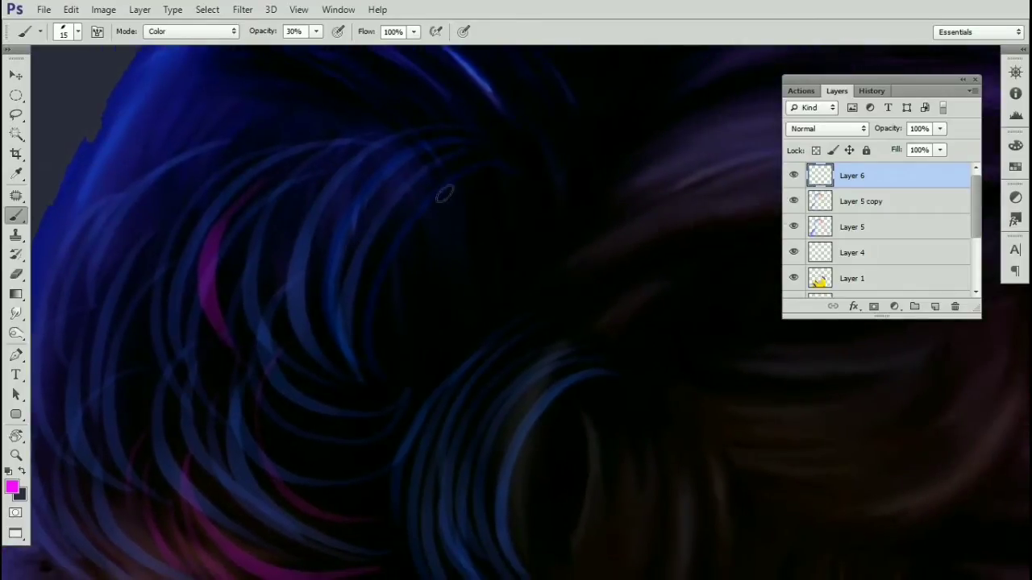
Step: Paint a cluster of thin curved magenta strands along the inner edge of the large curl facing the central curl, redoing poor strokes
{"action": "left_click_drag", "start_coordinate": [445, 194], "coordinate": [472, 293]}
{"action": "key", "text": "ctrl+z"}
{"action": "left_click_drag", "start_coordinate": [450, 213], "coordinate": [458, 303]}
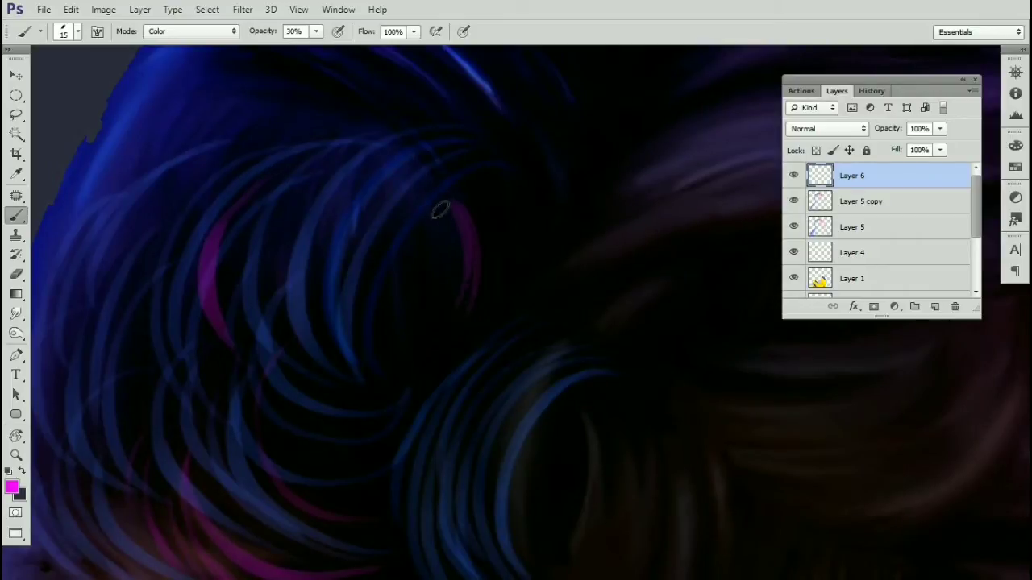
{"action": "left_click_drag", "start_coordinate": [440, 210], "coordinate": [396, 316]}
{"action": "left_click_drag", "start_coordinate": [488, 200], "coordinate": [420, 398]}
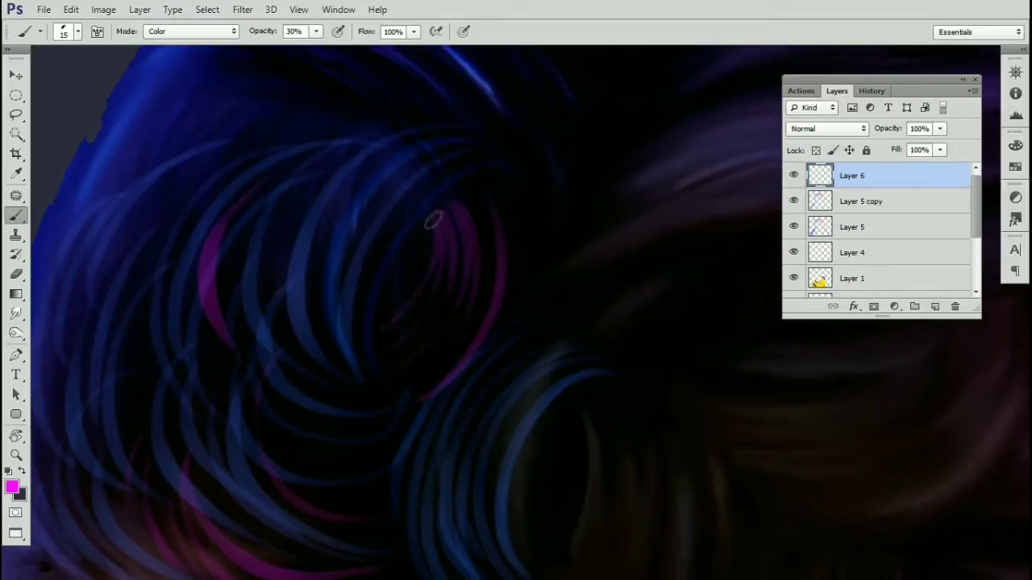
{"action": "key", "text": "ctrl+alt+z"}
{"action": "key", "text": "ctrl+alt+z"}
{"action": "left_click_drag", "start_coordinate": [481, 197], "coordinate": [476, 353]}
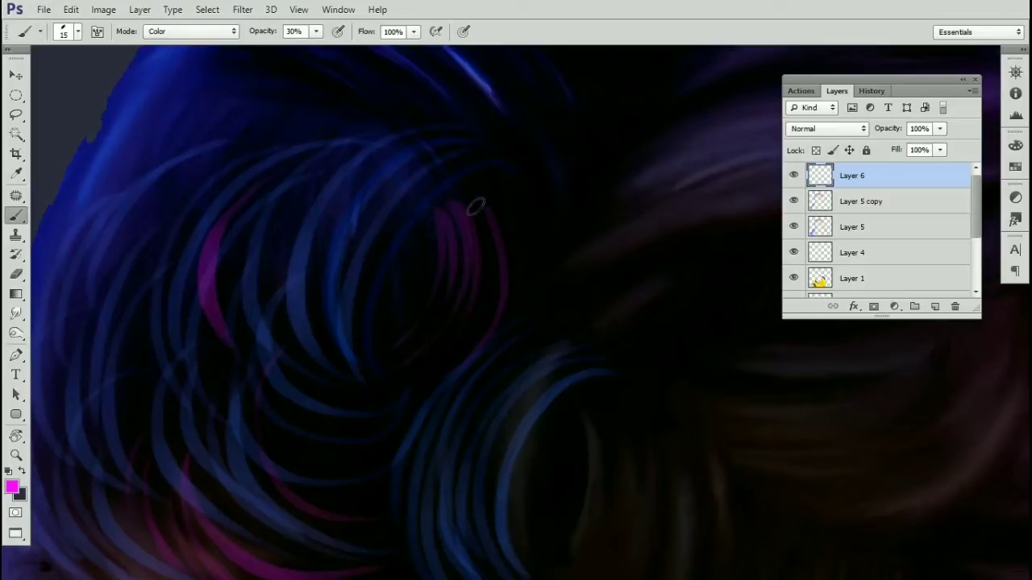
{"action": "left_click_drag", "start_coordinate": [475, 206], "coordinate": [487, 339]}
{"action": "left_click_drag", "start_coordinate": [489, 154], "coordinate": [486, 331]}
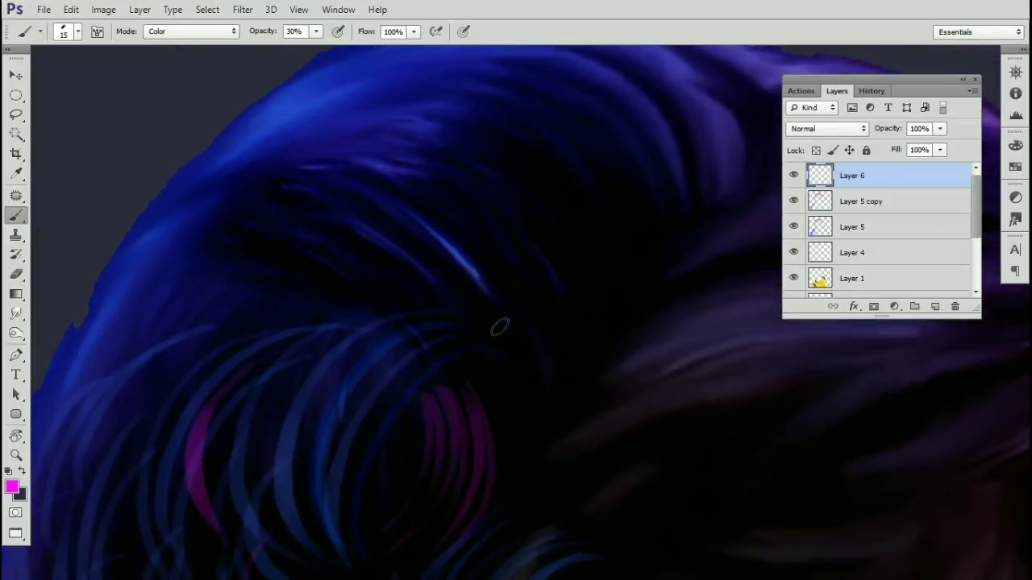
Step: Paint a long arched magenta strand above the large curl, beneath the bright blue highlight, replacing the first attempt
{"action": "mouse_move", "coordinate": [513, 409]}
{"action": "left_mouse_down"}
{"action": "mouse_move", "coordinate": [309, 251]}
{"action": "mouse_move", "coordinate": [260, 266]}
{"action": "left_mouse_up"}
{"action": "key", "text": "ctrl+alt+z"}
{"action": "left_click_drag", "start_coordinate": [422, 309], "coordinate": [161, 241]}
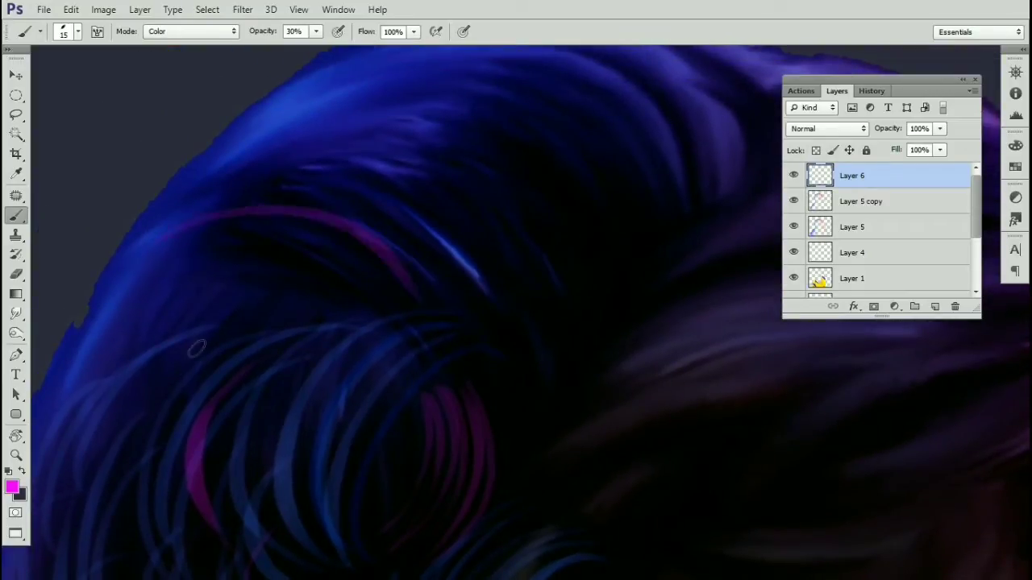
Step: Set the background colour to a bright medium blue based on a blue sampled from the hair
{"action": "left_click", "coordinate": [21, 494]}
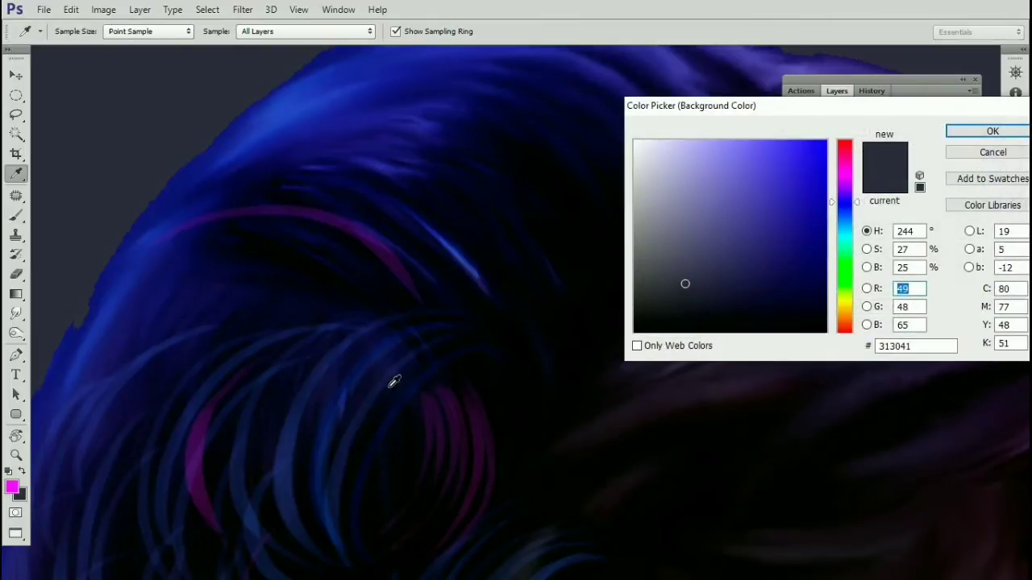
{"action": "left_click", "coordinate": [350, 376]}
{"action": "mouse_move", "coordinate": [779, 207]}
{"action": "left_mouse_down"}
{"action": "mouse_move", "coordinate": [756, 131]}
{"action": "mouse_move", "coordinate": [744, 133]}
{"action": "mouse_move", "coordinate": [761, 139]}
{"action": "left_mouse_up"}
{"action": "left_click", "coordinate": [991, 131]}
{"action": "key", "text": "b"}
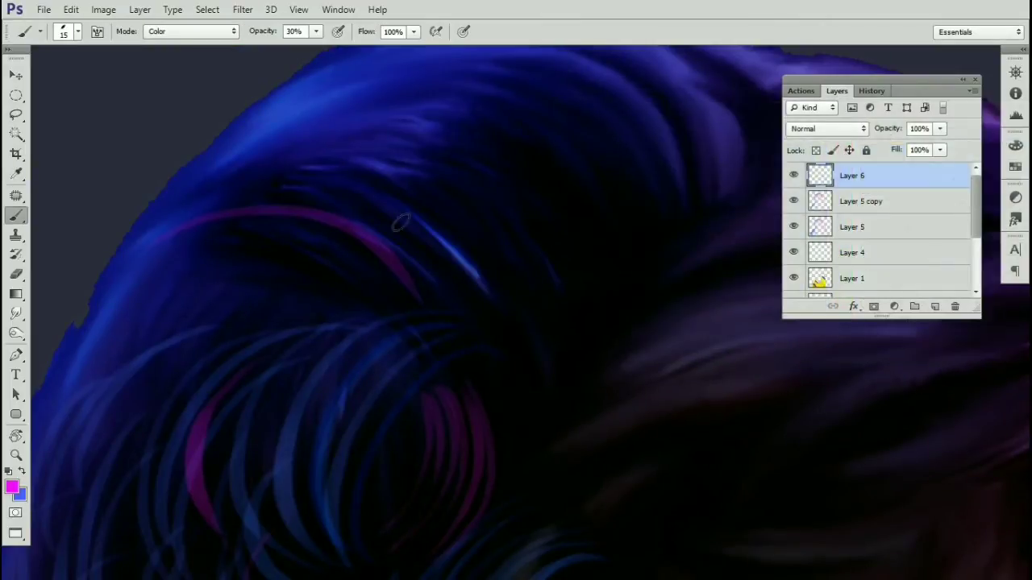
Step: Undo the last magenta stroke and, in blue, paint thick curved strands just beneath the arched magenta strand of the large curl
{"action": "key", "text": "ctrl+z"}
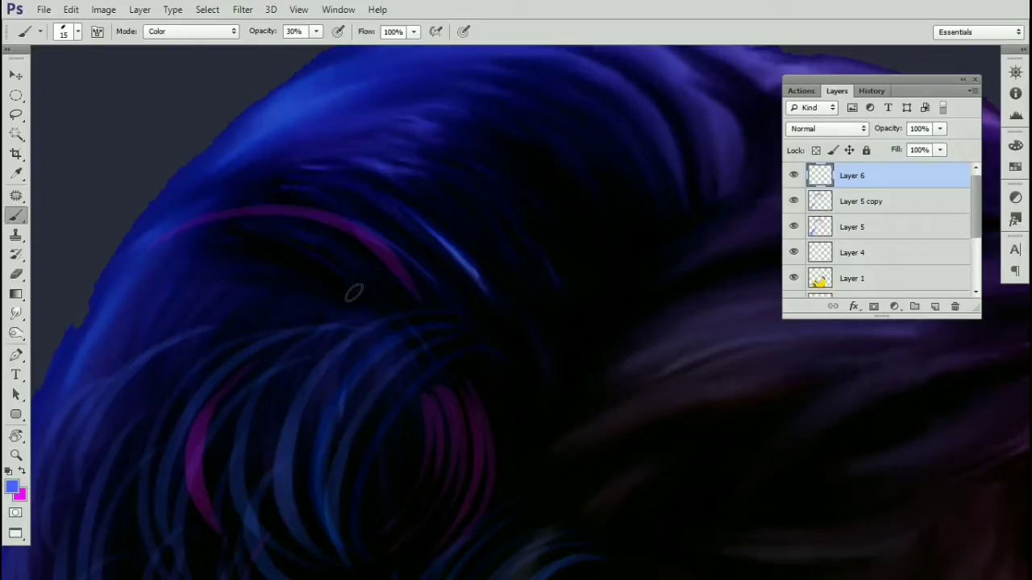
{"action": "mouse_move", "coordinate": [153, 300]}
{"action": "left_mouse_down"}
{"action": "mouse_move", "coordinate": [367, 279]}
{"action": "mouse_move", "coordinate": [193, 238]}
{"action": "left_mouse_up"}
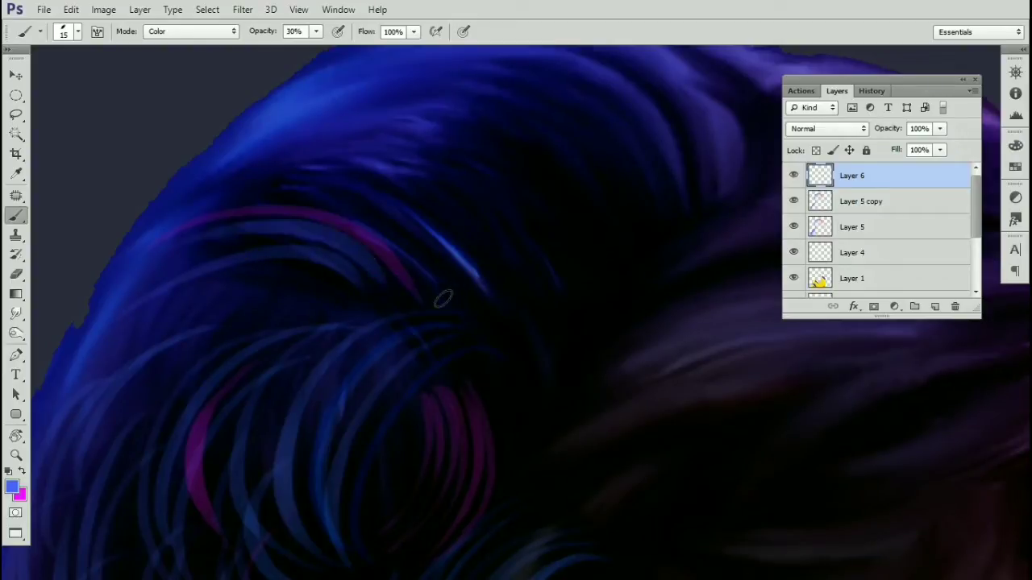
{"action": "left_click_drag", "start_coordinate": [484, 283], "coordinate": [151, 216]}
{"action": "key", "text": "r"}
{"action": "mouse_move", "coordinate": [543, 232]}
{"action": "left_mouse_down"}
{"action": "mouse_move", "coordinate": [559, 161]}
{"action": "mouse_move", "coordinate": [546, 161]}
{"action": "left_mouse_up"}
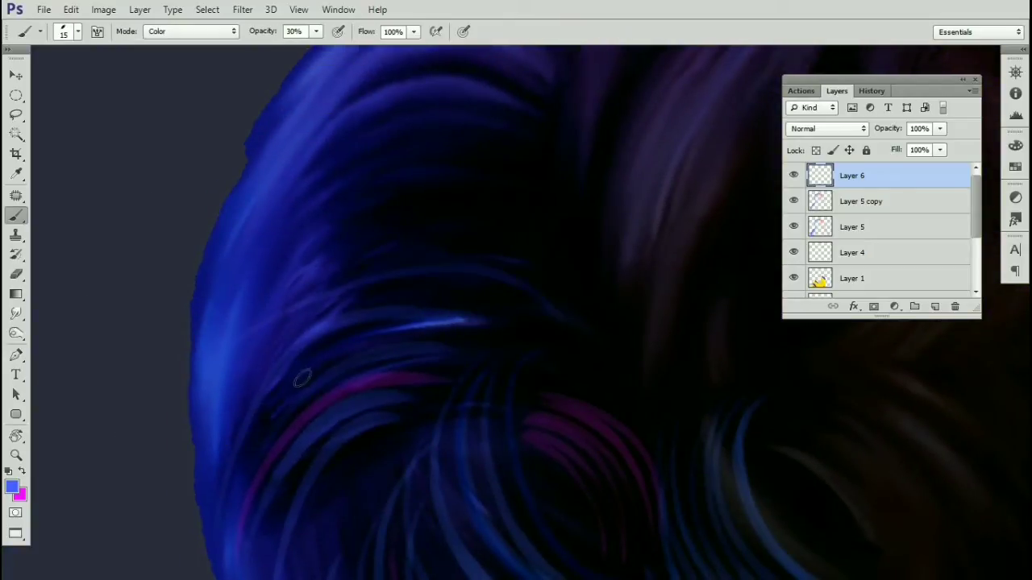
{"action": "left_click_drag", "start_coordinate": [313, 279], "coordinate": [544, 264]}
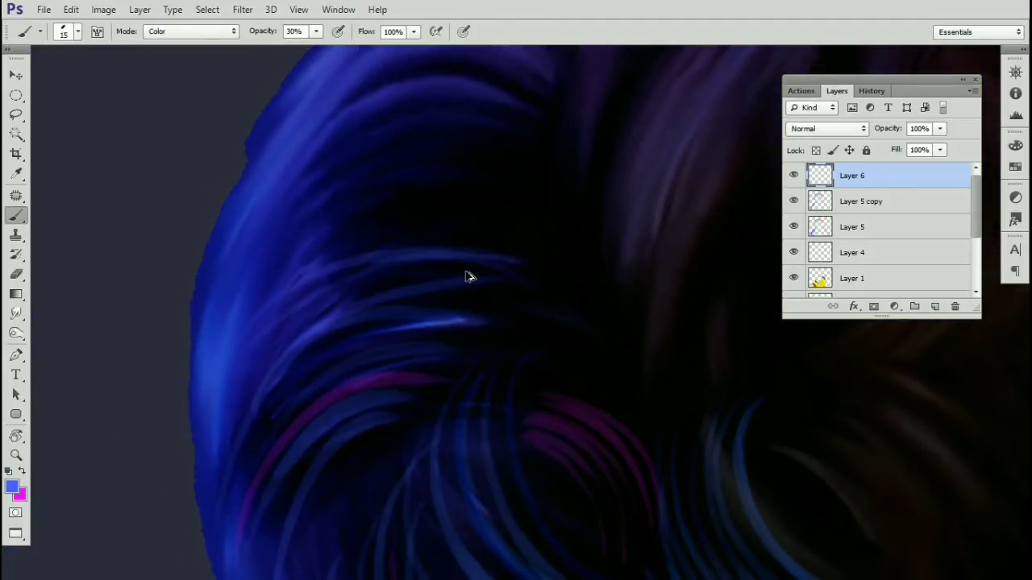
{"action": "key", "text": "ctrl+alt+z"}
{"action": "mouse_move", "coordinate": [540, 316]}
{"action": "left_mouse_down"}
{"action": "mouse_move", "coordinate": [250, 328]}
{"action": "mouse_move", "coordinate": [571, 254]}
{"action": "left_mouse_up"}
{"action": "key", "text": "ctrl+alt+z"}
{"action": "key", "text": "ctrl+alt+z"}
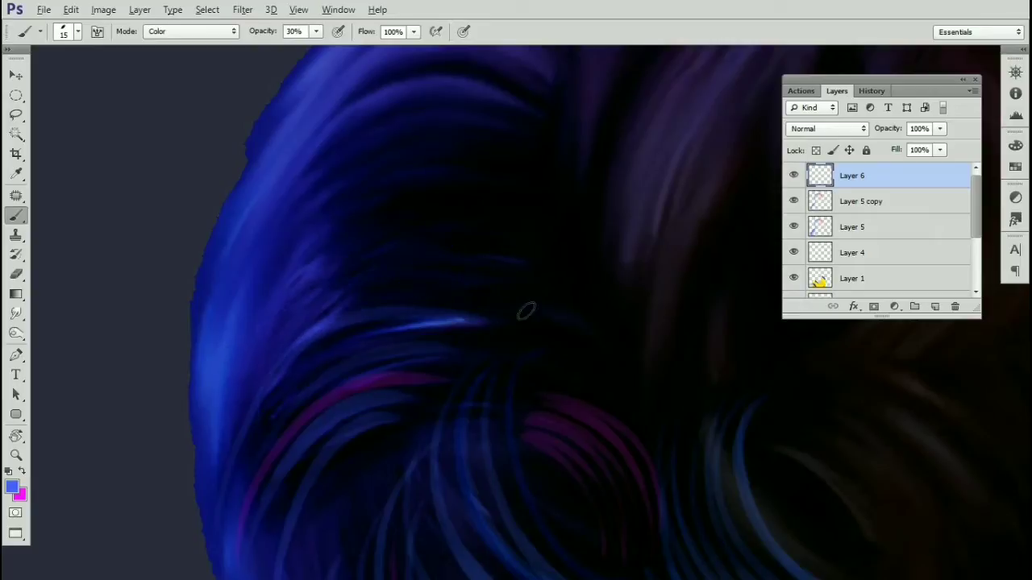
Step: Paint a row of thin arched blue strands across the dark middle of the large curl, above the bright blue highlight
{"action": "mouse_move", "coordinate": [525, 311]}
{"action": "left_mouse_down"}
{"action": "mouse_move", "coordinate": [262, 386]}
{"action": "mouse_move", "coordinate": [533, 253]}
{"action": "left_mouse_up"}
{"action": "mouse_move", "coordinate": [534, 253]}
{"action": "left_mouse_down"}
{"action": "mouse_move", "coordinate": [363, 253]}
{"action": "mouse_move", "coordinate": [311, 283]}
{"action": "left_mouse_up"}
{"action": "left_click_drag", "start_coordinate": [311, 283], "coordinate": [506, 214]}
{"action": "left_click_drag", "start_coordinate": [269, 318], "coordinate": [550, 194]}
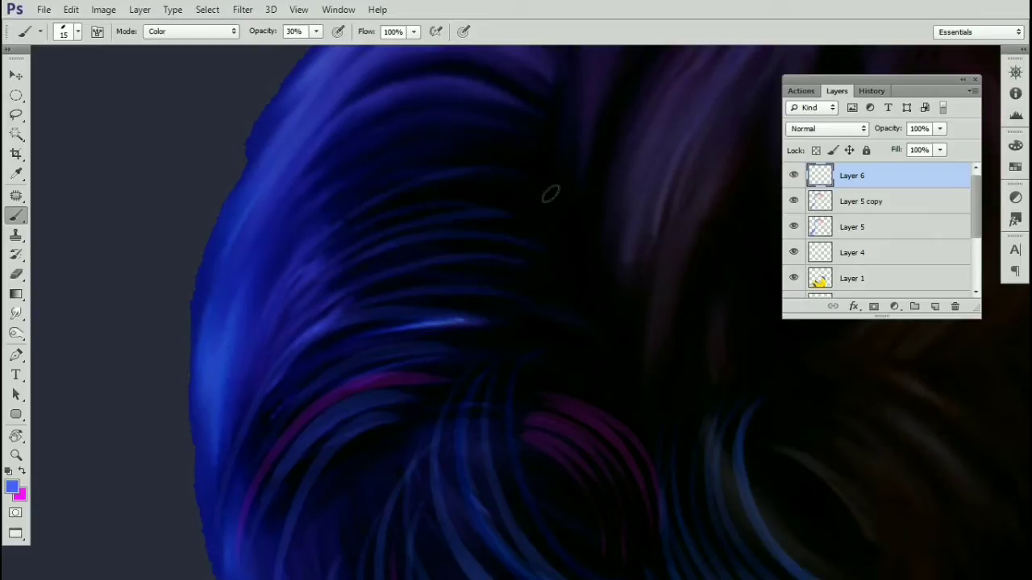
{"action": "left_click_drag", "start_coordinate": [424, 200], "coordinate": [428, 253]}
{"action": "left_click_drag", "start_coordinate": [279, 338], "coordinate": [553, 214]}
{"action": "mouse_move", "coordinate": [339, 213]}
{"action": "left_mouse_down"}
{"action": "mouse_move", "coordinate": [518, 169]}
{"action": "mouse_move", "coordinate": [361, 160]}
{"action": "left_mouse_up"}
Step: Paint closely spaced blue strands following the rounded upper end of the large curl, undoing the stroke that does not fit
{"action": "left_click_drag", "start_coordinate": [439, 186], "coordinate": [449, 250]}
{"action": "left_click_drag", "start_coordinate": [493, 170], "coordinate": [350, 221]}
{"action": "left_click_drag", "start_coordinate": [514, 173], "coordinate": [362, 179]}
{"action": "left_click_drag", "start_coordinate": [557, 198], "coordinate": [376, 192]}
{"action": "mouse_move", "coordinate": [537, 162]}
{"action": "left_mouse_down"}
{"action": "mouse_move", "coordinate": [521, 207]}
{"action": "mouse_move", "coordinate": [439, 194]}
{"action": "left_mouse_up"}
{"action": "key", "text": "ctrl+z"}
{"action": "left_click_drag", "start_coordinate": [559, 231], "coordinate": [392, 183]}
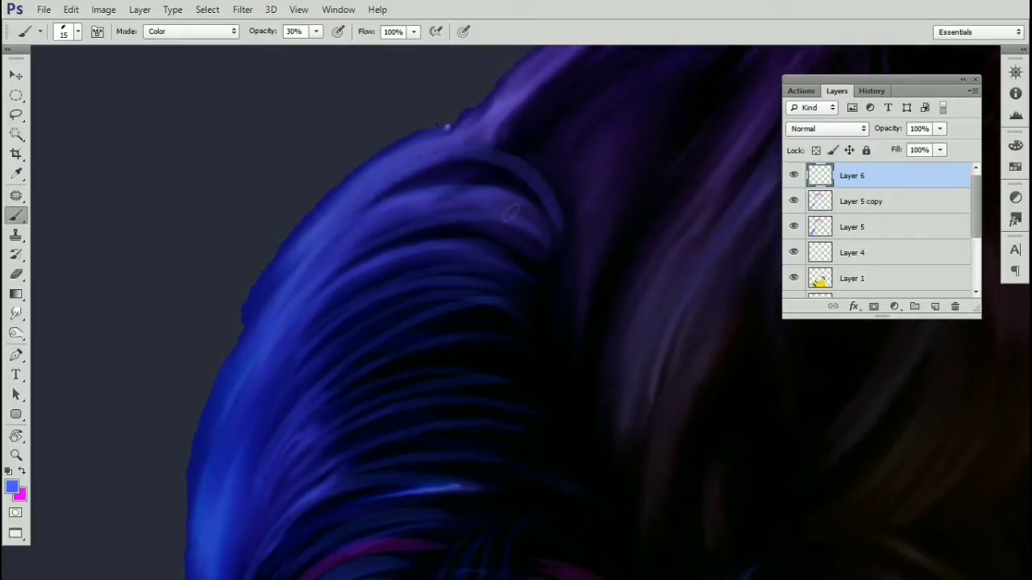
{"action": "left_click_drag", "start_coordinate": [541, 211], "coordinate": [407, 190]}
Step: Paint longer blue strands that bend down along the inner edge of the large curl into the dark hair
{"action": "left_click_drag", "start_coordinate": [516, 344], "coordinate": [474, 242]}
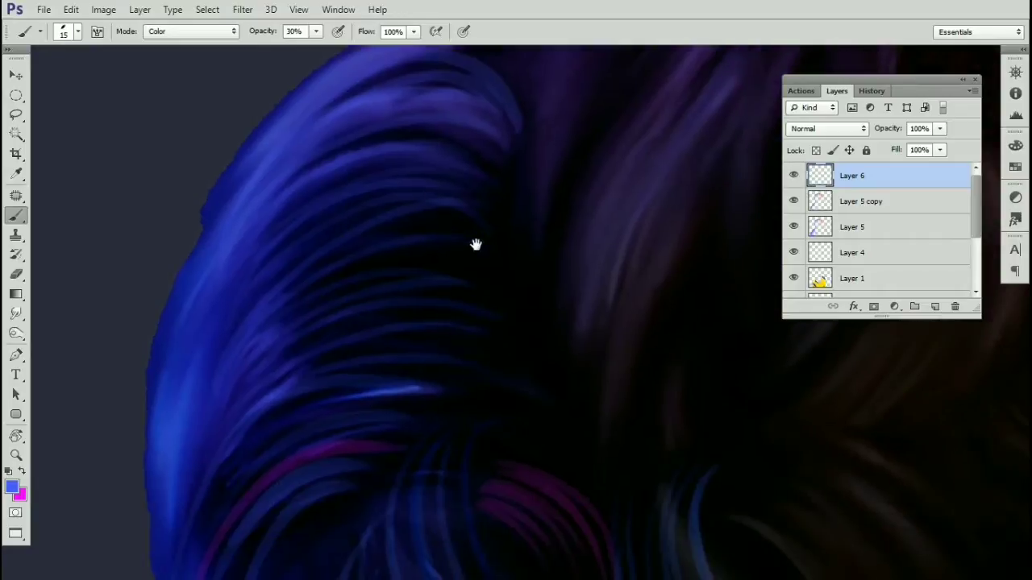
{"action": "mouse_move", "coordinate": [512, 311]}
{"action": "left_mouse_down"}
{"action": "mouse_move", "coordinate": [368, 312]}
{"action": "mouse_move", "coordinate": [350, 252]}
{"action": "left_mouse_up"}
{"action": "left_click_drag", "start_coordinate": [506, 239], "coordinate": [373, 193]}
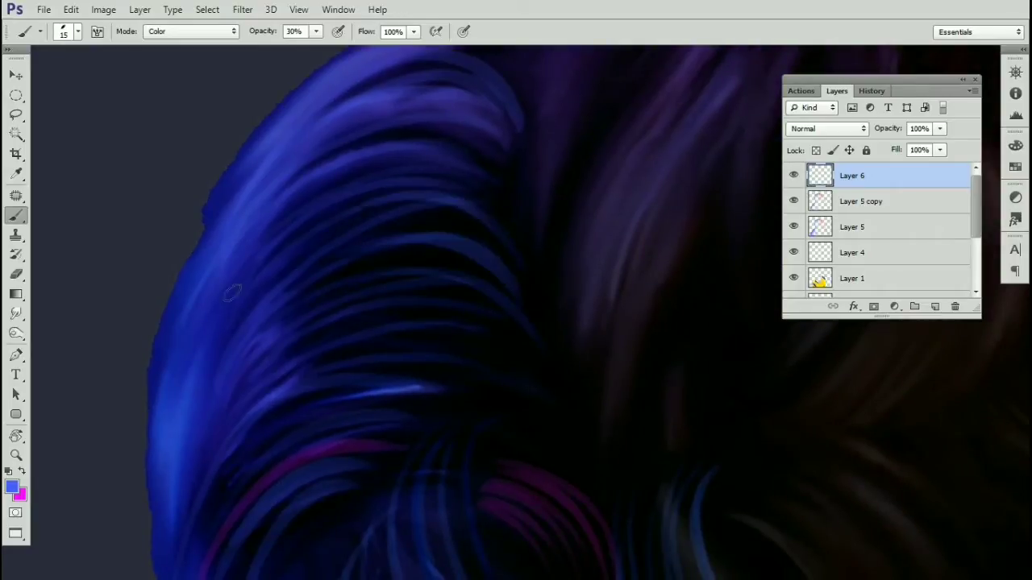
{"action": "left_click_drag", "start_coordinate": [504, 252], "coordinate": [345, 208]}
{"action": "left_click_drag", "start_coordinate": [522, 233], "coordinate": [401, 158]}
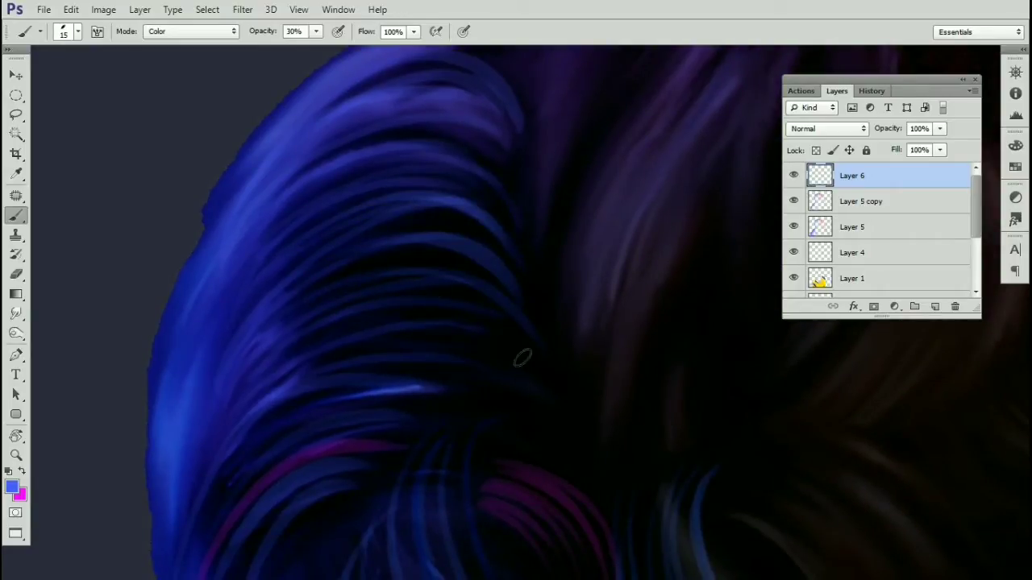
{"action": "mouse_move", "coordinate": [520, 353]}
{"action": "left_mouse_down"}
{"action": "mouse_move", "coordinate": [334, 300]}
{"action": "mouse_move", "coordinate": [384, 336]}
{"action": "left_mouse_up"}
Step: Examine the painted curls against the whole head of hair and inspect the still unpainted dark locks in the centre
{"action": "left_click_drag", "start_coordinate": [455, 388], "coordinate": [410, 282]}
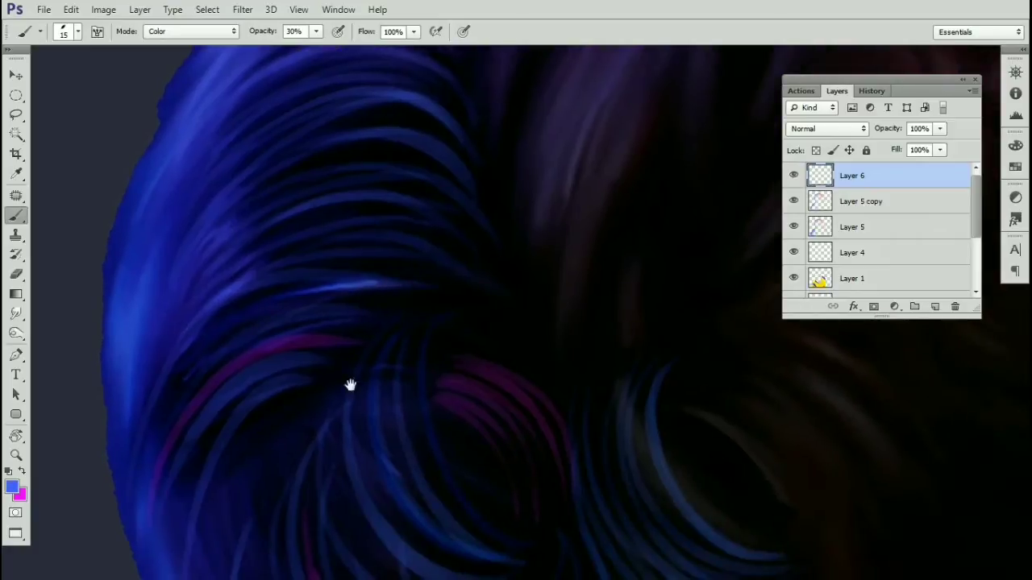
{"action": "mouse_move", "coordinate": [350, 385]}
{"action": "left_mouse_down"}
{"action": "mouse_move", "coordinate": [367, 300]}
{"action": "mouse_move", "coordinate": [382, 421]}
{"action": "left_mouse_up"}
{"action": "left_click_drag", "start_coordinate": [345, 303], "coordinate": [395, 462]}
{"action": "key", "text": "r"}
{"action": "left_click_drag", "start_coordinate": [476, 283], "coordinate": [542, 247]}
{"action": "left_click", "coordinate": [581, 277], "text": "alt"}
{"action": "left_click", "coordinate": [581, 280], "text": "alt"}
{"action": "left_click", "coordinate": [588, 272], "text": "alt"}
{"action": "mouse_move", "coordinate": [603, 292]}
{"action": "left_mouse_down"}
{"action": "mouse_move", "coordinate": [586, 256]}
{"action": "mouse_move", "coordinate": [606, 284]}
{"action": "left_mouse_up"}
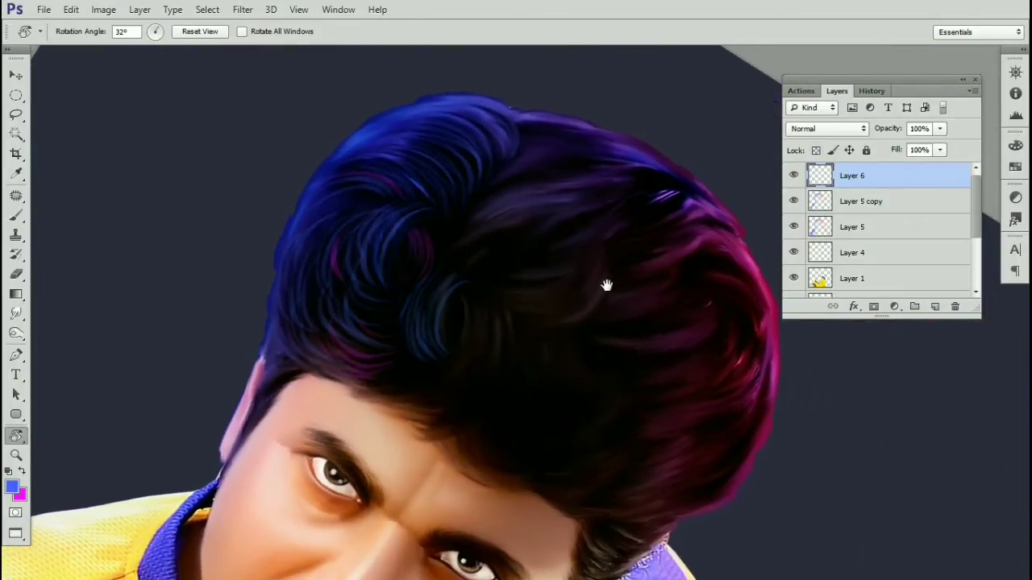
{"action": "left_click_drag", "start_coordinate": [637, 252], "coordinate": [549, 235]}
{"action": "key", "text": "ctrl+plus"}
{"action": "key", "text": "ctrl+plus"}
{"action": "key", "text": "ctrl+plus"}
{"action": "key", "text": "ctrl+plus"}
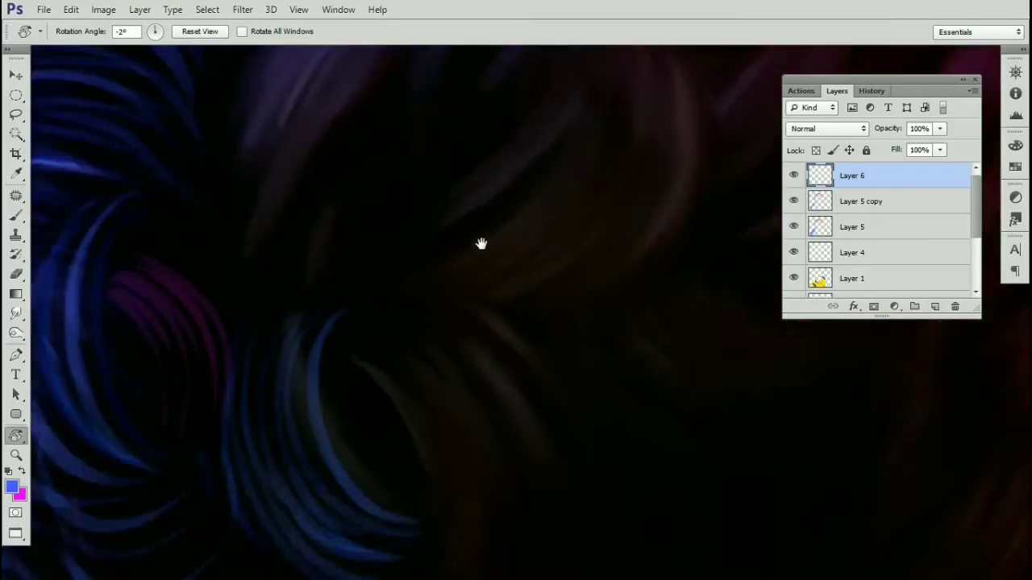
{"action": "left_click_drag", "start_coordinate": [482, 244], "coordinate": [507, 329]}
{"action": "key", "text": "ctrl+minus"}
{"action": "key", "text": "ctrl+minus"}
{"action": "key", "text": "b"}
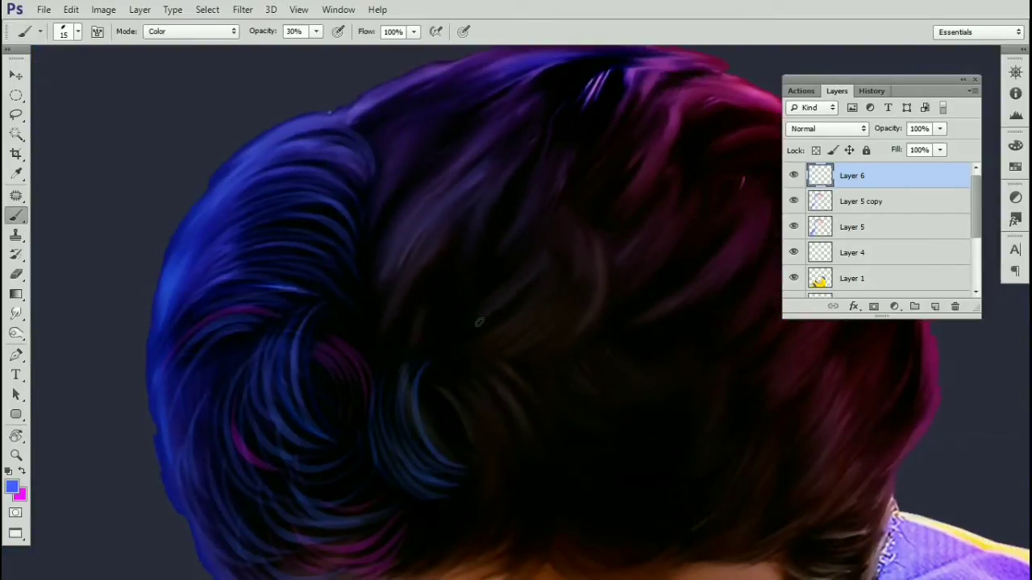
{"action": "scroll", "coordinate": [463, 321], "scroll_direction": "up", "scroll_amount": 2}
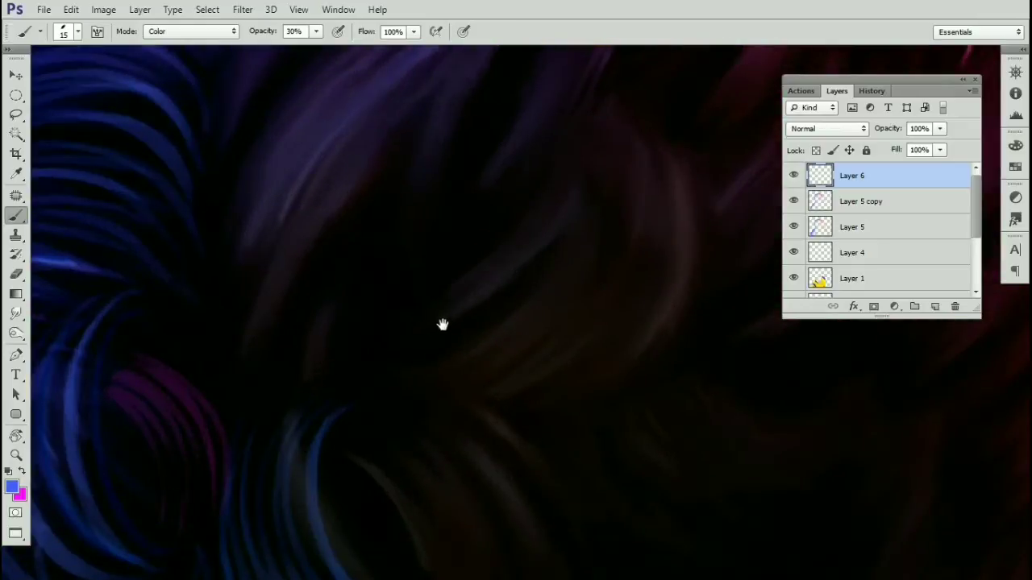
{"action": "scroll", "coordinate": [445, 337], "scroll_direction": "up", "scroll_amount": 2}
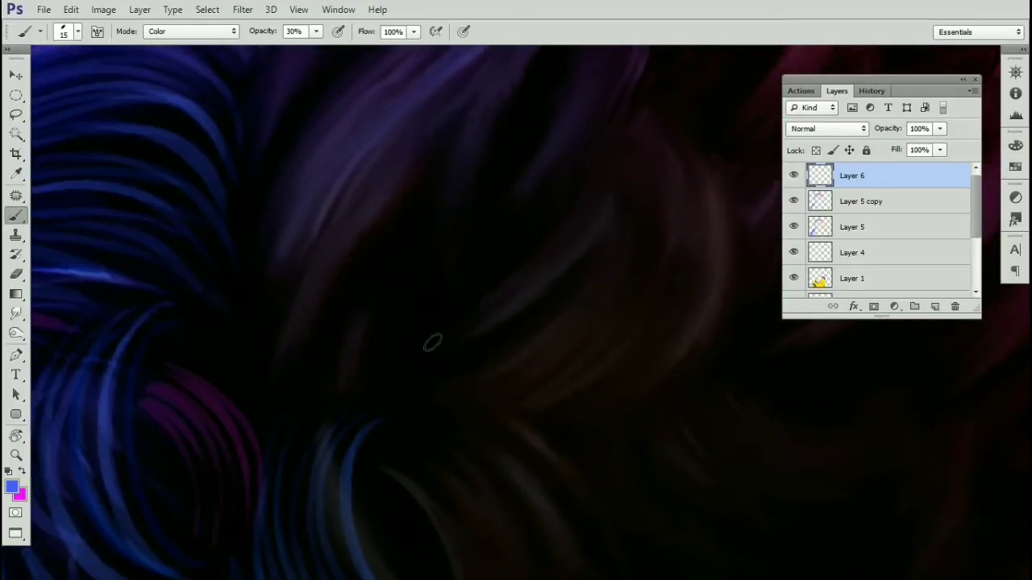
{"action": "scroll", "coordinate": [403, 284], "scroll_direction": "down", "scroll_amount": 4}
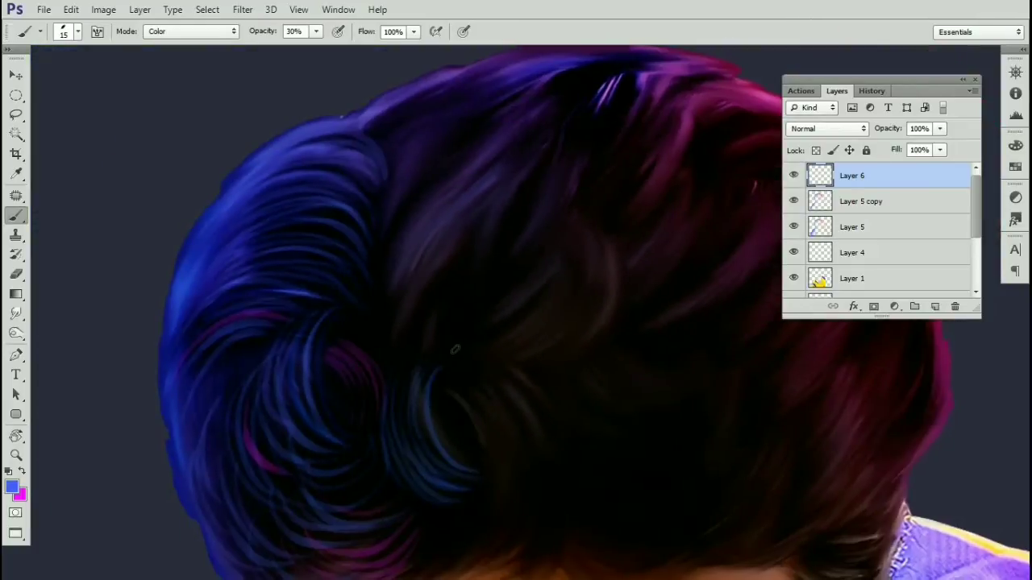
Step: Paint long arched blue strands over the dark lock beside the large curl, redoing the stroke that does not fit
{"action": "scroll", "coordinate": [472, 316], "scroll_direction": "up", "scroll_amount": 3}
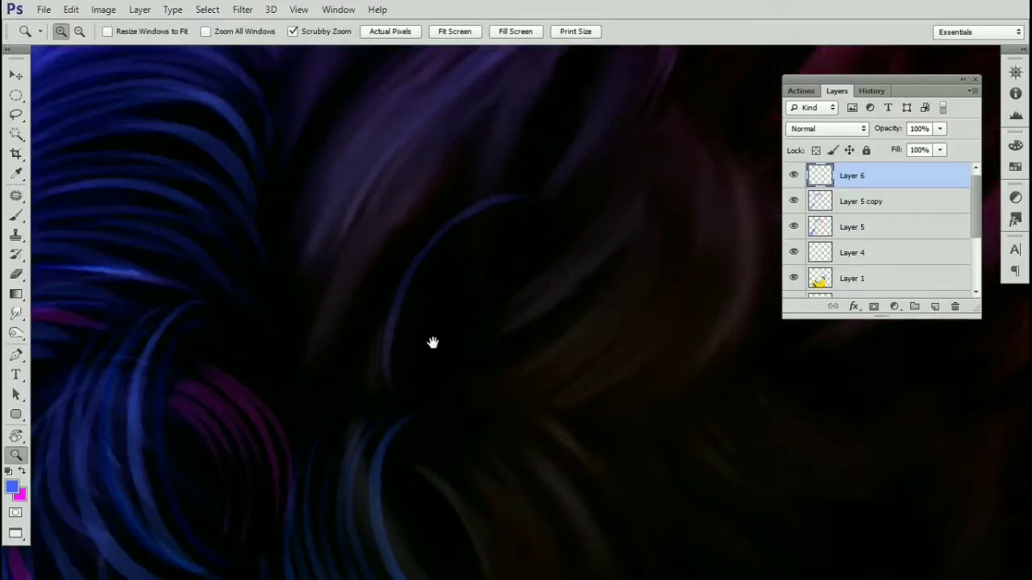
{"action": "key", "text": "b"}
{"action": "left_click_drag", "start_coordinate": [381, 381], "coordinate": [507, 196]}
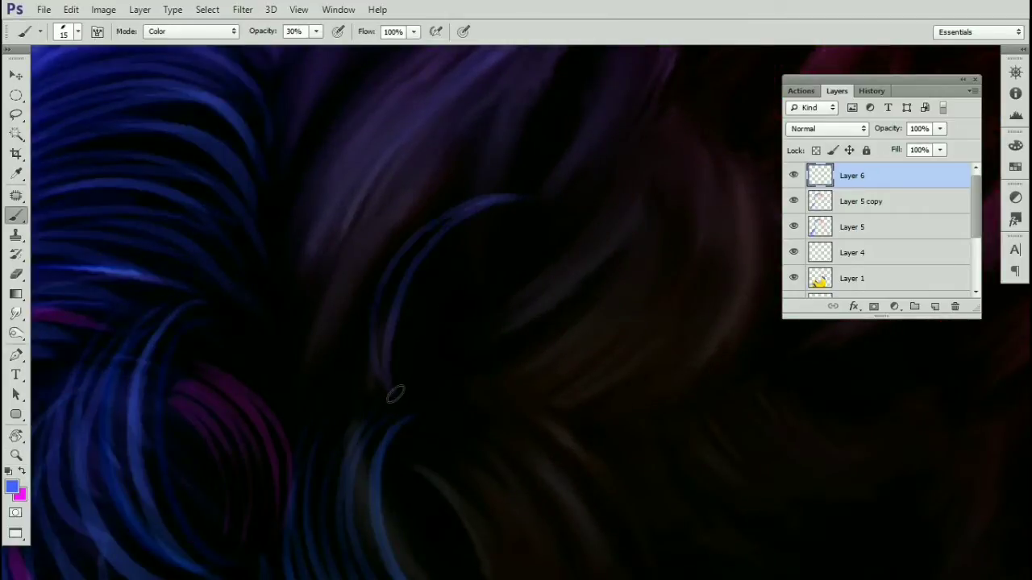
{"action": "key", "text": "ctrl+z"}
{"action": "left_click_drag", "start_coordinate": [369, 372], "coordinate": [485, 184]}
{"action": "left_click_drag", "start_coordinate": [390, 401], "coordinate": [476, 142]}
{"action": "left_click_drag", "start_coordinate": [357, 379], "coordinate": [522, 82]}
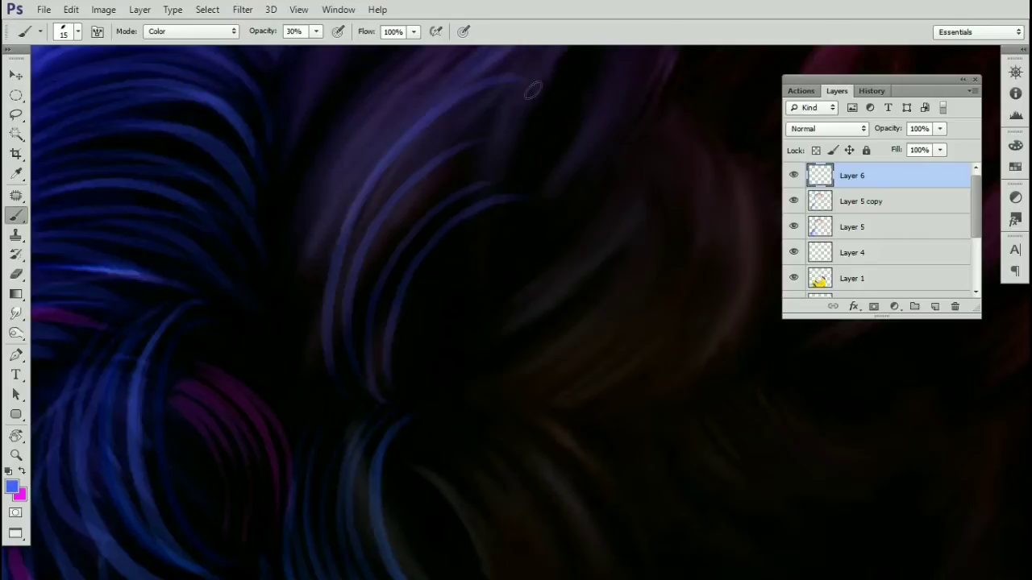
Step: Paint more sweeping blue strands along the upper part of the purple lock, rising from the large curl towards the crown
{"action": "scroll", "coordinate": [350, 298], "scroll_direction": "up", "scroll_amount": 3}
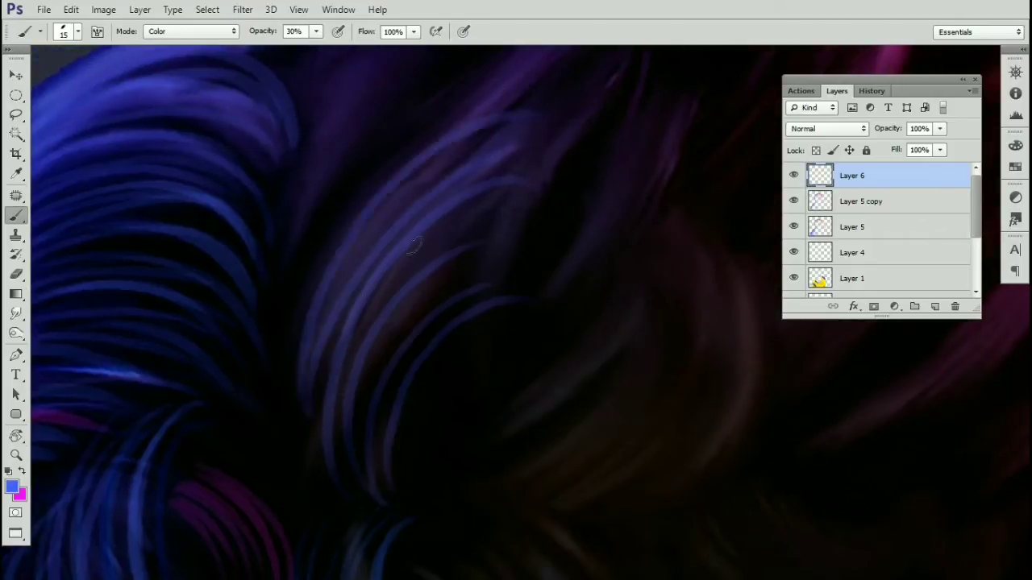
{"action": "scroll", "coordinate": [341, 401], "scroll_direction": "up", "scroll_amount": 3}
{"action": "scroll", "coordinate": [346, 304], "scroll_direction": "up", "scroll_amount": 2}
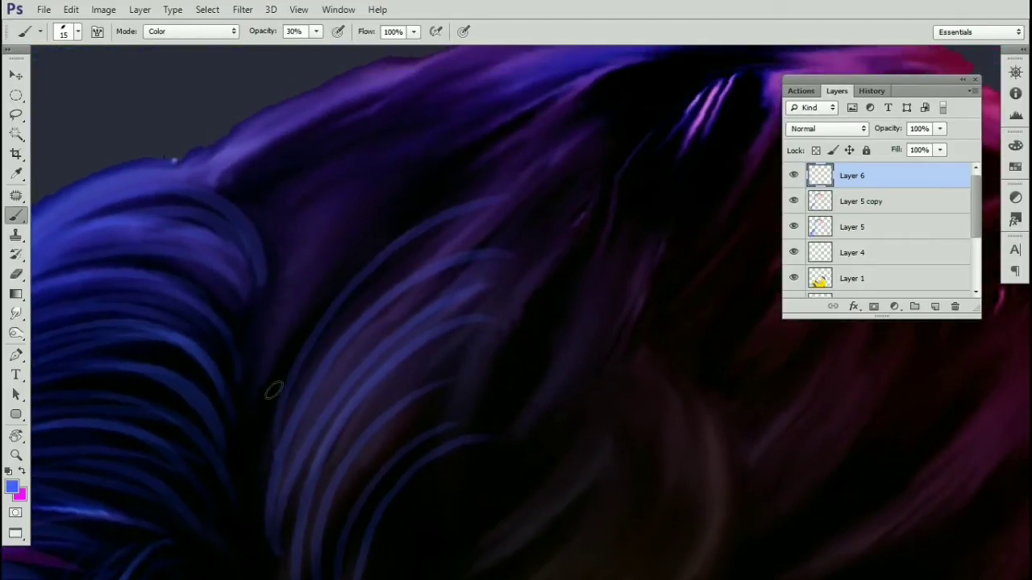
{"action": "mouse_move", "coordinate": [274, 391]}
{"action": "left_mouse_down"}
{"action": "mouse_move", "coordinate": [494, 190]}
{"action": "mouse_move", "coordinate": [488, 135]}
{"action": "left_mouse_up"}
{"action": "left_click_drag", "start_coordinate": [284, 287], "coordinate": [392, 152]}
{"action": "left_click_drag", "start_coordinate": [274, 256], "coordinate": [405, 114]}
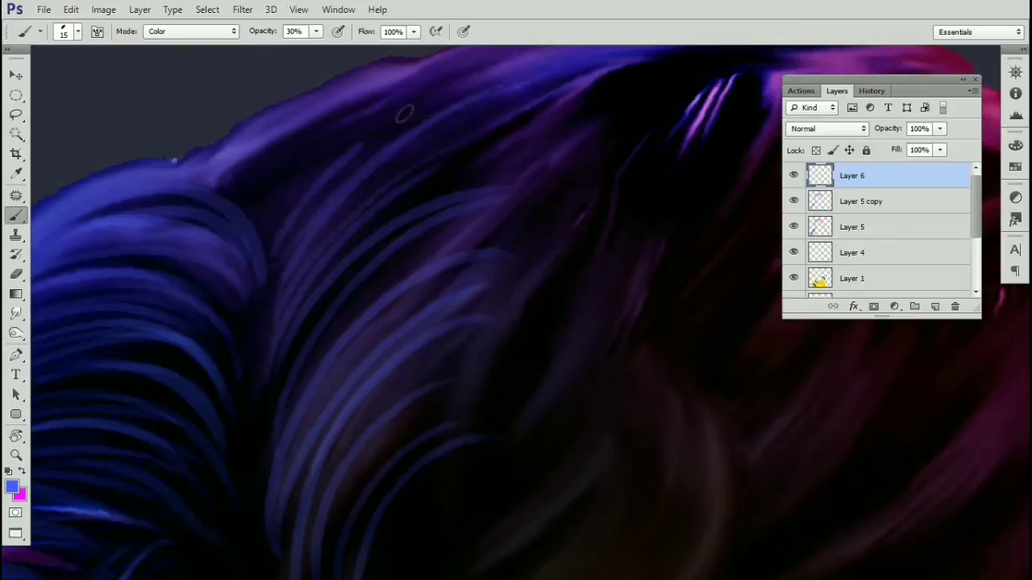
Step: Paint fine blue strands along the outer edge of the hair where the purple lock meets the large curl
{"action": "scroll", "coordinate": [389, 229], "scroll_direction": "up", "scroll_amount": 2}
{"action": "mouse_move", "coordinate": [478, 100]}
{"action": "left_mouse_down"}
{"action": "mouse_move", "coordinate": [458, 120]}
{"action": "mouse_move", "coordinate": [263, 192]}
{"action": "left_mouse_up"}
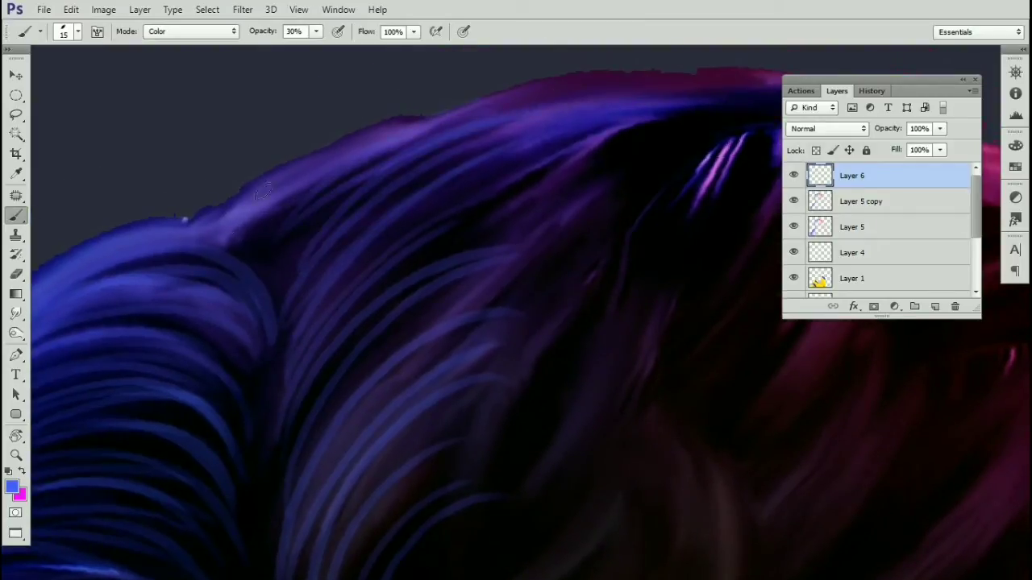
{"action": "left_click_drag", "start_coordinate": [288, 302], "coordinate": [359, 185]}
{"action": "left_click_drag", "start_coordinate": [256, 265], "coordinate": [309, 189]}
Step: Paint thin blue strands below the crown and around the bright pink highlight, extending down into the magenta hair
{"action": "left_click_drag", "start_coordinate": [548, 184], "coordinate": [384, 177]}
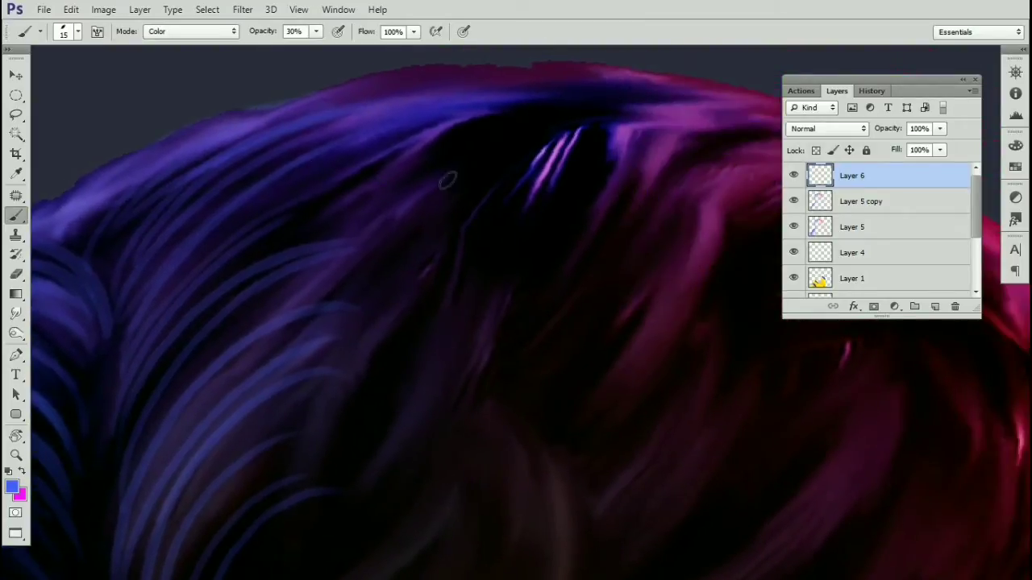
{"action": "mouse_move", "coordinate": [344, 312]}
{"action": "left_mouse_down"}
{"action": "mouse_move", "coordinate": [580, 108]}
{"action": "mouse_move", "coordinate": [354, 281]}
{"action": "left_mouse_up"}
{"action": "mouse_move", "coordinate": [603, 87]}
{"action": "left_mouse_down"}
{"action": "mouse_move", "coordinate": [348, 202]}
{"action": "mouse_move", "coordinate": [597, 87]}
{"action": "left_mouse_up"}
{"action": "left_click_drag", "start_coordinate": [403, 115], "coordinate": [510, 87]}
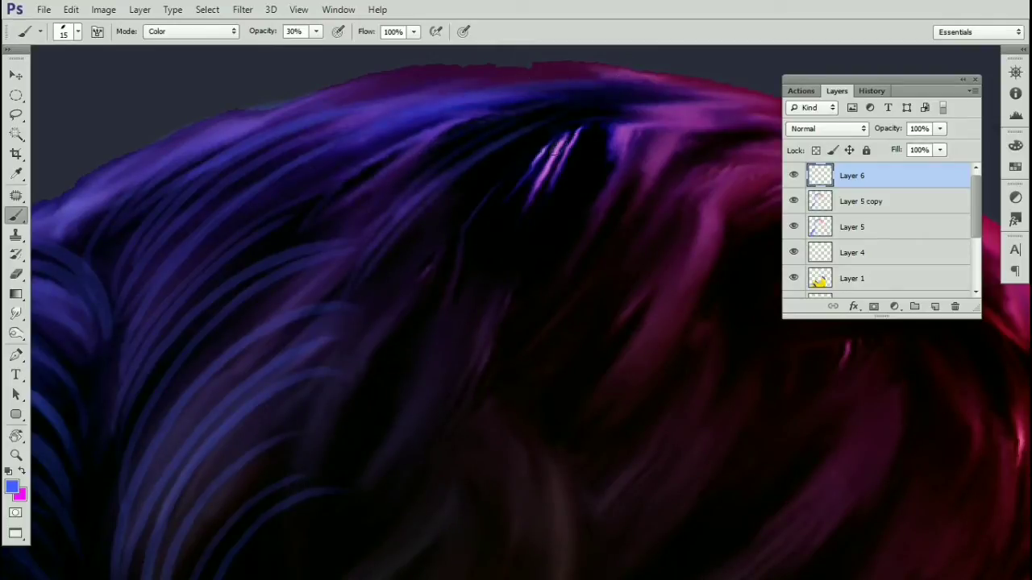
{"action": "mouse_move", "coordinate": [519, 216]}
{"action": "left_mouse_down"}
{"action": "mouse_move", "coordinate": [462, 179]}
{"action": "mouse_move", "coordinate": [495, 183]}
{"action": "left_mouse_up"}
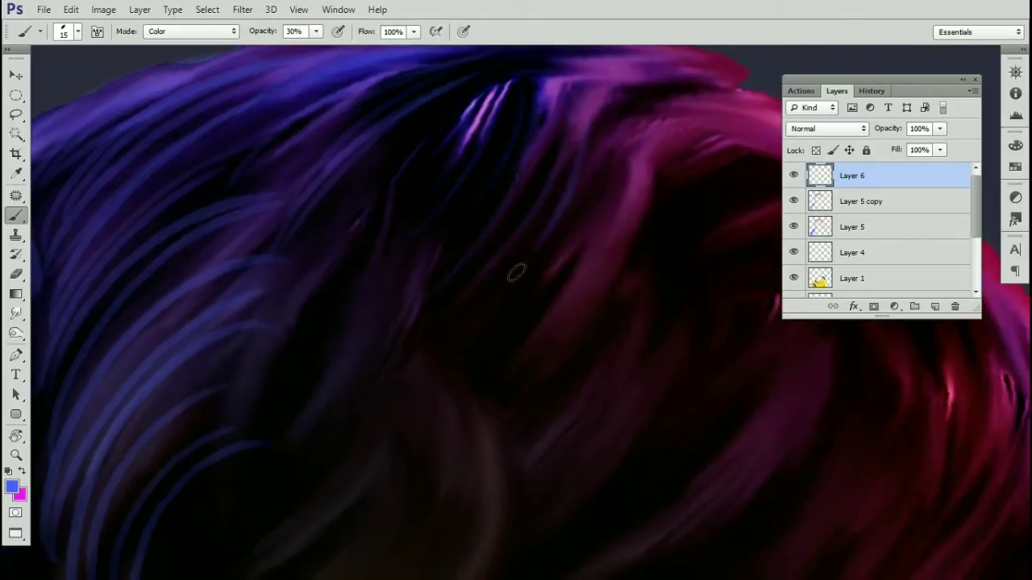
{"action": "left_click_drag", "start_coordinate": [609, 129], "coordinate": [560, 282]}
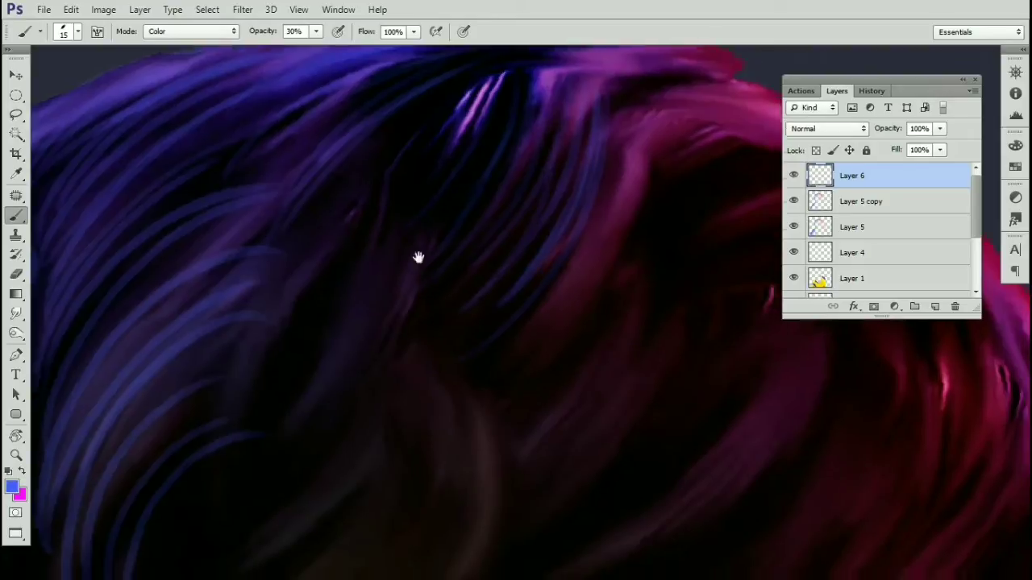
Step: Paint a bundle of long curved blue strands down the dark central lock below the pink highlight, undoing a stray stroke
{"action": "left_click_drag", "start_coordinate": [417, 256], "coordinate": [458, 159]}
{"action": "left_click_drag", "start_coordinate": [422, 60], "coordinate": [336, 230]}
{"action": "left_click_drag", "start_coordinate": [432, 87], "coordinate": [360, 313]}
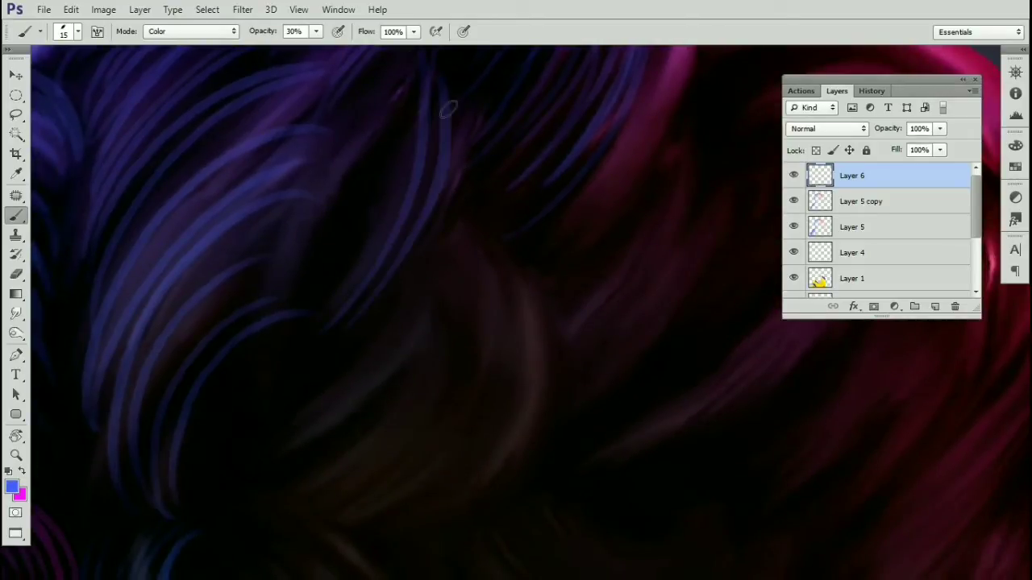
{"action": "left_click_drag", "start_coordinate": [448, 110], "coordinate": [353, 361]}
{"action": "mouse_move", "coordinate": [403, 108]}
{"action": "left_mouse_down"}
{"action": "mouse_move", "coordinate": [349, 278]}
{"action": "mouse_move", "coordinate": [299, 344]}
{"action": "left_mouse_up"}
{"action": "left_click_drag", "start_coordinate": [329, 164], "coordinate": [362, 247]}
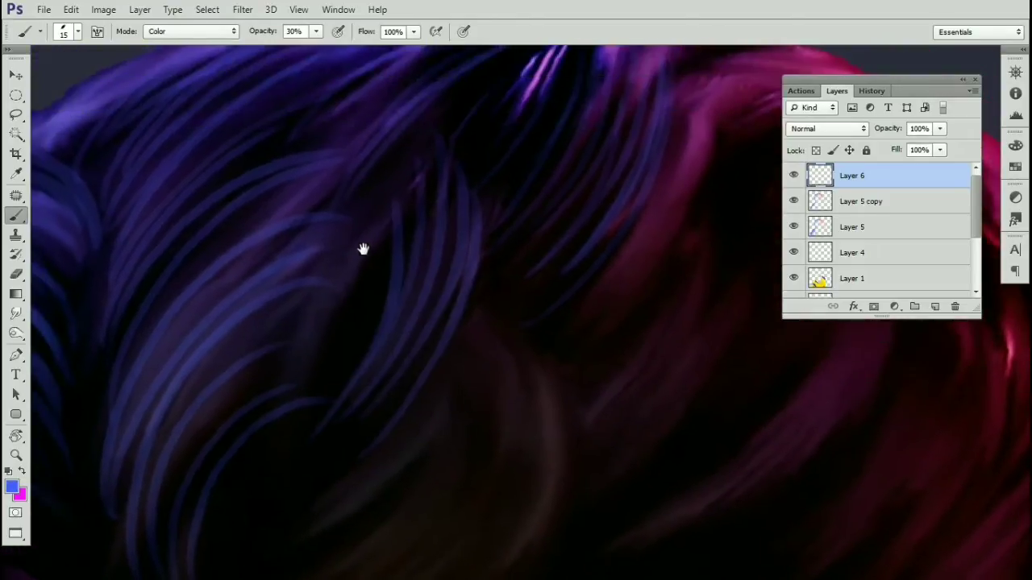
{"action": "left_click_drag", "start_coordinate": [413, 152], "coordinate": [347, 374]}
{"action": "left_click_drag", "start_coordinate": [456, 467], "coordinate": [354, 212]}
{"action": "mouse_move", "coordinate": [354, 87]}
{"action": "left_mouse_down"}
{"action": "mouse_move", "coordinate": [178, 276]}
{"action": "mouse_move", "coordinate": [271, 188]}
{"action": "mouse_move", "coordinate": [204, 247]}
{"action": "mouse_move", "coordinate": [342, 147]}
{"action": "mouse_move", "coordinate": [359, 95]}
{"action": "left_mouse_up"}
{"action": "key", "text": "ctrl+z"}
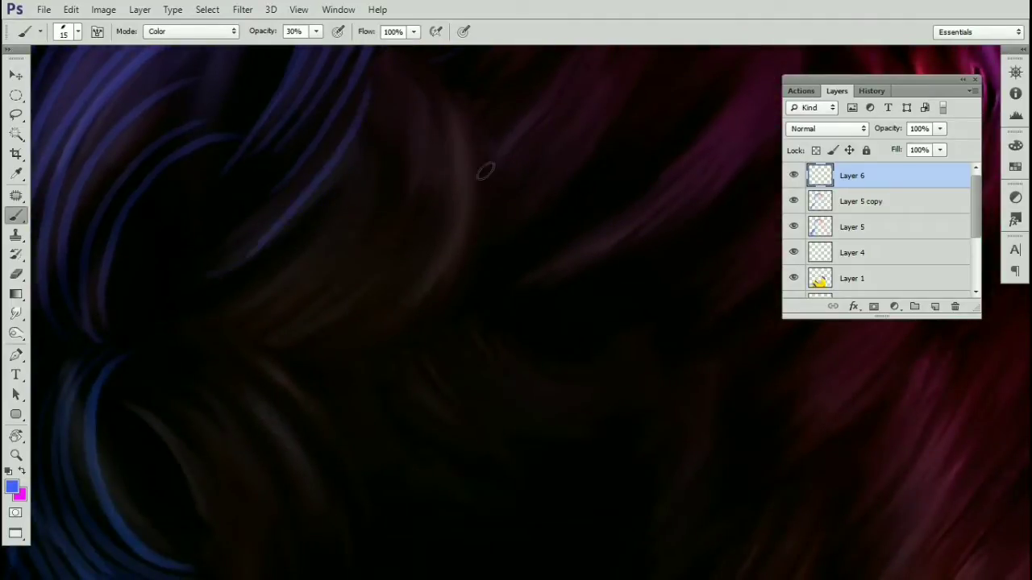
Step: Paint broad arched blue strands over the brownish lock next to the central bundle, curving inwards at their lower ends
{"action": "key", "text": "r"}
{"action": "left_click_drag", "start_coordinate": [484, 171], "coordinate": [506, 173]}
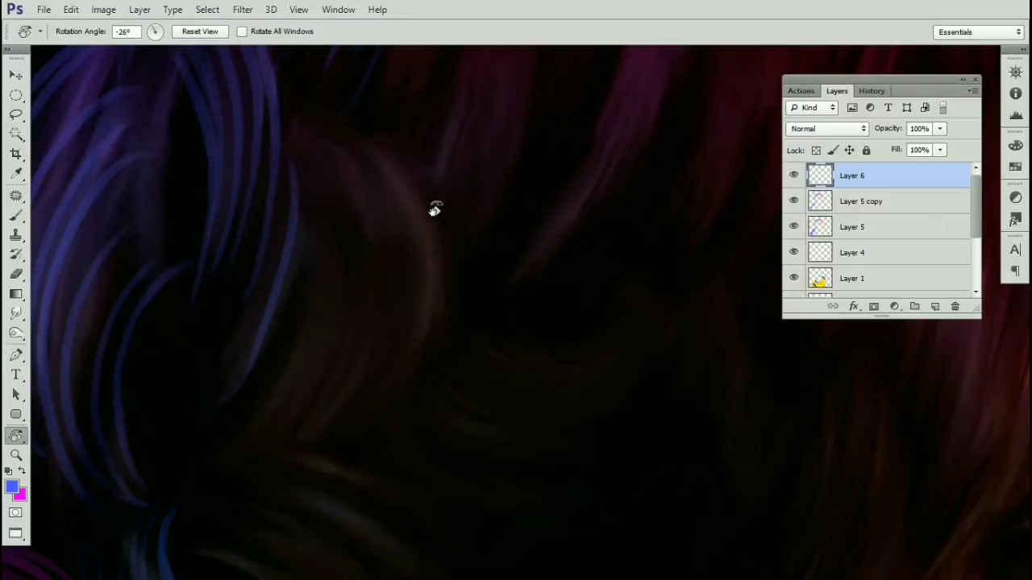
{"action": "key", "text": "ctrl+minus"}
{"action": "mouse_move", "coordinate": [408, 240]}
{"action": "left_mouse_down"}
{"action": "mouse_move", "coordinate": [394, 225]}
{"action": "mouse_move", "coordinate": [401, 244]}
{"action": "left_mouse_up"}
{"action": "key", "text": "b"}
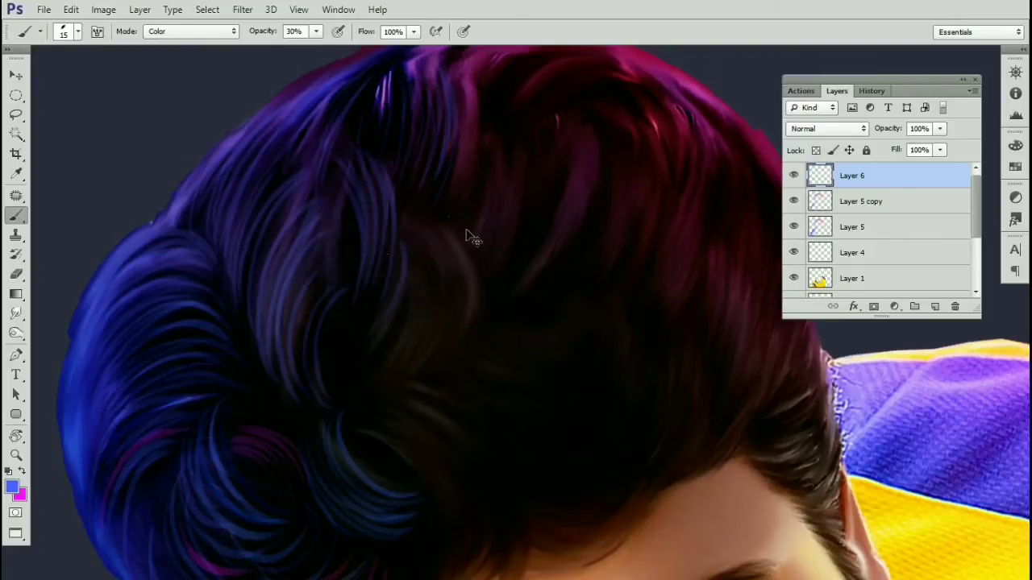
{"action": "key", "text": "ctrl+plus"}
{"action": "left_click_drag", "start_coordinate": [396, 272], "coordinate": [491, 283]}
{"action": "left_click_drag", "start_coordinate": [381, 119], "coordinate": [402, 257]}
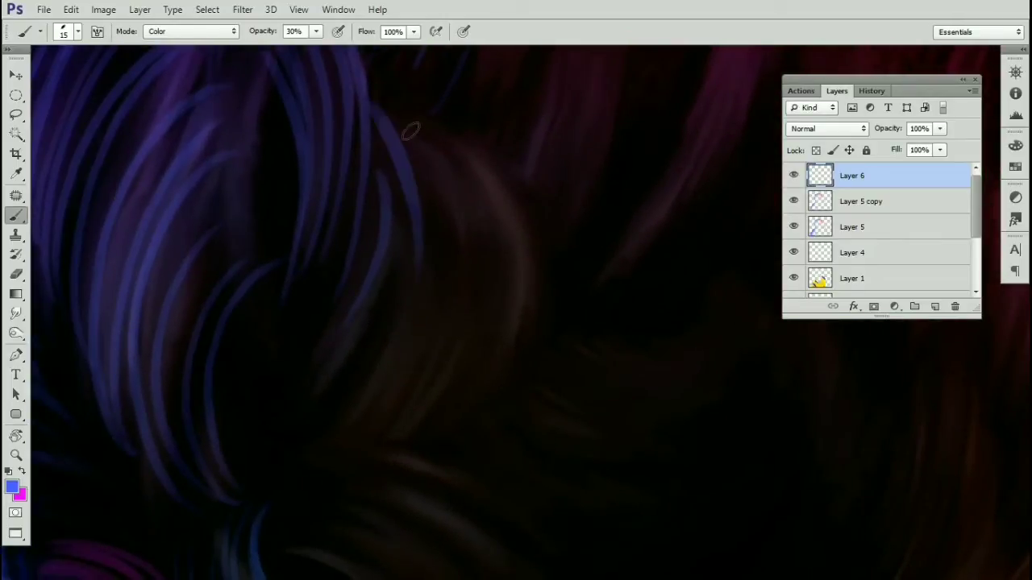
{"action": "left_click_drag", "start_coordinate": [397, 95], "coordinate": [451, 338]}
{"action": "left_click_drag", "start_coordinate": [435, 113], "coordinate": [504, 315]}
{"action": "mouse_move", "coordinate": [483, 133]}
{"action": "left_mouse_down"}
{"action": "mouse_move", "coordinate": [483, 287]}
{"action": "mouse_move", "coordinate": [460, 426]}
{"action": "left_mouse_up"}
{"action": "left_click_drag", "start_coordinate": [405, 293], "coordinate": [402, 286]}
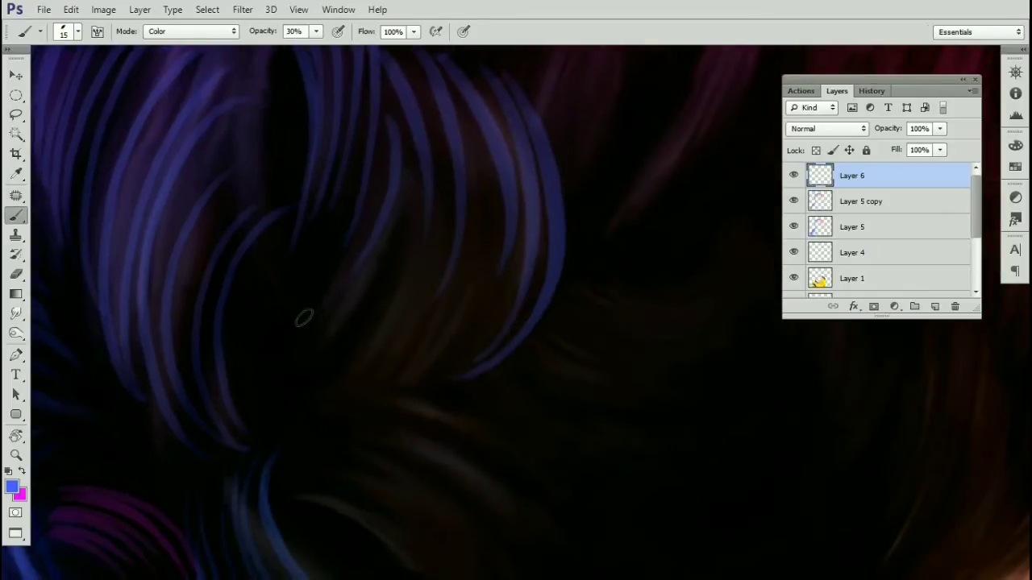
Step: Paint curved blue strands across the brownish lock beside the central bundle, from its inner edge towards its outer rim
{"action": "key", "text": "r"}
{"action": "left_click_drag", "start_coordinate": [442, 234], "coordinate": [520, 300]}
{"action": "key", "text": "b"}
{"action": "left_click_drag", "start_coordinate": [445, 235], "coordinate": [404, 301]}
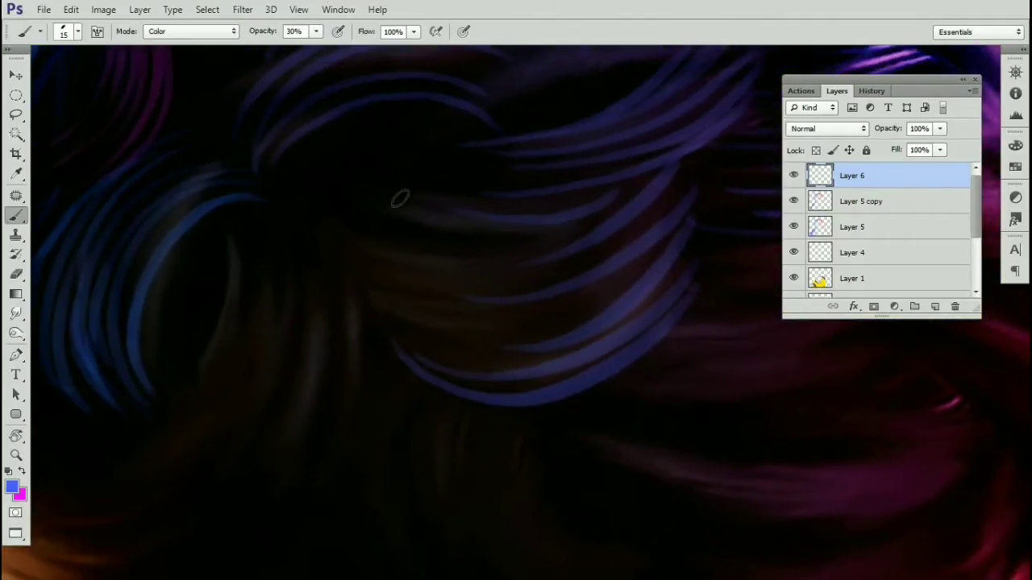
{"action": "mouse_move", "coordinate": [382, 181]}
{"action": "left_mouse_down"}
{"action": "mouse_move", "coordinate": [472, 203]}
{"action": "mouse_move", "coordinate": [532, 251]}
{"action": "left_mouse_up"}
{"action": "left_click_drag", "start_coordinate": [352, 201], "coordinate": [563, 284]}
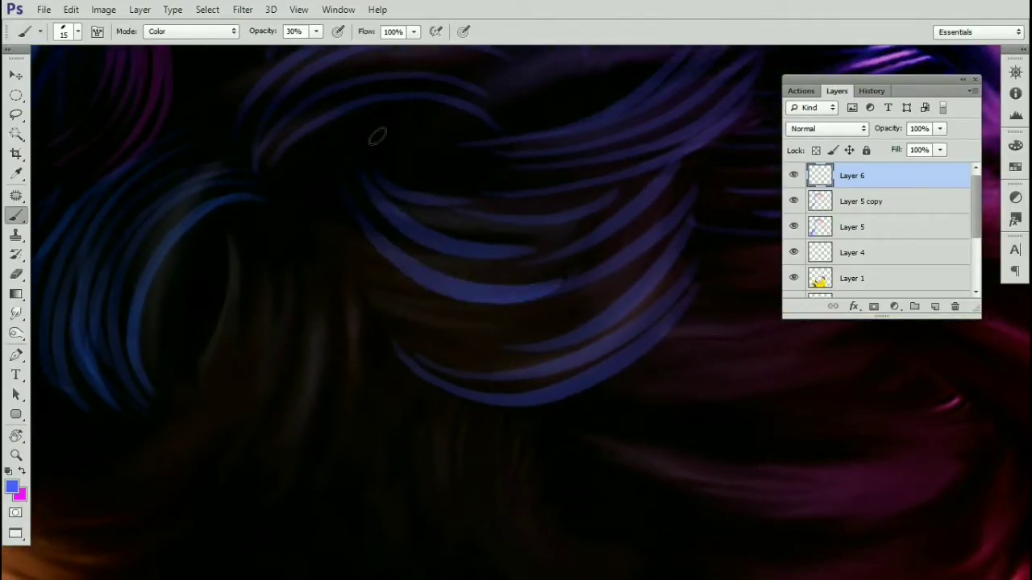
{"action": "left_click_drag", "start_coordinate": [346, 232], "coordinate": [538, 339]}
{"action": "mouse_move", "coordinate": [358, 282]}
{"action": "left_mouse_down"}
{"action": "mouse_move", "coordinate": [505, 366]}
{"action": "mouse_move", "coordinate": [565, 360]}
{"action": "left_mouse_up"}
{"action": "mouse_move", "coordinate": [443, 300]}
{"action": "left_mouse_down"}
{"action": "mouse_move", "coordinate": [506, 322]}
{"action": "mouse_move", "coordinate": [633, 256]}
{"action": "left_mouse_up"}
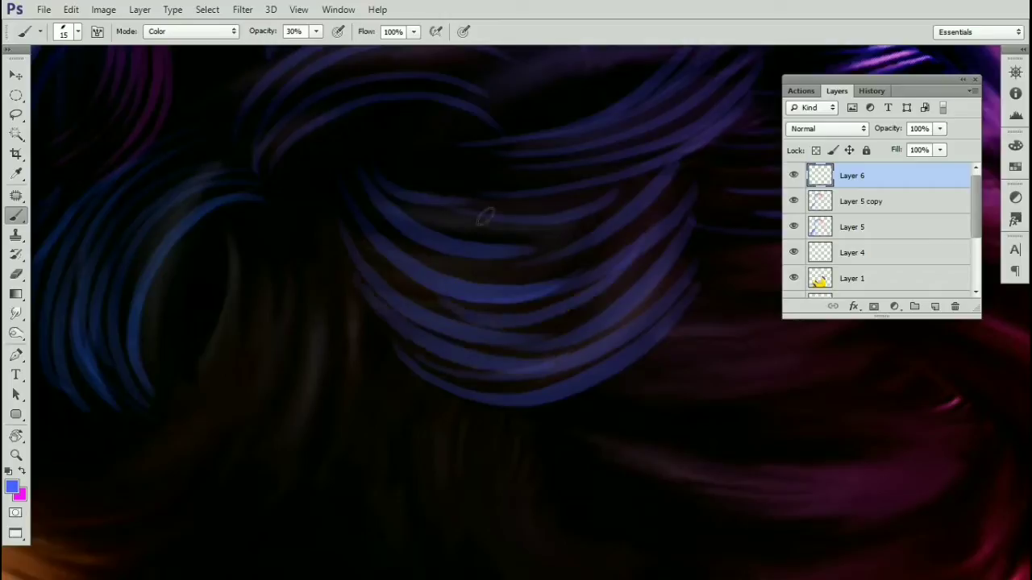
Step: Paint fine blue strands at the inner base of the same lock, beside the central bundle, undoing the stray strokes
{"action": "left_click_drag", "start_coordinate": [409, 150], "coordinate": [571, 174]}
{"action": "left_click_drag", "start_coordinate": [434, 159], "coordinate": [465, 263]}
{"action": "left_click_drag", "start_coordinate": [458, 211], "coordinate": [533, 265]}
{"action": "left_click_drag", "start_coordinate": [409, 259], "coordinate": [575, 286]}
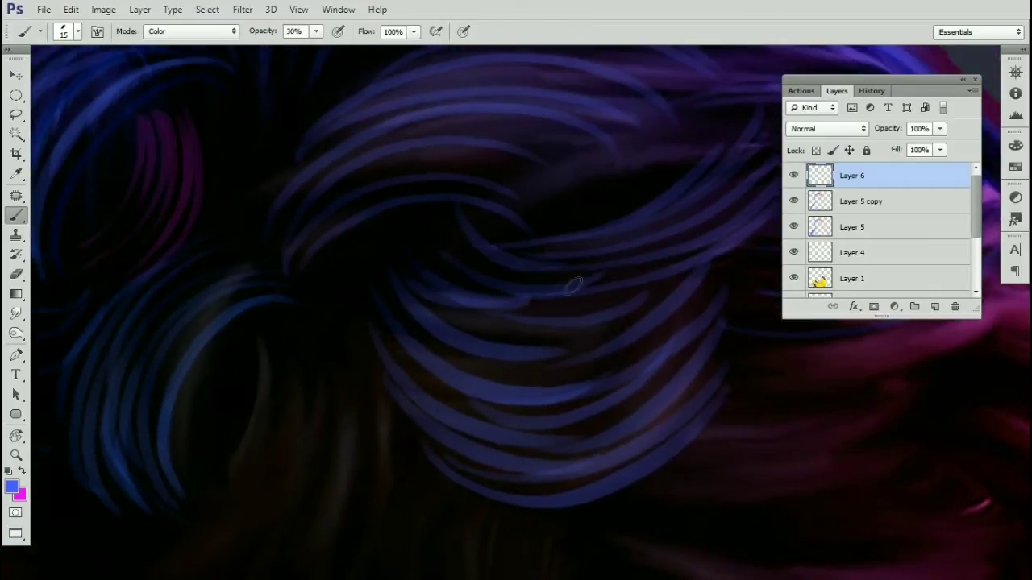
{"action": "left_click_drag", "start_coordinate": [527, 209], "coordinate": [726, 123]}
{"action": "key", "text": "ctrl+z"}
{"action": "key", "text": "ctrl+z"}
Step: Paint blue strands along the open rim of the small dark oval curl above the forehead, redoing the first stroke
{"action": "key", "text": "ctrl+minus"}
{"action": "left_click_drag", "start_coordinate": [649, 305], "coordinate": [621, 304]}
{"action": "key", "text": "ctrl+plus"}
{"action": "key", "text": "ctrl+plus"}
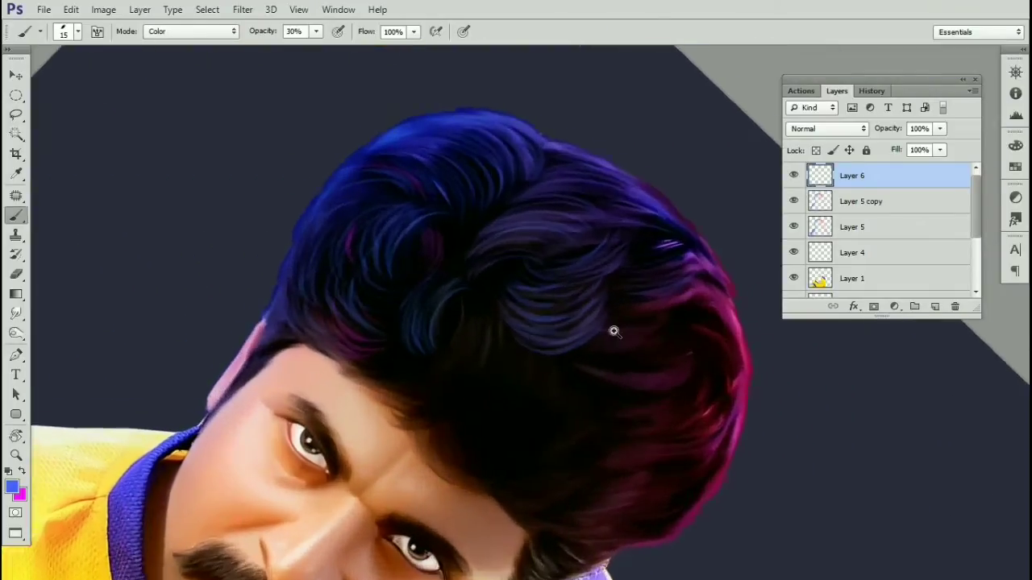
{"action": "left_click_drag", "start_coordinate": [569, 364], "coordinate": [585, 317]}
{"action": "key", "text": "ctrl+plus"}
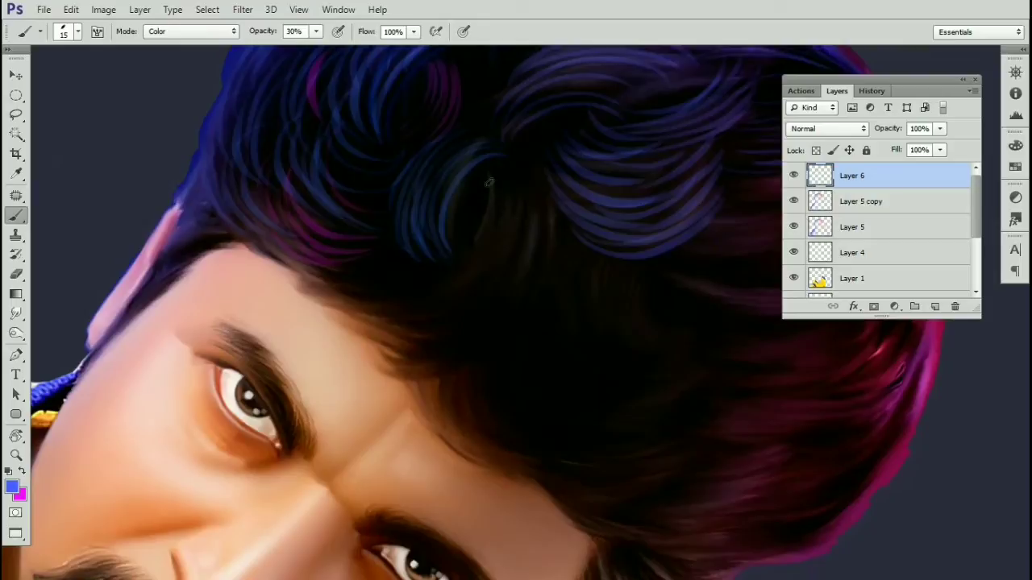
{"action": "key", "text": "r"}
{"action": "mouse_move", "coordinate": [495, 206]}
{"action": "left_mouse_down"}
{"action": "mouse_move", "coordinate": [572, 161]}
{"action": "mouse_move", "coordinate": [489, 145]}
{"action": "mouse_move", "coordinate": [448, 150]}
{"action": "mouse_move", "coordinate": [475, 148]}
{"action": "mouse_move", "coordinate": [497, 169]}
{"action": "left_mouse_up"}
{"action": "key", "text": "b"}
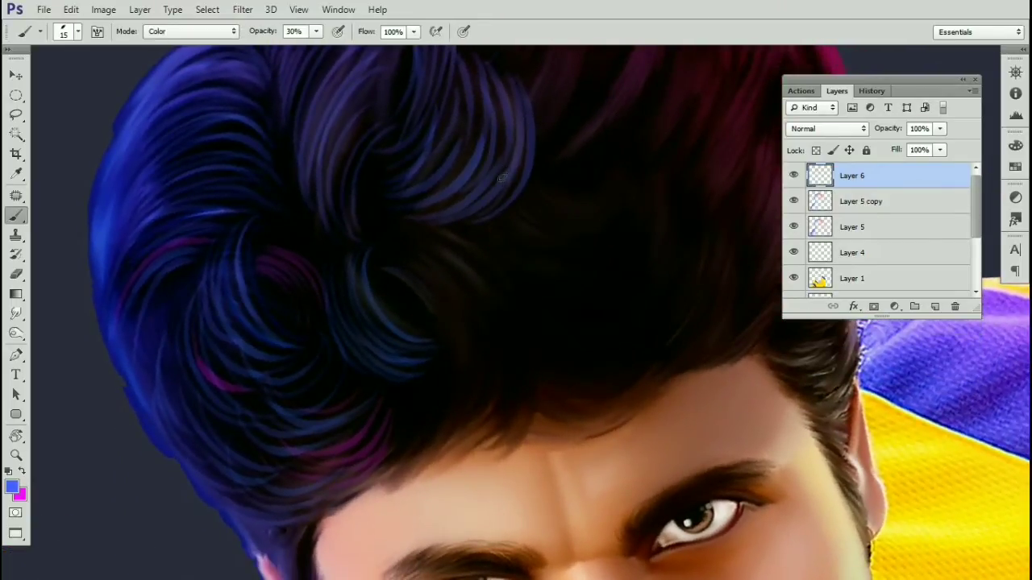
{"action": "key", "text": "ctrl+plus"}
{"action": "key", "text": "ctrl+plus"}
{"action": "left_click_drag", "start_coordinate": [300, 235], "coordinate": [355, 309]}
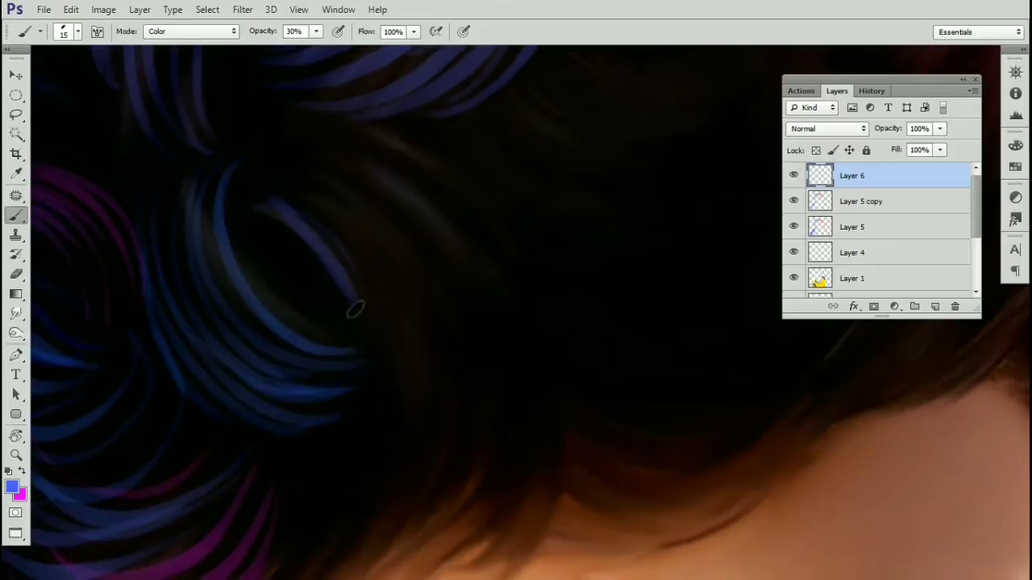
{"action": "key", "text": "ctrl+z"}
{"action": "left_click_drag", "start_coordinate": [250, 210], "coordinate": [351, 326]}
{"action": "left_click_drag", "start_coordinate": [270, 184], "coordinate": [390, 354]}
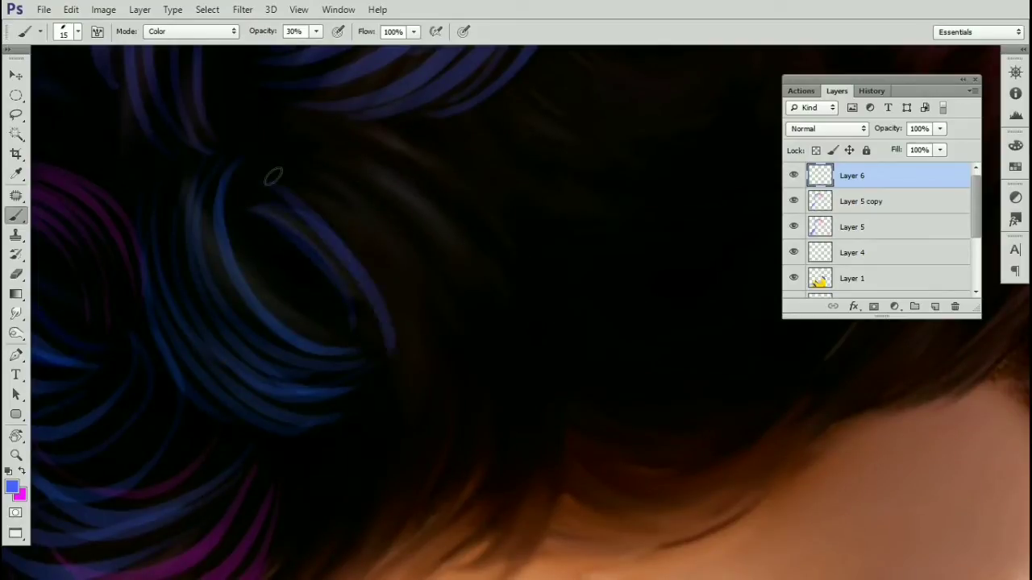
Step: Paint a fan of long arched blue strands from the oval curl outward over the brown hair, undoing a stray stroke
{"action": "left_click_drag", "start_coordinate": [286, 163], "coordinate": [421, 374]}
{"action": "left_click_drag", "start_coordinate": [311, 180], "coordinate": [458, 283]}
{"action": "left_click_drag", "start_coordinate": [305, 140], "coordinate": [476, 278]}
{"action": "left_click_drag", "start_coordinate": [341, 120], "coordinate": [531, 280]}
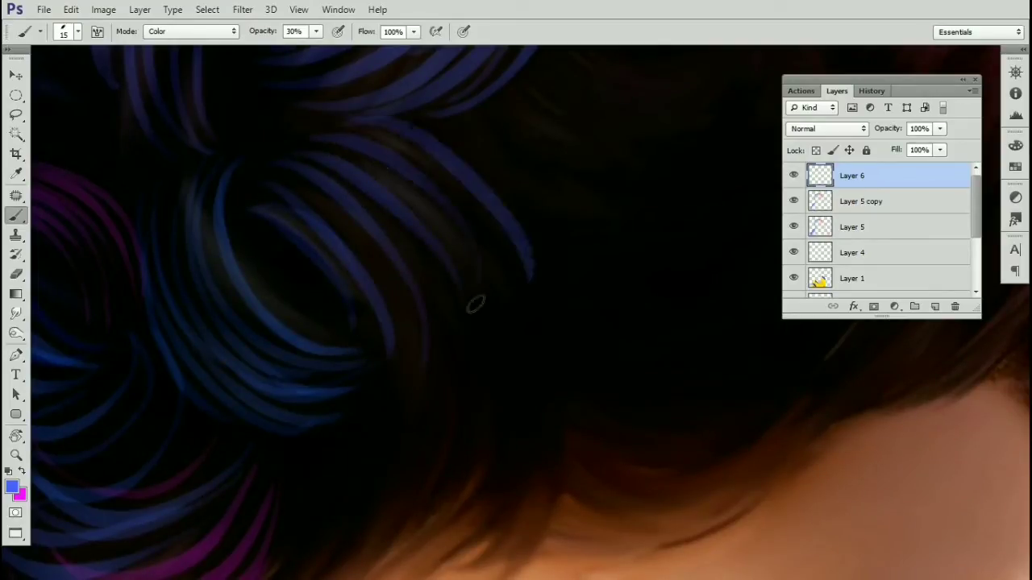
{"action": "mouse_move", "coordinate": [366, 179]}
{"action": "left_mouse_down"}
{"action": "mouse_move", "coordinate": [432, 329]}
{"action": "mouse_move", "coordinate": [421, 317]}
{"action": "left_mouse_up"}
{"action": "key", "text": "ctrl+z"}
{"action": "left_click_drag", "start_coordinate": [408, 259], "coordinate": [539, 435]}
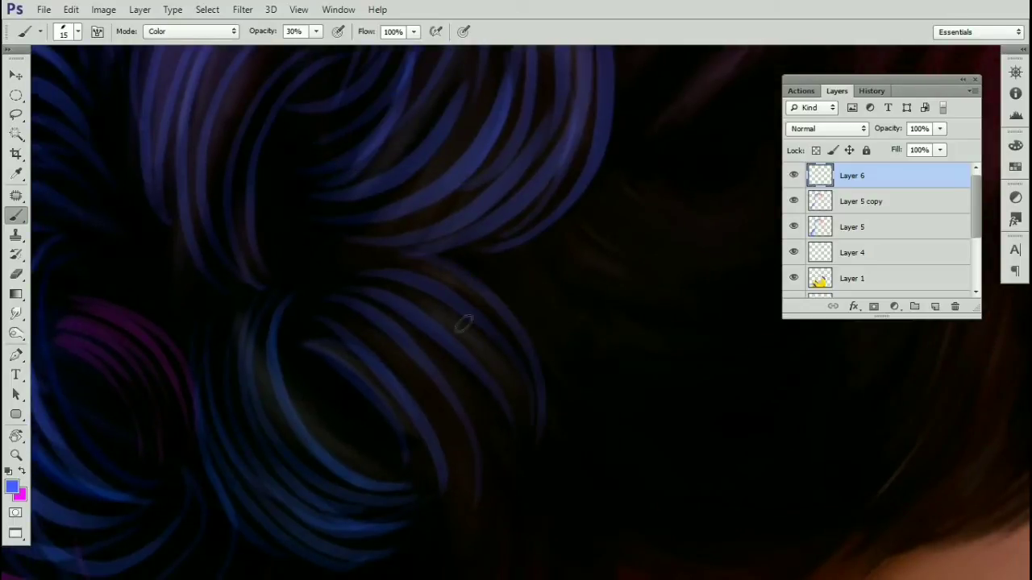
Step: Fill the gaps in the fan beside the oval curl with finer arched blue strands
{"action": "mouse_move", "coordinate": [418, 302]}
{"action": "left_mouse_down"}
{"action": "mouse_move", "coordinate": [522, 425]}
{"action": "mouse_move", "coordinate": [482, 299]}
{"action": "left_mouse_up"}
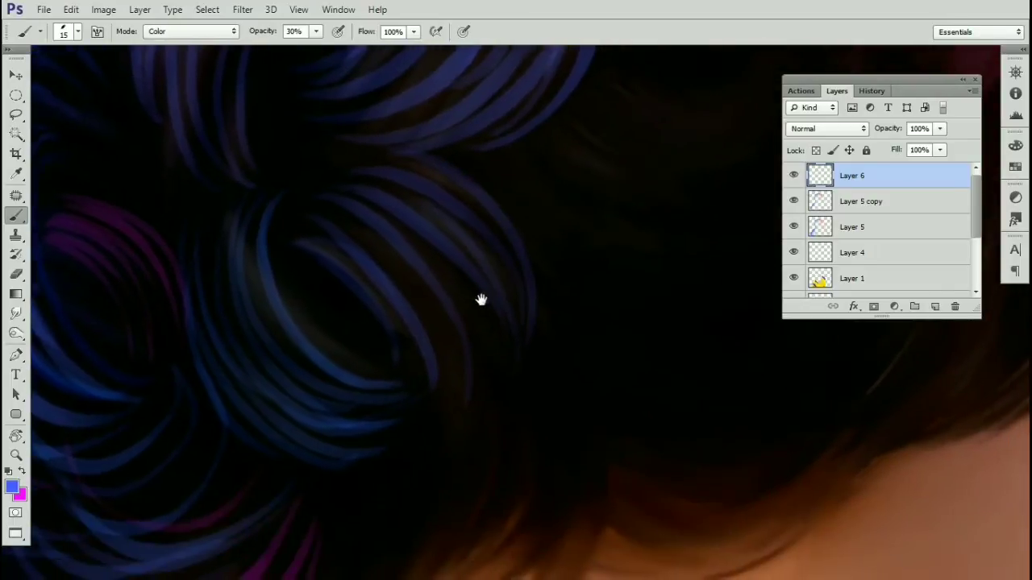
{"action": "left_click_drag", "start_coordinate": [420, 260], "coordinate": [485, 349]}
{"action": "left_click_drag", "start_coordinate": [407, 282], "coordinate": [461, 379]}
{"action": "left_click_drag", "start_coordinate": [381, 333], "coordinate": [456, 368]}
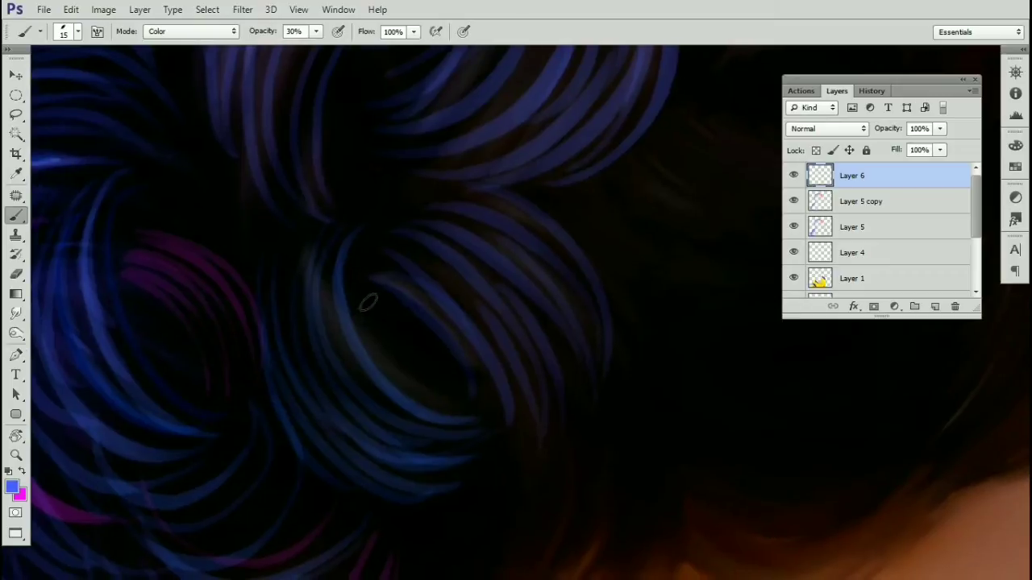
{"action": "mouse_move", "coordinate": [402, 209]}
{"action": "left_mouse_down"}
{"action": "mouse_move", "coordinate": [466, 194]}
{"action": "mouse_move", "coordinate": [535, 219]}
{"action": "left_mouse_up"}
{"action": "left_click_drag", "start_coordinate": [437, 189], "coordinate": [524, 302]}
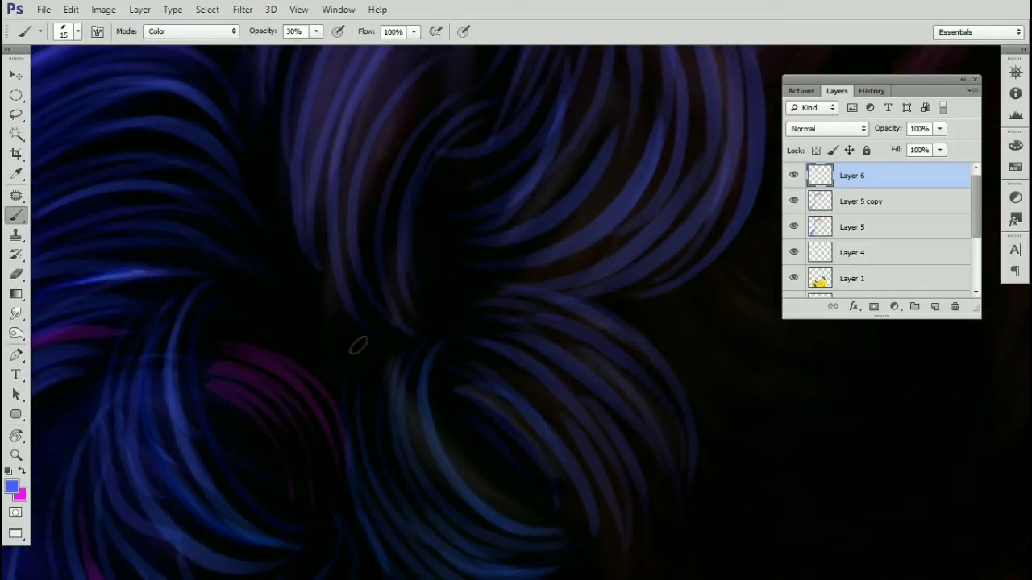
Step: Paint thin blue strands curving around the lower end of the central purple bundle, above the magenta curl
{"action": "left_click_drag", "start_coordinate": [358, 346], "coordinate": [295, 207]}
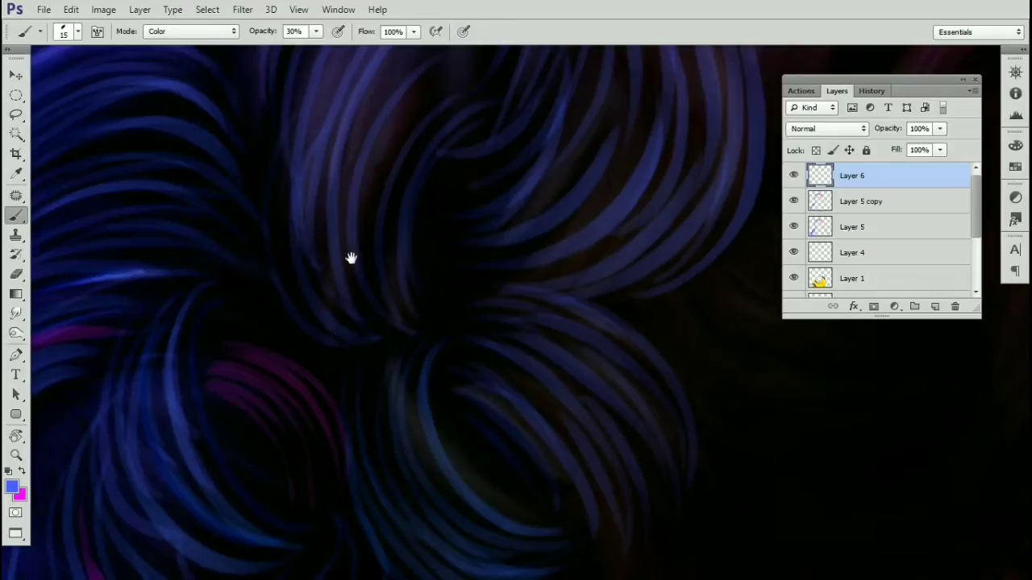
{"action": "left_click_drag", "start_coordinate": [351, 258], "coordinate": [400, 356]}
{"action": "left_click_drag", "start_coordinate": [529, 338], "coordinate": [460, 219]}
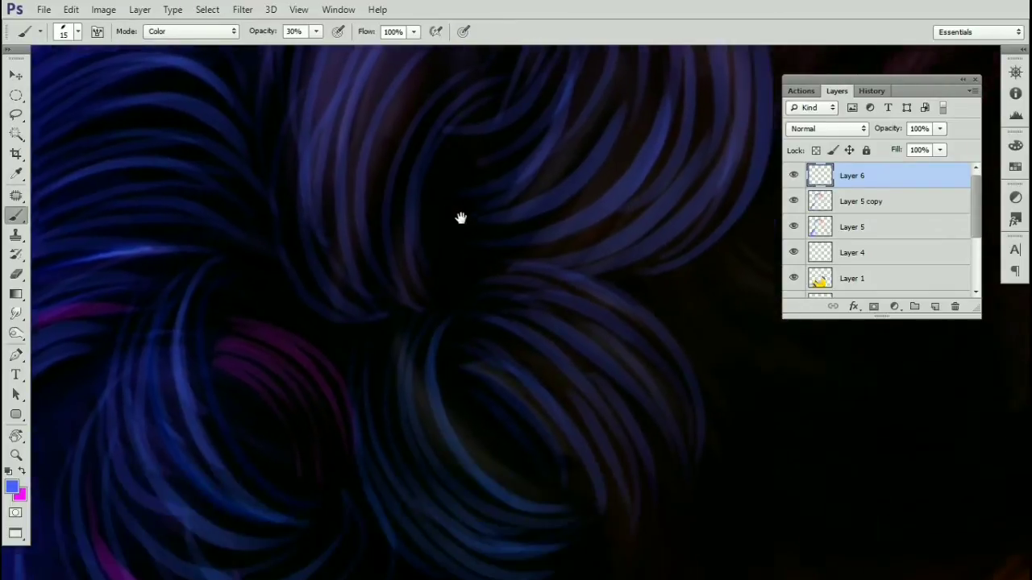
{"action": "left_click_drag", "start_coordinate": [456, 348], "coordinate": [479, 228]}
Step: Paint short blue strands below the oval curl, sweeping down towards the forehead hairline
{"action": "key", "text": "ctrl+minus"}
{"action": "left_click_drag", "start_coordinate": [550, 238], "coordinate": [571, 261]}
{"action": "scroll", "coordinate": [570, 262], "scroll_direction": "up", "scroll_amount": 2}
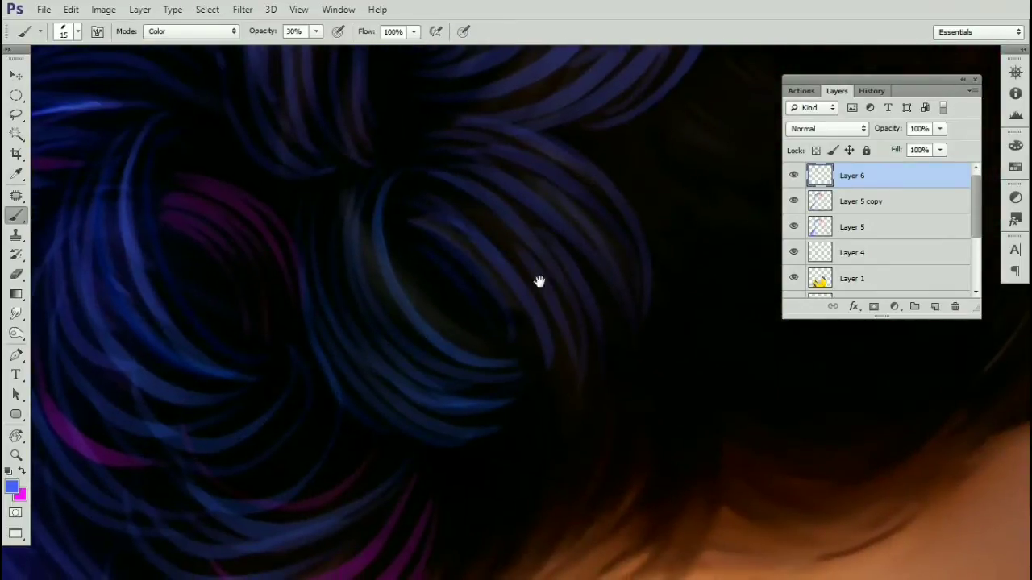
{"action": "left_click_drag", "start_coordinate": [524, 401], "coordinate": [449, 252]}
{"action": "left_click_drag", "start_coordinate": [526, 271], "coordinate": [520, 213]}
{"action": "scroll", "coordinate": [520, 212], "scroll_direction": "up", "scroll_amount": 2}
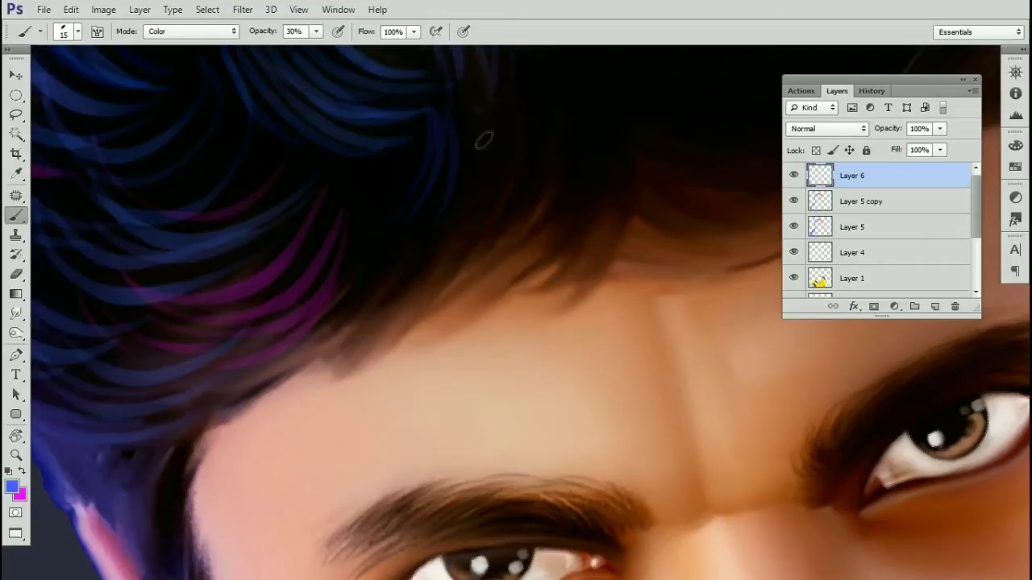
{"action": "left_click_drag", "start_coordinate": [589, 115], "coordinate": [524, 189]}
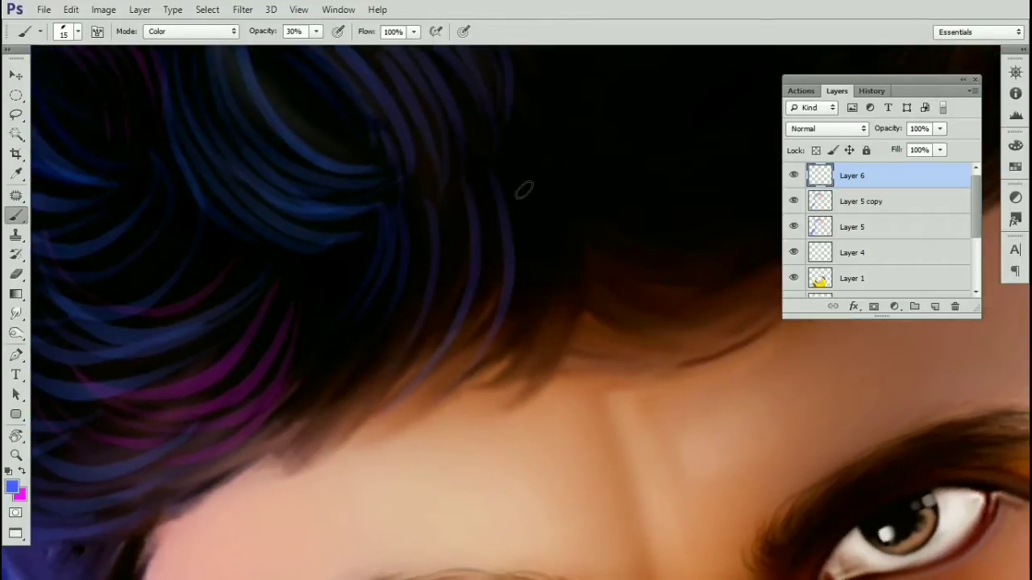
Step: Paint long blue strands over the brown hair down to the forehead hairline and fill the gaps between them, undoing a stray stroke
{"action": "left_click_drag", "start_coordinate": [497, 152], "coordinate": [440, 430]}
{"action": "key", "text": "ctrl+z"}
{"action": "mouse_move", "coordinate": [534, 160]}
{"action": "left_mouse_down"}
{"action": "mouse_move", "coordinate": [523, 378]}
{"action": "mouse_move", "coordinate": [554, 379]}
{"action": "left_mouse_up"}
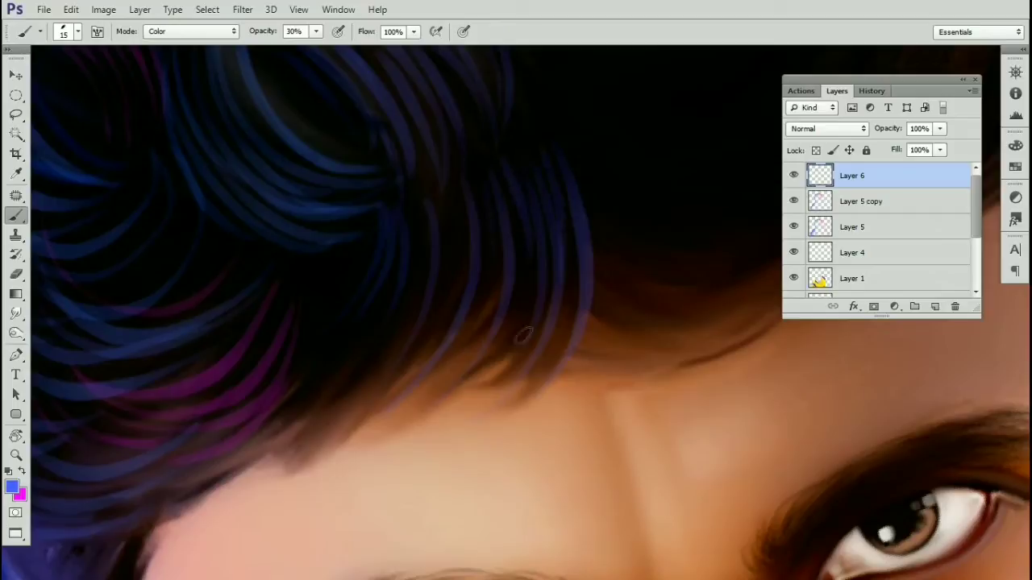
{"action": "mouse_move", "coordinate": [492, 241]}
{"action": "left_mouse_down"}
{"action": "mouse_move", "coordinate": [540, 192]}
{"action": "mouse_move", "coordinate": [409, 322]}
{"action": "left_mouse_up"}
{"action": "left_click_drag", "start_coordinate": [536, 205], "coordinate": [456, 369]}
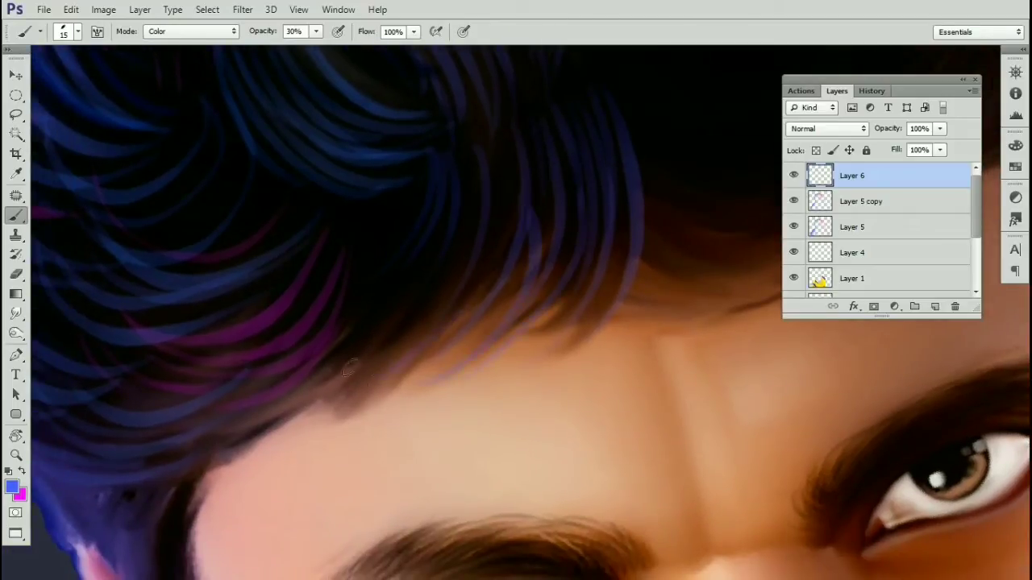
{"action": "mouse_move", "coordinate": [482, 194]}
{"action": "left_mouse_down"}
{"action": "mouse_move", "coordinate": [363, 383]}
{"action": "mouse_move", "coordinate": [453, 313]}
{"action": "left_mouse_up"}
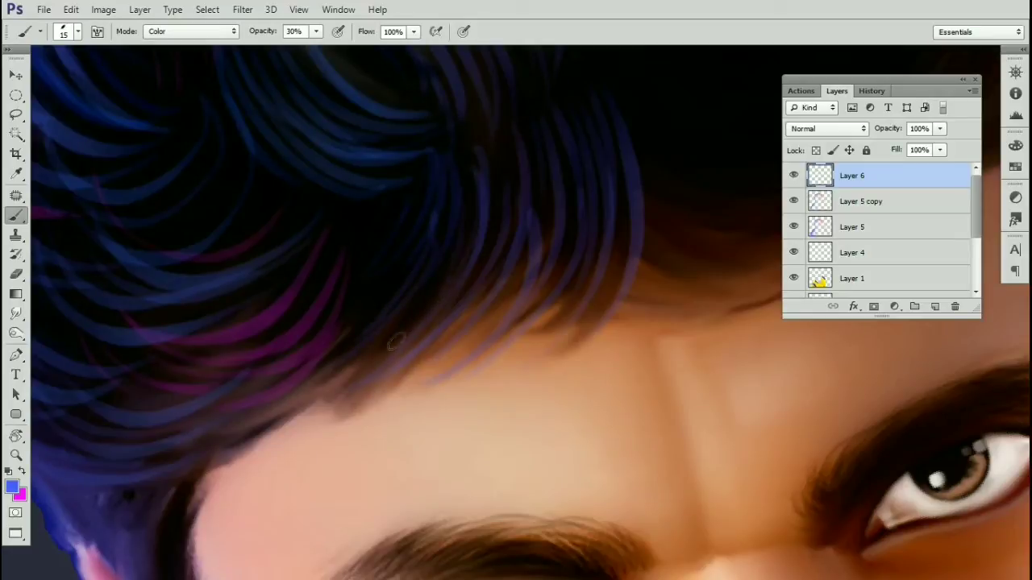
Step: Paint blue strands curving under the lower edge of the oval curl towards the magenta-streaked lock, redoing one stroke
{"action": "left_click_drag", "start_coordinate": [397, 208], "coordinate": [290, 211]}
{"action": "key", "text": "ctrl+z"}
{"action": "left_click_drag", "start_coordinate": [411, 198], "coordinate": [250, 197]}
{"action": "mouse_move", "coordinate": [379, 205]}
{"action": "left_mouse_down"}
{"action": "mouse_move", "coordinate": [258, 197]}
{"action": "mouse_move", "coordinate": [270, 146]}
{"action": "left_mouse_up"}
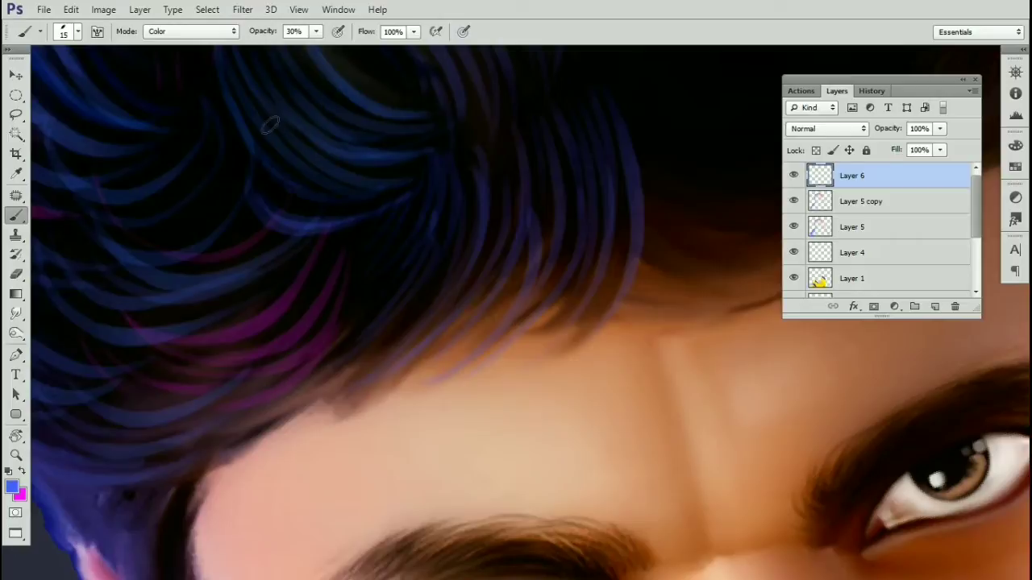
{"action": "left_click_drag", "start_coordinate": [327, 231], "coordinate": [421, 319]}
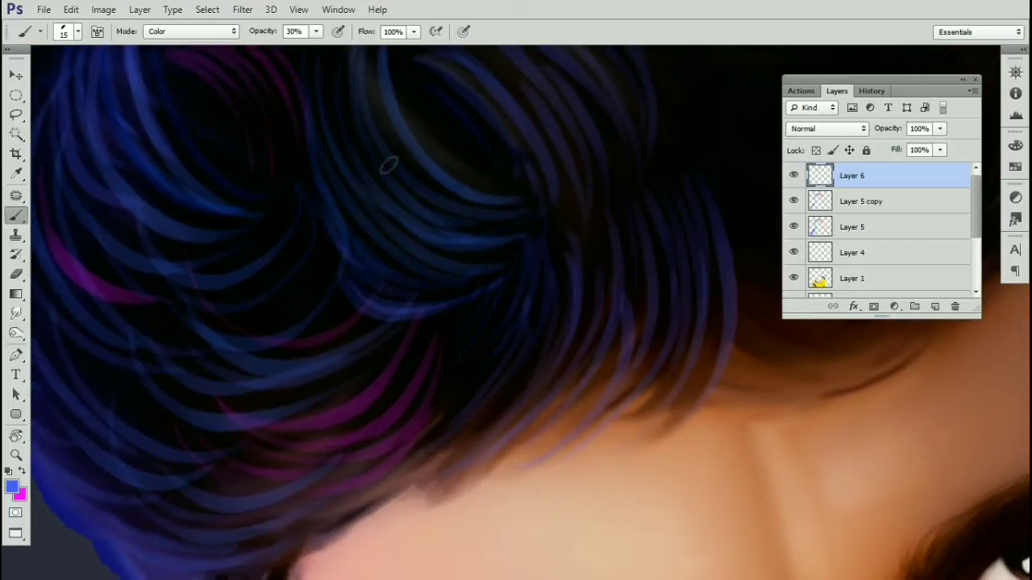
{"action": "left_click_drag", "start_coordinate": [387, 276], "coordinate": [289, 222]}
Step: Paint long blue strands down the dark magenta hair beside the pinkish lock below the crown
{"action": "key", "text": "ctrl+minus"}
{"action": "key", "text": "ctrl+minus"}
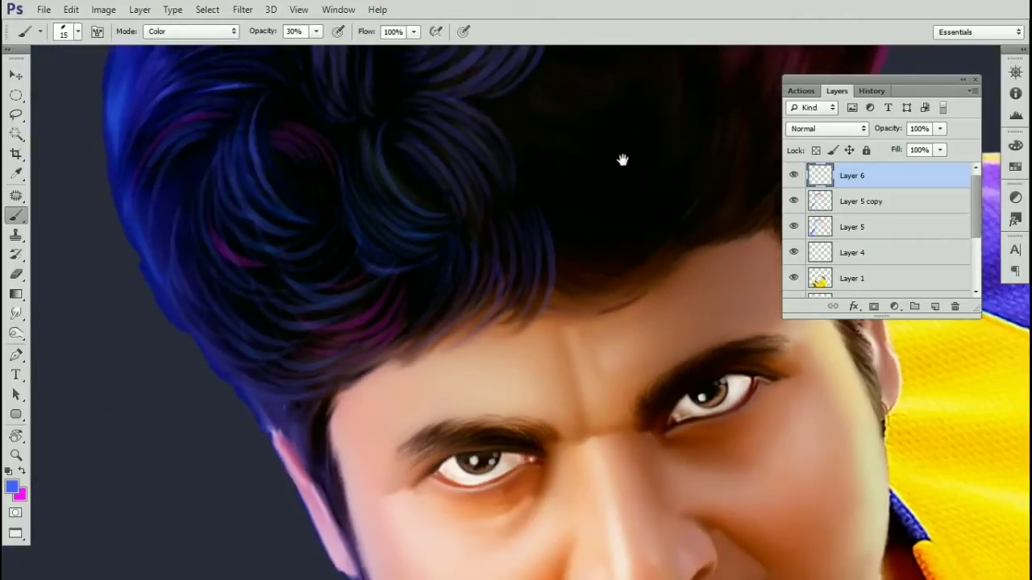
{"action": "mouse_move", "coordinate": [621, 159]}
{"action": "left_mouse_down"}
{"action": "mouse_move", "coordinate": [603, 253]}
{"action": "mouse_move", "coordinate": [550, 297]}
{"action": "mouse_move", "coordinate": [567, 249]}
{"action": "mouse_move", "coordinate": [594, 313]}
{"action": "mouse_move", "coordinate": [590, 256]}
{"action": "mouse_move", "coordinate": [616, 224]}
{"action": "left_mouse_up"}
{"action": "key", "text": "ctrl+minus"}
{"action": "key", "text": "ctrl+minus"}
{"action": "key", "text": "ctrl+plus"}
{"action": "key", "text": "ctrl+plus"}
{"action": "left_click", "coordinate": [532, 247], "text": "ctrl"}
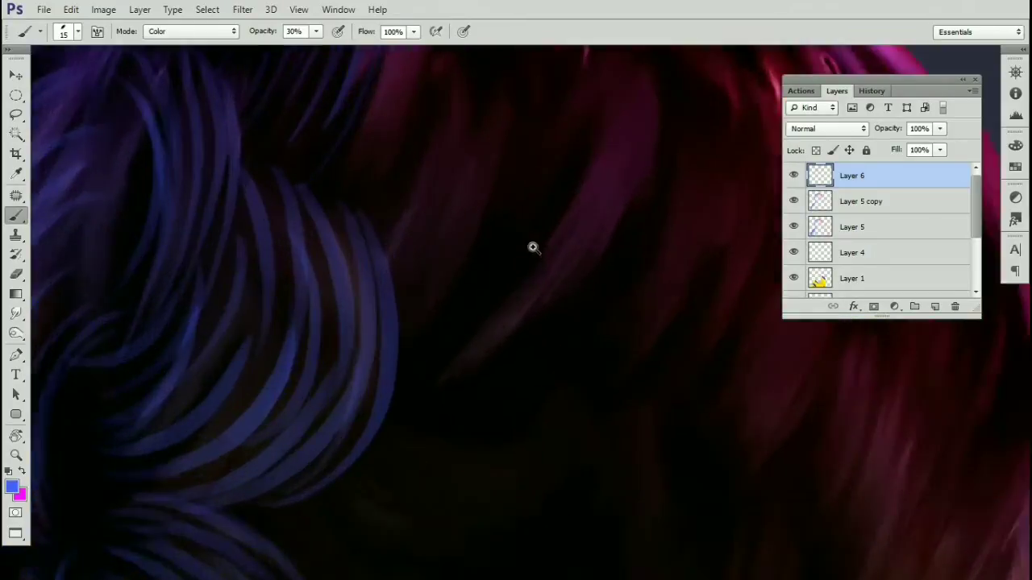
{"action": "left_click_drag", "start_coordinate": [532, 247], "coordinate": [571, 331]}
{"action": "left_click_drag", "start_coordinate": [449, 85], "coordinate": [460, 245]}
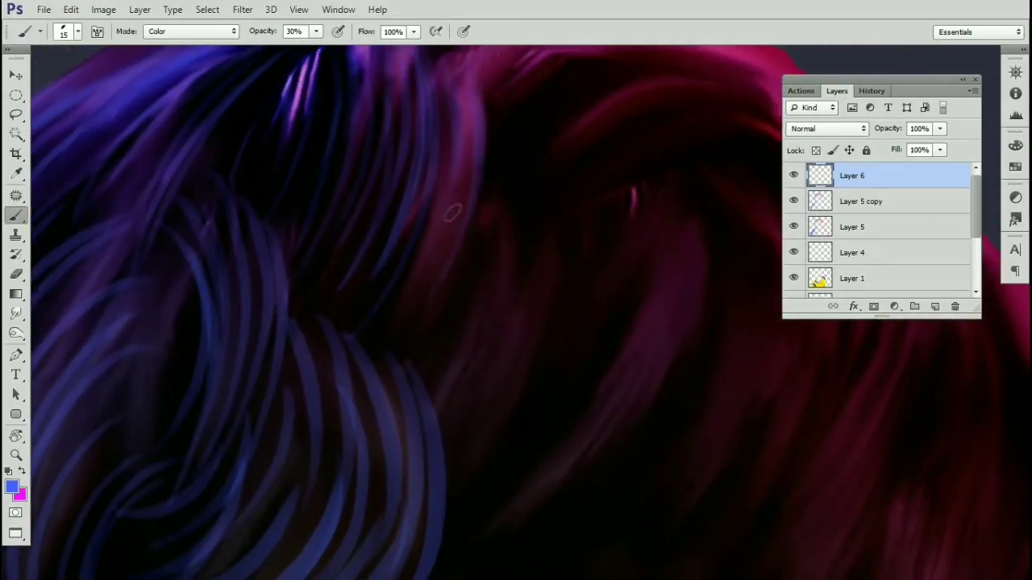
{"action": "left_click_drag", "start_coordinate": [484, 134], "coordinate": [463, 284]}
{"action": "left_click_drag", "start_coordinate": [476, 217], "coordinate": [457, 142]}
{"action": "left_click_drag", "start_coordinate": [466, 101], "coordinate": [445, 301]}
{"action": "mouse_move", "coordinate": [500, 124]}
{"action": "left_mouse_down"}
{"action": "mouse_move", "coordinate": [465, 346]}
{"action": "mouse_move", "coordinate": [525, 249]}
{"action": "mouse_move", "coordinate": [505, 269]}
{"action": "mouse_move", "coordinate": [463, 206]}
{"action": "left_mouse_up"}
{"action": "mouse_move", "coordinate": [419, 292]}
{"action": "left_mouse_down"}
{"action": "mouse_move", "coordinate": [464, 252]}
{"action": "mouse_move", "coordinate": [490, 349]}
{"action": "left_mouse_up"}
Step: Make magenta the foreground colour and paint curved magenta strands next to the new blue ones, undoing a stray stroke
{"action": "left_click_drag", "start_coordinate": [496, 156], "coordinate": [527, 313]}
{"action": "left_click_drag", "start_coordinate": [535, 150], "coordinate": [529, 342]}
{"action": "left_click_drag", "start_coordinate": [533, 250], "coordinate": [543, 352]}
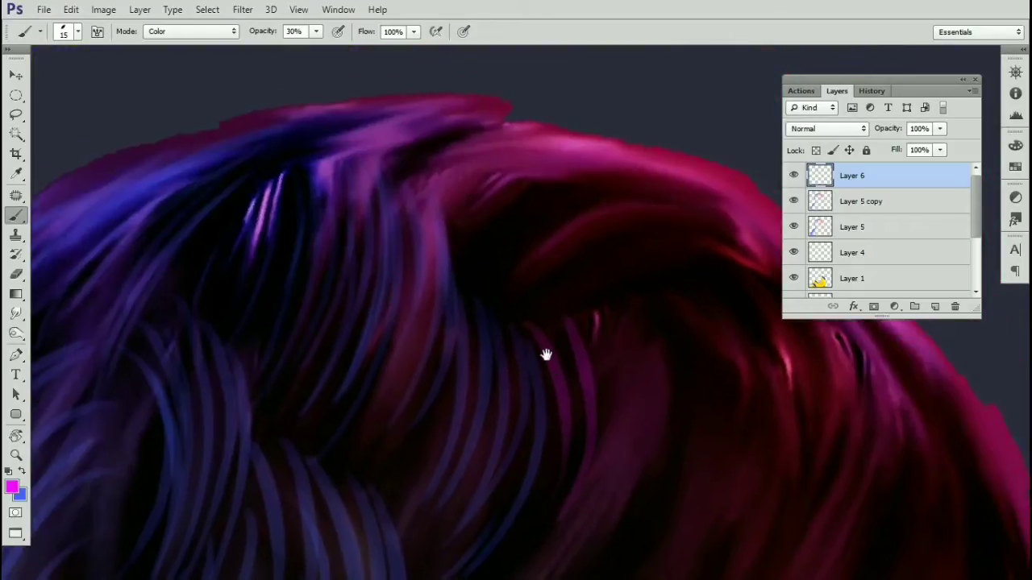
{"action": "key", "text": "ctrl+z"}
Step: Paint long magenta arcs along the dark red wave beneath the crown, undoing the last two strokes
{"action": "left_click_drag", "start_coordinate": [545, 293], "coordinate": [711, 248]}
{"action": "left_click_drag", "start_coordinate": [538, 274], "coordinate": [705, 224]}
{"action": "left_click_drag", "start_coordinate": [536, 260], "coordinate": [700, 208]}
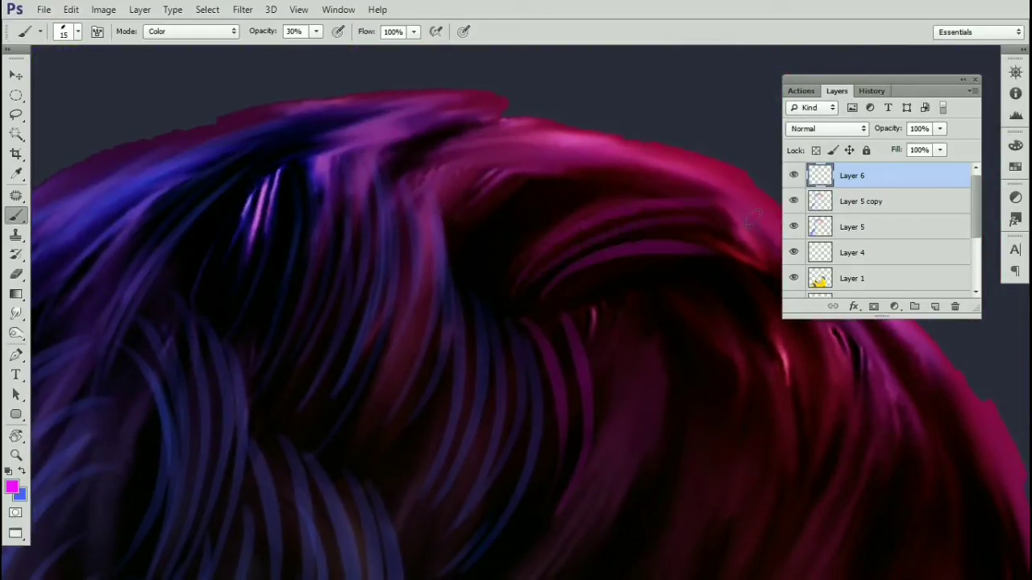
{"action": "left_click_drag", "start_coordinate": [567, 222], "coordinate": [712, 201]}
{"action": "left_click_drag", "start_coordinate": [495, 260], "coordinate": [677, 178]}
{"action": "key", "text": "ctrl+alt+z"}
{"action": "key", "text": "ctrl+alt+z"}
Step: Paint more magenta arcs around the inner end of the red wave and up to the parting at the crown
{"action": "mouse_move", "coordinate": [521, 283]}
{"action": "left_mouse_down"}
{"action": "mouse_move", "coordinate": [610, 186]}
{"action": "mouse_move", "coordinate": [682, 179]}
{"action": "left_mouse_up"}
{"action": "mouse_move", "coordinate": [506, 274]}
{"action": "left_mouse_down"}
{"action": "mouse_move", "coordinate": [560, 189]}
{"action": "mouse_move", "coordinate": [649, 169]}
{"action": "left_mouse_up"}
{"action": "mouse_move", "coordinate": [478, 266]}
{"action": "left_mouse_down"}
{"action": "mouse_move", "coordinate": [581, 159]}
{"action": "mouse_move", "coordinate": [648, 131]}
{"action": "left_mouse_up"}
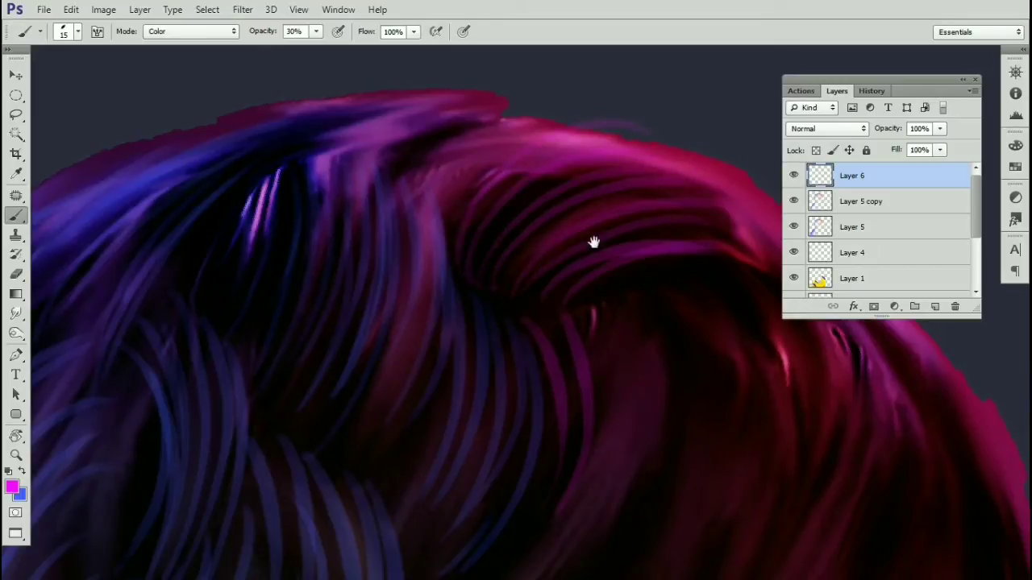
{"action": "left_click_drag", "start_coordinate": [562, 222], "coordinate": [615, 249]}
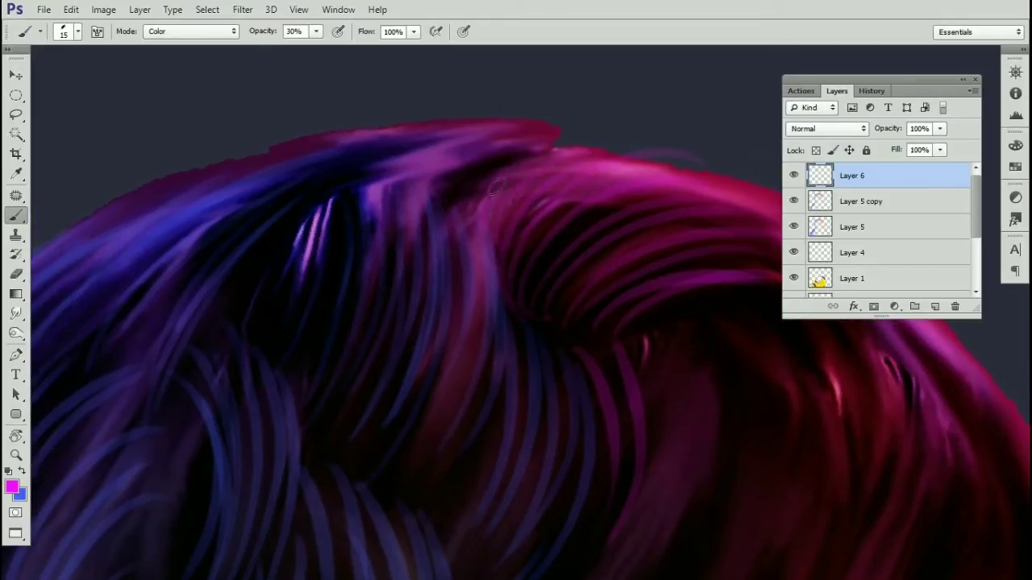
{"action": "mouse_move", "coordinate": [496, 186]}
{"action": "left_mouse_down"}
{"action": "mouse_move", "coordinate": [592, 230]}
{"action": "mouse_move", "coordinate": [622, 179]}
{"action": "left_mouse_up"}
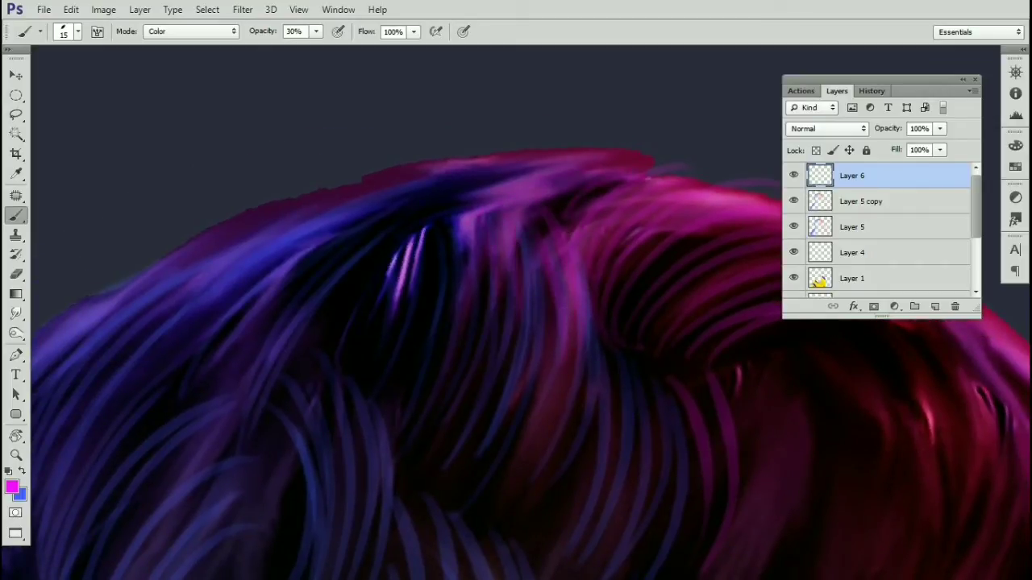
{"action": "left_click_drag", "start_coordinate": [450, 257], "coordinate": [495, 246]}
Step: Paint magenta strands around the bright pink highlight and over the blue hair at the crown, undoing a stray stroke
{"action": "mouse_move", "coordinate": [516, 190]}
{"action": "left_mouse_down"}
{"action": "mouse_move", "coordinate": [472, 270]}
{"action": "mouse_move", "coordinate": [471, 238]}
{"action": "mouse_move", "coordinate": [466, 359]}
{"action": "left_mouse_up"}
{"action": "key", "text": "ctrl+z"}
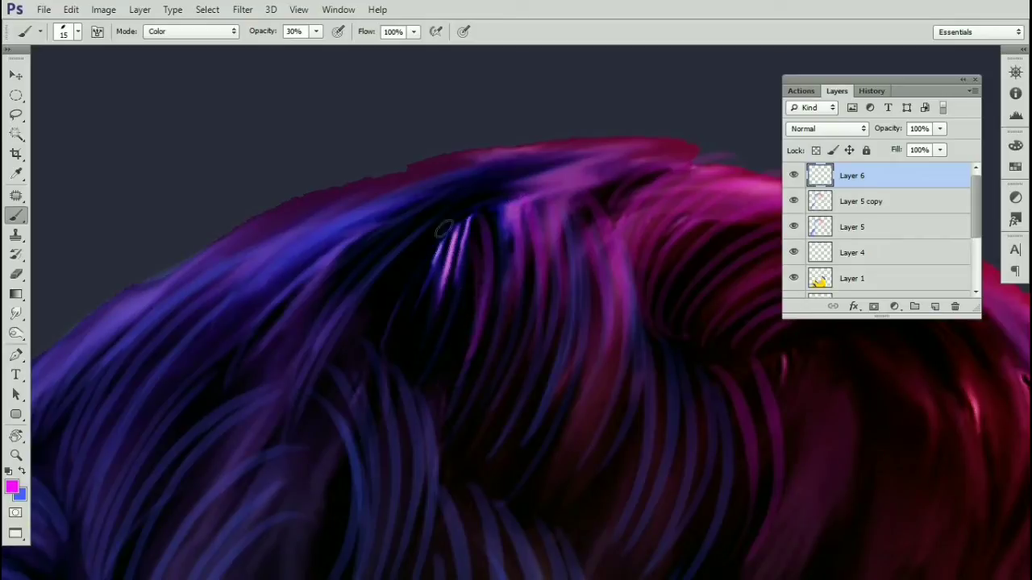
{"action": "left_click_drag", "start_coordinate": [465, 266], "coordinate": [449, 384]}
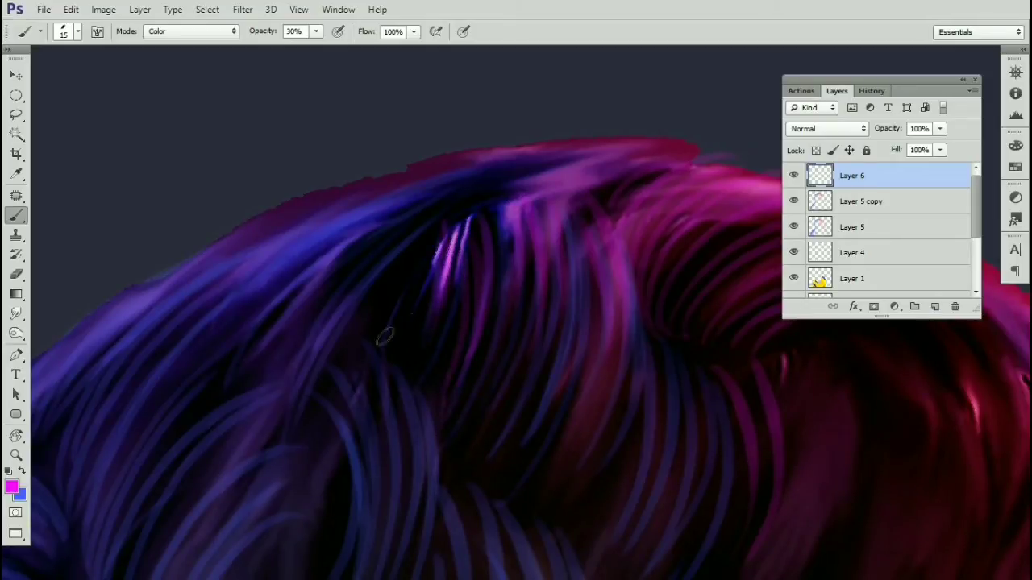
{"action": "mouse_move", "coordinate": [385, 339]}
{"action": "left_mouse_down"}
{"action": "mouse_move", "coordinate": [375, 273]}
{"action": "mouse_move", "coordinate": [353, 261]}
{"action": "mouse_move", "coordinate": [381, 236]}
{"action": "mouse_move", "coordinate": [453, 232]}
{"action": "mouse_move", "coordinate": [591, 157]}
{"action": "left_mouse_up"}
{"action": "left_click_drag", "start_coordinate": [690, 183], "coordinate": [518, 166]}
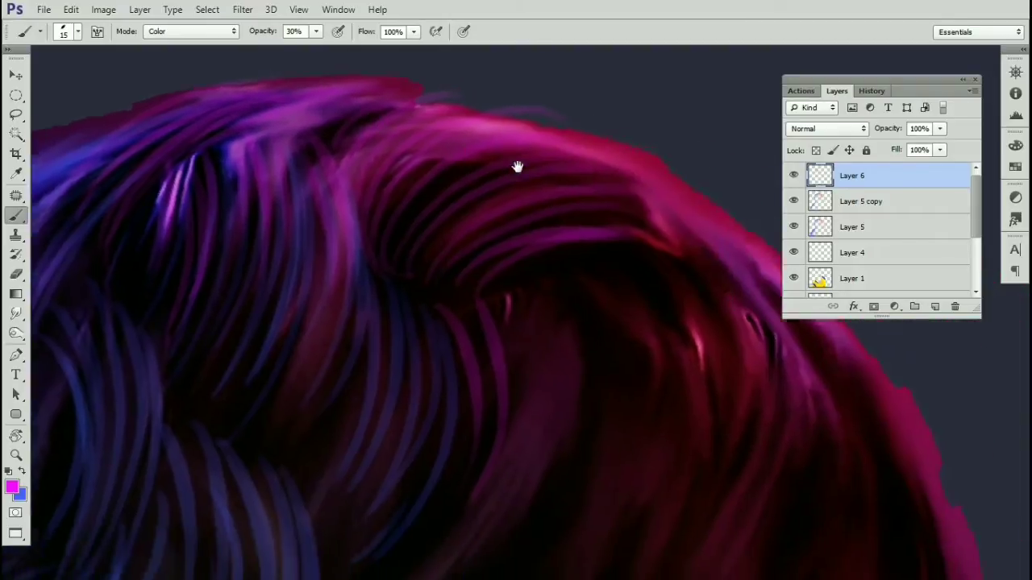
Step: Paint magenta strands along the red wave below the crown and down from the small pink highlight under it
{"action": "left_click_drag", "start_coordinate": [316, 260], "coordinate": [513, 166]}
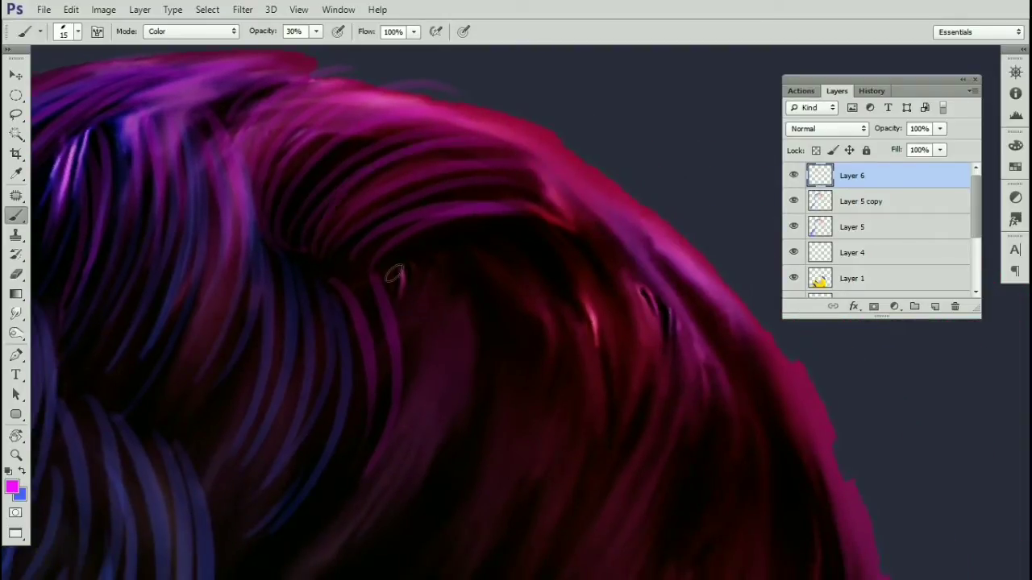
{"action": "left_click_drag", "start_coordinate": [388, 254], "coordinate": [580, 215]}
{"action": "left_click_drag", "start_coordinate": [429, 195], "coordinate": [544, 192]}
{"action": "left_click_drag", "start_coordinate": [405, 155], "coordinate": [590, 179]}
{"action": "left_click_drag", "start_coordinate": [474, 269], "coordinate": [487, 162]}
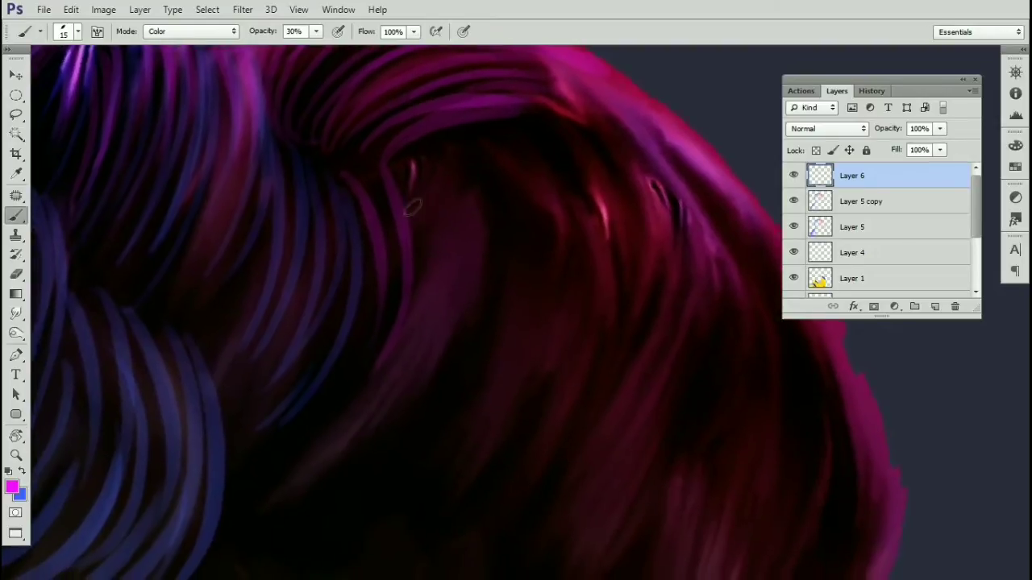
{"action": "left_click_drag", "start_coordinate": [410, 169], "coordinate": [429, 376]}
{"action": "left_click_drag", "start_coordinate": [425, 184], "coordinate": [451, 323]}
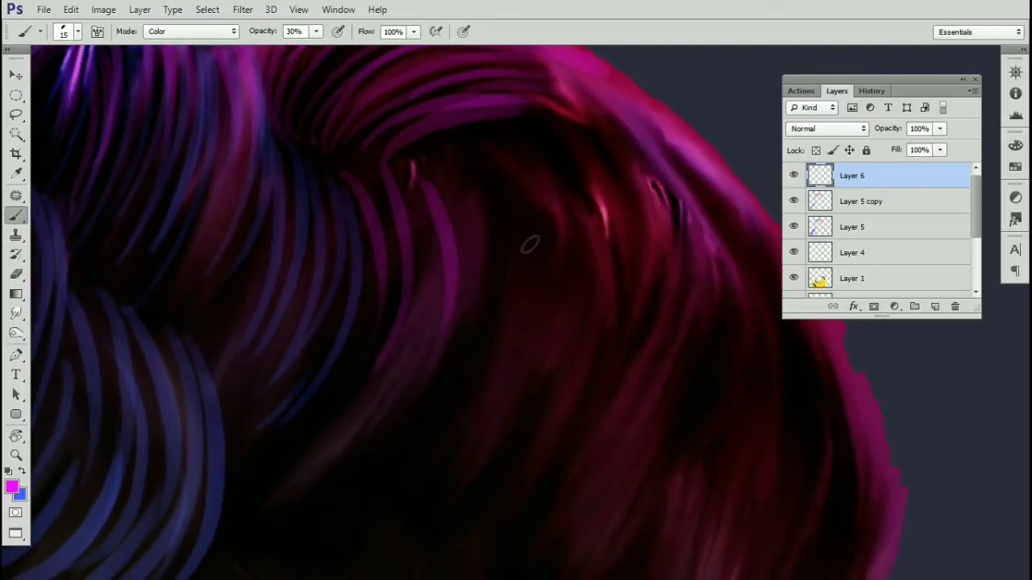
Step: Paint a stack of curved magenta arcs in the black hair beside the blue curls, undoing the first stroke
{"action": "left_click_drag", "start_coordinate": [566, 298], "coordinate": [587, 166]}
{"action": "key", "text": "ctrl+minus"}
{"action": "left_click_drag", "start_coordinate": [540, 288], "coordinate": [576, 165]}
{"action": "key", "text": "ctrl+plus"}
{"action": "mouse_move", "coordinate": [331, 149]}
{"action": "left_mouse_down"}
{"action": "mouse_move", "coordinate": [422, 196]}
{"action": "mouse_move", "coordinate": [476, 153]}
{"action": "left_mouse_up"}
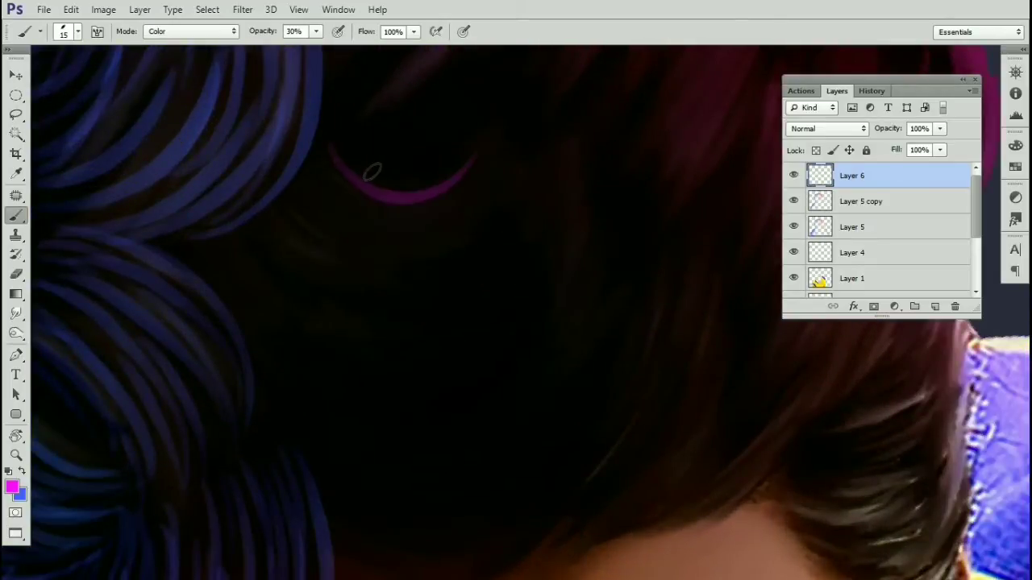
{"action": "key", "text": "ctrl+z"}
{"action": "left_click_drag", "start_coordinate": [330, 148], "coordinate": [506, 121]}
{"action": "mouse_move", "coordinate": [351, 164]}
{"action": "left_mouse_down"}
{"action": "mouse_move", "coordinate": [449, 180]}
{"action": "mouse_move", "coordinate": [503, 160]}
{"action": "mouse_move", "coordinate": [513, 190]}
{"action": "left_mouse_up"}
{"action": "left_click_drag", "start_coordinate": [330, 189], "coordinate": [532, 232]}
{"action": "left_click_drag", "start_coordinate": [285, 207], "coordinate": [528, 238]}
{"action": "mouse_move", "coordinate": [263, 243]}
{"action": "left_mouse_down"}
{"action": "mouse_move", "coordinate": [376, 320]}
{"action": "mouse_move", "coordinate": [530, 238]}
{"action": "mouse_move", "coordinate": [496, 261]}
{"action": "left_mouse_up"}
{"action": "left_click_drag", "start_coordinate": [242, 262], "coordinate": [524, 308]}
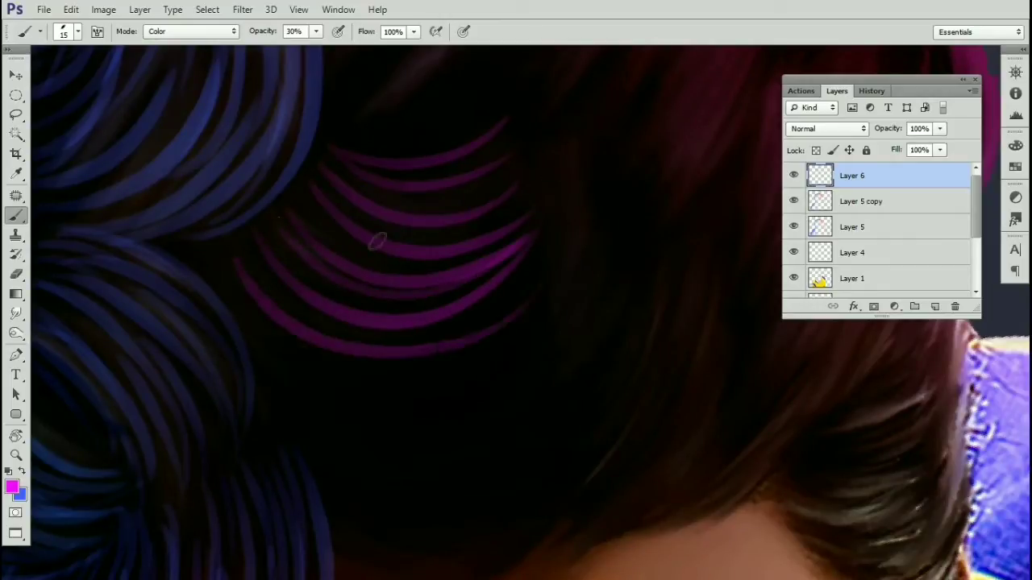
Step: Paint long magenta strands around the outer ends of the stacked arcs and along the faint lock above them
{"action": "scroll", "coordinate": [498, 318], "scroll_direction": "up", "scroll_amount": 5}
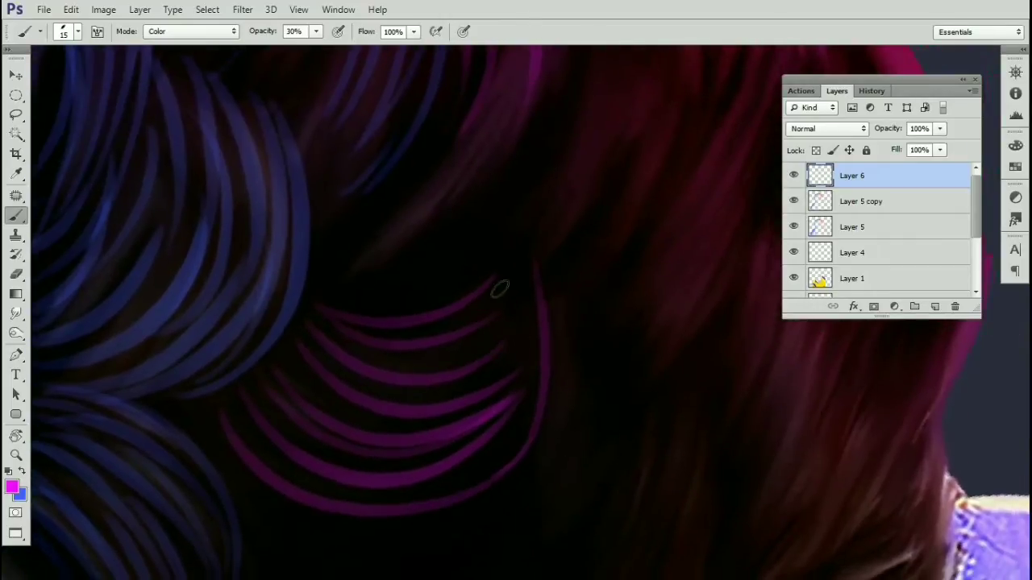
{"action": "mouse_move", "coordinate": [484, 465]}
{"action": "left_mouse_down"}
{"action": "mouse_move", "coordinate": [535, 392]}
{"action": "mouse_move", "coordinate": [544, 292]}
{"action": "left_mouse_up"}
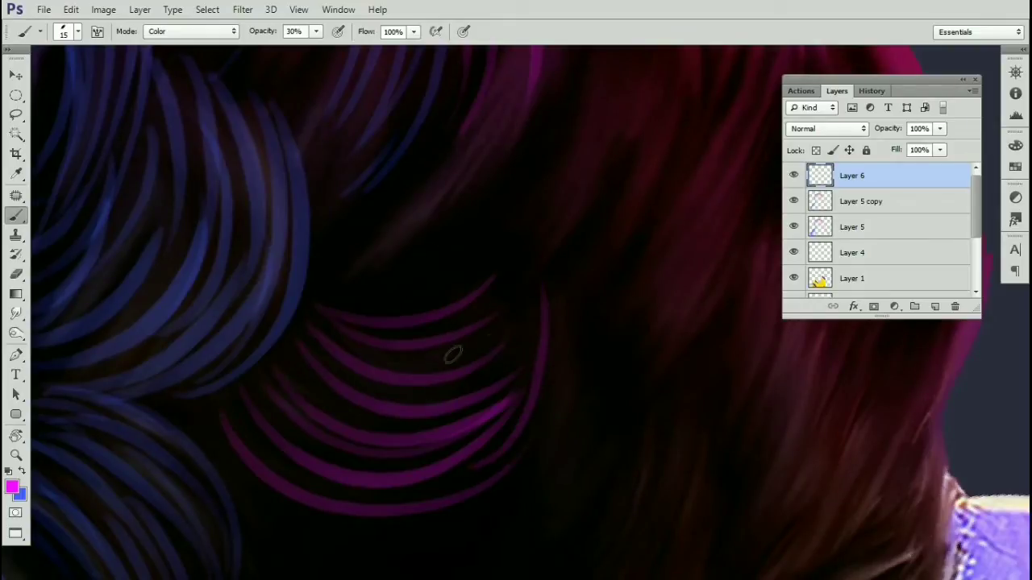
{"action": "left_click_drag", "start_coordinate": [479, 258], "coordinate": [495, 336]}
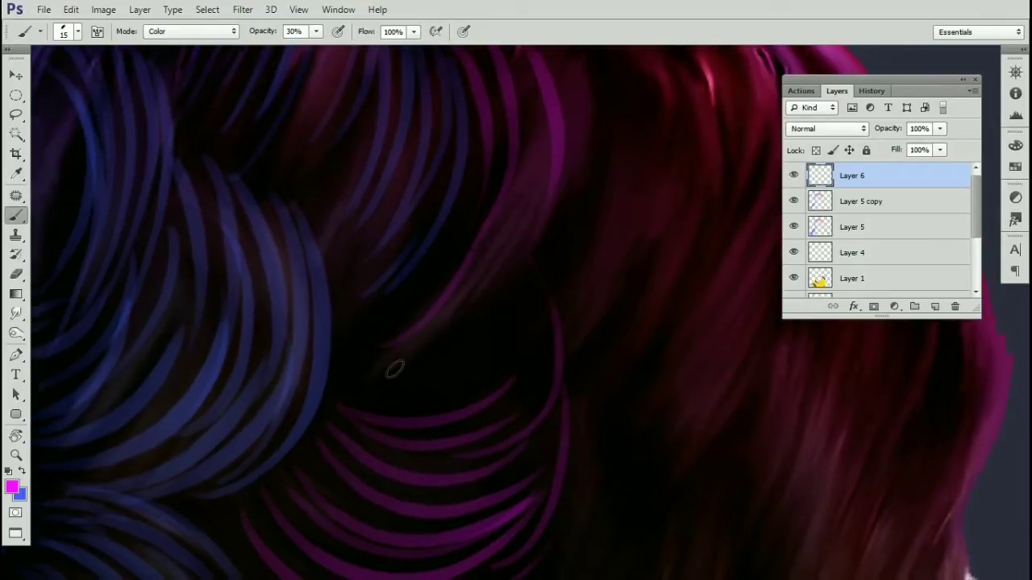
{"action": "left_click_drag", "start_coordinate": [400, 361], "coordinate": [533, 189]}
{"action": "mouse_move", "coordinate": [456, 381]}
{"action": "left_mouse_down"}
{"action": "mouse_move", "coordinate": [556, 181]}
{"action": "mouse_move", "coordinate": [446, 327]}
{"action": "mouse_move", "coordinate": [423, 324]}
{"action": "left_mouse_up"}
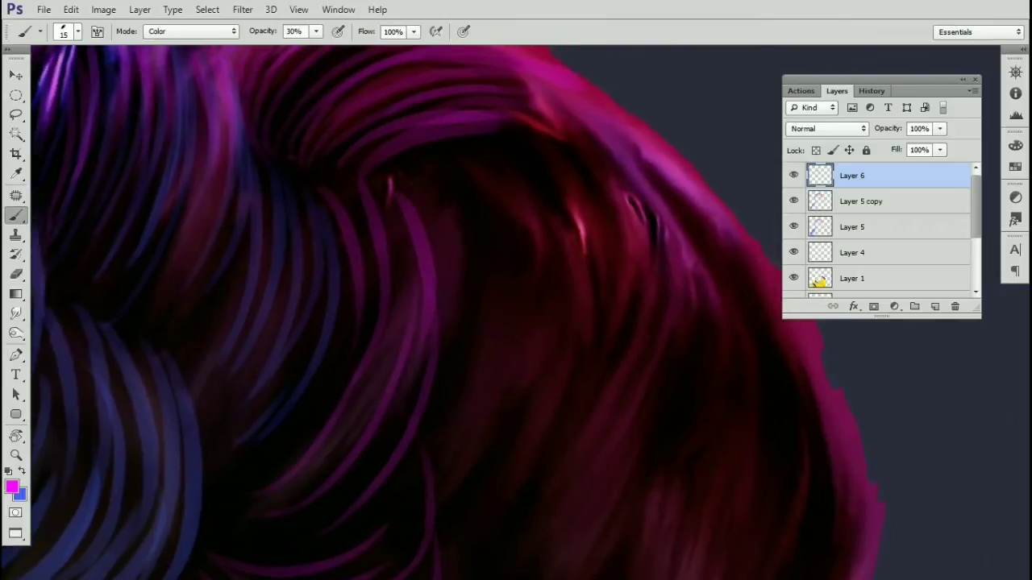
Step: Paint a row of magenta strands falling from the underside of the red wave across the red highlight
{"action": "mouse_move", "coordinate": [416, 181]}
{"action": "left_mouse_down"}
{"action": "mouse_move", "coordinate": [459, 279]}
{"action": "mouse_move", "coordinate": [468, 358]}
{"action": "left_mouse_up"}
{"action": "mouse_move", "coordinate": [457, 168]}
{"action": "left_mouse_down"}
{"action": "mouse_move", "coordinate": [491, 237]}
{"action": "mouse_move", "coordinate": [496, 317]}
{"action": "left_mouse_up"}
{"action": "left_click_drag", "start_coordinate": [467, 167], "coordinate": [534, 319]}
{"action": "left_click_drag", "start_coordinate": [488, 150], "coordinate": [561, 321]}
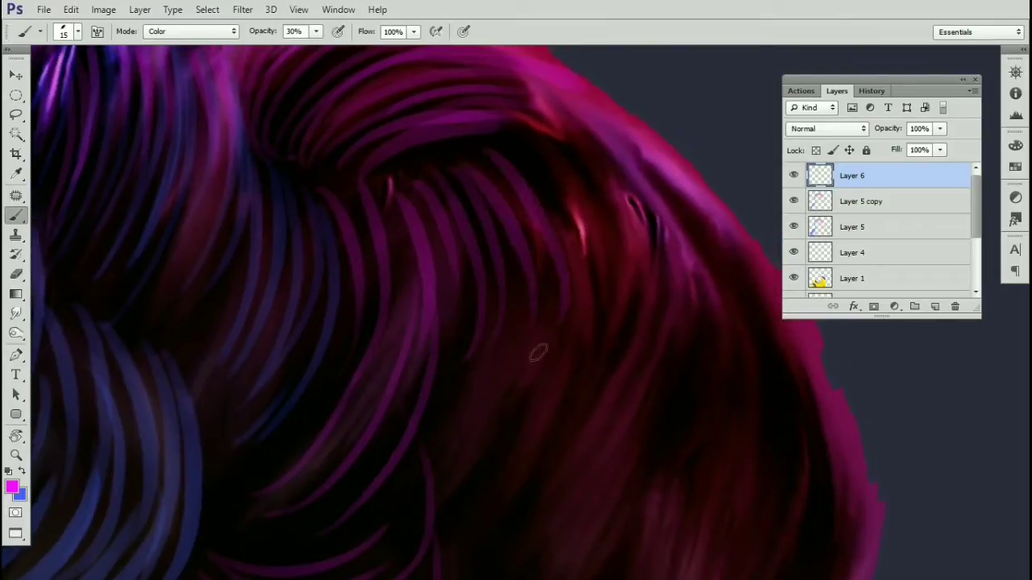
{"action": "left_click_drag", "start_coordinate": [521, 167], "coordinate": [608, 355]}
{"action": "left_click_drag", "start_coordinate": [564, 162], "coordinate": [656, 350]}
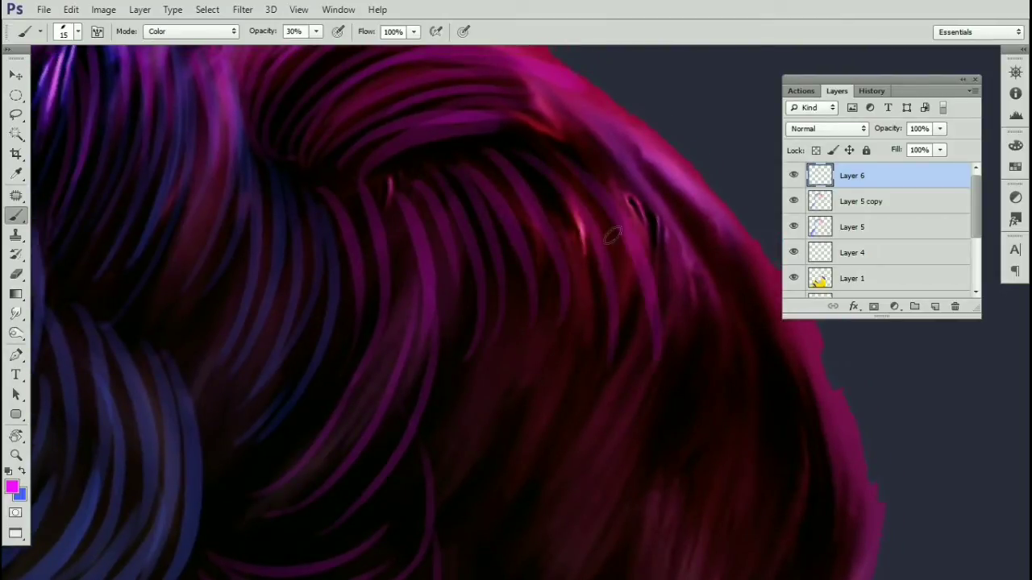
Step: Fill the gaps around the bright red highlight and along the wave above it with more magenta strands
{"action": "left_click_drag", "start_coordinate": [613, 204], "coordinate": [652, 231]}
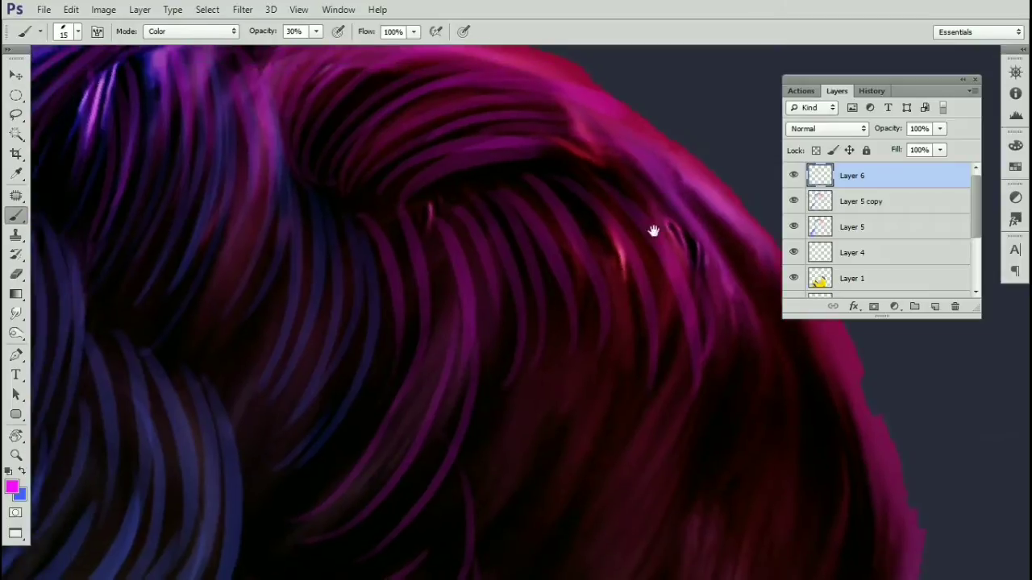
{"action": "left_click_drag", "start_coordinate": [561, 176], "coordinate": [635, 309]}
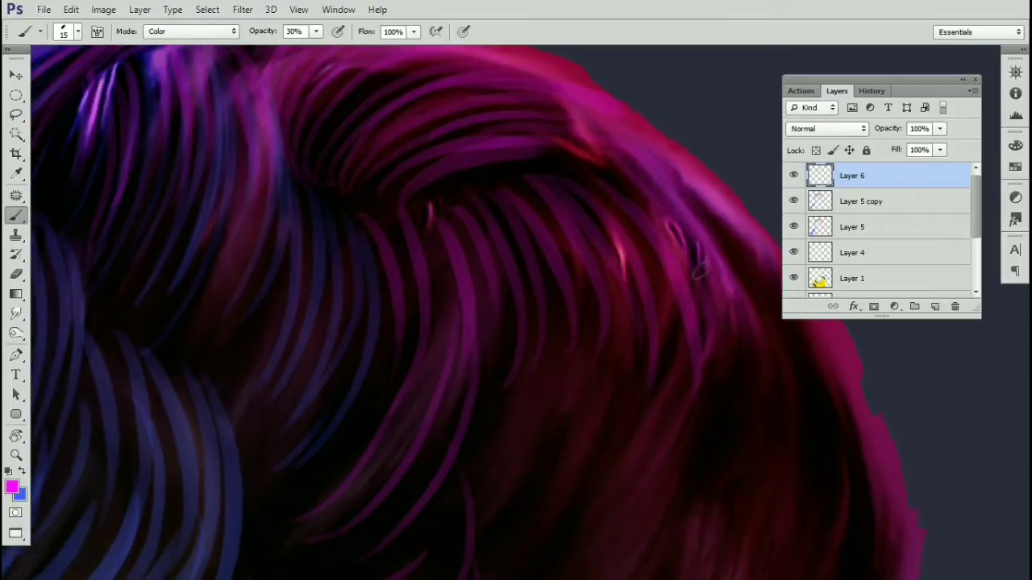
{"action": "mouse_move", "coordinate": [474, 185]}
{"action": "left_mouse_down"}
{"action": "mouse_move", "coordinate": [517, 215]}
{"action": "mouse_move", "coordinate": [685, 211]}
{"action": "left_mouse_up"}
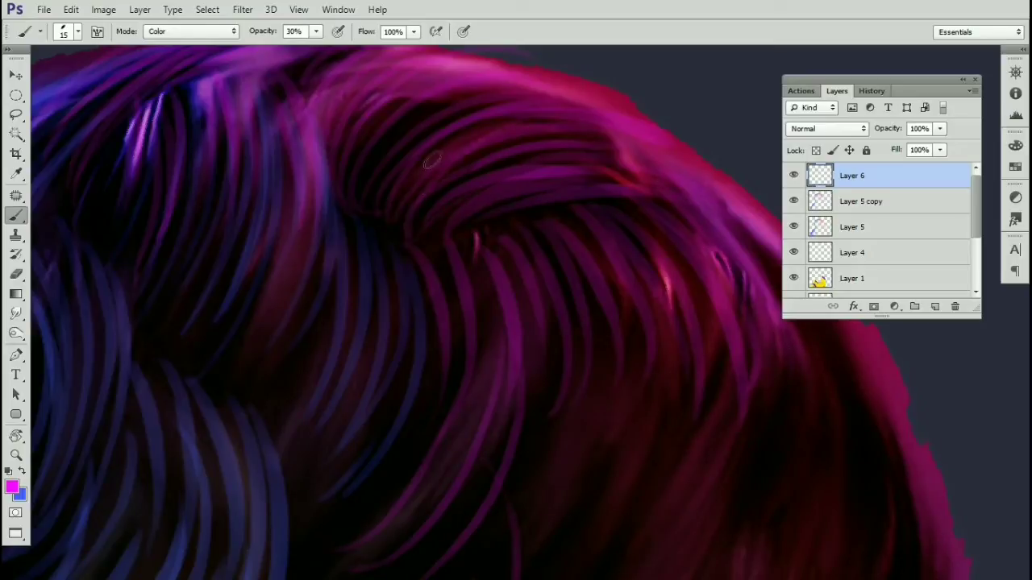
{"action": "left_click_drag", "start_coordinate": [453, 197], "coordinate": [479, 233]}
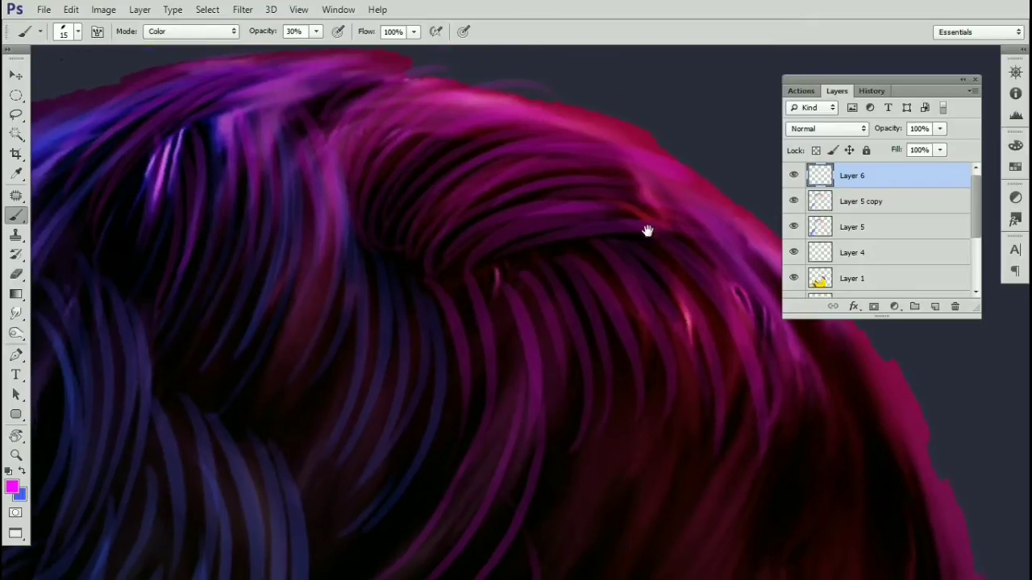
Step: Paint long magenta strands down the dark hair just inside the head's outer edge on the jersey side
{"action": "left_click_drag", "start_coordinate": [648, 231], "coordinate": [515, 128]}
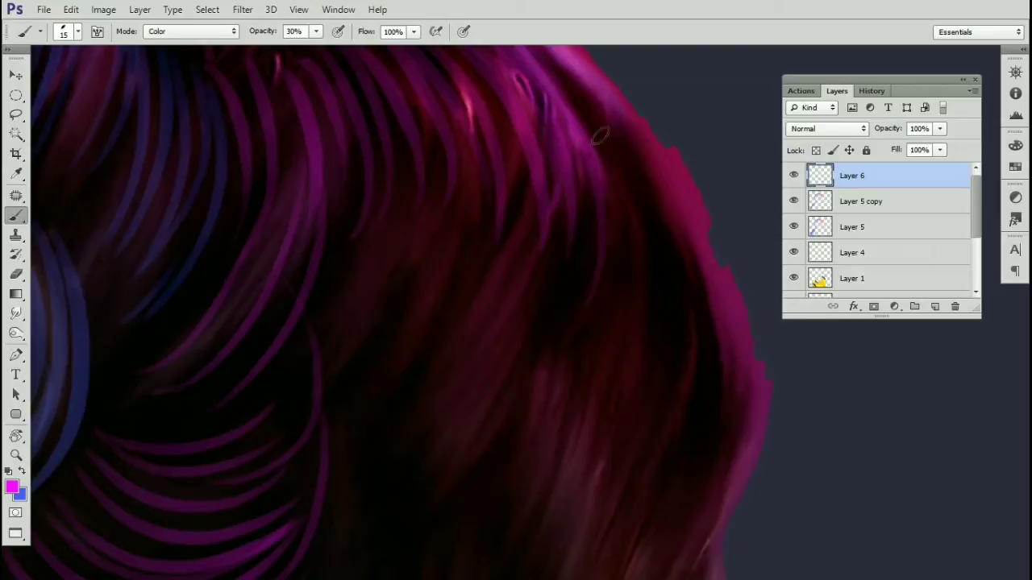
{"action": "left_click_drag", "start_coordinate": [629, 253], "coordinate": [601, 216]}
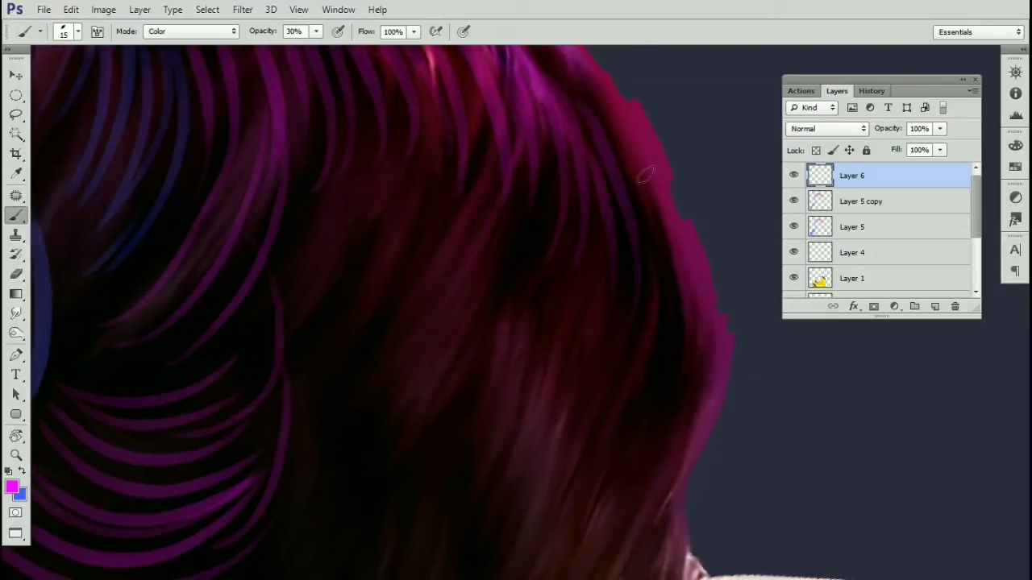
{"action": "left_click_drag", "start_coordinate": [646, 261], "coordinate": [614, 172]}
{"action": "left_click_drag", "start_coordinate": [641, 310], "coordinate": [606, 183]}
{"action": "key", "text": "ctrl+minus"}
{"action": "left_click_drag", "start_coordinate": [585, 253], "coordinate": [599, 214]}
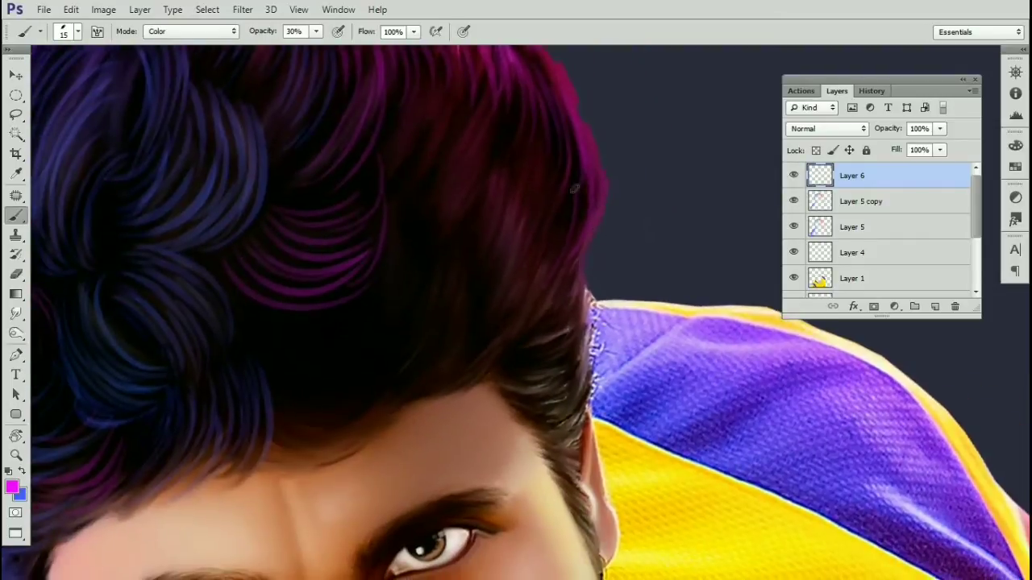
Step: Paint magenta strands through the side hair beside the jersey collar, down to just above the ear
{"action": "scroll", "coordinate": [562, 168], "scroll_direction": "up", "scroll_amount": 4}
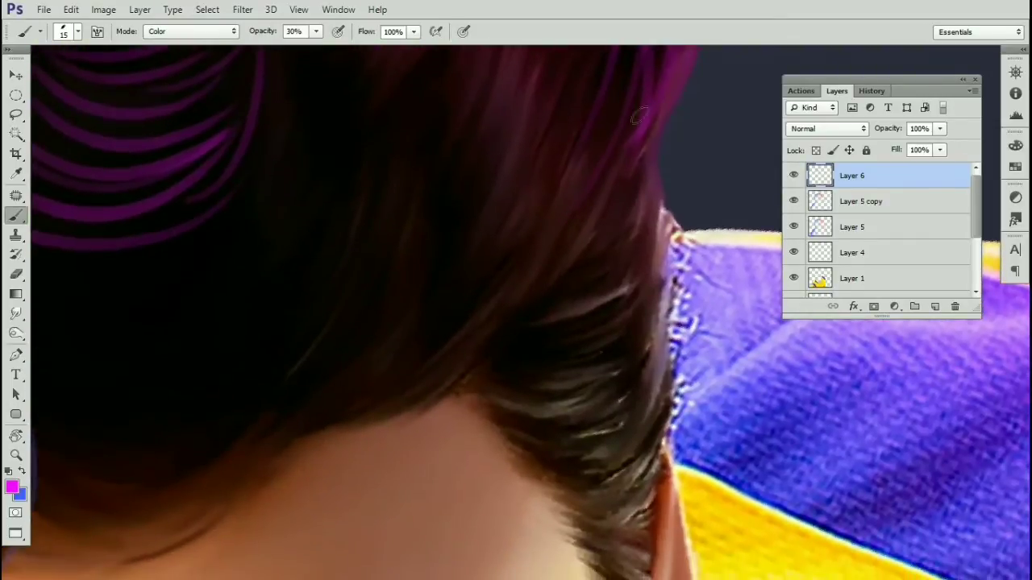
{"action": "mouse_move", "coordinate": [635, 232]}
{"action": "left_mouse_down"}
{"action": "mouse_move", "coordinate": [598, 287]}
{"action": "mouse_move", "coordinate": [566, 201]}
{"action": "left_mouse_up"}
{"action": "left_click_drag", "start_coordinate": [625, 184], "coordinate": [576, 279]}
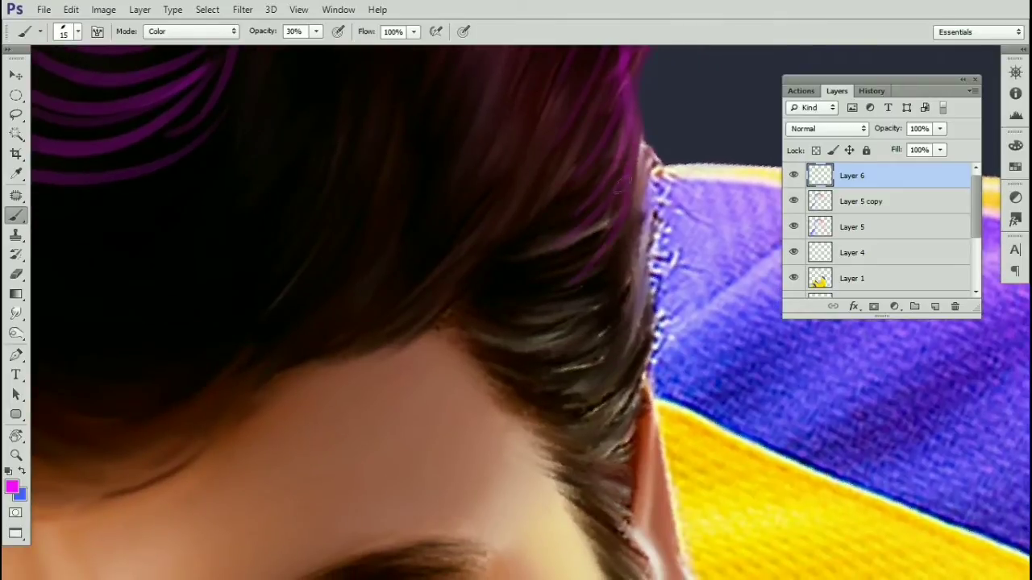
{"action": "left_click_drag", "start_coordinate": [631, 201], "coordinate": [559, 320]}
{"action": "scroll", "coordinate": [632, 210], "scroll_direction": "down", "scroll_amount": 1}
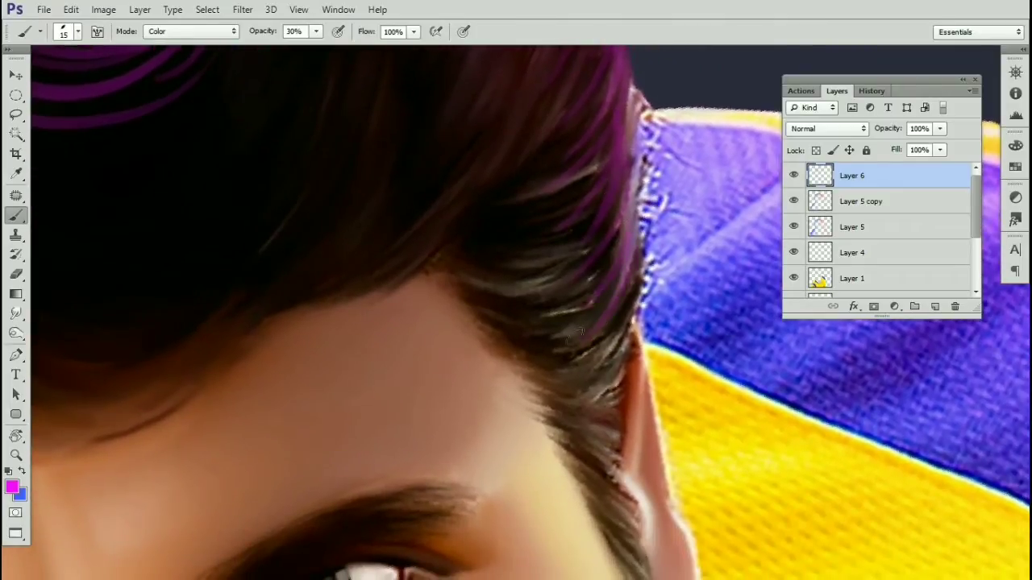
{"action": "scroll", "coordinate": [625, 298], "scroll_direction": "down", "scroll_amount": 1}
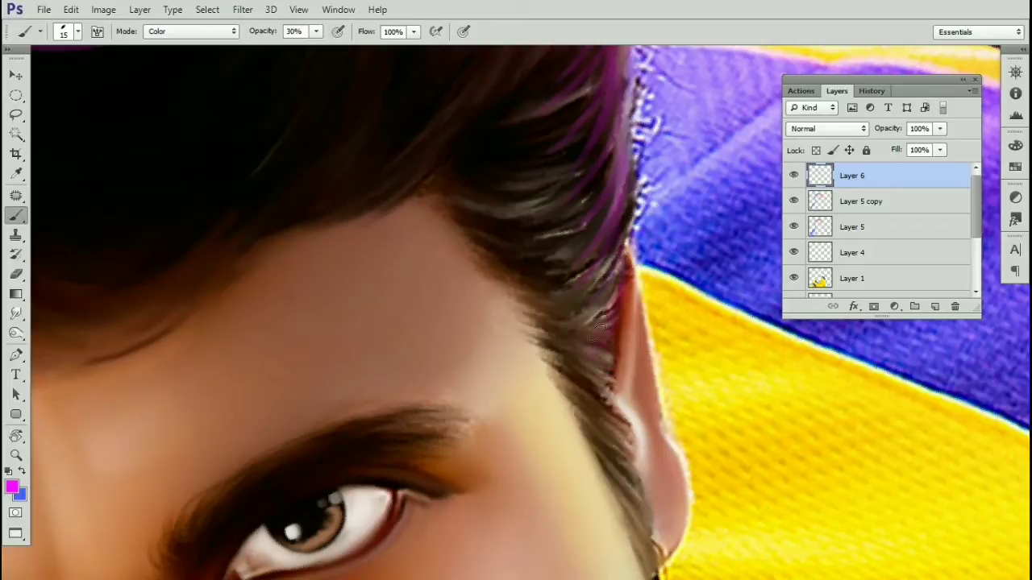
{"action": "mouse_move", "coordinate": [532, 237]}
{"action": "left_mouse_down"}
{"action": "mouse_move", "coordinate": [545, 274]}
{"action": "mouse_move", "coordinate": [599, 230]}
{"action": "left_mouse_up"}
{"action": "left_click", "coordinate": [546, 274], "text": "alt"}
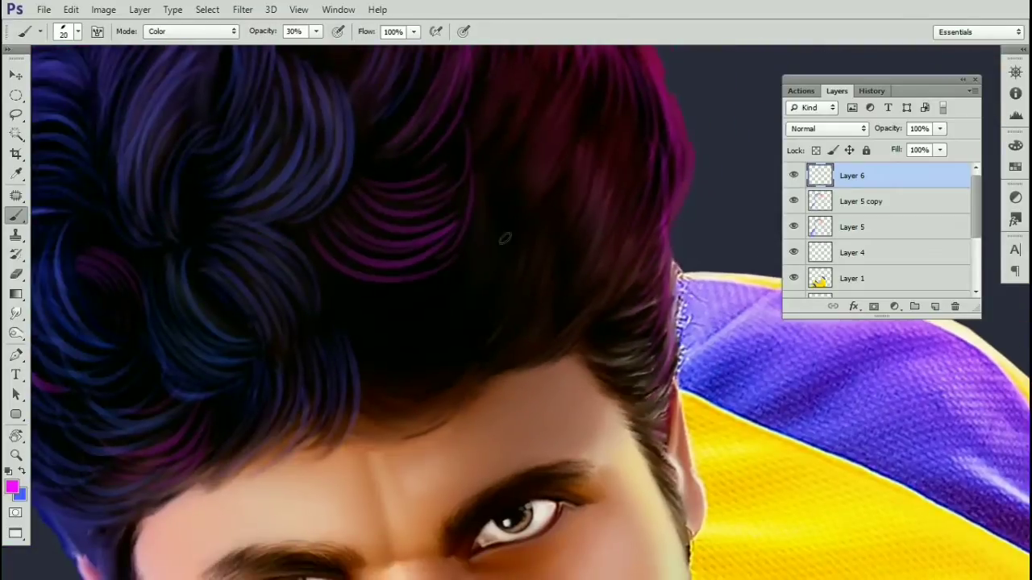
Step: Enlarge the brush to 25 and paint short magenta strands in the dark hair above the forehead, undoing unsatisfactory strokes
{"action": "key", "text": "bracketright"}
{"action": "key", "text": "bracketright"}
{"action": "key", "text": "bracketright"}
{"action": "mouse_move", "coordinate": [522, 218]}
{"action": "left_mouse_down"}
{"action": "mouse_move", "coordinate": [508, 311]}
{"action": "mouse_move", "coordinate": [532, 304]}
{"action": "left_mouse_up"}
{"action": "left_click_drag", "start_coordinate": [553, 220], "coordinate": [540, 322]}
{"action": "key", "text": "ctrl+alt+z"}
{"action": "key", "text": "ctrl+alt+z"}
{"action": "key", "text": "ctrl+alt+z"}
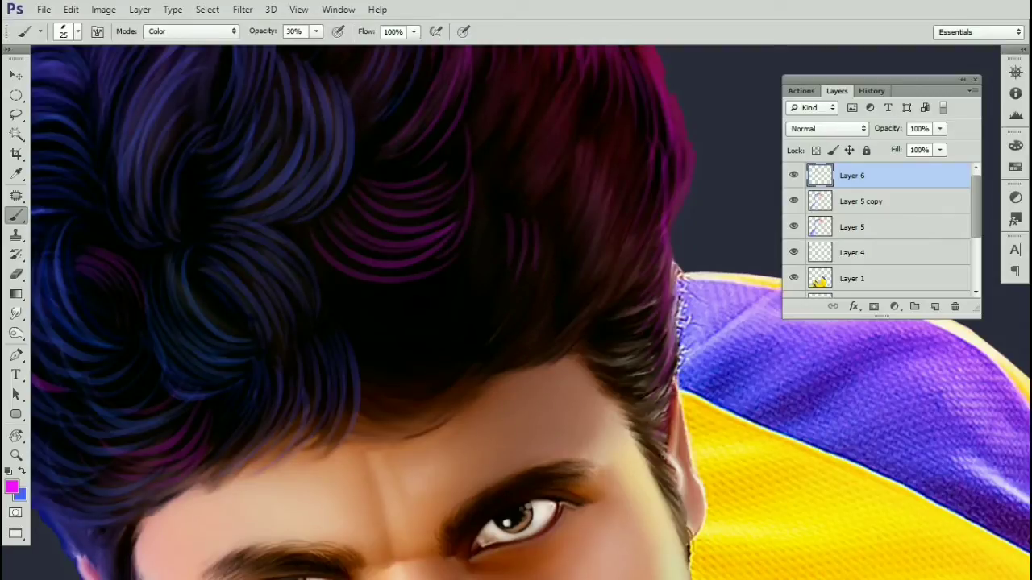
{"action": "left_click_drag", "start_coordinate": [548, 221], "coordinate": [554, 282]}
{"action": "key", "text": "ctrl+alt+z"}
{"action": "key", "text": "ctrl+alt+z"}
{"action": "left_click_drag", "start_coordinate": [548, 222], "coordinate": [530, 331]}
{"action": "key", "text": "ctrl+alt+z"}
Step: Paint magenta strands over the dark red locks between the wave and the side hair
{"action": "scroll", "coordinate": [513, 261], "scroll_direction": "up", "scroll_amount": 5}
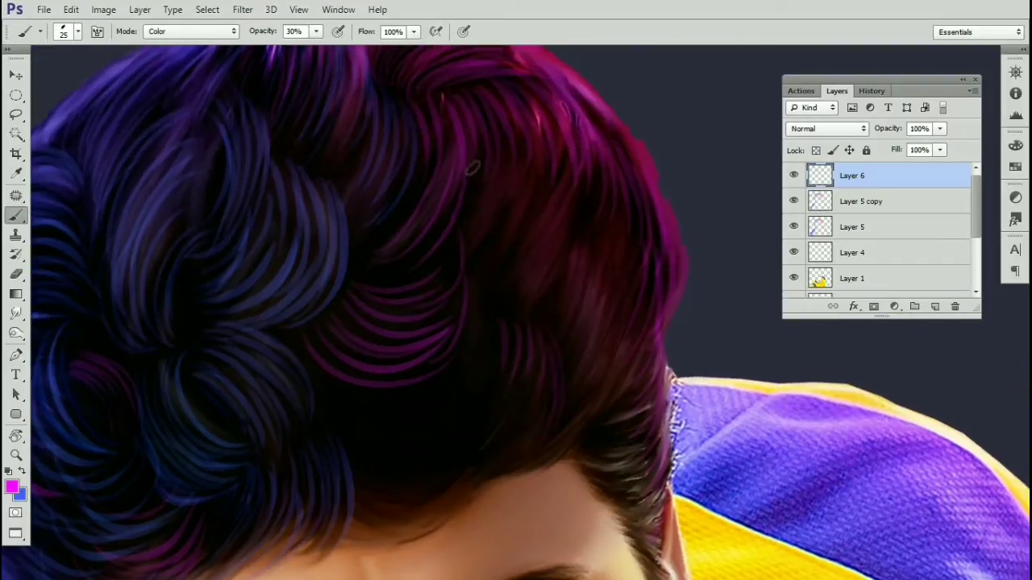
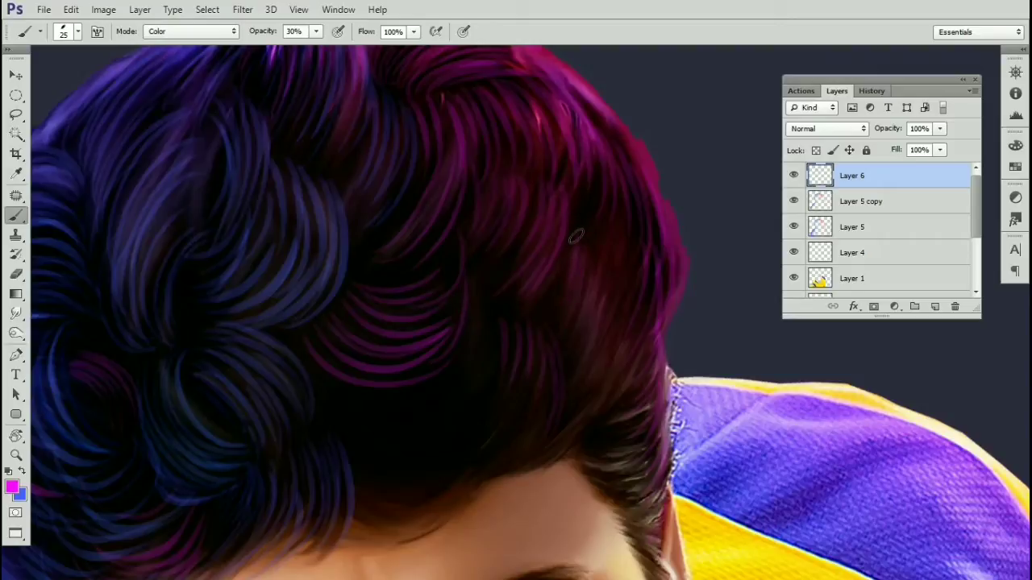
{"action": "mouse_move", "coordinate": [576, 236]}
{"action": "left_mouse_down"}
{"action": "mouse_move", "coordinate": [553, 195]}
{"action": "mouse_move", "coordinate": [553, 260]}
{"action": "left_mouse_up"}
{"action": "left_click_drag", "start_coordinate": [572, 211], "coordinate": [557, 273]}
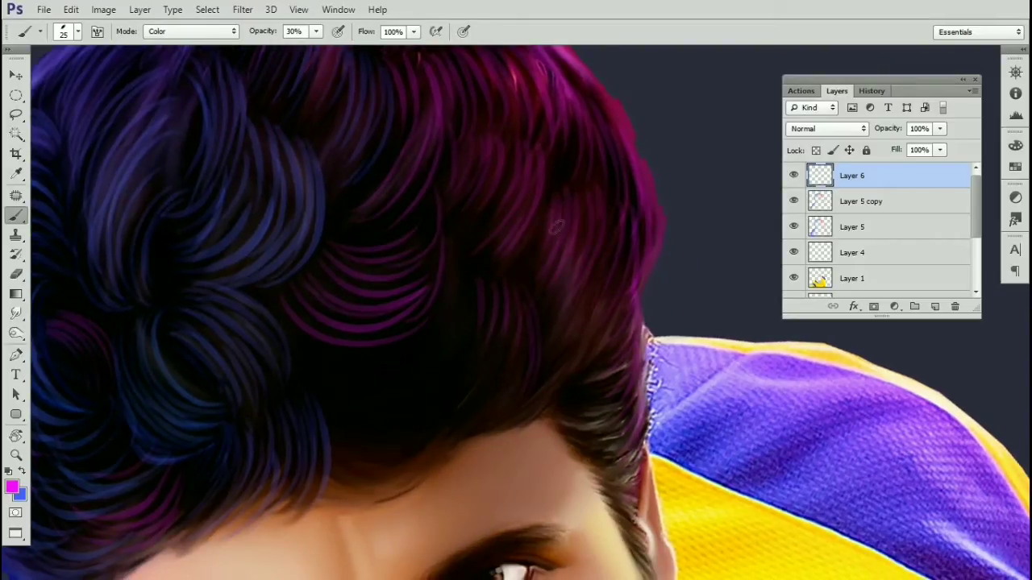
{"action": "scroll", "coordinate": [556, 226], "scroll_direction": "down", "scroll_amount": 3}
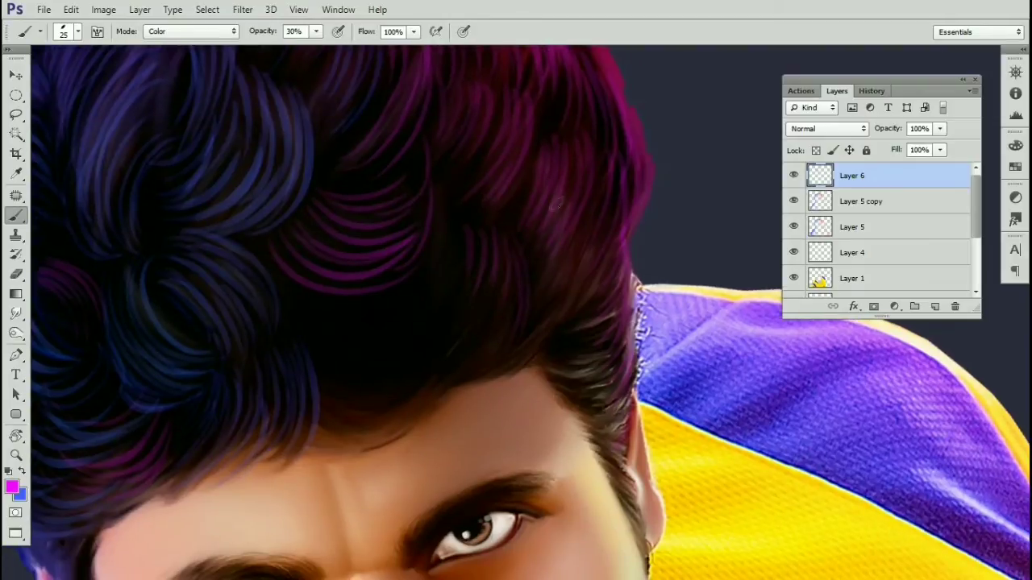
{"action": "left_click_drag", "start_coordinate": [591, 233], "coordinate": [578, 161]}
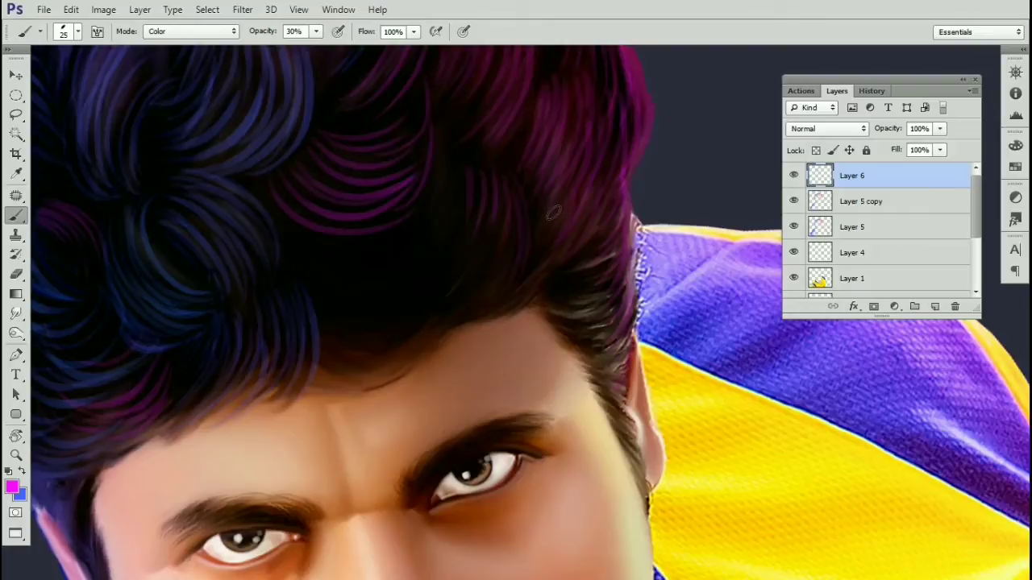
Step: Paint fine magenta strands down to the hairline above the forehead, beside the short strands
{"action": "left_click_drag", "start_coordinate": [479, 249], "coordinate": [574, 174]}
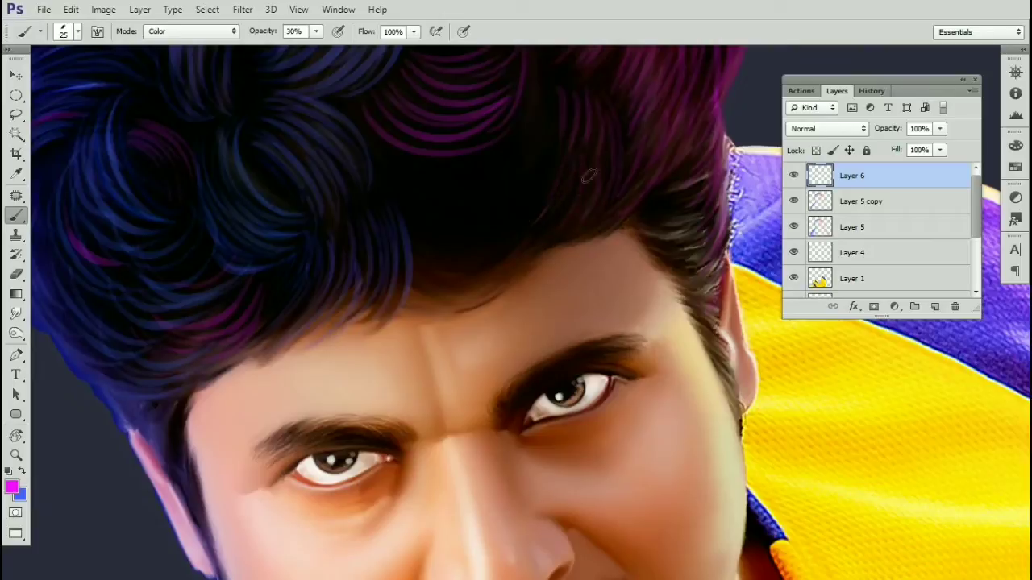
{"action": "left_click_drag", "start_coordinate": [540, 188], "coordinate": [567, 237]}
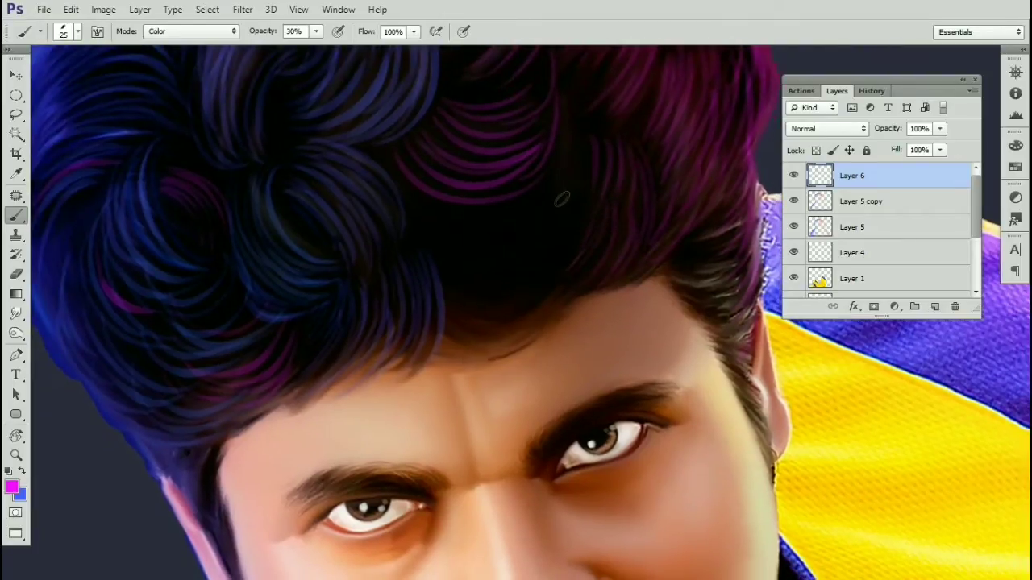
{"action": "mouse_move", "coordinate": [583, 176]}
{"action": "left_mouse_down"}
{"action": "mouse_move", "coordinate": [544, 315]}
{"action": "mouse_move", "coordinate": [576, 253]}
{"action": "left_mouse_up"}
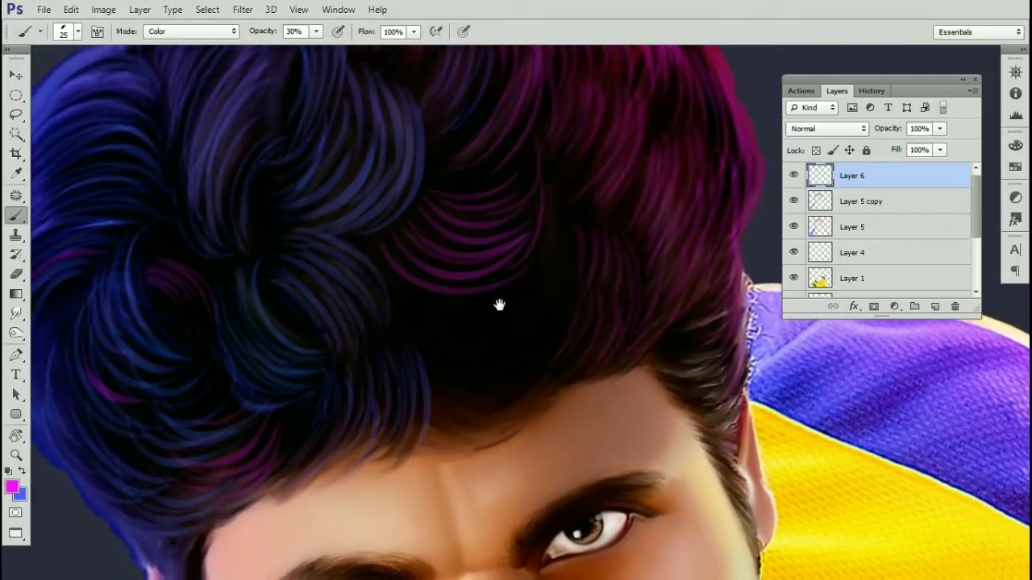
Step: Paint curved magenta strands in the black hair between the stacked arcs and the forehead, undoing a stray stroke
{"action": "mouse_move", "coordinate": [499, 305]}
{"action": "left_mouse_down"}
{"action": "mouse_move", "coordinate": [519, 258]}
{"action": "mouse_move", "coordinate": [569, 212]}
{"action": "left_mouse_up"}
{"action": "key", "text": "ctrl+z"}
{"action": "mouse_move", "coordinate": [482, 260]}
{"action": "left_mouse_down"}
{"action": "mouse_move", "coordinate": [575, 195]}
{"action": "mouse_move", "coordinate": [565, 245]}
{"action": "mouse_move", "coordinate": [586, 214]}
{"action": "left_mouse_up"}
{"action": "left_click_drag", "start_coordinate": [492, 298], "coordinate": [570, 246]}
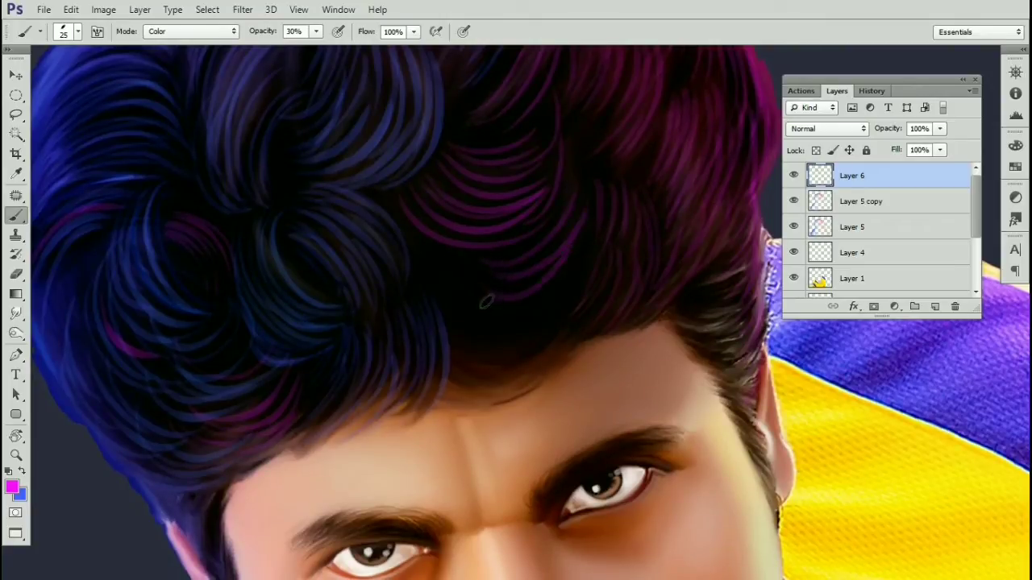
{"action": "left_click_drag", "start_coordinate": [493, 322], "coordinate": [576, 260]}
{"action": "left_click_drag", "start_coordinate": [506, 332], "coordinate": [500, 287]}
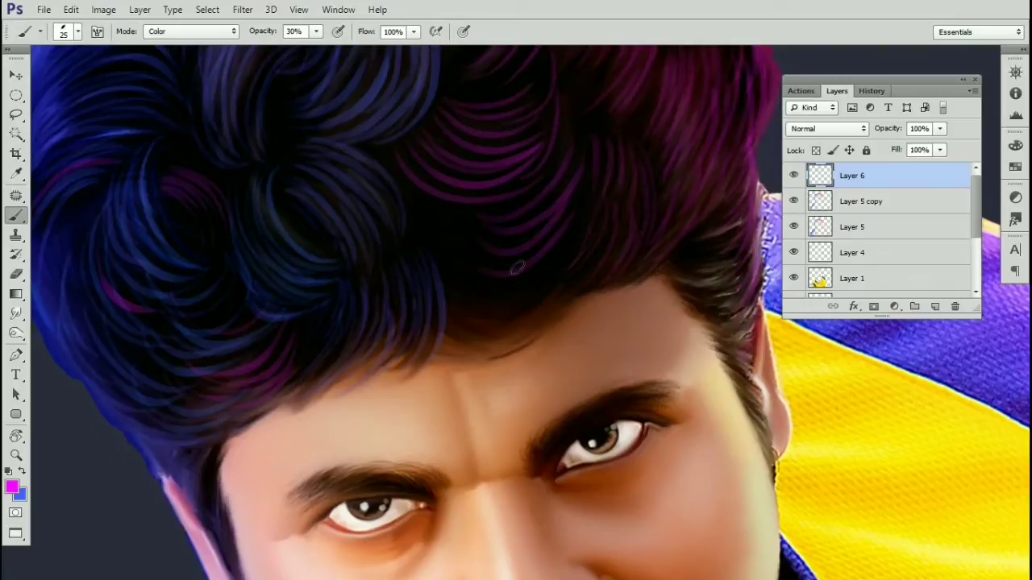
{"action": "scroll", "coordinate": [571, 172], "scroll_direction": "up", "scroll_amount": 2}
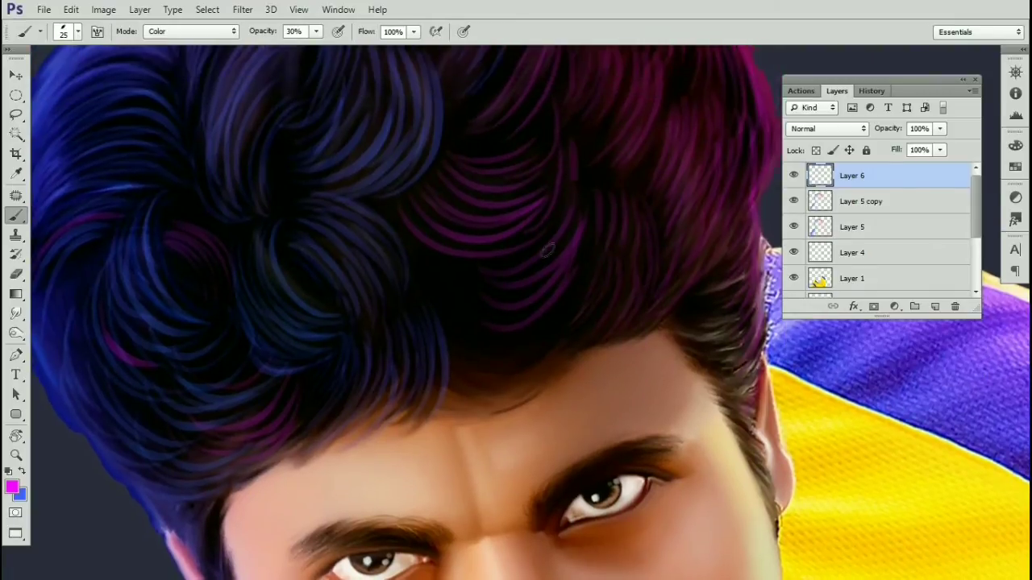
Step: Finish the magenta strands in the black hair above the forehead and paint blue strands beneath them down to the hairline
{"action": "left_click_drag", "start_coordinate": [498, 292], "coordinate": [514, 199]}
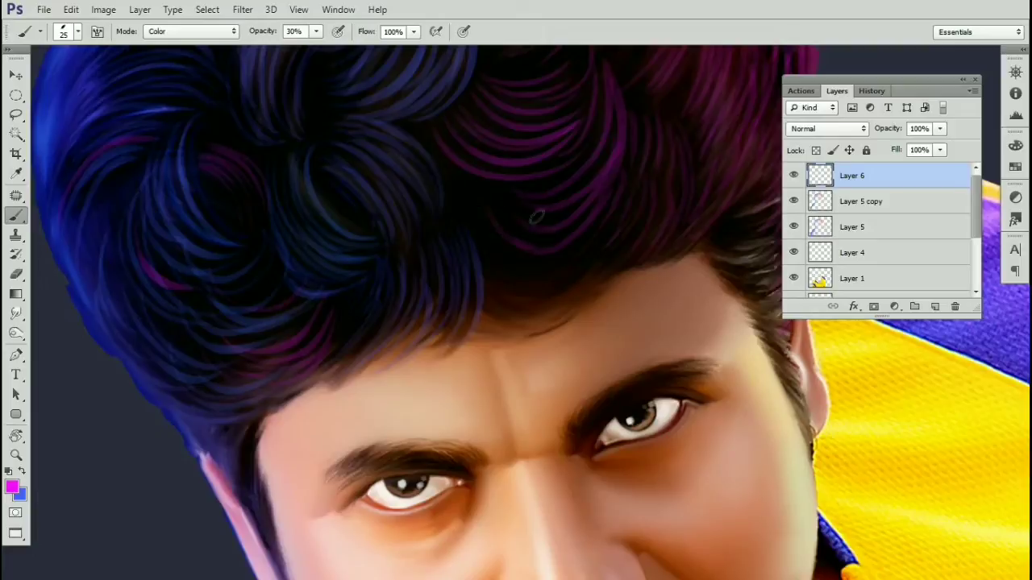
{"action": "mouse_move", "coordinate": [501, 210]}
{"action": "left_mouse_down"}
{"action": "mouse_move", "coordinate": [569, 252]}
{"action": "mouse_move", "coordinate": [541, 212]}
{"action": "left_mouse_up"}
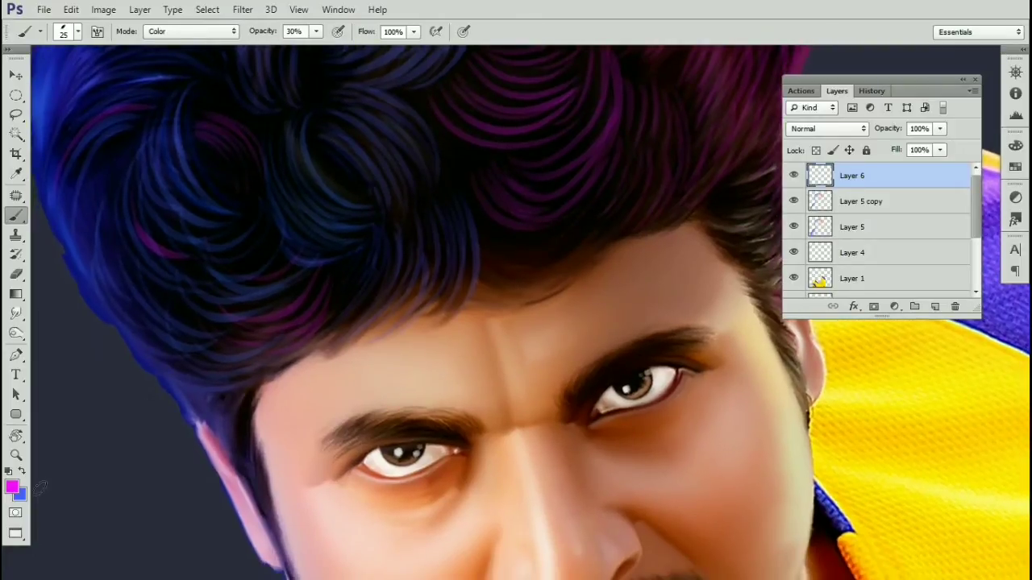
{"action": "left_click_drag", "start_coordinate": [475, 220], "coordinate": [601, 206]}
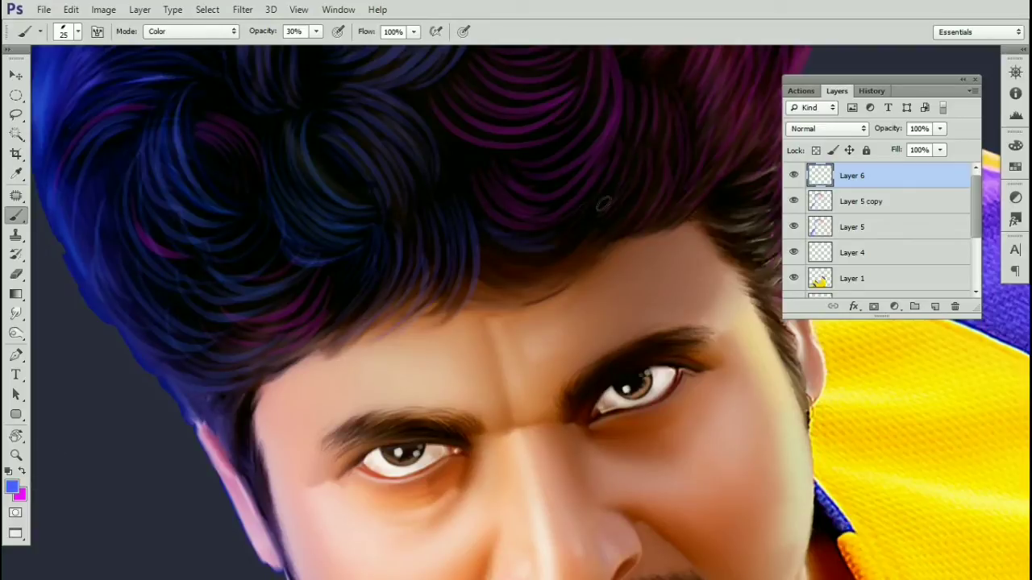
{"action": "mouse_move", "coordinate": [493, 239]}
{"action": "left_mouse_down"}
{"action": "mouse_move", "coordinate": [577, 250]}
{"action": "mouse_move", "coordinate": [569, 261]}
{"action": "left_mouse_up"}
{"action": "left_click_drag", "start_coordinate": [508, 272], "coordinate": [577, 269]}
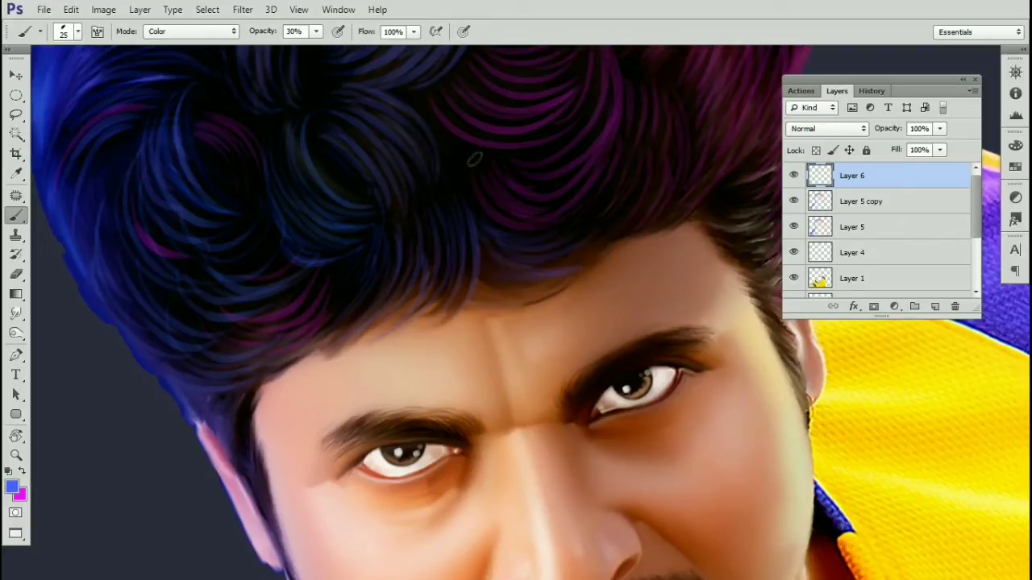
{"action": "left_click_drag", "start_coordinate": [600, 183], "coordinate": [589, 242]}
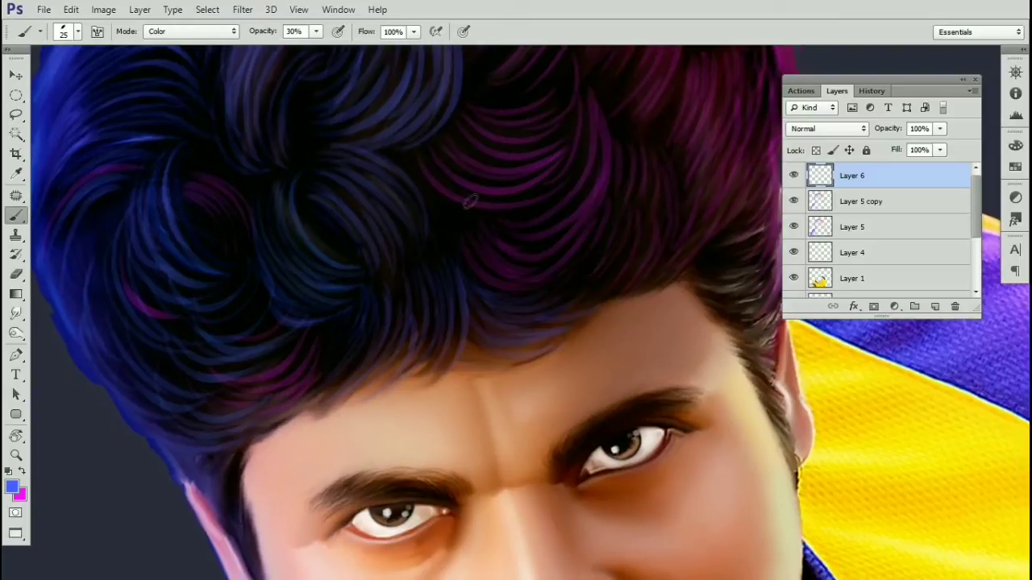
Step: Paint blue strands over the inner ends of the stacked magenta arcs, where they meet the dark blue curls
{"action": "left_click_drag", "start_coordinate": [456, 226], "coordinate": [484, 250]}
{"action": "left_click_drag", "start_coordinate": [482, 192], "coordinate": [513, 267]}
{"action": "left_click_drag", "start_coordinate": [465, 236], "coordinate": [516, 272]}
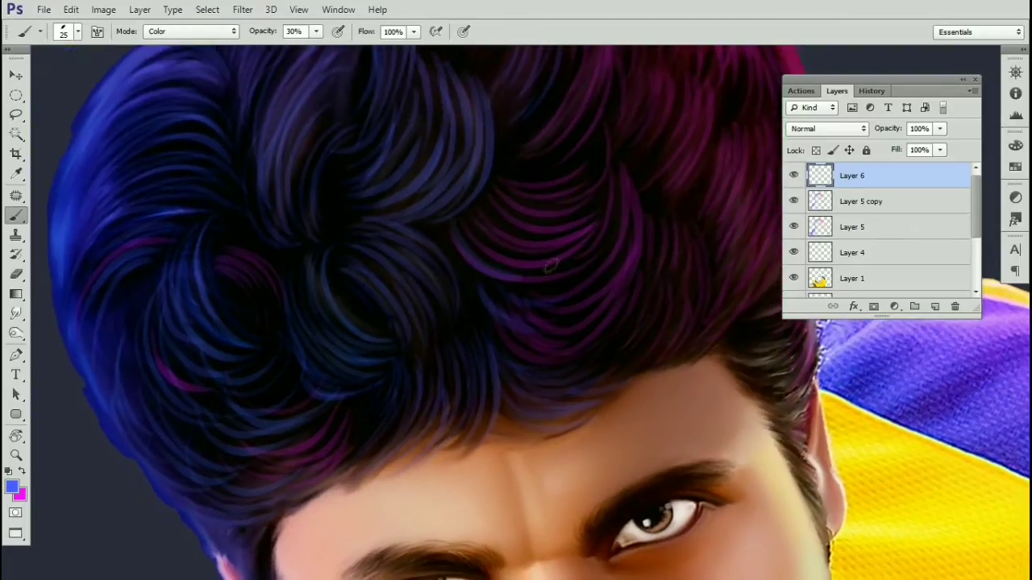
{"action": "left_click_drag", "start_coordinate": [509, 217], "coordinate": [505, 224]}
{"action": "scroll", "coordinate": [516, 217], "scroll_direction": "up", "scroll_amount": 1}
{"action": "left_click_drag", "start_coordinate": [552, 169], "coordinate": [506, 248]}
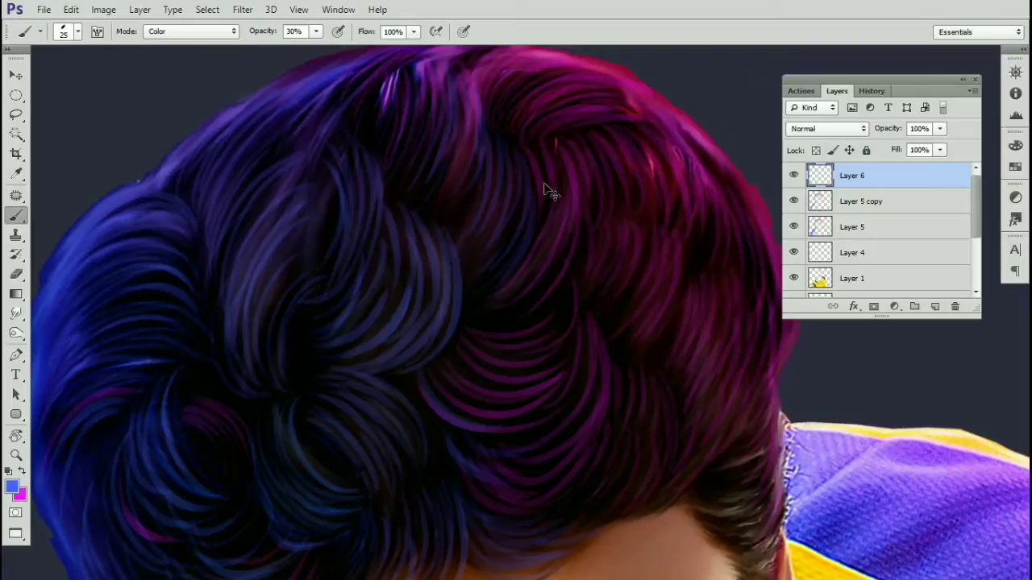
Step: Check the overall hair colouring, then change the foreground colour to a saturated golden yellow
{"action": "key", "text": "ctrl+minus"}
{"action": "key", "text": "ctrl+minus"}
{"action": "key", "text": "ctrl+minus"}
{"action": "key", "text": "ctrl+plus"}
{"action": "left_click_drag", "start_coordinate": [538, 253], "coordinate": [502, 220]}
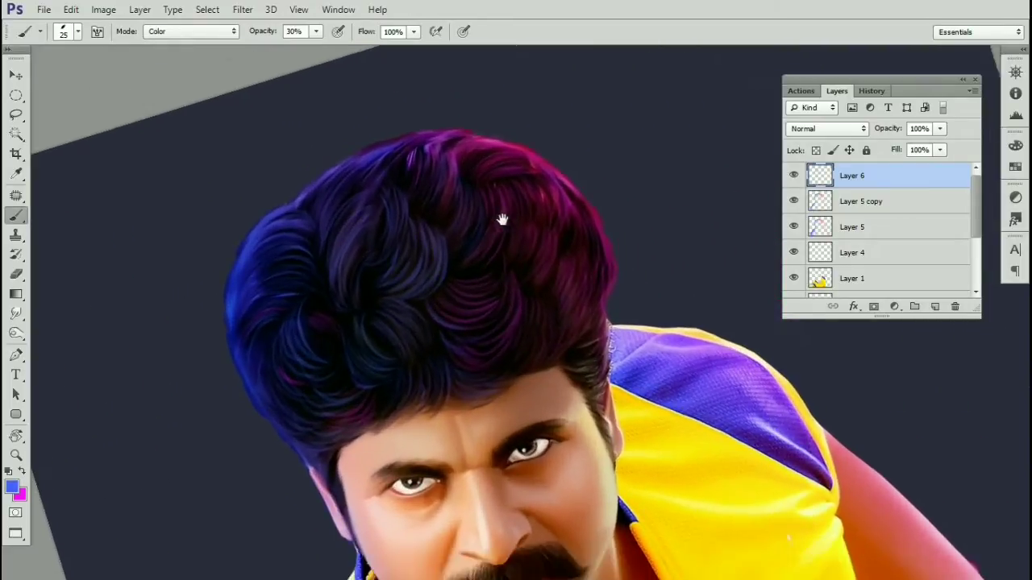
{"action": "scroll", "coordinate": [502, 219], "scroll_direction": "up", "scroll_amount": 4}
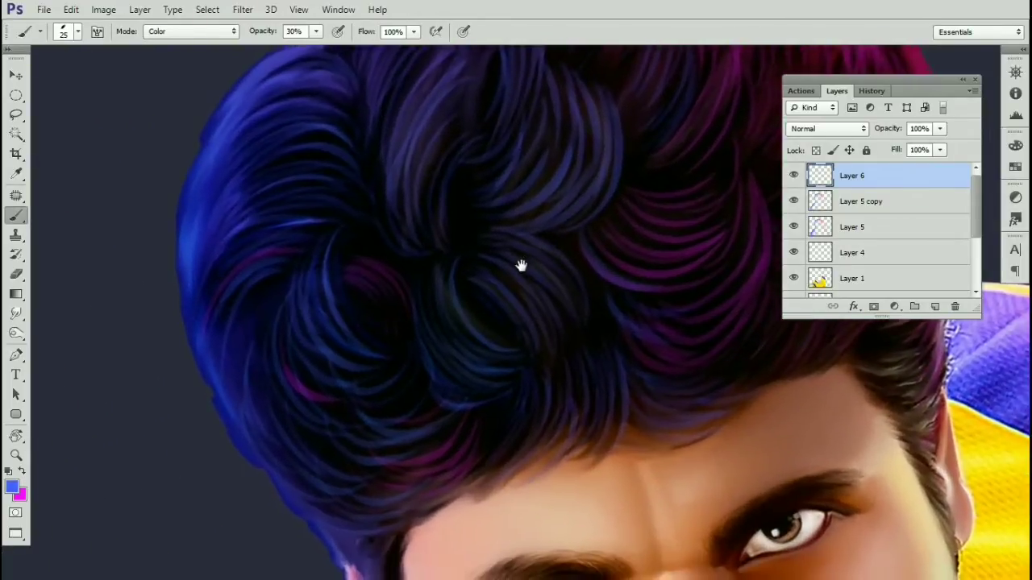
{"action": "left_click", "coordinate": [12, 487]}
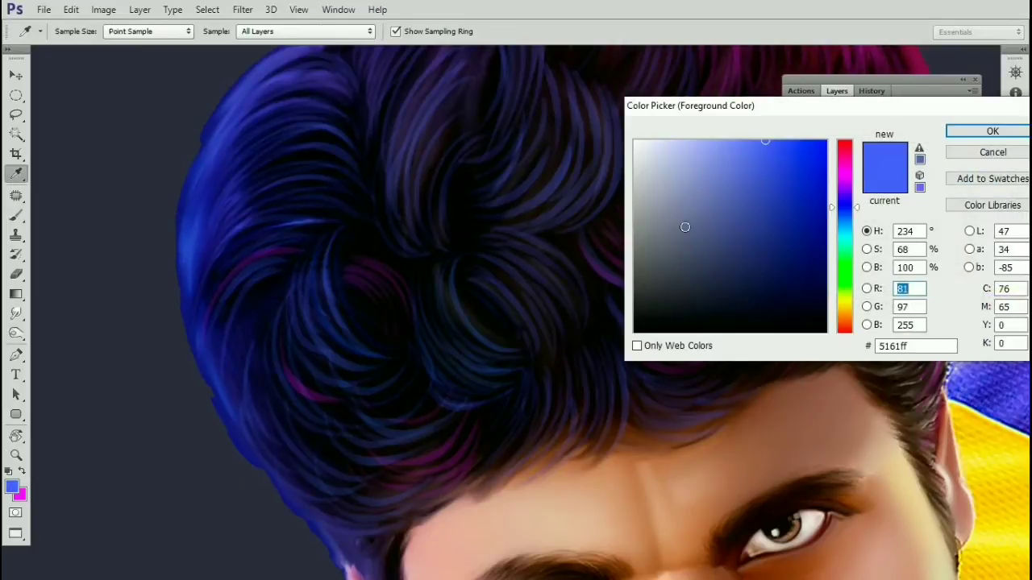
{"action": "left_click_drag", "start_coordinate": [847, 299], "coordinate": [847, 309]}
{"action": "mouse_move", "coordinate": [823, 142]}
{"action": "left_mouse_down"}
{"action": "mouse_move", "coordinate": [829, 135]}
{"action": "mouse_move", "coordinate": [819, 138]}
{"action": "left_mouse_up"}
{"action": "left_click", "coordinate": [968, 131]}
Step: Create a new layer in Normal mode at 100% opacity above Layer 6
{"action": "key", "text": "space"}
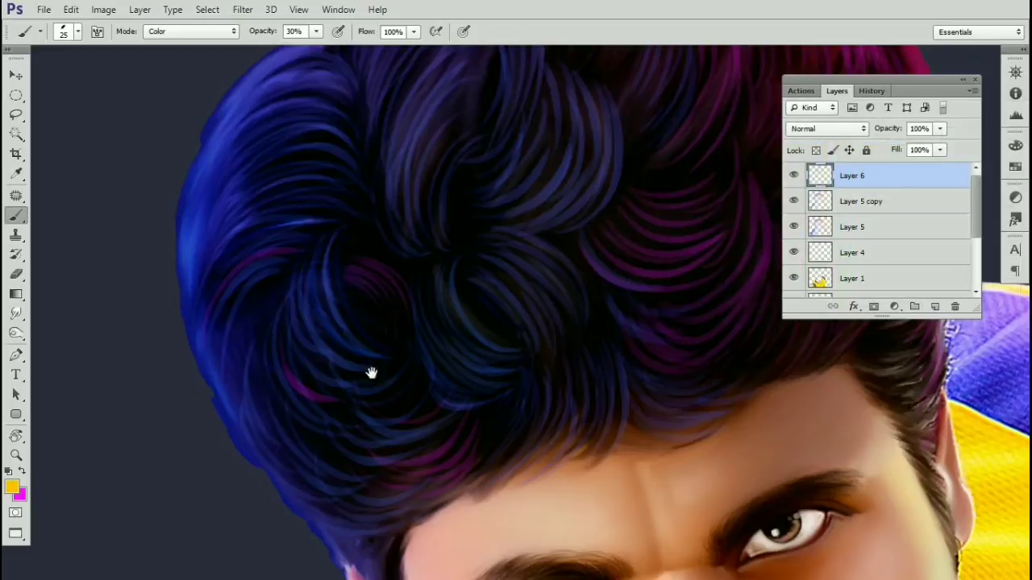
{"action": "left_click_drag", "start_coordinate": [307, 369], "coordinate": [341, 304]}
{"action": "left_click_drag", "start_coordinate": [663, 223], "coordinate": [268, 362]}
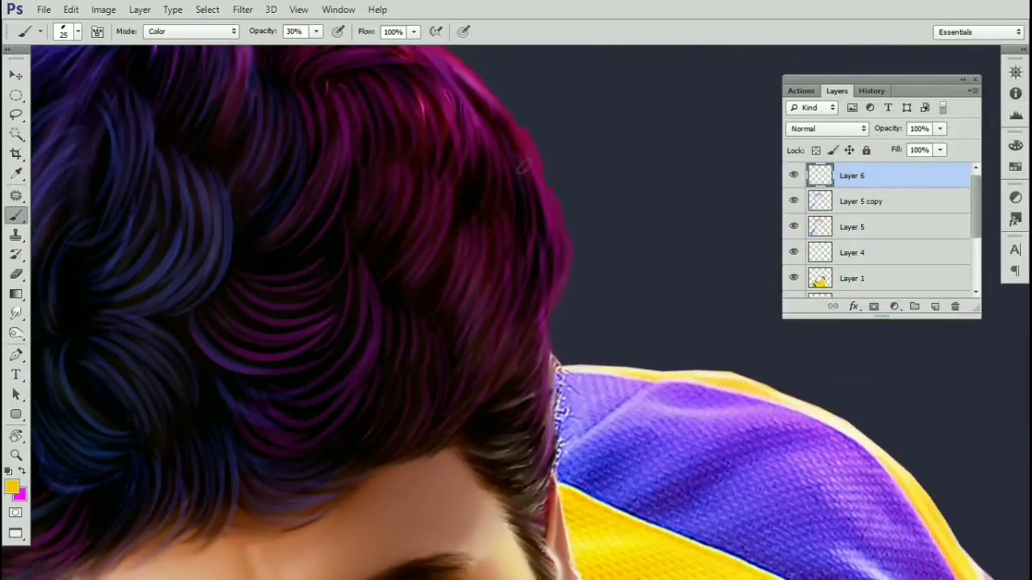
{"action": "left_click_drag", "start_coordinate": [523, 165], "coordinate": [538, 186]}
{"action": "key", "text": "ctrl+shift+n"}
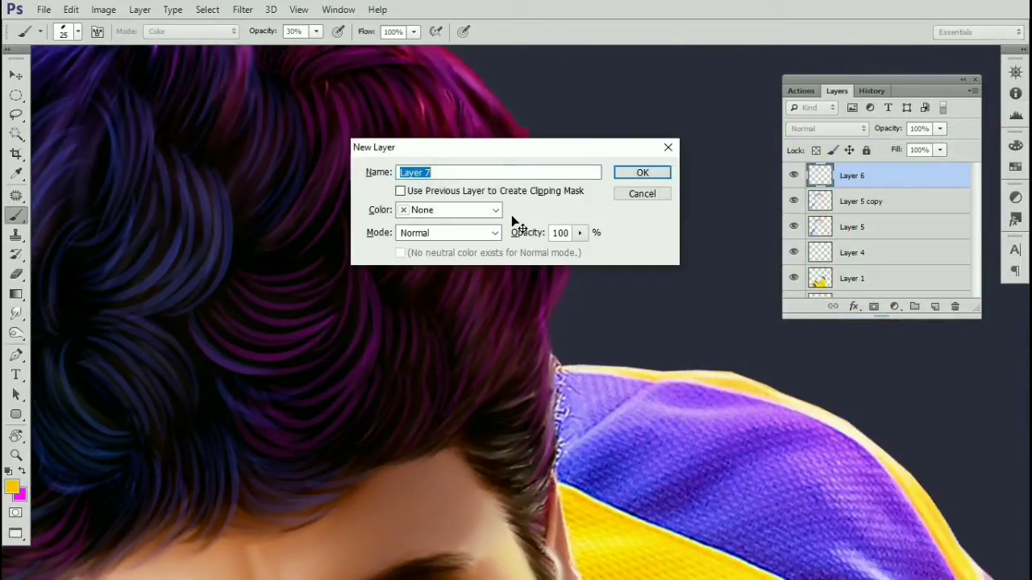
{"action": "key", "text": "Return"}
Step: Reduce the brush to 15 and paint golden strands along the magenta hair's upper outer curve, undoing an unsatisfactory stroke
{"action": "left_click_drag", "start_coordinate": [431, 349], "coordinate": [489, 396]}
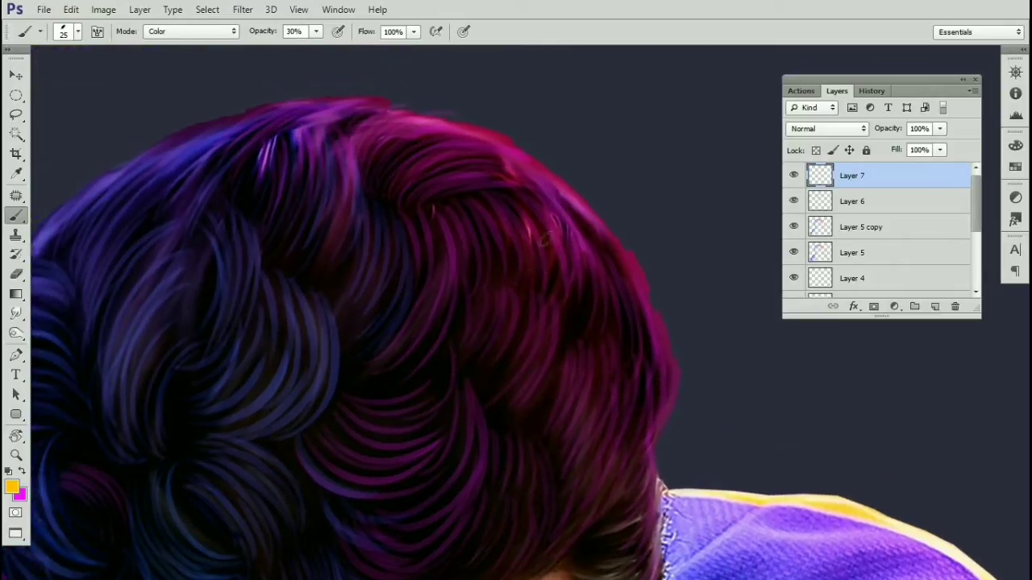
{"action": "key", "text": "z"}
{"action": "left_click", "coordinate": [580, 239]}
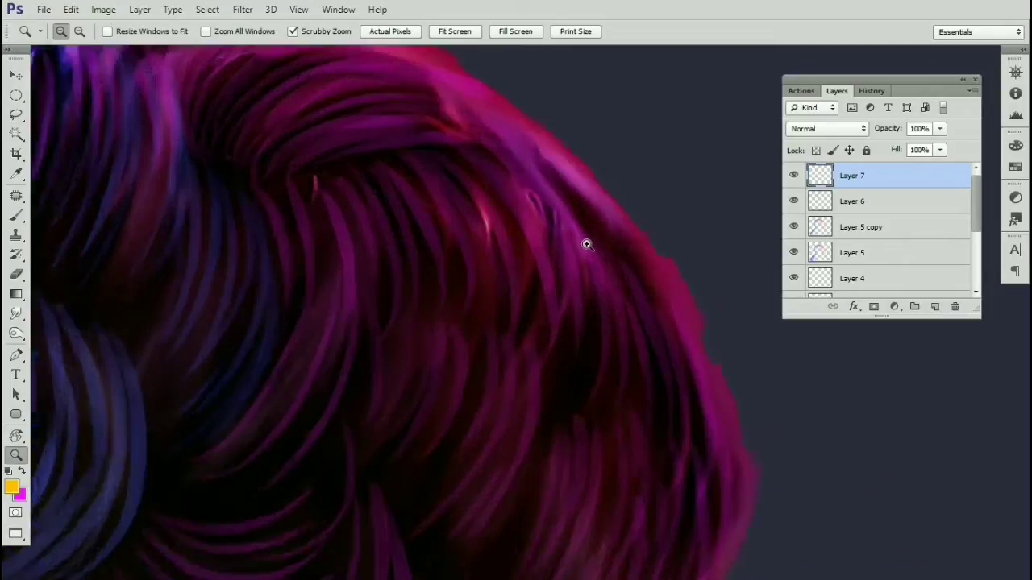
{"action": "key", "text": "b"}
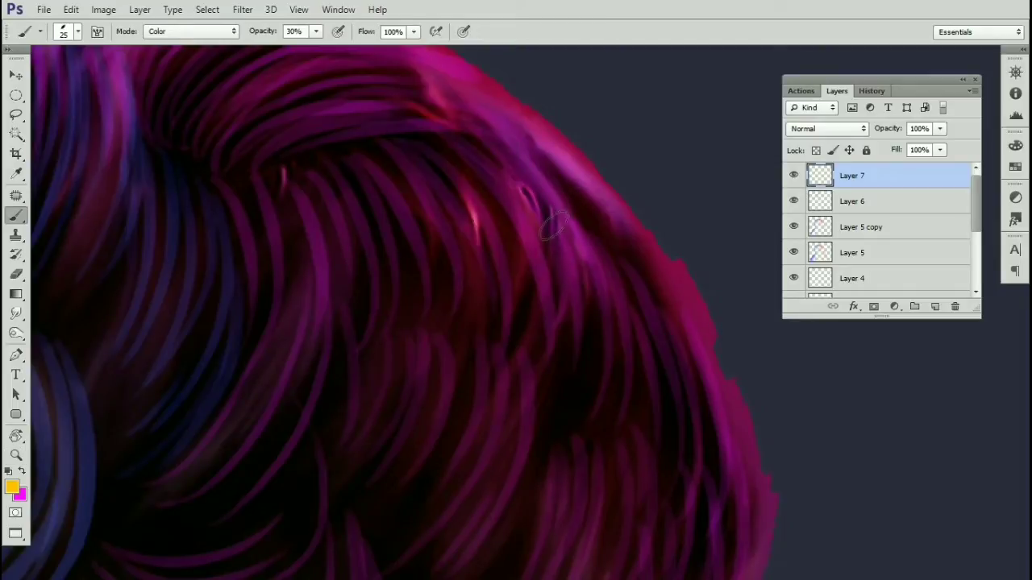
{"action": "left_click_drag", "start_coordinate": [500, 145], "coordinate": [560, 224]}
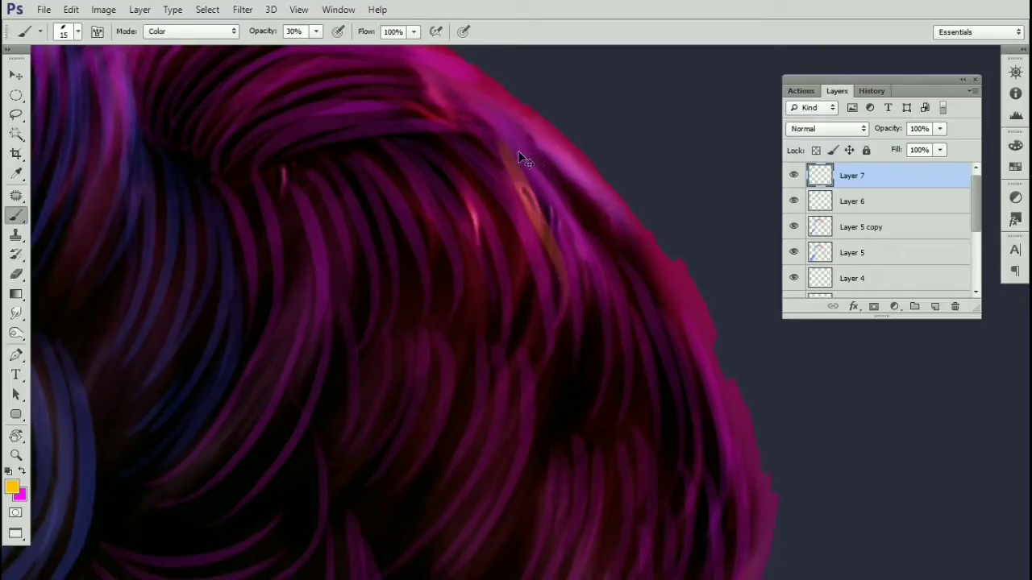
{"action": "key", "text": "ctrl+z"}
{"action": "left_click_drag", "start_coordinate": [539, 147], "coordinate": [600, 305]}
{"action": "left_click_drag", "start_coordinate": [556, 165], "coordinate": [634, 323]}
{"action": "left_click_drag", "start_coordinate": [637, 285], "coordinate": [607, 239]}
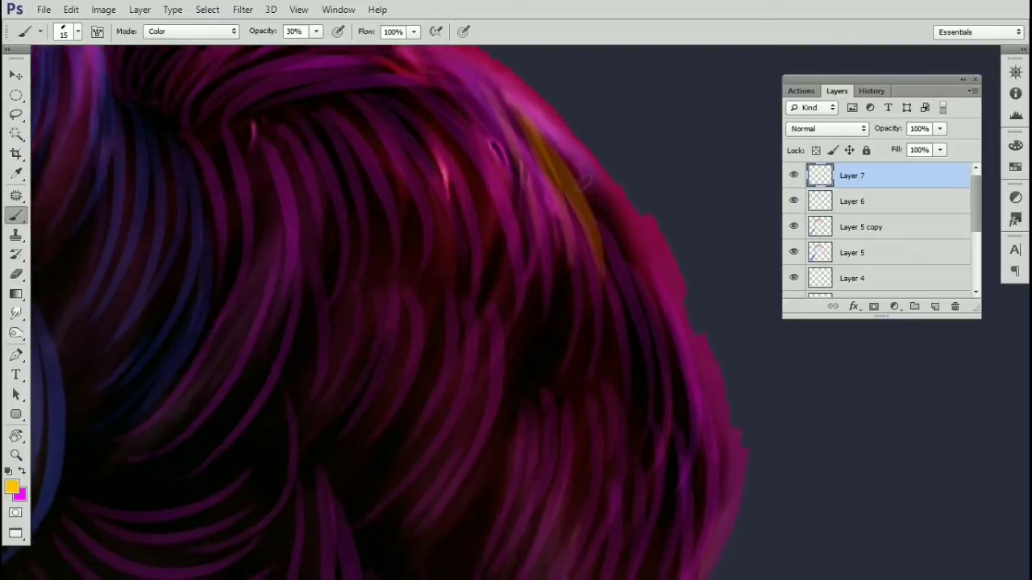
Step: Continue the golden strands along the outer edge of the magenta hair, down the side of the head
{"action": "left_click_drag", "start_coordinate": [569, 165], "coordinate": [631, 381]}
{"action": "left_click_drag", "start_coordinate": [612, 195], "coordinate": [667, 337]}
{"action": "left_click_drag", "start_coordinate": [659, 324], "coordinate": [604, 153]}
{"action": "left_click_drag", "start_coordinate": [580, 108], "coordinate": [615, 263]}
{"action": "left_click_drag", "start_coordinate": [610, 128], "coordinate": [640, 316]}
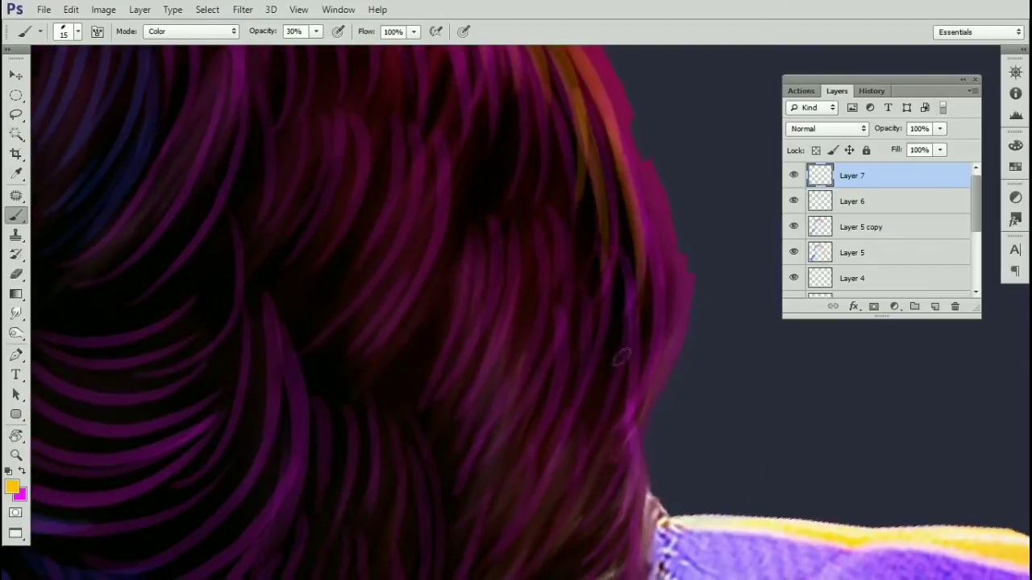
{"action": "left_click_drag", "start_coordinate": [627, 154], "coordinate": [641, 377]}
{"action": "left_click_drag", "start_coordinate": [642, 306], "coordinate": [621, 188]}
{"action": "left_click_drag", "start_coordinate": [613, 138], "coordinate": [602, 321]}
{"action": "left_click_drag", "start_coordinate": [613, 176], "coordinate": [605, 292]}
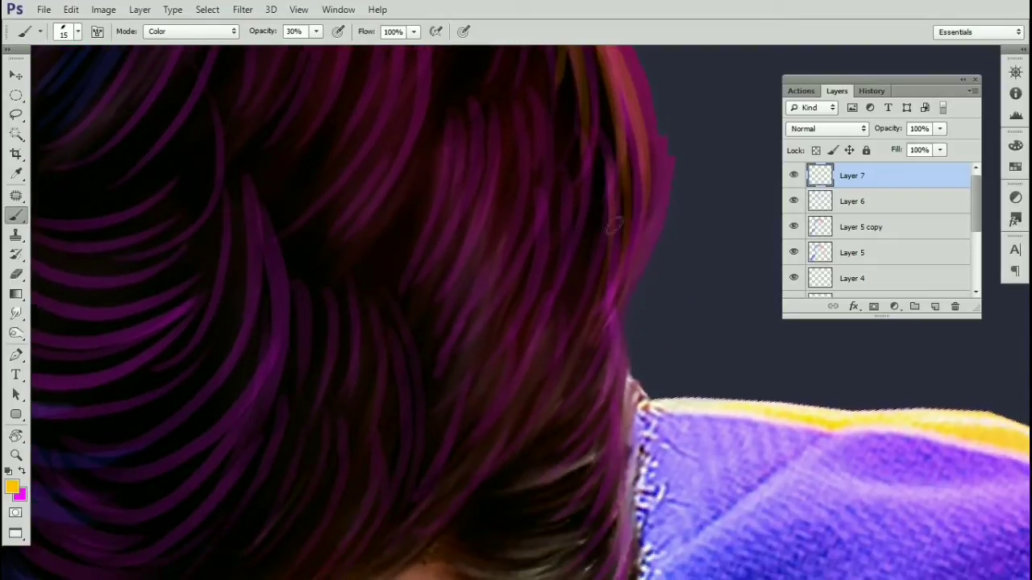
Step: Paint thin golden strands over the lower side hair, where it narrows between the shirt shoulder and the ear
{"action": "left_click_drag", "start_coordinate": [614, 225], "coordinate": [595, 396]}
{"action": "mouse_move", "coordinate": [632, 246]}
{"action": "left_mouse_down"}
{"action": "mouse_move", "coordinate": [636, 339]}
{"action": "mouse_move", "coordinate": [600, 433]}
{"action": "left_mouse_up"}
{"action": "left_click_drag", "start_coordinate": [618, 369], "coordinate": [624, 237]}
{"action": "left_click_drag", "start_coordinate": [627, 182], "coordinate": [626, 258]}
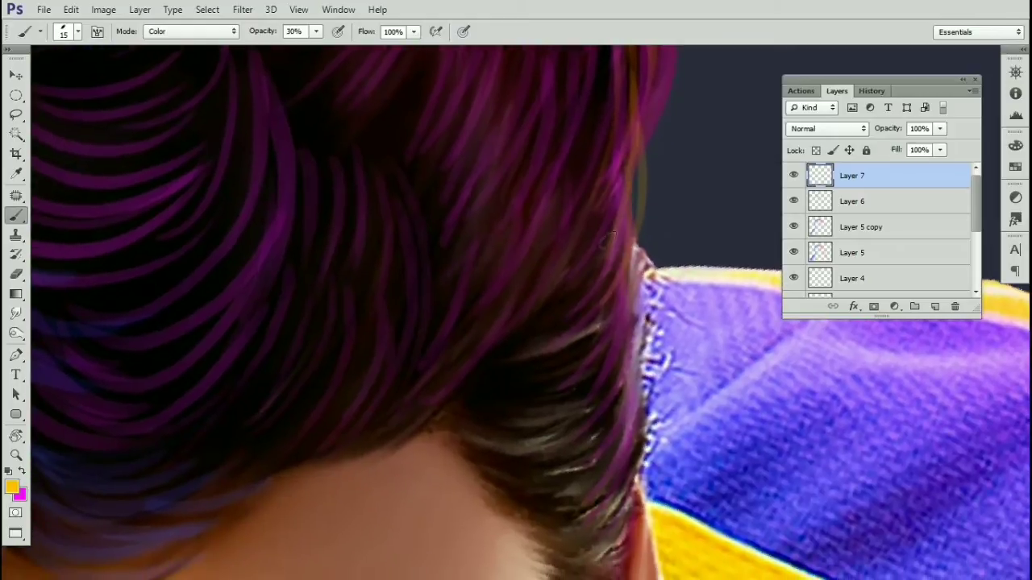
{"action": "left_click_drag", "start_coordinate": [607, 166], "coordinate": [582, 278]}
{"action": "left_click_drag", "start_coordinate": [601, 196], "coordinate": [608, 274]}
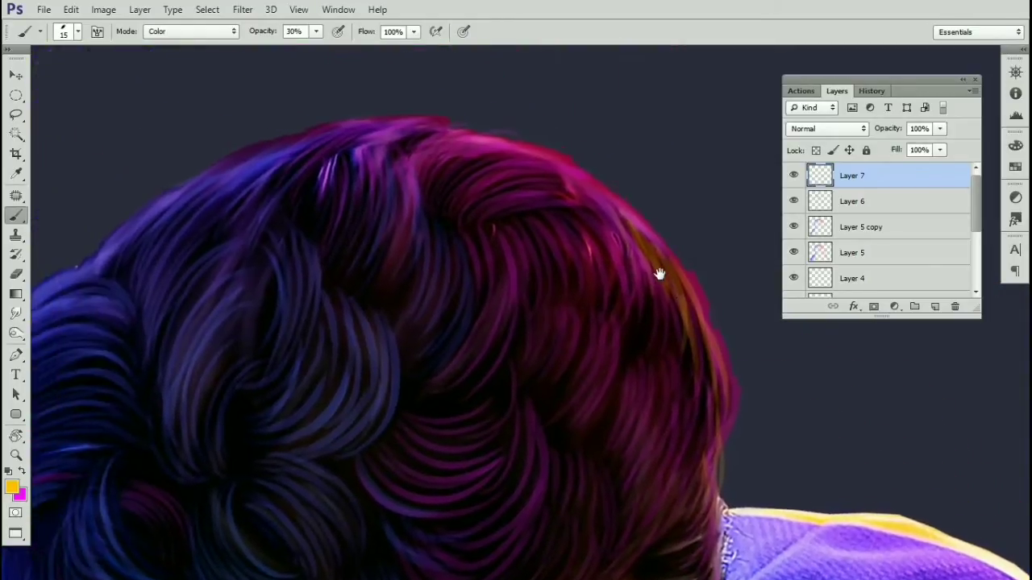
Step: Paint curved golden strands across the swept magenta wave at the crown, undoing an unsatisfactory stroke
{"action": "mouse_move", "coordinate": [593, 197]}
{"action": "left_mouse_down"}
{"action": "mouse_move", "coordinate": [617, 242]}
{"action": "mouse_move", "coordinate": [586, 207]}
{"action": "left_mouse_up"}
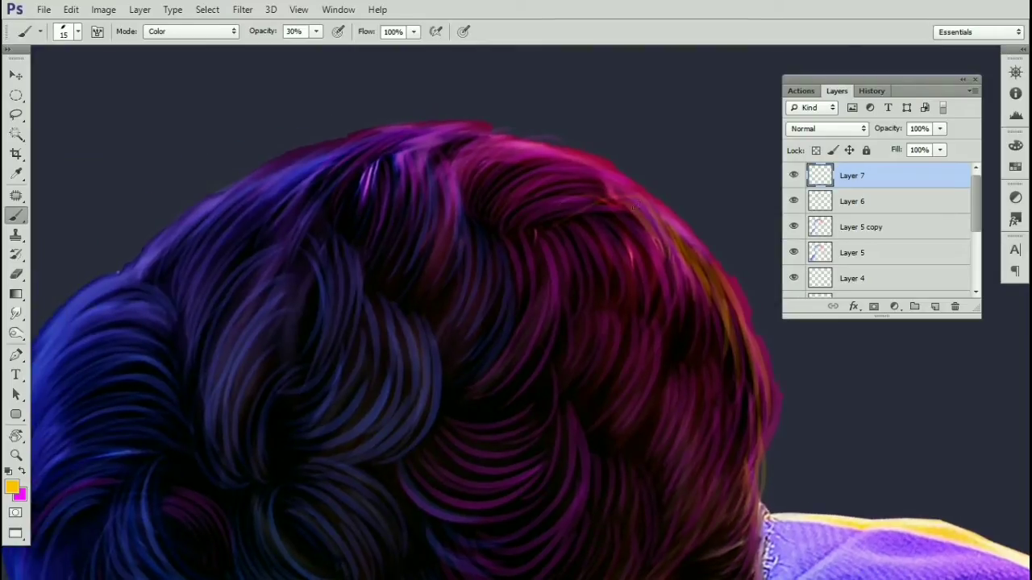
{"action": "key", "text": "z"}
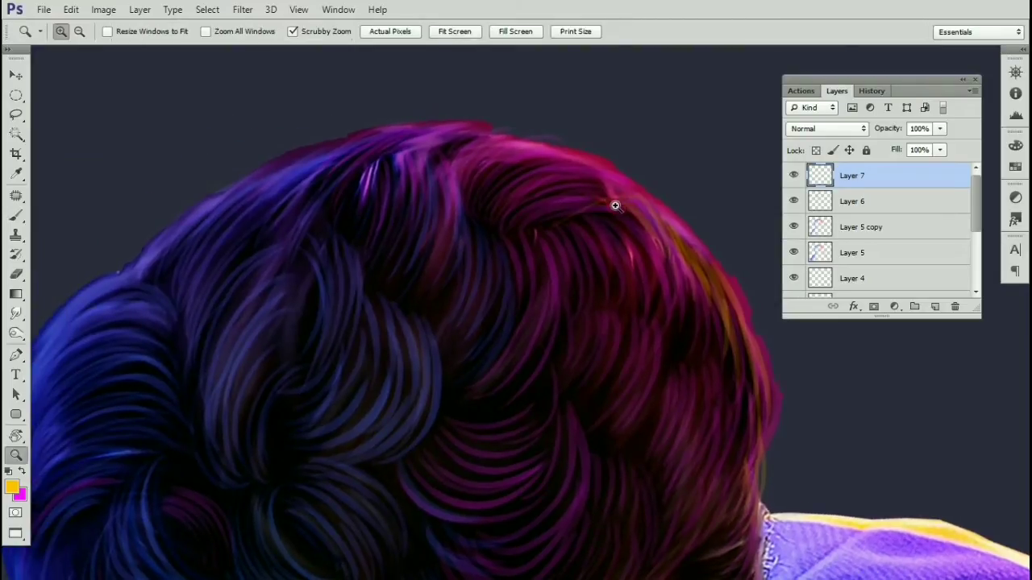
{"action": "left_click", "coordinate": [615, 208]}
{"action": "key", "text": "b"}
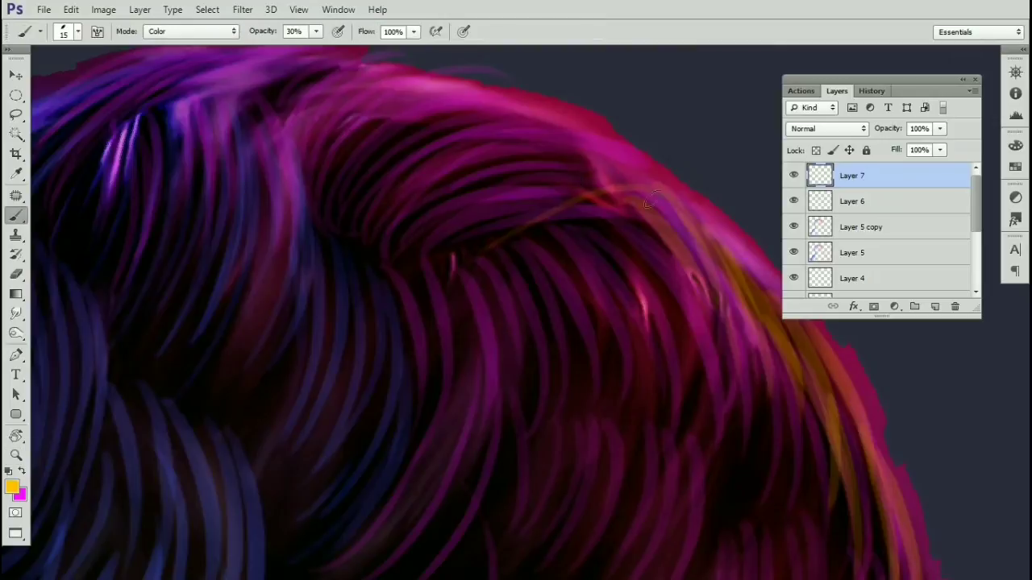
{"action": "key", "text": "ctrl+z"}
{"action": "mouse_move", "coordinate": [638, 212]}
{"action": "left_mouse_down"}
{"action": "mouse_move", "coordinate": [497, 226]}
{"action": "mouse_move", "coordinate": [643, 188]}
{"action": "left_mouse_up"}
{"action": "mouse_move", "coordinate": [514, 186]}
{"action": "left_mouse_down"}
{"action": "mouse_move", "coordinate": [565, 174]}
{"action": "mouse_move", "coordinate": [467, 149]}
{"action": "mouse_move", "coordinate": [524, 162]}
{"action": "left_mouse_up"}
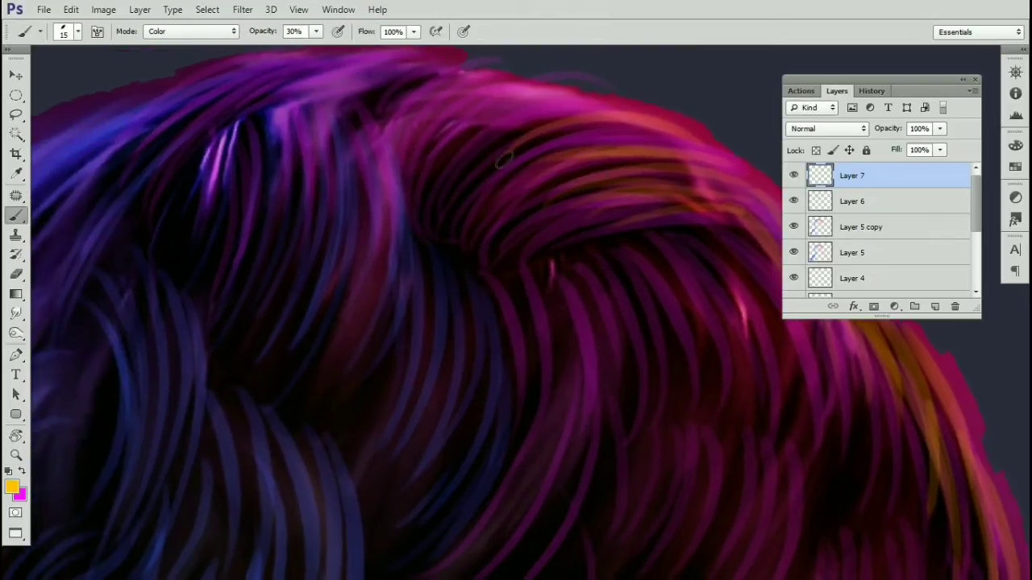
{"action": "left_click_drag", "start_coordinate": [468, 147], "coordinate": [613, 115]}
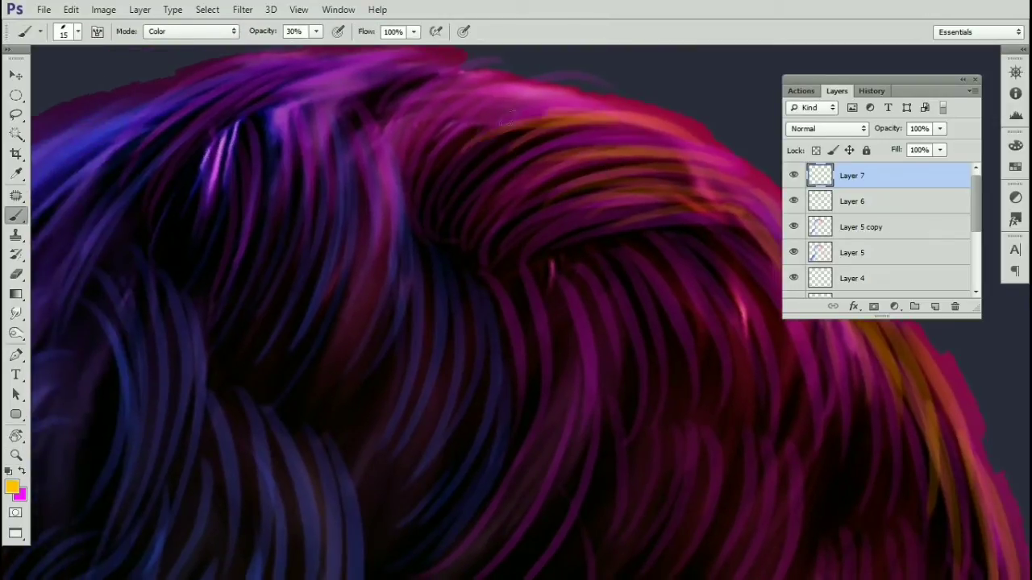
Step: Add golden strands at the roots and along the upper edge of the magenta wave, undoing the unsatisfactory strokes
{"action": "mouse_move", "coordinate": [437, 134]}
{"action": "left_mouse_down"}
{"action": "mouse_move", "coordinate": [574, 88]}
{"action": "mouse_move", "coordinate": [560, 87]}
{"action": "left_mouse_up"}
{"action": "key", "text": "ctrl+alt+z"}
{"action": "key", "text": "ctrl+alt+z"}
{"action": "mouse_move", "coordinate": [472, 170]}
{"action": "left_mouse_down"}
{"action": "mouse_move", "coordinate": [564, 145]}
{"action": "mouse_move", "coordinate": [452, 161]}
{"action": "mouse_move", "coordinate": [557, 80]}
{"action": "left_mouse_up"}
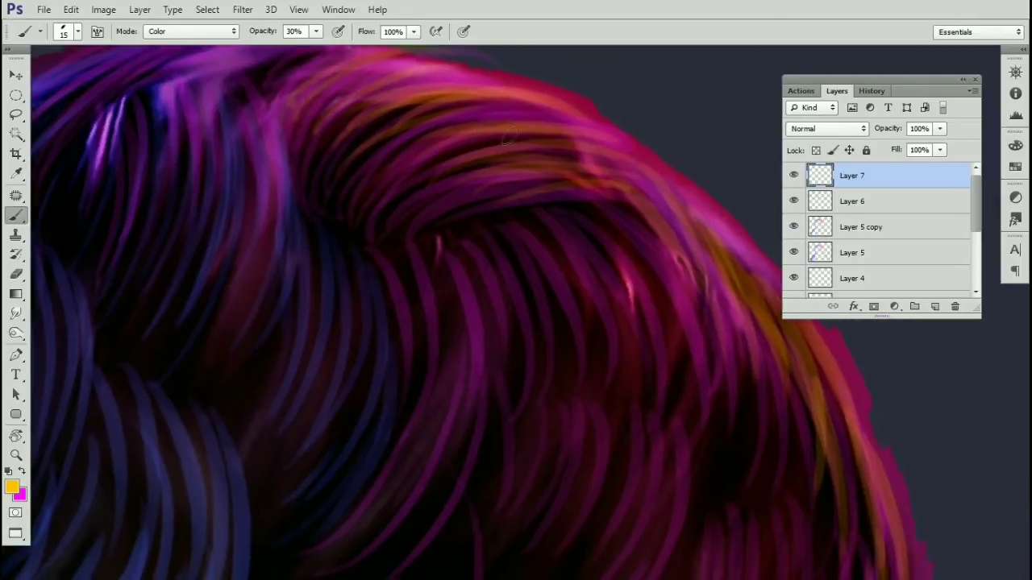
{"action": "mouse_move", "coordinate": [452, 152]}
{"action": "left_mouse_down"}
{"action": "mouse_move", "coordinate": [548, 141]}
{"action": "mouse_move", "coordinate": [565, 197]}
{"action": "left_mouse_up"}
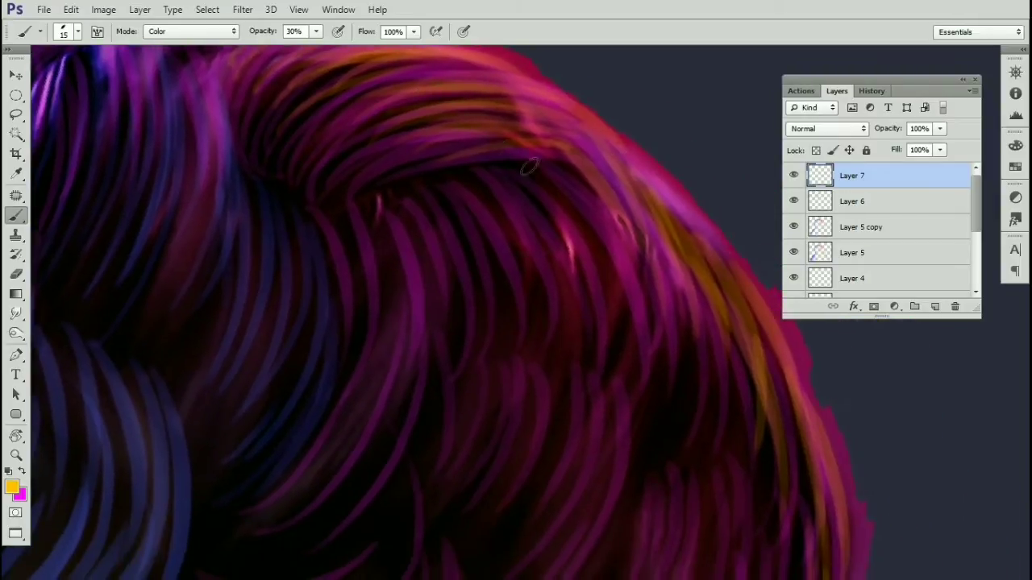
{"action": "mouse_move", "coordinate": [528, 165]}
{"action": "left_mouse_down"}
{"action": "mouse_move", "coordinate": [605, 153]}
{"action": "mouse_move", "coordinate": [363, 202]}
{"action": "left_mouse_up"}
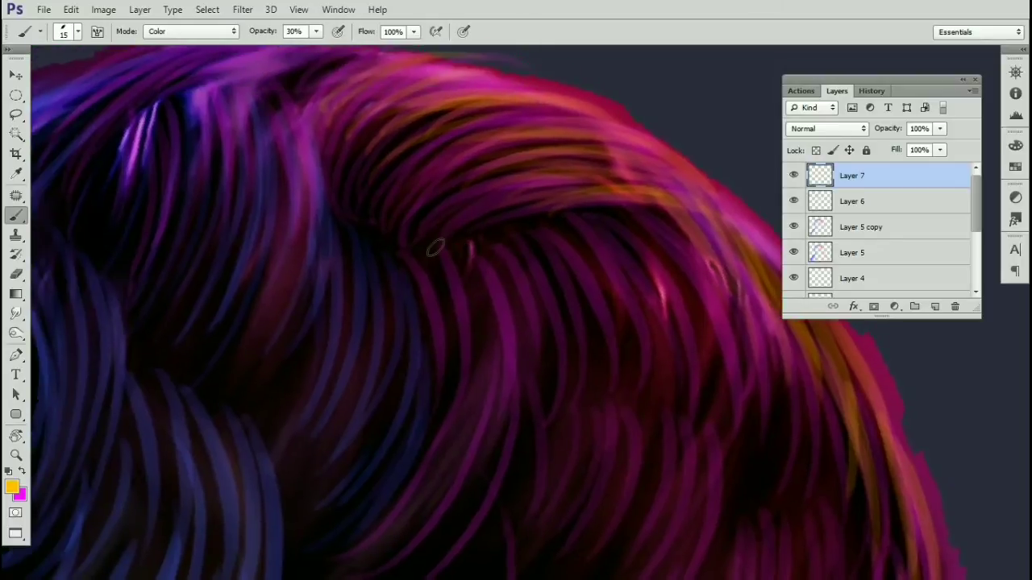
{"action": "left_click_drag", "start_coordinate": [433, 242], "coordinate": [472, 251]}
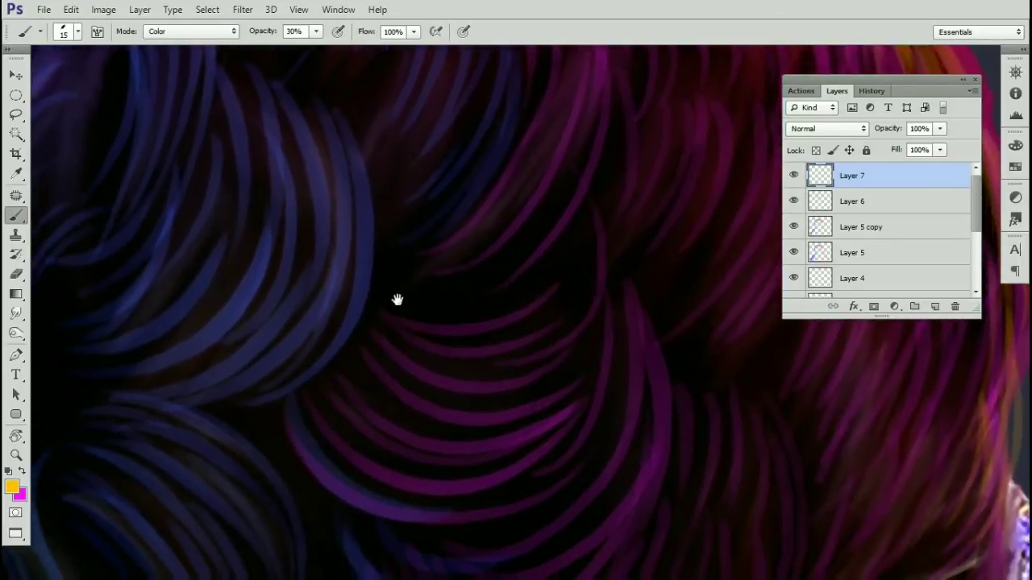
Step: Paint long golden arcs above and below the stacked magenta arcs, undoing and repainting the lower one
{"action": "left_click_drag", "start_coordinate": [396, 297], "coordinate": [504, 271]}
{"action": "left_click_drag", "start_coordinate": [387, 277], "coordinate": [570, 143]}
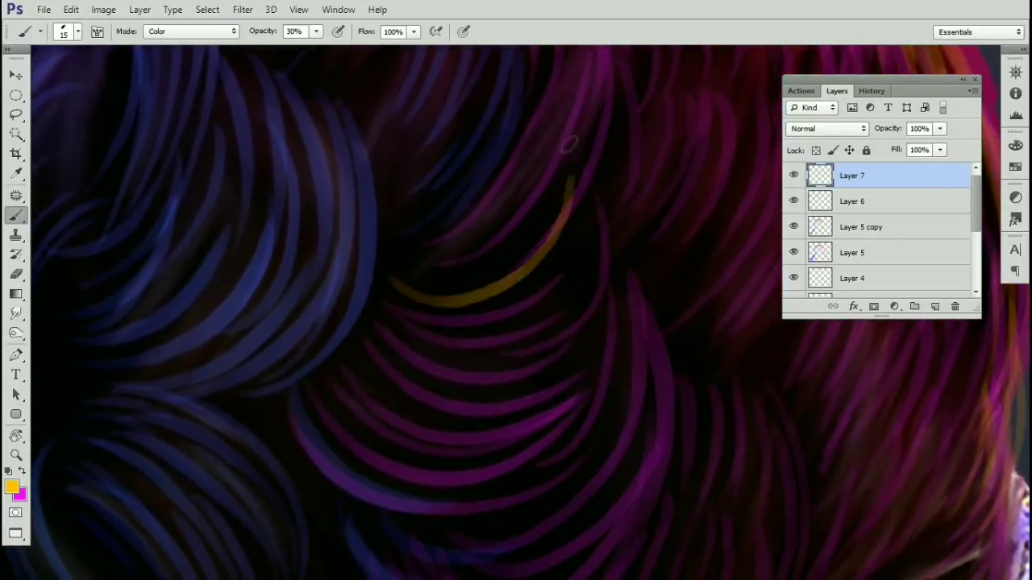
{"action": "left_click_drag", "start_coordinate": [498, 325], "coordinate": [488, 245]}
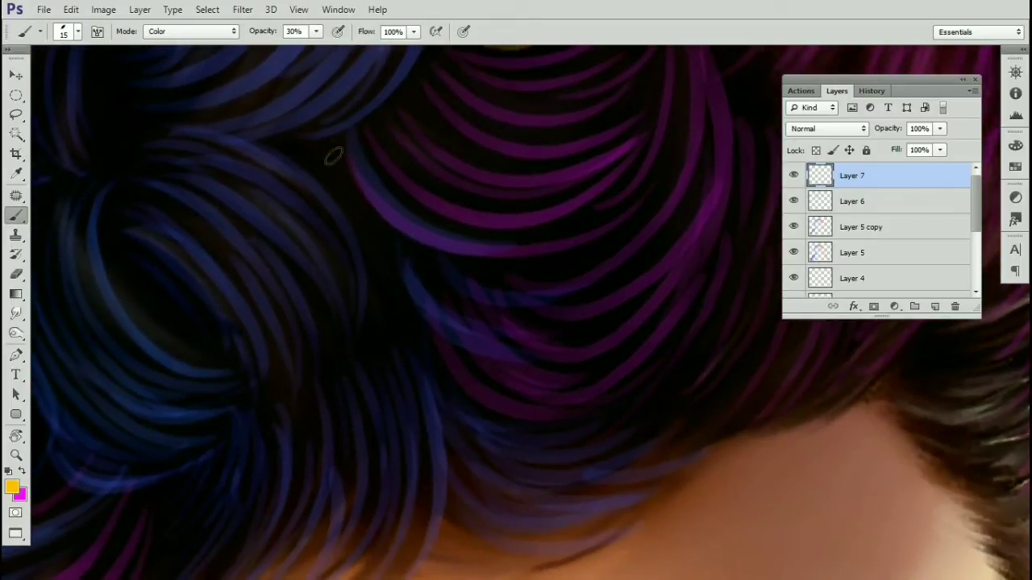
{"action": "left_click_drag", "start_coordinate": [336, 156], "coordinate": [512, 250]}
{"action": "key", "text": "ctrl+z"}
{"action": "left_click_drag", "start_coordinate": [341, 159], "coordinate": [532, 245]}
{"action": "key", "text": "ctrl+z"}
{"action": "left_click_drag", "start_coordinate": [329, 153], "coordinate": [583, 210]}
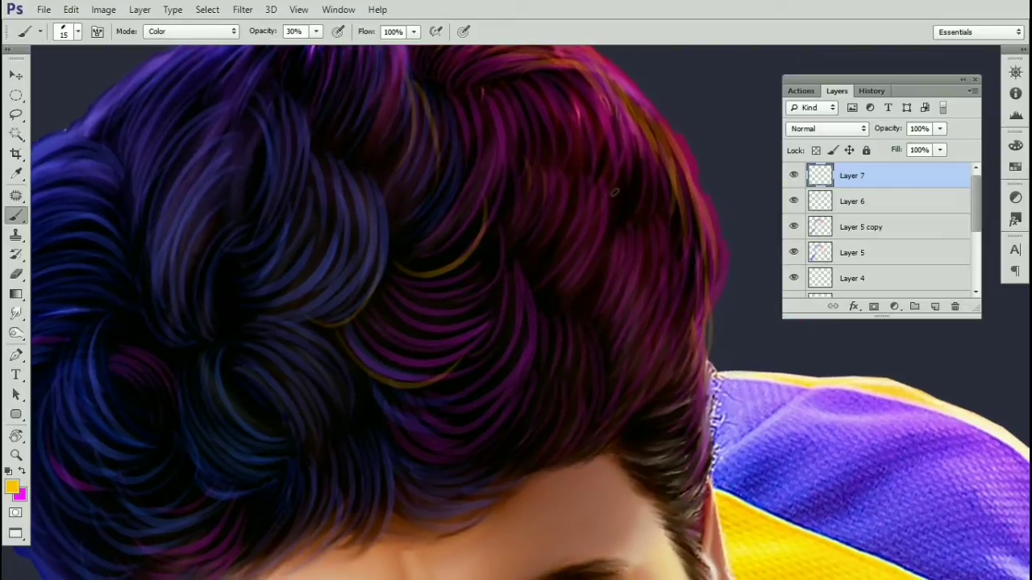
Step: Paint a long golden strand down the dark gap between the magenta side locks, replacing the first attempt
{"action": "left_click_drag", "start_coordinate": [615, 192], "coordinate": [603, 284]}
{"action": "key", "text": "ctrl+z"}
{"action": "left_click_drag", "start_coordinate": [606, 183], "coordinate": [597, 298]}
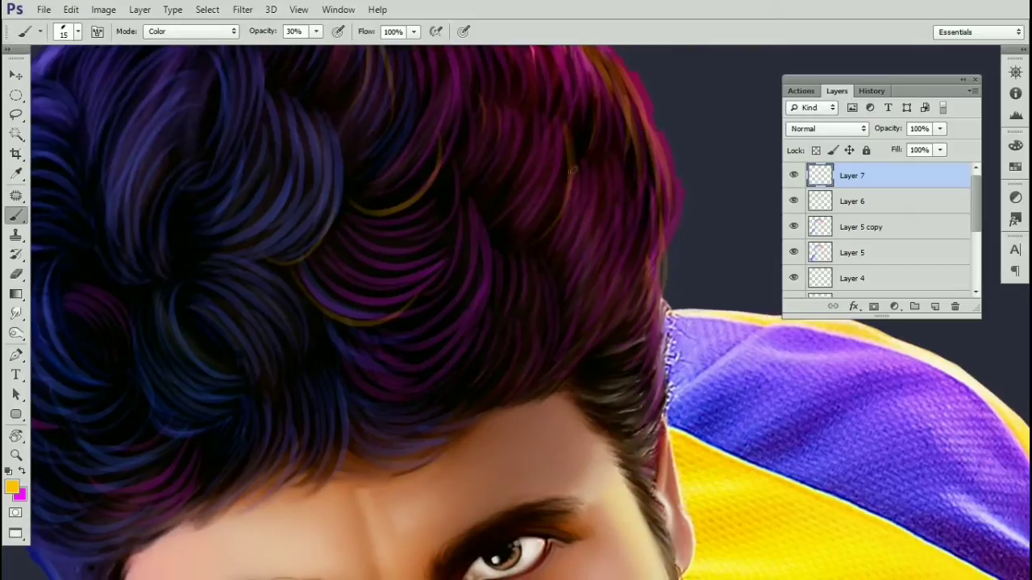
Step: Paint short golden strands down the magenta side locks, from the dark gap to the hair above the temple
{"action": "left_click_drag", "start_coordinate": [584, 157], "coordinate": [588, 225]}
{"action": "left_click_drag", "start_coordinate": [608, 162], "coordinate": [622, 270]}
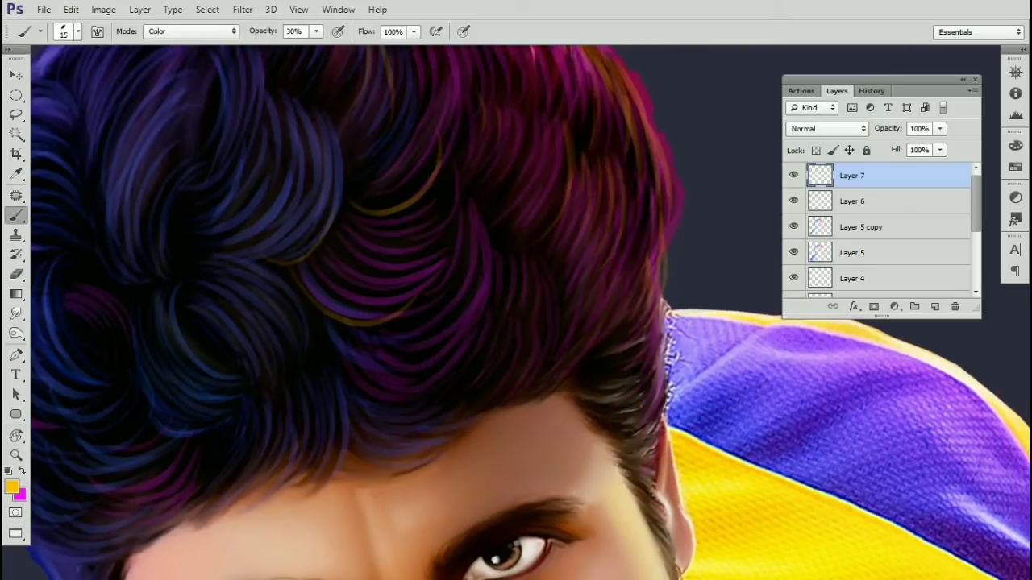
{"action": "left_click_drag", "start_coordinate": [635, 176], "coordinate": [627, 243]}
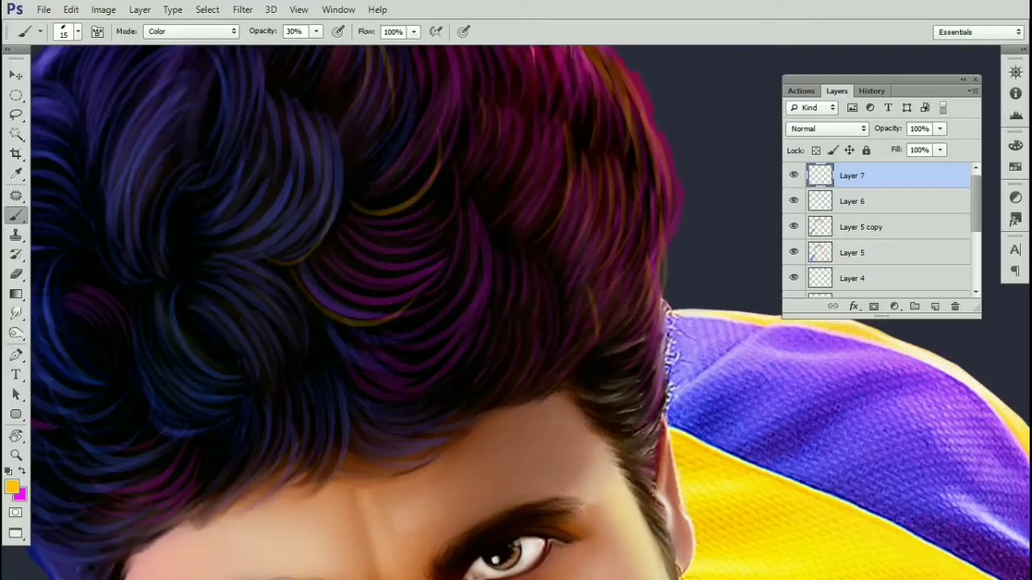
{"action": "left_click_drag", "start_coordinate": [614, 307], "coordinate": [618, 341]}
{"action": "left_click_drag", "start_coordinate": [595, 290], "coordinate": [615, 341]}
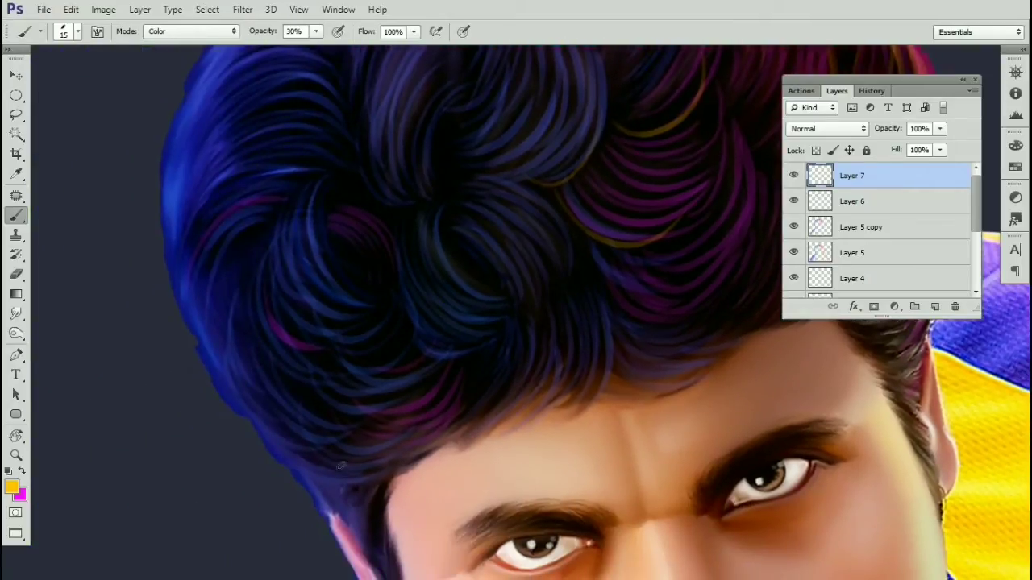
Step: Paint long golden strands along the outer lower edge of the blue hair, undoing and repainting the unsatisfactory strokes
{"action": "mouse_move", "coordinate": [340, 466]}
{"action": "left_mouse_down"}
{"action": "mouse_move", "coordinate": [250, 407]}
{"action": "mouse_move", "coordinate": [217, 298]}
{"action": "left_mouse_up"}
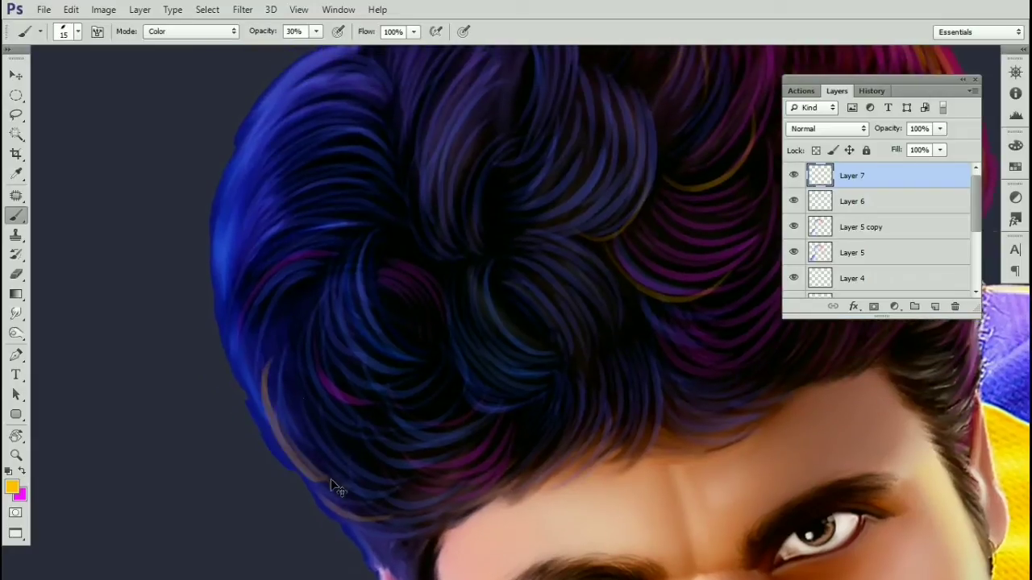
{"action": "key", "text": "ctrl+z"}
{"action": "left_click_drag", "start_coordinate": [265, 362], "coordinate": [345, 485]}
{"action": "left_click_drag", "start_coordinate": [284, 352], "coordinate": [350, 495]}
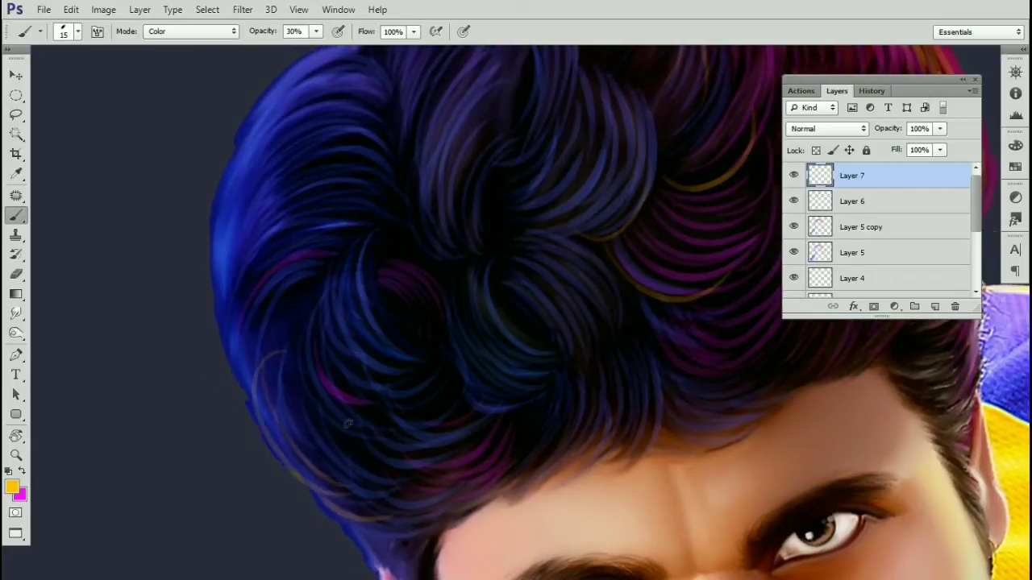
{"action": "key", "text": "ctrl+z"}
{"action": "mouse_move", "coordinate": [372, 448]}
{"action": "left_mouse_down"}
{"action": "mouse_move", "coordinate": [298, 380]}
{"action": "mouse_move", "coordinate": [303, 337]}
{"action": "left_mouse_up"}
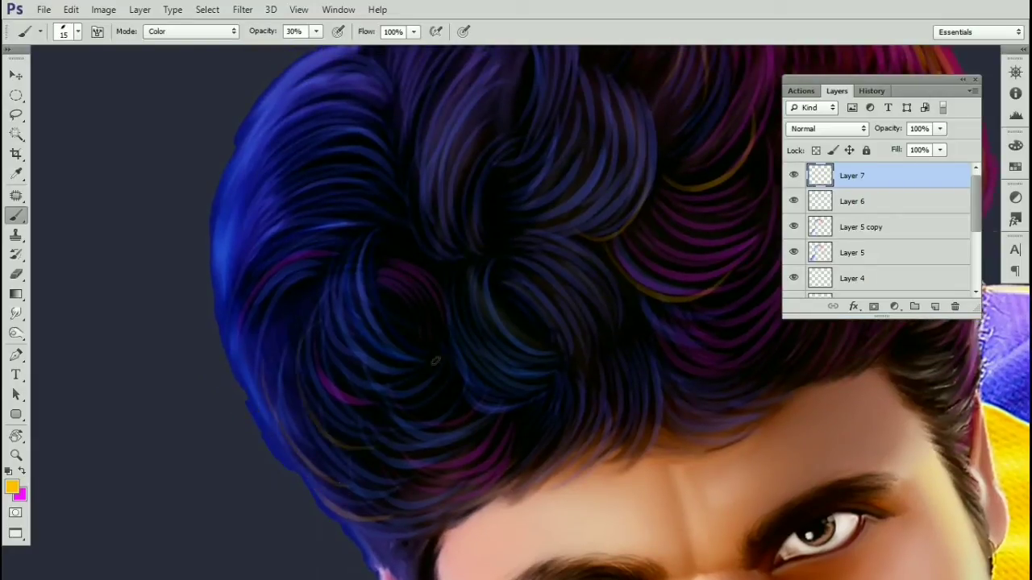
Step: Paint curved golden strands inside the round blue curl, undoing the strokes that do not fit
{"action": "left_click_drag", "start_coordinate": [419, 359], "coordinate": [412, 237]}
{"action": "key", "text": "ctrl+z"}
{"action": "mouse_move", "coordinate": [427, 359]}
{"action": "left_mouse_down"}
{"action": "mouse_move", "coordinate": [377, 279]}
{"action": "mouse_move", "coordinate": [334, 269]}
{"action": "left_mouse_up"}
{"action": "mouse_move", "coordinate": [326, 320]}
{"action": "left_mouse_down"}
{"action": "mouse_move", "coordinate": [376, 357]}
{"action": "mouse_move", "coordinate": [315, 391]}
{"action": "left_mouse_up"}
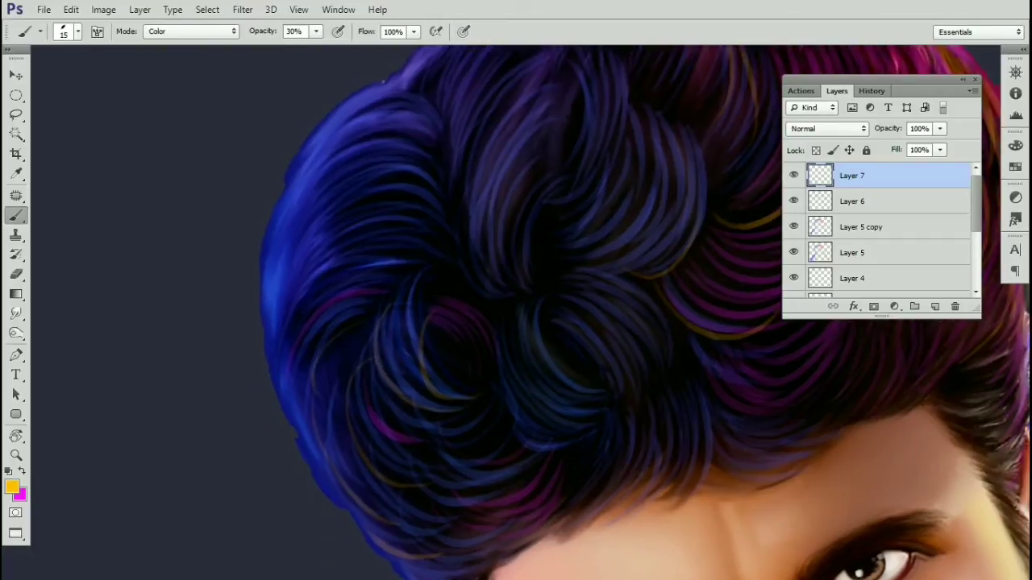
{"action": "key", "text": "ctrl+z"}
Step: Paint golden strands along the magenta-tinted arc beside the round blue curl, undoing the thick straight strokes
{"action": "left_click_drag", "start_coordinate": [351, 322], "coordinate": [303, 408]}
{"action": "left_click_drag", "start_coordinate": [350, 304], "coordinate": [287, 376]}
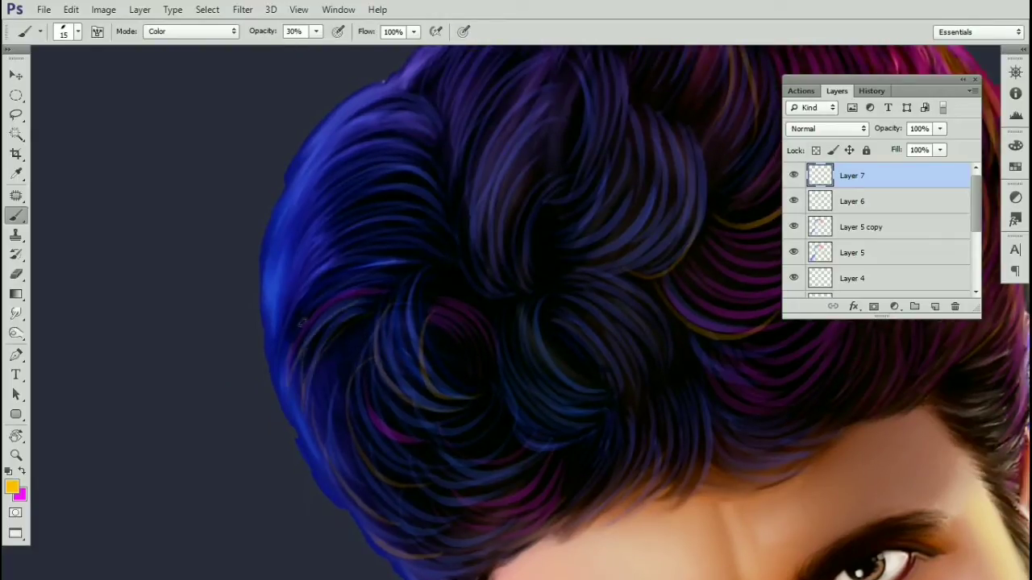
{"action": "mouse_move", "coordinate": [321, 279]}
{"action": "left_mouse_down"}
{"action": "mouse_move", "coordinate": [276, 366]}
{"action": "mouse_move", "coordinate": [311, 319]}
{"action": "mouse_move", "coordinate": [419, 234]}
{"action": "left_mouse_up"}
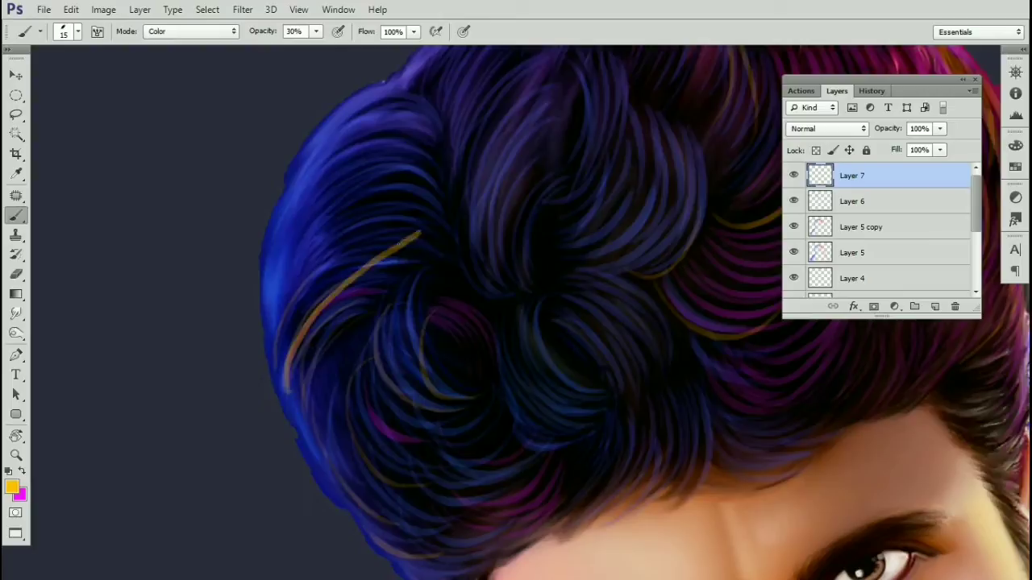
{"action": "key", "text": "ctrl+z"}
{"action": "key", "text": "ctrl+z"}
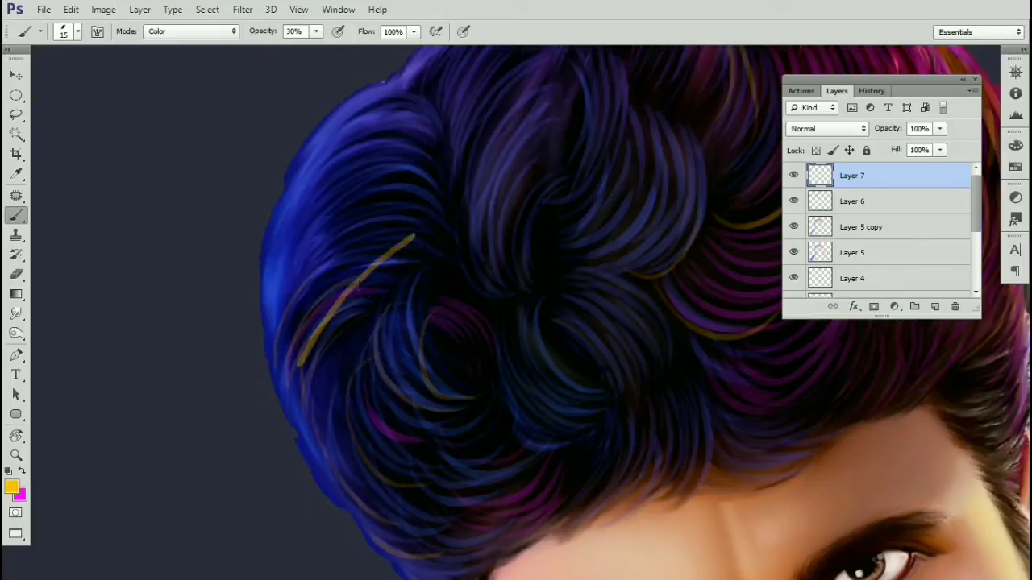
{"action": "key", "text": "ctrl+z"}
{"action": "left_click_drag", "start_coordinate": [292, 382], "coordinate": [448, 213]}
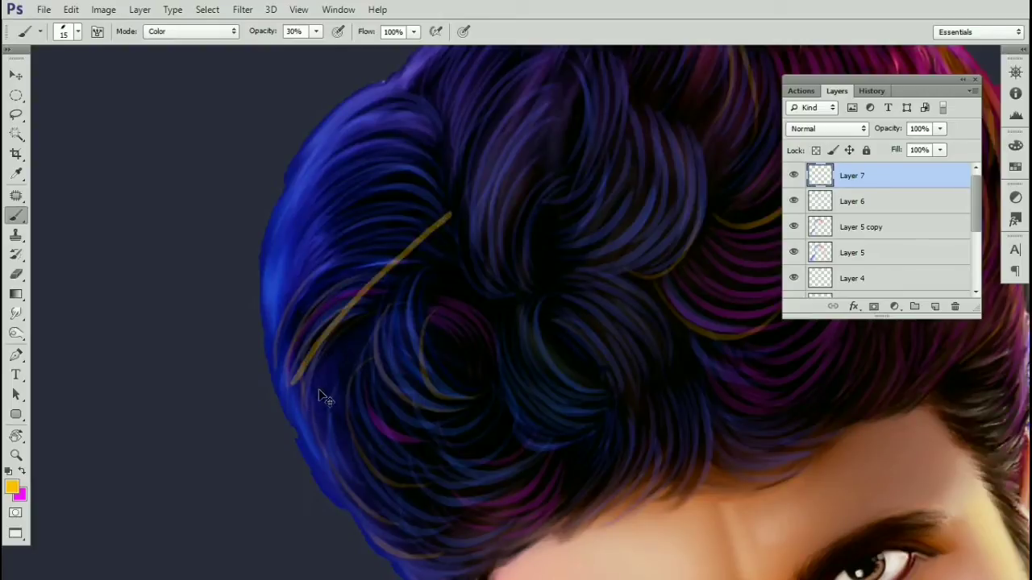
{"action": "key", "text": "ctrl+z"}
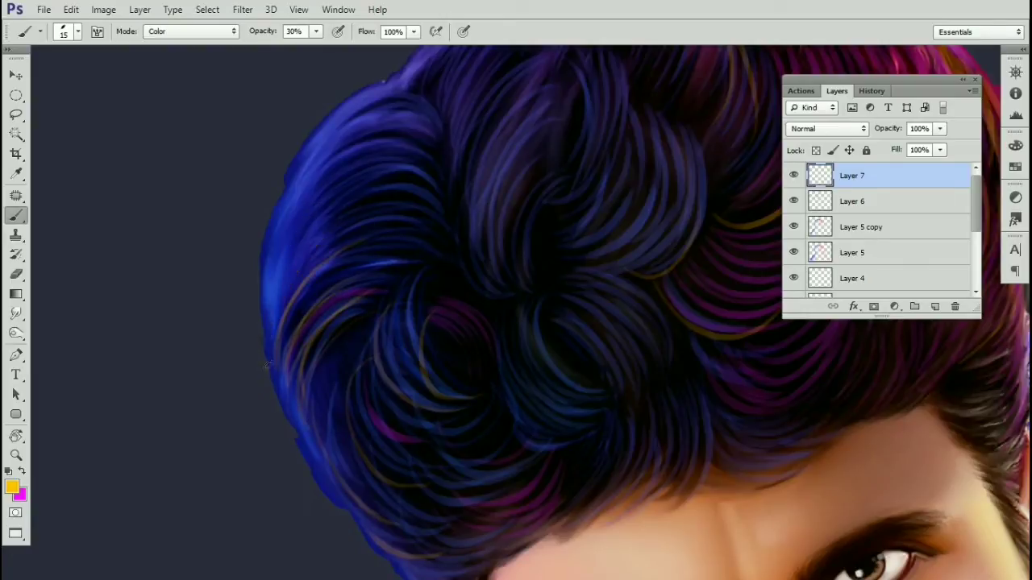
Step: Paint long curved golden strands across the big blue wave, following its outer curve up to the hairline edge
{"action": "left_click_drag", "start_coordinate": [270, 362], "coordinate": [379, 206]}
{"action": "left_click_drag", "start_coordinate": [275, 306], "coordinate": [352, 196]}
{"action": "left_click_drag", "start_coordinate": [267, 334], "coordinate": [358, 164]}
{"action": "left_click_drag", "start_coordinate": [272, 261], "coordinate": [400, 159]}
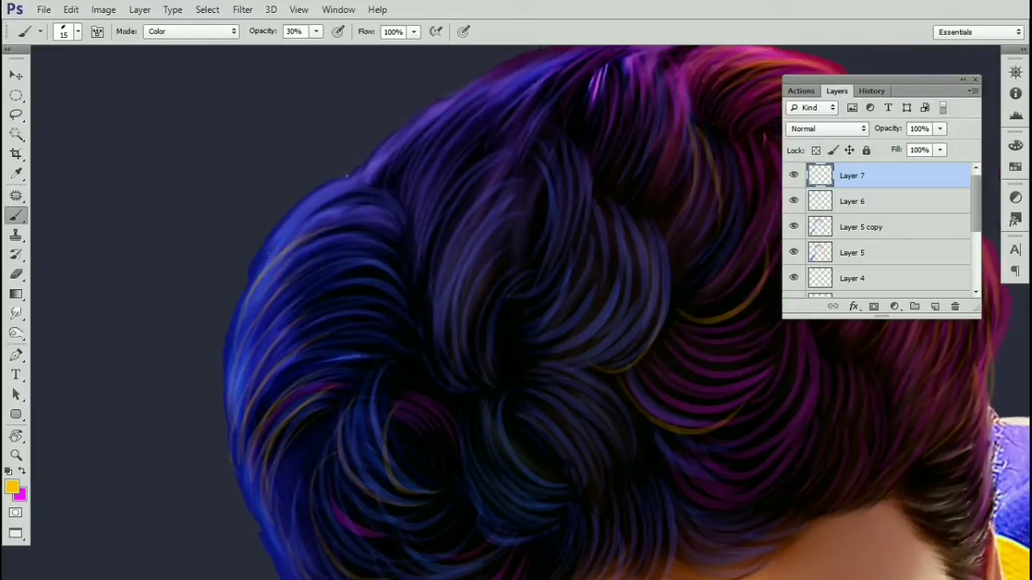
{"action": "left_click_drag", "start_coordinate": [271, 251], "coordinate": [355, 172]}
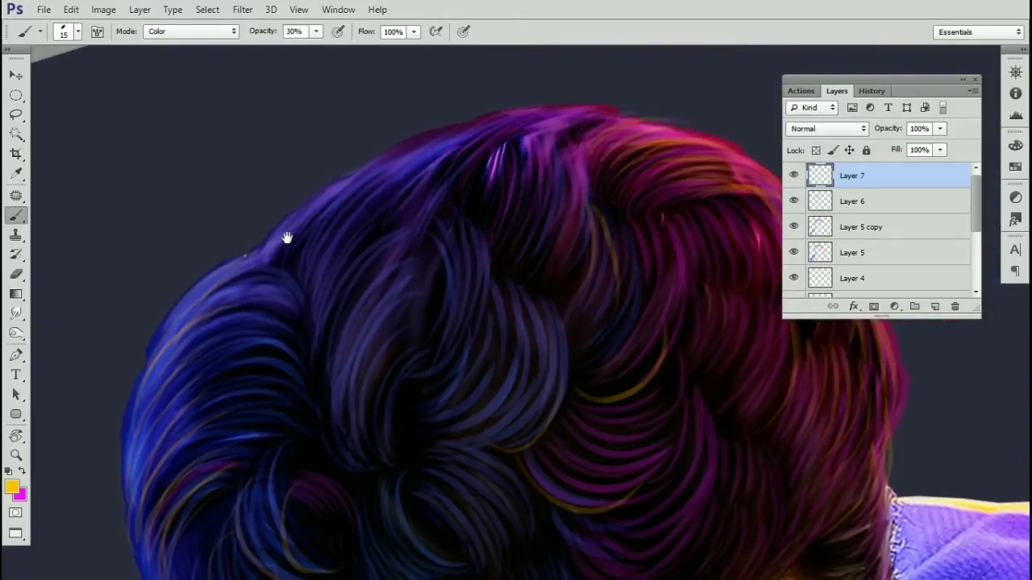
Step: Paint long golden strands along the upper outline of the hair, from the blue wave to the purple crown
{"action": "mouse_move", "coordinate": [286, 237]}
{"action": "left_mouse_down"}
{"action": "mouse_move", "coordinate": [438, 132]}
{"action": "mouse_move", "coordinate": [376, 161]}
{"action": "left_mouse_up"}
{"action": "left_click_drag", "start_coordinate": [269, 245], "coordinate": [537, 118]}
{"action": "left_click_drag", "start_coordinate": [401, 162], "coordinate": [551, 110]}
{"action": "mouse_move", "coordinate": [366, 181]}
{"action": "left_mouse_down"}
{"action": "mouse_move", "coordinate": [465, 121]}
{"action": "mouse_move", "coordinate": [375, 127]}
{"action": "left_mouse_up"}
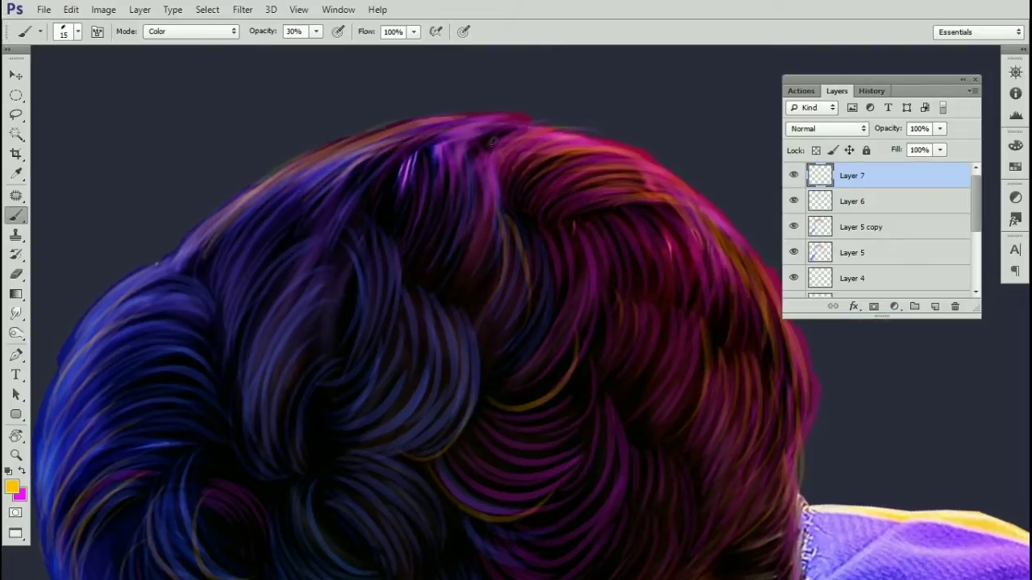
Step: Paint short golden strands down the purple lock below the crown parting
{"action": "mouse_move", "coordinate": [451, 147]}
{"action": "left_mouse_down"}
{"action": "mouse_move", "coordinate": [460, 251]}
{"action": "mouse_move", "coordinate": [469, 267]}
{"action": "mouse_move", "coordinate": [489, 252]}
{"action": "left_mouse_up"}
{"action": "left_click_drag", "start_coordinate": [411, 159], "coordinate": [404, 199]}
{"action": "mouse_move", "coordinate": [419, 167]}
{"action": "left_mouse_down"}
{"action": "mouse_move", "coordinate": [404, 233]}
{"action": "mouse_move", "coordinate": [429, 240]}
{"action": "mouse_move", "coordinate": [435, 227]}
{"action": "left_mouse_up"}
{"action": "left_click_drag", "start_coordinate": [465, 166], "coordinate": [463, 231]}
{"action": "left_click_drag", "start_coordinate": [489, 150], "coordinate": [504, 231]}
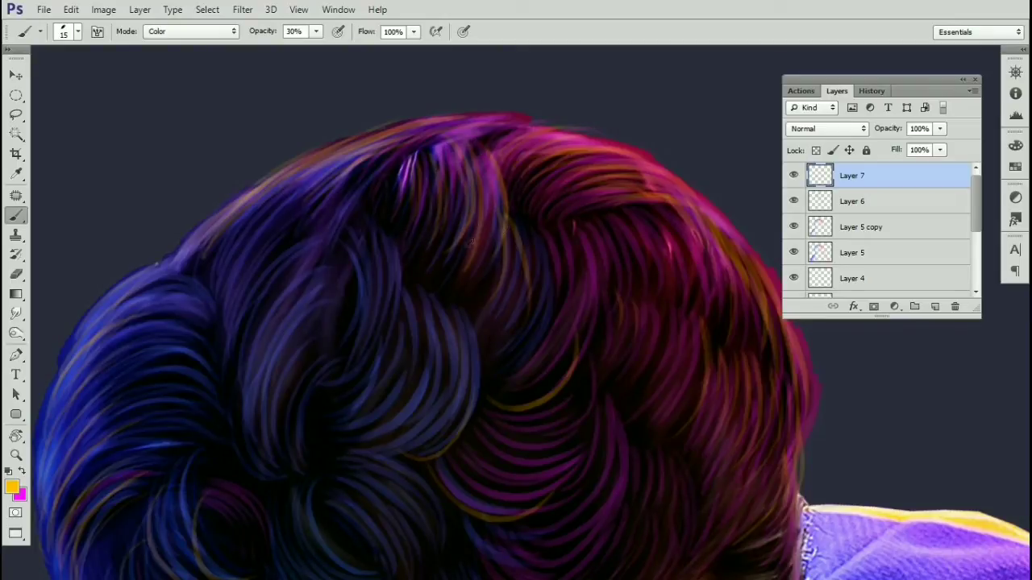
{"action": "left_click_drag", "start_coordinate": [423, 224], "coordinate": [437, 158]}
Step: Paint long golden strands down the central blue locks below the crown
{"action": "mouse_move", "coordinate": [368, 163]}
{"action": "left_mouse_down"}
{"action": "mouse_move", "coordinate": [379, 219]}
{"action": "mouse_move", "coordinate": [392, 213]}
{"action": "left_mouse_up"}
{"action": "mouse_move", "coordinate": [397, 155]}
{"action": "left_mouse_down"}
{"action": "mouse_move", "coordinate": [408, 239]}
{"action": "mouse_move", "coordinate": [417, 257]}
{"action": "mouse_move", "coordinate": [419, 232]}
{"action": "mouse_move", "coordinate": [460, 321]}
{"action": "left_mouse_up"}
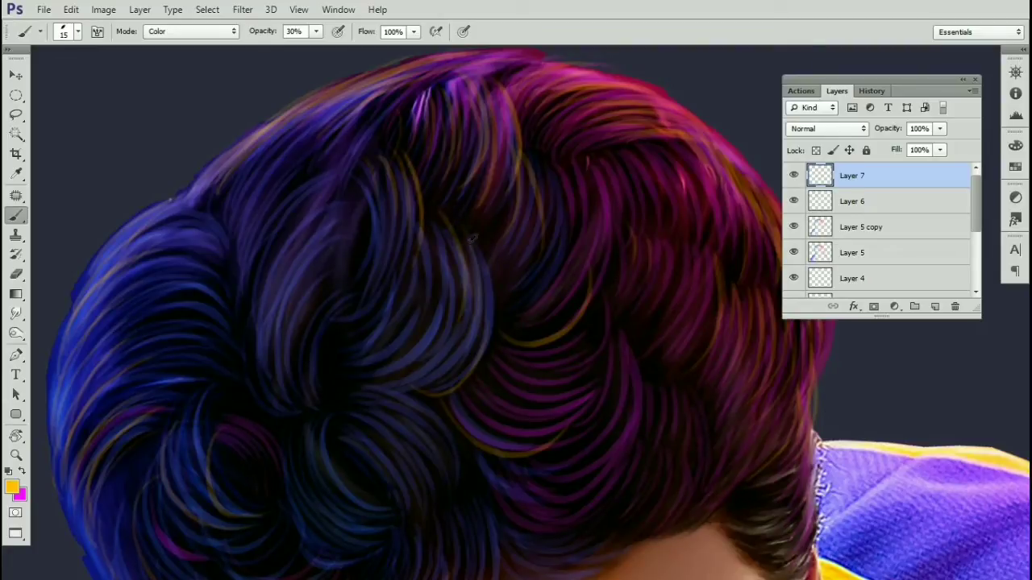
{"action": "left_click_drag", "start_coordinate": [474, 222], "coordinate": [474, 357]}
{"action": "left_click_drag", "start_coordinate": [479, 234], "coordinate": [508, 318]}
{"action": "left_click_drag", "start_coordinate": [360, 232], "coordinate": [394, 271]}
Step: Add short golden strands at the purple-blue roots between the crown and the central locks
{"action": "left_click_drag", "start_coordinate": [430, 156], "coordinate": [390, 202]}
{"action": "left_click_drag", "start_coordinate": [433, 139], "coordinate": [377, 222]}
{"action": "left_click_drag", "start_coordinate": [410, 144], "coordinate": [370, 204]}
{"action": "left_click_drag", "start_coordinate": [386, 157], "coordinate": [355, 210]}
{"action": "left_click_drag", "start_coordinate": [386, 154], "coordinate": [338, 203]}
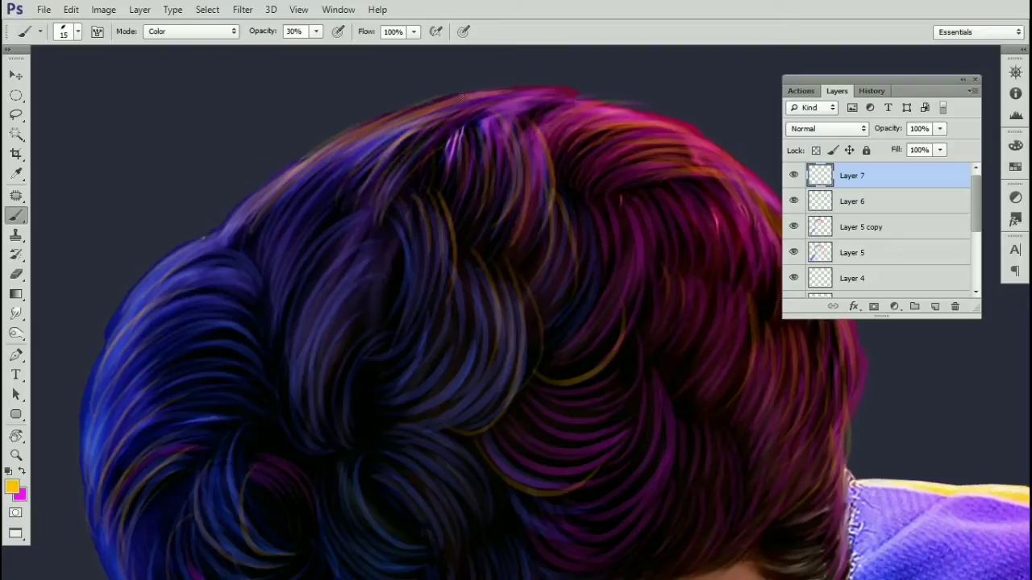
{"action": "left_click_drag", "start_coordinate": [405, 223], "coordinate": [401, 180]}
Step: Paint long golden arcs around the outer side and lower tip of the central blue lock, undoing unsatisfactory attempts
{"action": "left_click_drag", "start_coordinate": [360, 213], "coordinate": [328, 300]}
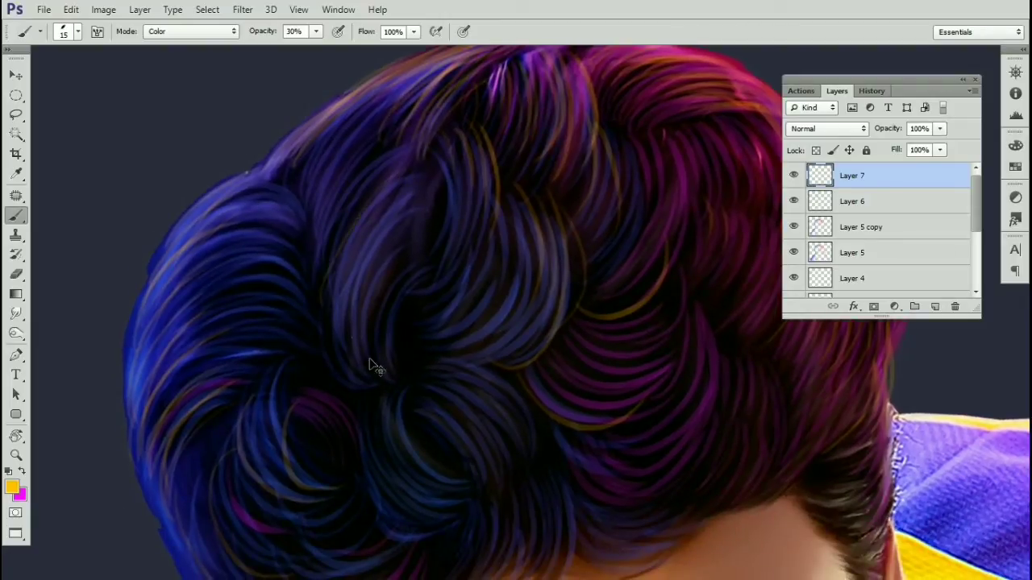
{"action": "key", "text": "ctrl+z"}
{"action": "left_click_drag", "start_coordinate": [374, 390], "coordinate": [357, 316]}
{"action": "key", "text": "ctrl+z"}
{"action": "mouse_move", "coordinate": [401, 362]}
{"action": "left_mouse_down"}
{"action": "mouse_move", "coordinate": [363, 384]}
{"action": "mouse_move", "coordinate": [324, 229]}
{"action": "left_mouse_up"}
{"action": "key", "text": "ctrl+z"}
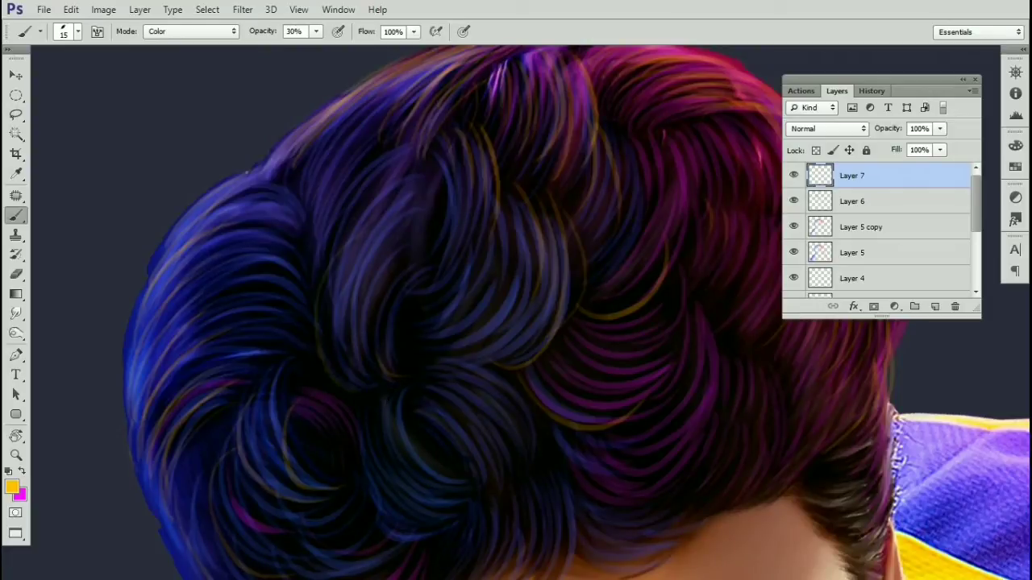
Step: Change the foreground colour to orange and make Layer 4 the active layer
{"action": "left_click", "coordinate": [15, 487]}
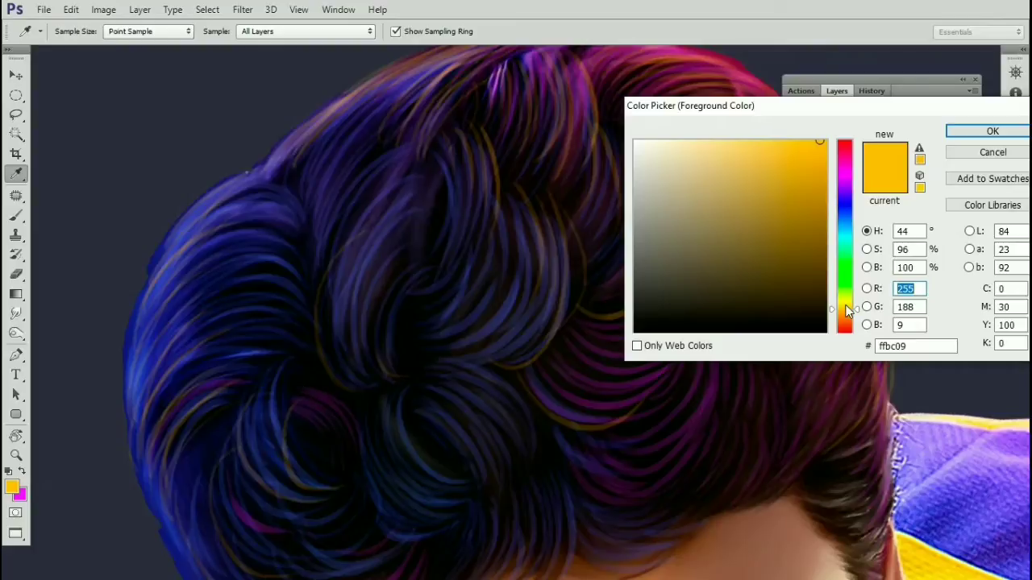
{"action": "left_click_drag", "start_coordinate": [846, 312], "coordinate": [846, 316]}
{"action": "left_click", "coordinate": [992, 131]}
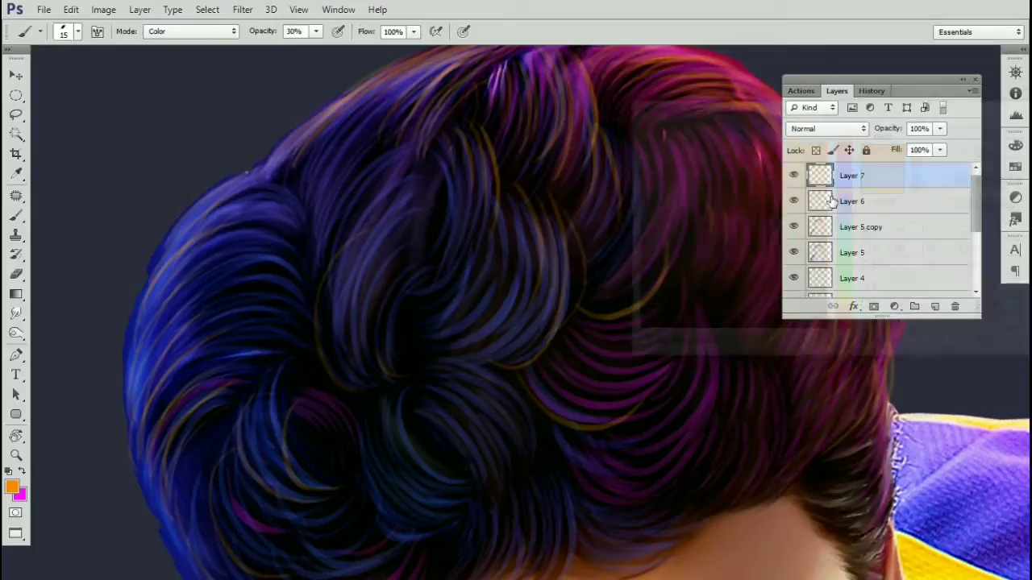
{"action": "key", "text": "z"}
{"action": "left_click", "coordinate": [838, 278]}
Step: Paint orange strands with the Brush on Layer 4 down the outer edge of the magenta side hair
{"action": "left_click", "coordinate": [719, 296]}
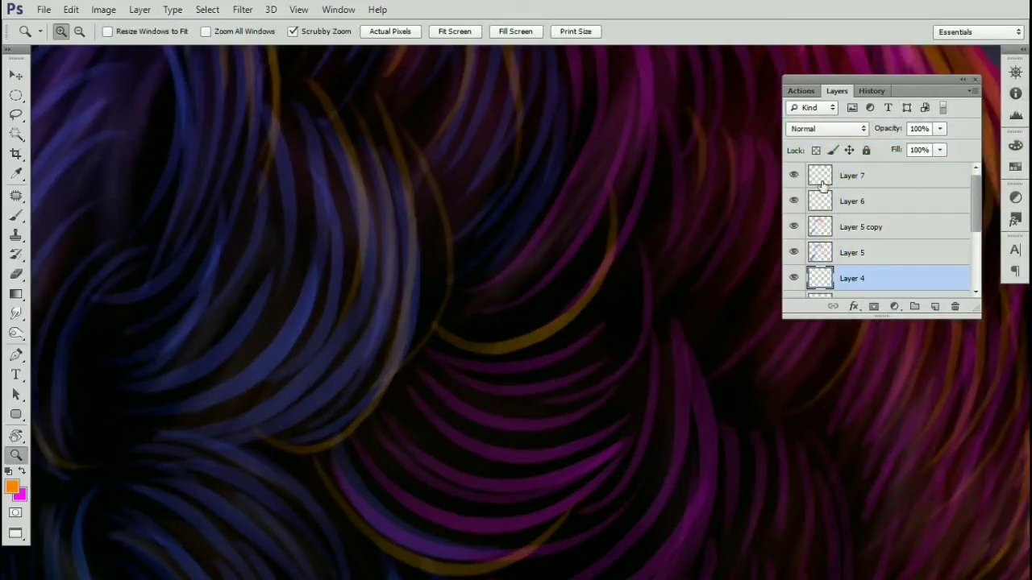
{"action": "left_click_drag", "start_coordinate": [766, 260], "coordinate": [706, 266]}
{"action": "left_click_drag", "start_coordinate": [814, 311], "coordinate": [617, 277]}
{"action": "left_click_drag", "start_coordinate": [548, 312], "coordinate": [606, 314]}
{"action": "left_click_drag", "start_coordinate": [597, 310], "coordinate": [612, 340]}
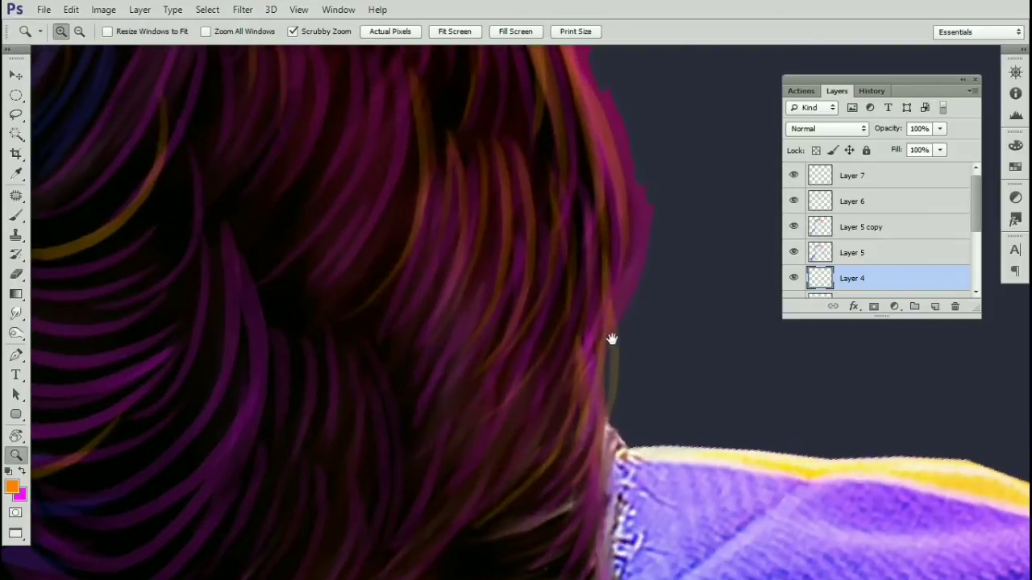
{"action": "key", "text": "b"}
{"action": "left_click_drag", "start_coordinate": [571, 153], "coordinate": [577, 263]}
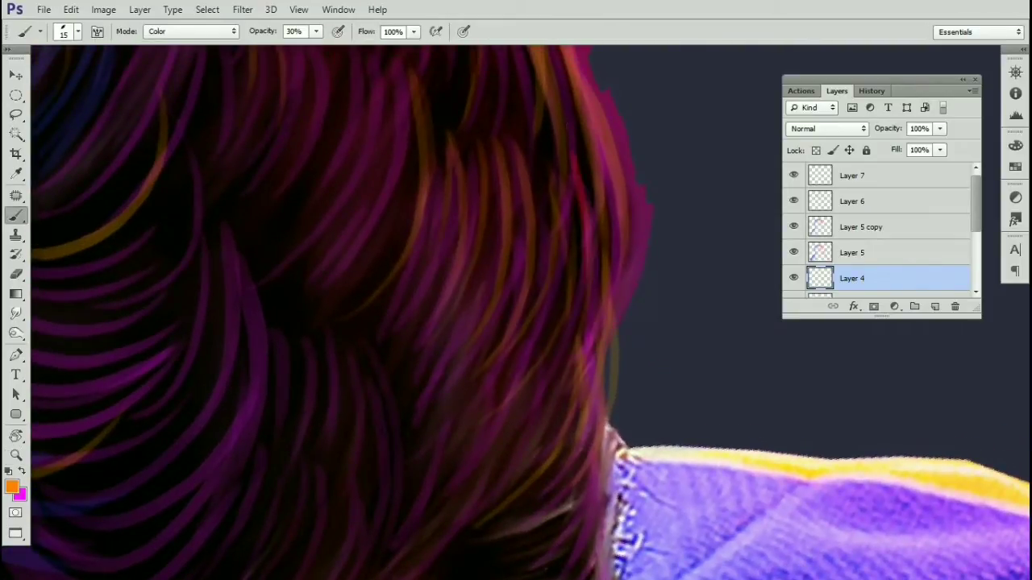
{"action": "left_click_drag", "start_coordinate": [580, 125], "coordinate": [582, 296]}
{"action": "left_click_drag", "start_coordinate": [591, 249], "coordinate": [605, 138]}
{"action": "mouse_move", "coordinate": [602, 217]}
{"action": "left_mouse_down"}
{"action": "mouse_move", "coordinate": [532, 351]}
{"action": "mouse_move", "coordinate": [590, 220]}
{"action": "left_mouse_up"}
Step: Paint orange strands down the lower magenta side hair towards the area above the ear, undoing two strokes
{"action": "left_click_drag", "start_coordinate": [578, 259], "coordinate": [545, 297]}
{"action": "left_click_drag", "start_coordinate": [619, 207], "coordinate": [543, 297]}
{"action": "mouse_move", "coordinate": [610, 220]}
{"action": "left_mouse_down"}
{"action": "mouse_move", "coordinate": [536, 310]}
{"action": "mouse_move", "coordinate": [539, 326]}
{"action": "left_mouse_up"}
{"action": "mouse_move", "coordinate": [616, 261]}
{"action": "left_mouse_down"}
{"action": "mouse_move", "coordinate": [564, 332]}
{"action": "mouse_move", "coordinate": [613, 244]}
{"action": "left_mouse_up"}
{"action": "key", "text": "ctrl+alt+z"}
{"action": "key", "text": "ctrl+alt+z"}
{"action": "left_click_drag", "start_coordinate": [567, 322], "coordinate": [623, 254]}
{"action": "left_click_drag", "start_coordinate": [611, 315], "coordinate": [634, 251]}
{"action": "mouse_move", "coordinate": [633, 325]}
{"action": "left_mouse_down"}
{"action": "mouse_move", "coordinate": [617, 250]}
{"action": "mouse_move", "coordinate": [582, 299]}
{"action": "left_mouse_up"}
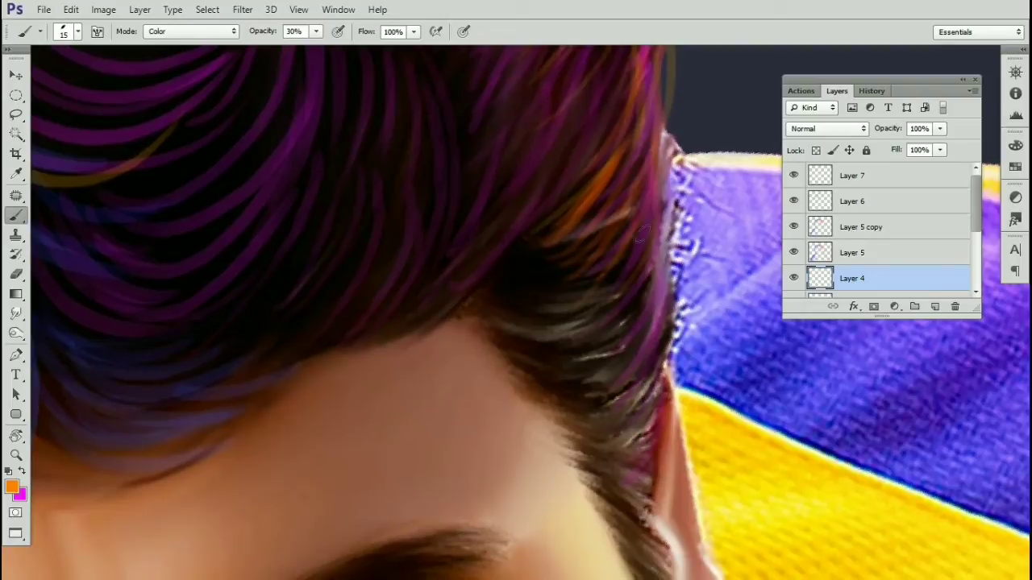
Step: Paint orange strands over the dark sideburn hair in front of the ear, undoing one stroke
{"action": "left_click_drag", "start_coordinate": [647, 235], "coordinate": [632, 322]}
{"action": "left_click_drag", "start_coordinate": [644, 287], "coordinate": [627, 334]}
{"action": "mouse_move", "coordinate": [637, 258]}
{"action": "left_mouse_down"}
{"action": "mouse_move", "coordinate": [607, 343]}
{"action": "mouse_move", "coordinate": [604, 274]}
{"action": "mouse_move", "coordinate": [586, 287]}
{"action": "left_mouse_up"}
{"action": "key", "text": "ctrl+z"}
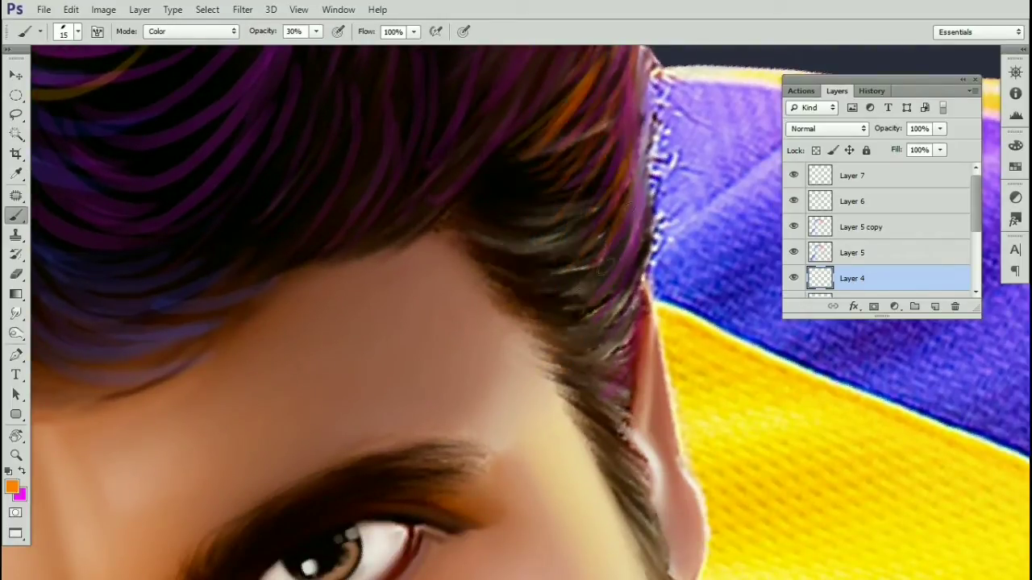
{"action": "left_click_drag", "start_coordinate": [616, 152], "coordinate": [596, 206]}
{"action": "left_click_drag", "start_coordinate": [634, 271], "coordinate": [595, 347]}
{"action": "left_click_drag", "start_coordinate": [640, 244], "coordinate": [634, 288]}
Step: Paint more orange strands up the outer contour of the magenta side hair
{"action": "left_click_drag", "start_coordinate": [595, 89], "coordinate": [605, 299]}
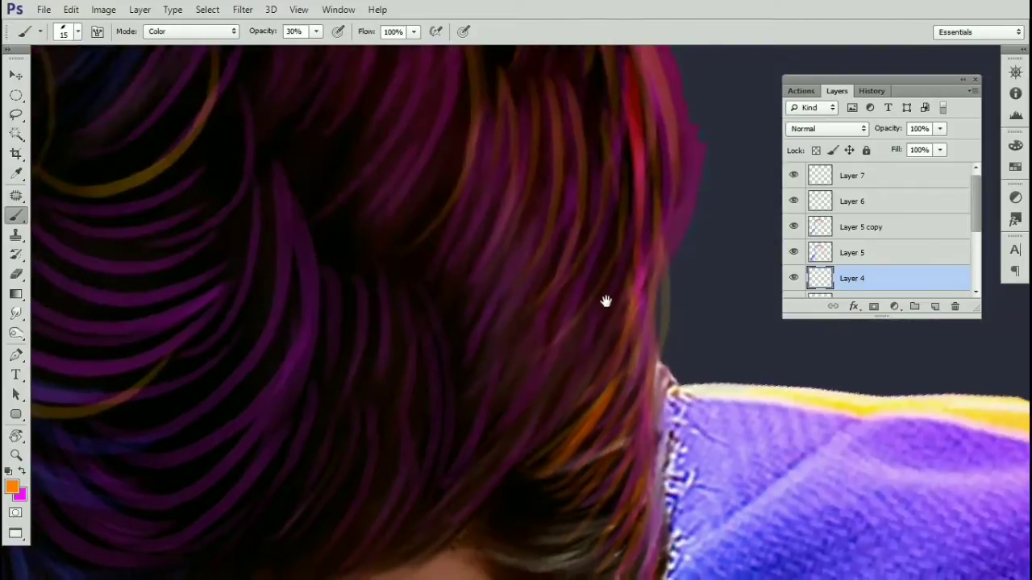
{"action": "left_click_drag", "start_coordinate": [660, 152], "coordinate": [668, 260]}
{"action": "left_click_drag", "start_coordinate": [672, 245], "coordinate": [660, 75]}
{"action": "mouse_move", "coordinate": [648, 137]}
{"action": "left_mouse_down"}
{"action": "mouse_move", "coordinate": [656, 291]}
{"action": "mouse_move", "coordinate": [614, 114]}
{"action": "left_mouse_up"}
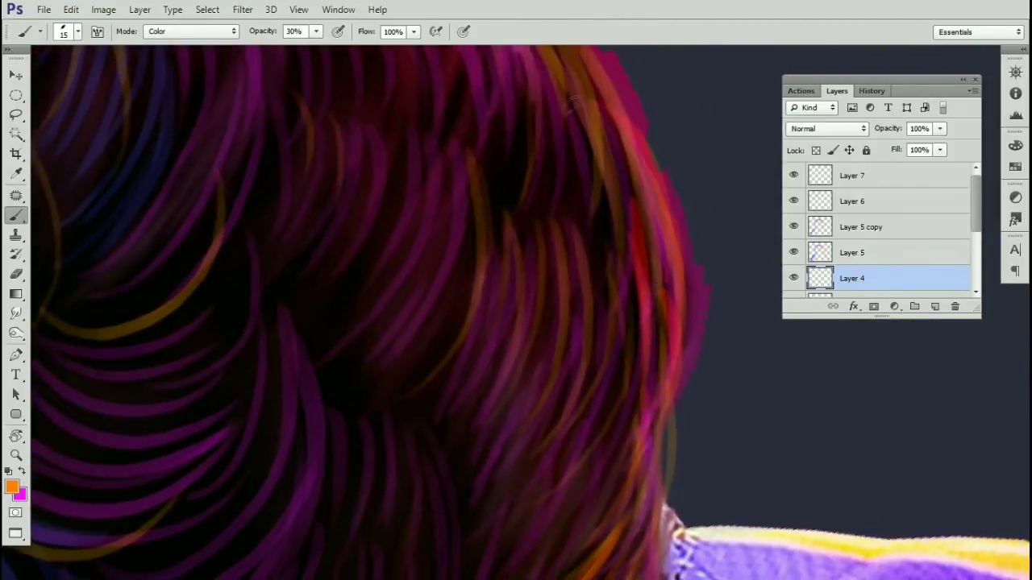
{"action": "key", "text": "ctrl+minus"}
{"action": "left_click_drag", "start_coordinate": [637, 299], "coordinate": [654, 341]}
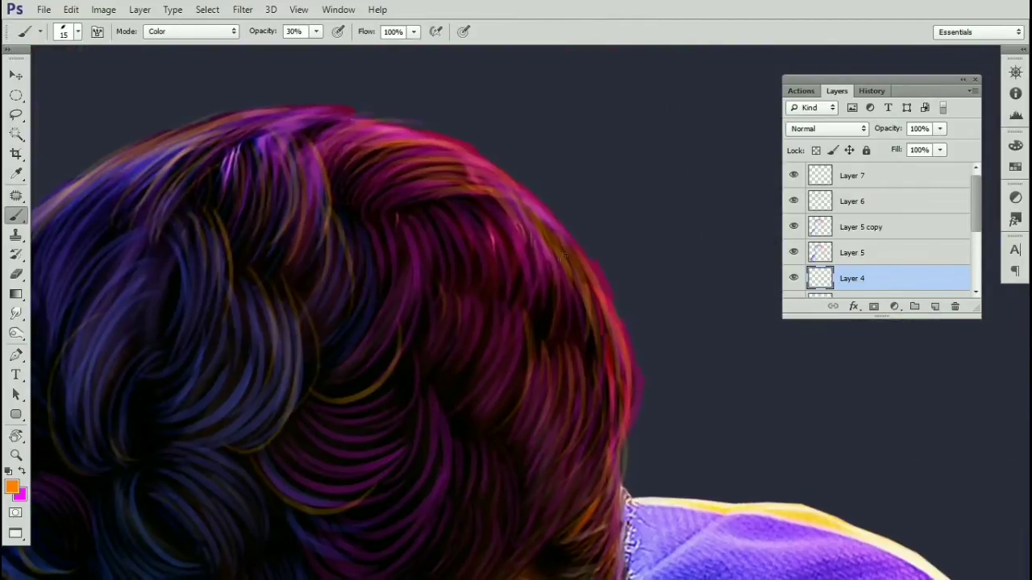
Step: Paint orange strands over the magenta wave at the crown and along the top outline towards the blue hair
{"action": "left_click_drag", "start_coordinate": [563, 256], "coordinate": [666, 287]}
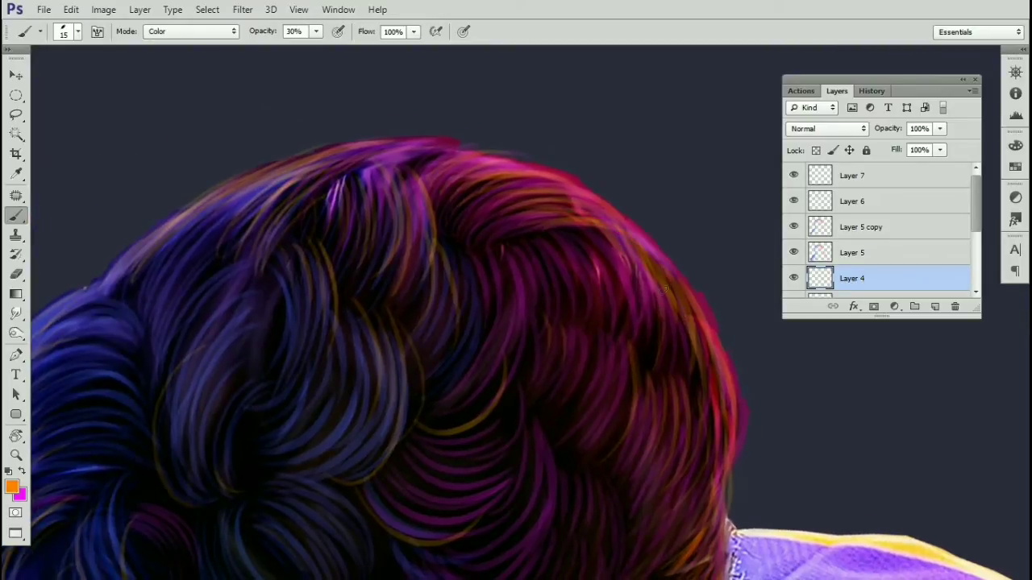
{"action": "mouse_move", "coordinate": [565, 218]}
{"action": "left_mouse_down"}
{"action": "mouse_move", "coordinate": [648, 243]}
{"action": "mouse_move", "coordinate": [570, 213]}
{"action": "mouse_move", "coordinate": [613, 220]}
{"action": "left_mouse_up"}
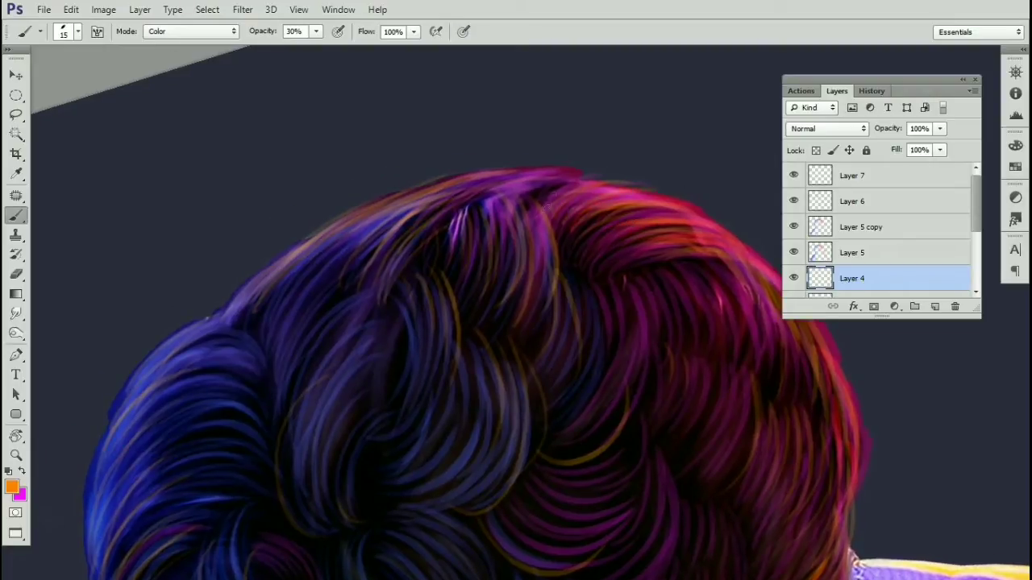
{"action": "left_click_drag", "start_coordinate": [545, 206], "coordinate": [626, 202]}
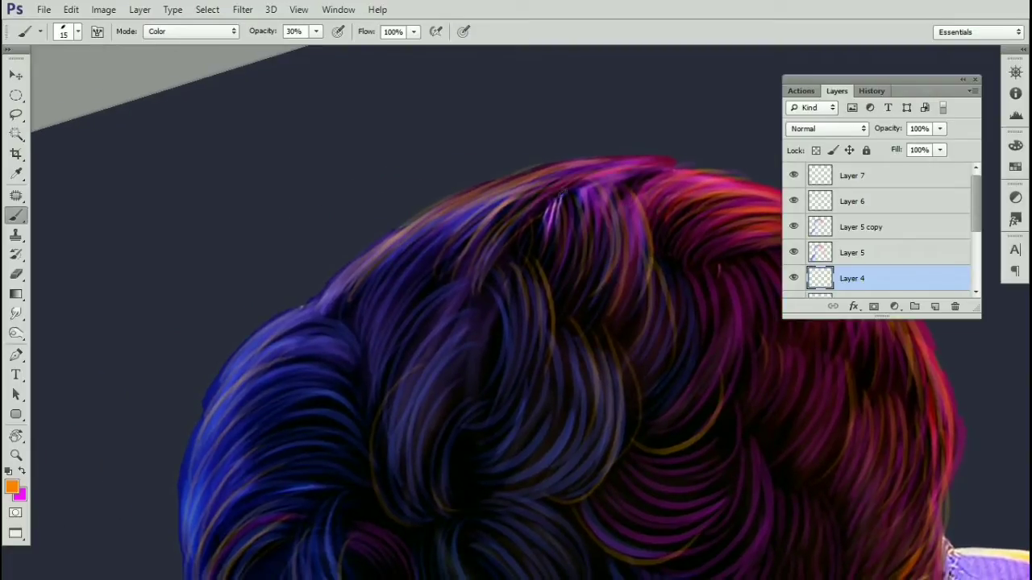
{"action": "left_click_drag", "start_coordinate": [532, 203], "coordinate": [559, 183]}
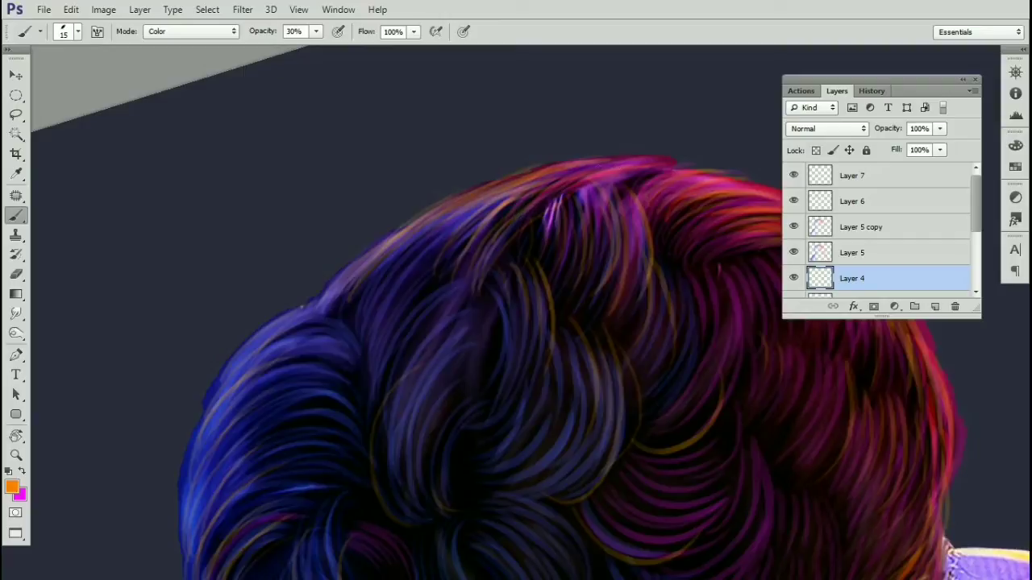
{"action": "left_click_drag", "start_coordinate": [501, 220], "coordinate": [594, 169]}
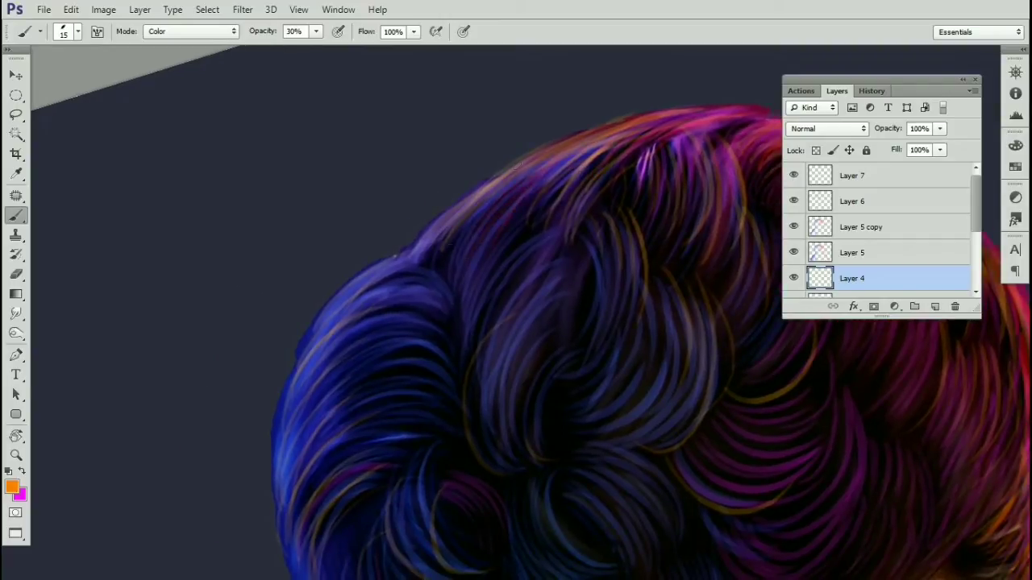
Step: Paint orange strands along the outer contour of the blue hair and down over its side wave
{"action": "left_click_drag", "start_coordinate": [487, 236], "coordinate": [524, 205]}
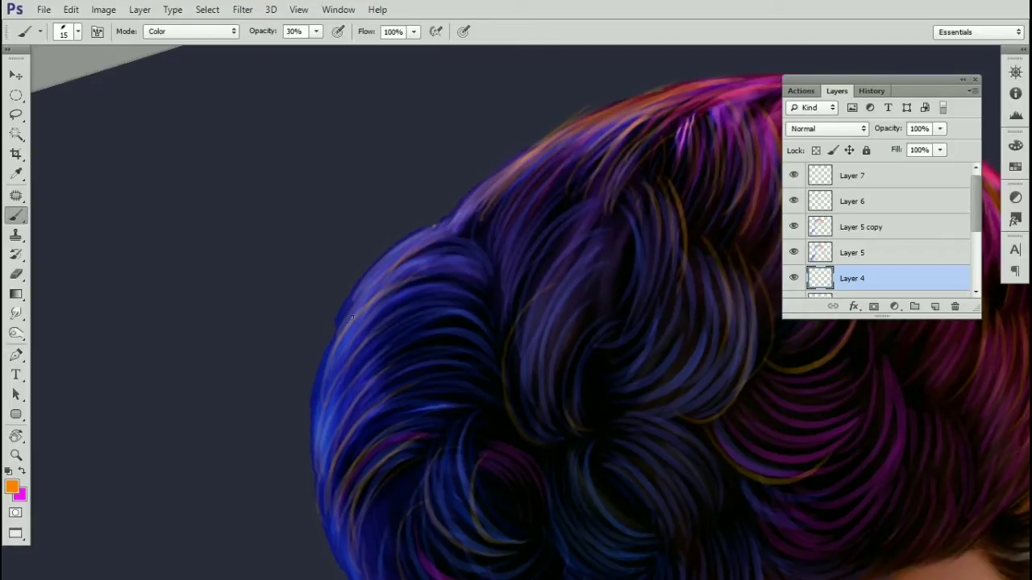
{"action": "left_click_drag", "start_coordinate": [385, 300], "coordinate": [410, 222]}
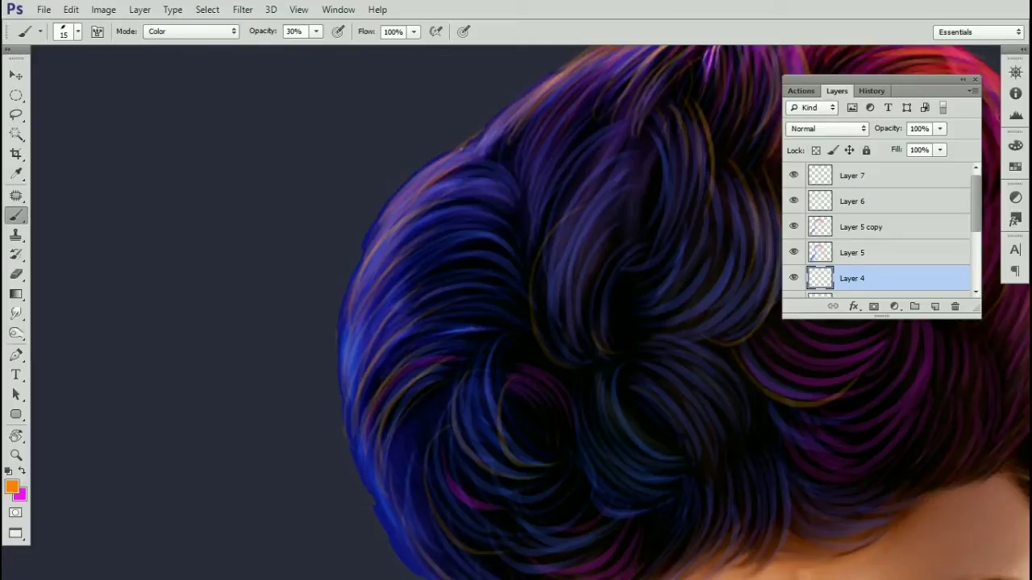
{"action": "mouse_move", "coordinate": [377, 341]}
{"action": "left_mouse_down"}
{"action": "mouse_move", "coordinate": [414, 278]}
{"action": "mouse_move", "coordinate": [428, 183]}
{"action": "left_mouse_up"}
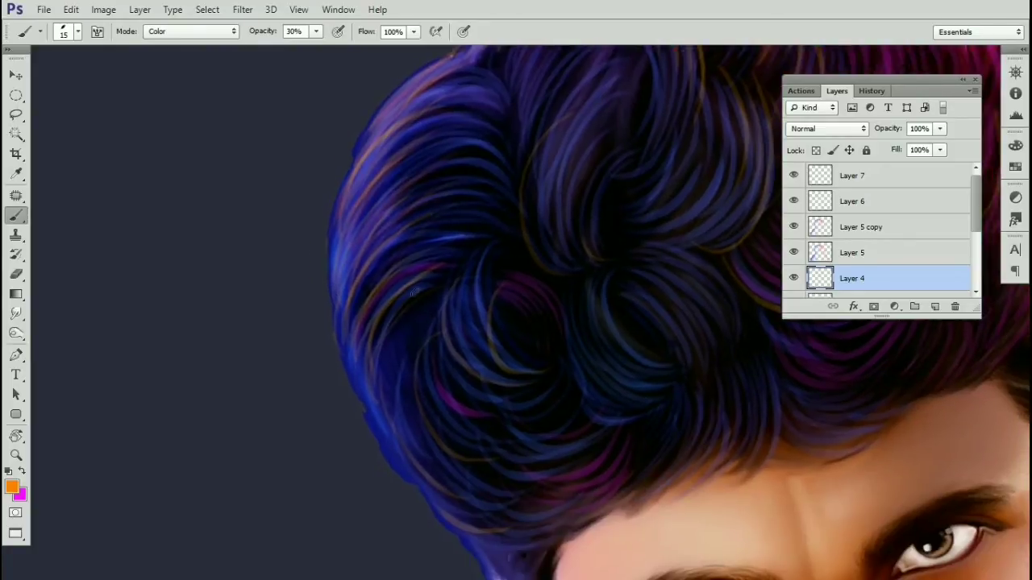
{"action": "mouse_move", "coordinate": [436, 283]}
{"action": "left_mouse_down"}
{"action": "mouse_move", "coordinate": [380, 369]}
{"action": "mouse_move", "coordinate": [345, 383]}
{"action": "left_mouse_up"}
Step: Paint an orange strand along the dark gap above the small magenta curl in the blue hair, undoing one stroke
{"action": "left_click_drag", "start_coordinate": [475, 377], "coordinate": [414, 331]}
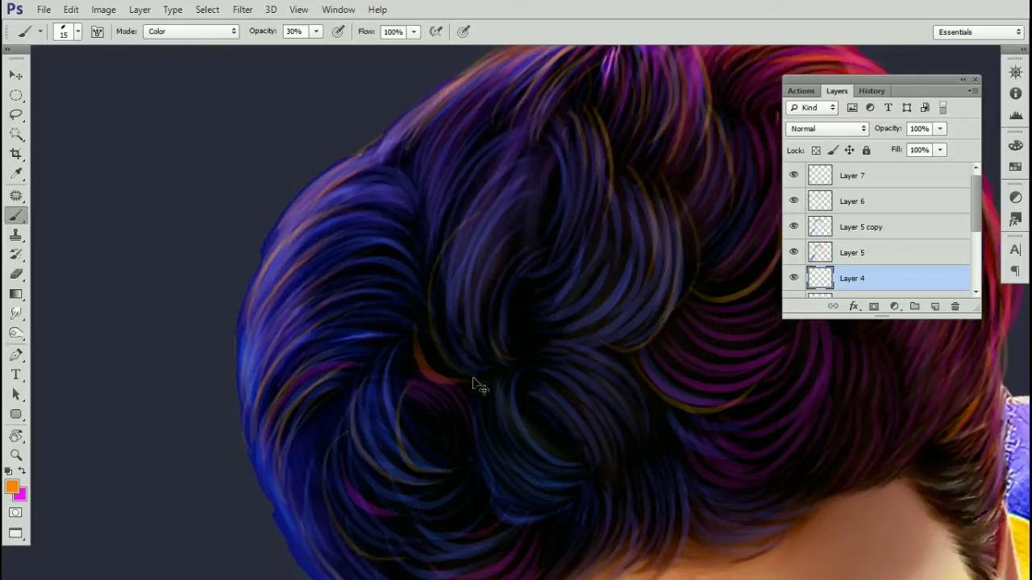
{"action": "left_click_drag", "start_coordinate": [475, 384], "coordinate": [443, 283]}
{"action": "key", "text": "ctrl+z"}
{"action": "left_click_drag", "start_coordinate": [458, 379], "coordinate": [413, 314]}
{"action": "mouse_move", "coordinate": [511, 285]}
{"action": "left_mouse_down"}
{"action": "mouse_move", "coordinate": [452, 267]}
{"action": "mouse_move", "coordinate": [312, 185]}
{"action": "left_mouse_up"}
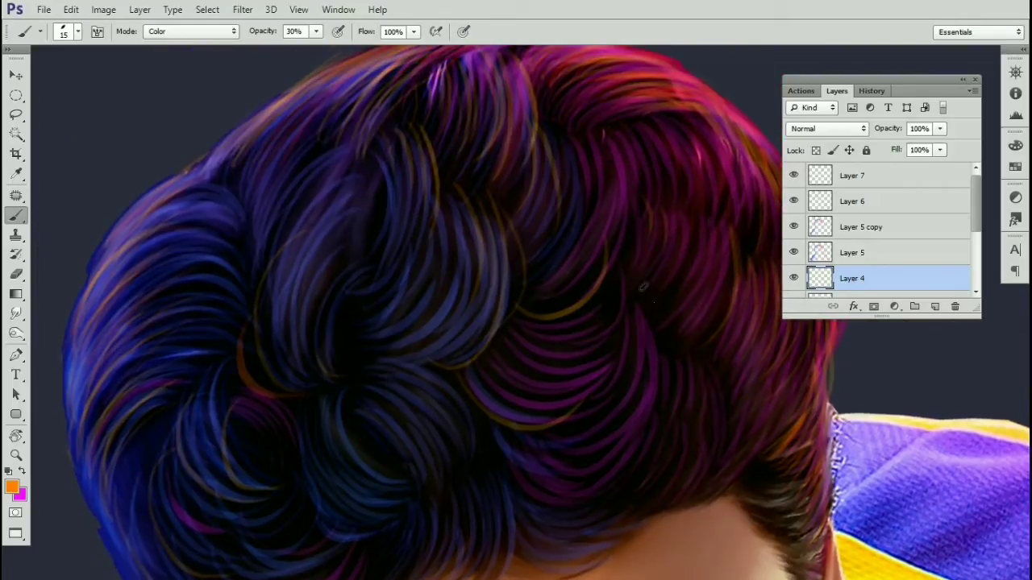
Step: Paint a long curved orange strand through the inner magenta hair behind the fringe, undoing the misplaced strokes
{"action": "key", "text": "r"}
{"action": "left_click_drag", "start_coordinate": [686, 242], "coordinate": [583, 97]}
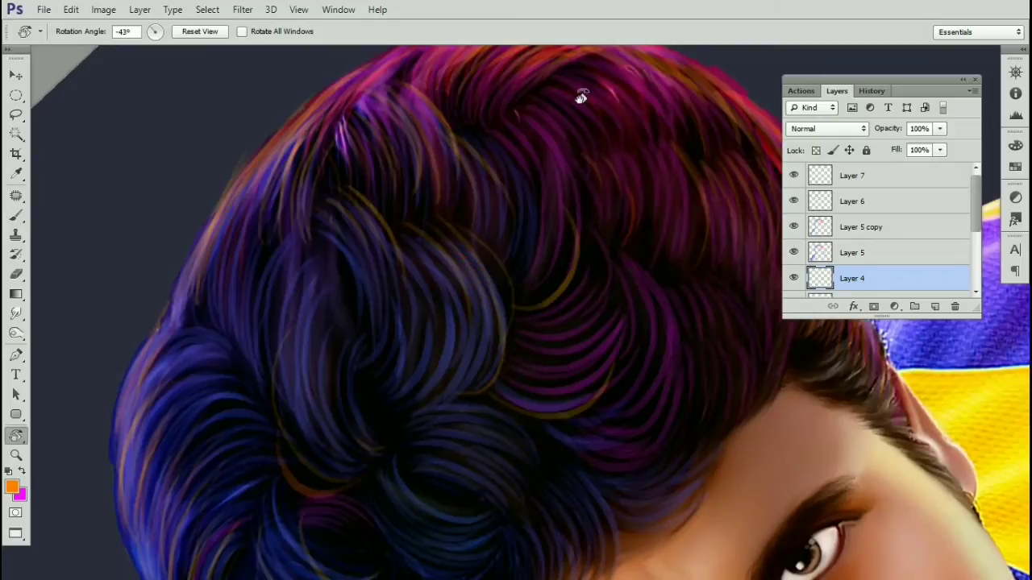
{"action": "left_click_drag", "start_coordinate": [596, 253], "coordinate": [583, 302]}
{"action": "key", "text": "ctrl+plus"}
{"action": "key", "text": "ctrl+plus"}
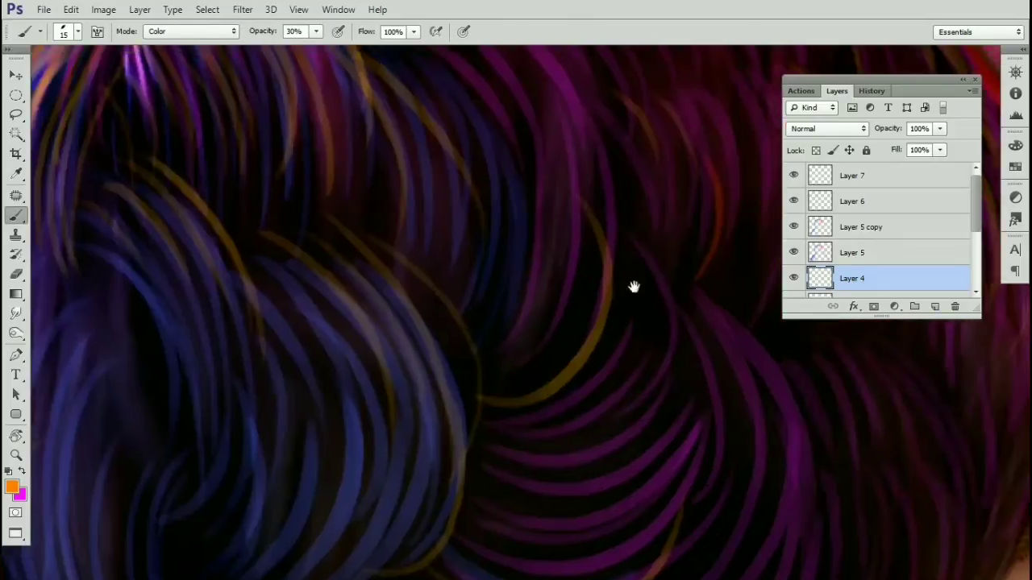
{"action": "left_click_drag", "start_coordinate": [735, 255], "coordinate": [572, 403]}
{"action": "key", "text": "ctrl+z"}
{"action": "left_click_drag", "start_coordinate": [554, 444], "coordinate": [553, 295]}
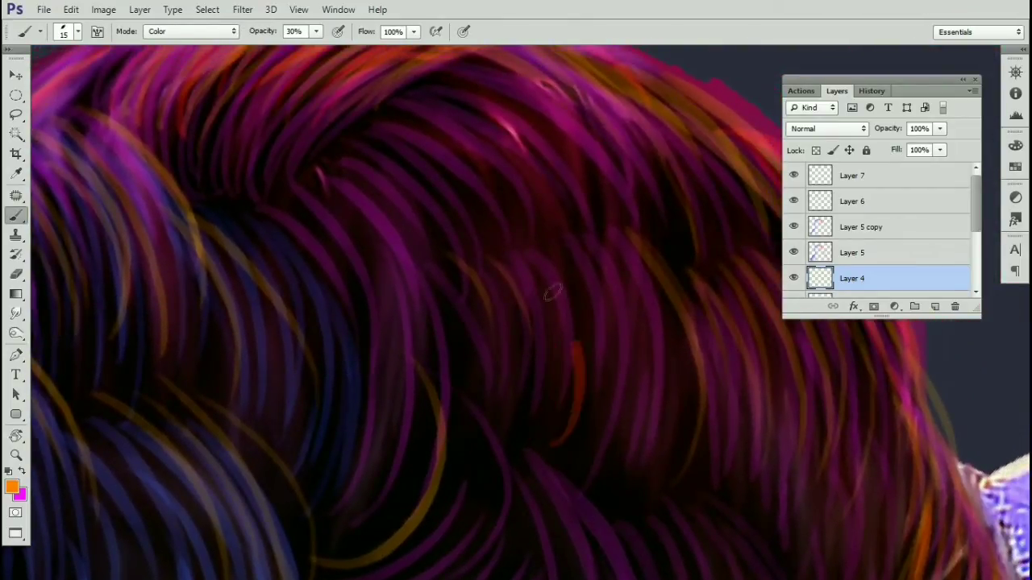
{"action": "key", "text": "ctrl+z"}
{"action": "left_click_drag", "start_coordinate": [569, 445], "coordinate": [528, 243]}
{"action": "key", "text": "ctrl+z"}
{"action": "left_click_drag", "start_coordinate": [568, 454], "coordinate": [586, 312]}
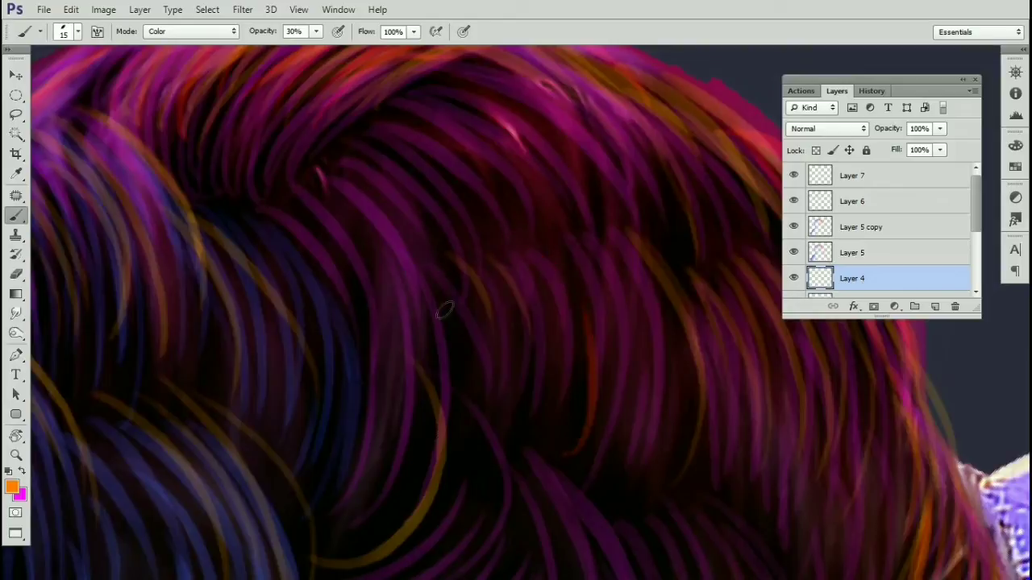
{"action": "left_click_drag", "start_coordinate": [581, 373], "coordinate": [456, 221]}
Step: Paint orange strands down the far side of the magenta wave below the crown highlight, undoing one stroke
{"action": "left_click_drag", "start_coordinate": [661, 245], "coordinate": [662, 303]}
{"action": "mouse_move", "coordinate": [677, 303]}
{"action": "left_mouse_down"}
{"action": "mouse_move", "coordinate": [625, 210]}
{"action": "mouse_move", "coordinate": [562, 168]}
{"action": "left_mouse_up"}
{"action": "key", "text": "ctrl+z"}
{"action": "left_click_drag", "start_coordinate": [682, 315], "coordinate": [550, 186]}
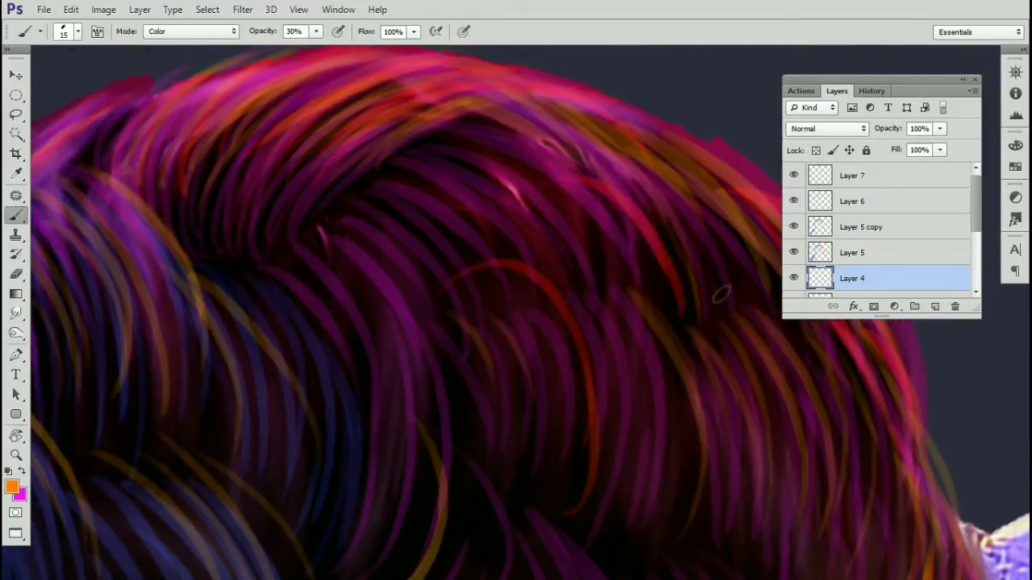
{"action": "left_click_drag", "start_coordinate": [733, 299], "coordinate": [687, 223]}
{"action": "left_click_drag", "start_coordinate": [538, 317], "coordinate": [655, 155]}
Step: Paint an orange strand over the blue lock beside the magenta hair, undoing the misplaced strokes
{"action": "left_click_drag", "start_coordinate": [396, 364], "coordinate": [424, 327]}
{"action": "left_click_drag", "start_coordinate": [437, 313], "coordinate": [447, 172]}
{"action": "key", "text": "ctrl+z"}
{"action": "mouse_move", "coordinate": [460, 322]}
{"action": "left_mouse_down"}
{"action": "mouse_move", "coordinate": [477, 381]}
{"action": "mouse_move", "coordinate": [401, 166]}
{"action": "left_mouse_up"}
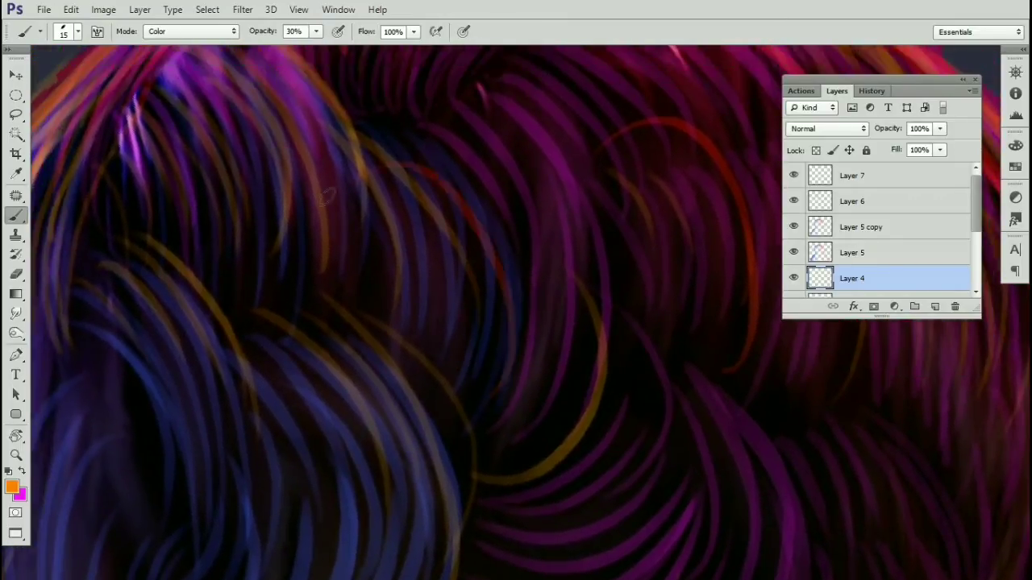
{"action": "key", "text": "ctrl+z"}
{"action": "left_click_drag", "start_coordinate": [500, 377], "coordinate": [476, 196]}
{"action": "key", "text": "ctrl+z"}
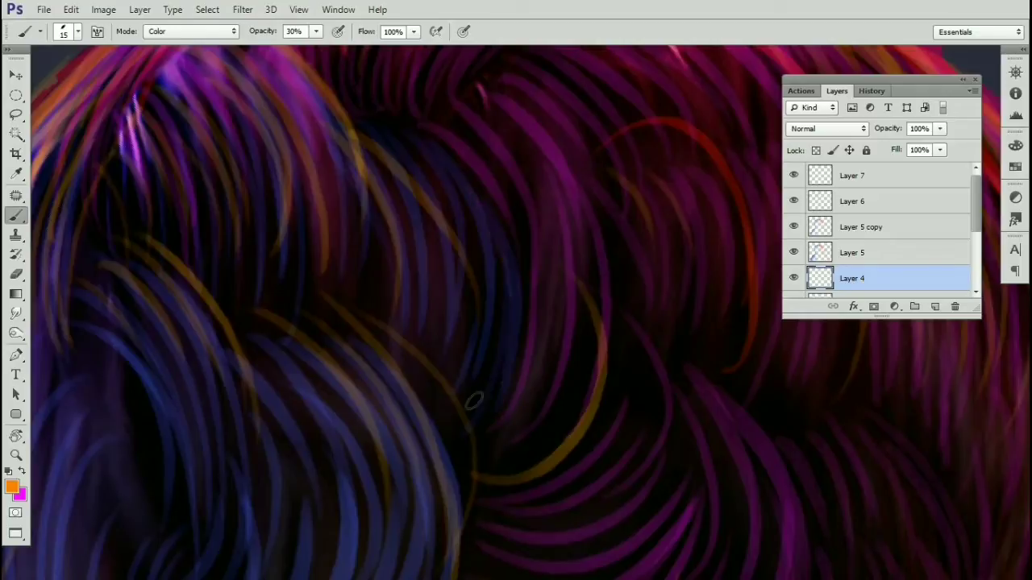
{"action": "left_click_drag", "start_coordinate": [487, 388], "coordinate": [403, 158]}
{"action": "key", "text": "ctrl+z"}
{"action": "mouse_move", "coordinate": [485, 395]}
{"action": "left_mouse_down"}
{"action": "mouse_move", "coordinate": [497, 295]}
{"action": "mouse_move", "coordinate": [427, 159]}
{"action": "mouse_move", "coordinate": [441, 357]}
{"action": "left_mouse_up"}
{"action": "mouse_move", "coordinate": [466, 324]}
{"action": "left_mouse_down"}
{"action": "mouse_move", "coordinate": [461, 286]}
{"action": "mouse_move", "coordinate": [495, 228]}
{"action": "left_mouse_up"}
{"action": "key", "text": "ctrl+z"}
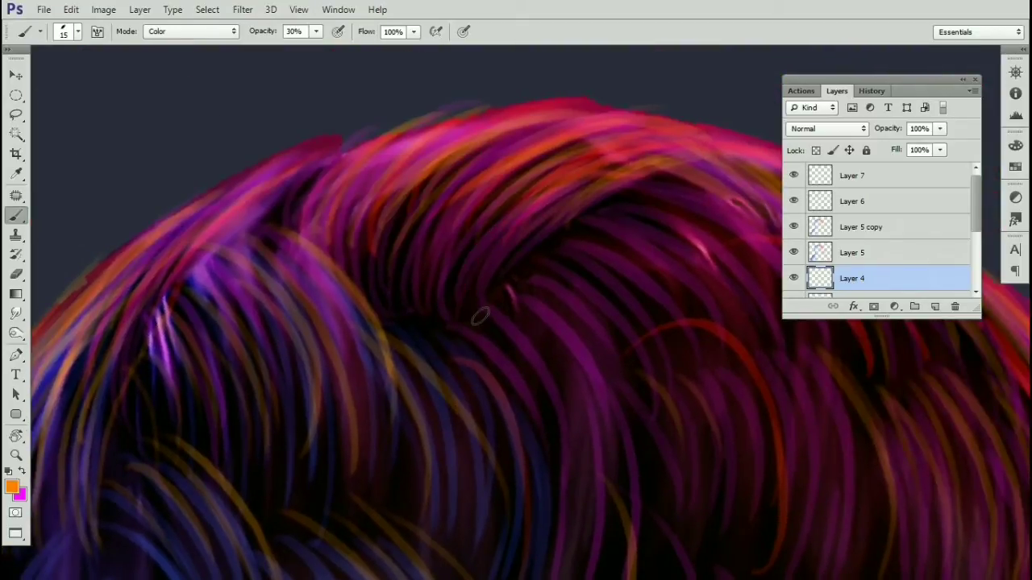
Step: Paint several curved orange strands at the roots of the magenta wave at the crown
{"action": "left_click_drag", "start_coordinate": [478, 315], "coordinate": [482, 185]}
{"action": "mouse_move", "coordinate": [429, 322]}
{"action": "left_mouse_down"}
{"action": "mouse_move", "coordinate": [450, 176]}
{"action": "mouse_move", "coordinate": [387, 210]}
{"action": "left_mouse_up"}
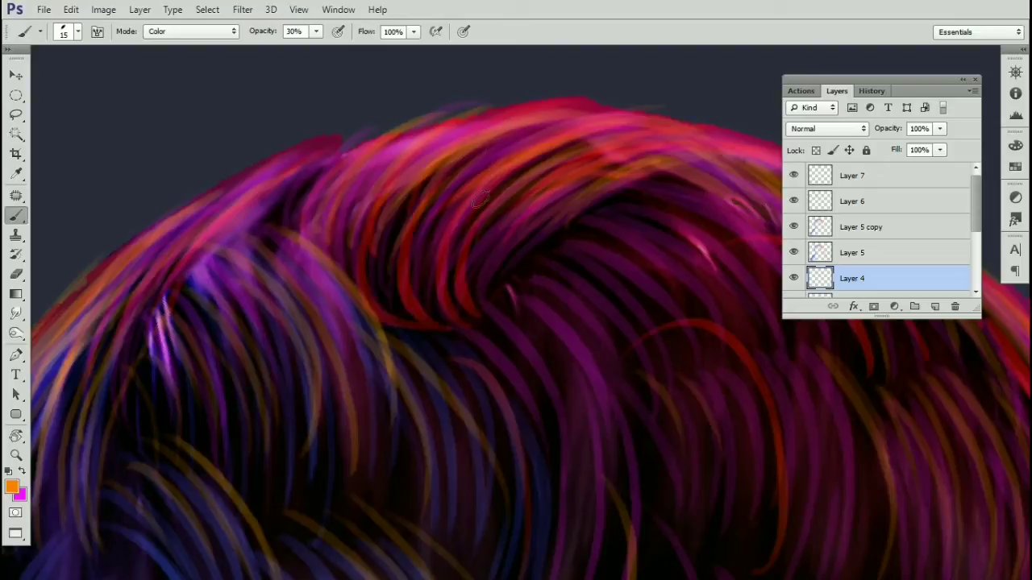
{"action": "left_click_drag", "start_coordinate": [425, 266], "coordinate": [480, 180]}
{"action": "left_click_drag", "start_coordinate": [385, 285], "coordinate": [463, 256]}
Step: Paint orange strands down the purple and blue lock beside the crown wave, undoing misplaced strokes
{"action": "left_click_drag", "start_coordinate": [476, 435], "coordinate": [435, 299]}
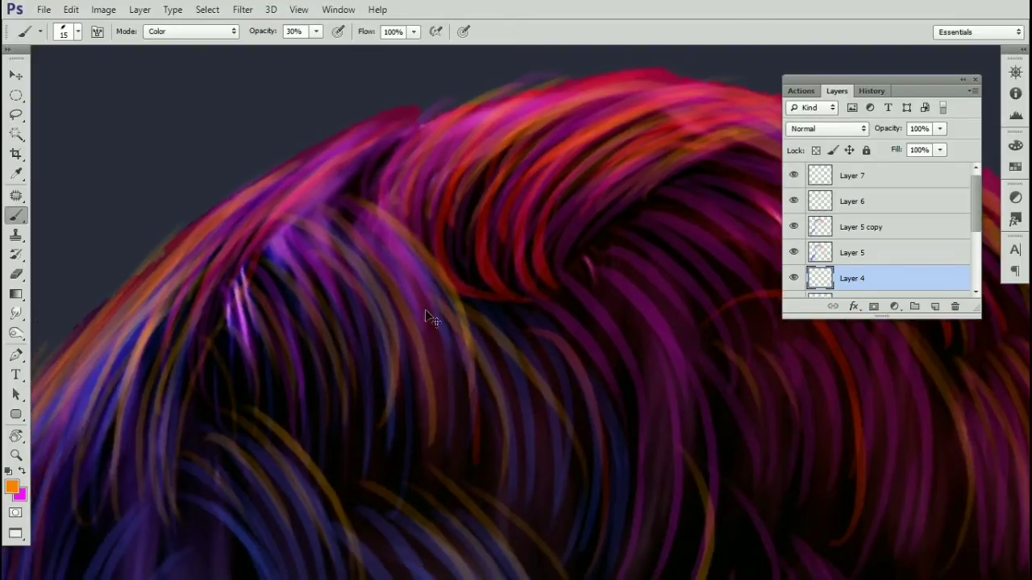
{"action": "key", "text": "ctrl+z"}
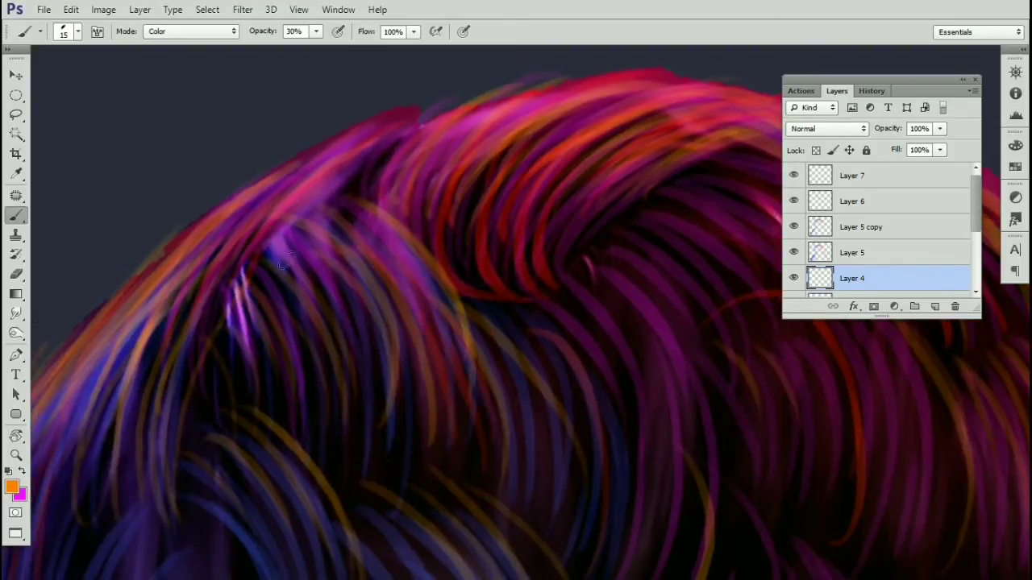
{"action": "mouse_move", "coordinate": [377, 318]}
{"action": "left_mouse_down"}
{"action": "mouse_move", "coordinate": [388, 345]}
{"action": "mouse_move", "coordinate": [396, 288]}
{"action": "mouse_move", "coordinate": [412, 279]}
{"action": "mouse_move", "coordinate": [425, 388]}
{"action": "left_mouse_up"}
{"action": "key", "text": "ctrl+z"}
{"action": "mouse_move", "coordinate": [407, 257]}
{"action": "left_mouse_down"}
{"action": "mouse_move", "coordinate": [446, 392]}
{"action": "mouse_move", "coordinate": [464, 352]}
{"action": "left_mouse_up"}
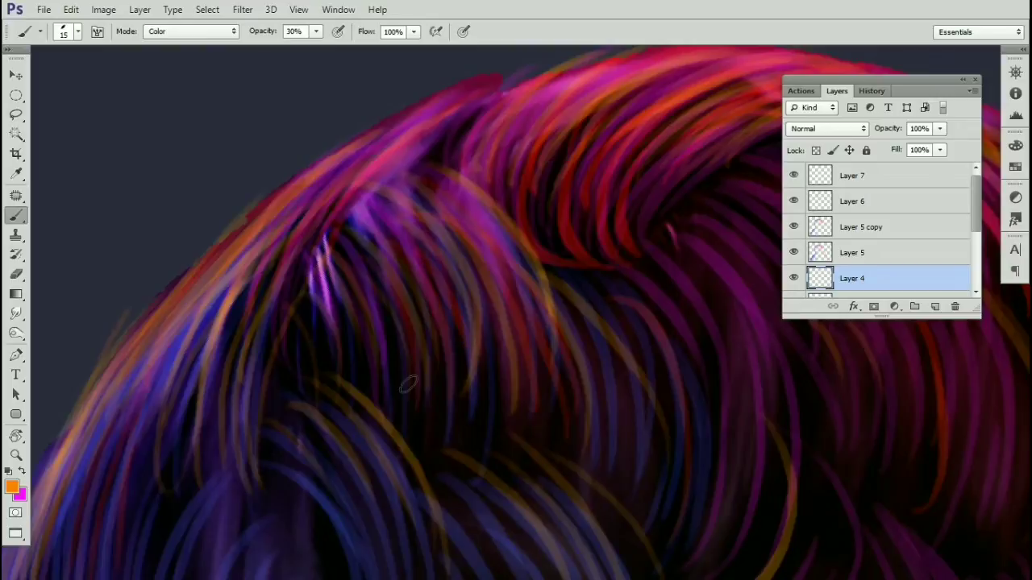
Step: Paint further orange strands over the magenta hair between the crown and the side of the head
{"action": "key", "text": "ctrl+minus"}
{"action": "key", "text": "ctrl+minus"}
{"action": "left_click_drag", "start_coordinate": [556, 311], "coordinate": [524, 229]}
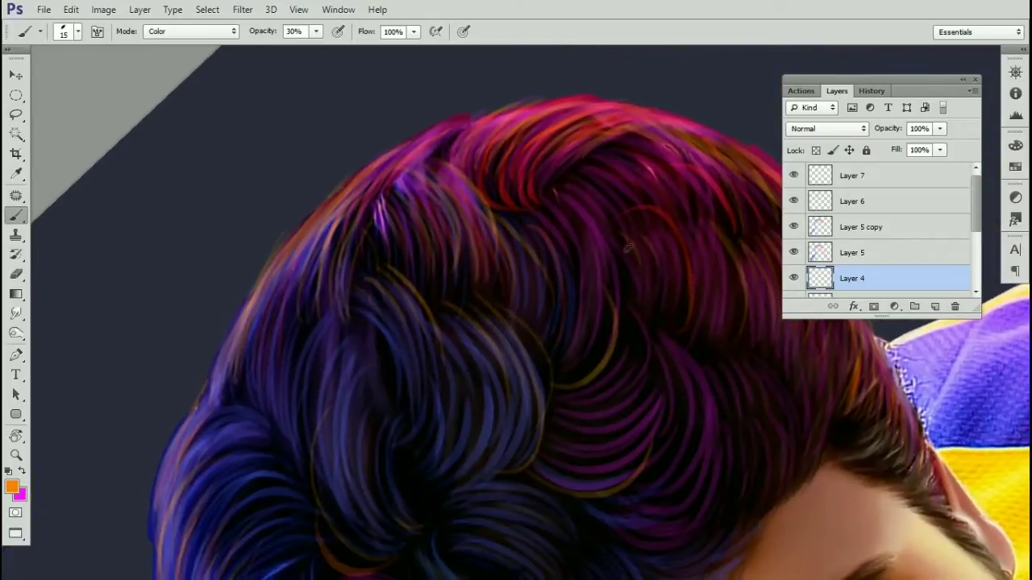
{"action": "left_click_drag", "start_coordinate": [685, 319], "coordinate": [655, 222]}
{"action": "left_click_drag", "start_coordinate": [725, 315], "coordinate": [621, 207]}
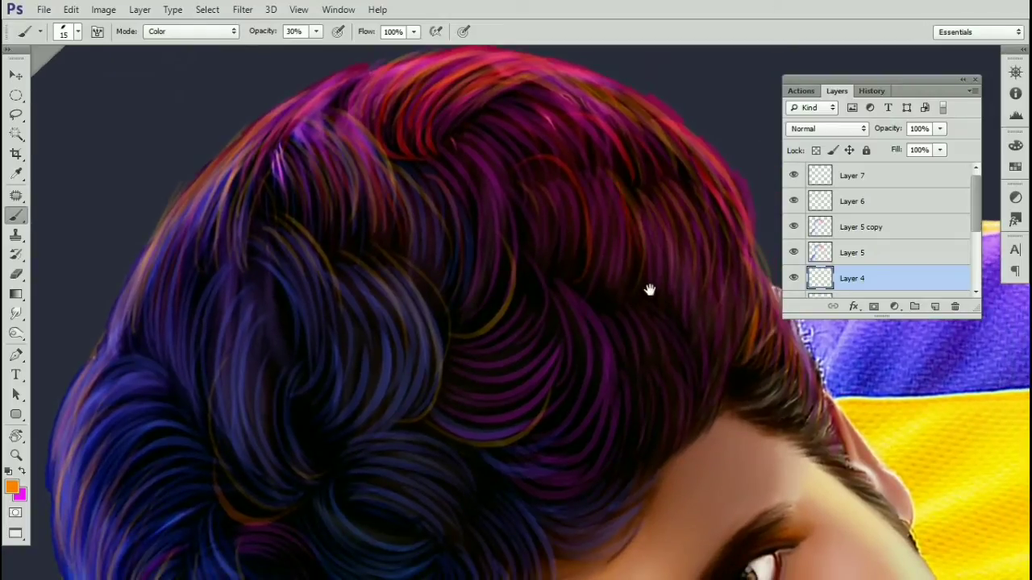
{"action": "left_click_drag", "start_coordinate": [650, 289], "coordinate": [732, 334]}
Step: Paint orange strands over the dark hair at the temple and down the sideburn above the ear
{"action": "key", "text": "r"}
{"action": "key", "text": "z"}
{"action": "left_click_drag", "start_coordinate": [716, 421], "coordinate": [652, 266]}
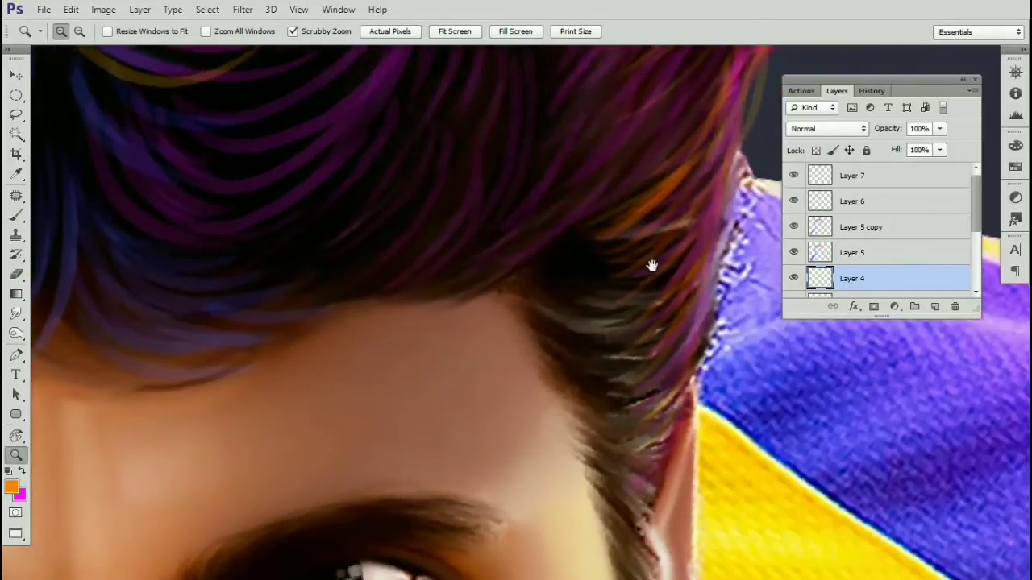
{"action": "key", "text": "b"}
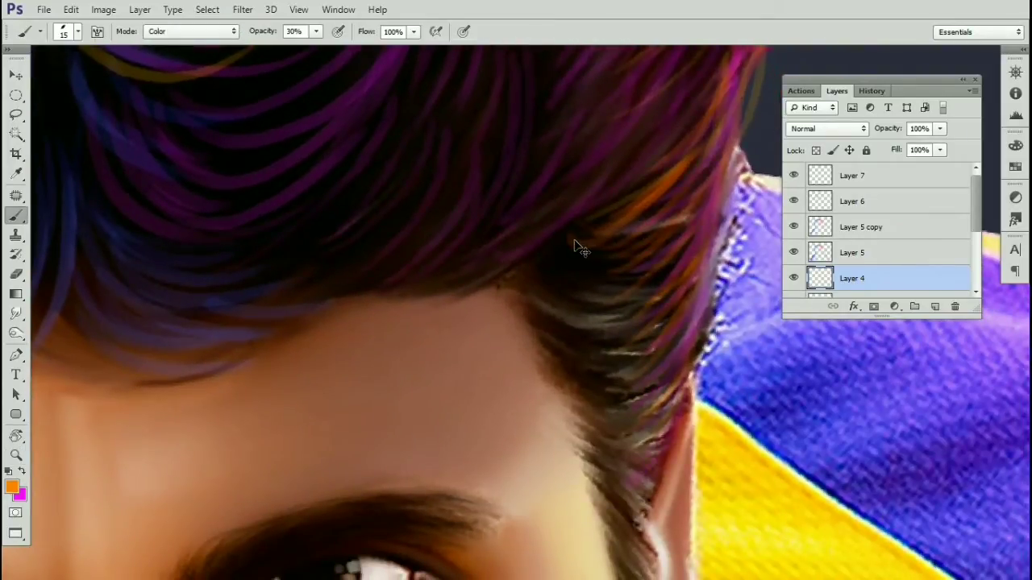
{"action": "mouse_move", "coordinate": [575, 246]}
{"action": "left_mouse_down"}
{"action": "mouse_move", "coordinate": [621, 235]}
{"action": "mouse_move", "coordinate": [566, 258]}
{"action": "mouse_move", "coordinate": [637, 290]}
{"action": "mouse_move", "coordinate": [581, 316]}
{"action": "mouse_move", "coordinate": [571, 335]}
{"action": "mouse_move", "coordinate": [564, 355]}
{"action": "mouse_move", "coordinate": [598, 368]}
{"action": "mouse_move", "coordinate": [577, 288]}
{"action": "left_mouse_up"}
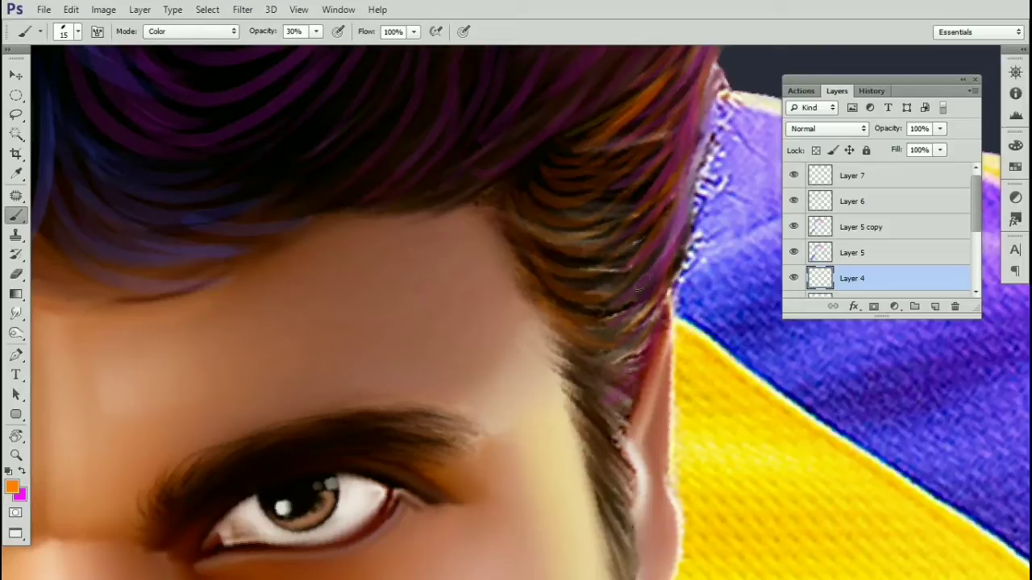
{"action": "scroll", "coordinate": [633, 274], "scroll_direction": "down", "scroll_amount": 5}
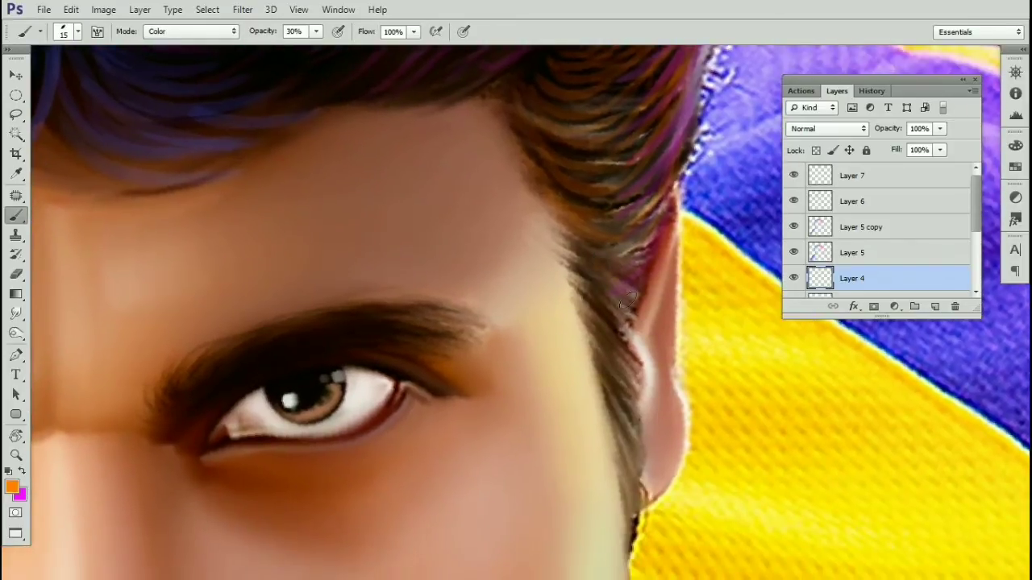
Step: Set the foreground colour to black (000000)
{"action": "left_click", "coordinate": [11, 488]}
{"action": "left_click", "coordinate": [824, 330]}
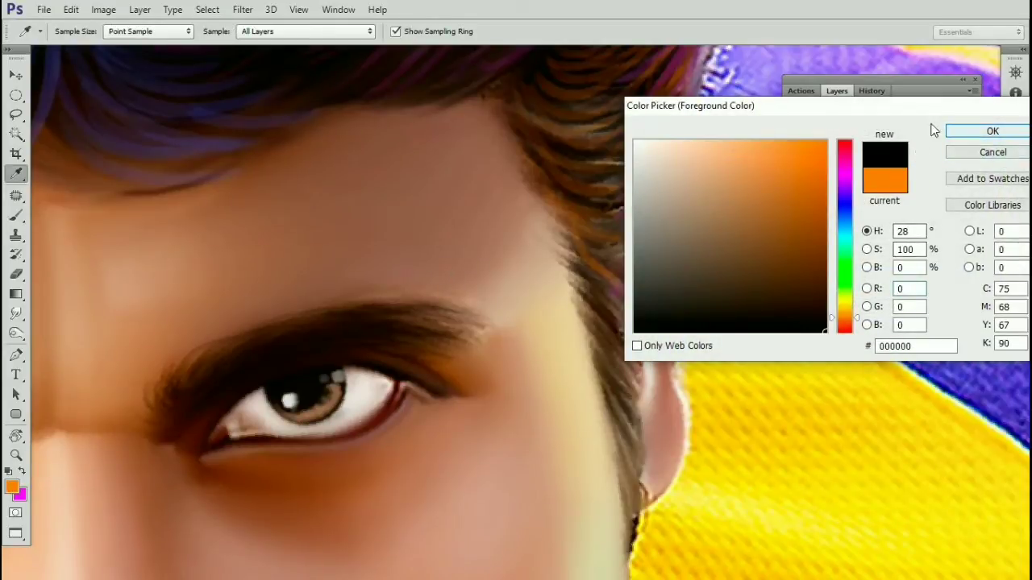
{"action": "left_click", "coordinate": [992, 131]}
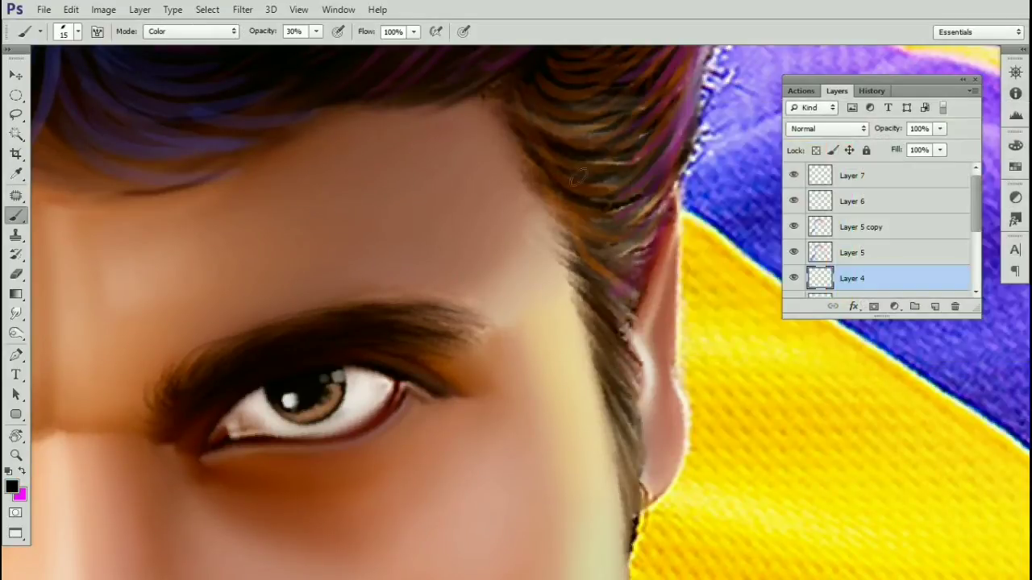
{"action": "left_click_drag", "start_coordinate": [568, 100], "coordinate": [548, 121]}
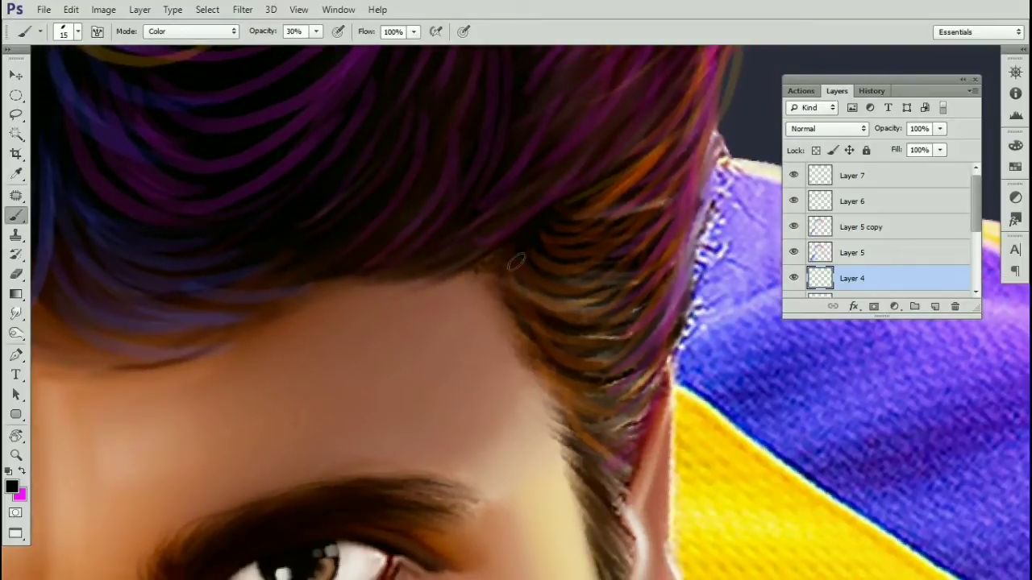
Step: Create a new layer and move it to the top of the layer stack
{"action": "key", "text": "ctrl+shift+n"}
{"action": "key", "text": "Return"}
{"action": "key", "text": "ctrl+shift+bracketleft"}
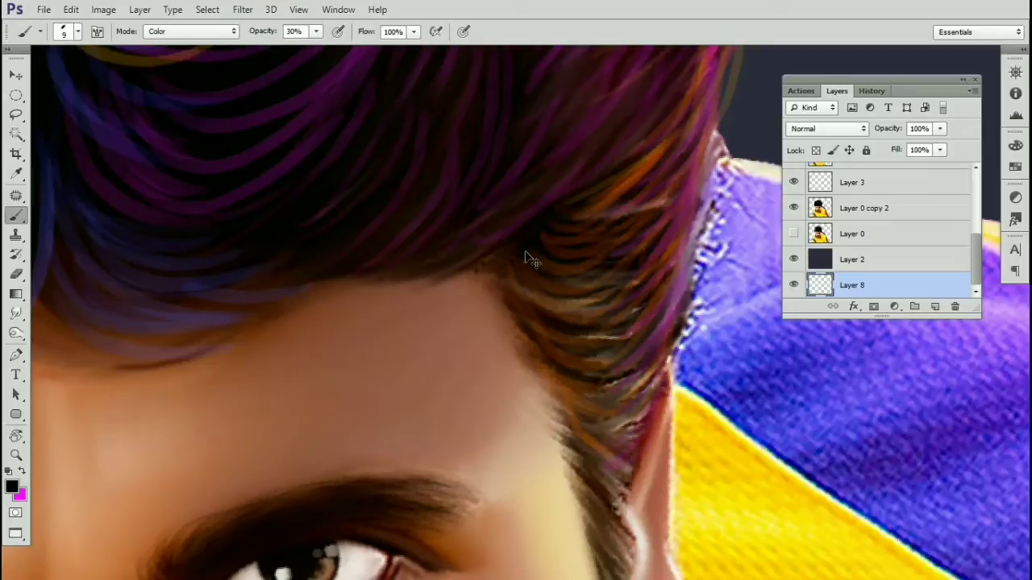
{"action": "key", "text": "ctrl+shift+bracketright"}
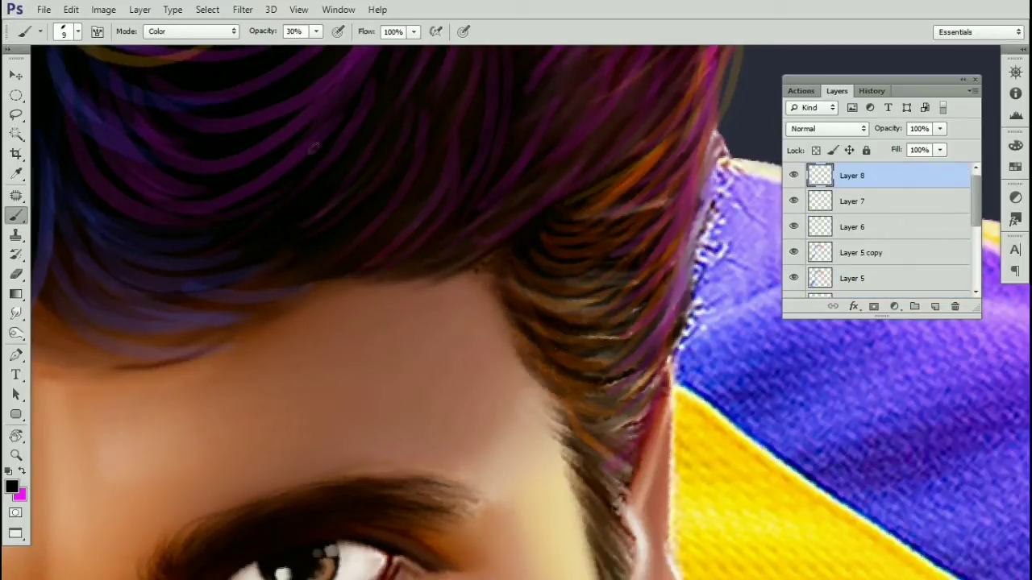
Step: Set the brush to 49% opacity and Normal blending mode
{"action": "left_click", "coordinate": [317, 34]}
{"action": "left_click", "coordinate": [326, 51]}
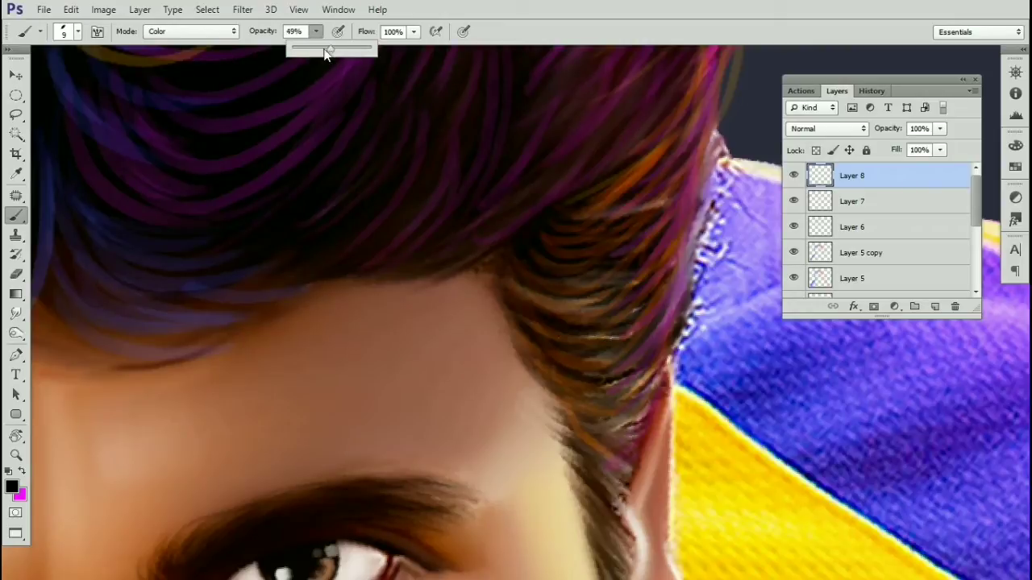
{"action": "left_click", "coordinate": [212, 36]}
{"action": "left_click", "coordinate": [208, 44]}
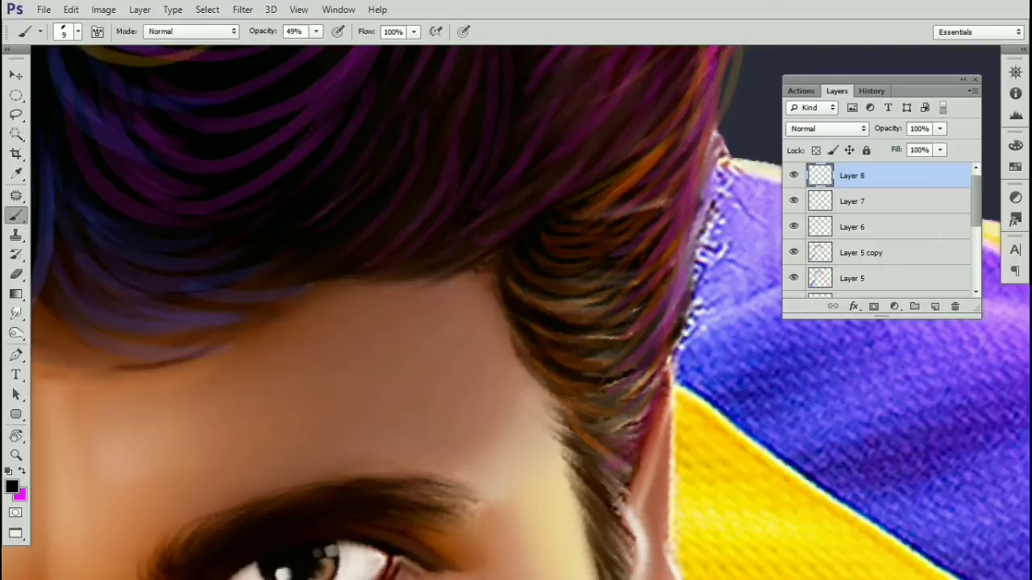
Step: Paint thin black strands along the temple hairline at the front edge of the sideburn
{"action": "left_click_drag", "start_coordinate": [599, 375], "coordinate": [534, 264]}
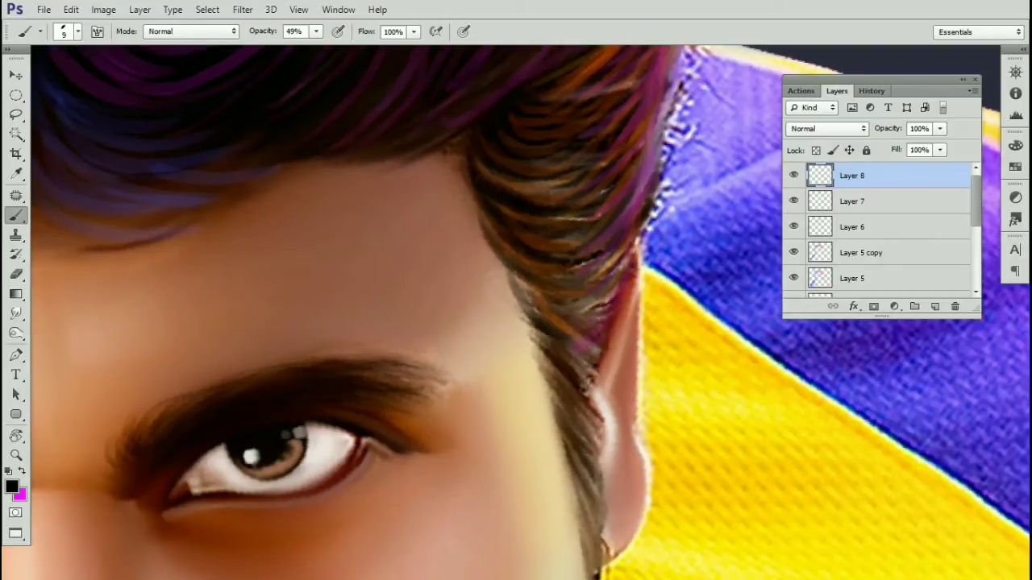
{"action": "left_click_drag", "start_coordinate": [557, 351], "coordinate": [525, 279]}
{"action": "left_click_drag", "start_coordinate": [487, 230], "coordinate": [520, 282]}
{"action": "left_click_drag", "start_coordinate": [475, 190], "coordinate": [502, 240]}
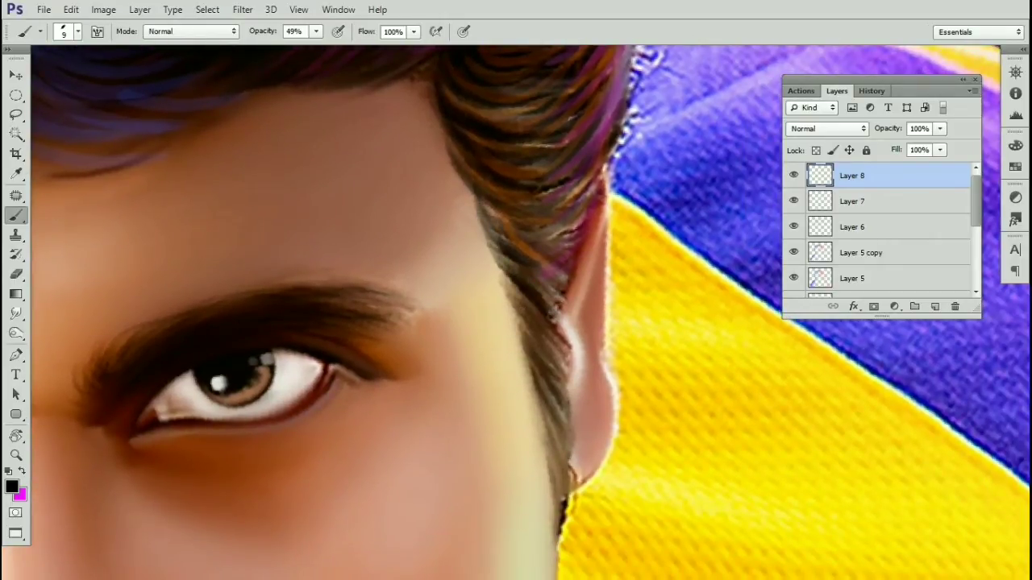
Step: Paint fine black strands down the lower sideburn in front of the ear with a size 8 brush
{"action": "left_click_drag", "start_coordinate": [530, 317], "coordinate": [482, 204]}
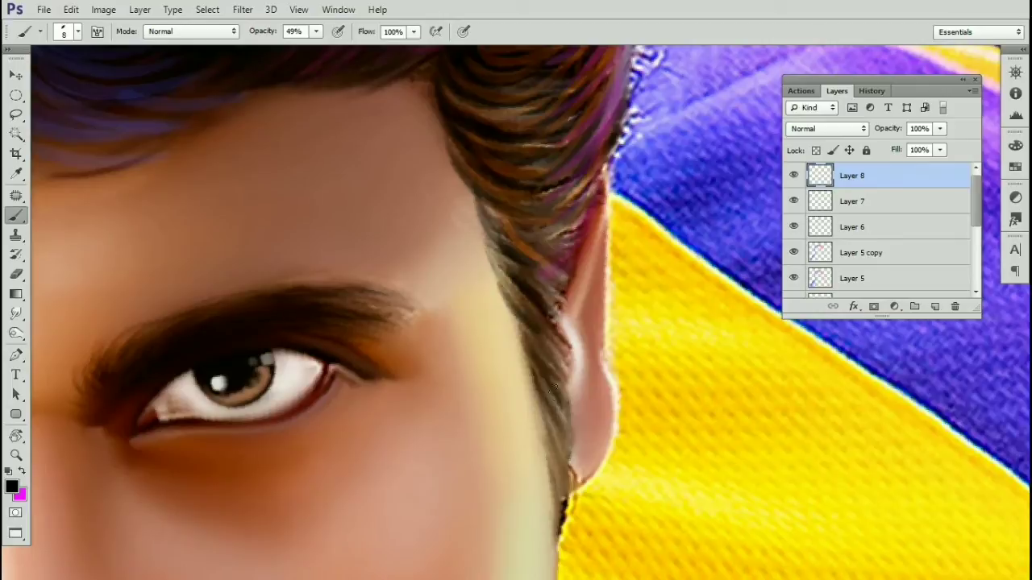
{"action": "left_click_drag", "start_coordinate": [528, 356], "coordinate": [509, 307]}
{"action": "left_click_drag", "start_coordinate": [546, 392], "coordinate": [512, 314]}
{"action": "left_click_drag", "start_coordinate": [547, 419], "coordinate": [536, 378]}
{"action": "mouse_move", "coordinate": [548, 406]}
{"action": "left_mouse_down"}
{"action": "mouse_move", "coordinate": [523, 328]}
{"action": "mouse_move", "coordinate": [510, 342]}
{"action": "left_mouse_up"}
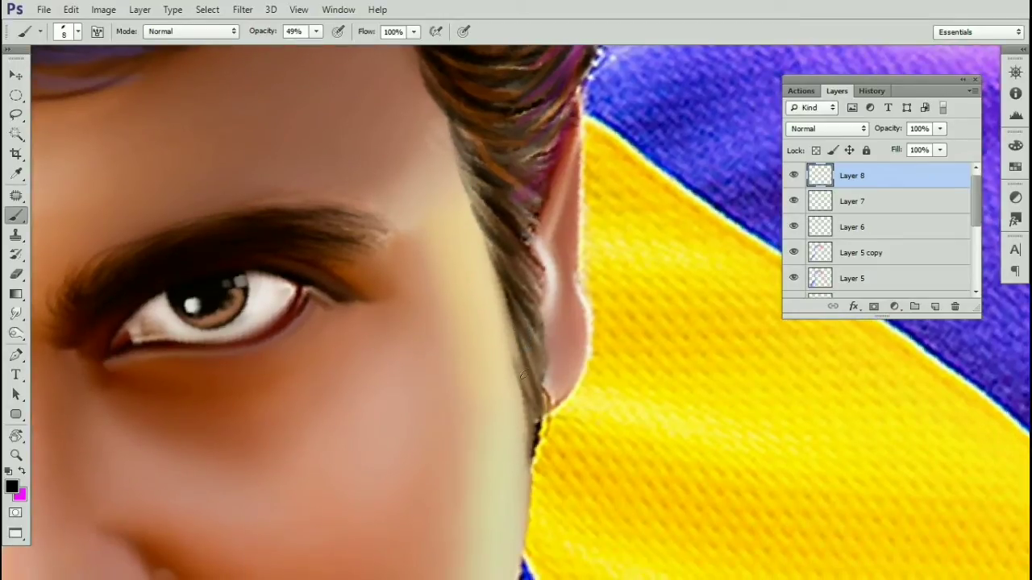
{"action": "left_click_drag", "start_coordinate": [516, 210], "coordinate": [536, 324]}
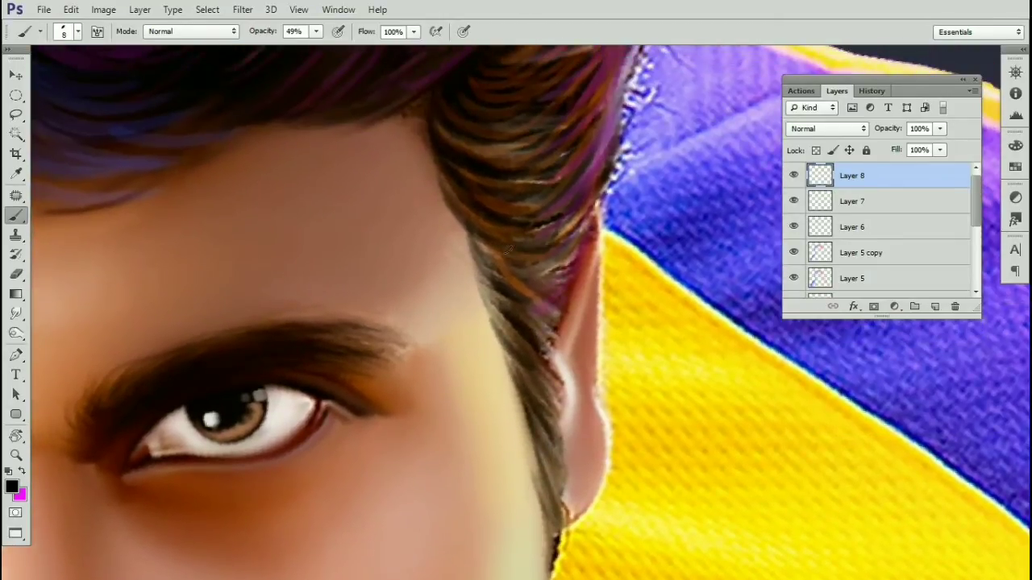
Step: Paint thin black strands along the lower edge of the fringe above the forehead
{"action": "mouse_move", "coordinate": [520, 276]}
{"action": "left_mouse_down"}
{"action": "mouse_move", "coordinate": [568, 268]}
{"action": "mouse_move", "coordinate": [514, 275]}
{"action": "left_mouse_up"}
{"action": "key", "text": "ctrl+minus"}
{"action": "key", "text": "ctrl+minus"}
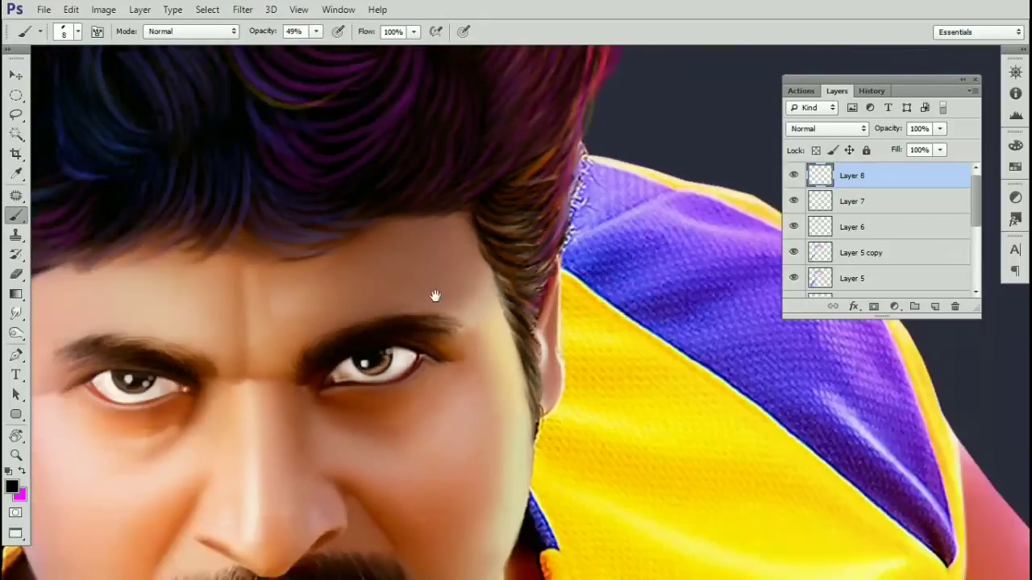
{"action": "left_click_drag", "start_coordinate": [307, 279], "coordinate": [530, 279]}
{"action": "scroll", "coordinate": [529, 278], "scroll_direction": "up", "scroll_amount": 4}
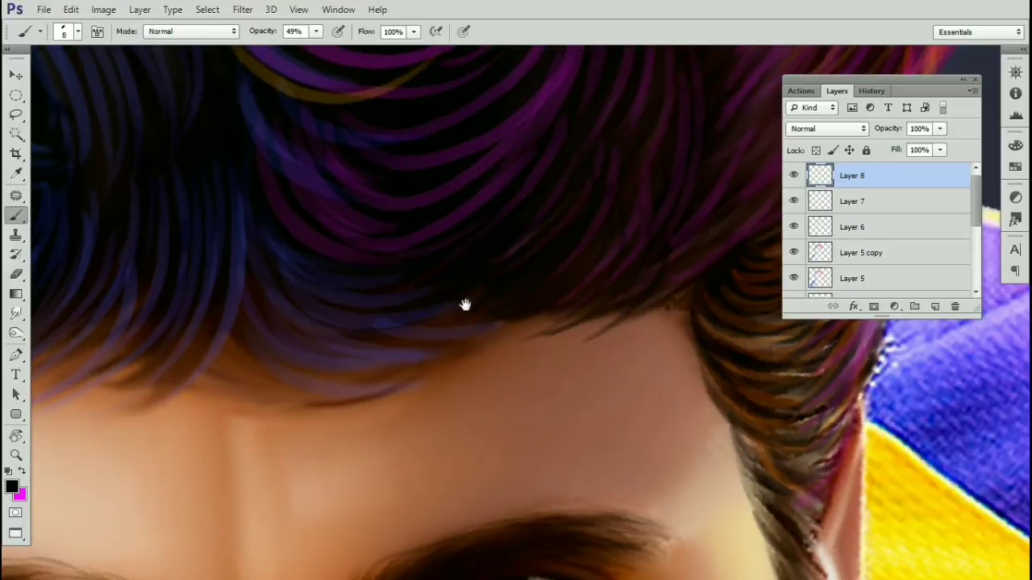
{"action": "left_click_drag", "start_coordinate": [465, 302], "coordinate": [537, 273]}
{"action": "mouse_move", "coordinate": [598, 287]}
{"action": "left_mouse_down"}
{"action": "mouse_move", "coordinate": [467, 279]}
{"action": "mouse_move", "coordinate": [600, 306]}
{"action": "mouse_move", "coordinate": [468, 321]}
{"action": "mouse_move", "coordinate": [495, 334]}
{"action": "left_mouse_up"}
{"action": "left_click_drag", "start_coordinate": [373, 315], "coordinate": [516, 350]}
{"action": "mouse_move", "coordinate": [396, 272]}
{"action": "left_mouse_down"}
{"action": "mouse_move", "coordinate": [557, 269]}
{"action": "mouse_move", "coordinate": [553, 248]}
{"action": "left_mouse_up"}
{"action": "left_click_drag", "start_coordinate": [516, 293], "coordinate": [422, 366]}
{"action": "key", "text": "ctrl+z"}
{"action": "left_click_drag", "start_coordinate": [533, 240], "coordinate": [401, 398]}
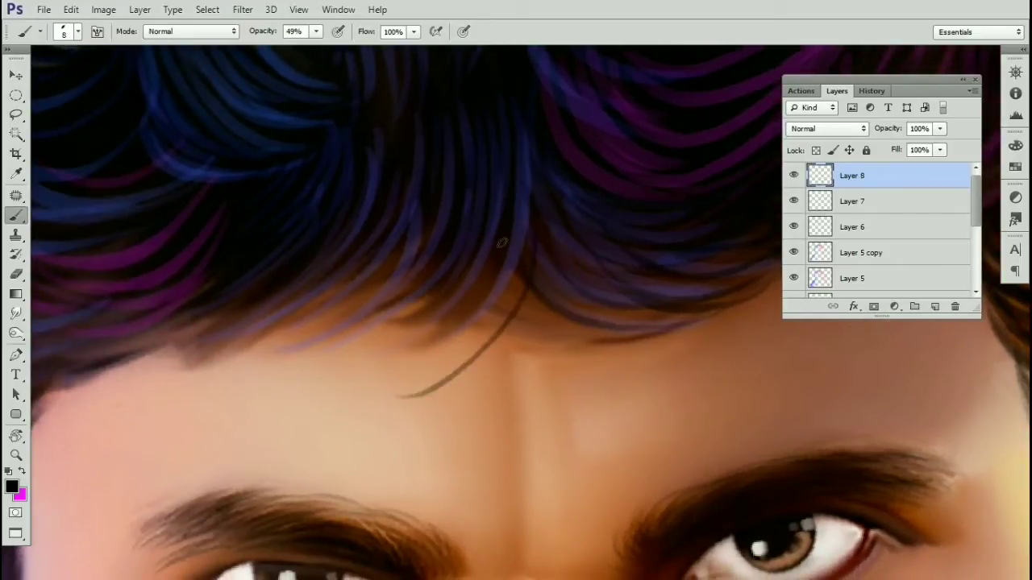
{"action": "key", "text": "ctrl+z"}
Step: Paint short black strands hanging from the fringe onto the middle of the forehead
{"action": "left_click_drag", "start_coordinate": [516, 242], "coordinate": [361, 350]}
{"action": "mouse_move", "coordinate": [451, 258]}
{"action": "left_mouse_down"}
{"action": "mouse_move", "coordinate": [500, 213]}
{"action": "mouse_move", "coordinate": [438, 292]}
{"action": "left_mouse_up"}
{"action": "mouse_move", "coordinate": [449, 211]}
{"action": "left_mouse_down"}
{"action": "mouse_move", "coordinate": [521, 212]}
{"action": "mouse_move", "coordinate": [382, 295]}
{"action": "left_mouse_up"}
{"action": "mouse_move", "coordinate": [478, 247]}
{"action": "left_mouse_down"}
{"action": "mouse_move", "coordinate": [362, 316]}
{"action": "mouse_move", "coordinate": [415, 292]}
{"action": "left_mouse_up"}
{"action": "left_click_drag", "start_coordinate": [535, 237], "coordinate": [473, 275]}
{"action": "left_click_drag", "start_coordinate": [565, 247], "coordinate": [496, 283]}
{"action": "left_click_drag", "start_coordinate": [605, 247], "coordinate": [516, 290]}
{"action": "mouse_move", "coordinate": [546, 229]}
{"action": "left_mouse_down"}
{"action": "mouse_move", "coordinate": [730, 178]}
{"action": "mouse_move", "coordinate": [456, 252]}
{"action": "mouse_move", "coordinate": [476, 221]}
{"action": "mouse_move", "coordinate": [509, 211]}
{"action": "mouse_move", "coordinate": [390, 248]}
{"action": "mouse_move", "coordinate": [493, 230]}
{"action": "left_mouse_up"}
{"action": "left_click_drag", "start_coordinate": [357, 251], "coordinate": [524, 218]}
{"action": "left_click_drag", "start_coordinate": [379, 276], "coordinate": [428, 240]}
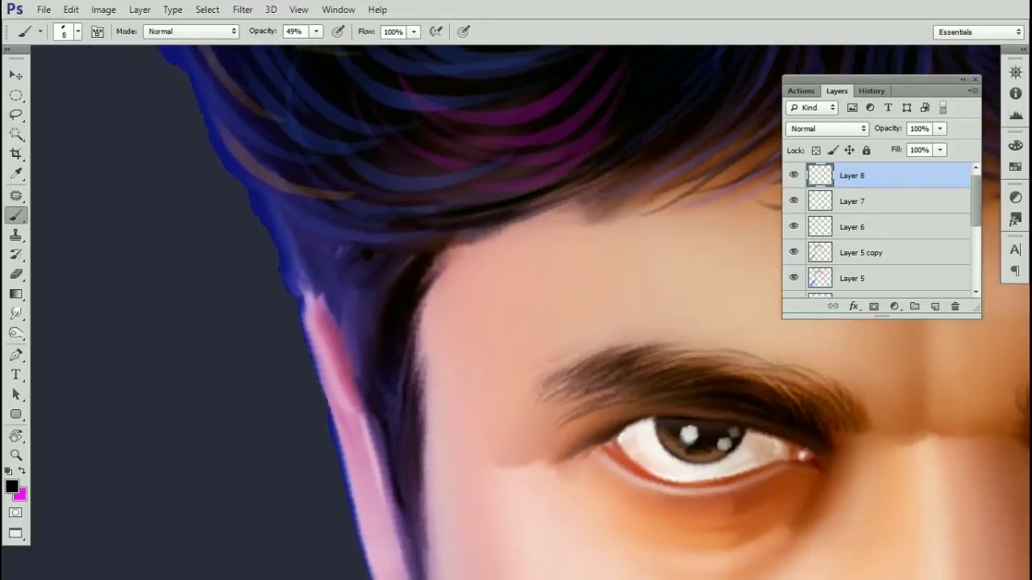
Step: Paint curved black strands at the left temple and in the blue hair just above the left ear
{"action": "left_click_drag", "start_coordinate": [406, 423], "coordinate": [439, 300]}
{"action": "left_click_drag", "start_coordinate": [411, 325], "coordinate": [450, 252]}
{"action": "left_click_drag", "start_coordinate": [361, 279], "coordinate": [398, 348]}
{"action": "mouse_move", "coordinate": [409, 324]}
{"action": "left_mouse_down"}
{"action": "mouse_move", "coordinate": [366, 324]}
{"action": "mouse_move", "coordinate": [326, 275]}
{"action": "left_mouse_up"}
{"action": "left_click_drag", "start_coordinate": [421, 287], "coordinate": [311, 236]}
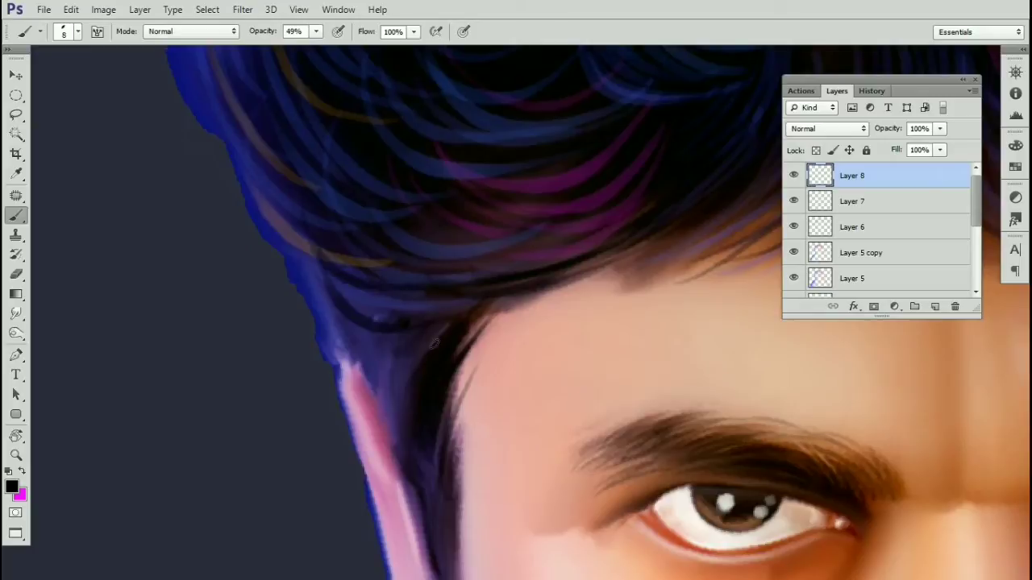
{"action": "left_click_drag", "start_coordinate": [421, 353], "coordinate": [304, 240]}
{"action": "left_click_drag", "start_coordinate": [354, 324], "coordinate": [316, 268]}
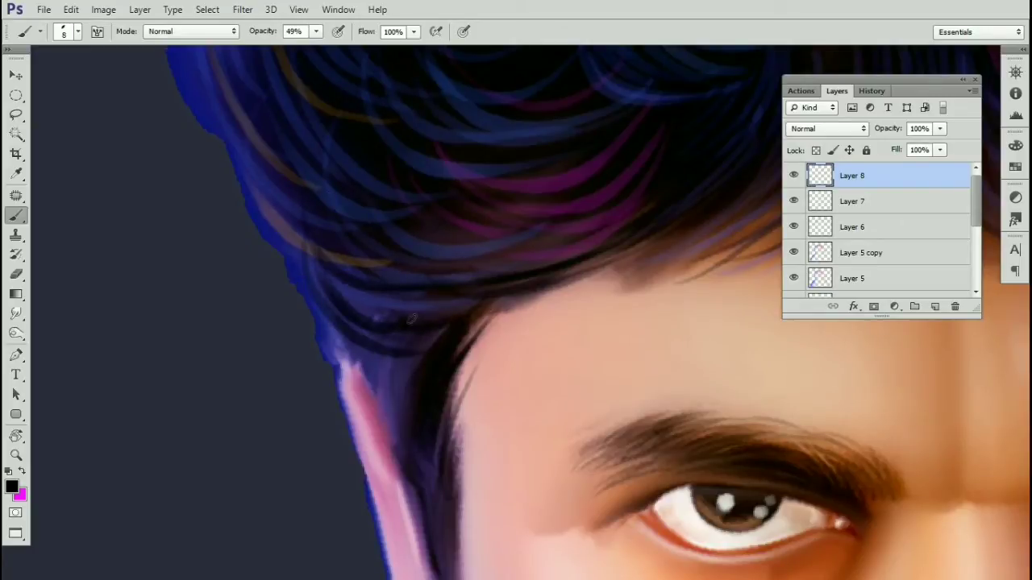
Step: Paint curved black strands along the hairline above the left eyebrow, over the magenta strands
{"action": "scroll", "coordinate": [428, 362], "scroll_direction": "down", "scroll_amount": 5}
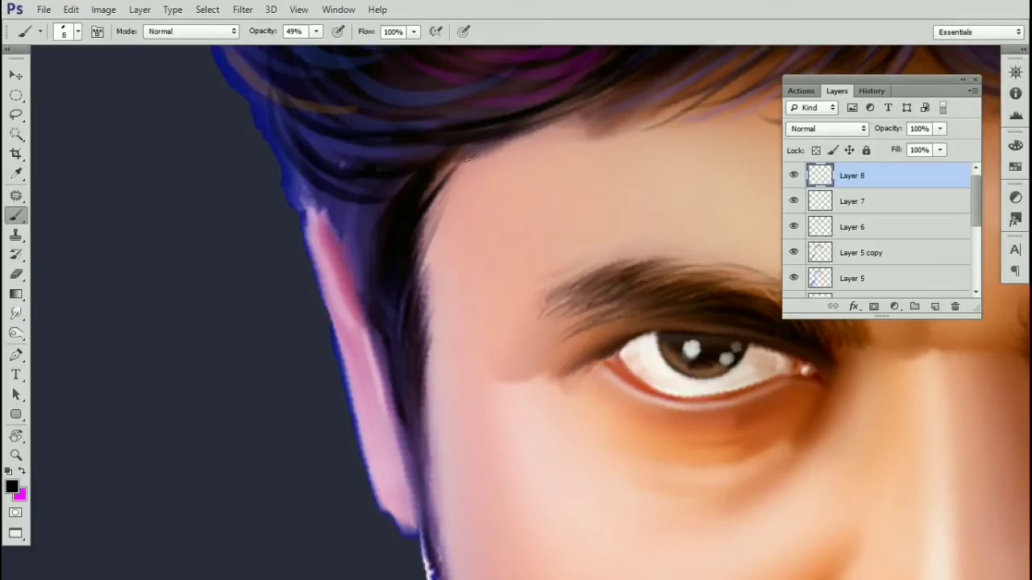
{"action": "left_click_drag", "start_coordinate": [496, 121], "coordinate": [430, 260]}
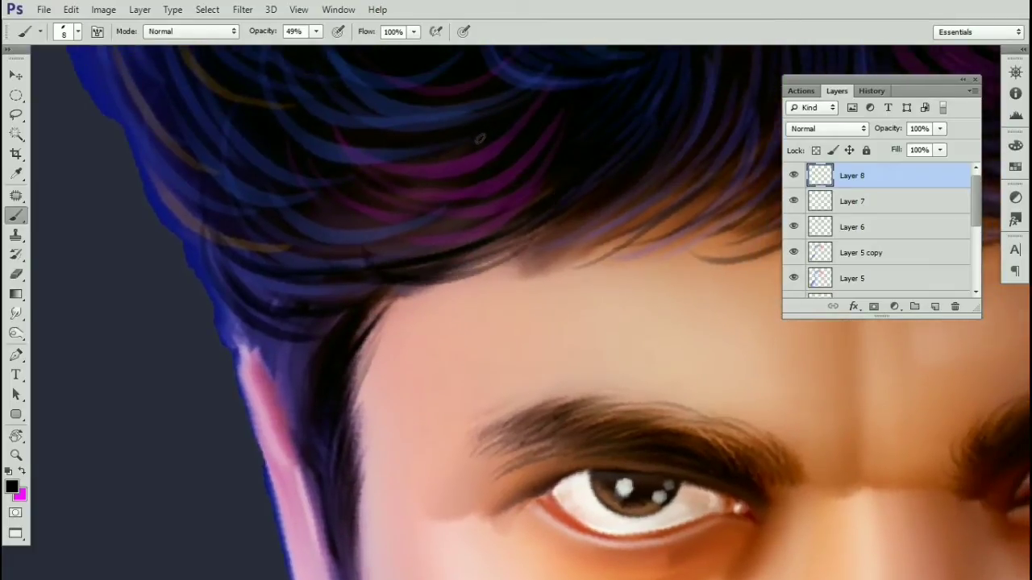
{"action": "left_click_drag", "start_coordinate": [497, 259], "coordinate": [443, 238]}
{"action": "left_click_drag", "start_coordinate": [417, 212], "coordinate": [548, 246]}
{"action": "left_click_drag", "start_coordinate": [618, 233], "coordinate": [482, 261]}
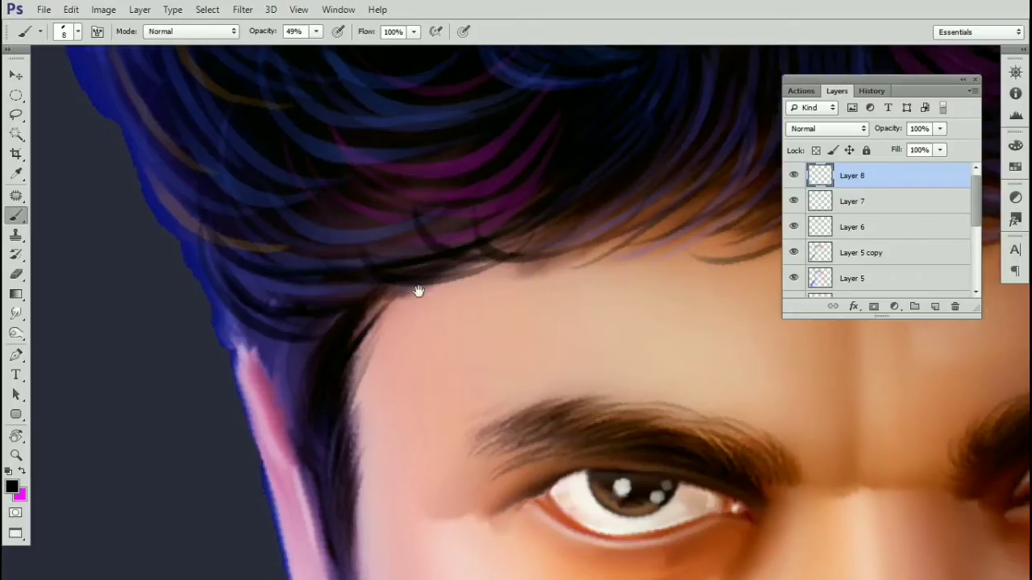
Step: Darken the left sideburn with fine black strands running down in front of the ear
{"action": "left_click_drag", "start_coordinate": [424, 460], "coordinate": [437, 238]}
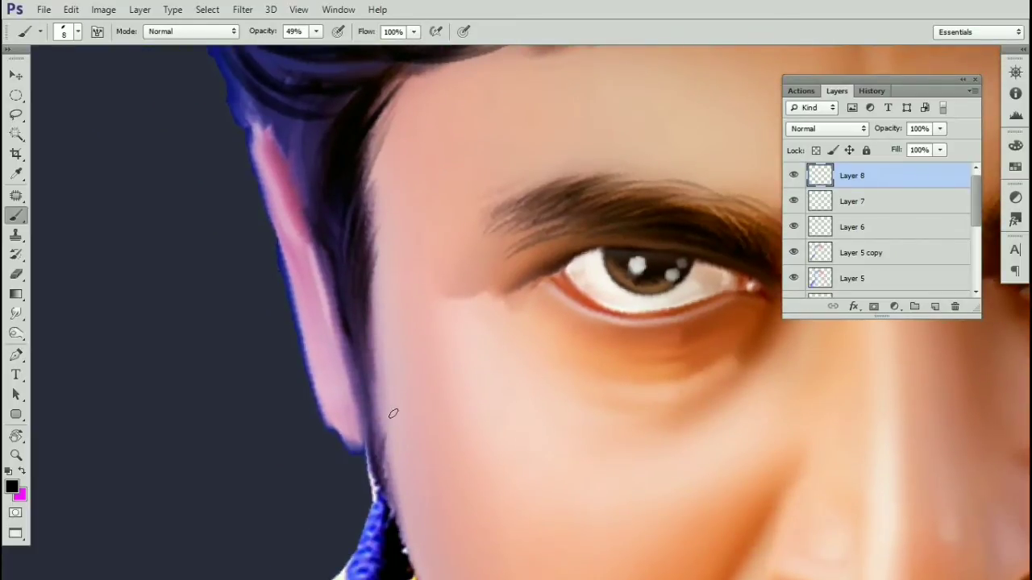
{"action": "scroll", "coordinate": [355, 363], "scroll_direction": "up", "scroll_amount": 2}
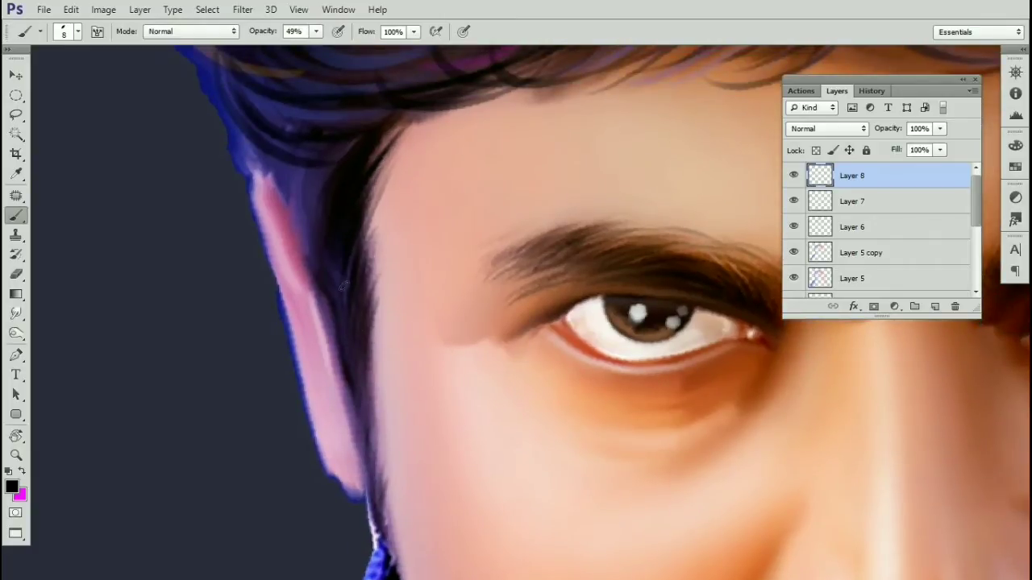
{"action": "left_click_drag", "start_coordinate": [423, 127], "coordinate": [387, 283]}
{"action": "left_click_drag", "start_coordinate": [607, 187], "coordinate": [521, 212]}
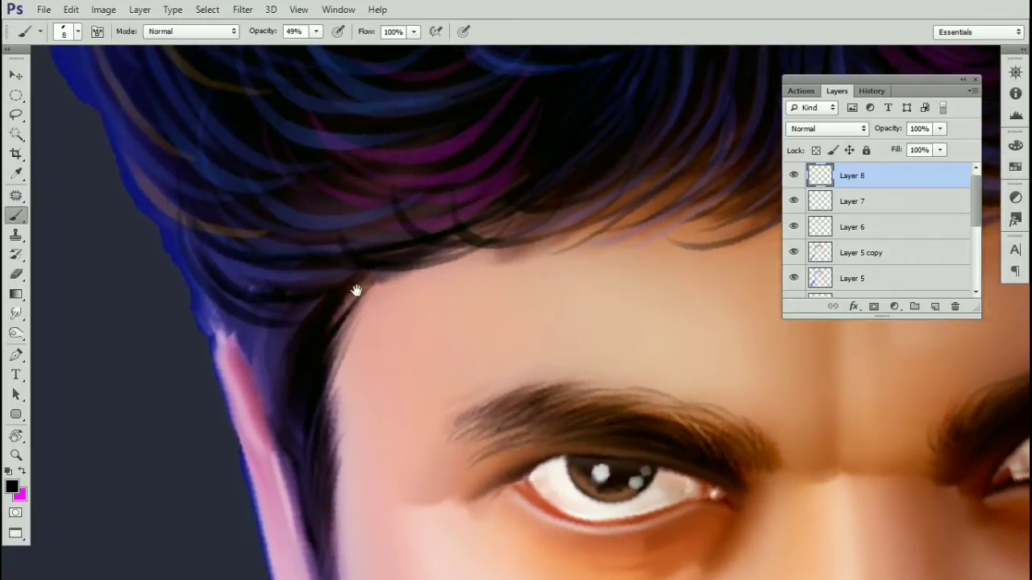
{"action": "left_click_drag", "start_coordinate": [279, 386], "coordinate": [437, 325]}
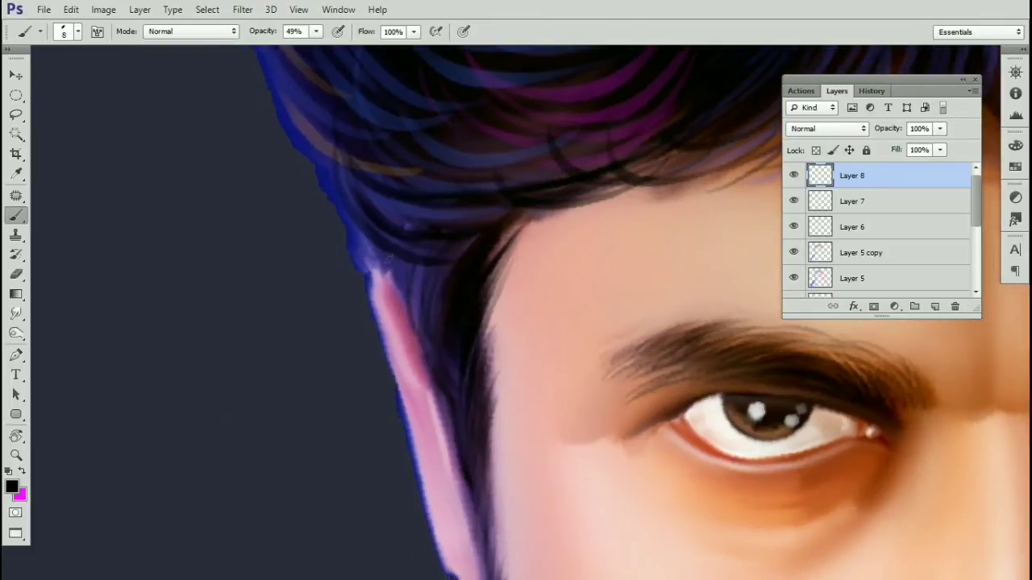
{"action": "mouse_move", "coordinate": [382, 236]}
{"action": "left_mouse_down"}
{"action": "mouse_move", "coordinate": [412, 316]}
{"action": "mouse_move", "coordinate": [369, 254]}
{"action": "mouse_move", "coordinate": [447, 459]}
{"action": "left_mouse_up"}
{"action": "key", "text": "ctrl+z"}
Step: Paint loose black strands outside the blue hair's left outline, from above the ear upward
{"action": "left_click_drag", "start_coordinate": [421, 403], "coordinate": [405, 305]}
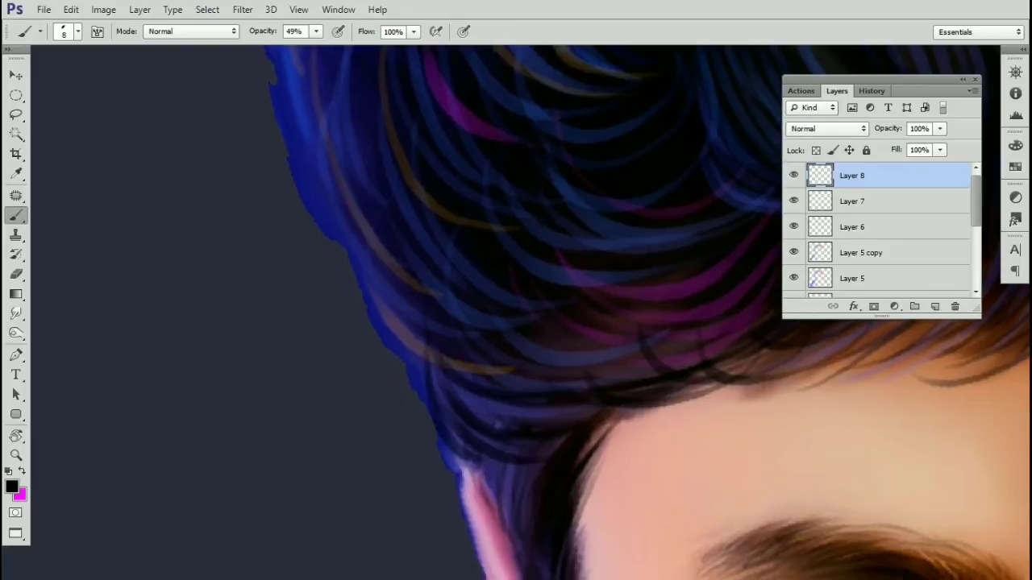
{"action": "left_click_drag", "start_coordinate": [402, 369], "coordinate": [450, 468]}
{"action": "scroll", "coordinate": [403, 379], "scroll_direction": "up", "scroll_amount": 2}
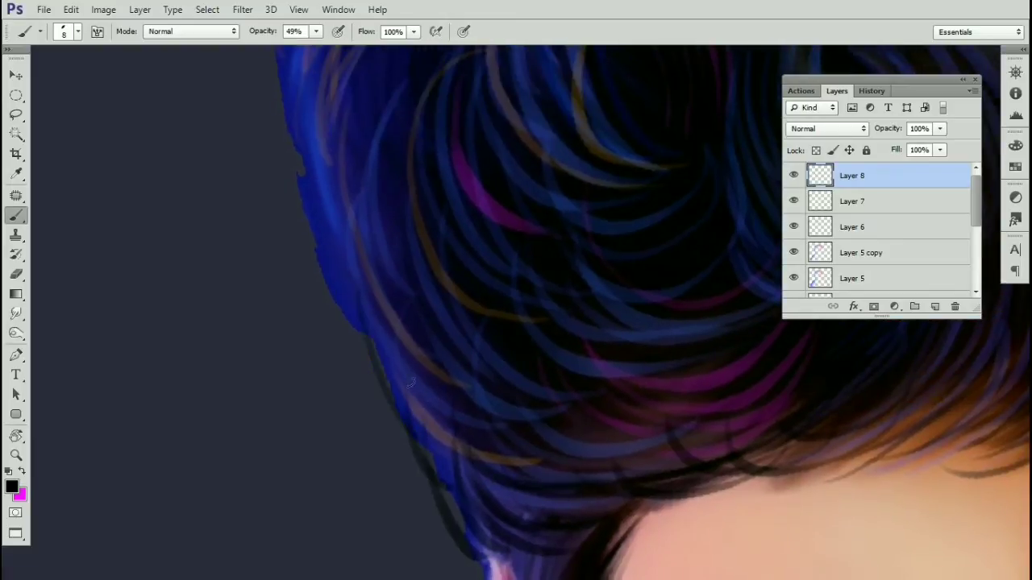
{"action": "scroll", "coordinate": [388, 370], "scroll_direction": "up", "scroll_amount": 2}
{"action": "left_click_drag", "start_coordinate": [389, 370], "coordinate": [394, 388]}
{"action": "left_click_drag", "start_coordinate": [387, 450], "coordinate": [343, 288]}
{"action": "mouse_move", "coordinate": [348, 292]}
{"action": "left_mouse_down"}
{"action": "mouse_move", "coordinate": [359, 436]}
{"action": "mouse_move", "coordinate": [319, 263]}
{"action": "left_mouse_up"}
{"action": "left_click_drag", "start_coordinate": [342, 463], "coordinate": [321, 372]}
{"action": "left_click_drag", "start_coordinate": [356, 241], "coordinate": [307, 441]}
{"action": "left_click_drag", "start_coordinate": [274, 487], "coordinate": [351, 195]}
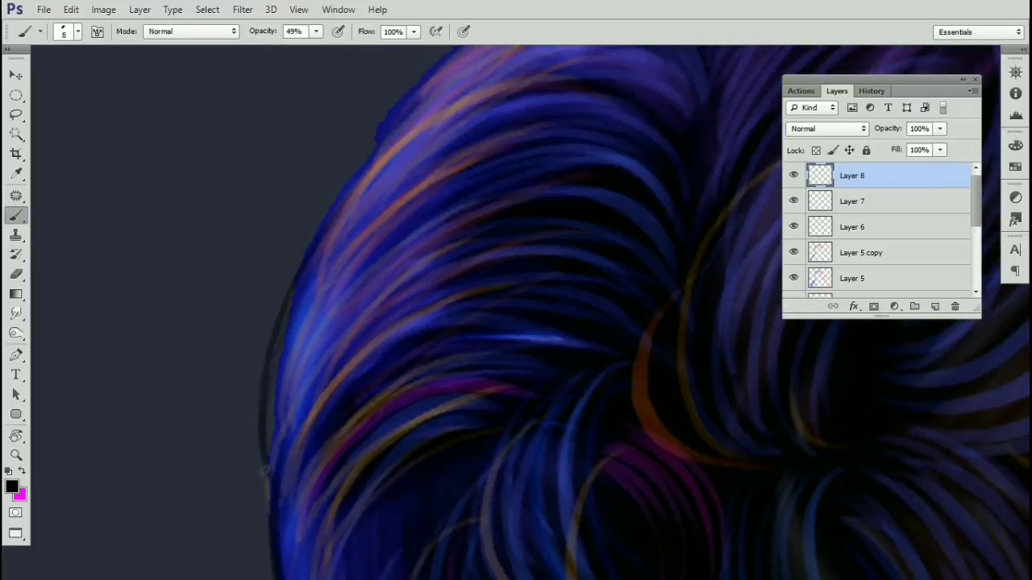
{"action": "left_click_drag", "start_coordinate": [264, 426], "coordinate": [363, 179]}
{"action": "left_click_drag", "start_coordinate": [326, 284], "coordinate": [285, 364]}
Step: Add long black flyaway strands around the upper-left curve of the hair outline
{"action": "scroll", "coordinate": [285, 365], "scroll_direction": "down", "scroll_amount": 1}
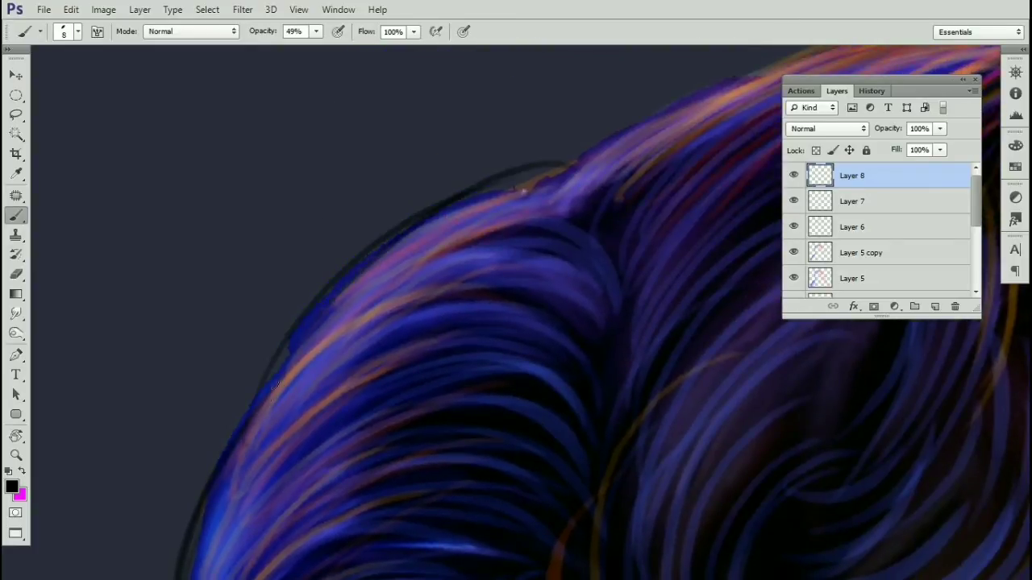
{"action": "left_click_drag", "start_coordinate": [350, 254], "coordinate": [256, 365]}
{"action": "mouse_move", "coordinate": [438, 182]}
{"action": "left_mouse_down"}
{"action": "mouse_move", "coordinate": [253, 368]}
{"action": "mouse_move", "coordinate": [226, 437]}
{"action": "left_mouse_up"}
{"action": "mouse_move", "coordinate": [260, 425]}
{"action": "left_mouse_down"}
{"action": "mouse_move", "coordinate": [292, 329]}
{"action": "mouse_move", "coordinate": [373, 236]}
{"action": "mouse_move", "coordinate": [282, 475]}
{"action": "left_mouse_up"}
{"action": "left_click_drag", "start_coordinate": [405, 151], "coordinate": [280, 403]}
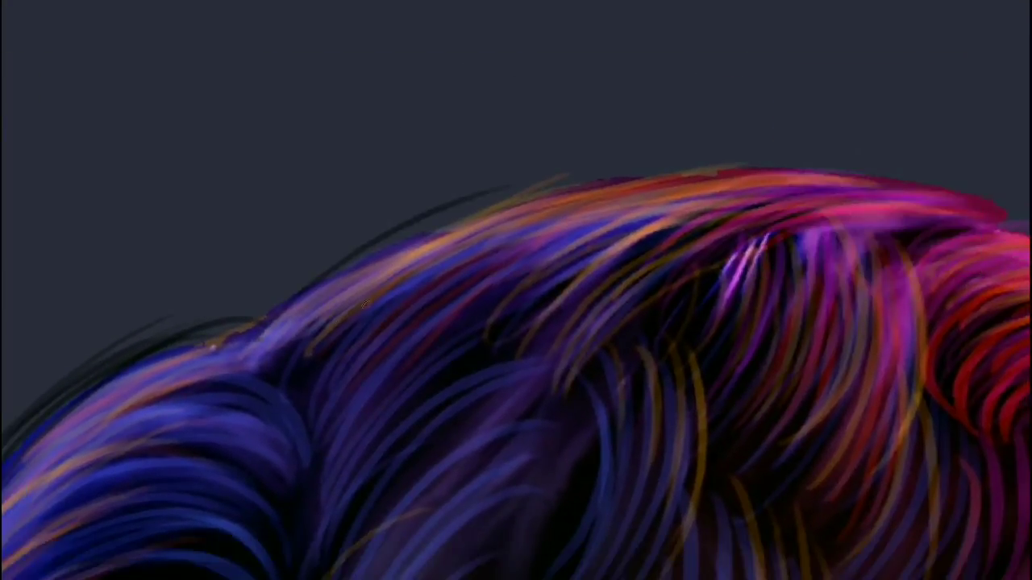
Step: Paint long overlapping black strands above the crown, following the orange and blue hair outline
{"action": "left_click_drag", "start_coordinate": [555, 185], "coordinate": [387, 242]}
{"action": "mouse_move", "coordinate": [754, 165]}
{"action": "left_mouse_down"}
{"action": "mouse_move", "coordinate": [404, 232]}
{"action": "mouse_move", "coordinate": [318, 300]}
{"action": "left_mouse_up"}
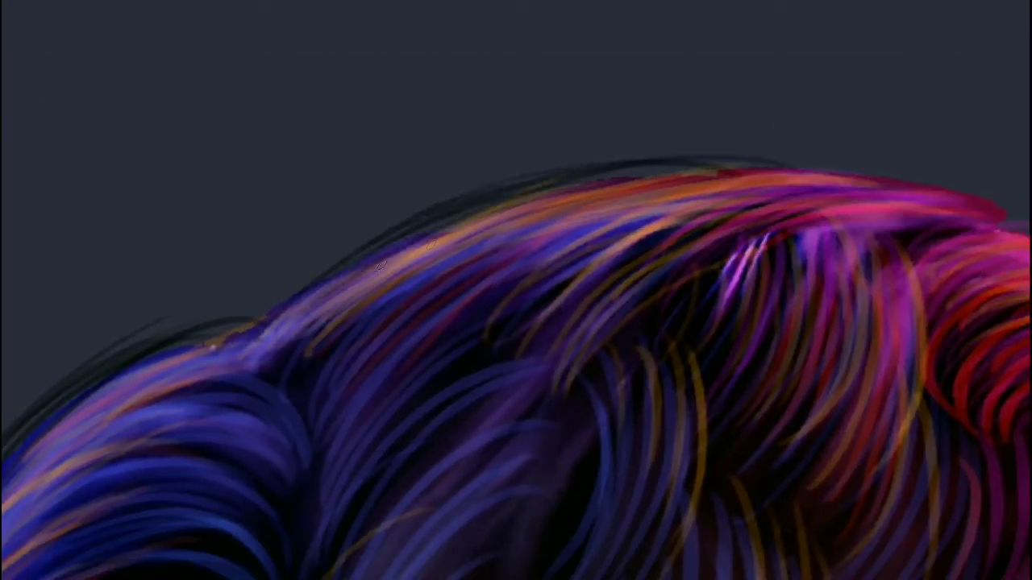
{"action": "mouse_move", "coordinate": [696, 176]}
{"action": "left_mouse_down"}
{"action": "mouse_move", "coordinate": [341, 280]}
{"action": "mouse_move", "coordinate": [408, 251]}
{"action": "left_mouse_up"}
{"action": "left_click_drag", "start_coordinate": [294, 311], "coordinate": [562, 154]}
{"action": "left_click_drag", "start_coordinate": [374, 237], "coordinate": [614, 141]}
{"action": "mouse_move", "coordinate": [314, 269]}
{"action": "left_mouse_down"}
{"action": "mouse_move", "coordinate": [384, 226]}
{"action": "mouse_move", "coordinate": [639, 136]}
{"action": "left_mouse_up"}
{"action": "left_click_drag", "start_coordinate": [464, 205], "coordinate": [376, 255]}
{"action": "mouse_move", "coordinate": [436, 221]}
{"action": "left_mouse_down"}
{"action": "mouse_move", "coordinate": [575, 162]}
{"action": "mouse_move", "coordinate": [225, 353]}
{"action": "left_mouse_up"}
{"action": "mouse_move", "coordinate": [498, 231]}
{"action": "left_mouse_down"}
{"action": "mouse_move", "coordinate": [387, 253]}
{"action": "mouse_move", "coordinate": [145, 355]}
{"action": "left_mouse_up"}
{"action": "left_click_drag", "start_coordinate": [706, 123], "coordinate": [434, 258]}
{"action": "left_click_drag", "start_coordinate": [336, 336], "coordinate": [410, 201]}
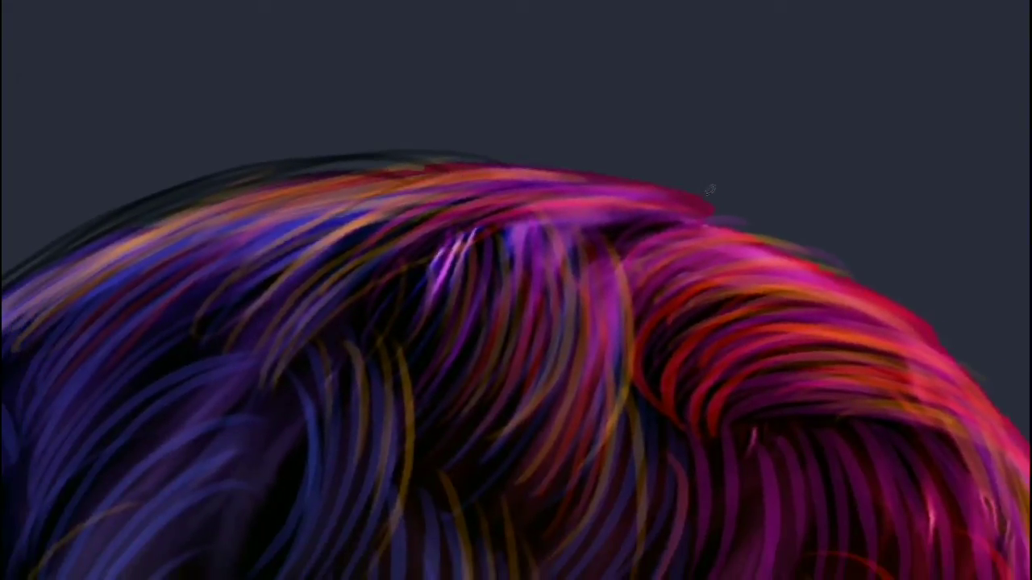
Step: Extend the black flyaway strands over the pink right end of the crown and the start of the red section
{"action": "left_click_drag", "start_coordinate": [706, 192], "coordinate": [382, 225]}
{"action": "left_click_drag", "start_coordinate": [414, 158], "coordinate": [685, 187]}
{"action": "left_click_drag", "start_coordinate": [520, 178], "coordinate": [700, 146]}
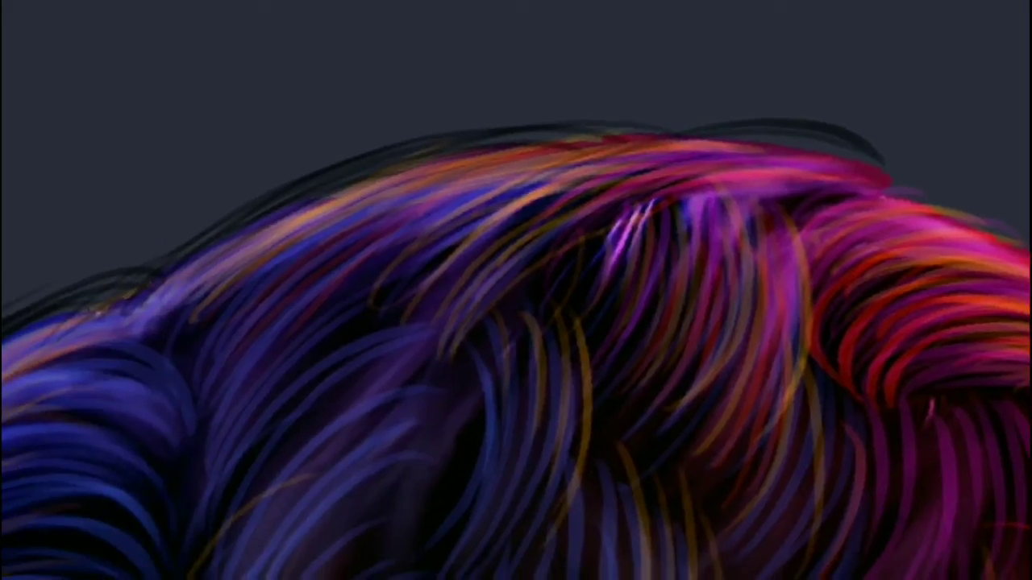
{"action": "left_click_drag", "start_coordinate": [387, 161], "coordinate": [746, 128]}
{"action": "mouse_move", "coordinate": [972, 195]}
{"action": "left_mouse_down"}
{"action": "mouse_move", "coordinate": [549, 137]}
{"action": "mouse_move", "coordinate": [558, 130]}
{"action": "left_mouse_up"}
{"action": "left_click_drag", "start_coordinate": [467, 133], "coordinate": [582, 149]}
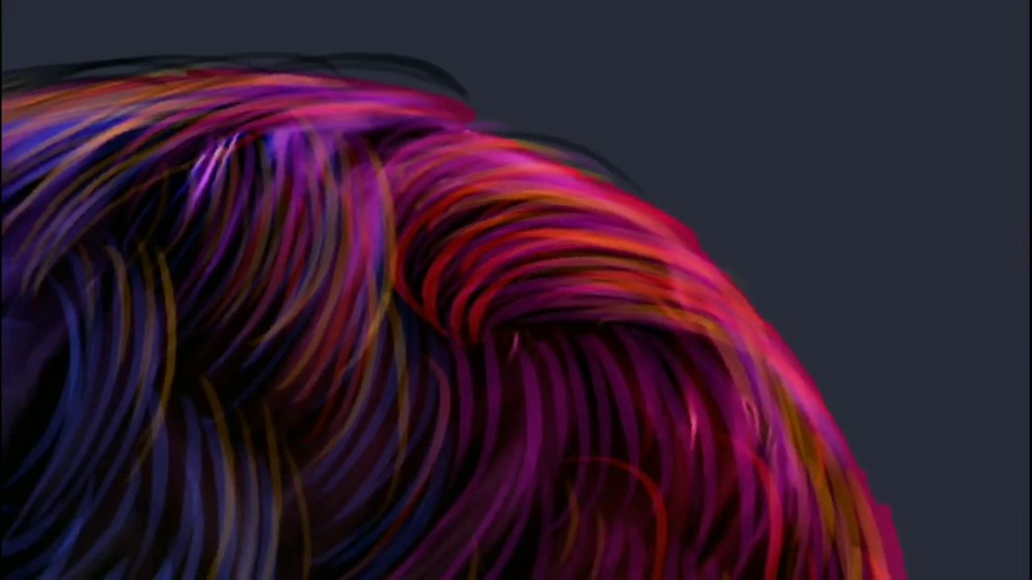
Step: Layer black strands across the notch between the pink crown and the red hair section
{"action": "left_click_drag", "start_coordinate": [459, 122], "coordinate": [617, 179]}
{"action": "left_click_drag", "start_coordinate": [512, 158], "coordinate": [598, 187]}
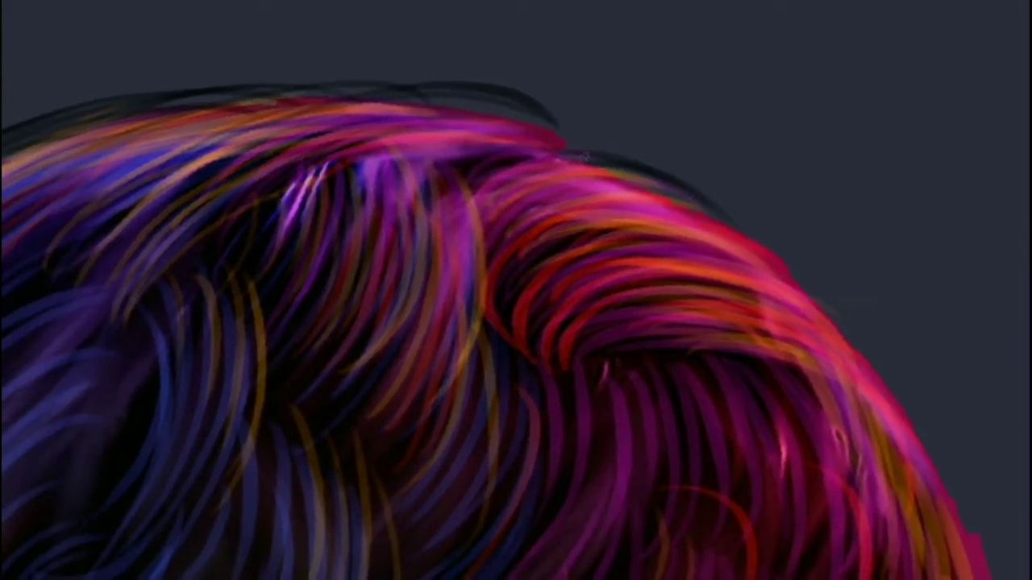
{"action": "left_click_drag", "start_coordinate": [452, 118], "coordinate": [584, 160]}
{"action": "left_click_drag", "start_coordinate": [526, 140], "coordinate": [579, 161]}
{"action": "left_click_drag", "start_coordinate": [419, 121], "coordinate": [623, 176]}
{"action": "left_click_drag", "start_coordinate": [706, 266], "coordinate": [415, 116]}
Step: Paint long black flyaway strands outside the upper-right outline of the red hair
{"action": "mouse_move", "coordinate": [403, 63]}
{"action": "left_mouse_down"}
{"action": "mouse_move", "coordinate": [522, 97]}
{"action": "mouse_move", "coordinate": [651, 214]}
{"action": "left_mouse_up"}
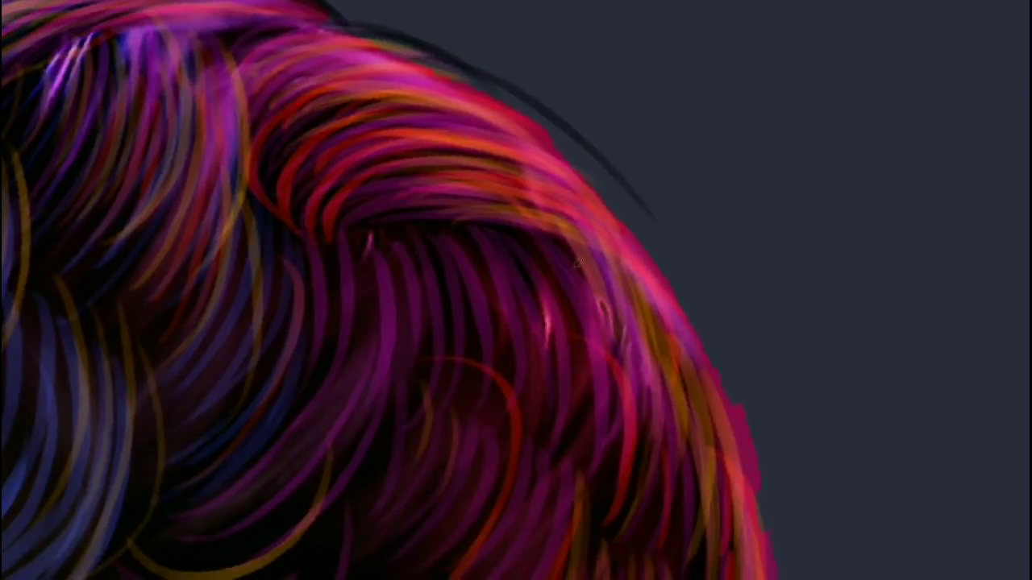
{"action": "left_click_drag", "start_coordinate": [486, 118], "coordinate": [664, 242]}
{"action": "mouse_move", "coordinate": [710, 377]}
{"action": "left_mouse_down"}
{"action": "mouse_move", "coordinate": [650, 259]}
{"action": "mouse_move", "coordinate": [490, 131]}
{"action": "left_mouse_up"}
{"action": "left_click_drag", "start_coordinate": [606, 281], "coordinate": [702, 370]}
{"action": "left_click_drag", "start_coordinate": [772, 377], "coordinate": [466, 129]}
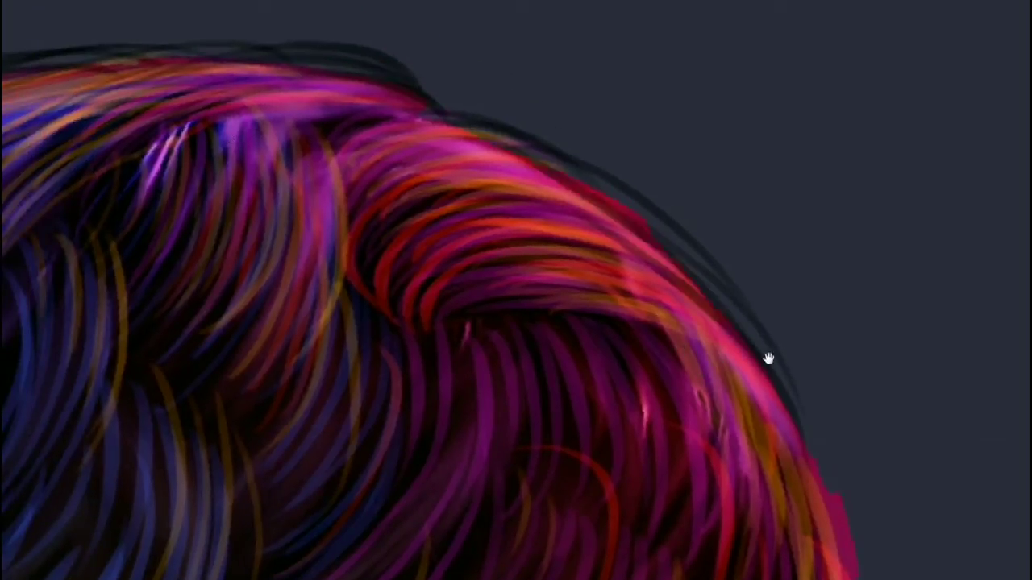
{"action": "left_click_drag", "start_coordinate": [794, 398], "coordinate": [585, 189]}
Step: Continue the black flyaway strands down the hair's right edge to just above the shirt collar
{"action": "left_click_drag", "start_coordinate": [603, 205], "coordinate": [667, 390]}
{"action": "left_click_drag", "start_coordinate": [619, 285], "coordinate": [654, 444]}
{"action": "mouse_move", "coordinate": [635, 419]}
{"action": "left_mouse_down"}
{"action": "mouse_move", "coordinate": [613, 277]}
{"action": "mouse_move", "coordinate": [620, 226]}
{"action": "left_mouse_up"}
{"action": "left_click_drag", "start_coordinate": [564, 15], "coordinate": [657, 271]}
{"action": "left_click_drag", "start_coordinate": [631, 332], "coordinate": [618, 253]}
{"action": "mouse_move", "coordinate": [616, 92]}
{"action": "left_mouse_down"}
{"action": "mouse_move", "coordinate": [649, 182]}
{"action": "mouse_move", "coordinate": [623, 342]}
{"action": "left_mouse_up"}
{"action": "left_click_drag", "start_coordinate": [618, 247], "coordinate": [600, 387]}
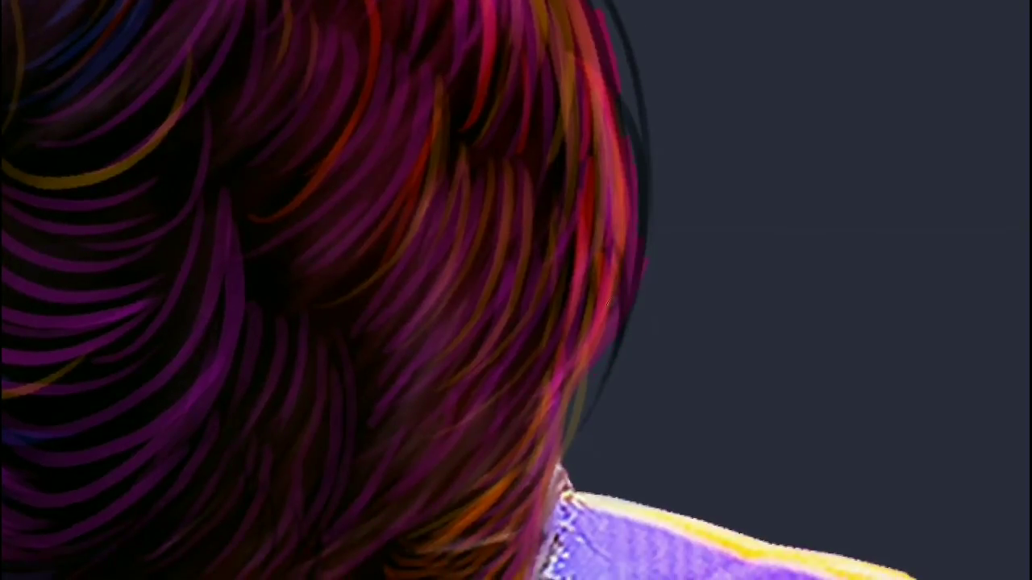
{"action": "left_click_drag", "start_coordinate": [615, 318], "coordinate": [591, 407]}
{"action": "left_click_drag", "start_coordinate": [582, 400], "coordinate": [577, 280]}
{"action": "left_click_drag", "start_coordinate": [581, 237], "coordinate": [563, 332]}
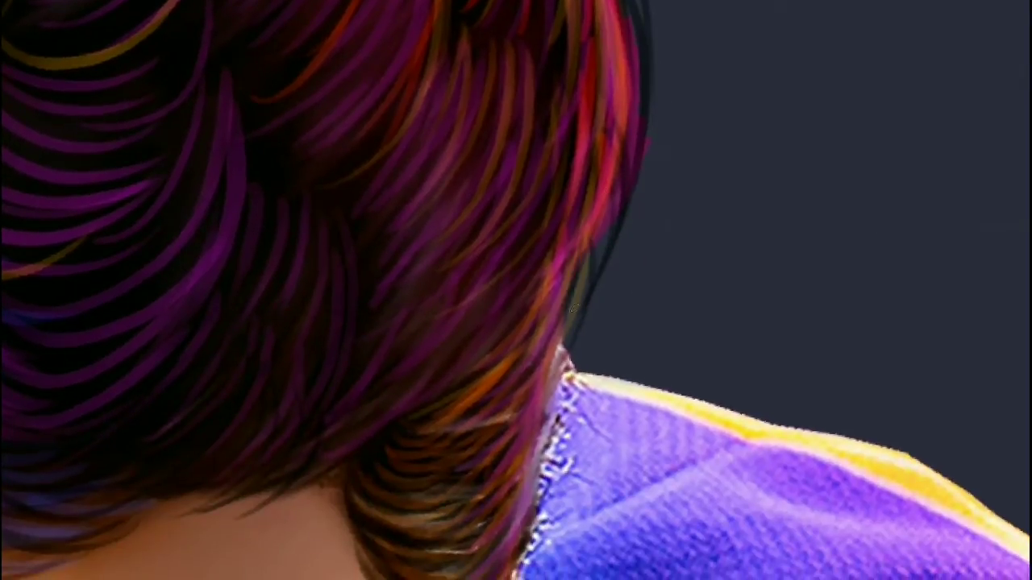
Step: Examine the black outline strands around the hair, across the whole portrait and close up
{"action": "key", "text": "ctrl+minus"}
{"action": "left_click_drag", "start_coordinate": [566, 213], "coordinate": [645, 293]}
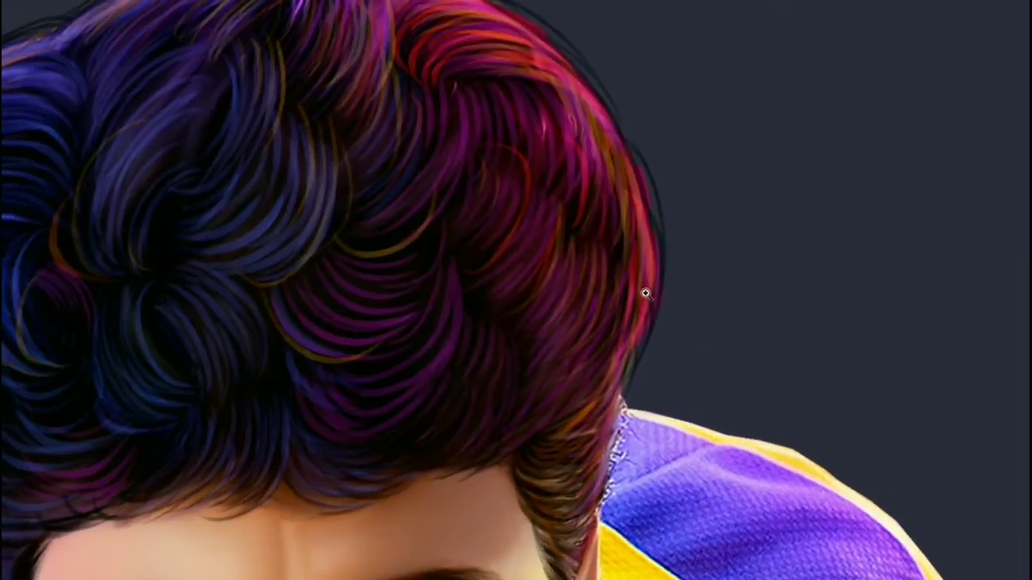
{"action": "key", "text": "ctrl+minus"}
{"action": "key", "text": "ctrl+plus"}
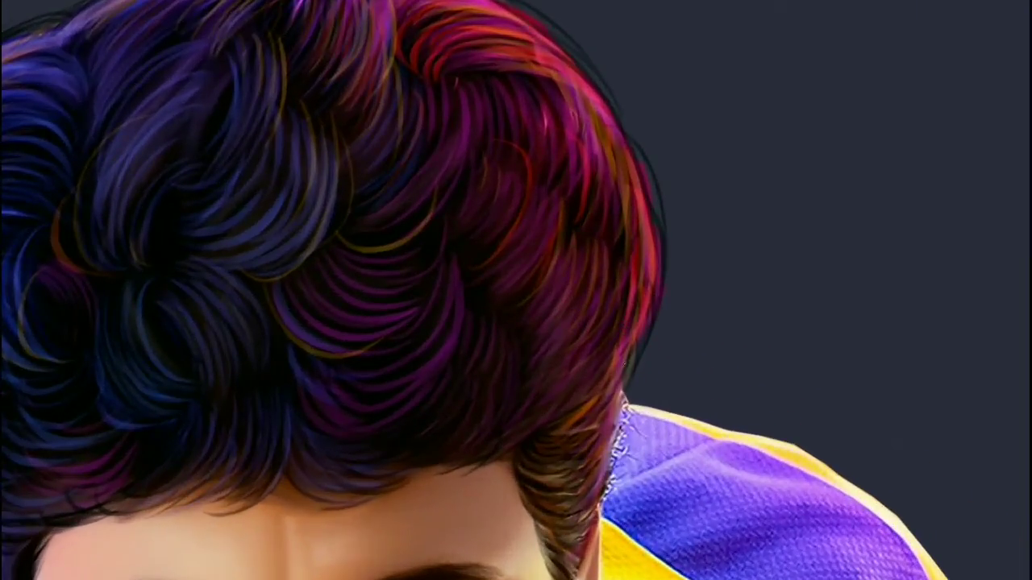
{"action": "left_click_drag", "start_coordinate": [623, 195], "coordinate": [640, 324]}
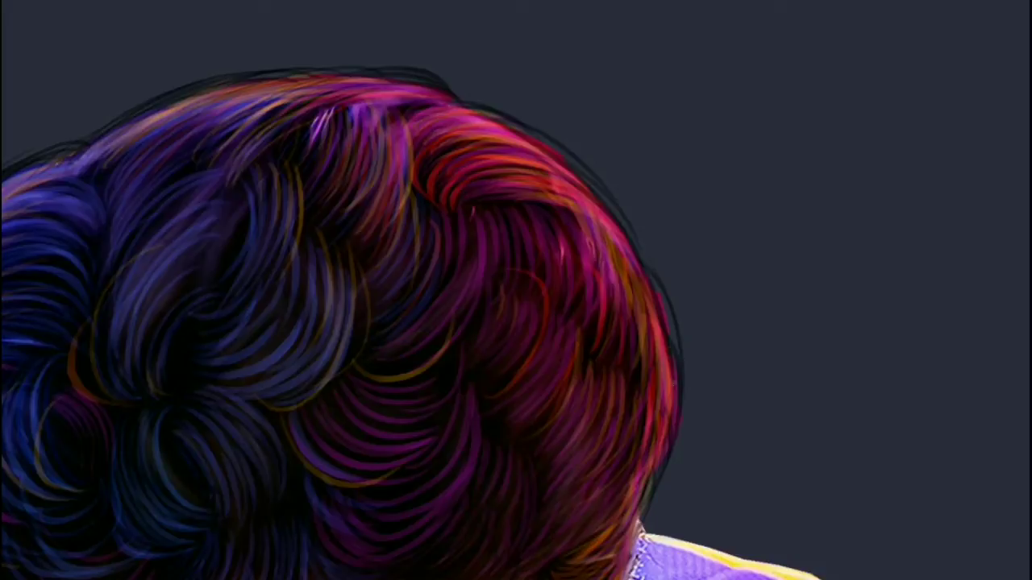
{"action": "left_click_drag", "start_coordinate": [621, 255], "coordinate": [657, 281]}
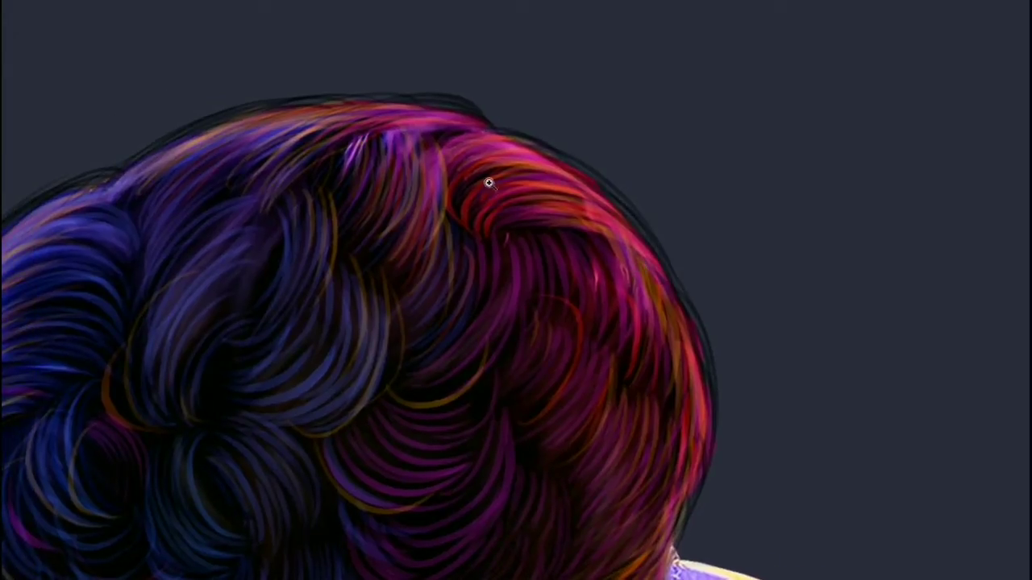
{"action": "key", "text": "ctrl+minus"}
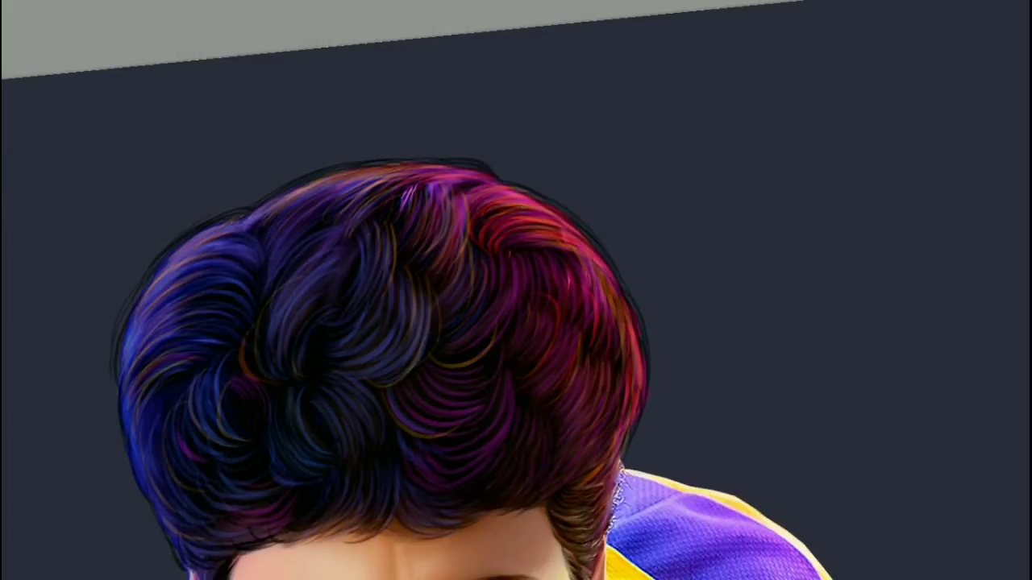
{"action": "key", "text": "ctrl+minus"}
{"action": "key", "text": "ctrl+minus"}
{"action": "left_click_drag", "start_coordinate": [530, 381], "coordinate": [527, 244]}
{"action": "key", "text": "ctrl+plus"}
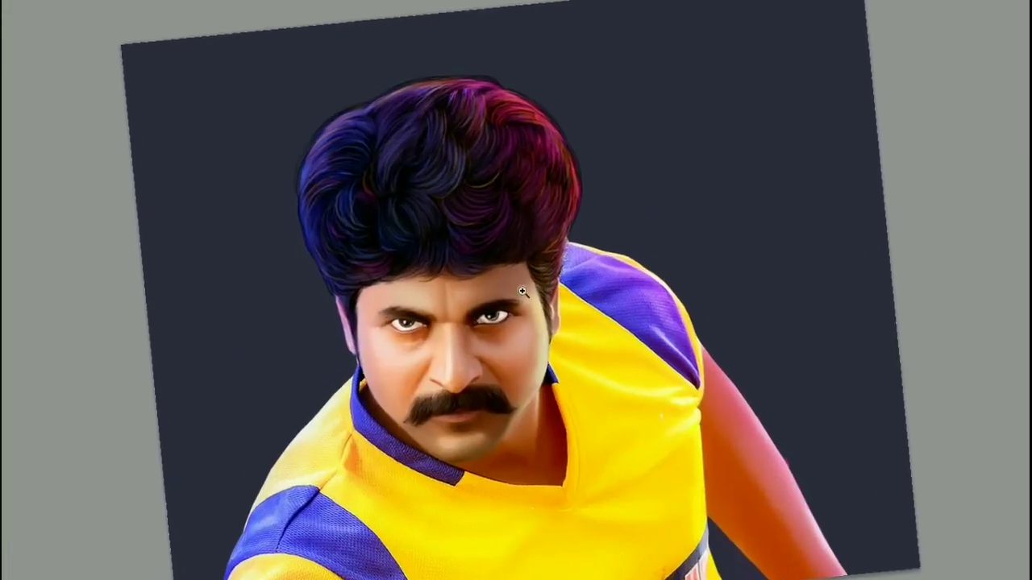
{"action": "left_click_drag", "start_coordinate": [524, 293], "coordinate": [556, 317]}
{"action": "key", "text": "ctrl+plus"}
{"action": "key", "text": "ctrl+plus"}
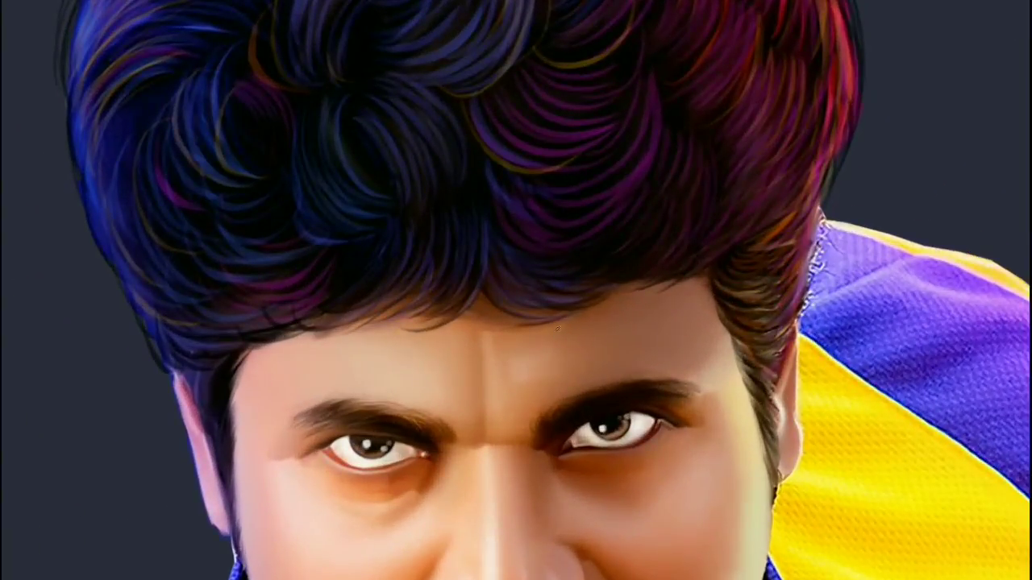
Step: Change the foreground colour to white and set the brush opacity to 30%
{"action": "key", "text": "Tab"}
{"action": "left_click", "coordinate": [14, 488]}
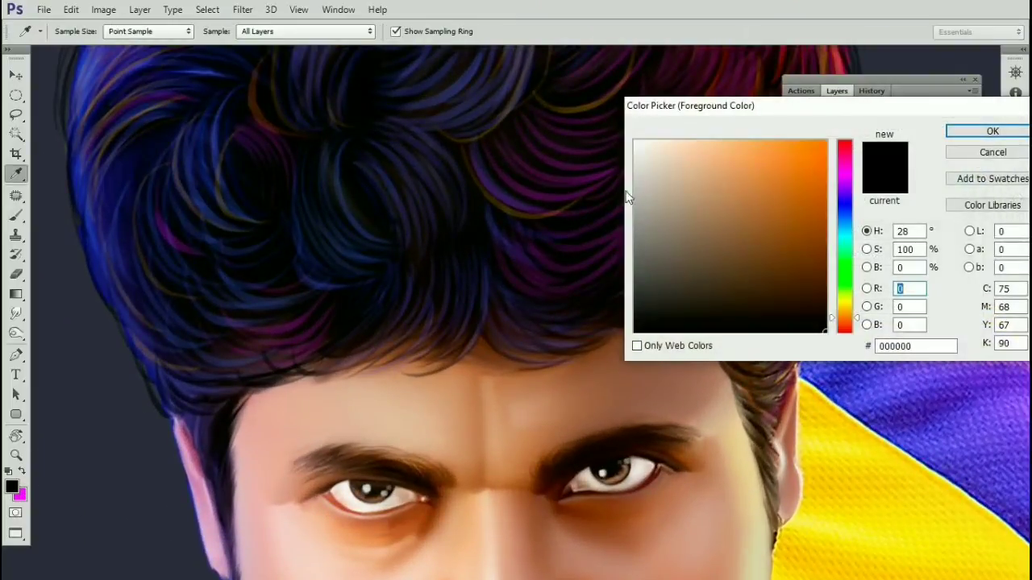
{"action": "left_click", "coordinate": [635, 143]}
{"action": "left_click", "coordinate": [988, 134]}
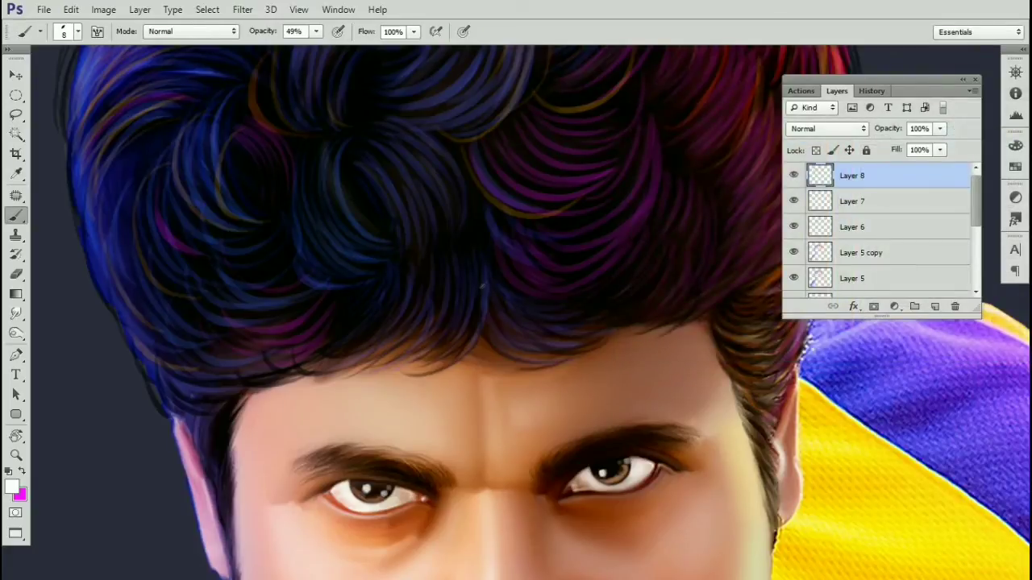
{"action": "scroll", "coordinate": [482, 284], "scroll_direction": "up", "scroll_amount": 5}
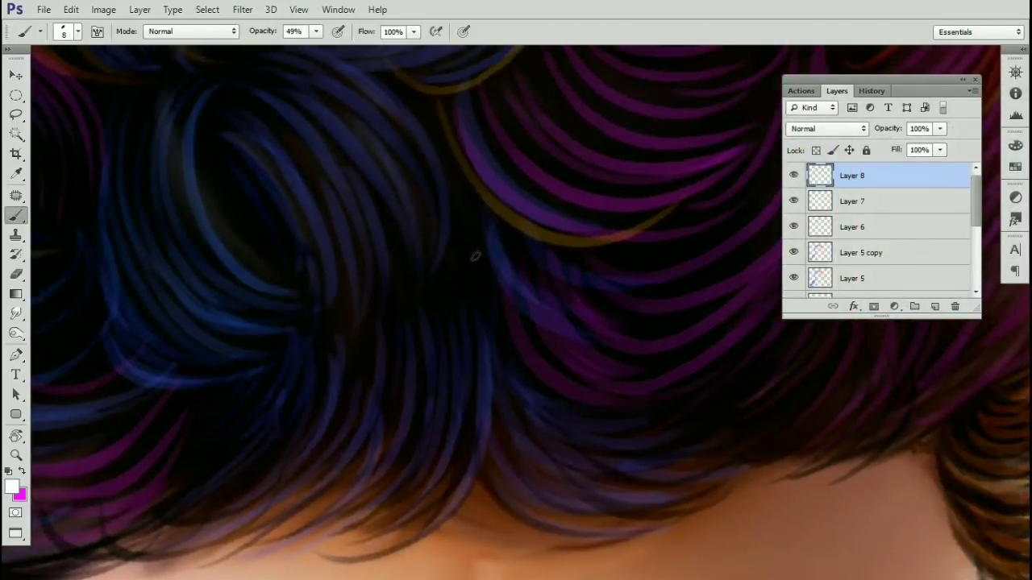
{"action": "left_click", "coordinate": [316, 31]}
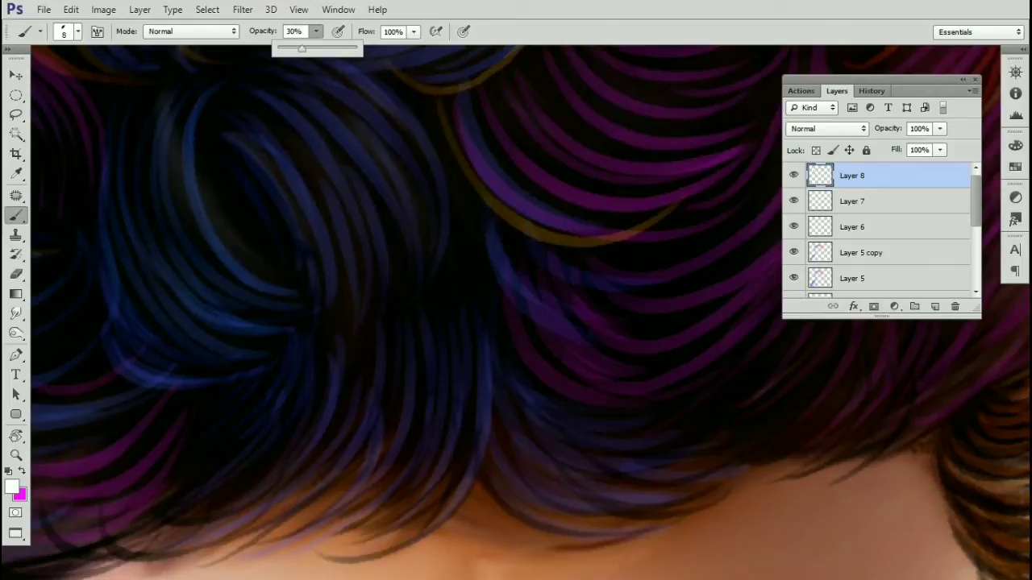
Step: Paint two fine white highlight strands across the lower edge of the purple curls above the forehead
{"action": "left_click_drag", "start_coordinate": [481, 216], "coordinate": [554, 285]}
{"action": "key", "text": "ctrl+z"}
{"action": "left_click_drag", "start_coordinate": [476, 216], "coordinate": [557, 335]}
{"action": "key", "text": "ctrl+z"}
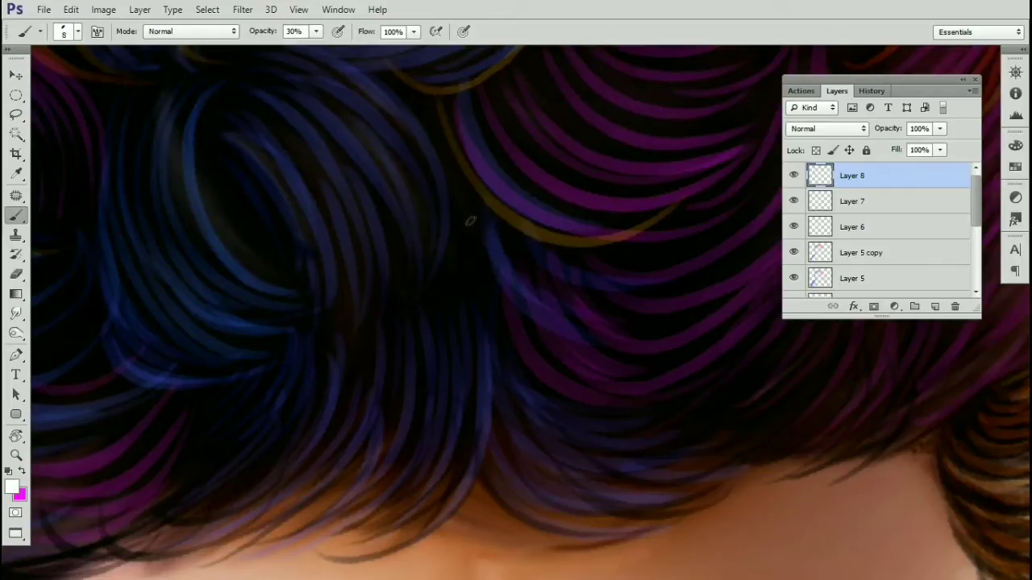
{"action": "left_click_drag", "start_coordinate": [470, 221], "coordinate": [584, 286]}
{"action": "left_click_drag", "start_coordinate": [506, 232], "coordinate": [640, 306]}
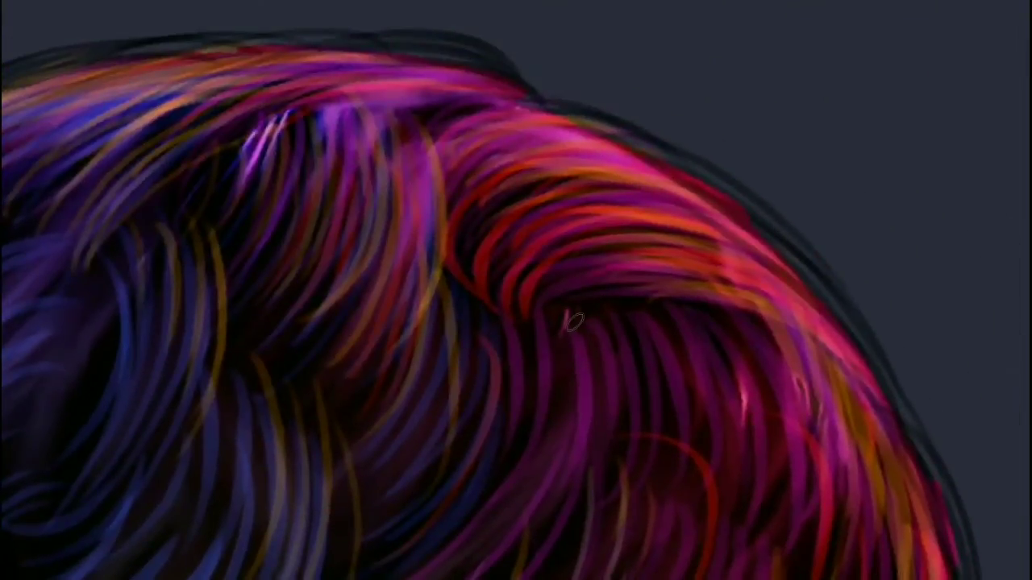
Step: Paint translucent white highlight strands over the red and pink swoop at the right side of the crown
{"action": "left_click_drag", "start_coordinate": [569, 315], "coordinate": [714, 275]}
{"action": "left_click_drag", "start_coordinate": [524, 287], "coordinate": [710, 259]}
{"action": "left_click_drag", "start_coordinate": [499, 311], "coordinate": [624, 237]}
{"action": "left_click_drag", "start_coordinate": [508, 272], "coordinate": [647, 208]}
{"action": "left_click_drag", "start_coordinate": [495, 246], "coordinate": [603, 179]}
{"action": "left_click_drag", "start_coordinate": [646, 249], "coordinate": [607, 207]}
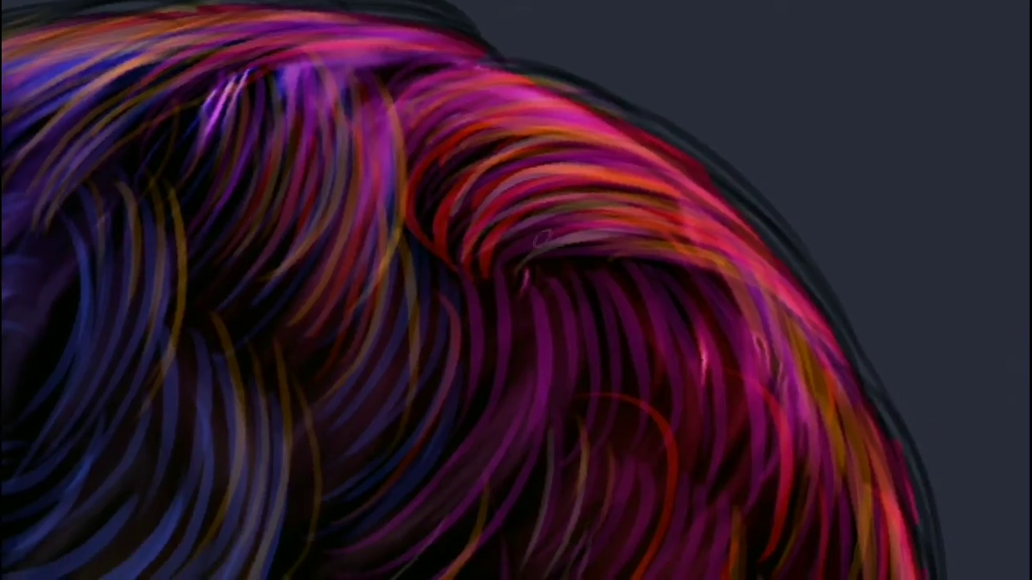
{"action": "left_click_drag", "start_coordinate": [548, 233], "coordinate": [688, 215]}
{"action": "left_click_drag", "start_coordinate": [511, 187], "coordinate": [722, 211]}
{"action": "left_click_drag", "start_coordinate": [605, 188], "coordinate": [652, 256]}
{"action": "left_click_drag", "start_coordinate": [499, 237], "coordinate": [724, 210]}
{"action": "left_click_drag", "start_coordinate": [492, 200], "coordinate": [617, 160]}
{"action": "left_click_drag", "start_coordinate": [641, 208], "coordinate": [525, 105]}
{"action": "left_click_drag", "start_coordinate": [574, 203], "coordinate": [714, 256]}
{"action": "left_click_drag", "start_coordinate": [576, 153], "coordinate": [757, 284]}
{"action": "left_click_drag", "start_coordinate": [677, 279], "coordinate": [533, 158]}
{"action": "left_click_drag", "start_coordinate": [695, 335], "coordinate": [604, 258]}
{"action": "left_click_drag", "start_coordinate": [444, 95], "coordinate": [486, 219]}
{"action": "mouse_move", "coordinate": [474, 105]}
{"action": "left_mouse_down"}
{"action": "mouse_move", "coordinate": [510, 229]}
{"action": "mouse_move", "coordinate": [532, 227]}
{"action": "left_mouse_up"}
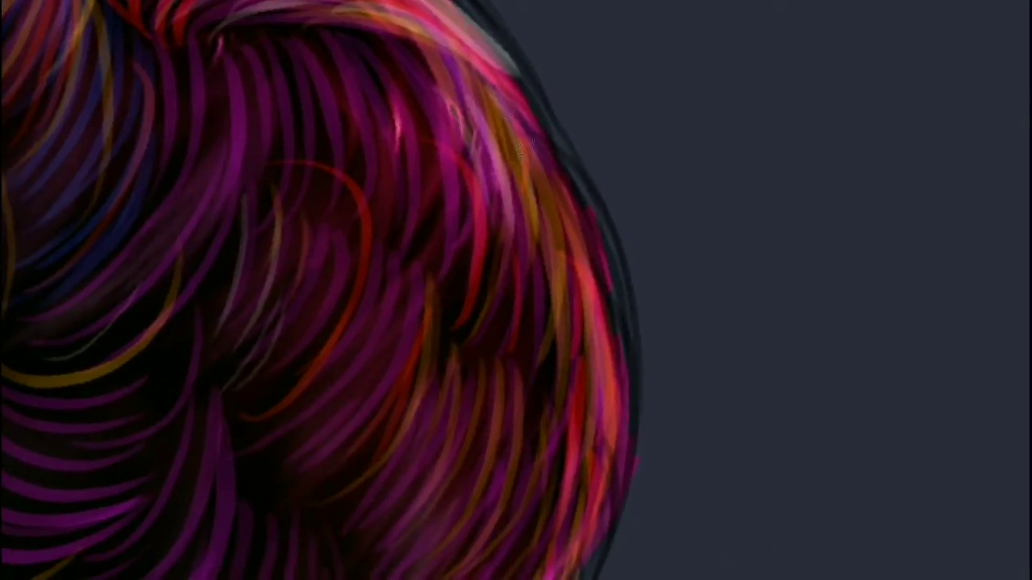
Step: Add white highlight strands down the right edge of the red hair section
{"action": "mouse_move", "coordinate": [512, 108]}
{"action": "left_mouse_down"}
{"action": "mouse_move", "coordinate": [555, 251]}
{"action": "mouse_move", "coordinate": [530, 107]}
{"action": "left_mouse_up"}
{"action": "left_click_drag", "start_coordinate": [516, 167], "coordinate": [532, 287]}
{"action": "left_click_drag", "start_coordinate": [510, 172], "coordinate": [518, 299]}
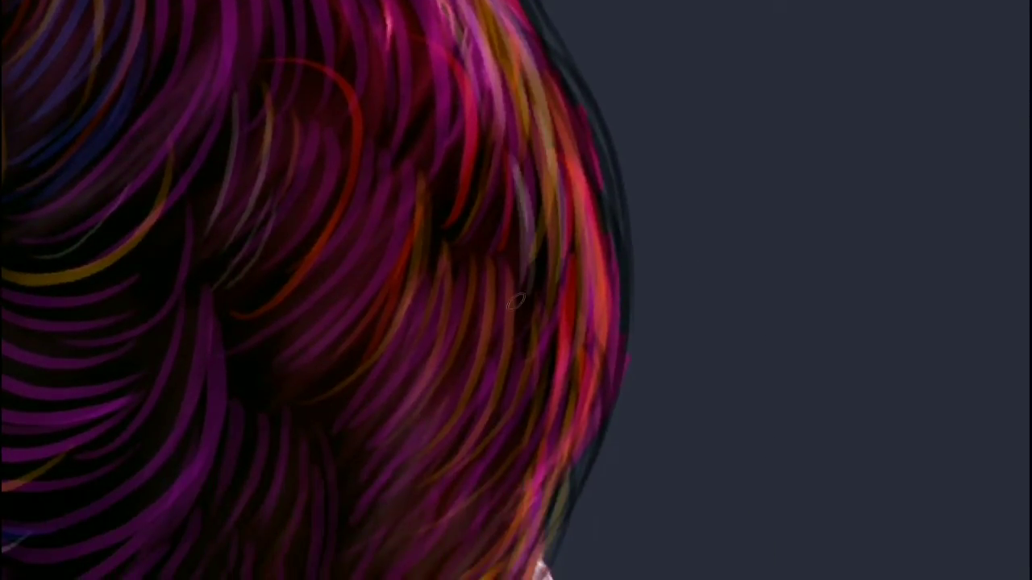
{"action": "left_click_drag", "start_coordinate": [539, 199], "coordinate": [532, 301]}
{"action": "left_click_drag", "start_coordinate": [540, 150], "coordinate": [556, 313]}
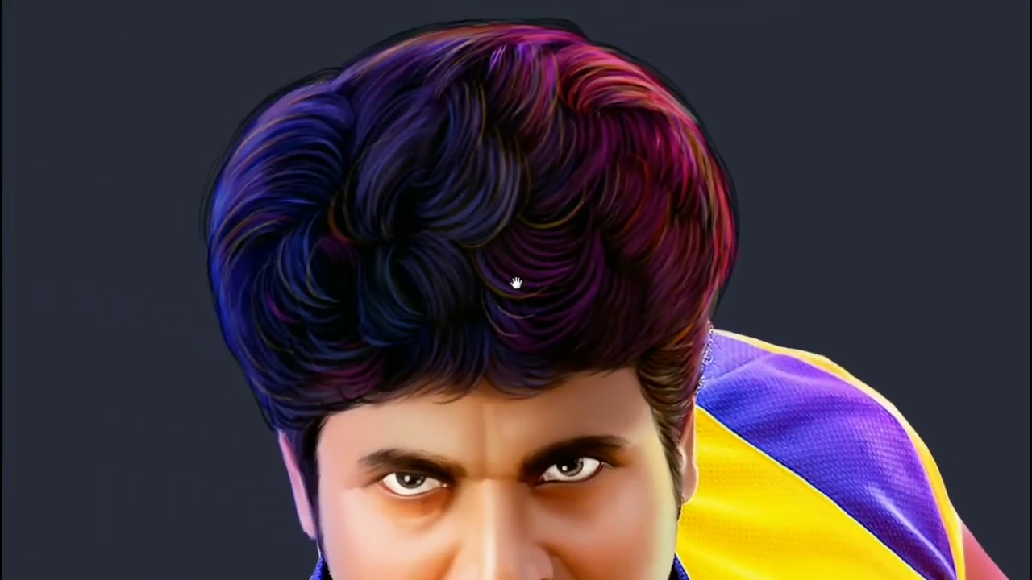
Step: Paint white highlight strands along the blue hair's left edge and up over the purple hair toward the crown
{"action": "left_click_drag", "start_coordinate": [516, 283], "coordinate": [533, 286]}
{"action": "key", "text": "ctrl+plus"}
{"action": "left_click_drag", "start_coordinate": [468, 271], "coordinate": [551, 265]}
{"action": "left_click_drag", "start_coordinate": [391, 304], "coordinate": [434, 359]}
{"action": "left_click_drag", "start_coordinate": [433, 358], "coordinate": [461, 193]}
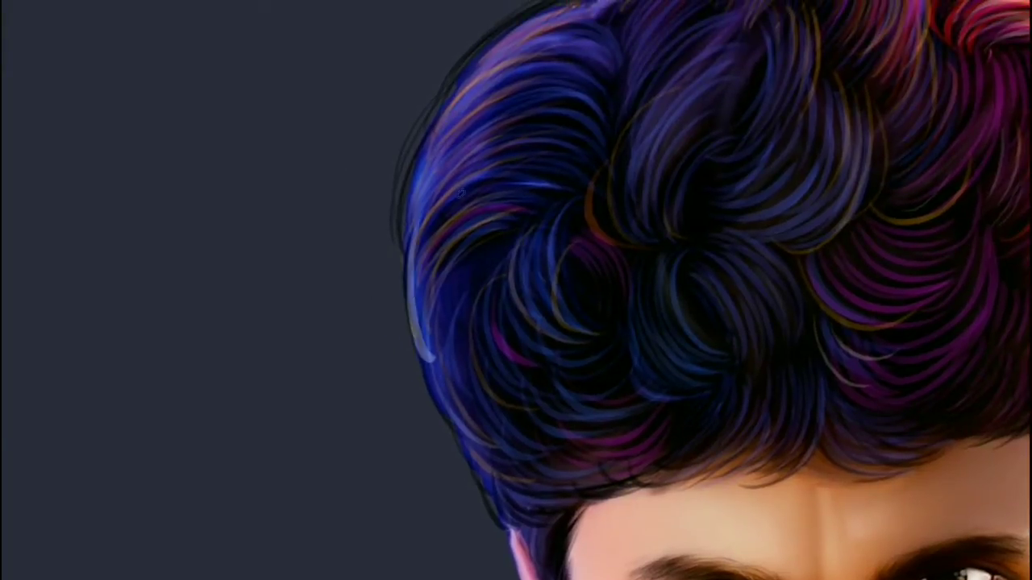
{"action": "key", "text": "ctrl+z"}
{"action": "mouse_move", "coordinate": [406, 289]}
{"action": "left_mouse_down"}
{"action": "mouse_move", "coordinate": [471, 106]}
{"action": "mouse_move", "coordinate": [507, 65]}
{"action": "left_mouse_up"}
{"action": "mouse_move", "coordinate": [410, 225]}
{"action": "left_mouse_down"}
{"action": "mouse_move", "coordinate": [470, 81]}
{"action": "mouse_move", "coordinate": [441, 188]}
{"action": "left_mouse_up"}
{"action": "left_click_drag", "start_coordinate": [359, 346], "coordinate": [515, 108]}
{"action": "left_click_drag", "start_coordinate": [447, 164], "coordinate": [524, 101]}
{"action": "mouse_move", "coordinate": [531, 123]}
{"action": "left_mouse_down"}
{"action": "mouse_move", "coordinate": [419, 188]}
{"action": "mouse_move", "coordinate": [579, 88]}
{"action": "left_mouse_up"}
{"action": "left_click_drag", "start_coordinate": [494, 137], "coordinate": [610, 82]}
{"action": "left_click_drag", "start_coordinate": [445, 166], "coordinate": [569, 93]}
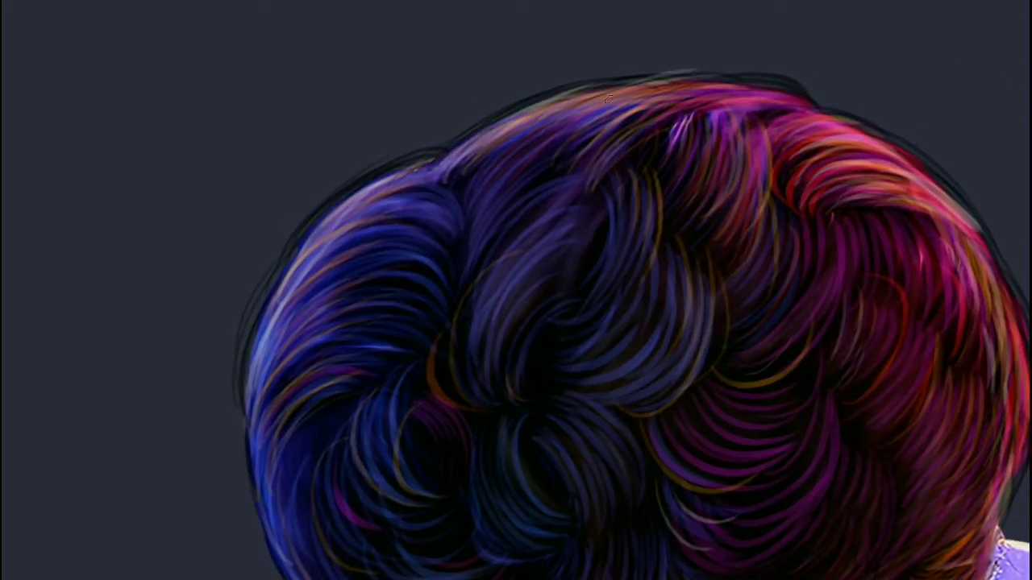
Step: Add white highlight strands along the crown's top outline and on the curved locks in the middle of the hair
{"action": "left_click_drag", "start_coordinate": [540, 111], "coordinate": [685, 74]}
{"action": "mouse_move", "coordinate": [608, 96]}
{"action": "left_mouse_down"}
{"action": "mouse_move", "coordinate": [748, 74]}
{"action": "mouse_move", "coordinate": [745, 83]}
{"action": "mouse_move", "coordinate": [597, 95]}
{"action": "mouse_move", "coordinate": [708, 83]}
{"action": "left_mouse_up"}
{"action": "key", "text": "ctrl+z"}
{"action": "key", "text": "ctrl+z"}
{"action": "mouse_move", "coordinate": [707, 95]}
{"action": "left_mouse_down"}
{"action": "mouse_move", "coordinate": [583, 84]}
{"action": "mouse_move", "coordinate": [630, 205]}
{"action": "left_mouse_up"}
{"action": "left_click_drag", "start_coordinate": [628, 105], "coordinate": [639, 213]}
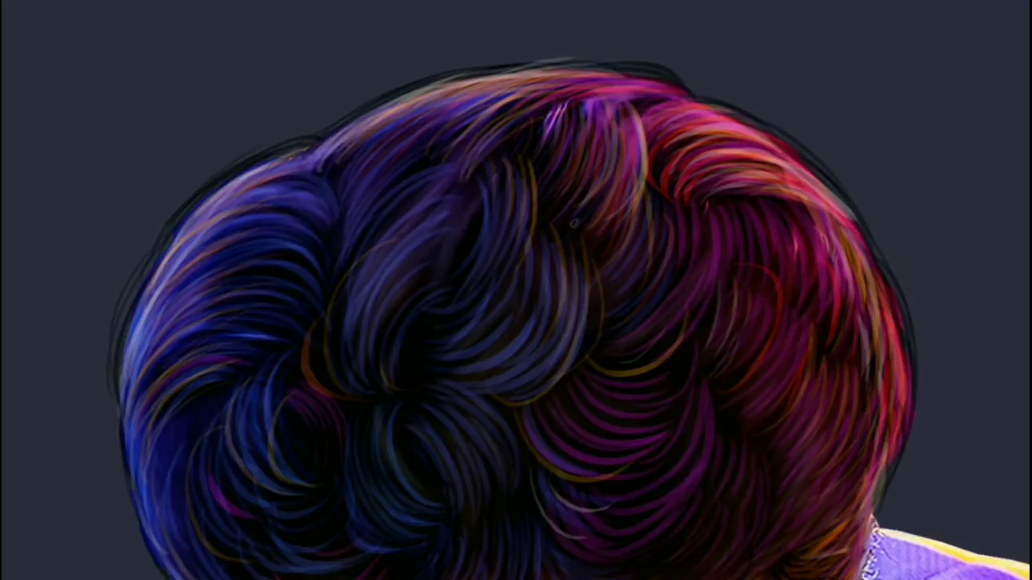
{"action": "key", "text": "ctrl+z"}
{"action": "left_click_drag", "start_coordinate": [640, 137], "coordinate": [608, 237]}
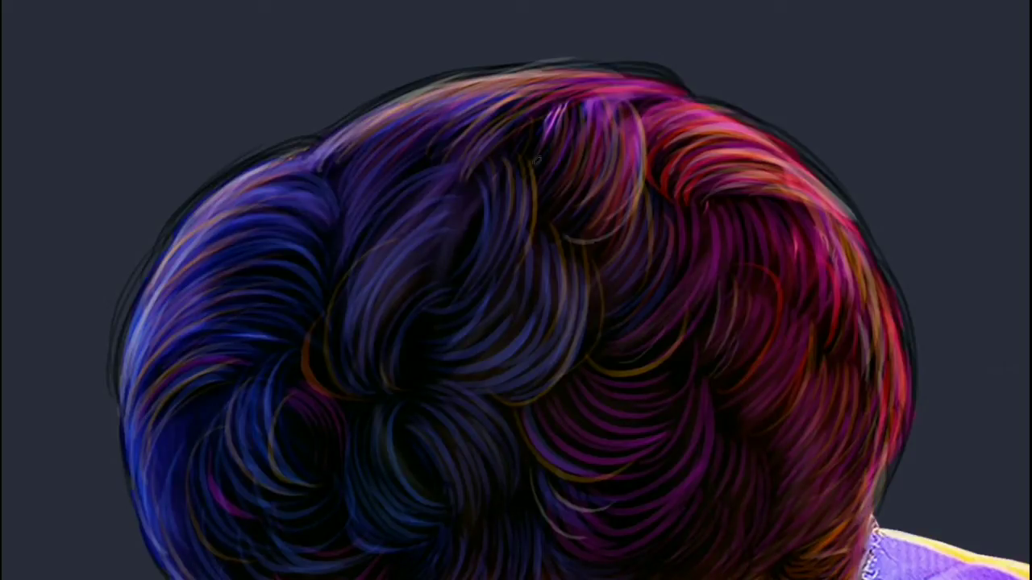
{"action": "left_click_drag", "start_coordinate": [517, 165], "coordinate": [530, 241]}
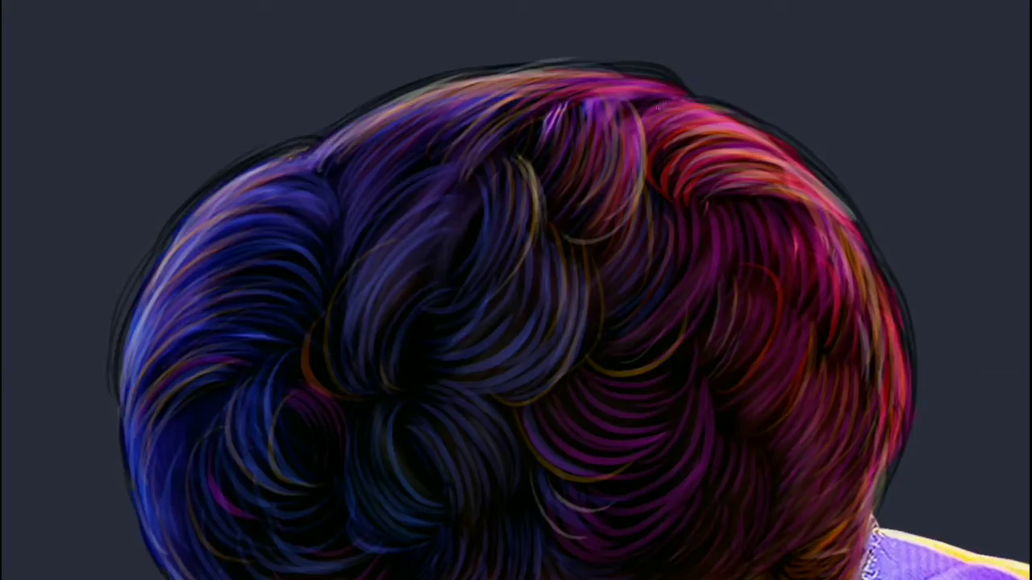
Step: Add fine white highlight strands where the red swoop meets the neighbouring purple lock
{"action": "left_click_drag", "start_coordinate": [663, 139], "coordinate": [587, 129]}
{"action": "mouse_move", "coordinate": [605, 187]}
{"action": "left_mouse_down"}
{"action": "mouse_move", "coordinate": [614, 114]}
{"action": "mouse_move", "coordinate": [578, 154]}
{"action": "left_mouse_up"}
{"action": "key", "text": "ctrl+z"}
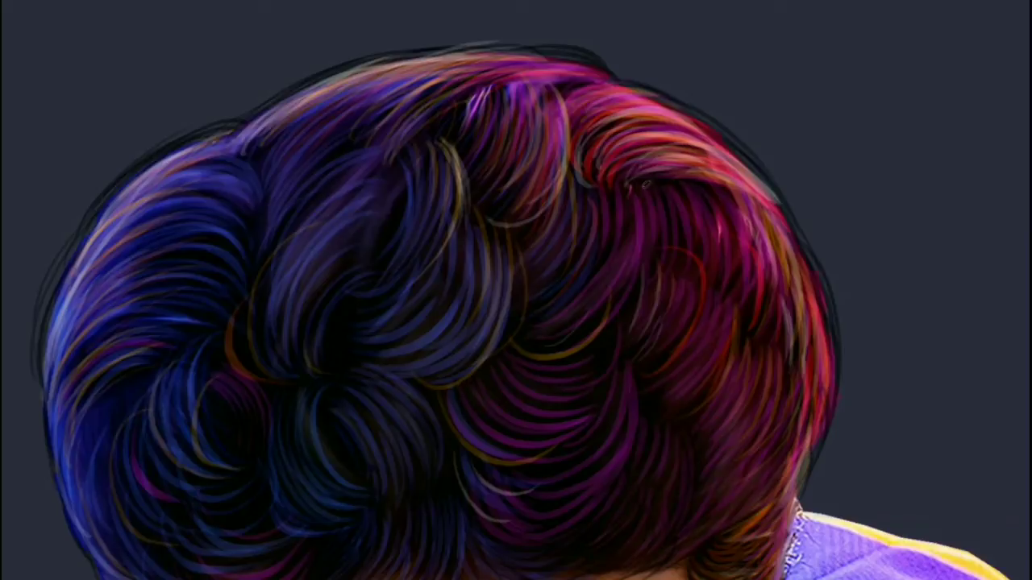
{"action": "left_click_drag", "start_coordinate": [694, 144], "coordinate": [634, 136]}
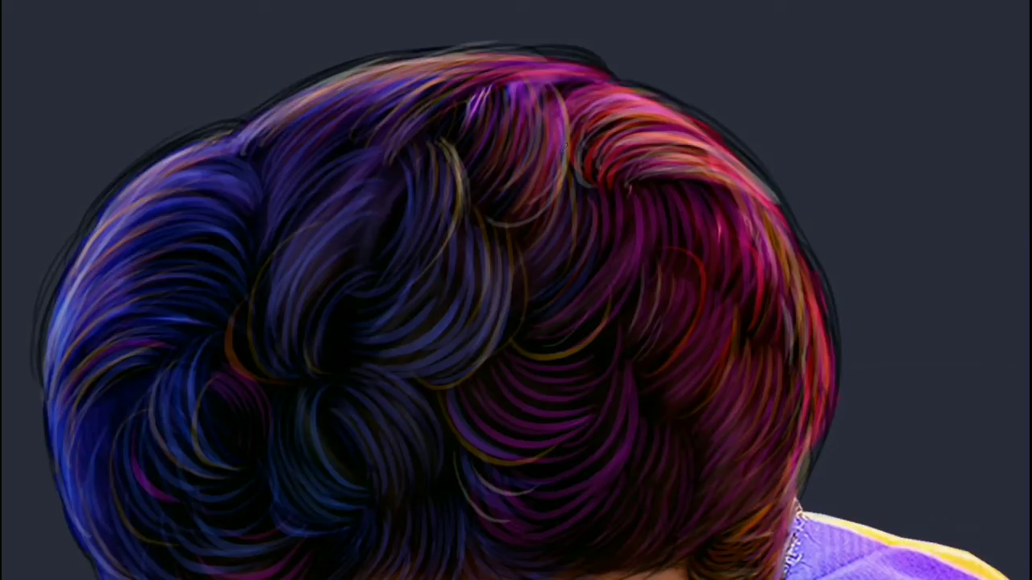
{"action": "left_click_drag", "start_coordinate": [562, 201], "coordinate": [558, 131]}
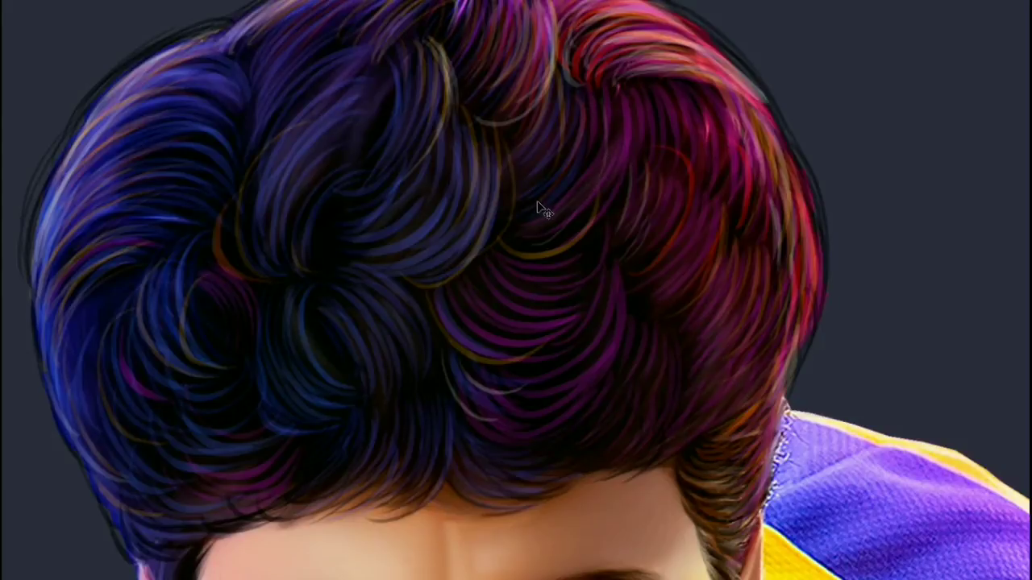
Step: Examine the highlighted hair across the whole portrait and close up near the right sideburn
{"action": "key", "text": "ctrl+minus"}
{"action": "left_click_drag", "start_coordinate": [507, 318], "coordinate": [553, 242]}
{"action": "key", "text": "ctrl+minus"}
{"action": "key", "text": "ctrl+minus"}
{"action": "key", "text": "ctrl+plus"}
{"action": "key", "text": "ctrl+plus"}
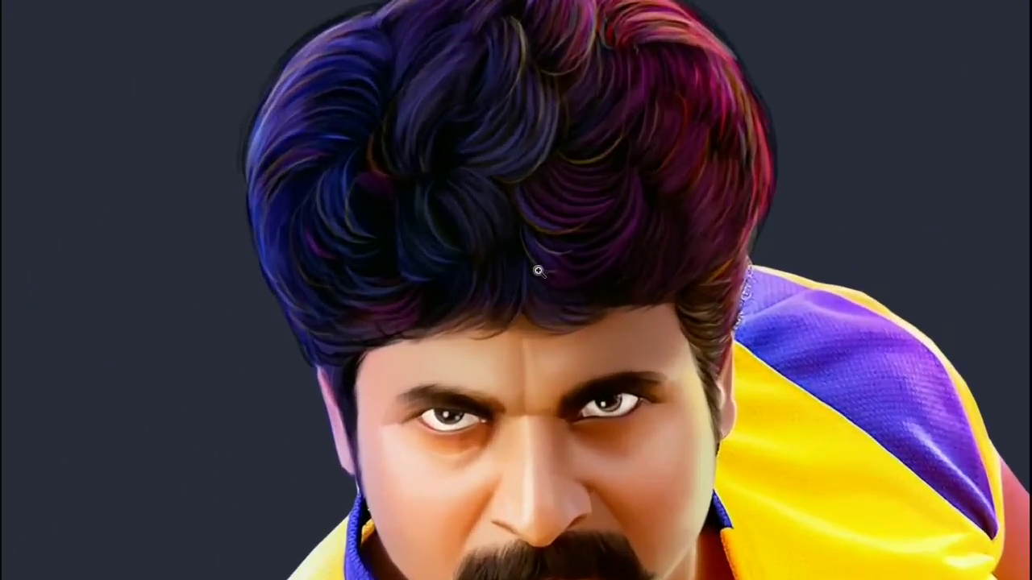
{"action": "key", "text": "ctrl+plus"}
{"action": "left_click_drag", "start_coordinate": [573, 308], "coordinate": [576, 290]}
{"action": "key", "text": "ctrl+minus"}
{"action": "key", "text": "ctrl+plus"}
{"action": "mouse_move", "coordinate": [569, 492]}
{"action": "left_mouse_down"}
{"action": "mouse_move", "coordinate": [560, 234]}
{"action": "mouse_move", "coordinate": [529, 276]}
{"action": "left_mouse_up"}
{"action": "key", "text": "ctrl+plus"}
{"action": "left_click_drag", "start_coordinate": [613, 153], "coordinate": [541, 218]}
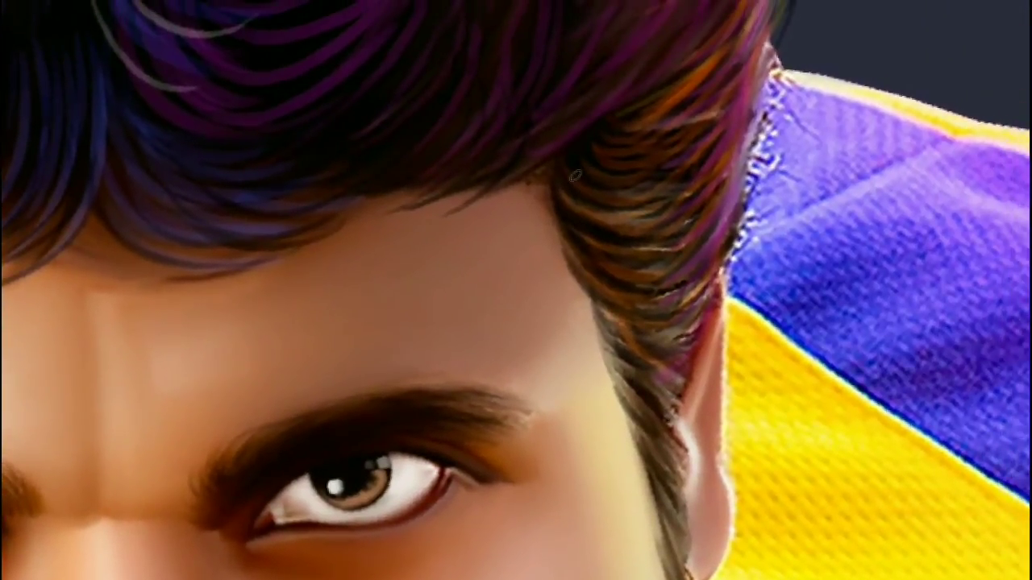
Step: Paint white highlight strands through the brown right sideburn and the hair just above it
{"action": "left_click_drag", "start_coordinate": [649, 357], "coordinate": [596, 239]}
{"action": "mouse_move", "coordinate": [553, 236]}
{"action": "left_mouse_down"}
{"action": "mouse_move", "coordinate": [600, 295]}
{"action": "mouse_move", "coordinate": [617, 342]}
{"action": "left_mouse_up"}
{"action": "left_click_drag", "start_coordinate": [591, 178], "coordinate": [625, 406]}
{"action": "left_click_drag", "start_coordinate": [564, 256], "coordinate": [599, 263]}
{"action": "left_click_drag", "start_coordinate": [562, 262], "coordinate": [633, 286]}
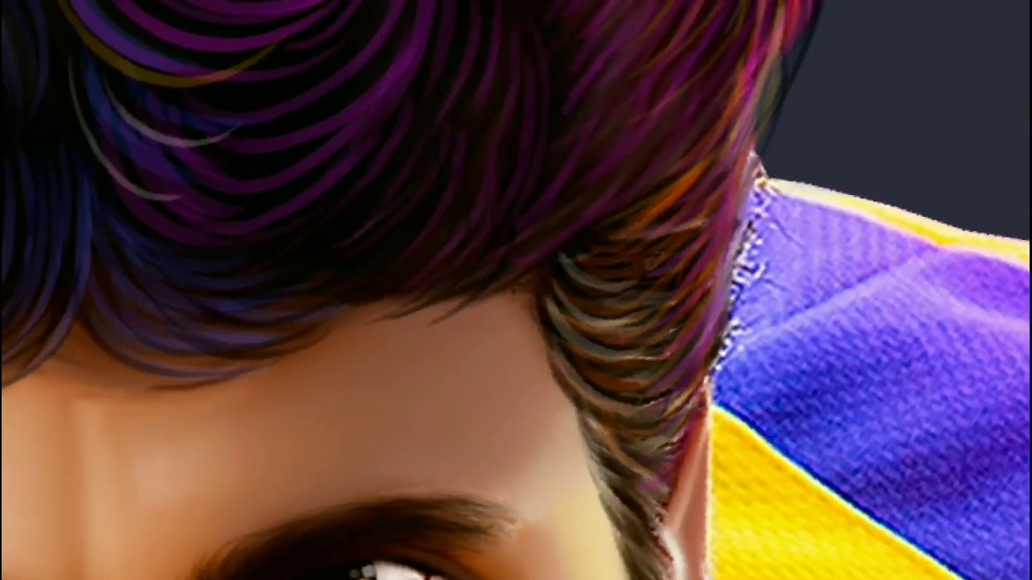
{"action": "left_click_drag", "start_coordinate": [523, 247], "coordinate": [750, 201]}
{"action": "left_click_drag", "start_coordinate": [432, 287], "coordinate": [758, 233]}
{"action": "left_click_drag", "start_coordinate": [414, 282], "coordinate": [644, 228]}
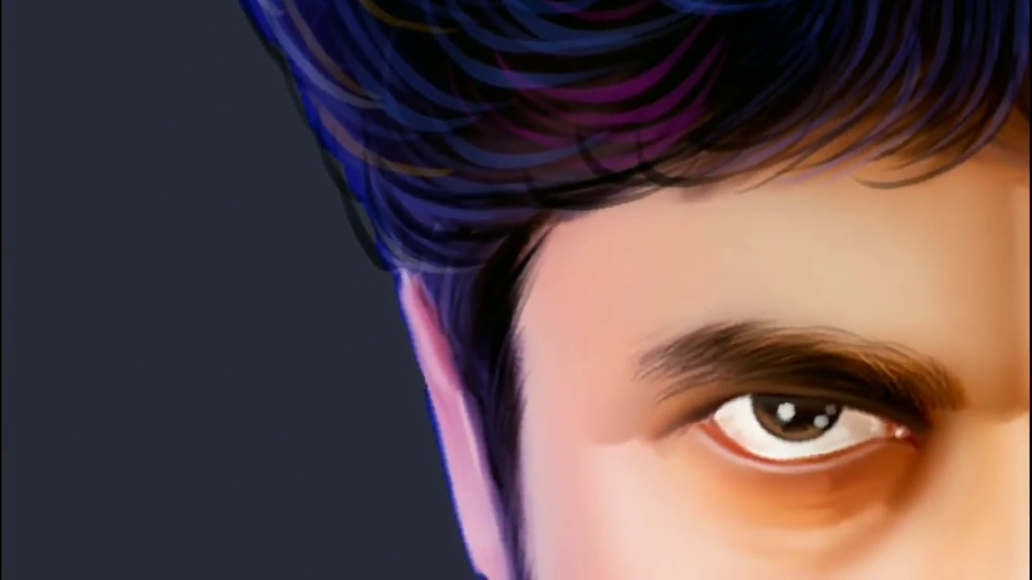
Step: Add white highlight strands to the dark left sideburn and the hair directly above it
{"action": "left_click_drag", "start_coordinate": [487, 447], "coordinate": [500, 298]}
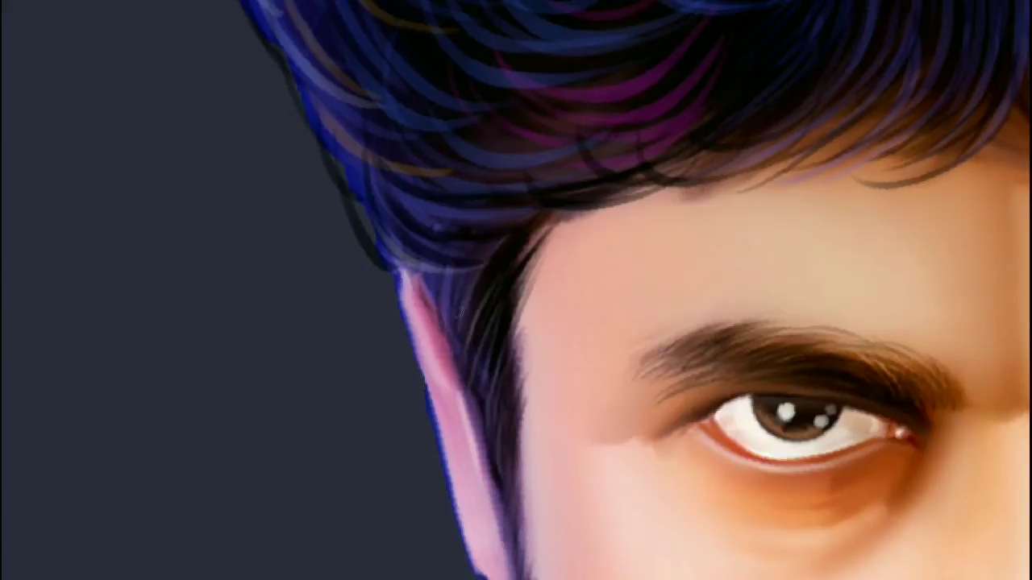
{"action": "left_click_drag", "start_coordinate": [516, 265], "coordinate": [554, 367]}
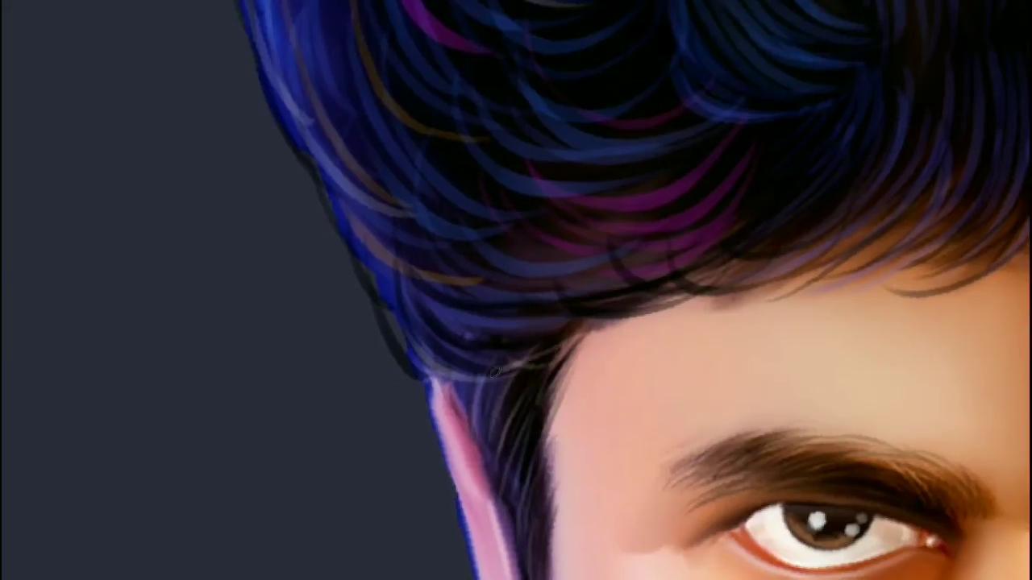
{"action": "key", "text": "ctrl+minus"}
{"action": "key", "text": "ctrl+minus"}
{"action": "key", "text": "ctrl+minus"}
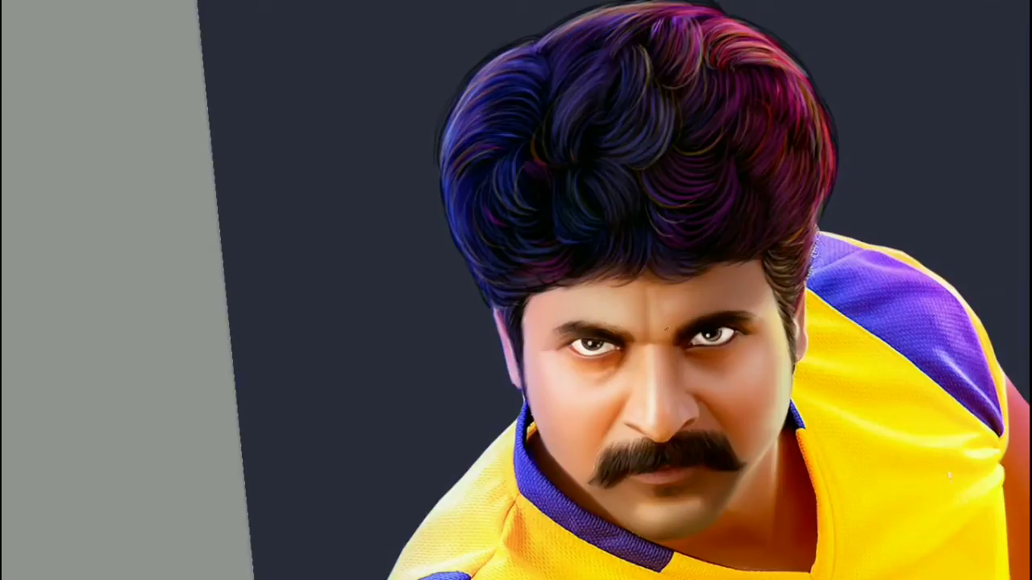
Step: Create a new layer in Normal mode at 100% opacity for the moustache strands
{"action": "scroll", "coordinate": [666, 328], "scroll_direction": "up", "scroll_amount": 3}
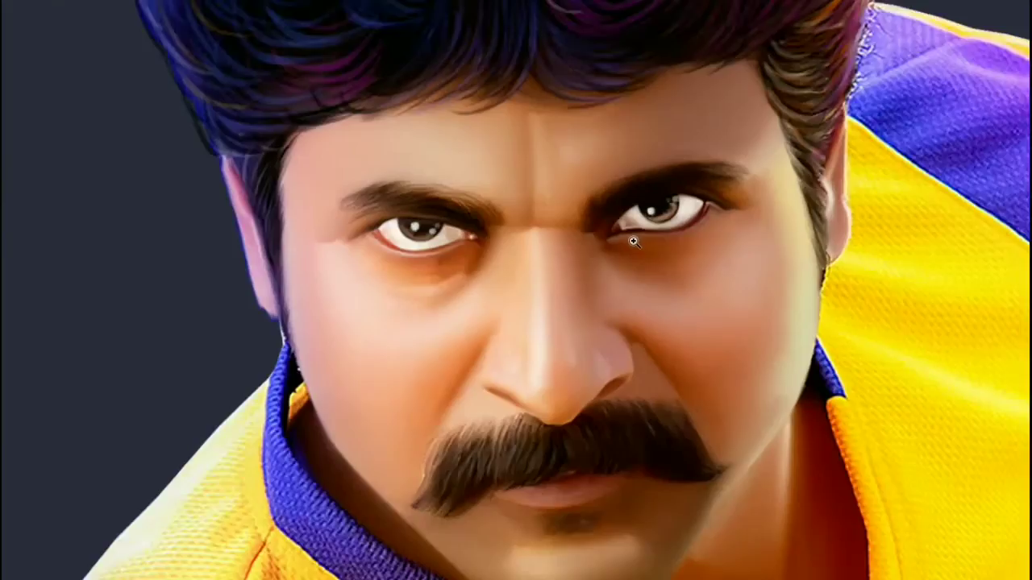
{"action": "left_click", "coordinate": [634, 242]}
{"action": "left_click_drag", "start_coordinate": [567, 473], "coordinate": [553, 322]}
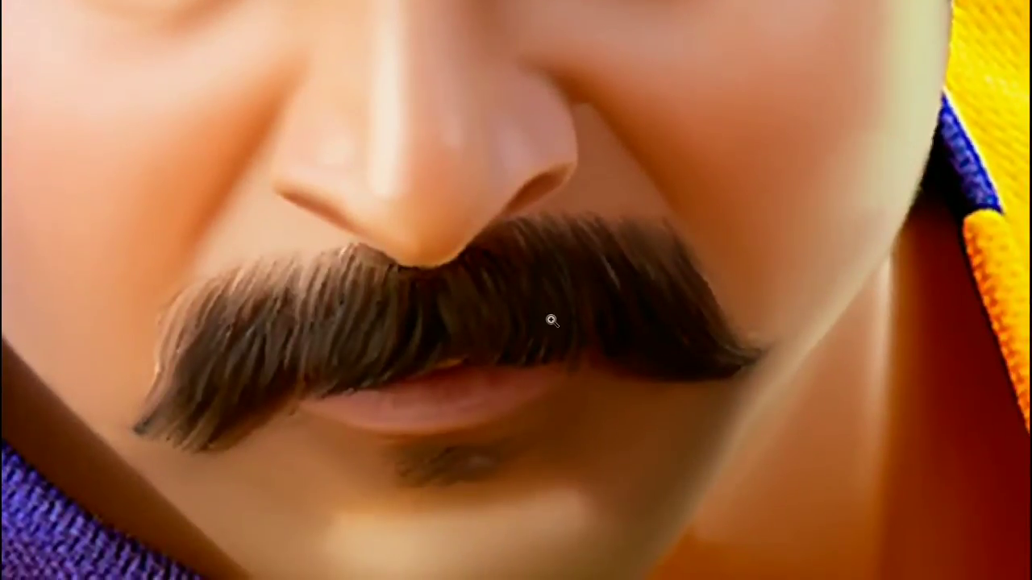
{"action": "key", "text": "ctrl+shift+n"}
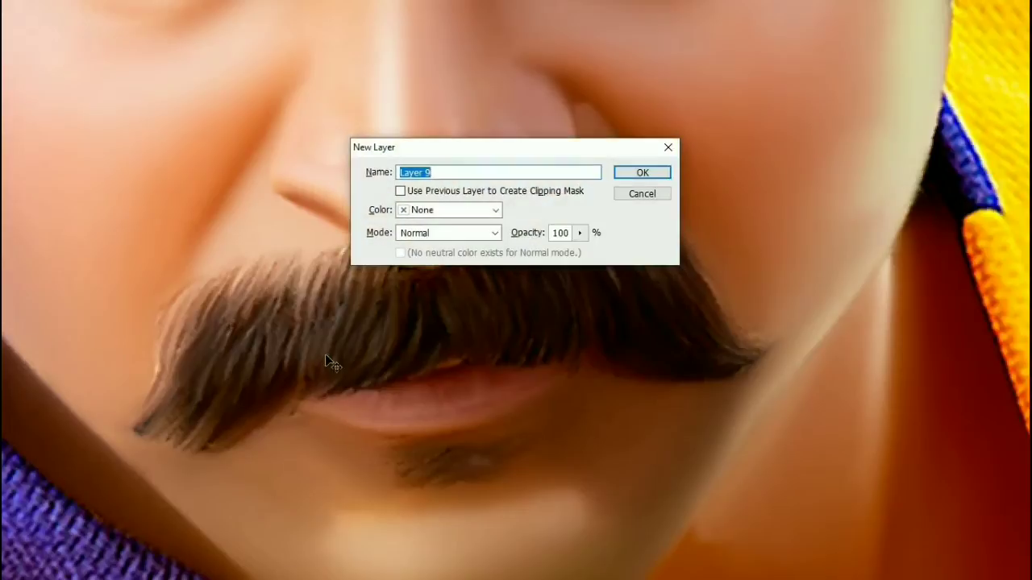
{"action": "key", "text": "Return"}
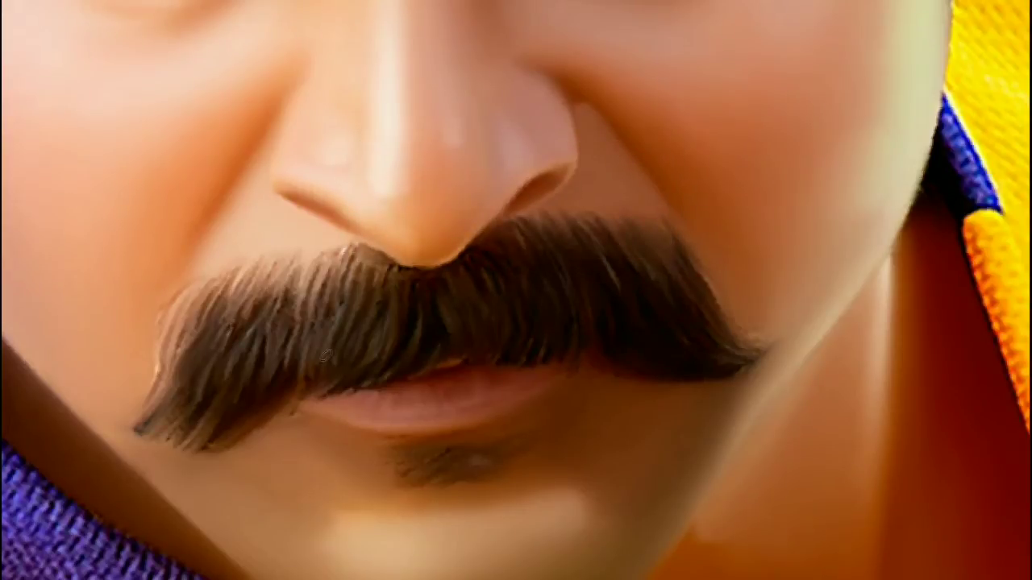
Step: Switch the foreground colour to black and set the brush opacity to 63% for the moustache
{"action": "left_click_drag", "start_coordinate": [377, 369], "coordinate": [437, 309]}
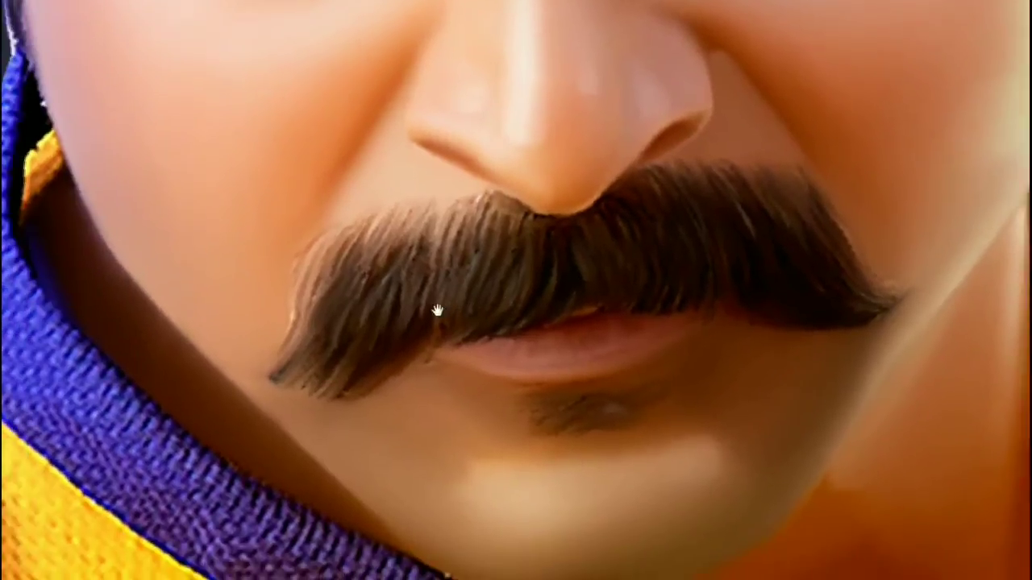
{"action": "key", "text": "Tab"}
{"action": "key", "text": "Tab"}
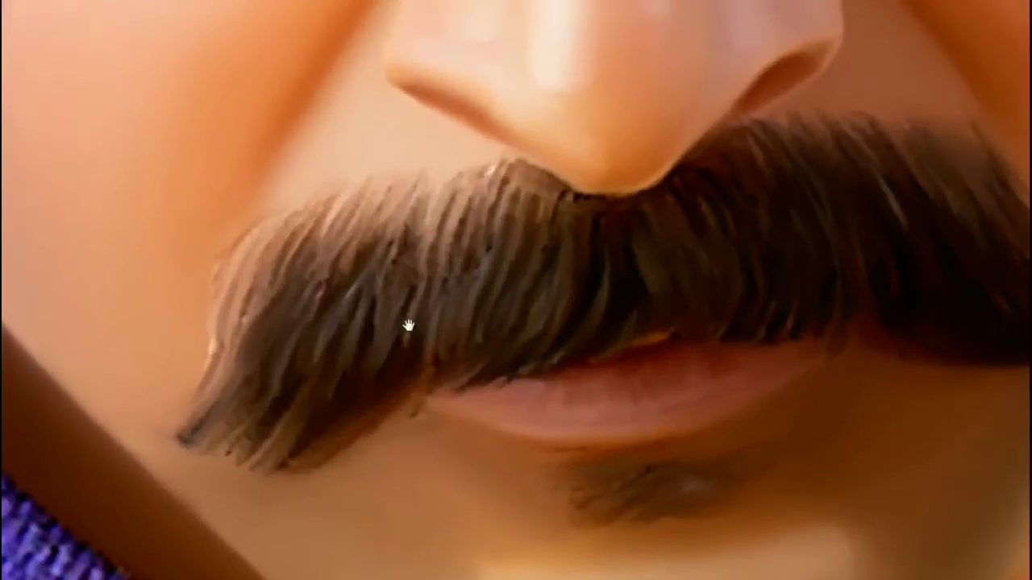
{"action": "left_click_drag", "start_coordinate": [403, 216], "coordinate": [379, 266]}
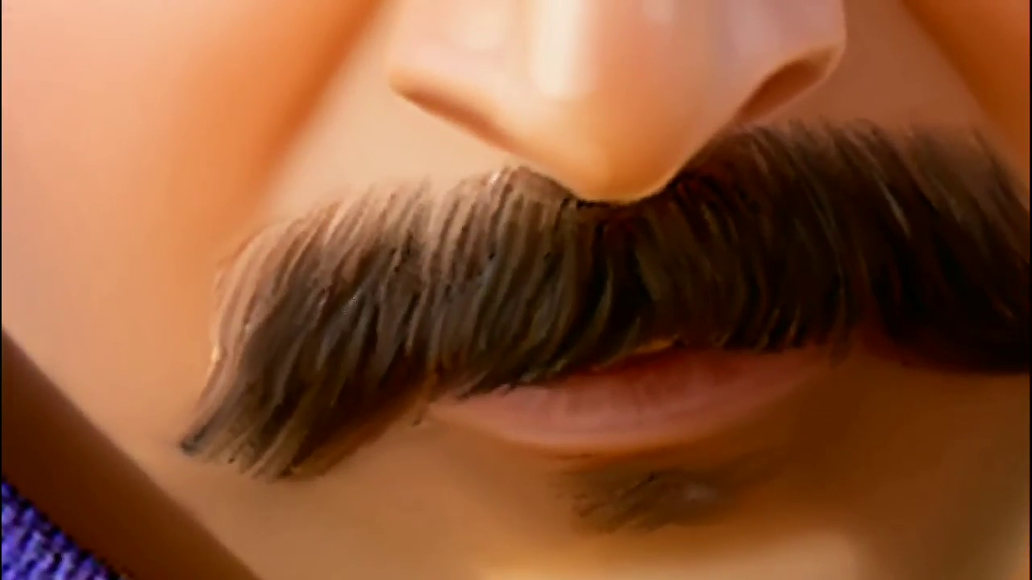
{"action": "mouse_move", "coordinate": [382, 198]}
{"action": "left_mouse_down"}
{"action": "mouse_move", "coordinate": [332, 282]}
{"action": "mouse_move", "coordinate": [298, 286]}
{"action": "left_mouse_up"}
{"action": "key", "text": "Tab"}
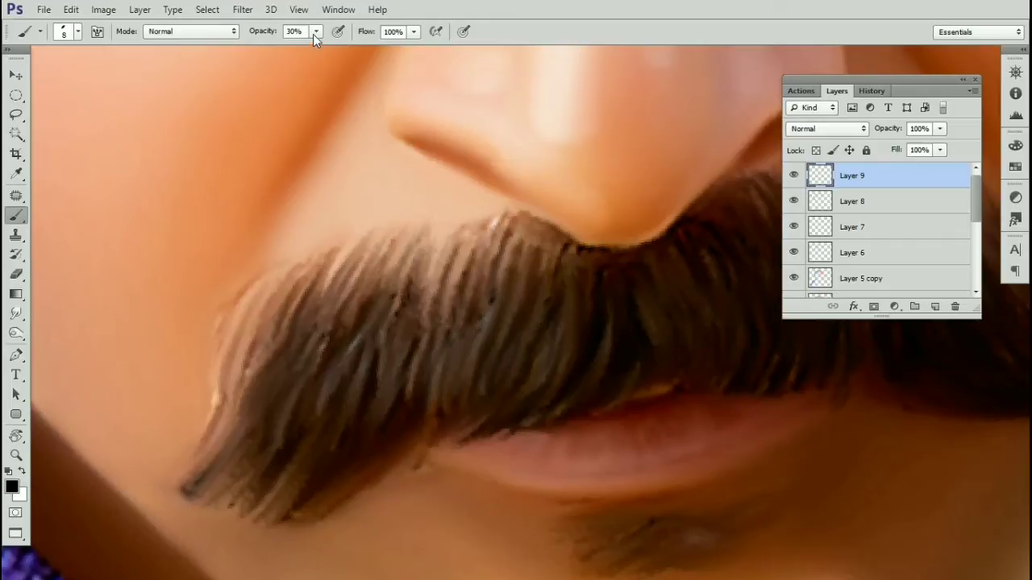
{"action": "left_click_drag", "start_coordinate": [345, 48], "coordinate": [341, 47]}
Step: Paint short black hair strands over the upper outer end of the moustache's left half
{"action": "left_click_drag", "start_coordinate": [365, 270], "coordinate": [321, 358]}
{"action": "left_click_drag", "start_coordinate": [376, 238], "coordinate": [302, 349]}
{"action": "left_click_drag", "start_coordinate": [343, 256], "coordinate": [295, 333]}
{"action": "left_click_drag", "start_coordinate": [308, 294], "coordinate": [276, 355]}
{"action": "left_click_drag", "start_coordinate": [330, 256], "coordinate": [259, 360]}
{"action": "left_click_drag", "start_coordinate": [278, 288], "coordinate": [241, 355]}
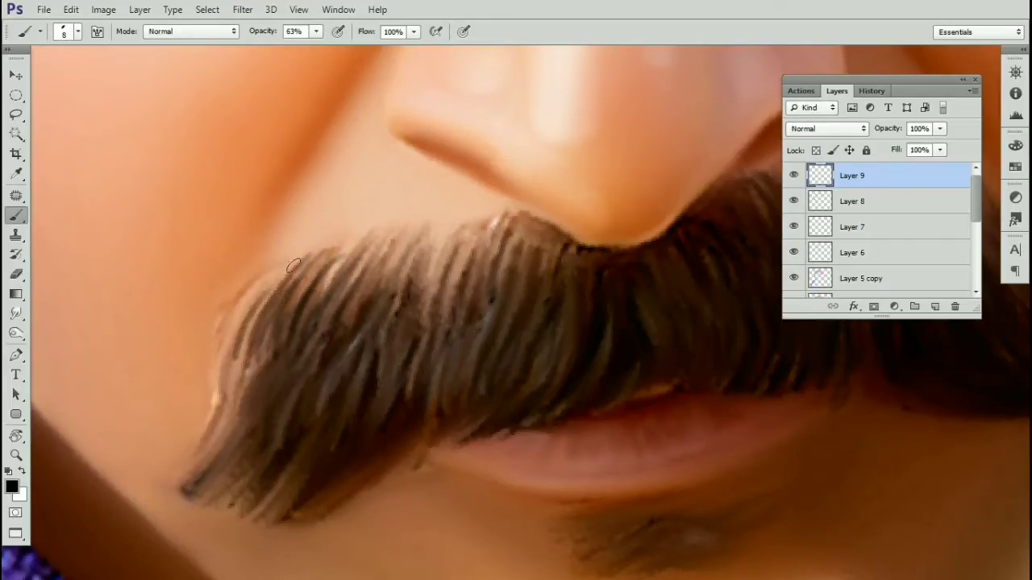
{"action": "left_click_drag", "start_coordinate": [293, 266], "coordinate": [223, 378]}
Step: Paint black hair strands down from the upper edge of the moustache's left half, spacing them along its outer portion
{"action": "left_click_drag", "start_coordinate": [415, 290], "coordinate": [366, 277]}
{"action": "mouse_move", "coordinate": [449, 213]}
{"action": "left_mouse_down"}
{"action": "mouse_move", "coordinate": [387, 314]}
{"action": "mouse_move", "coordinate": [375, 303]}
{"action": "left_mouse_up"}
{"action": "left_click_drag", "start_coordinate": [408, 230], "coordinate": [336, 314]}
{"action": "left_click_drag", "start_coordinate": [375, 219], "coordinate": [313, 311]}
{"action": "left_click_drag", "start_coordinate": [346, 244], "coordinate": [292, 307]}
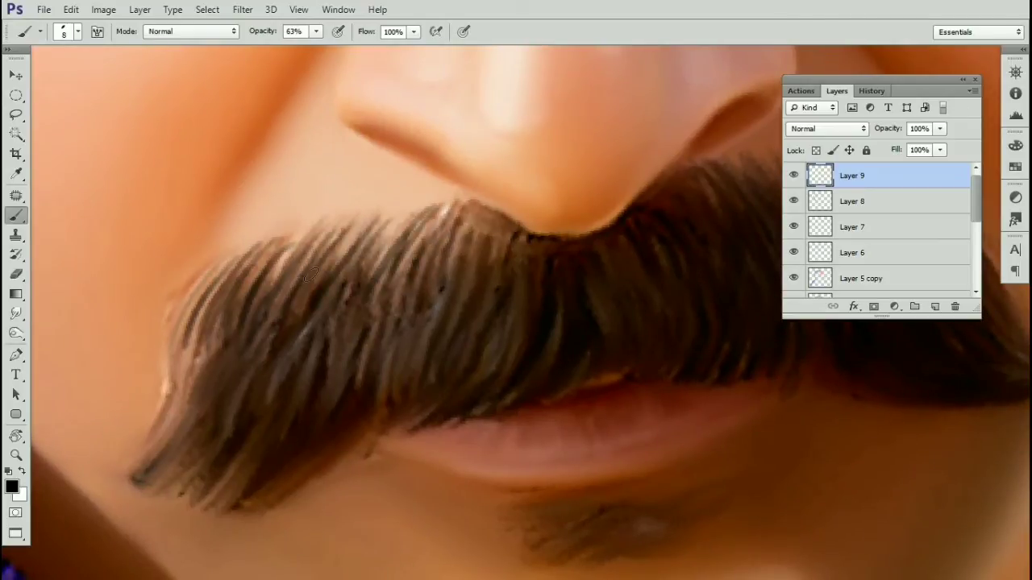
{"action": "left_click_drag", "start_coordinate": [288, 349], "coordinate": [391, 223]}
{"action": "left_click_drag", "start_coordinate": [372, 306], "coordinate": [317, 377]}
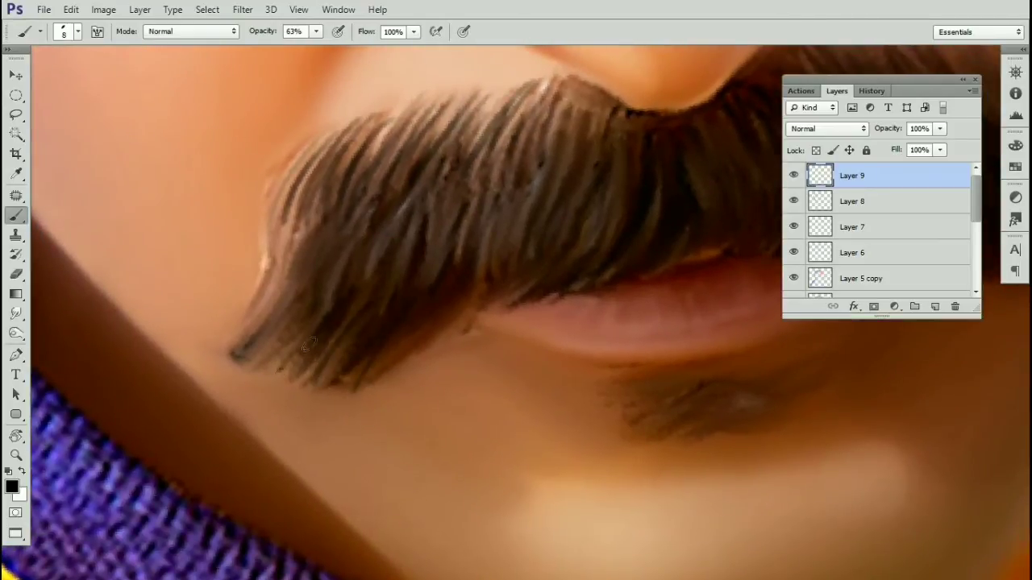
Step: Extend the moustache's left tip with thin, tapering black strands, undoing the stray stroke below its lower edge
{"action": "mouse_move", "coordinate": [344, 273]}
{"action": "left_mouse_down"}
{"action": "mouse_move", "coordinate": [274, 352]}
{"action": "mouse_move", "coordinate": [379, 302]}
{"action": "left_mouse_up"}
{"action": "left_click_drag", "start_coordinate": [333, 327], "coordinate": [310, 340]}
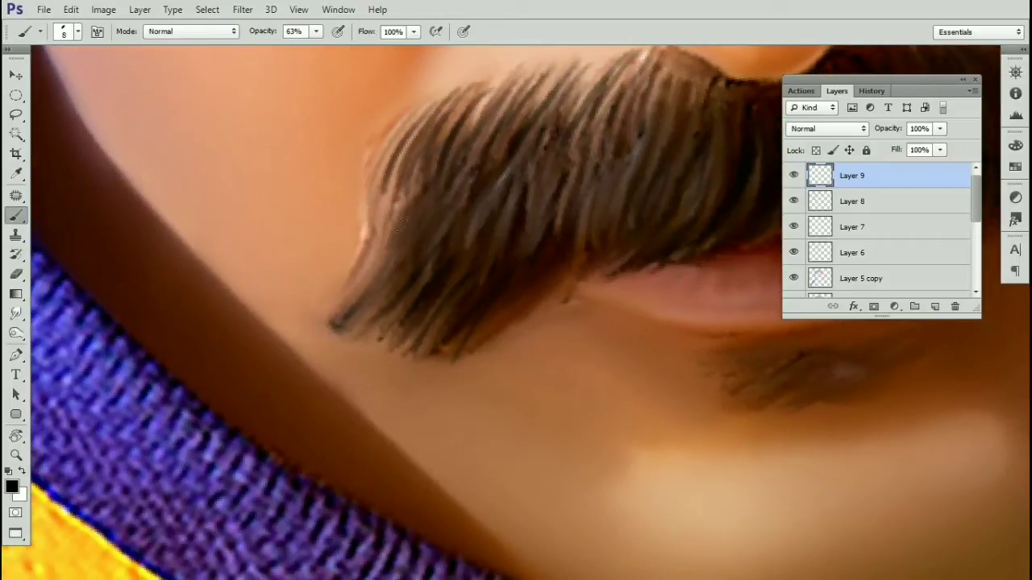
{"action": "left_click_drag", "start_coordinate": [387, 227], "coordinate": [305, 334]}
{"action": "left_click_drag", "start_coordinate": [408, 242], "coordinate": [342, 329]}
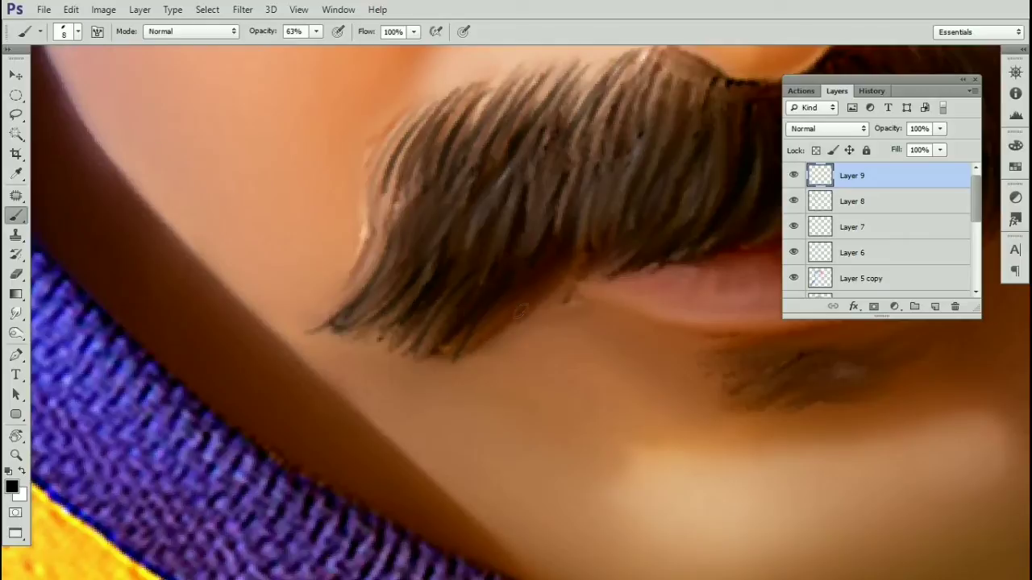
{"action": "mouse_move", "coordinate": [500, 333]}
{"action": "left_mouse_down"}
{"action": "mouse_move", "coordinate": [406, 389]}
{"action": "mouse_move", "coordinate": [361, 395]}
{"action": "left_mouse_up"}
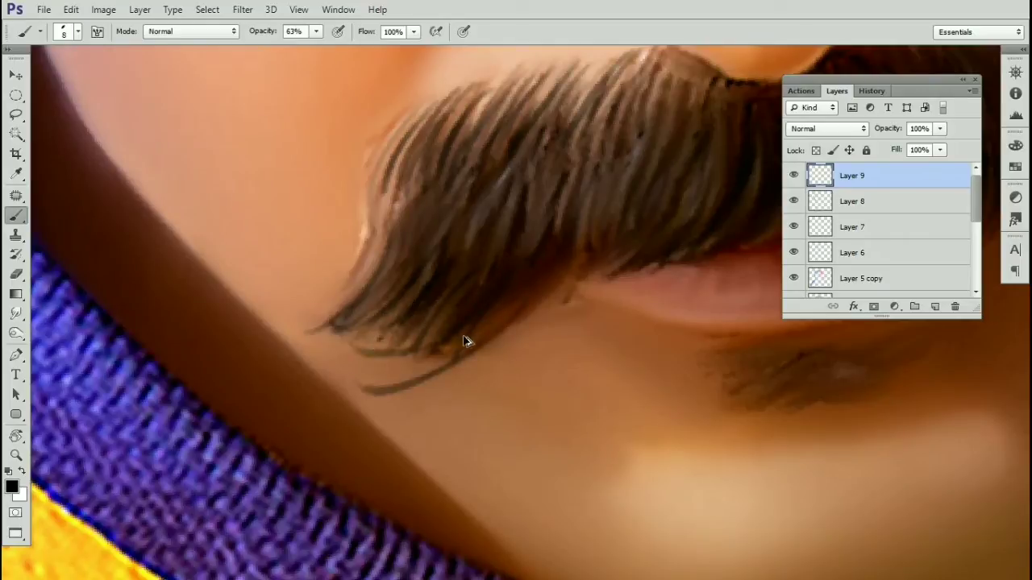
{"action": "key", "text": "ctrl+z"}
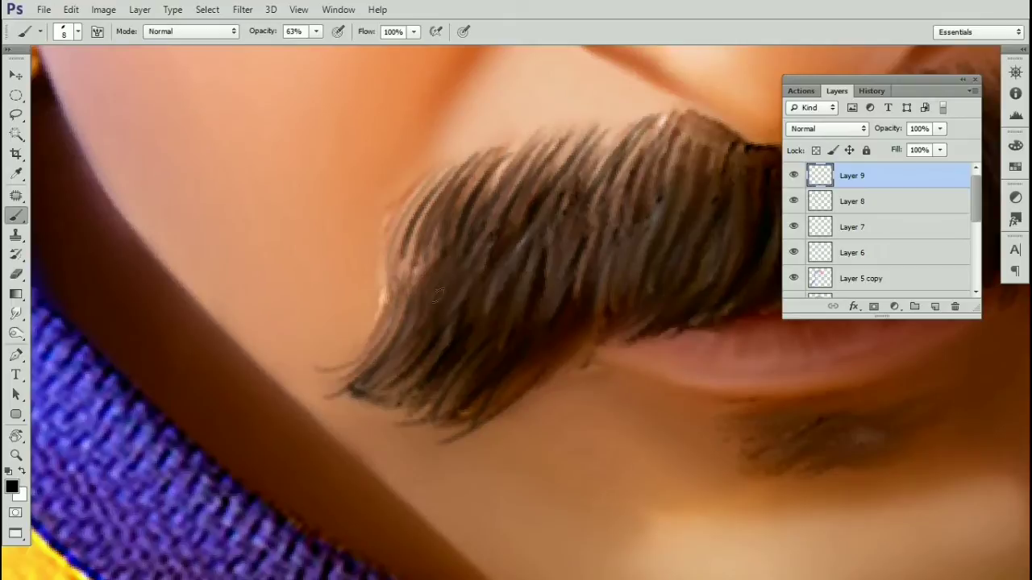
Step: Add black strands from the outer edge of the moustache's left half along its upper edge towards the nose
{"action": "left_click_drag", "start_coordinate": [385, 312], "coordinate": [429, 190]}
{"action": "left_click_drag", "start_coordinate": [510, 202], "coordinate": [433, 207]}
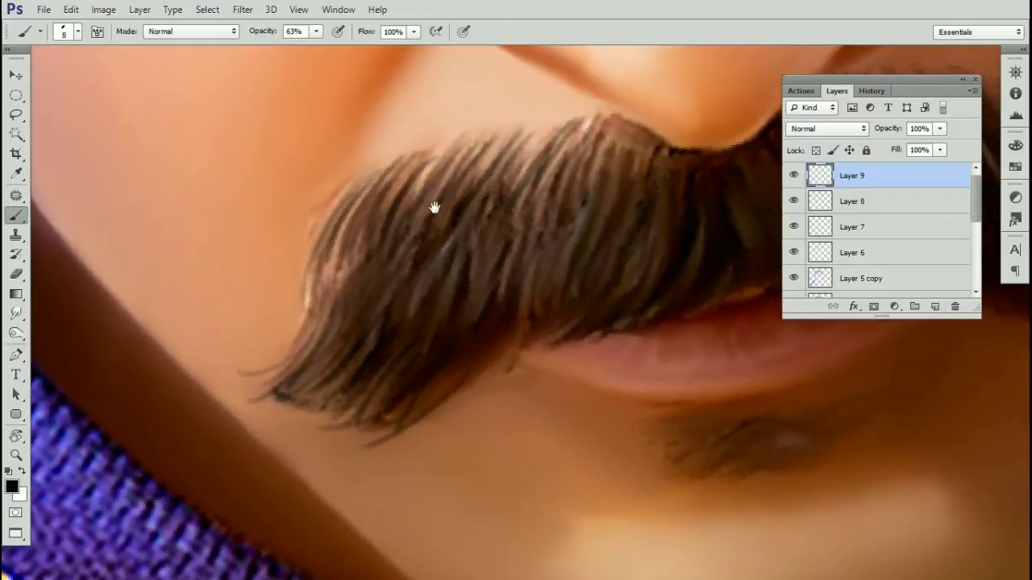
{"action": "left_click_drag", "start_coordinate": [481, 168], "coordinate": [430, 274]}
{"action": "left_click_drag", "start_coordinate": [529, 180], "coordinate": [452, 185]}
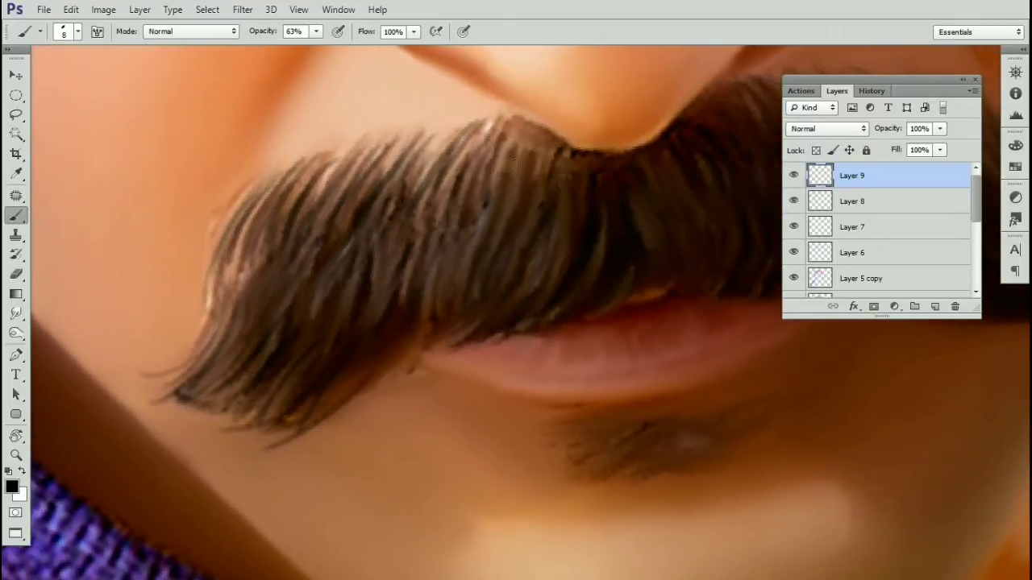
{"action": "mouse_move", "coordinate": [566, 171]}
{"action": "left_mouse_down"}
{"action": "mouse_move", "coordinate": [550, 251]}
{"action": "mouse_move", "coordinate": [506, 241]}
{"action": "left_mouse_up"}
{"action": "mouse_move", "coordinate": [553, 178]}
{"action": "left_mouse_down"}
{"action": "mouse_move", "coordinate": [541, 243]}
{"action": "mouse_move", "coordinate": [562, 282]}
{"action": "left_mouse_up"}
{"action": "left_click_drag", "start_coordinate": [527, 246], "coordinate": [513, 276]}
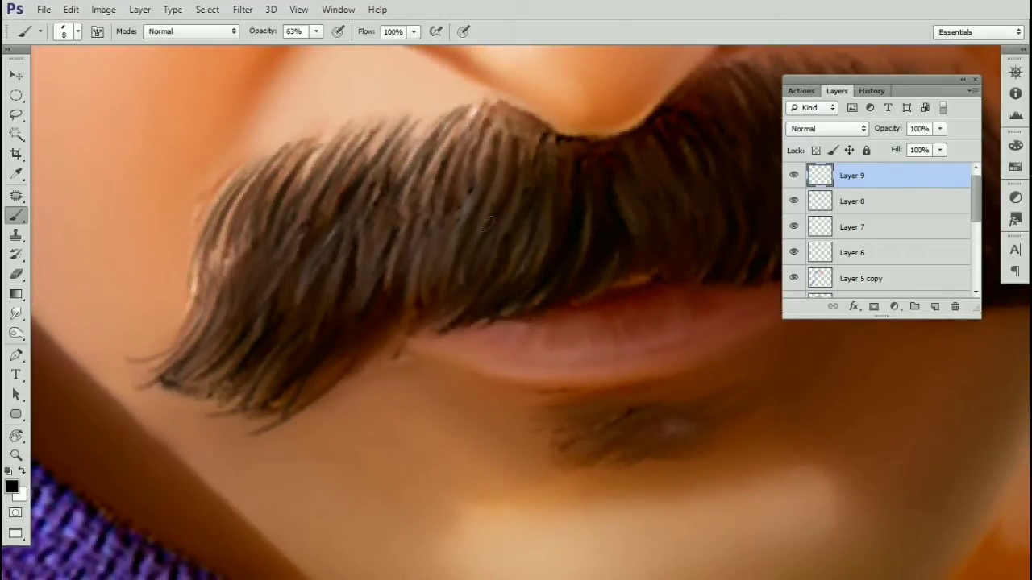
Step: Paint black strands through the middle and down to the lower edge of the moustache's left half
{"action": "left_click_drag", "start_coordinate": [488, 225], "coordinate": [439, 317]}
{"action": "mouse_move", "coordinate": [464, 220]}
{"action": "left_mouse_down"}
{"action": "mouse_move", "coordinate": [428, 303]}
{"action": "mouse_move", "coordinate": [406, 295]}
{"action": "left_mouse_up"}
{"action": "left_click_drag", "start_coordinate": [400, 248], "coordinate": [375, 297]}
{"action": "left_click_drag", "start_coordinate": [368, 346], "coordinate": [310, 385]}
{"action": "left_click_drag", "start_coordinate": [400, 222], "coordinate": [373, 318]}
{"action": "mouse_move", "coordinate": [476, 284]}
{"action": "left_mouse_down"}
{"action": "mouse_move", "coordinate": [464, 356]}
{"action": "mouse_move", "coordinate": [443, 347]}
{"action": "left_mouse_up"}
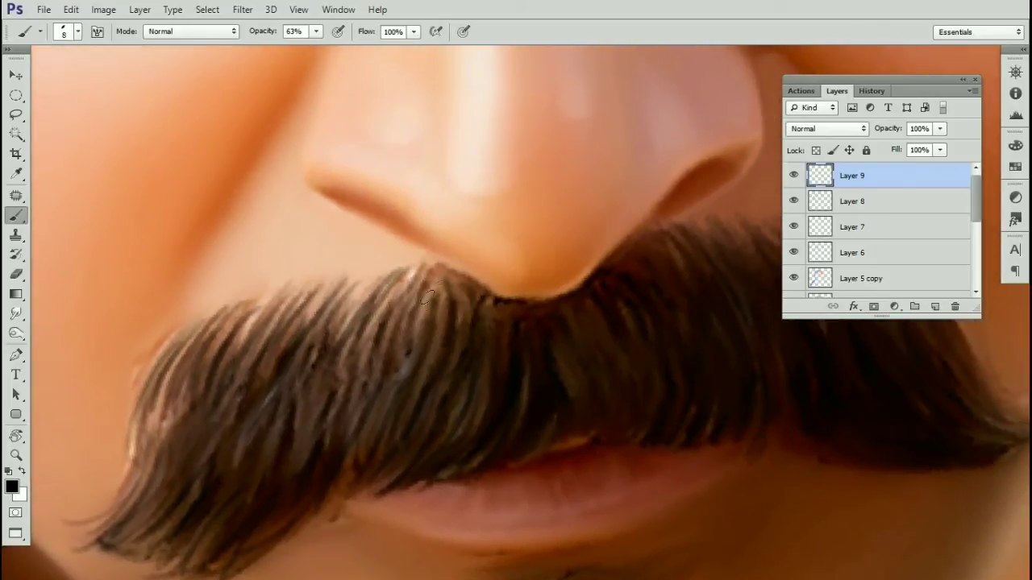
Step: Add short black strands to the light upper edge of the moustache's left half, just beside the nose
{"action": "mouse_move", "coordinate": [441, 285]}
{"action": "left_mouse_down"}
{"action": "mouse_move", "coordinate": [406, 311]}
{"action": "mouse_move", "coordinate": [428, 324]}
{"action": "left_mouse_up"}
{"action": "mouse_move", "coordinate": [424, 276]}
{"action": "left_mouse_down"}
{"action": "mouse_move", "coordinate": [410, 347]}
{"action": "mouse_move", "coordinate": [379, 351]}
{"action": "left_mouse_up"}
{"action": "left_click_drag", "start_coordinate": [376, 316], "coordinate": [361, 356]}
{"action": "left_click_drag", "start_coordinate": [372, 285], "coordinate": [340, 330]}
Step: Paint black strands along the upper edge of the moustache's right half, from the nostril to its outer shoulder
{"action": "left_click_drag", "start_coordinate": [512, 377], "coordinate": [383, 279]}
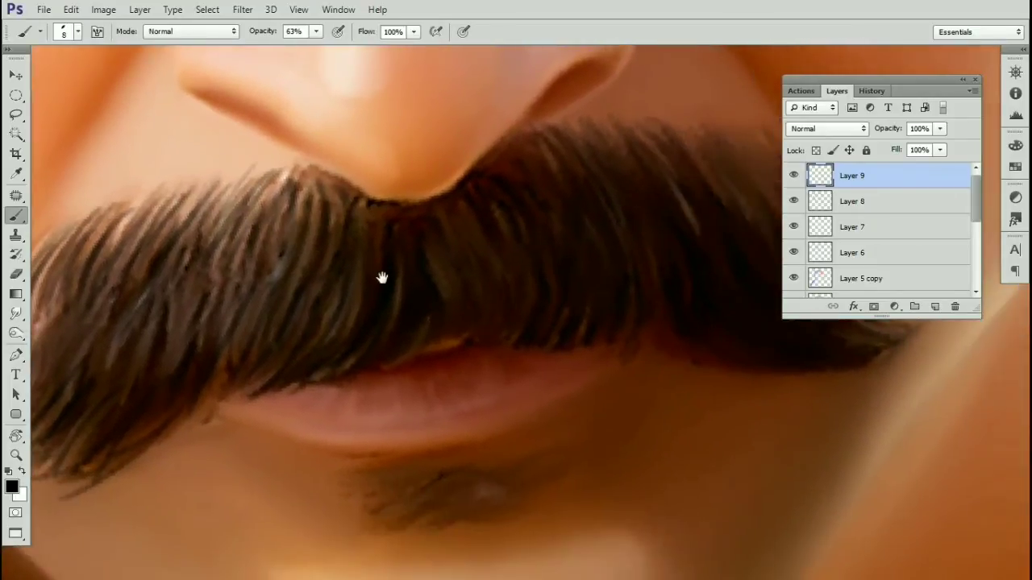
{"action": "mouse_move", "coordinate": [510, 140]}
{"action": "left_mouse_down"}
{"action": "mouse_move", "coordinate": [540, 182]}
{"action": "mouse_move", "coordinate": [521, 205]}
{"action": "left_mouse_up"}
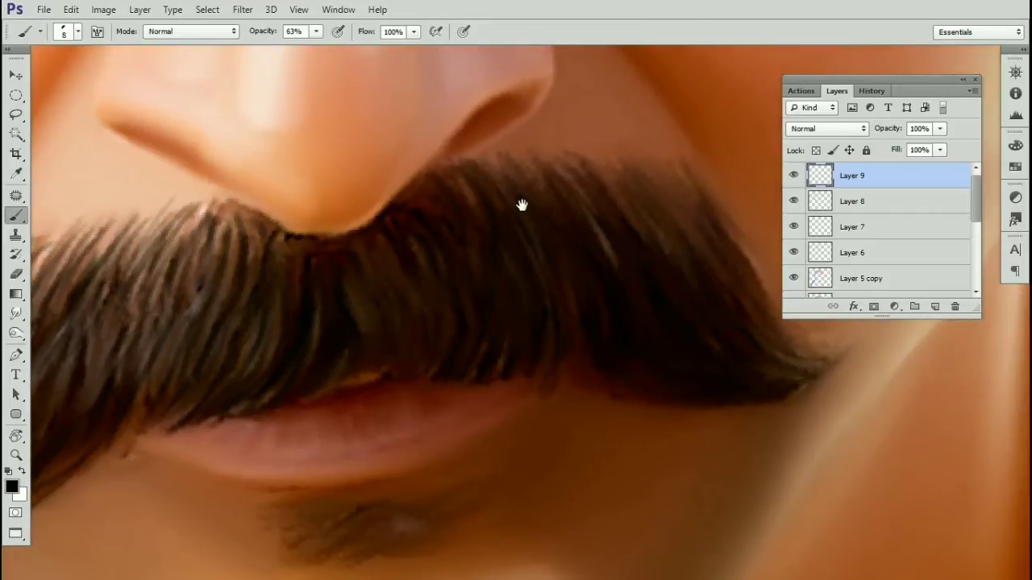
{"action": "left_click_drag", "start_coordinate": [514, 162], "coordinate": [545, 187]}
{"action": "left_click_drag", "start_coordinate": [537, 159], "coordinate": [582, 216]}
{"action": "mouse_move", "coordinate": [575, 156]}
{"action": "left_mouse_down"}
{"action": "mouse_move", "coordinate": [609, 214]}
{"action": "mouse_move", "coordinate": [633, 227]}
{"action": "left_mouse_up"}
{"action": "left_click_drag", "start_coordinate": [648, 236], "coordinate": [638, 228]}
{"action": "left_click_drag", "start_coordinate": [604, 179], "coordinate": [638, 234]}
{"action": "left_click_drag", "start_coordinate": [599, 150], "coordinate": [651, 215]}
{"action": "mouse_move", "coordinate": [629, 158]}
{"action": "left_mouse_down"}
{"action": "mouse_move", "coordinate": [685, 240]}
{"action": "mouse_move", "coordinate": [706, 211]}
{"action": "left_mouse_up"}
{"action": "mouse_move", "coordinate": [663, 141]}
{"action": "left_mouse_down"}
{"action": "mouse_move", "coordinate": [714, 229]}
{"action": "mouse_move", "coordinate": [656, 184]}
{"action": "mouse_move", "coordinate": [690, 235]}
{"action": "mouse_move", "coordinate": [686, 219]}
{"action": "left_mouse_up"}
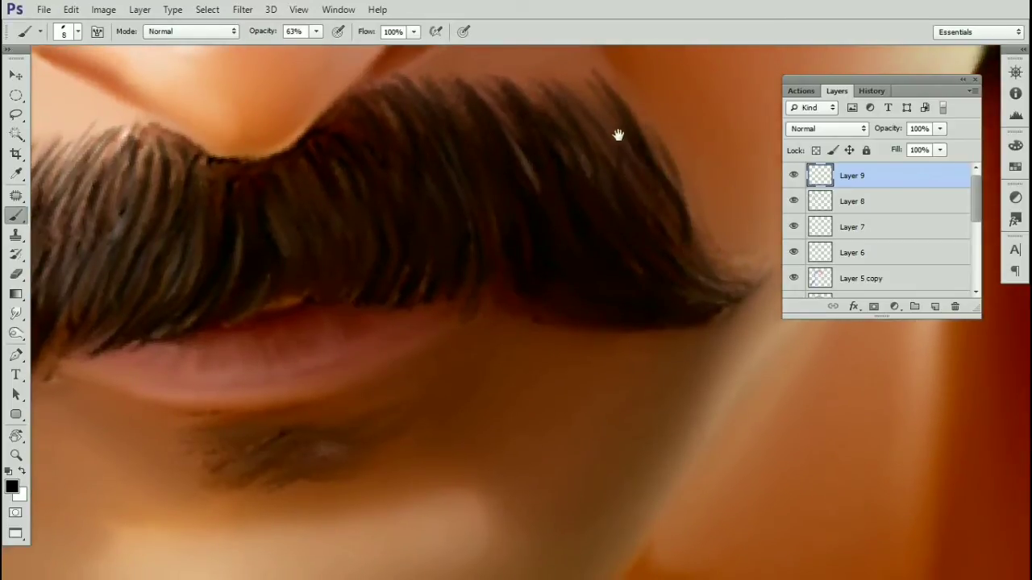
Step: Define the outer slope, pointed tip and underside of the moustache's right half with black strands
{"action": "left_click_drag", "start_coordinate": [618, 133], "coordinate": [662, 197]}
{"action": "left_click_drag", "start_coordinate": [675, 161], "coordinate": [727, 266]}
{"action": "left_click_drag", "start_coordinate": [603, 135], "coordinate": [651, 194]}
{"action": "left_click_drag", "start_coordinate": [625, 212], "coordinate": [581, 164]}
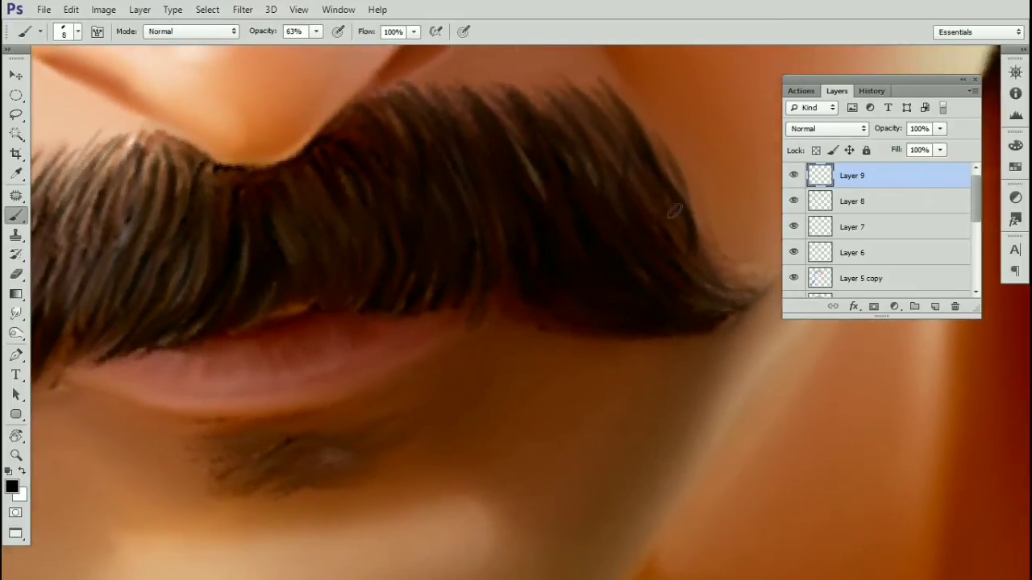
{"action": "left_click_drag", "start_coordinate": [690, 244], "coordinate": [567, 172]}
{"action": "mouse_move", "coordinate": [579, 184]}
{"action": "left_mouse_down"}
{"action": "mouse_move", "coordinate": [641, 212]}
{"action": "mouse_move", "coordinate": [627, 221]}
{"action": "left_mouse_up"}
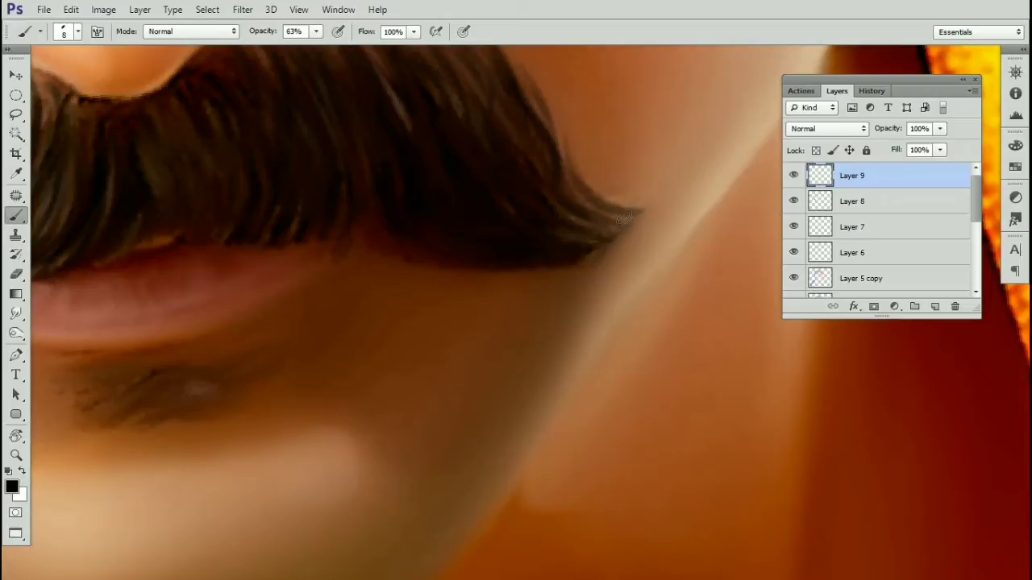
{"action": "mouse_move", "coordinate": [405, 252]}
{"action": "left_mouse_down"}
{"action": "mouse_move", "coordinate": [475, 280]}
{"action": "mouse_move", "coordinate": [548, 267]}
{"action": "left_mouse_up"}
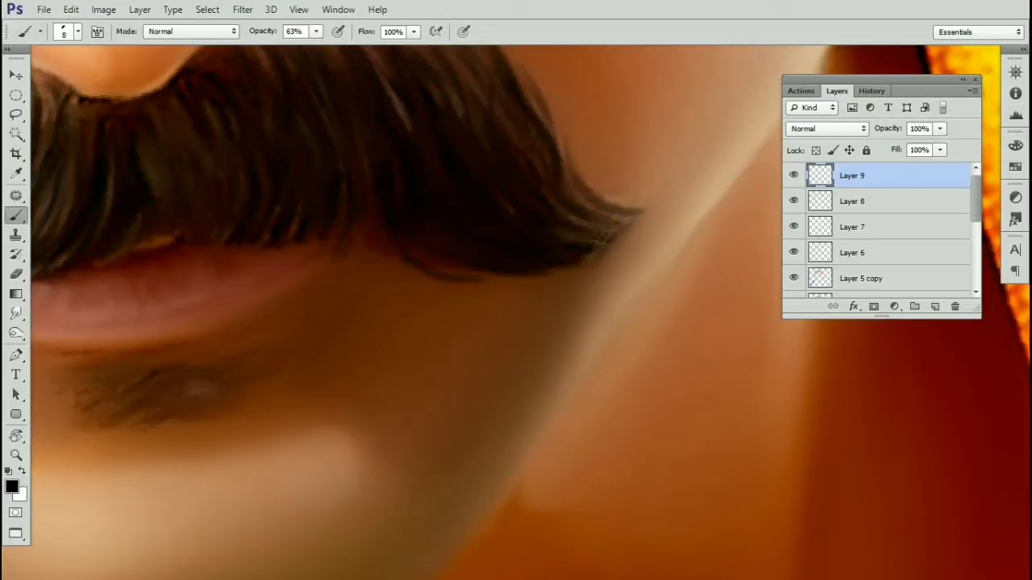
Step: Fill the inner part of the moustache's right half and the centre below the nose with black strands
{"action": "left_click_drag", "start_coordinate": [499, 216], "coordinate": [622, 309]}
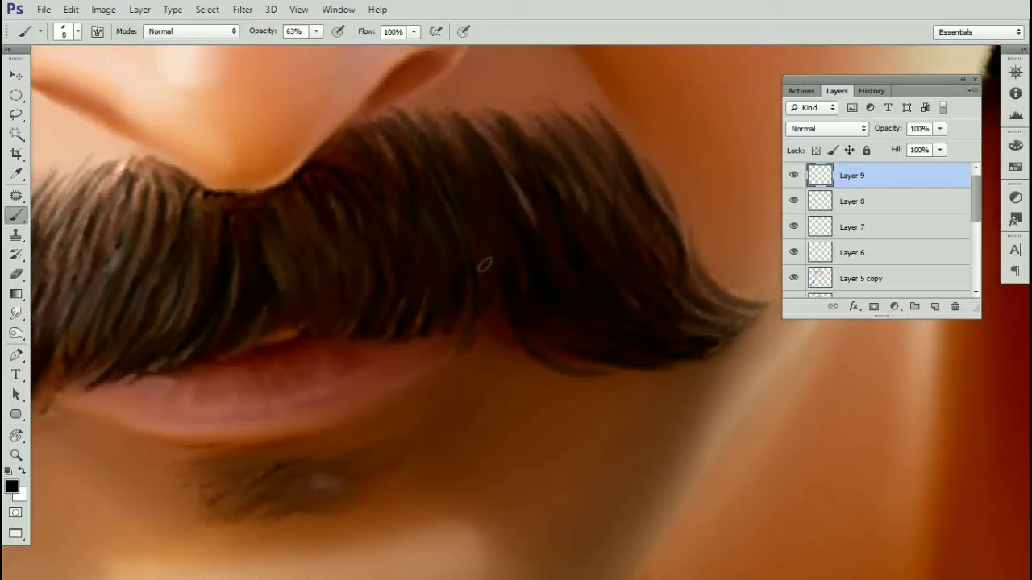
{"action": "left_click_drag", "start_coordinate": [545, 250], "coordinate": [553, 299]}
{"action": "left_click_drag", "start_coordinate": [526, 236], "coordinate": [542, 272]}
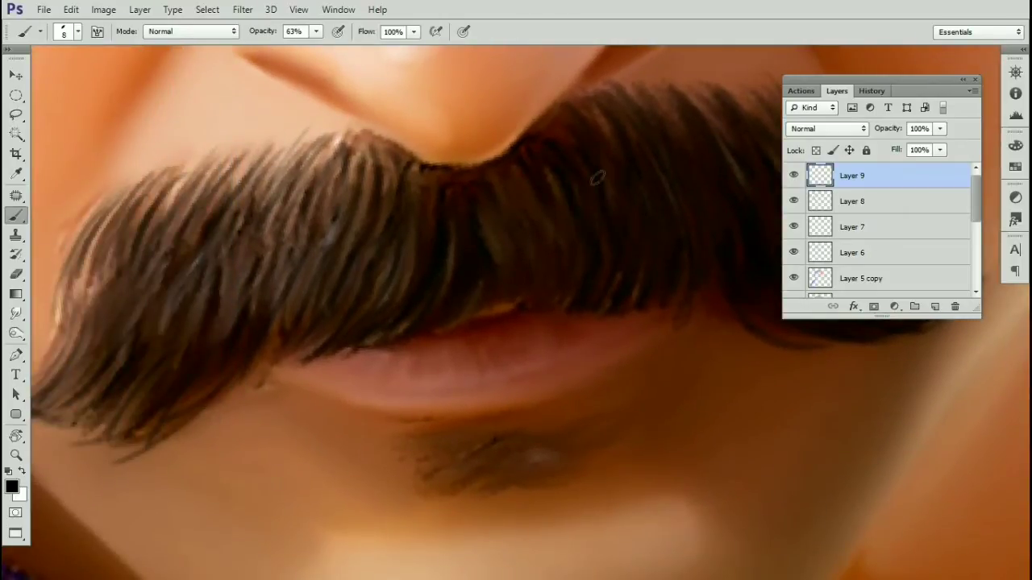
{"action": "left_click_drag", "start_coordinate": [489, 194], "coordinate": [508, 259]}
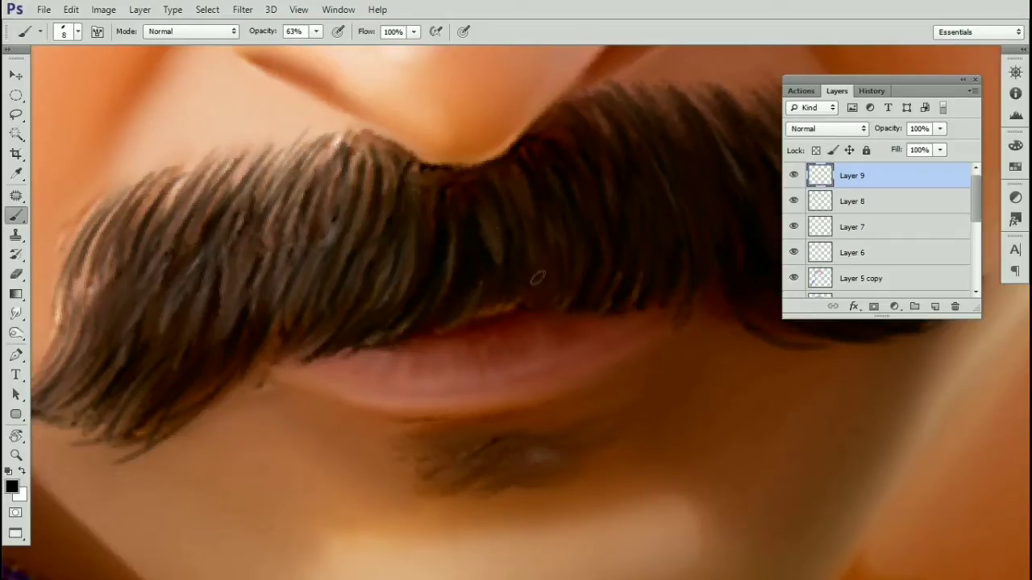
{"action": "left_click_drag", "start_coordinate": [547, 221], "coordinate": [558, 245]}
{"action": "left_click_drag", "start_coordinate": [599, 104], "coordinate": [608, 139]}
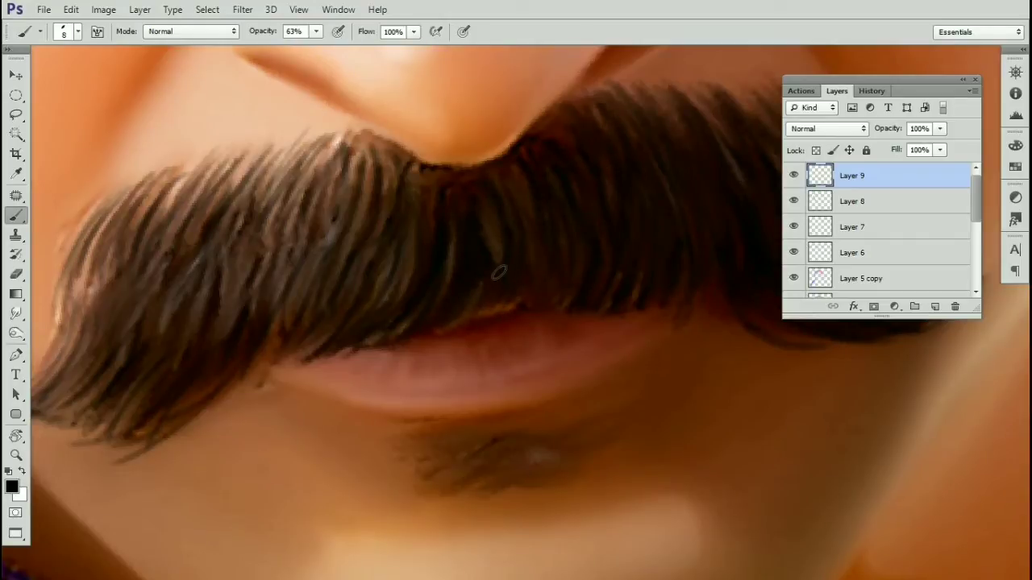
Step: Examine the black moustache strands against the whole portrait and close up
{"action": "scroll", "coordinate": [498, 275], "scroll_direction": "down", "scroll_amount": 10}
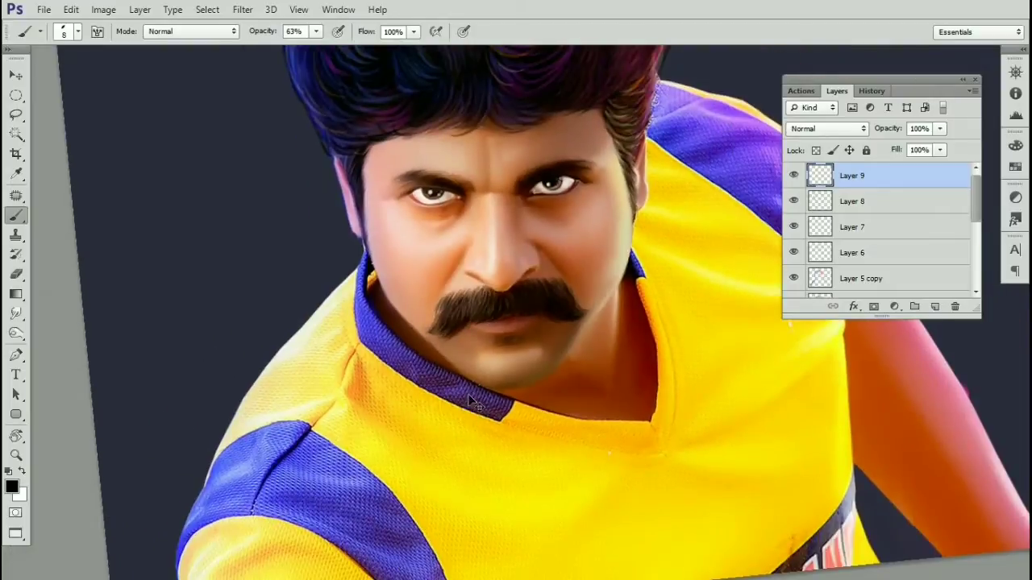
{"action": "scroll", "coordinate": [476, 403], "scroll_direction": "down", "scroll_amount": 2}
{"action": "scroll", "coordinate": [502, 421], "scroll_direction": "up", "scroll_amount": 12}
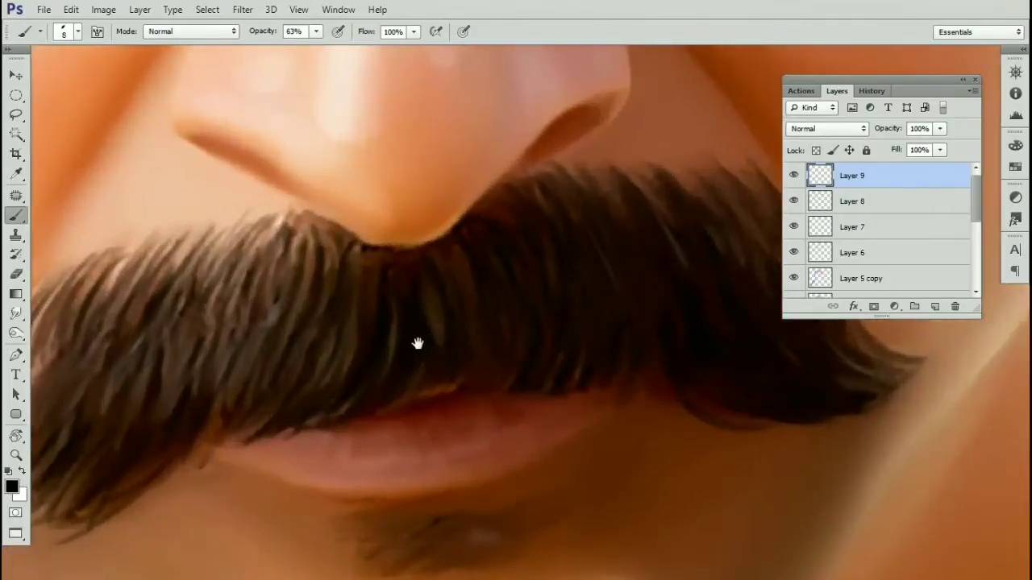
{"action": "left_click_drag", "start_coordinate": [417, 344], "coordinate": [468, 299]}
Step: Try shifting and free-transforming the layer of black moustache strands
{"action": "key", "text": "ctrl+shift+n"}
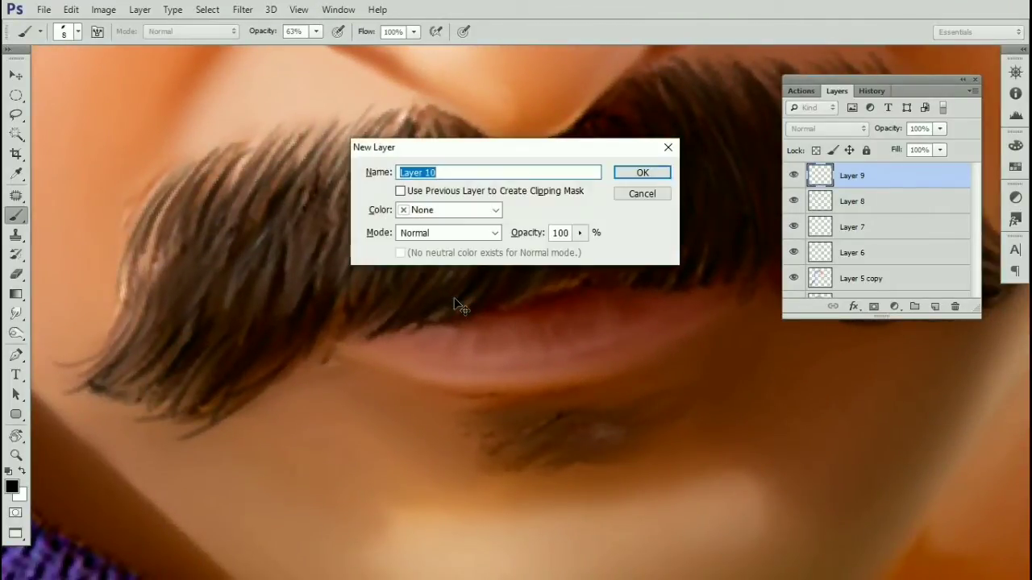
{"action": "key", "text": "Return"}
{"action": "key", "text": "v"}
{"action": "key", "text": "f"}
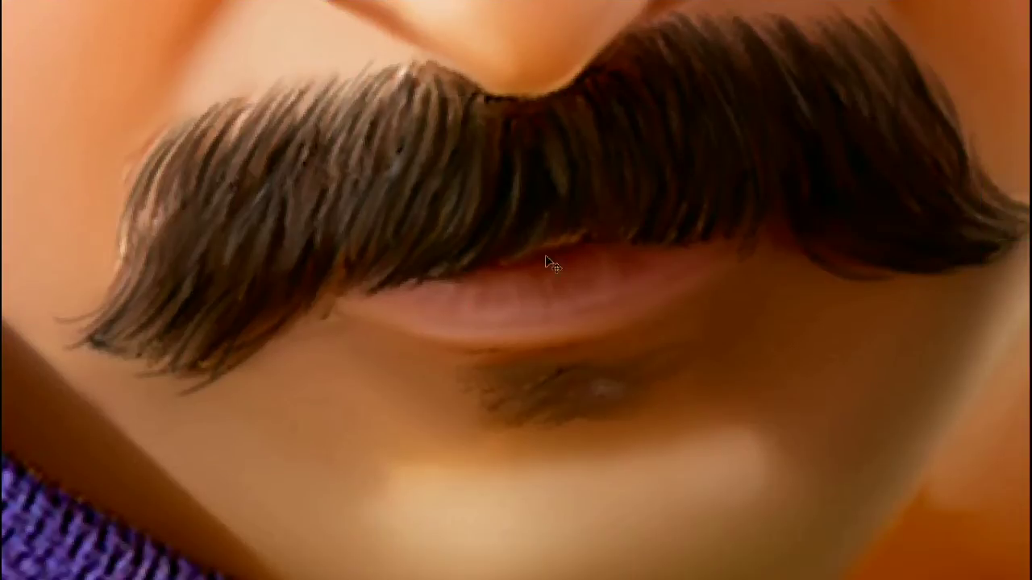
{"action": "right_click", "coordinate": [446, 187]}
{"action": "left_click", "coordinate": [463, 199]}
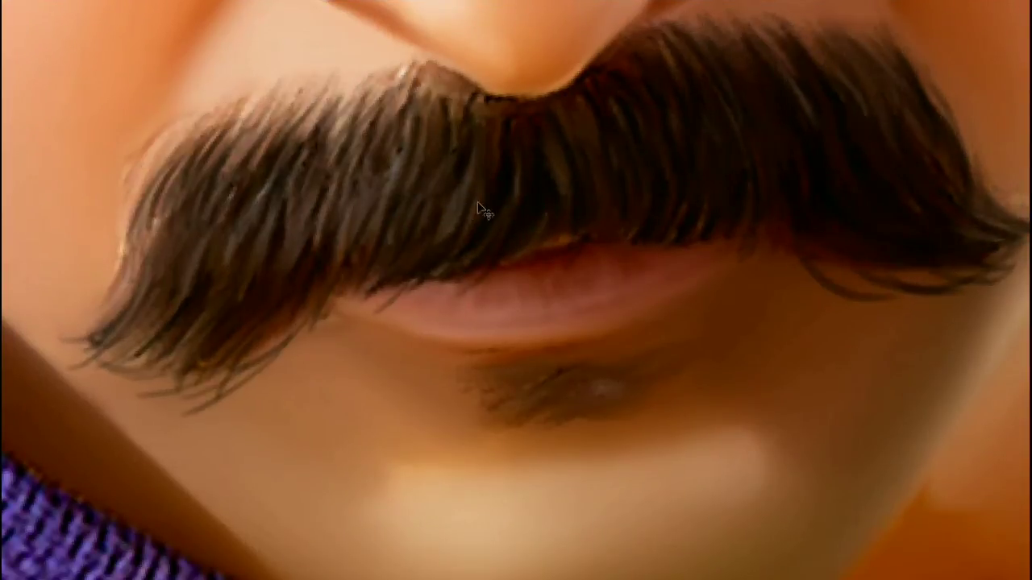
{"action": "key", "text": "ctrl+t"}
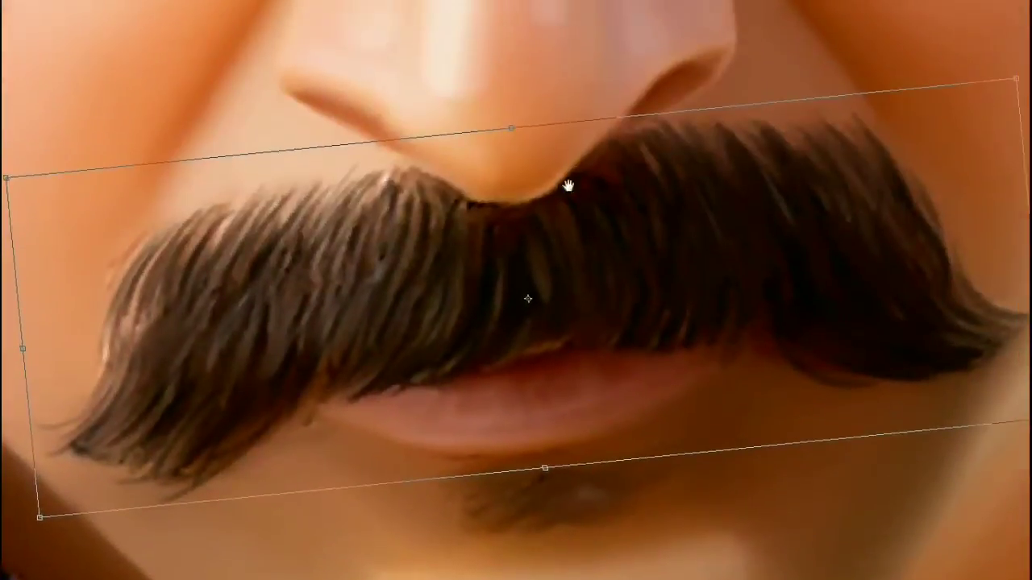
{"action": "left_click_drag", "start_coordinate": [564, 180], "coordinate": [562, 63]}
{"action": "left_click_drag", "start_coordinate": [505, 140], "coordinate": [507, 149]}
{"action": "key", "text": "Return"}
{"action": "left_click_drag", "start_coordinate": [625, 295], "coordinate": [636, 299]}
Step: Create a new layer above the black moustache strands for the coloured strands
{"action": "key", "text": "ctrl+shift+n"}
{"action": "key", "text": "Return"}
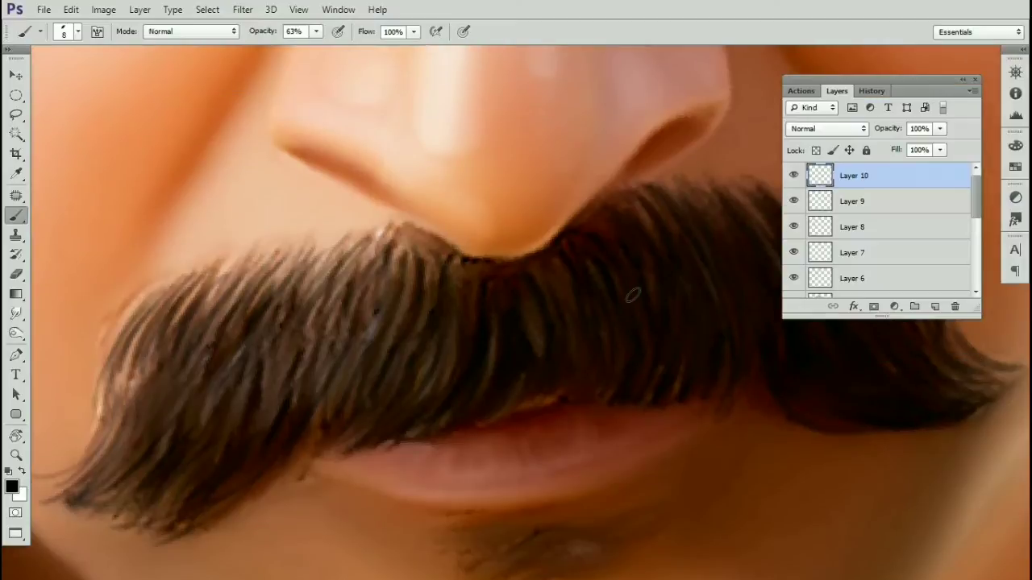
Step: Try dark green (#075901) as the foreground colour for strands on the moustache's left half
{"action": "left_click", "coordinate": [14, 487]}
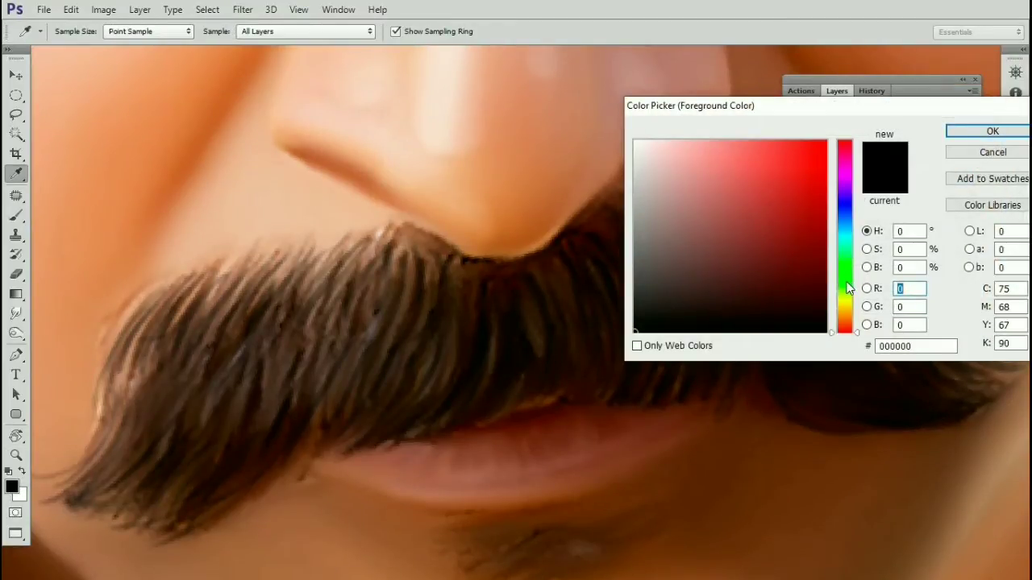
{"action": "mouse_move", "coordinate": [848, 289]}
{"action": "left_mouse_down"}
{"action": "mouse_move", "coordinate": [844, 255]}
{"action": "mouse_move", "coordinate": [844, 270]}
{"action": "mouse_move", "coordinate": [824, 277]}
{"action": "mouse_move", "coordinate": [825, 266]}
{"action": "left_mouse_up"}
{"action": "left_click", "coordinate": [817, 260]}
{"action": "left_click", "coordinate": [824, 291]}
{"action": "left_click", "coordinate": [971, 130]}
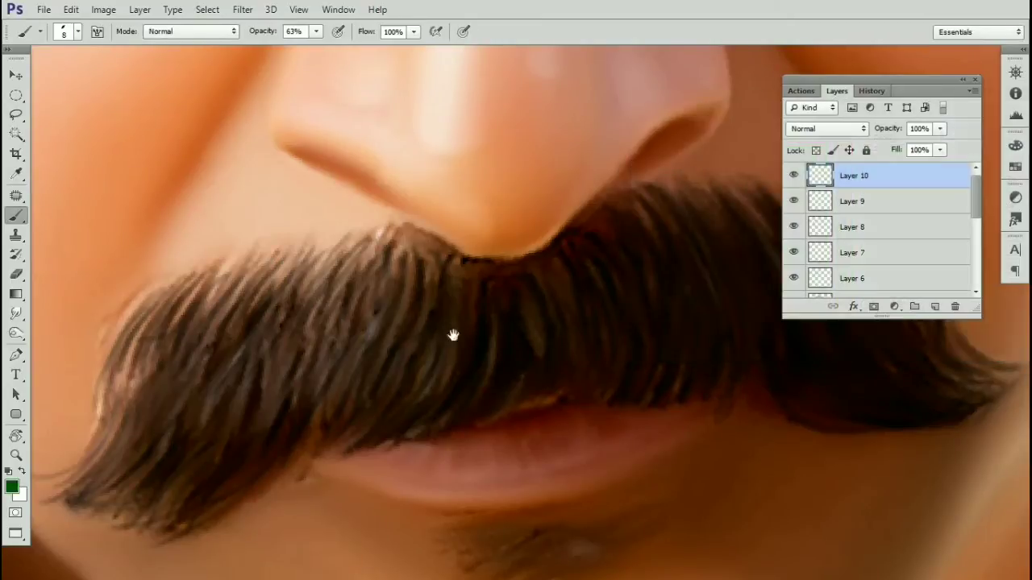
{"action": "left_click_drag", "start_coordinate": [453, 334], "coordinate": [462, 287]}
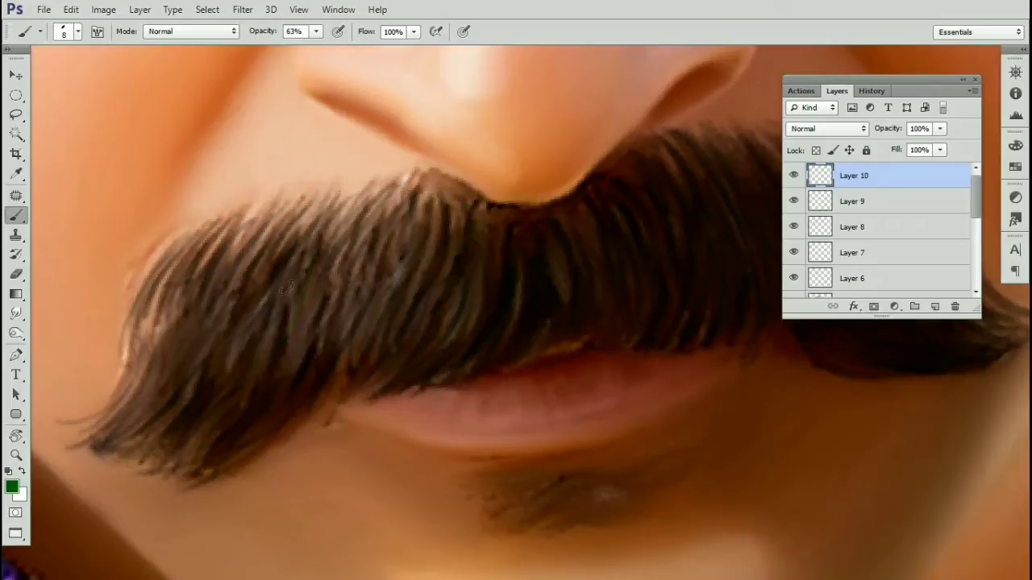
Step: Set the foreground colour to magenta (#a00882) and paint strands over the outer part of the moustache's left half
{"action": "left_click", "coordinate": [11, 487]}
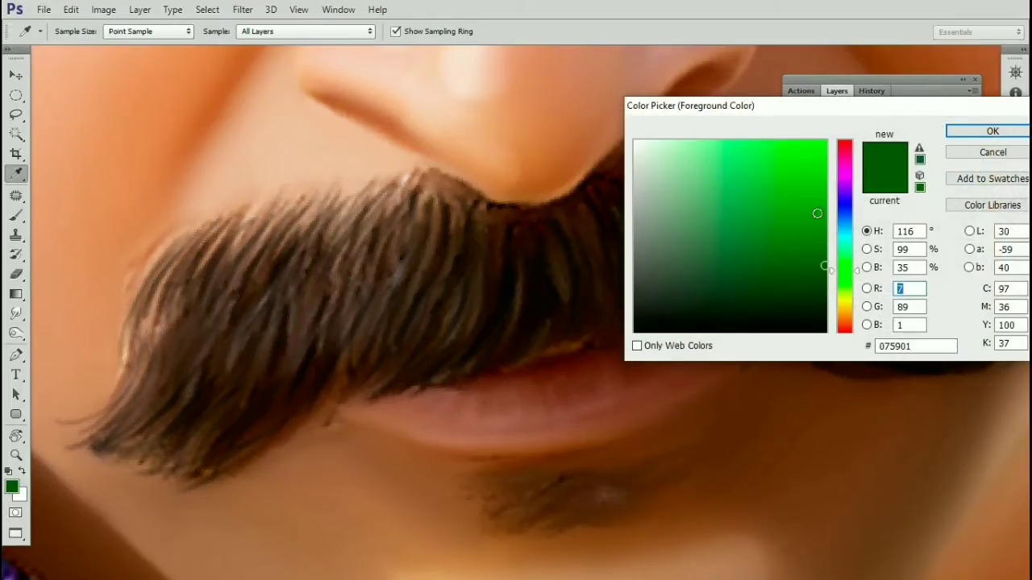
{"action": "mouse_move", "coordinate": [845, 188]}
{"action": "left_mouse_down"}
{"action": "mouse_move", "coordinate": [846, 156]}
{"action": "mouse_move", "coordinate": [846, 172]}
{"action": "mouse_move", "coordinate": [818, 173]}
{"action": "mouse_move", "coordinate": [818, 212]}
{"action": "left_mouse_up"}
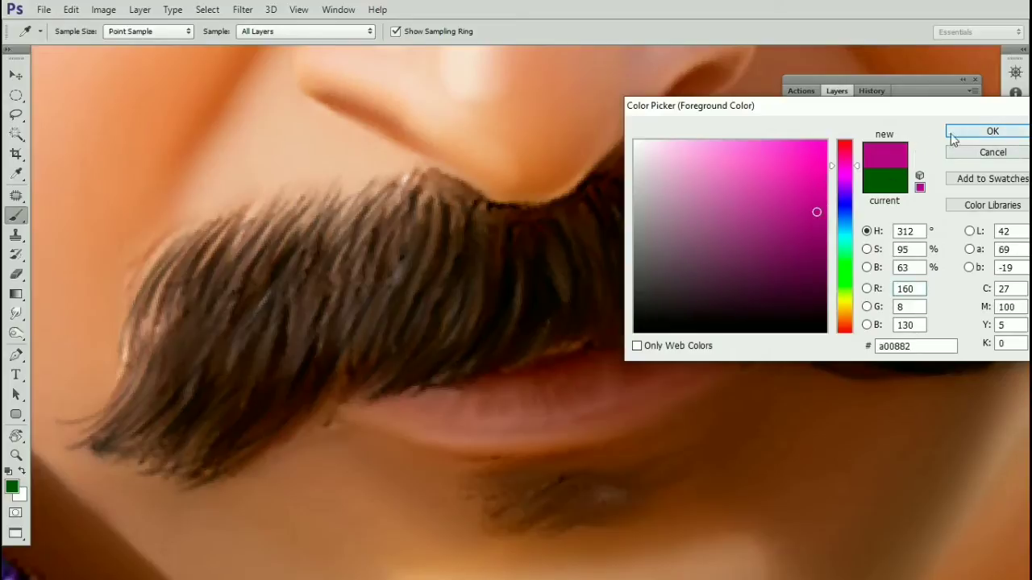
{"action": "left_click", "coordinate": [993, 131]}
{"action": "left_click_drag", "start_coordinate": [224, 368], "coordinate": [240, 326]}
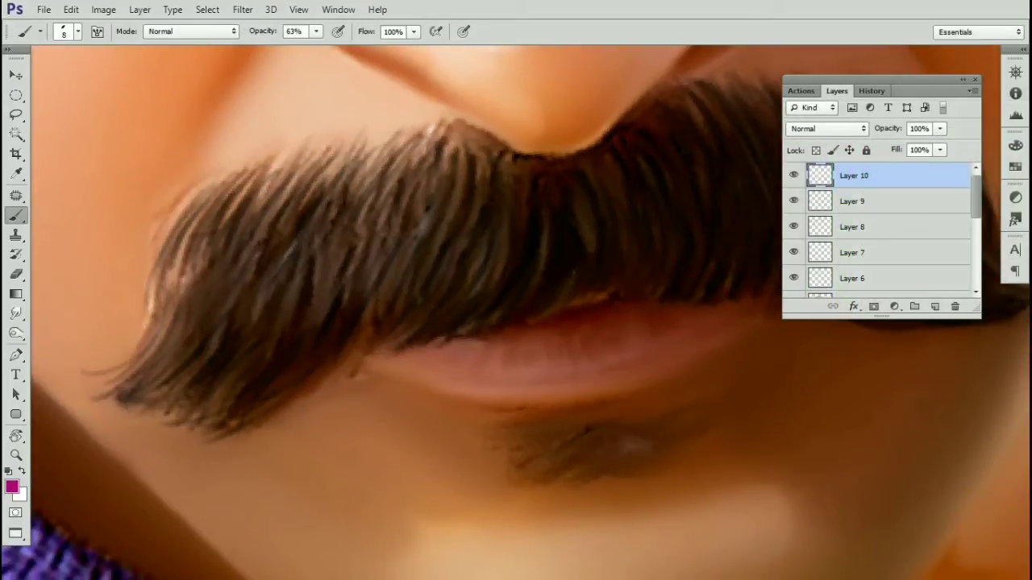
{"action": "mouse_move", "coordinate": [270, 240]}
{"action": "left_mouse_down"}
{"action": "mouse_move", "coordinate": [216, 351]}
{"action": "mouse_move", "coordinate": [201, 348]}
{"action": "left_mouse_up"}
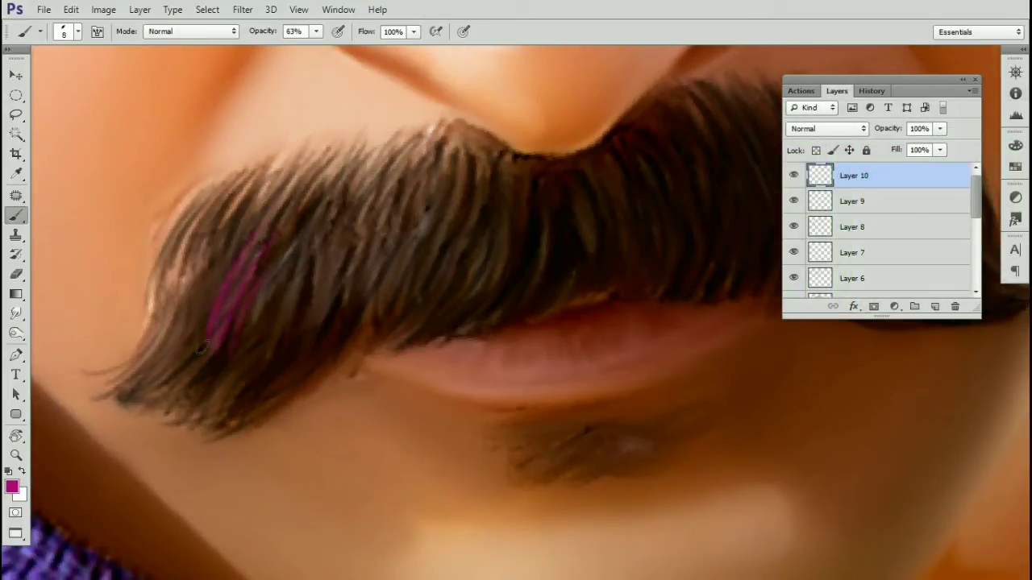
{"action": "left_click_drag", "start_coordinate": [213, 236], "coordinate": [170, 321]}
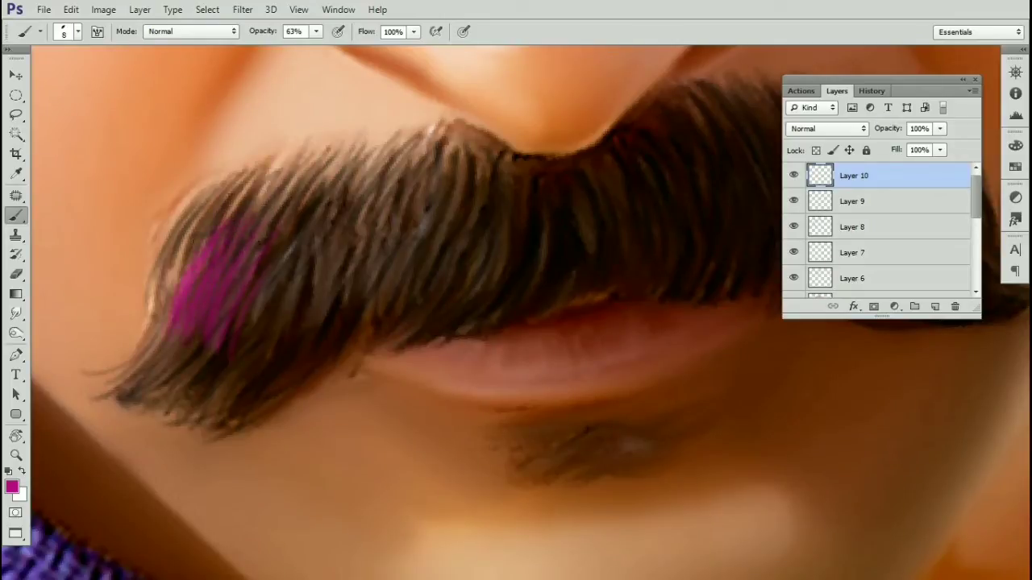
Step: Continue the magenta strands from the outer edge across the middle of the moustache's left half
{"action": "left_click_drag", "start_coordinate": [188, 259], "coordinate": [155, 331]}
{"action": "left_click_drag", "start_coordinate": [190, 234], "coordinate": [158, 327]}
{"action": "left_click_drag", "start_coordinate": [174, 277], "coordinate": [150, 328]}
{"action": "left_click_drag", "start_coordinate": [256, 266], "coordinate": [202, 258]}
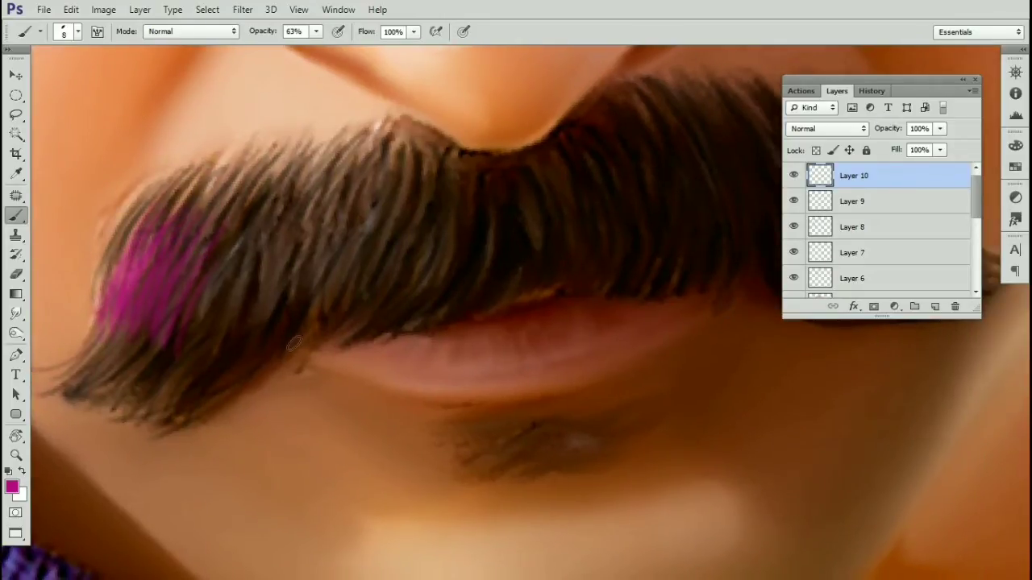
{"action": "left_click_drag", "start_coordinate": [343, 197], "coordinate": [283, 324]}
{"action": "mouse_move", "coordinate": [319, 211]}
{"action": "left_mouse_down"}
{"action": "mouse_move", "coordinate": [264, 327]}
{"action": "mouse_move", "coordinate": [236, 351]}
{"action": "left_mouse_up"}
{"action": "mouse_move", "coordinate": [270, 236]}
{"action": "left_mouse_down"}
{"action": "mouse_move", "coordinate": [225, 347]}
{"action": "mouse_move", "coordinate": [216, 339]}
{"action": "left_mouse_up"}
{"action": "left_click_drag", "start_coordinate": [255, 217], "coordinate": [207, 342]}
{"action": "left_click_drag", "start_coordinate": [295, 271], "coordinate": [268, 236]}
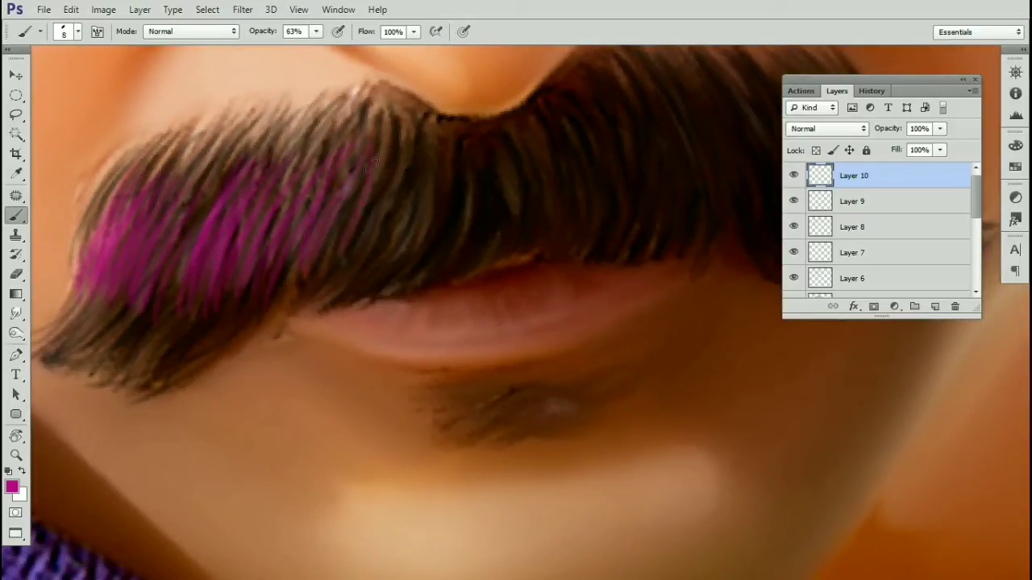
Step: Paint magenta strands over the inner part of the moustache's left half, up to the centre beneath the nose
{"action": "mouse_move", "coordinate": [373, 165]}
{"action": "left_mouse_down"}
{"action": "mouse_move", "coordinate": [335, 266]}
{"action": "mouse_move", "coordinate": [368, 265]}
{"action": "left_mouse_up"}
{"action": "mouse_move", "coordinate": [403, 159]}
{"action": "left_mouse_down"}
{"action": "mouse_move", "coordinate": [398, 260]}
{"action": "mouse_move", "coordinate": [411, 230]}
{"action": "left_mouse_up"}
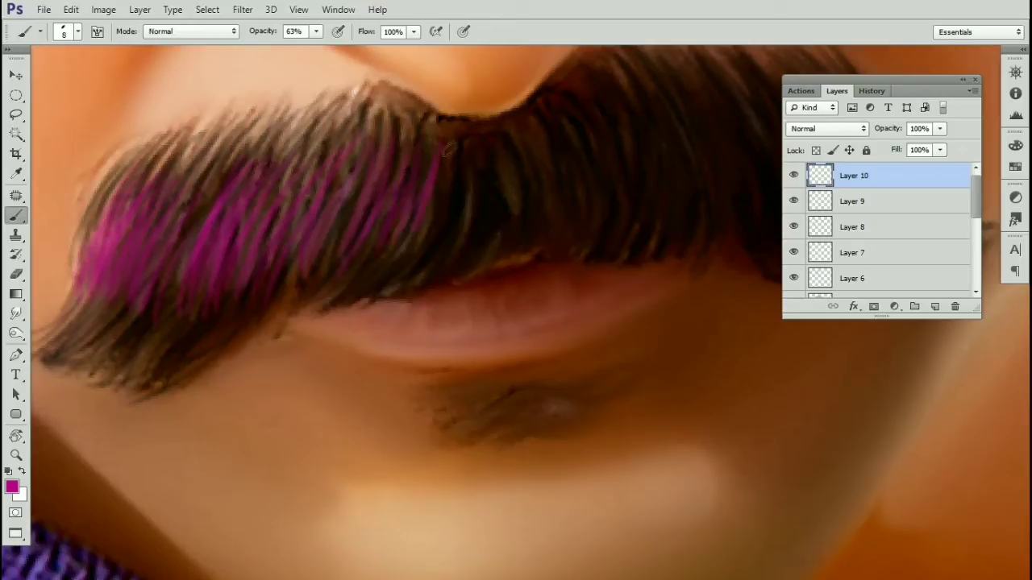
{"action": "left_click_drag", "start_coordinate": [449, 149], "coordinate": [431, 262]}
{"action": "left_click_drag", "start_coordinate": [465, 198], "coordinate": [452, 254]}
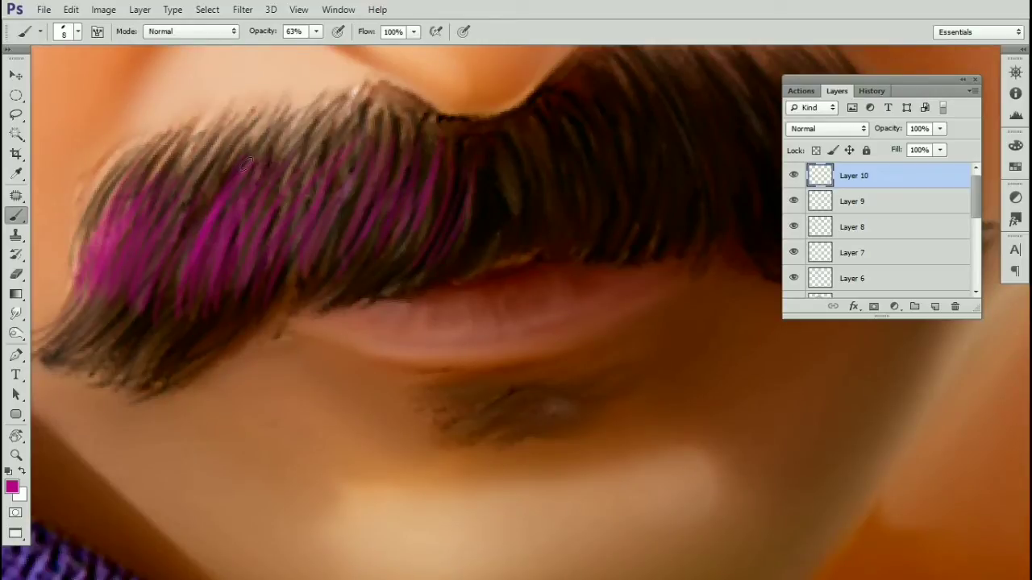
{"action": "mouse_move", "coordinate": [191, 288]}
{"action": "left_mouse_down"}
{"action": "mouse_move", "coordinate": [175, 260]}
{"action": "mouse_move", "coordinate": [94, 238]}
{"action": "left_mouse_up"}
{"action": "left_click_drag", "start_coordinate": [372, 92], "coordinate": [370, 201]}
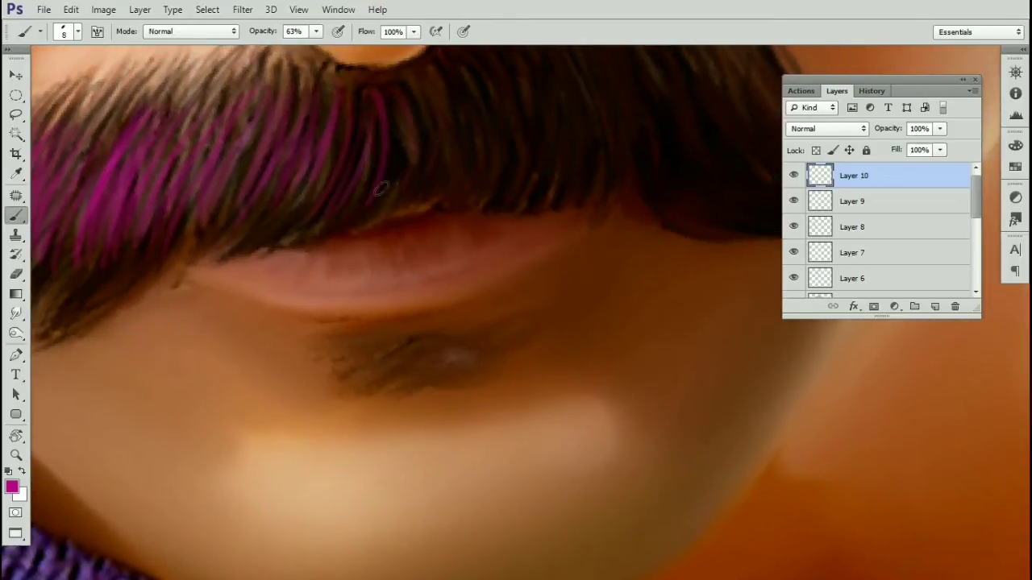
Step: Paint magenta strands on the inner part of the moustache's right half, just past the centre
{"action": "mouse_move", "coordinate": [430, 148]}
{"action": "left_mouse_down"}
{"action": "mouse_move", "coordinate": [339, 180]}
{"action": "mouse_move", "coordinate": [380, 205]}
{"action": "left_mouse_up"}
{"action": "left_click_drag", "start_coordinate": [417, 155], "coordinate": [424, 260]}
{"action": "left_click_drag", "start_coordinate": [423, 190], "coordinate": [427, 240]}
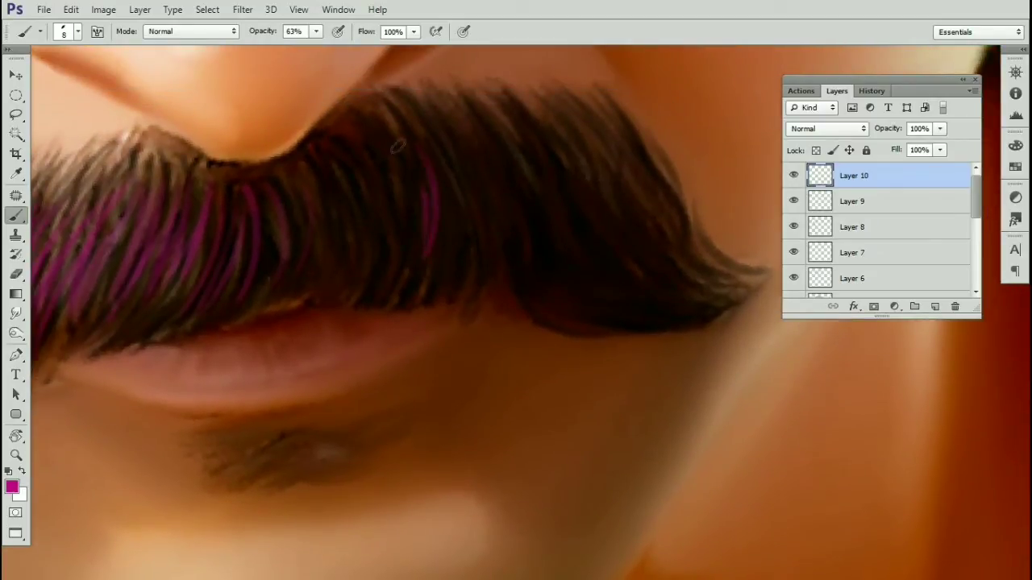
{"action": "mouse_move", "coordinate": [398, 145]}
{"action": "left_mouse_down"}
{"action": "mouse_move", "coordinate": [401, 261]}
{"action": "mouse_move", "coordinate": [392, 265]}
{"action": "left_mouse_up"}
{"action": "left_click_drag", "start_coordinate": [364, 138], "coordinate": [365, 275]}
{"action": "left_click_drag", "start_coordinate": [359, 162], "coordinate": [348, 262]}
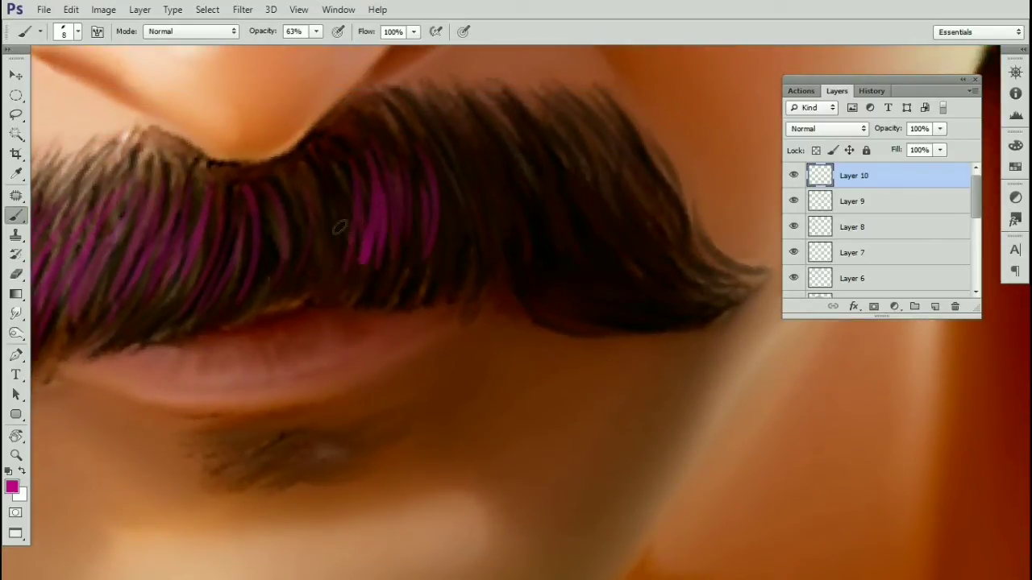
{"action": "mouse_move", "coordinate": [328, 193]}
{"action": "left_mouse_down"}
{"action": "mouse_move", "coordinate": [323, 282]}
{"action": "mouse_move", "coordinate": [337, 243]}
{"action": "left_mouse_up"}
Step: Paint long magenta strands over the middle of the moustache's right half, following the hair direction
{"action": "left_click_drag", "start_coordinate": [440, 169], "coordinate": [370, 154]}
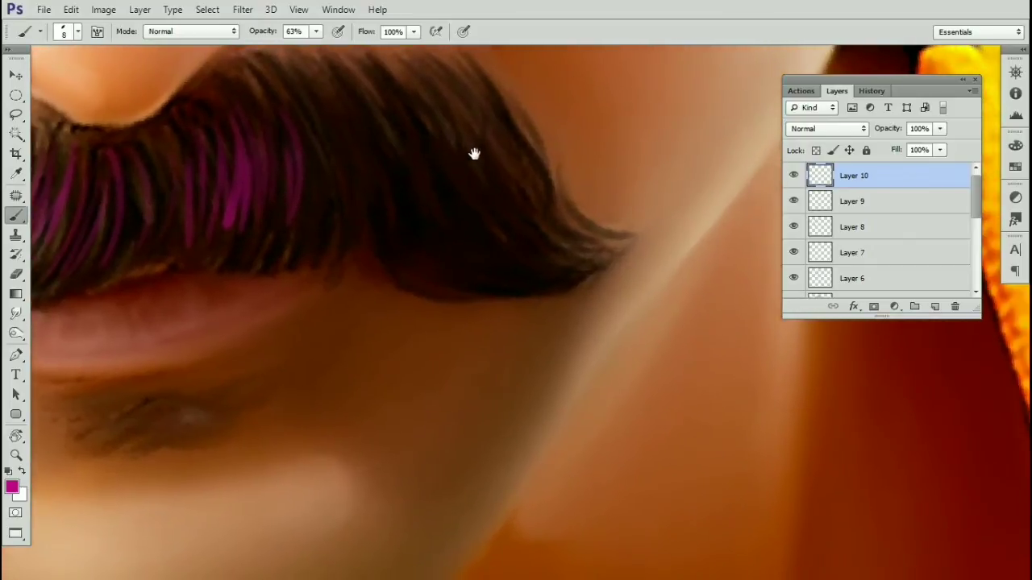
{"action": "mouse_move", "coordinate": [449, 102]}
{"action": "left_mouse_down"}
{"action": "mouse_move", "coordinate": [470, 191]}
{"action": "mouse_move", "coordinate": [419, 173]}
{"action": "left_mouse_up"}
{"action": "left_click_drag", "start_coordinate": [386, 100], "coordinate": [414, 228]}
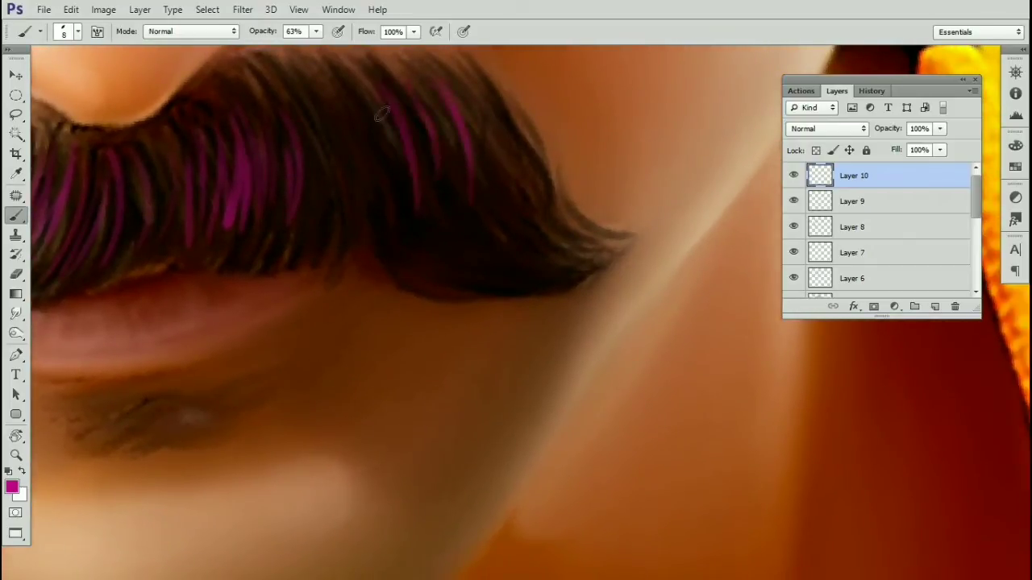
{"action": "left_click_drag", "start_coordinate": [393, 143], "coordinate": [395, 195]}
{"action": "left_click_drag", "start_coordinate": [368, 105], "coordinate": [372, 214]}
{"action": "left_click_drag", "start_coordinate": [337, 128], "coordinate": [349, 218]}
{"action": "left_click_drag", "start_coordinate": [360, 185], "coordinate": [446, 213]}
{"action": "left_click_drag", "start_coordinate": [390, 129], "coordinate": [403, 233]}
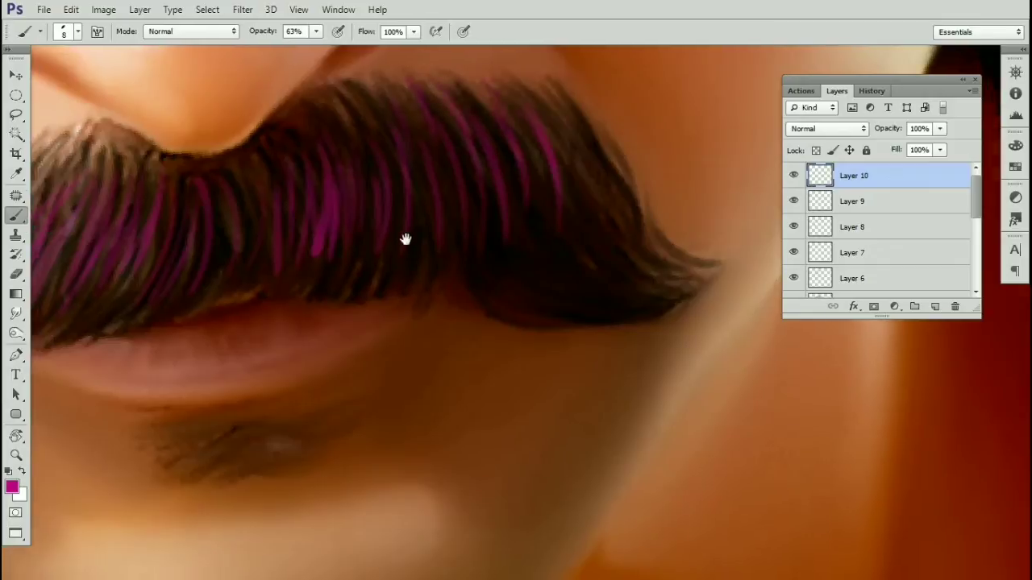
{"action": "left_click_drag", "start_coordinate": [89, 234], "coordinate": [460, 246]}
{"action": "left_click_drag", "start_coordinate": [765, 161], "coordinate": [375, 199]}
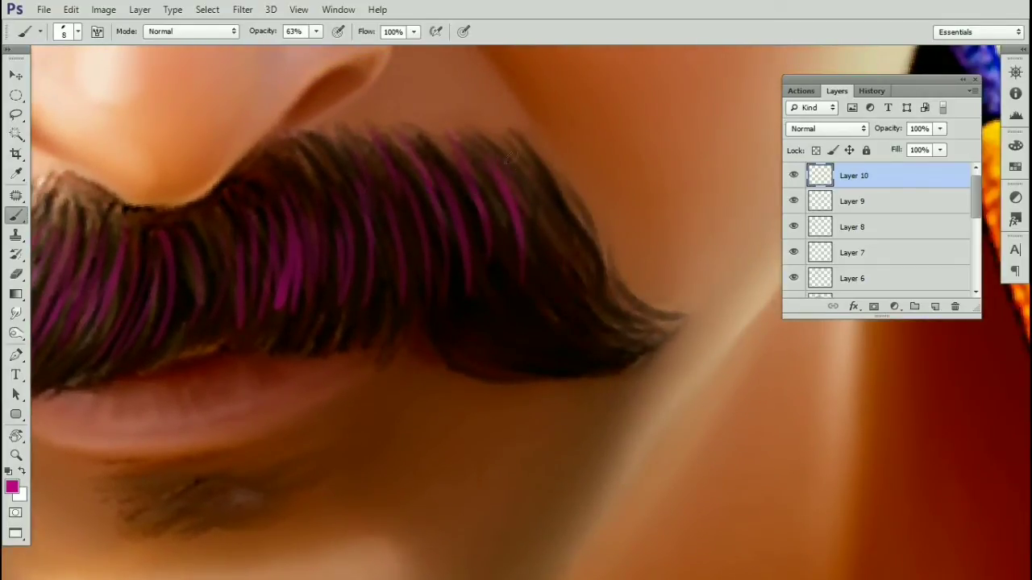
Step: Paint magenta strands down the outer side of the moustache's right half and undo the thick strokes near the tip
{"action": "left_click_drag", "start_coordinate": [529, 190], "coordinate": [546, 232]}
{"action": "left_click_drag", "start_coordinate": [553, 203], "coordinate": [579, 301]}
{"action": "left_click_drag", "start_coordinate": [556, 251], "coordinate": [523, 186]}
{"action": "left_click_drag", "start_coordinate": [534, 223], "coordinate": [584, 271]}
{"action": "left_click_drag", "start_coordinate": [547, 249], "coordinate": [598, 289]}
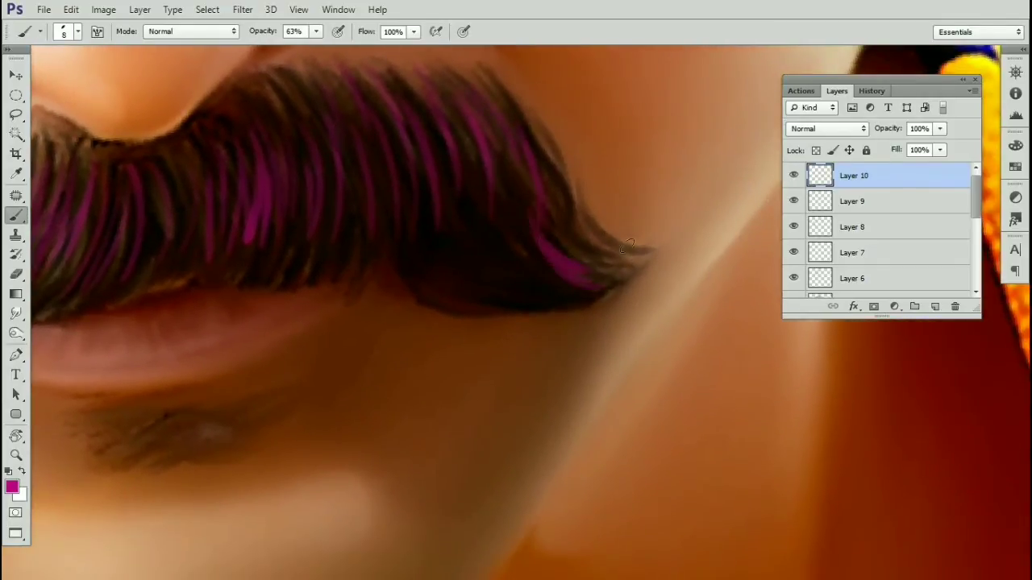
{"action": "key", "text": "ctrl+alt+z"}
{"action": "key", "text": "ctrl+alt+z"}
Step: Paint thin curved magenta strands along the lower edge and tip of the moustache's right half
{"action": "left_click_drag", "start_coordinate": [532, 259], "coordinate": [592, 276]}
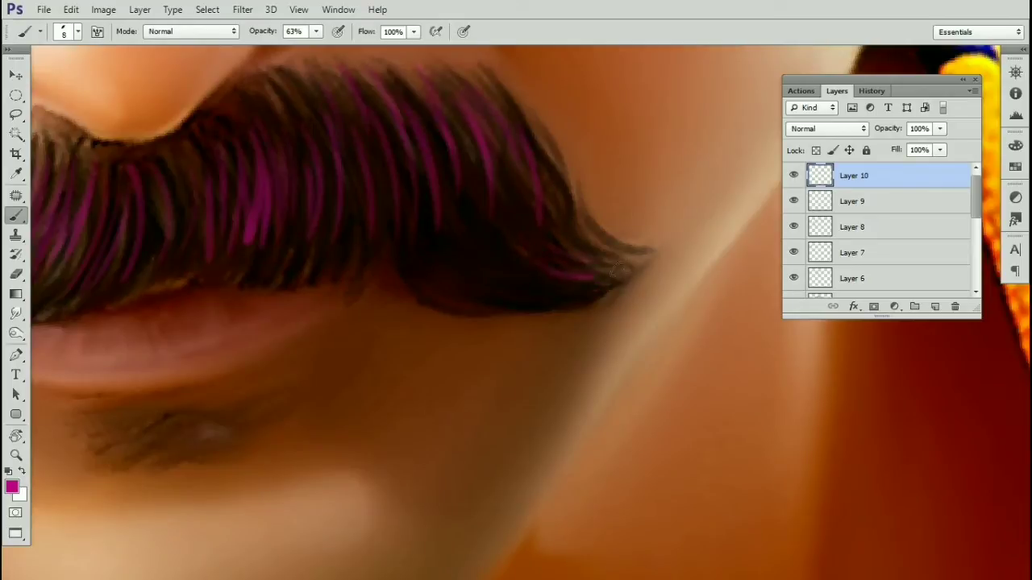
{"action": "left_click_drag", "start_coordinate": [501, 272], "coordinate": [577, 282]}
{"action": "mouse_move", "coordinate": [485, 290]}
{"action": "left_mouse_down"}
{"action": "mouse_move", "coordinate": [556, 300]}
{"action": "mouse_move", "coordinate": [516, 314]}
{"action": "left_mouse_up"}
{"action": "mouse_move", "coordinate": [410, 237]}
{"action": "left_mouse_down"}
{"action": "mouse_move", "coordinate": [449, 309]}
{"action": "mouse_move", "coordinate": [533, 318]}
{"action": "left_mouse_up"}
{"action": "key", "text": "ctrl+z"}
{"action": "mouse_move", "coordinate": [462, 202]}
{"action": "left_mouse_down"}
{"action": "mouse_move", "coordinate": [479, 230]}
{"action": "mouse_move", "coordinate": [529, 262]}
{"action": "left_mouse_up"}
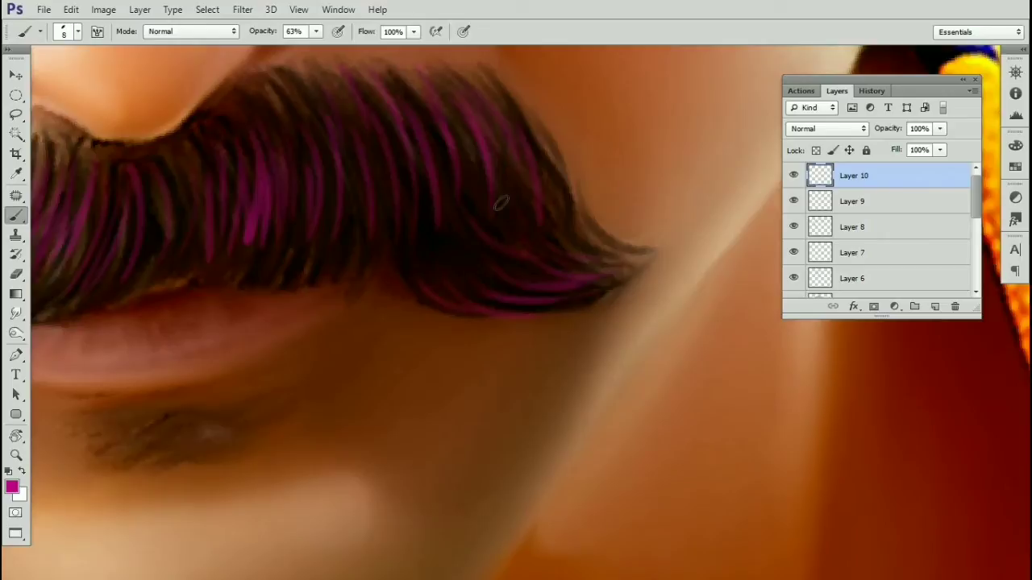
{"action": "left_click_drag", "start_coordinate": [471, 168], "coordinate": [490, 218]}
Step: Fill the gaps between the magenta strands on the lower and upper inner parts of the right half
{"action": "left_click_drag", "start_coordinate": [514, 124], "coordinate": [620, 146]}
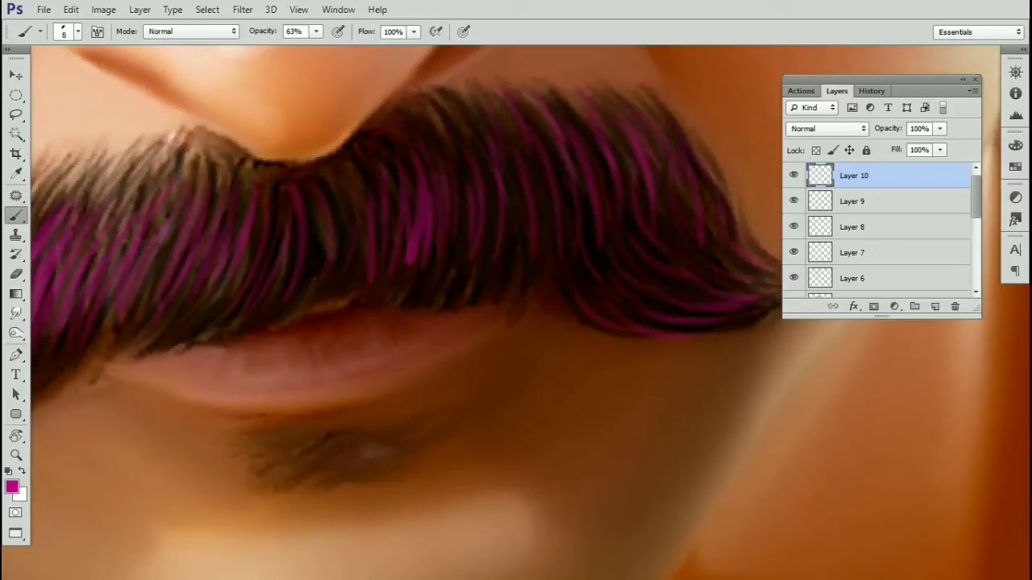
{"action": "left_click_drag", "start_coordinate": [543, 157], "coordinate": [555, 150]}
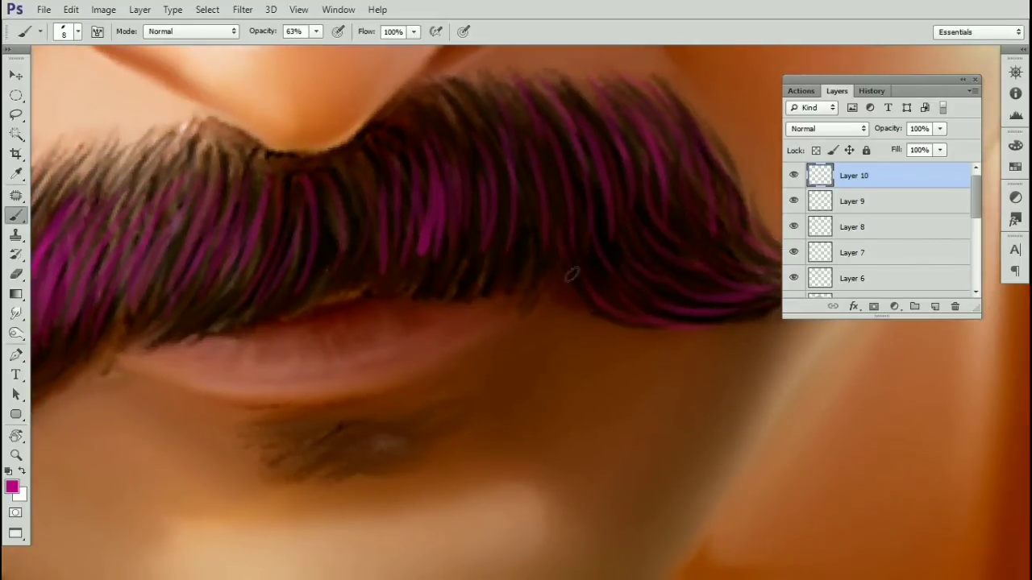
{"action": "mouse_move", "coordinate": [524, 237]}
{"action": "left_mouse_down"}
{"action": "mouse_move", "coordinate": [605, 225]}
{"action": "mouse_move", "coordinate": [571, 256]}
{"action": "left_mouse_up"}
{"action": "left_click_drag", "start_coordinate": [545, 208], "coordinate": [536, 256]}
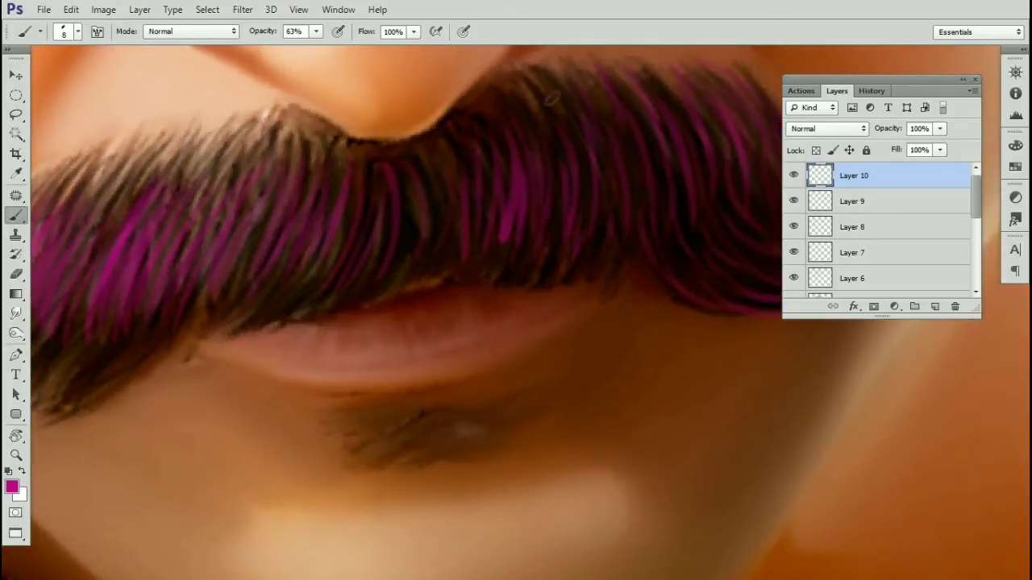
{"action": "left_click_drag", "start_coordinate": [564, 121], "coordinate": [604, 164]}
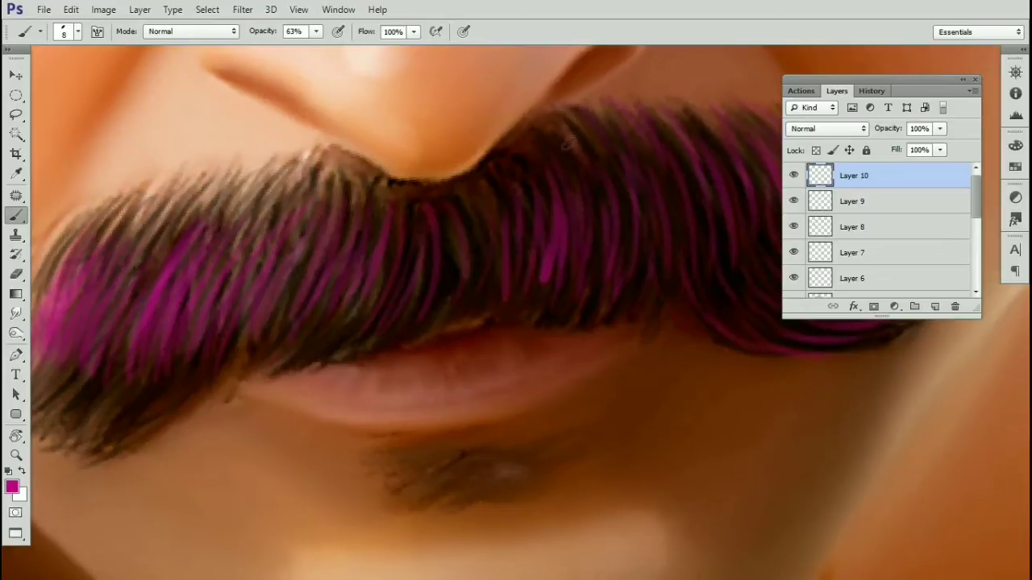
{"action": "left_click_drag", "start_coordinate": [536, 225], "coordinate": [662, 191]}
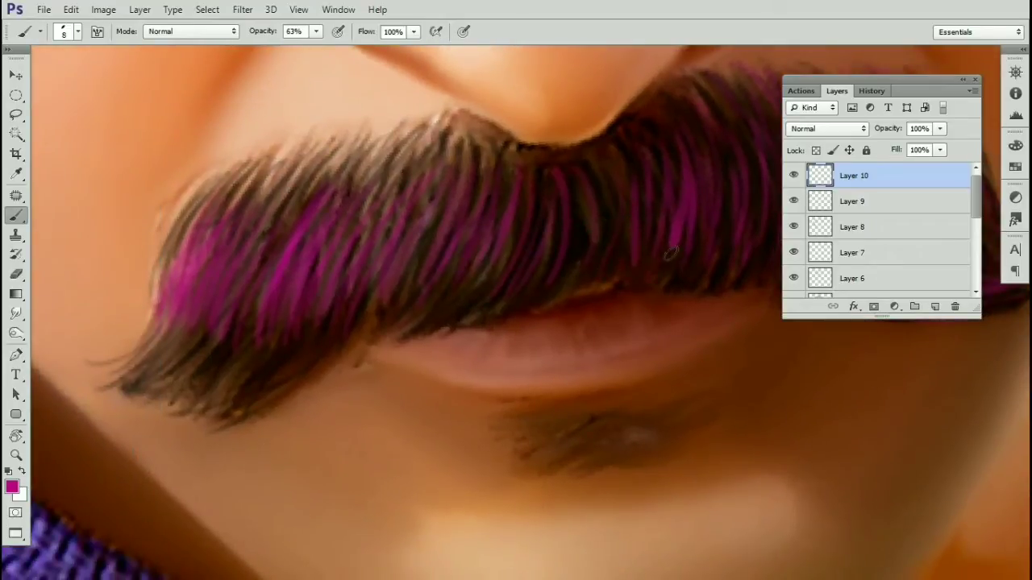
Step: Add short magenta strands beneath the nose and along the upper edge of the left half, continuing to its outer tip
{"action": "left_click_drag", "start_coordinate": [610, 125], "coordinate": [625, 148]}
{"action": "left_click_drag", "start_coordinate": [675, 115], "coordinate": [685, 150]}
{"action": "left_click_drag", "start_coordinate": [408, 139], "coordinate": [398, 158]}
{"action": "left_click_drag", "start_coordinate": [391, 143], "coordinate": [369, 178]}
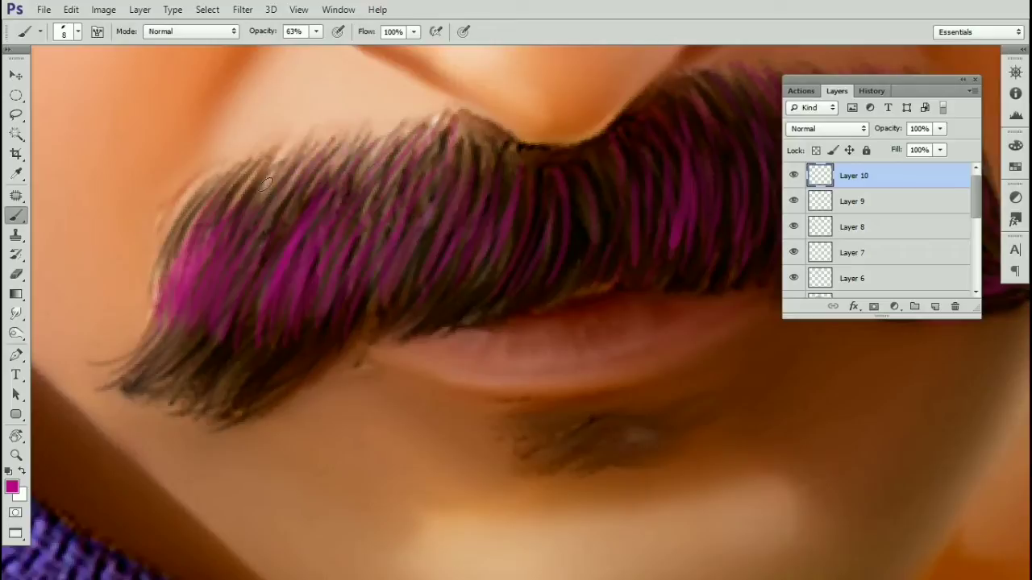
{"action": "left_click_drag", "start_coordinate": [264, 184], "coordinate": [363, 186]}
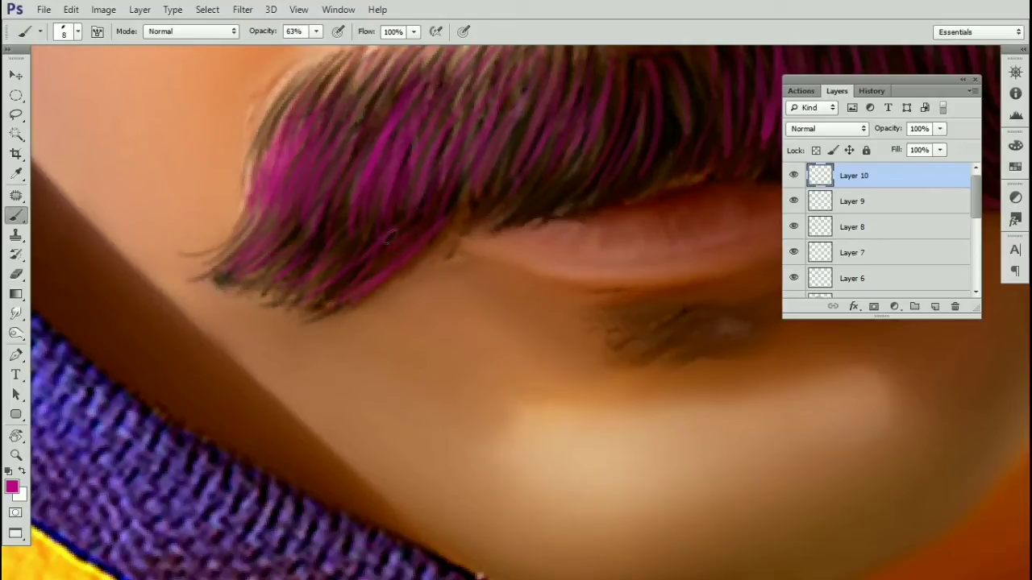
Step: Paint magenta strands along the moustache's lower edge above the lips, continuing into the right half
{"action": "left_click_drag", "start_coordinate": [551, 208], "coordinate": [495, 212]}
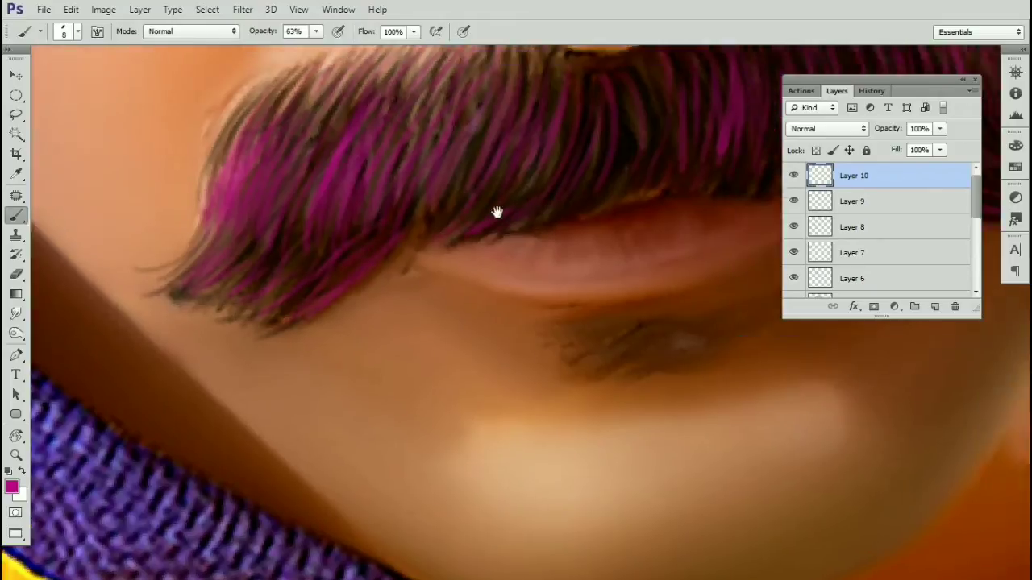
{"action": "left_click_drag", "start_coordinate": [583, 216], "coordinate": [524, 210]}
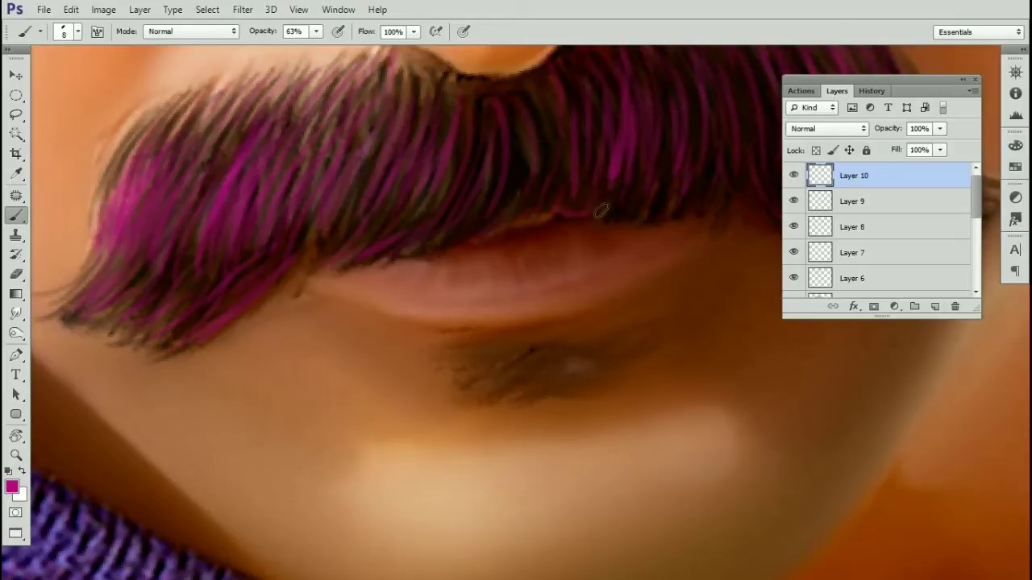
{"action": "mouse_move", "coordinate": [600, 211]}
{"action": "left_mouse_down"}
{"action": "mouse_move", "coordinate": [498, 212]}
{"action": "mouse_move", "coordinate": [472, 226]}
{"action": "left_mouse_up"}
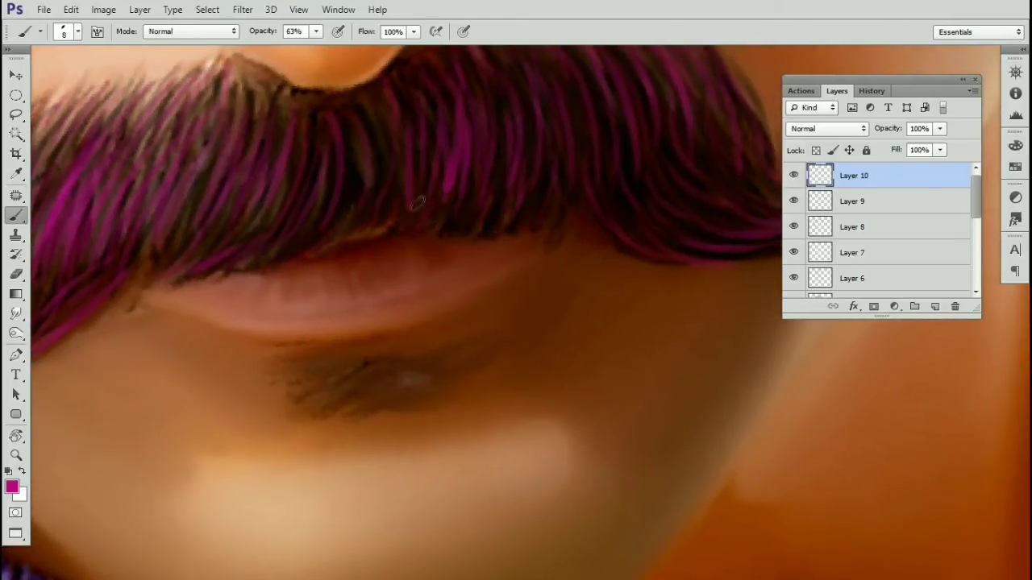
{"action": "left_click_drag", "start_coordinate": [576, 229], "coordinate": [611, 246]}
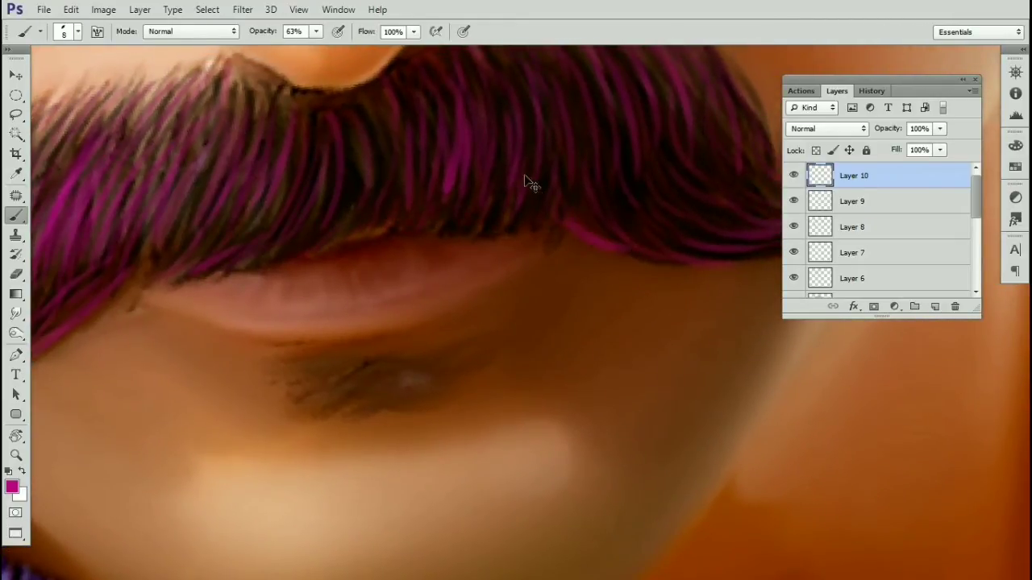
Step: Free-transform the magenta strand layer slightly and nudge it into place over the moustache
{"action": "key", "text": "ctrl+minus"}
{"action": "key", "text": "ctrl+minus"}
{"action": "key", "text": "ctrl+minus"}
{"action": "key", "text": "ctrl+minus"}
{"action": "scroll", "coordinate": [556, 286], "scroll_direction": "up", "scroll_amount": 5}
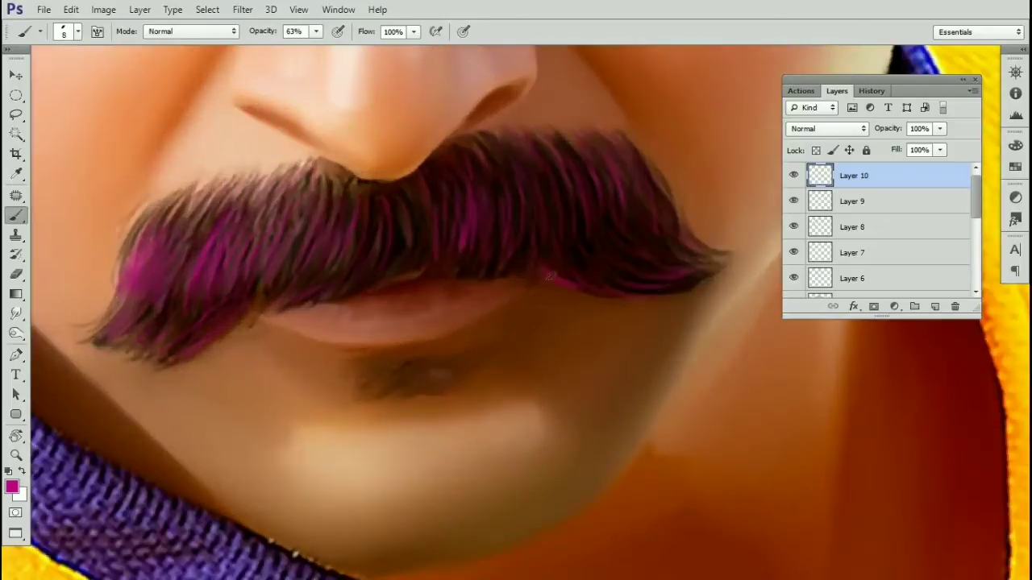
{"action": "key", "text": "ctrl+t"}
{"action": "left_click_drag", "start_coordinate": [490, 121], "coordinate": [500, 136]}
{"action": "key", "text": "Return"}
{"action": "key", "text": "v"}
{"action": "left_click_drag", "start_coordinate": [494, 204], "coordinate": [501, 202]}
Step: Shrink the Eraser to 60 px and soften the magenta strands around the moustache's edges
{"action": "key", "text": "e"}
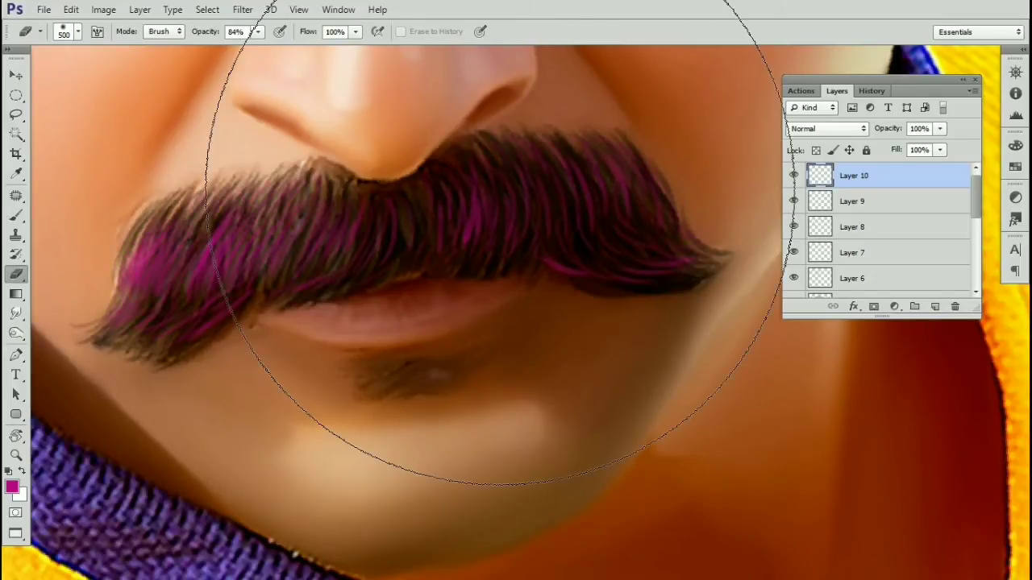
{"action": "key", "text": "["}
{"action": "key", "text": "["}
{"action": "key", "text": "["}
{"action": "key", "text": "["}
{"action": "key", "text": "["}
{"action": "key", "text": "["}
{"action": "key", "text": "["}
{"action": "key", "text": "["}
{"action": "key", "text": "["}
{"action": "key", "text": "["}
{"action": "key", "text": "["}
{"action": "key", "text": "["}
{"action": "key", "text": "["}
{"action": "key", "text": "["}
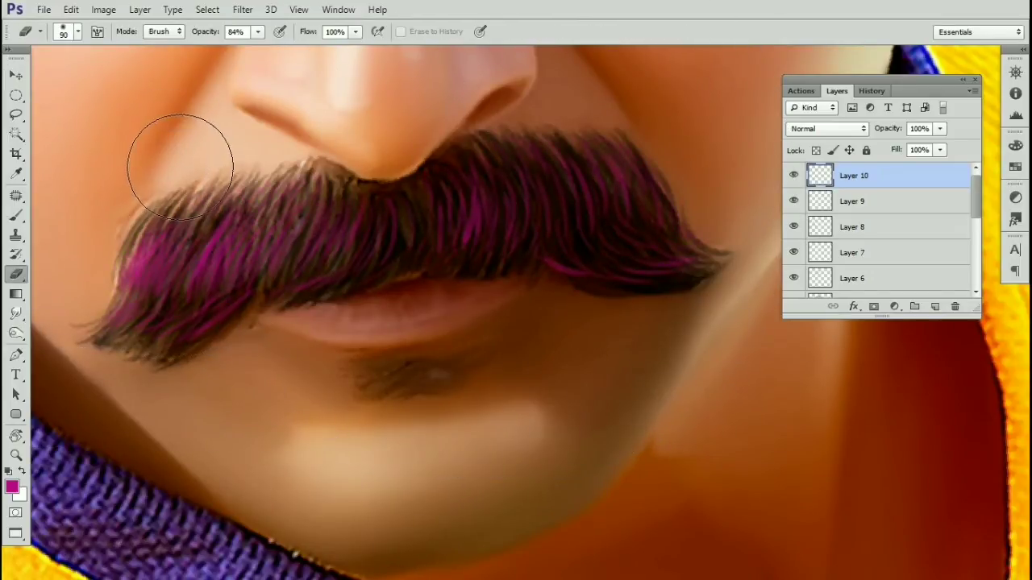
{"action": "key", "text": "bracketleft"}
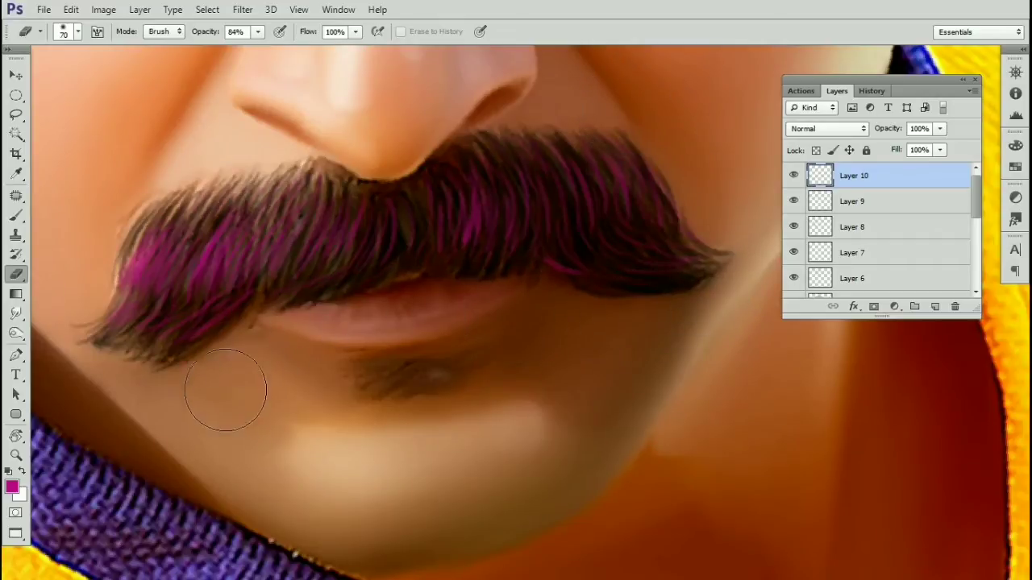
{"action": "key", "text": "bracketleft"}
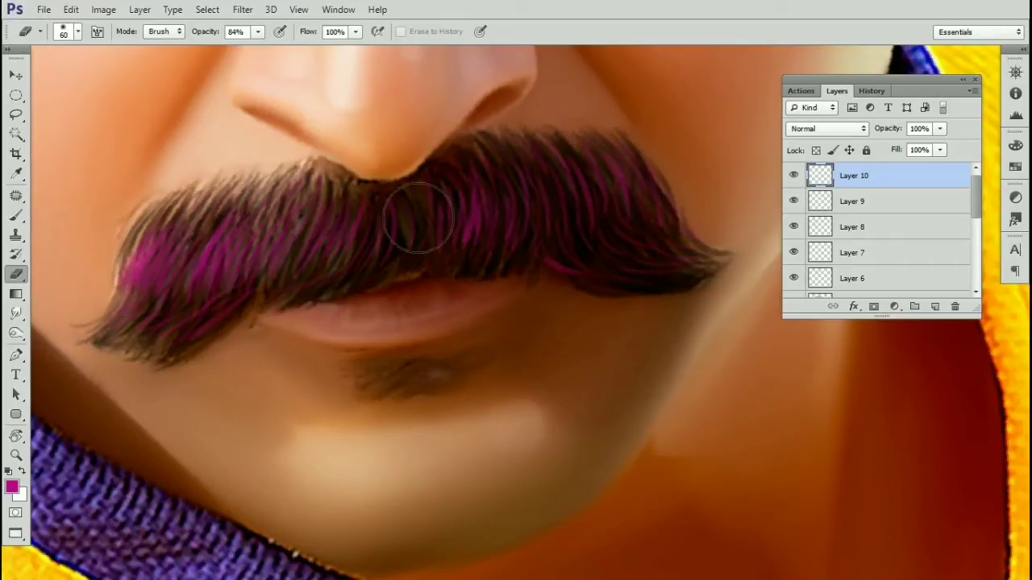
Step: Select the layer of black moustache strands (Layer 9) and reduce its height to about 93% with Free Transform
{"action": "key", "text": "v"}
{"action": "mouse_move", "coordinate": [303, 179]}
{"action": "left_mouse_down"}
{"action": "mouse_move", "coordinate": [298, 161]}
{"action": "mouse_move", "coordinate": [368, 202]}
{"action": "mouse_move", "coordinate": [521, 462]}
{"action": "left_mouse_up"}
{"action": "key", "text": "ctrl+z"}
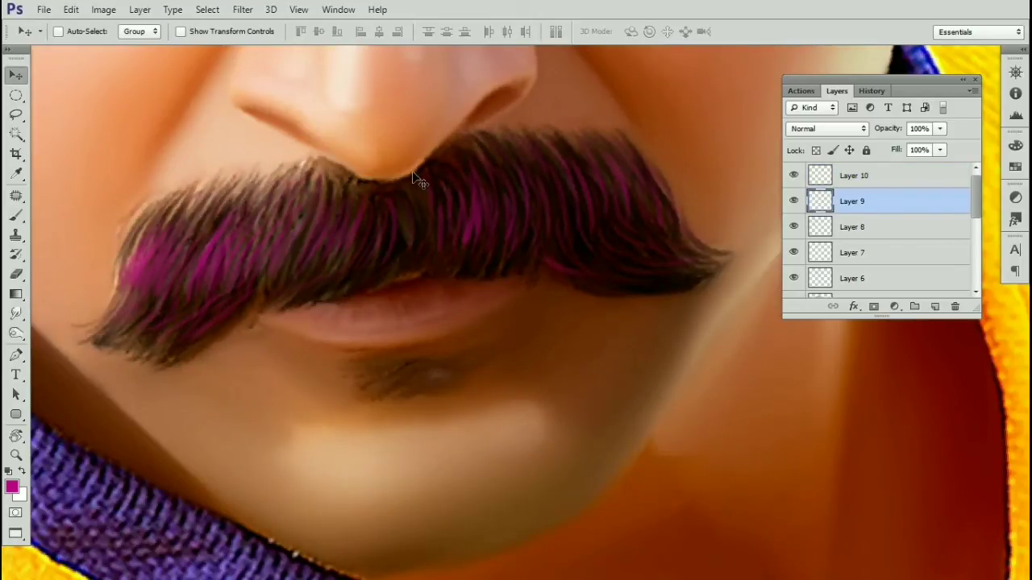
{"action": "key", "text": "ctrl+t"}
{"action": "left_click_drag", "start_coordinate": [487, 137], "coordinate": [482, 127]}
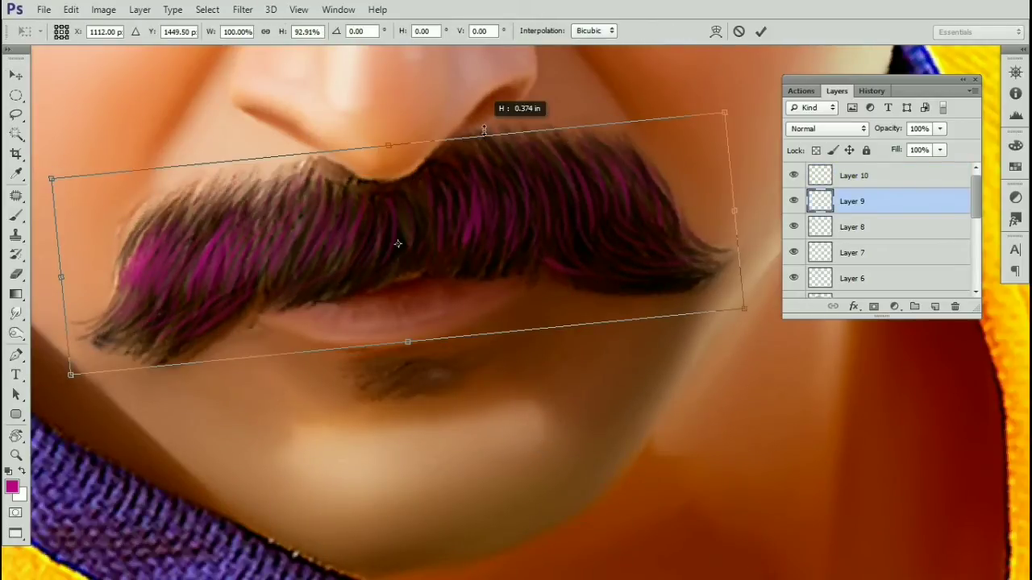
{"action": "key", "text": "Return"}
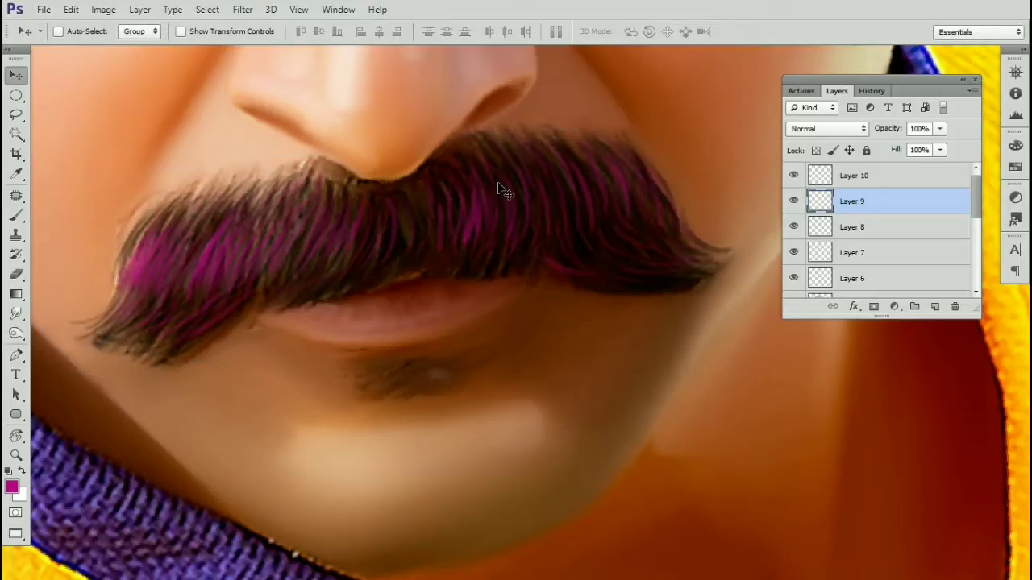
Step: Display the portrait in full screen and examine the coloured moustache against the whole face
{"action": "key", "text": "f"}
{"action": "key", "text": "f"}
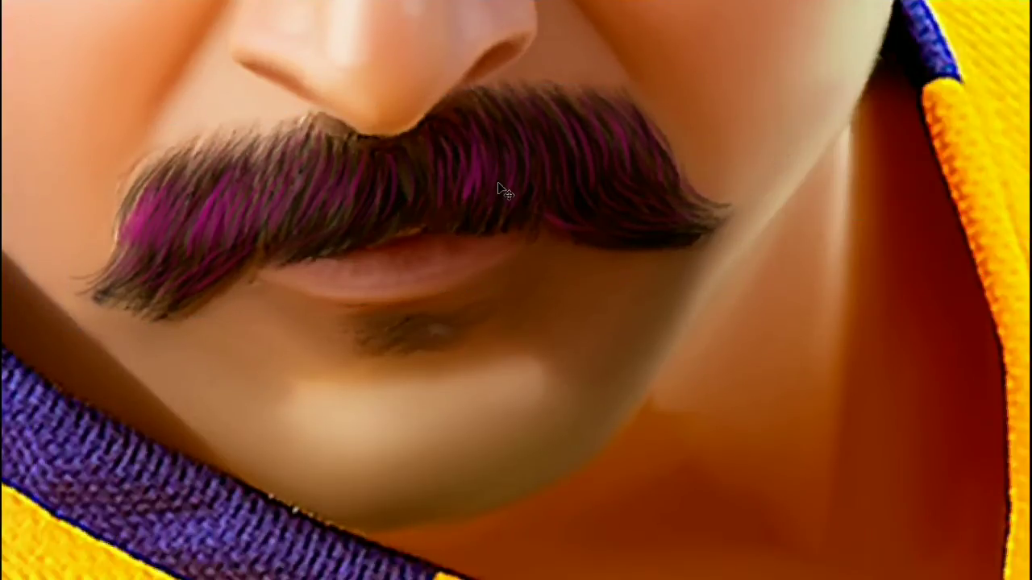
{"action": "key", "text": "ctrl+minus"}
{"action": "key", "text": "ctrl+minus"}
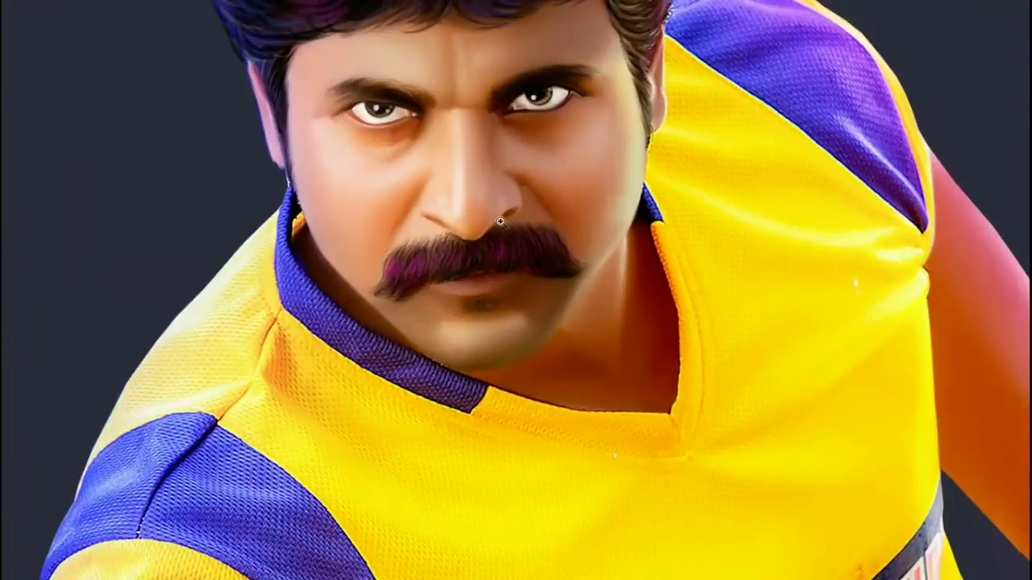
Step: Select the magenta strand layer on the moustache and lower its saturation to -39 with Hue/Saturation
{"action": "left_click", "coordinate": [530, 296], "text": "ctrl"}
{"action": "left_click_drag", "start_coordinate": [538, 181], "coordinate": [549, 360]}
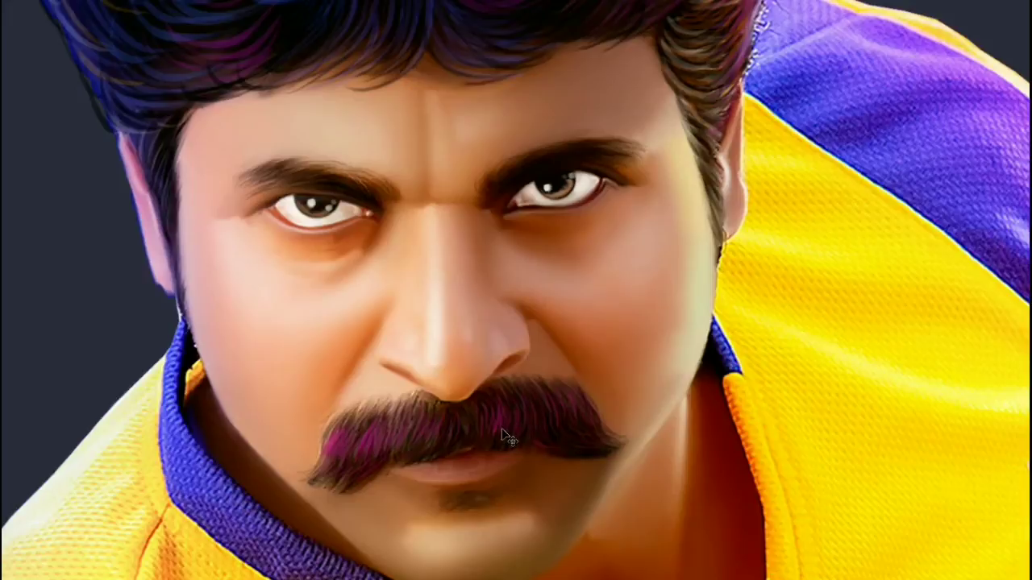
{"action": "left_click_drag", "start_coordinate": [470, 459], "coordinate": [535, 364]}
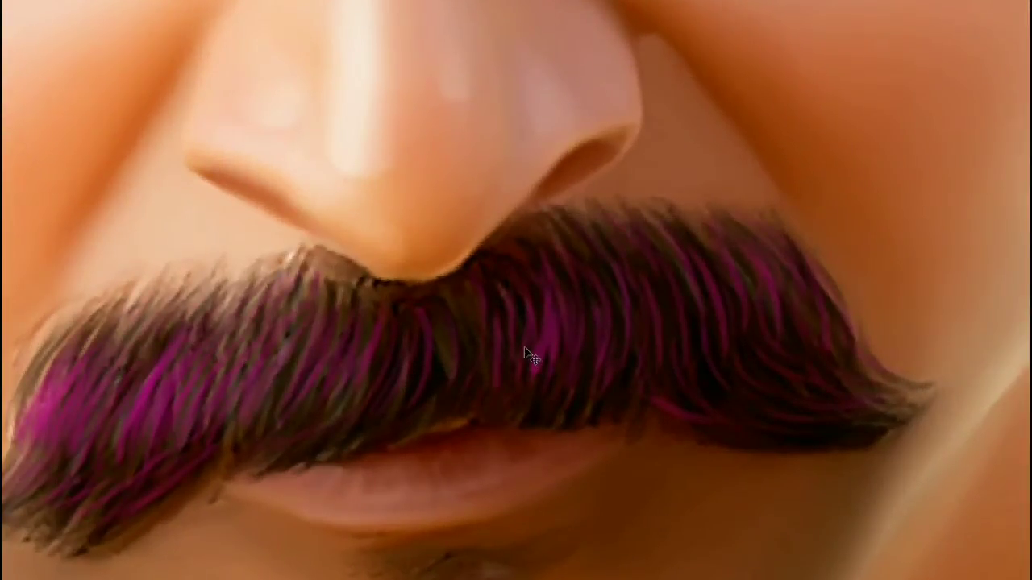
{"action": "right_click", "coordinate": [525, 350]}
{"action": "left_click", "coordinate": [548, 359]}
{"action": "key", "text": "ctrl+u"}
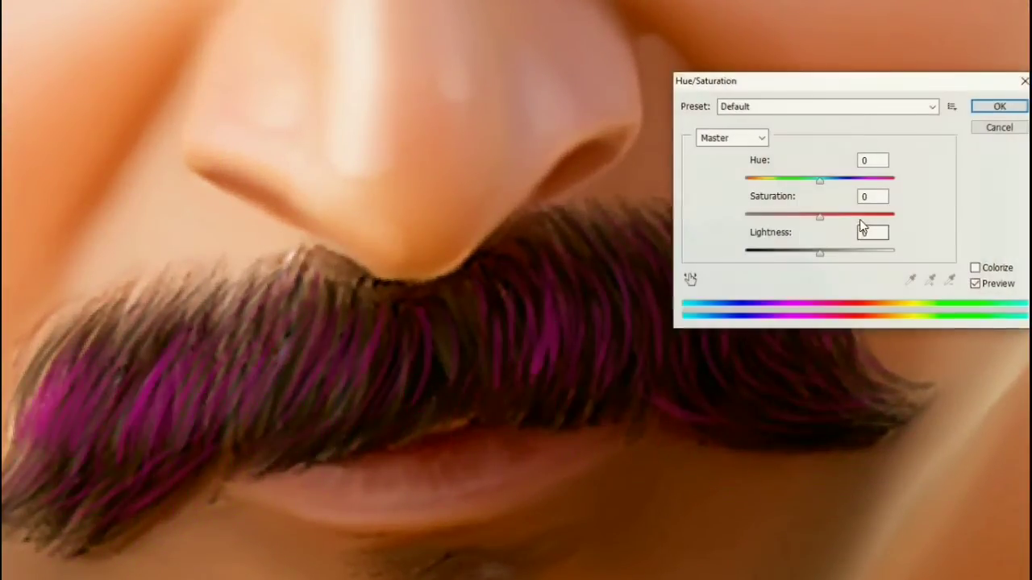
{"action": "left_click_drag", "start_coordinate": [799, 216], "coordinate": [788, 218]}
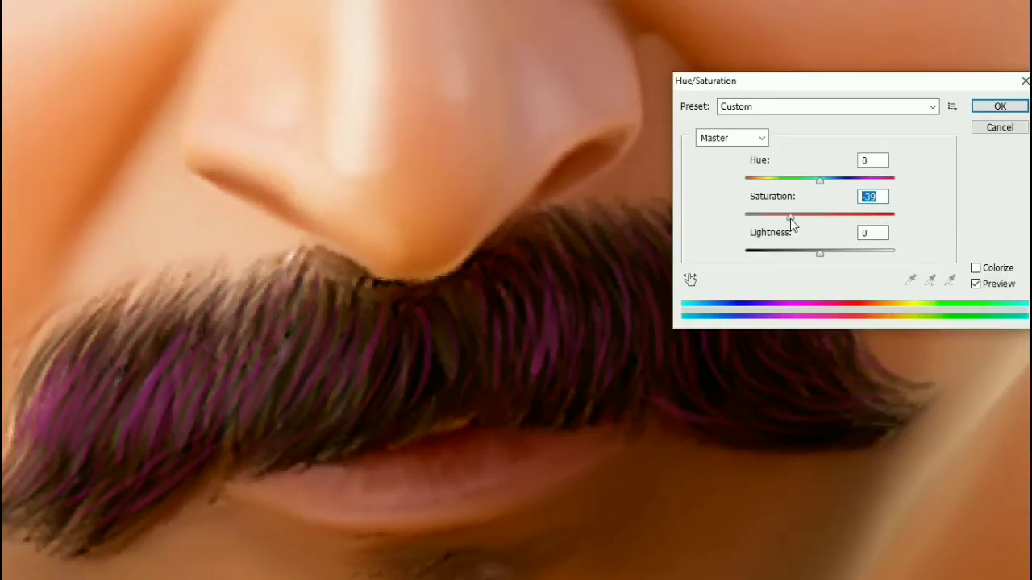
{"action": "left_click", "coordinate": [998, 106]}
Step: Shift the moustache's magenta strands to blue with a Hue/Saturation hue of -88
{"action": "scroll", "coordinate": [633, 313], "scroll_direction": "down", "scroll_amount": 8}
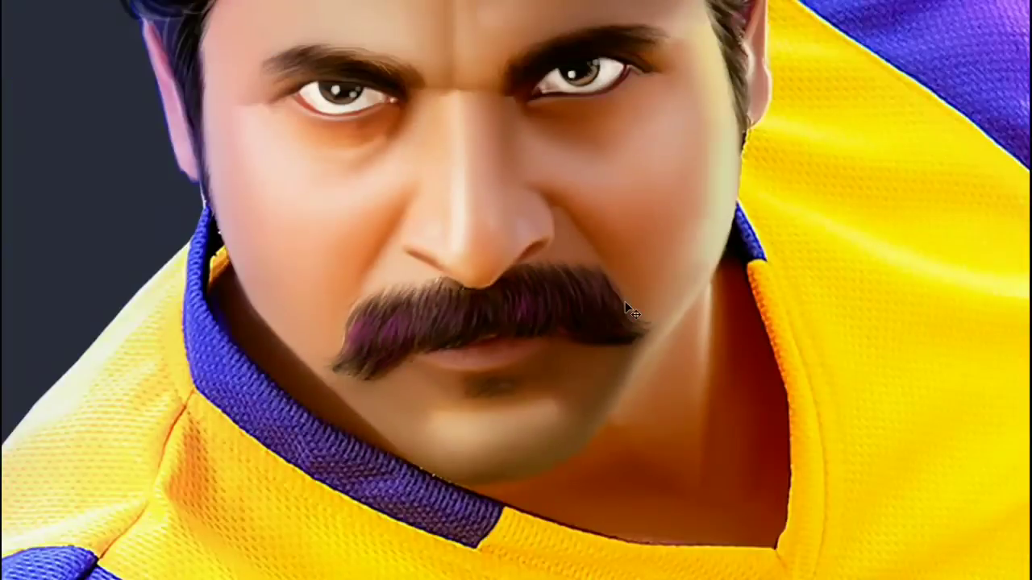
{"action": "key", "text": "ctrl+u"}
{"action": "left_click_drag", "start_coordinate": [801, 186], "coordinate": [774, 185]}
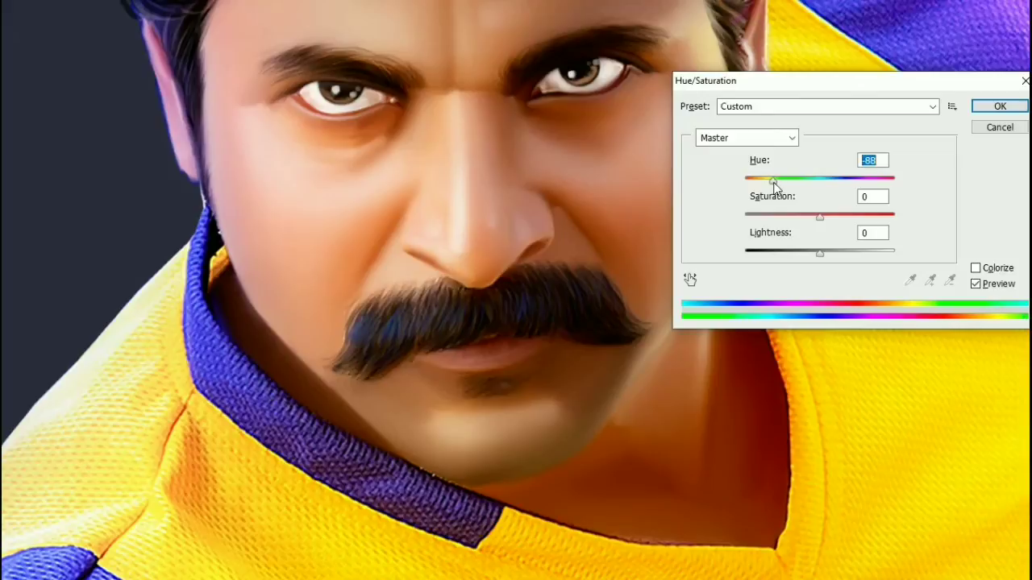
{"action": "left_click", "coordinate": [996, 108]}
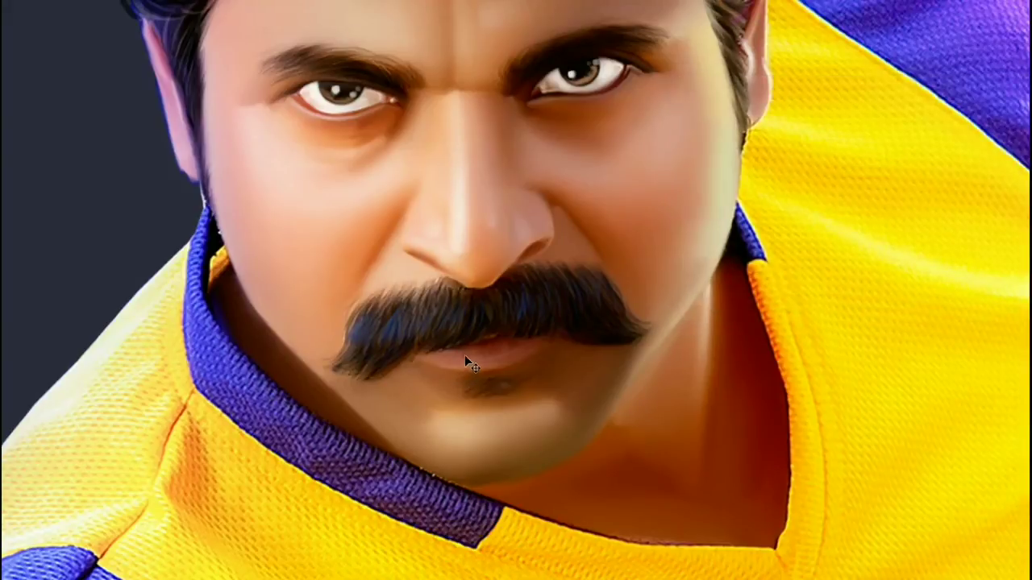
Step: Leave full screen, sample the moustache's blue strands and set a slightly brighter blue as the foreground colour
{"action": "key", "text": "ctrl+minus"}
{"action": "left_click_drag", "start_coordinate": [506, 230], "coordinate": [495, 301]}
{"action": "key", "text": "ctrl+plus"}
{"action": "key", "text": "ctrl+plus"}
{"action": "left_click_drag", "start_coordinate": [497, 216], "coordinate": [562, 71]}
{"action": "key", "text": "f"}
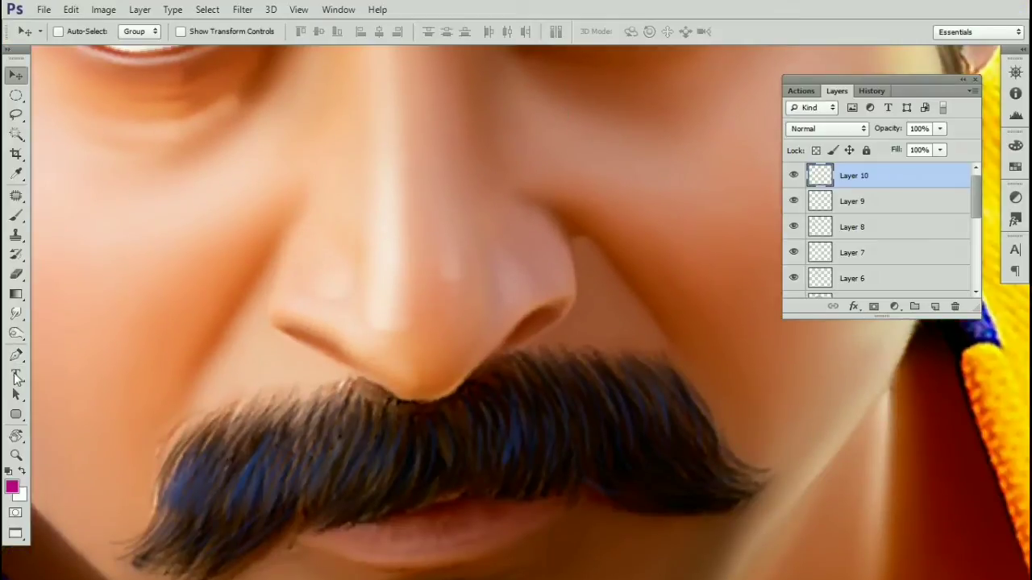
{"action": "left_click", "coordinate": [12, 487]}
{"action": "left_click", "coordinate": [255, 456]}
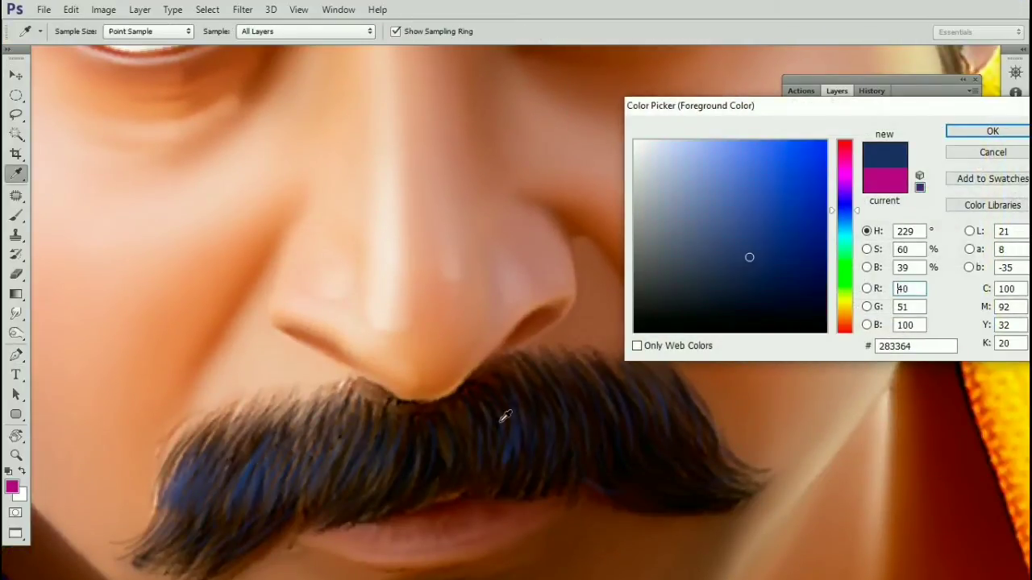
{"action": "left_click", "coordinate": [754, 224]}
{"action": "left_click", "coordinate": [1007, 136]}
{"action": "left_click_drag", "start_coordinate": [641, 92], "coordinate": [587, 374]}
{"action": "key", "text": "z"}
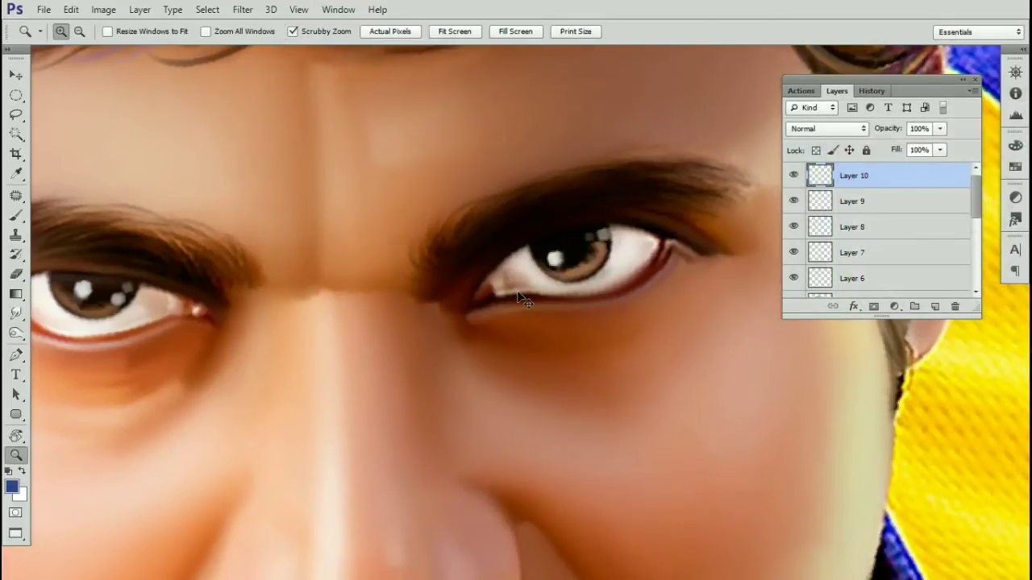
Step: Create a new layer and paint fine blue hair strokes through both eyebrows with a small brush at 63% opacity
{"action": "key", "text": "ctrl+shift+n"}
{"action": "key", "text": "Return"}
{"action": "key", "text": "b"}
{"action": "key", "text": "ctrl+plus"}
{"action": "left_click_drag", "start_coordinate": [509, 253], "coordinate": [481, 324]}
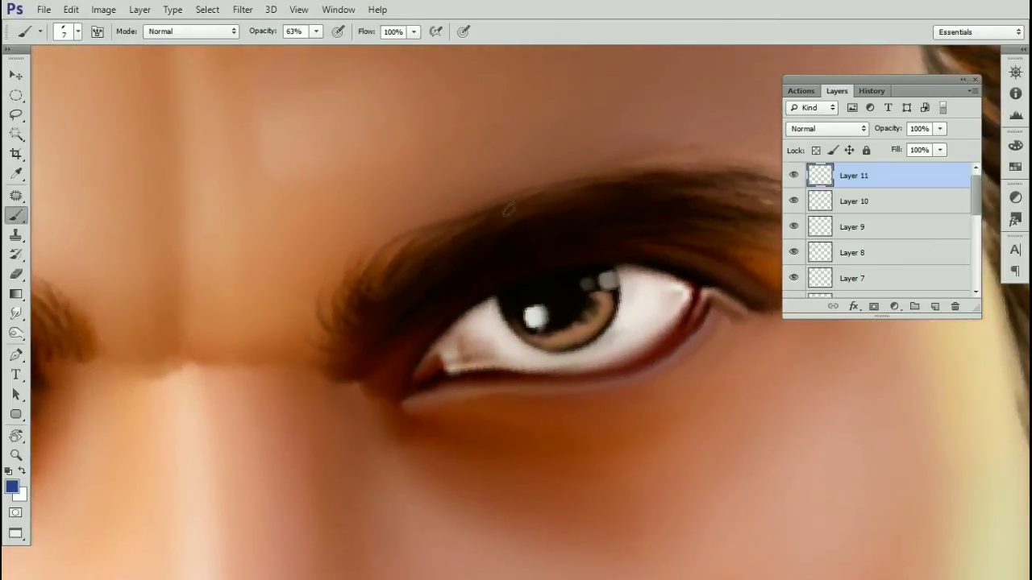
{"action": "left_click_drag", "start_coordinate": [487, 231], "coordinate": [393, 247]}
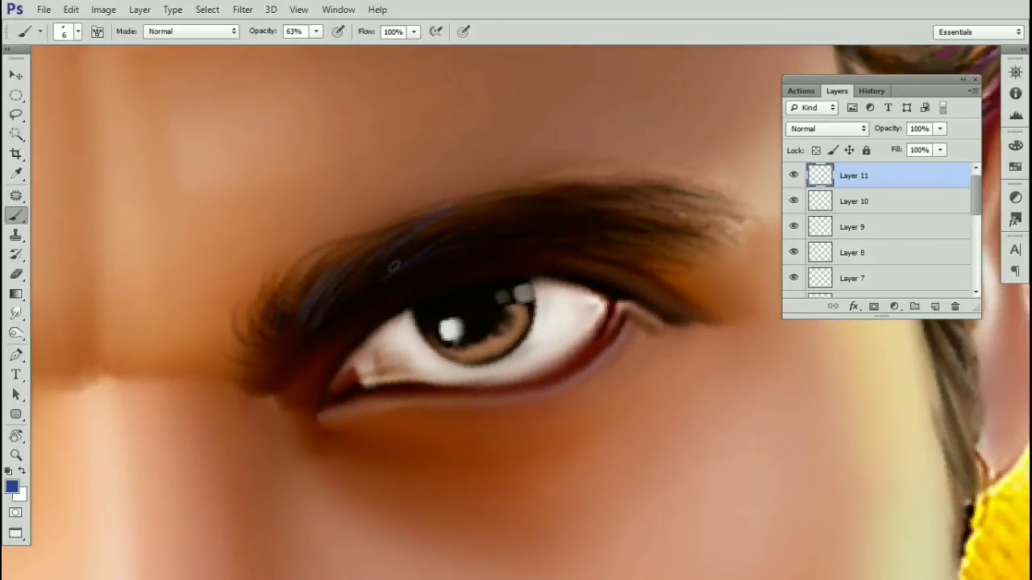
{"action": "left_click_drag", "start_coordinate": [572, 214], "coordinate": [545, 191]}
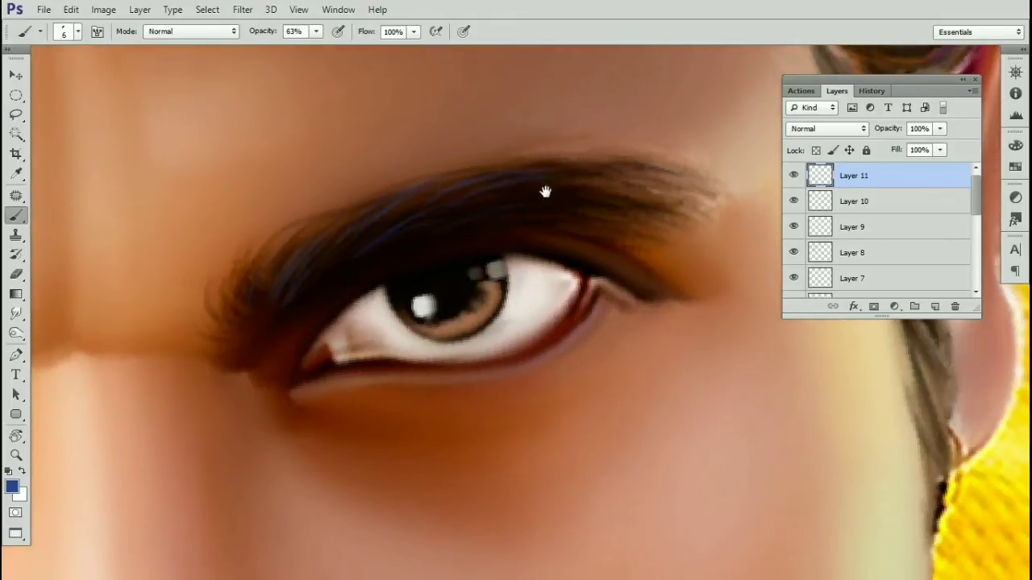
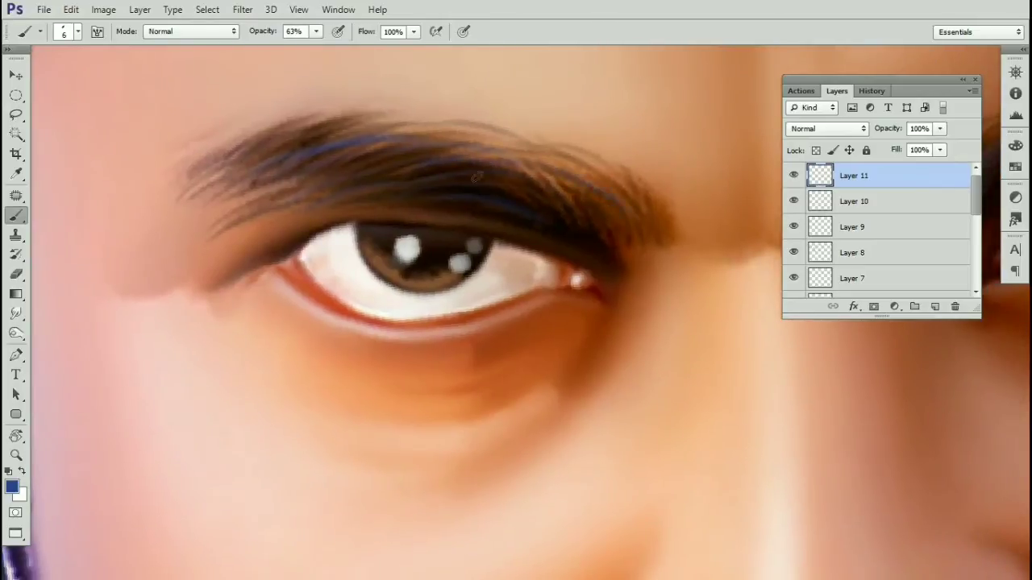
Step: Close the Layers panel to clear the view of the whole portrait
{"action": "key", "text": "ctrl+minus"}
{"action": "key", "text": "ctrl+minus"}
{"action": "key", "text": "ctrl+minus"}
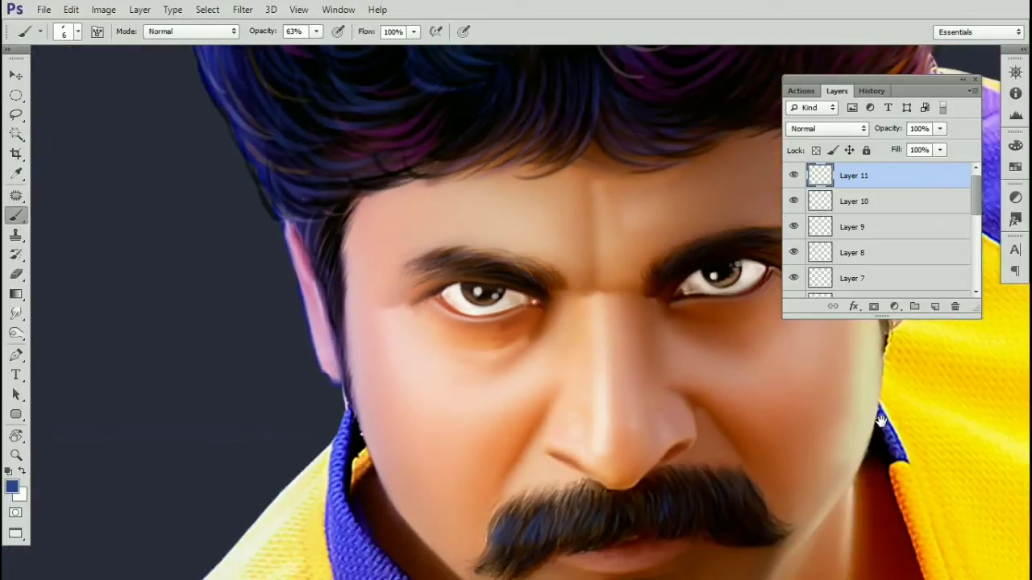
{"action": "key", "text": "v"}
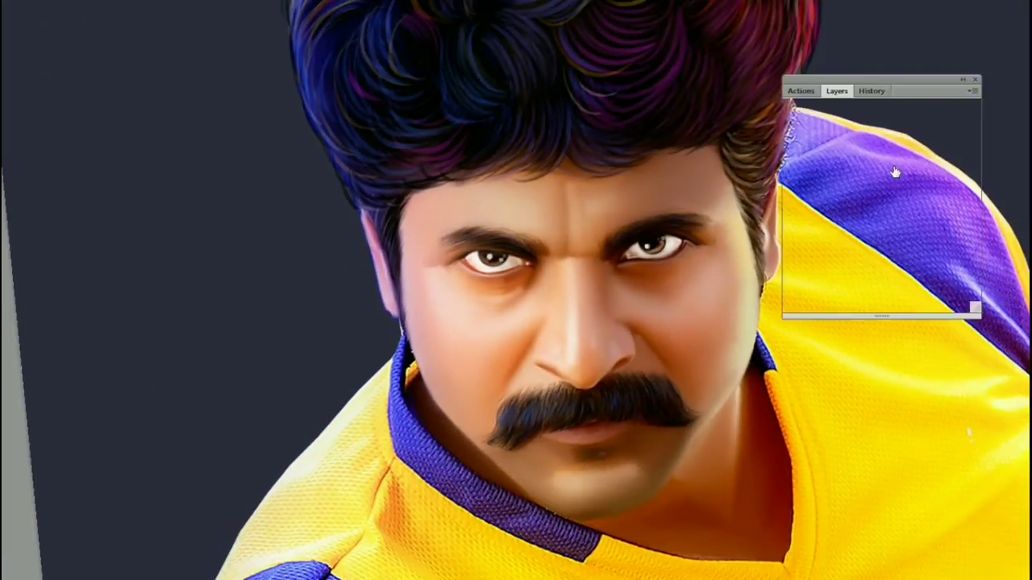
{"action": "left_click", "coordinate": [975, 80]}
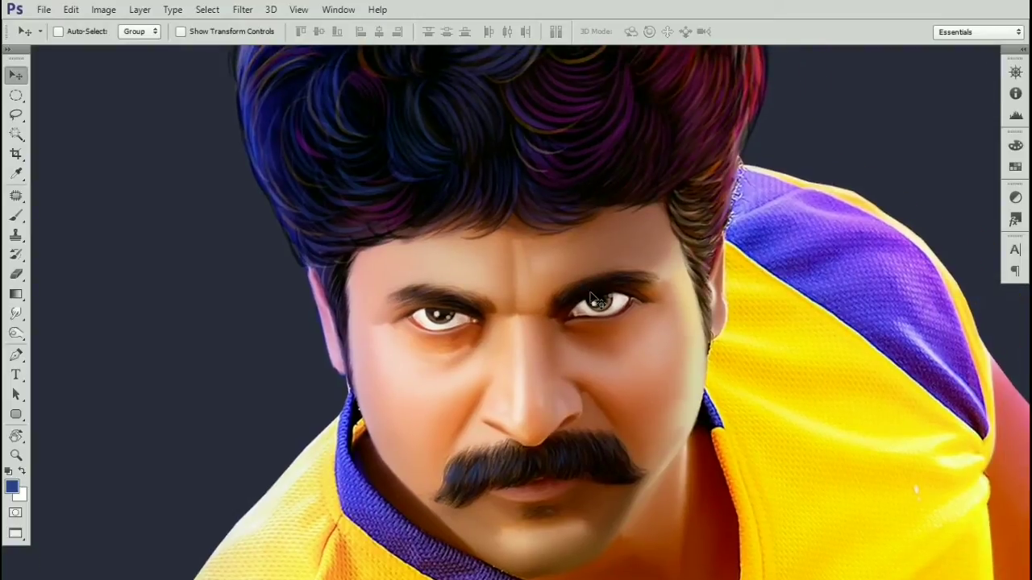
{"action": "scroll", "coordinate": [597, 300], "scroll_direction": "down", "scroll_amount": 3}
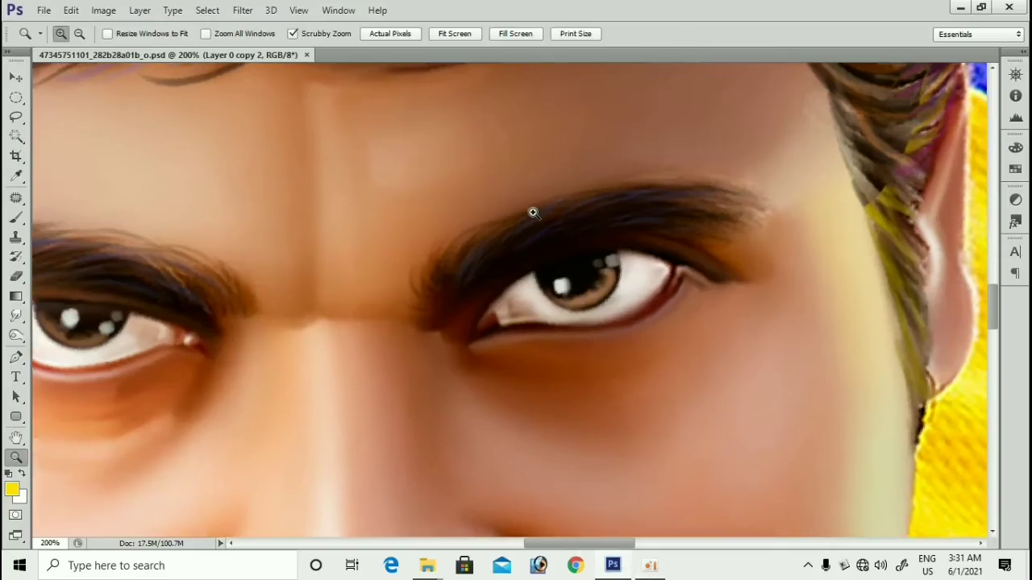
Step: Examine the painted eyebrows, the nose and the moustache up close
{"action": "left_click", "coordinate": [532, 212]}
{"action": "key", "text": "b"}
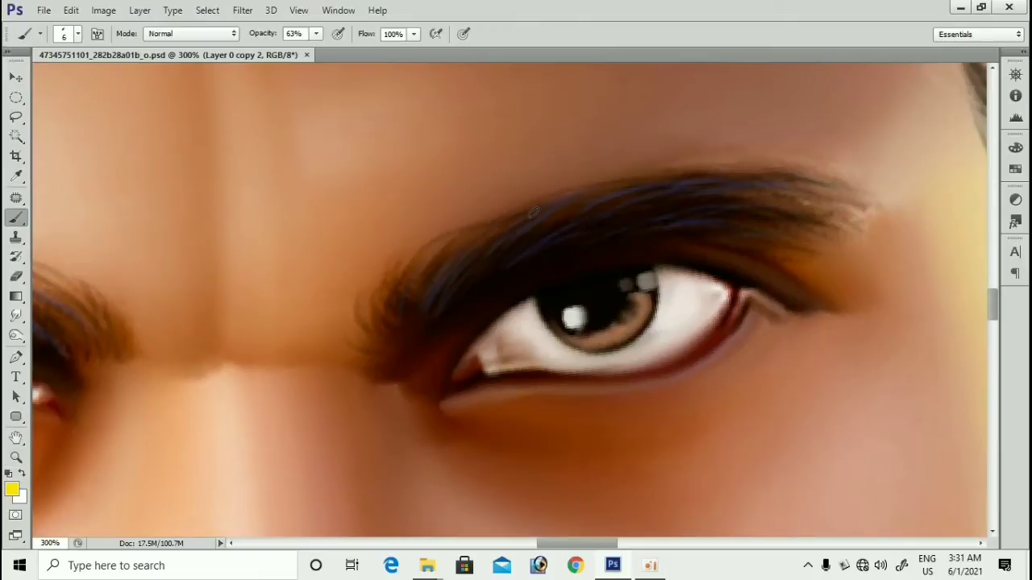
{"action": "key", "text": "ctrl+minus"}
{"action": "key", "text": "ctrl+minus"}
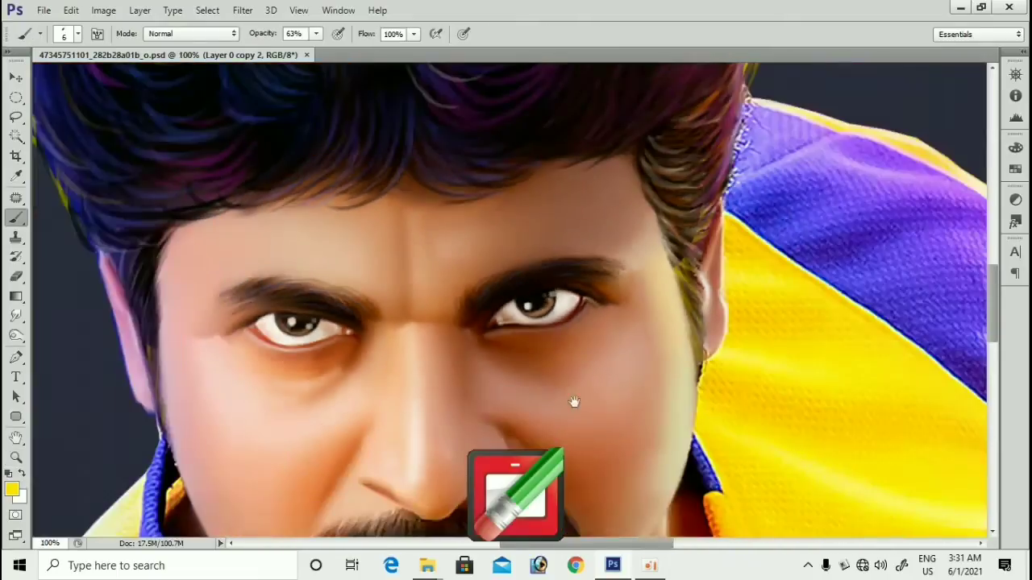
{"action": "right_click", "coordinate": [492, 354]}
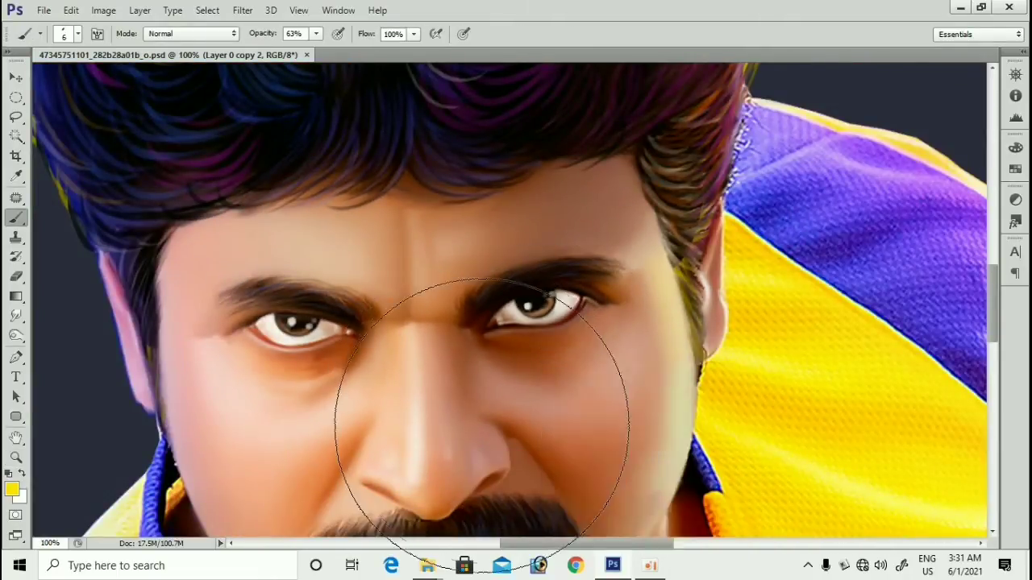
{"action": "left_click", "coordinate": [576, 319]}
{"action": "left_click_drag", "start_coordinate": [528, 432], "coordinate": [590, 299]}
{"action": "key", "text": "ctrl+plus"}
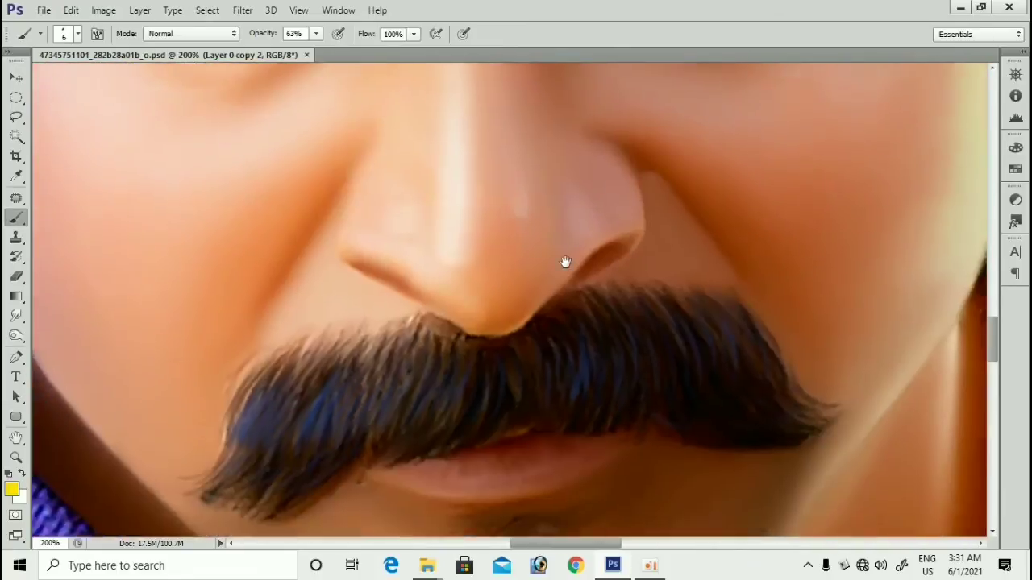
{"action": "left_click_drag", "start_coordinate": [558, 472], "coordinate": [565, 261]}
{"action": "key", "text": "ctrl+minus"}
{"action": "key", "text": "ctrl+plus"}
{"action": "scroll", "coordinate": [561, 262], "scroll_direction": "up", "scroll_amount": 2}
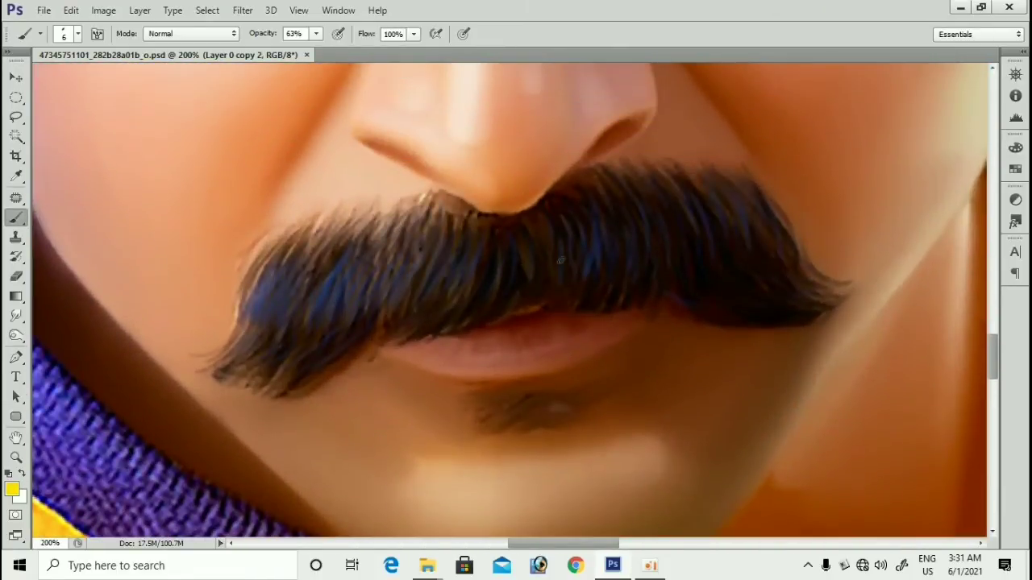
Step: Replace the yellow stroke below the lower lip with fine hair strokes in the default colours at 26% brush opacity
{"action": "scroll", "coordinate": [513, 327], "scroll_direction": "down", "scroll_amount": 2}
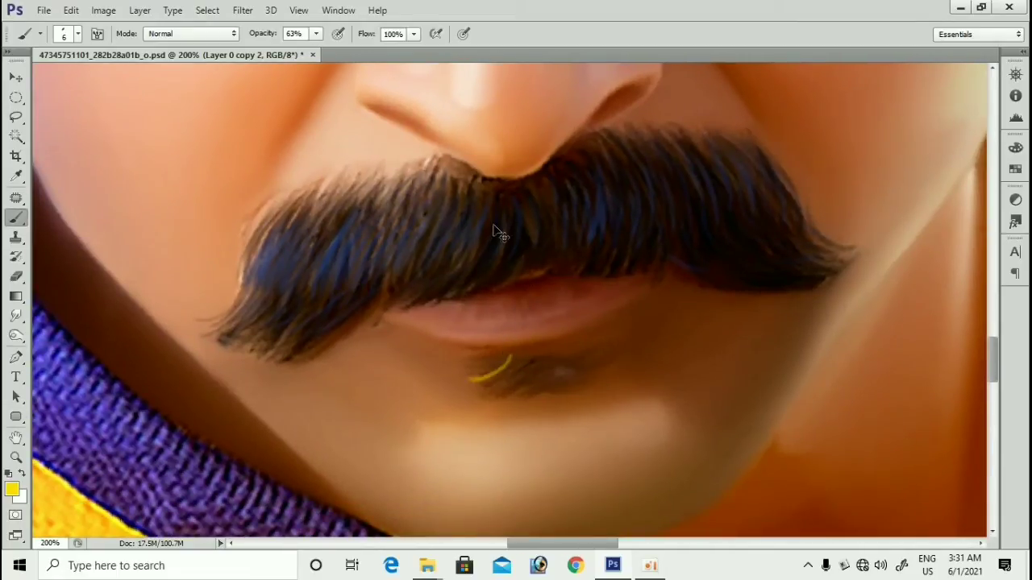
{"action": "key", "text": "ctrl+z"}
{"action": "key", "text": "d"}
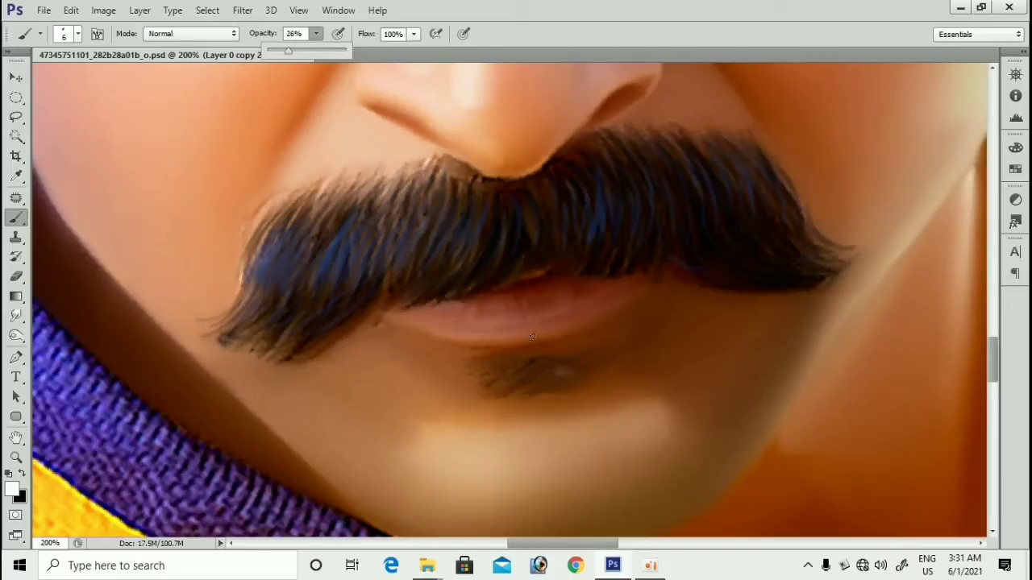
{"action": "key", "text": "ctrl+plus"}
{"action": "left_click_drag", "start_coordinate": [508, 348], "coordinate": [509, 301]}
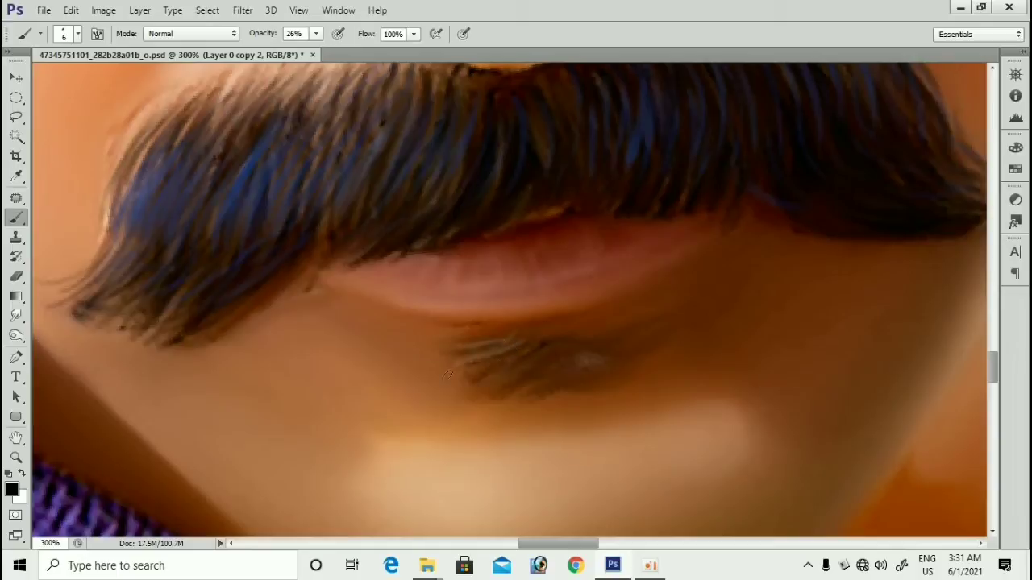
{"action": "key", "text": "v"}
{"action": "left_click_drag", "start_coordinate": [554, 368], "coordinate": [586, 375]}
{"action": "key", "text": "ctrl+z"}
Step: Create the new layer Layer 12 and paint black hair strokes to fill out the patch below the lower lip
{"action": "key", "text": "ctrl+shift+n"}
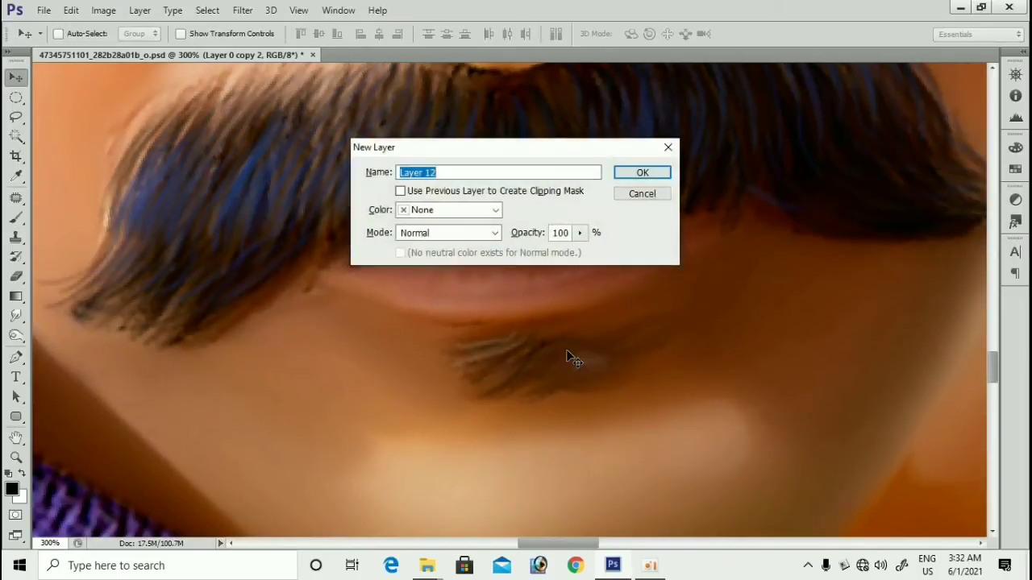
{"action": "key", "text": "Return"}
{"action": "key", "text": "b"}
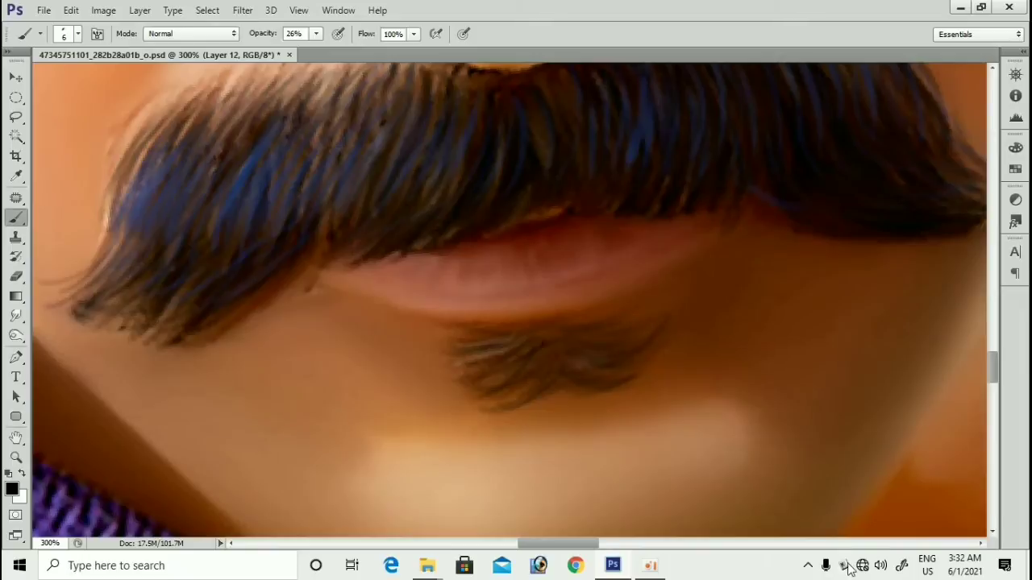
Step: Switch to the Layer 0 copy 2 layer and lasso the upper edges of both moustache halves
{"action": "key", "text": "ctrl+minus"}
{"action": "scroll", "coordinate": [698, 136], "scroll_direction": "up", "scroll_amount": 1}
{"action": "key", "text": "v"}
{"action": "left_click_drag", "start_coordinate": [698, 134], "coordinate": [702, 158]}
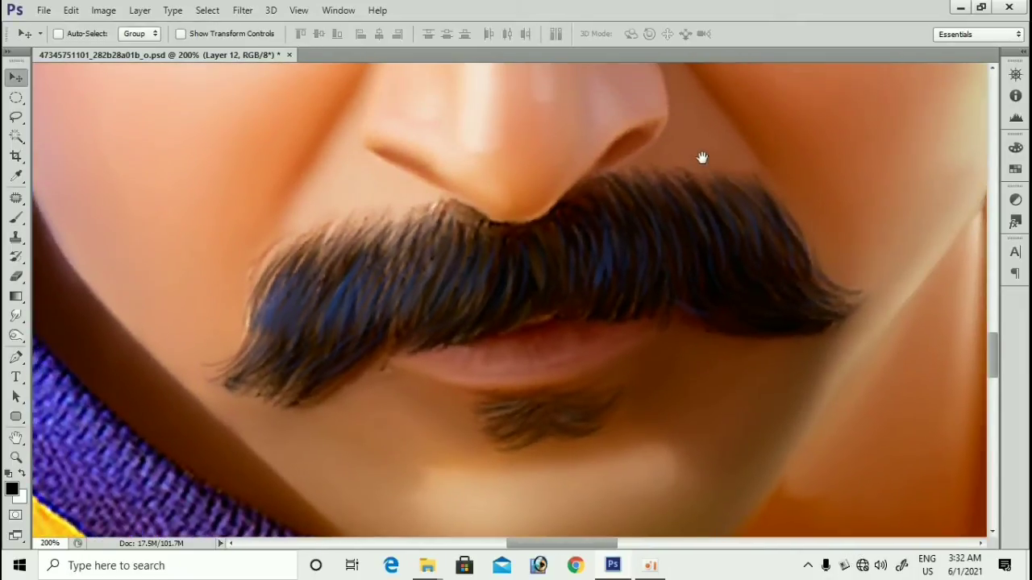
{"action": "right_click", "coordinate": [703, 157]}
{"action": "left_click", "coordinate": [745, 147]}
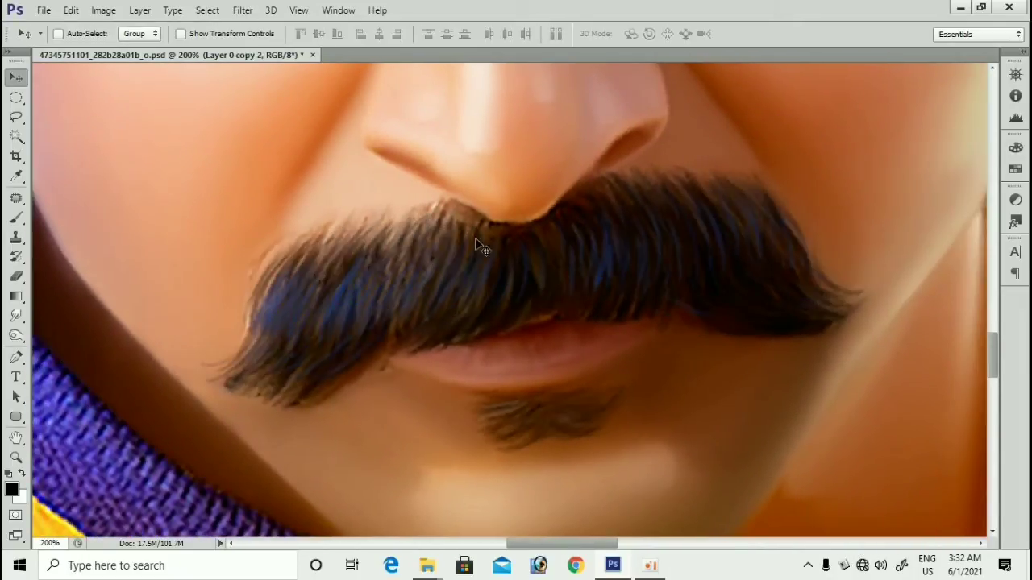
{"action": "key", "text": "l"}
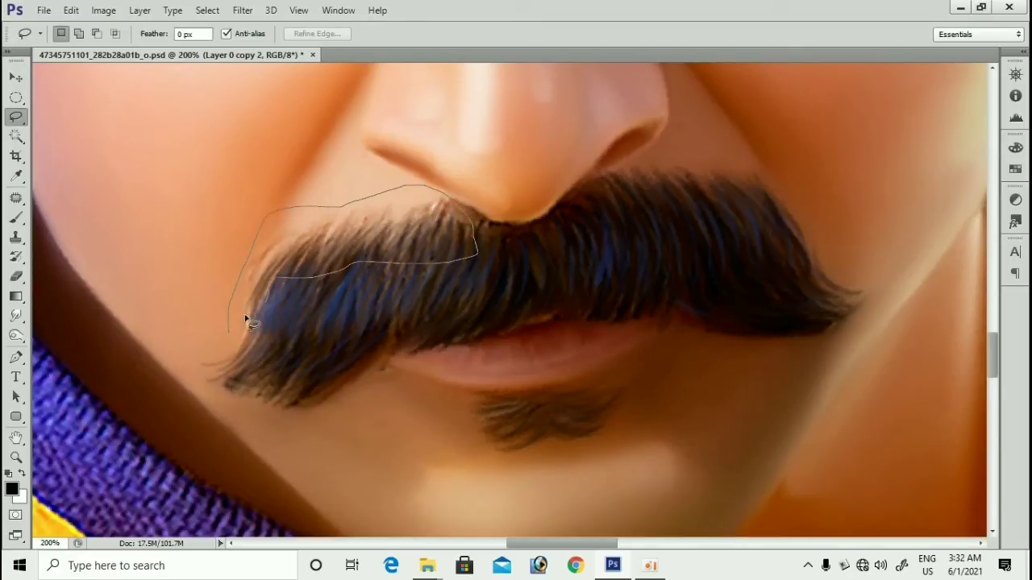
{"action": "left_click_drag", "start_coordinate": [245, 318], "coordinate": [249, 322]}
{"action": "key", "text": "shift"}
{"action": "mouse_move", "coordinate": [546, 228]}
{"action": "left_mouse_down"}
{"action": "mouse_move", "coordinate": [588, 217]}
{"action": "mouse_move", "coordinate": [786, 235]}
{"action": "left_mouse_up"}
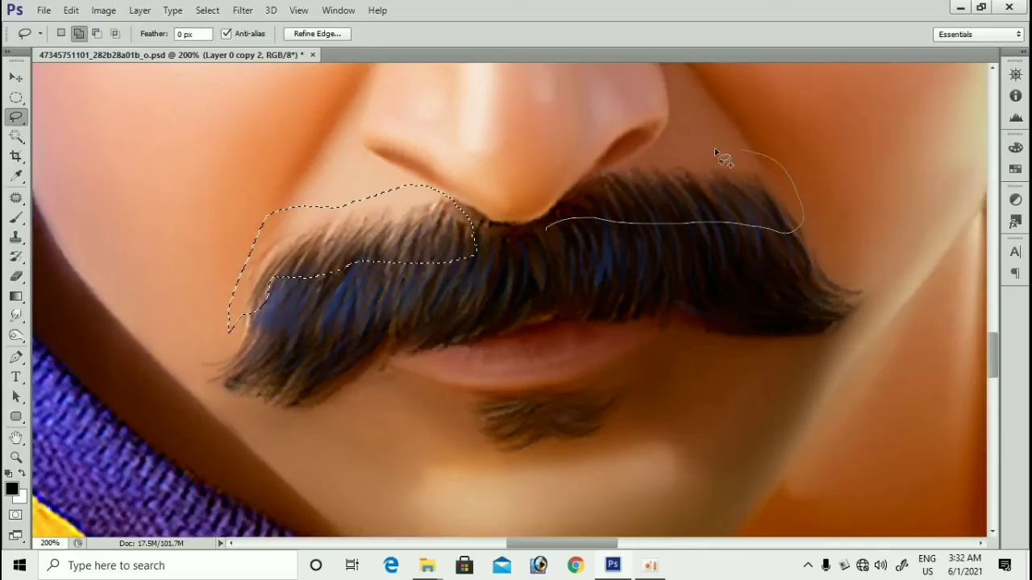
{"action": "left_click_drag", "start_coordinate": [564, 228], "coordinate": [558, 224]}
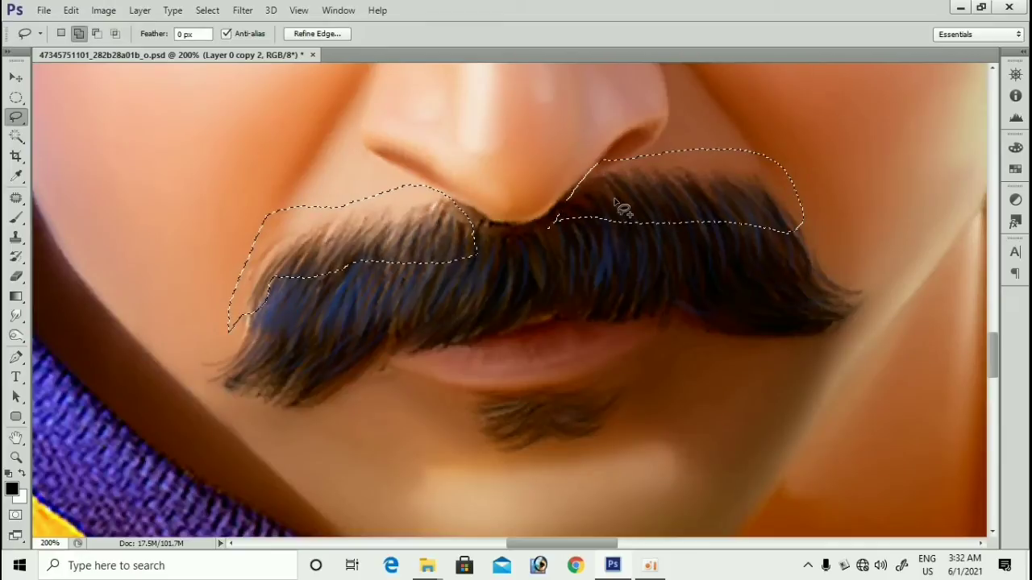
Step: Add the moustache's outer tip and its lower edges on both sides to the lasso selection
{"action": "scroll", "coordinate": [620, 193], "scroll_direction": "down", "scroll_amount": 2}
{"action": "key", "text": "shift"}
{"action": "mouse_move", "coordinate": [802, 298]}
{"action": "left_mouse_down"}
{"action": "mouse_move", "coordinate": [849, 259]}
{"action": "mouse_move", "coordinate": [835, 207]}
{"action": "mouse_move", "coordinate": [784, 210]}
{"action": "mouse_move", "coordinate": [810, 243]}
{"action": "mouse_move", "coordinate": [813, 284]}
{"action": "mouse_move", "coordinate": [699, 280]}
{"action": "left_mouse_up"}
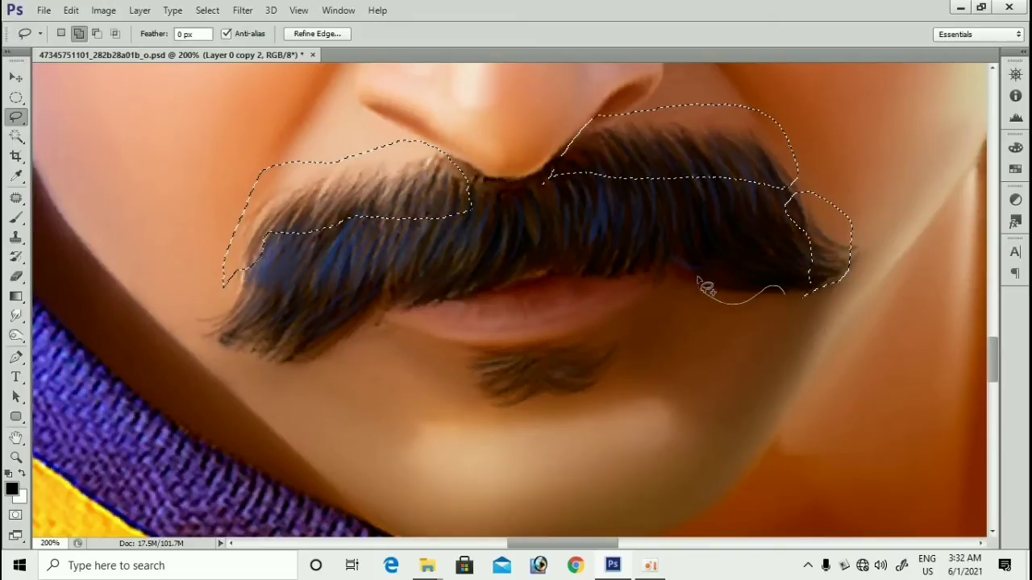
{"action": "mouse_move", "coordinate": [621, 242]}
{"action": "left_mouse_down"}
{"action": "mouse_move", "coordinate": [592, 292]}
{"action": "mouse_move", "coordinate": [701, 292]}
{"action": "left_mouse_up"}
{"action": "mouse_move", "coordinate": [375, 324]}
{"action": "left_mouse_down"}
{"action": "mouse_move", "coordinate": [394, 298]}
{"action": "mouse_move", "coordinate": [455, 292]}
{"action": "left_mouse_up"}
{"action": "mouse_move", "coordinate": [538, 277]}
{"action": "left_mouse_down"}
{"action": "mouse_move", "coordinate": [472, 250]}
{"action": "mouse_move", "coordinate": [395, 255]}
{"action": "mouse_move", "coordinate": [325, 309]}
{"action": "mouse_move", "coordinate": [283, 305]}
{"action": "left_mouse_up"}
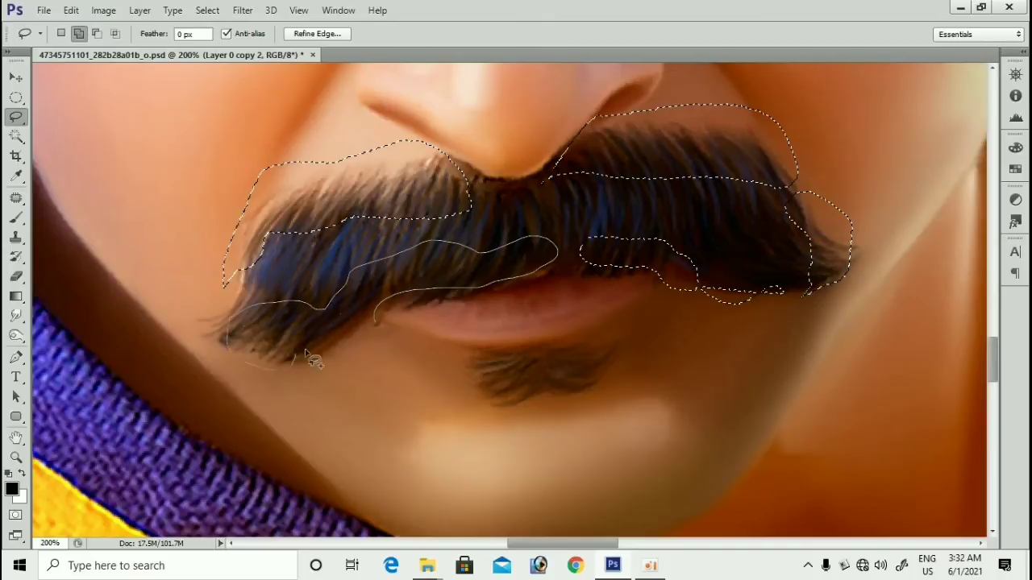
{"action": "left_click_drag", "start_coordinate": [313, 360], "coordinate": [297, 364]}
Step: Feather the moustache edge selection by 10 pixels
{"action": "key", "text": "m"}
{"action": "right_click", "coordinate": [428, 271]}
{"action": "left_click", "coordinate": [429, 274]}
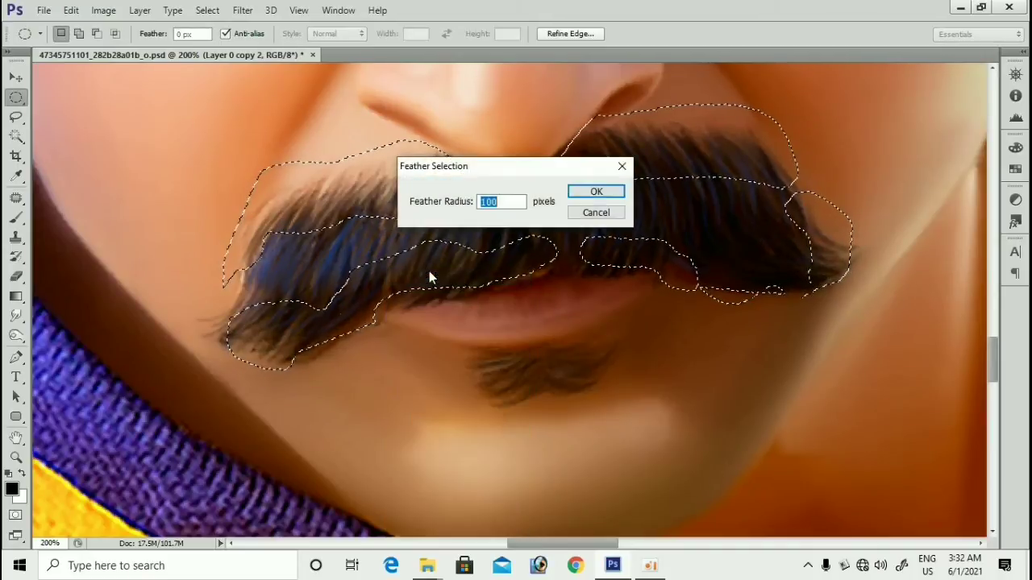
{"action": "type", "text": "10"}
{"action": "key", "text": "Return"}
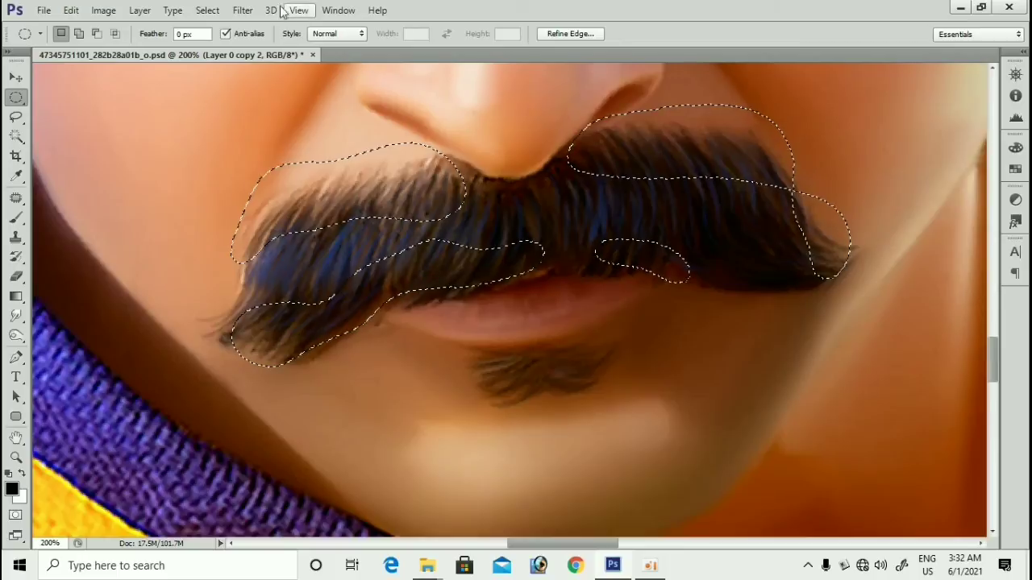
Step: Soften the selected moustache edges with a slight Gaussian Blur and clear the selection
{"action": "left_click", "coordinate": [243, 9]}
{"action": "mouse_move", "coordinate": [288, 163]}
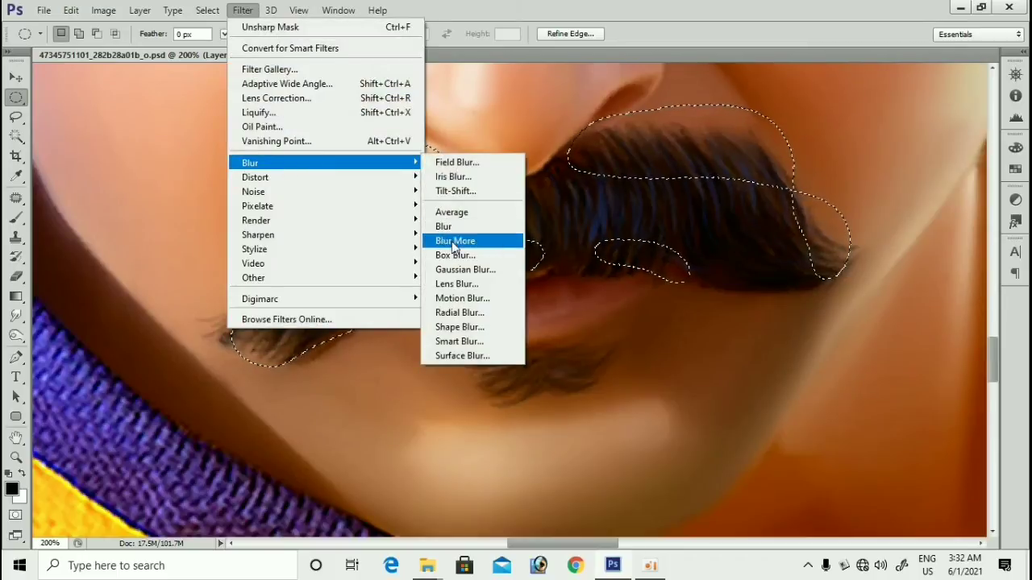
{"action": "left_click", "coordinate": [457, 269]}
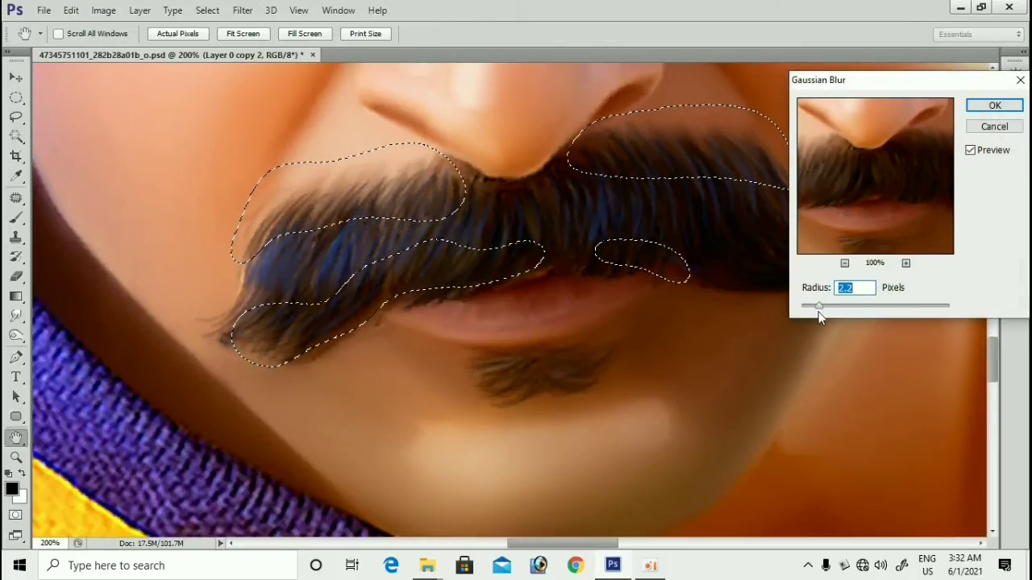
{"action": "mouse_move", "coordinate": [818, 312]}
{"action": "left_mouse_down"}
{"action": "mouse_move", "coordinate": [801, 310]}
{"action": "mouse_move", "coordinate": [811, 311]}
{"action": "left_mouse_up"}
{"action": "left_click", "coordinate": [993, 106]}
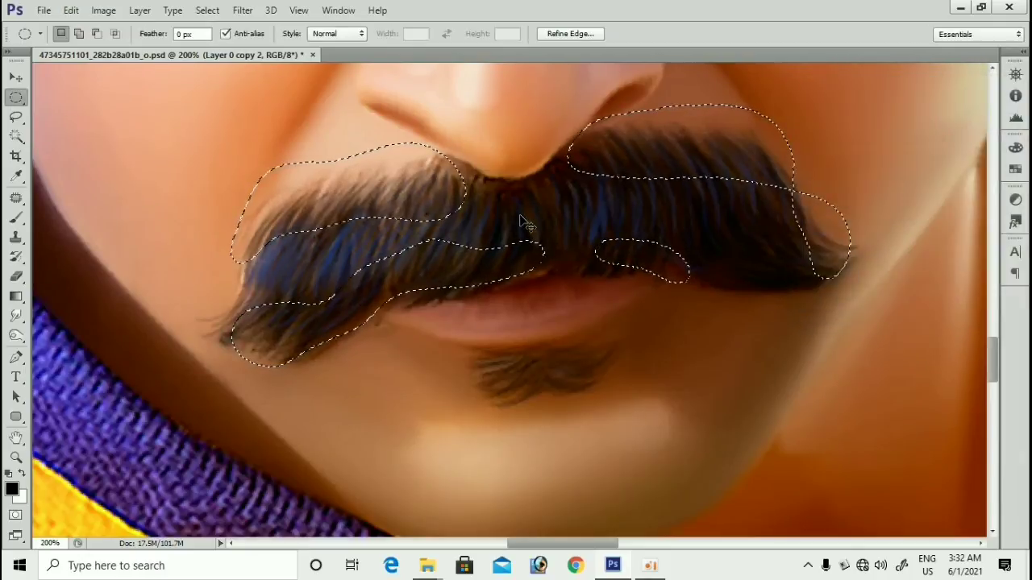
{"action": "key", "text": "ctrl+d"}
Step: Lasso the hair patch below the lower lip and feather the selection by 10 pixels
{"action": "key", "text": "ctrl+minus"}
{"action": "key", "text": "z"}
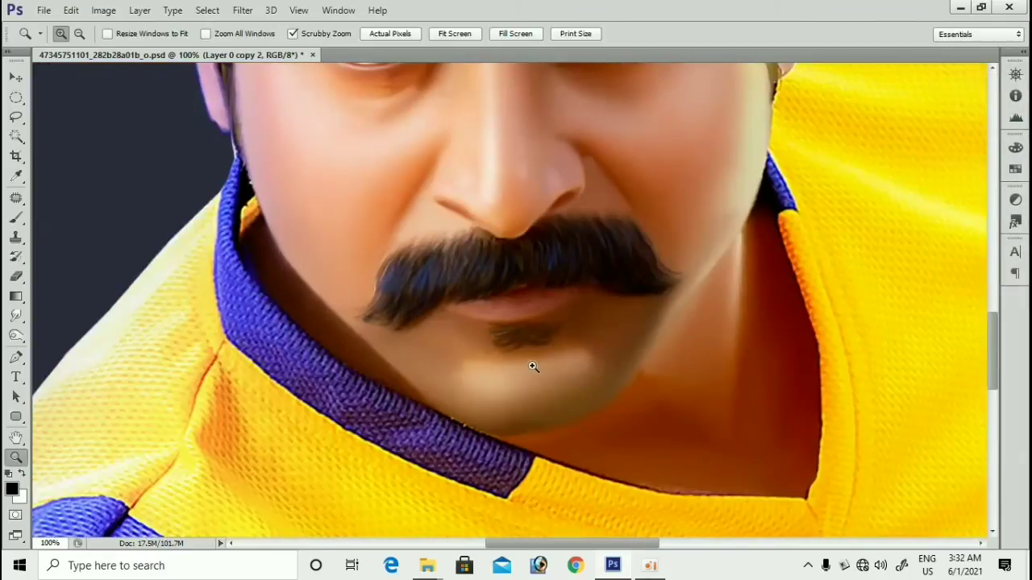
{"action": "left_click", "coordinate": [532, 366]}
{"action": "scroll", "coordinate": [564, 295], "scroll_direction": "down", "scroll_amount": 2}
{"action": "key", "text": "l"}
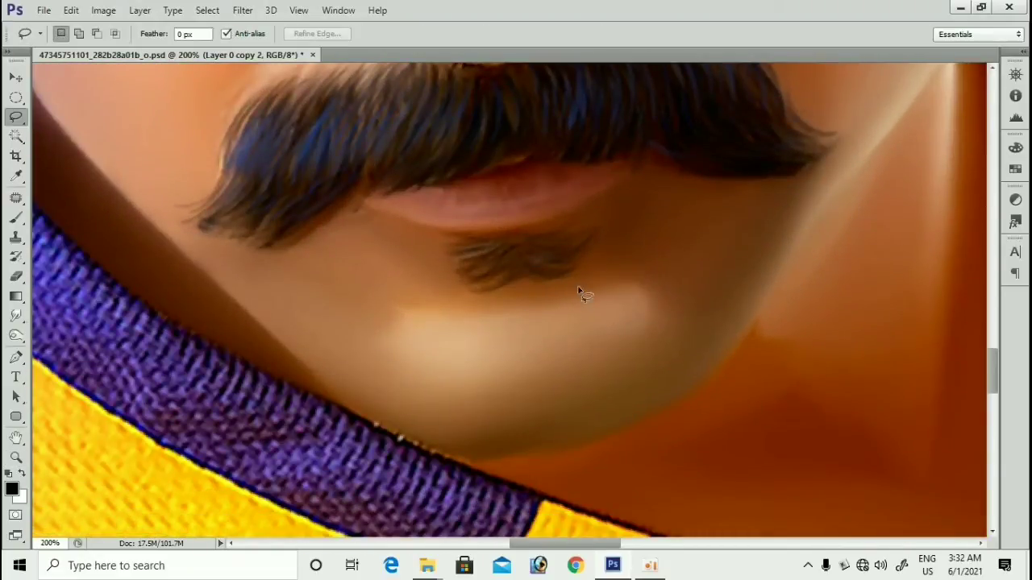
{"action": "left_click_drag", "start_coordinate": [558, 278], "coordinate": [559, 273]}
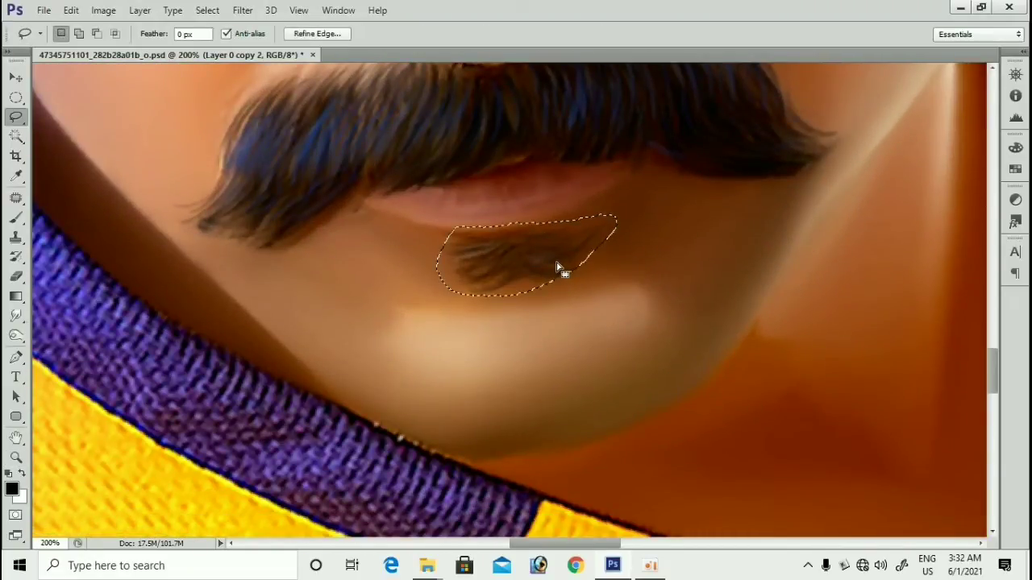
{"action": "key", "text": "m"}
{"action": "right_click", "coordinate": [558, 270]}
{"action": "left_click", "coordinate": [604, 275]}
{"action": "key", "text": "Return"}
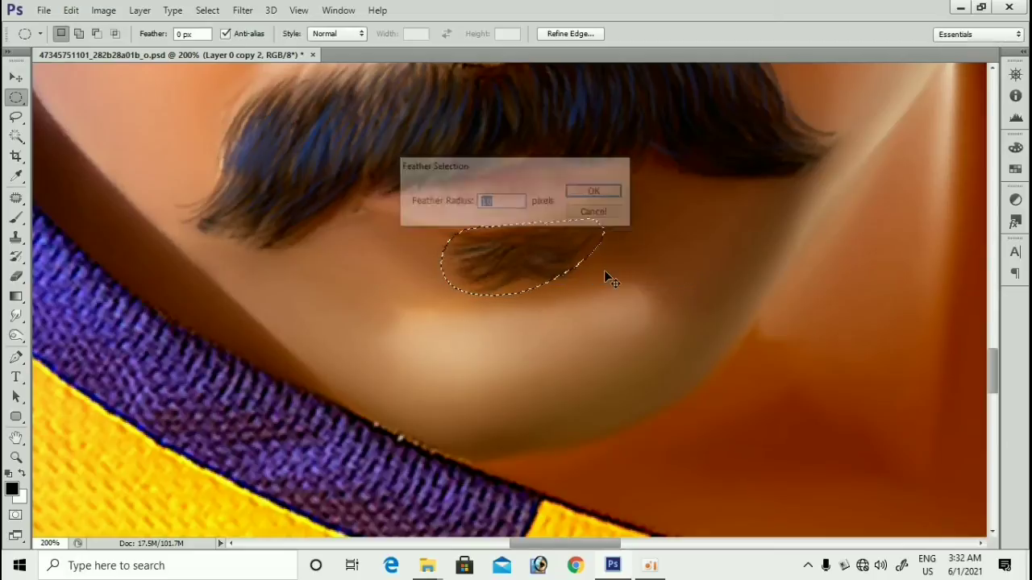
Step: Clear the selection around the hair patch and undo the trial move of the layer
{"action": "key", "text": "ctrl+d"}
{"action": "key", "text": "v"}
{"action": "left_click_drag", "start_coordinate": [575, 261], "coordinate": [582, 229]}
{"action": "key", "text": "ctrl+z"}
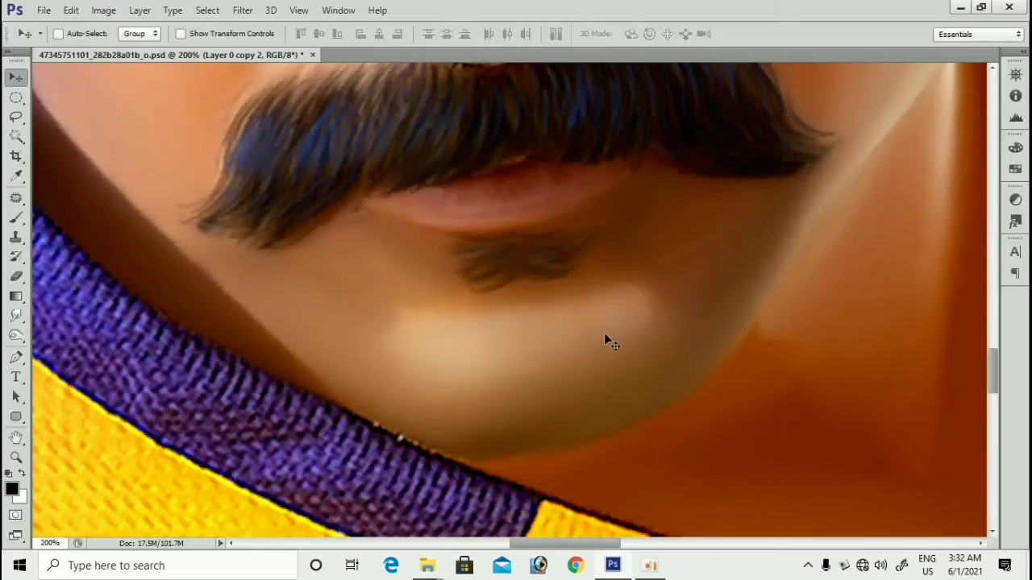
Step: Make Layer 2 the active layer from the hair's outer edge and save the document
{"action": "scroll", "coordinate": [635, 338], "scroll_direction": "up", "scroll_amount": 2}
{"action": "key", "text": "ctrl+minus"}
{"action": "key", "text": "ctrl+minus"}
{"action": "key", "text": "ctrl+minus"}
{"action": "key", "text": "ctrl+minus"}
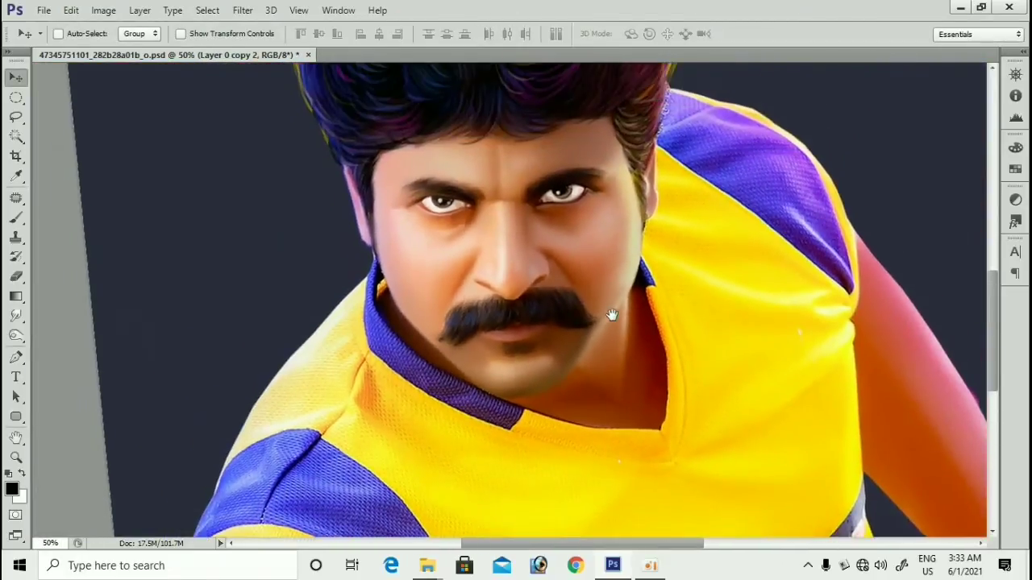
{"action": "key", "text": "ctrl+plus"}
{"action": "key", "text": "ctrl+plus"}
{"action": "key", "text": "ctrl+plus"}
{"action": "scroll", "coordinate": [564, 217], "scroll_direction": "up", "scroll_amount": 5}
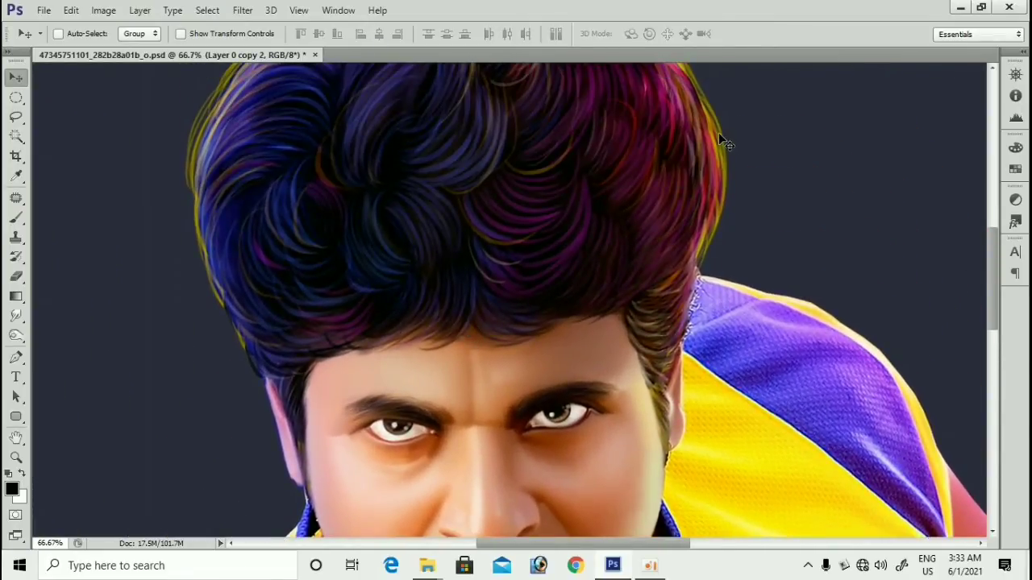
{"action": "right_click", "coordinate": [718, 133]}
{"action": "left_click", "coordinate": [748, 145]}
{"action": "left_click_drag", "start_coordinate": [693, 266], "coordinate": [711, 182]}
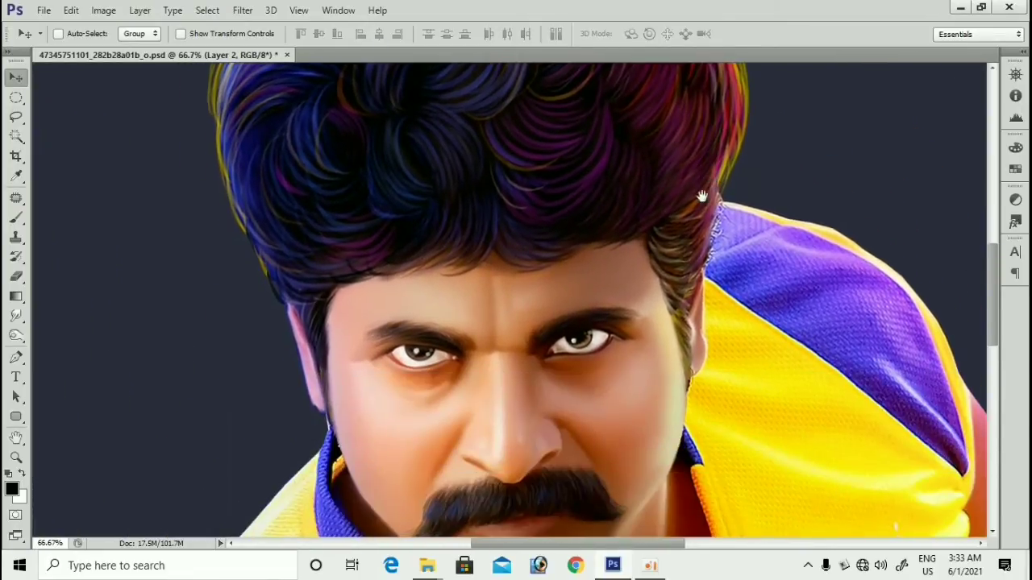
{"action": "key", "text": "ctrl+s"}
{"action": "scroll", "coordinate": [601, 237], "scroll_direction": "down", "scroll_amount": 1}
{"action": "key", "text": "ctrl+minus"}
{"action": "key", "text": "ctrl+minus"}
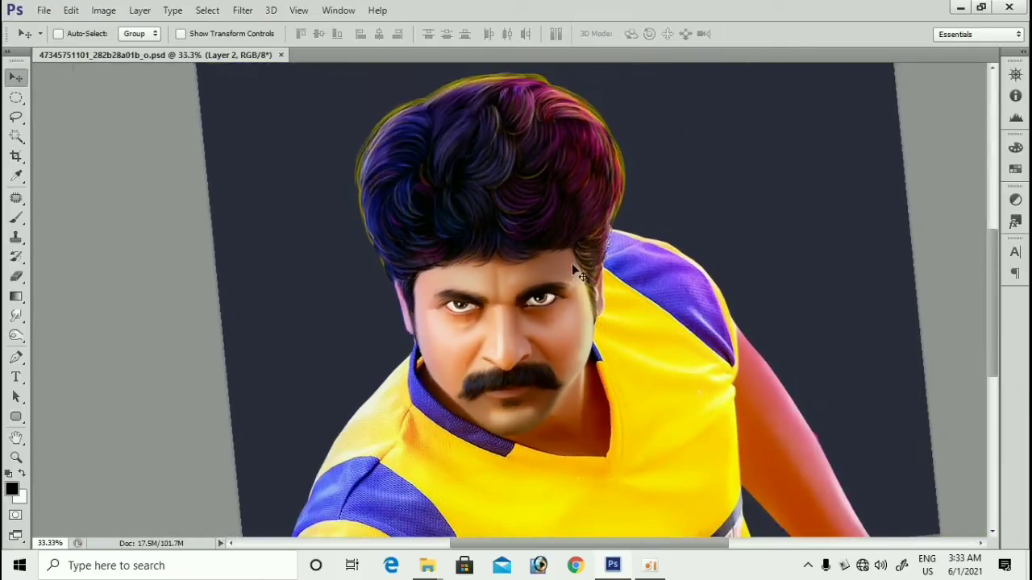
{"action": "scroll", "coordinate": [597, 291], "scroll_direction": "up", "scroll_amount": 2}
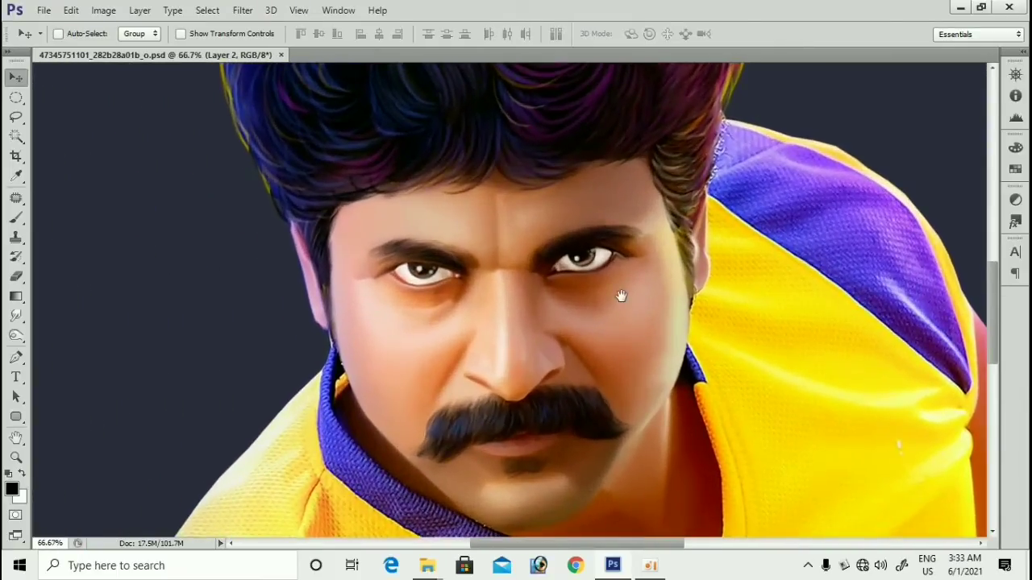
{"action": "scroll", "coordinate": [621, 296], "scroll_direction": "up", "scroll_amount": 3}
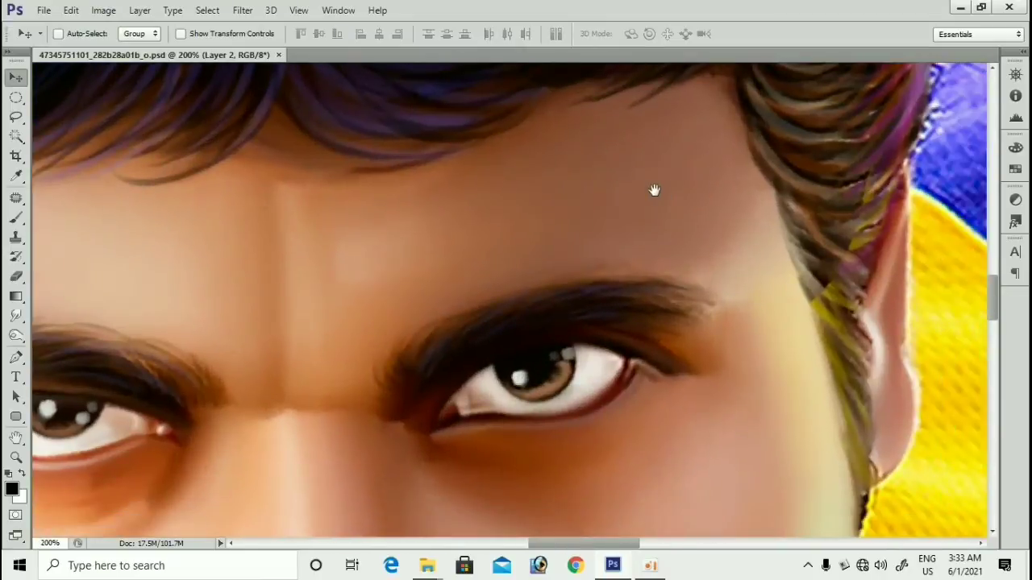
{"action": "scroll", "coordinate": [809, 216], "scroll_direction": "down", "scroll_amount": 2}
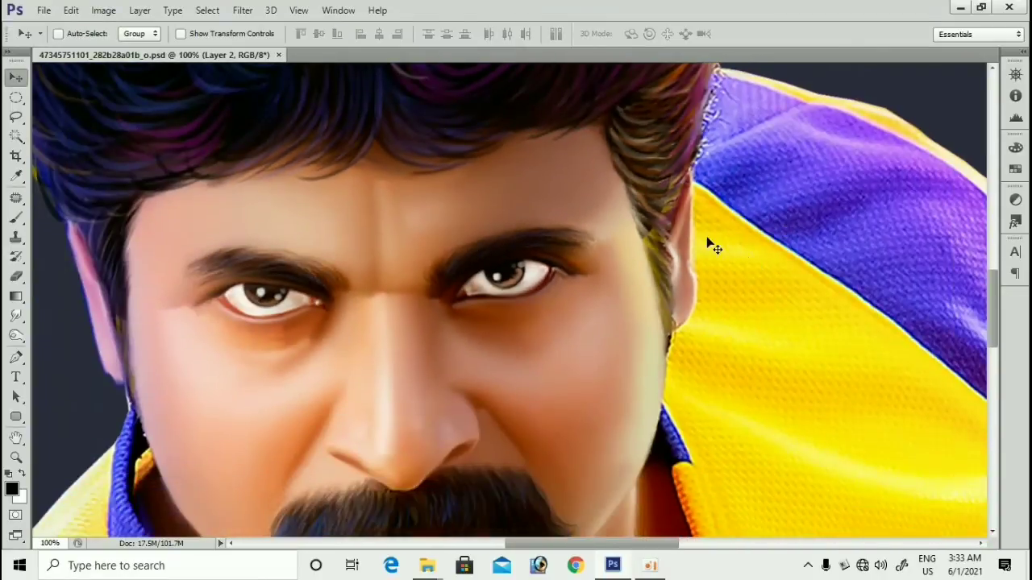
{"action": "right_click", "coordinate": [670, 218]}
{"action": "left_click", "coordinate": [670, 212]}
{"action": "left_click_drag", "start_coordinate": [647, 220], "coordinate": [676, 198]}
{"action": "key", "text": "ctrl+z"}
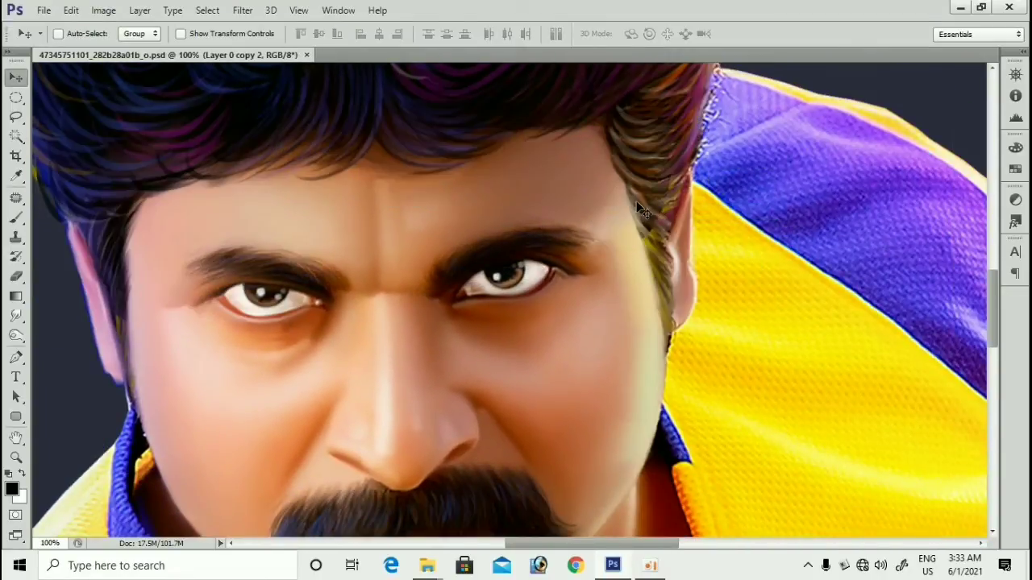
Step: Make Layer 8 copy active and erase the yellow strands over the sideburn beside the jersey shoulder with the Eraser at 84% opacity
{"action": "right_click", "coordinate": [635, 203]}
{"action": "left_click", "coordinate": [656, 211]}
{"action": "left_click", "coordinate": [656, 211]}
{"action": "right_click", "coordinate": [668, 207]}
{"action": "left_click", "coordinate": [681, 218]}
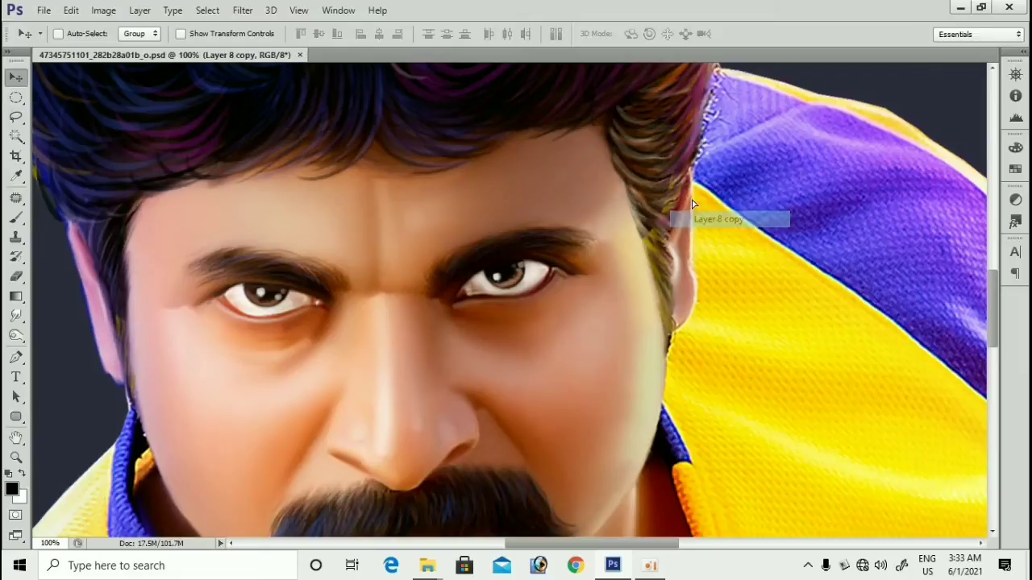
{"action": "key", "text": "e"}
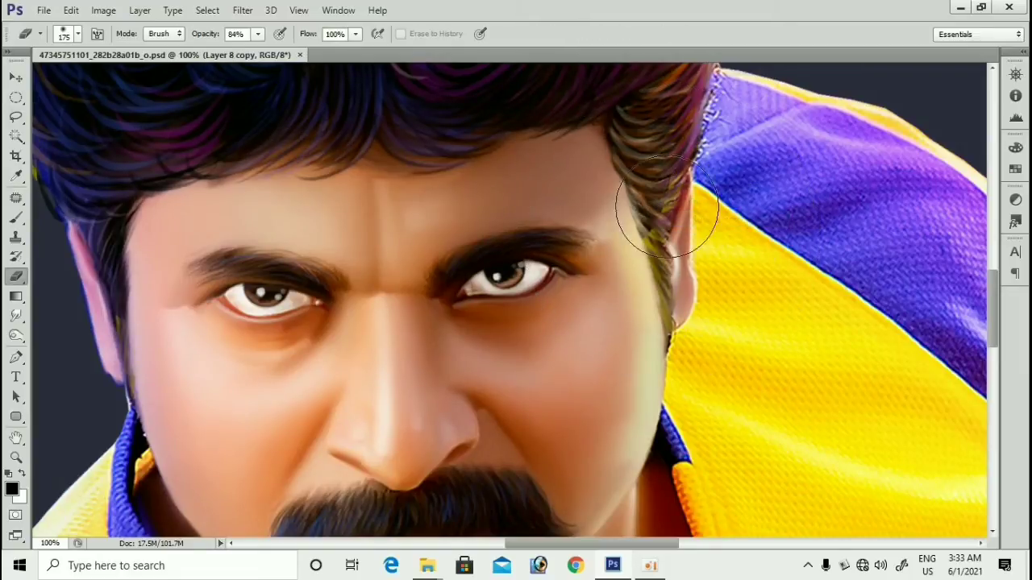
{"action": "left_click", "coordinate": [676, 283]}
{"action": "left_click_drag", "start_coordinate": [625, 324], "coordinate": [697, 390]}
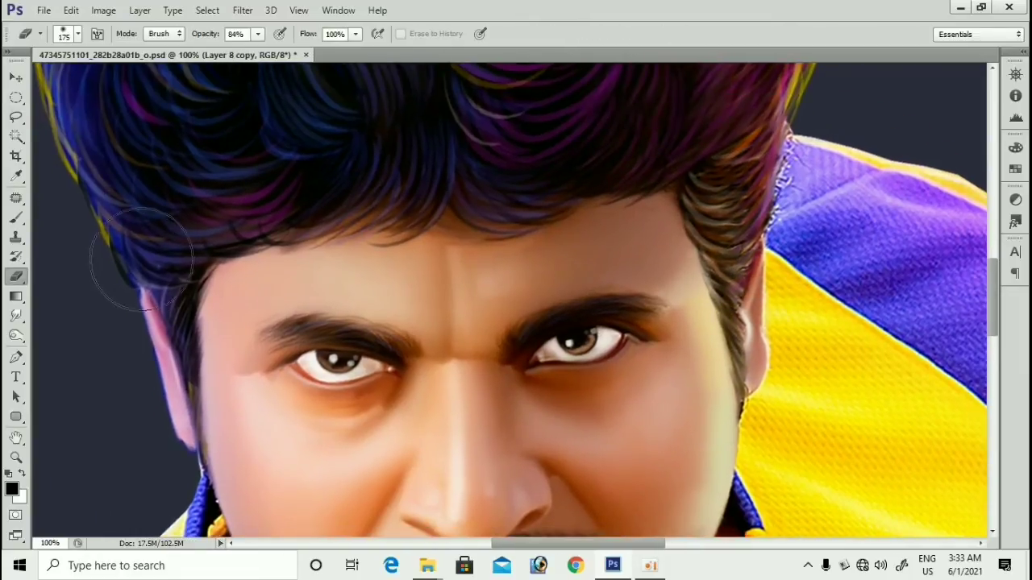
Step: Erase the stray yellow strands along the opposite sideburn and hair edge, reducing the eraser size to 150
{"action": "mouse_move", "coordinate": [595, 212]}
{"action": "left_mouse_down"}
{"action": "mouse_move", "coordinate": [545, 303]}
{"action": "mouse_move", "coordinate": [566, 221]}
{"action": "left_mouse_up"}
{"action": "key", "text": "bracketleft"}
{"action": "key", "text": "ctrl+minus"}
{"action": "key", "text": "ctrl+plus"}
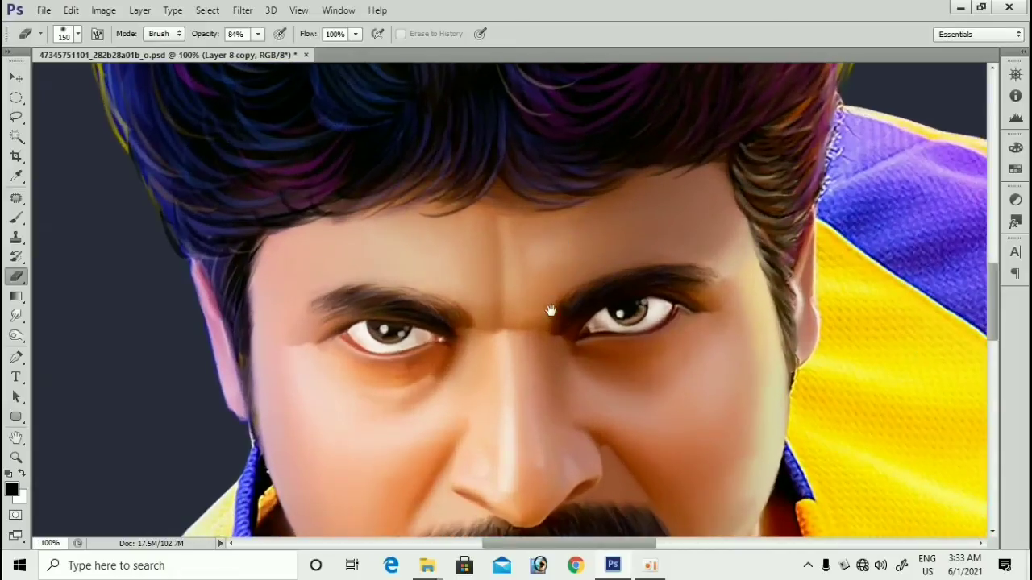
Step: Make Layer 0 copy 2 the active layer by picking it on the face
{"action": "left_click_drag", "start_coordinate": [550, 308], "coordinate": [552, 251]}
{"action": "key", "text": "ctrl+minus"}
{"action": "left_click_drag", "start_coordinate": [574, 375], "coordinate": [574, 316]}
{"action": "key", "text": "ctrl+plus"}
{"action": "scroll", "coordinate": [548, 275], "scroll_direction": "down", "scroll_amount": 1}
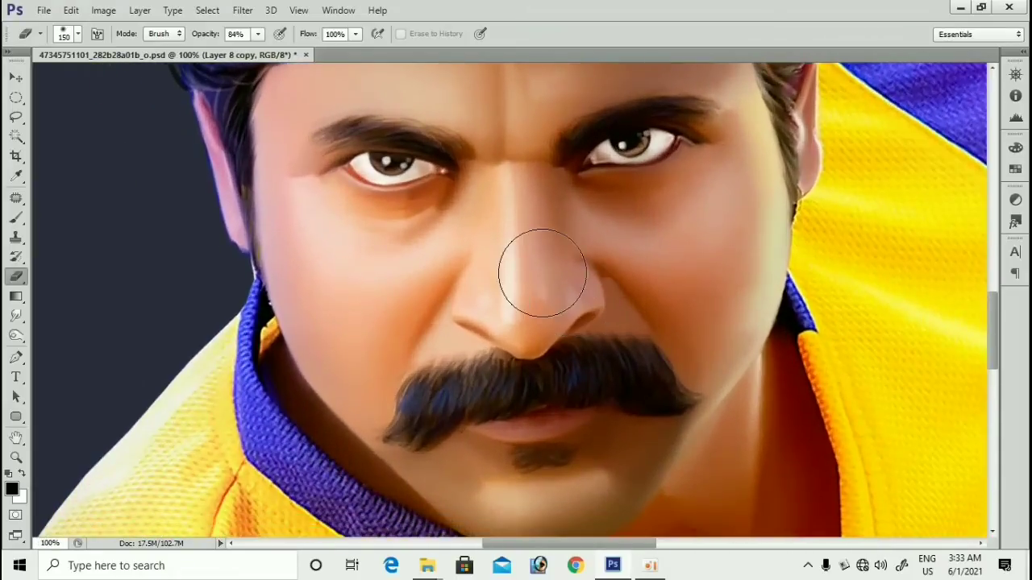
{"action": "key", "text": "v"}
{"action": "right_click", "coordinate": [556, 271]}
{"action": "left_click", "coordinate": [600, 276]}
{"action": "key", "text": "ctrl+z"}
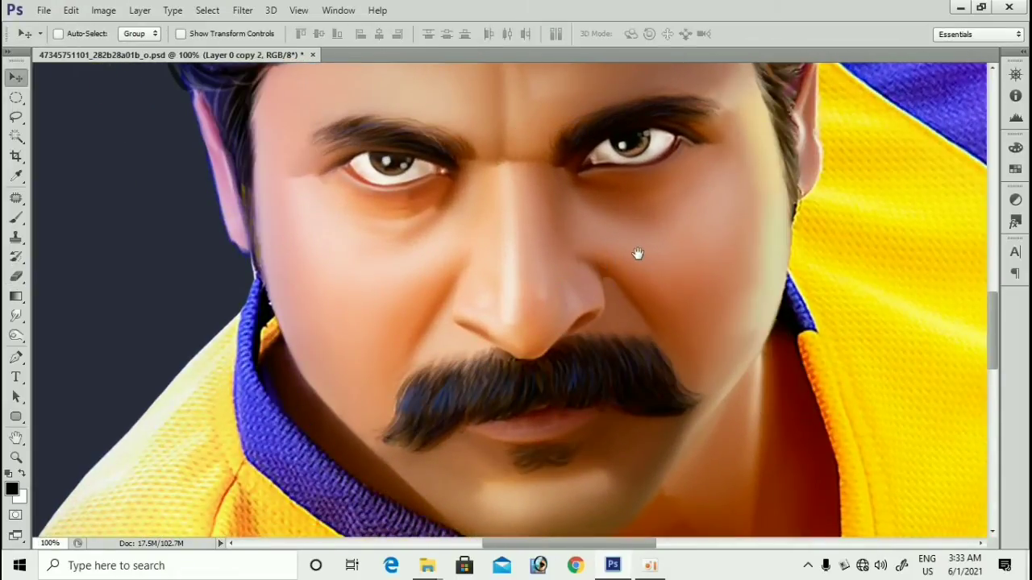
{"action": "left_click_drag", "start_coordinate": [638, 253], "coordinate": [628, 251]}
{"action": "right_click", "coordinate": [684, 276]}
{"action": "left_click", "coordinate": [701, 285]}
{"action": "key", "text": "ctrl+minus"}
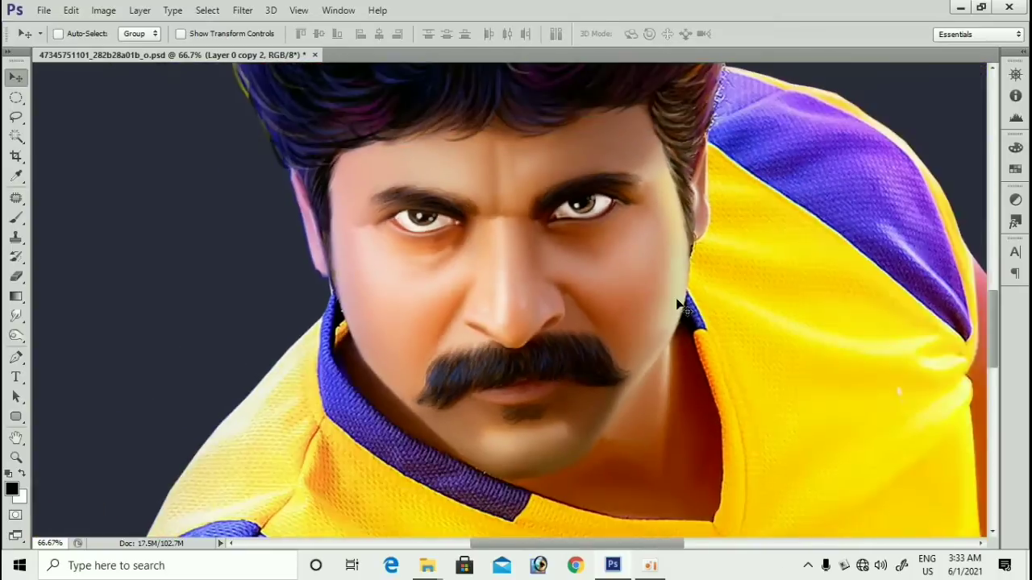
{"action": "key", "text": "z"}
{"action": "left_click", "coordinate": [487, 281]}
{"action": "key", "text": "v"}
{"action": "right_click", "coordinate": [507, 287]}
{"action": "left_click", "coordinate": [511, 292]}
{"action": "left_click_drag", "start_coordinate": [507, 292], "coordinate": [584, 290]}
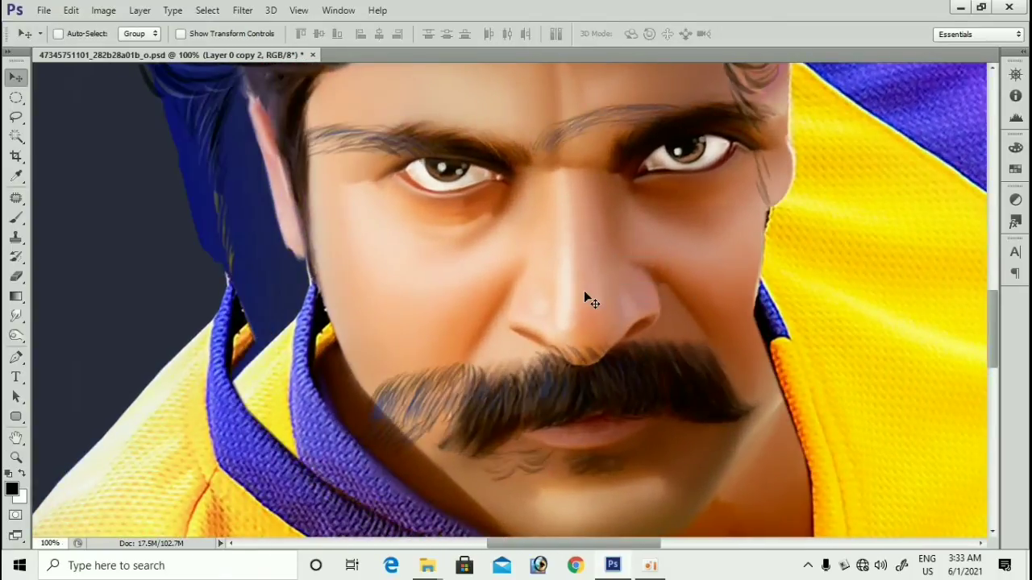
{"action": "key", "text": "ctrl+z"}
{"action": "mouse_move", "coordinate": [472, 304]}
{"action": "left_mouse_down"}
{"action": "mouse_move", "coordinate": [496, 284]}
{"action": "mouse_move", "coordinate": [495, 301]}
{"action": "left_mouse_up"}
Step: Lasso the inner part of the moustache from end to end and feather the selection by 10 pixels
{"action": "key", "text": "l"}
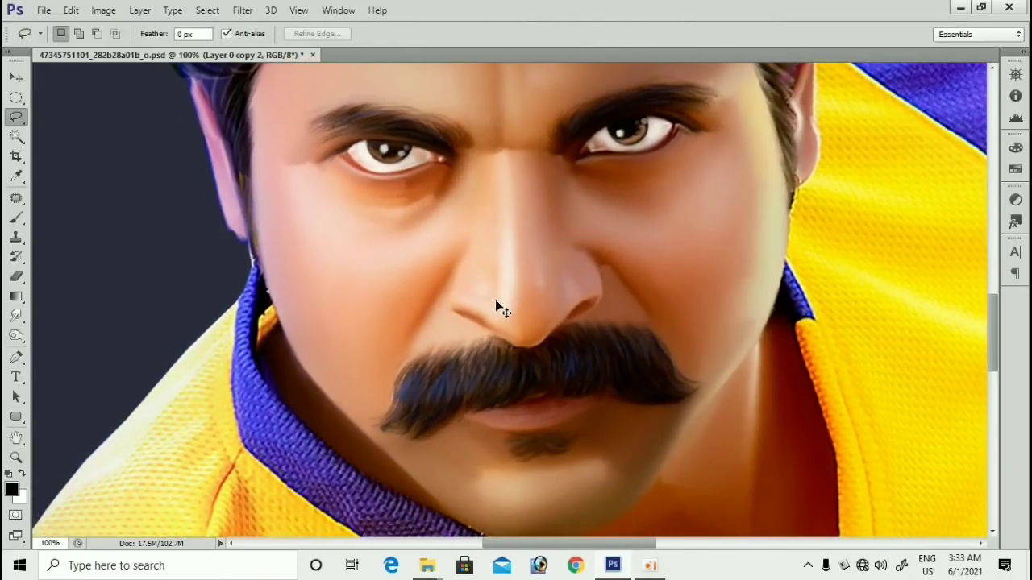
{"action": "key", "text": "ctrl+plus"}
{"action": "key", "text": "ctrl+minus"}
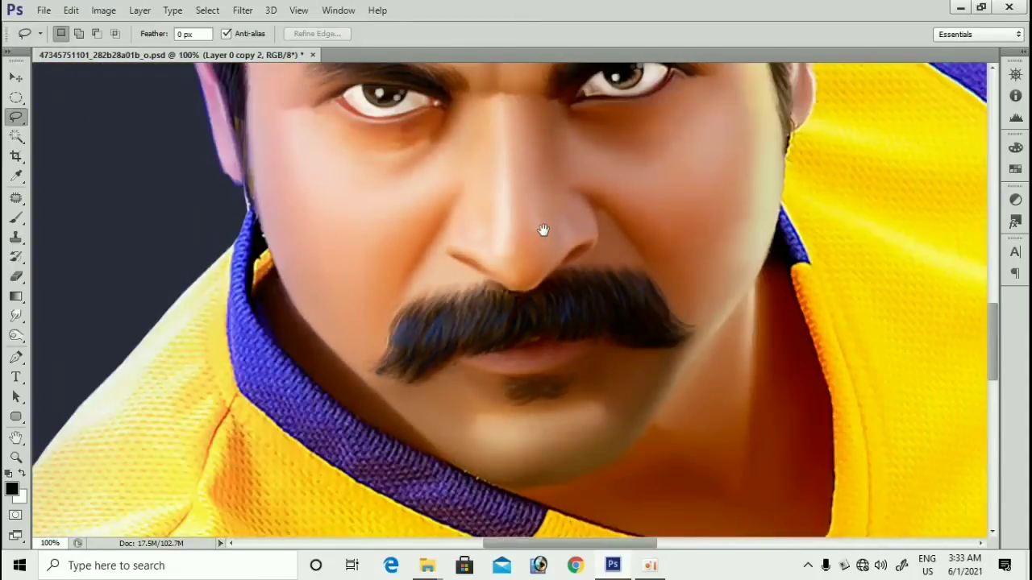
{"action": "key", "text": "ctrl+plus"}
{"action": "left_click_drag", "start_coordinate": [497, 251], "coordinate": [542, 256]}
{"action": "key", "text": "ctrl+minus"}
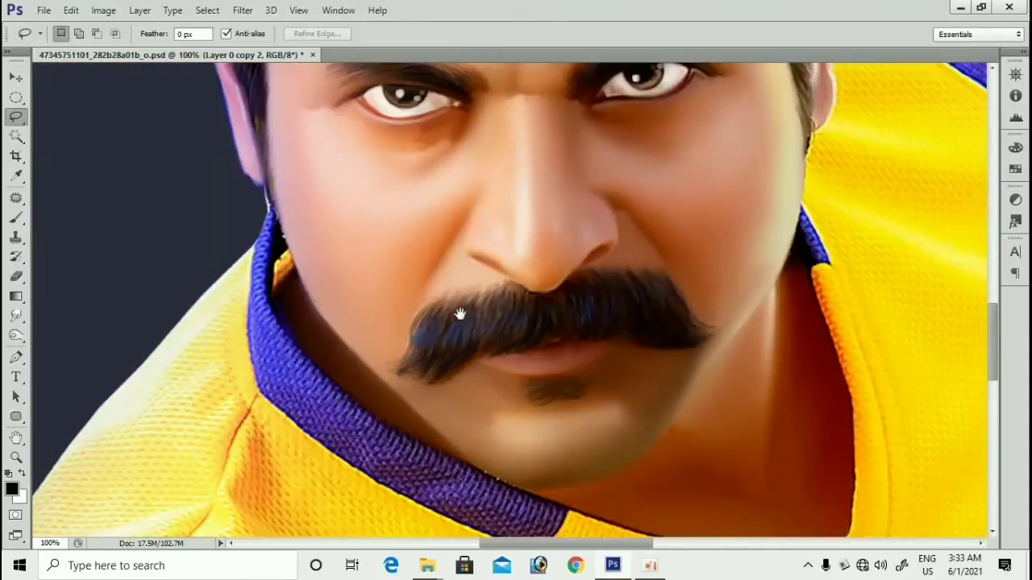
{"action": "key", "text": "ctrl+plus"}
{"action": "left_click_drag", "start_coordinate": [521, 337], "coordinate": [512, 360]}
{"action": "key", "text": "ctrl+minus"}
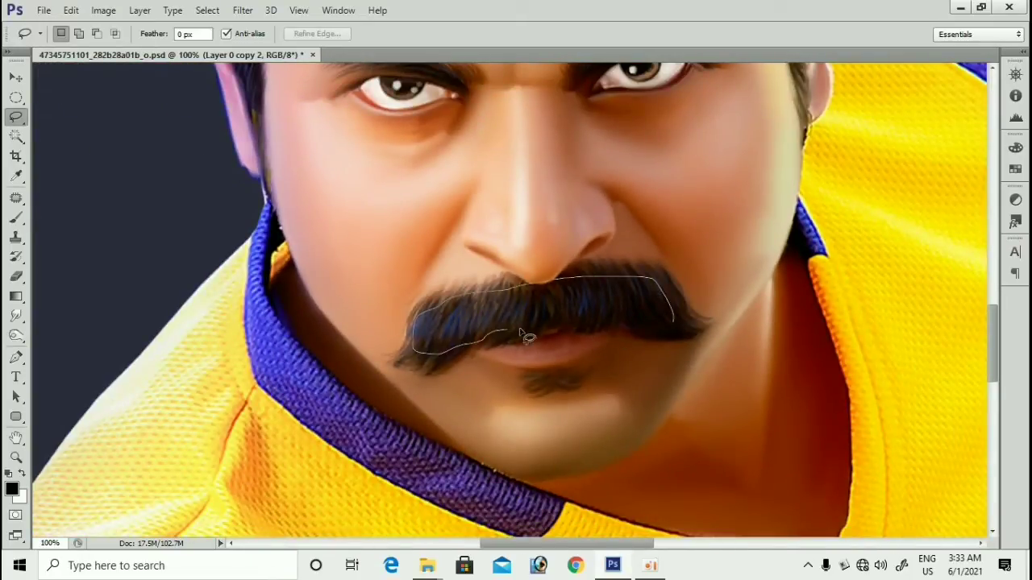
{"action": "left_click_drag", "start_coordinate": [672, 325], "coordinate": [671, 326]}
{"action": "key", "text": "m"}
{"action": "right_click", "coordinate": [595, 309]}
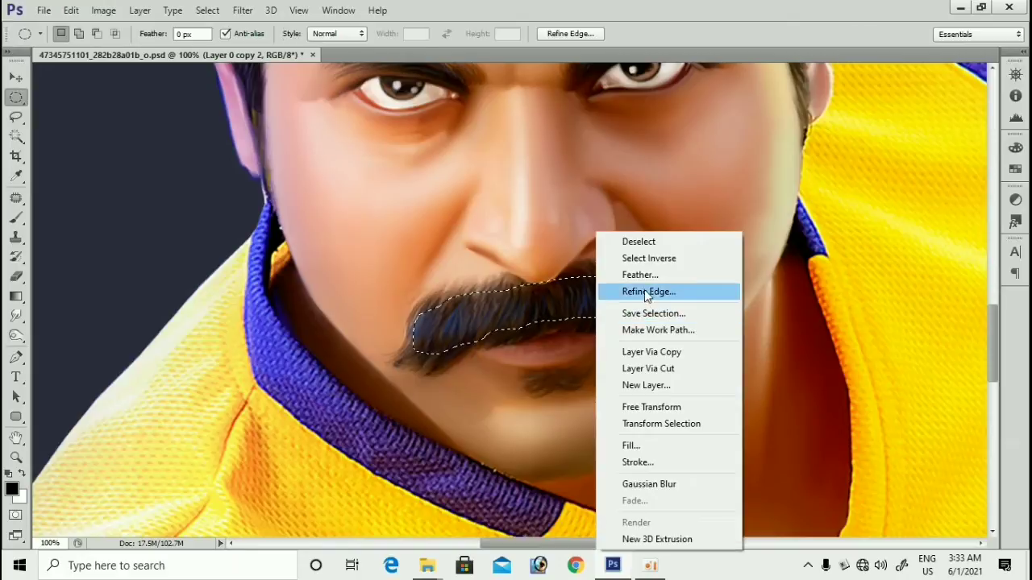
{"action": "left_click", "coordinate": [641, 273]}
{"action": "key", "text": "Return"}
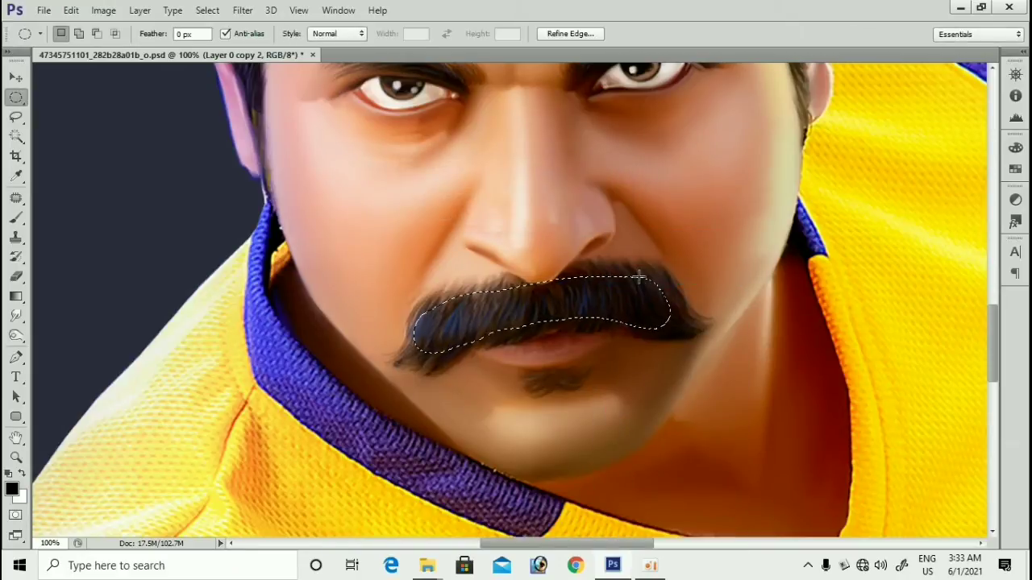
Step: Clear the feathered moustache selection
{"action": "key", "text": "z"}
{"action": "left_click", "coordinate": [568, 308]}
{"action": "key", "text": "ctrl+d"}
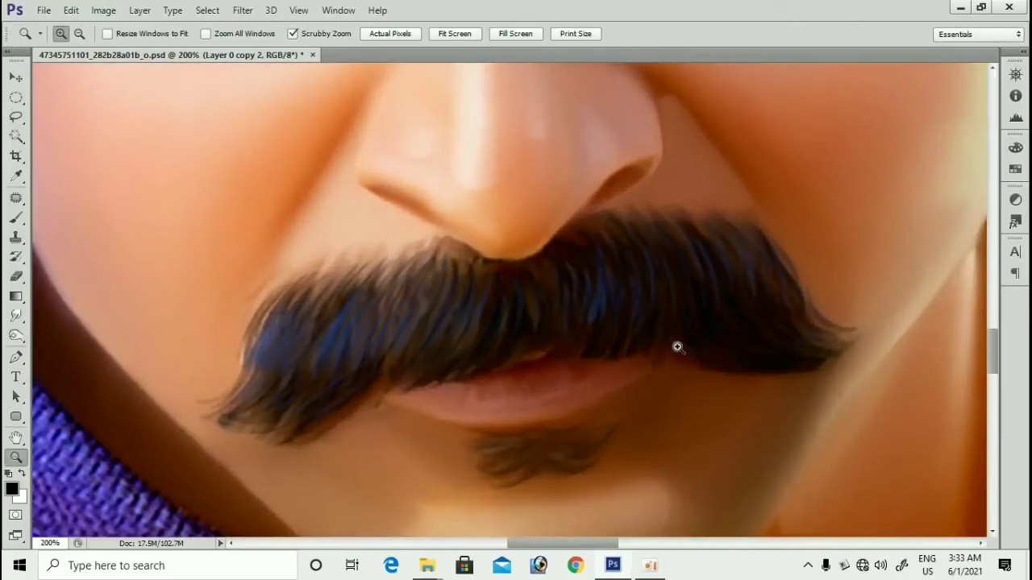
Step: Pick Layer 0 copy 2 on the forehead as the active layer and save the document
{"action": "key", "text": "ctrl+minus"}
{"action": "key", "text": "ctrl+minus"}
{"action": "left_click_drag", "start_coordinate": [635, 320], "coordinate": [644, 379]}
{"action": "key", "text": "ctrl+plus"}
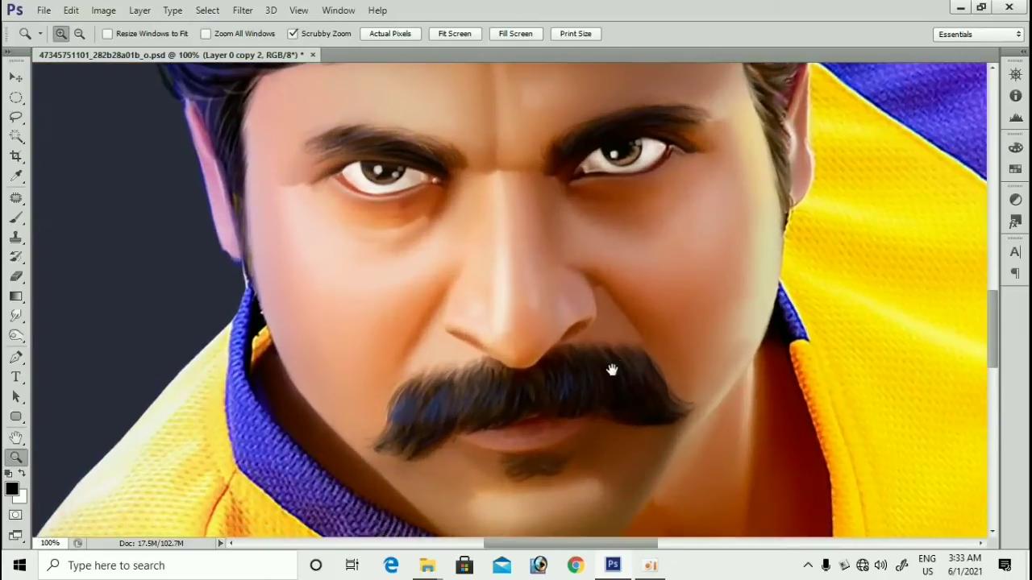
{"action": "key", "text": "ctrl+minus"}
{"action": "key", "text": "ctrl+minus"}
{"action": "key", "text": "ctrl+plus"}
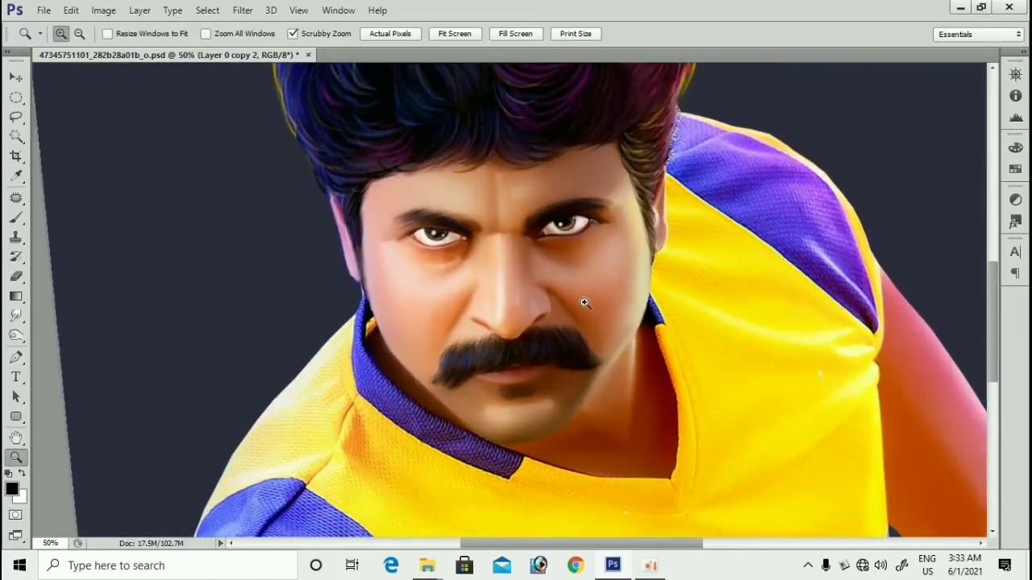
{"action": "left_click_drag", "start_coordinate": [553, 261], "coordinate": [553, 305]}
{"action": "key", "text": "ctrl+minus"}
{"action": "key", "text": "v"}
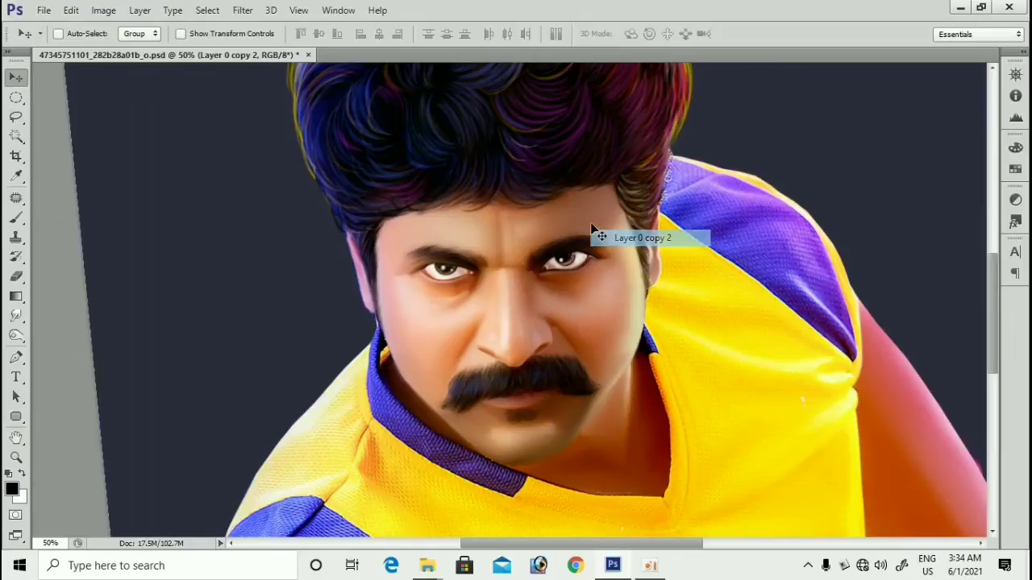
{"action": "key", "text": "ctrl+s"}
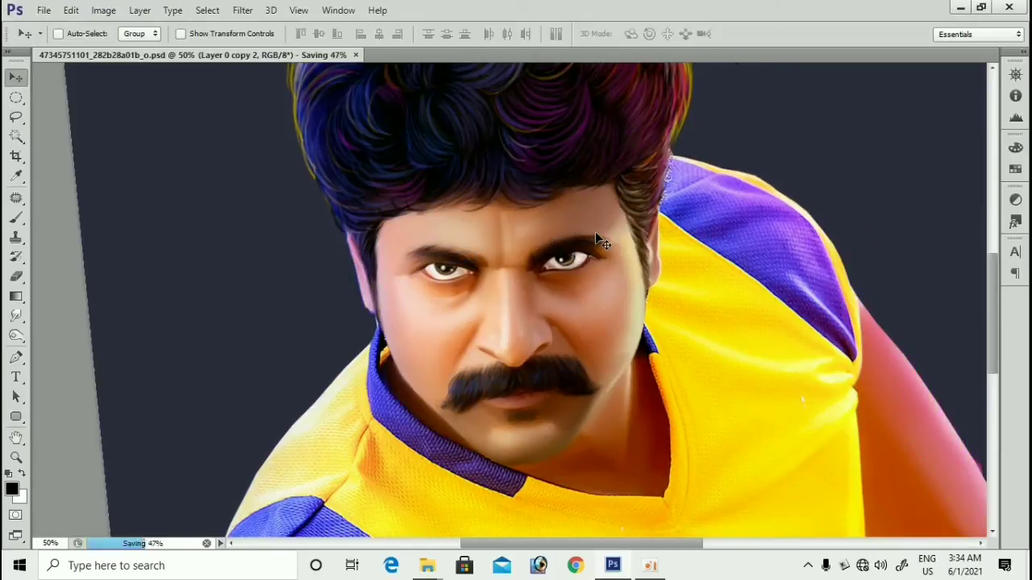
{"action": "key", "text": "ctrl+minus"}
{"action": "right_click", "coordinate": [567, 249]}
{"action": "left_click", "coordinate": [576, 257]}
{"action": "left_click_drag", "start_coordinate": [586, 263], "coordinate": [742, 294]}
{"action": "key", "text": "ctrl+z"}
Step: On Layer 0 copy 2, lasso the face half opposite the jersey shoulder, from the mid-forehead and ear down to the chin, excluding the moustache
{"action": "key", "text": "z"}
{"action": "left_click", "coordinate": [501, 343]}
{"action": "key", "text": "v"}
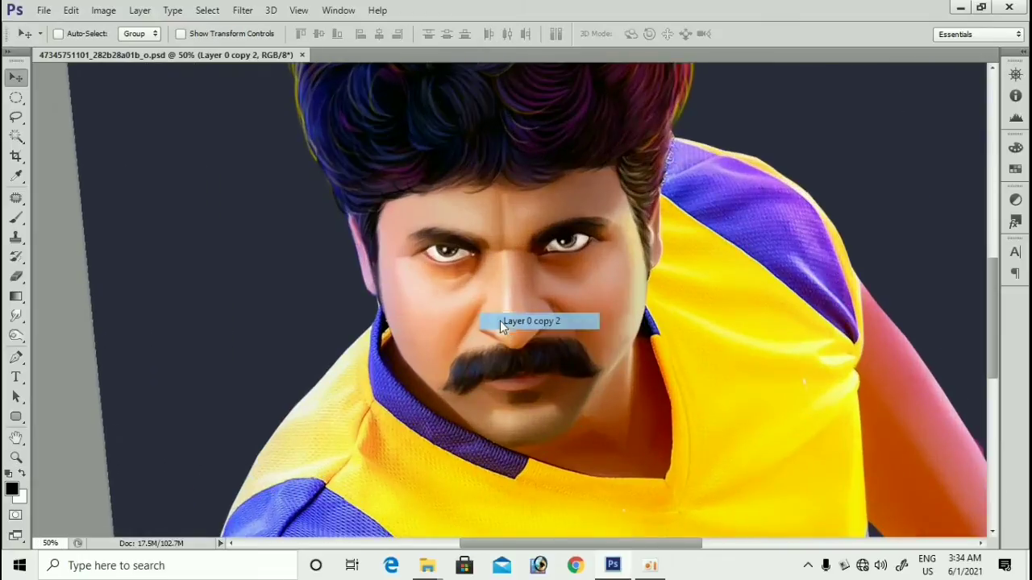
{"action": "key", "text": "l"}
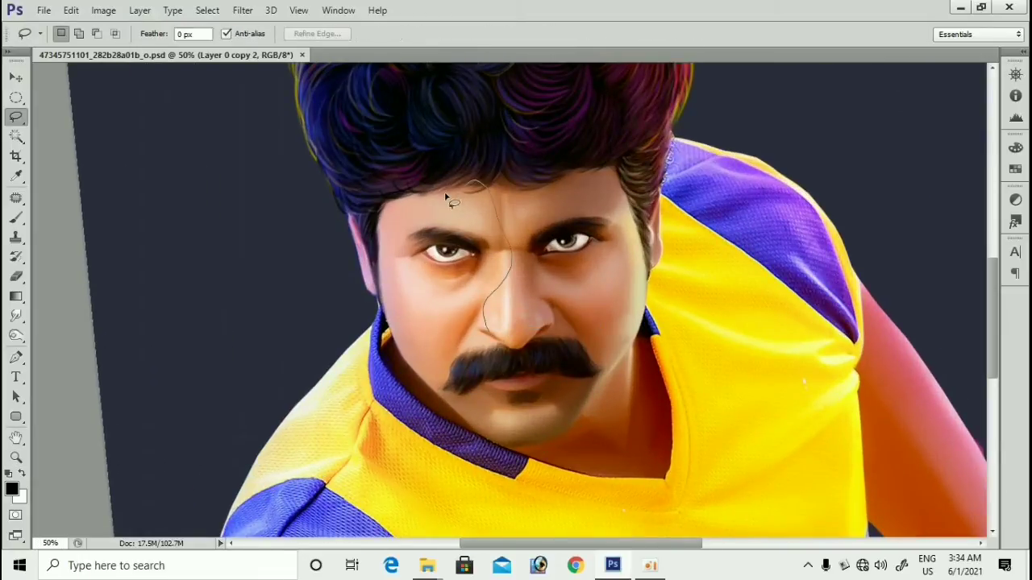
{"action": "mouse_move", "coordinate": [362, 231]}
{"action": "left_mouse_down"}
{"action": "mouse_move", "coordinate": [346, 300]}
{"action": "mouse_move", "coordinate": [372, 304]}
{"action": "mouse_move", "coordinate": [424, 396]}
{"action": "mouse_move", "coordinate": [465, 434]}
{"action": "mouse_move", "coordinate": [503, 443]}
{"action": "mouse_move", "coordinate": [513, 421]}
{"action": "left_mouse_up"}
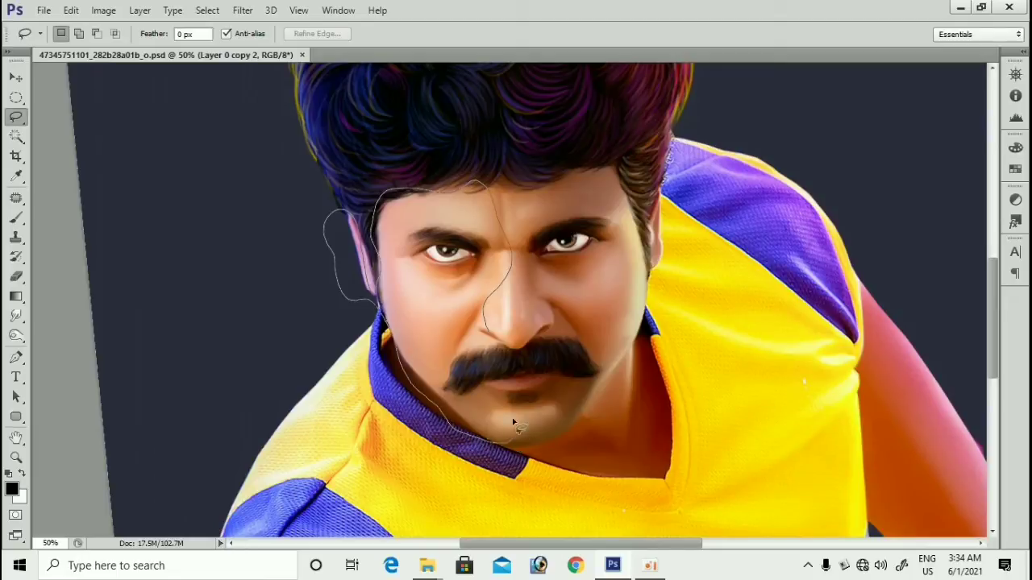
{"action": "mouse_move", "coordinate": [466, 355]}
{"action": "left_mouse_down"}
{"action": "mouse_move", "coordinate": [494, 336]}
{"action": "mouse_move", "coordinate": [495, 317]}
{"action": "left_mouse_up"}
{"action": "scroll", "coordinate": [495, 317], "scroll_direction": "down", "scroll_amount": 1}
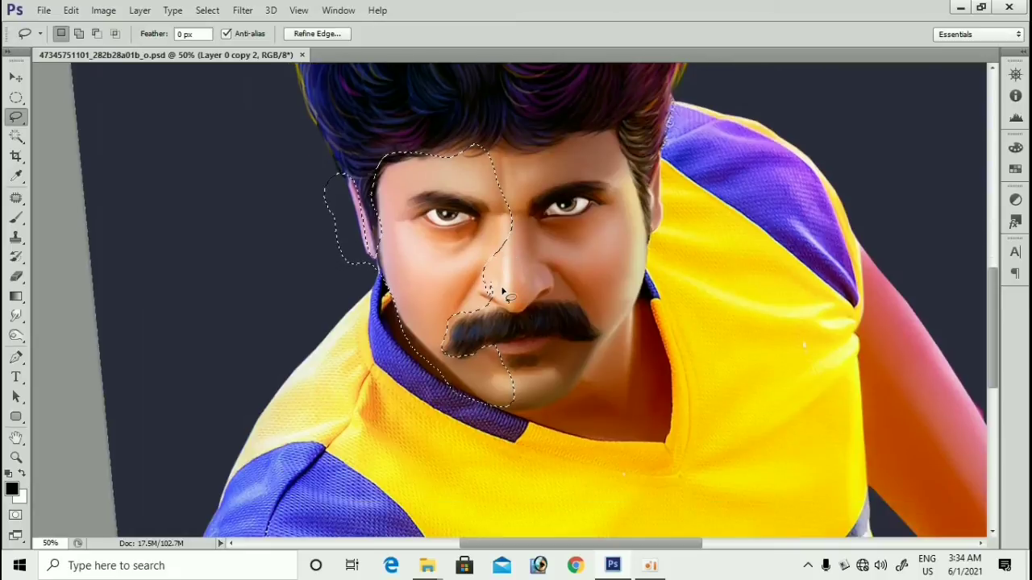
Step: Feather the face-half selection by 100 pixels and copy it to a new layer
{"action": "key", "text": "m"}
{"action": "right_click", "coordinate": [485, 170]}
{"action": "left_click", "coordinate": [524, 211]}
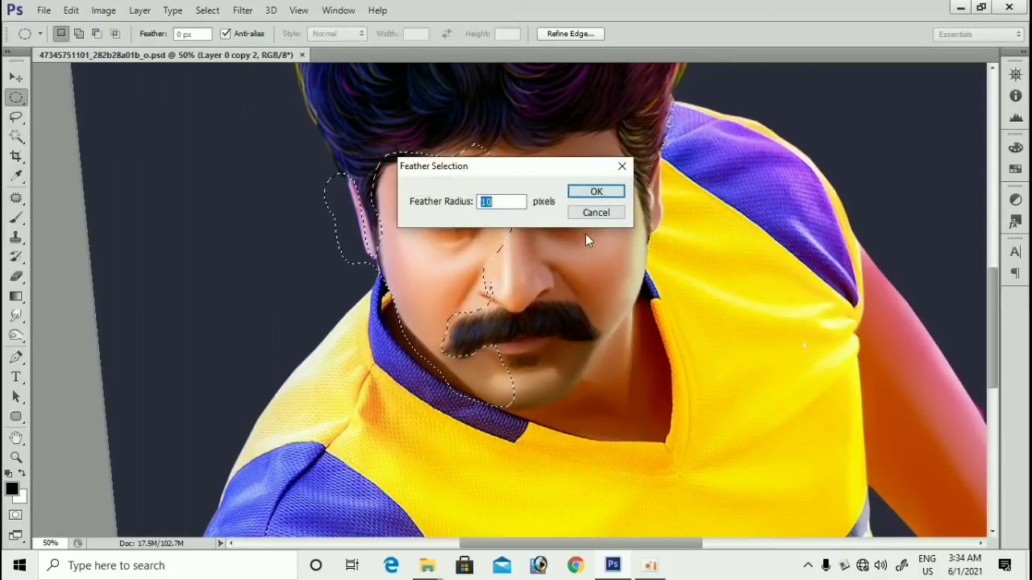
{"action": "type", "text": "100"}
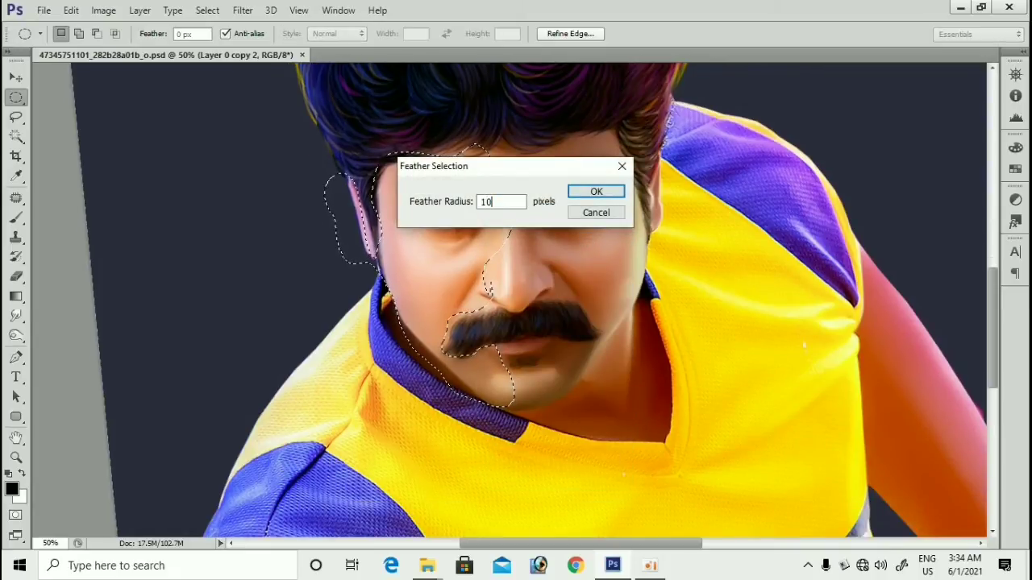
{"action": "key", "text": "Return"}
{"action": "key", "text": "ctrl+j"}
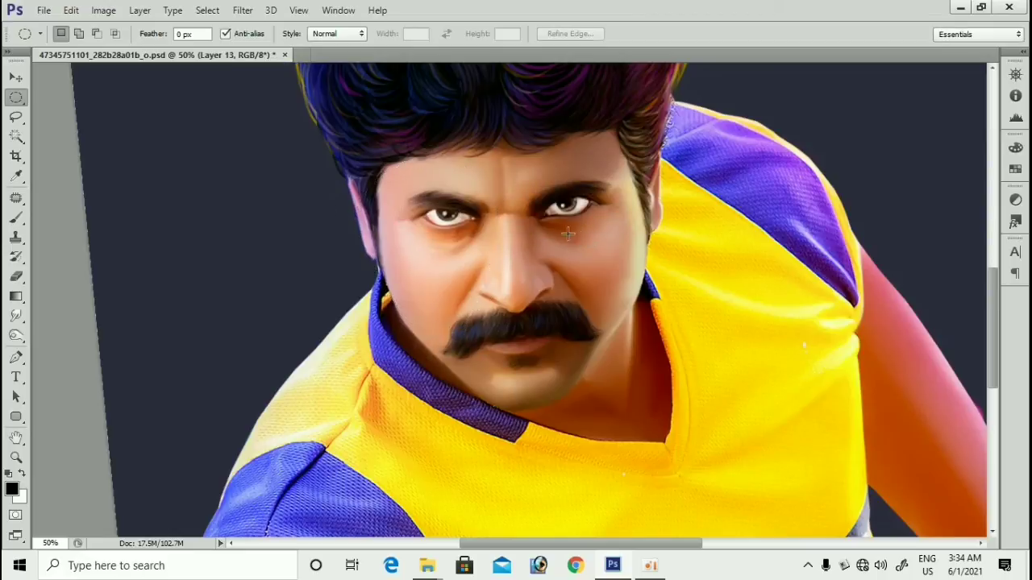
Step: Try shifting the copied face half sideways and undo the move
{"action": "key", "text": "v"}
{"action": "left_click_drag", "start_coordinate": [439, 271], "coordinate": [390, 272]}
{"action": "key", "text": "ctrl+z"}
{"action": "key", "text": "ctrl+z"}
{"action": "key", "text": "ctrl+z"}
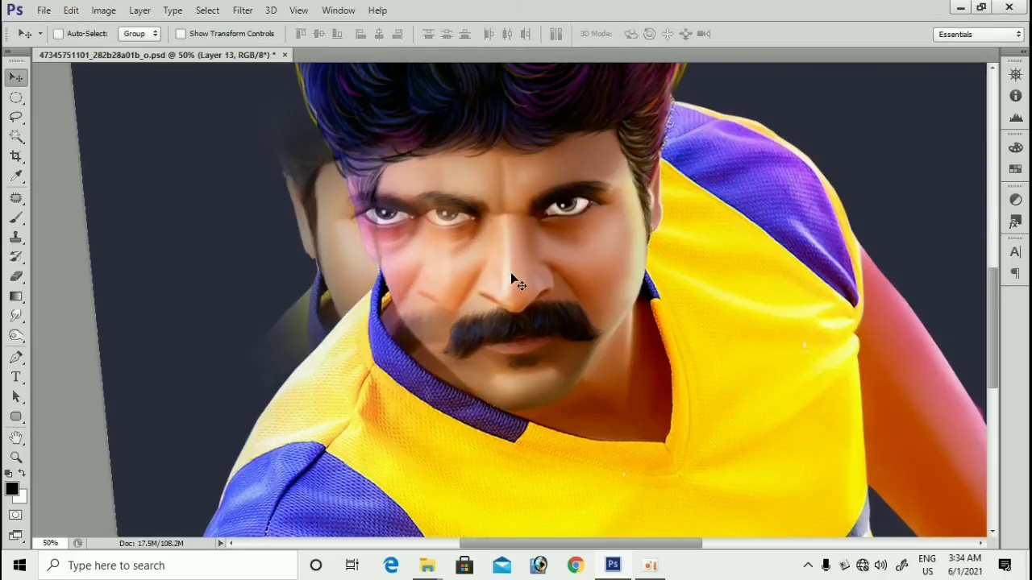
Step: Apply a midtone Color Balance of +31 red and -46 magenta, with a shift towards yellow, to the copied face half on Layer 13
{"action": "key", "text": "z"}
{"action": "left_click", "coordinate": [470, 280]}
{"action": "key", "text": "v"}
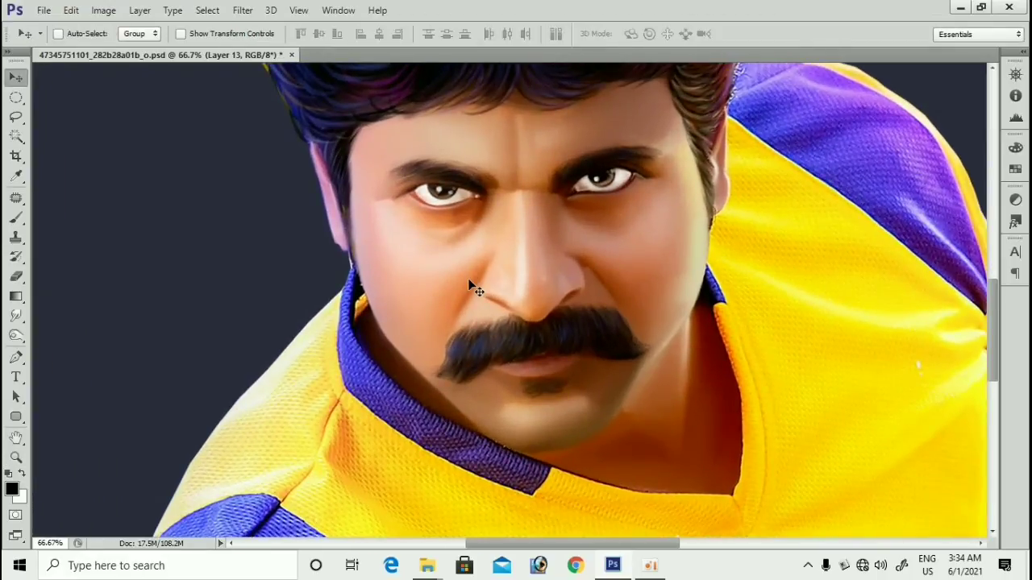
{"action": "key", "text": "ctrl+b"}
{"action": "left_click_drag", "start_coordinate": [839, 86], "coordinate": [856, 97]}
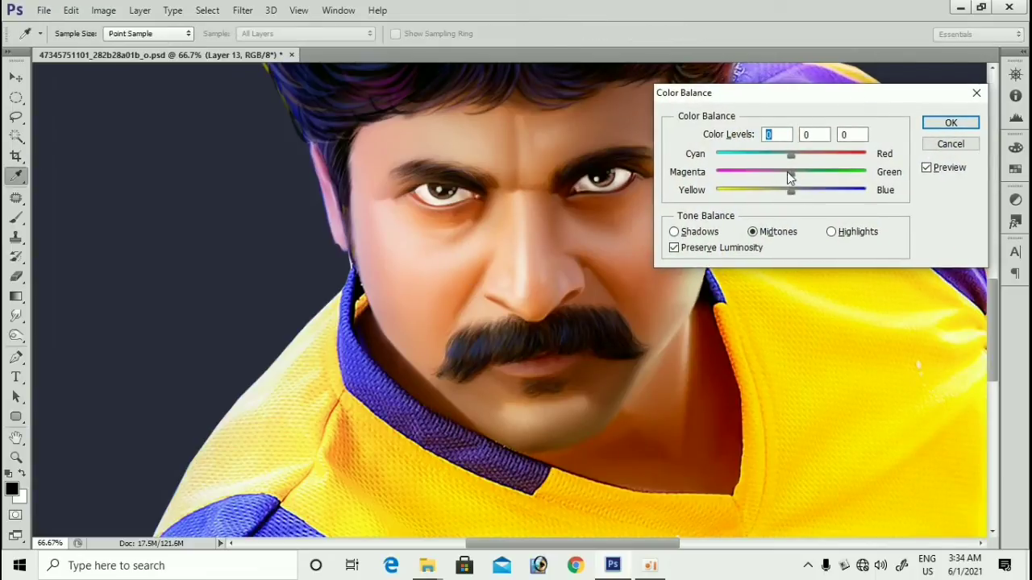
{"action": "left_click_drag", "start_coordinate": [789, 172], "coordinate": [761, 183]}
{"action": "left_click_drag", "start_coordinate": [799, 157], "coordinate": [814, 156]}
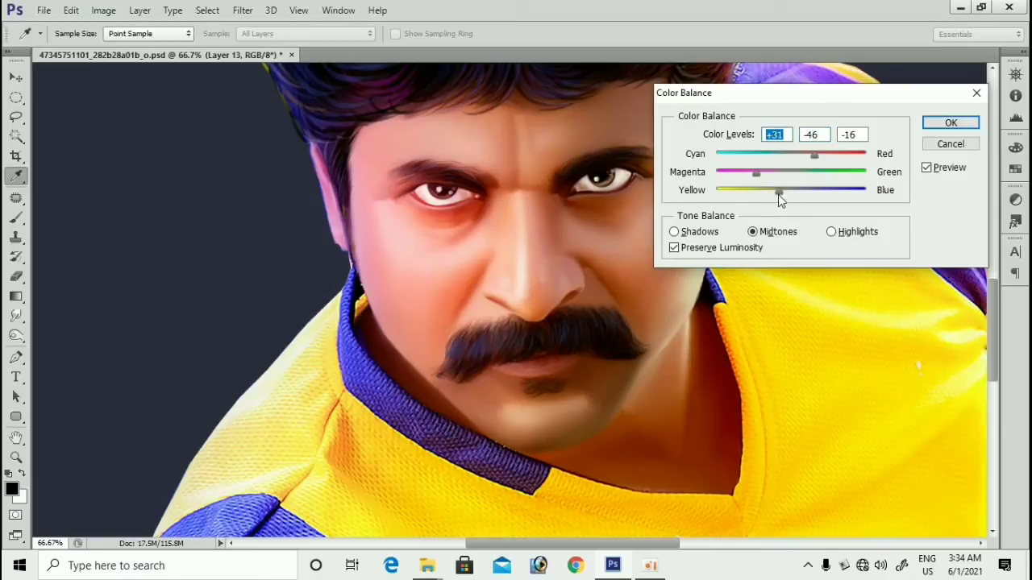
{"action": "left_click", "coordinate": [770, 194]}
{"action": "left_click", "coordinate": [950, 123]}
Step: Enlarge the eraser to 250 px and erase the new tint over the eye on Layer 13 at 84% opacity
{"action": "key", "text": "e"}
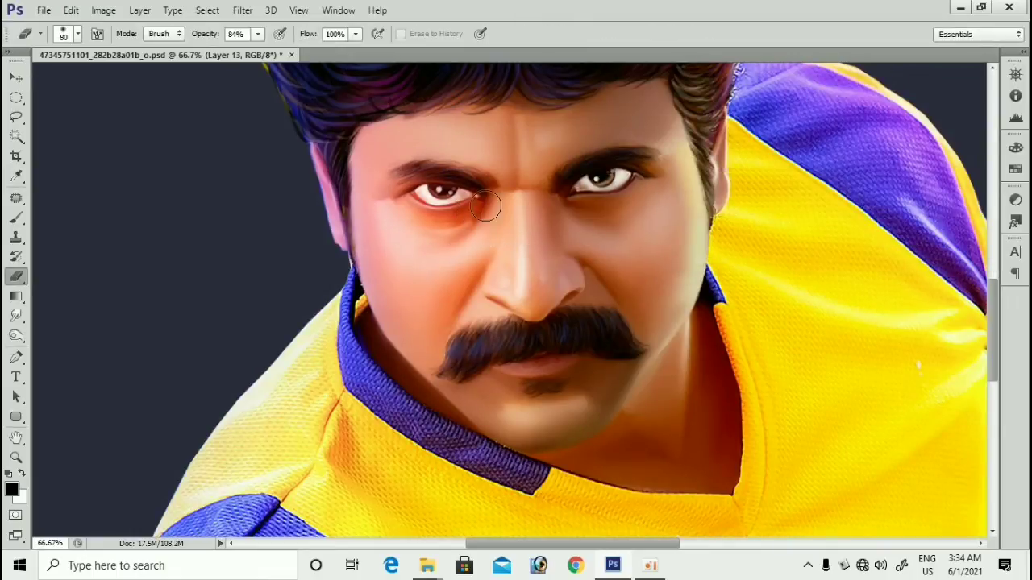
{"action": "key", "text": "]"}
{"action": "key", "text": "]"}
{"action": "key", "text": "]"}
{"action": "key", "text": "]"}
{"action": "key", "text": "]"}
{"action": "key", "text": "]"}
{"action": "key", "text": "]"}
{"action": "key", "text": "]"}
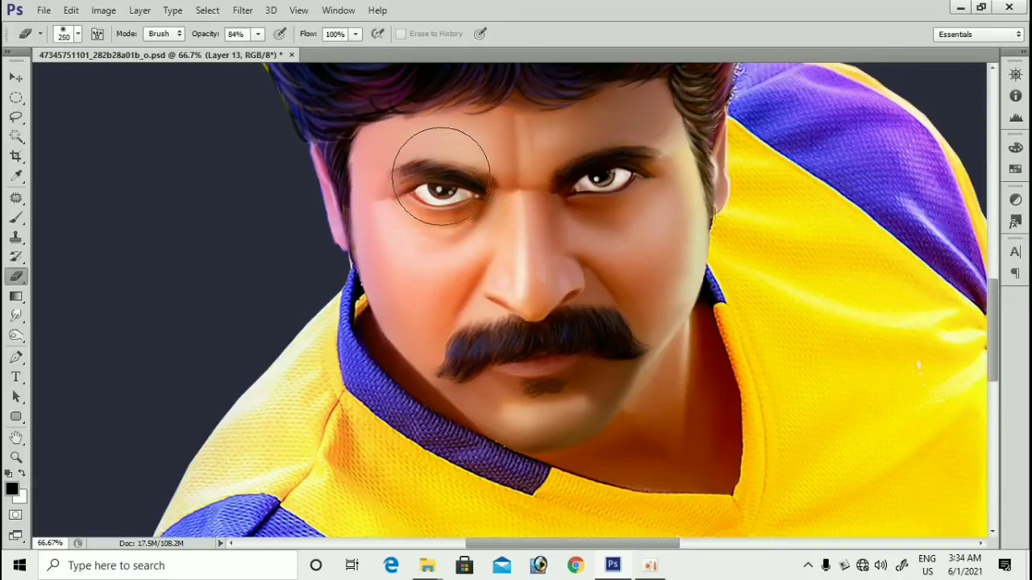
{"action": "left_click", "coordinate": [449, 193]}
Step: Lower the eraser opacity to 56%, reduce its size to 175 px and soften the tint around the eye and nose
{"action": "left_click", "coordinate": [258, 35]}
{"action": "left_click_drag", "start_coordinate": [240, 57], "coordinate": [236, 57]}
{"action": "key", "text": "bracketleft"}
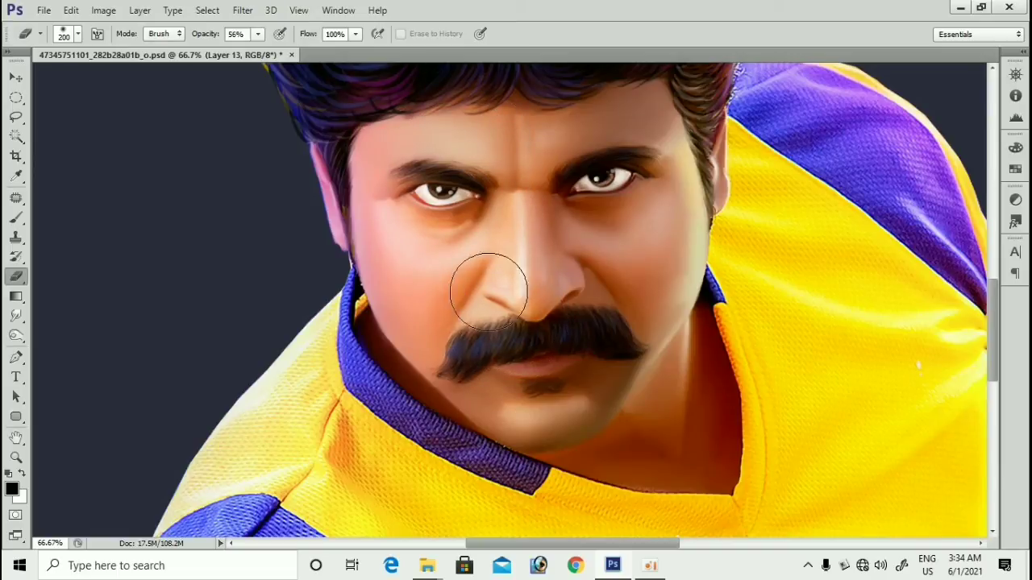
{"action": "key", "text": "bracketleft"}
{"action": "key", "text": "bracketleft"}
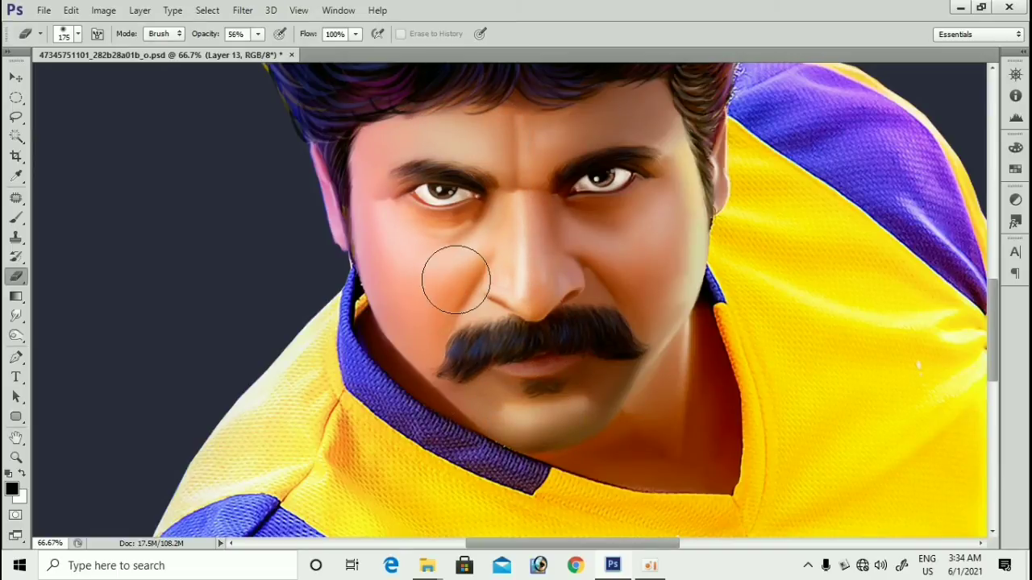
{"action": "key", "text": "ctrl+minus"}
{"action": "key", "text": "ctrl+plus"}
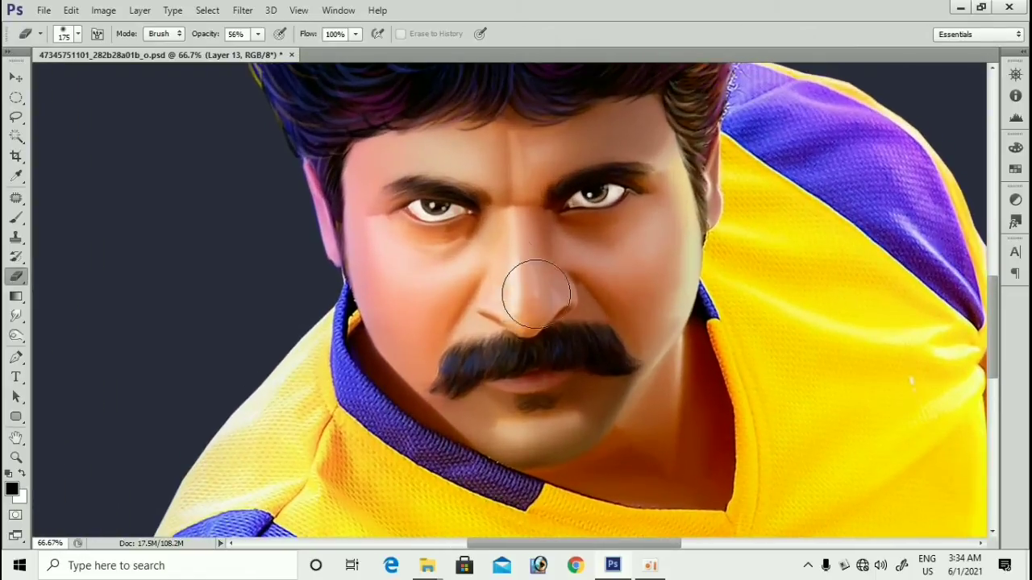
Step: Pick Layer 0 copy 2 on the yellow-lit cheek, checking the choice with a trial shift that is undone
{"action": "key", "text": "v"}
{"action": "key", "text": "ctrl+z"}
{"action": "right_click", "coordinate": [658, 260]}
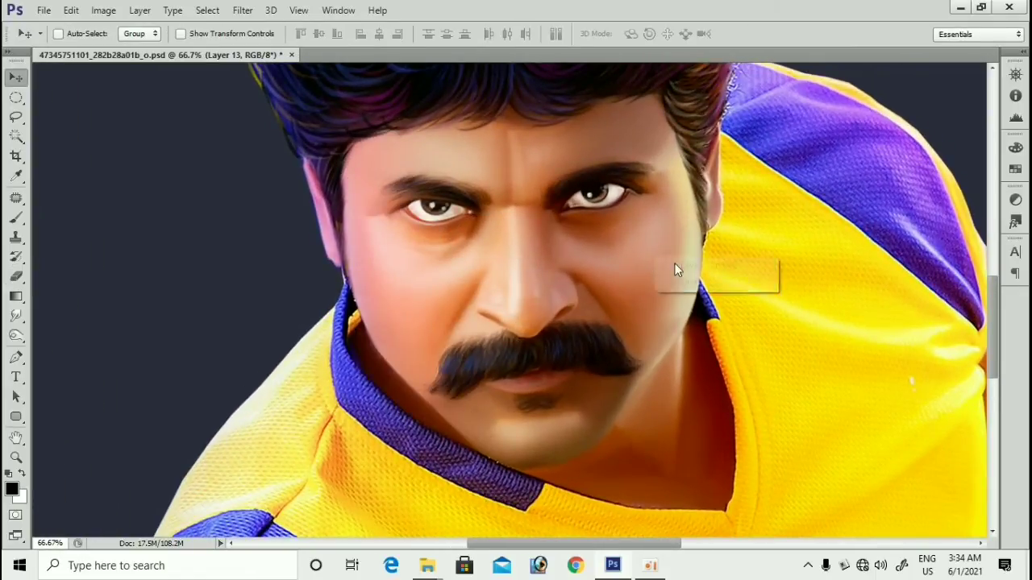
{"action": "left_click", "coordinate": [676, 270]}
{"action": "left_click_drag", "start_coordinate": [679, 270], "coordinate": [684, 241]}
{"action": "key", "text": "ctrl+z"}
Step: Lasso the yellow-lit half of the face from forehead and ear down to the neck, leaving out most of the moustache
{"action": "key", "text": "l"}
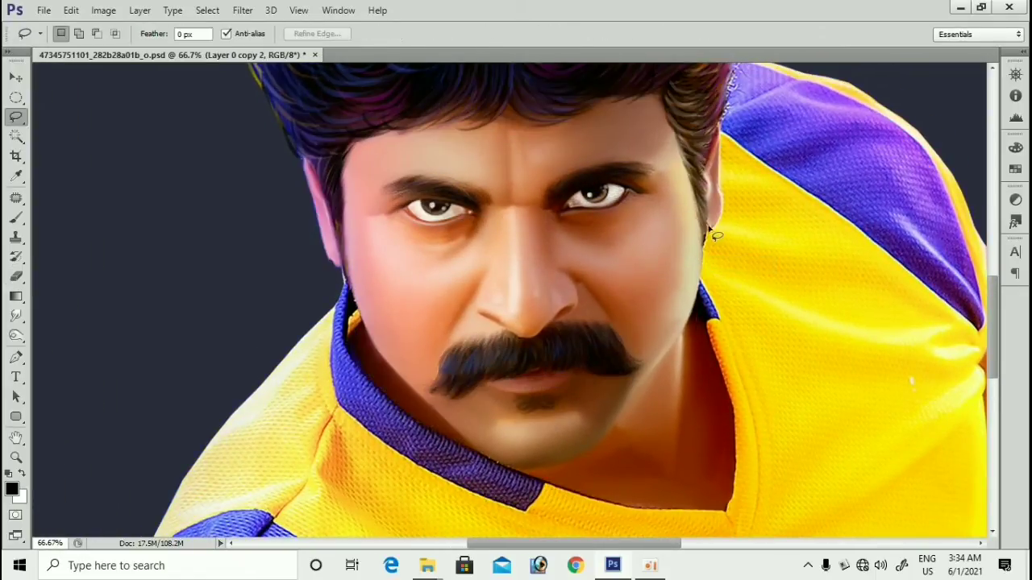
{"action": "mouse_move", "coordinate": [728, 164]}
{"action": "left_mouse_down"}
{"action": "mouse_move", "coordinate": [714, 118]}
{"action": "mouse_move", "coordinate": [698, 238]}
{"action": "mouse_move", "coordinate": [664, 103]}
{"action": "mouse_move", "coordinate": [614, 106]}
{"action": "left_mouse_up"}
{"action": "mouse_move", "coordinate": [547, 181]}
{"action": "left_mouse_down"}
{"action": "mouse_move", "coordinate": [583, 259]}
{"action": "mouse_move", "coordinate": [602, 319]}
{"action": "mouse_move", "coordinate": [600, 375]}
{"action": "mouse_move", "coordinate": [648, 497]}
{"action": "mouse_move", "coordinate": [735, 505]}
{"action": "mouse_move", "coordinate": [731, 407]}
{"action": "mouse_move", "coordinate": [701, 296]}
{"action": "mouse_move", "coordinate": [705, 242]}
{"action": "mouse_move", "coordinate": [733, 190]}
{"action": "mouse_move", "coordinate": [728, 127]}
{"action": "left_mouse_up"}
{"action": "mouse_move", "coordinate": [684, 232]}
{"action": "left_mouse_down"}
{"action": "mouse_move", "coordinate": [680, 145]}
{"action": "mouse_move", "coordinate": [651, 102]}
{"action": "mouse_move", "coordinate": [586, 120]}
{"action": "mouse_move", "coordinate": [540, 159]}
{"action": "left_mouse_up"}
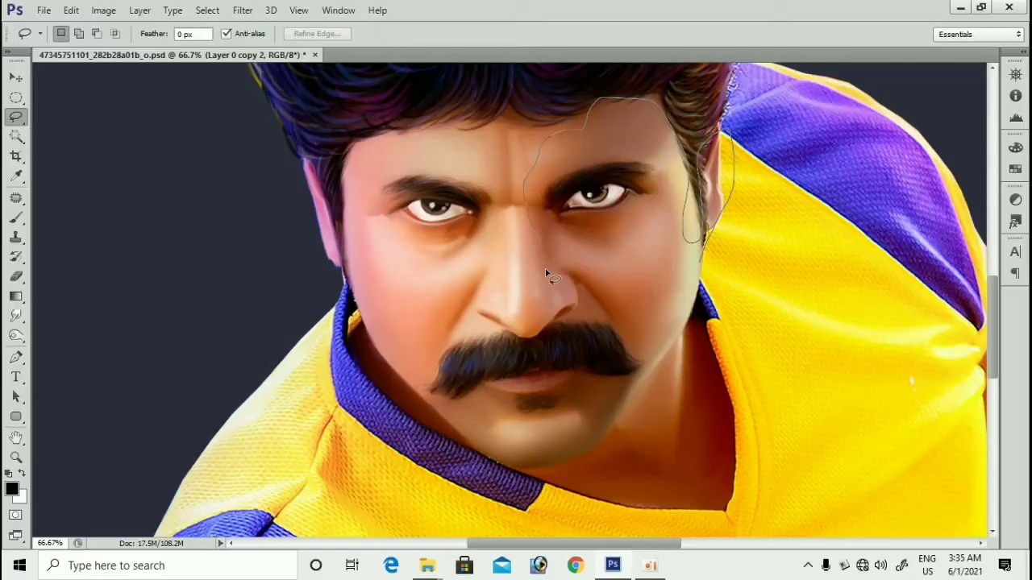
{"action": "mouse_move", "coordinate": [546, 273]}
{"action": "left_mouse_down"}
{"action": "mouse_move", "coordinate": [606, 308]}
{"action": "mouse_move", "coordinate": [627, 346]}
{"action": "mouse_move", "coordinate": [598, 381]}
{"action": "left_mouse_up"}
{"action": "mouse_move", "coordinate": [730, 395]}
{"action": "left_mouse_down"}
{"action": "mouse_move", "coordinate": [709, 231]}
{"action": "mouse_move", "coordinate": [724, 194]}
{"action": "left_mouse_up"}
Step: Feather the yellow-lit face selection by 100 pixels and copy it to a new layer
{"action": "key", "text": "m"}
{"action": "right_click", "coordinate": [622, 216]}
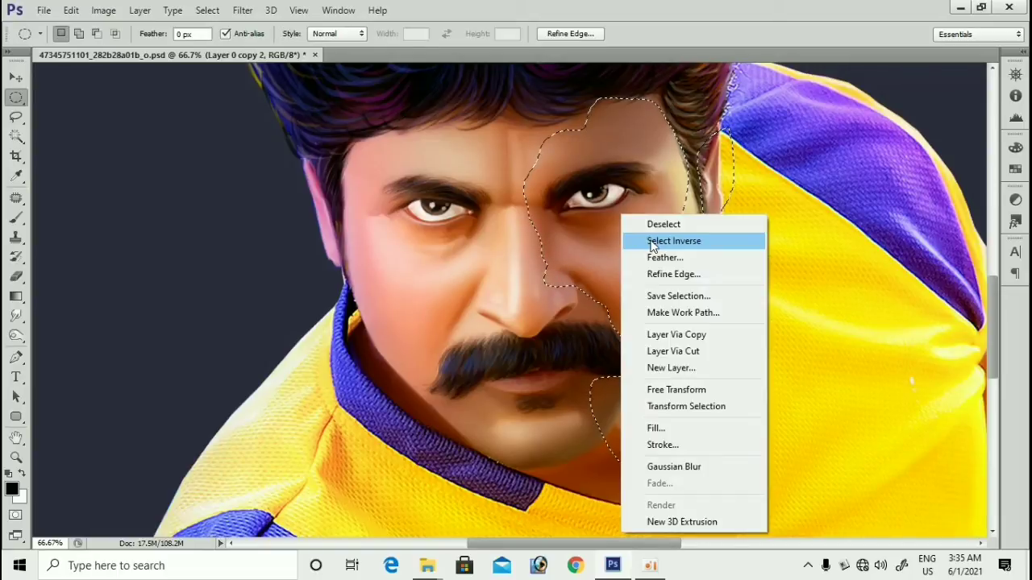
{"action": "left_click", "coordinate": [668, 262]}
{"action": "key", "text": "Return"}
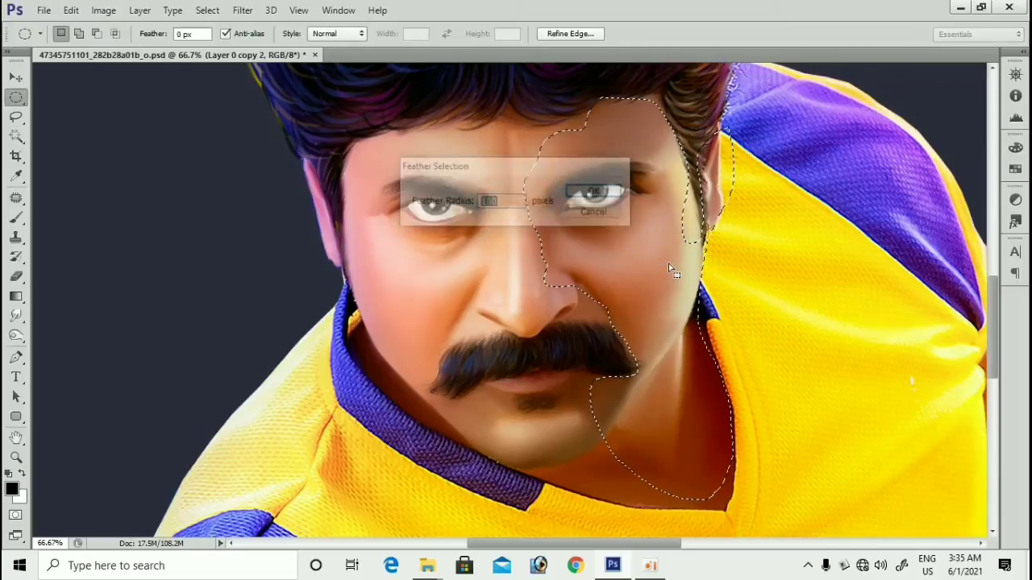
{"action": "key", "text": "ctrl+j"}
{"action": "key", "text": "v"}
{"action": "left_click_drag", "start_coordinate": [667, 261], "coordinate": [699, 253]}
Step: Apply a midtone Color Balance of +19 green and -45 yellow to the yellow-lit face copy
{"action": "key", "text": "ctrl+b"}
{"action": "left_click_drag", "start_coordinate": [859, 97], "coordinate": [951, 92]}
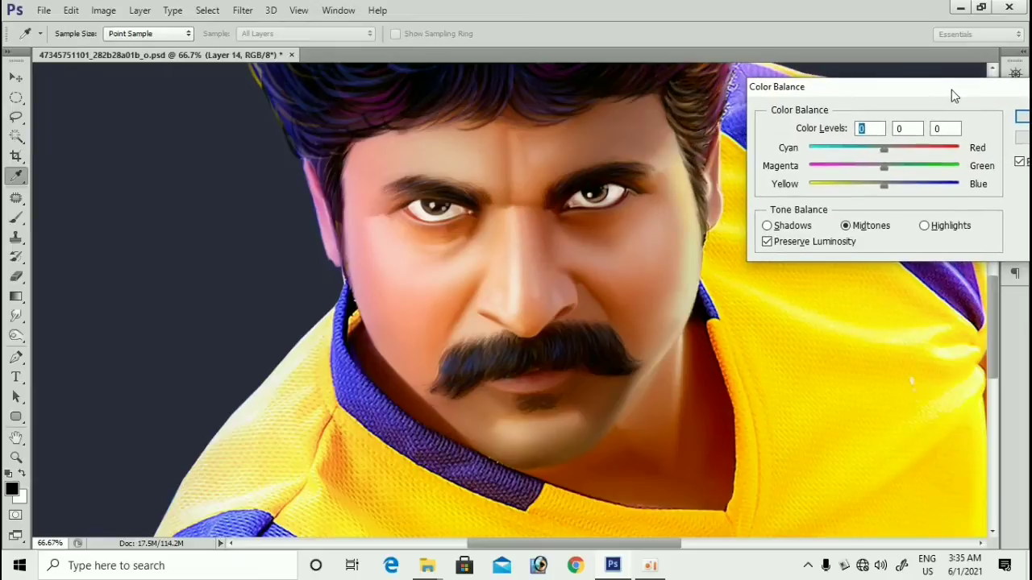
{"action": "left_click_drag", "start_coordinate": [879, 191], "coordinate": [844, 191]}
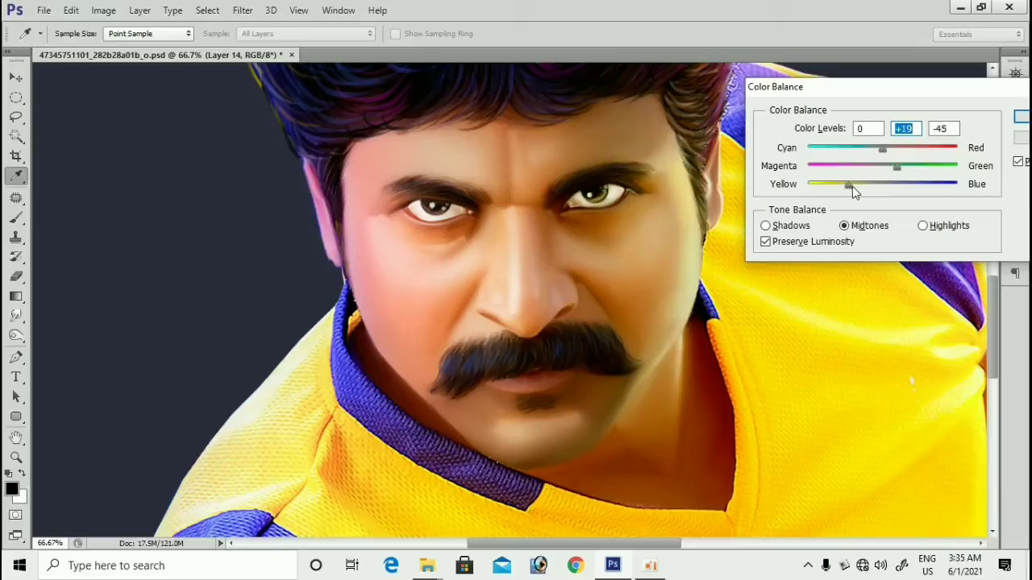
{"action": "key", "text": "Tab"}
{"action": "left_click", "coordinate": [1020, 117]}
{"action": "key", "text": "v"}
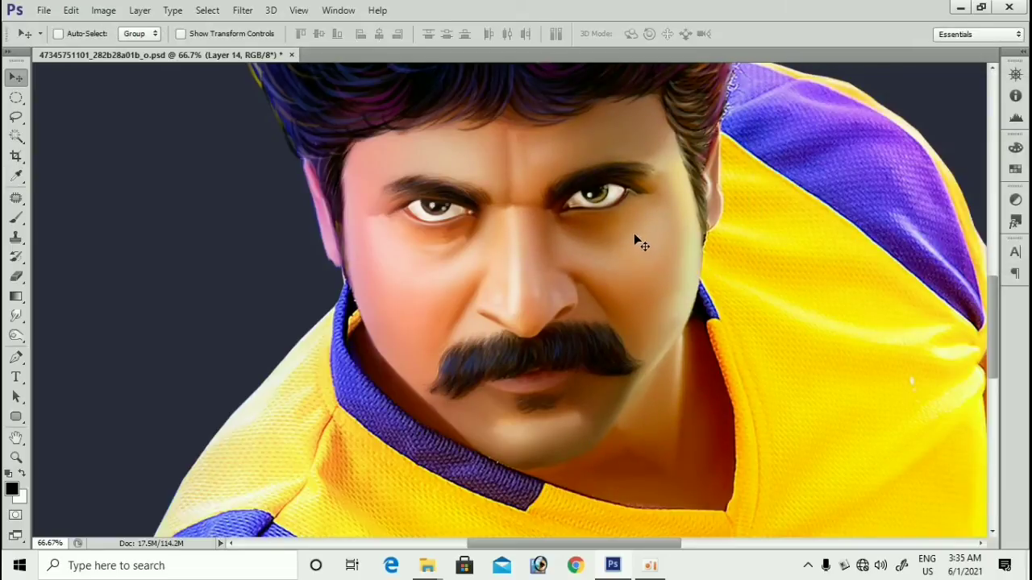
Step: Erase the tint over the eye on Layer 14 with a progressively smaller eraser at 56% opacity
{"action": "key", "text": "e"}
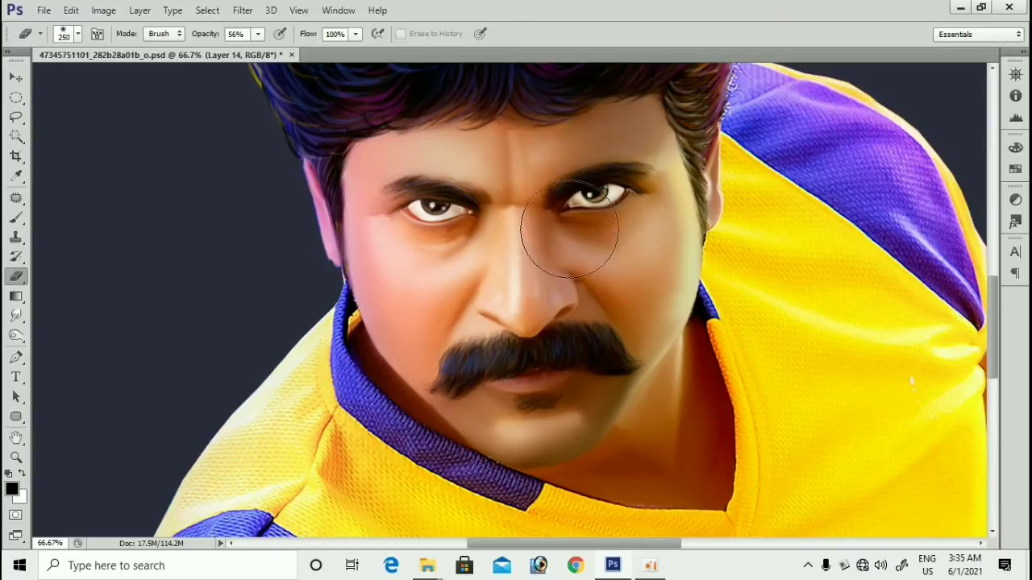
{"action": "key", "text": "bracketleft"}
{"action": "key", "text": "bracketleft"}
{"action": "key", "text": "bracketleft"}
{"action": "key", "text": "v"}
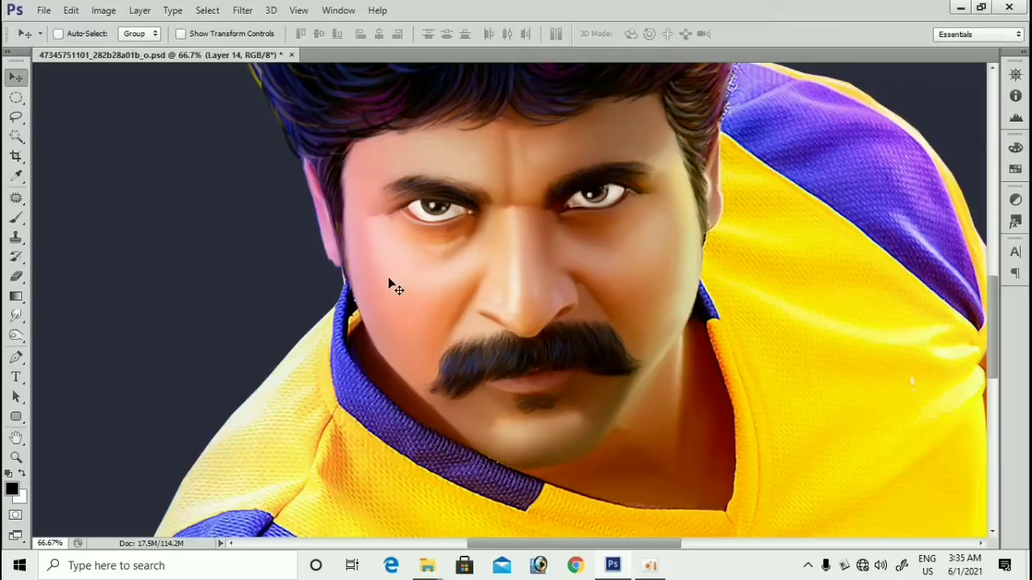
{"action": "key", "text": "e"}
{"action": "key", "text": "v"}
Step: Pick Layer 5 on the pink-lit cheek, try shifting it and undo the change
{"action": "right_click", "coordinate": [660, 284]}
{"action": "left_click", "coordinate": [677, 293]}
{"action": "right_click", "coordinate": [406, 304]}
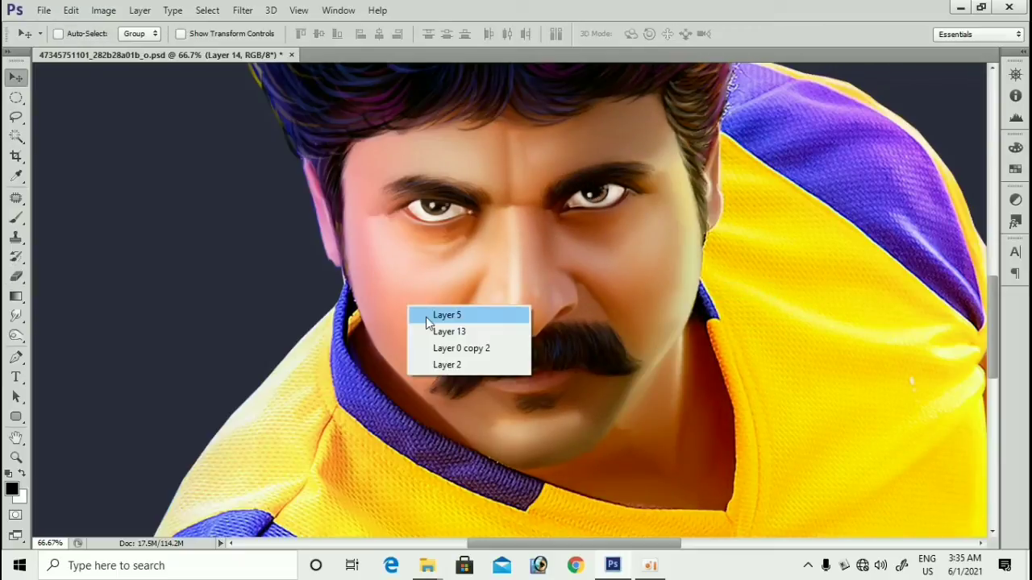
{"action": "left_click", "coordinate": [472, 322]}
{"action": "key", "text": "ctrl+z"}
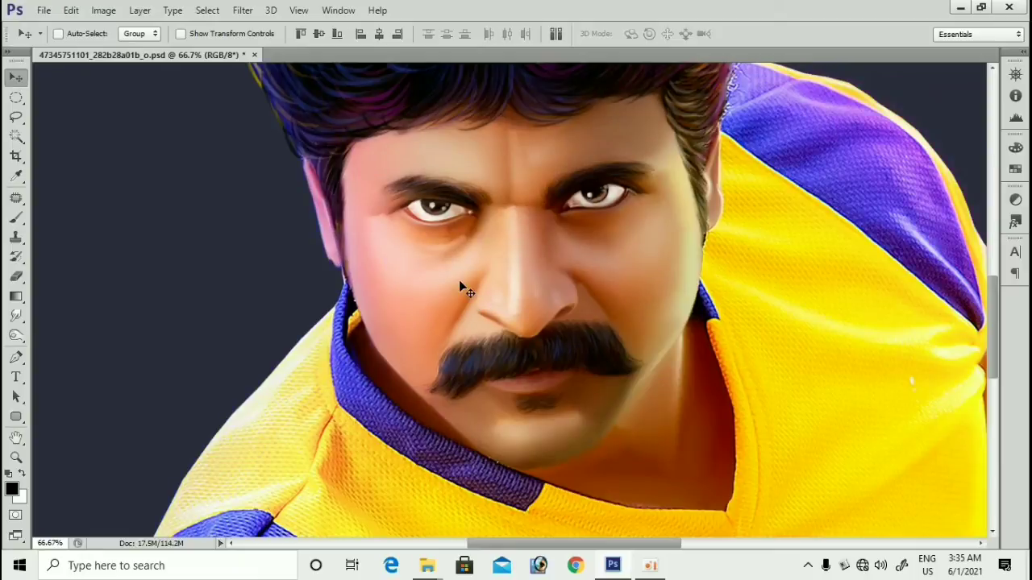
{"action": "key", "text": "ctrl+z"}
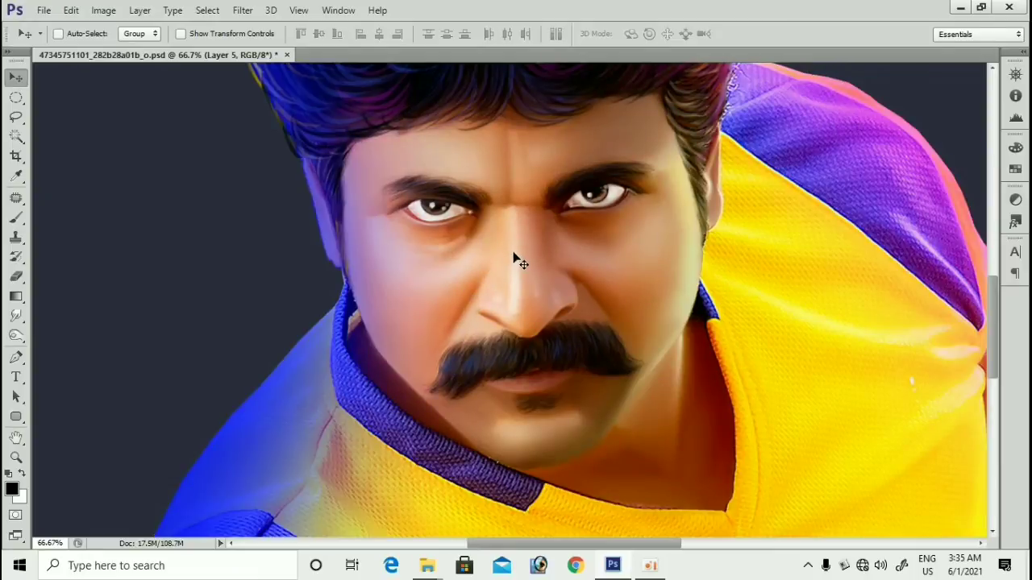
{"action": "key", "text": "ctrl+z"}
Step: Try shifting Layer 5 copy and Layer 5 over the pink-lit cheek, undoing each move
{"action": "right_click", "coordinate": [373, 271]}
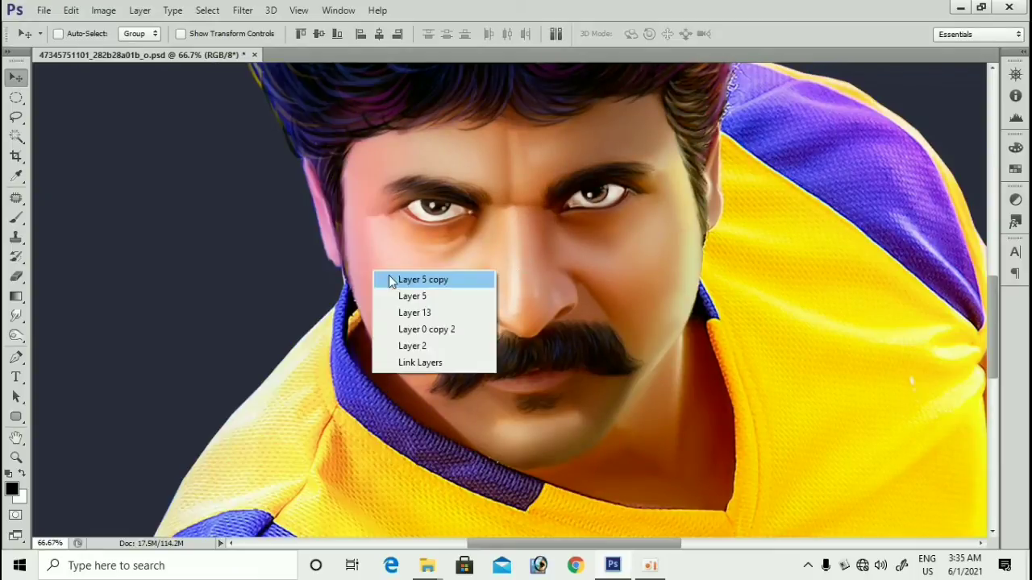
{"action": "left_click", "coordinate": [392, 280]}
{"action": "left_click_drag", "start_coordinate": [391, 278], "coordinate": [383, 205]}
{"action": "key", "text": "ctrl+z"}
{"action": "right_click", "coordinate": [395, 249]}
{"action": "left_click", "coordinate": [418, 258]}
{"action": "left_click_drag", "start_coordinate": [418, 259], "coordinate": [465, 264]}
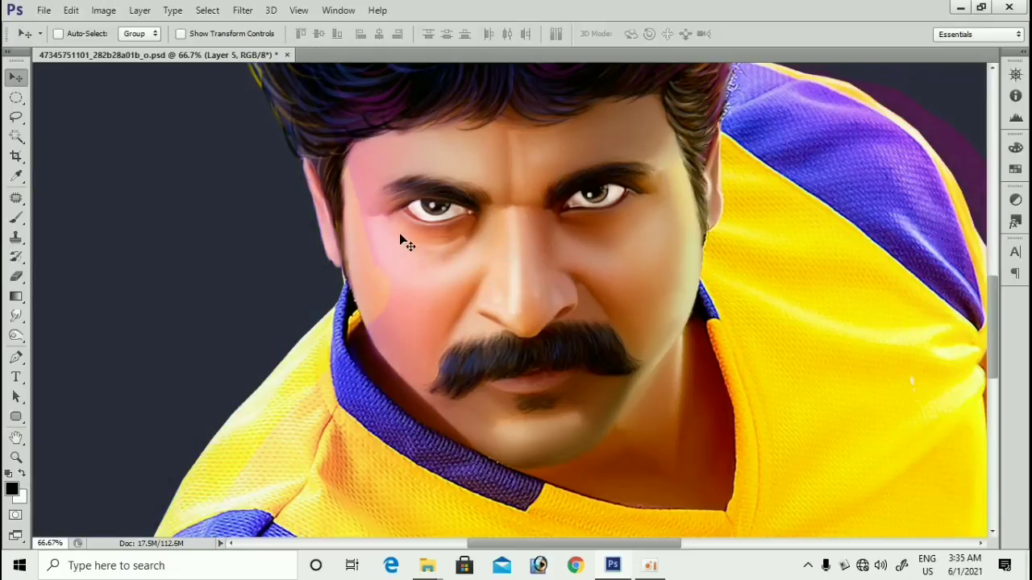
{"action": "key", "text": "ctrl+z"}
Step: Try shifting another layer over the pink-lit cheek, undo the move and reselect Layer 14 beside the nose
{"action": "right_click", "coordinate": [349, 220]}
{"action": "left_click", "coordinate": [381, 247]}
{"action": "mouse_move", "coordinate": [411, 236]}
{"action": "left_mouse_down"}
{"action": "mouse_move", "coordinate": [453, 230]}
{"action": "mouse_move", "coordinate": [479, 176]}
{"action": "left_mouse_up"}
{"action": "key", "text": "ctrl+z"}
{"action": "left_click", "coordinate": [450, 243], "text": "ctrl"}
{"action": "right_click", "coordinate": [420, 251]}
{"action": "left_click", "coordinate": [450, 258]}
{"action": "key", "text": "ctrl+z"}
{"action": "left_click", "coordinate": [567, 261], "text": "ctrl"}
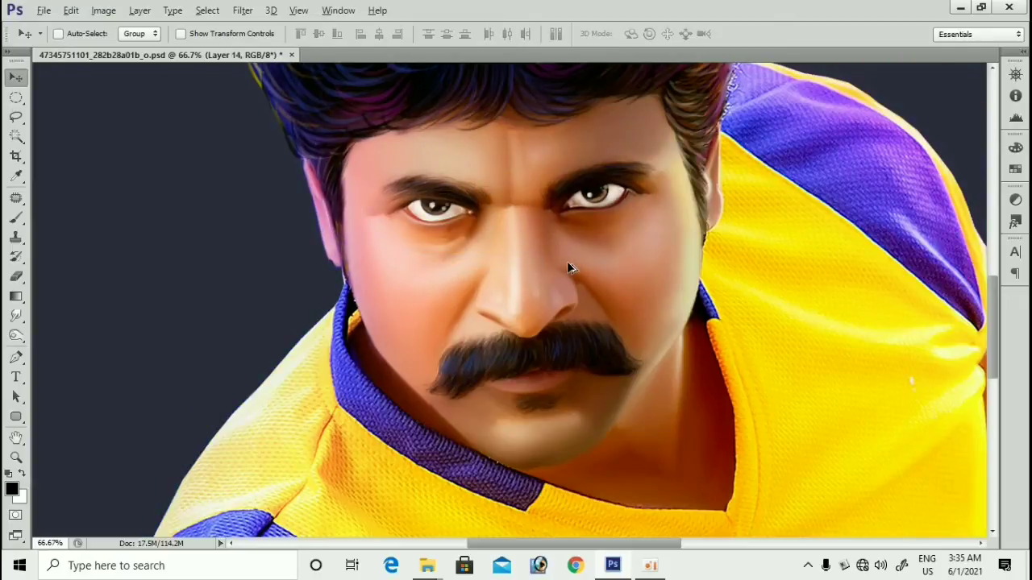
Step: Step back through the history to discard the Layer 14 copy and its colour adjustment
{"action": "key", "text": "ctrl+alt+z"}
{"action": "key", "text": "ctrl+alt+z"}
{"action": "key", "text": "ctrl+alt+z"}
Step: Pick Layer 13 on the pink-lit cheek and erase its tint over the eye and brow with a 200 px eraser at 56% opacity
{"action": "right_click", "coordinate": [419, 278]}
{"action": "left_click", "coordinate": [428, 287]}
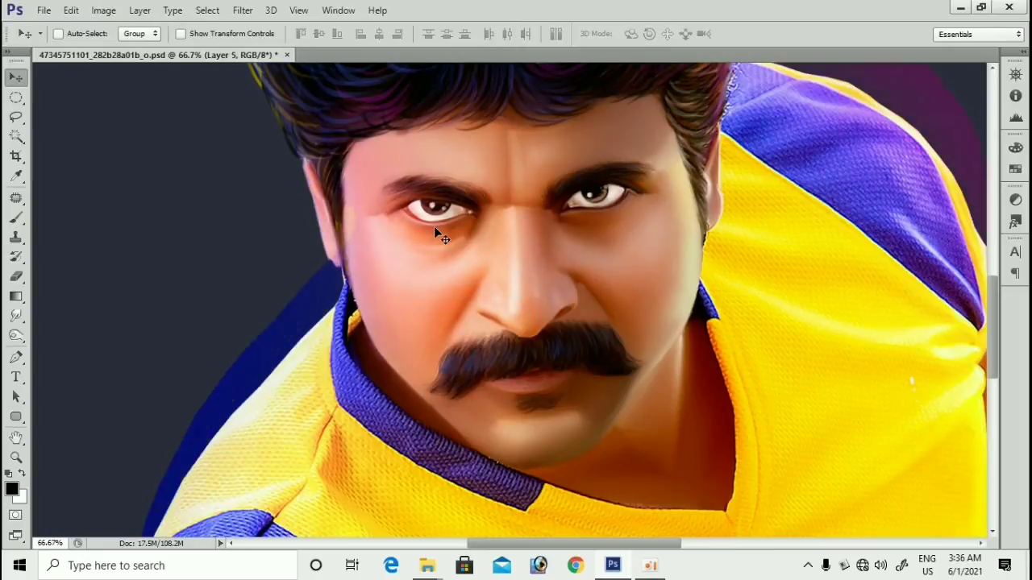
{"action": "right_click", "coordinate": [413, 267]}
{"action": "left_click", "coordinate": [435, 272]}
{"action": "left_click_drag", "start_coordinate": [432, 278], "coordinate": [478, 270]}
{"action": "key", "text": "ctrl+z"}
{"action": "key", "text": "ctrl+z"}
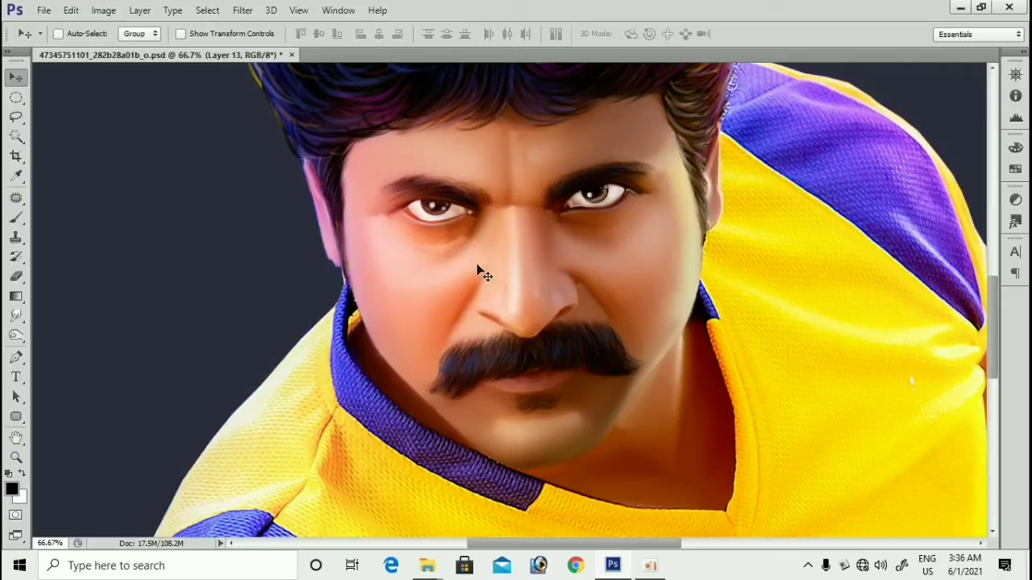
{"action": "key", "text": "e"}
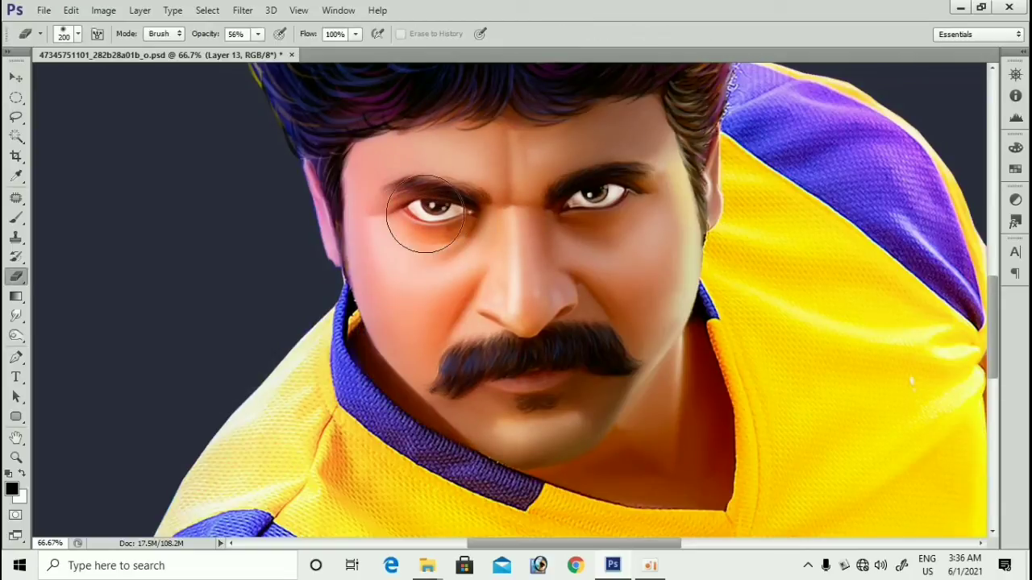
{"action": "key", "text": "v"}
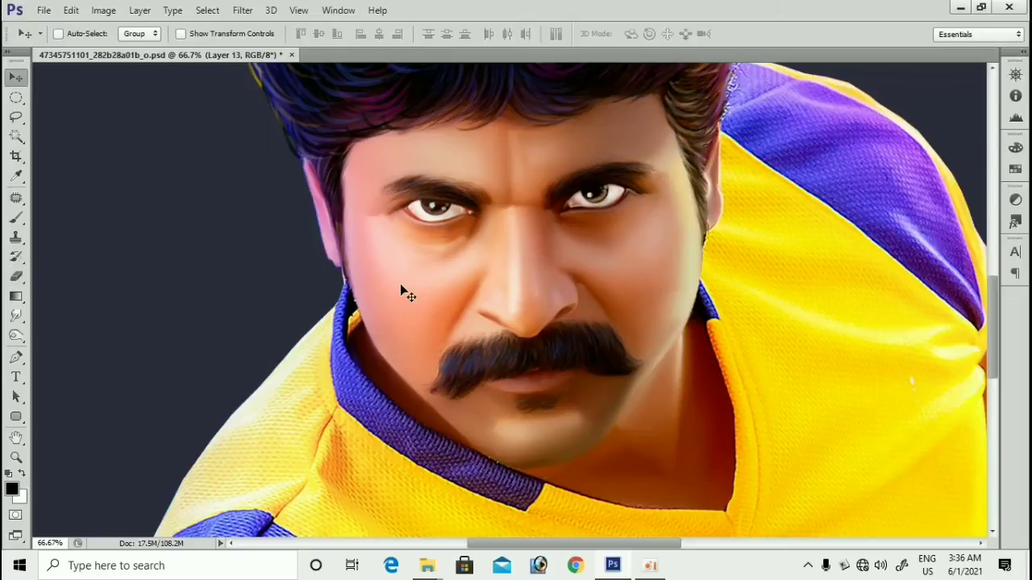
Step: Try shifting the pink-lit face half on Layer 13 and undo the move
{"action": "mouse_move", "coordinate": [400, 286]}
{"action": "left_mouse_down"}
{"action": "mouse_move", "coordinate": [455, 288]}
{"action": "mouse_move", "coordinate": [458, 216]}
{"action": "left_mouse_up"}
{"action": "key", "text": "ctrl+z"}
{"action": "right_click", "coordinate": [415, 277]}
{"action": "left_click", "coordinate": [448, 303]}
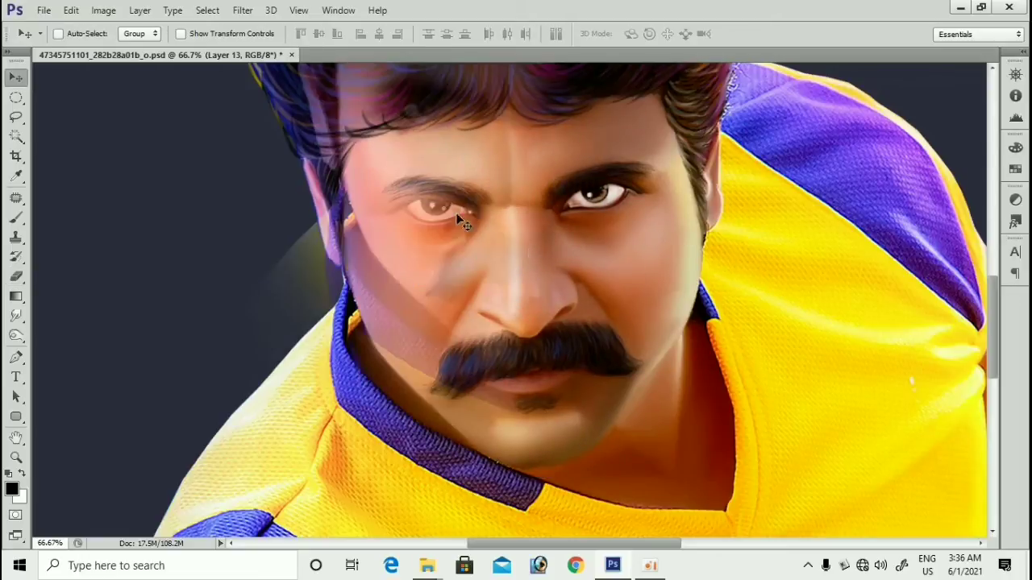
{"action": "key", "text": "ctrl+z"}
Step: Make Layer 0 copy 2 on the yellow-lit cheek the active layer, undoing the trial shift
{"action": "right_click", "coordinate": [646, 261]}
{"action": "left_click", "coordinate": [672, 276]}
{"action": "left_click_drag", "start_coordinate": [672, 280], "coordinate": [655, 256]}
{"action": "key", "text": "ctrl+z"}
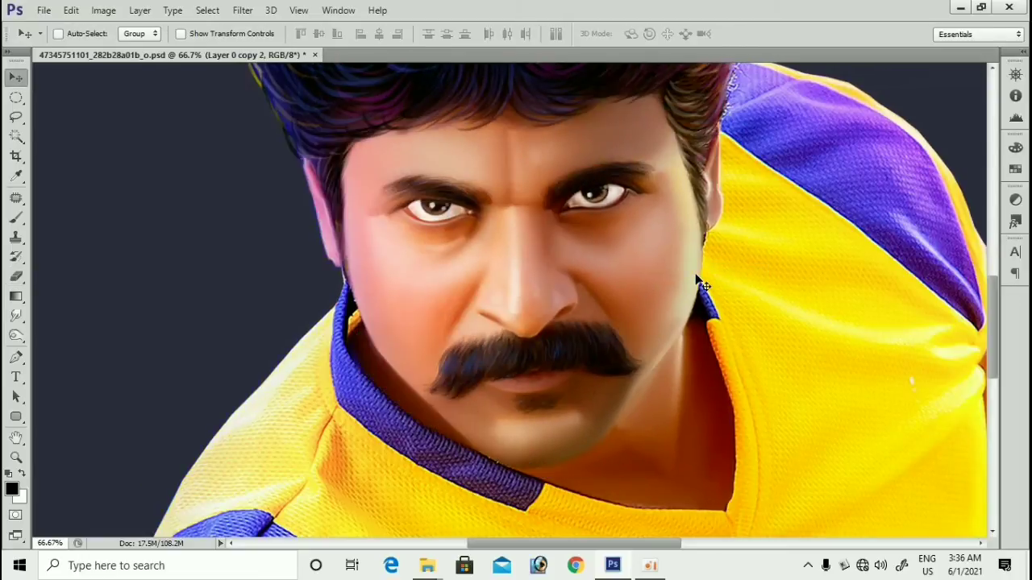
{"action": "key", "text": "l"}
{"action": "left_click_drag", "start_coordinate": [708, 290], "coordinate": [735, 133]}
{"action": "mouse_move", "coordinate": [693, 216]}
{"action": "left_mouse_down"}
{"action": "mouse_move", "coordinate": [666, 117]}
{"action": "mouse_move", "coordinate": [606, 103]}
{"action": "left_mouse_up"}
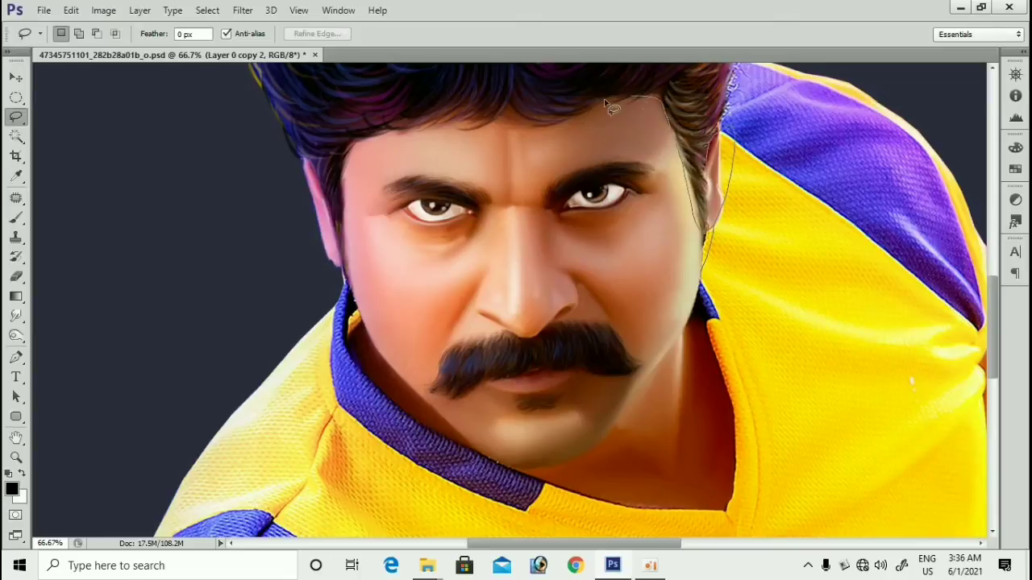
{"action": "mouse_move", "coordinate": [610, 169]}
{"action": "left_mouse_down"}
{"action": "mouse_move", "coordinate": [603, 215]}
{"action": "mouse_move", "coordinate": [592, 247]}
{"action": "left_mouse_up"}
{"action": "mouse_move", "coordinate": [607, 346]}
{"action": "left_mouse_down"}
{"action": "mouse_move", "coordinate": [593, 407]}
{"action": "mouse_move", "coordinate": [593, 388]}
{"action": "mouse_move", "coordinate": [710, 260]}
{"action": "left_mouse_up"}
{"action": "key", "text": "ctrl+d"}
Step: Lasso the yellow-lit face half with the ear and neck on Layer 0 copy 2, adding the brow area and chin to the selection
{"action": "mouse_move", "coordinate": [691, 194]}
{"action": "left_mouse_down"}
{"action": "mouse_move", "coordinate": [715, 240]}
{"action": "mouse_move", "coordinate": [750, 146]}
{"action": "mouse_move", "coordinate": [717, 131]}
{"action": "left_mouse_up"}
{"action": "mouse_move", "coordinate": [690, 207]}
{"action": "left_mouse_down"}
{"action": "mouse_move", "coordinate": [667, 142]}
{"action": "mouse_move", "coordinate": [632, 95]}
{"action": "mouse_move", "coordinate": [567, 121]}
{"action": "mouse_move", "coordinate": [536, 169]}
{"action": "left_mouse_up"}
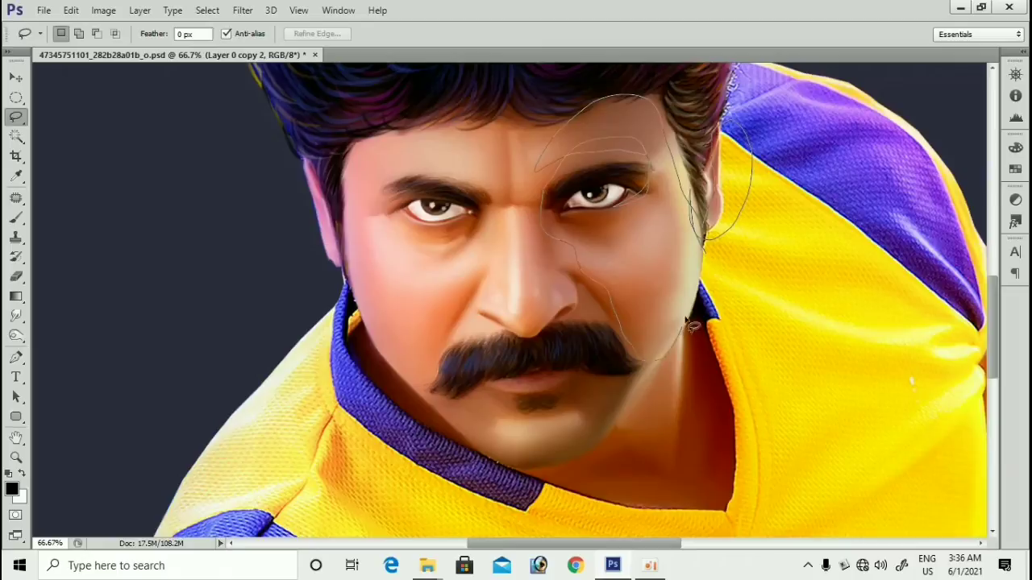
{"action": "left_click_drag", "start_coordinate": [692, 325], "coordinate": [729, 438]}
{"action": "mouse_move", "coordinate": [647, 499]}
{"action": "left_mouse_down"}
{"action": "mouse_move", "coordinate": [608, 448]}
{"action": "mouse_move", "coordinate": [589, 281]}
{"action": "left_mouse_up"}
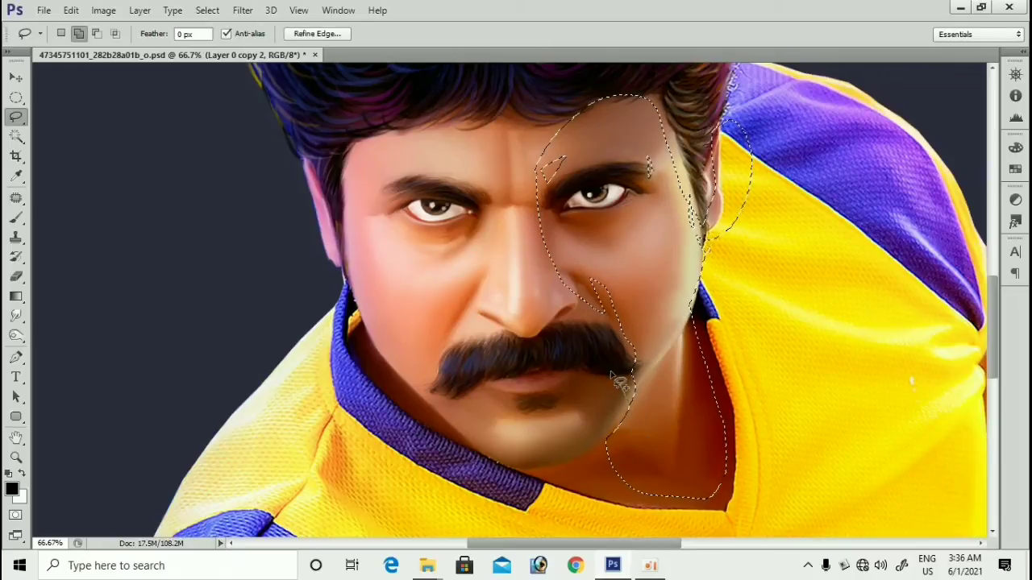
{"action": "mouse_move", "coordinate": [516, 419]}
{"action": "left_mouse_down"}
{"action": "mouse_move", "coordinate": [649, 449]}
{"action": "mouse_move", "coordinate": [660, 466]}
{"action": "mouse_move", "coordinate": [687, 447]}
{"action": "left_mouse_up"}
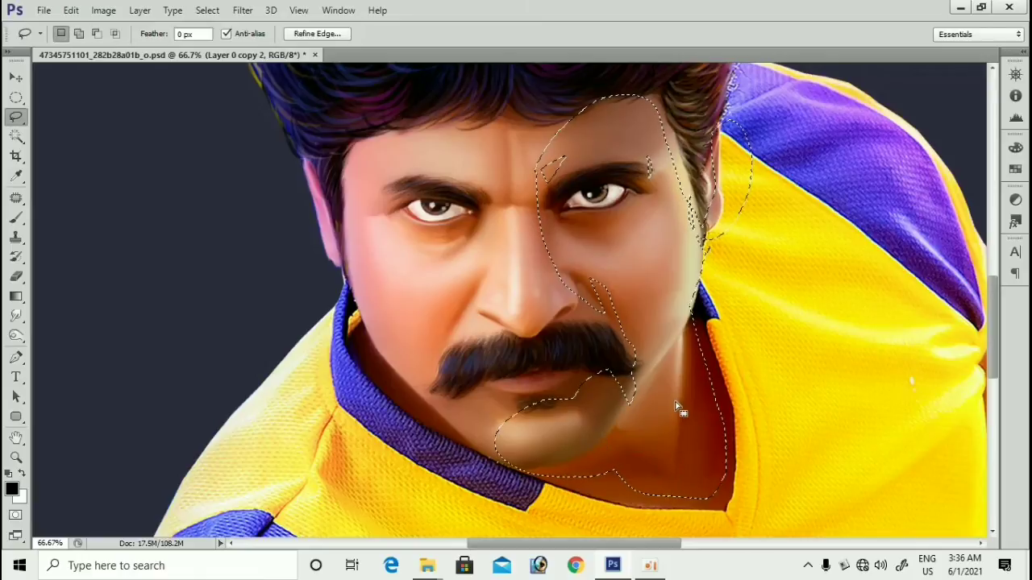
Step: Feather the selection of the yellow-lit face half by 100 pixels and copy it to a new layer
{"action": "key", "text": "m"}
{"action": "scroll", "coordinate": [641, 274], "scroll_direction": "down", "scroll_amount": 1}
{"action": "right_click", "coordinate": [642, 268]}
{"action": "left_click", "coordinate": [666, 278]}
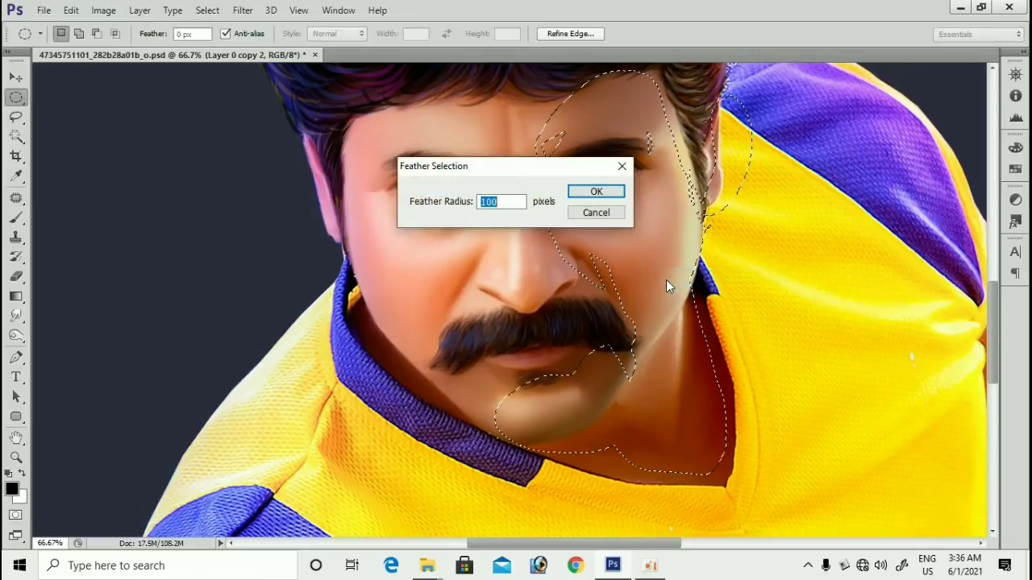
{"action": "key", "text": "Return"}
{"action": "key", "text": "ctrl+j"}
{"action": "key", "text": "v"}
{"action": "left_click_drag", "start_coordinate": [665, 278], "coordinate": [658, 258]}
Step: Colour-balance the yellow-lit face half on the new layer with midtones of about +19 red, +23 green and -12 yellow
{"action": "key", "text": "ctrl+b"}
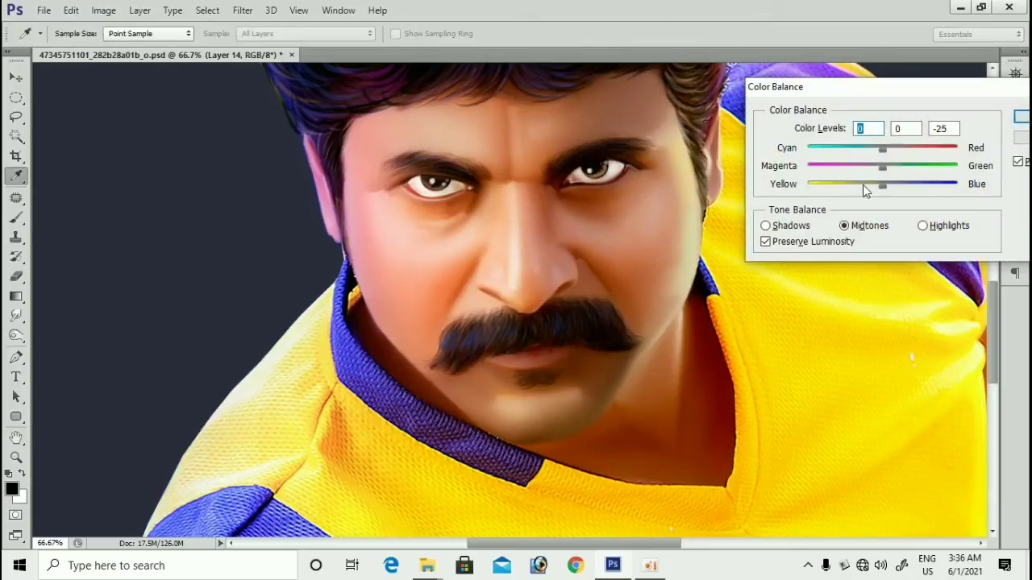
{"action": "left_click", "coordinate": [855, 184]}
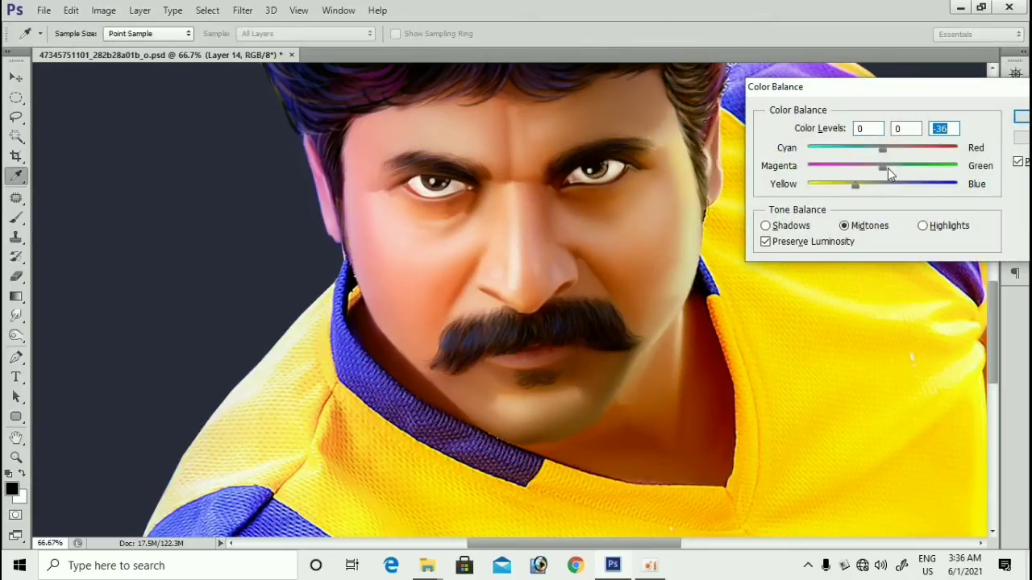
{"action": "left_click_drag", "start_coordinate": [883, 167], "coordinate": [870, 189]}
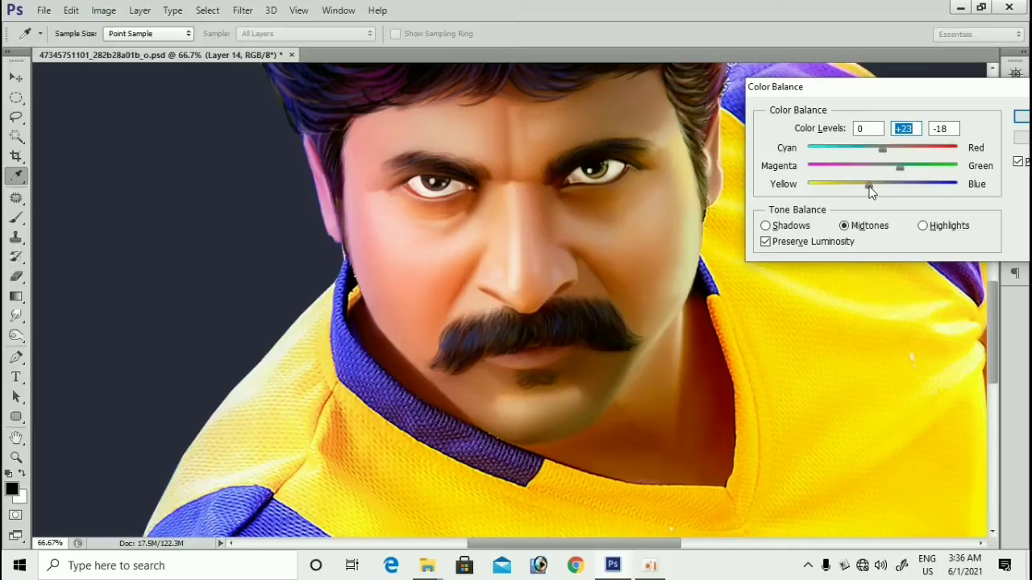
{"action": "left_click", "coordinate": [875, 187]}
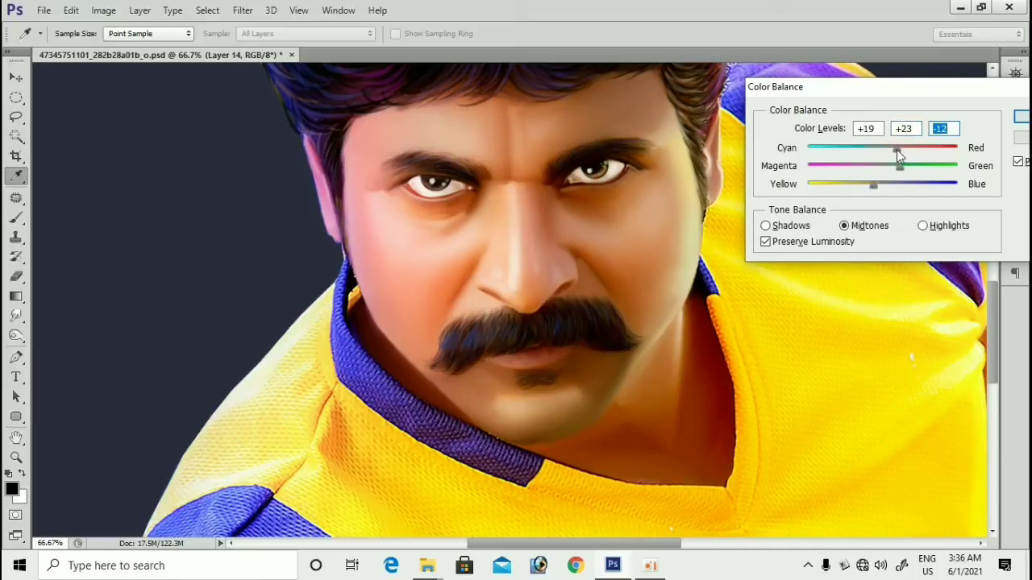
{"action": "left_click", "coordinate": [896, 150]}
{"action": "left_click", "coordinate": [1021, 117]}
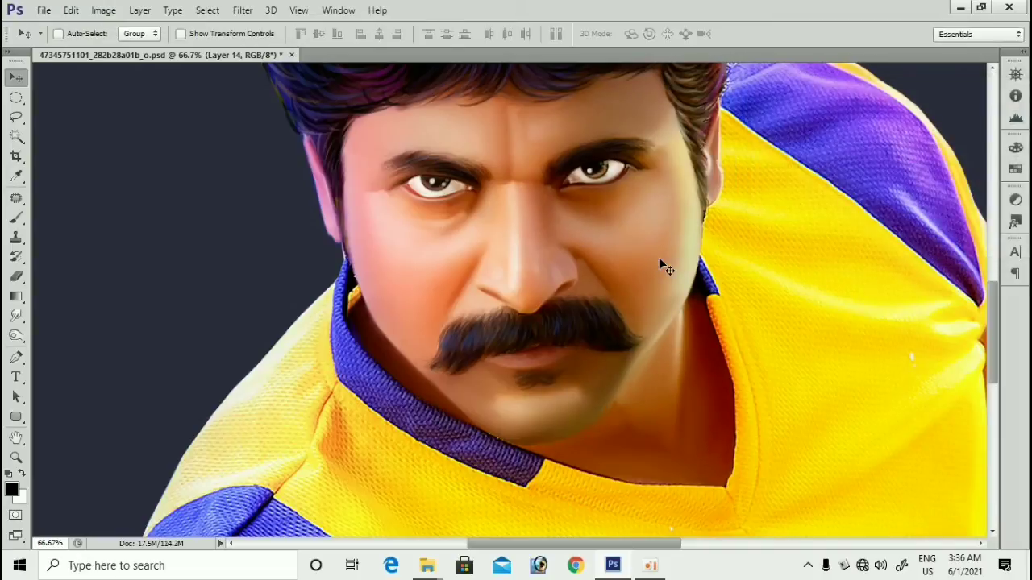
Step: Pick Layer 14 on the yellow-lit cheek and erase its tint over the eye and brow with a 200 px eraser at 56% opacity
{"action": "right_click", "coordinate": [691, 237]}
{"action": "left_click", "coordinate": [694, 238]}
{"action": "key", "text": "e"}
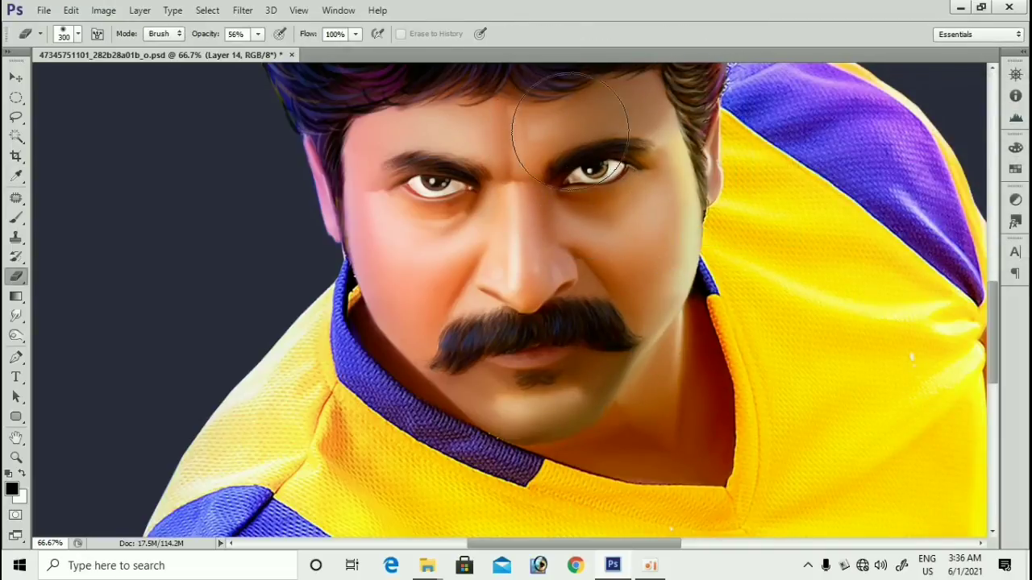
{"action": "key", "text": "bracketleft"}
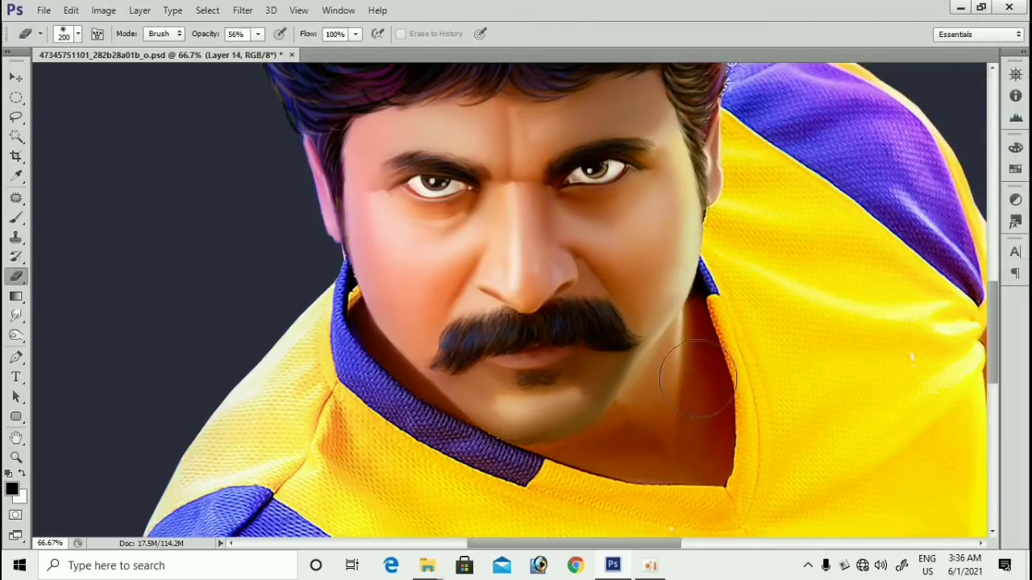
Step: Try shifting the stacked face layers together and undo the move
{"action": "key", "text": "v"}
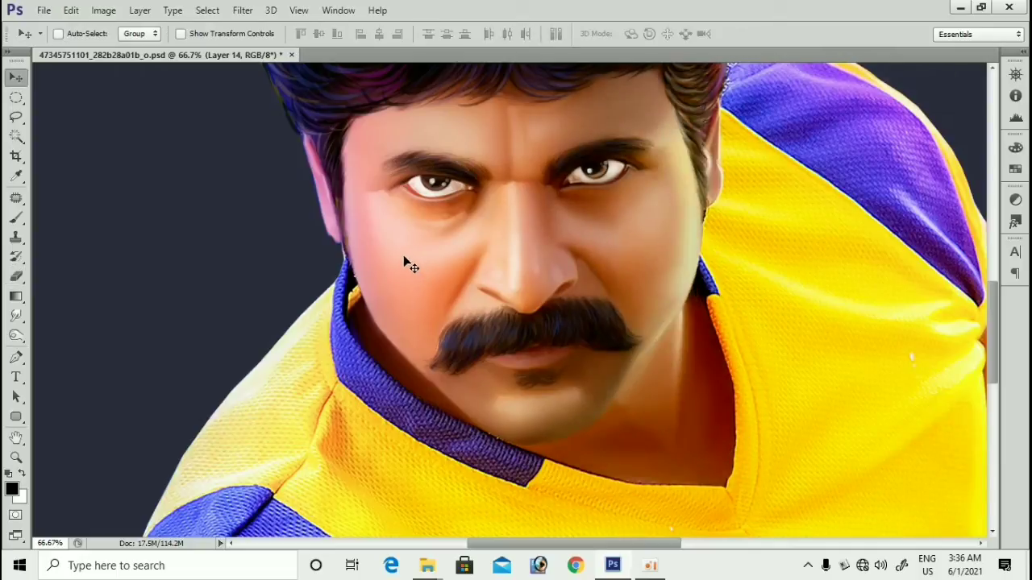
{"action": "right_click", "coordinate": [403, 258]}
{"action": "left_click", "coordinate": [438, 284]}
{"action": "left_click_drag", "start_coordinate": [683, 356], "coordinate": [730, 476]}
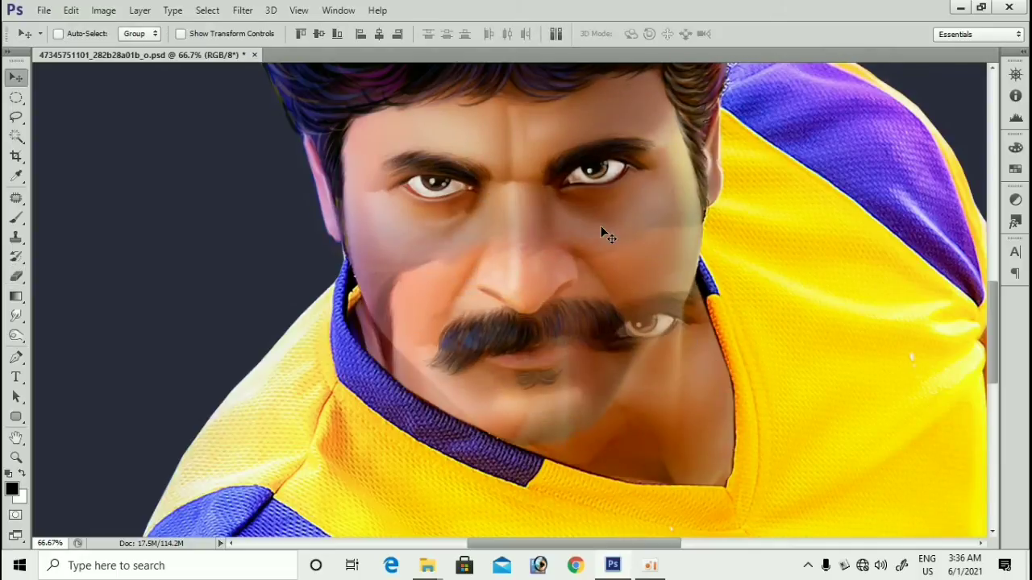
{"action": "key", "text": "ctrl+z"}
{"action": "right_click", "coordinate": [521, 226]}
{"action": "left_click", "coordinate": [535, 232]}
{"action": "left_click", "coordinate": [723, 427]}
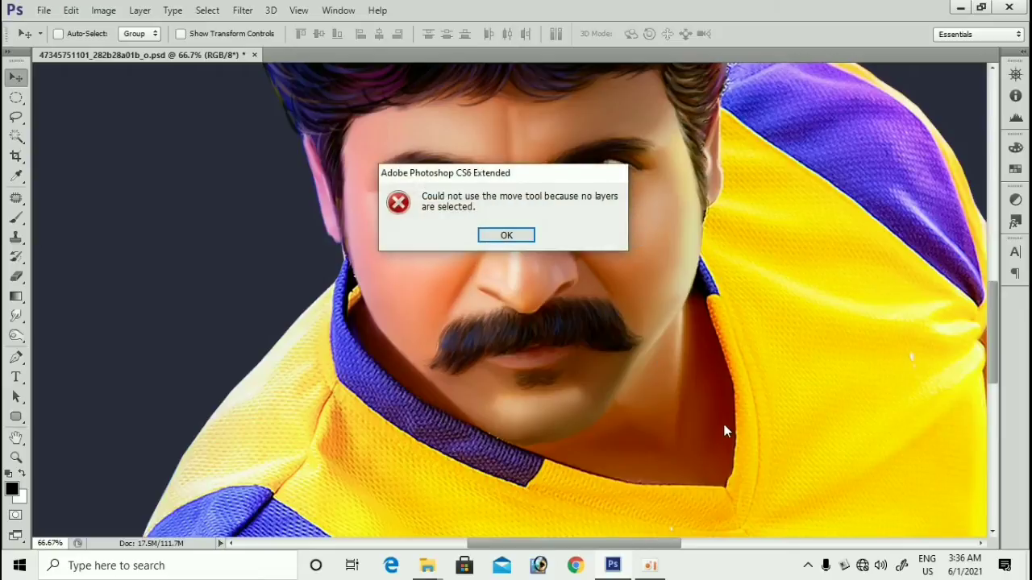
{"action": "left_click", "coordinate": [508, 237]}
Step: Pick Layer 0 copy 2, undo its trial shift, and merge it with the tinted face layers into Layer 13
{"action": "right_click", "coordinate": [532, 232]}
{"action": "left_click", "coordinate": [559, 257]}
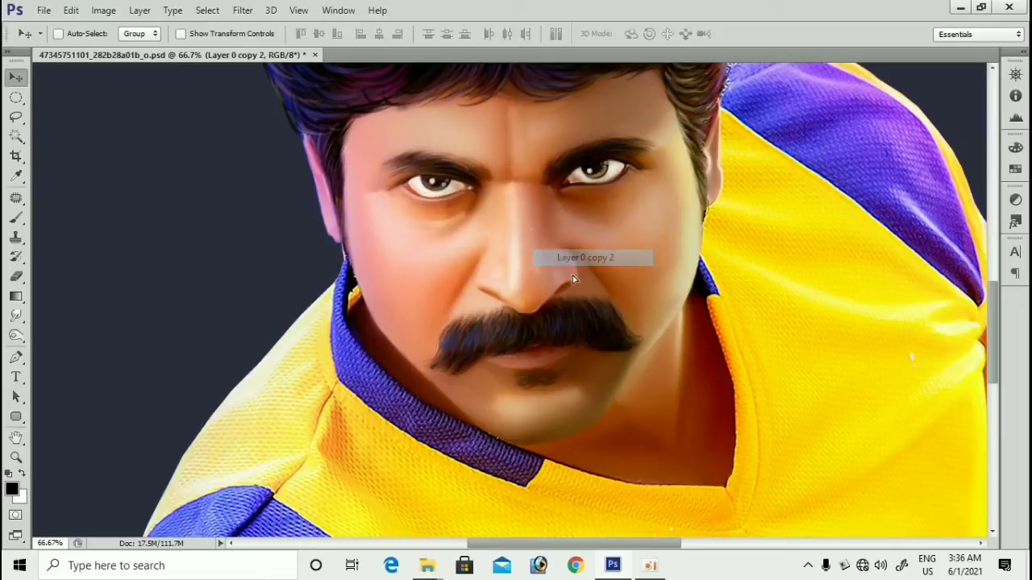
{"action": "left_click_drag", "start_coordinate": [573, 276], "coordinate": [660, 394]}
{"action": "key", "text": "ctrl+z"}
{"action": "right_click", "coordinate": [663, 243]}
{"action": "left_click", "coordinate": [681, 250]}
{"action": "key", "text": "ctrl+z"}
{"action": "key", "text": "ctrl+z"}
{"action": "key", "text": "ctrl+z"}
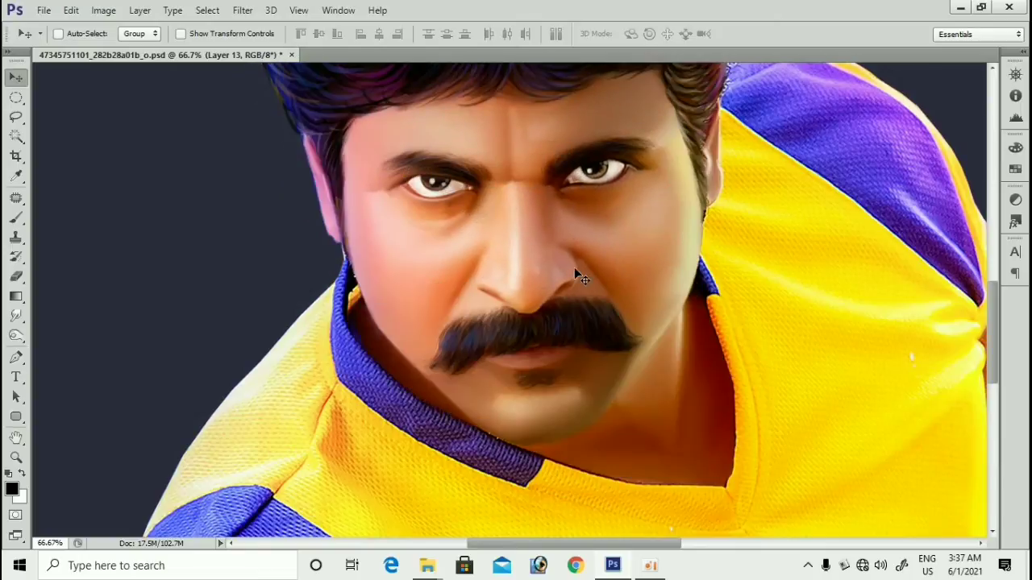
{"action": "scroll", "coordinate": [574, 267], "scroll_direction": "down", "scroll_amount": 1}
{"action": "scroll", "coordinate": [574, 269], "scroll_direction": "up", "scroll_amount": 1}
Step: Lasso the nose, the forehead between the brows and the inner cheeks on Layer 13
{"action": "right_click", "coordinate": [546, 258]}
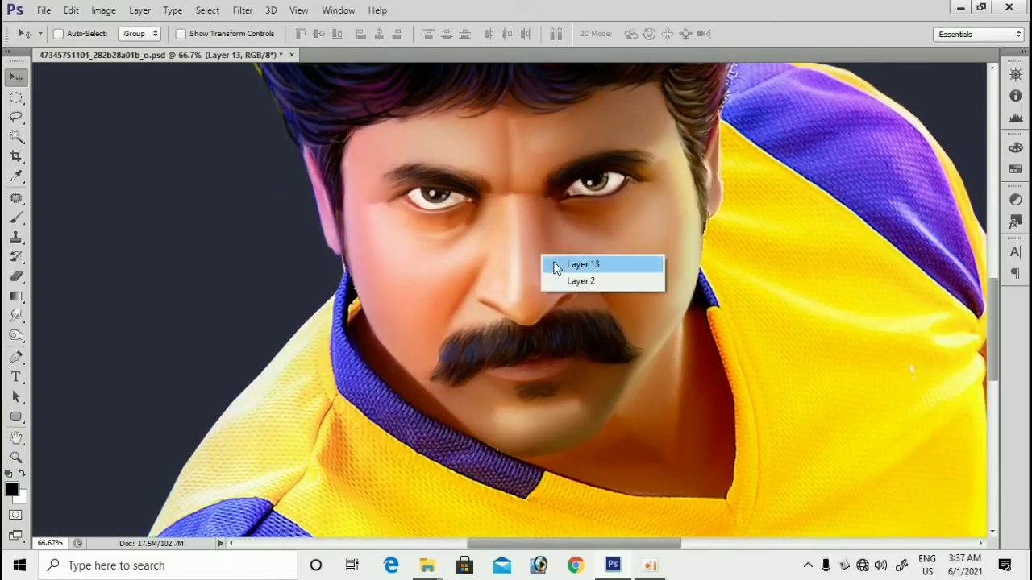
{"action": "left_click", "coordinate": [554, 266]}
{"action": "key", "text": "l"}
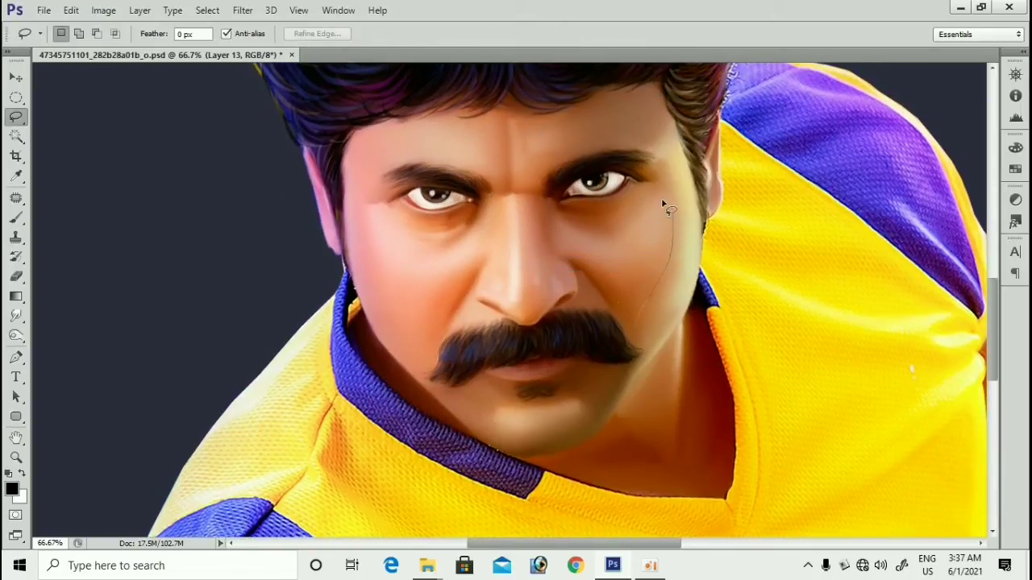
{"action": "mouse_move", "coordinate": [555, 208]}
{"action": "left_mouse_down"}
{"action": "mouse_move", "coordinate": [571, 164]}
{"action": "mouse_move", "coordinate": [572, 121]}
{"action": "left_mouse_up"}
{"action": "left_click_drag", "start_coordinate": [436, 123], "coordinate": [481, 171]}
{"action": "left_click_drag", "start_coordinate": [436, 255], "coordinate": [422, 323]}
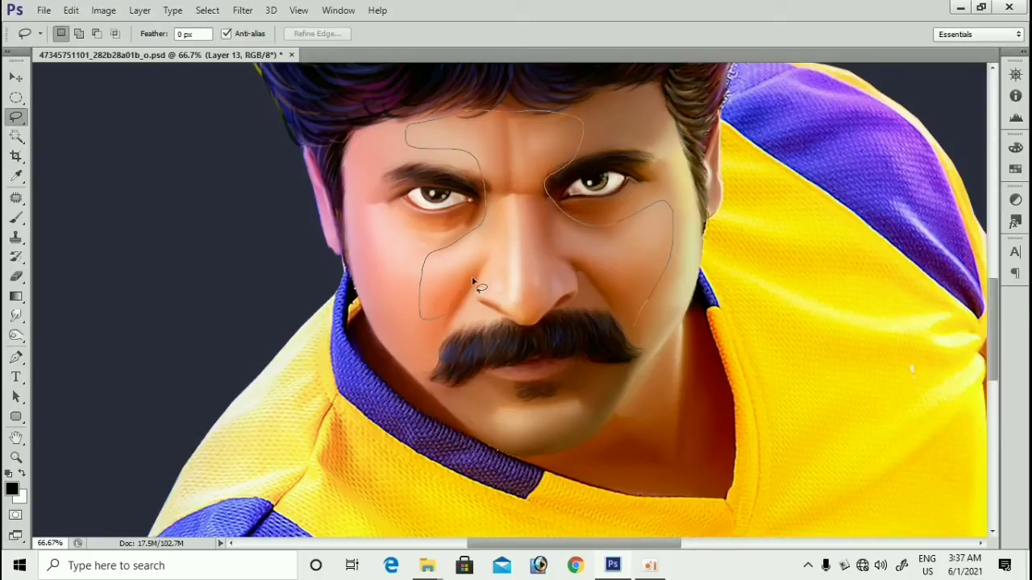
{"action": "left_click_drag", "start_coordinate": [503, 317], "coordinate": [634, 321]}
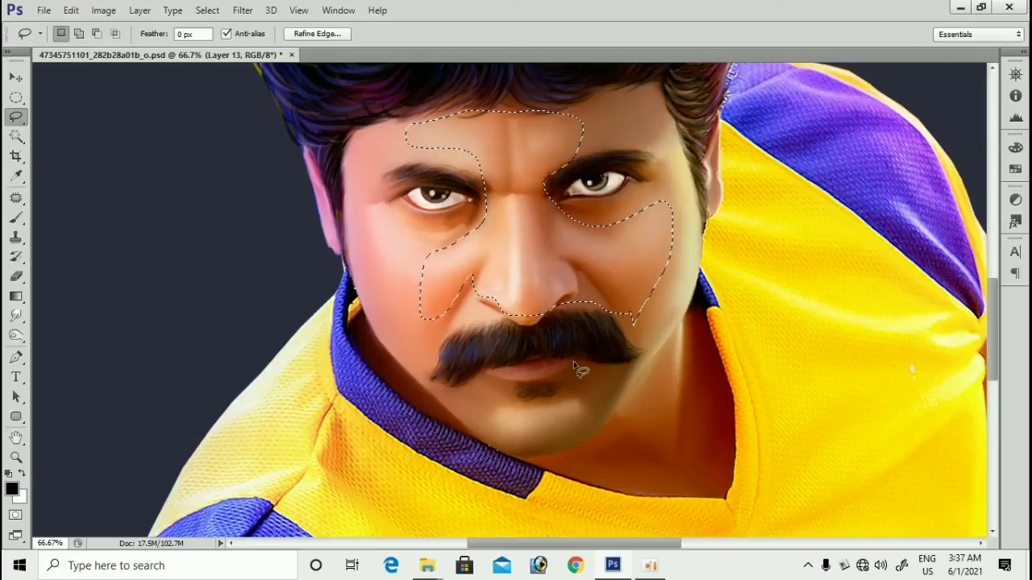
{"action": "scroll", "coordinate": [600, 339], "scroll_direction": "down", "scroll_amount": 1}
Step: Feather the central face selection and copy it to a new layer, undoing a trial shift of the copy
{"action": "key", "text": "m"}
{"action": "right_click", "coordinate": [572, 225]}
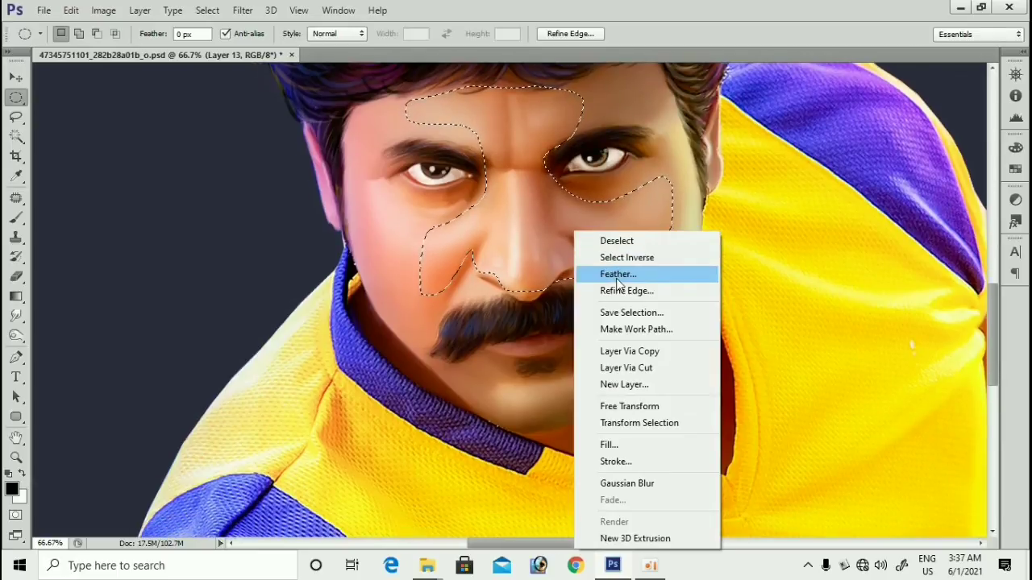
{"action": "left_click", "coordinate": [609, 274]}
{"action": "key", "text": "Return"}
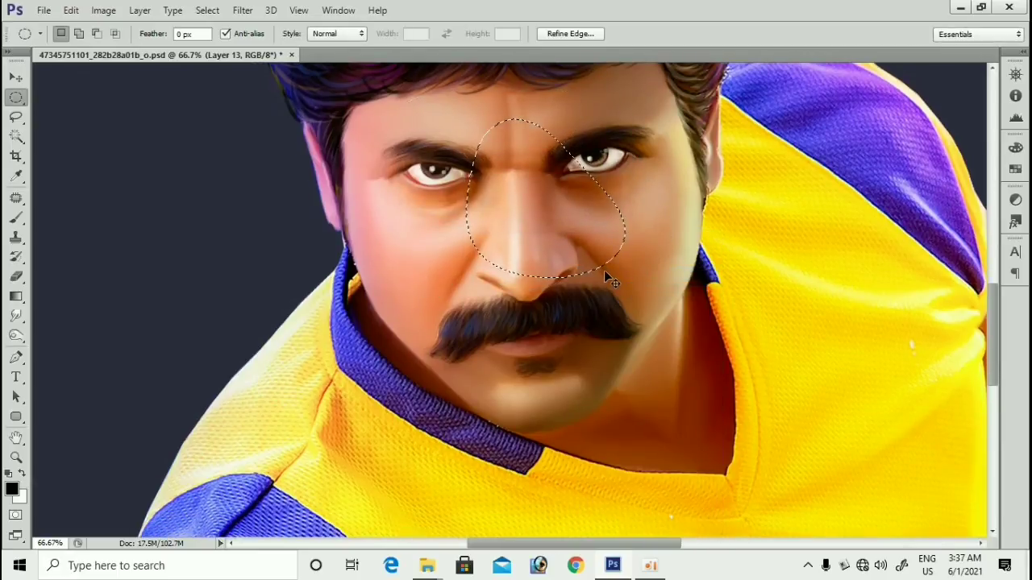
{"action": "key", "text": "ctrl+j"}
{"action": "key", "text": "v"}
{"action": "left_click_drag", "start_coordinate": [537, 250], "coordinate": [525, 223]}
{"action": "key", "text": "ctrl+z"}
Step: Colour-balance the central face copy's midtones with red +28, magenta -28 and a slight shift towards yellow
{"action": "key", "text": "ctrl+b"}
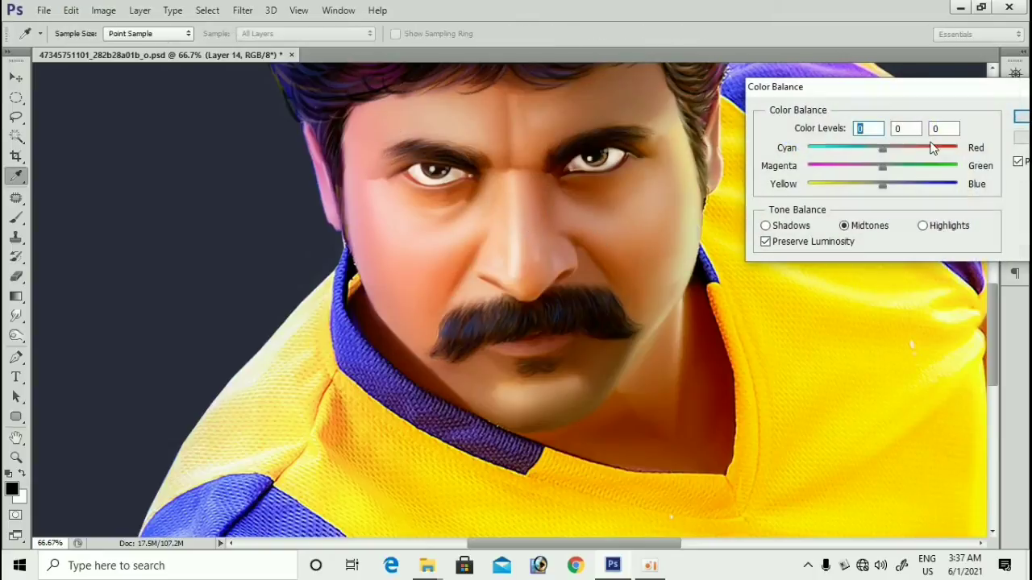
{"action": "mouse_move", "coordinate": [899, 150]}
{"action": "left_mouse_down"}
{"action": "mouse_move", "coordinate": [920, 151]}
{"action": "mouse_move", "coordinate": [856, 170]}
{"action": "mouse_move", "coordinate": [904, 151]}
{"action": "left_mouse_up"}
{"action": "left_click_drag", "start_coordinate": [883, 190], "coordinate": [869, 190]}
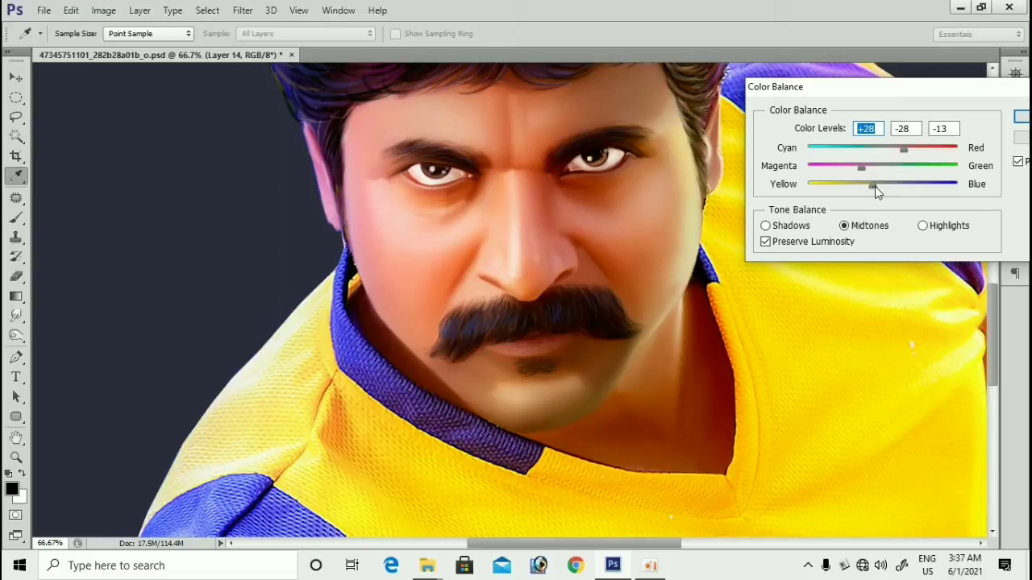
{"action": "left_click_drag", "start_coordinate": [875, 186], "coordinate": [878, 186]}
{"action": "left_click", "coordinate": [1020, 119]}
Step: Erase the Layer 14 tint around the inner eyes and nose with a smaller eraser at 56% opacity
{"action": "key", "text": "e"}
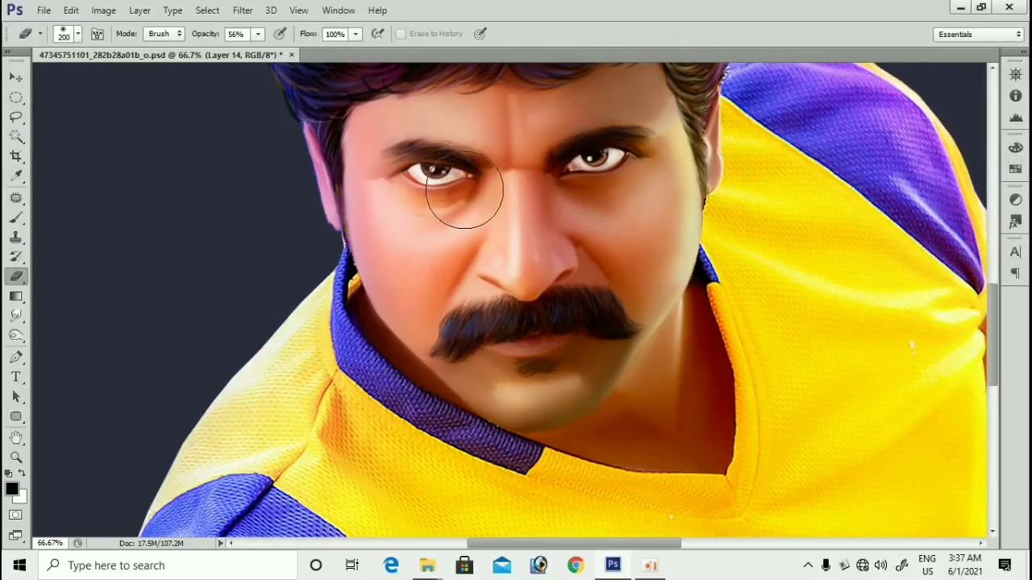
{"action": "key", "text": "bracketleft"}
{"action": "key", "text": "bracketleft"}
{"action": "key", "text": "bracketleft"}
{"action": "key", "text": "bracketleft"}
{"action": "key", "text": "bracketleft"}
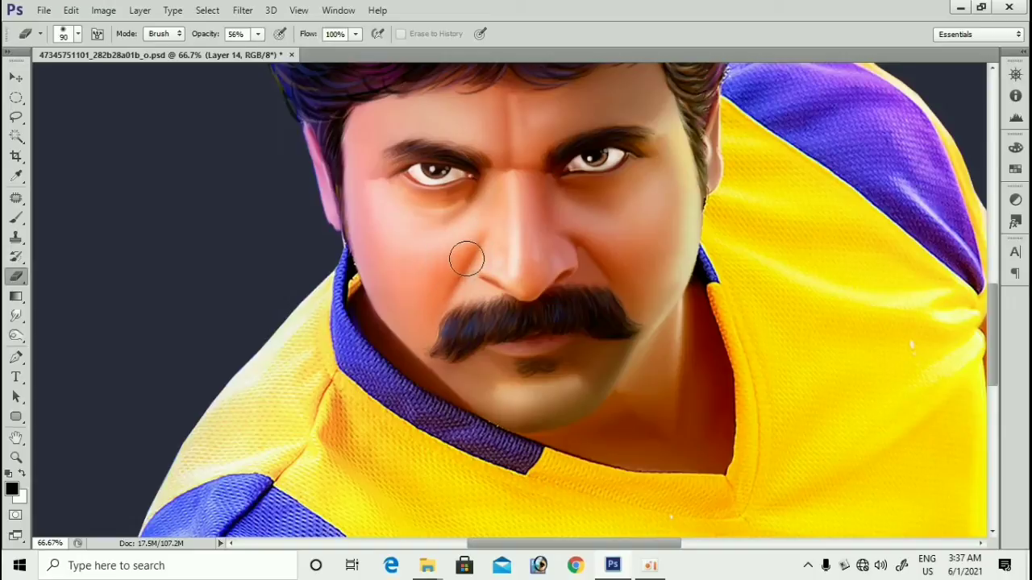
{"action": "key", "text": "bracketright"}
{"action": "key", "text": "bracketright"}
{"action": "key", "text": "bracketright"}
Step: Examine the colour blending across the face at several magnifications between 33% and 100%
{"action": "key", "text": "ctrl+minus"}
{"action": "key", "text": "ctrl+minus"}
{"action": "key", "text": "ctrl+minus"}
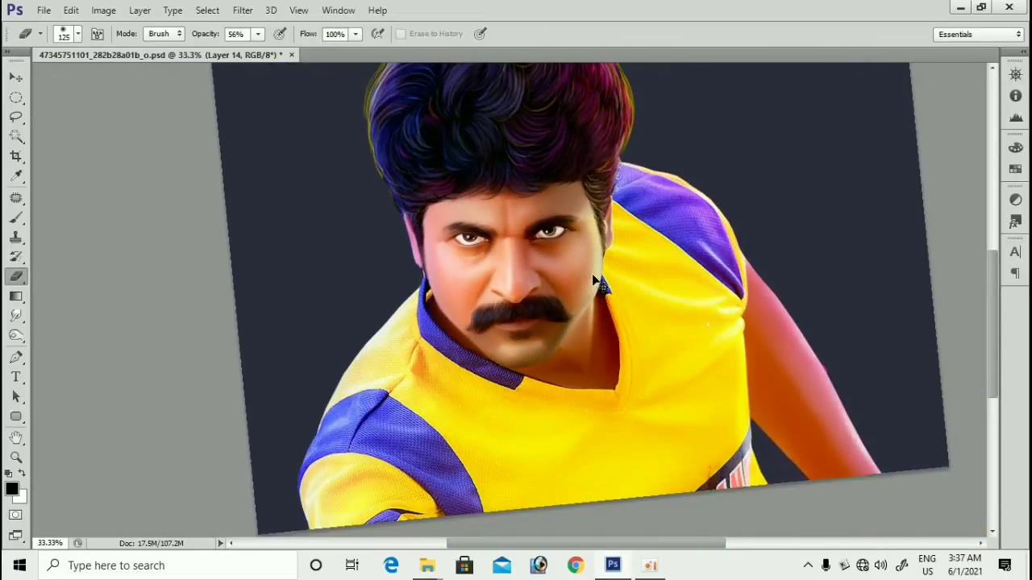
{"action": "key", "text": "ctrl+plus"}
{"action": "key", "text": "ctrl+plus"}
{"action": "key", "text": "bracketright"}
{"action": "key", "text": "ctrl+minus"}
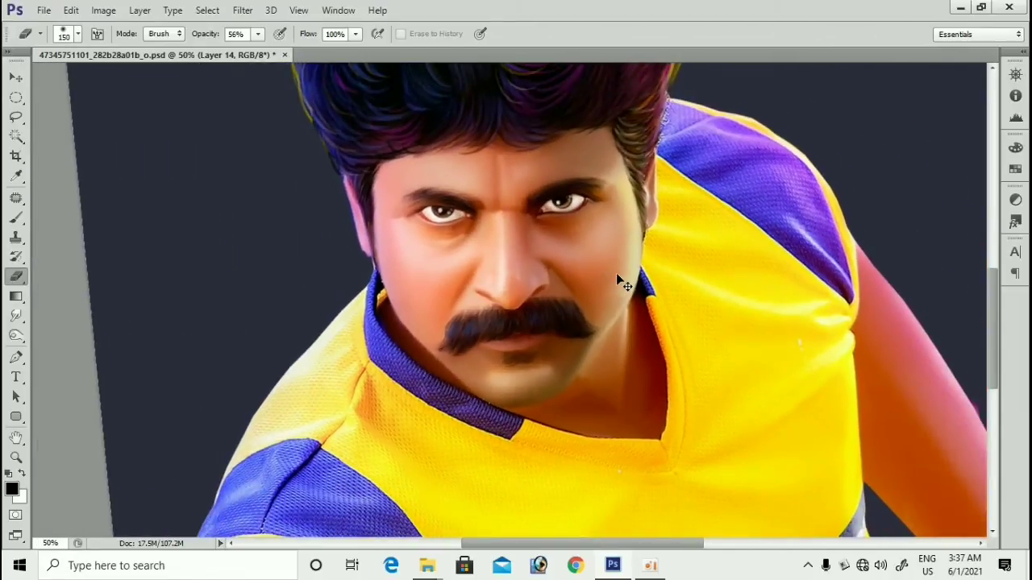
{"action": "key", "text": "ctrl+minus"}
{"action": "key", "text": "ctrl+plus"}
{"action": "key", "text": "ctrl+plus"}
{"action": "key", "text": "ctrl+plus"}
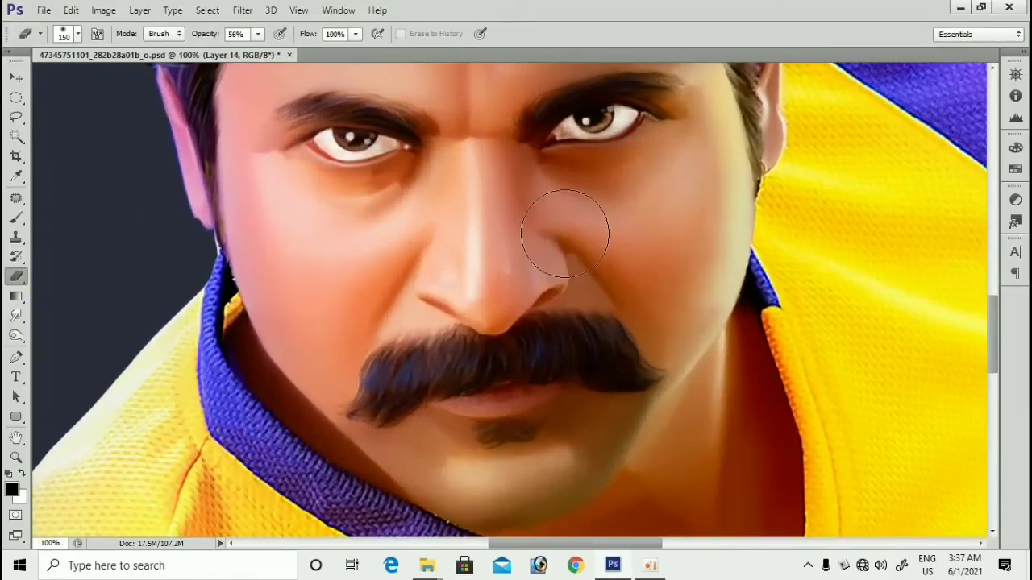
Step: Select Layer 13 together with Layer 14, undo a trial shift, merge the two layers and save the document
{"action": "right_click", "coordinate": [654, 223]}
{"action": "left_click", "coordinate": [678, 247], "text": "shift"}
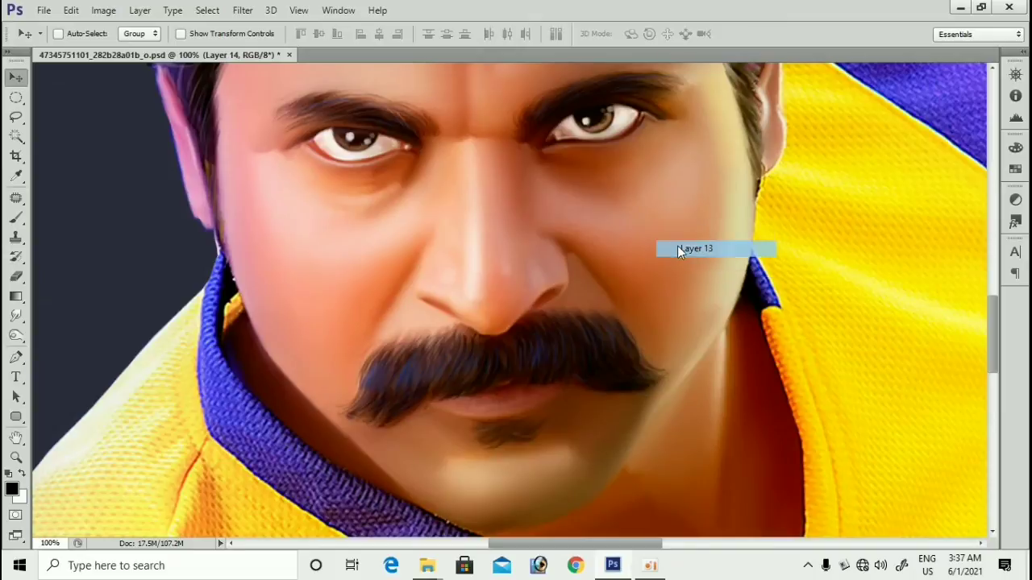
{"action": "left_click_drag", "start_coordinate": [682, 233], "coordinate": [713, 293]}
{"action": "key", "text": "ctrl+z"}
{"action": "key", "text": "ctrl+e"}
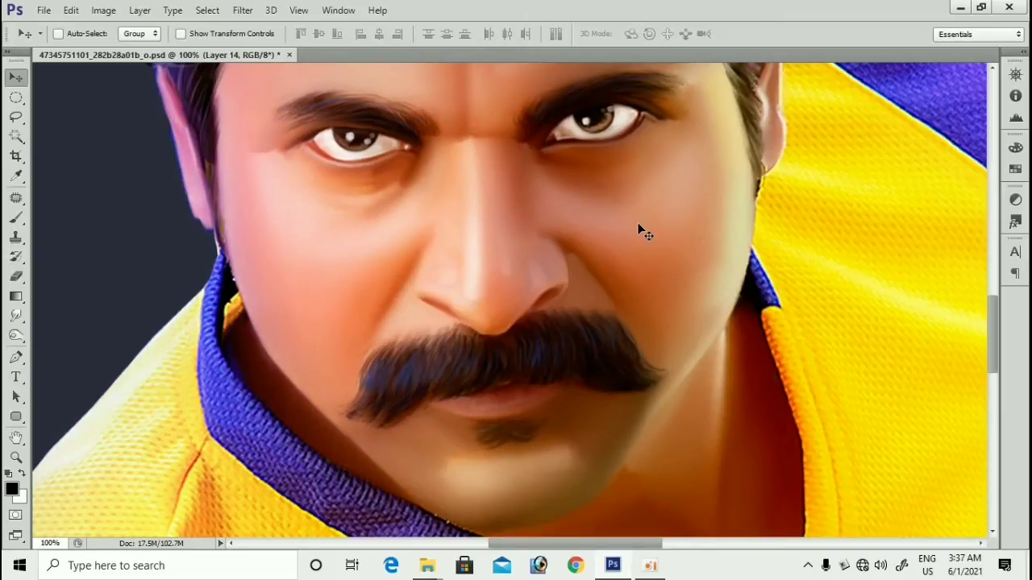
{"action": "key", "text": "ctrl+minus"}
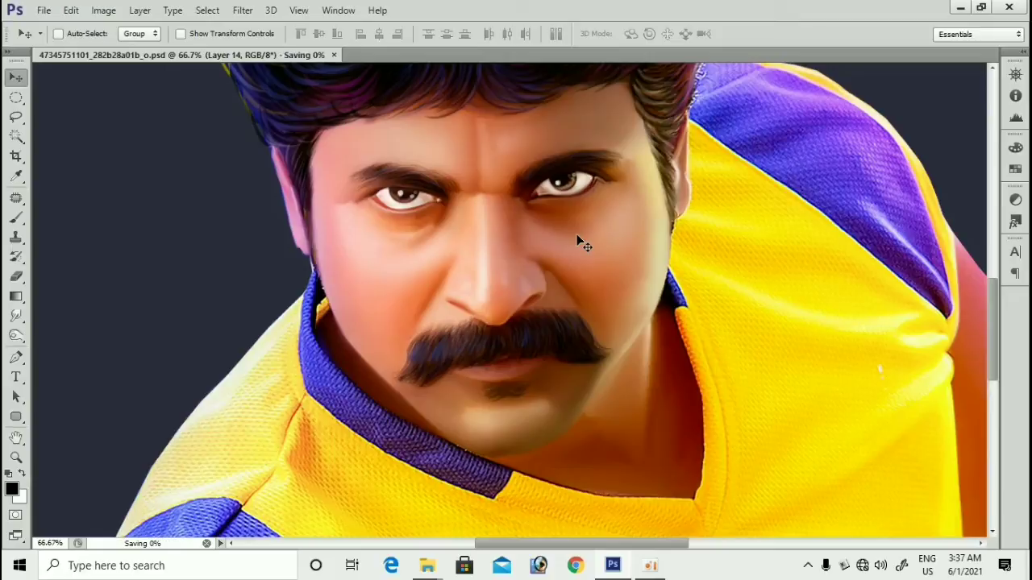
{"action": "key", "text": "ctrl+minus"}
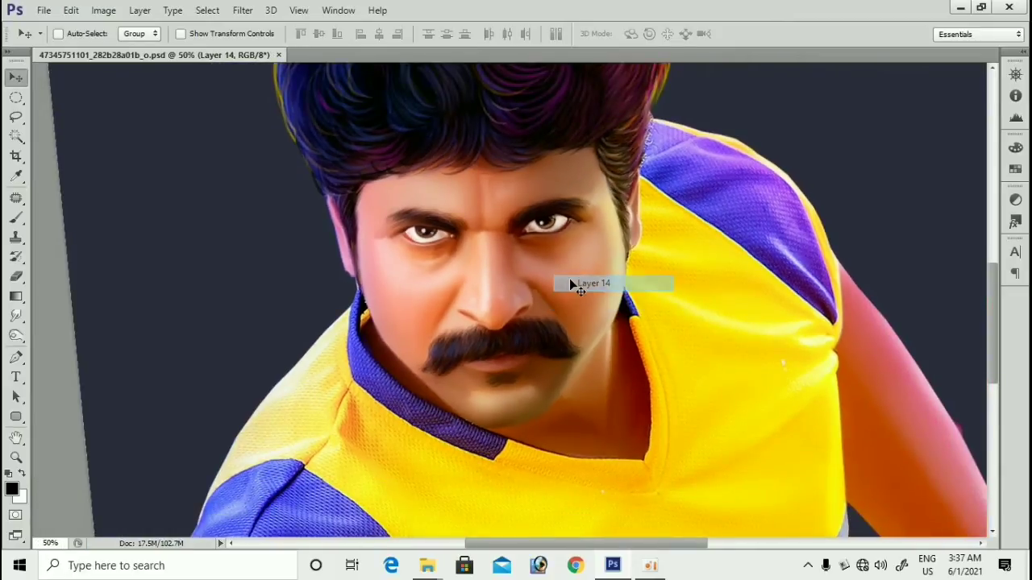
Step: Lasso the whole face with the ears and neck on Layer 14, leaving the sideburn hair out of the selection
{"action": "key", "text": "l"}
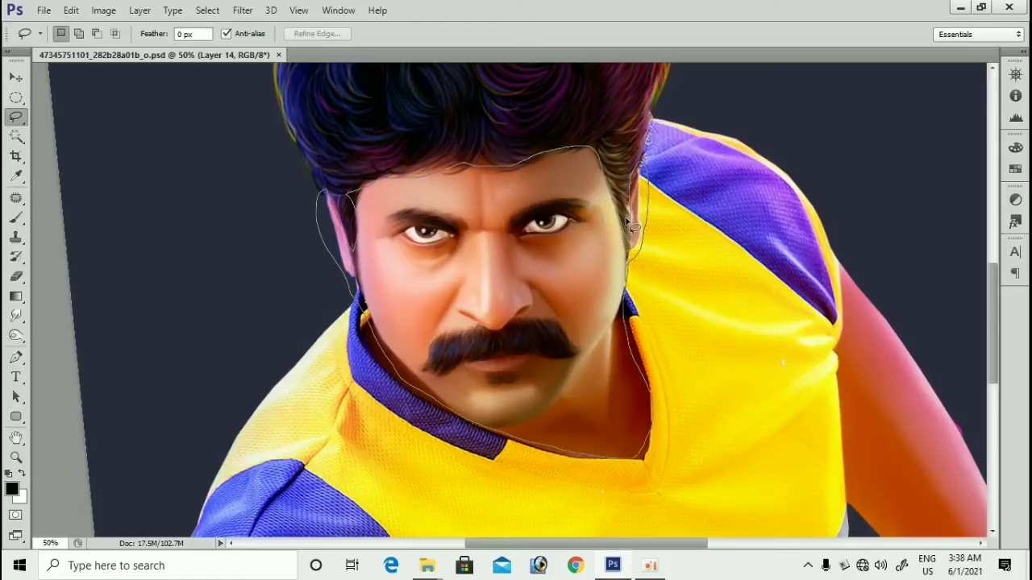
{"action": "left_click_drag", "start_coordinate": [626, 222], "coordinate": [624, 211]}
{"action": "left_click_drag", "start_coordinate": [746, 295], "coordinate": [666, 225]}
{"action": "left_click_drag", "start_coordinate": [513, 235], "coordinate": [652, 115]}
{"action": "mouse_move", "coordinate": [595, 393]}
{"action": "left_mouse_down"}
{"action": "mouse_move", "coordinate": [581, 470]}
{"action": "mouse_move", "coordinate": [572, 357]}
{"action": "mouse_move", "coordinate": [624, 334]}
{"action": "left_mouse_up"}
Step: Feather the face and neck selection by 80 pixels
{"action": "key", "text": "m"}
{"action": "right_click", "coordinate": [581, 314]}
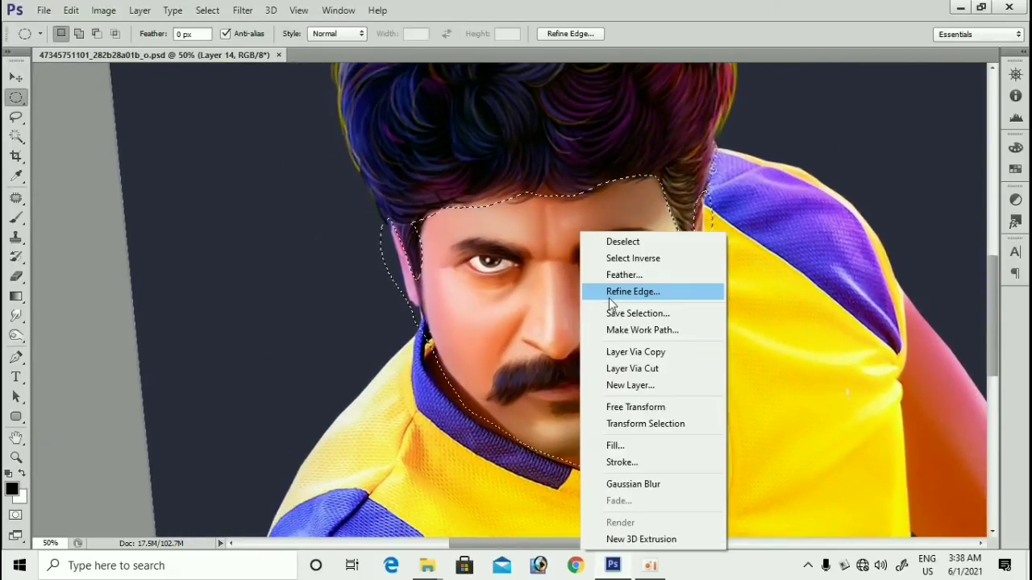
{"action": "left_click", "coordinate": [621, 275]}
{"action": "type", "text": "80"}
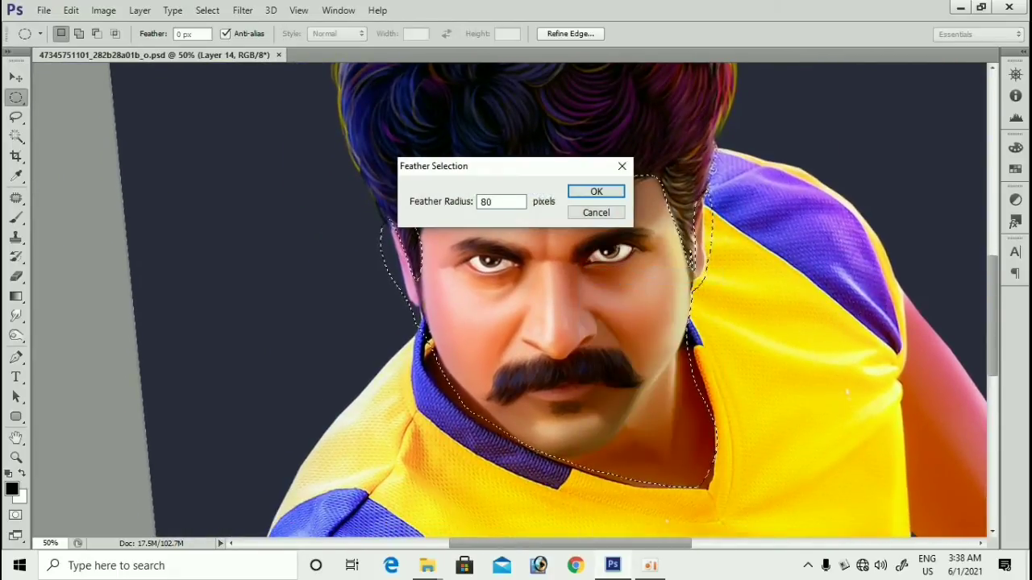
{"action": "key", "text": "Return"}
Step: Raise yellow in the reds to +9% with Selective Color across the feathered face and neck selection
{"action": "key", "text": "alt+i"}
{"action": "key", "text": "j"}
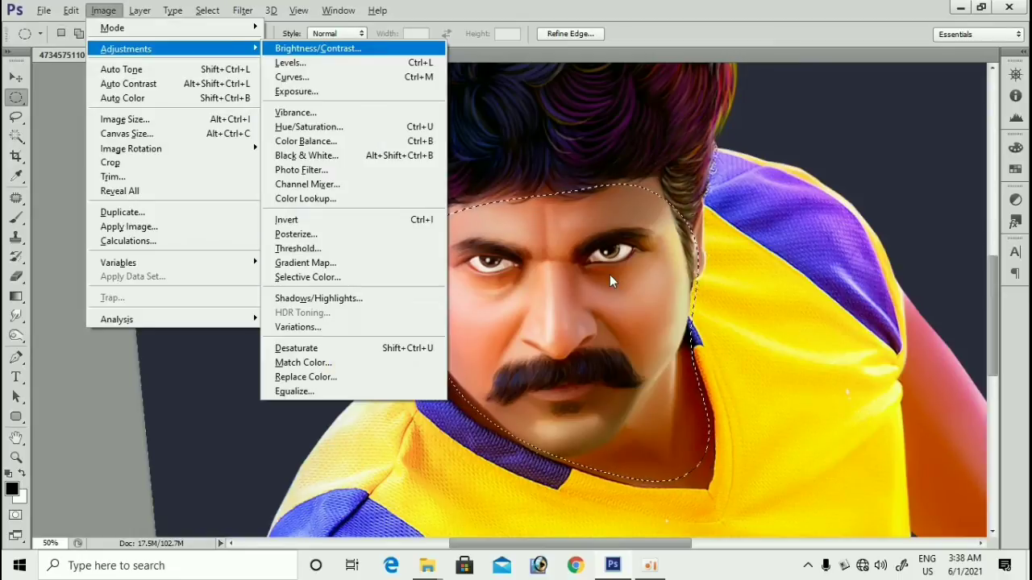
{"action": "key", "text": "s"}
{"action": "left_click_drag", "start_coordinate": [847, 56], "coordinate": [734, 66]}
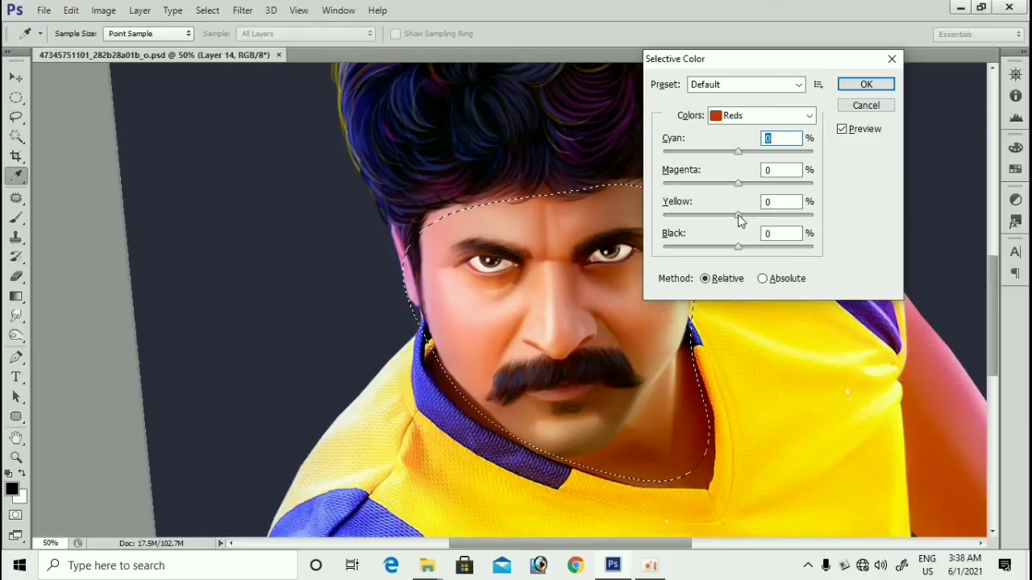
{"action": "mouse_move", "coordinate": [738, 214]}
{"action": "left_mouse_down"}
{"action": "mouse_move", "coordinate": [754, 214]}
{"action": "mouse_move", "coordinate": [740, 214]}
{"action": "left_mouse_up"}
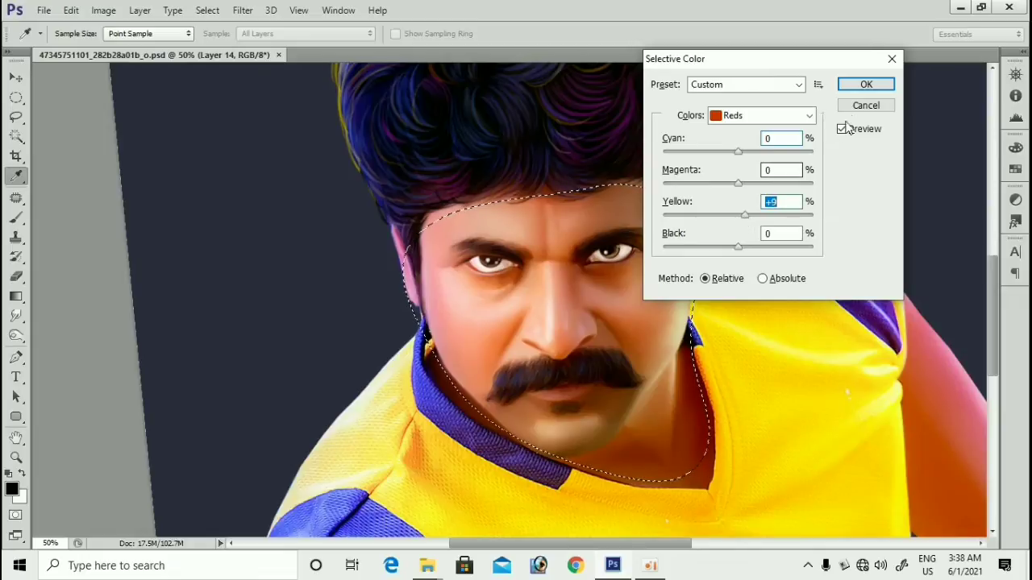
{"action": "left_click", "coordinate": [865, 85]}
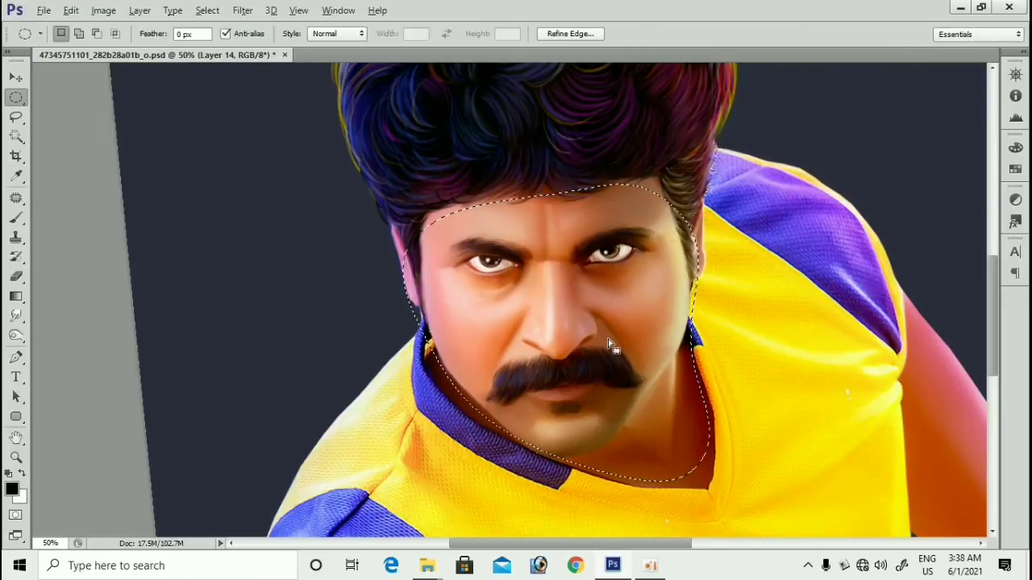
Step: Set brightness to 3 and contrast to 5 for the selected face and neck, and clear the selection
{"action": "key", "text": "alt+i"}
{"action": "key", "text": "j"}
{"action": "key", "text": "b"}
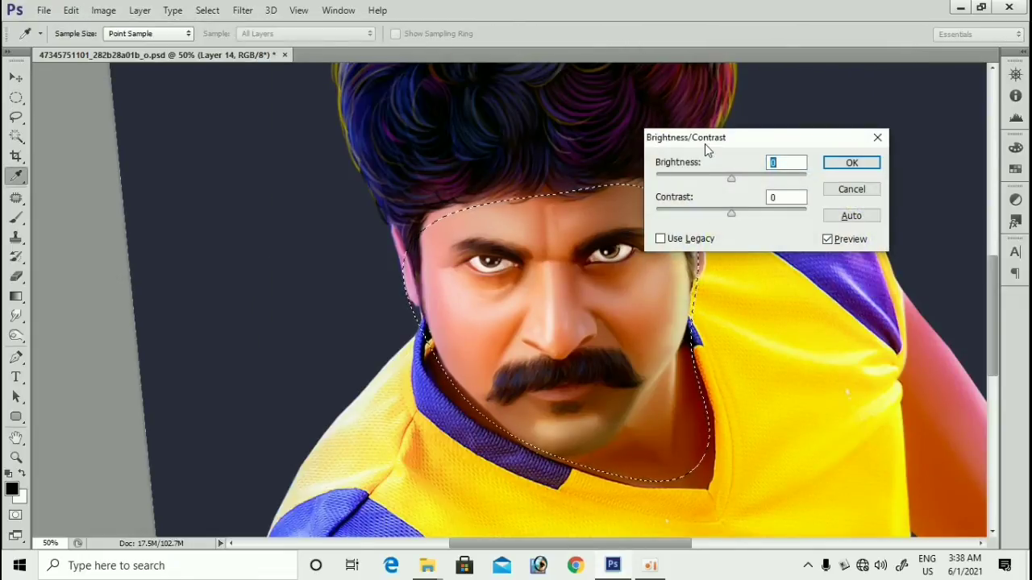
{"action": "left_click_drag", "start_coordinate": [723, 144], "coordinate": [723, 118]}
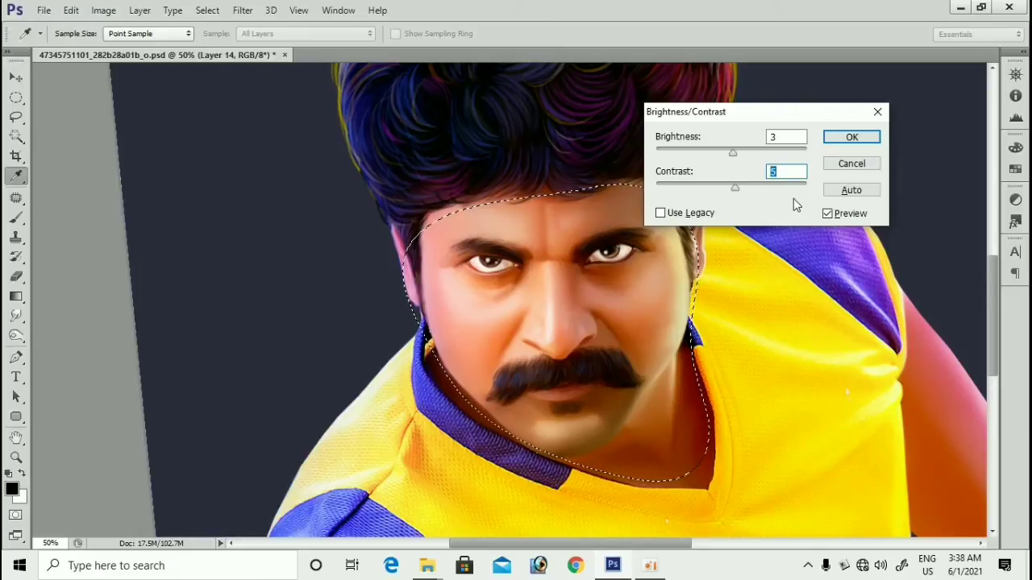
{"action": "left_click", "coordinate": [848, 142]}
{"action": "key", "text": "m"}
{"action": "key", "text": "z"}
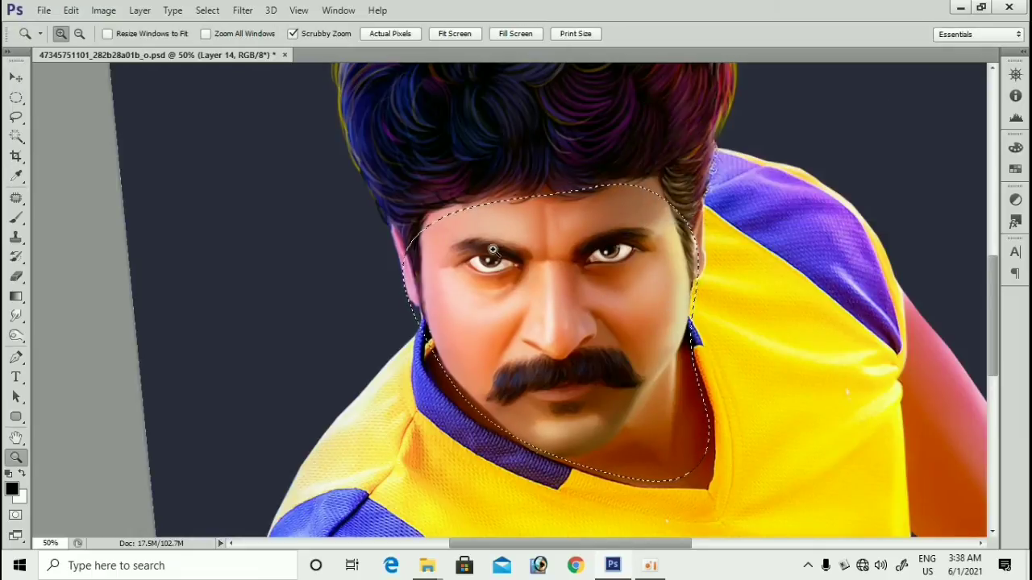
{"action": "left_click", "coordinate": [571, 275]}
{"action": "key", "text": "ctrl+d"}
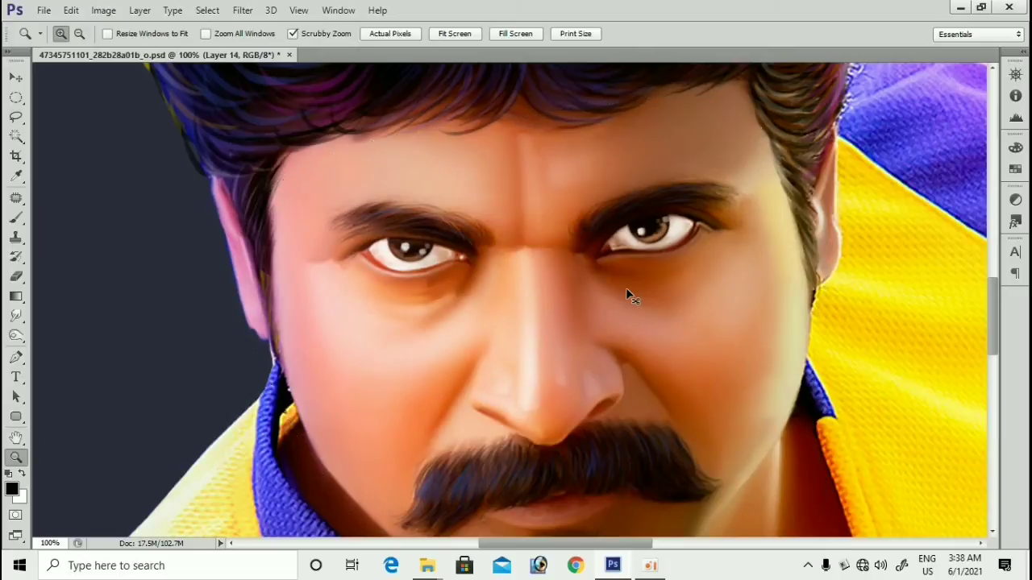
Step: Examine the graded face and neck at several magnifications between 25% and 100%
{"action": "scroll", "coordinate": [627, 290], "scroll_direction": "down", "scroll_amount": 1}
{"action": "key", "text": "ctrl+minus"}
{"action": "key", "text": "ctrl+minus"}
{"action": "key", "text": "ctrl+minus"}
{"action": "left_click_drag", "start_coordinate": [627, 291], "coordinate": [553, 328]}
{"action": "key", "text": "ctrl+plus"}
{"action": "key", "text": "ctrl+plus"}
{"action": "key", "text": "ctrl+plus"}
{"action": "key", "text": "ctrl+plus"}
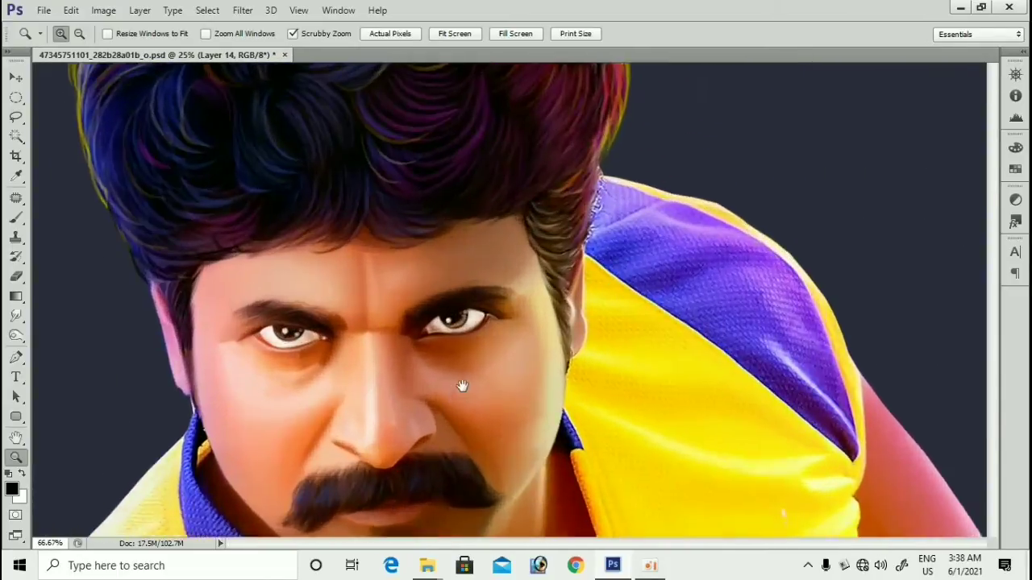
{"action": "left_click_drag", "start_coordinate": [460, 387], "coordinate": [659, 279]}
{"action": "key", "text": "ctrl+minus"}
{"action": "key", "text": "ctrl+minus"}
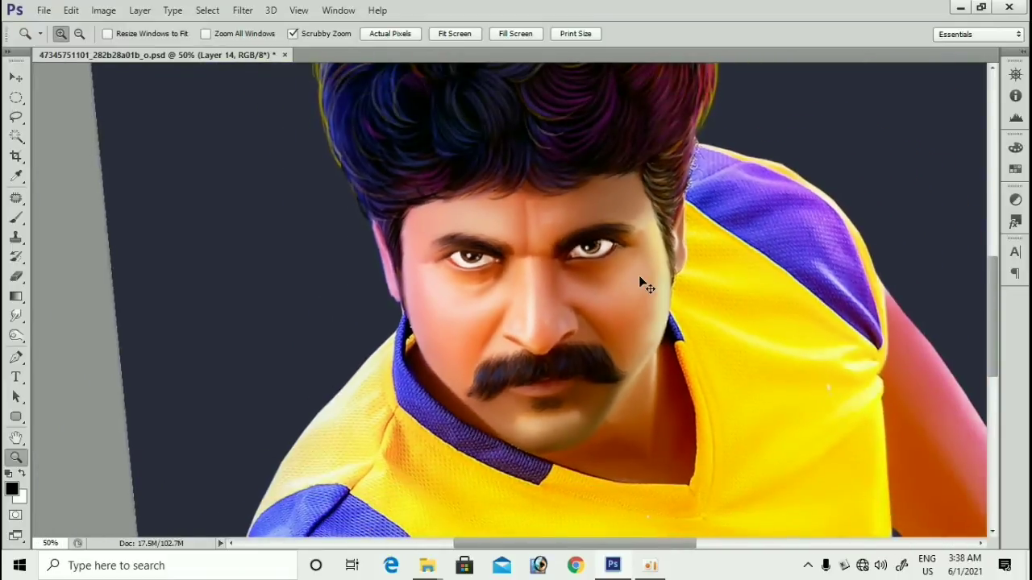
Step: Rotate the tilted canvas view back to upright and save the document
{"action": "key", "text": "ctrl+minus"}
{"action": "key", "text": "v"}
{"action": "key", "text": "r"}
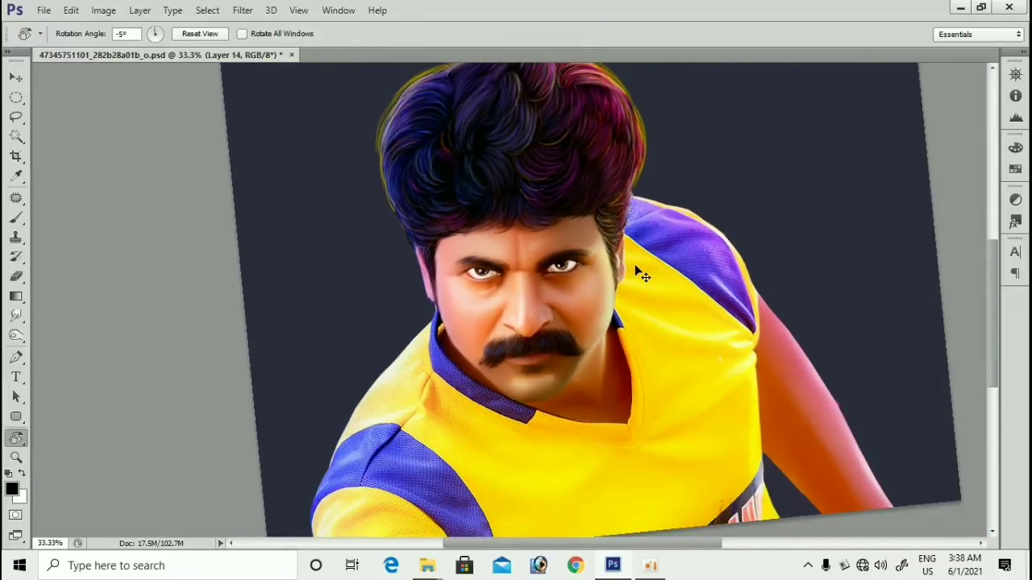
{"action": "key", "text": "ctrl+minus"}
{"action": "left_click_drag", "start_coordinate": [749, 173], "coordinate": [765, 196]}
{"action": "key", "text": "z"}
{"action": "left_click", "coordinate": [521, 319]}
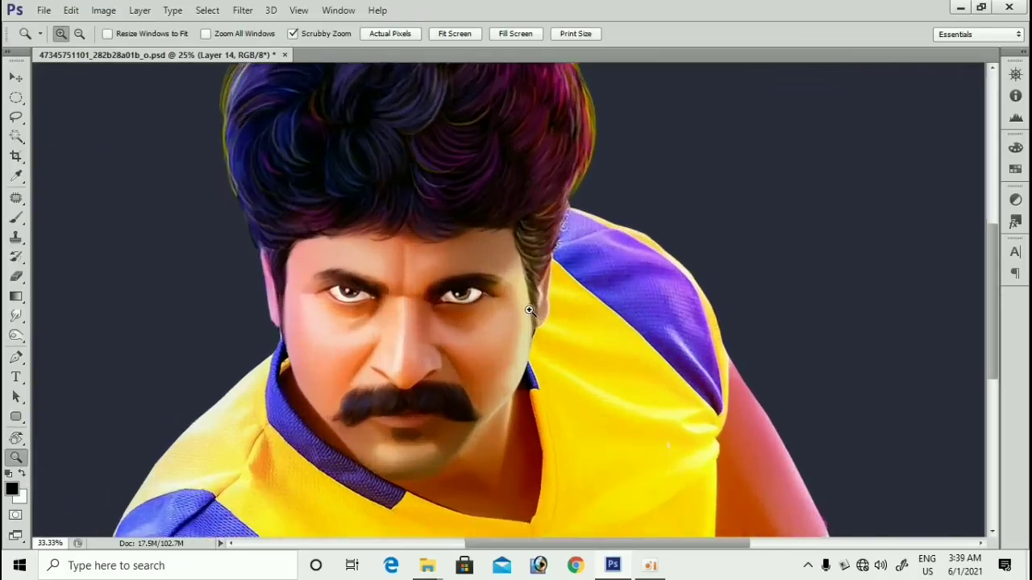
{"action": "left_click_drag", "start_coordinate": [472, 311], "coordinate": [614, 299]}
{"action": "left_click", "coordinate": [564, 344]}
{"action": "key", "text": "v"}
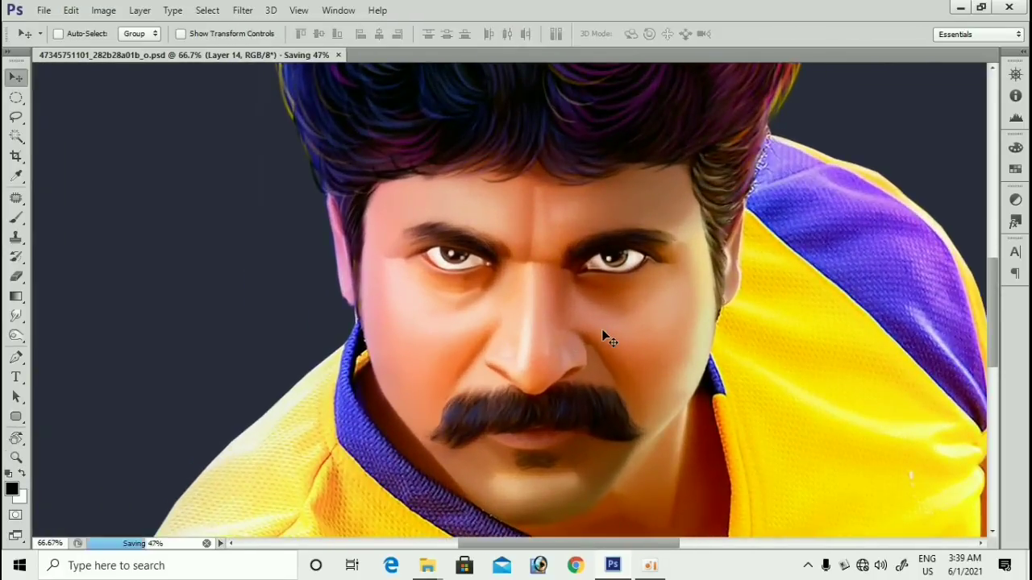
Step: Examine the face and the whole head of hair for areas that still need more depth
{"action": "scroll", "coordinate": [601, 329], "scroll_direction": "down", "scroll_amount": 1}
{"action": "scroll", "coordinate": [600, 331], "scroll_direction": "up", "scroll_amount": 2}
{"action": "key", "text": "ctrl+minus"}
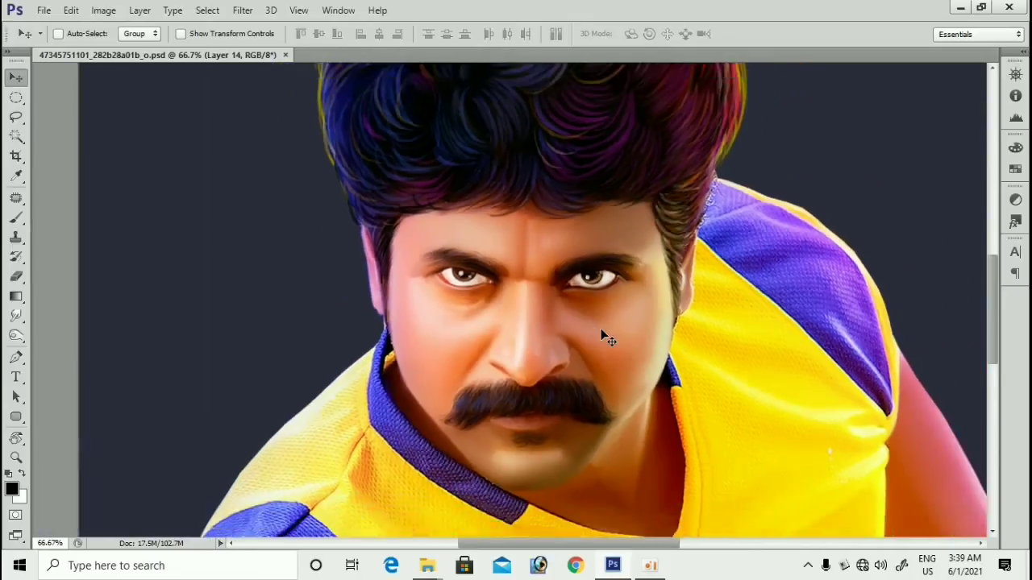
{"action": "scroll", "coordinate": [601, 331], "scroll_direction": "up", "scroll_amount": 2}
{"action": "left_click_drag", "start_coordinate": [581, 254], "coordinate": [587, 305]}
{"action": "left_click_drag", "start_coordinate": [639, 175], "coordinate": [733, 200]}
{"action": "scroll", "coordinate": [734, 201], "scroll_direction": "down", "scroll_amount": 1}
{"action": "key", "text": "ctrl+minus"}
{"action": "key", "text": "ctrl+minus"}
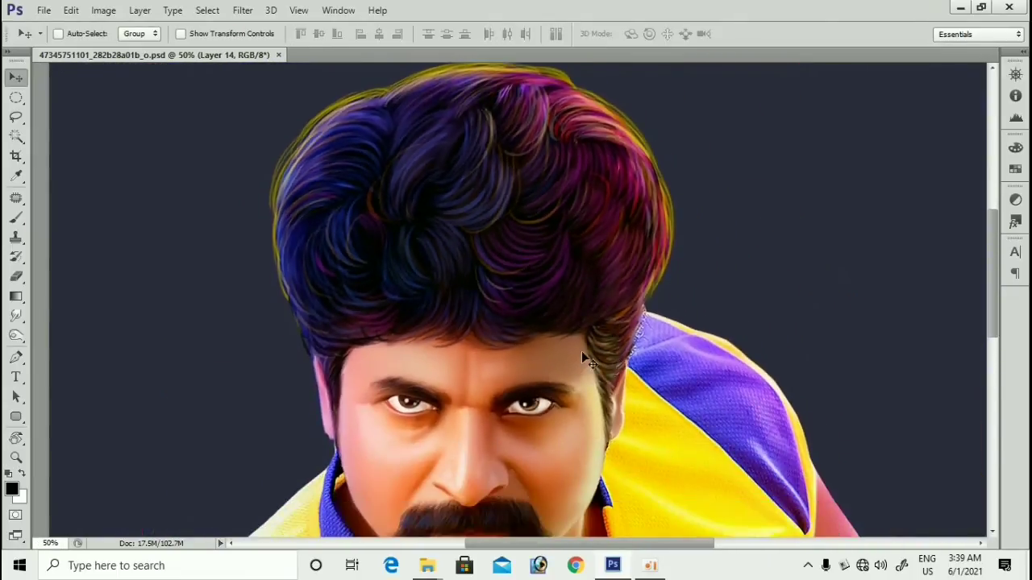
{"action": "right_click", "coordinate": [554, 349]}
{"action": "left_click", "coordinate": [575, 358]}
{"action": "left_click_drag", "start_coordinate": [607, 253], "coordinate": [603, 308]}
{"action": "key", "text": "ctrl+z"}
Step: Burn the shadows across the hair on Layer 14 using a 300-pixel brush at 22% exposure
{"action": "key", "text": "o"}
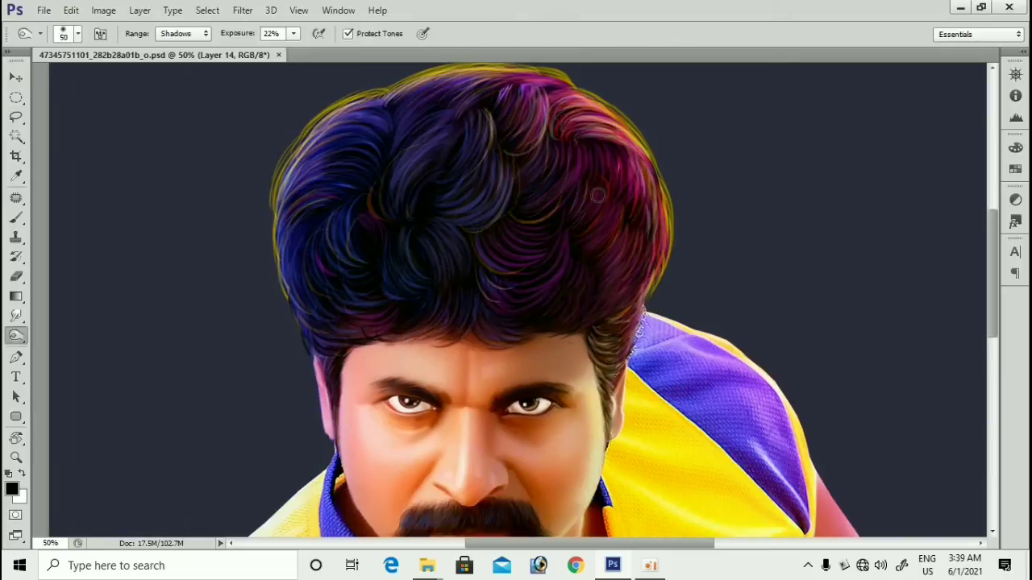
{"action": "key", "text": "bracketright"}
{"action": "key", "text": "bracketright"}
{"action": "key", "text": "bracketright"}
{"action": "key", "text": "bracketright"}
{"action": "key", "text": "bracketright"}
{"action": "mouse_move", "coordinate": [600, 179]}
{"action": "left_mouse_down"}
{"action": "mouse_move", "coordinate": [577, 115]}
{"action": "mouse_move", "coordinate": [548, 169]}
{"action": "mouse_move", "coordinate": [347, 191]}
{"action": "left_mouse_up"}
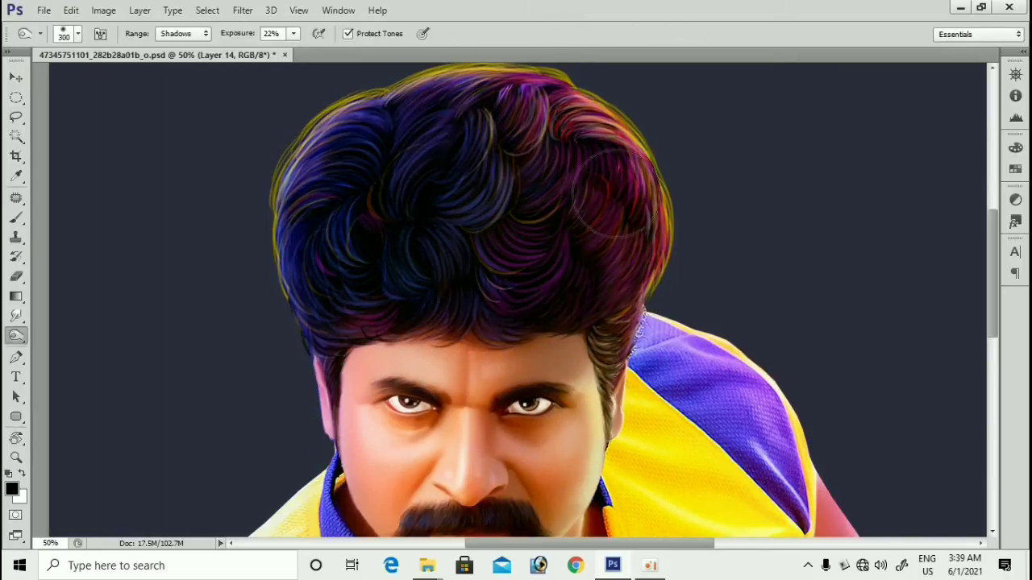
Step: Inspect the burned hair from the crown down to the forehead at magnifications between 50% and 100%
{"action": "key", "text": "bracketleft"}
{"action": "key", "text": "ctrl+plus"}
{"action": "left_click_drag", "start_coordinate": [566, 90], "coordinate": [578, 311]}
{"action": "key", "text": "ctrl+plus"}
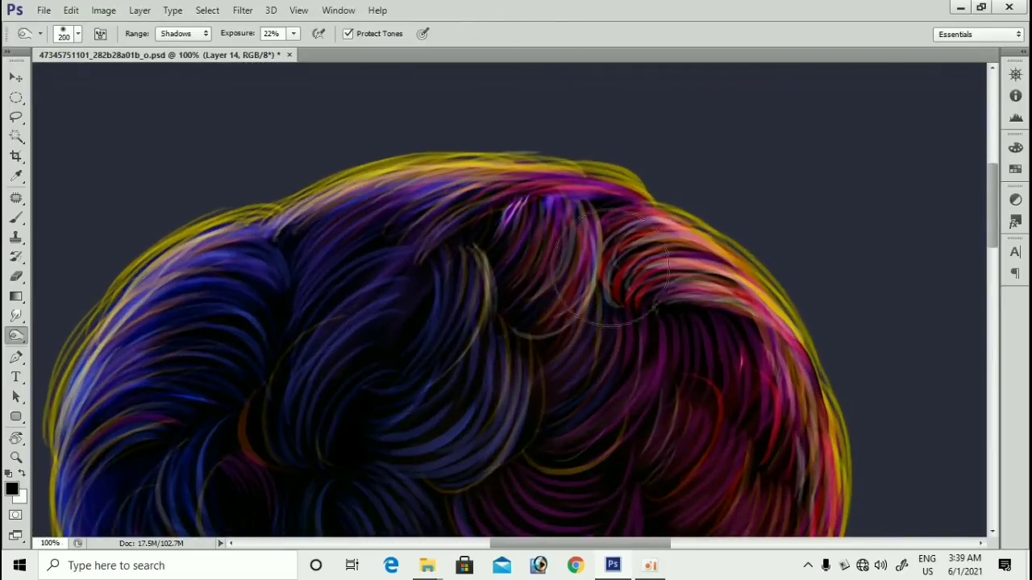
{"action": "key", "text": "bracketleft"}
{"action": "key", "text": "ctrl+minus"}
{"action": "left_click_drag", "start_coordinate": [608, 344], "coordinate": [617, 236]}
{"action": "key", "text": "ctrl+plus"}
{"action": "left_click_drag", "start_coordinate": [682, 365], "coordinate": [685, 205]}
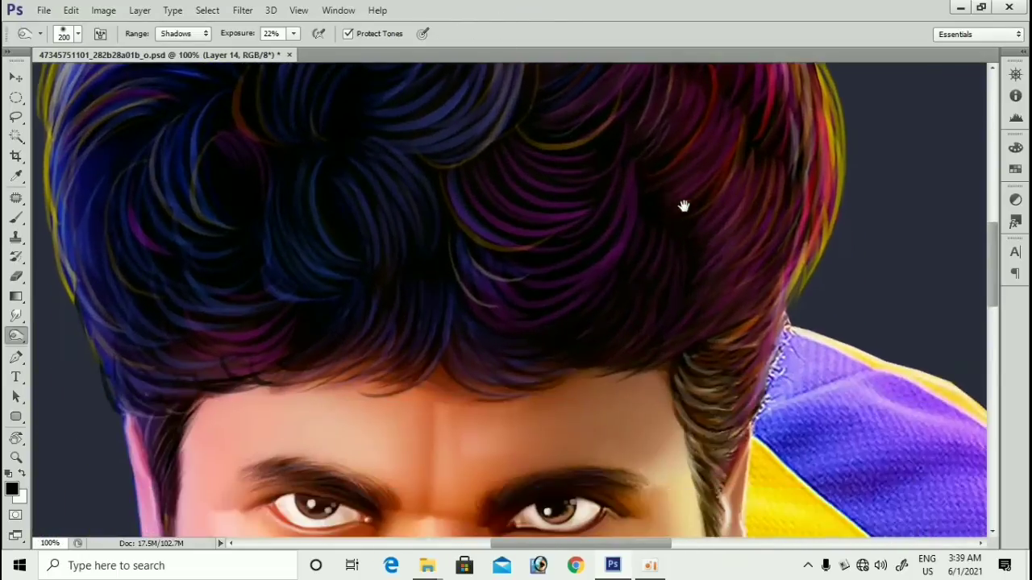
{"action": "key", "text": "ctrl+minus"}
{"action": "key", "text": "ctrl+minus"}
{"action": "left_click_drag", "start_coordinate": [603, 411], "coordinate": [600, 308]}
Step: Save the document with the darkened hair
{"action": "key", "text": "v"}
{"action": "scroll", "coordinate": [554, 390], "scroll_direction": "up", "scroll_amount": 1}
{"action": "key", "text": "ctrl+s"}
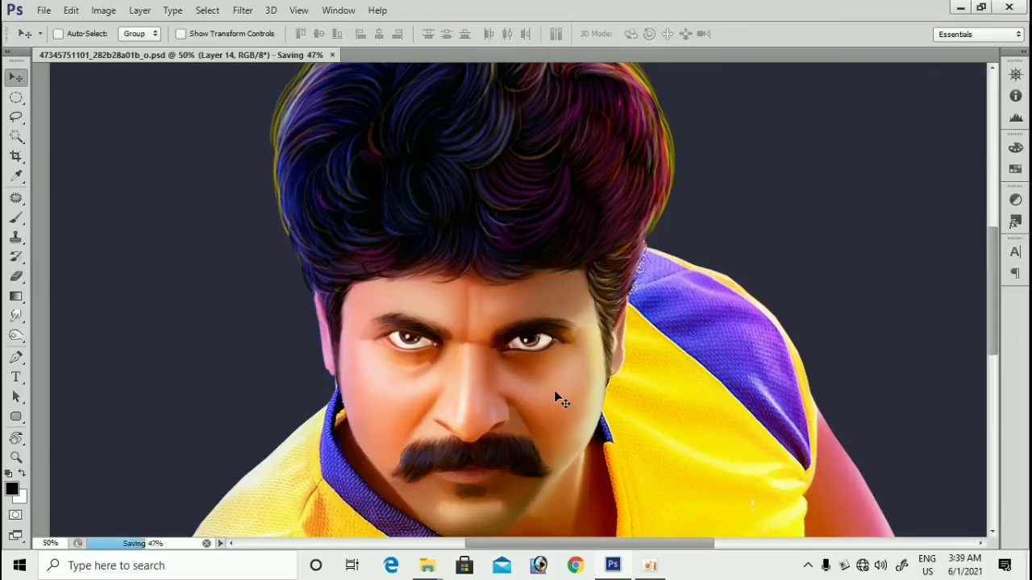
Step: Review the whole portrait at 16.7% and the face up close at 66.7% and 100%
{"action": "key", "text": "ctrl+minus"}
{"action": "key", "text": "ctrl+minus"}
{"action": "key", "text": "ctrl+minus"}
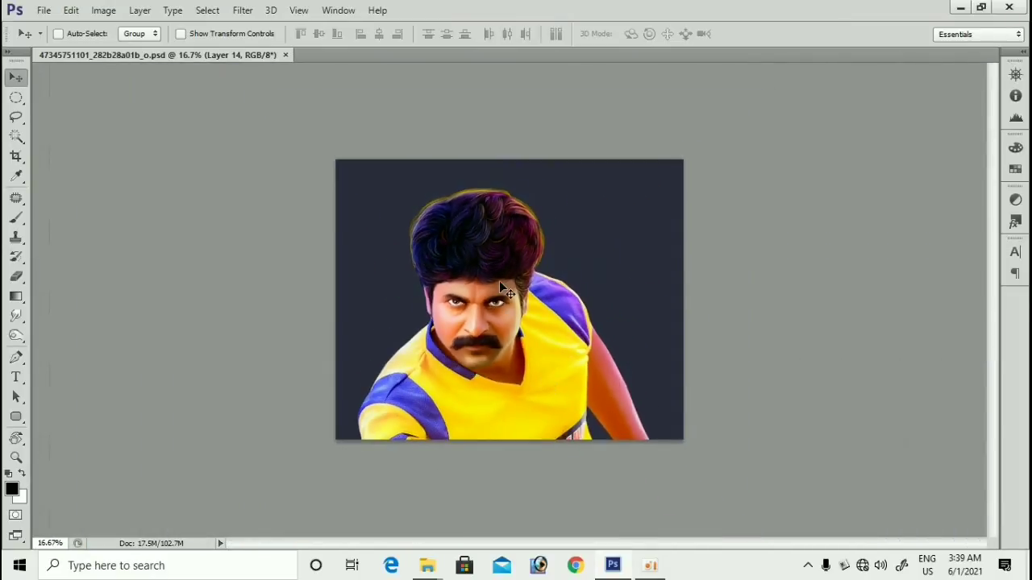
{"action": "key", "text": "z"}
{"action": "left_click_drag", "start_coordinate": [499, 280], "coordinate": [631, 251]}
{"action": "key", "text": "v"}
{"action": "right_click", "coordinate": [647, 279]}
{"action": "left_click", "coordinate": [661, 292]}
{"action": "key", "text": "z"}
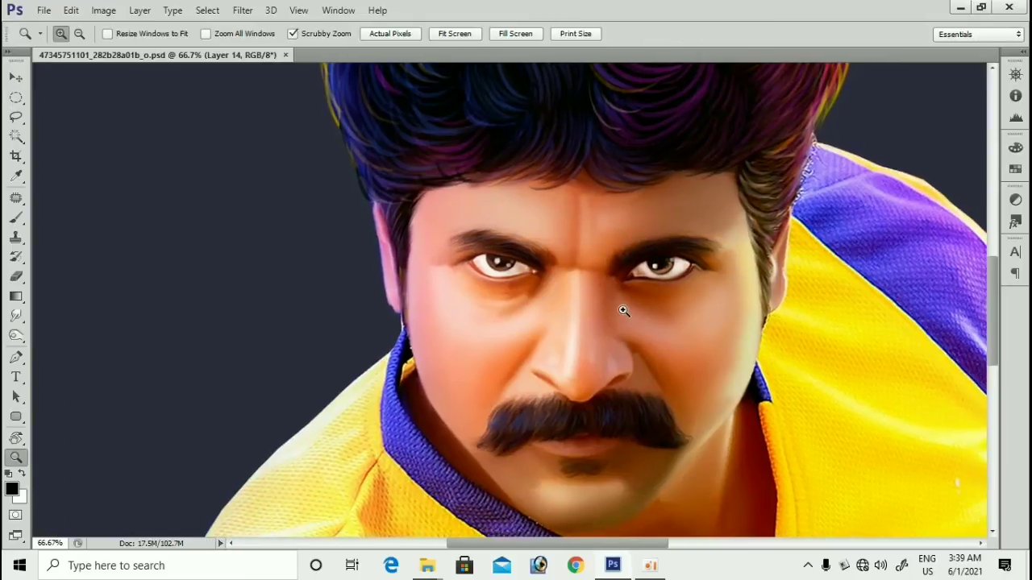
{"action": "left_click", "coordinate": [623, 311]}
{"action": "key", "text": "v"}
{"action": "right_click", "coordinate": [613, 295]}
{"action": "left_click", "coordinate": [647, 306]}
{"action": "left_click_drag", "start_coordinate": [658, 301], "coordinate": [661, 288]}
{"action": "key", "text": "ctrl+z"}
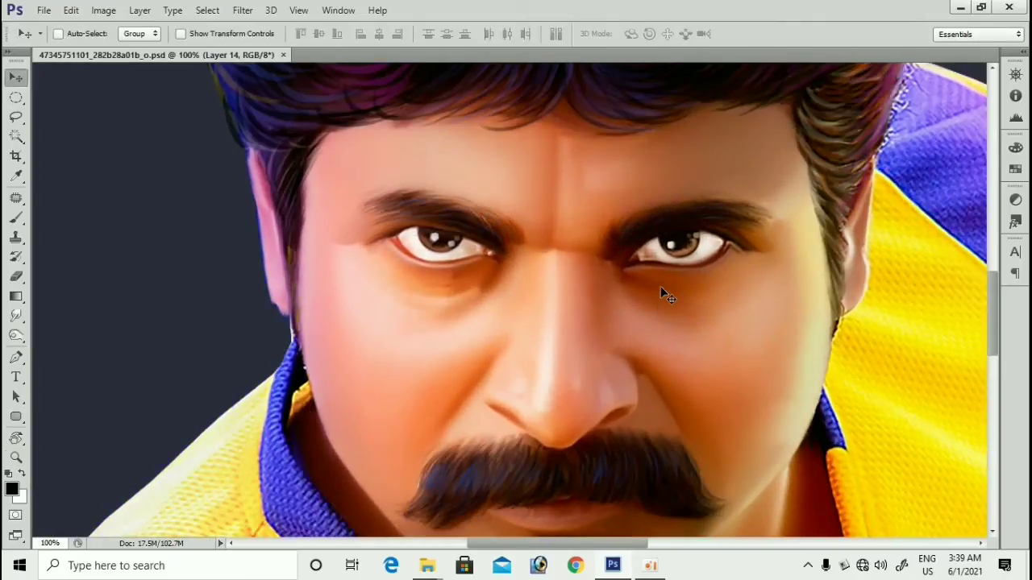
Step: Set black in the whites to -14% on Layer 14 with Selective Color, and save the document
{"action": "key", "text": "alt+i"}
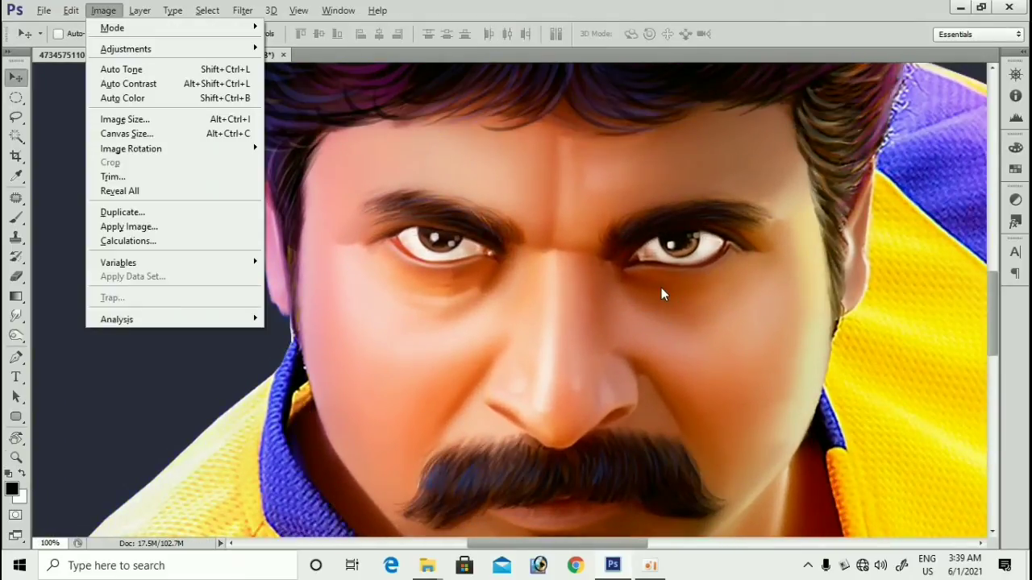
{"action": "key", "text": "j"}
{"action": "key", "text": "s"}
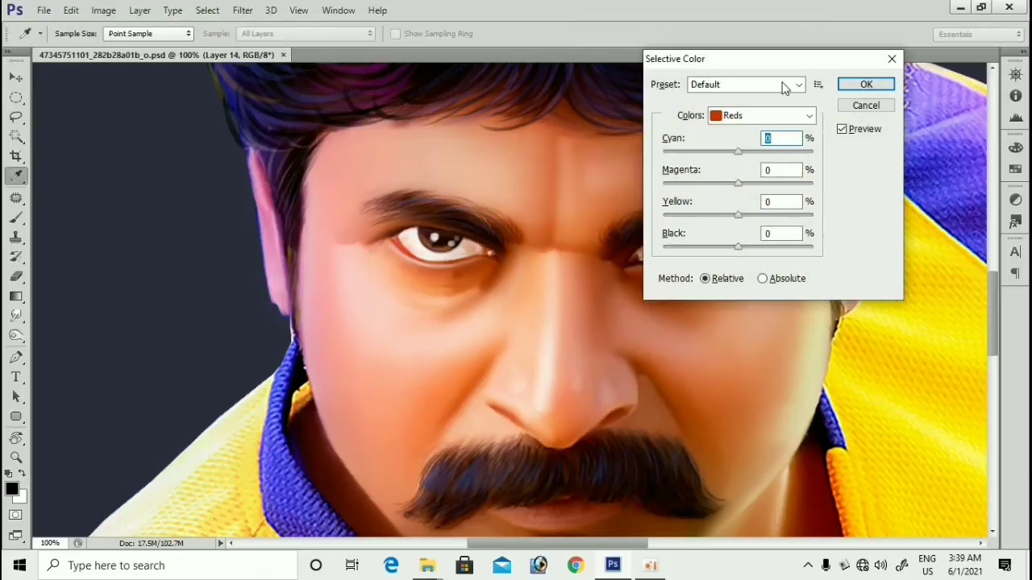
{"action": "left_click_drag", "start_coordinate": [761, 63], "coordinate": [817, 86]}
{"action": "left_click", "coordinate": [810, 133]}
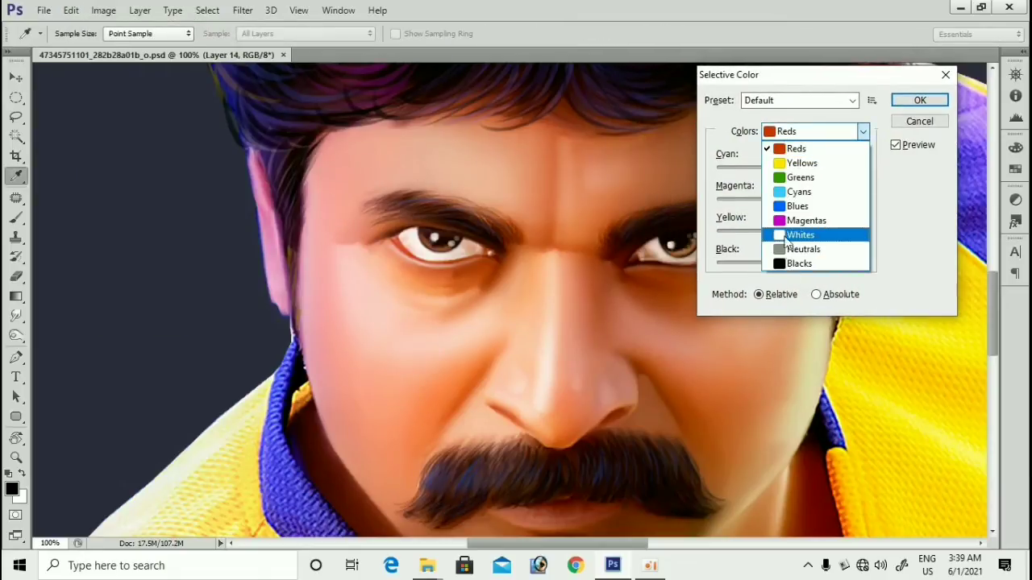
{"action": "left_click", "coordinate": [788, 233]}
{"action": "left_click_drag", "start_coordinate": [790, 264], "coordinate": [783, 264]}
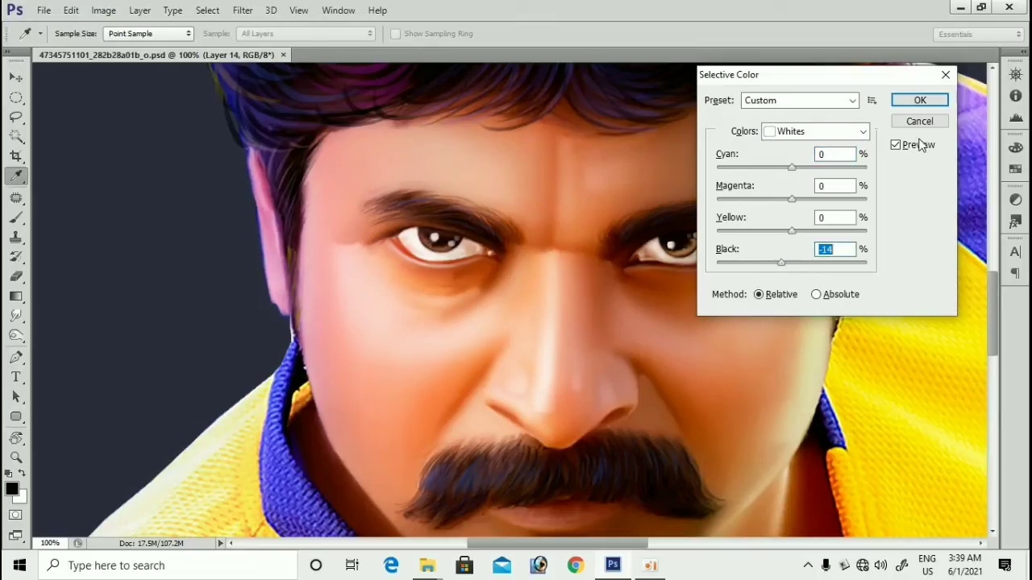
{"action": "left_click", "coordinate": [919, 99]}
{"action": "key", "text": "v"}
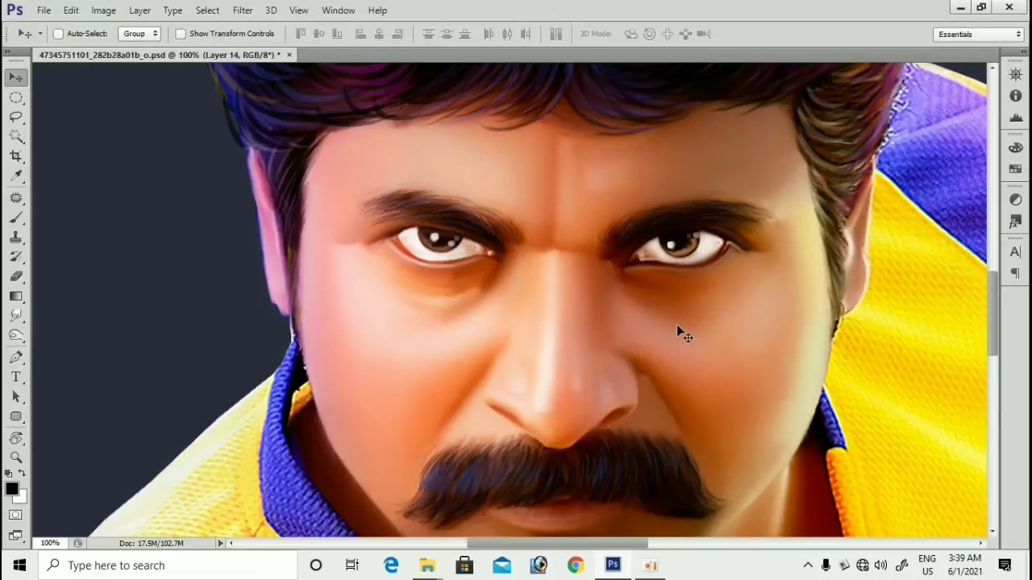
{"action": "key", "text": "ctrl+minus"}
{"action": "key", "text": "ctrl+minus"}
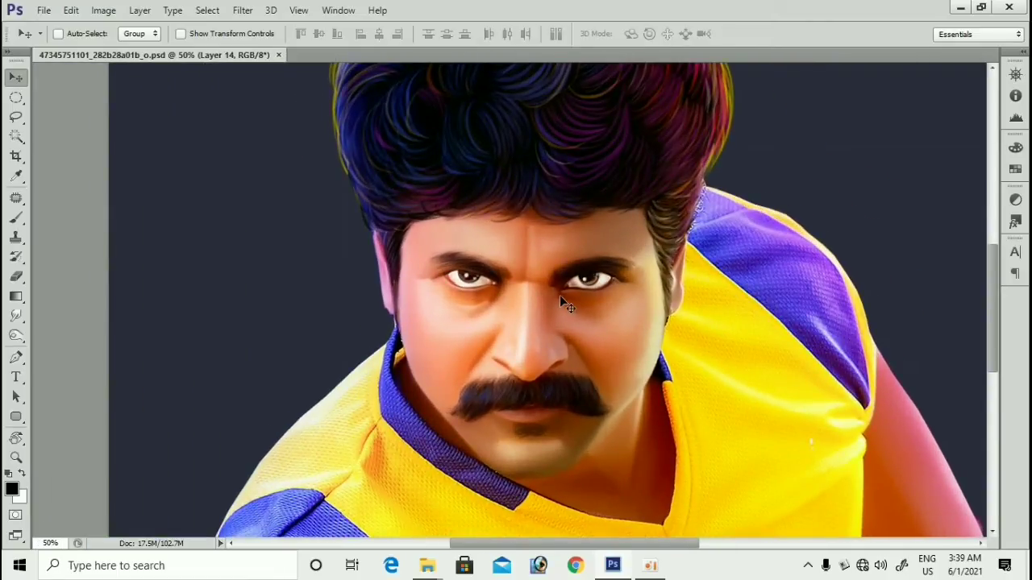
Step: Make Layer 5 copy the active layer by picking it beside the outer corner of the eye near the blue-lit ear
{"action": "key", "text": "ctrl+plus"}
{"action": "key", "text": "ctrl+plus"}
{"action": "key", "text": "ctrl+plus"}
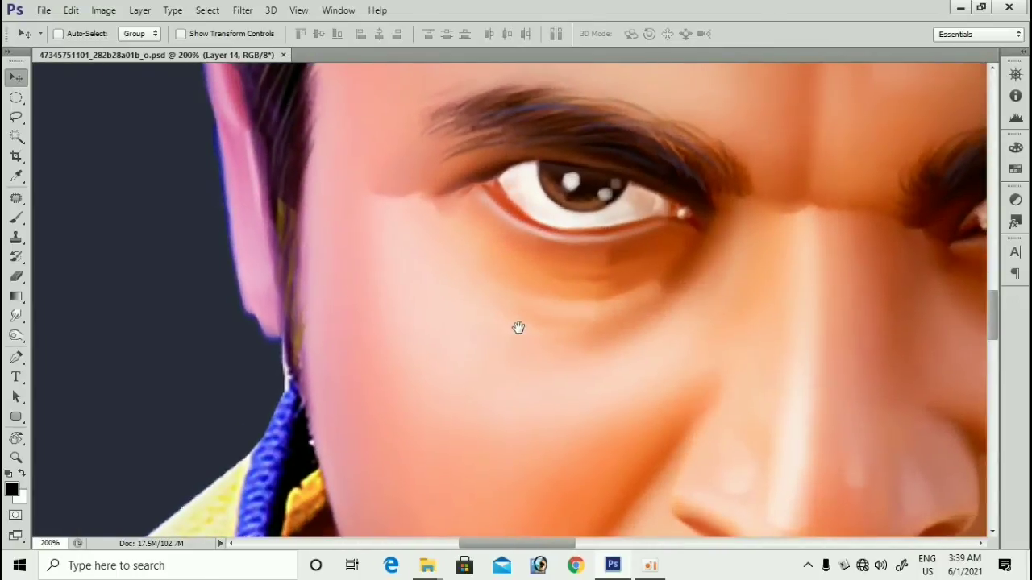
{"action": "key", "text": "ctrl+minus"}
{"action": "right_click", "coordinate": [456, 244]}
{"action": "left_click", "coordinate": [457, 249]}
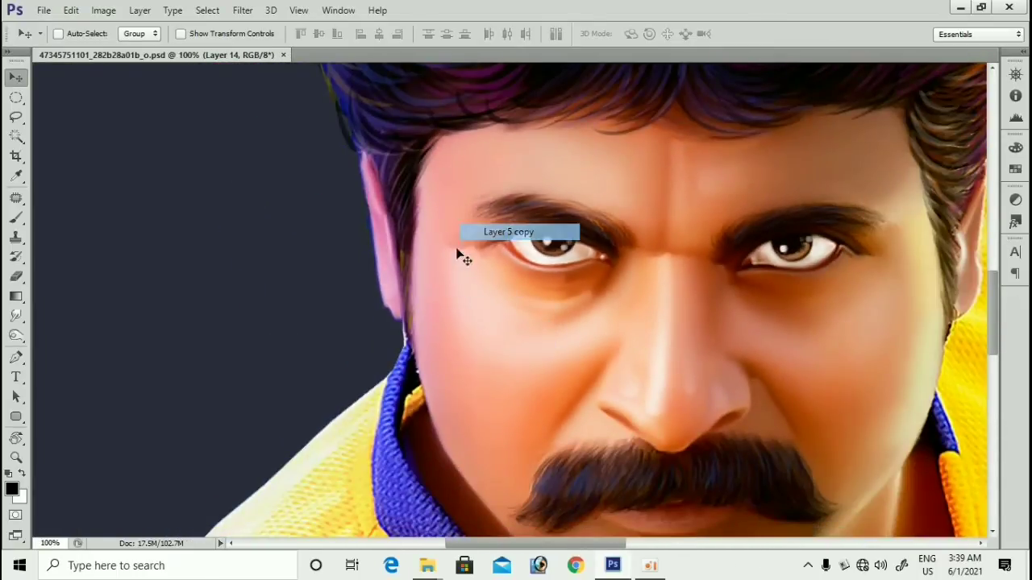
Step: Set the foreground colour to bright magenta, hex ff00de
{"action": "left_click", "coordinate": [11, 489]}
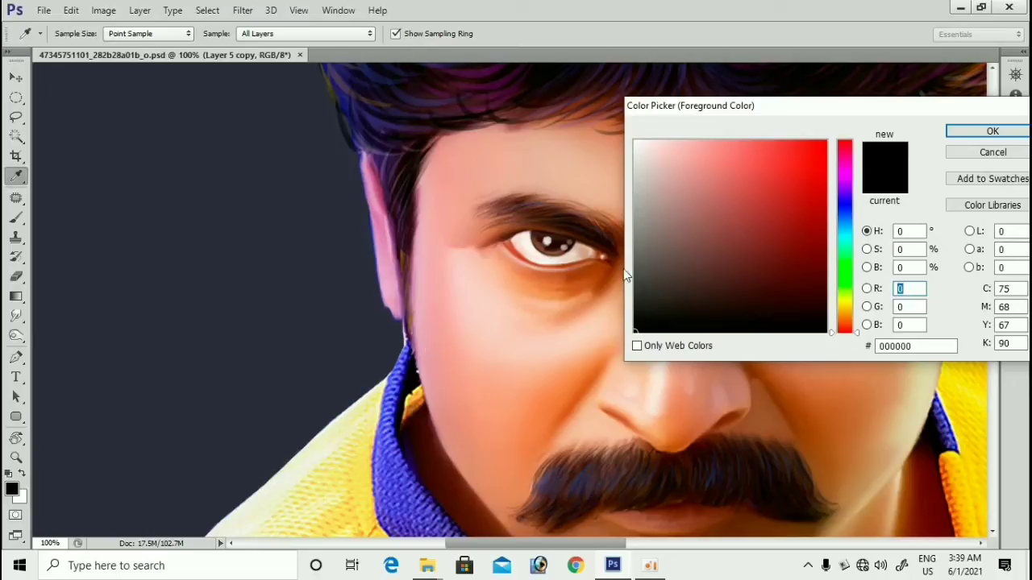
{"action": "left_click", "coordinate": [845, 183]}
{"action": "left_click_drag", "start_coordinate": [821, 146], "coordinate": [826, 125]}
{"action": "left_click_drag", "start_coordinate": [845, 177], "coordinate": [846, 169]}
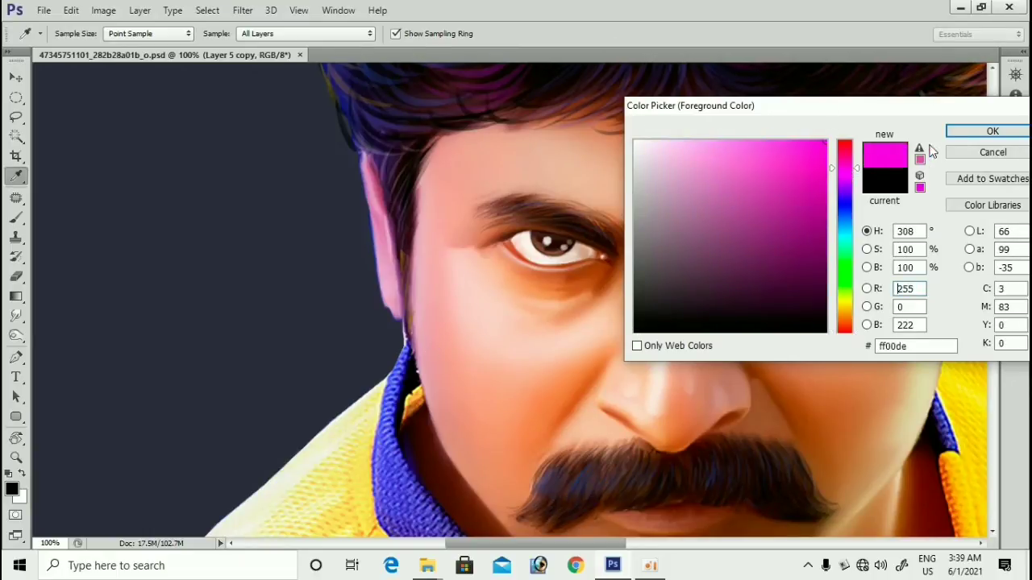
{"action": "left_click", "coordinate": [931, 151]}
Step: Choose the 58 px round patterned brush tip for the Smudge tool
{"action": "key", "text": "z"}
{"action": "left_click", "coordinate": [516, 290]}
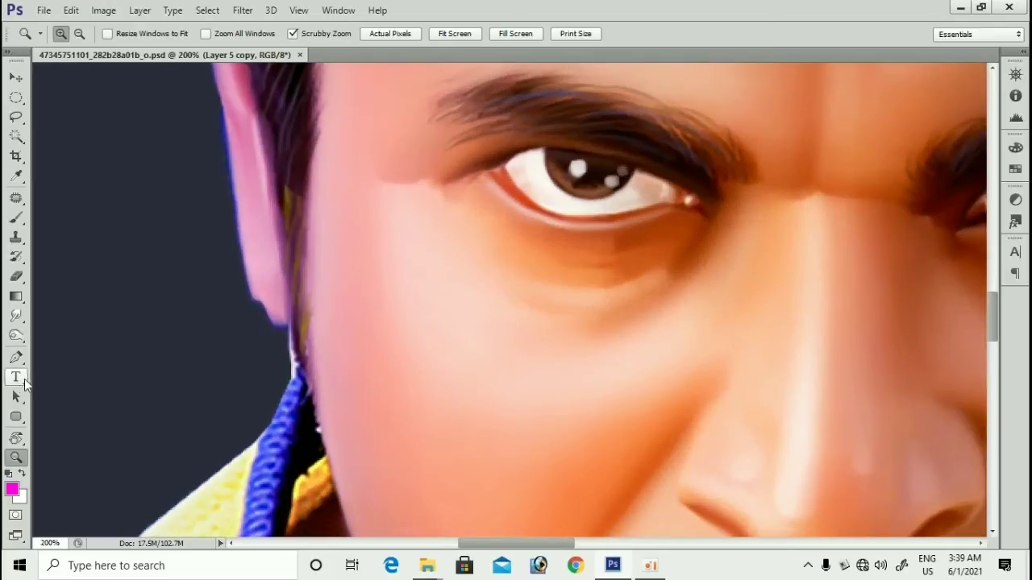
{"action": "left_click", "coordinate": [16, 315]}
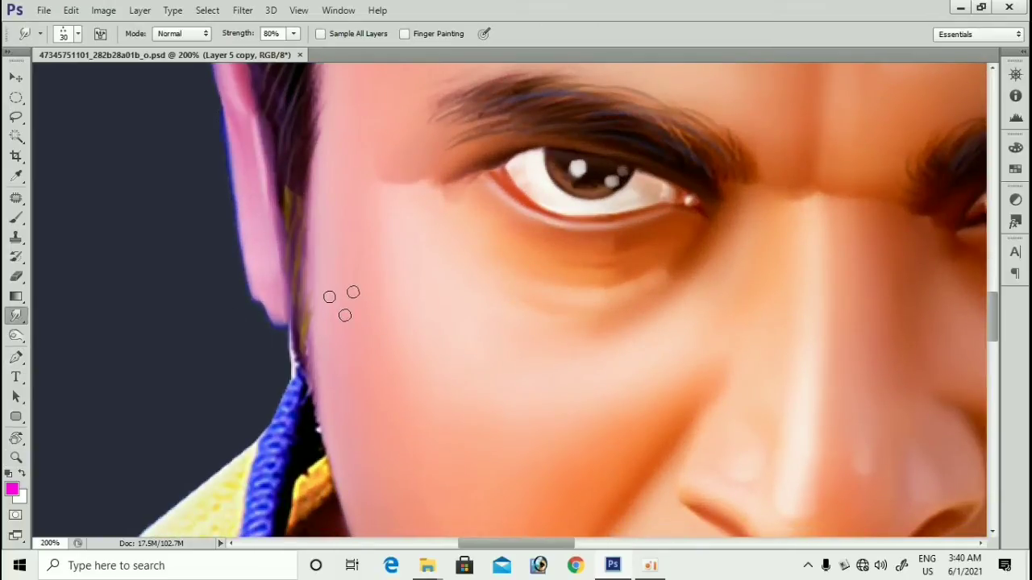
{"action": "key", "text": "F5"}
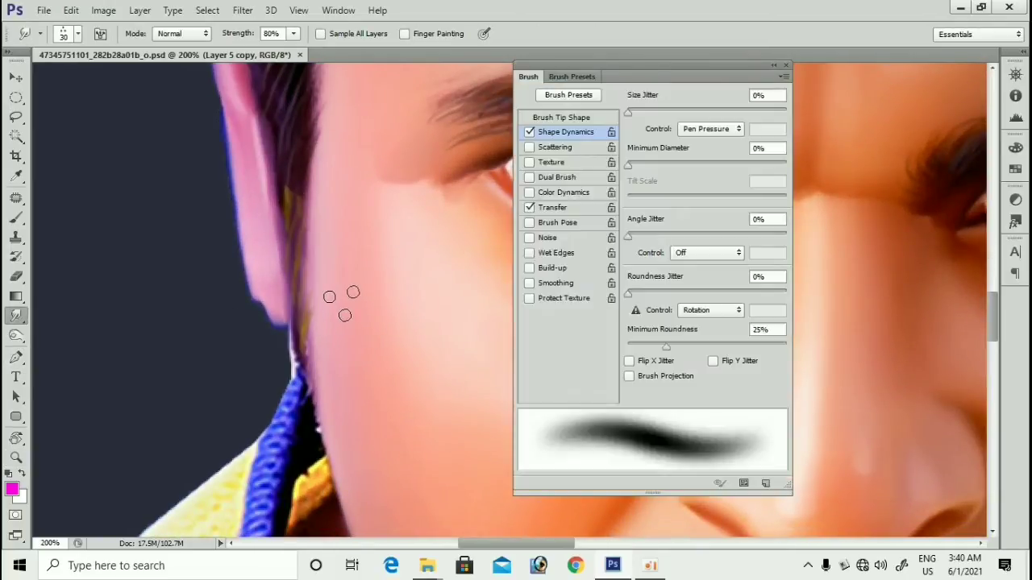
{"action": "left_click", "coordinate": [564, 119]}
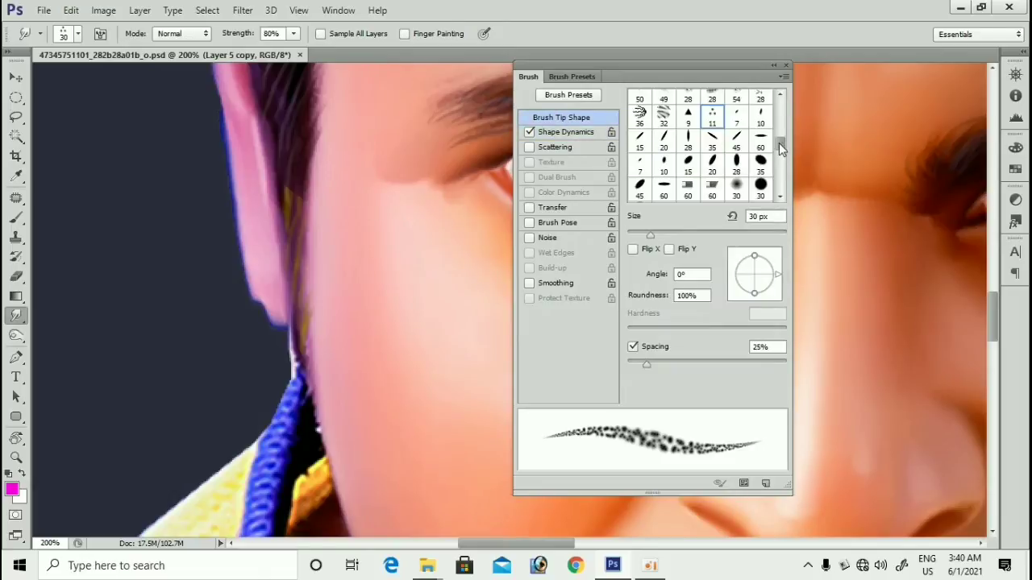
{"action": "mouse_move", "coordinate": [779, 142]}
{"action": "left_mouse_down"}
{"action": "mouse_move", "coordinate": [781, 187]}
{"action": "mouse_move", "coordinate": [781, 178]}
{"action": "left_mouse_up"}
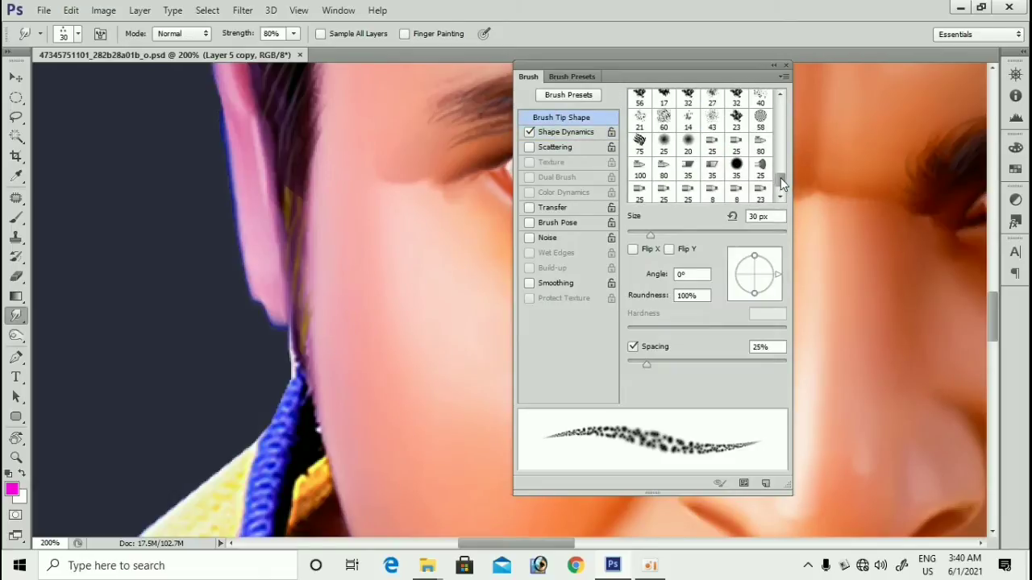
{"action": "left_click", "coordinate": [759, 121]}
{"action": "scroll", "coordinate": [765, 169], "scroll_direction": "up", "scroll_amount": 4}
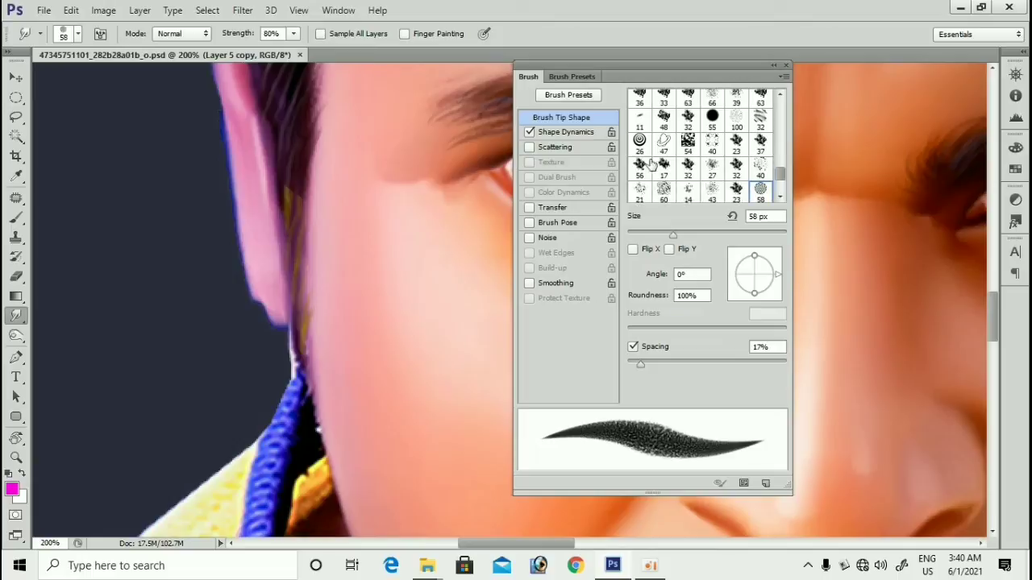
{"action": "scroll", "coordinate": [790, 182], "scroll_direction": "down", "scroll_amount": 1}
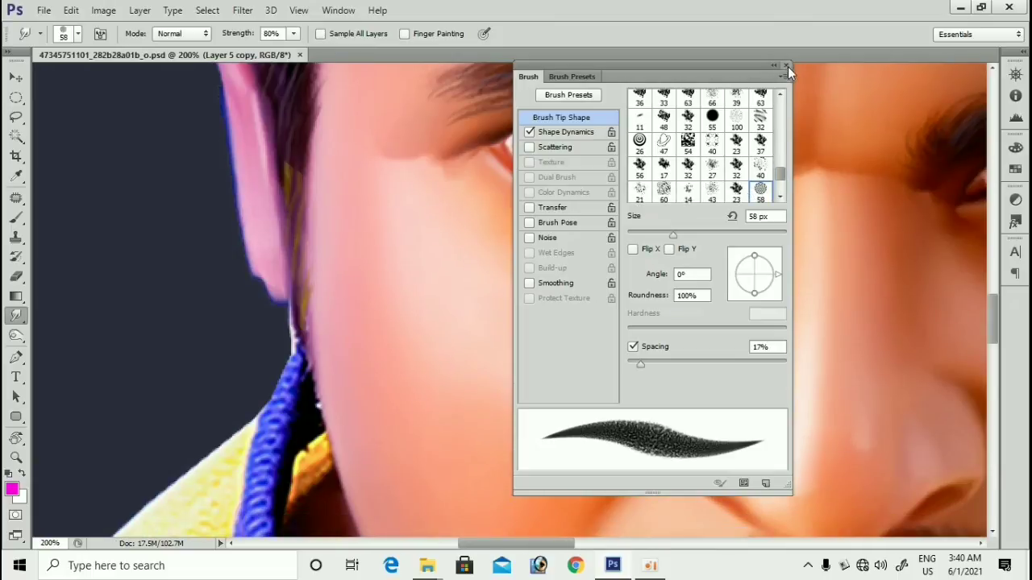
Step: Turn off Shape Dynamics and Spacing for the smudge brush and enable Transfer with pen pressure controlling strength
{"action": "left_click", "coordinate": [529, 132]}
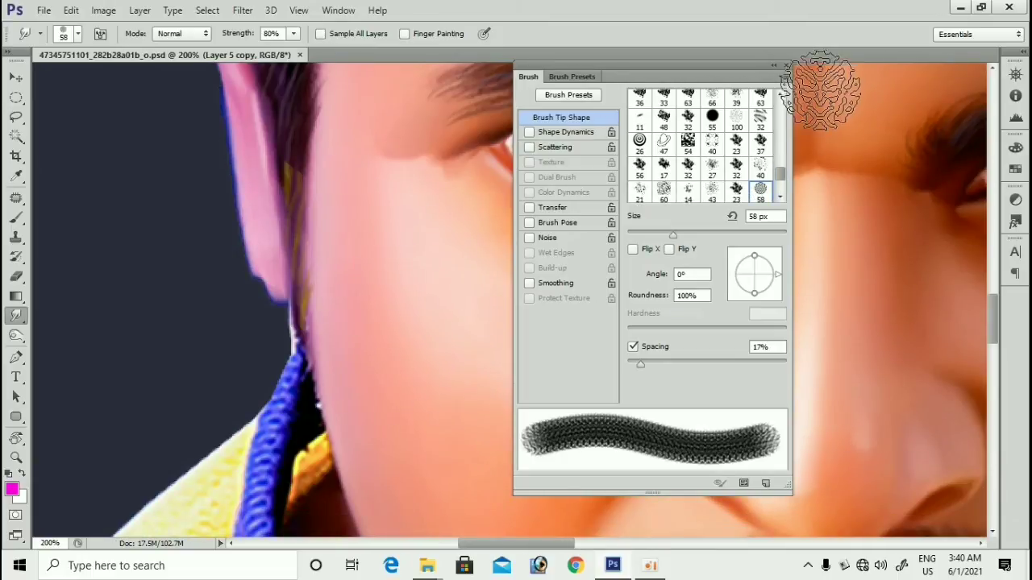
{"action": "left_click", "coordinate": [634, 346]}
{"action": "left_click", "coordinate": [574, 207]}
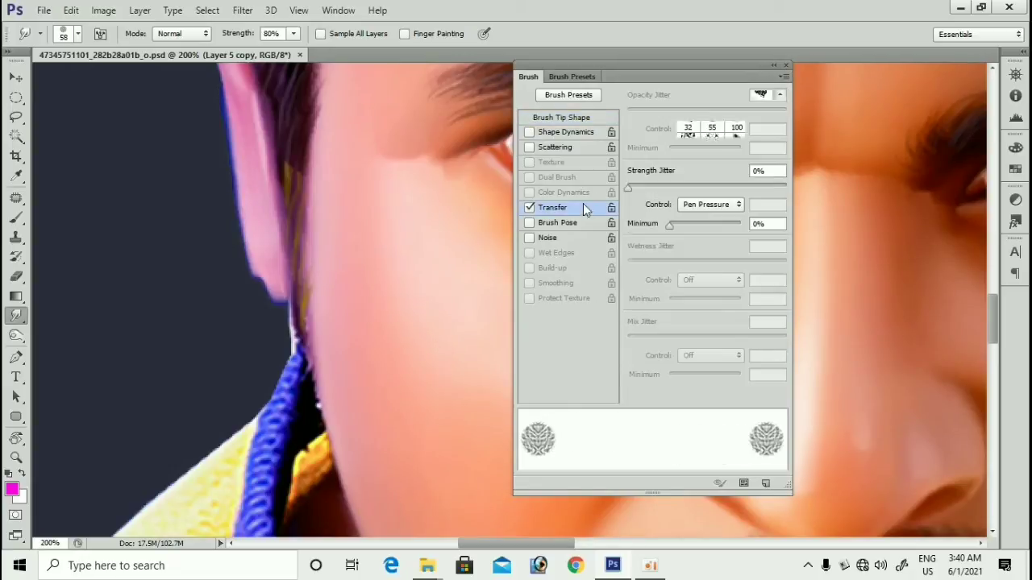
{"action": "left_click", "coordinate": [787, 65]}
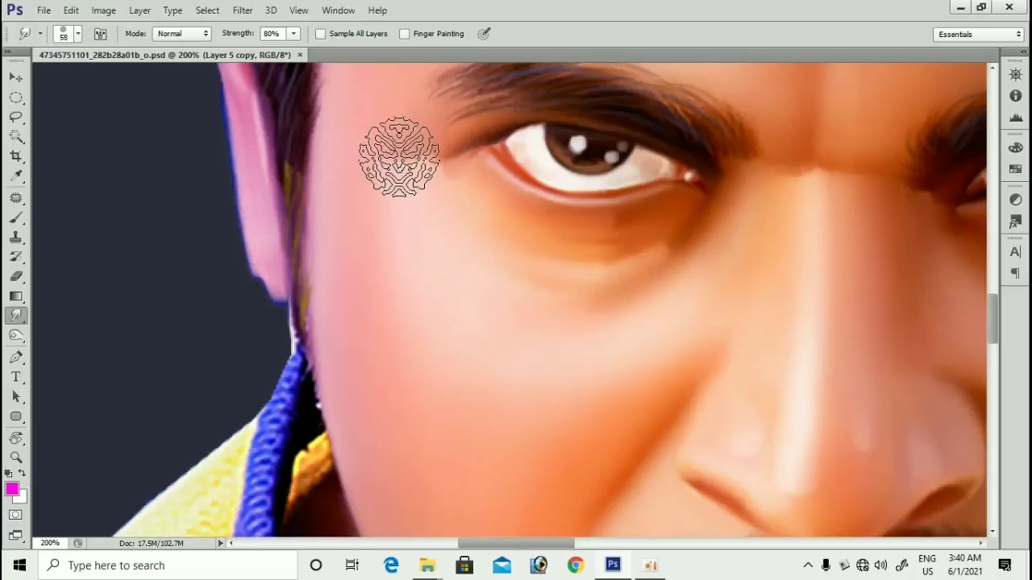
Step: Reduce the smudge brush to 35 px and try a stroke beside the sideburn on Layer 5 copy
{"action": "key", "text": "bracketleft"}
{"action": "key", "text": "bracketleft"}
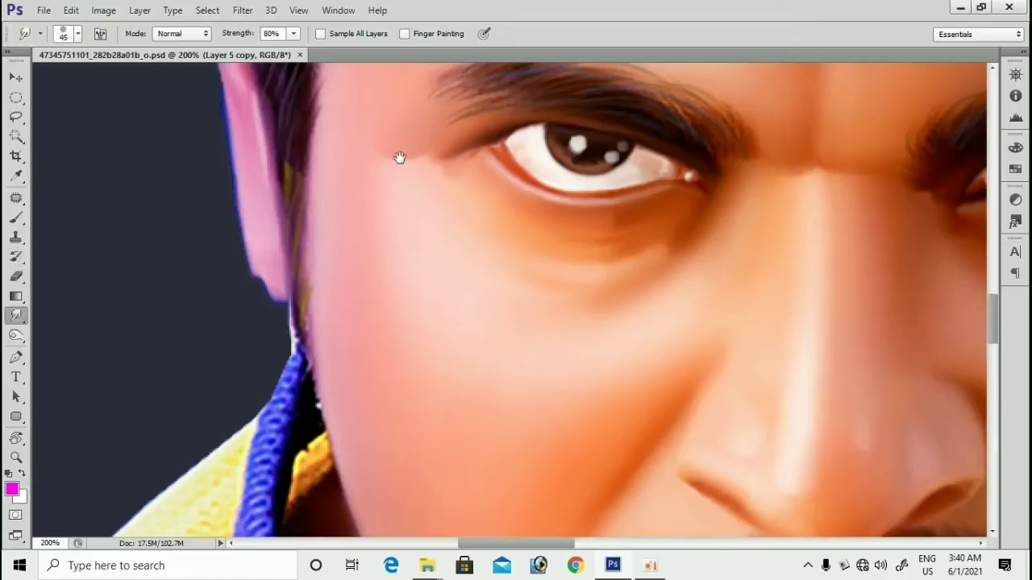
{"action": "left_click_drag", "start_coordinate": [452, 301], "coordinate": [478, 393]}
{"action": "key", "text": "bracketleft"}
{"action": "key", "text": "bracketleft"}
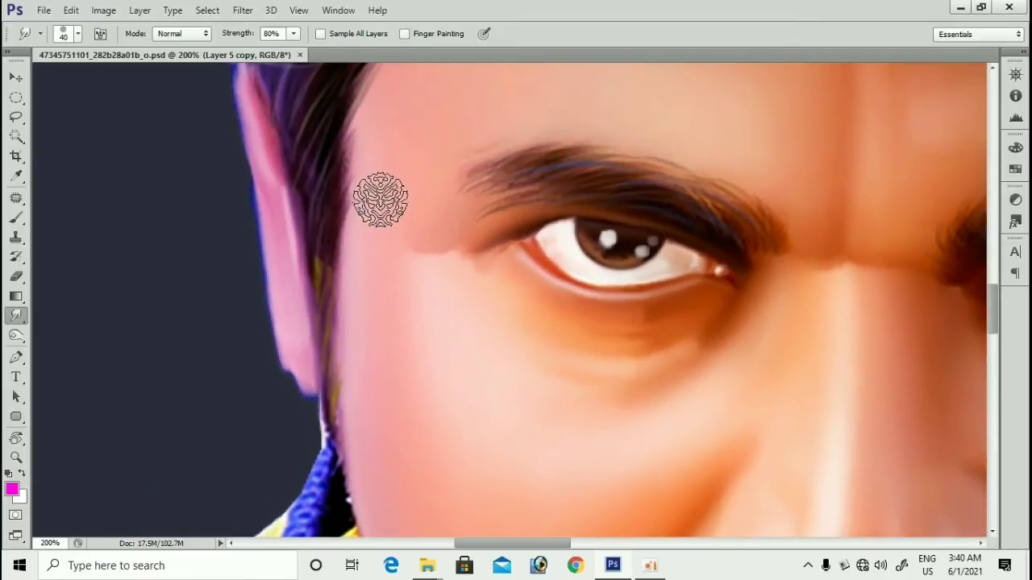
{"action": "left_click_drag", "start_coordinate": [378, 323], "coordinate": [373, 271]}
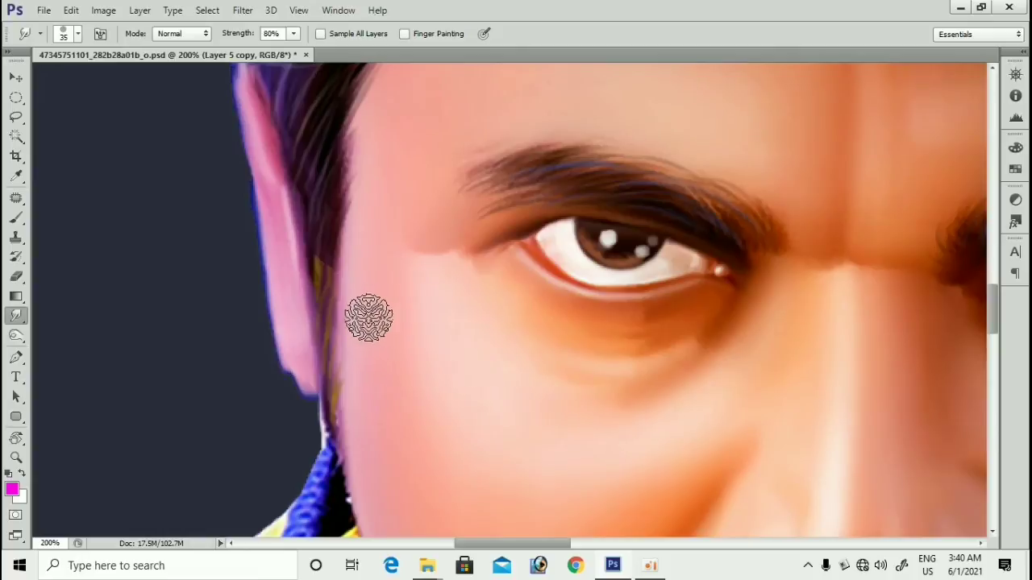
Step: Make Layer 14 the active layer
{"action": "key", "text": "F7"}
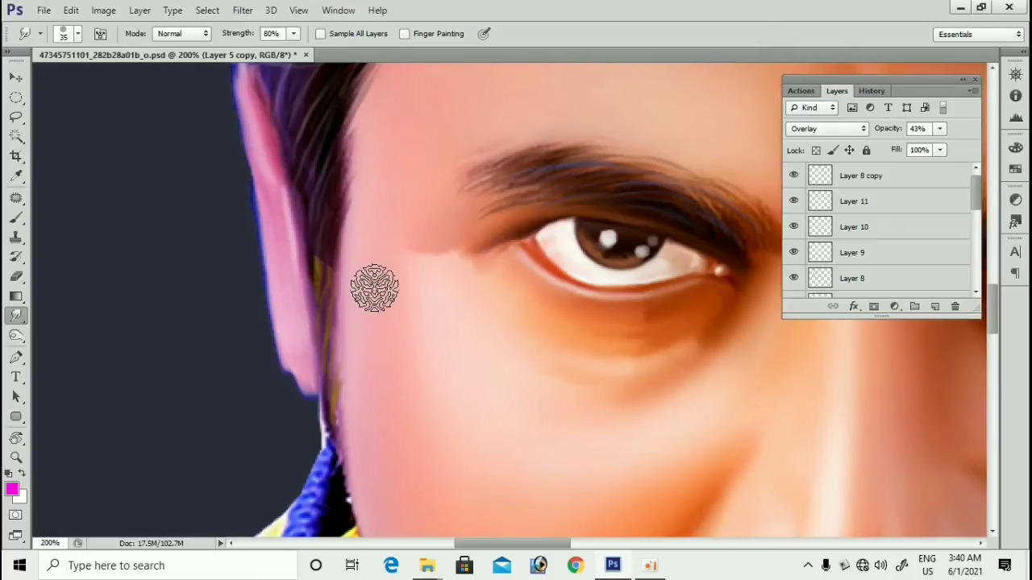
{"action": "mouse_move", "coordinate": [976, 197]}
{"action": "left_mouse_down"}
{"action": "mouse_move", "coordinate": [982, 276]}
{"action": "mouse_move", "coordinate": [975, 265]}
{"action": "left_mouse_up"}
{"action": "left_click", "coordinate": [912, 251]}
Step: Dab a column of magenta spots down the outer cheek from the sideburn toward the jaw beside the collar
{"action": "left_click_drag", "start_coordinate": [378, 329], "coordinate": [372, 280]}
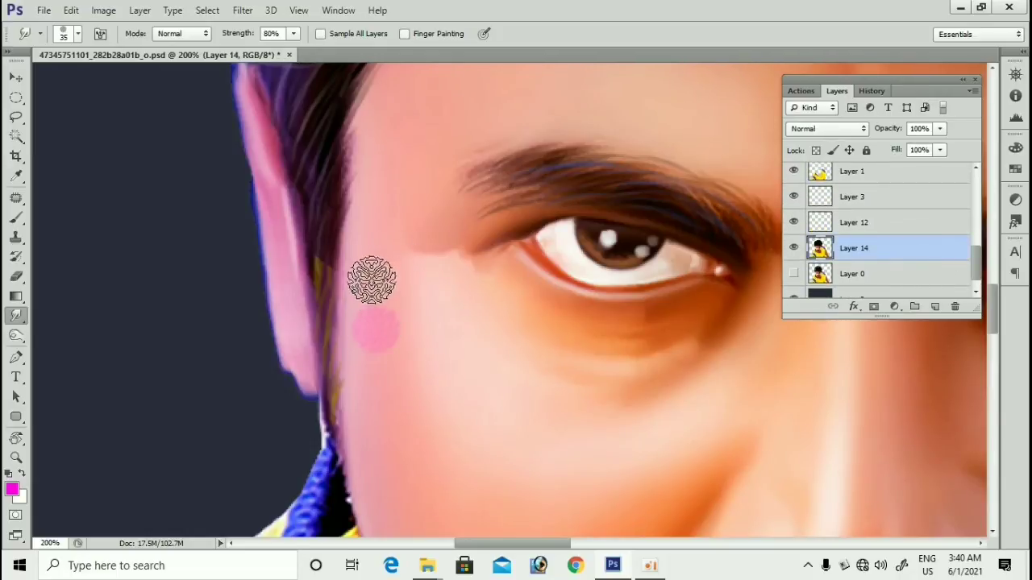
{"action": "left_click", "coordinate": [372, 279]}
{"action": "scroll", "coordinate": [377, 322], "scroll_direction": "down", "scroll_amount": 2}
{"action": "left_click", "coordinate": [377, 325]}
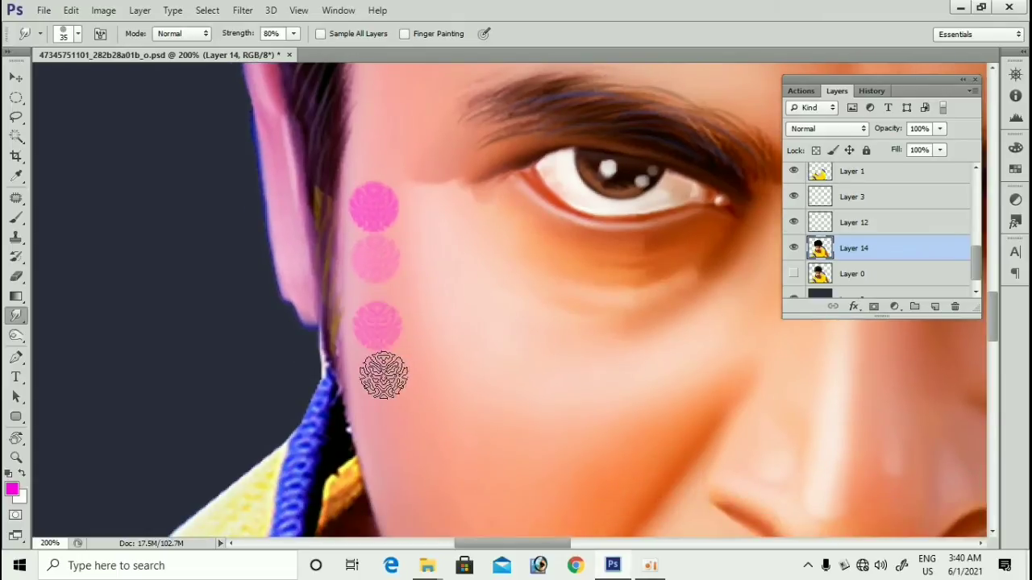
{"action": "left_click", "coordinate": [384, 375]}
{"action": "scroll", "coordinate": [371, 281], "scroll_direction": "down", "scroll_amount": 4}
{"action": "left_click", "coordinate": [364, 274]}
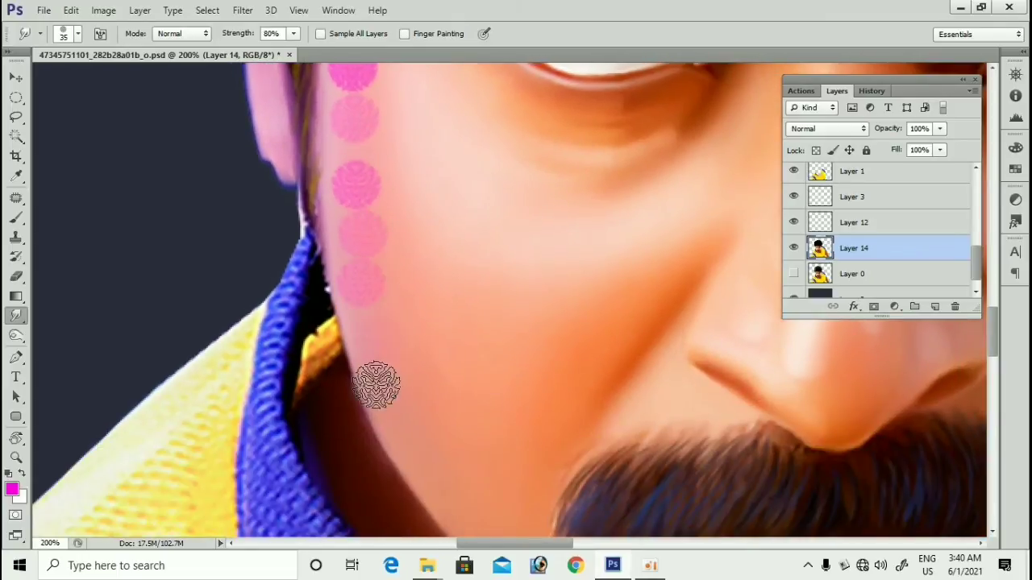
{"action": "left_click_drag", "start_coordinate": [375, 385], "coordinate": [376, 345]}
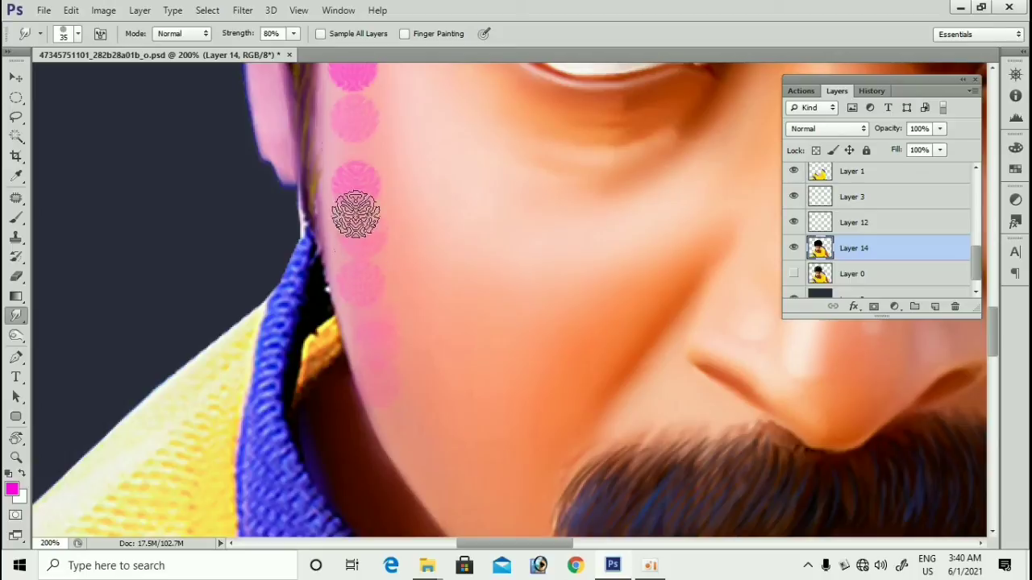
Step: Set the smudge strength to 70% and blend the lower magenta spots into the cheek, enlarging the brush to 70 px
{"action": "key", "text": "7"}
{"action": "key", "text": "]"}
{"action": "mouse_move", "coordinate": [389, 305]}
{"action": "left_mouse_down"}
{"action": "mouse_move", "coordinate": [400, 285]}
{"action": "mouse_move", "coordinate": [392, 311]}
{"action": "mouse_move", "coordinate": [402, 350]}
{"action": "left_mouse_up"}
{"action": "key", "text": "]"}
{"action": "key", "text": "]"}
{"action": "key", "text": "]"}
{"action": "mouse_move", "coordinate": [385, 271]}
{"action": "left_mouse_down"}
{"action": "mouse_move", "coordinate": [374, 182]}
{"action": "mouse_move", "coordinate": [384, 255]}
{"action": "mouse_move", "coordinate": [400, 282]}
{"action": "left_mouse_up"}
{"action": "key", "text": "["}
{"action": "key", "text": "bracketright"}
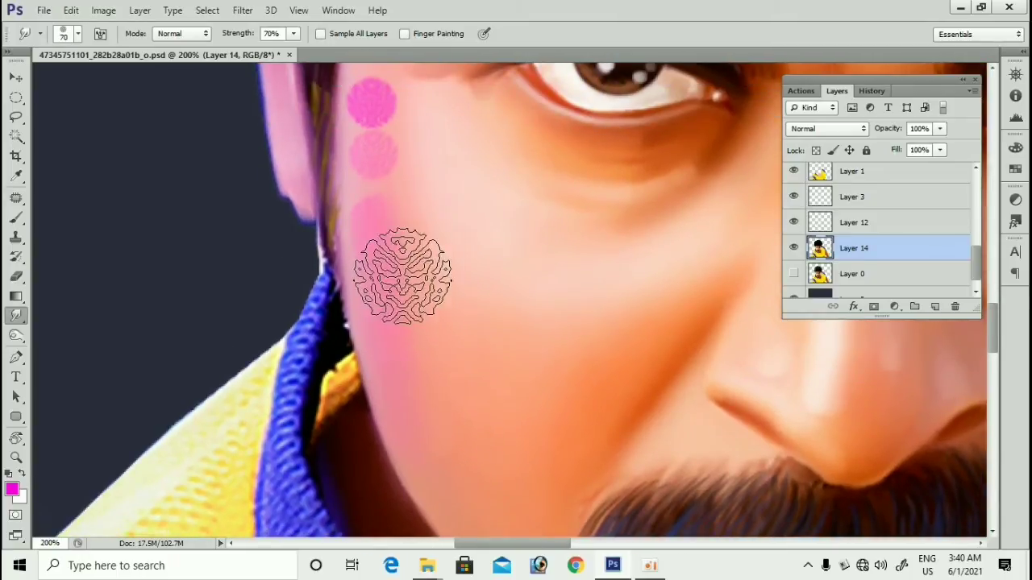
Step: Smudge the remaining magenta spots beside the sideburn up into the temple, using brush sizes from 35 to 70 px
{"action": "left_click_drag", "start_coordinate": [378, 203], "coordinate": [393, 299]}
{"action": "key", "text": "["}
{"action": "key", "text": "["}
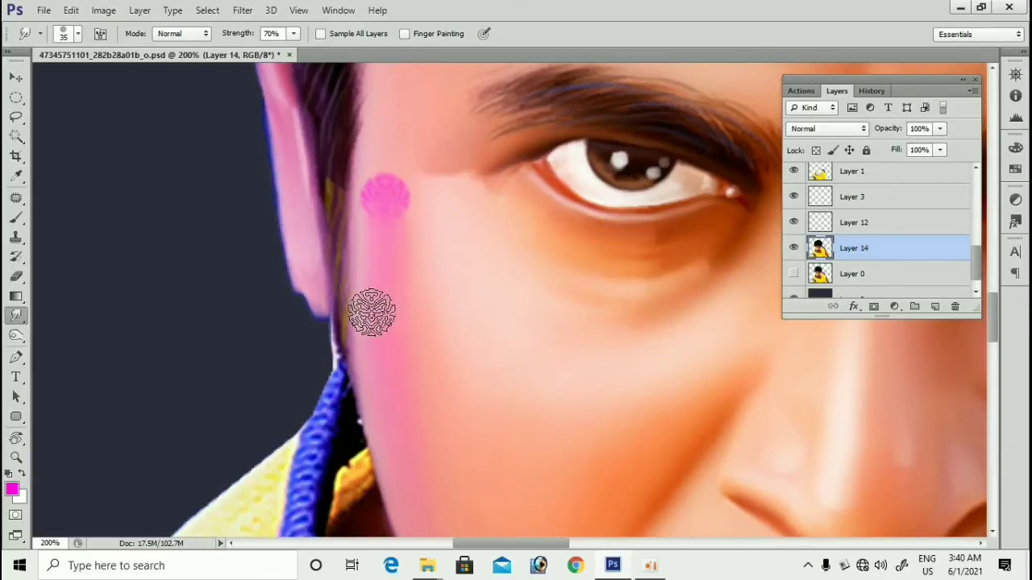
{"action": "key", "text": "bracketleft"}
{"action": "scroll", "coordinate": [372, 219], "scroll_direction": "up", "scroll_amount": 2}
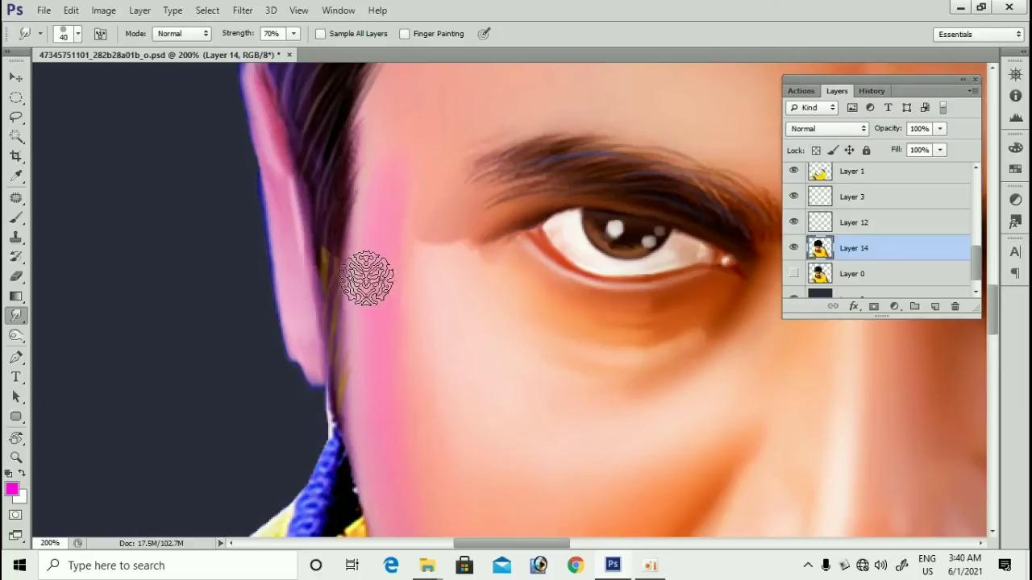
{"action": "scroll", "coordinate": [385, 322], "scroll_direction": "up", "scroll_amount": 2}
{"action": "key", "text": "bracketright"}
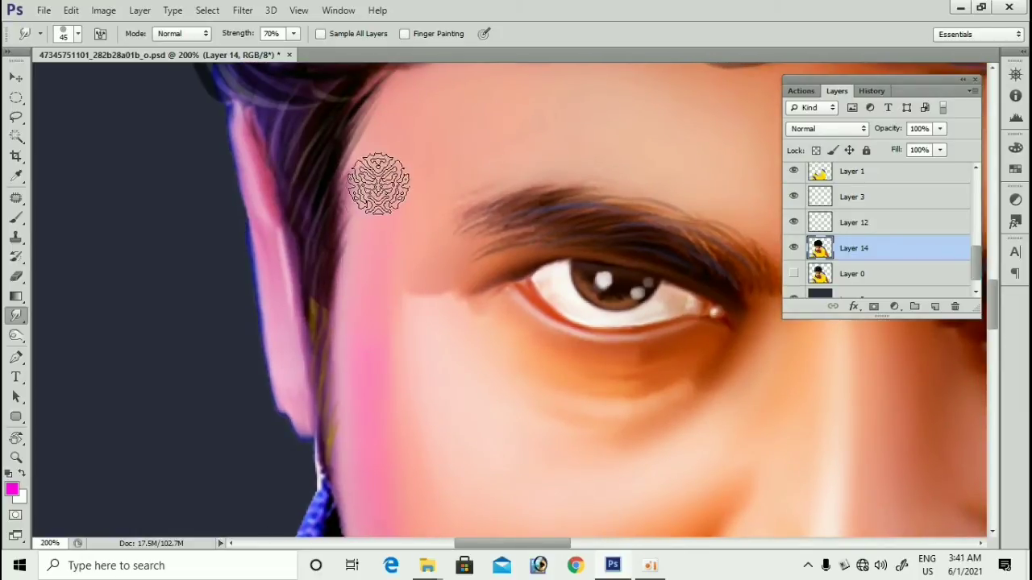
Step: Soften the pink band between the temple and cheek with smudge strokes at 40 to 60 px
{"action": "scroll", "coordinate": [377, 242], "scroll_direction": "down", "scroll_amount": 2}
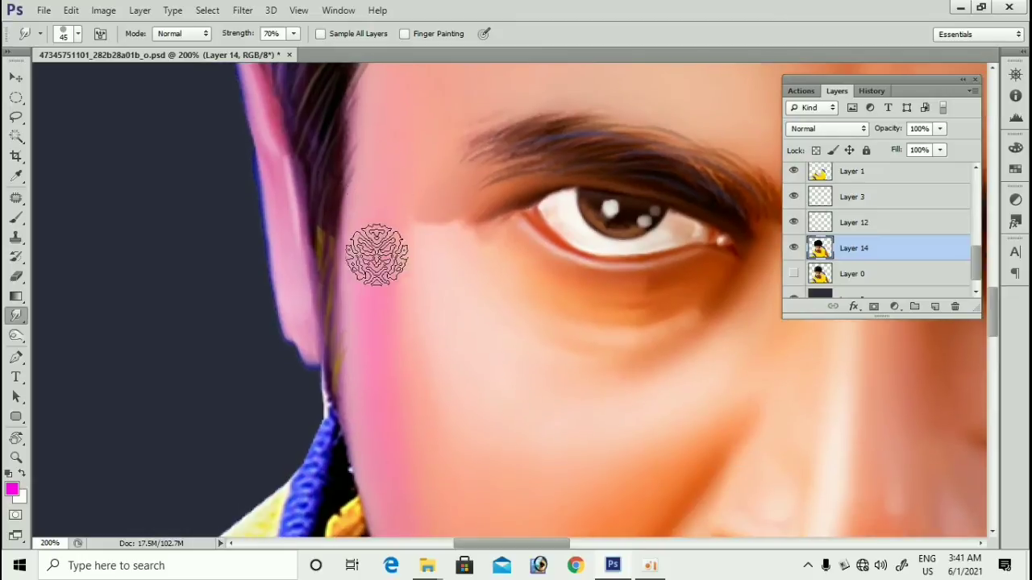
{"action": "left_click_drag", "start_coordinate": [364, 235], "coordinate": [372, 155]}
{"action": "key", "text": "bracketleft"}
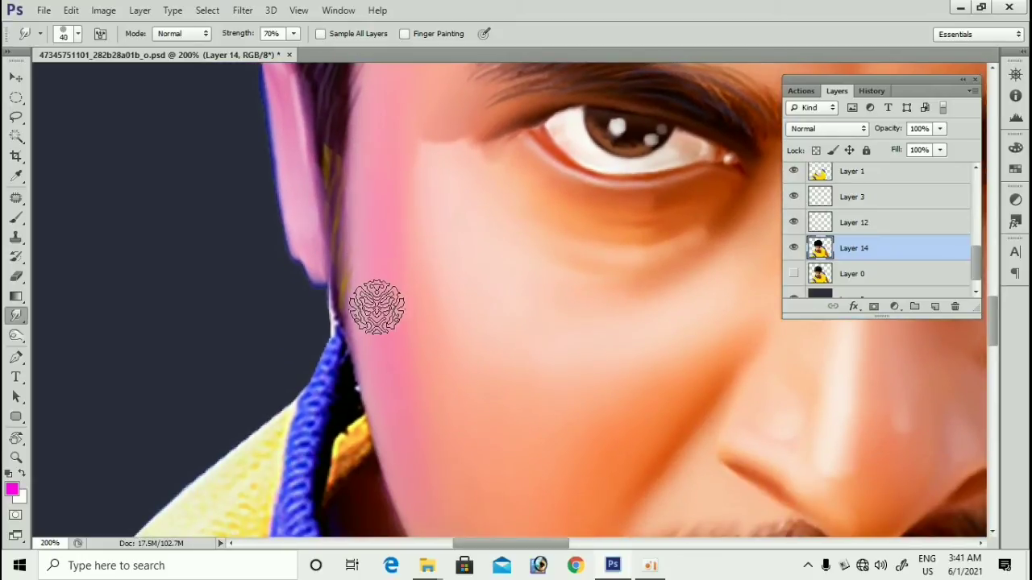
{"action": "left_click_drag", "start_coordinate": [390, 282], "coordinate": [376, 225]}
{"action": "key", "text": "bracketright"}
{"action": "key", "text": "bracketright"}
{"action": "key", "text": "bracketright"}
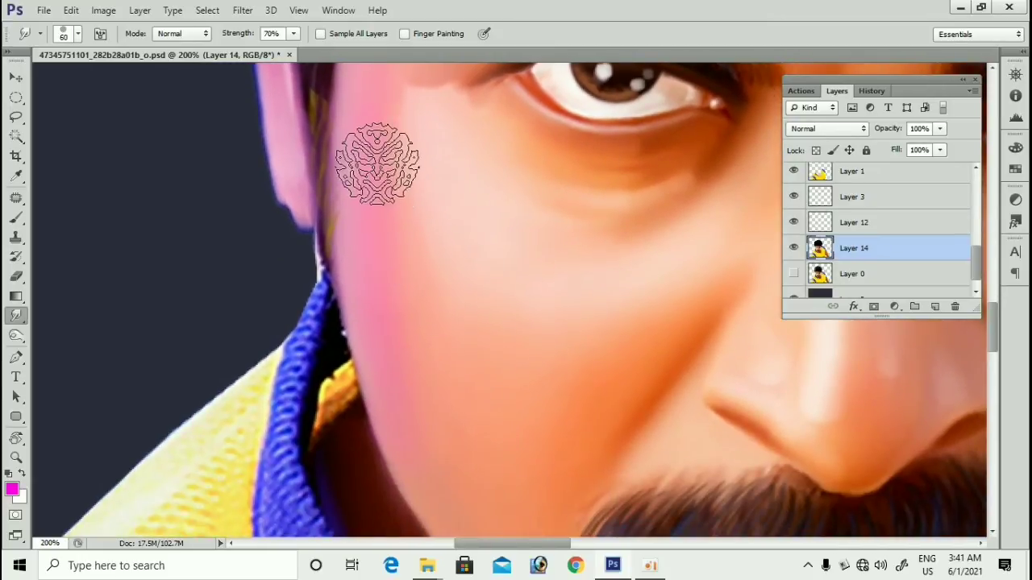
{"action": "left_click_drag", "start_coordinate": [391, 311], "coordinate": [381, 218]}
Step: Fade the lower end of the pink band into the jaw edge above the collar with an 80 px smudge brush, then smaller sizes
{"action": "key", "text": "bracketright"}
{"action": "key", "text": "bracketright"}
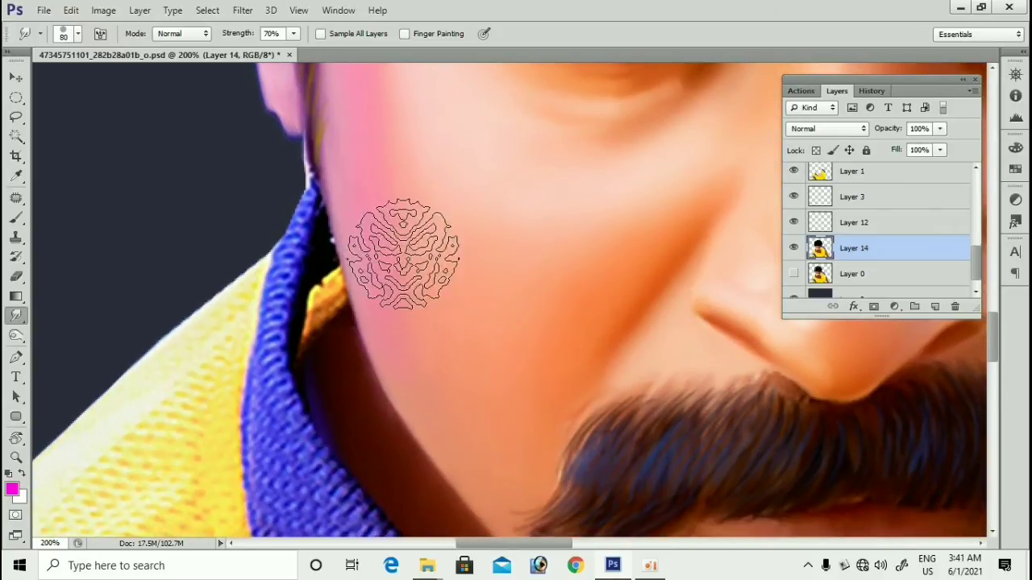
{"action": "left_click_drag", "start_coordinate": [399, 288], "coordinate": [384, 260]}
{"action": "key", "text": "bracketleft"}
{"action": "key", "text": "bracketleft"}
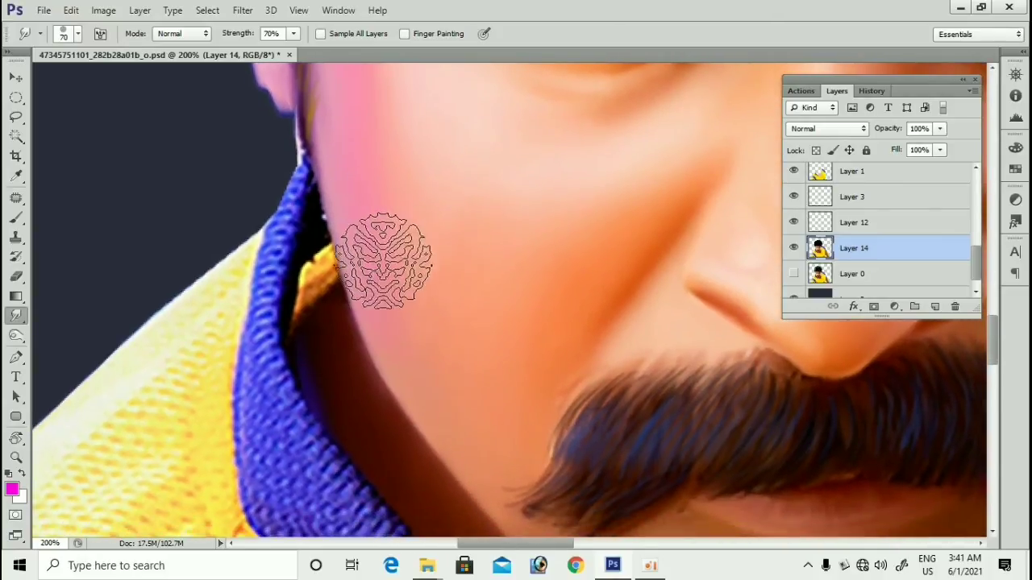
{"action": "key", "text": "bracketleft"}
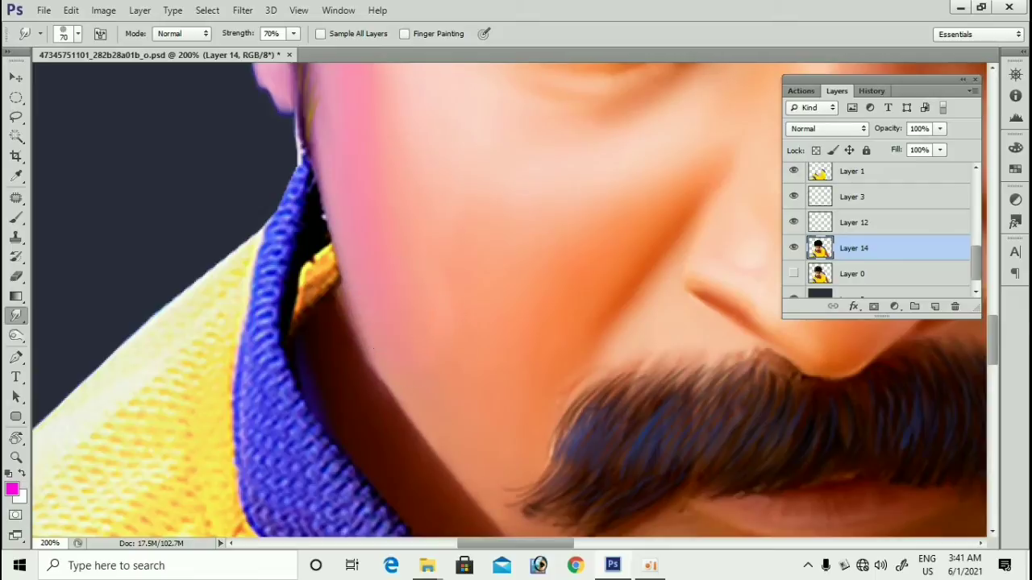
{"action": "key", "text": "bracketleft"}
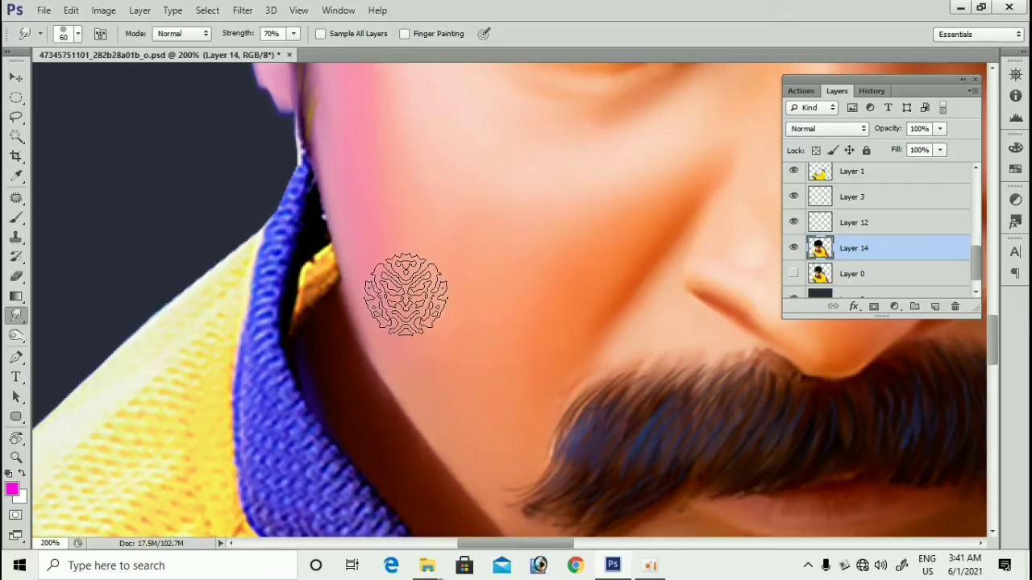
{"action": "key", "text": "bracketleft"}
{"action": "key", "text": "bracketleft"}
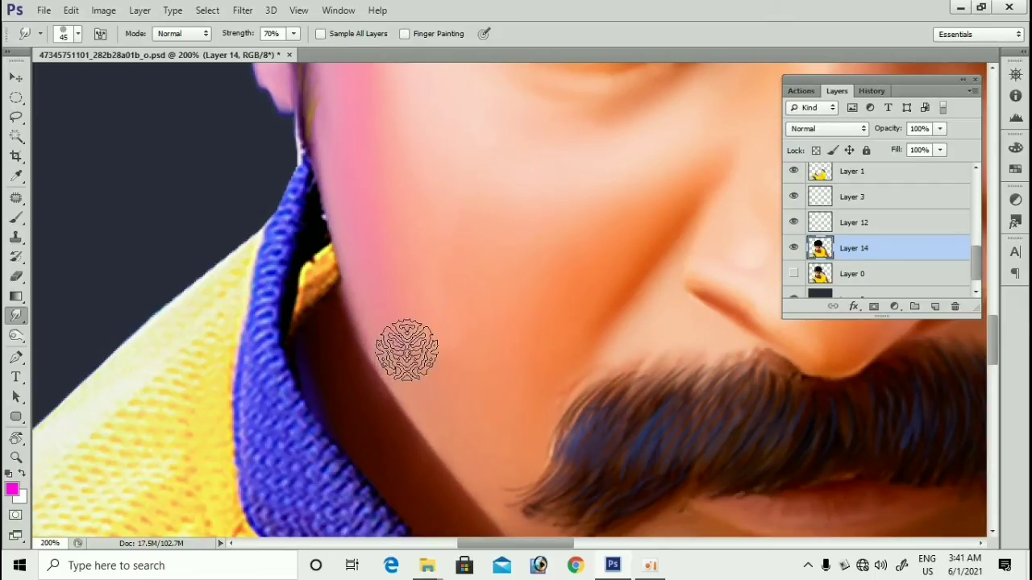
{"action": "key", "text": "bracketright"}
Step: Set the foreground colour to a bright yellow-green
{"action": "key", "text": "ctrl+minus"}
{"action": "key", "text": "ctrl+minus"}
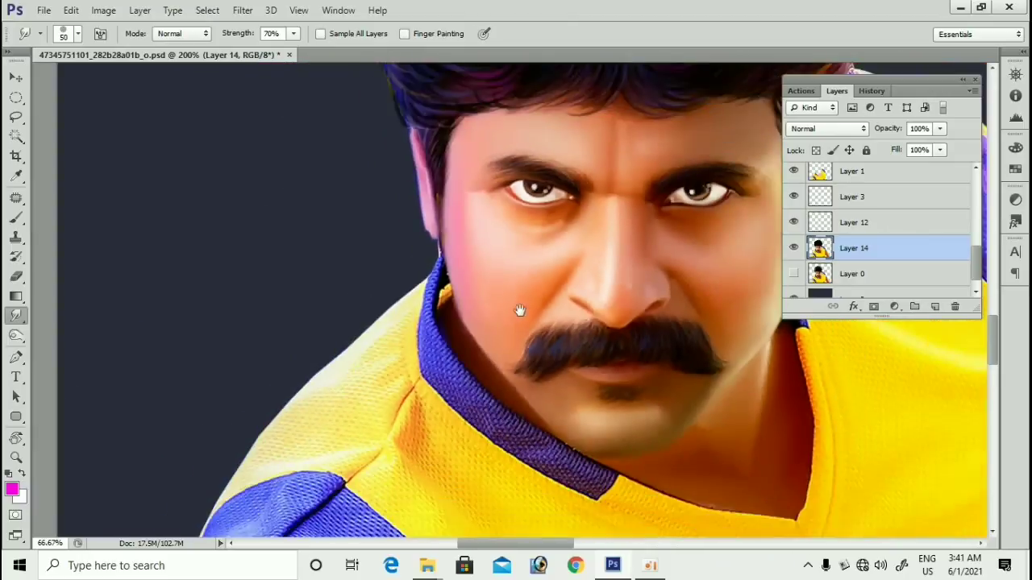
{"action": "left_click_drag", "start_coordinate": [520, 310], "coordinate": [442, 349]}
{"action": "key", "text": "ctrl+plus"}
{"action": "left_click_drag", "start_coordinate": [662, 276], "coordinate": [467, 214]}
{"action": "left_click", "coordinate": [12, 489]}
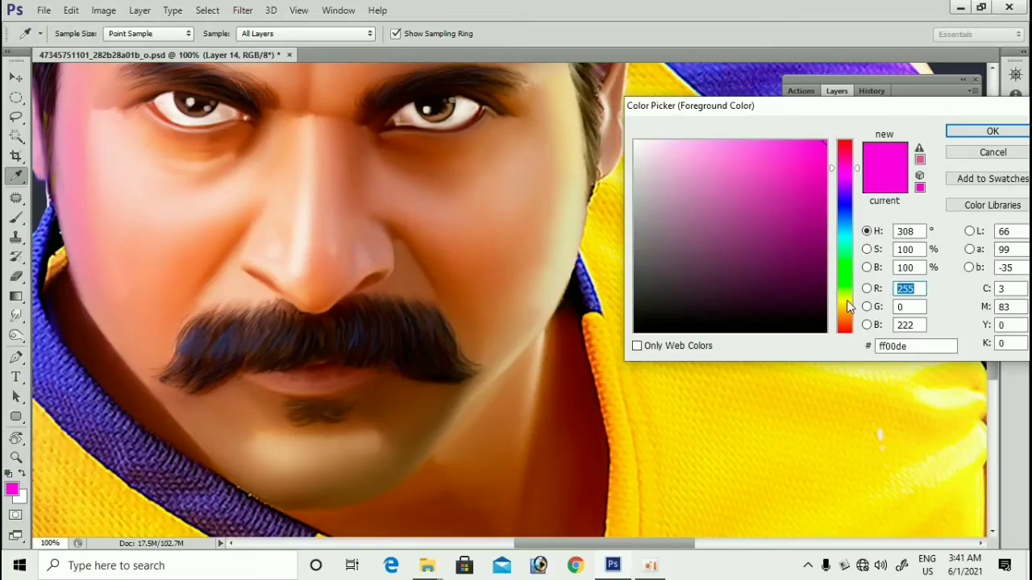
{"action": "left_click", "coordinate": [847, 300]}
{"action": "left_click", "coordinate": [992, 131]}
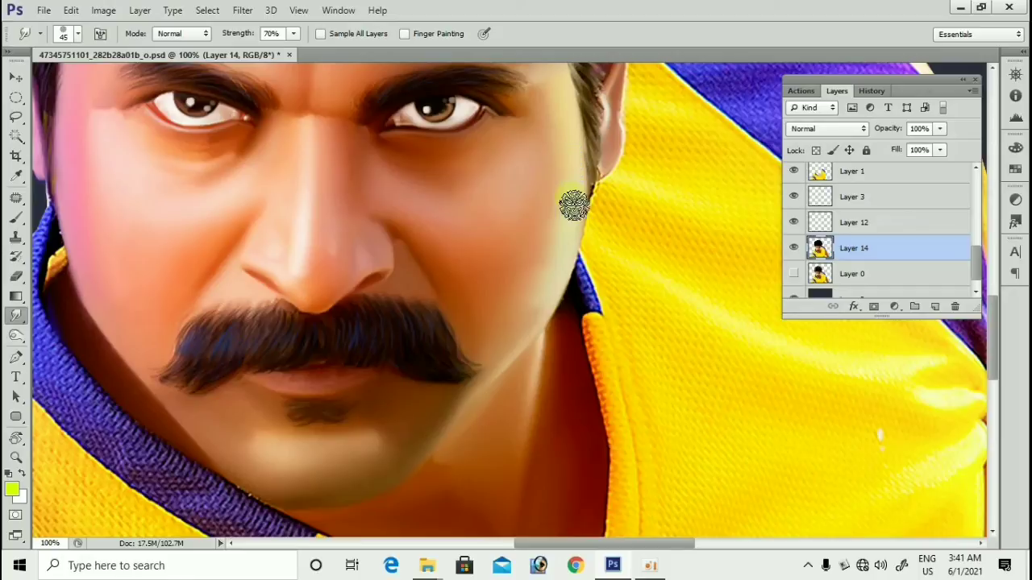
Step: Dab yellow-green spots along the cheek edge beside the sideburn and smudge them up to the temple, using brush sizes from 40 to 50 px
{"action": "left_click", "coordinate": [568, 236]}
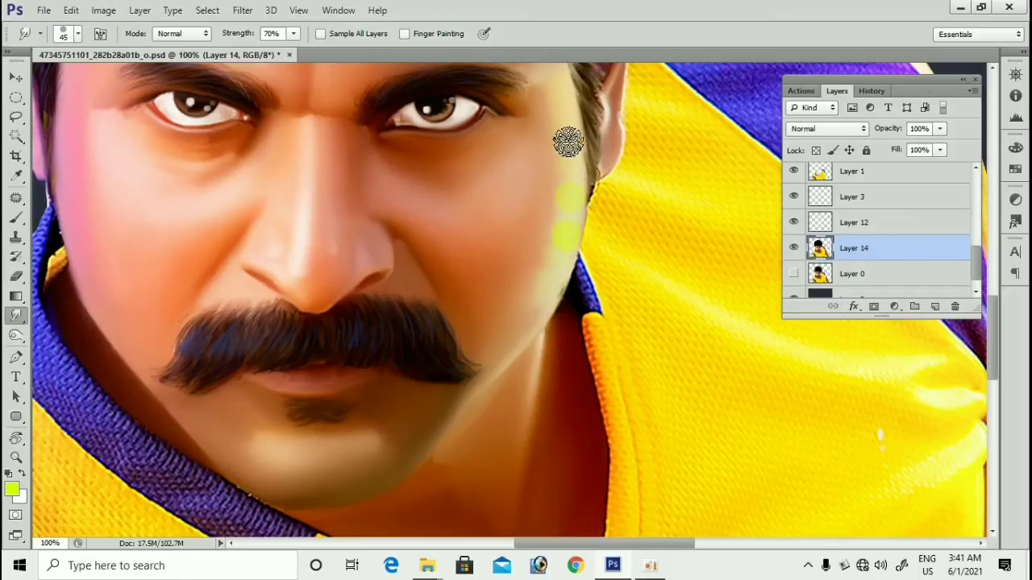
{"action": "scroll", "coordinate": [578, 164], "scroll_direction": "up", "scroll_amount": 3}
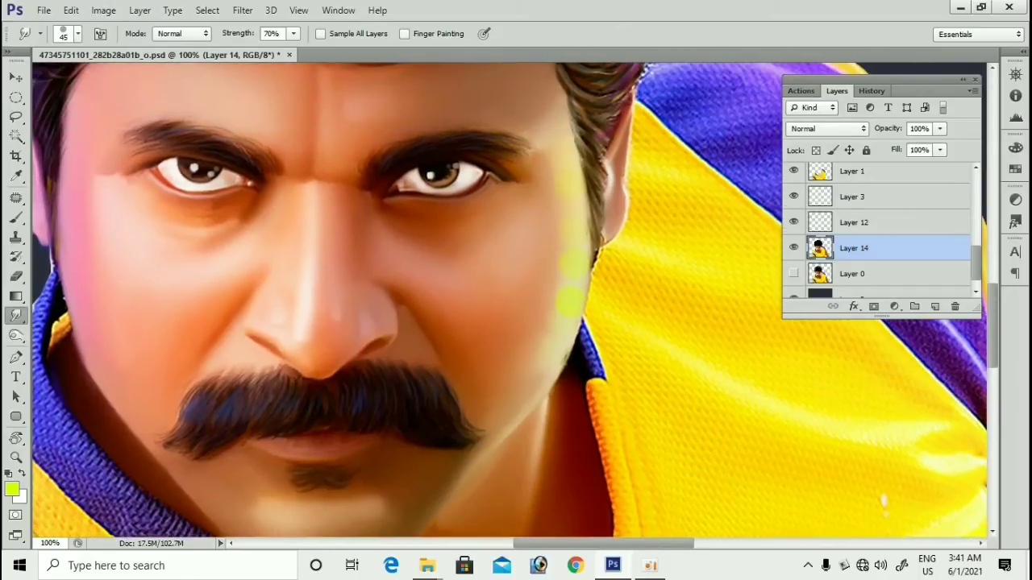
{"action": "key", "text": "ctrl+plus"}
{"action": "left_click_drag", "start_coordinate": [560, 232], "coordinate": [554, 329]}
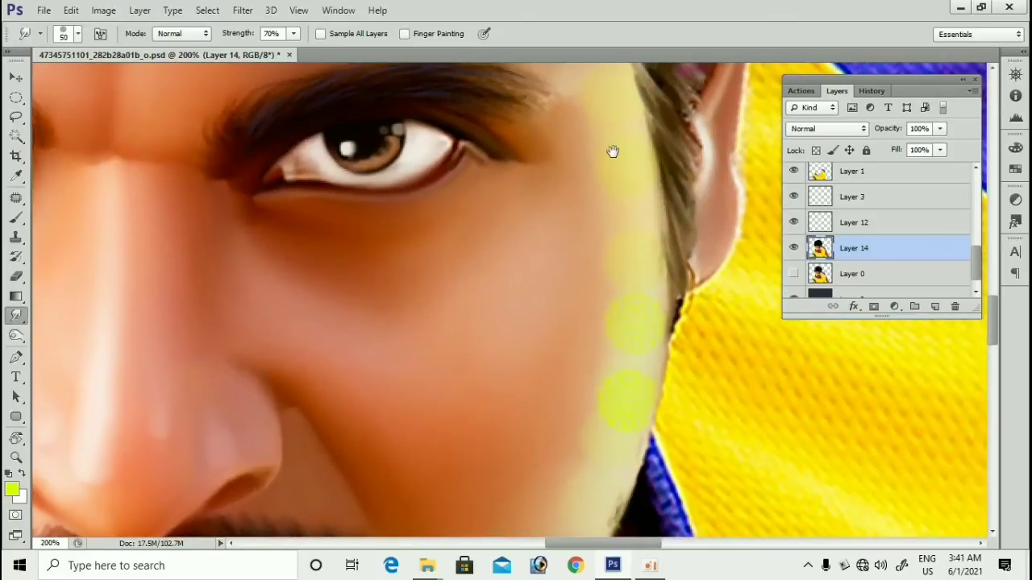
{"action": "left_click_drag", "start_coordinate": [613, 152], "coordinate": [611, 209]}
{"action": "key", "text": "bracketleft"}
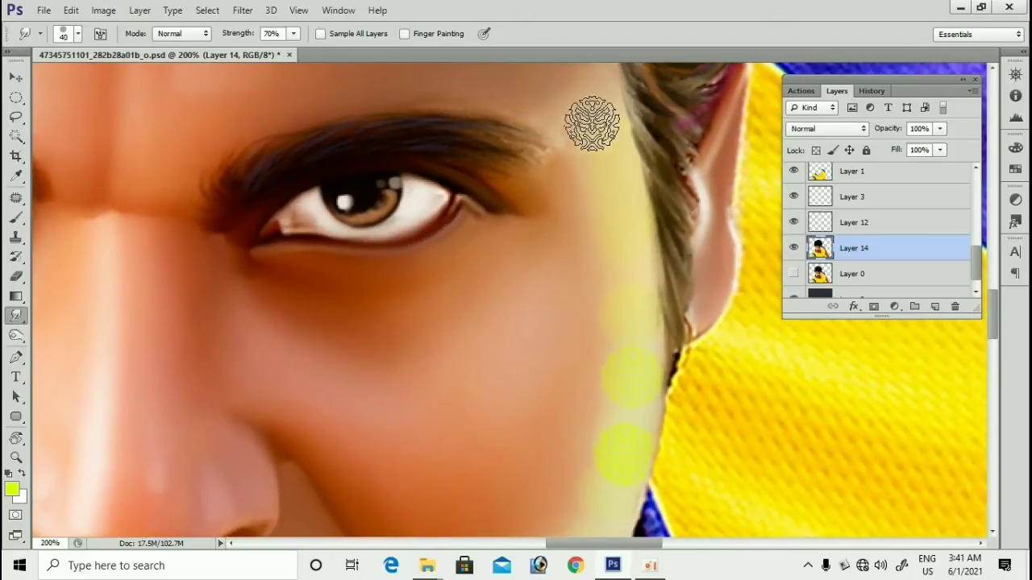
Step: Smudge the remaining yellow-green spots down the cheek edge toward the collar, increasing the brush from 45 to 80 px
{"action": "scroll", "coordinate": [605, 155], "scroll_direction": "down", "scroll_amount": 5}
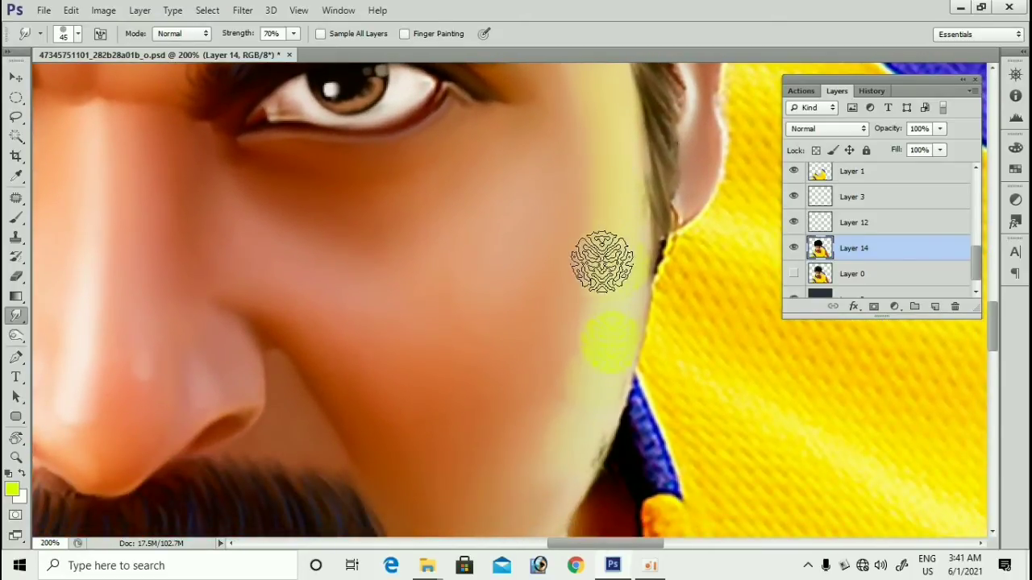
{"action": "key", "text": "bracketright"}
{"action": "key", "text": "bracketright"}
{"action": "scroll", "coordinate": [604, 258], "scroll_direction": "down", "scroll_amount": 3}
{"action": "scroll", "coordinate": [601, 270], "scroll_direction": "down", "scroll_amount": 3}
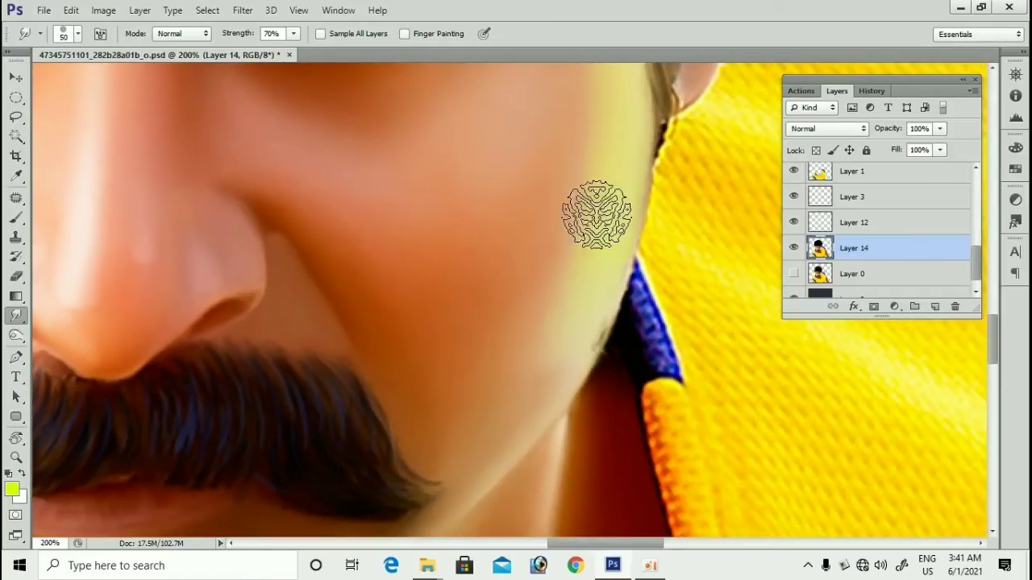
{"action": "key", "text": "bracketright"}
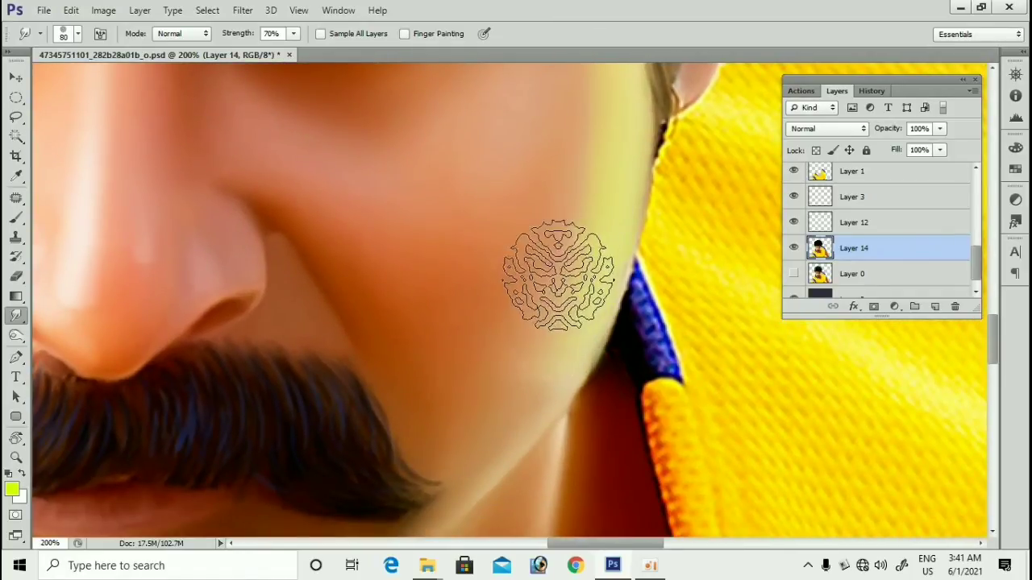
{"action": "key", "text": "bracketright"}
{"action": "key", "text": "bracketright"}
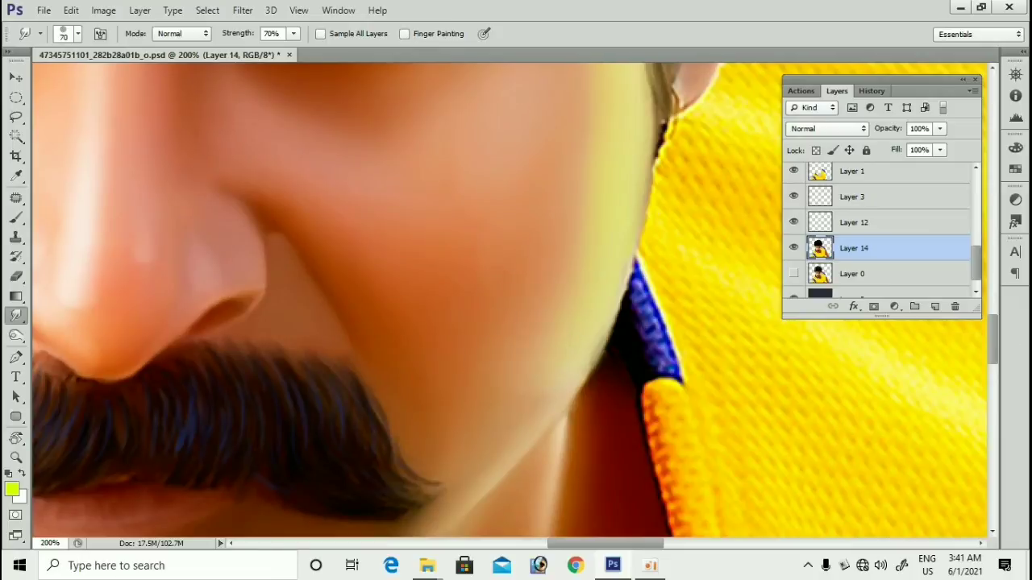
Step: Soften the inner border of the yellow-green band on the lower cheek with smudge strokes at about 70 px
{"action": "key", "text": "bracketleft"}
{"action": "key", "text": "bracketleft"}
{"action": "key", "text": "bracketleft"}
{"action": "key", "text": "bracketleft"}
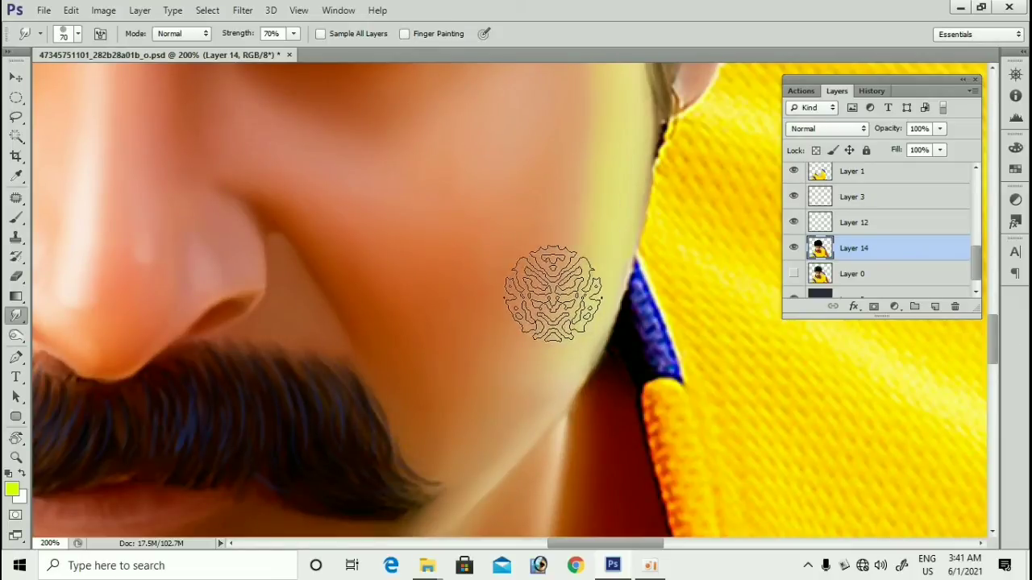
{"action": "key", "text": "bracketright"}
{"action": "key", "text": "bracketright"}
{"action": "scroll", "coordinate": [585, 245], "scroll_direction": "up", "scroll_amount": 2}
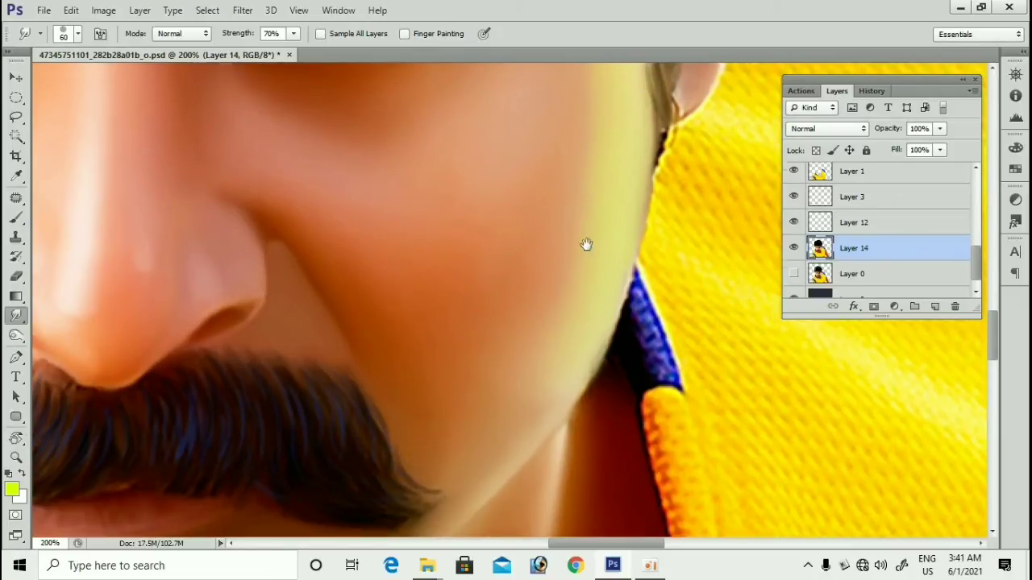
Step: Blend the yellow-green band into the skin between the eye corner and cheekbone with smudge strokes at 50 to 60 px
{"action": "key", "text": "bracketleft"}
{"action": "scroll", "coordinate": [572, 223], "scroll_direction": "up", "scroll_amount": 3}
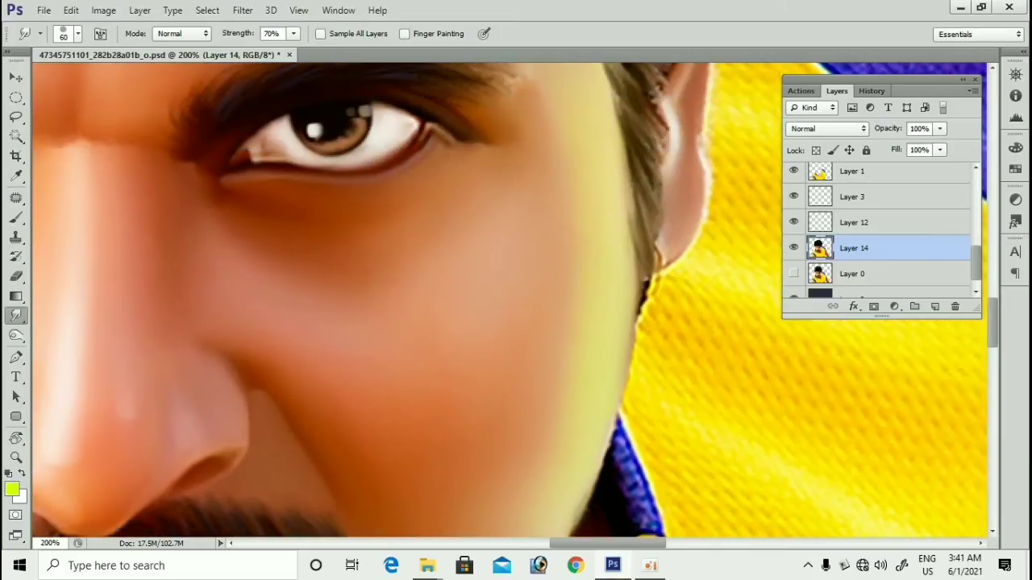
{"action": "scroll", "coordinate": [578, 239], "scroll_direction": "down", "scroll_amount": 2}
{"action": "key", "text": "bracketleft"}
{"action": "key", "text": "bracketleft"}
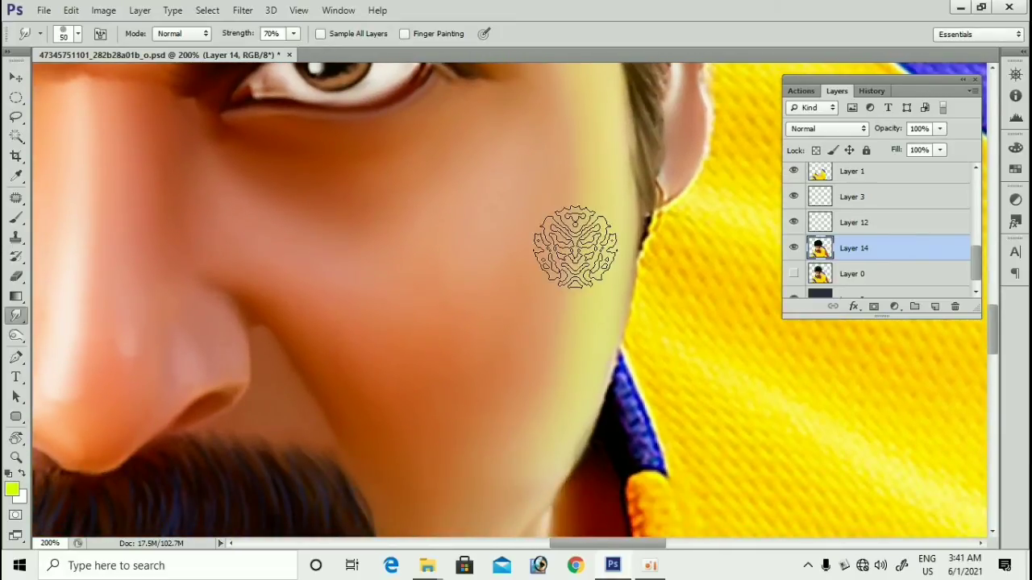
Step: Examine the yellow-green rim light along the temple, cheek and jaw at several magnifications
{"action": "key", "text": "ctrl+minus"}
{"action": "key", "text": "ctrl+minus"}
{"action": "key", "text": "ctrl+minus"}
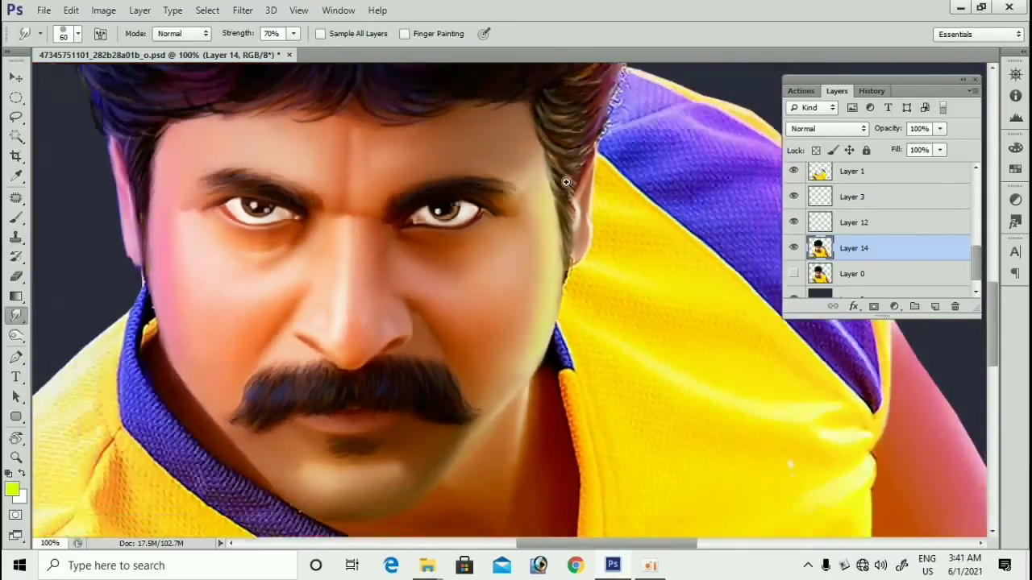
{"action": "key", "text": "ctrl+plus"}
{"action": "key", "text": "ctrl+plus"}
{"action": "key", "text": "ctrl+plus"}
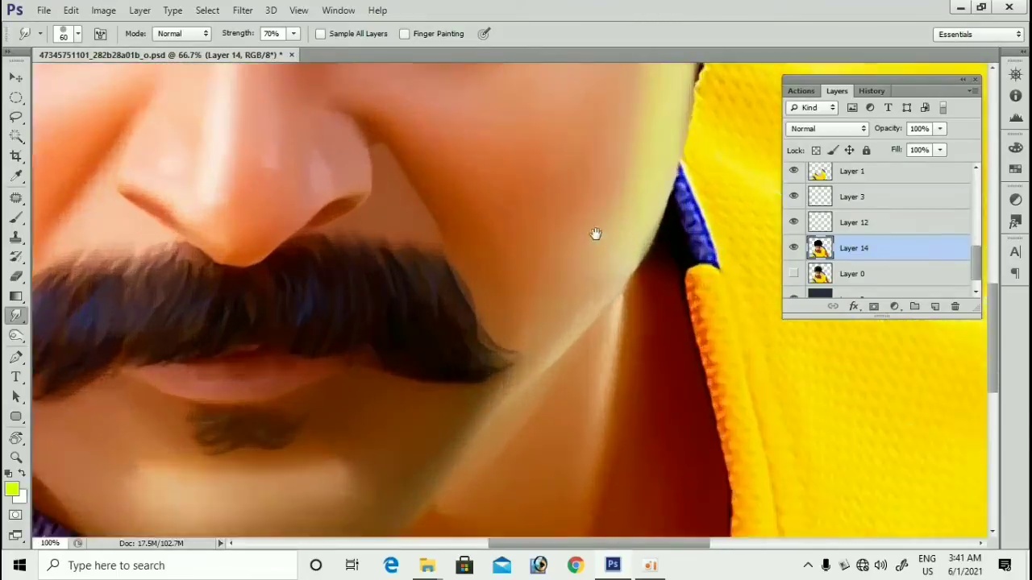
{"action": "key", "text": "bracketright"}
{"action": "key", "text": "ctrl+minus"}
{"action": "key", "text": "ctrl+minus"}
{"action": "key", "text": "ctrl+minus"}
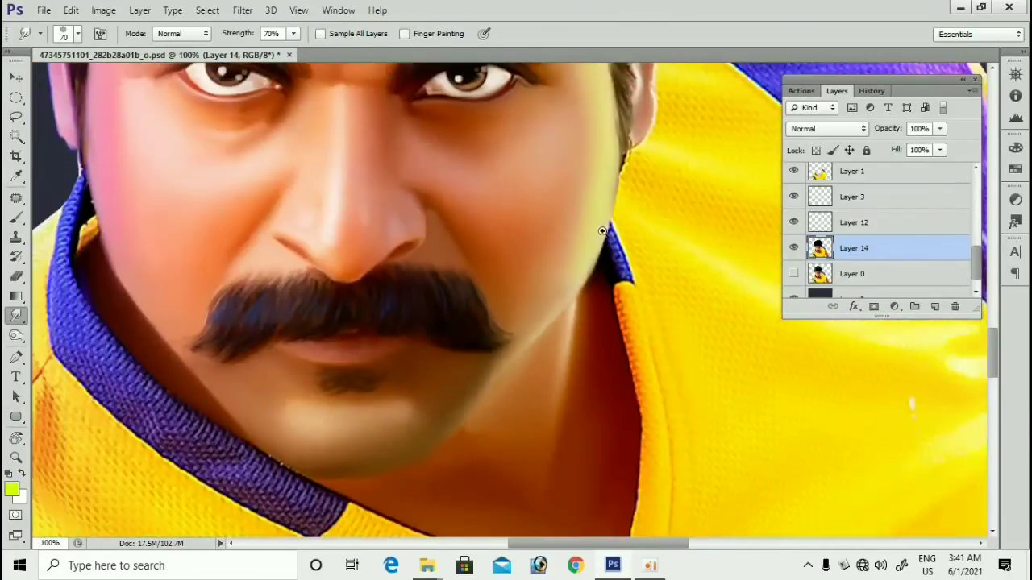
{"action": "key", "text": "ctrl+plus"}
{"action": "key", "text": "ctrl+plus"}
{"action": "key", "text": "ctrl+plus"}
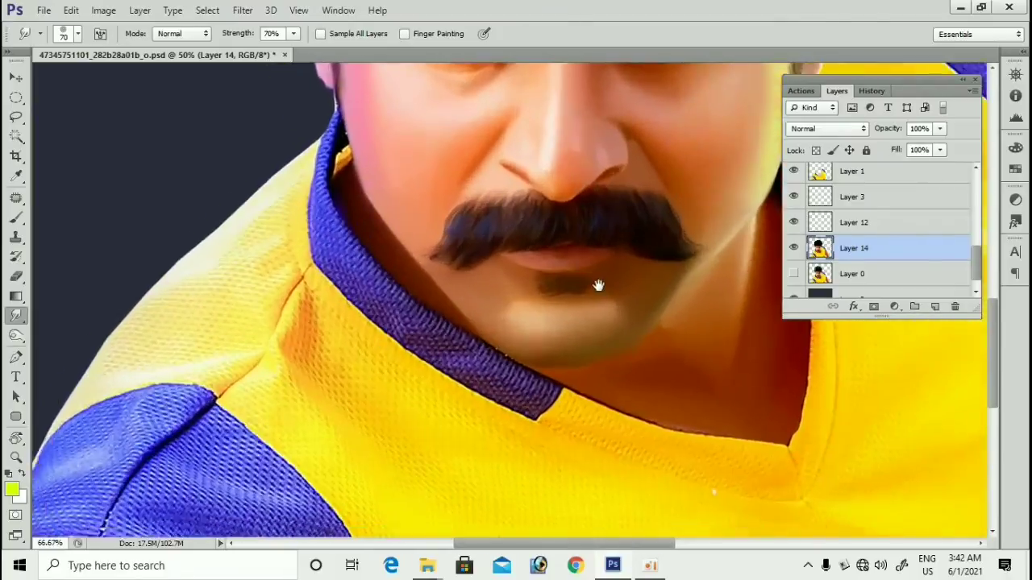
Step: Smudge a thin yellow-green rim along the jaw edge below the moustache tip toward the chin, using brush sizes of 25 to 30 px
{"action": "key", "text": "bracketleft"}
{"action": "key", "text": "bracketleft"}
{"action": "key", "text": "bracketleft"}
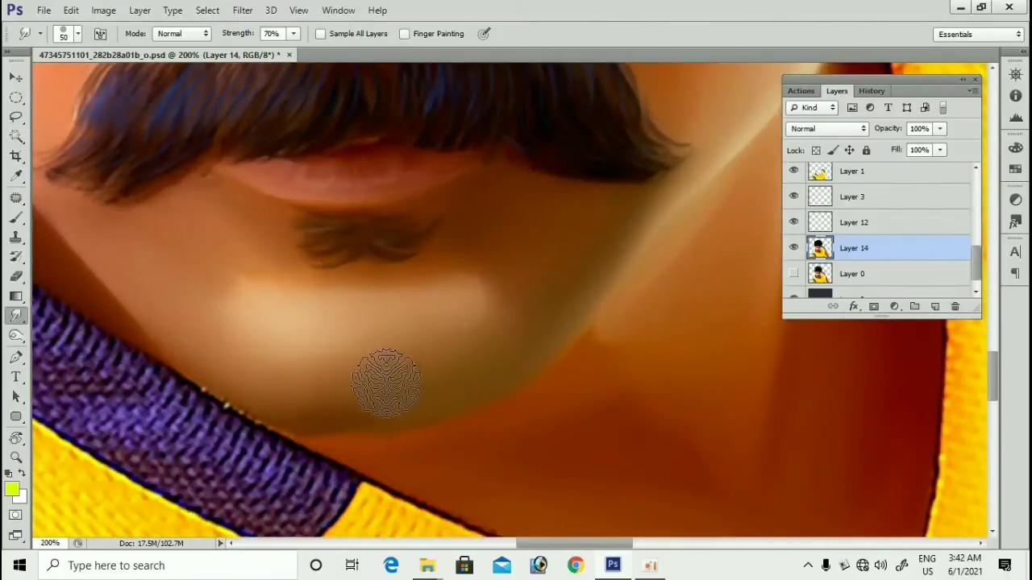
{"action": "mouse_move", "coordinate": [392, 379]}
{"action": "left_mouse_down"}
{"action": "mouse_move", "coordinate": [478, 356]}
{"action": "mouse_move", "coordinate": [334, 354]}
{"action": "left_mouse_up"}
{"action": "key", "text": "bracketleft"}
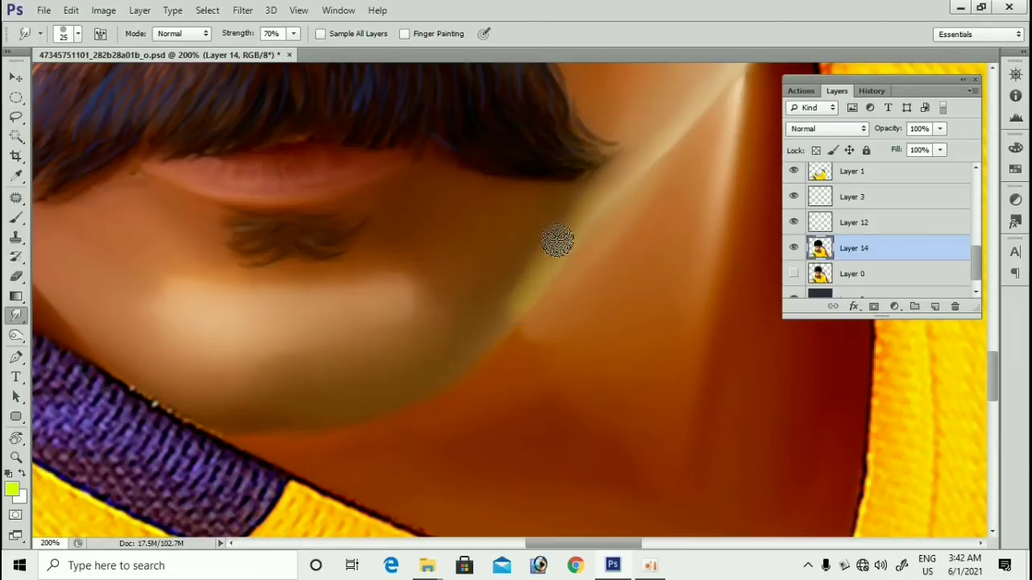
{"action": "left_click_drag", "start_coordinate": [519, 299], "coordinate": [486, 342]}
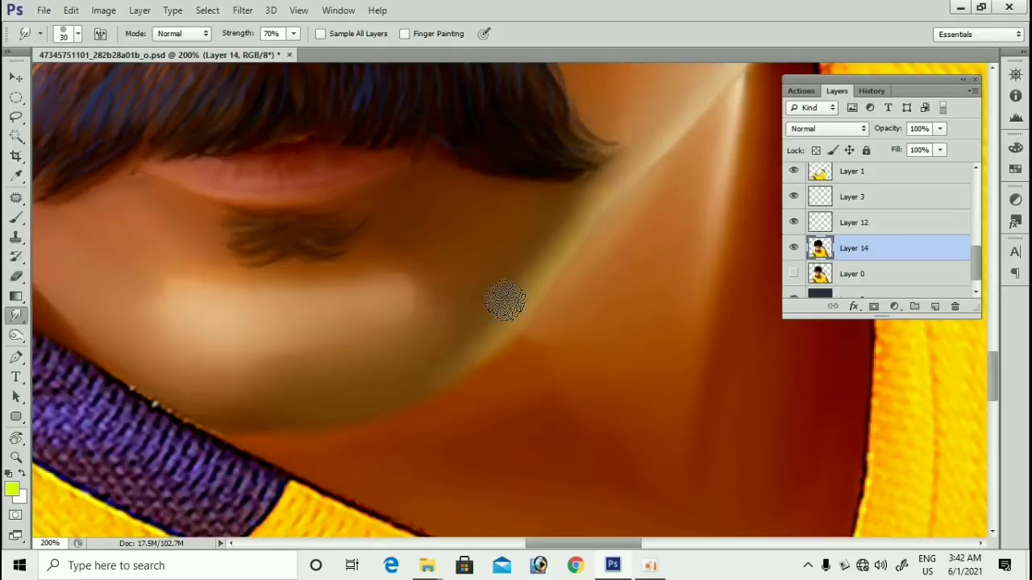
Step: Blend a yellow-green tint into the vertical neck highlight beside the jaw with smudge strokes at 20 to 45 px
{"action": "key", "text": "ctrl+minus"}
{"action": "left_click_drag", "start_coordinate": [567, 279], "coordinate": [553, 303]}
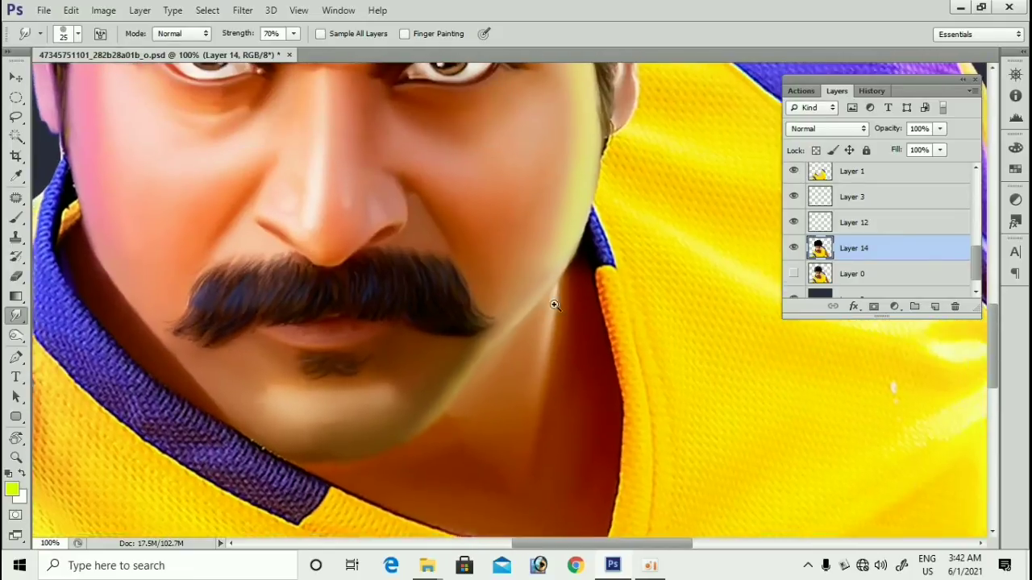
{"action": "key", "text": "ctrl+minus"}
{"action": "key", "text": "ctrl+minus"}
{"action": "scroll", "coordinate": [577, 268], "scroll_direction": "up", "scroll_amount": 4}
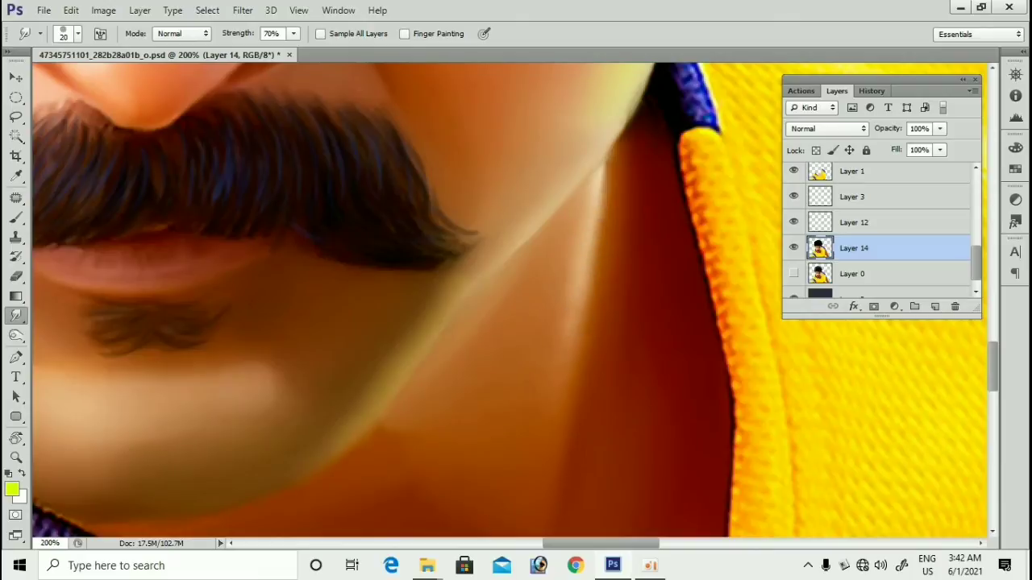
{"action": "scroll", "coordinate": [584, 314], "scroll_direction": "down", "scroll_amount": 2}
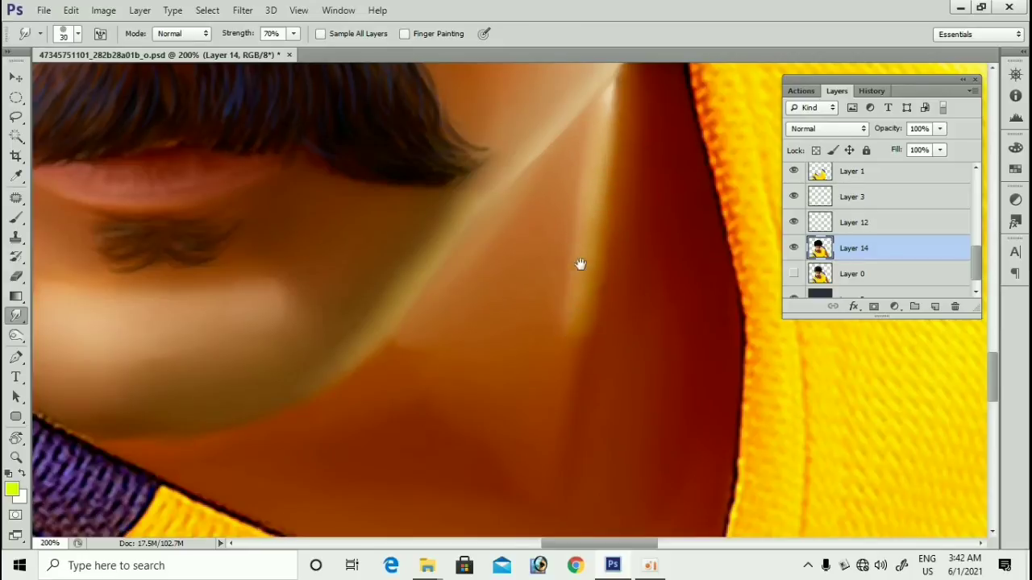
{"action": "scroll", "coordinate": [579, 262], "scroll_direction": "down", "scroll_amount": 1}
{"action": "key", "text": "bracketright"}
{"action": "key", "text": "bracketright"}
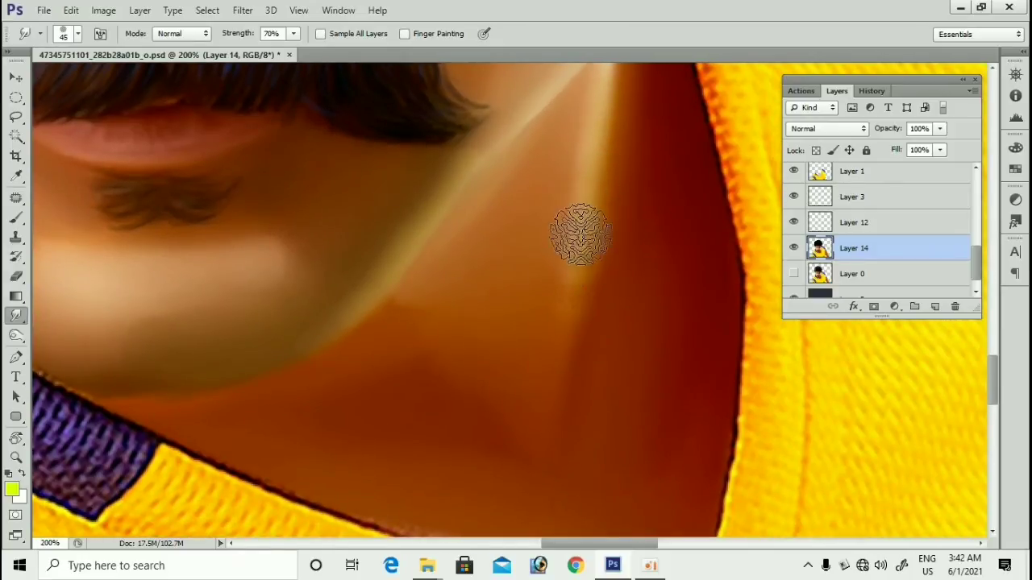
{"action": "key", "text": "bracketleft"}
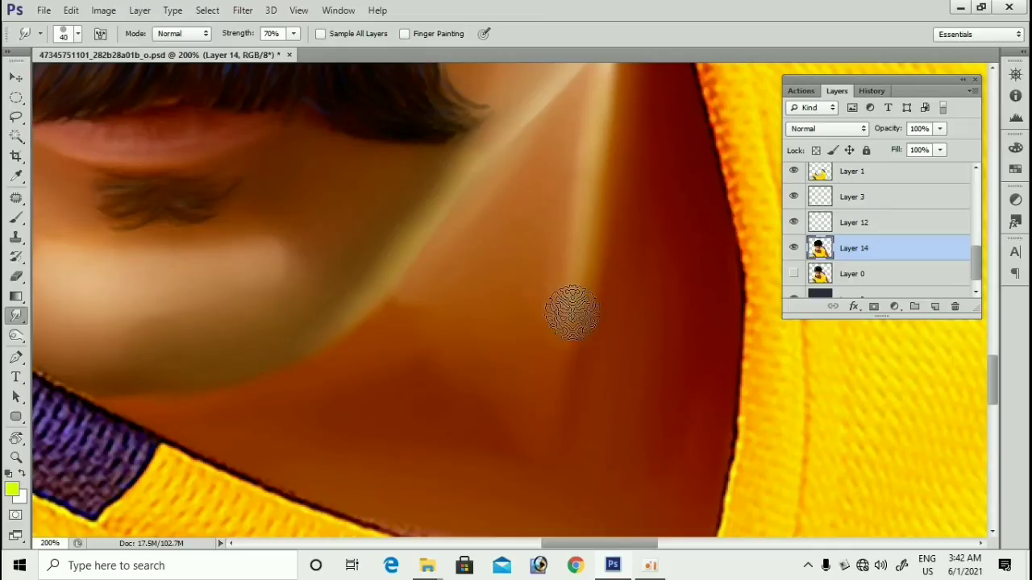
Step: Try a yellow-green highlight down the nose bridge, smudging the dabs together with a 20 to 30 px brush
{"action": "scroll", "coordinate": [579, 214], "scroll_direction": "down", "scroll_amount": 5}
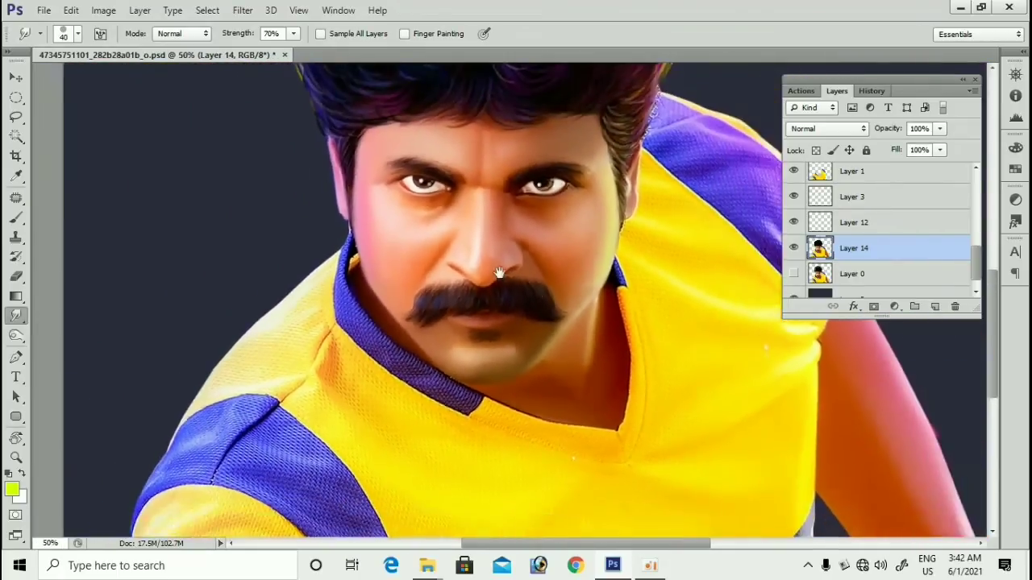
{"action": "scroll", "coordinate": [556, 290], "scroll_direction": "down", "scroll_amount": 1}
{"action": "scroll", "coordinate": [564, 288], "scroll_direction": "up", "scroll_amount": 3}
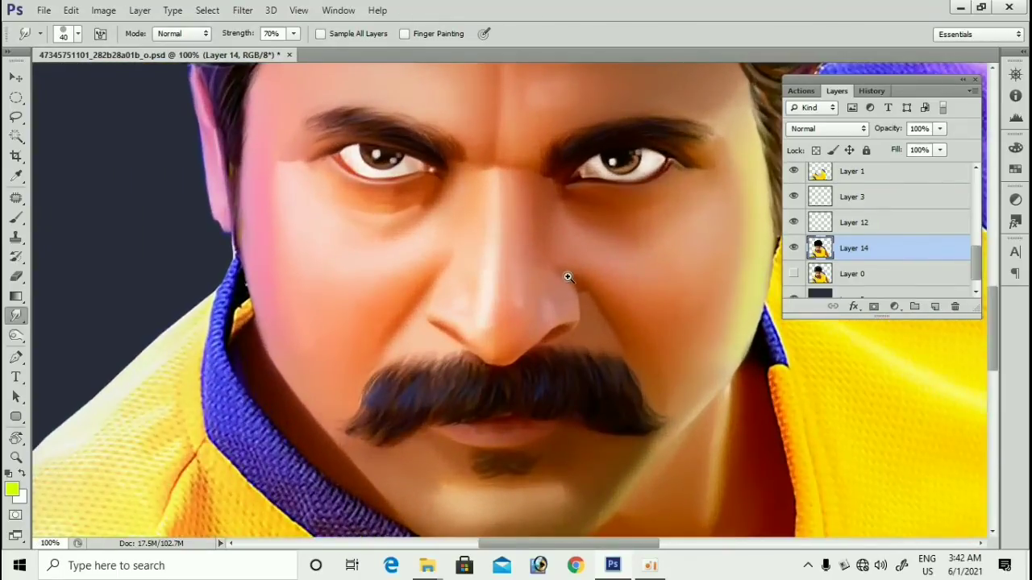
{"action": "scroll", "coordinate": [526, 296], "scroll_direction": "up", "scroll_amount": 1}
{"action": "key", "text": "bracketleft"}
{"action": "key", "text": "bracketleft"}
{"action": "key", "text": "bracketleft"}
{"action": "scroll", "coordinate": [475, 242], "scroll_direction": "up", "scroll_amount": 2}
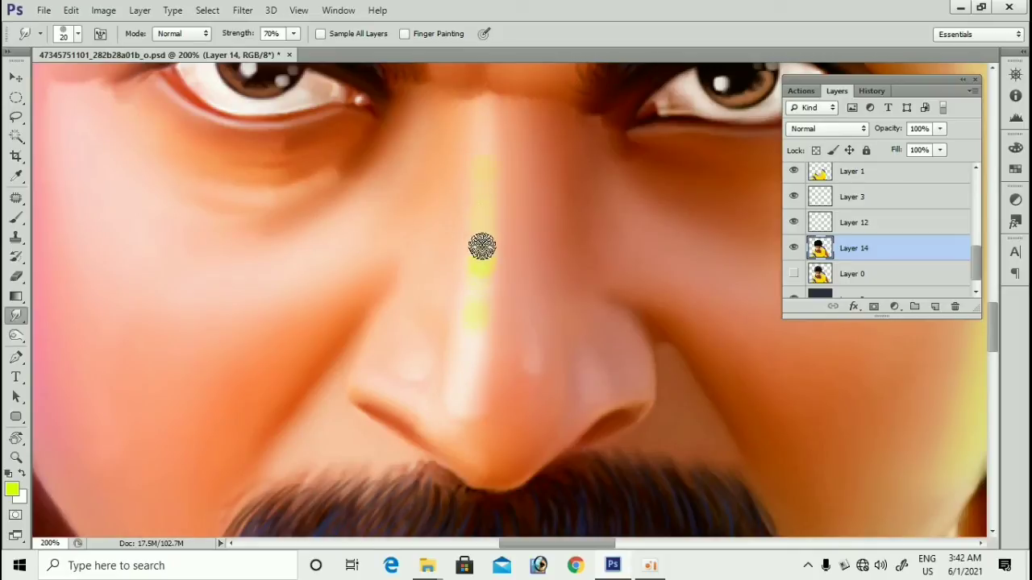
{"action": "mouse_move", "coordinate": [482, 241]}
{"action": "left_mouse_down"}
{"action": "mouse_move", "coordinate": [486, 223]}
{"action": "mouse_move", "coordinate": [486, 261]}
{"action": "mouse_move", "coordinate": [488, 154]}
{"action": "left_mouse_up"}
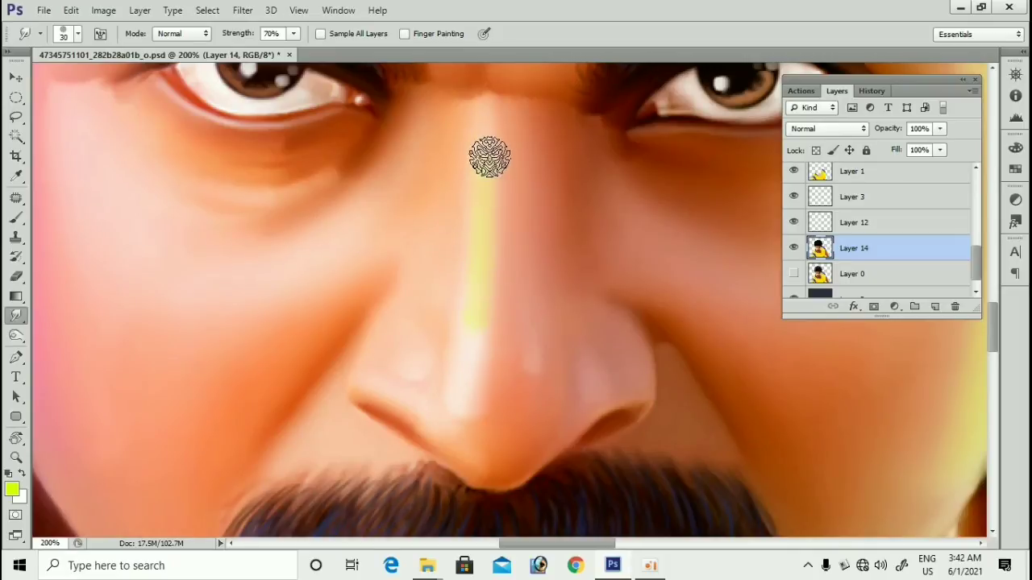
{"action": "key", "text": "bracketright"}
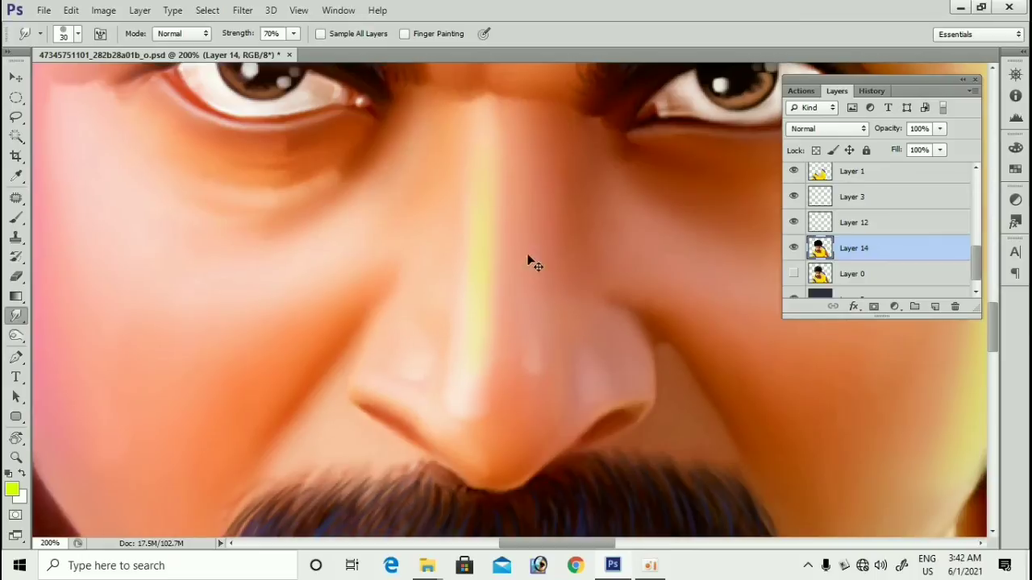
{"action": "key", "text": "bracketleft"}
{"action": "scroll", "coordinate": [558, 218], "scroll_direction": "down", "scroll_amount": 3}
{"action": "scroll", "coordinate": [544, 224], "scroll_direction": "up", "scroll_amount": 3}
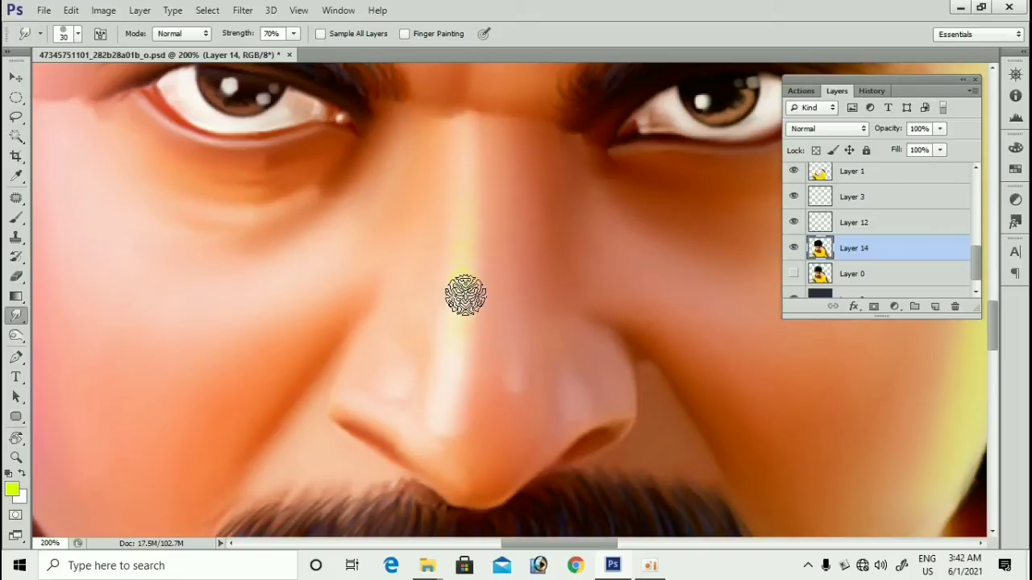
Step: Set the foreground colour to the light magenta e170f6
{"action": "left_click", "coordinate": [13, 493]}
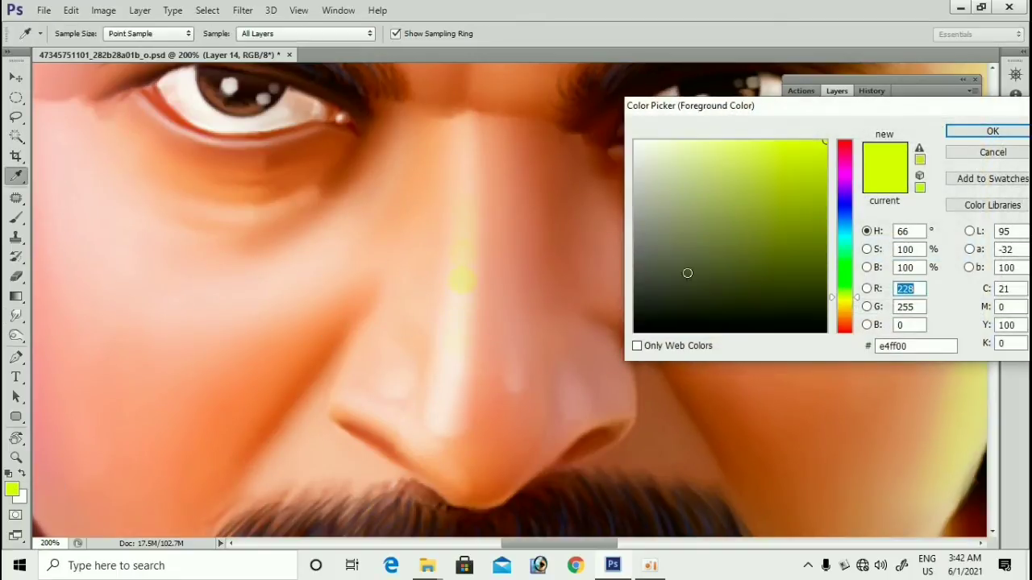
{"action": "left_click", "coordinate": [837, 178]}
{"action": "left_click", "coordinate": [735, 147]}
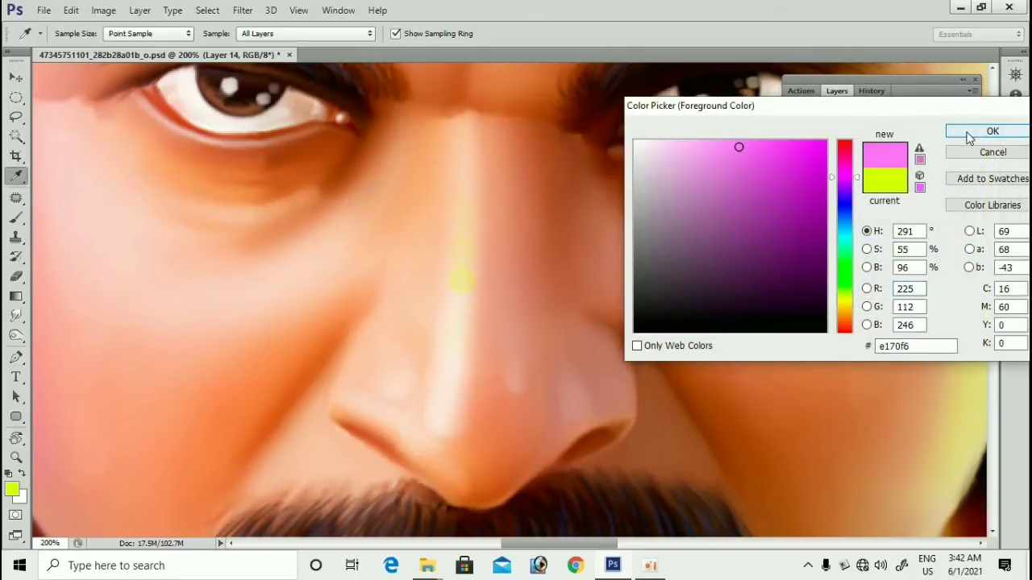
{"action": "left_click", "coordinate": [969, 136]}
Step: Smudge the light magenta along the nose bridge highlight with 30 px and 20 px strokes, blending it down toward the nose tip
{"action": "key", "text": "r"}
{"action": "left_click_drag", "start_coordinate": [458, 307], "coordinate": [464, 266]}
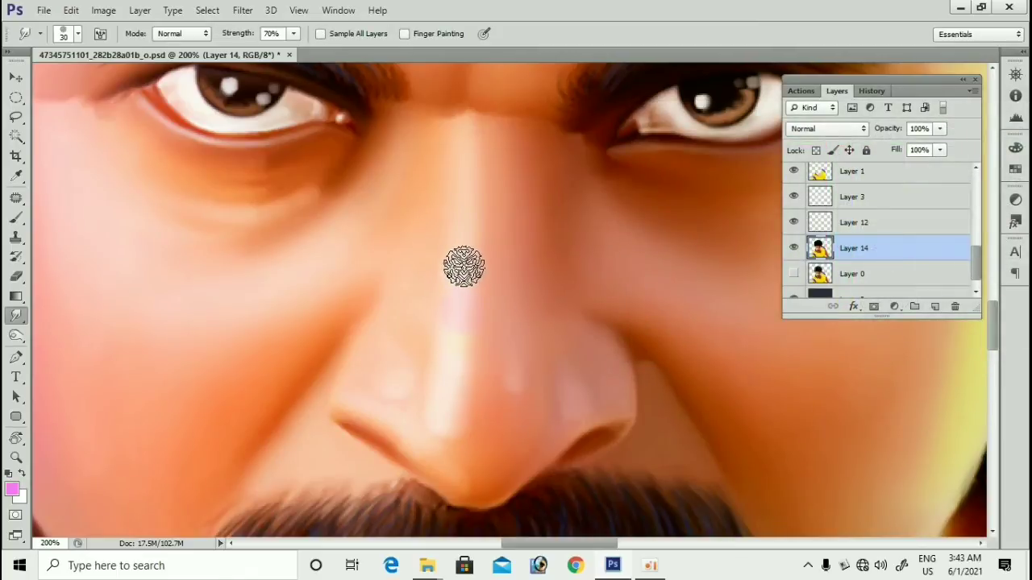
{"action": "key", "text": "bracketleft"}
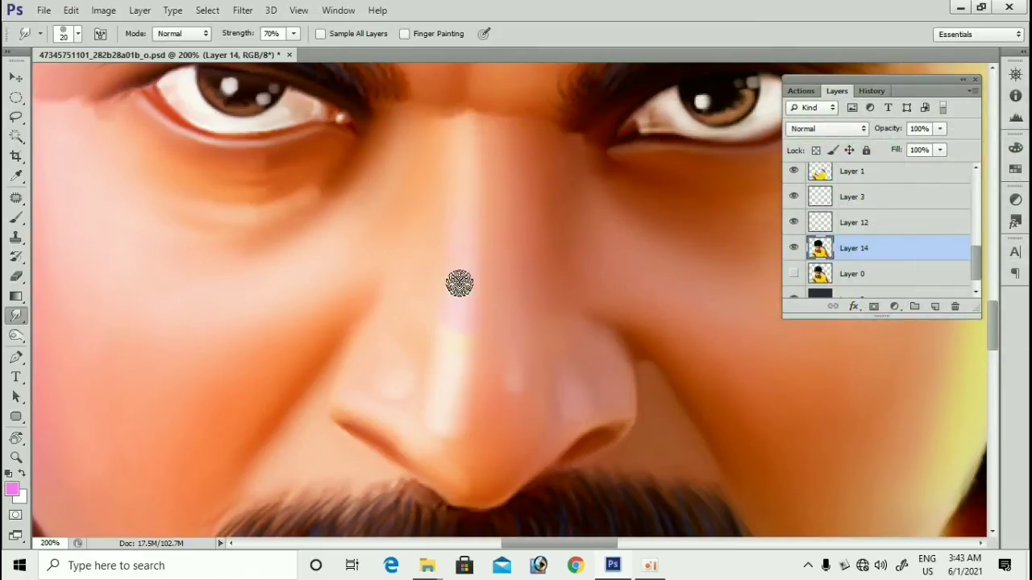
{"action": "mouse_move", "coordinate": [464, 306]}
{"action": "left_mouse_down"}
{"action": "mouse_move", "coordinate": [464, 210]}
{"action": "mouse_move", "coordinate": [449, 330]}
{"action": "left_mouse_up"}
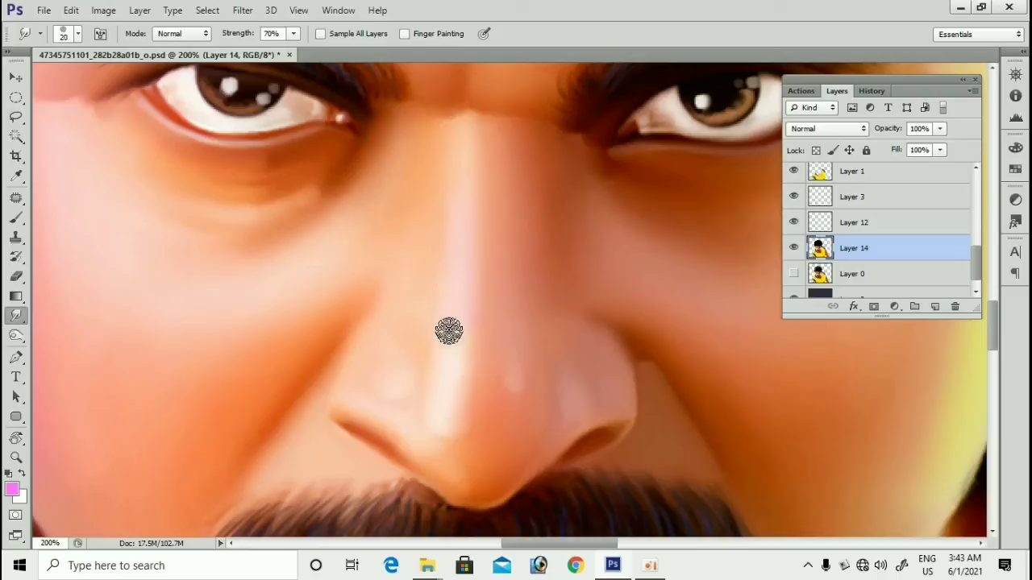
Step: Smooth the light magenta nose bridge highlight with a 30 px smudge brush
{"action": "key", "text": "bracketright"}
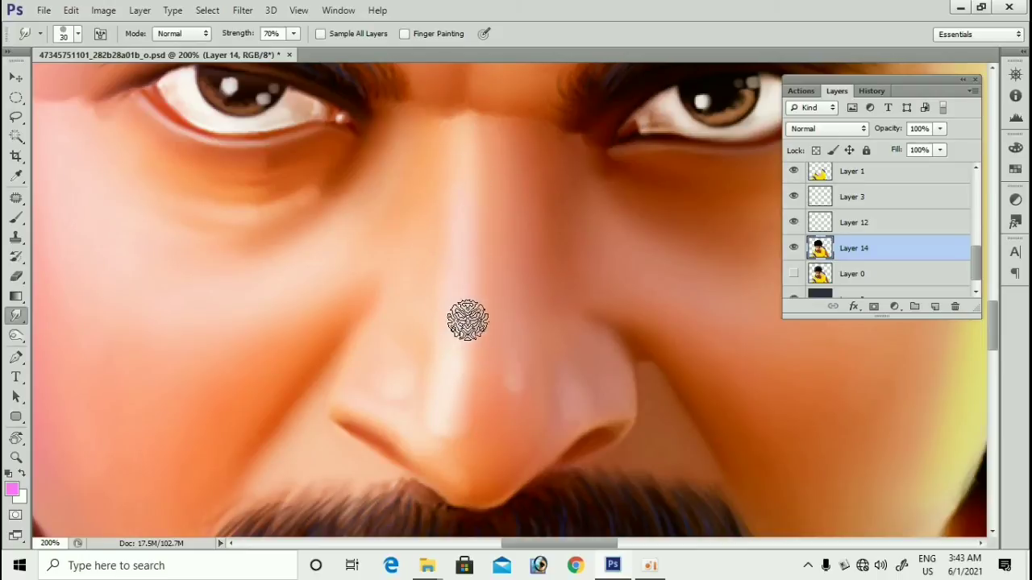
{"action": "key", "text": "ctrl+minus"}
{"action": "key", "text": "ctrl+minus"}
{"action": "left_click_drag", "start_coordinate": [509, 300], "coordinate": [508, 211]}
{"action": "key", "text": "ctrl+plus"}
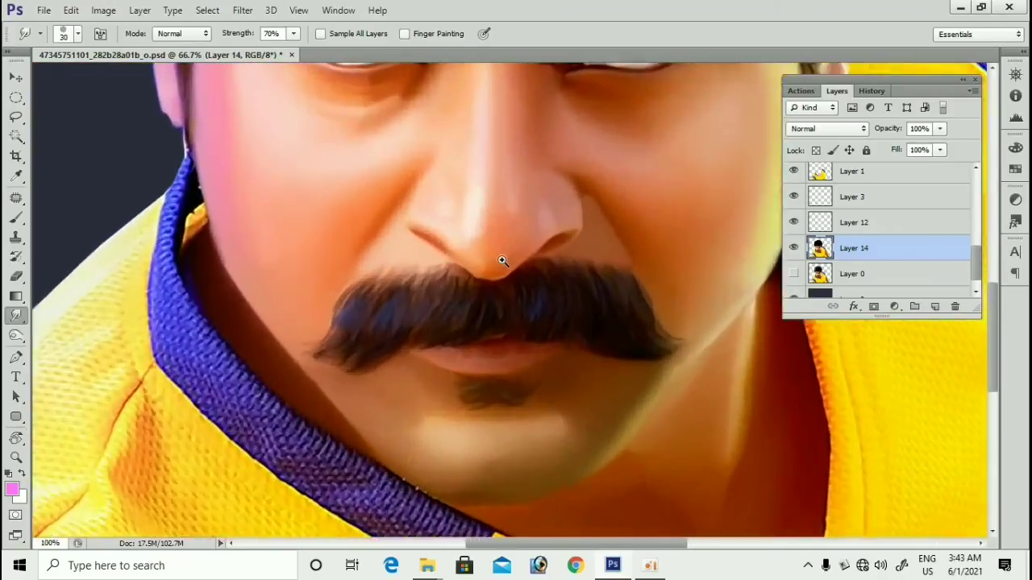
Step: Dab the light magenta onto the nose tip just beside the bright bridge highlight
{"action": "scroll", "coordinate": [502, 261], "scroll_direction": "up", "scroll_amount": 2}
{"action": "mouse_move", "coordinate": [546, 161]}
{"action": "left_mouse_down"}
{"action": "mouse_move", "coordinate": [532, 207]}
{"action": "mouse_move", "coordinate": [505, 217]}
{"action": "mouse_move", "coordinate": [507, 201]}
{"action": "mouse_move", "coordinate": [483, 231]}
{"action": "mouse_move", "coordinate": [516, 215]}
{"action": "mouse_move", "coordinate": [529, 192]}
{"action": "mouse_move", "coordinate": [488, 184]}
{"action": "mouse_move", "coordinate": [489, 237]}
{"action": "mouse_move", "coordinate": [508, 223]}
{"action": "mouse_move", "coordinate": [509, 233]}
{"action": "mouse_move", "coordinate": [465, 235]}
{"action": "mouse_move", "coordinate": [515, 216]}
{"action": "left_mouse_up"}
{"action": "key", "text": "bracketright"}
{"action": "key", "text": "bracketleft"}
{"action": "key", "text": "bracketright"}
{"action": "key", "text": "ctrl+minus"}
{"action": "key", "text": "ctrl+minus"}
{"action": "key", "text": "ctrl+minus"}
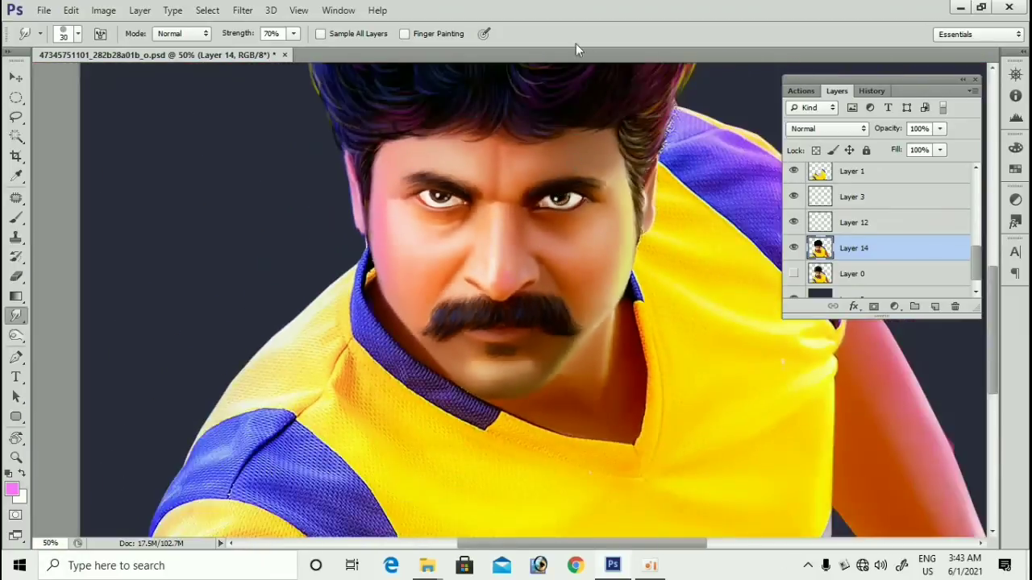
{"action": "key", "text": "ctrl+plus"}
{"action": "key", "text": "ctrl+plus"}
{"action": "key", "text": "ctrl+plus"}
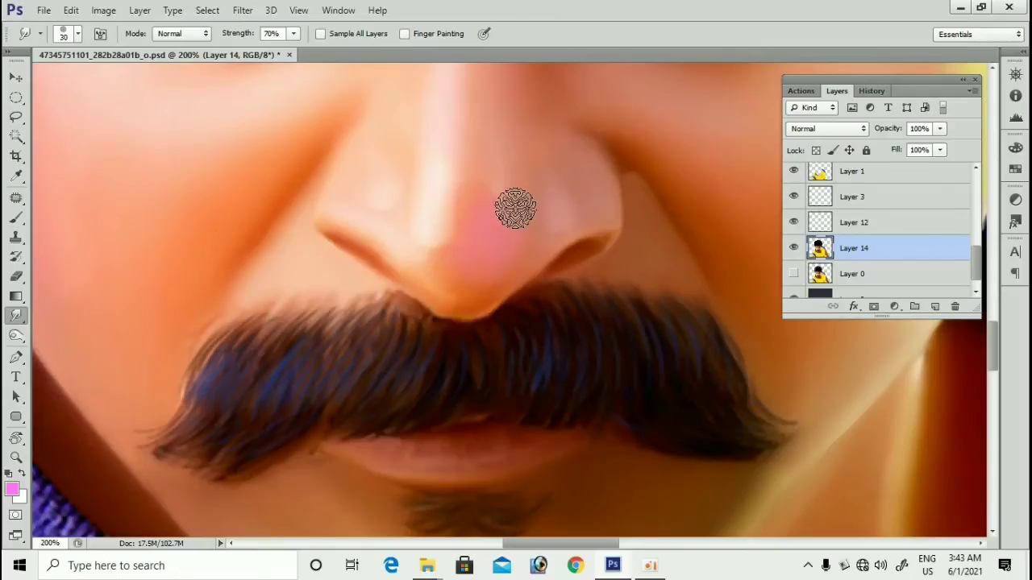
Step: Smudge the magenta patch on the nose tip into the surrounding skin with 30 px strokes
{"action": "mouse_move", "coordinate": [515, 210]}
{"action": "left_mouse_down"}
{"action": "mouse_move", "coordinate": [497, 254]}
{"action": "mouse_move", "coordinate": [500, 235]}
{"action": "mouse_move", "coordinate": [479, 202]}
{"action": "left_mouse_up"}
{"action": "key", "text": "["}
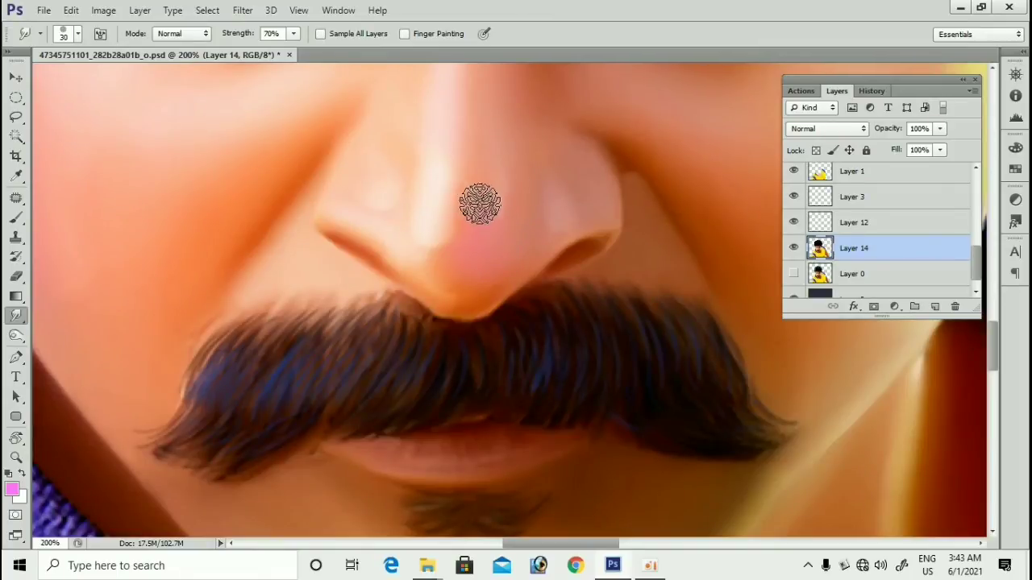
{"action": "key", "text": "["}
{"action": "key", "text": "bracketright"}
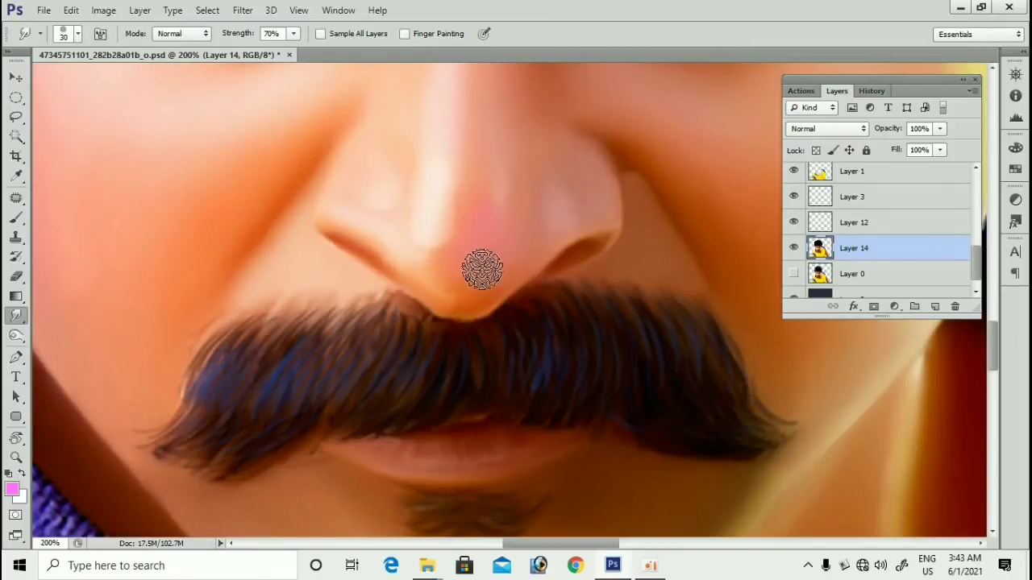
{"action": "left_click_drag", "start_coordinate": [427, 263], "coordinate": [494, 291]}
Step: Smooth the nostril edge and cheek crease on the magenta-lit side of the face with smudge strokes at 20 to 50 px
{"action": "key", "text": "bracketleft"}
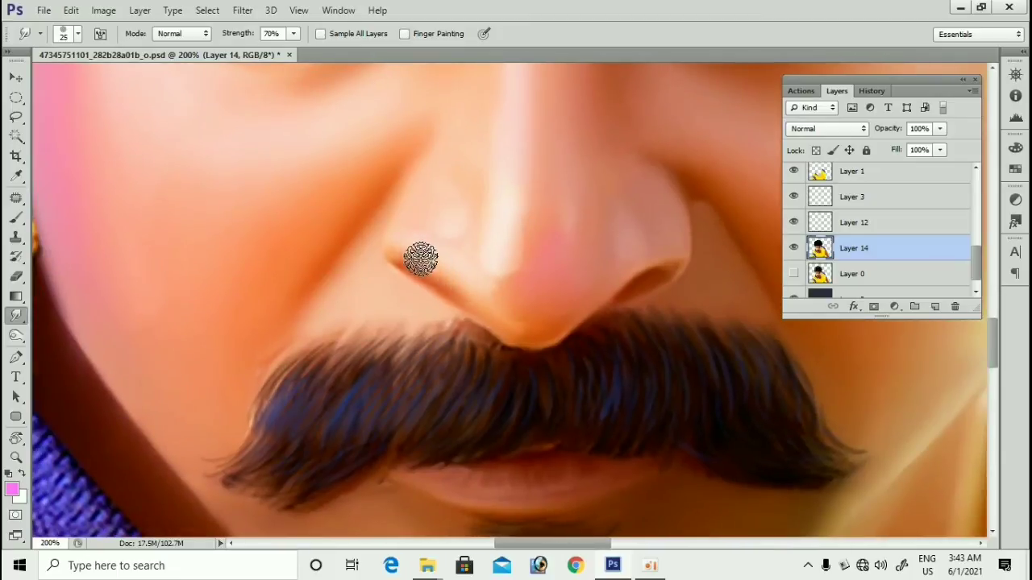
{"action": "key", "text": "bracketright"}
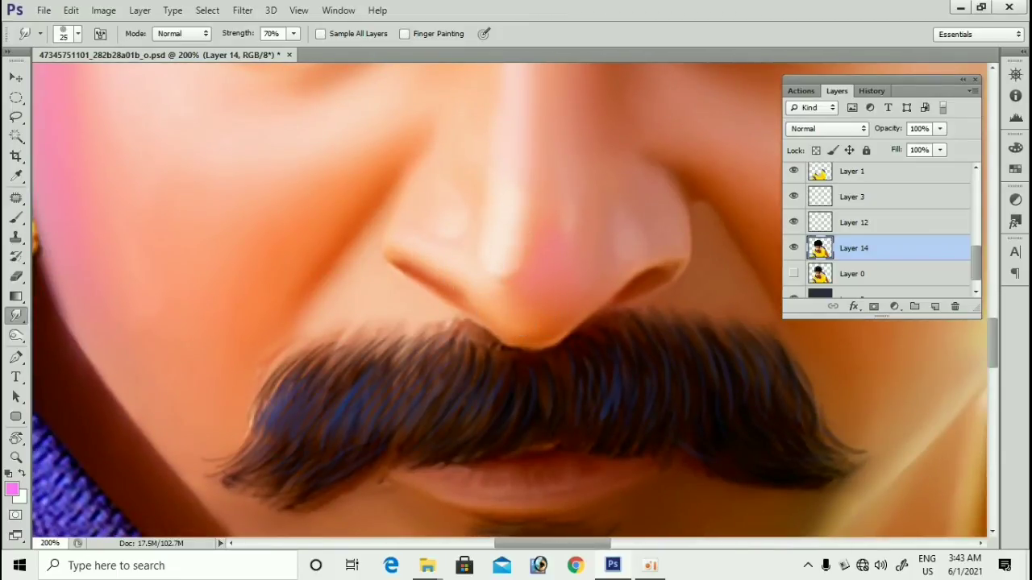
{"action": "key", "text": "bracketright"}
{"action": "mouse_move", "coordinate": [438, 169]}
{"action": "left_mouse_down"}
{"action": "mouse_move", "coordinate": [452, 229]}
{"action": "mouse_move", "coordinate": [431, 273]}
{"action": "left_mouse_up"}
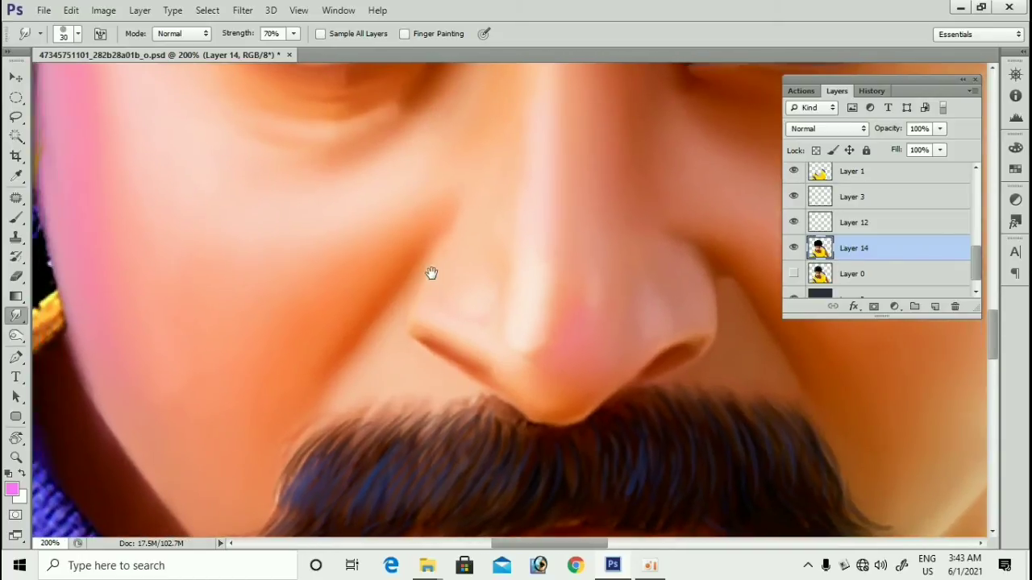
{"action": "key", "text": "bracketleft"}
{"action": "key", "text": "bracketleft"}
{"action": "key", "text": "bracketleft"}
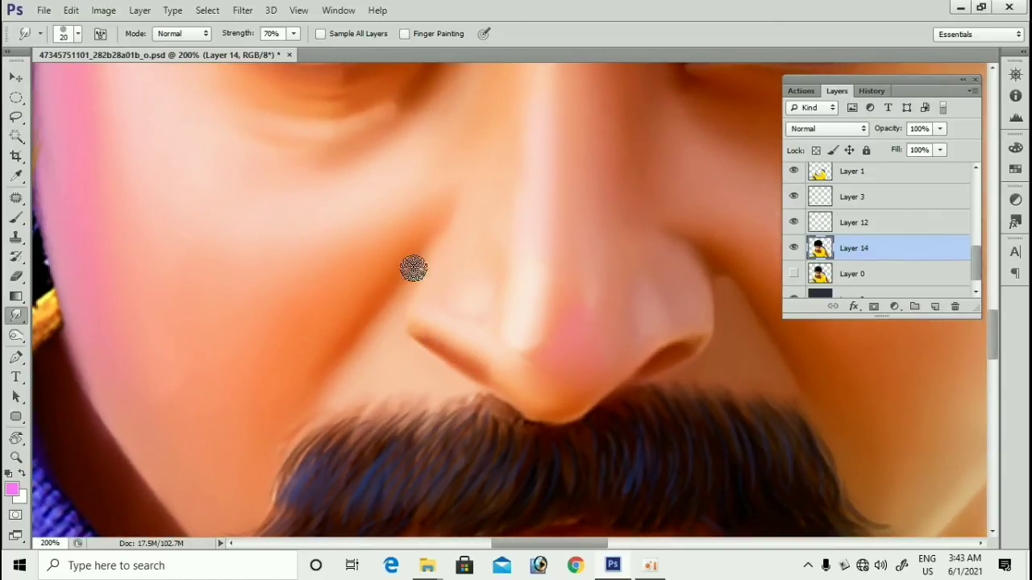
{"action": "key", "text": "bracketright"}
{"action": "key", "text": "bracketright"}
{"action": "key", "text": "bracketright"}
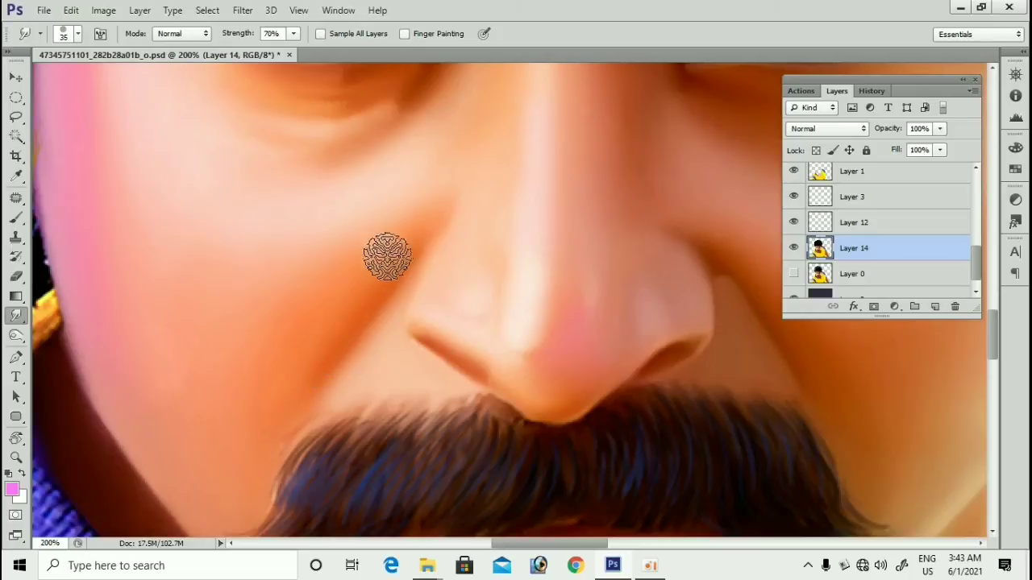
{"action": "key", "text": "bracketright"}
{"action": "key", "text": "bracketright"}
{"action": "key", "text": "bracketright"}
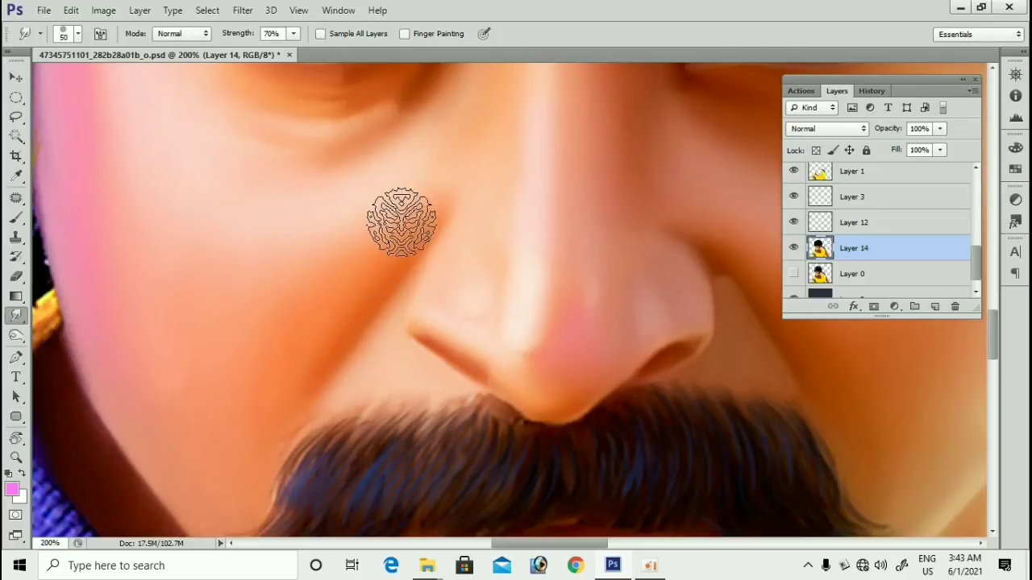
Step: Smudge the crease between nose and cheek on the yellow-lit side of the face with a 20 to 30 px brush
{"action": "key", "text": "ctrl+minus"}
{"action": "left_click_drag", "start_coordinate": [528, 301], "coordinate": [371, 216]}
{"action": "left_click", "coordinate": [475, 280], "text": "ctrl"}
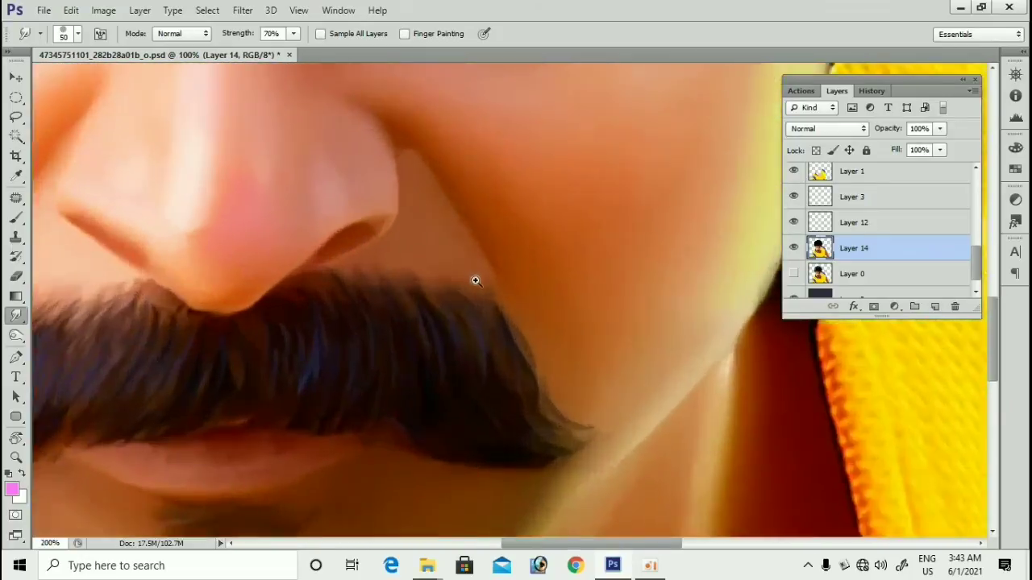
{"action": "left_click", "coordinate": [476, 281]}
{"action": "key", "text": "bracketleft"}
{"action": "key", "text": "bracketleft"}
{"action": "key", "text": "bracketleft"}
{"action": "key", "text": "bracketleft"}
{"action": "key", "text": "bracketleft"}
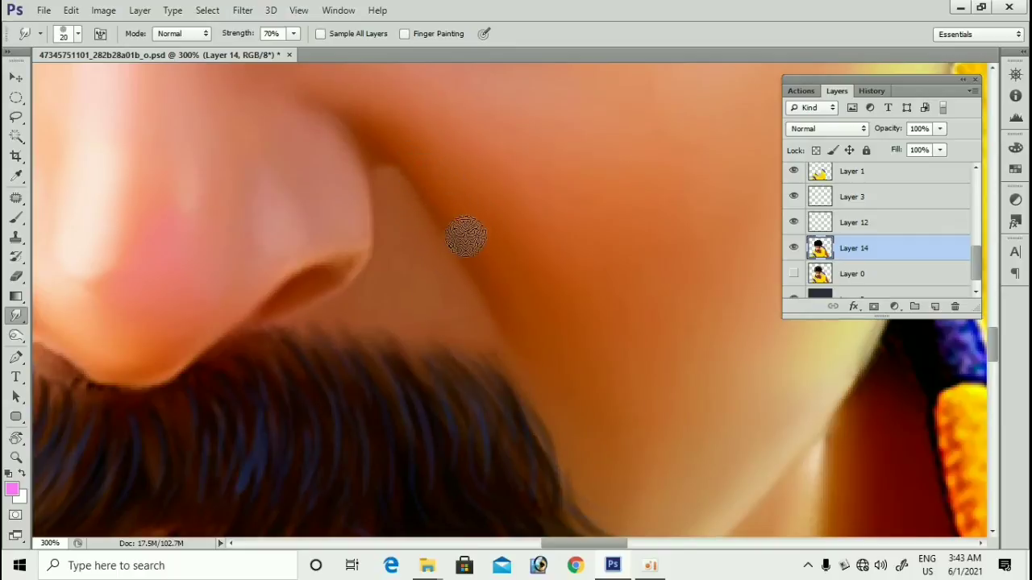
{"action": "key", "text": "bracketright"}
{"action": "key", "text": "bracketright"}
{"action": "mouse_move", "coordinate": [438, 226]}
{"action": "left_mouse_down"}
{"action": "mouse_move", "coordinate": [490, 325]}
{"action": "mouse_move", "coordinate": [467, 233]}
{"action": "left_mouse_up"}
{"action": "key", "text": "bracketleft"}
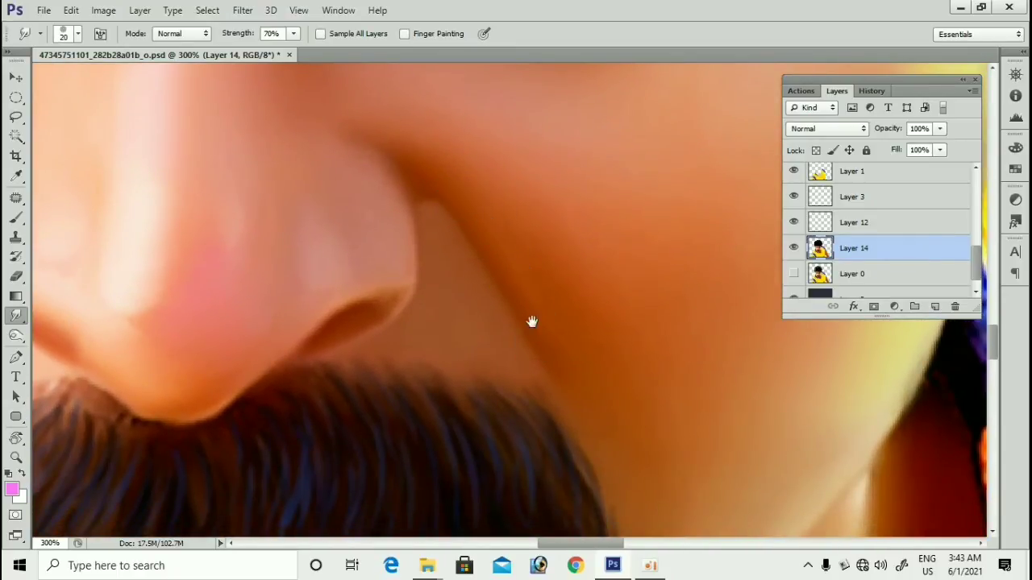
Step: Soften the shaded cheek along the yellow-side crease with 30 to 40 px smudge strokes, lowering the strength to 40%
{"action": "left_click_drag", "start_coordinate": [532, 321], "coordinate": [508, 274]}
{"action": "key", "text": "bracketright"}
{"action": "key", "text": "bracketright"}
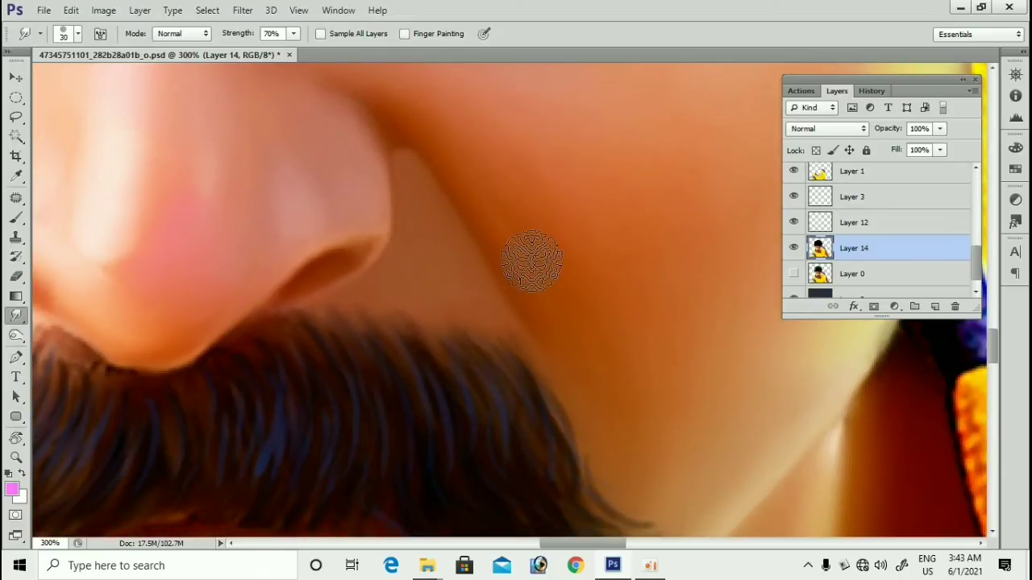
{"action": "key", "text": "bracketright"}
{"action": "key", "text": "bracketright"}
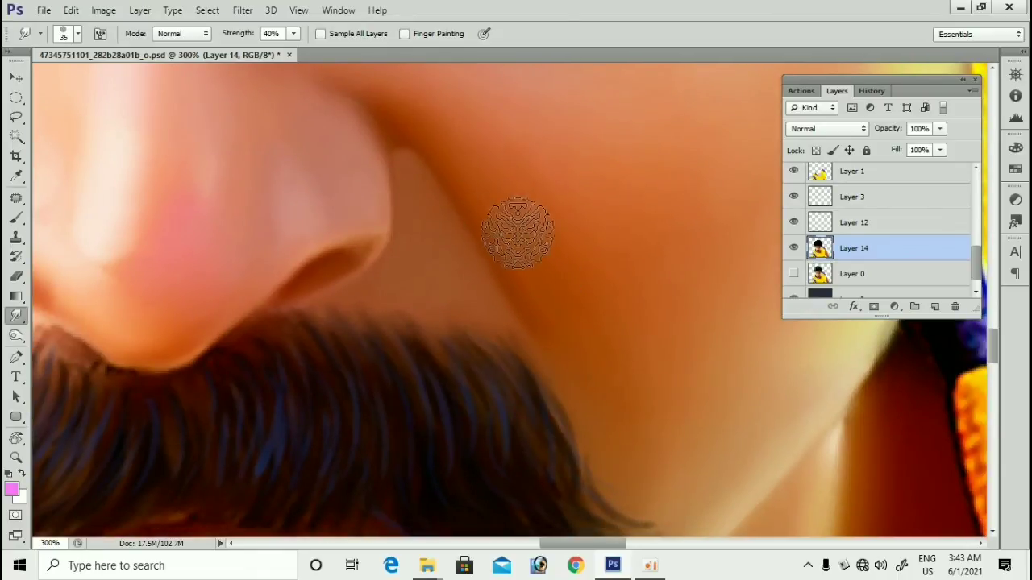
{"action": "scroll", "coordinate": [521, 277], "scroll_direction": "down", "scroll_amount": 4}
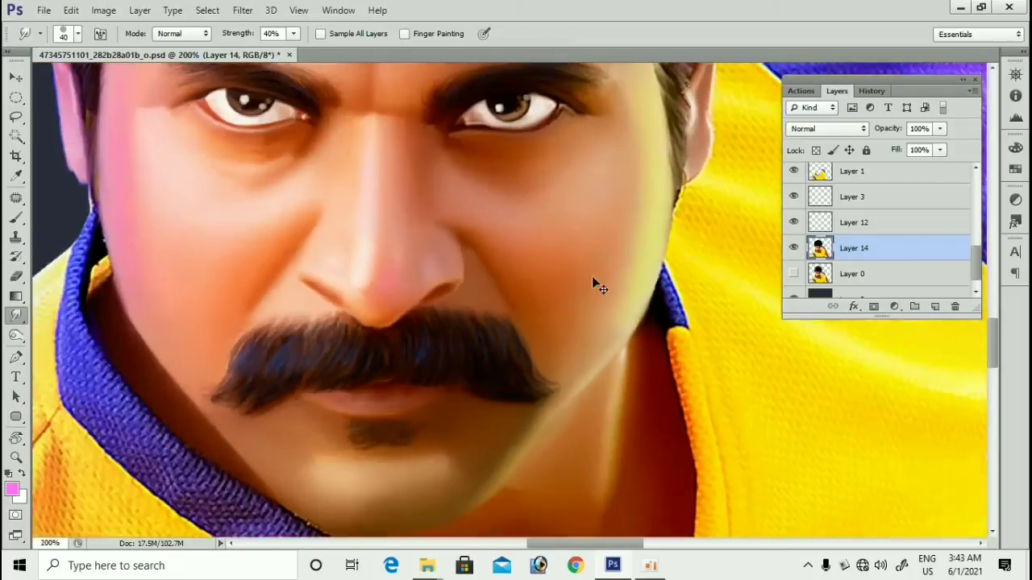
{"action": "scroll", "coordinate": [456, 360], "scroll_direction": "up", "scroll_amount": 1}
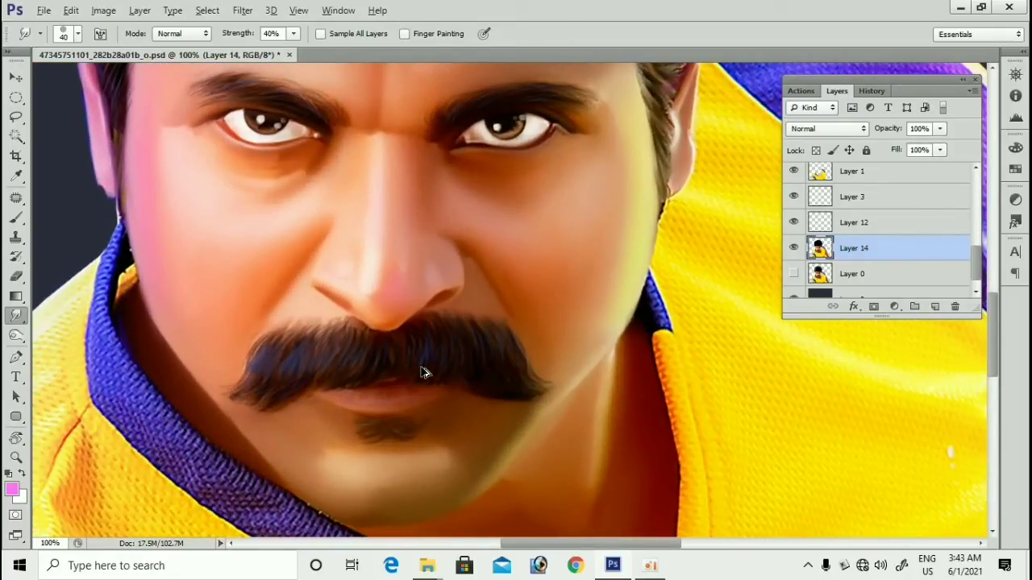
Step: Outline the shaded cheek area beside the yellow-side crease with the Pen tool, convert it to a selection, and add a new layer
{"action": "key", "text": "p"}
{"action": "scroll", "coordinate": [484, 250], "scroll_direction": "up", "scroll_amount": 1}
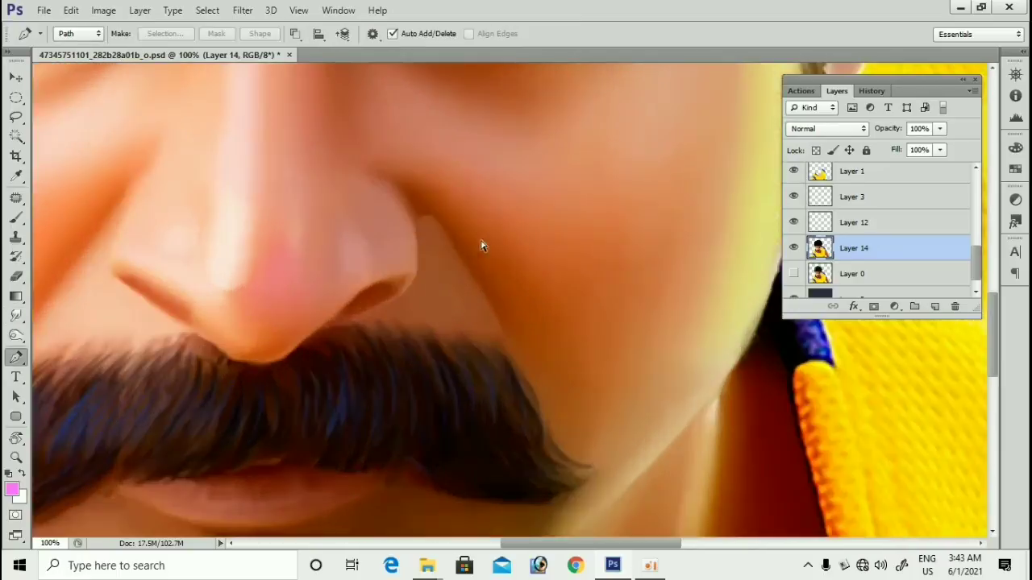
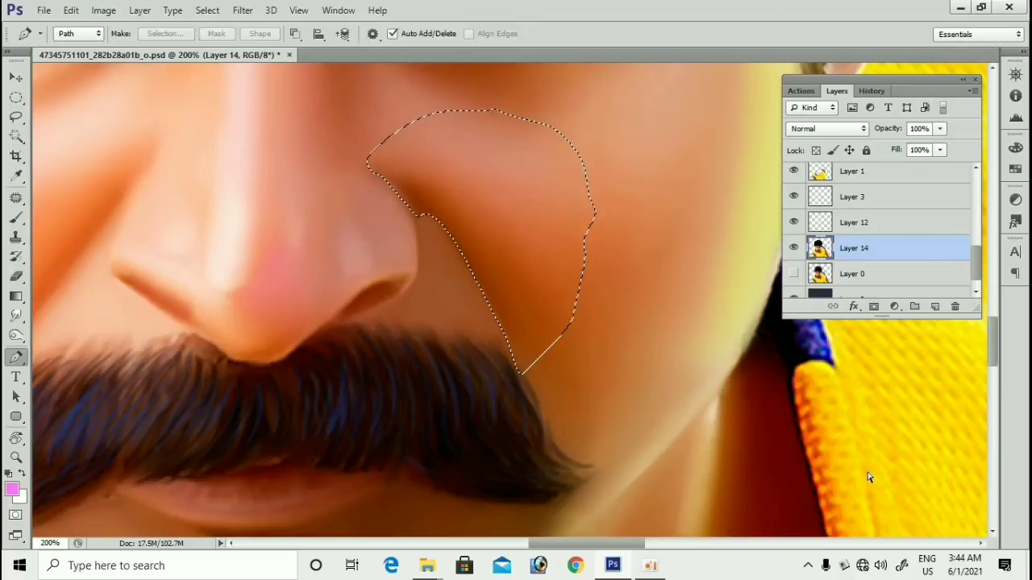
{"action": "key", "text": "ctrl+shift+n"}
{"action": "key", "text": "Return"}
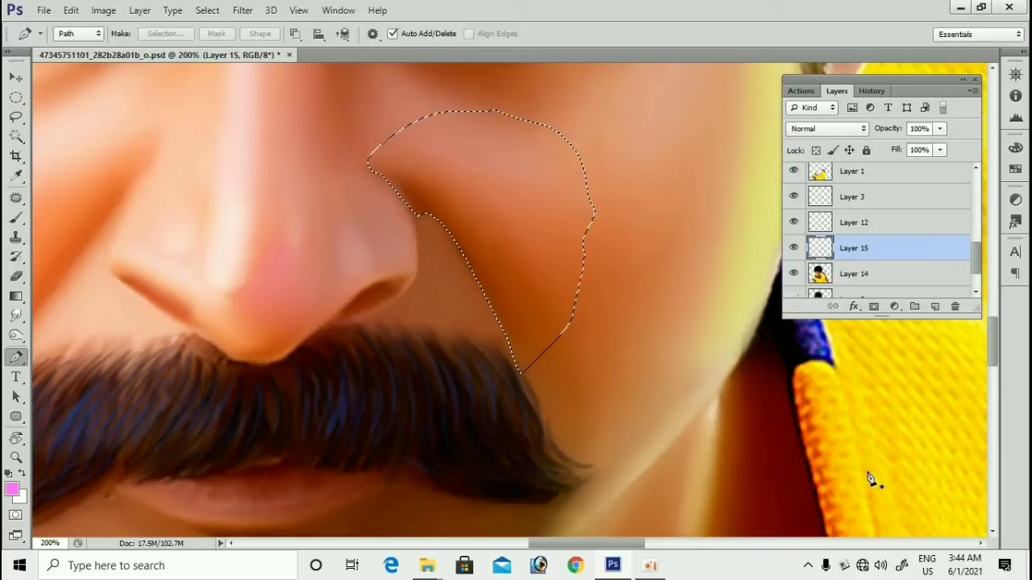
Step: Choose the soft round 300 px tip for the Brush tool and reduce its size to 60 px
{"action": "key", "text": "b"}
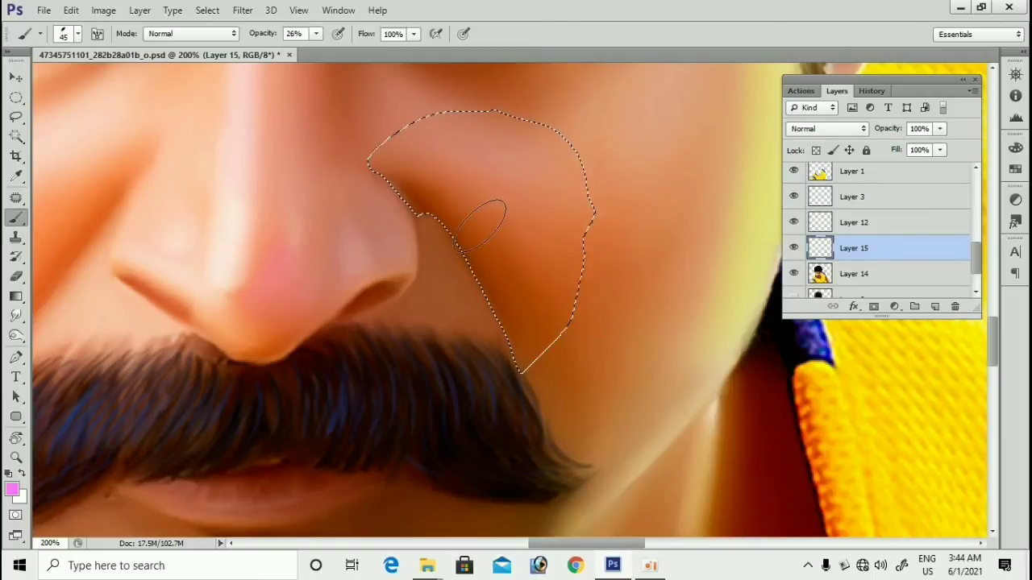
{"action": "key", "text": "F5"}
{"action": "left_click", "coordinate": [559, 118]}
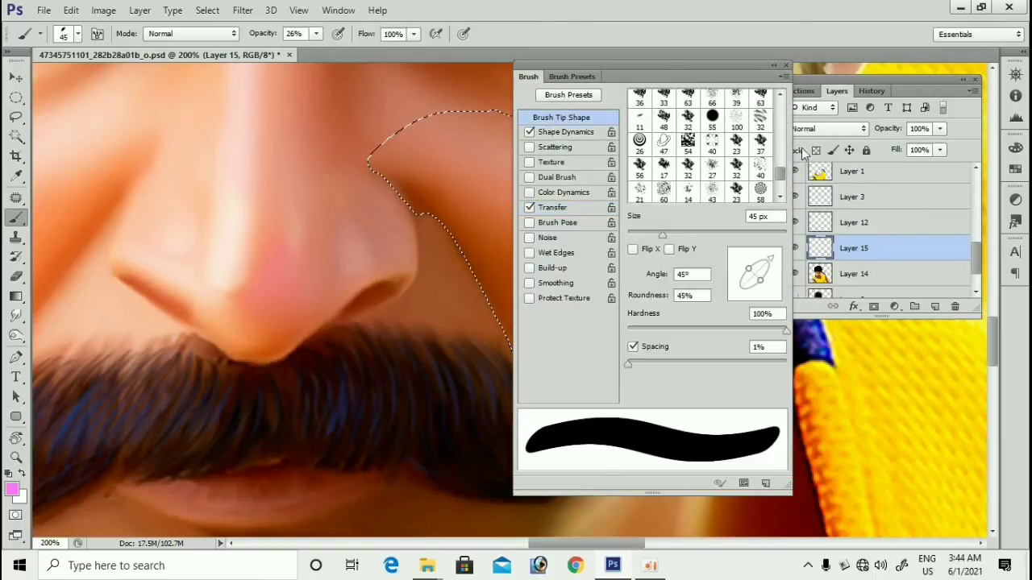
{"action": "left_click_drag", "start_coordinate": [781, 178], "coordinate": [783, 190]}
{"action": "scroll", "coordinate": [702, 157], "scroll_direction": "up", "scroll_amount": 10}
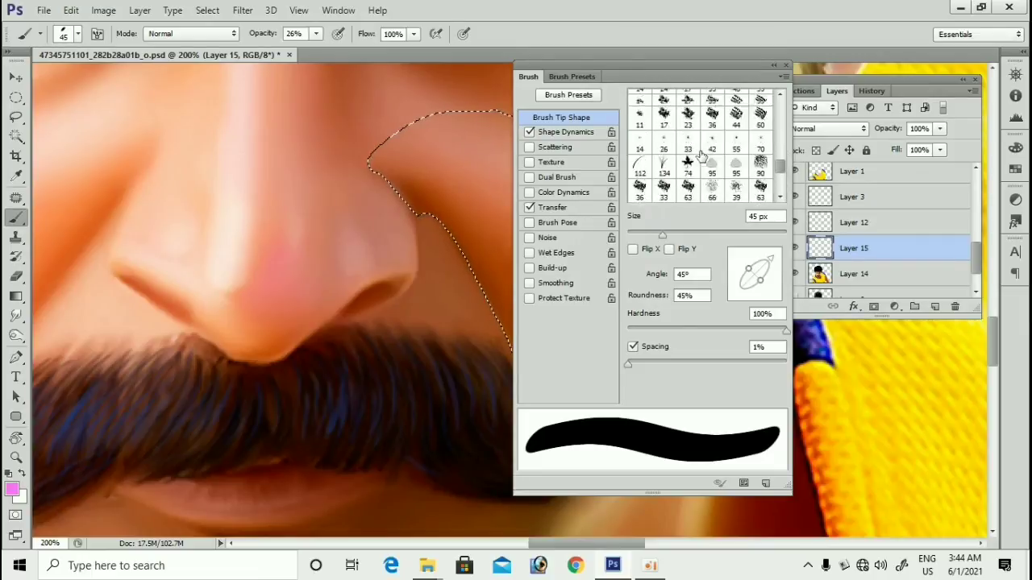
{"action": "scroll", "coordinate": [698, 155], "scroll_direction": "up", "scroll_amount": 6}
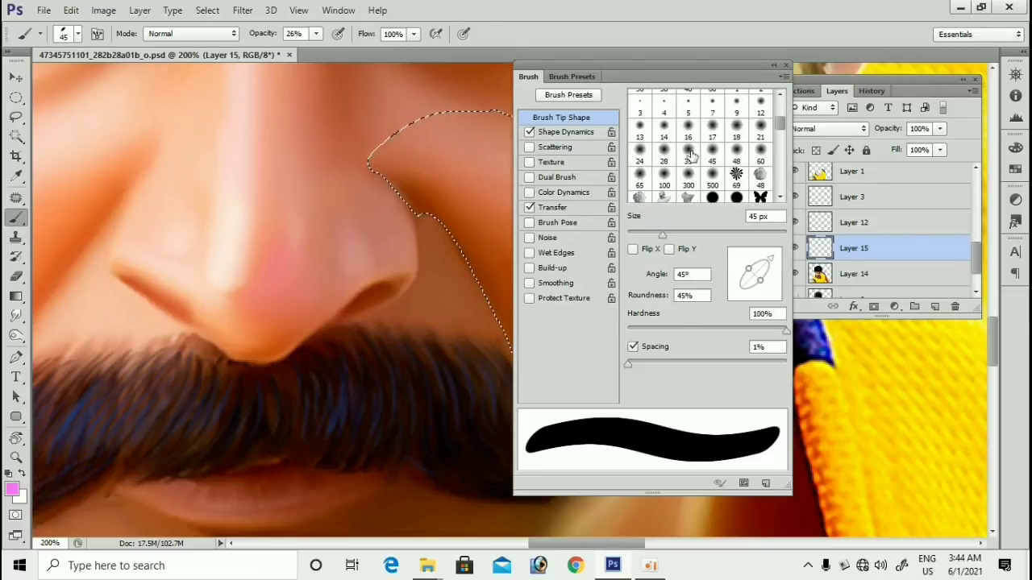
{"action": "left_click", "coordinate": [698, 186]}
{"action": "left_click", "coordinate": [785, 66]}
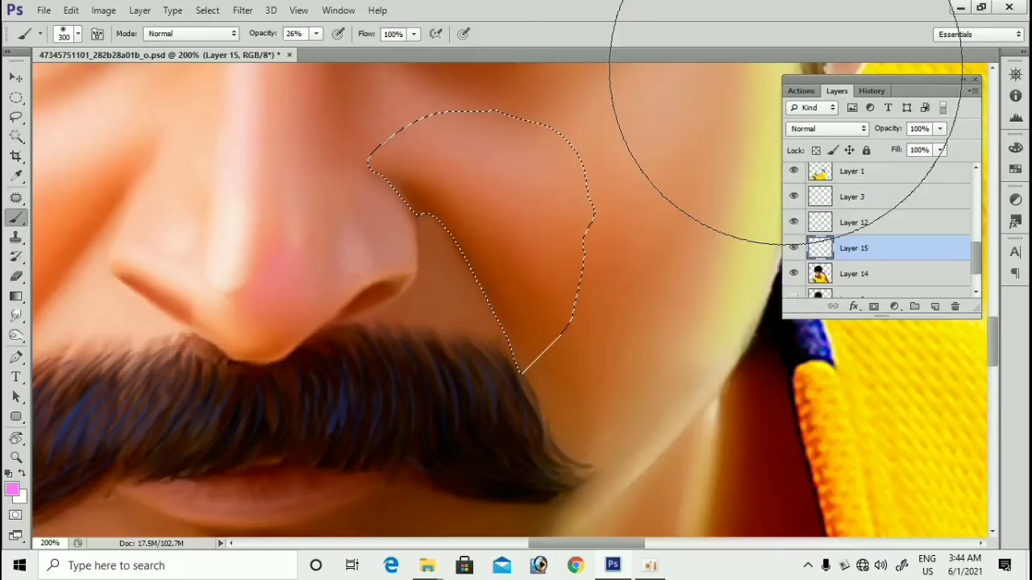
{"action": "key", "text": "bracketleft"}
{"action": "key", "text": "bracketleft"}
{"action": "key", "text": "bracketleft"}
{"action": "key", "text": "bracketleft"}
{"action": "key", "text": "bracketleft"}
{"action": "key", "text": "bracketleft"}
{"action": "key", "text": "bracketleft"}
{"action": "key", "text": "bracketleft"}
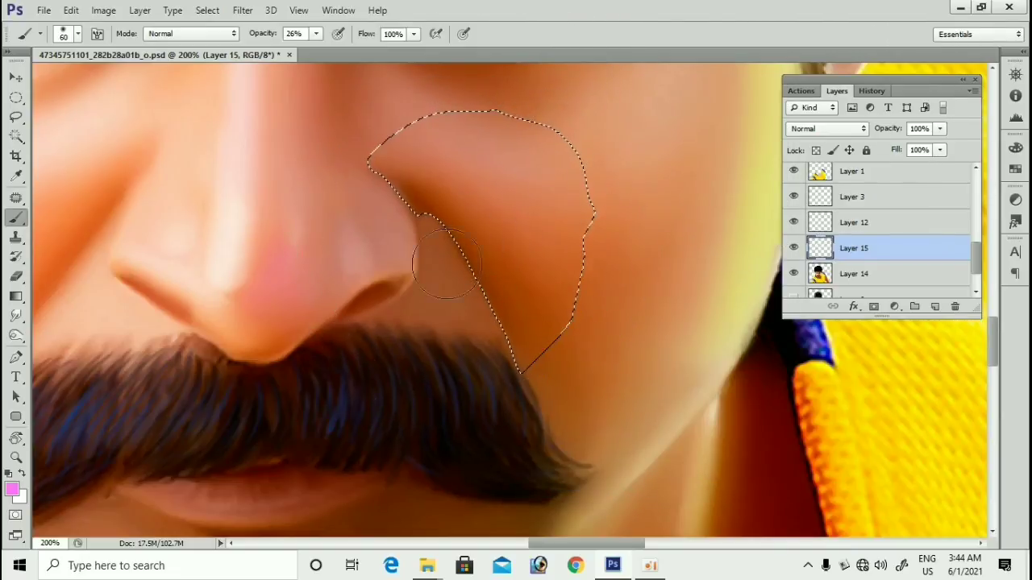
Step: Sample the dark brown 702c05 from the cheek crease as the foreground colour
{"action": "left_click", "coordinate": [14, 491]}
{"action": "left_click", "coordinate": [481, 270]}
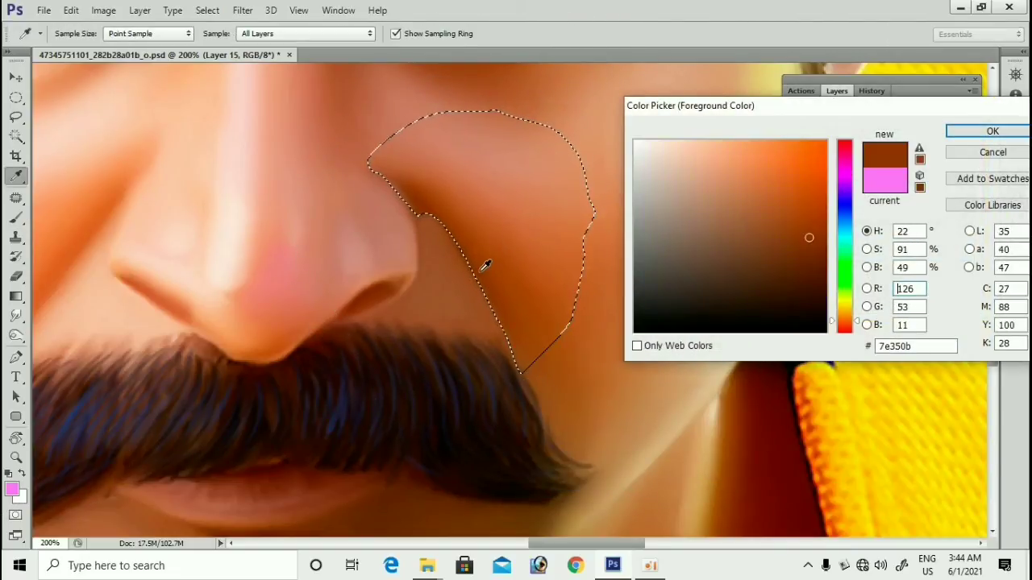
{"action": "left_click", "coordinate": [442, 266]}
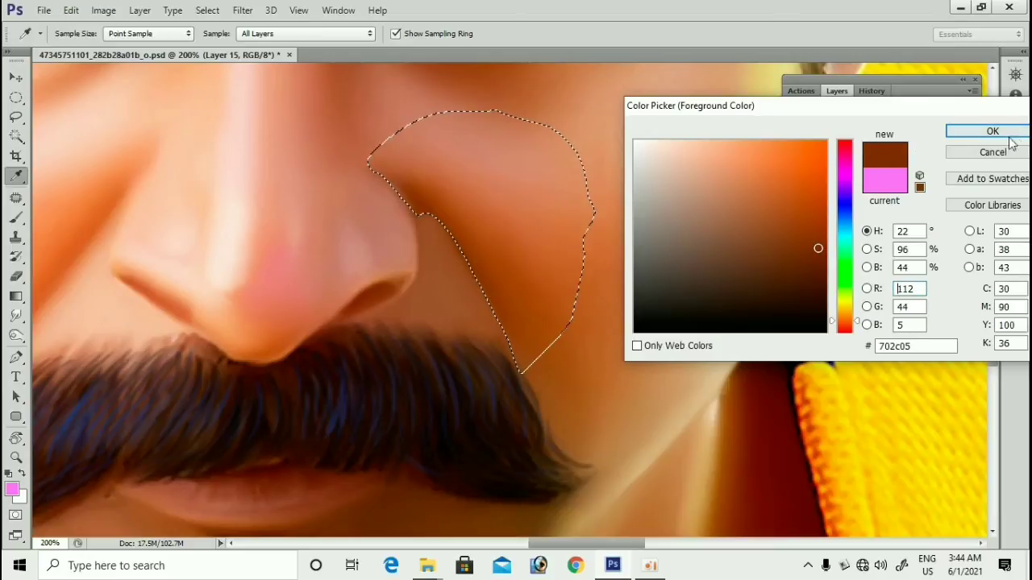
{"action": "key", "text": "Return"}
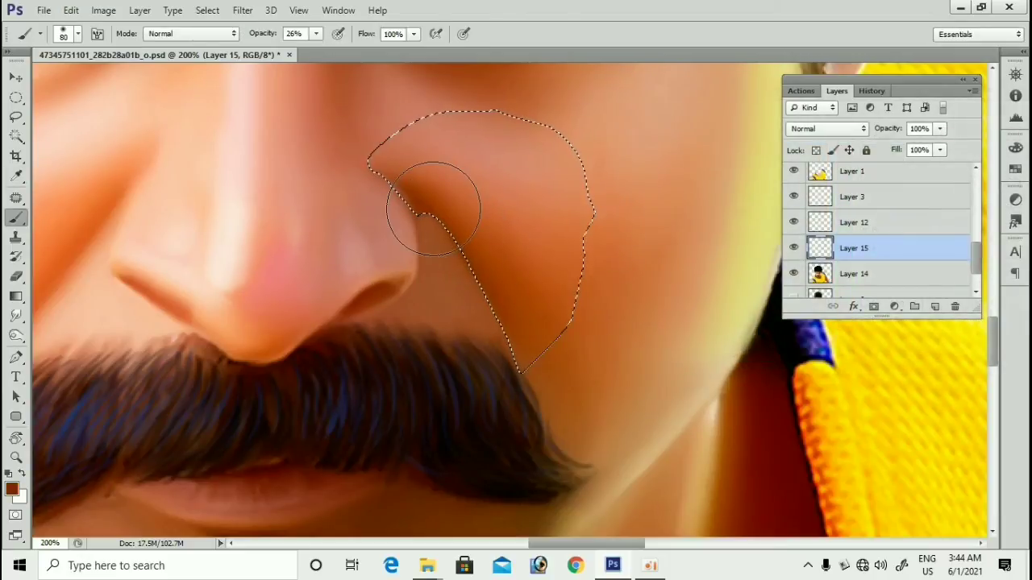
Step: Feather the cheek selection by 1 pixel
{"action": "key", "text": "m"}
{"action": "right_click", "coordinate": [476, 208]}
{"action": "left_click", "coordinate": [513, 249]}
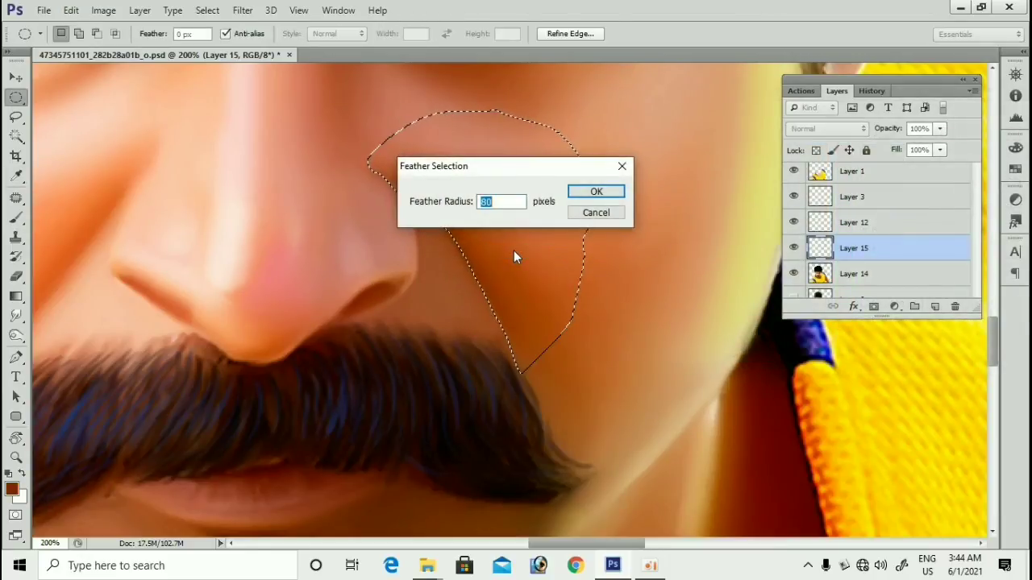
{"action": "type", "text": "1"}
{"action": "key", "text": "Return"}
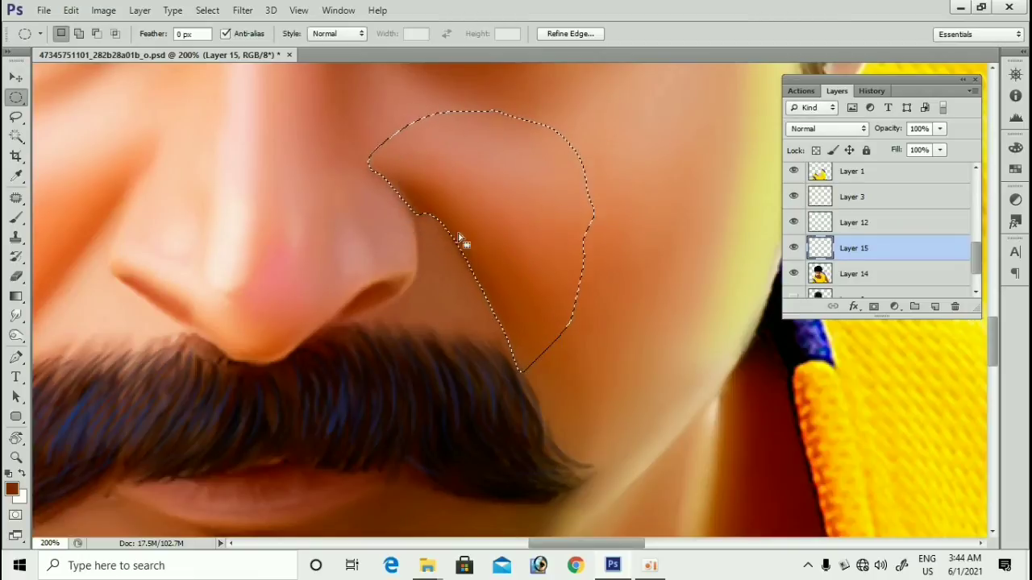
Step: Darken the yellow-side cheek crease inside the selection with the Brush at 26% opacity, using sizes of 70 and 80 px, and deselect
{"action": "key", "text": "b"}
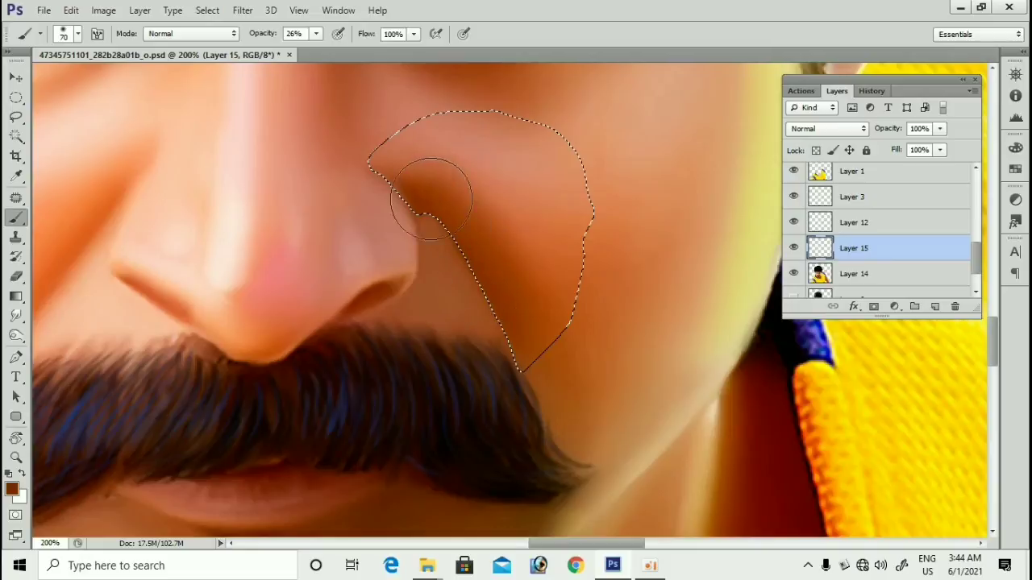
{"action": "key", "text": "bracketright"}
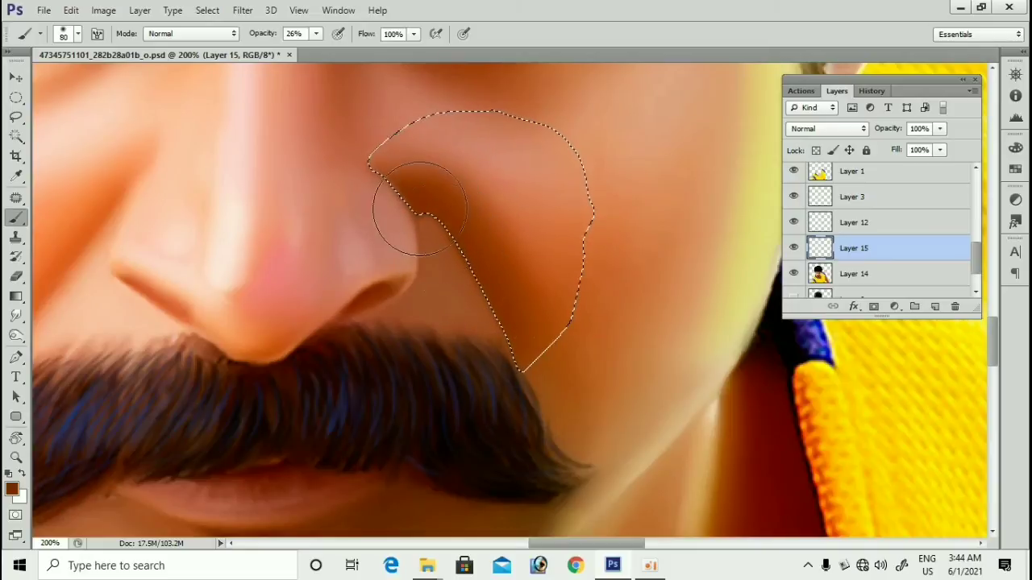
{"action": "key", "text": "v"}
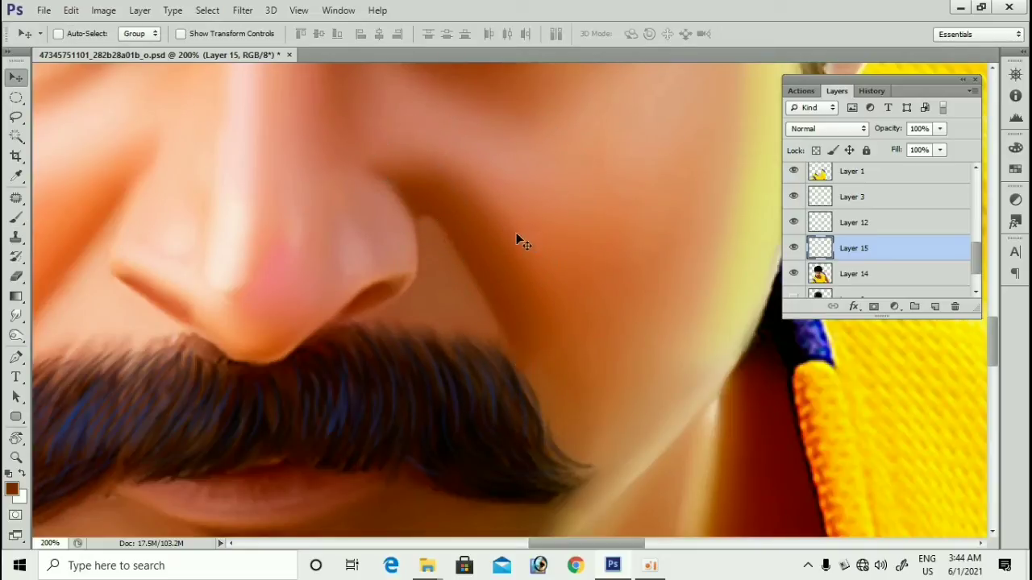
{"action": "left_click_drag", "start_coordinate": [516, 233], "coordinate": [527, 220]}
{"action": "key", "text": "ctrl+z"}
Step: Soften the outer edge of the painted crease shading on Layer 15 with the Eraser at 56% opacity, sized 125 and 100 px
{"action": "key", "text": "e"}
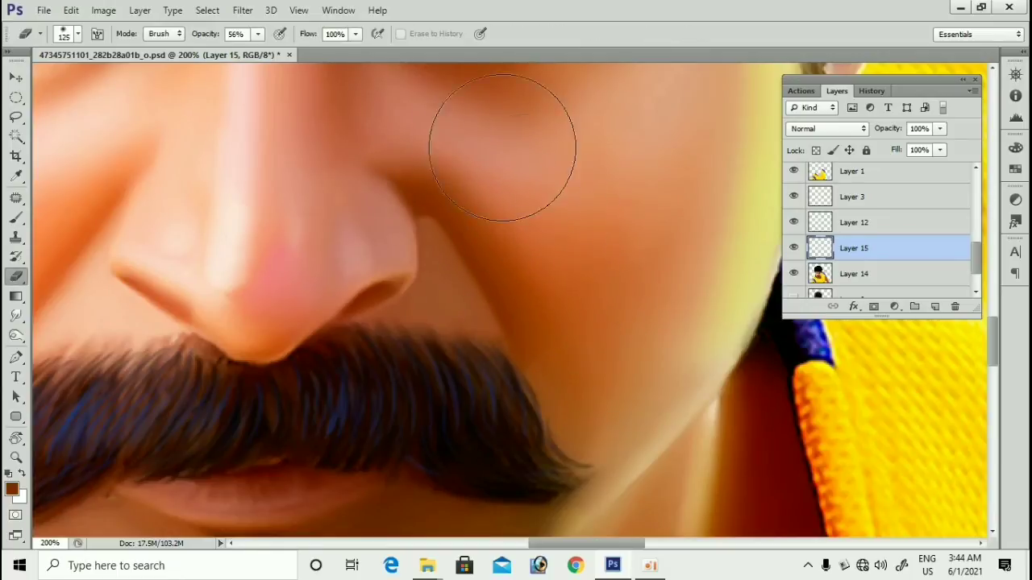
{"action": "key", "text": "bracketleft"}
{"action": "key", "text": "ctrl+minus"}
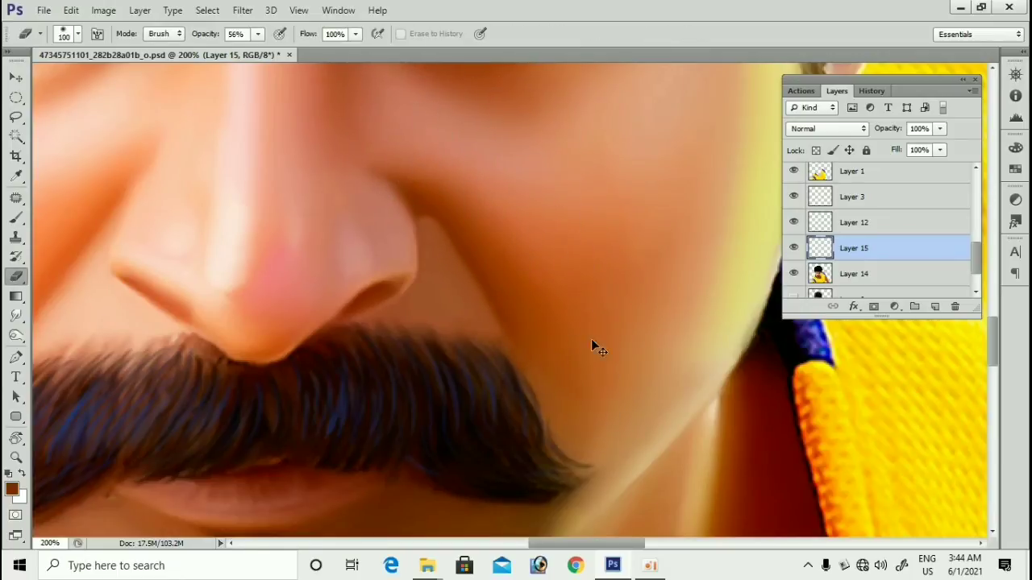
{"action": "key", "text": "ctrl+minus"}
{"action": "key", "text": "ctrl+plus"}
{"action": "key", "text": "ctrl+plus"}
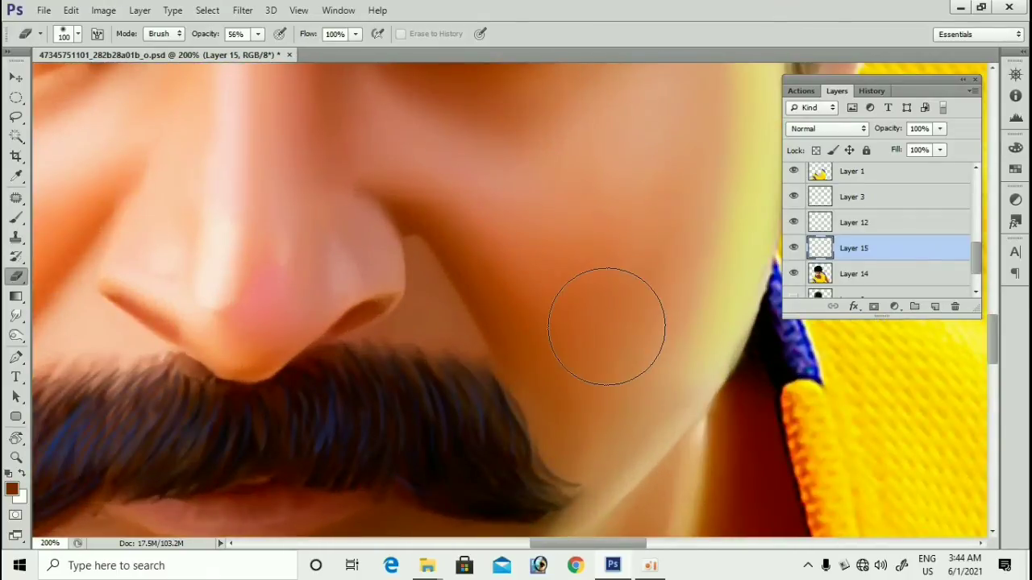
Step: Set Layer 15's blend mode to Multiply and fade its shading into the cheek with the Eraser
{"action": "key", "text": "shift+alt+m"}
{"action": "key", "text": "bracketright"}
{"action": "key", "text": "bracketright"}
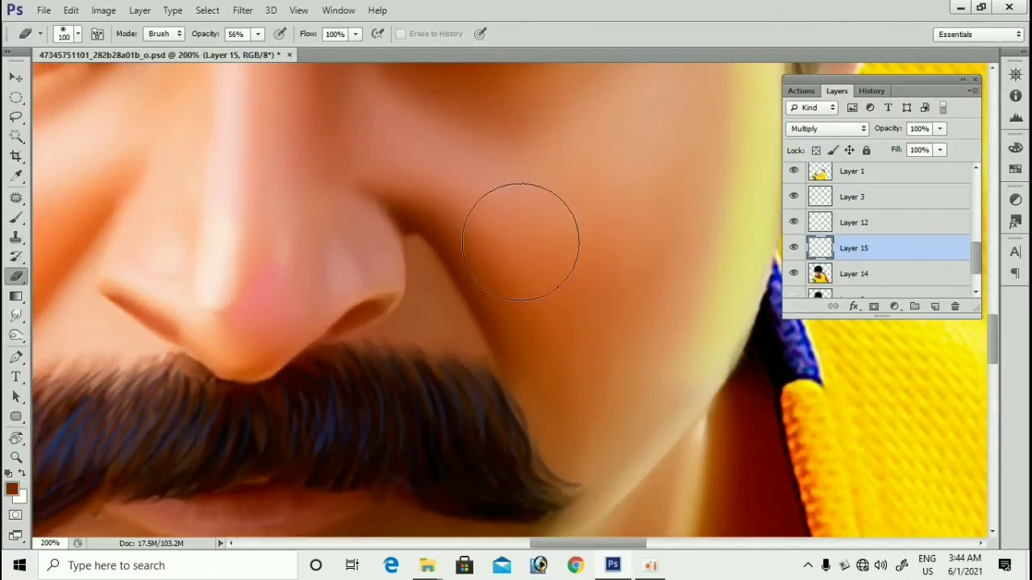
{"action": "key", "text": "bracketleft"}
{"action": "key", "text": "bracketleft"}
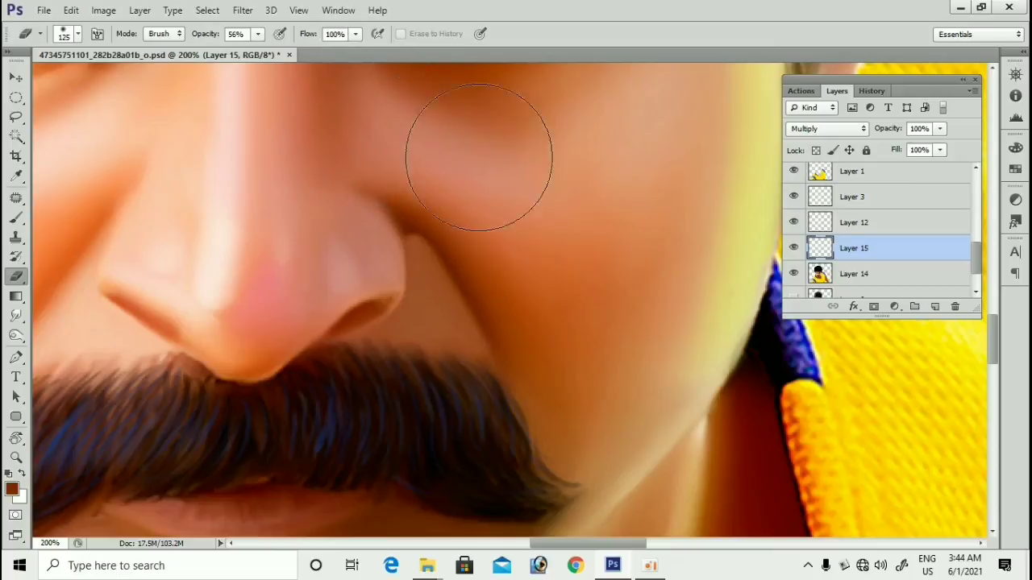
{"action": "key", "text": "ctrl+minus"}
{"action": "left_click_drag", "start_coordinate": [504, 376], "coordinate": [592, 369]}
{"action": "key", "text": "ctrl+minus"}
{"action": "key", "text": "ctrl+minus"}
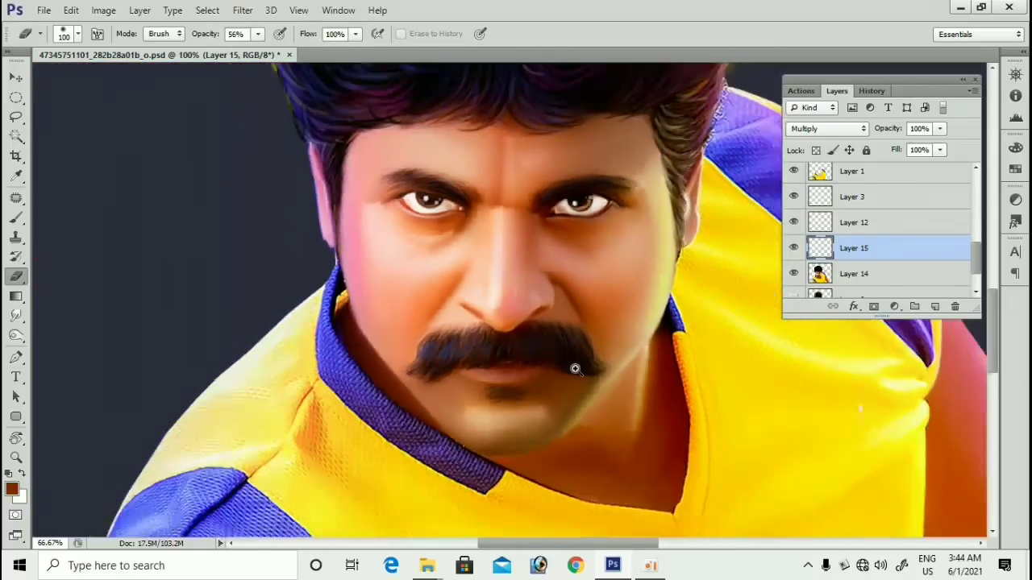
Step: Soften the upper end of the crease shading beside the nostril with the Eraser reduced to 80 and 70 px
{"action": "key", "text": "ctrl+plus"}
{"action": "key", "text": "ctrl+plus"}
{"action": "key", "text": "ctrl+plus"}
{"action": "key", "text": "ctrl+plus"}
{"action": "key", "text": "bracketleft"}
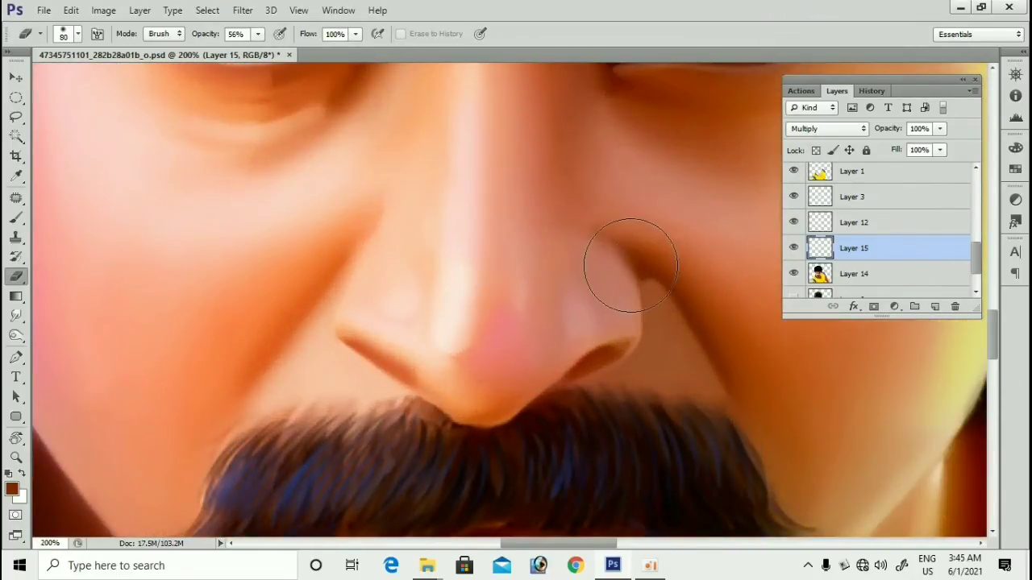
{"action": "key", "text": "bracketleft"}
{"action": "left_click_drag", "start_coordinate": [519, 362], "coordinate": [538, 366]}
{"action": "scroll", "coordinate": [539, 365], "scroll_direction": "down", "scroll_amount": 1}
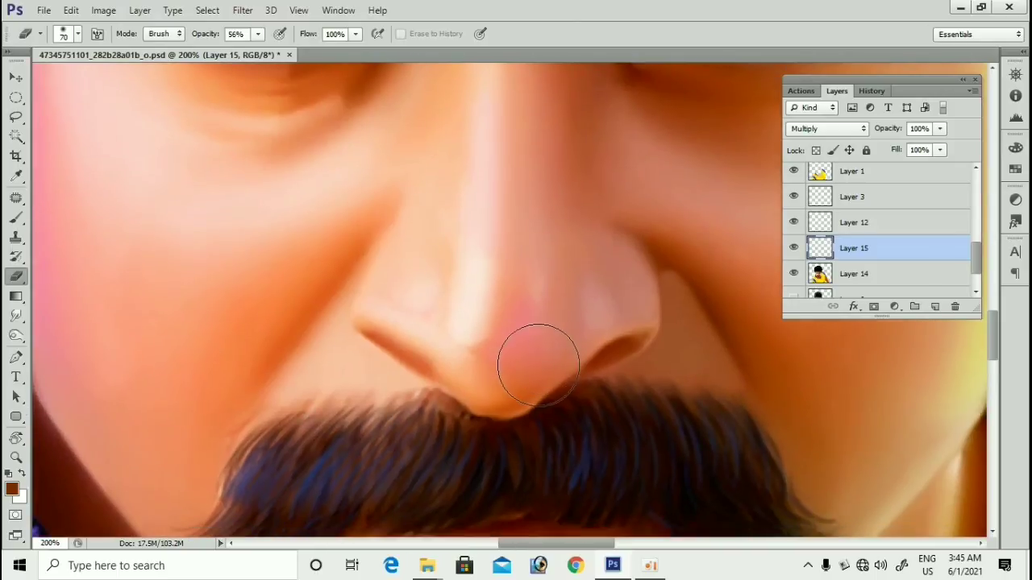
Step: Outline the shaded cheek area beside the pink-side crease with the Pen tool, convert it to a selection, and add a new layer
{"action": "scroll", "coordinate": [516, 350], "scroll_direction": "down", "scroll_amount": 1}
{"action": "key", "text": "p"}
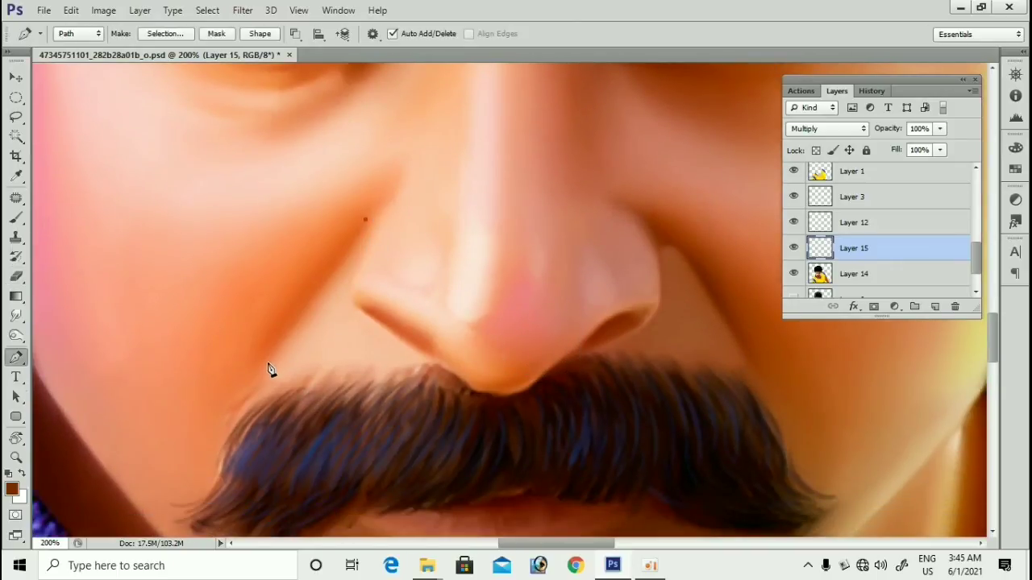
{"action": "left_click", "coordinate": [193, 410]}
{"action": "left_click", "coordinate": [191, 287]}
{"action": "left_click_drag", "start_coordinate": [304, 184], "coordinate": [348, 163]}
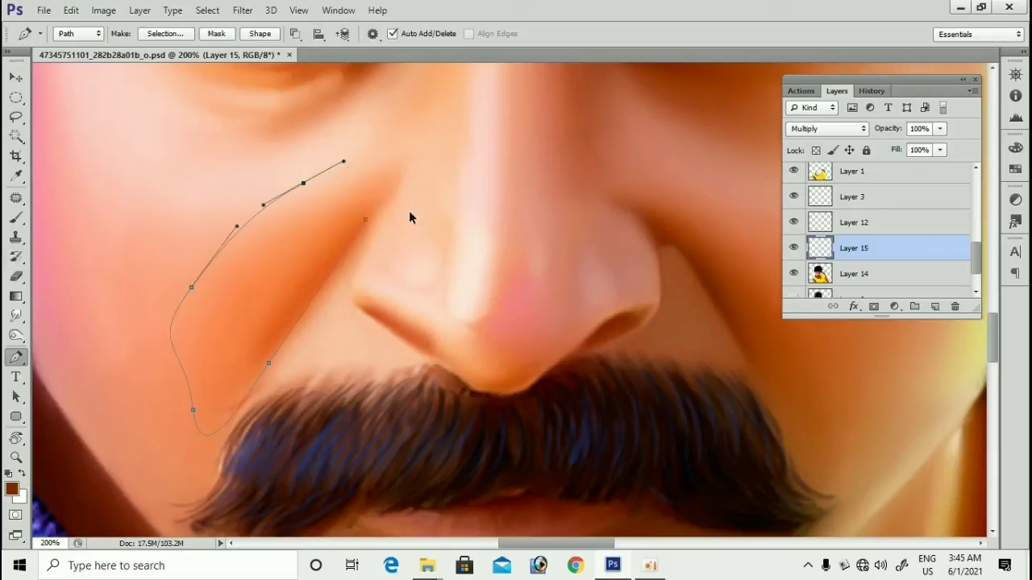
{"action": "left_click", "coordinate": [367, 221]}
{"action": "key", "text": "ctrl+Return"}
{"action": "key", "text": "ctrl+shift+n"}
{"action": "key", "text": "Return"}
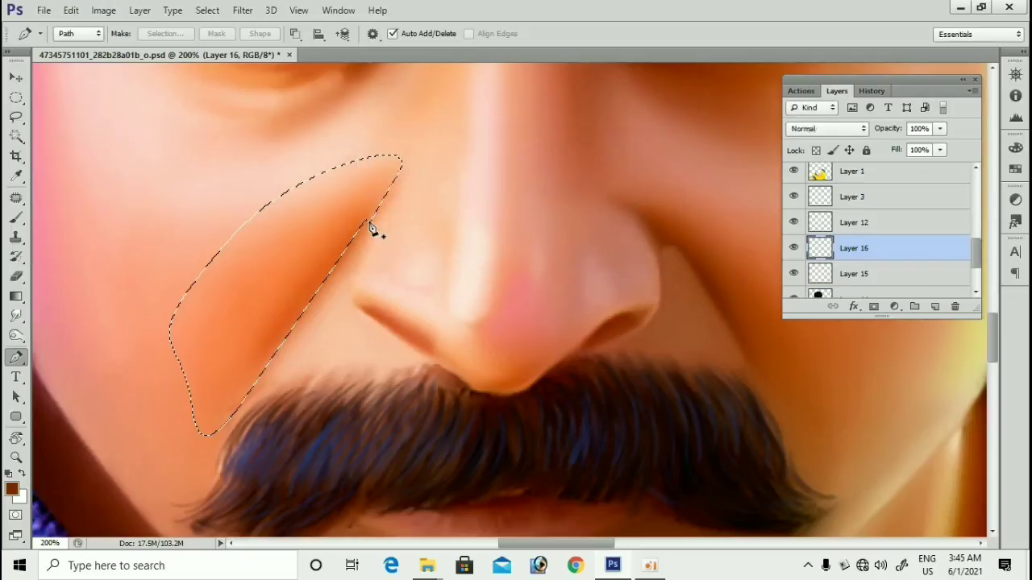
Step: Sample the orange of the pink-side crease and darken it to 994217 as the foreground colour
{"action": "key", "text": "b"}
{"action": "key", "text": "ctrl+z"}
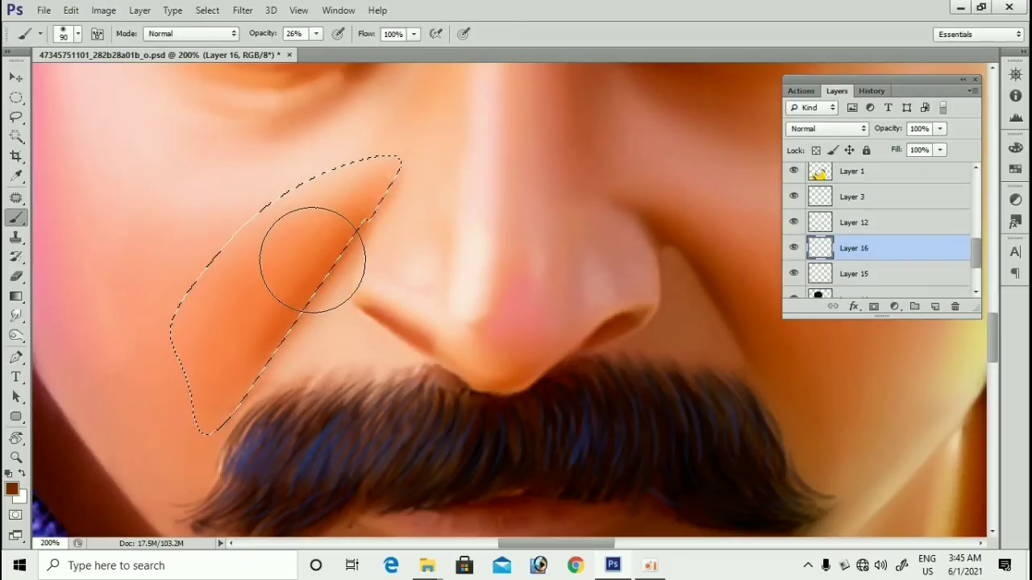
{"action": "left_click", "coordinate": [11, 489]}
{"action": "left_click", "coordinate": [304, 299]}
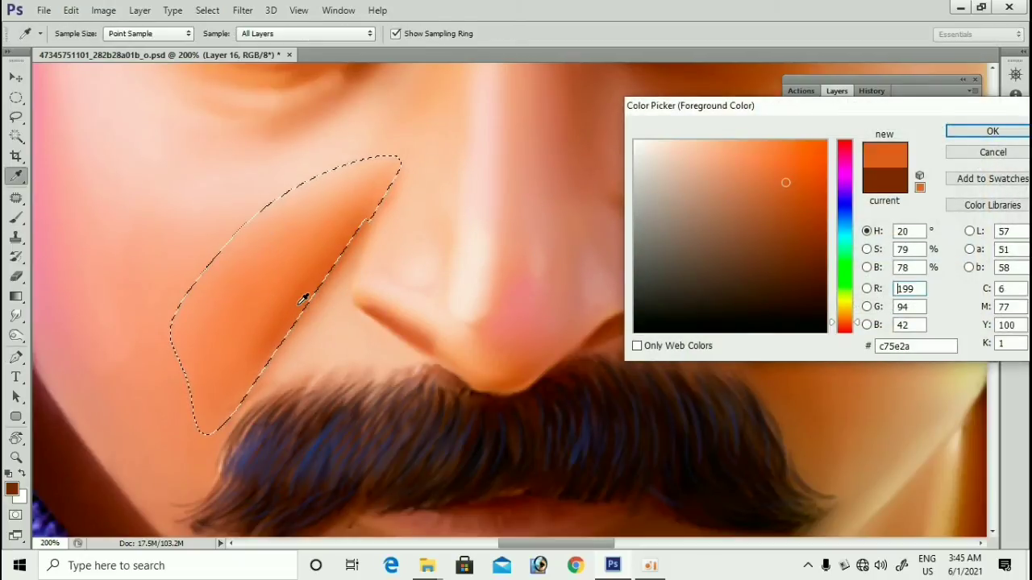
{"action": "left_click", "coordinate": [796, 215]}
{"action": "left_click", "coordinate": [993, 130]}
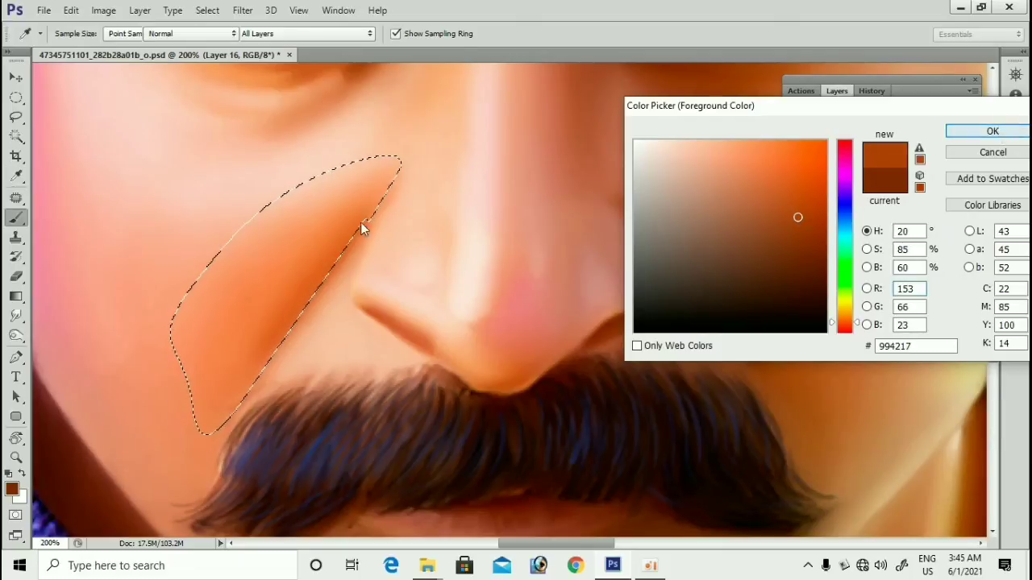
Step: Paint shading along the pink-side crease inside the selection with a smaller brush, deselect, and set the layer's blend mode to Multiply
{"action": "key", "text": "bracketleft"}
{"action": "key", "text": "bracketleft"}
{"action": "mouse_move", "coordinate": [341, 226]}
{"action": "left_mouse_down"}
{"action": "mouse_move", "coordinate": [260, 380]}
{"action": "mouse_move", "coordinate": [373, 213]}
{"action": "left_mouse_up"}
{"action": "key", "text": "ctrl+d"}
{"action": "key", "text": "v"}
{"action": "key", "text": "shift+alt+m"}
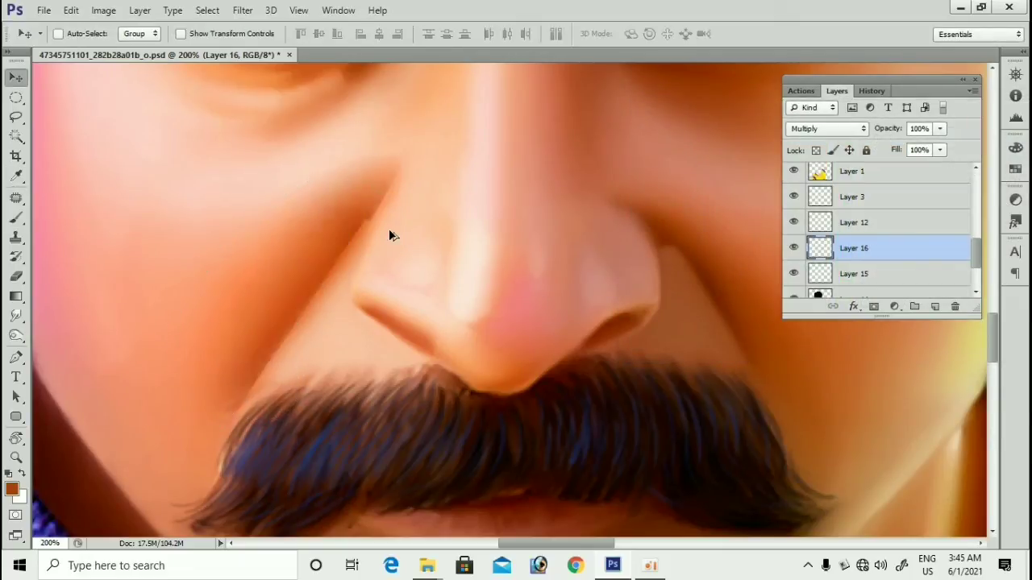
Step: Soften the upper end and outer edge of the pink-side crease shading with the Eraser at 56% opacity, sized 90 and 80 px
{"action": "key", "text": "e"}
{"action": "key", "text": "bracketright"}
{"action": "key", "text": "bracketright"}
{"action": "left_click_drag", "start_coordinate": [371, 208], "coordinate": [452, 129]}
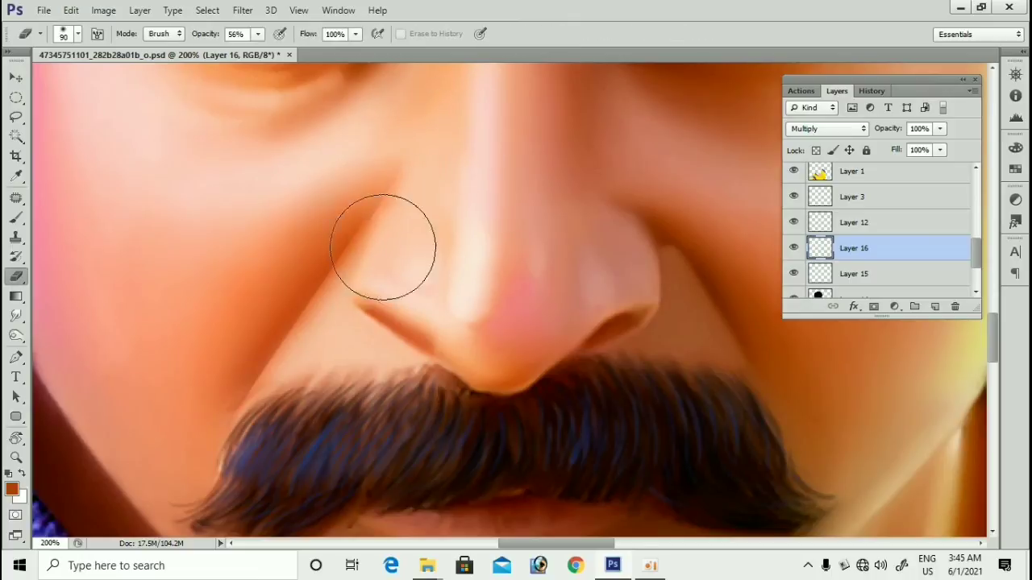
{"action": "key", "text": "bracketleft"}
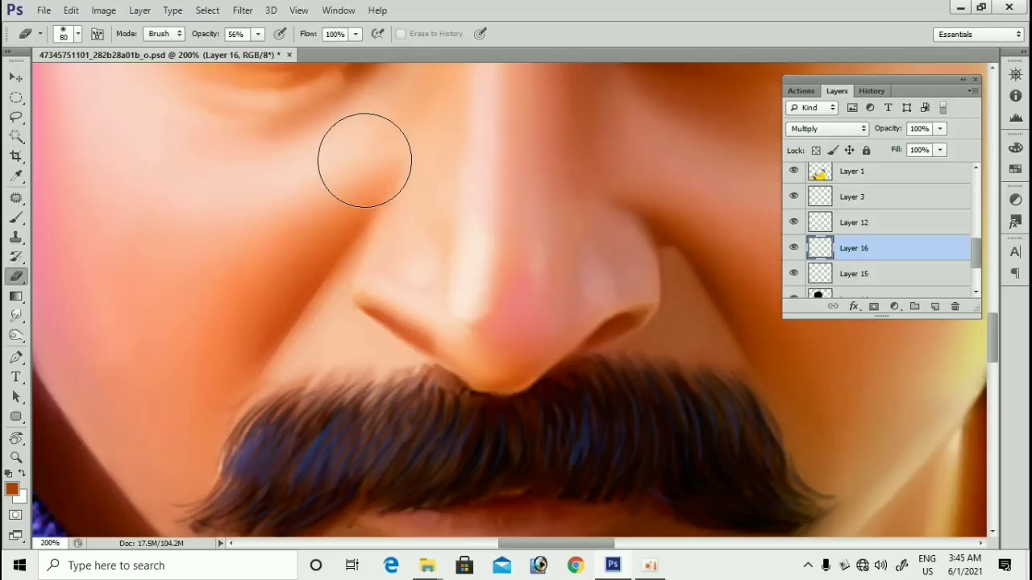
{"action": "key", "text": "v"}
{"action": "key", "text": "e"}
{"action": "key", "text": "v"}
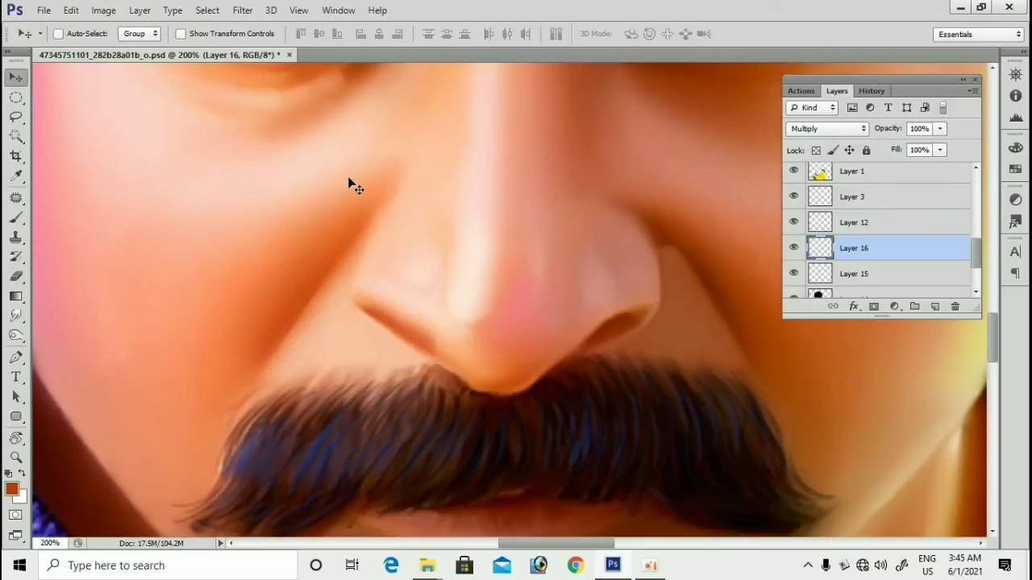
Step: Check the whole face without the surrounding interface and save the portrait document
{"action": "key", "text": "Tab"}
{"action": "key", "text": "ctrl+minus"}
{"action": "key", "text": "ctrl+minus"}
{"action": "key", "text": "ctrl+minus"}
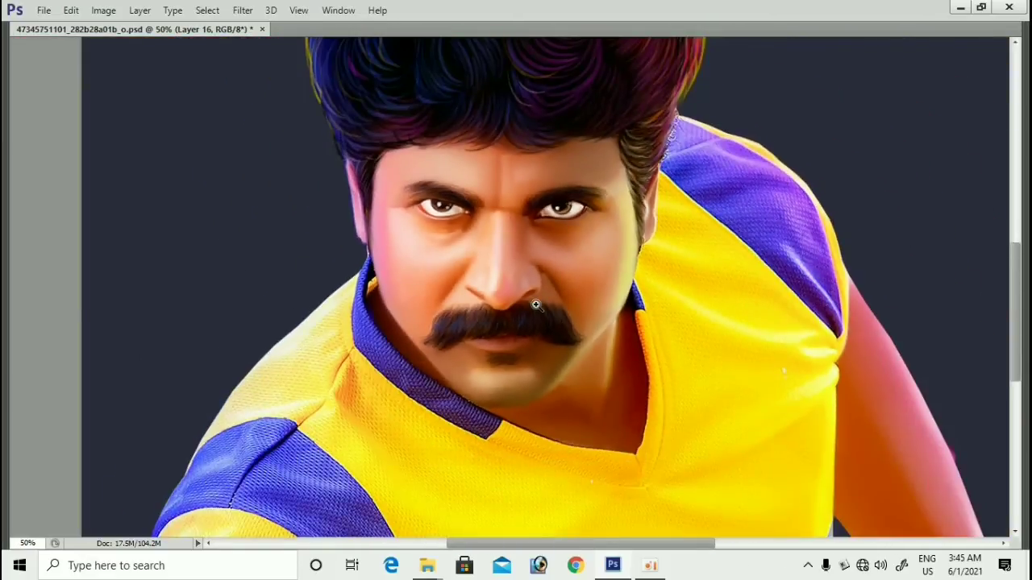
{"action": "key", "text": "ctrl+plus"}
{"action": "key", "text": "ctrl+minus"}
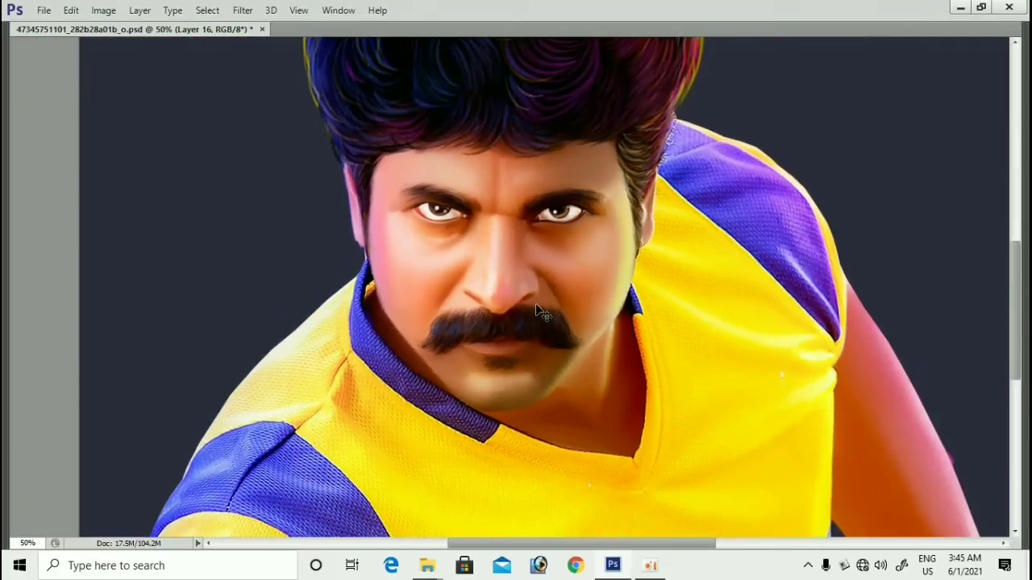
{"action": "key", "text": "ctrl+s"}
Step: Make Layer 14 the active layer by picking it from the face on the canvas
{"action": "scroll", "coordinate": [535, 305], "scroll_direction": "up", "scroll_amount": 1}
{"action": "key", "text": "ctrl+minus"}
{"action": "right_click", "coordinate": [516, 285]}
{"action": "left_click", "coordinate": [531, 293]}
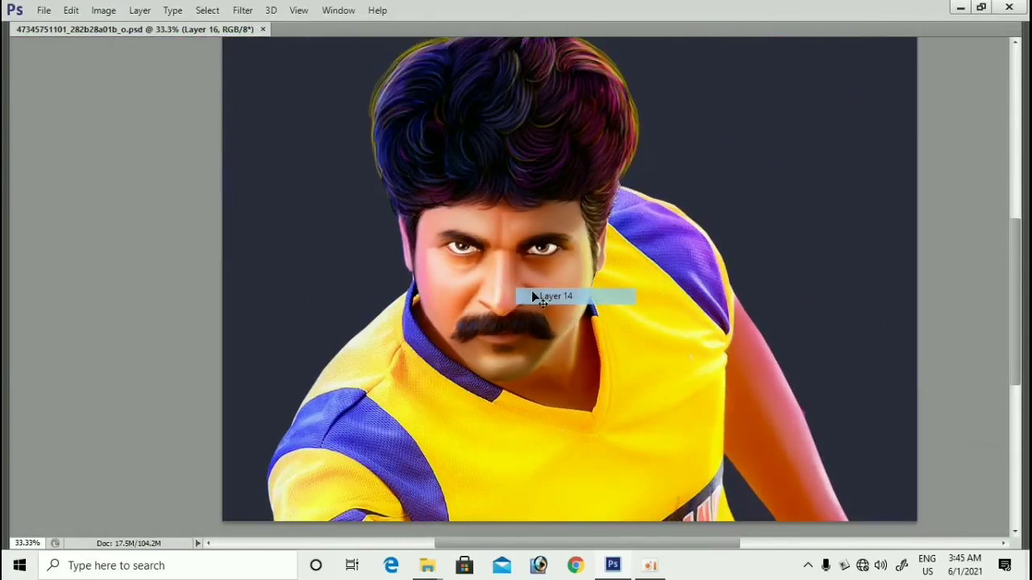
{"action": "left_click_drag", "start_coordinate": [540, 290], "coordinate": [557, 290]}
{"action": "key", "text": "ctrl+minus"}
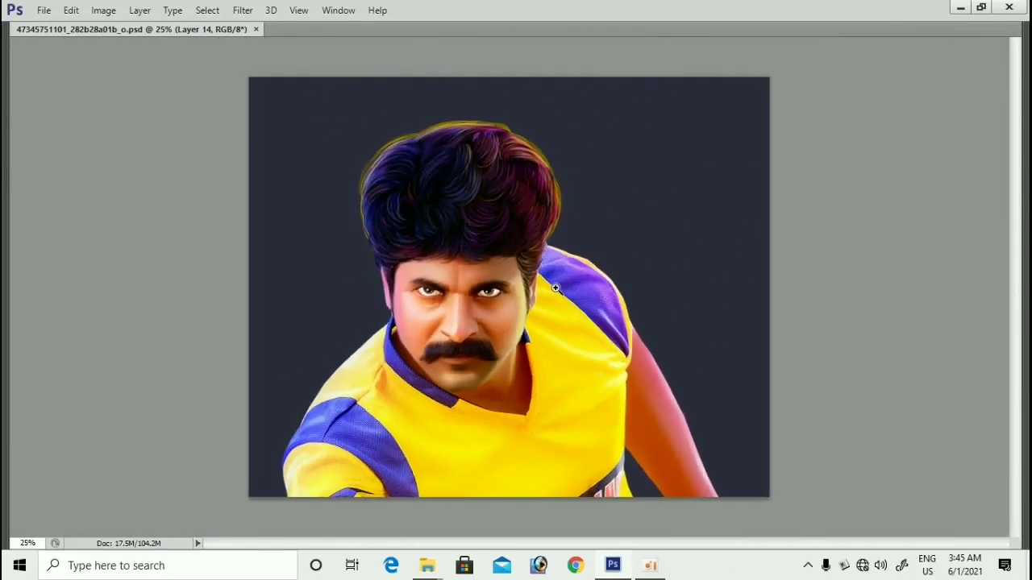
Step: Save the document in Photoshop format again with Maximize Compatibility enabled
{"action": "key", "text": "ctrl+shift+s"}
{"action": "key", "text": "Return"}
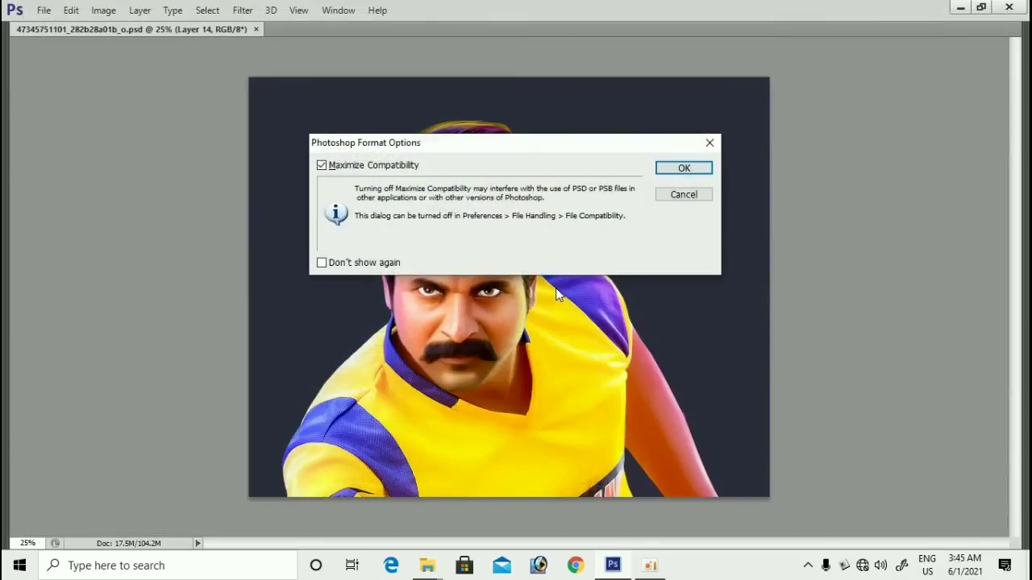
{"action": "left_click", "coordinate": [682, 172]}
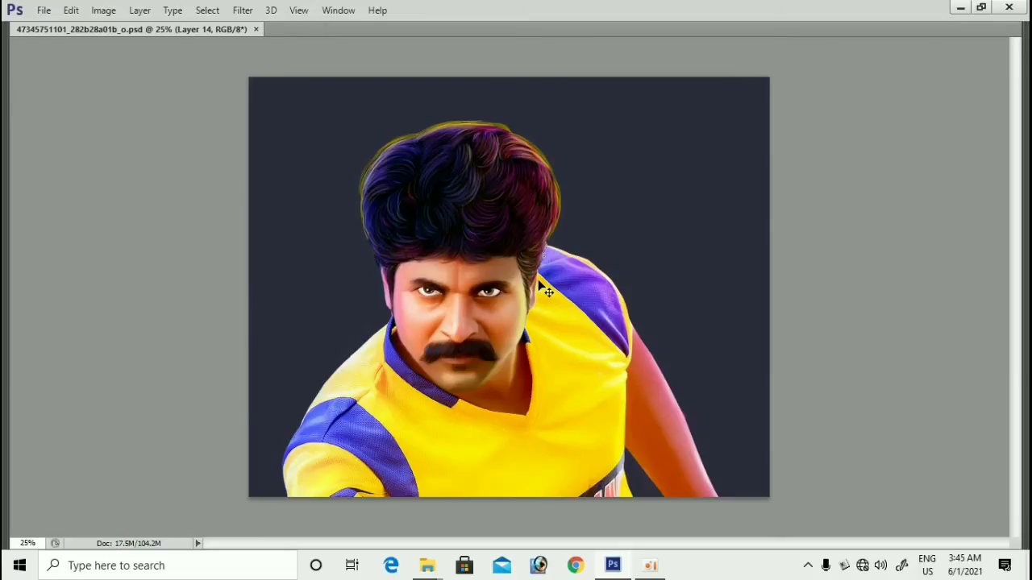
Step: Restore the hidden interface and add a new empty layer directly above Layer 14
{"action": "left_click", "coordinate": [477, 316], "text": "ctrl"}
{"action": "left_click", "coordinate": [459, 320], "text": "ctrl"}
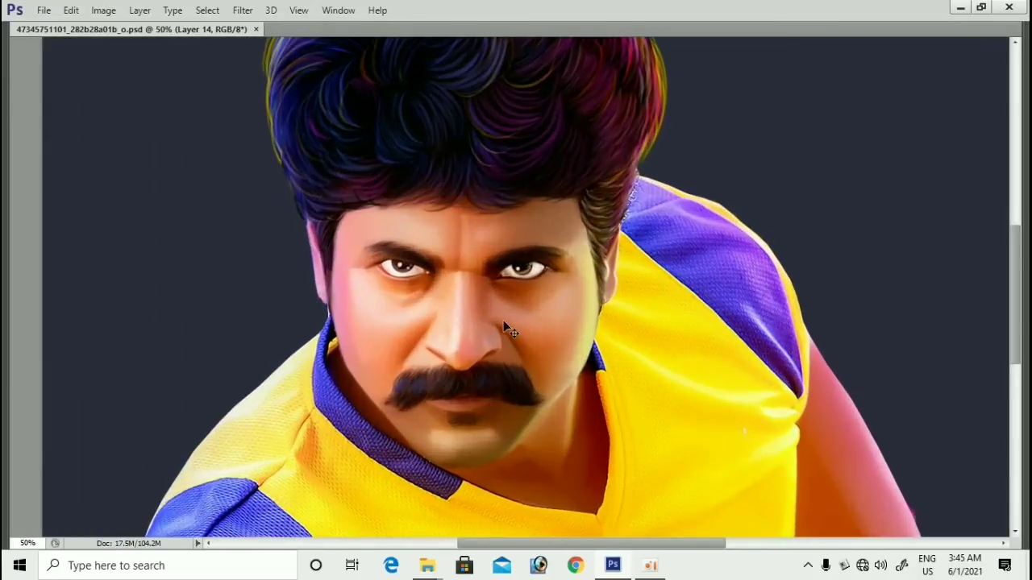
{"action": "left_click", "coordinate": [470, 274], "text": "ctrl"}
{"action": "key", "text": "ctrl+minus"}
{"action": "key", "text": "ctrl+minus"}
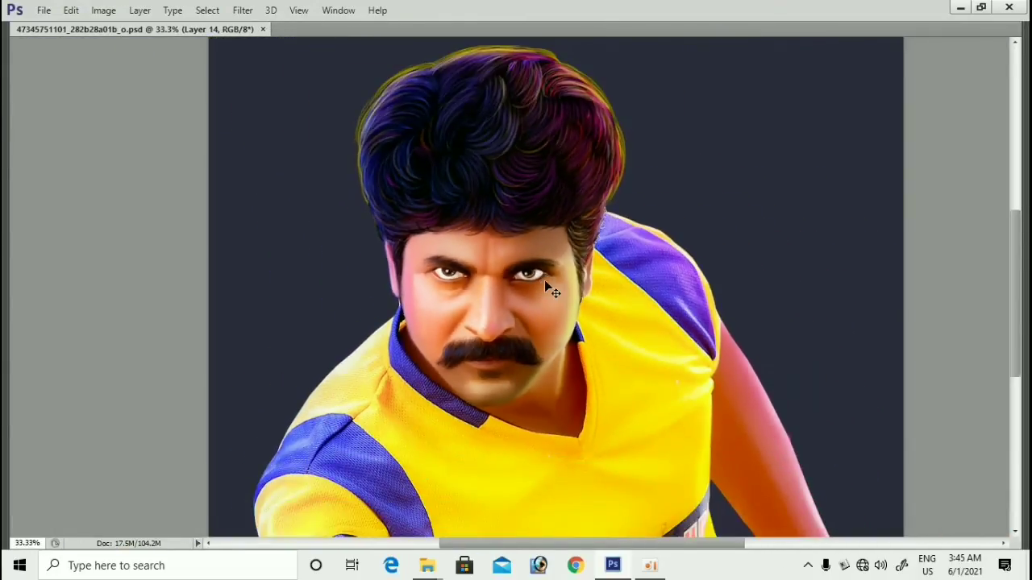
{"action": "key", "text": "Tab"}
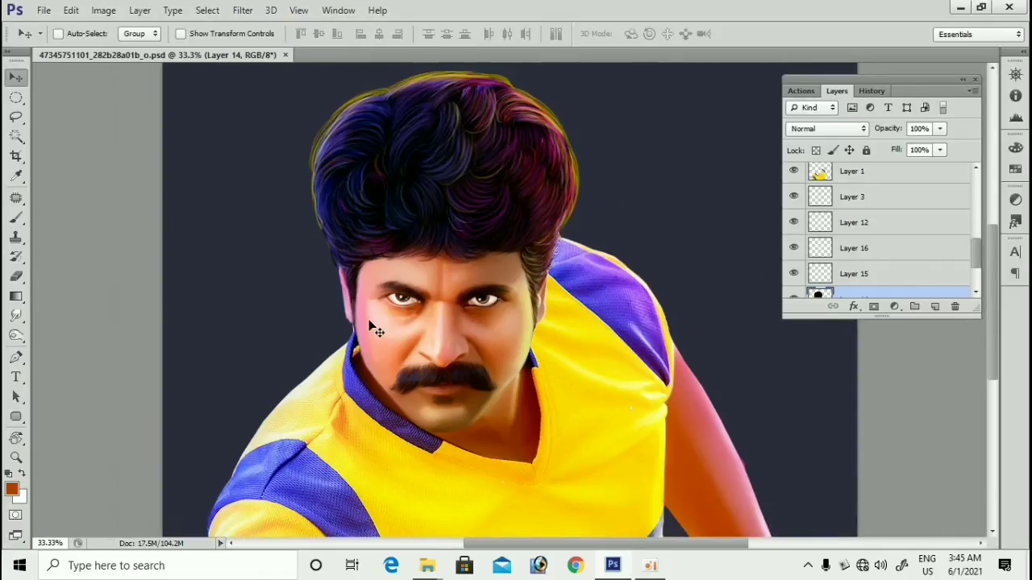
{"action": "key", "text": "ctrl+shift+n"}
{"action": "key", "text": "Return"}
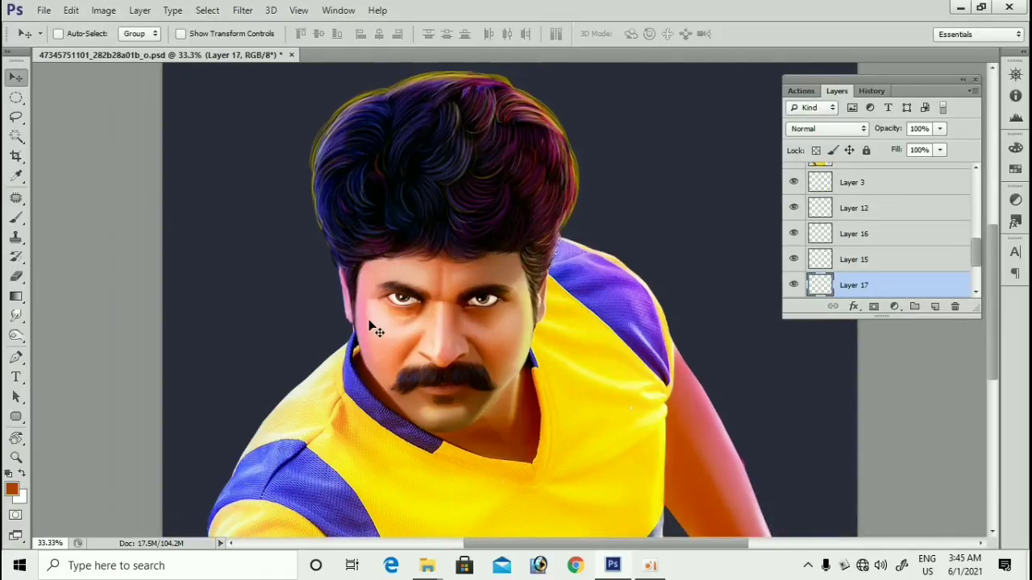
Step: Browse the Smudge tool's brush tips, Shape Dynamics options and brush presets for a suitable textured tip
{"action": "key", "text": "b"}
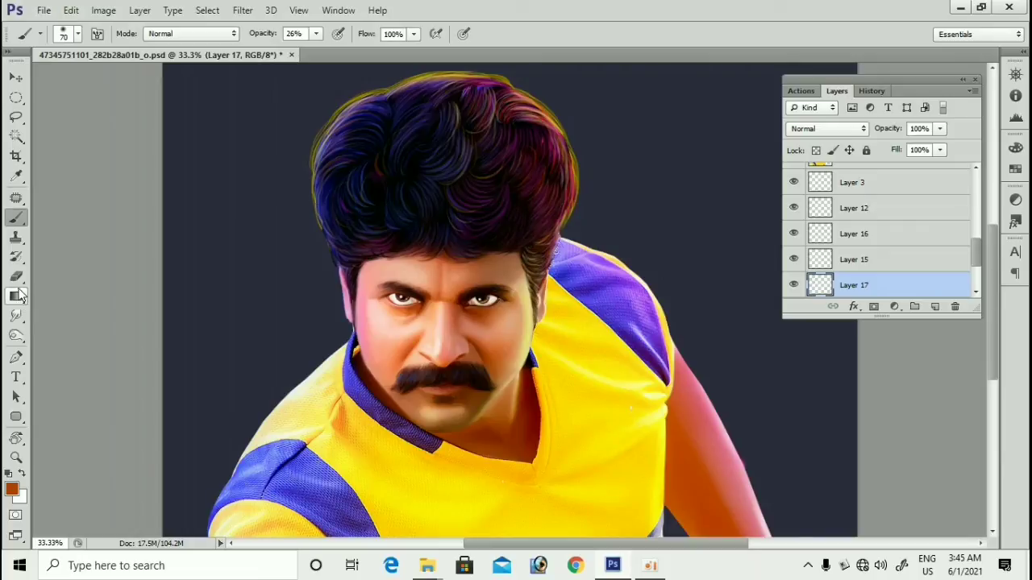
{"action": "left_click", "coordinate": [18, 318]}
{"action": "left_click", "coordinate": [54, 346]}
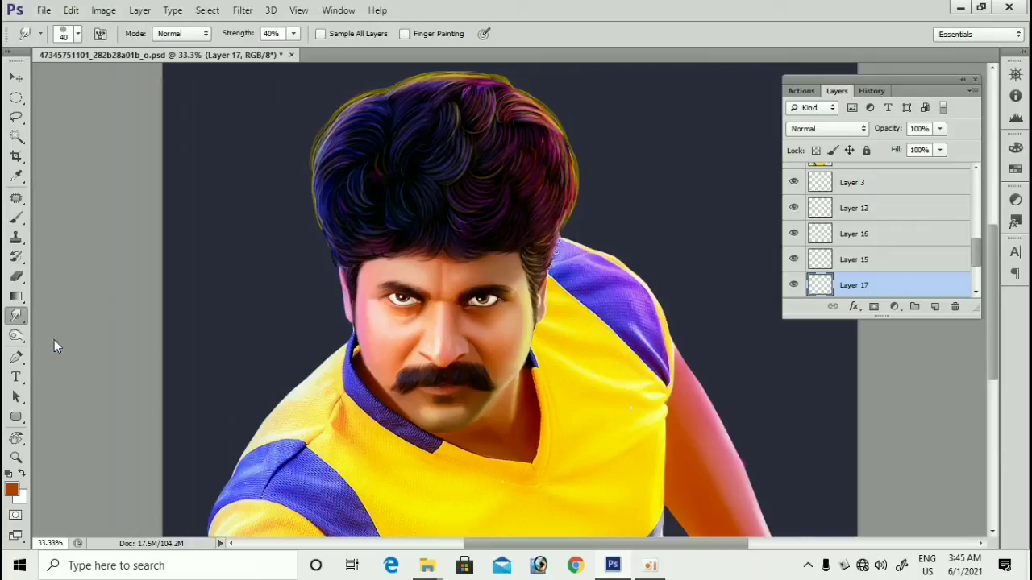
{"action": "key", "text": "F5"}
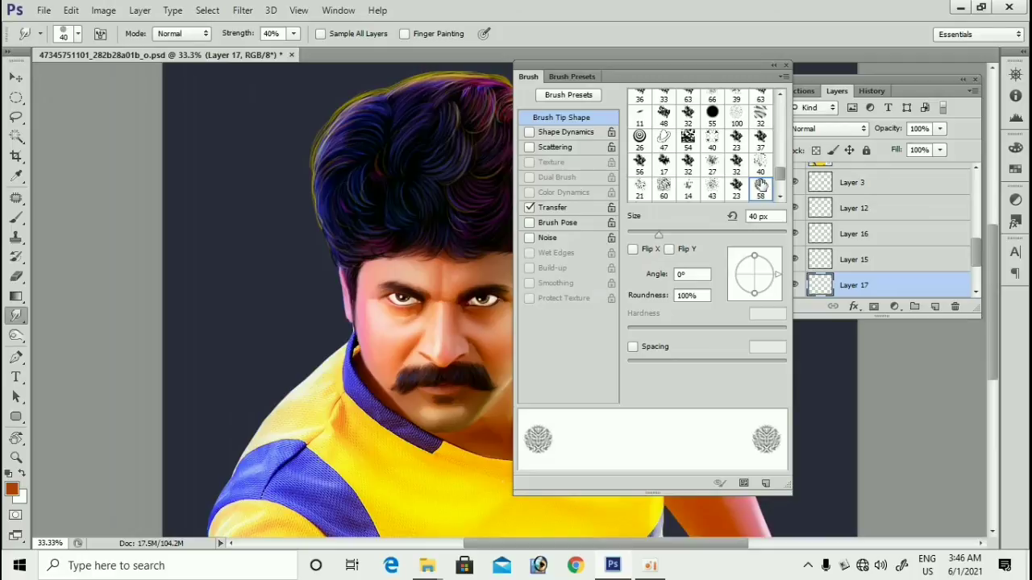
{"action": "scroll", "coordinate": [758, 169], "scroll_direction": "up", "scroll_amount": 3}
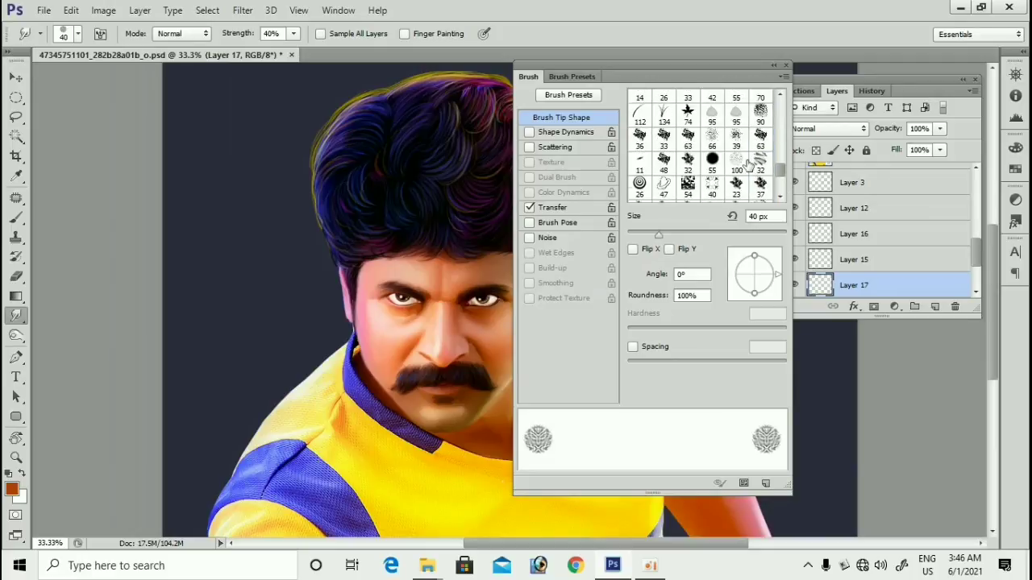
{"action": "scroll", "coordinate": [746, 164], "scroll_direction": "down", "scroll_amount": 8}
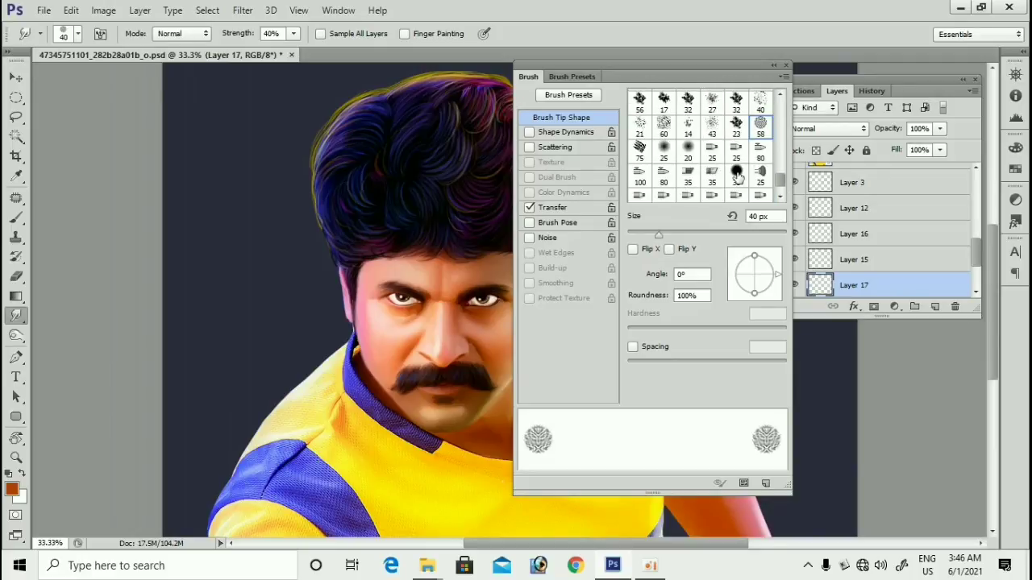
{"action": "scroll", "coordinate": [737, 177], "scroll_direction": "up", "scroll_amount": 2}
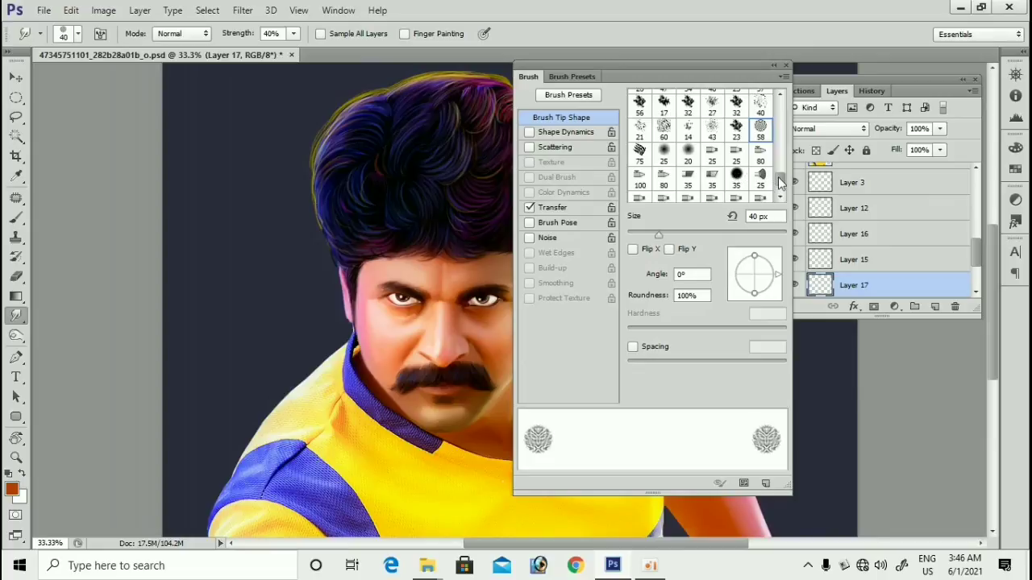
{"action": "scroll", "coordinate": [783, 197], "scroll_direction": "down", "scroll_amount": 2}
{"action": "left_click", "coordinate": [568, 131]}
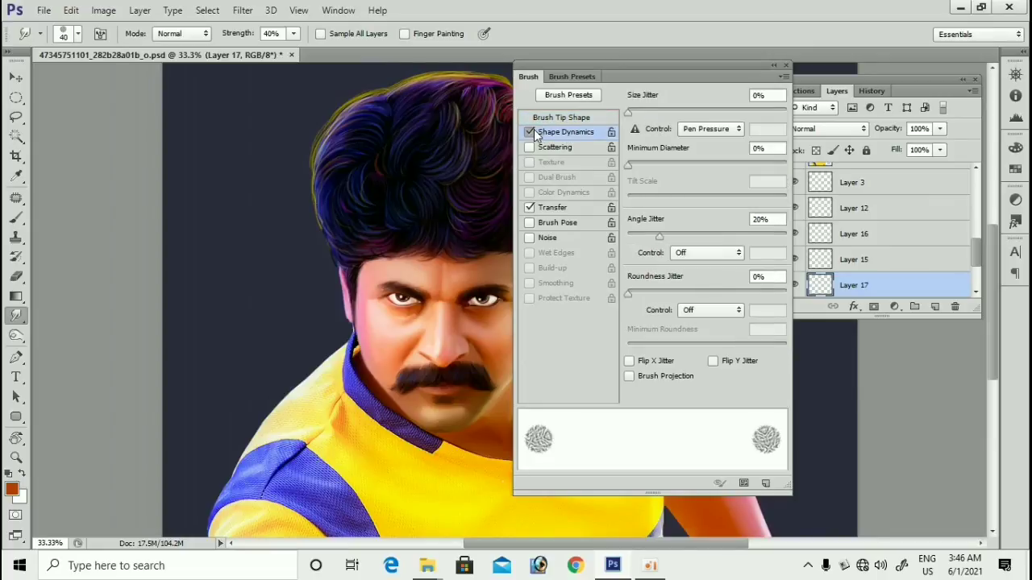
{"action": "left_click", "coordinate": [531, 132]}
{"action": "left_click", "coordinate": [560, 118]}
{"action": "scroll", "coordinate": [783, 184], "scroll_direction": "up", "scroll_amount": 2}
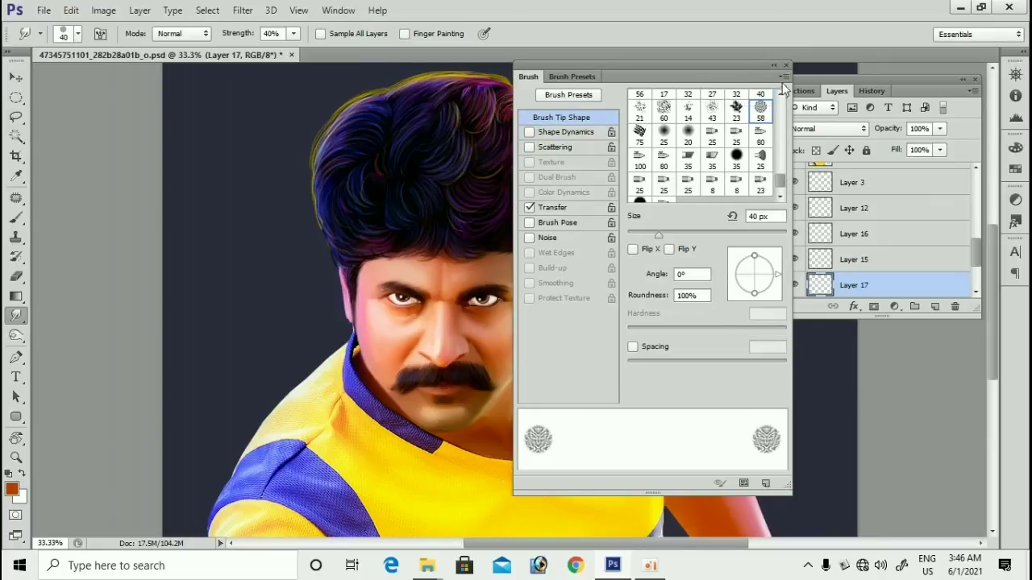
{"action": "left_click", "coordinate": [783, 78]}
{"action": "left_click", "coordinate": [783, 79]}
{"action": "left_click", "coordinate": [783, 79]}
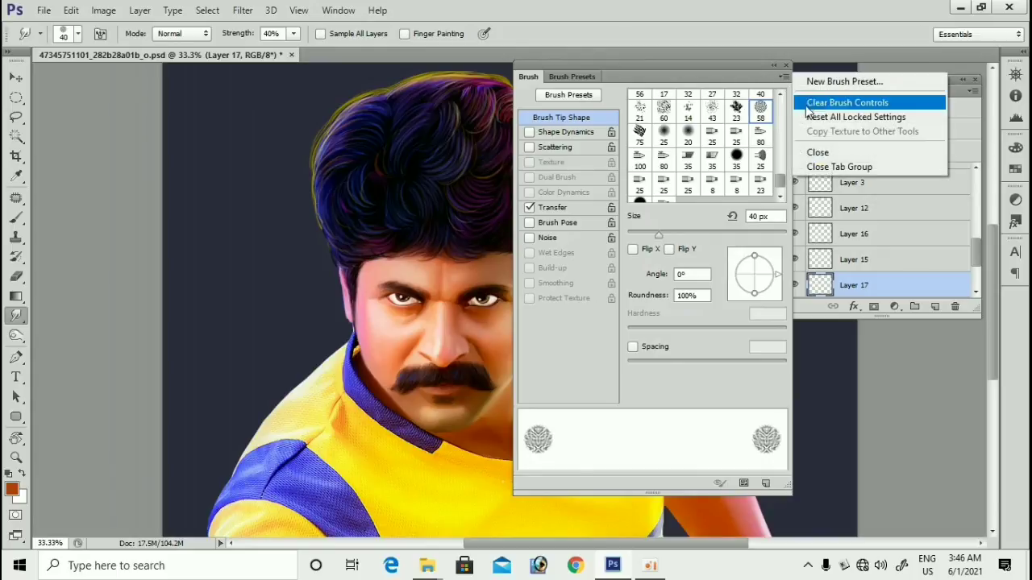
{"action": "left_click", "coordinate": [592, 77]}
{"action": "left_click", "coordinate": [593, 76]}
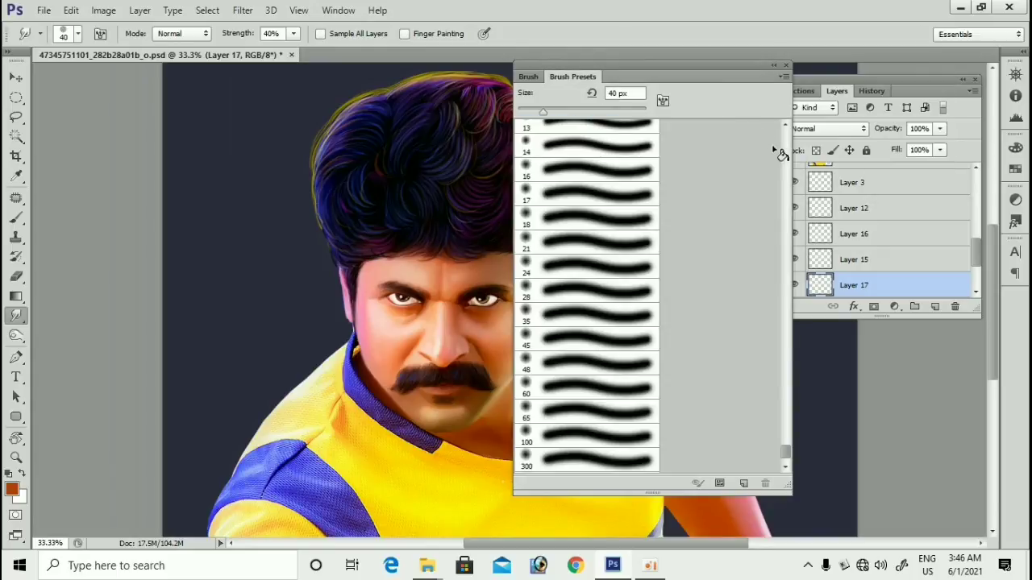
{"action": "left_click_drag", "start_coordinate": [777, 443], "coordinate": [786, 467]}
{"action": "scroll", "coordinate": [603, 288], "scroll_direction": "up", "scroll_amount": 3}
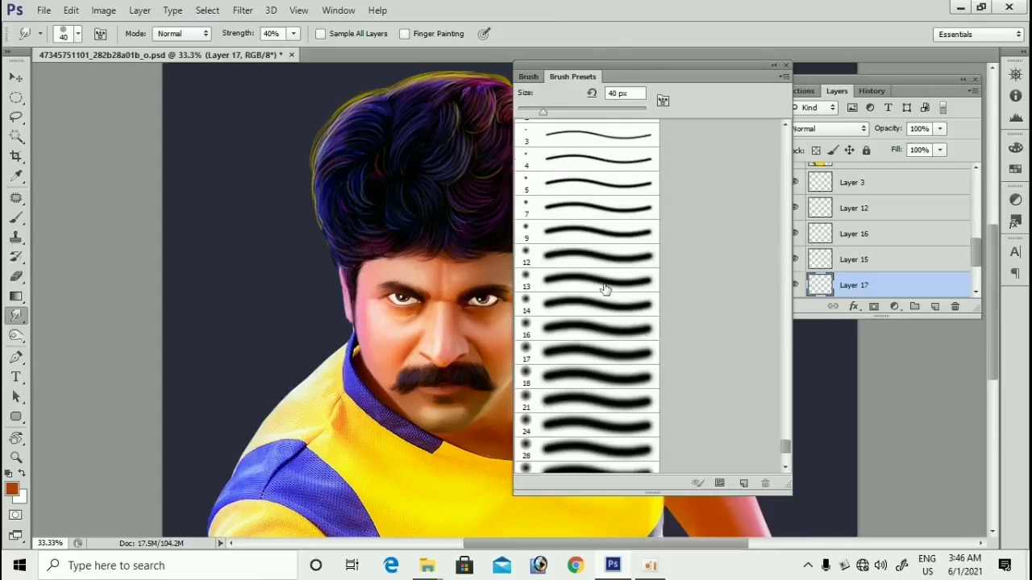
Step: Append the Special Effect Brushes set to the brush library and choose the textured 117 px tip for the Smudge tool
{"action": "left_click", "coordinate": [782, 77]}
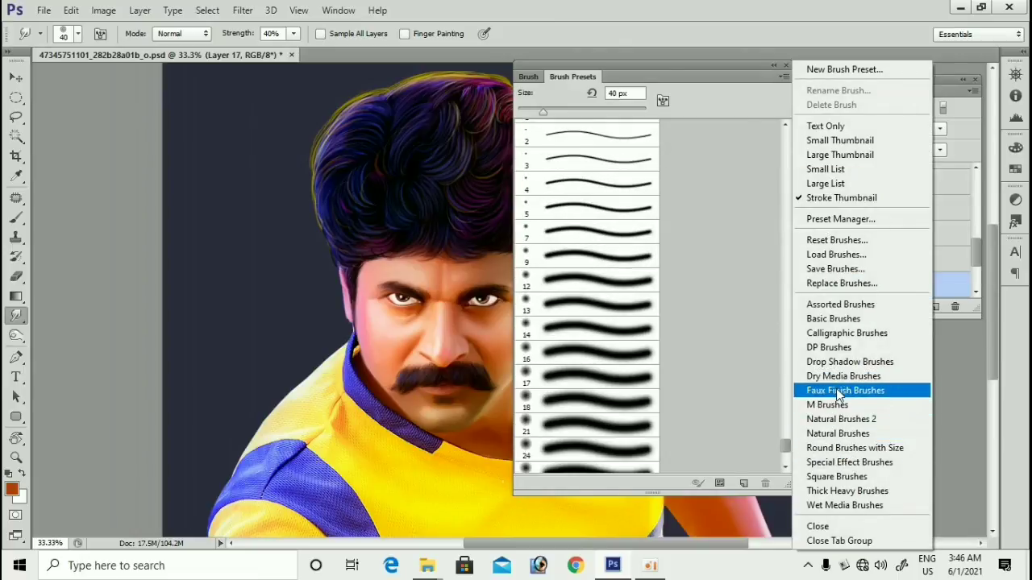
{"action": "left_click", "coordinate": [843, 462]}
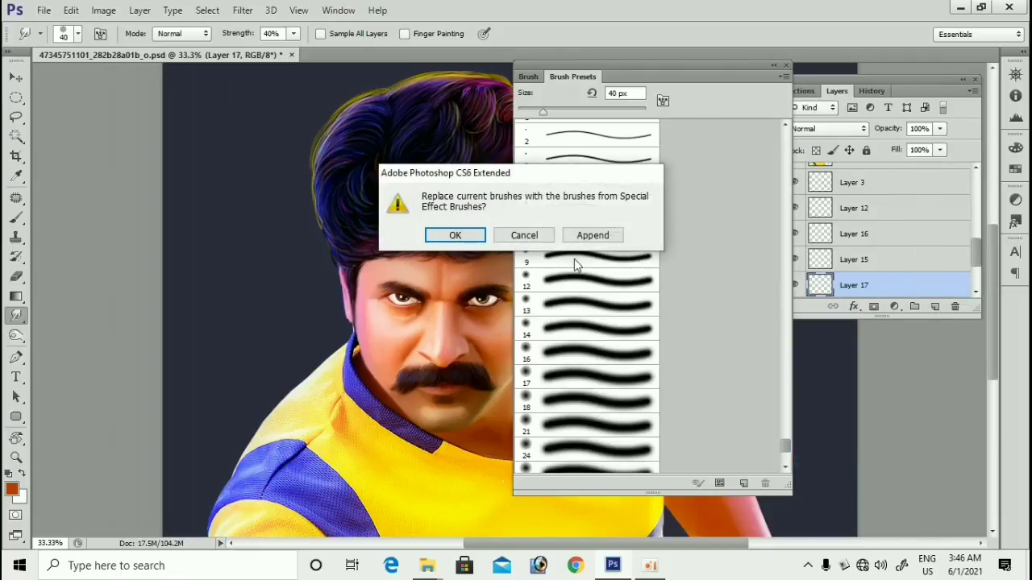
{"action": "left_click", "coordinate": [586, 240]}
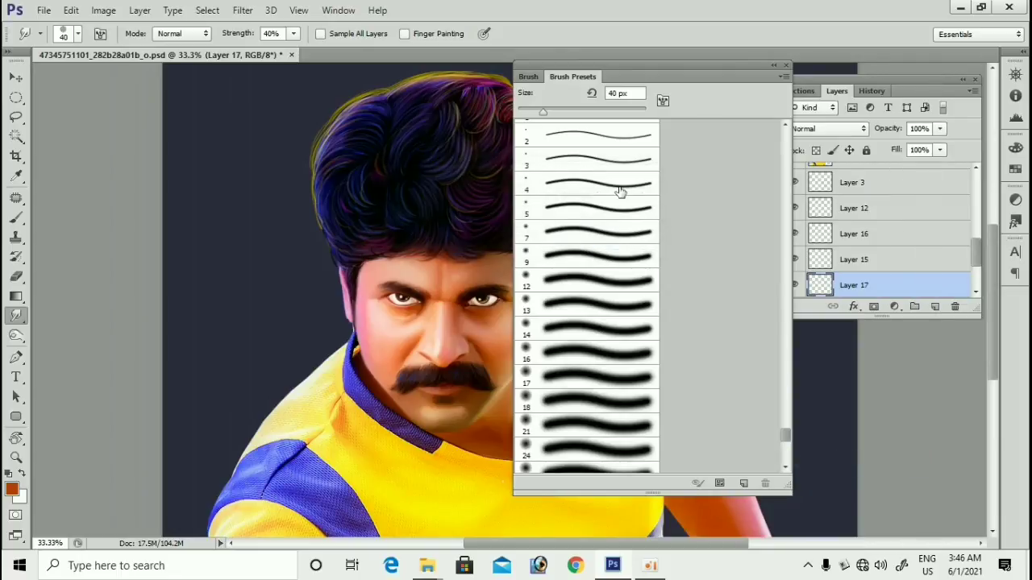
{"action": "left_click", "coordinate": [529, 77]}
{"action": "left_click_drag", "start_coordinate": [784, 173], "coordinate": [781, 128]}
{"action": "left_click", "coordinate": [640, 157]}
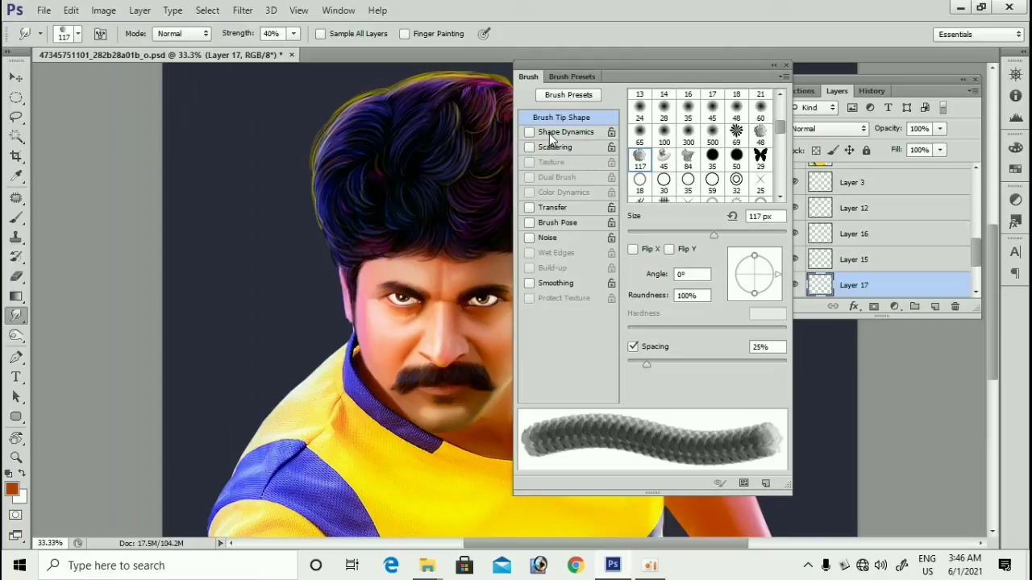
{"action": "left_click", "coordinate": [785, 65]}
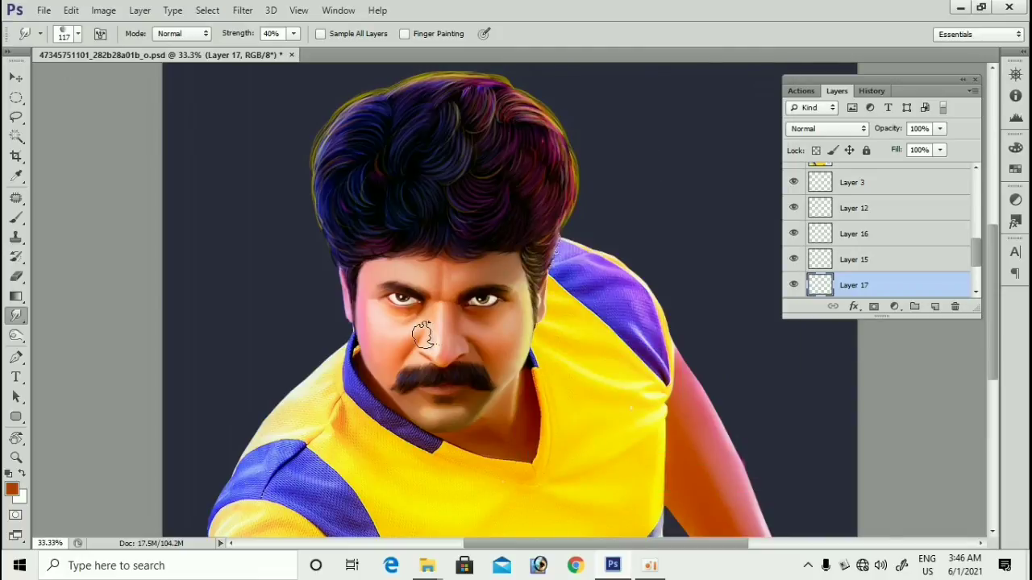
Step: Give the Brush tool the same textured 117 px tip, with Transfer off and Shape Dynamics left on
{"action": "left_click", "coordinate": [18, 219]}
{"action": "key", "text": "F5"}
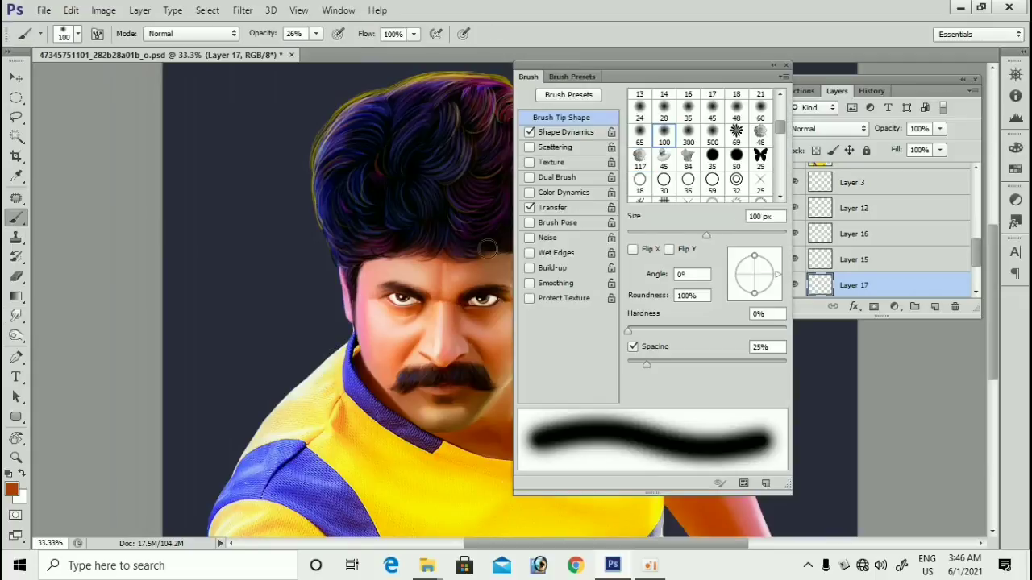
{"action": "left_click", "coordinate": [639, 162]}
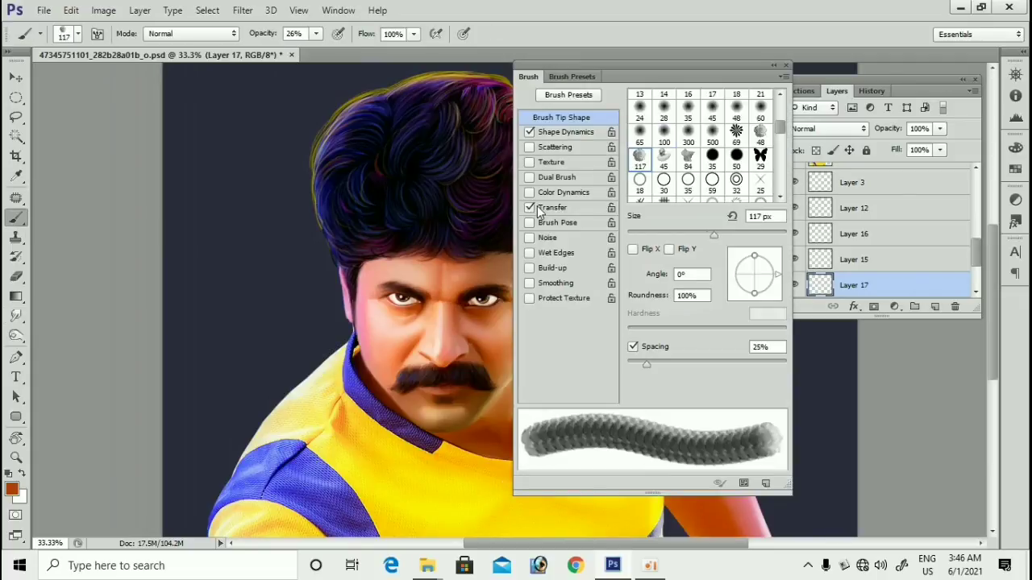
{"action": "left_click", "coordinate": [557, 132]}
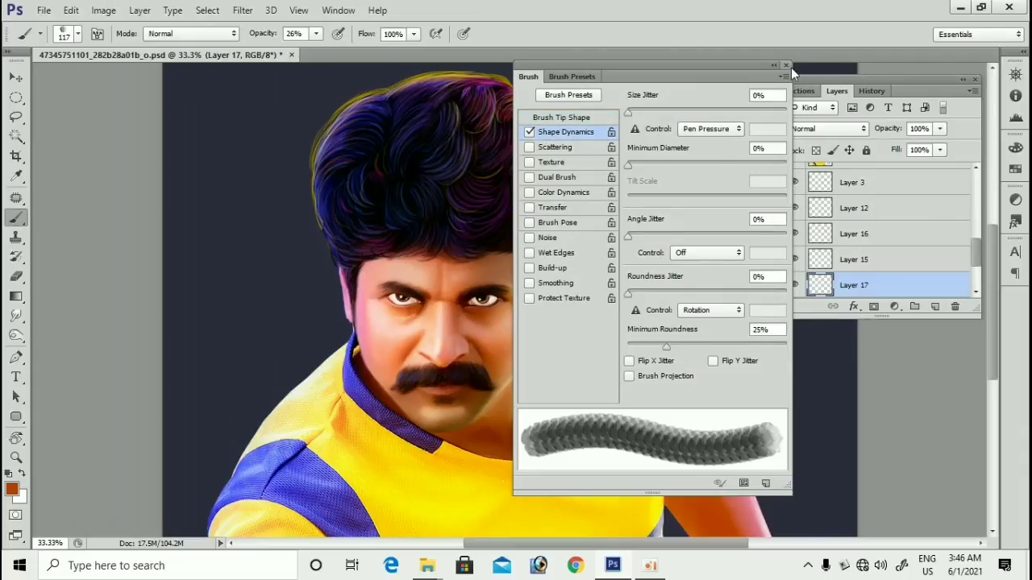
{"action": "left_click", "coordinate": [786, 66]}
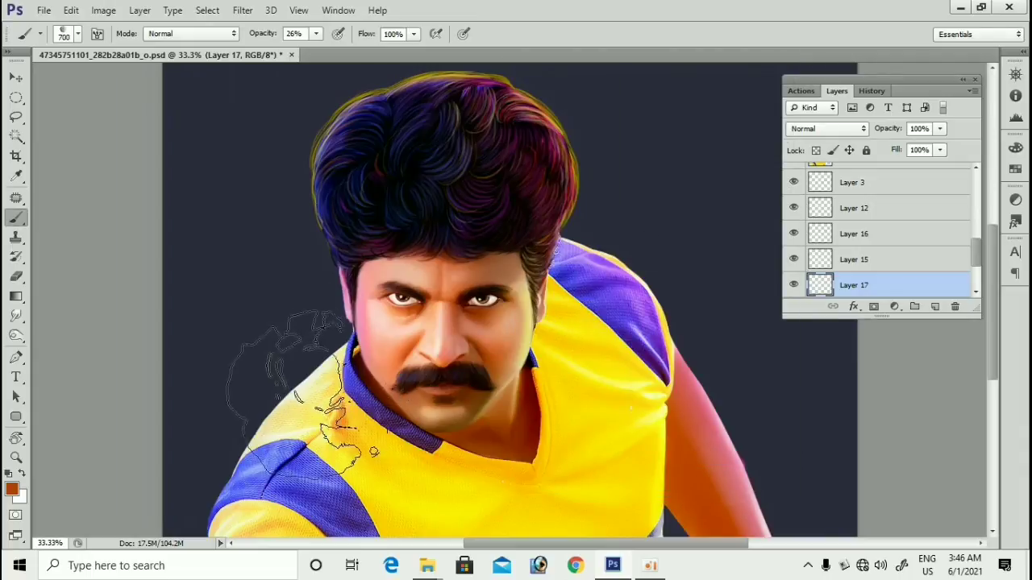
Step: Paint vivid purple on Layer 17 over the background beside the face's left side, using the textured brush at 700 to 800 px
{"action": "left_click", "coordinate": [11, 489]}
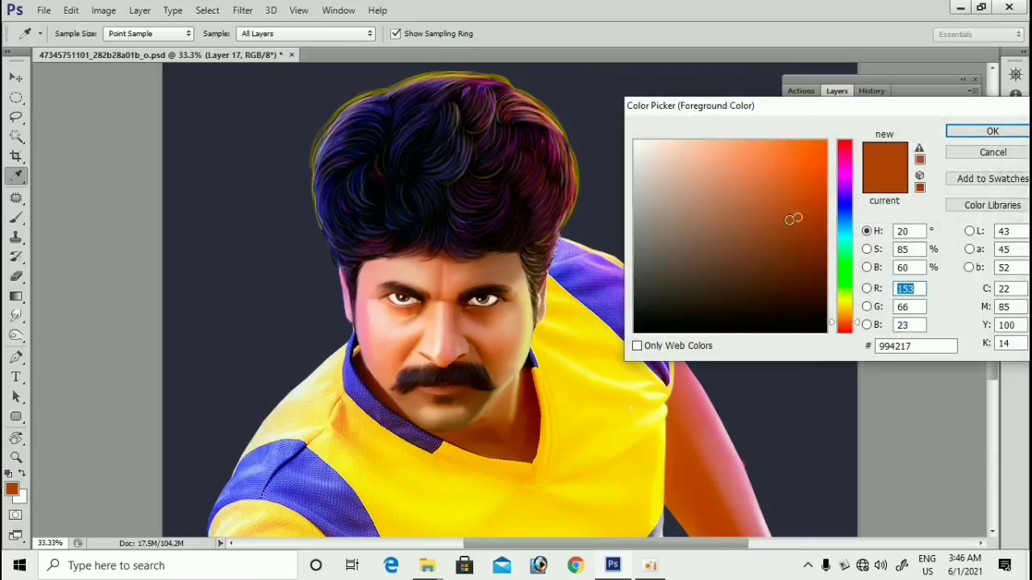
{"action": "left_click", "coordinate": [843, 184]}
{"action": "left_click", "coordinate": [826, 141]}
{"action": "left_click", "coordinate": [971, 133]}
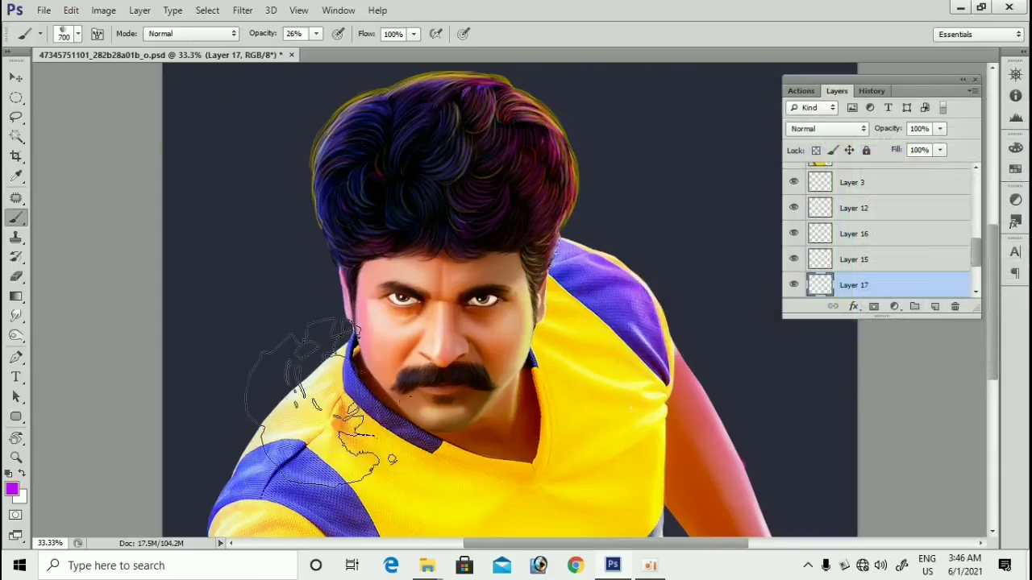
{"action": "left_click", "coordinate": [302, 401]}
{"action": "mouse_move", "coordinate": [343, 375]}
{"action": "left_mouse_down"}
{"action": "mouse_move", "coordinate": [344, 266]}
{"action": "mouse_move", "coordinate": [412, 173]}
{"action": "mouse_move", "coordinate": [355, 172]}
{"action": "mouse_move", "coordinate": [331, 253]}
{"action": "mouse_move", "coordinate": [326, 404]}
{"action": "left_mouse_up"}
{"action": "key", "text": "space"}
{"action": "left_click_drag", "start_coordinate": [402, 395], "coordinate": [439, 324]}
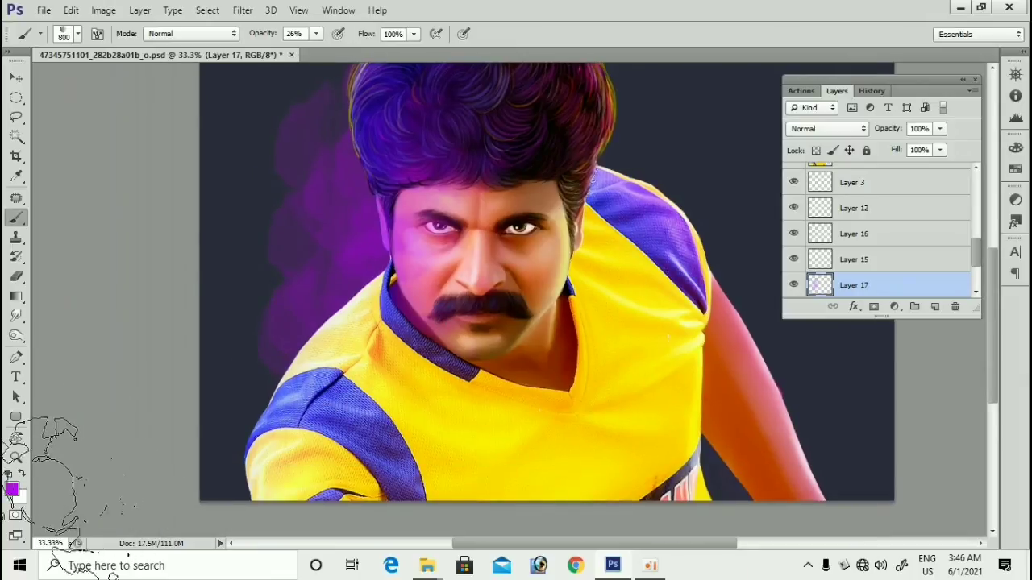
Step: Paint vivid blue (#042bf4) on Layer 17 around and over the hair and across the upper background
{"action": "left_click", "coordinate": [12, 490]}
{"action": "left_click", "coordinate": [846, 210]}
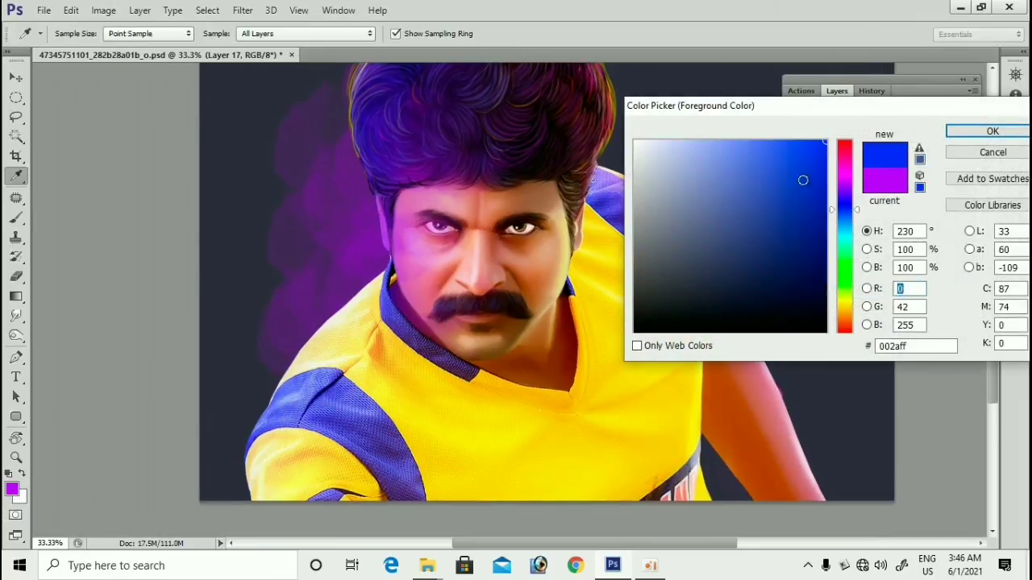
{"action": "left_click", "coordinate": [987, 134]}
{"action": "key", "text": "space"}
{"action": "left_click_drag", "start_coordinate": [431, 164], "coordinate": [487, 292]}
{"action": "mouse_move", "coordinate": [435, 234]}
{"action": "left_mouse_down"}
{"action": "mouse_move", "coordinate": [538, 177]}
{"action": "mouse_move", "coordinate": [333, 328]}
{"action": "left_mouse_up"}
{"action": "left_click", "coordinate": [325, 327]}
{"action": "mouse_move", "coordinate": [609, 198]}
{"action": "left_mouse_down"}
{"action": "mouse_move", "coordinate": [530, 115]}
{"action": "mouse_move", "coordinate": [349, 150]}
{"action": "mouse_move", "coordinate": [331, 210]}
{"action": "left_mouse_up"}
{"action": "key", "text": "ctrl+minus"}
{"action": "left_click", "coordinate": [554, 177]}
Step: Paint bright red on Layer 17 across the background on both sides of and above the hair with the 1000 px textured brush
{"action": "left_click", "coordinate": [12, 490]}
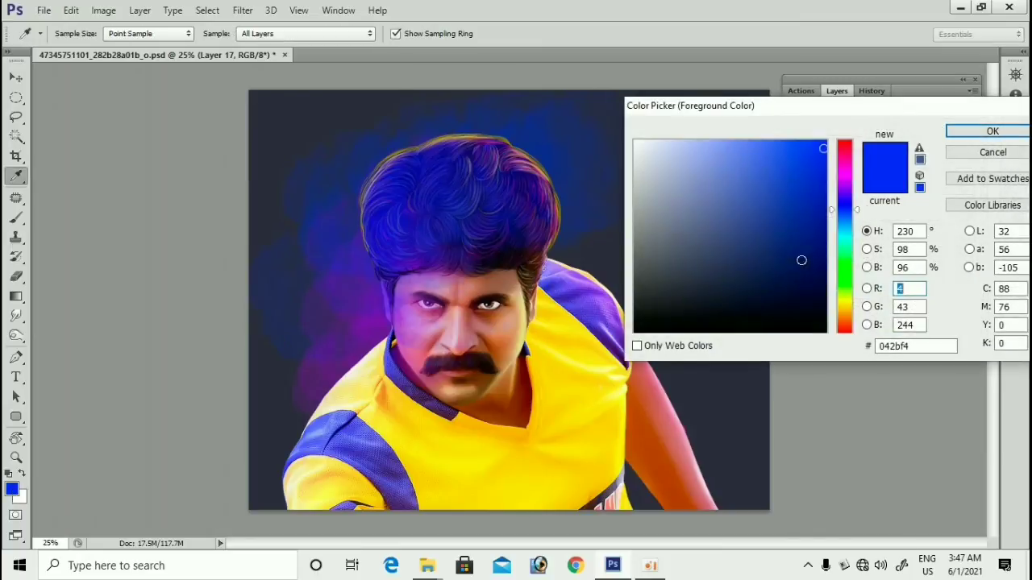
{"action": "left_click", "coordinate": [848, 204]}
{"action": "left_click_drag", "start_coordinate": [849, 176], "coordinate": [841, 139]}
{"action": "left_click", "coordinate": [814, 170]}
{"action": "left_click", "coordinate": [992, 132]}
{"action": "key", "text": "b"}
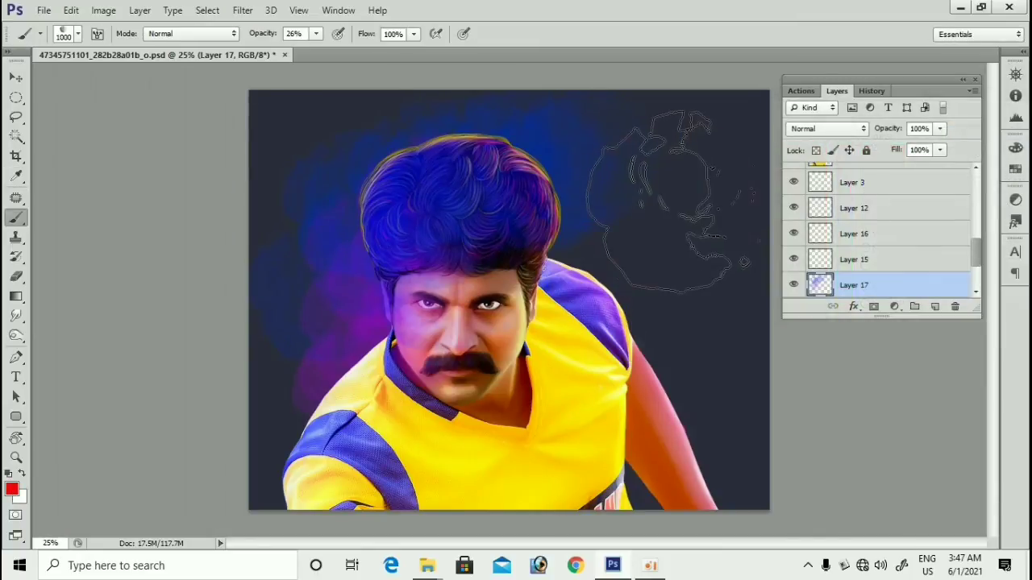
{"action": "mouse_move", "coordinate": [634, 202]}
{"action": "left_mouse_down"}
{"action": "mouse_move", "coordinate": [553, 127]}
{"action": "mouse_move", "coordinate": [641, 266]}
{"action": "mouse_move", "coordinate": [629, 145]}
{"action": "mouse_move", "coordinate": [411, 121]}
{"action": "mouse_move", "coordinate": [306, 193]}
{"action": "mouse_move", "coordinate": [411, 121]}
{"action": "left_mouse_up"}
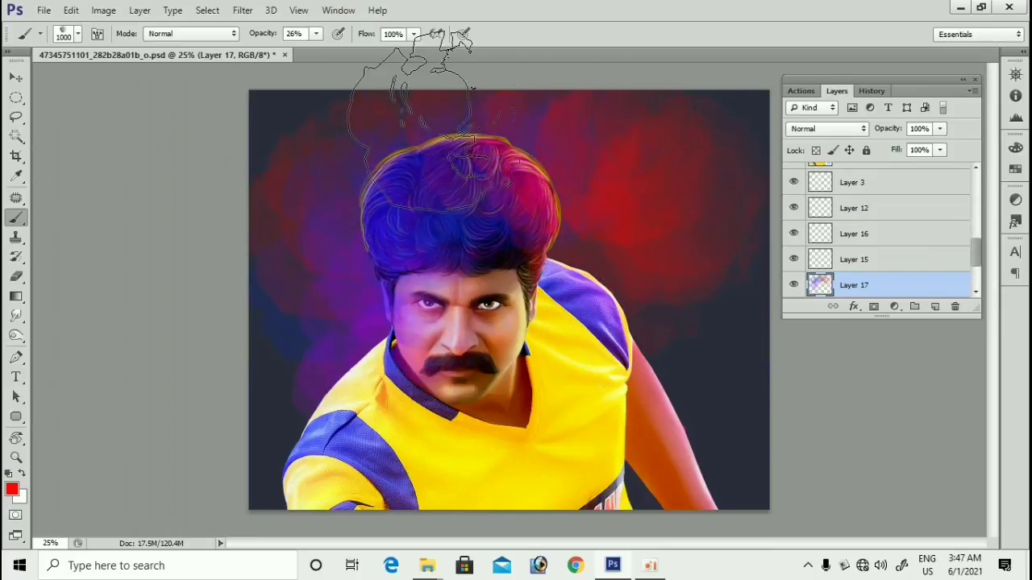
Step: Paint magenta (#ff00f6) on Layer 17 over the background beside the right shoulder with the 1100 px textured brush
{"action": "left_click", "coordinate": [12, 489]}
{"action": "left_click_drag", "start_coordinate": [855, 194], "coordinate": [855, 173]}
{"action": "left_click", "coordinate": [993, 130]}
{"action": "left_click", "coordinate": [706, 339]}
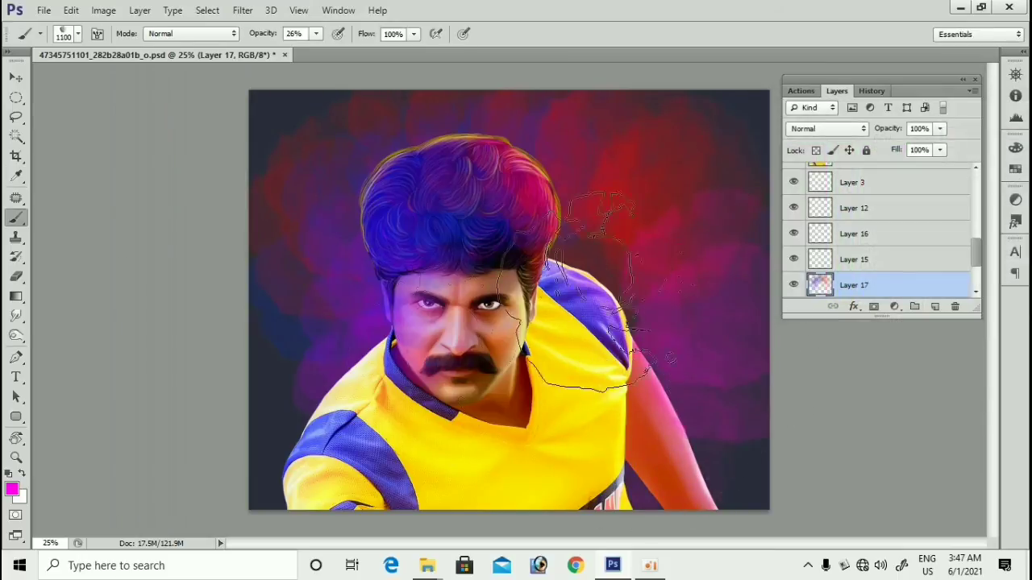
Step: Paint bright yellow on Layer 17 around both shoulders and over the lower face, reducing the textured brush to 900 px and smaller
{"action": "left_click", "coordinate": [12, 489]}
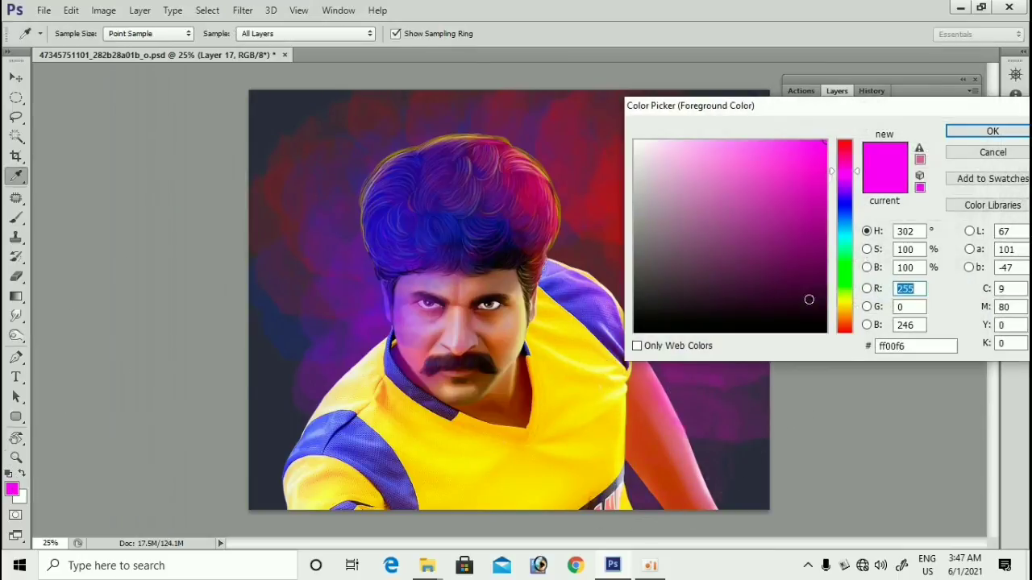
{"action": "left_click", "coordinate": [844, 306]}
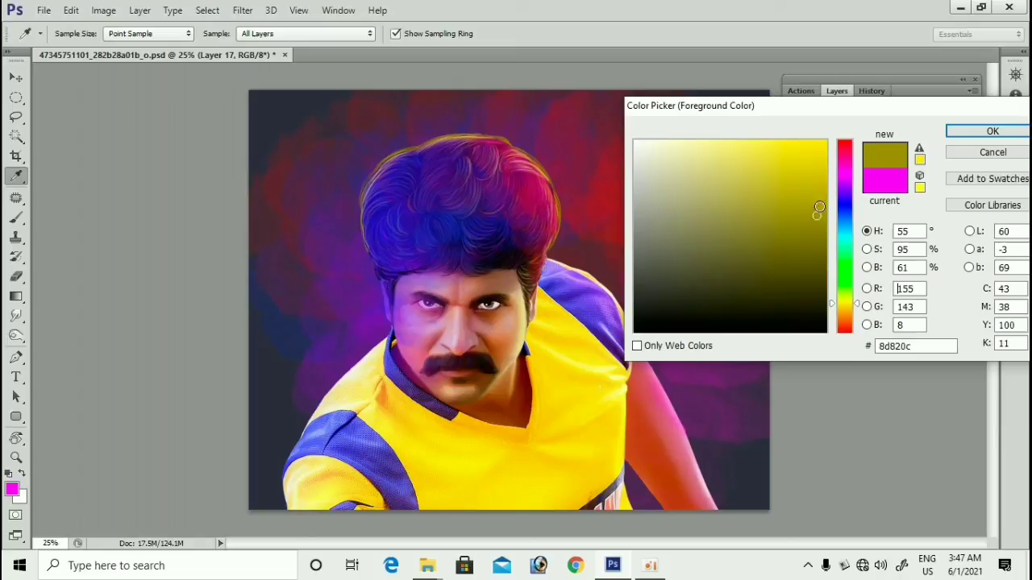
{"action": "left_click", "coordinate": [993, 132]}
{"action": "mouse_move", "coordinate": [600, 371]}
{"action": "left_mouse_down"}
{"action": "mouse_move", "coordinate": [644, 328]}
{"action": "mouse_move", "coordinate": [611, 292]}
{"action": "mouse_move", "coordinate": [616, 347]}
{"action": "mouse_move", "coordinate": [557, 298]}
{"action": "mouse_move", "coordinate": [619, 391]}
{"action": "left_mouse_up"}
{"action": "key", "text": "bracketleft"}
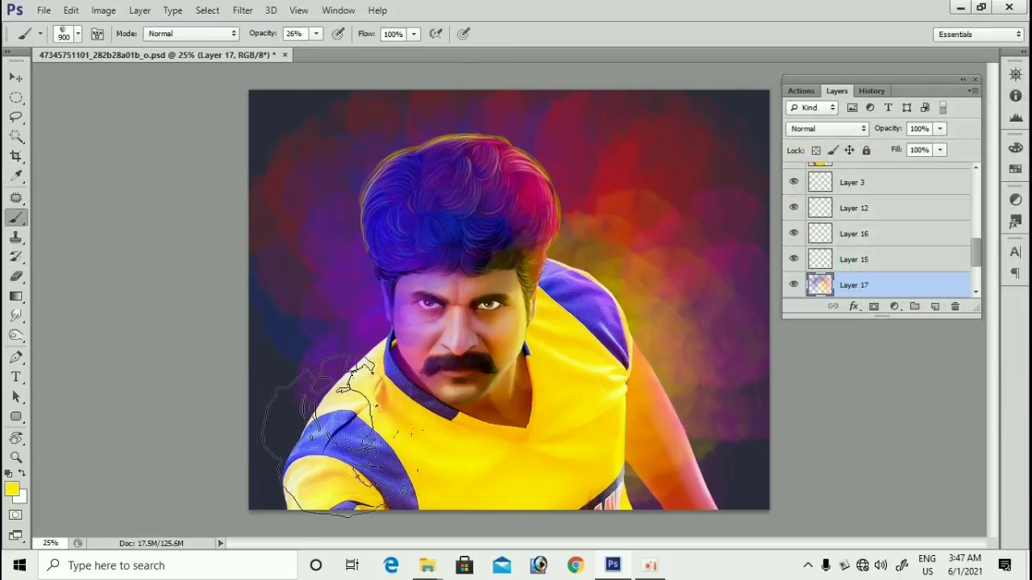
{"action": "mouse_move", "coordinate": [338, 434]}
{"action": "left_mouse_down"}
{"action": "mouse_move", "coordinate": [342, 367]}
{"action": "mouse_move", "coordinate": [395, 360]}
{"action": "mouse_move", "coordinate": [431, 295]}
{"action": "mouse_move", "coordinate": [503, 287]}
{"action": "mouse_move", "coordinate": [577, 319]}
{"action": "mouse_move", "coordinate": [477, 460]}
{"action": "left_mouse_up"}
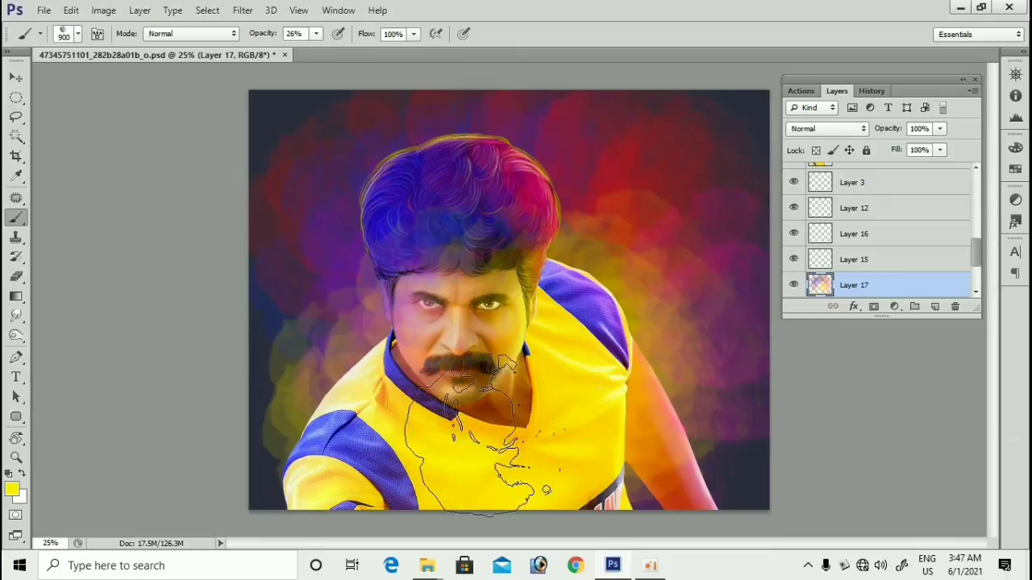
{"action": "key", "text": "bracketleft"}
{"action": "left_click_drag", "start_coordinate": [610, 311], "coordinate": [677, 441]}
Step: Select the entire canvas and remove all the painted colour from Layer 17
{"action": "key", "text": "ctrl+d"}
{"action": "key", "text": "v"}
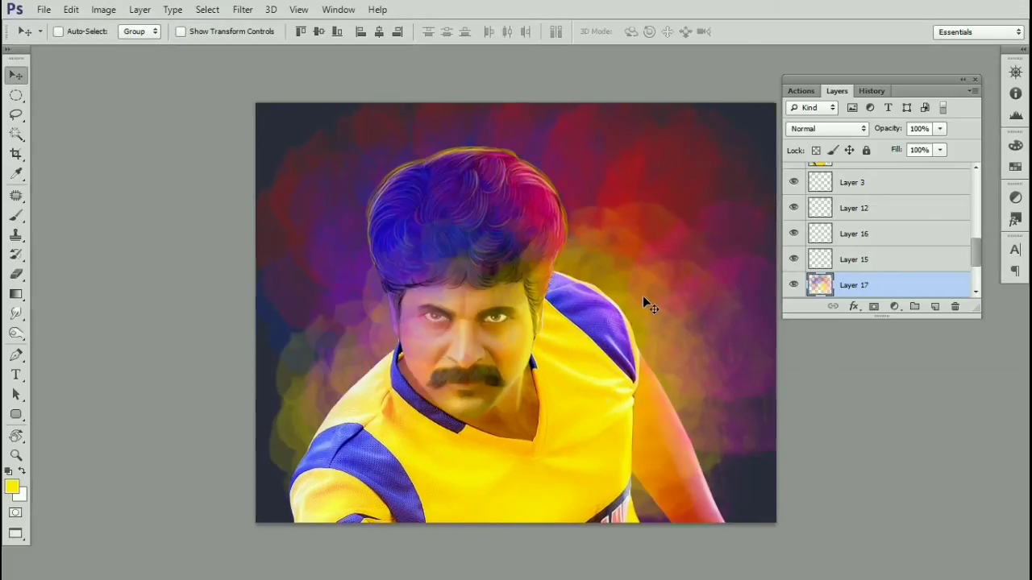
{"action": "key", "text": "ctrl+a"}
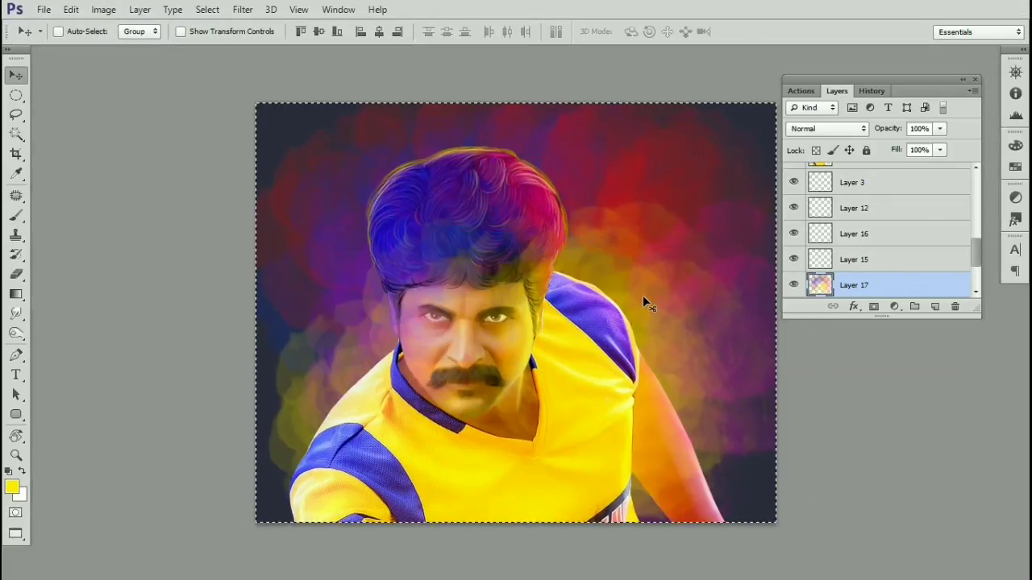
{"action": "key", "text": "Delete"}
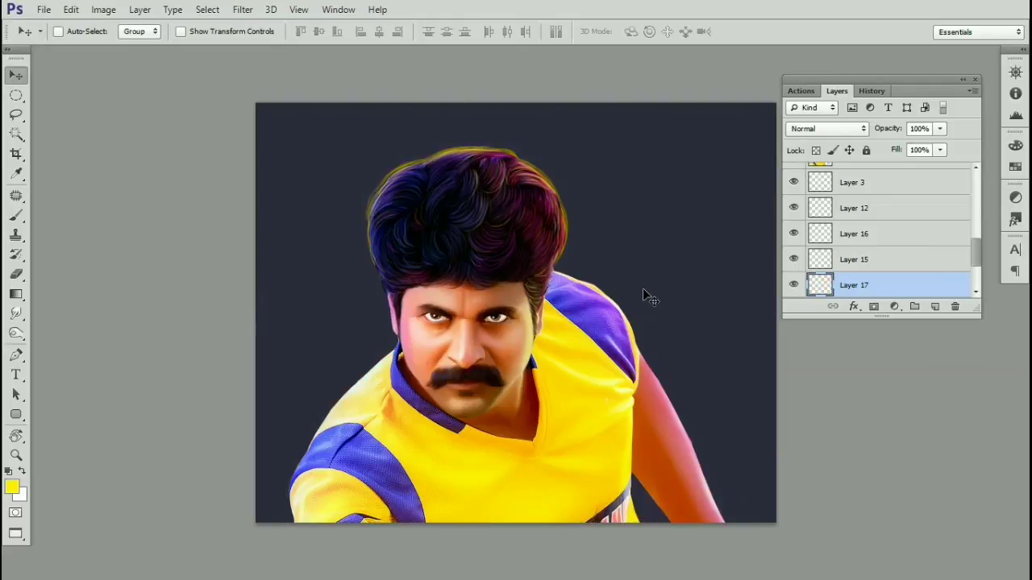
Step: Create a new RGB document 12 inches wide and 10 inches high at 100 pixels/inch with a white background
{"action": "key", "text": "ctrl+n"}
{"action": "left_click", "coordinate": [715, 203]}
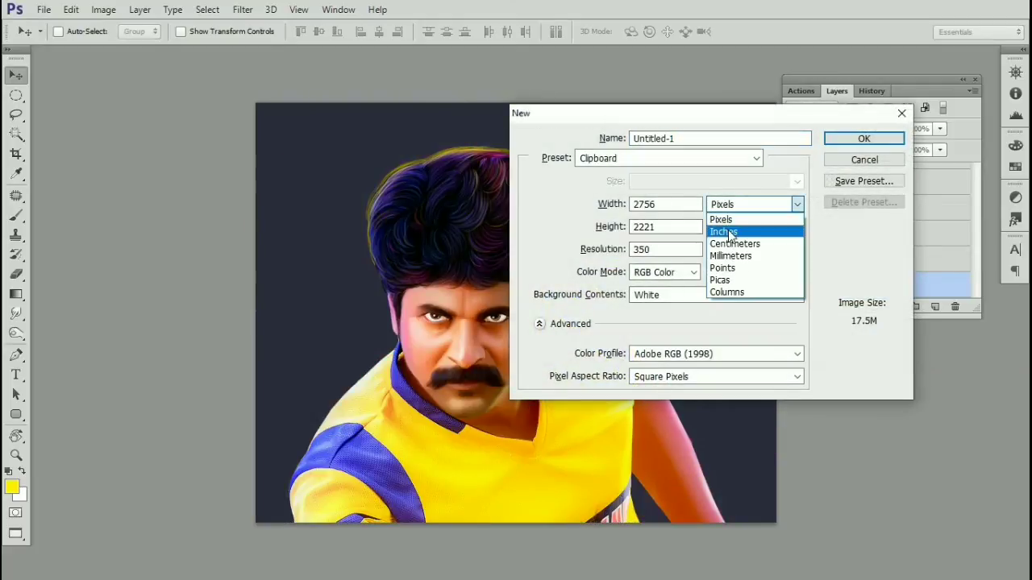
{"action": "left_click", "coordinate": [723, 231]}
{"action": "left_click", "coordinate": [730, 226]}
{"action": "left_click", "coordinate": [726, 253]}
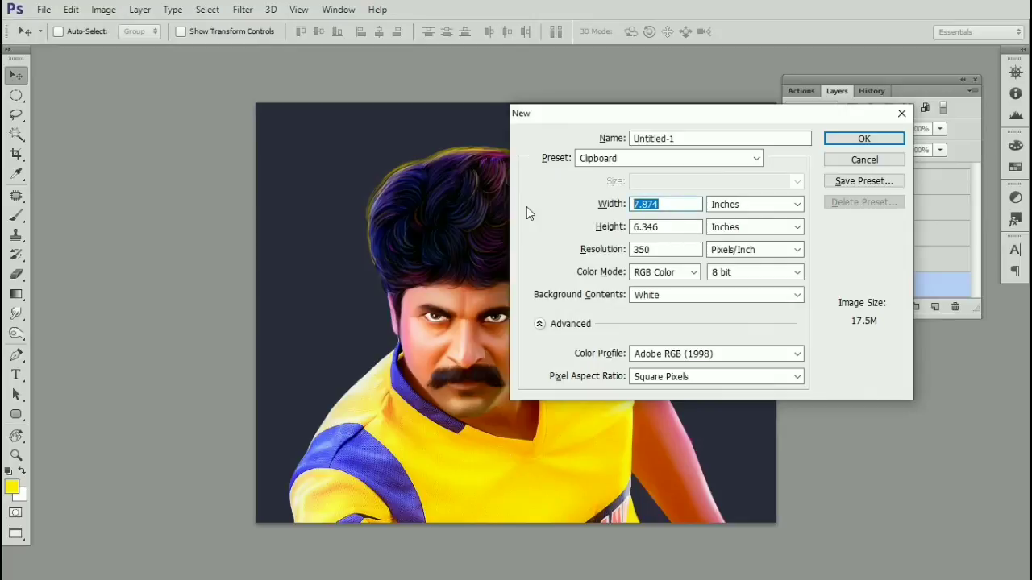
{"action": "type", "text": "12"}
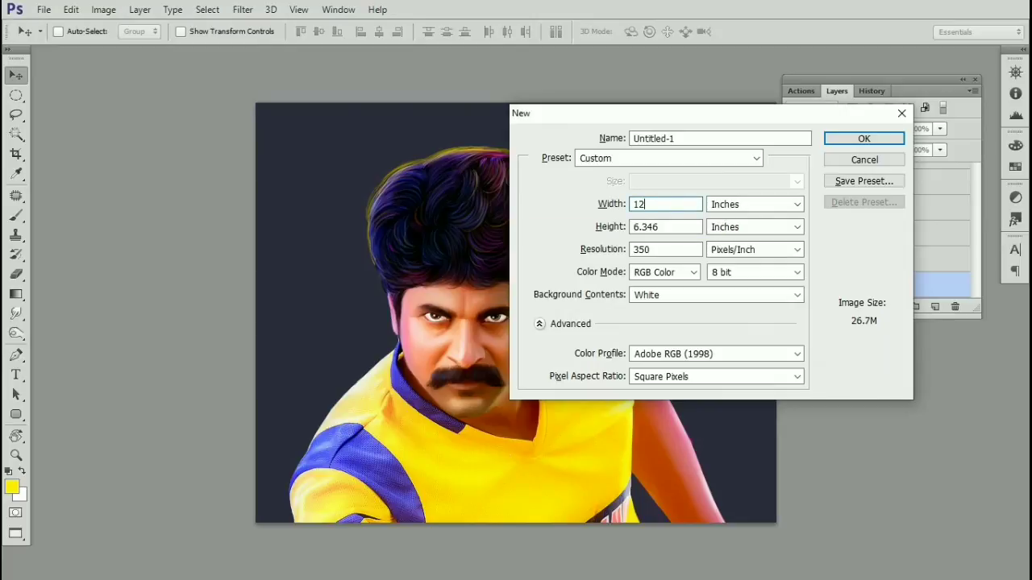
{"action": "key", "text": "Tab"}
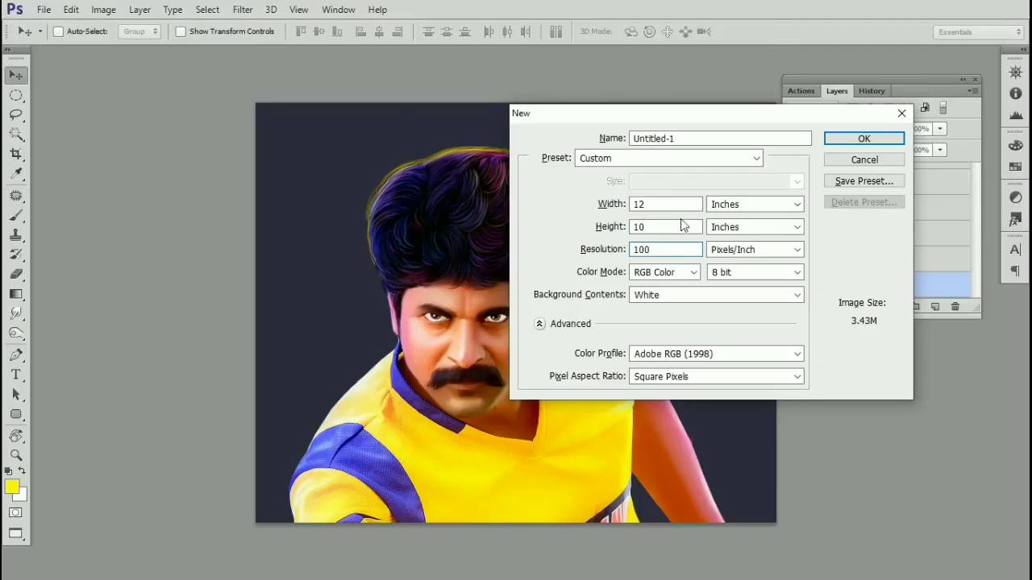
{"action": "left_click", "coordinate": [859, 141]}
Step: Place the multicoloured brush painting on Layer 1 of the new document and scale it down to about half the canvas width
{"action": "key", "text": "ctrl+shift+alt+n"}
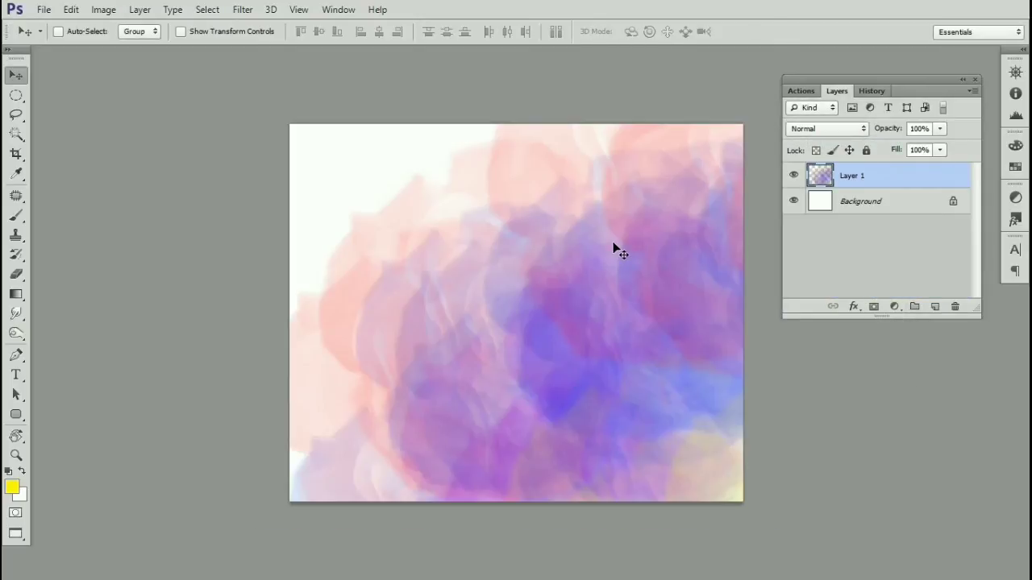
{"action": "key", "text": "ctrl+t"}
{"action": "mouse_move", "coordinate": [292, 126]}
{"action": "left_mouse_down"}
{"action": "mouse_move", "coordinate": [315, 159]}
{"action": "mouse_move", "coordinate": [673, 456]}
{"action": "mouse_move", "coordinate": [730, 490]}
{"action": "mouse_move", "coordinate": [428, 238]}
{"action": "left_mouse_up"}
{"action": "key", "text": "Return"}
{"action": "key", "text": "ctrl+space"}
{"action": "left_click", "coordinate": [513, 279], "text": "ctrl"}
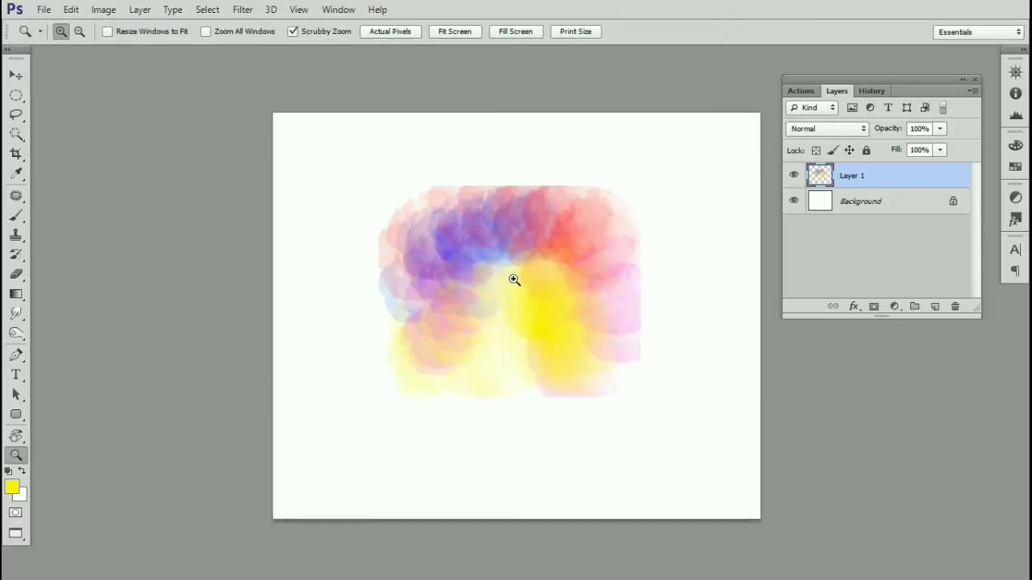
{"action": "key", "text": "f"}
{"action": "key", "text": "ctrl+minus"}
{"action": "key", "text": "ctrl+minus"}
{"action": "key", "text": "ctrl+minus"}
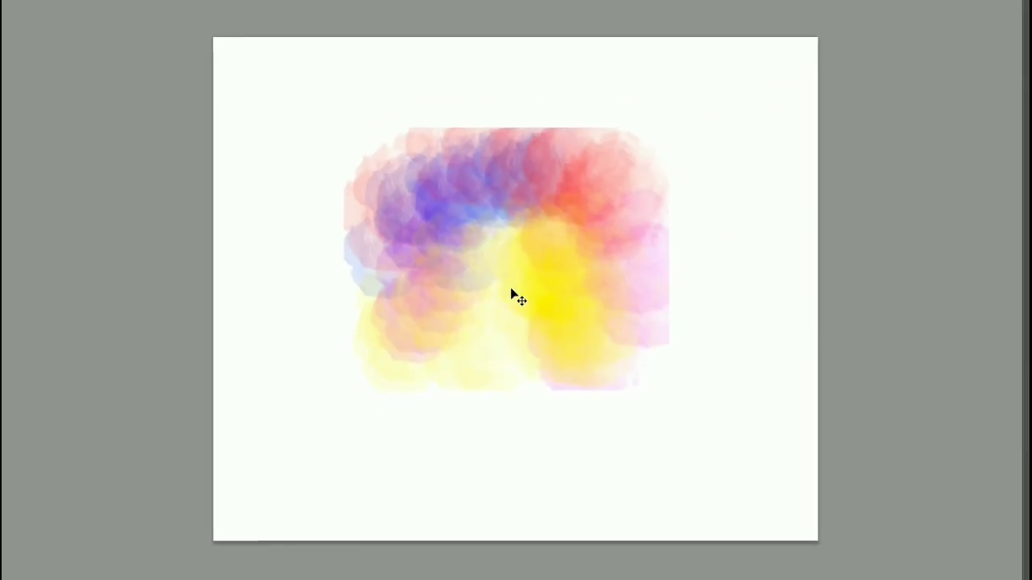
Step: Set up the Smudge tool with the 58 px textured tip, and enable Transfer with strength controlled by Pen Pressure
{"action": "key", "text": "f"}
{"action": "left_click", "coordinate": [16, 315]}
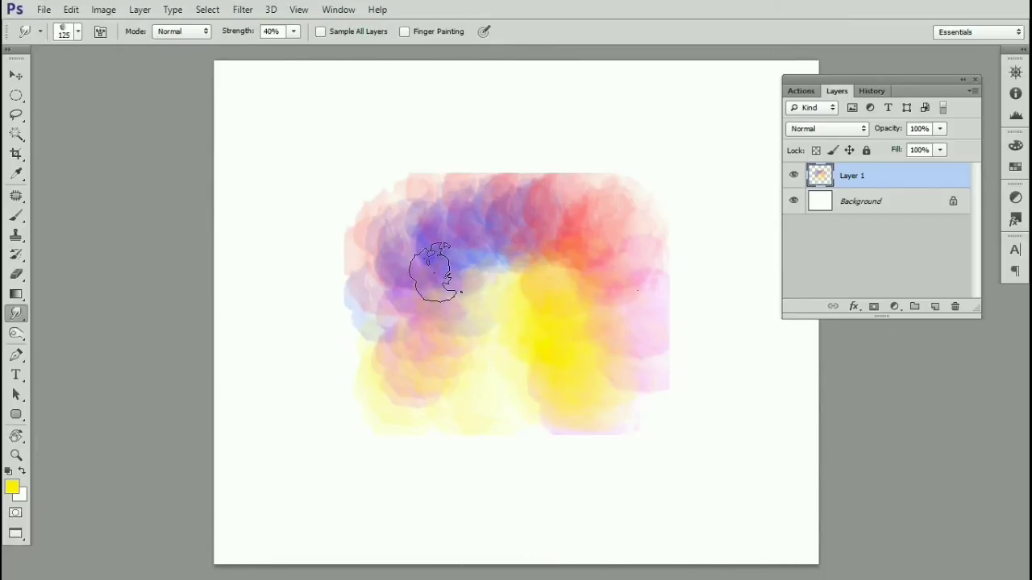
{"action": "key", "text": "ctrl+plus"}
{"action": "left_click_drag", "start_coordinate": [425, 262], "coordinate": [461, 300]}
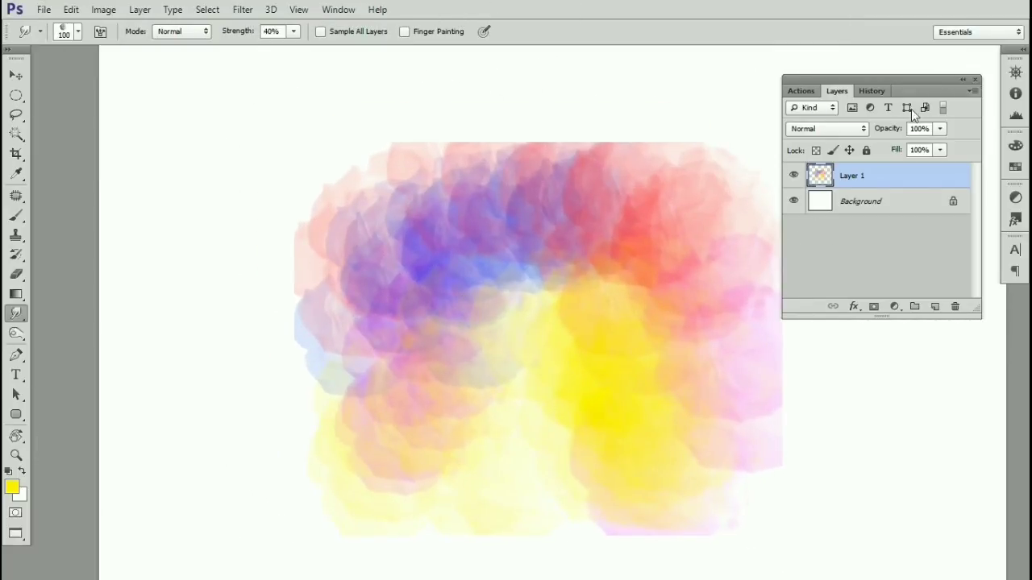
{"action": "key", "text": "F7"}
{"action": "key", "text": "F5"}
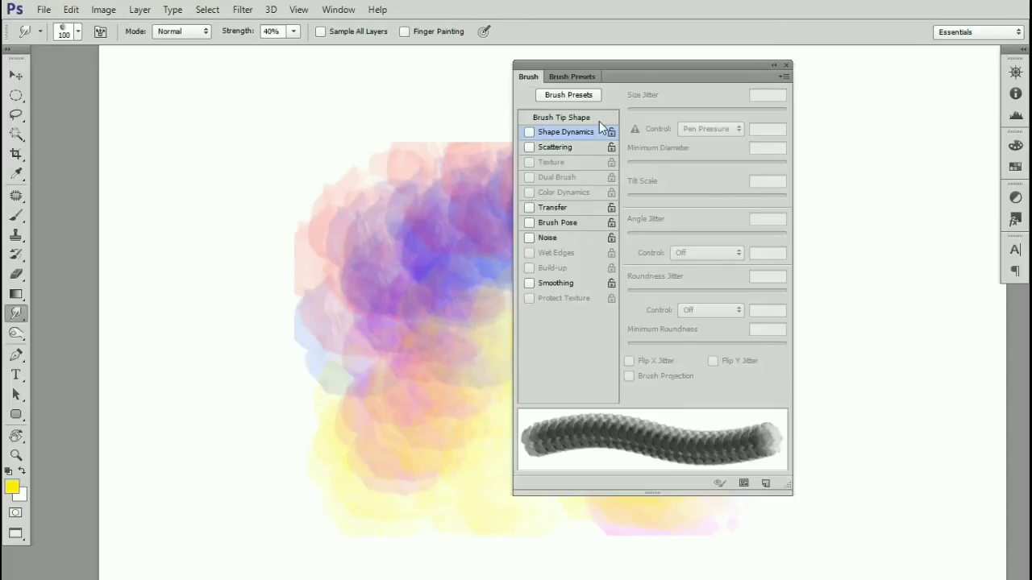
{"action": "left_click", "coordinate": [599, 119]}
{"action": "scroll", "coordinate": [778, 162], "scroll_direction": "down", "scroll_amount": 6}
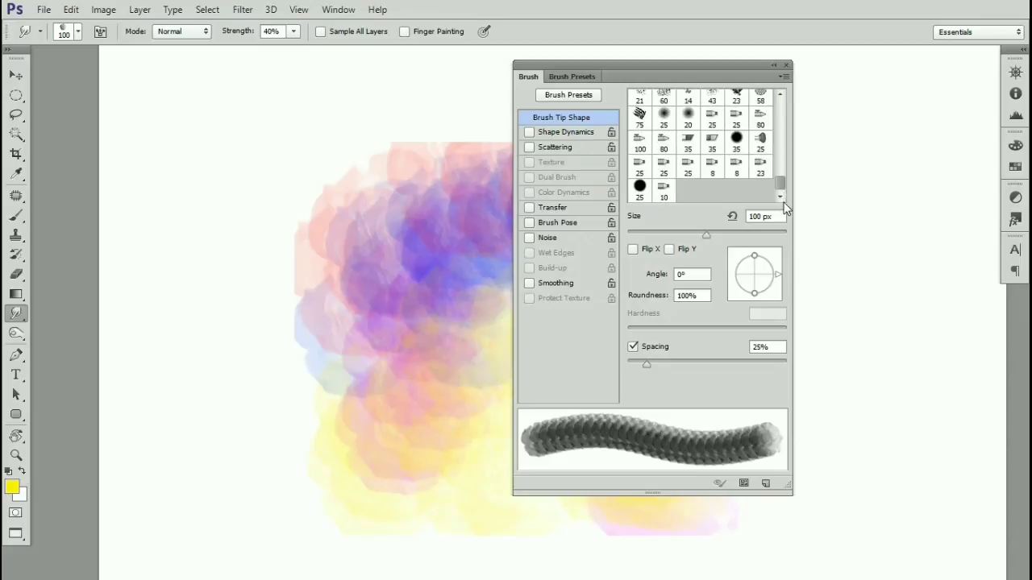
{"action": "left_click", "coordinate": [760, 97]}
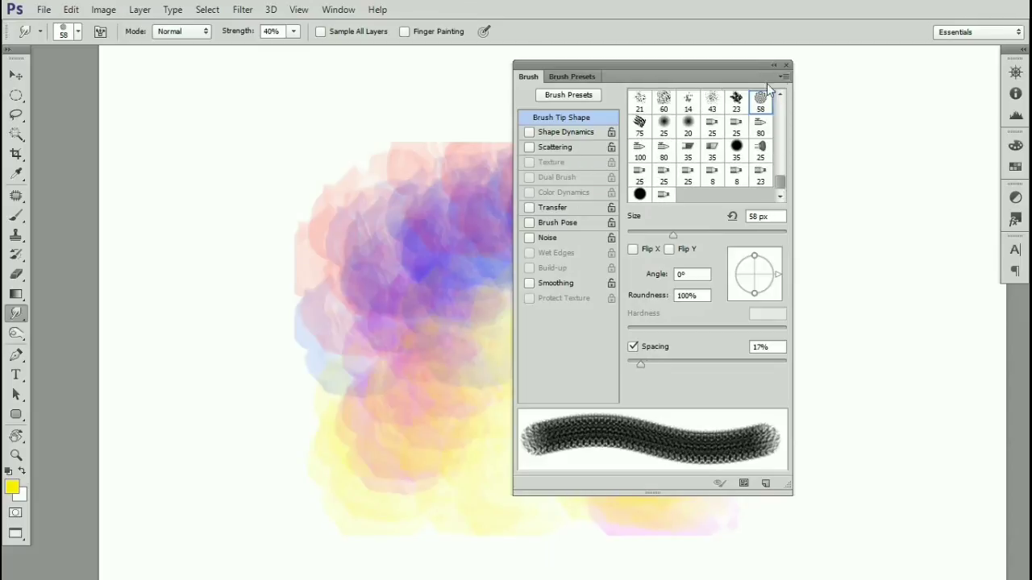
{"action": "left_click", "coordinate": [580, 207]}
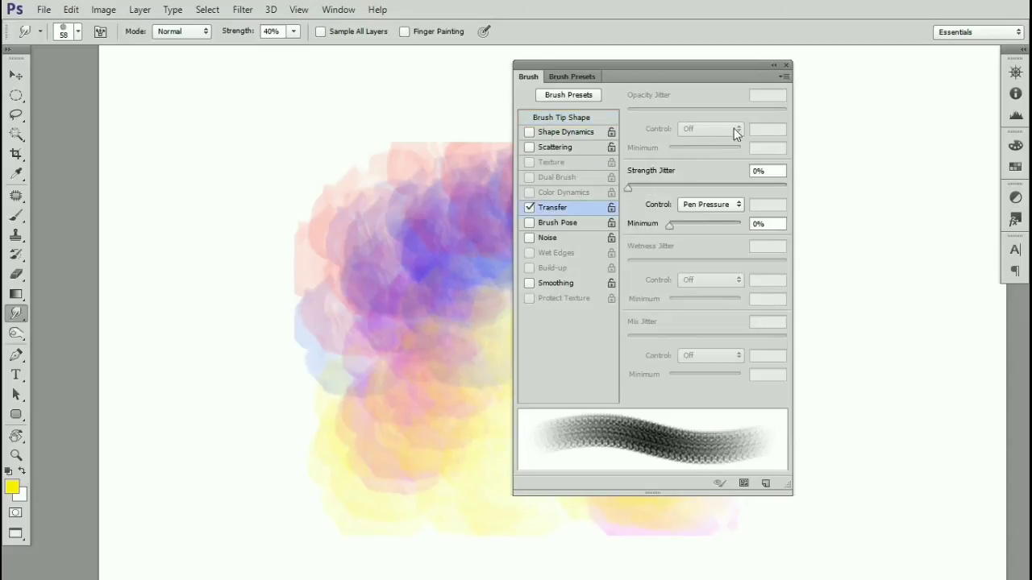
{"action": "left_click", "coordinate": [788, 64]}
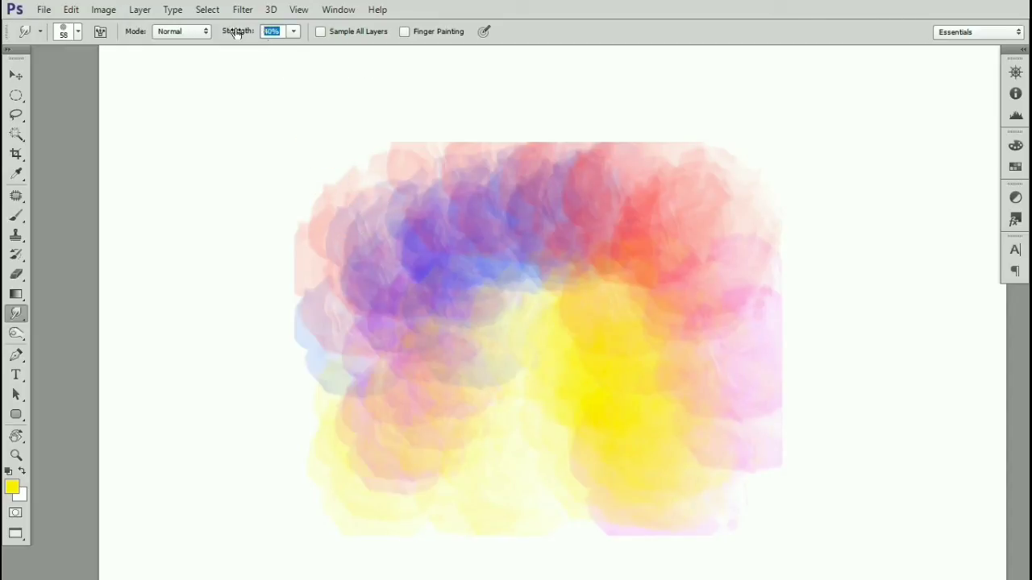
Step: Smudge the purple, pink and pale yellow patches along the painting's left side into soft rounded blobs
{"action": "key", "text": "f"}
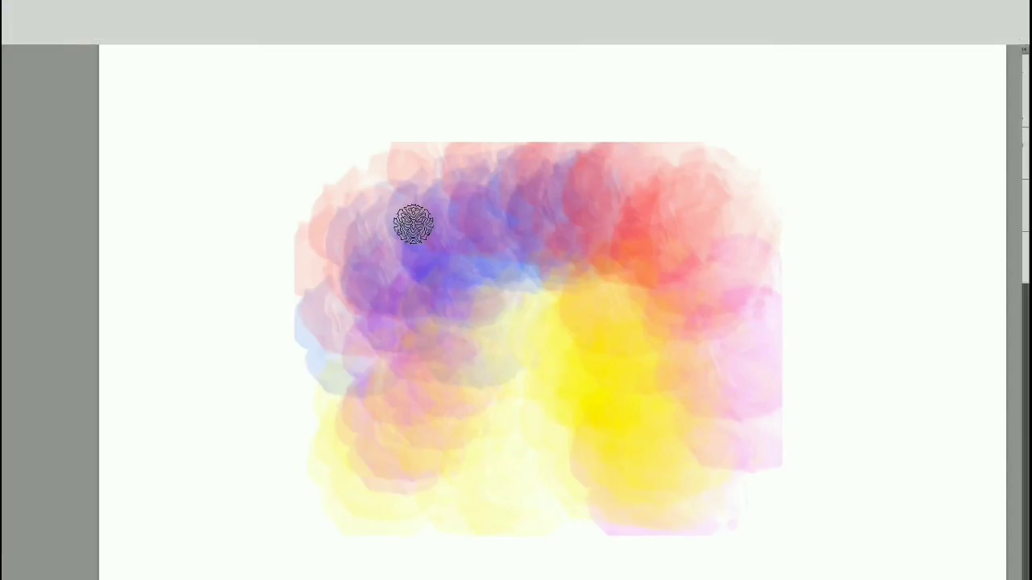
{"action": "mouse_move", "coordinate": [397, 228]}
{"action": "left_mouse_down"}
{"action": "mouse_move", "coordinate": [384, 231]}
{"action": "mouse_move", "coordinate": [389, 249]}
{"action": "mouse_move", "coordinate": [315, 233]}
{"action": "left_mouse_up"}
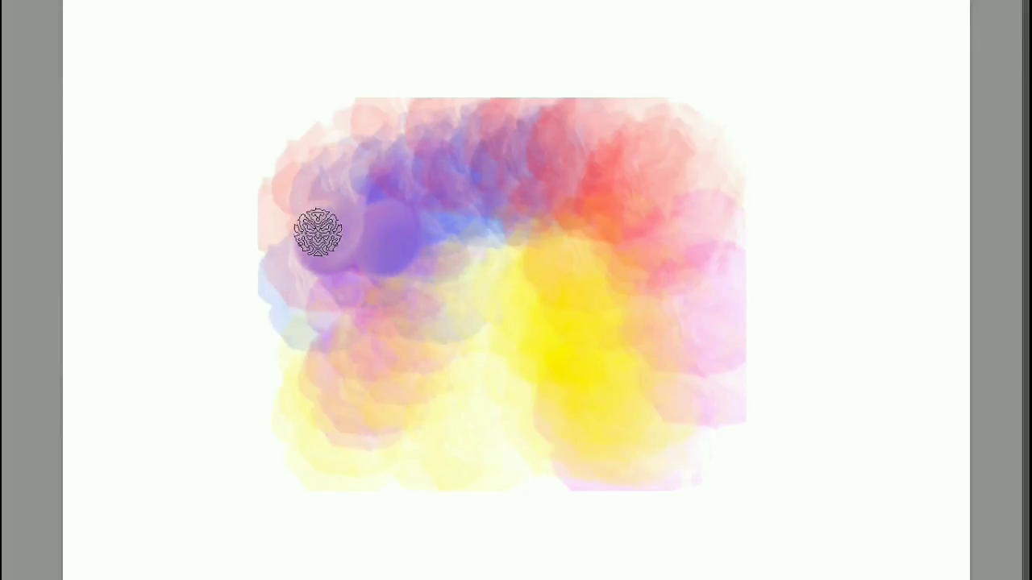
{"action": "mouse_move", "coordinate": [380, 173]}
{"action": "left_mouse_down"}
{"action": "mouse_move", "coordinate": [329, 162]}
{"action": "mouse_move", "coordinate": [322, 181]}
{"action": "mouse_move", "coordinate": [312, 158]}
{"action": "mouse_move", "coordinate": [355, 123]}
{"action": "left_mouse_up"}
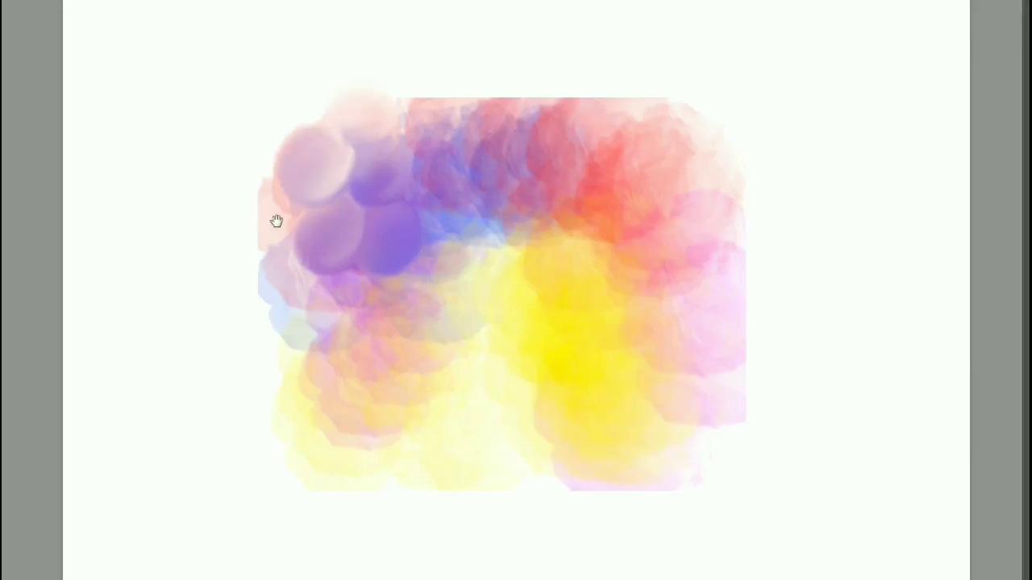
{"action": "left_click_drag", "start_coordinate": [276, 218], "coordinate": [260, 212]}
{"action": "mouse_move", "coordinate": [283, 270]}
{"action": "left_mouse_down"}
{"action": "mouse_move", "coordinate": [295, 231]}
{"action": "mouse_move", "coordinate": [286, 228]}
{"action": "left_mouse_up"}
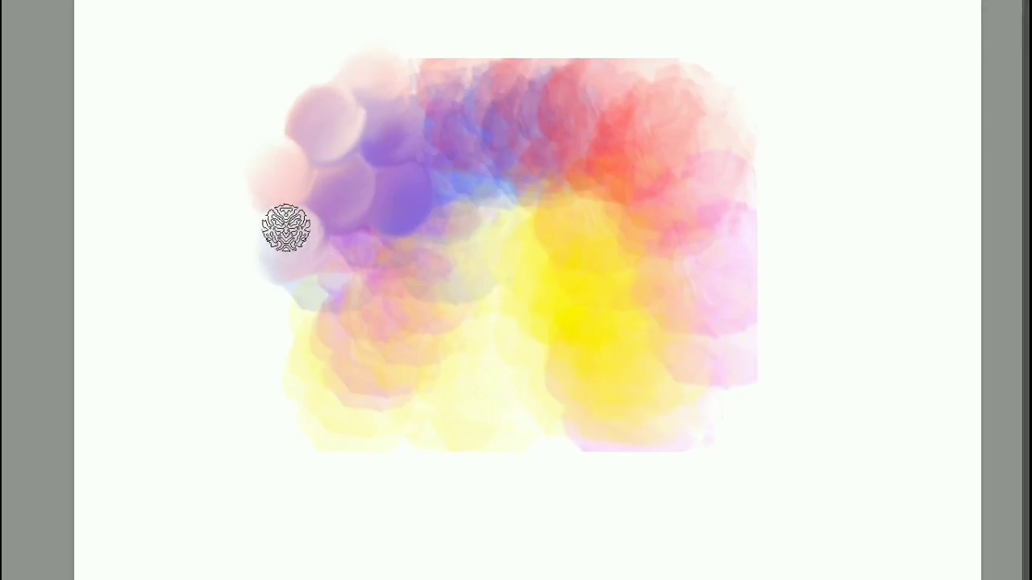
{"action": "mouse_move", "coordinate": [358, 252]}
{"action": "left_mouse_down"}
{"action": "mouse_move", "coordinate": [344, 265]}
{"action": "mouse_move", "coordinate": [360, 263]}
{"action": "left_mouse_up"}
{"action": "left_click_drag", "start_coordinate": [341, 314], "coordinate": [363, 319]}
{"action": "left_click_drag", "start_coordinate": [289, 317], "coordinate": [288, 299]}
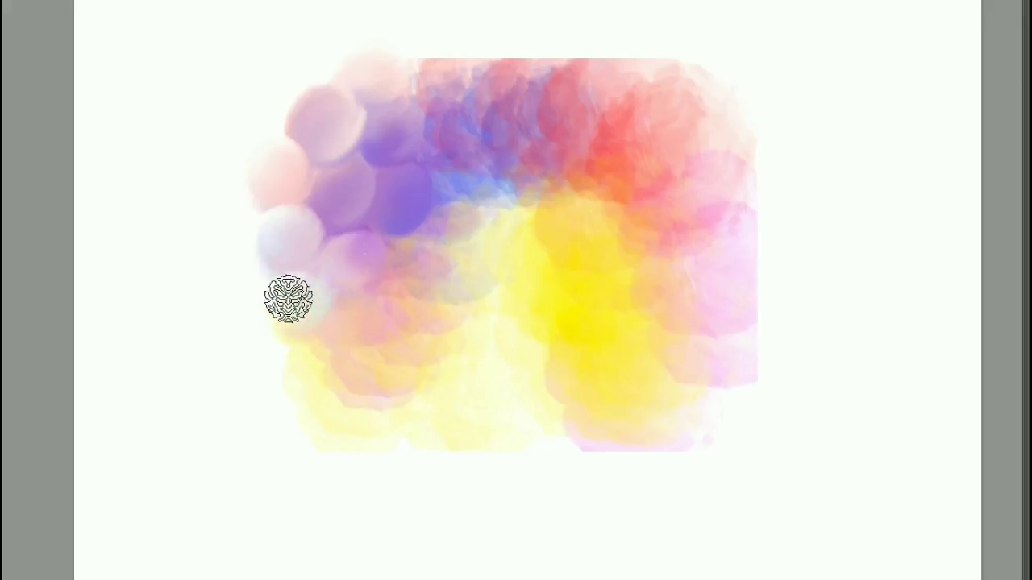
{"action": "mouse_move", "coordinate": [323, 375]}
{"action": "left_mouse_down"}
{"action": "mouse_move", "coordinate": [390, 352]}
{"action": "mouse_move", "coordinate": [389, 338]}
{"action": "mouse_move", "coordinate": [412, 338]}
{"action": "mouse_move", "coordinate": [431, 312]}
{"action": "mouse_move", "coordinate": [424, 253]}
{"action": "left_mouse_up"}
{"action": "left_click_drag", "start_coordinate": [445, 210], "coordinate": [435, 225]}
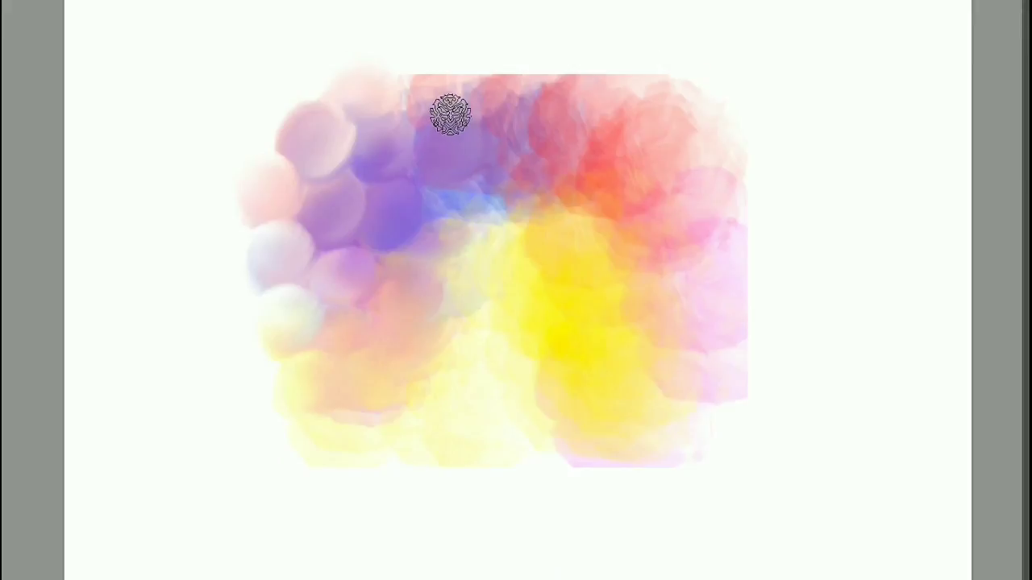
Step: Smudge the purple and red upper edge, the pink right edge and the lower right corner into soft rounded shapes
{"action": "mouse_move", "coordinate": [450, 115]}
{"action": "left_mouse_down"}
{"action": "mouse_move", "coordinate": [454, 84]}
{"action": "mouse_move", "coordinate": [436, 102]}
{"action": "mouse_move", "coordinate": [408, 99]}
{"action": "mouse_move", "coordinate": [411, 75]}
{"action": "mouse_move", "coordinate": [410, 88]}
{"action": "mouse_move", "coordinate": [483, 108]}
{"action": "mouse_move", "coordinate": [519, 98]}
{"action": "mouse_move", "coordinate": [489, 85]}
{"action": "left_mouse_up"}
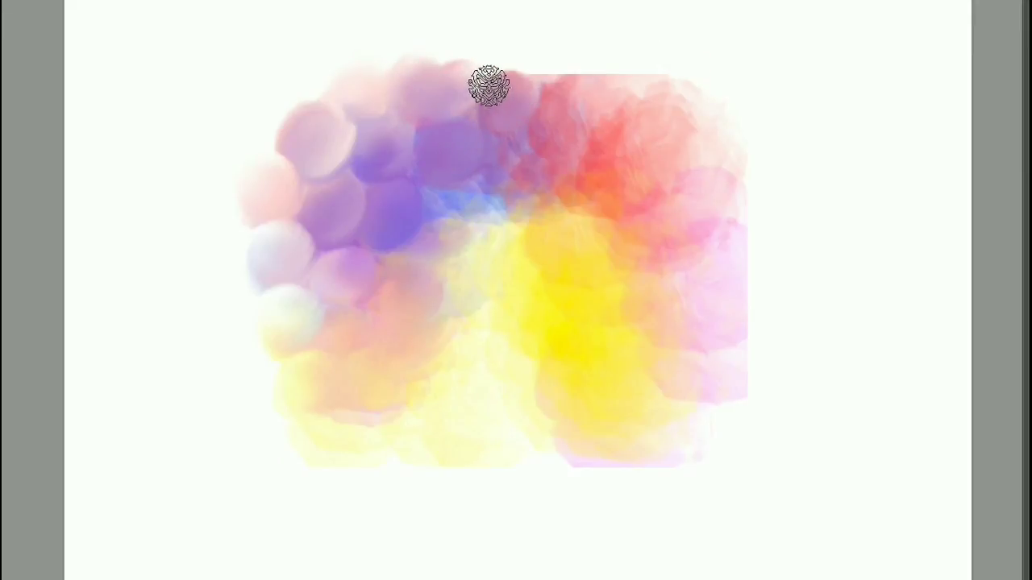
{"action": "mouse_move", "coordinate": [459, 161]}
{"action": "left_mouse_down"}
{"action": "mouse_move", "coordinate": [441, 131]}
{"action": "mouse_move", "coordinate": [446, 168]}
{"action": "left_mouse_up"}
{"action": "mouse_move", "coordinate": [328, 334]}
{"action": "left_mouse_down"}
{"action": "mouse_move", "coordinate": [346, 370]}
{"action": "mouse_move", "coordinate": [304, 404]}
{"action": "mouse_move", "coordinate": [279, 390]}
{"action": "mouse_move", "coordinate": [266, 330]}
{"action": "left_mouse_up"}
{"action": "left_click_drag", "start_coordinate": [620, 165], "coordinate": [604, 169]}
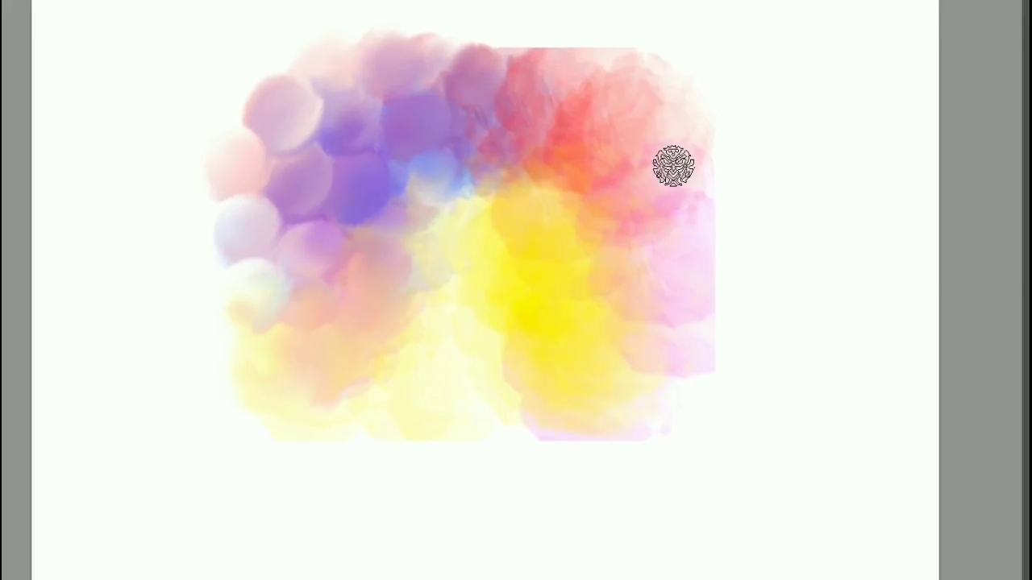
{"action": "left_click_drag", "start_coordinate": [673, 166], "coordinate": [683, 150]}
{"action": "mouse_move", "coordinate": [622, 88]}
{"action": "left_mouse_down"}
{"action": "mouse_move", "coordinate": [635, 106]}
{"action": "mouse_move", "coordinate": [633, 85]}
{"action": "mouse_move", "coordinate": [656, 91]}
{"action": "left_mouse_up"}
{"action": "mouse_move", "coordinate": [564, 85]}
{"action": "left_mouse_down"}
{"action": "mouse_move", "coordinate": [609, 58]}
{"action": "mouse_move", "coordinate": [526, 79]}
{"action": "mouse_move", "coordinate": [544, 61]}
{"action": "mouse_move", "coordinate": [604, 70]}
{"action": "mouse_move", "coordinate": [591, 59]}
{"action": "mouse_move", "coordinate": [644, 91]}
{"action": "mouse_move", "coordinate": [638, 80]}
{"action": "mouse_move", "coordinate": [693, 142]}
{"action": "mouse_move", "coordinate": [671, 183]}
{"action": "mouse_move", "coordinate": [717, 258]}
{"action": "mouse_move", "coordinate": [693, 328]}
{"action": "mouse_move", "coordinate": [706, 319]}
{"action": "mouse_move", "coordinate": [705, 377]}
{"action": "mouse_move", "coordinate": [663, 406]}
{"action": "mouse_move", "coordinate": [664, 395]}
{"action": "mouse_move", "coordinate": [630, 406]}
{"action": "mouse_move", "coordinate": [637, 453]}
{"action": "mouse_move", "coordinate": [580, 442]}
{"action": "mouse_move", "coordinate": [591, 460]}
{"action": "mouse_move", "coordinate": [556, 425]}
{"action": "mouse_move", "coordinate": [565, 468]}
{"action": "mouse_move", "coordinate": [634, 451]}
{"action": "left_mouse_up"}
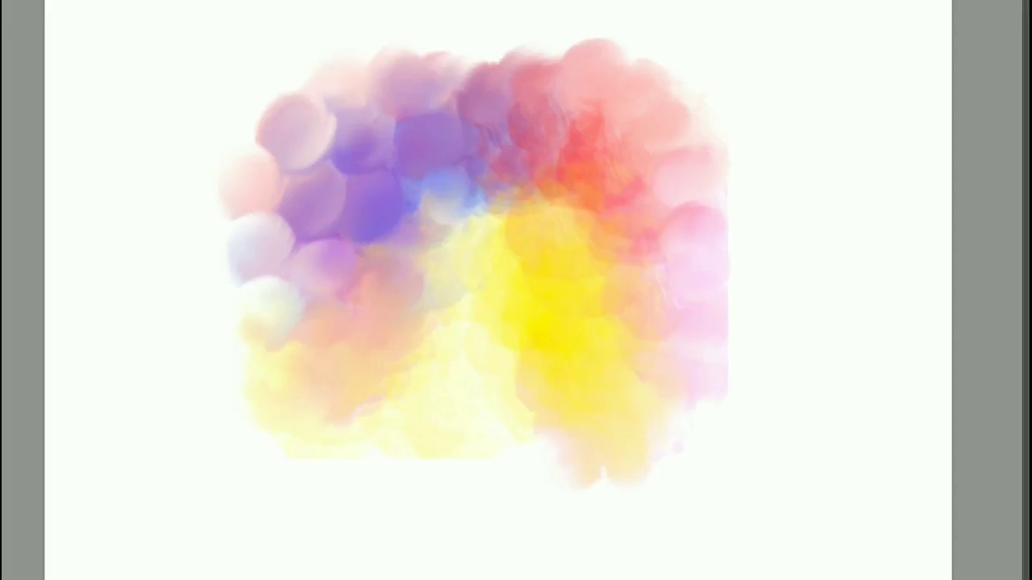
Step: Blend the inner red, orange, blue and yellow areas of the painting together with the Smudge tool
{"action": "mouse_move", "coordinate": [638, 357]}
{"action": "left_mouse_down"}
{"action": "mouse_move", "coordinate": [615, 296]}
{"action": "mouse_move", "coordinate": [607, 311]}
{"action": "mouse_move", "coordinate": [613, 254]}
{"action": "mouse_move", "coordinate": [600, 254]}
{"action": "mouse_move", "coordinate": [644, 251]}
{"action": "mouse_move", "coordinate": [581, 191]}
{"action": "mouse_move", "coordinate": [642, 170]}
{"action": "mouse_move", "coordinate": [559, 165]}
{"action": "mouse_move", "coordinate": [598, 110]}
{"action": "mouse_move", "coordinate": [492, 176]}
{"action": "mouse_move", "coordinate": [517, 196]}
{"action": "mouse_move", "coordinate": [495, 199]}
{"action": "mouse_move", "coordinate": [477, 190]}
{"action": "mouse_move", "coordinate": [487, 135]}
{"action": "mouse_move", "coordinate": [522, 123]}
{"action": "mouse_move", "coordinate": [548, 163]}
{"action": "mouse_move", "coordinate": [569, 156]}
{"action": "mouse_move", "coordinate": [545, 208]}
{"action": "mouse_move", "coordinate": [478, 248]}
{"action": "mouse_move", "coordinate": [475, 213]}
{"action": "mouse_move", "coordinate": [469, 233]}
{"action": "mouse_move", "coordinate": [507, 246]}
{"action": "mouse_move", "coordinate": [447, 228]}
{"action": "mouse_move", "coordinate": [523, 218]}
{"action": "mouse_move", "coordinate": [553, 181]}
{"action": "mouse_move", "coordinate": [572, 185]}
{"action": "mouse_move", "coordinate": [547, 242]}
{"action": "mouse_move", "coordinate": [575, 266]}
{"action": "mouse_move", "coordinate": [606, 243]}
{"action": "left_mouse_up"}
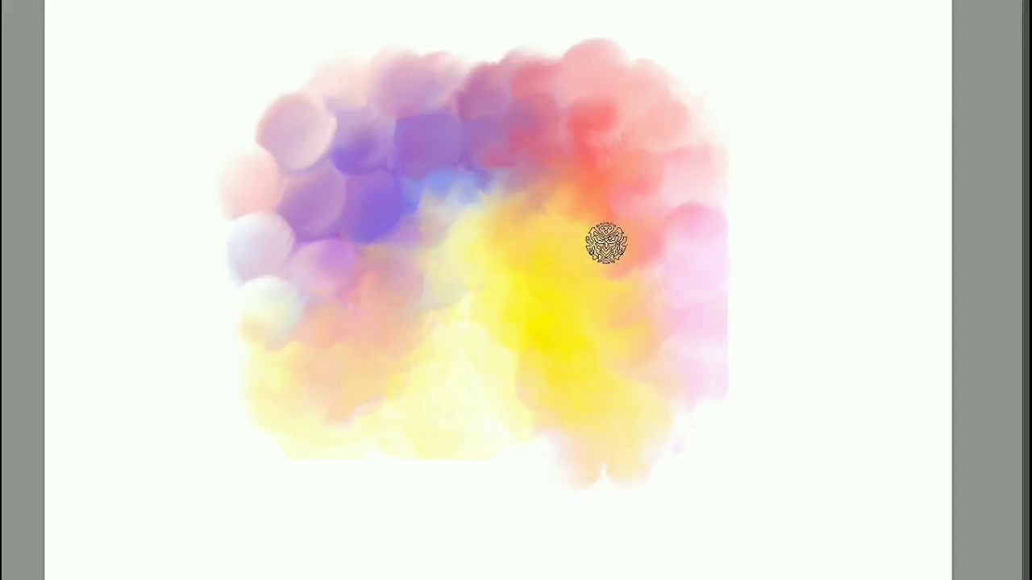
{"action": "mouse_move", "coordinate": [422, 249]}
{"action": "left_mouse_down"}
{"action": "mouse_move", "coordinate": [431, 278]}
{"action": "mouse_move", "coordinate": [469, 237]}
{"action": "mouse_move", "coordinate": [412, 223]}
{"action": "mouse_move", "coordinate": [472, 215]}
{"action": "mouse_move", "coordinate": [504, 241]}
{"action": "mouse_move", "coordinate": [410, 323]}
{"action": "mouse_move", "coordinate": [413, 378]}
{"action": "mouse_move", "coordinate": [377, 405]}
{"action": "mouse_move", "coordinate": [411, 429]}
{"action": "mouse_move", "coordinate": [519, 374]}
{"action": "mouse_move", "coordinate": [521, 356]}
{"action": "mouse_move", "coordinate": [600, 365]}
{"action": "left_mouse_up"}
{"action": "left_click_drag", "start_coordinate": [617, 417], "coordinate": [667, 403]}
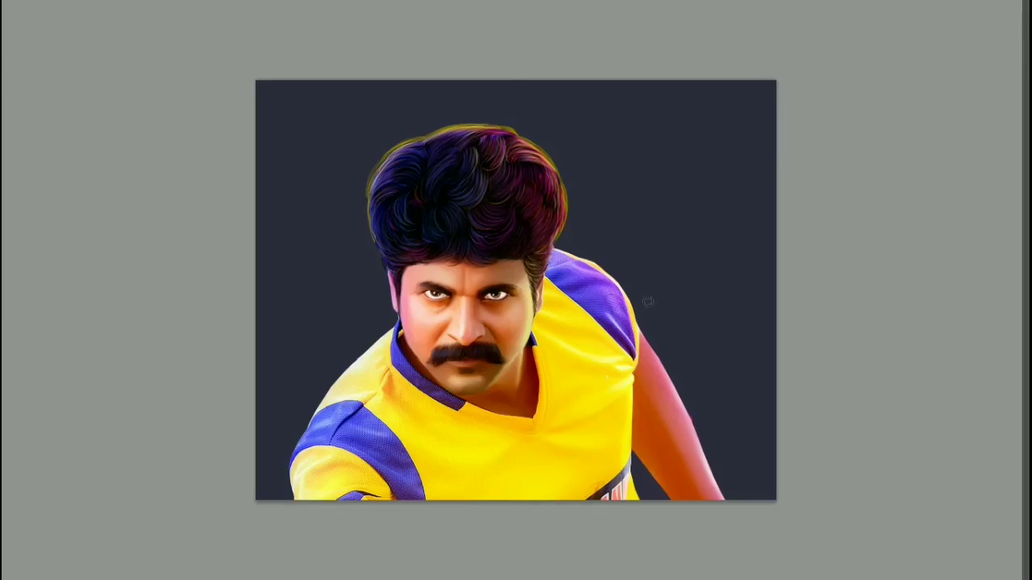
Step: Enlarge the smudged colours in the portrait document around the head and shoulders, and arrange their layer behind the figure
{"action": "key", "text": "f"}
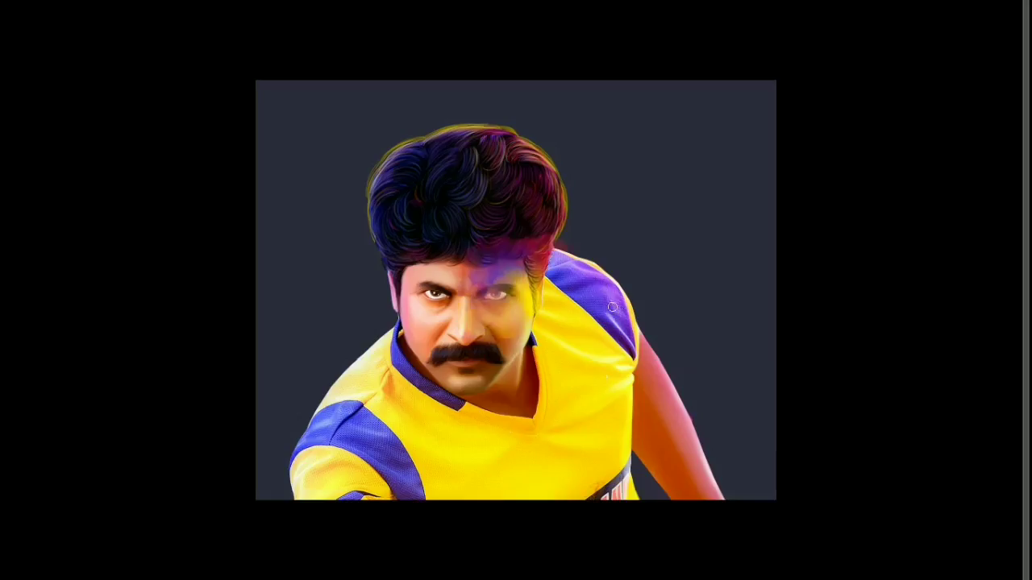
{"action": "left_click_drag", "start_coordinate": [580, 238], "coordinate": [776, 128]}
{"action": "key", "text": "Return"}
{"action": "left_click_drag", "start_coordinate": [669, 248], "coordinate": [644, 262]}
{"action": "key", "text": "ctrl+bracketleft"}
{"action": "key", "text": "ctrl+bracketleft"}
{"action": "key", "text": "ctrl+bracketright"}
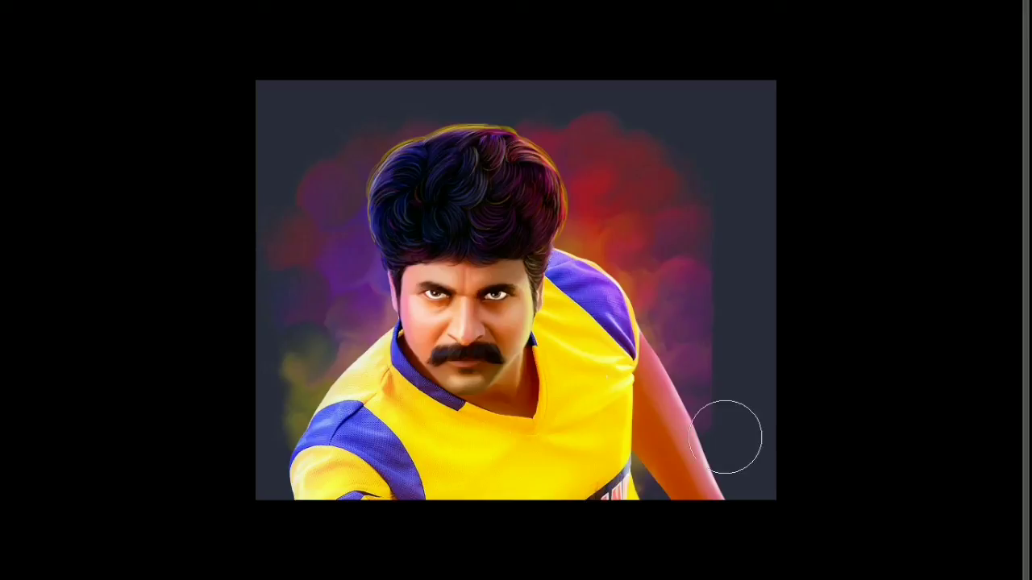
Step: Scale the colour layer behind the figure up to the full canvas width, about 7.9 by 7.0 in
{"action": "key", "text": "ctrl+t"}
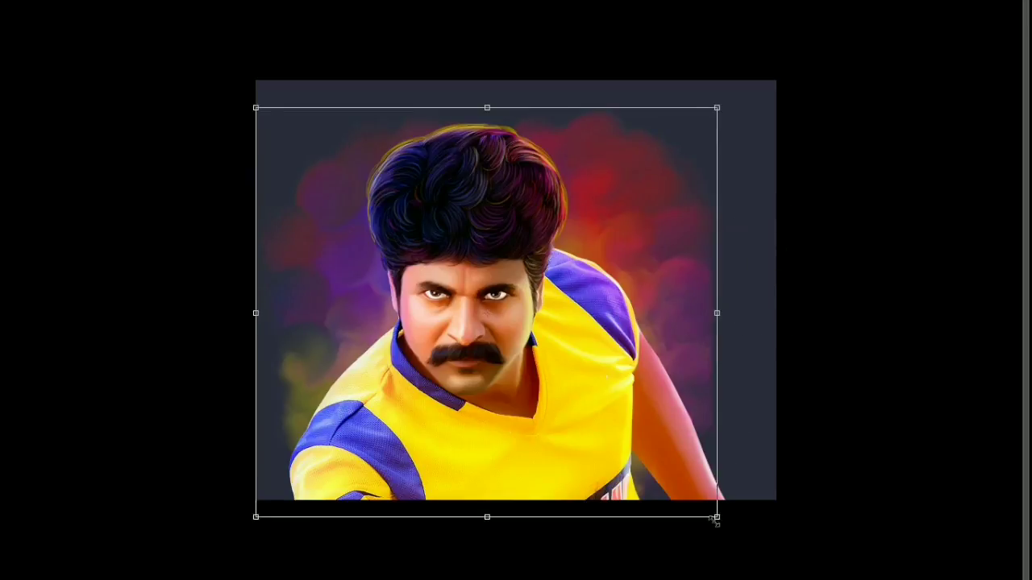
{"action": "left_click_drag", "start_coordinate": [716, 517], "coordinate": [711, 218]}
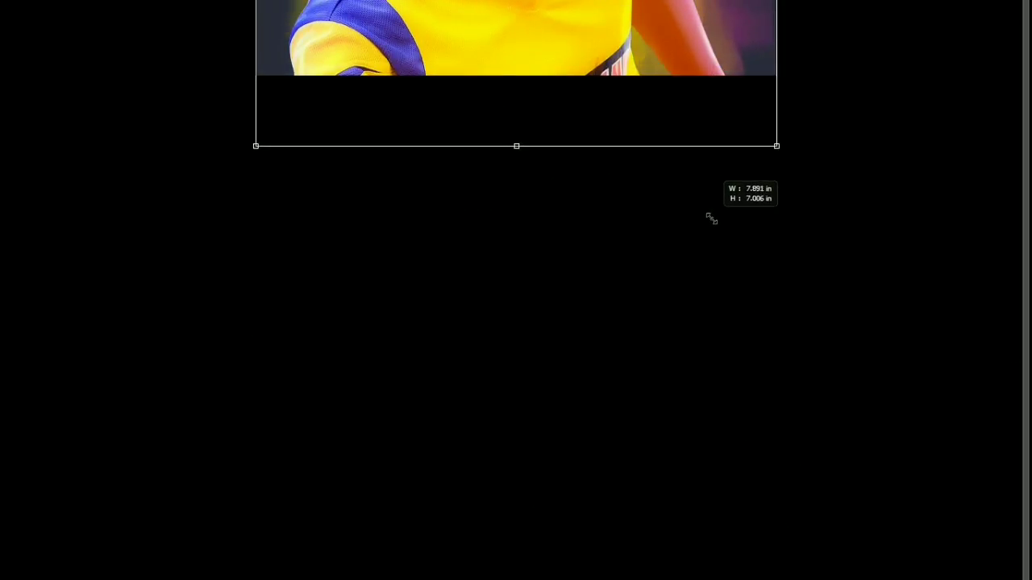
{"action": "left_click_drag", "start_coordinate": [633, 42], "coordinate": [664, 442]}
{"action": "left_click_drag", "start_coordinate": [746, 348], "coordinate": [748, 319]}
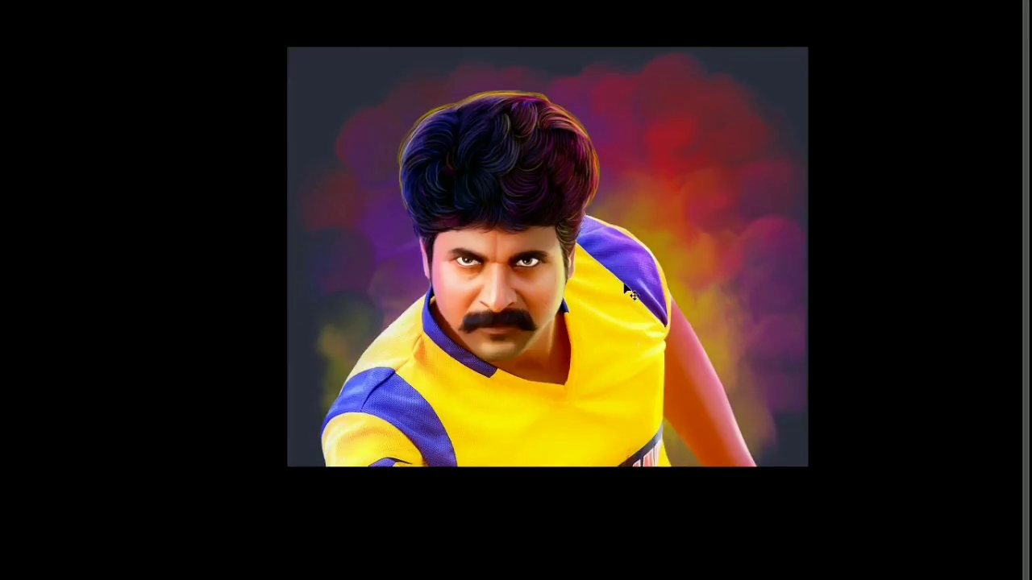
Step: Lower the opacity of the full-width colour layer to make the background glow more subdued
{"action": "key", "text": "1"}
{"action": "key", "text": "0"}
{"action": "key", "text": "3"}
{"action": "key", "text": "ctrl+z"}
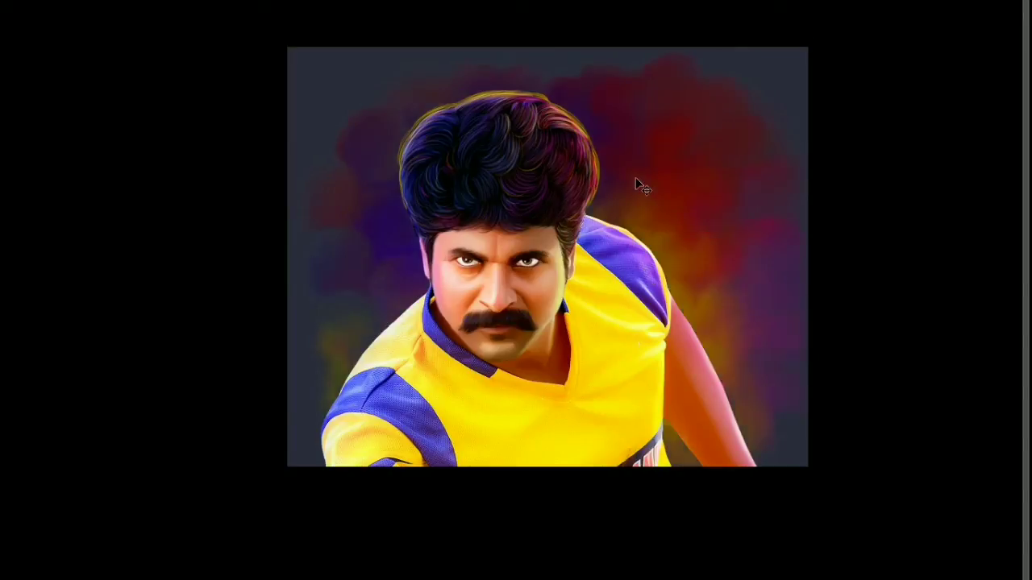
Step: Scale a second copy of the colours down to about two thirds of the canvas width and position it behind the head
{"action": "key", "text": "ctrl+t"}
{"action": "left_click_drag", "start_coordinate": [809, 47], "coordinate": [727, 142]}
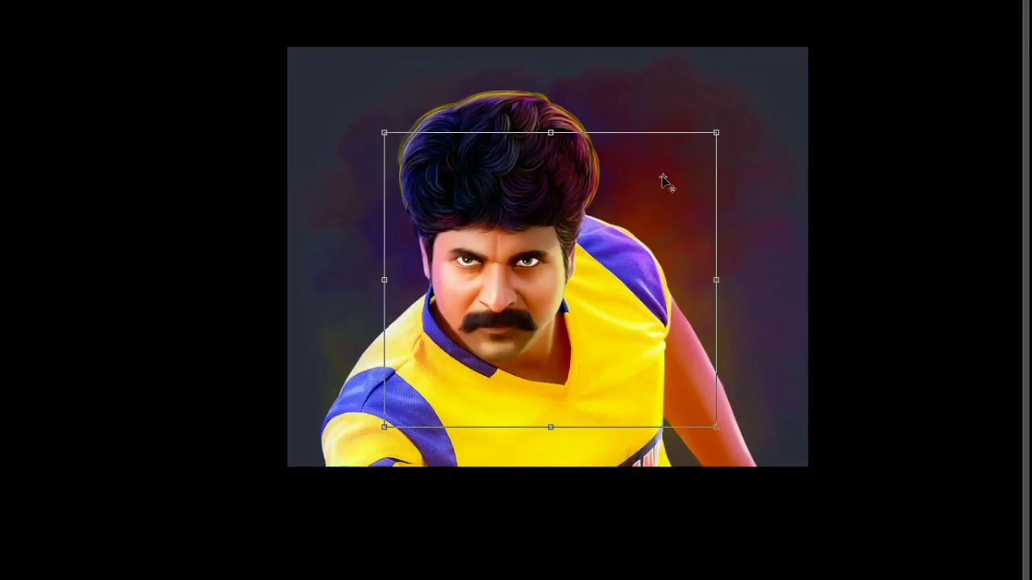
{"action": "key", "text": "Return"}
{"action": "left_click_drag", "start_coordinate": [663, 184], "coordinate": [636, 189]}
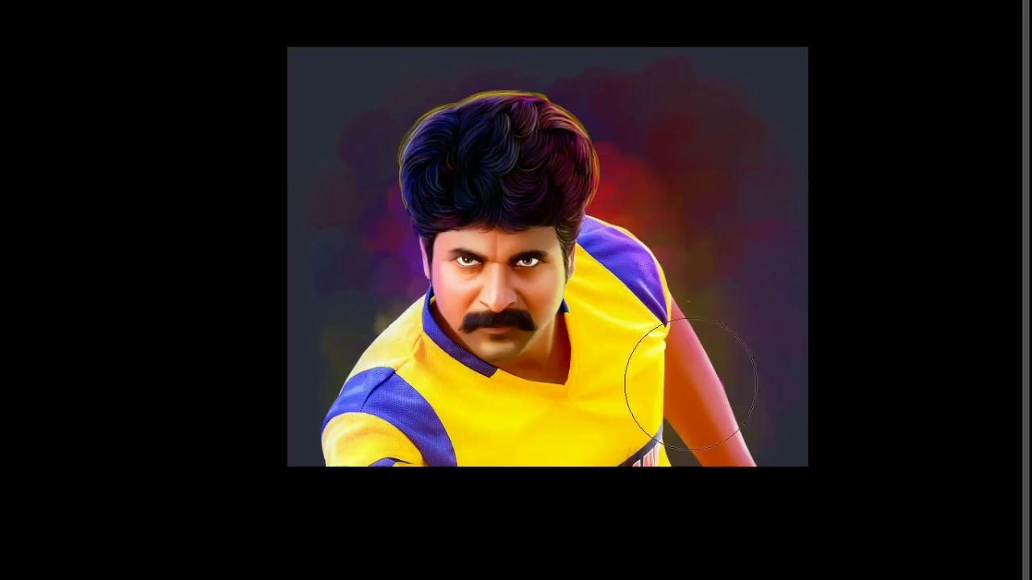
{"action": "key", "text": "ctrl+plus"}
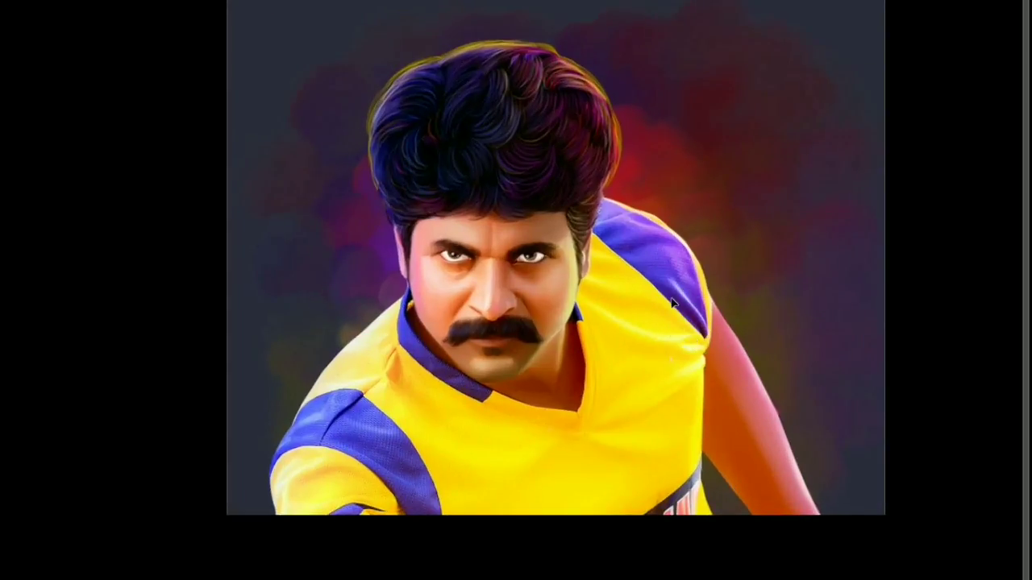
{"action": "left_click_drag", "start_coordinate": [657, 187], "coordinate": [687, 207]}
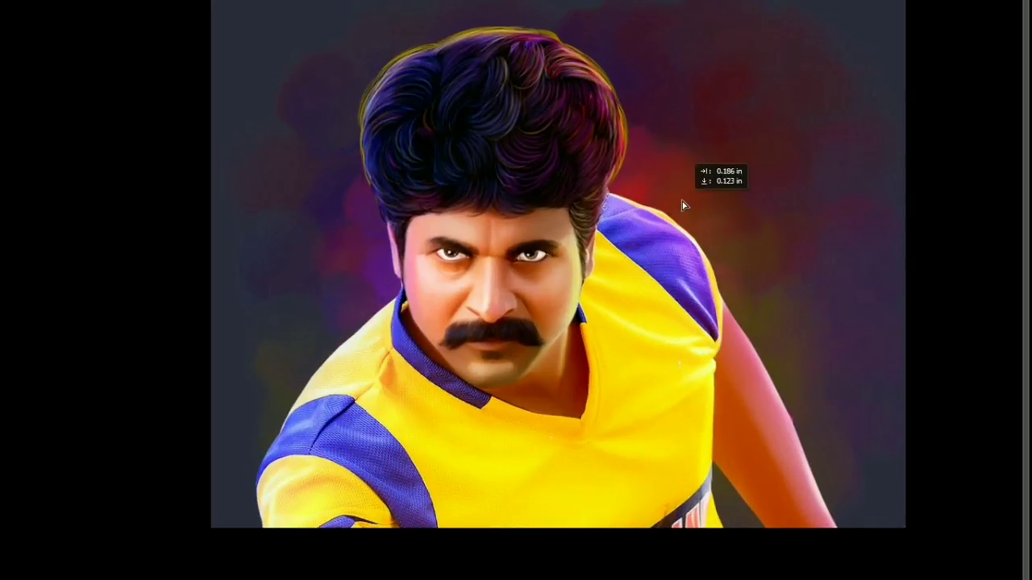
Step: Scale the second colour copy behind the head to about 5.2 by 4.6 in and check it against the portrait
{"action": "key", "text": "ctrl+t"}
{"action": "left_click_drag", "start_coordinate": [748, 118], "coordinate": [755, 112]}
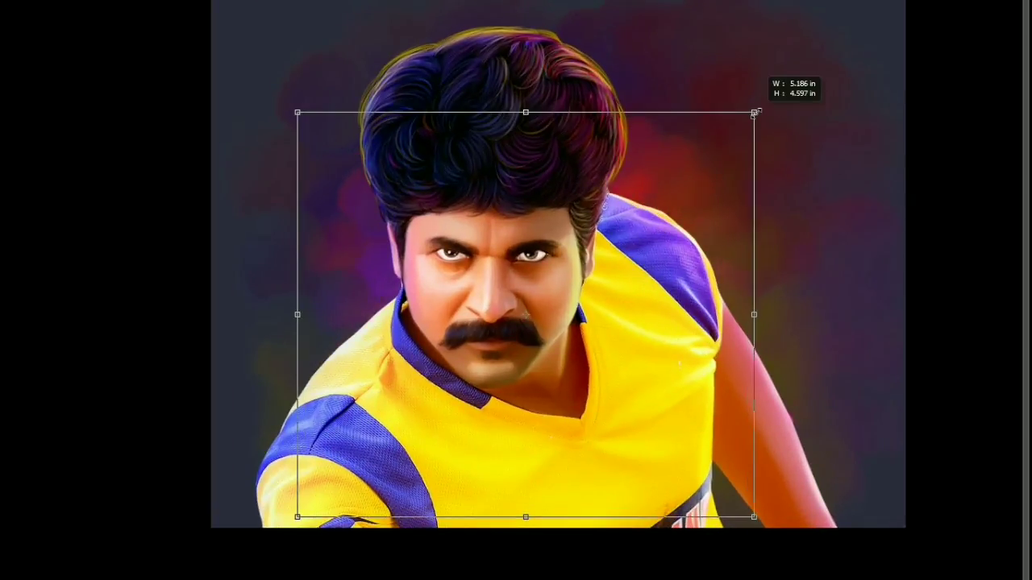
{"action": "key", "text": "Return"}
{"action": "scroll", "coordinate": [564, 265], "scroll_direction": "up", "scroll_amount": 2}
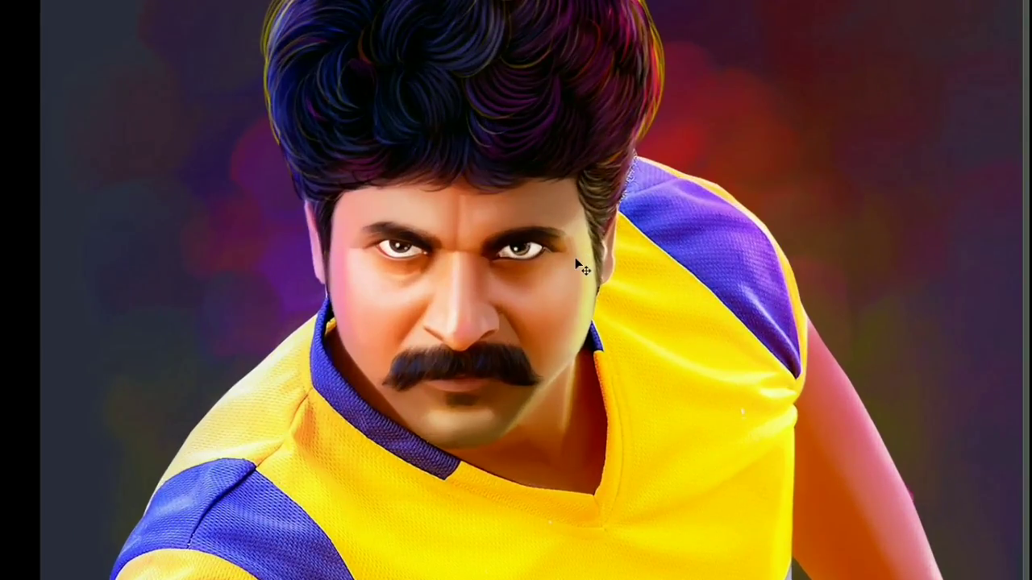
{"action": "scroll", "coordinate": [574, 258], "scroll_direction": "up", "scroll_amount": 1}
{"action": "key", "text": "ctrl+minus"}
{"action": "key", "text": "ctrl+plus"}
{"action": "scroll", "coordinate": [578, 263], "scroll_direction": "down", "scroll_amount": 2}
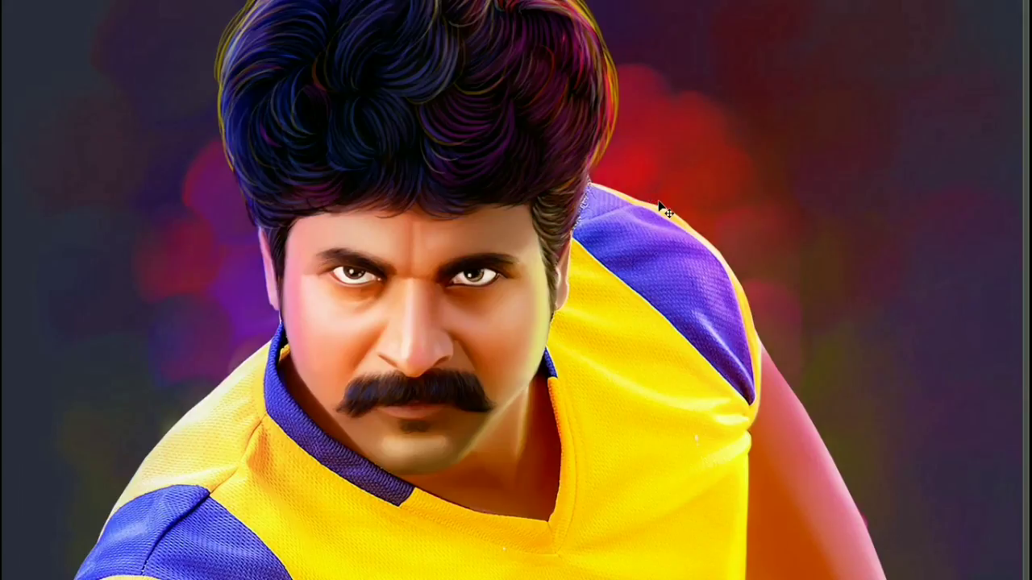
Step: Try the second colour copy at a smaller size, a little over half the canvas width, behind the head
{"action": "scroll", "coordinate": [671, 187], "scroll_direction": "down", "scroll_amount": 2}
{"action": "key", "text": "ctrl+t"}
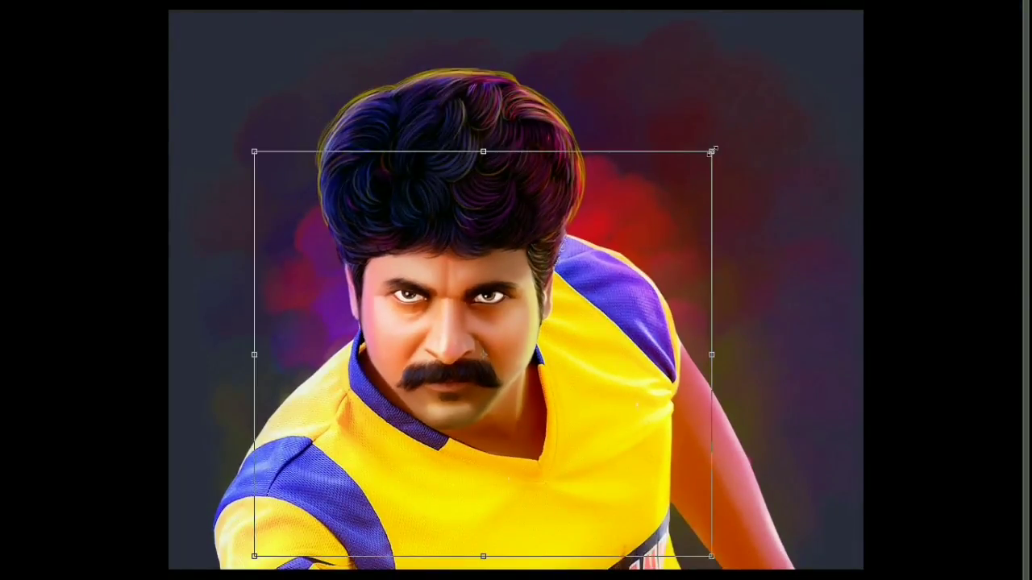
{"action": "left_click_drag", "start_coordinate": [713, 151], "coordinate": [659, 231]}
{"action": "key", "text": "Return"}
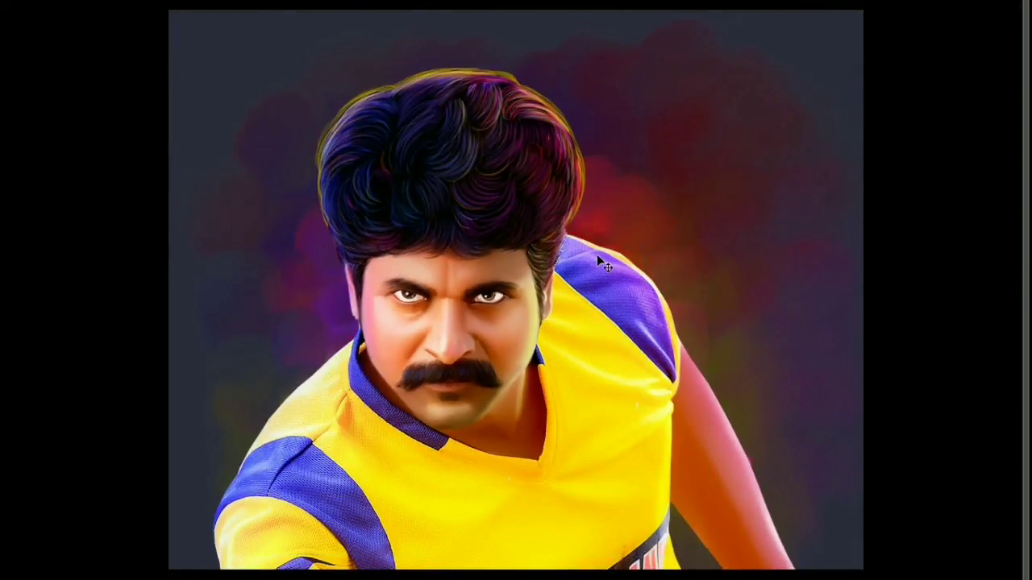
{"action": "key", "text": "ctrl+t"}
{"action": "left_click_drag", "start_coordinate": [646, 222], "coordinate": [676, 192]}
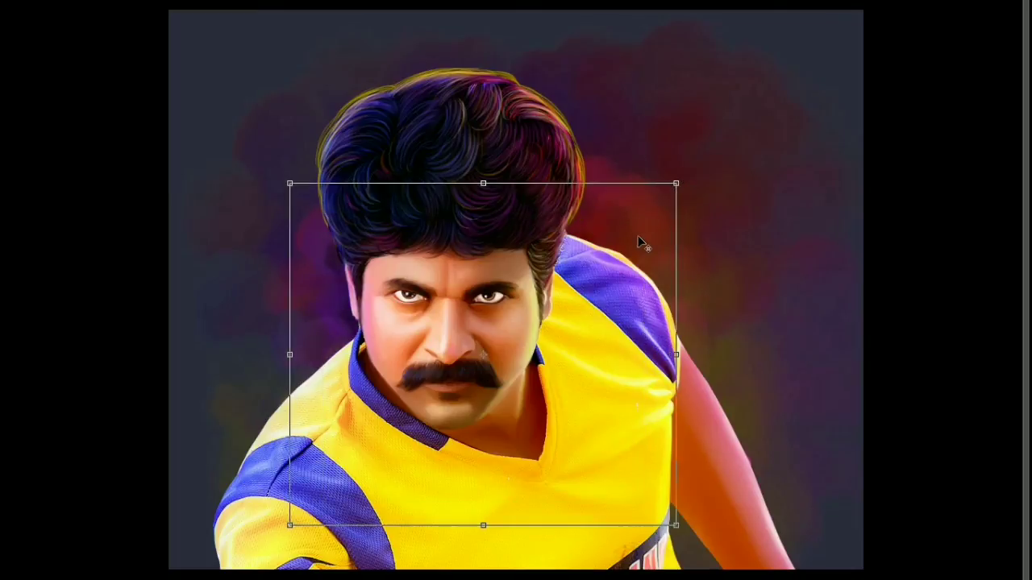
{"action": "right_click", "coordinate": [642, 225]}
{"action": "key", "text": "Return"}
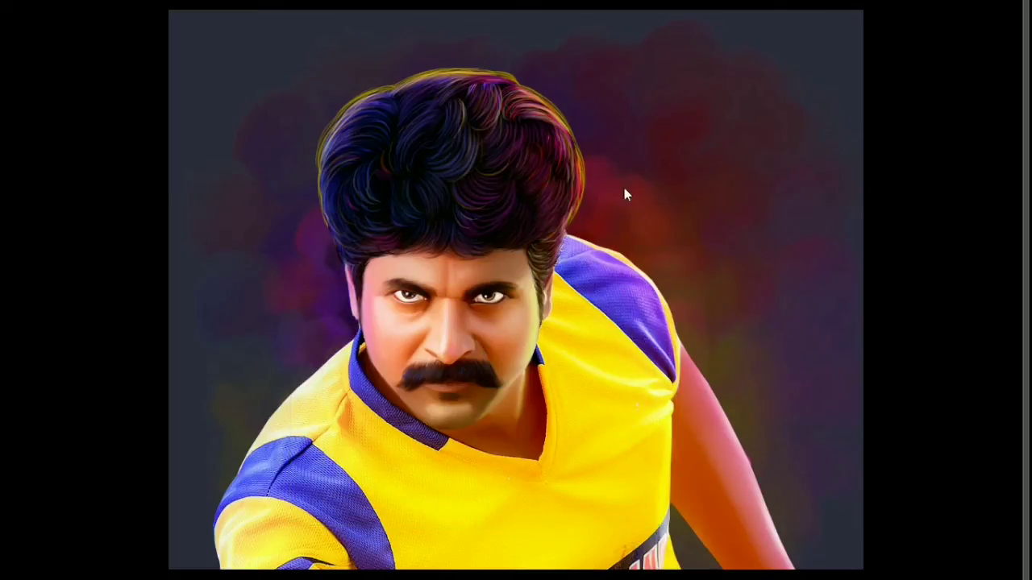
Step: Enlarge the second colour copy to about four fifths of the canvas width and nudge it slightly upward behind the figure
{"action": "right_click", "coordinate": [624, 188]}
{"action": "left_click", "coordinate": [656, 196]}
{"action": "key", "text": "ctrl+t"}
{"action": "left_click_drag", "start_coordinate": [703, 162], "coordinate": [767, 98]}
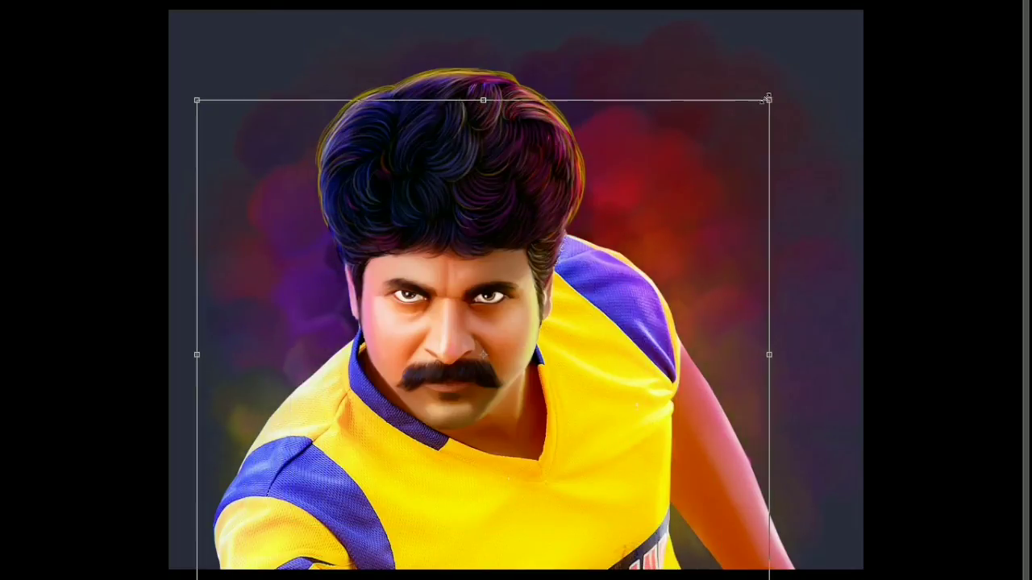
{"action": "left_click_drag", "start_coordinate": [648, 222], "coordinate": [649, 216]}
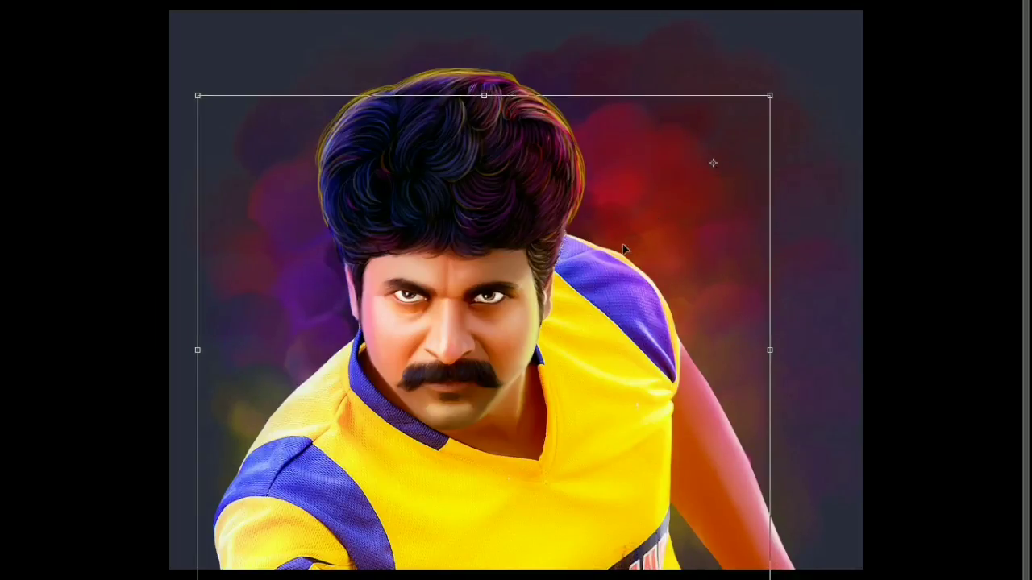
{"action": "key", "text": "Return"}
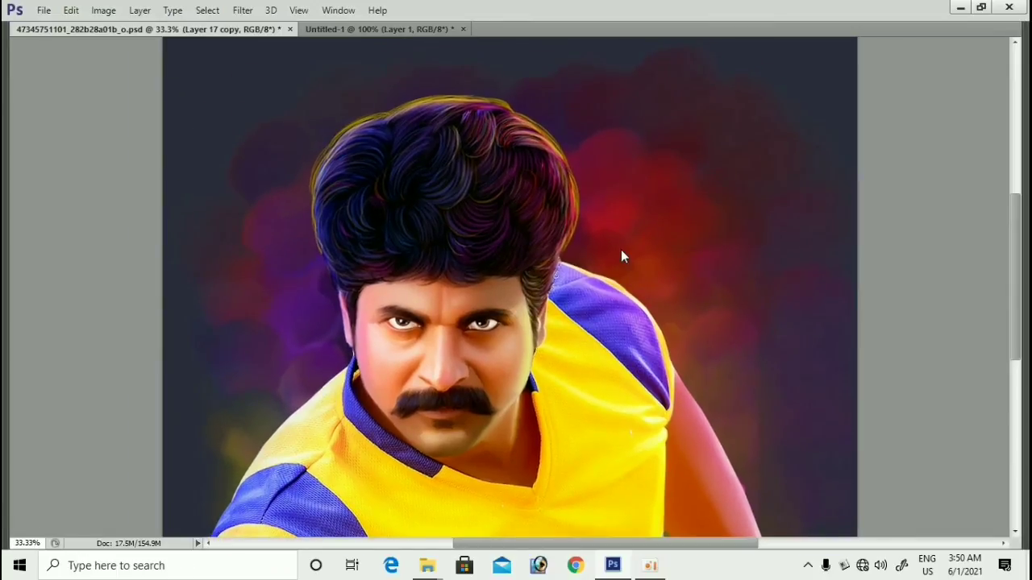
Step: Browse the painting folders and open Light.psd as a source of light effects
{"action": "key", "text": "ctrl+o"}
{"action": "left_click", "coordinate": [621, 256]}
{"action": "key", "text": "BackSpace"}
{"action": "scroll", "coordinate": [495, 352], "scroll_direction": "down", "scroll_amount": 1}
{"action": "double_click", "coordinate": [242, 346]}
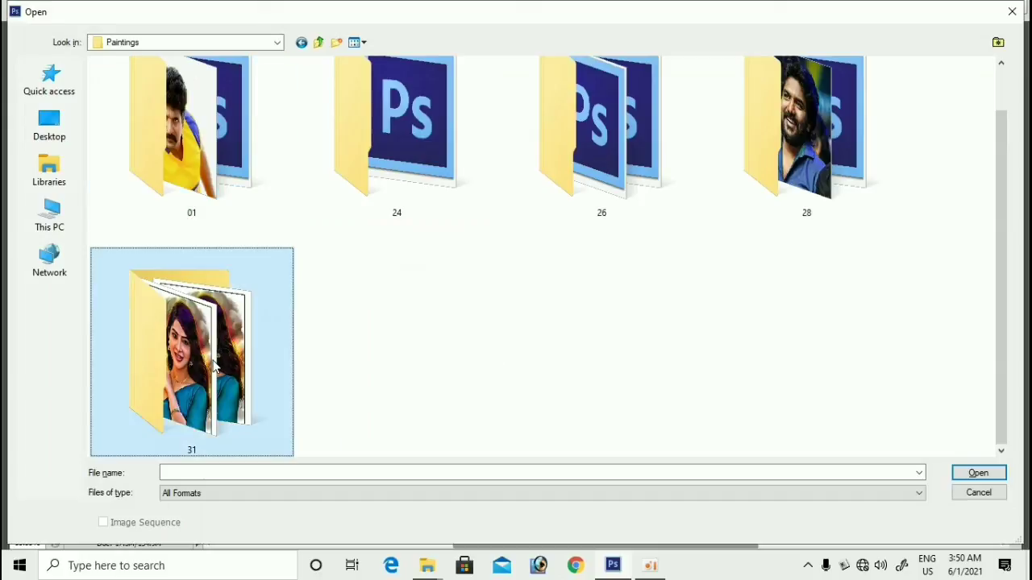
{"action": "double_click", "coordinate": [125, 133]}
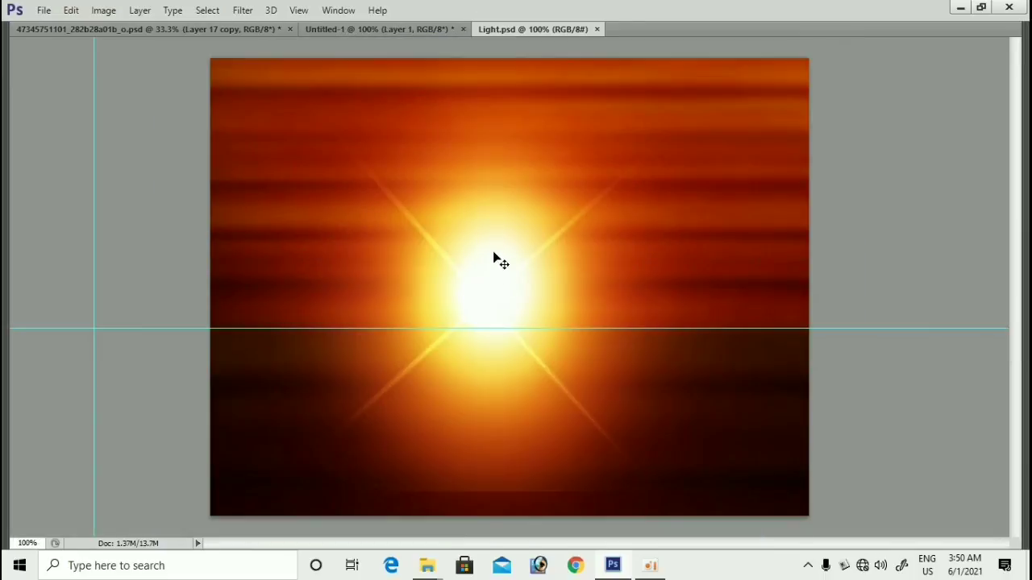
Step: Move the star flare on Layer 23 copy 18 away from the round glow to the canvas's lower-right area
{"action": "right_click", "coordinate": [491, 201]}
{"action": "left_click", "coordinate": [508, 210]}
{"action": "left_click_drag", "start_coordinate": [509, 210], "coordinate": [635, 266]}
{"action": "key", "text": "ctrl+z"}
{"action": "left_click_drag", "start_coordinate": [549, 270], "coordinate": [594, 346]}
{"action": "right_click", "coordinate": [491, 201]}
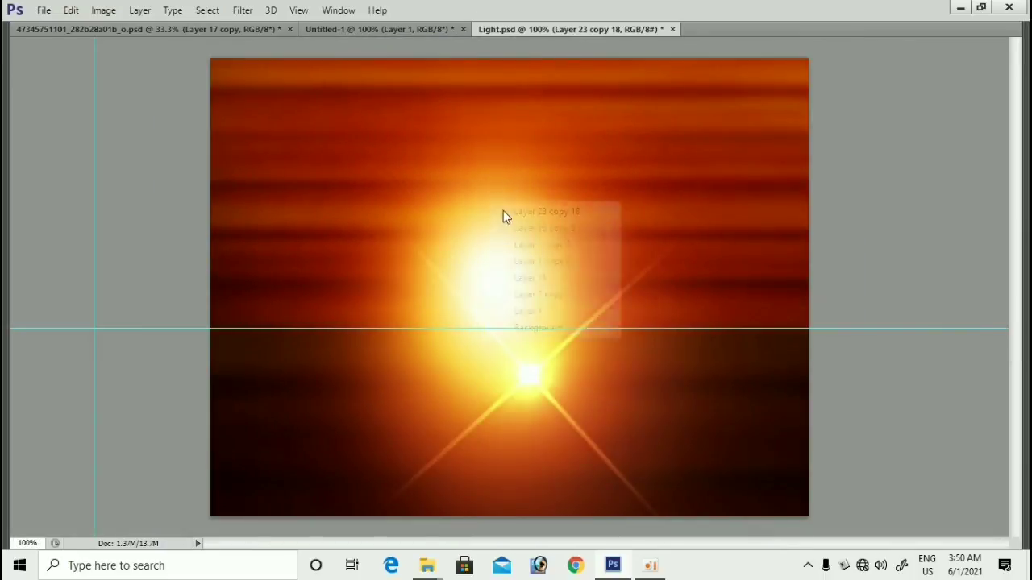
{"action": "left_click", "coordinate": [503, 211]}
{"action": "key", "text": "ctrl+z"}
{"action": "key", "text": "ctrl+z"}
{"action": "left_click_drag", "start_coordinate": [504, 256], "coordinate": [656, 320]}
Step: Cut the round orange glow on Layer 16 copy 9 out of Light.psd and close the file without saving
{"action": "right_click", "coordinate": [465, 215]}
{"action": "left_click", "coordinate": [492, 226]}
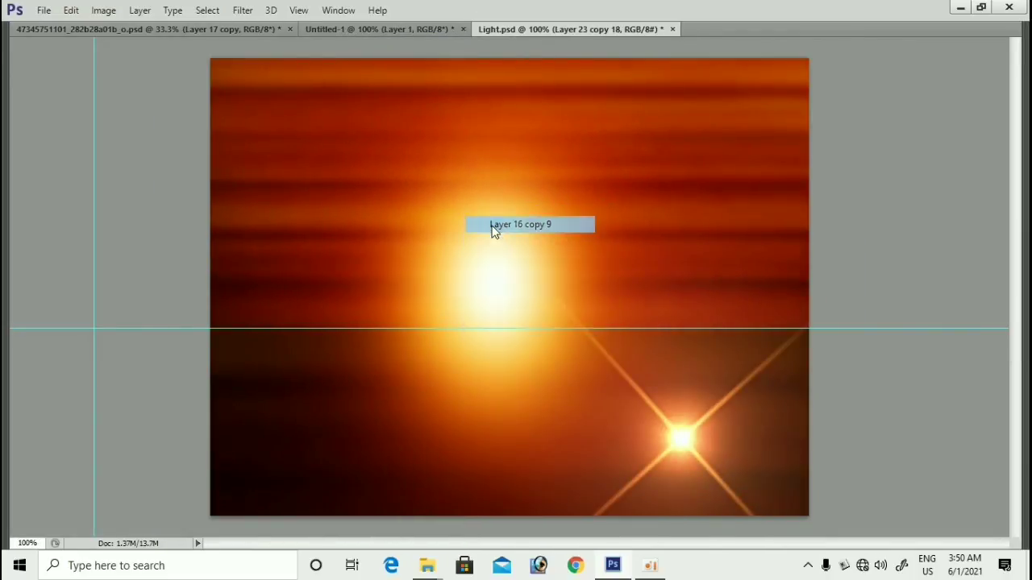
{"action": "left_click", "coordinate": [520, 224]}
{"action": "key", "text": "ctrl+a"}
{"action": "key", "text": "Delete"}
{"action": "key", "text": "ctrl+w"}
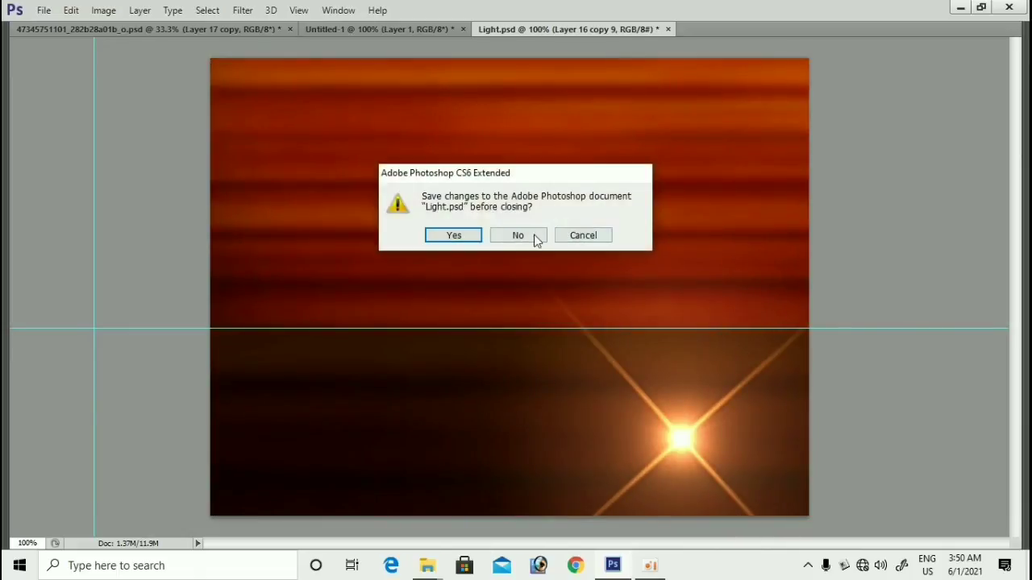
{"action": "left_click", "coordinate": [518, 235]}
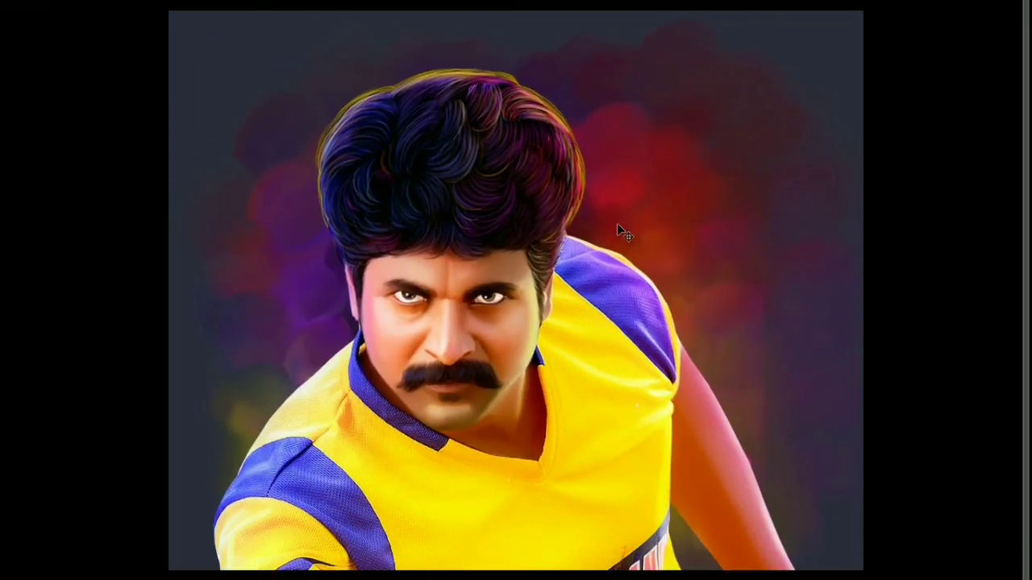
Step: Place the orange glow behind the head in the portrait document and enlarge it to nearly two thirds of the canvas width
{"action": "mouse_move", "coordinate": [616, 223]}
{"action": "left_mouse_down"}
{"action": "mouse_move", "coordinate": [629, 214]}
{"action": "mouse_move", "coordinate": [606, 208]}
{"action": "mouse_move", "coordinate": [616, 210]}
{"action": "left_mouse_up"}
{"action": "key", "text": "ctrl+t"}
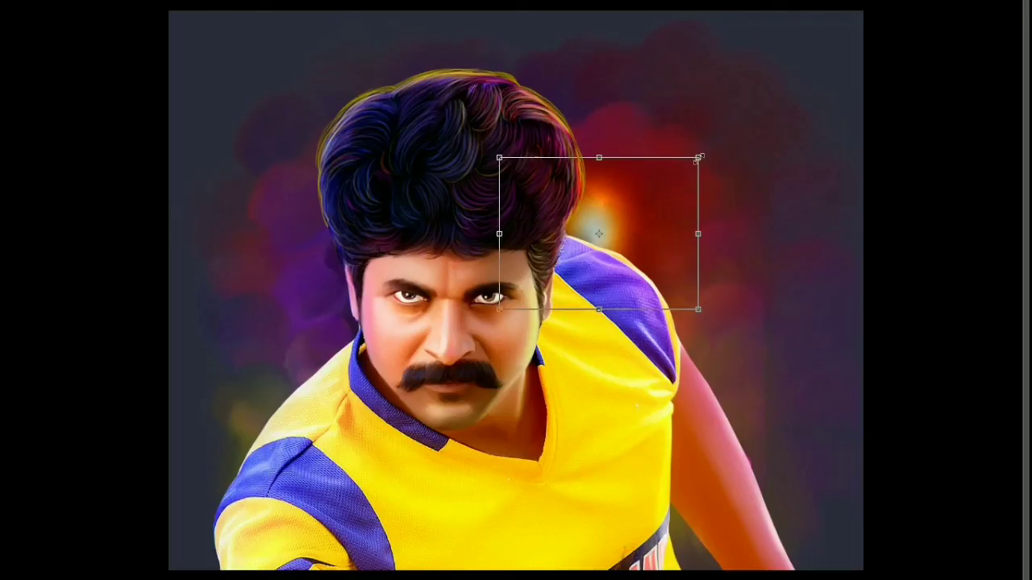
{"action": "left_click_drag", "start_coordinate": [698, 156], "coordinate": [820, 64]}
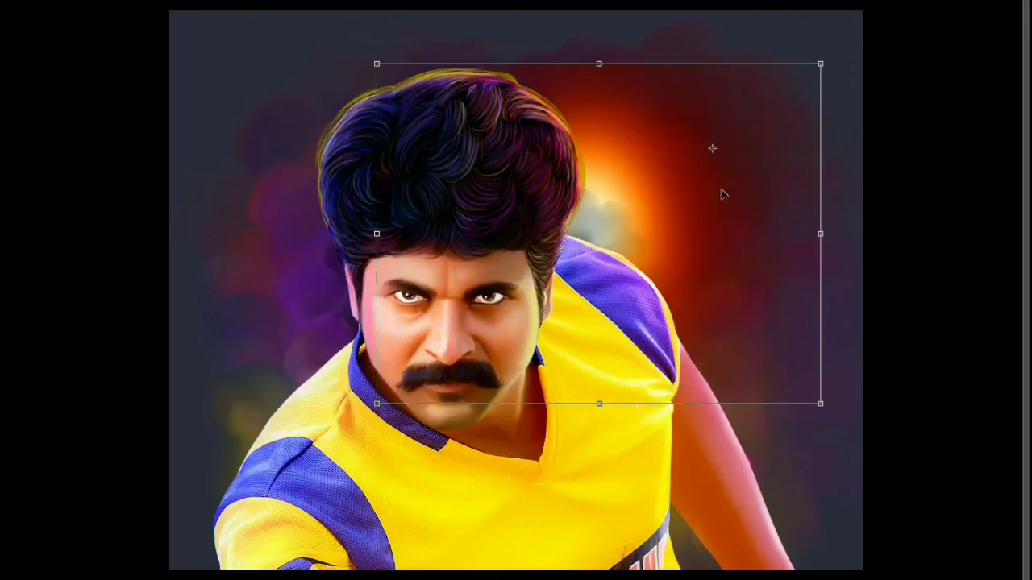
{"action": "key", "text": "Return"}
Step: Reposition the orange glow so it shines between the hair and the purple shoulder panel, and activate the Pen tool
{"action": "left_click_drag", "start_coordinate": [714, 201], "coordinate": [667, 224]}
{"action": "mouse_move", "coordinate": [729, 429]}
{"action": "left_mouse_down"}
{"action": "mouse_move", "coordinate": [726, 57]}
{"action": "mouse_move", "coordinate": [406, 106]}
{"action": "mouse_move", "coordinate": [760, 81]}
{"action": "mouse_move", "coordinate": [459, 6]}
{"action": "left_mouse_up"}
{"action": "mouse_move", "coordinate": [697, 155]}
{"action": "left_mouse_down"}
{"action": "mouse_move", "coordinate": [692, 315]}
{"action": "mouse_move", "coordinate": [709, 131]}
{"action": "left_mouse_up"}
{"action": "key", "text": "p"}
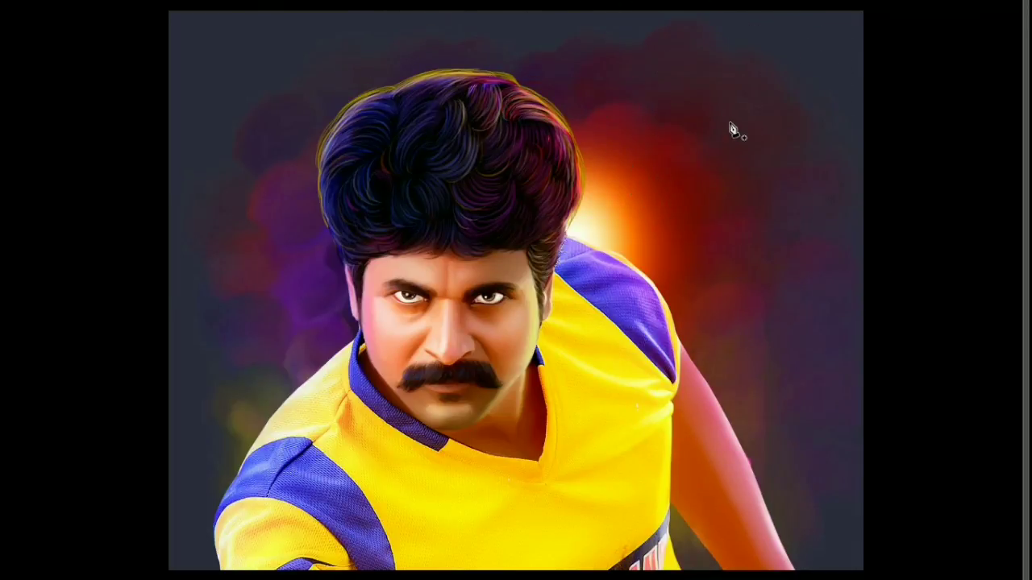